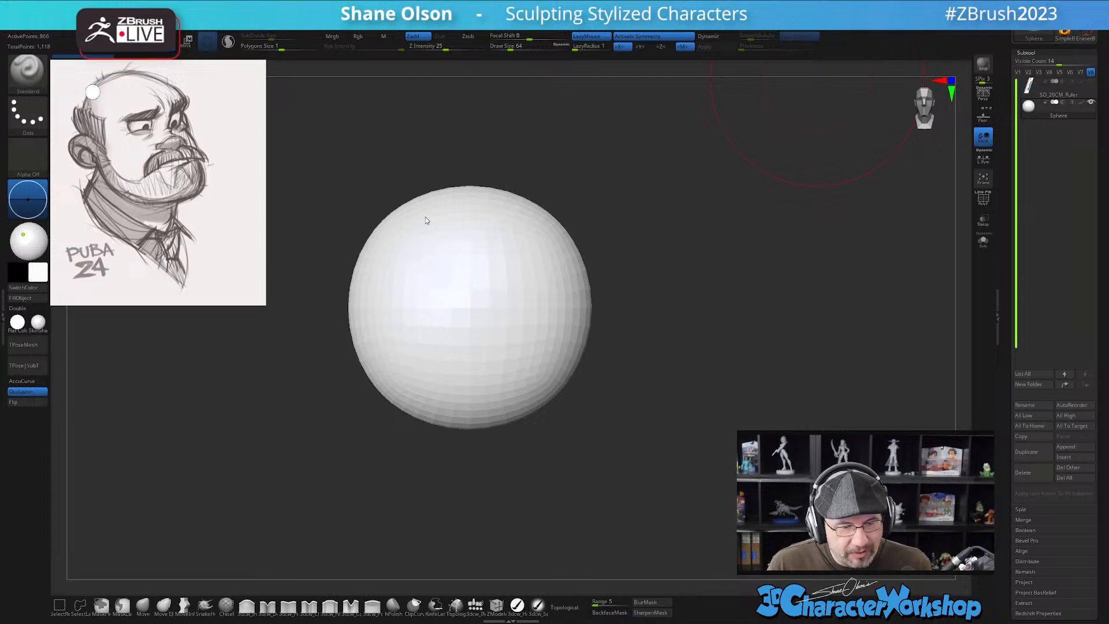
Reduce the Standard brush's draw size to about 44
{"action": "left_click_drag", "start_coordinate": [710, 314], "coordinate": [703, 302]}
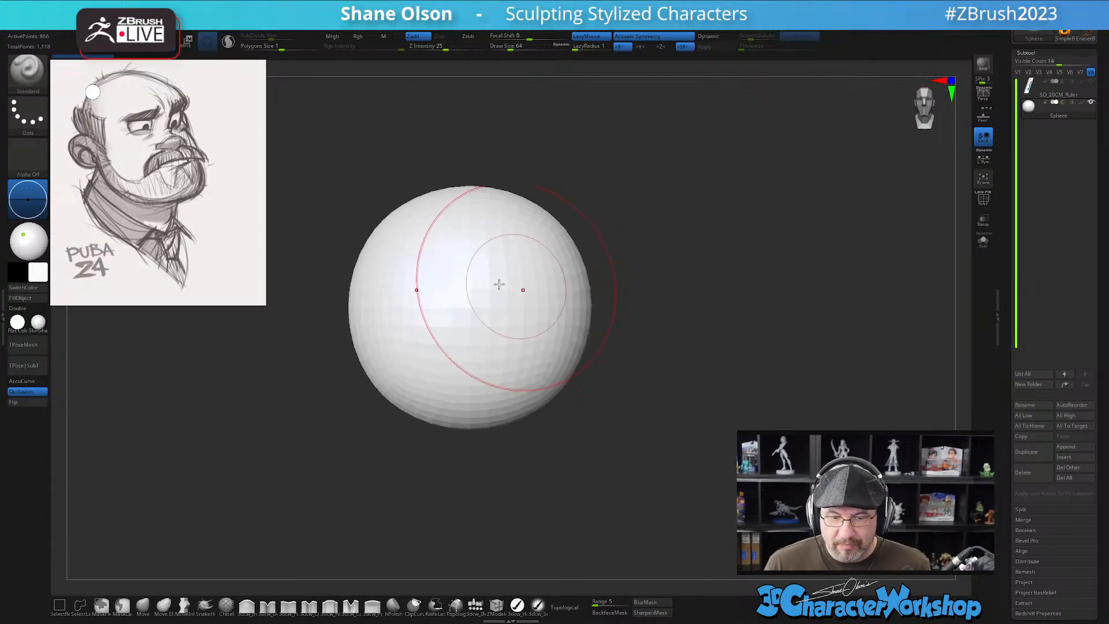
{"action": "key", "text": "s"}
{"action": "left_click_drag", "start_coordinate": [248, 392], "coordinate": [236, 393]}
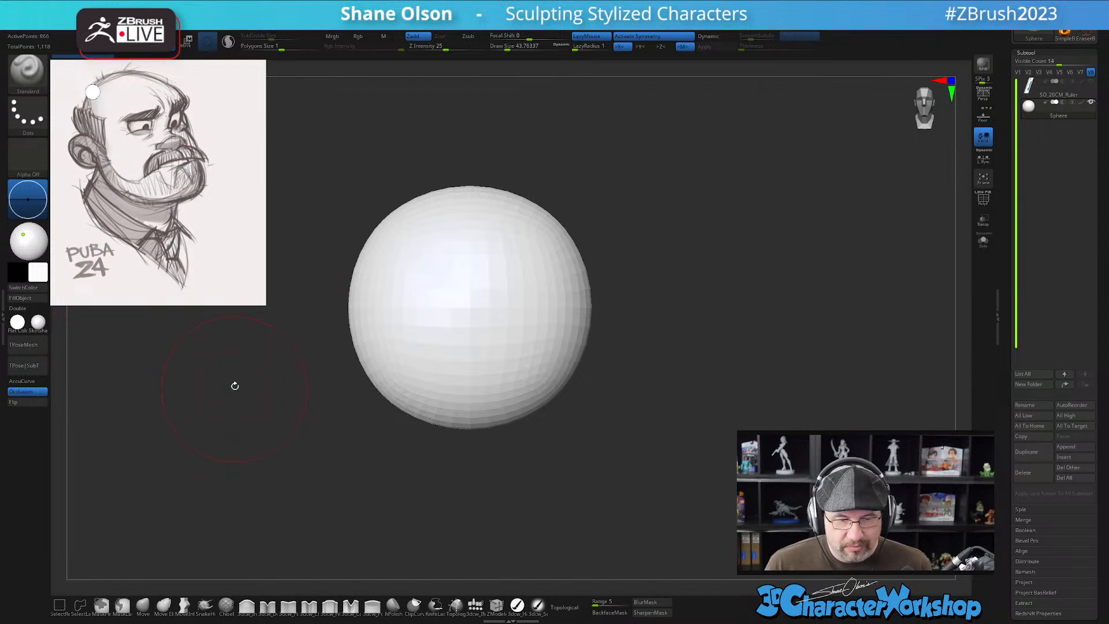
{"action": "left_click_drag", "start_coordinate": [707, 285], "coordinate": [718, 289], "text": "alt"}
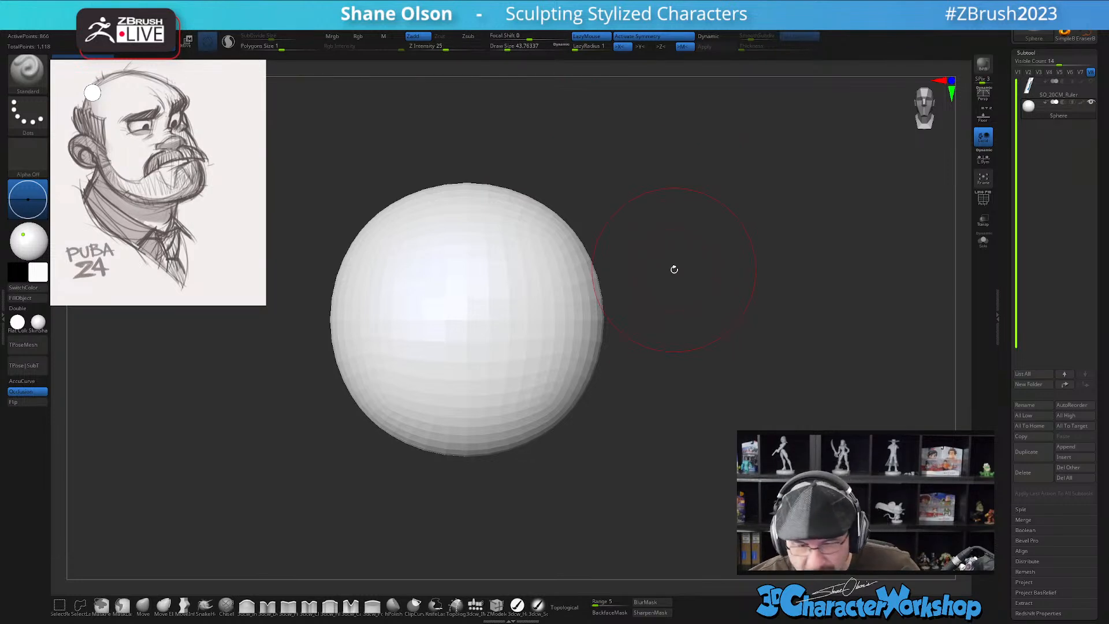
Subdivide the sphere twice, then delete its lower subdivision levels
{"action": "right_click_drag", "start_coordinate": [597, 388], "coordinate": [635, 411], "text": "ctrl"}
{"action": "right_click_drag", "start_coordinate": [635, 412], "coordinate": [659, 417], "text": "alt"}
{"action": "key", "text": "ctrl+d"}
{"action": "key", "text": "ctrl+d"}
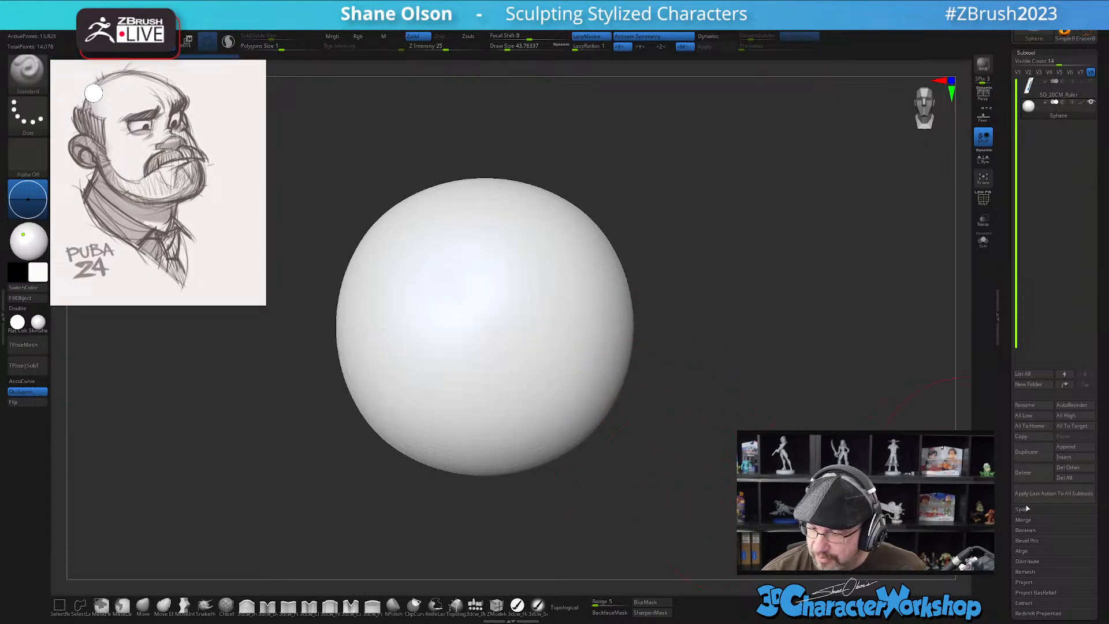
{"action": "scroll", "coordinate": [1009, 425], "scroll_direction": "down", "scroll_amount": 5}
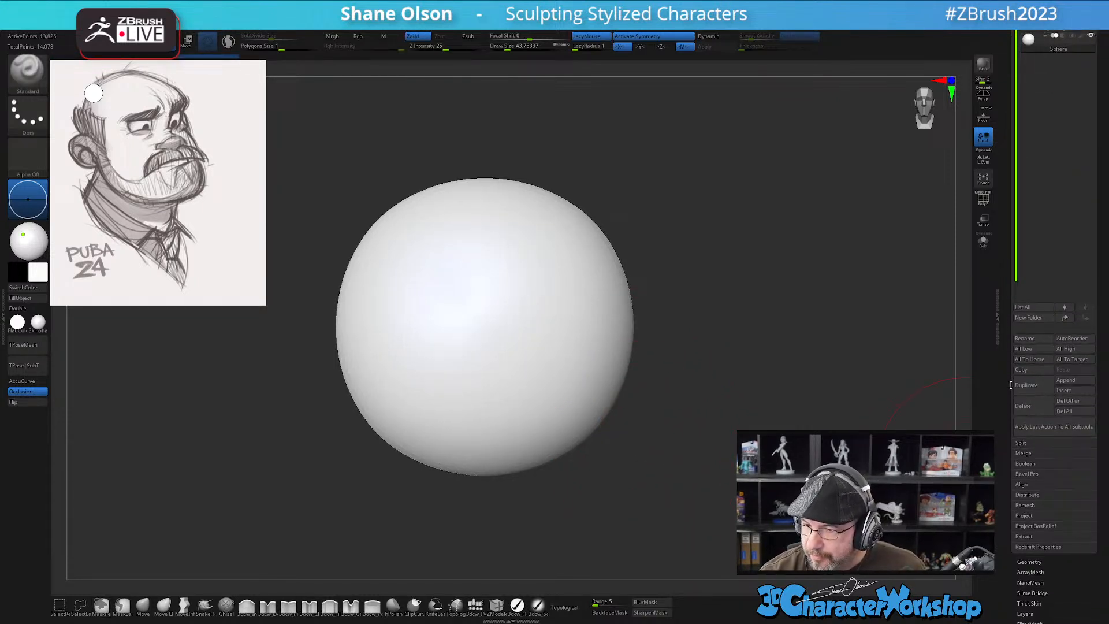
{"action": "left_click", "coordinate": [1029, 436]}
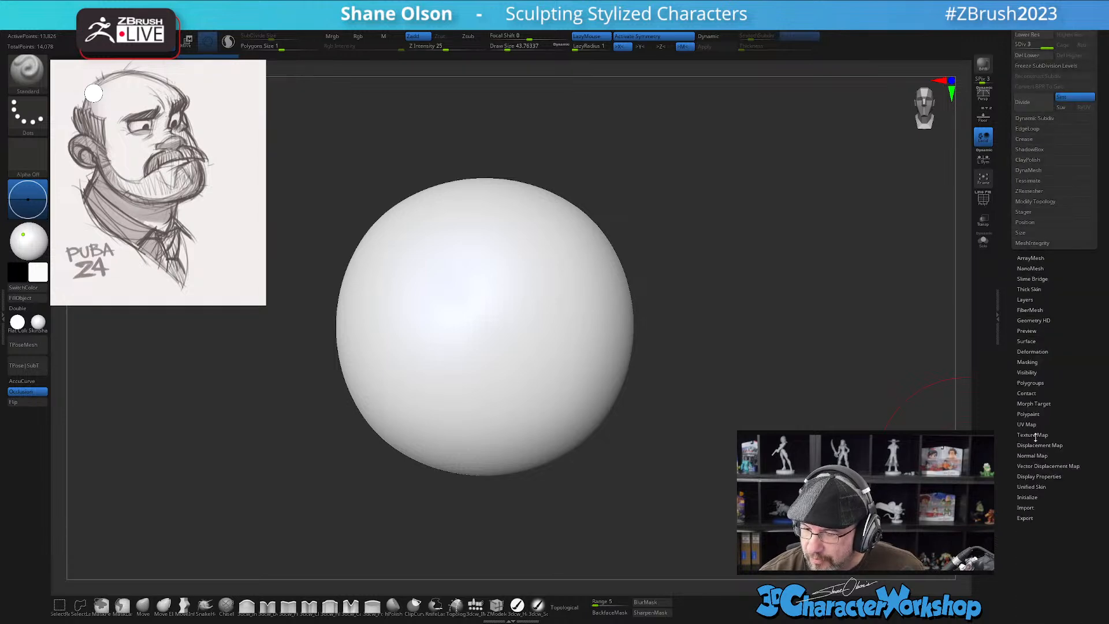
{"action": "left_click", "coordinate": [1034, 55]}
{"action": "key", "text": "shift+f"}
{"action": "key", "text": "shift+f"}
Scale the sphere down along its vertical axis into a slightly flattened cranium shape
{"action": "mouse_move", "coordinate": [655, 422]}
{"action": "left_mouse_down", "text": "alt"}
{"action": "mouse_move", "coordinate": [651, 413]}
{"action": "mouse_move", "coordinate": [643, 453]}
{"action": "left_mouse_up", "text": "alt"}
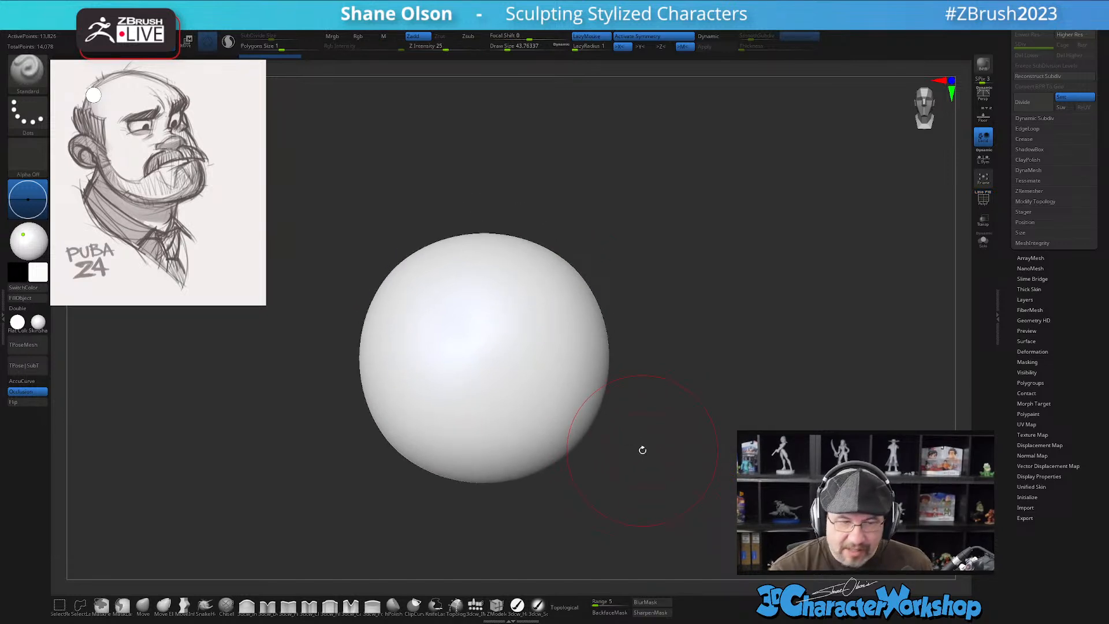
{"action": "mouse_move", "coordinate": [671, 446]}
{"action": "left_mouse_down", "text": "alt"}
{"action": "mouse_move", "coordinate": [673, 431]}
{"action": "mouse_move", "coordinate": [670, 445]}
{"action": "left_mouse_up", "text": "alt"}
{"action": "key", "text": "w"}
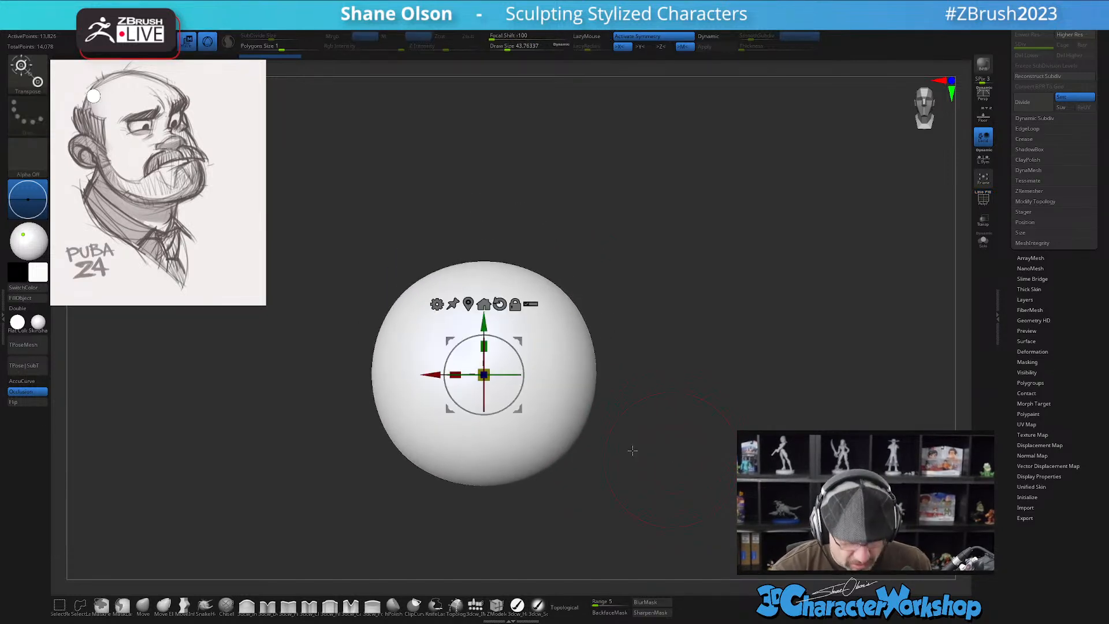
{"action": "left_click_drag", "start_coordinate": [486, 346], "coordinate": [487, 356]}
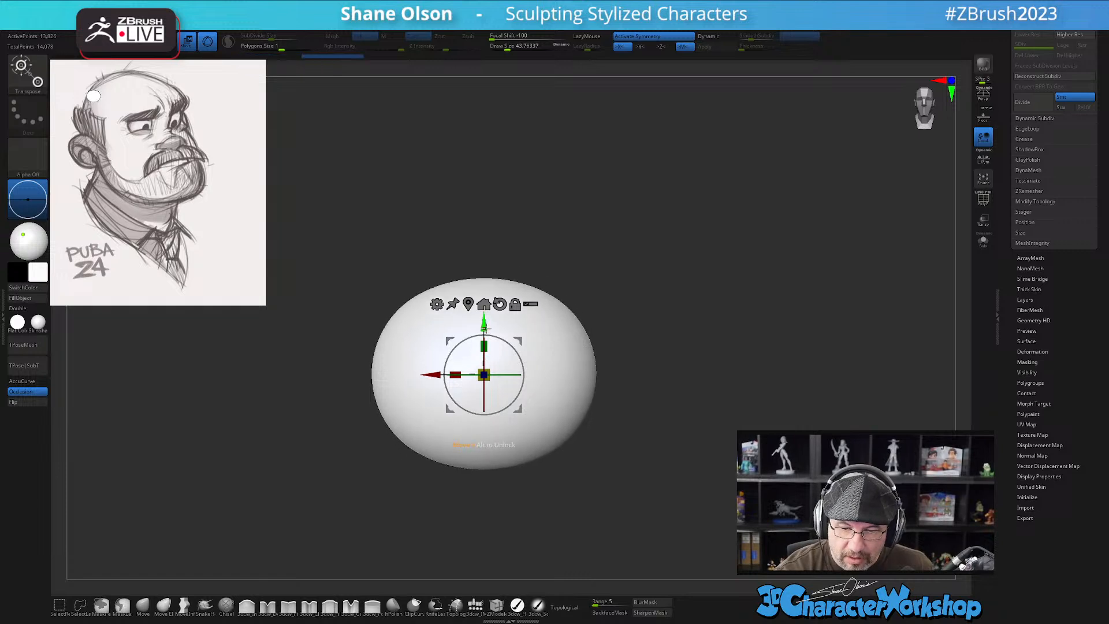
In side view, duplicate the flattened sphere and offset the copy down and forward as the face and jaw mass
{"action": "left_click_drag", "start_coordinate": [657, 407], "coordinate": [587, 399]}
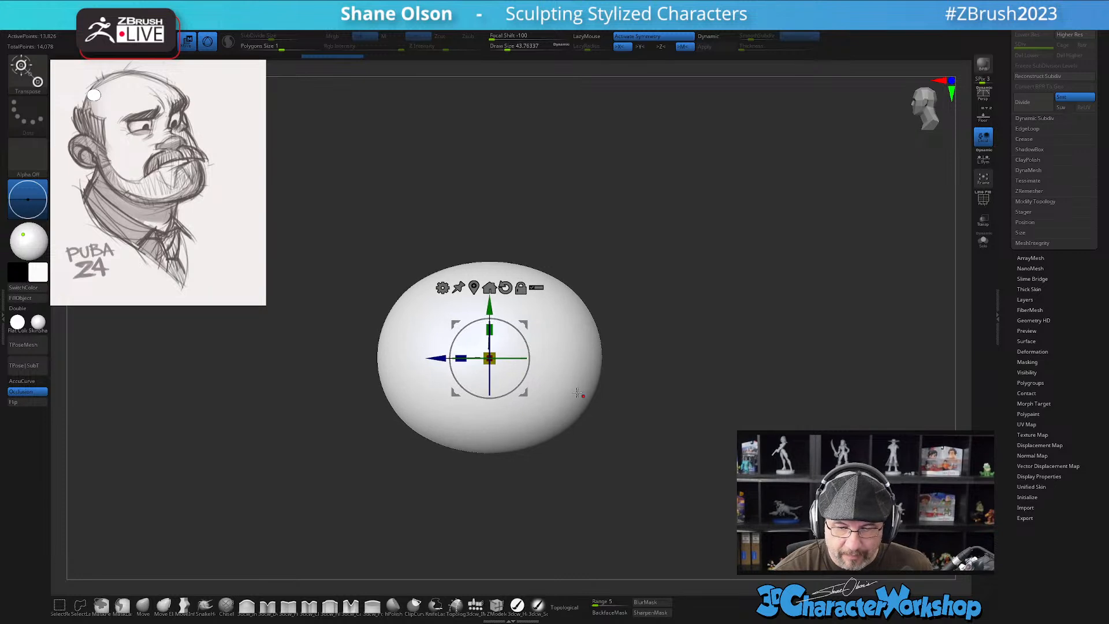
{"action": "left_click_drag", "start_coordinate": [524, 325], "coordinate": [469, 395], "text": "ctrl"}
{"action": "mouse_move", "coordinate": [594, 461]}
{"action": "left_mouse_down"}
{"action": "mouse_move", "coordinate": [602, 443]}
{"action": "mouse_move", "coordinate": [599, 468]}
{"action": "left_mouse_up"}
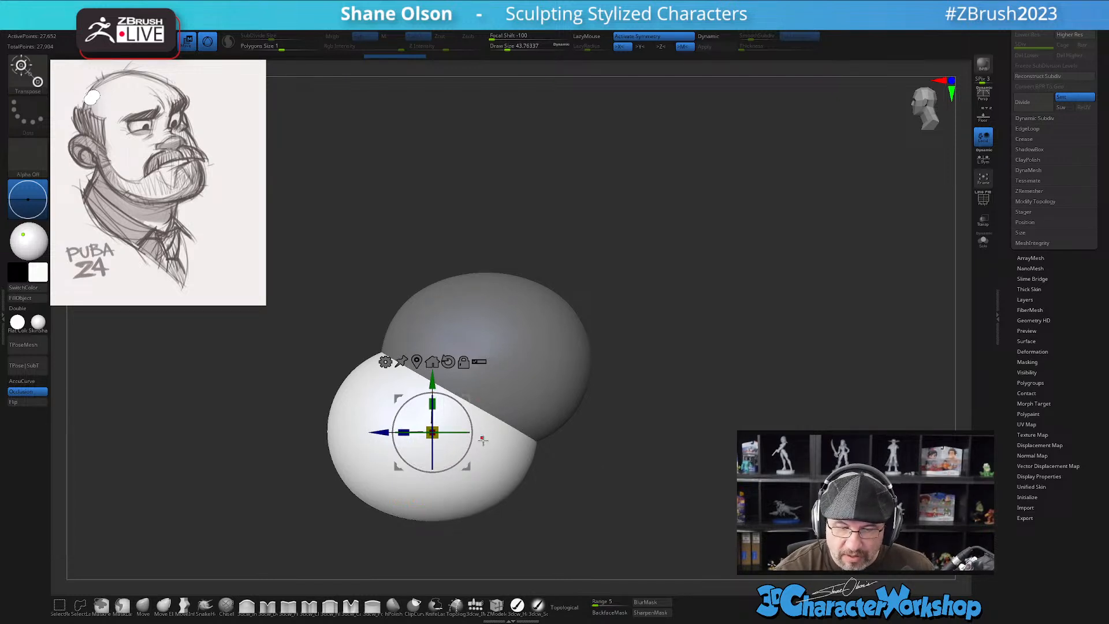
{"action": "left_click_drag", "start_coordinate": [628, 468], "coordinate": [638, 462]}
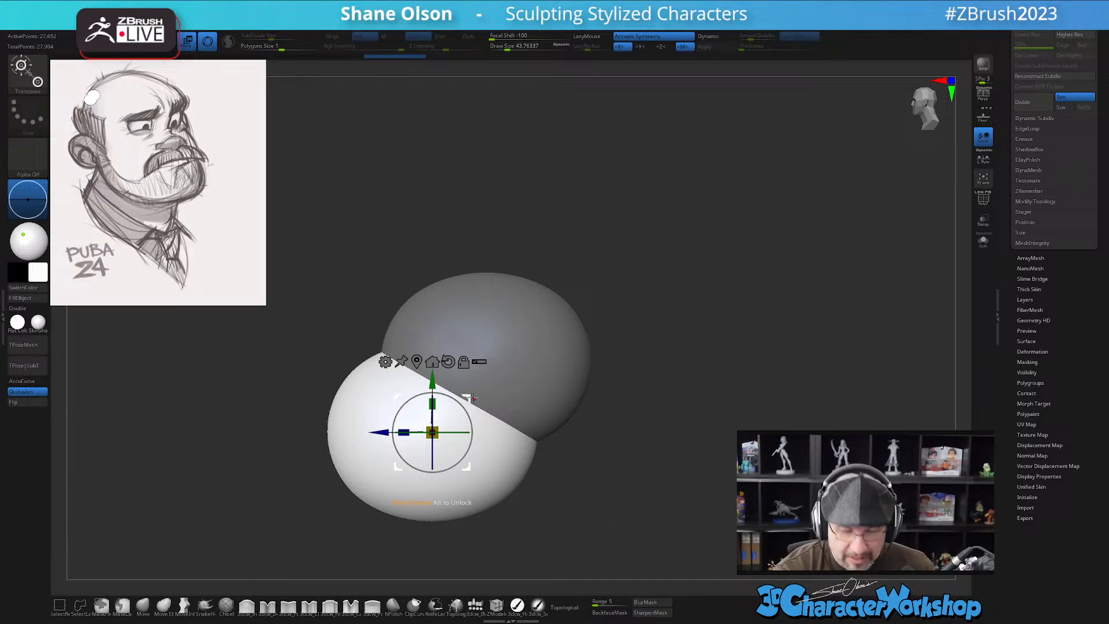
{"action": "mouse_move", "coordinate": [604, 472]}
{"action": "left_mouse_down"}
{"action": "mouse_move", "coordinate": [680, 483]}
{"action": "mouse_move", "coordinate": [614, 491]}
{"action": "left_mouse_up"}
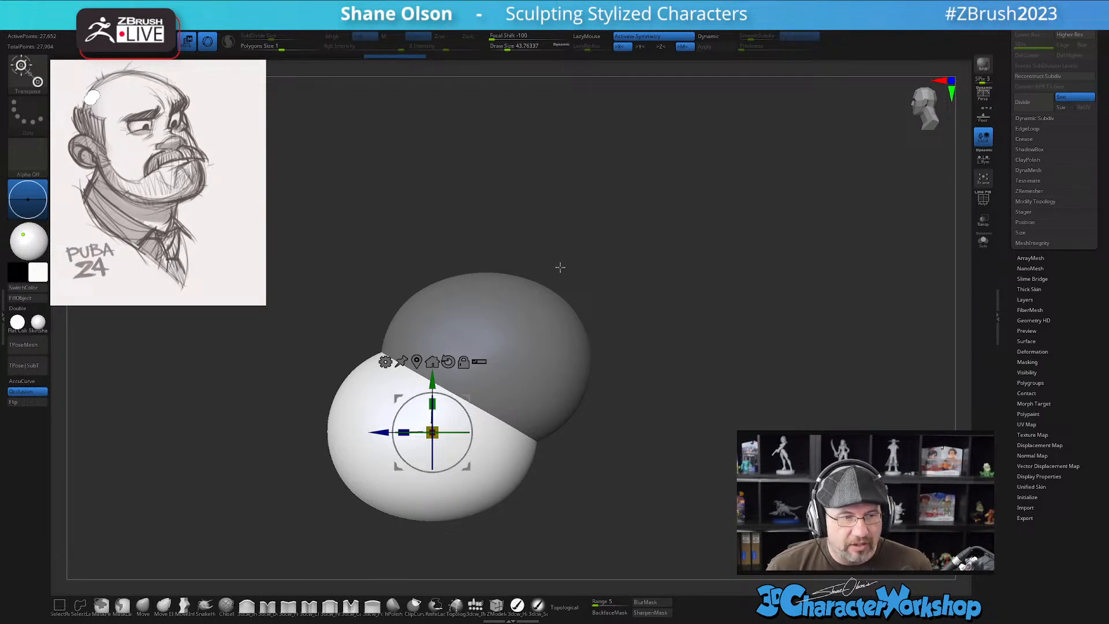
{"action": "left_click_drag", "start_coordinate": [574, 226], "coordinate": [581, 224]}
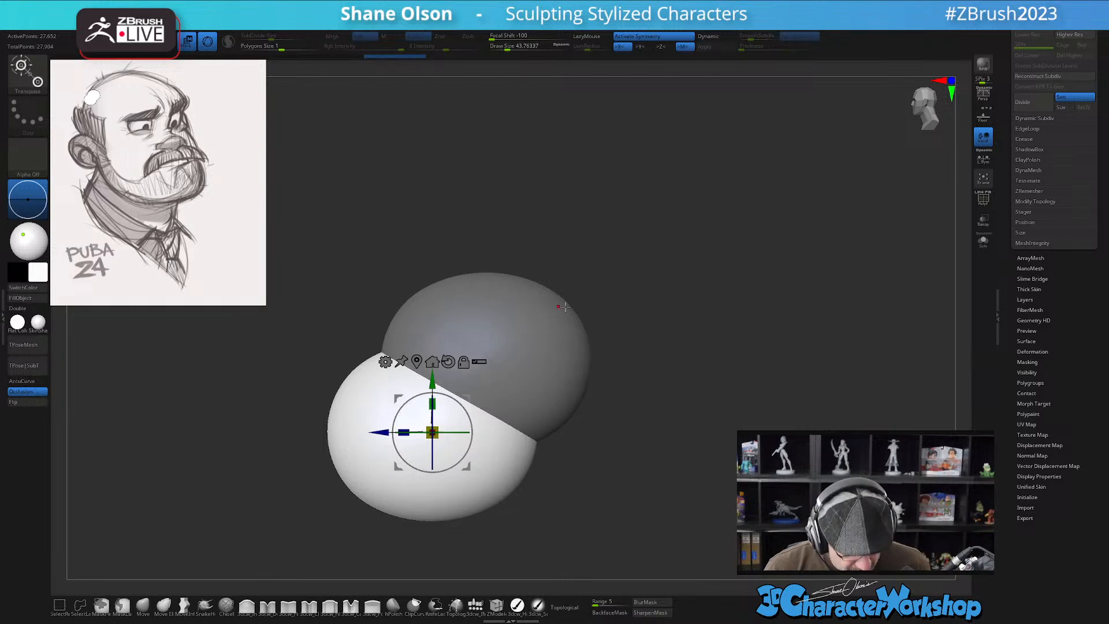
With the Move brush, reshape the unmasked lower sphere in profile, pulling its front back and tapering it towards the chin
{"action": "left_click", "coordinate": [143, 605]}
{"action": "key", "text": "s"}
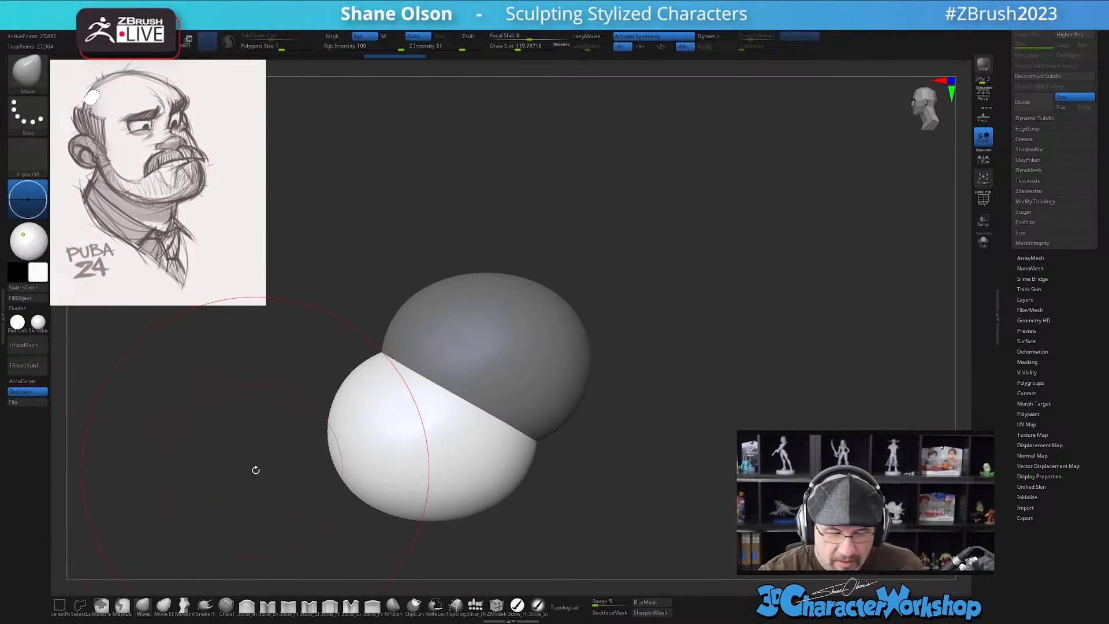
{"action": "left_click_drag", "start_coordinate": [504, 467], "coordinate": [489, 450]}
{"action": "left_click_drag", "start_coordinate": [348, 442], "coordinate": [387, 370]}
{"action": "key", "text": "s"}
{"action": "left_click_drag", "start_coordinate": [444, 430], "coordinate": [430, 435]}
{"action": "right_click_drag", "start_coordinate": [458, 413], "coordinate": [466, 401]}
{"action": "left_click_drag", "start_coordinate": [435, 372], "coordinate": [427, 385]}
{"action": "right_click_drag", "start_coordinate": [430, 425], "coordinate": [428, 453]}
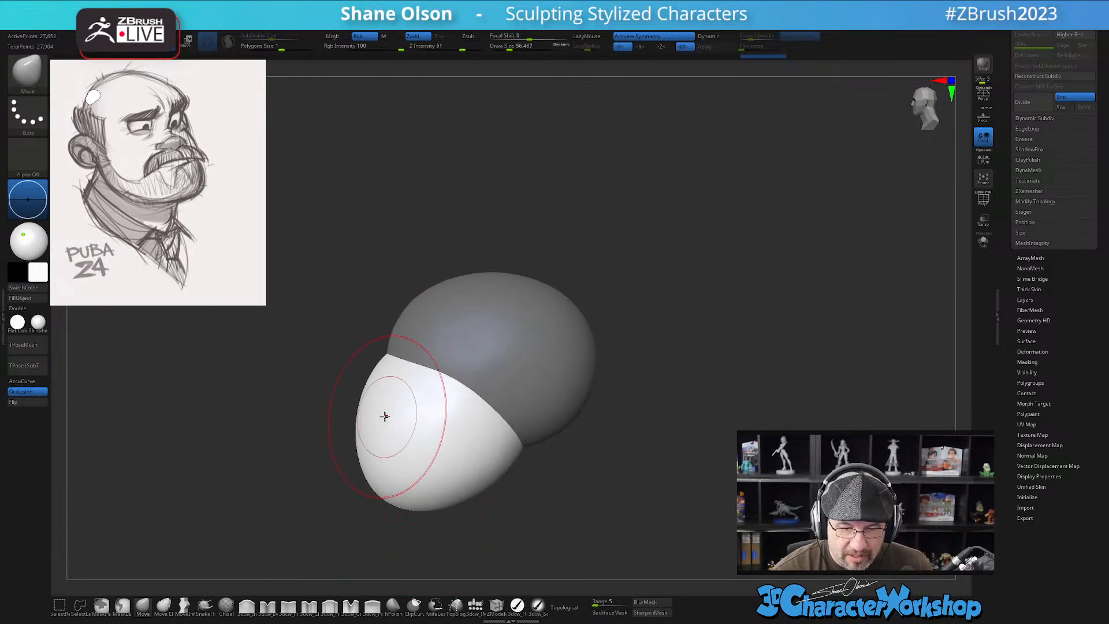
Refine the jaw's profile with a Move brush of about 74, adjusting the front and raising the underside
{"action": "key", "text": "s"}
{"action": "left_click_drag", "start_coordinate": [373, 408], "coordinate": [374, 409]}
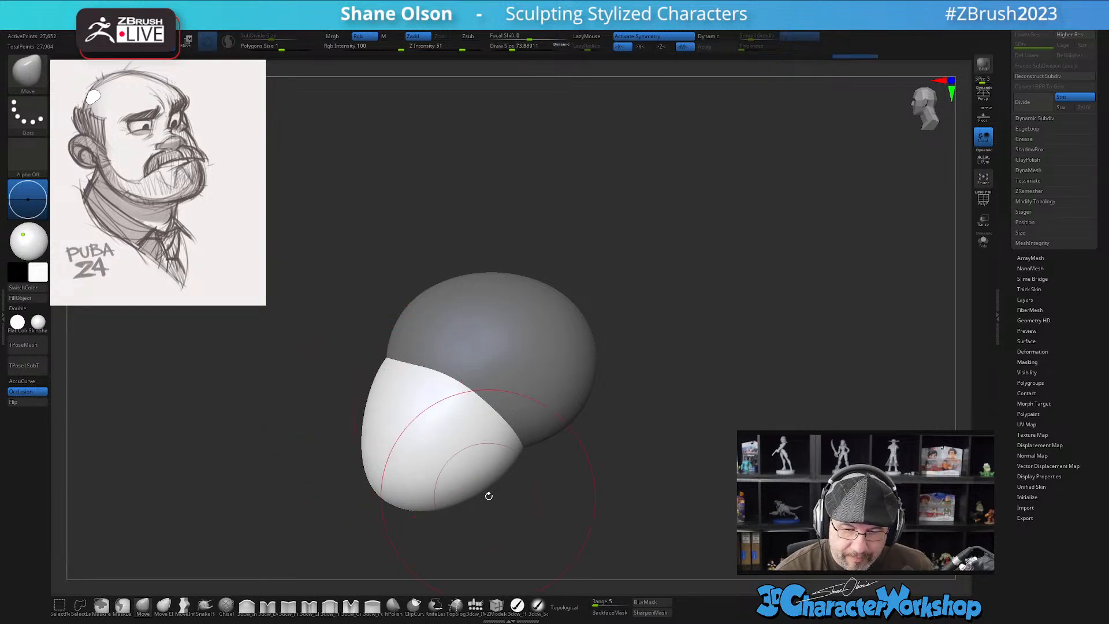
{"action": "left_click_drag", "start_coordinate": [413, 500], "coordinate": [414, 495]}
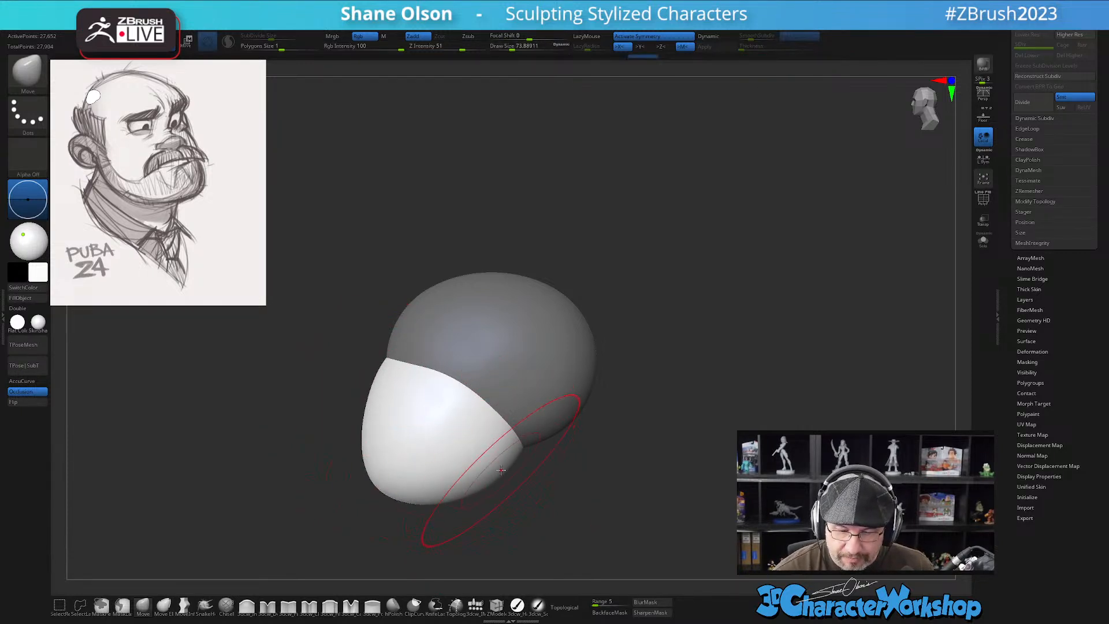
{"action": "mouse_move", "coordinate": [512, 451]}
{"action": "left_mouse_down"}
{"action": "mouse_move", "coordinate": [474, 459]}
{"action": "mouse_move", "coordinate": [571, 421]}
{"action": "mouse_move", "coordinate": [498, 454]}
{"action": "left_mouse_up"}
Shape the sides and chin of the jaw mass from the front, then adjust its front contour in side view
{"action": "left_click_drag", "start_coordinate": [535, 386], "coordinate": [525, 403]}
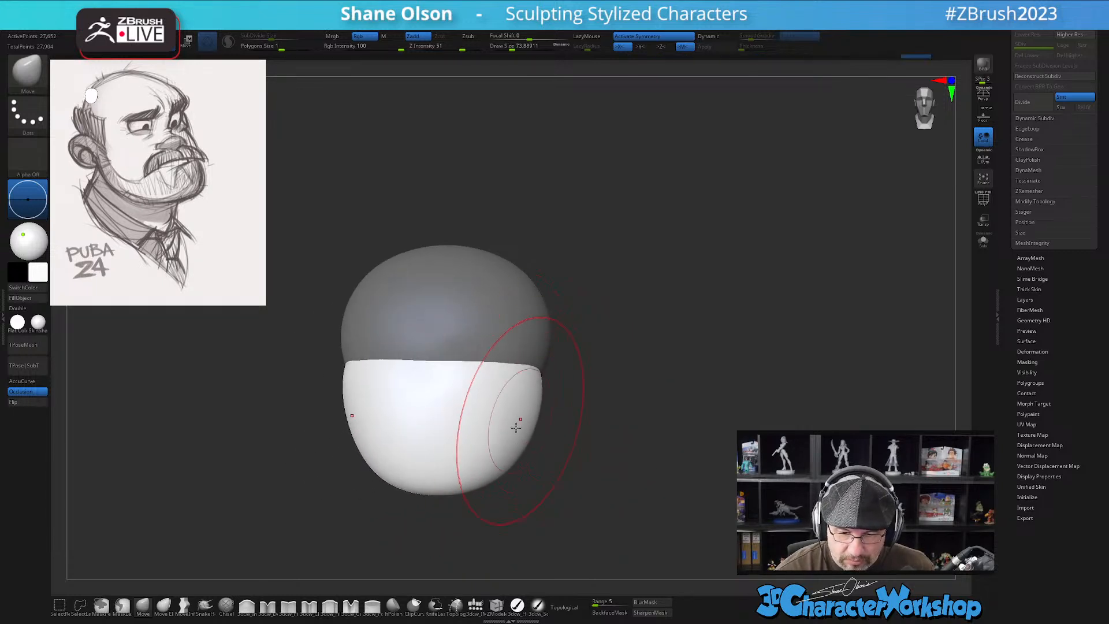
{"action": "left_click_drag", "start_coordinate": [456, 476], "coordinate": [457, 479]}
{"action": "mouse_move", "coordinate": [546, 477]}
{"action": "left_mouse_down"}
{"action": "mouse_move", "coordinate": [448, 472]}
{"action": "mouse_move", "coordinate": [455, 465]}
{"action": "left_mouse_up"}
{"action": "left_click_drag", "start_coordinate": [470, 391], "coordinate": [465, 392]}
{"action": "mouse_move", "coordinate": [627, 482]}
{"action": "left_mouse_down", "text": "alt"}
{"action": "mouse_move", "coordinate": [581, 470]}
{"action": "mouse_move", "coordinate": [579, 441]}
{"action": "mouse_move", "coordinate": [555, 475]}
{"action": "left_mouse_up", "text": "alt"}
{"action": "key", "text": "["}
{"action": "key", "text": "]"}
{"action": "left_click_drag", "start_coordinate": [399, 433], "coordinate": [409, 432]}
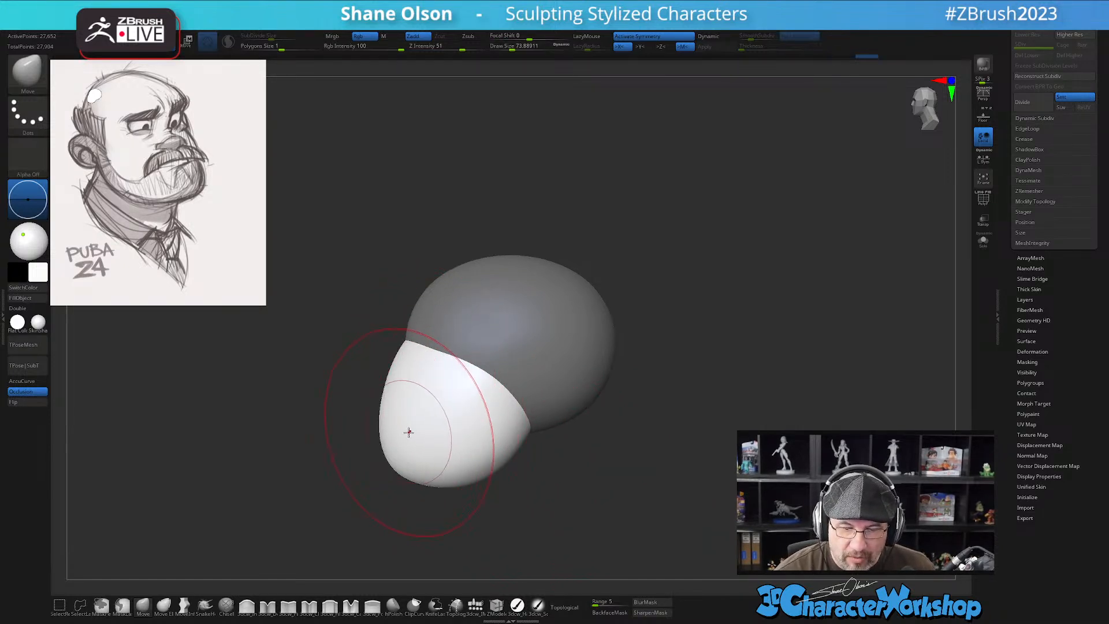
Clear the mask and push in the front of the cranium where it meets the face, undoing the last stroke
{"action": "left_click", "coordinate": [549, 495], "text": "ctrl"}
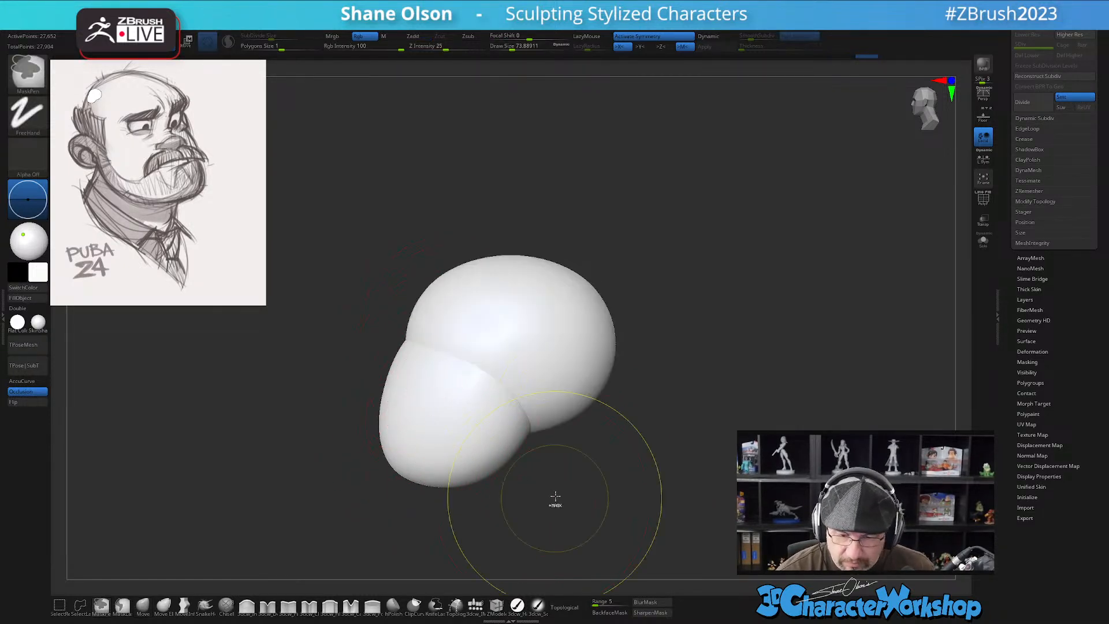
{"action": "left_click_drag", "start_coordinate": [411, 350], "coordinate": [413, 350]}
{"action": "key", "text": "s"}
{"action": "left_click_drag", "start_coordinate": [412, 349], "coordinate": [407, 347]}
{"action": "key", "text": "ctrl+z"}
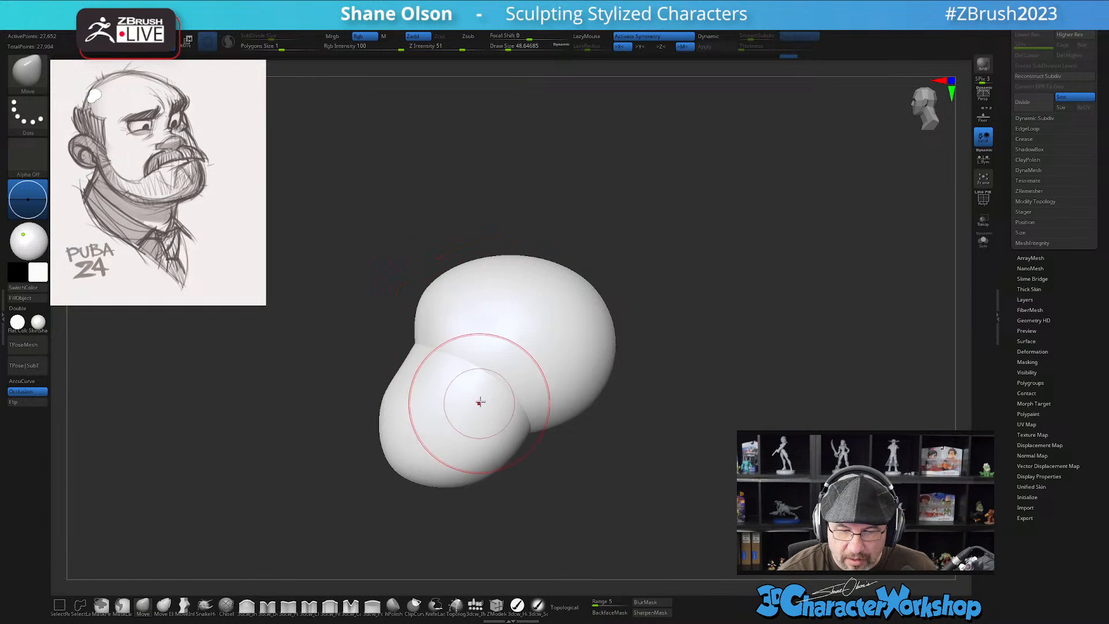
{"action": "mouse_move", "coordinate": [627, 420]}
{"action": "left_mouse_down", "text": "shift"}
{"action": "mouse_move", "coordinate": [635, 434]}
{"action": "mouse_move", "coordinate": [623, 421]}
{"action": "mouse_move", "coordinate": [606, 460]}
{"action": "mouse_move", "coordinate": [605, 436]}
{"action": "mouse_move", "coordinate": [510, 445]}
{"action": "mouse_move", "coordinate": [520, 426]}
{"action": "mouse_move", "coordinate": [566, 411]}
{"action": "left_mouse_up", "text": "shift"}
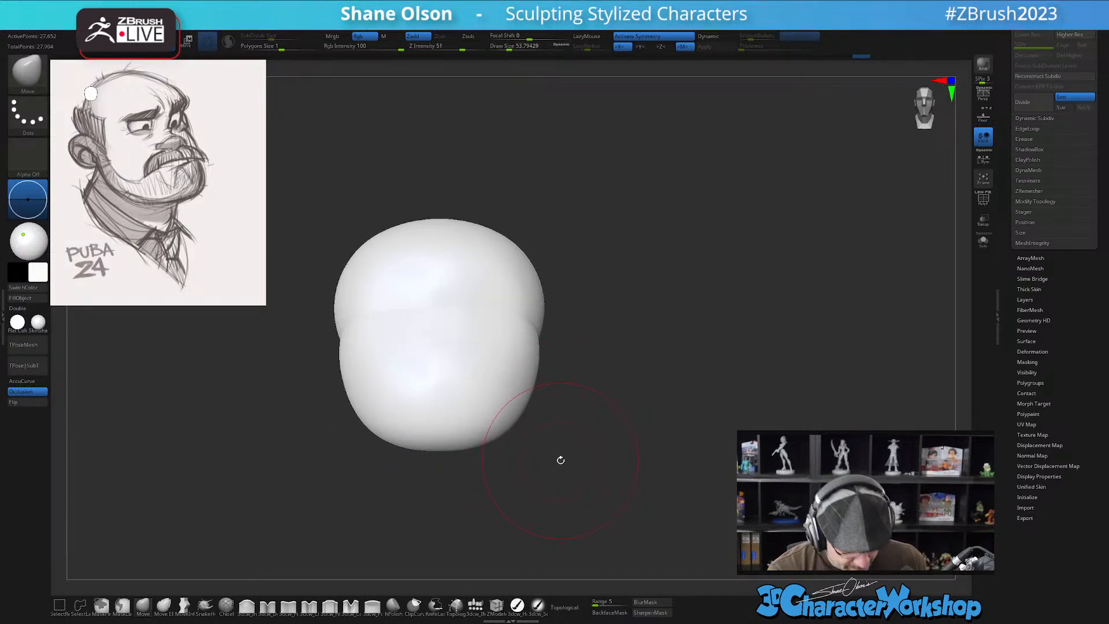
{"action": "left_click_drag", "start_coordinate": [560, 460], "coordinate": [549, 460]}
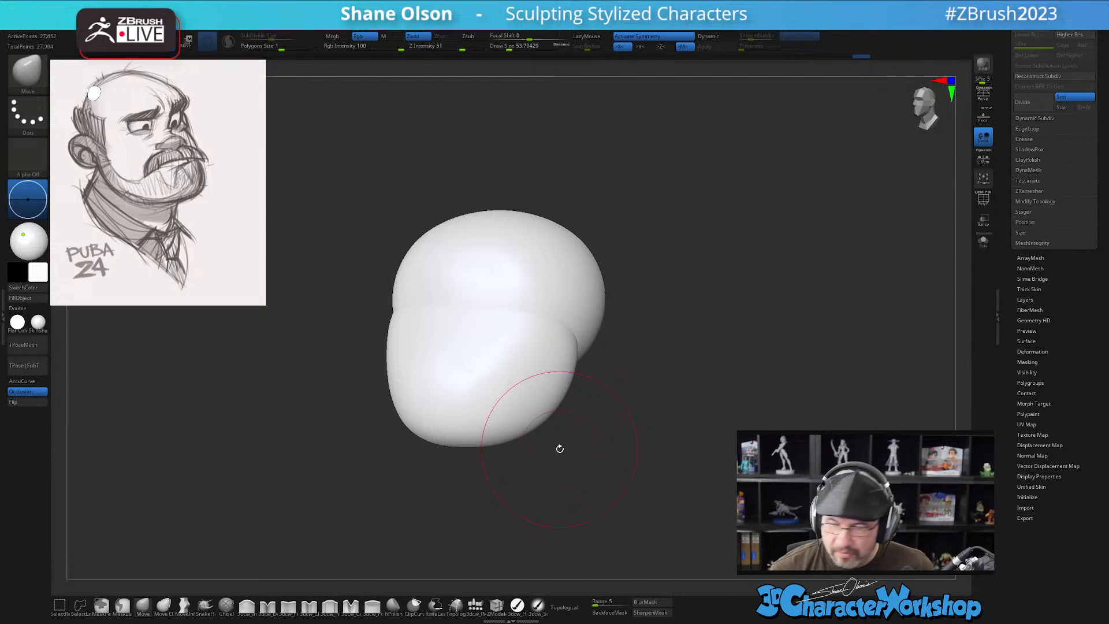
{"action": "left_click_drag", "start_coordinate": [771, 237], "coordinate": [728, 254]}
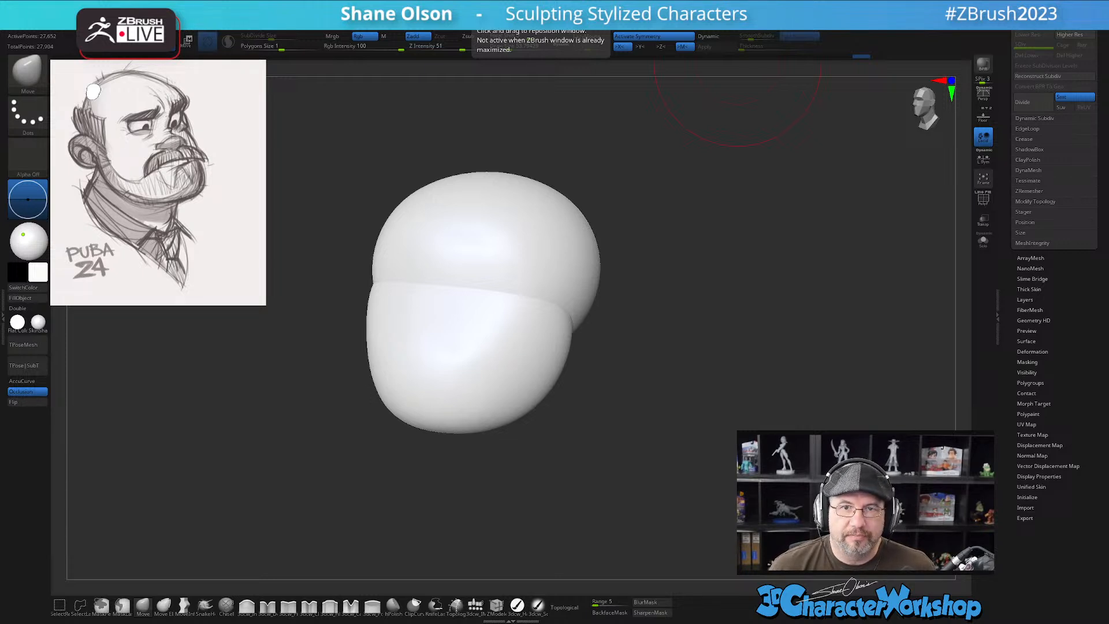
Switch to the browser, look through the 3D Character Workshop site's list of spaces, and return to ZBrush
{"action": "key", "text": "alt+Tab"}
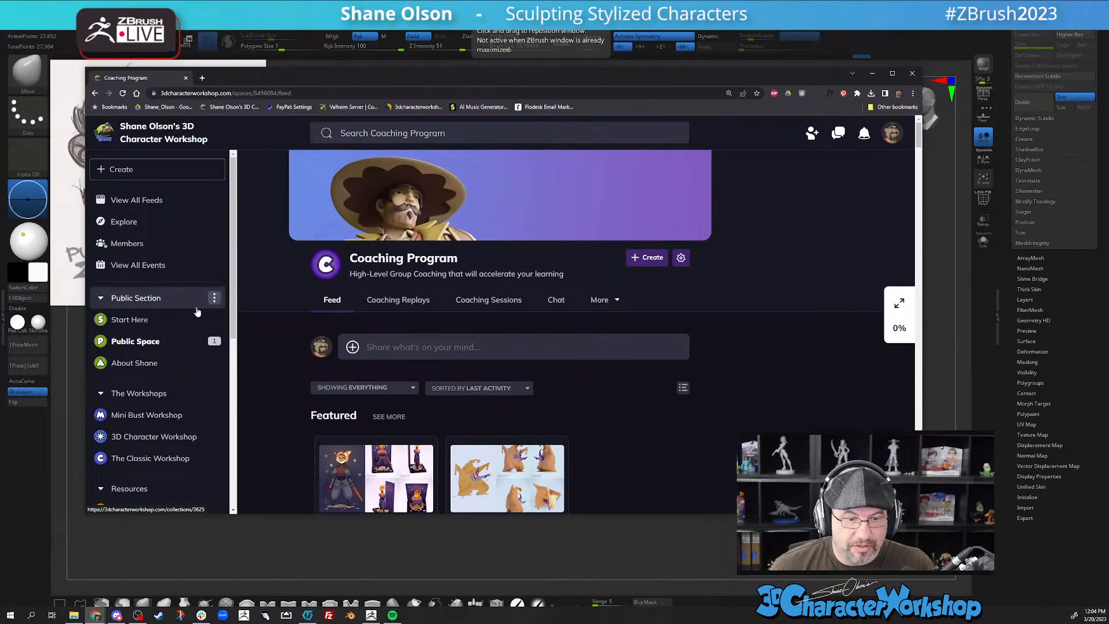
{"action": "scroll", "coordinate": [149, 213], "scroll_direction": "down", "scroll_amount": 2}
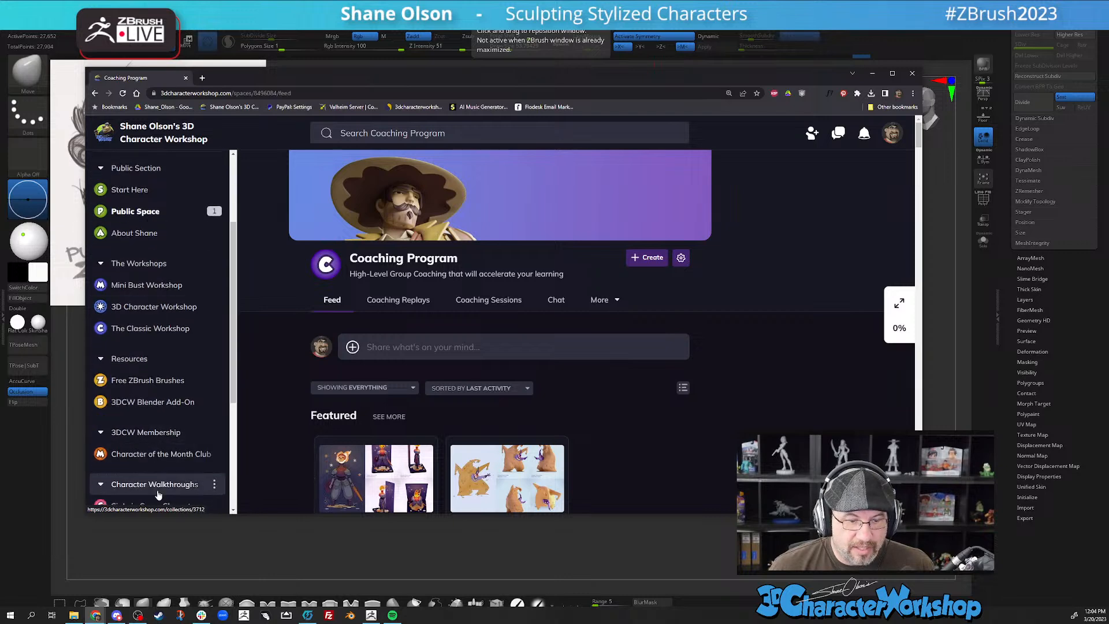
{"action": "scroll", "coordinate": [165, 262], "scroll_direction": "up", "scroll_amount": 2}
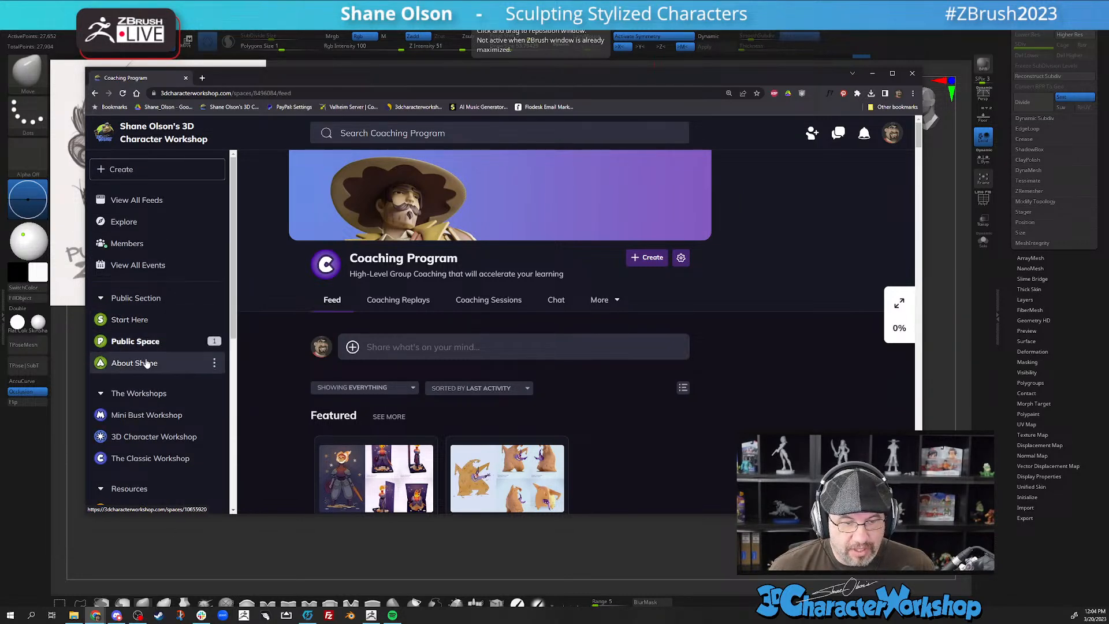
{"action": "scroll", "coordinate": [148, 298], "scroll_direction": "down", "scroll_amount": 2}
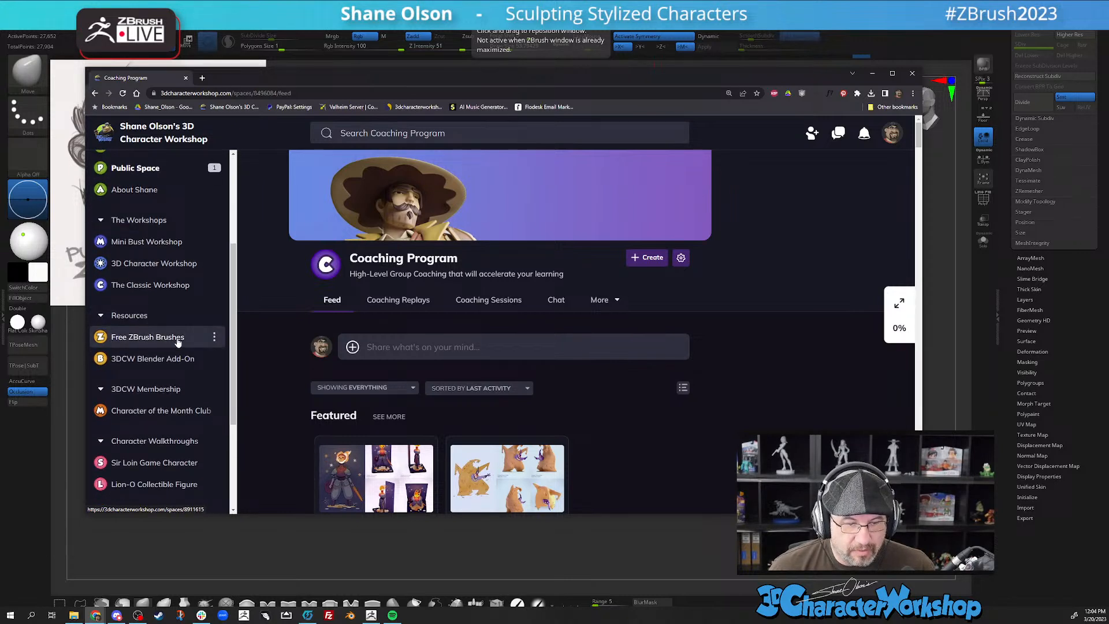
{"action": "scroll", "coordinate": [172, 330], "scroll_direction": "up", "scroll_amount": 3}
{"action": "left_click", "coordinate": [874, 76]}
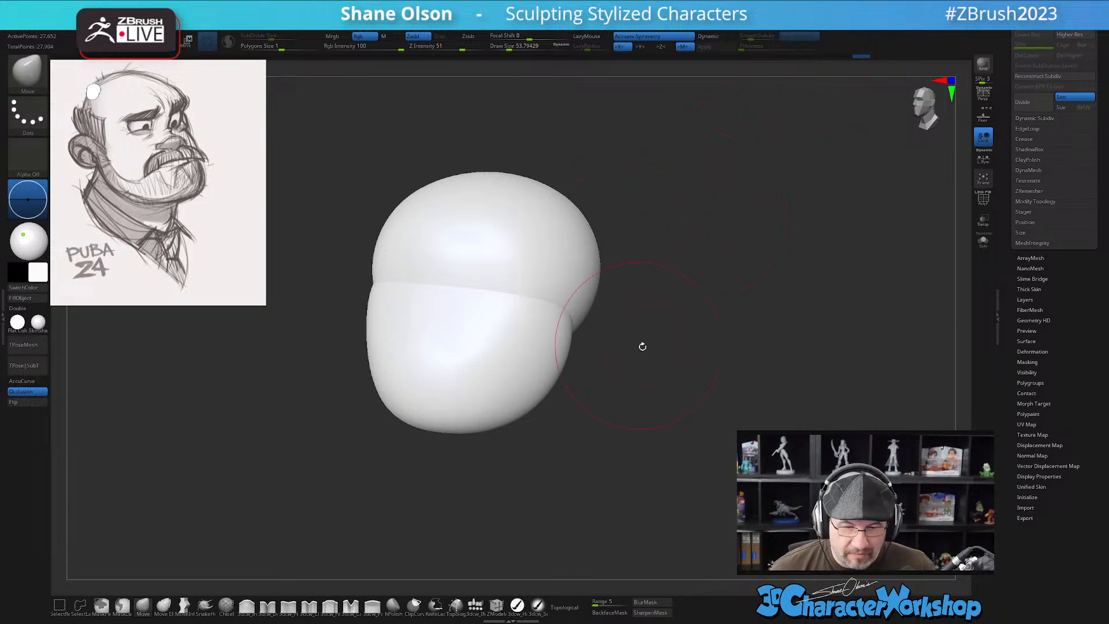
Smooth the crease between the cranium and the jaw mass at the front of the face
{"action": "mouse_move", "coordinate": [622, 410]}
{"action": "left_mouse_down"}
{"action": "mouse_move", "coordinate": [604, 411]}
{"action": "mouse_move", "coordinate": [641, 426]}
{"action": "mouse_move", "coordinate": [449, 376]}
{"action": "left_mouse_up"}
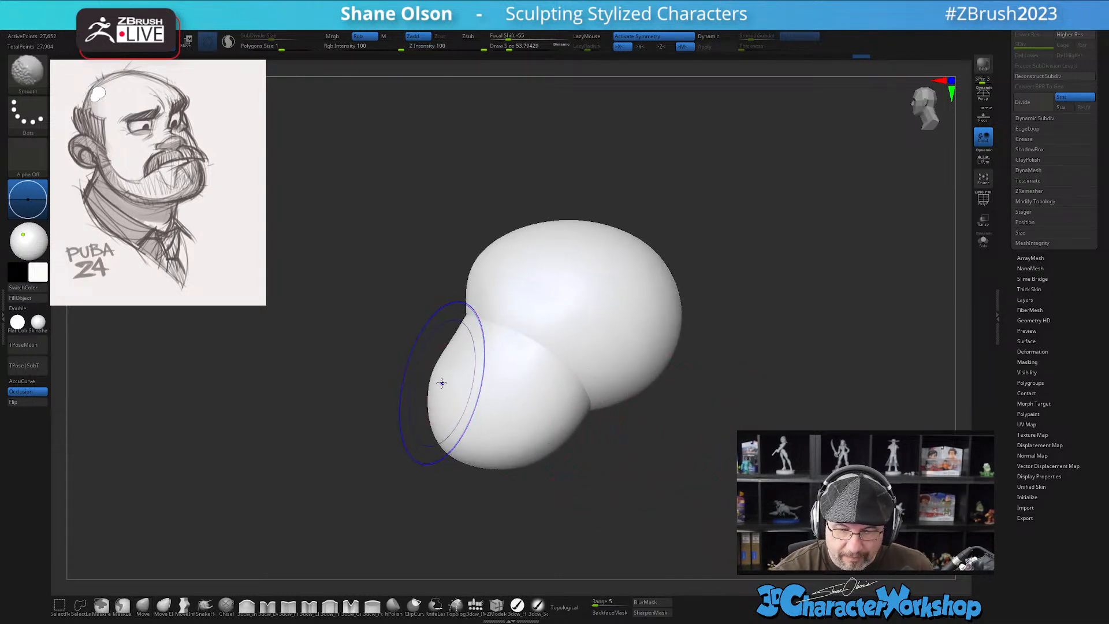
{"action": "mouse_move", "coordinate": [585, 487]}
{"action": "left_mouse_down"}
{"action": "mouse_move", "coordinate": [646, 441]}
{"action": "mouse_move", "coordinate": [597, 440]}
{"action": "mouse_move", "coordinate": [644, 439]}
{"action": "mouse_move", "coordinate": [618, 435]}
{"action": "mouse_move", "coordinate": [622, 449]}
{"action": "left_mouse_up"}
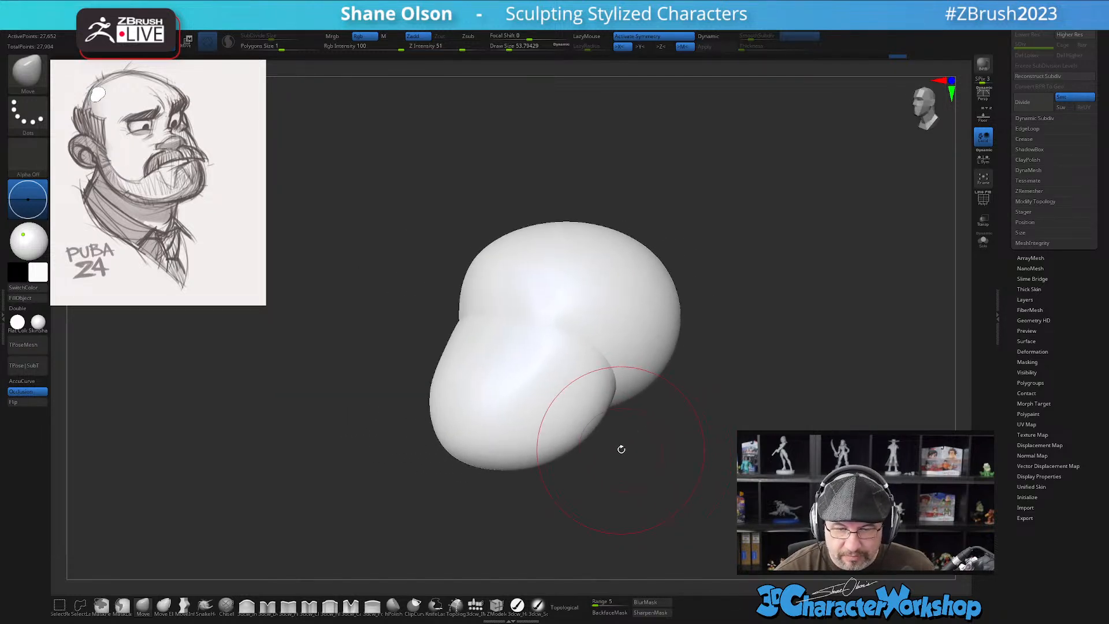
{"action": "left_click", "coordinate": [38, 324]}
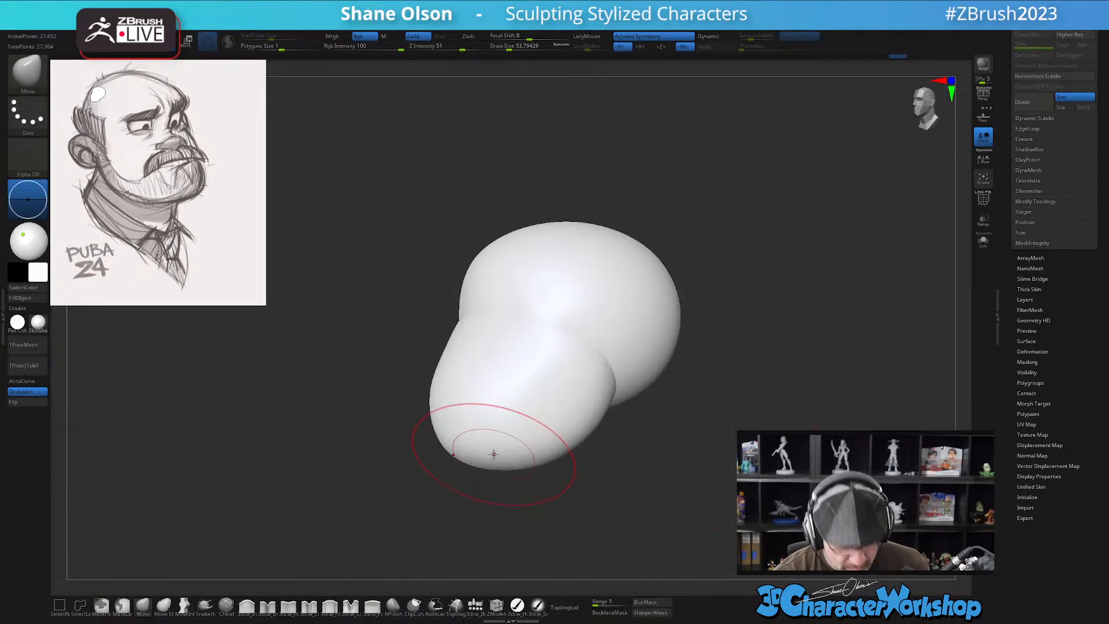
{"action": "left_click", "coordinate": [38, 324]}
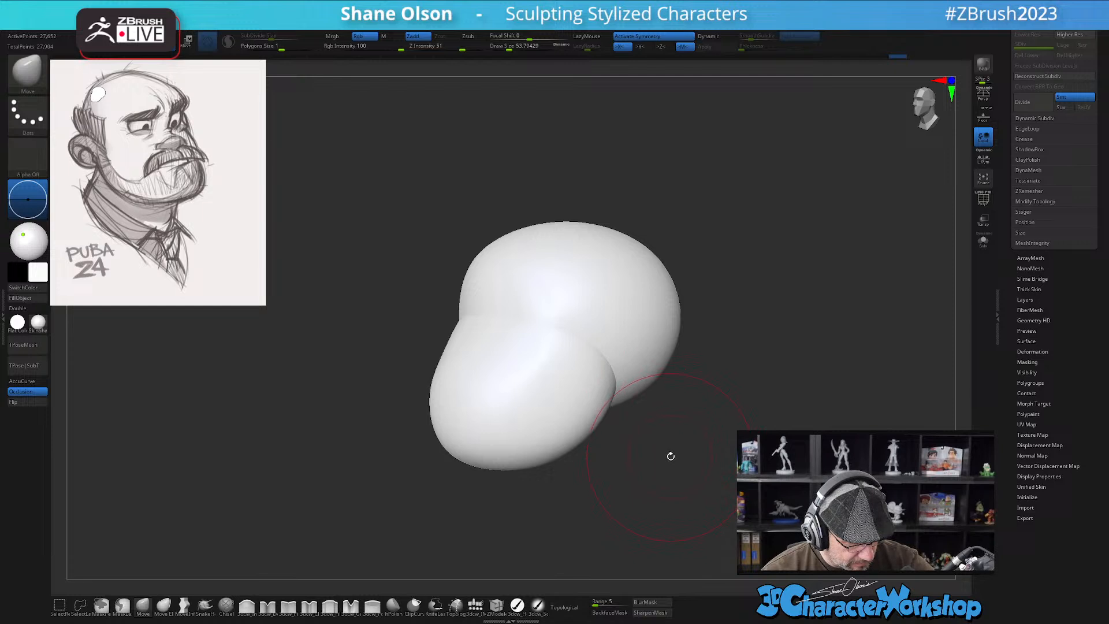
{"action": "mouse_move", "coordinate": [669, 457]}
{"action": "left_mouse_down"}
{"action": "mouse_move", "coordinate": [678, 453]}
{"action": "mouse_move", "coordinate": [674, 468]}
{"action": "left_mouse_up"}
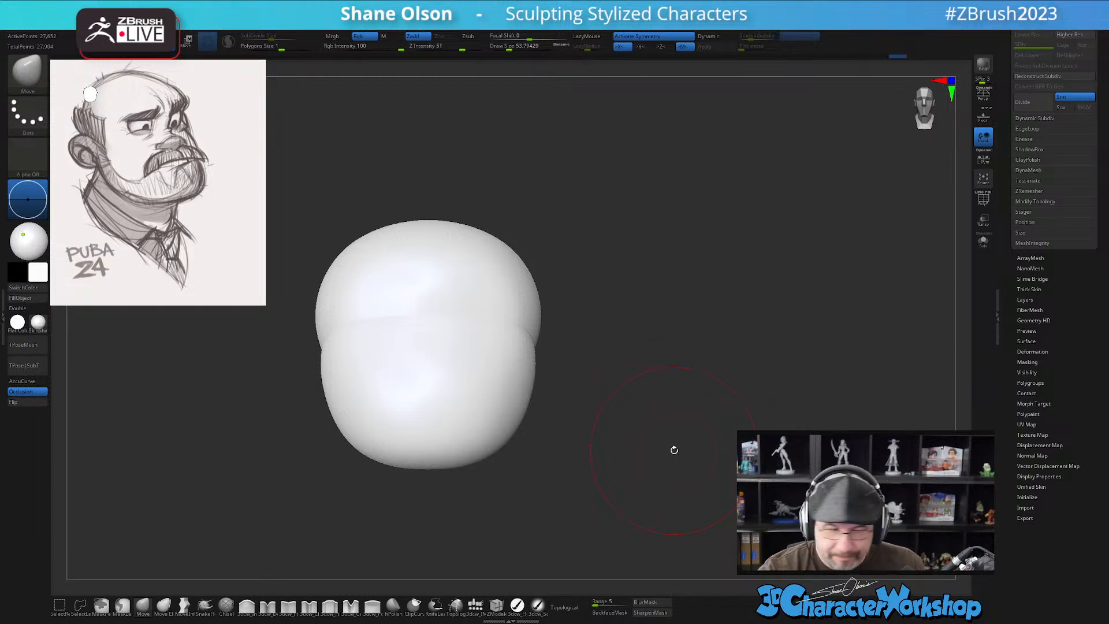
Adjust the front of the jaw mass where it meets the cranium, then push in its front contour slightly in side view
{"action": "mouse_move", "coordinate": [554, 433]}
{"action": "left_mouse_down"}
{"action": "mouse_move", "coordinate": [543, 461]}
{"action": "mouse_move", "coordinate": [590, 434]}
{"action": "mouse_move", "coordinate": [583, 499]}
{"action": "mouse_move", "coordinate": [574, 411]}
{"action": "mouse_move", "coordinate": [557, 484]}
{"action": "mouse_move", "coordinate": [501, 496]}
{"action": "left_mouse_up"}
{"action": "key", "text": "s"}
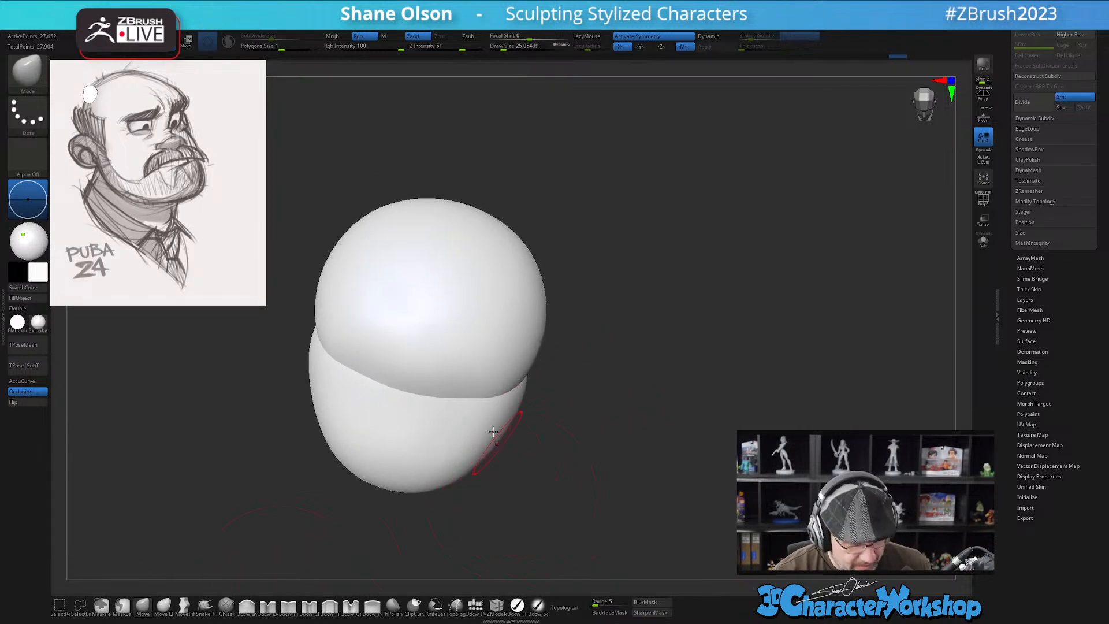
{"action": "key", "text": "s"}
{"action": "left_click_drag", "start_coordinate": [457, 400], "coordinate": [464, 390]}
{"action": "mouse_move", "coordinate": [528, 456]}
{"action": "left_mouse_down"}
{"action": "mouse_move", "coordinate": [542, 448]}
{"action": "mouse_move", "coordinate": [548, 499]}
{"action": "mouse_move", "coordinate": [547, 466]}
{"action": "mouse_move", "coordinate": [575, 449]}
{"action": "mouse_move", "coordinate": [660, 522]}
{"action": "mouse_move", "coordinate": [598, 491]}
{"action": "left_mouse_up"}
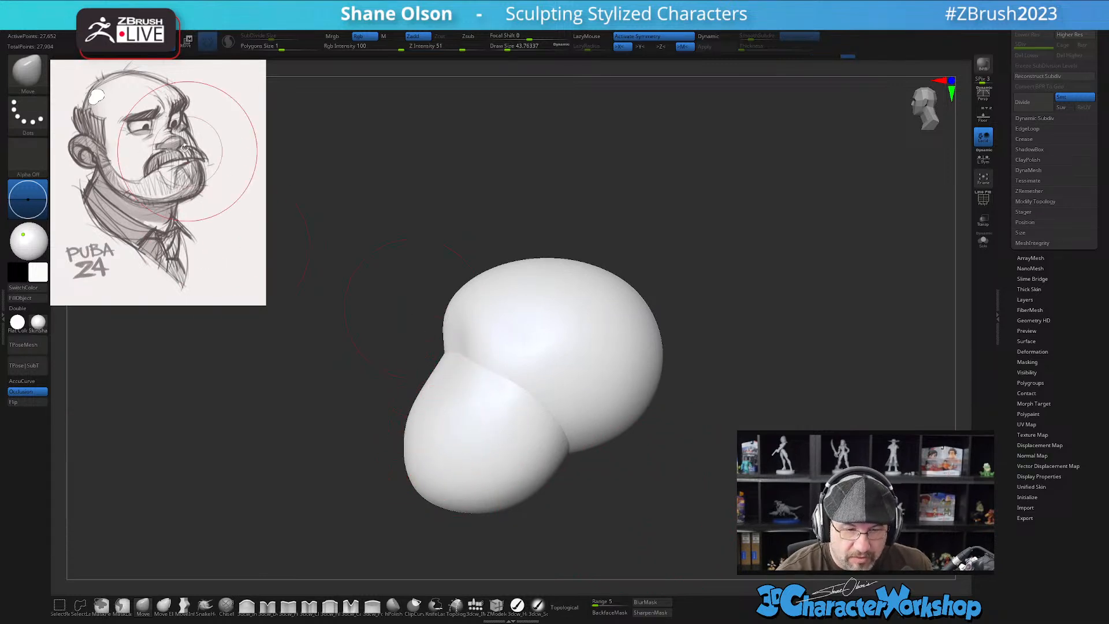
{"action": "key", "text": "s"}
{"action": "left_click_drag", "start_coordinate": [408, 450], "coordinate": [413, 459]}
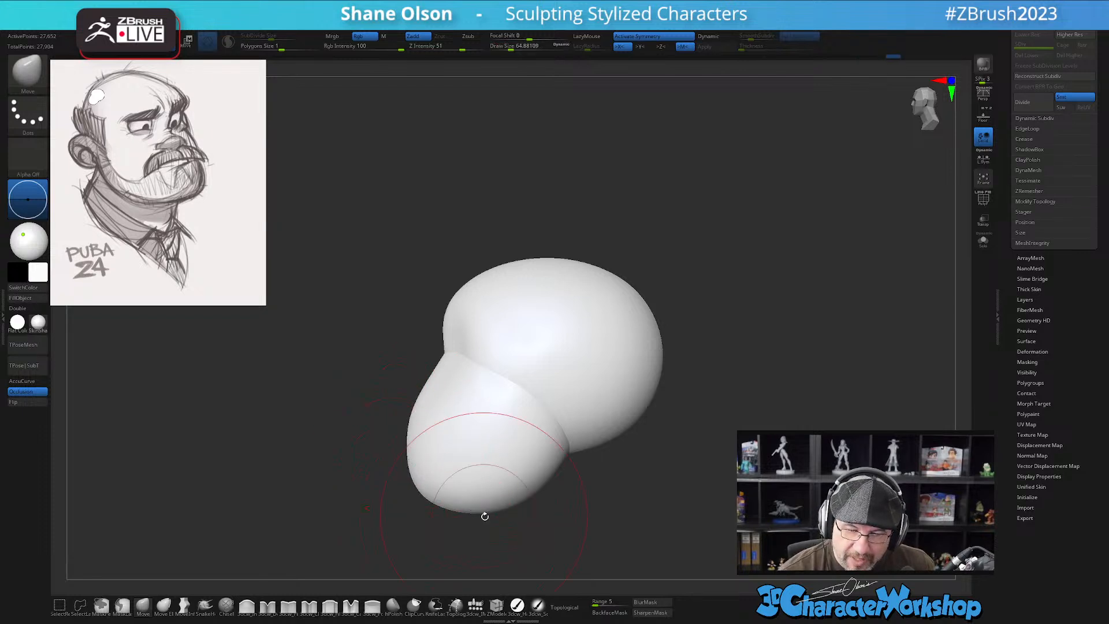
Turn on topological masking and raise the lower edge of the cranium at the back with a Move brush of about size 77
{"action": "mouse_move", "coordinate": [573, 481]}
{"action": "left_mouse_down"}
{"action": "mouse_move", "coordinate": [611, 455]}
{"action": "mouse_move", "coordinate": [594, 433]}
{"action": "mouse_move", "coordinate": [576, 434]}
{"action": "mouse_move", "coordinate": [594, 438]}
{"action": "mouse_move", "coordinate": [584, 439]}
{"action": "mouse_move", "coordinate": [607, 416]}
{"action": "mouse_move", "coordinate": [570, 425]}
{"action": "mouse_move", "coordinate": [604, 448]}
{"action": "left_mouse_up"}
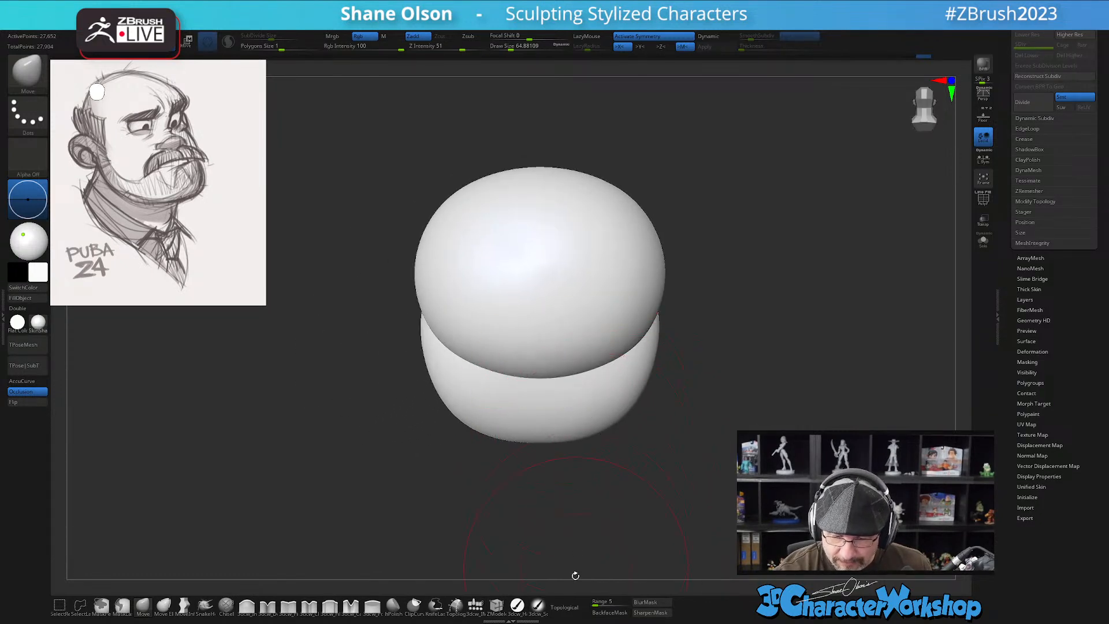
{"action": "left_click", "coordinate": [570, 606]}
{"action": "key", "text": "s"}
{"action": "left_click_drag", "start_coordinate": [577, 368], "coordinate": [577, 352]}
{"action": "left_click_drag", "start_coordinate": [604, 489], "coordinate": [573, 485], "text": "alt"}
Insert a QuadSphere-2 mesh below the head and reposition it under the back of the cranium and jaw as the neck base
{"action": "left_click", "coordinate": [476, 606]}
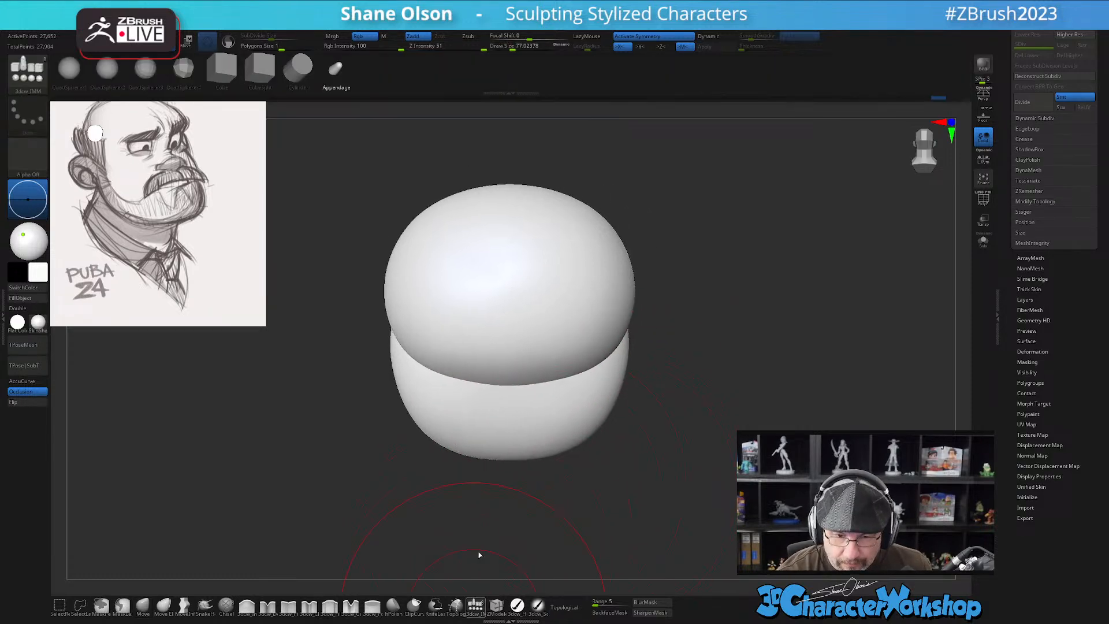
{"action": "left_click", "coordinate": [108, 71]}
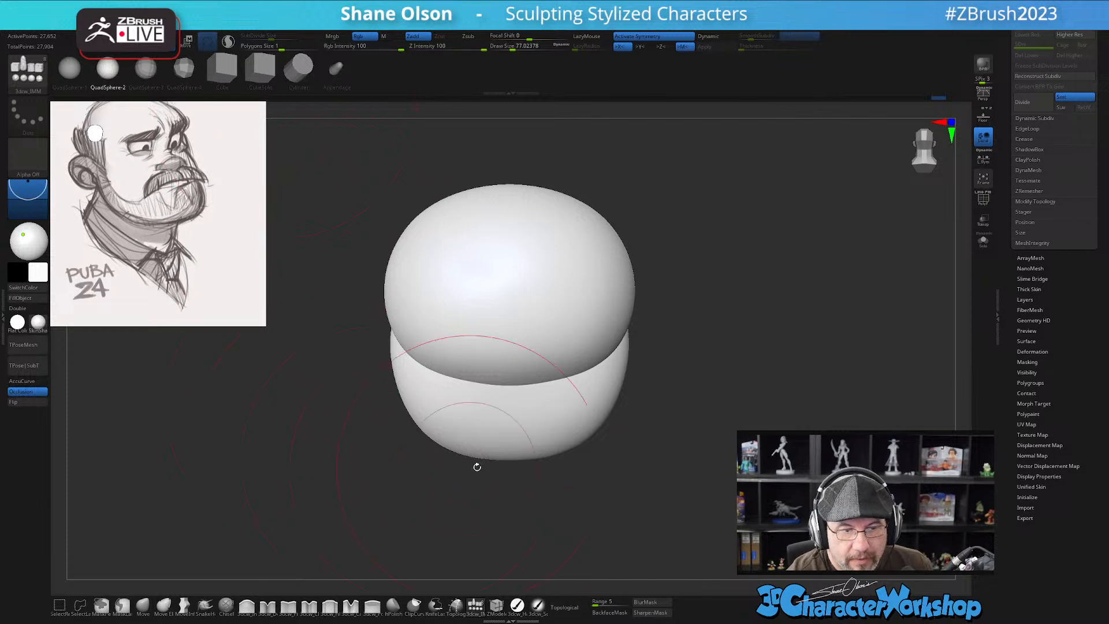
{"action": "left_click_drag", "start_coordinate": [512, 402], "coordinate": [513, 480]}
{"action": "left_click_drag", "start_coordinate": [656, 462], "coordinate": [686, 467]}
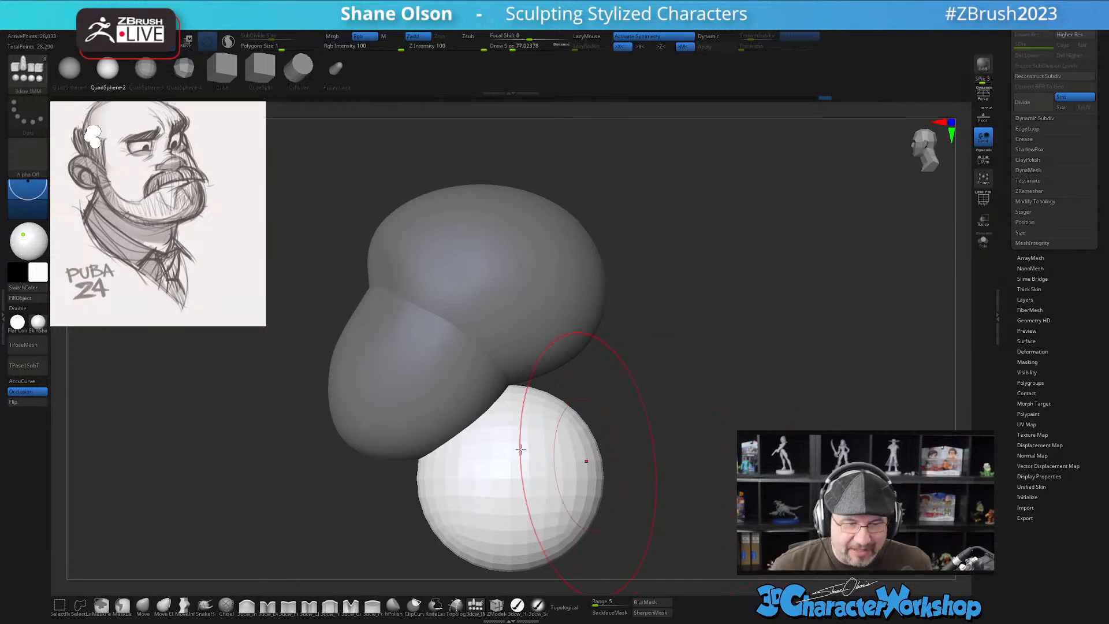
{"action": "left_click_drag", "start_coordinate": [667, 331], "coordinate": [646, 300]}
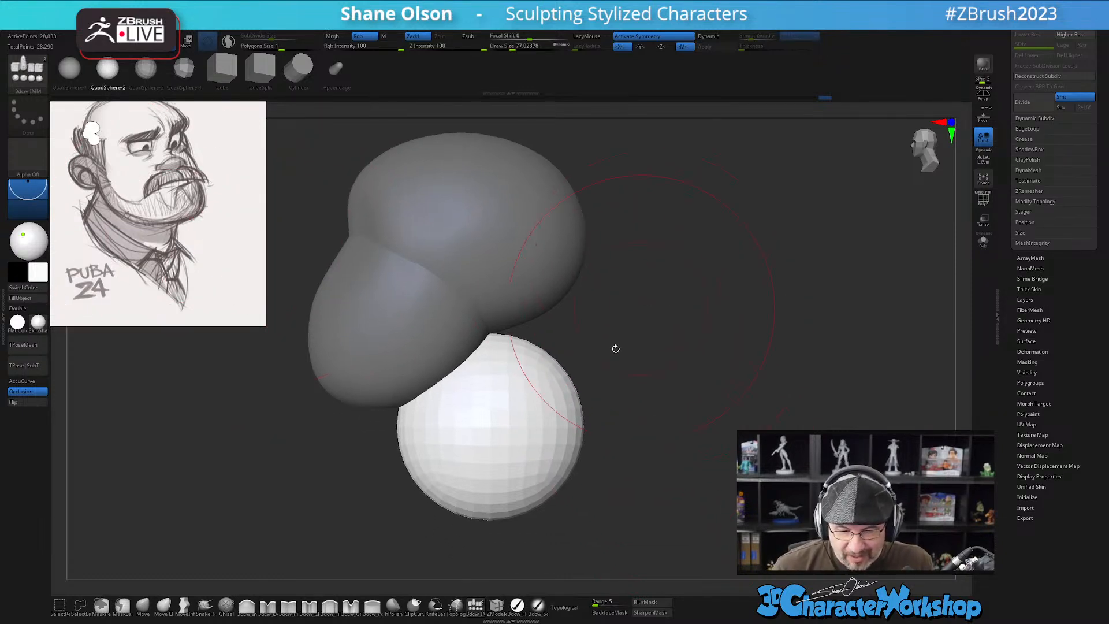
{"action": "key", "text": "w"}
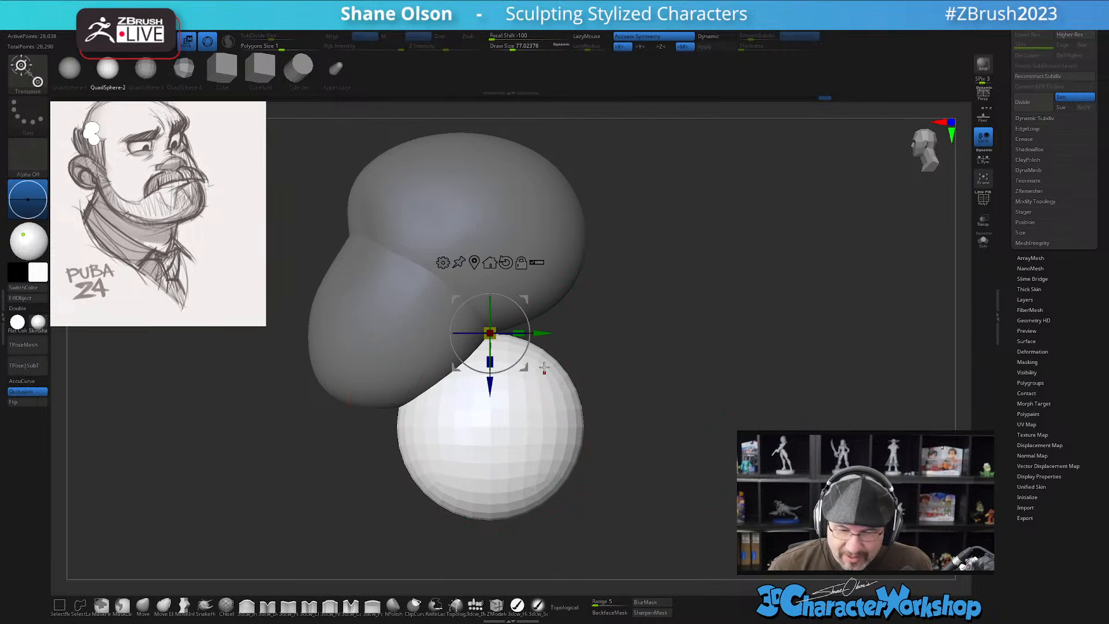
{"action": "left_click_drag", "start_coordinate": [527, 317], "coordinate": [540, 385]}
Turn off topological masking and stretch the inserted sphere down into a neck with the Move brush at about size 87
{"action": "left_click", "coordinate": [143, 605]}
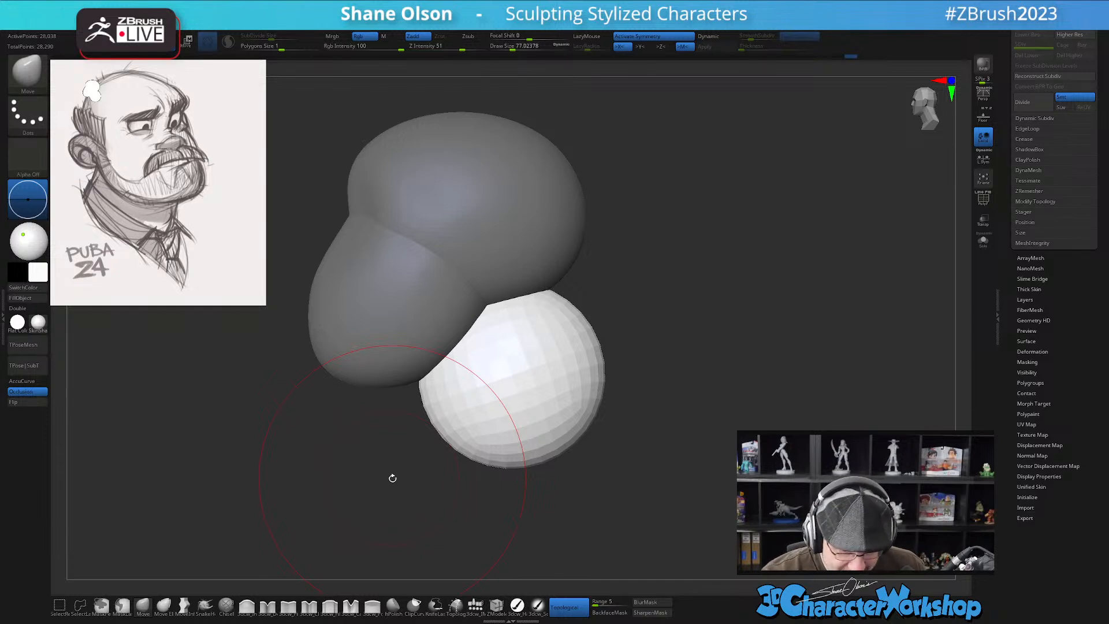
{"action": "key", "text": "]"}
{"action": "key", "text": "]"}
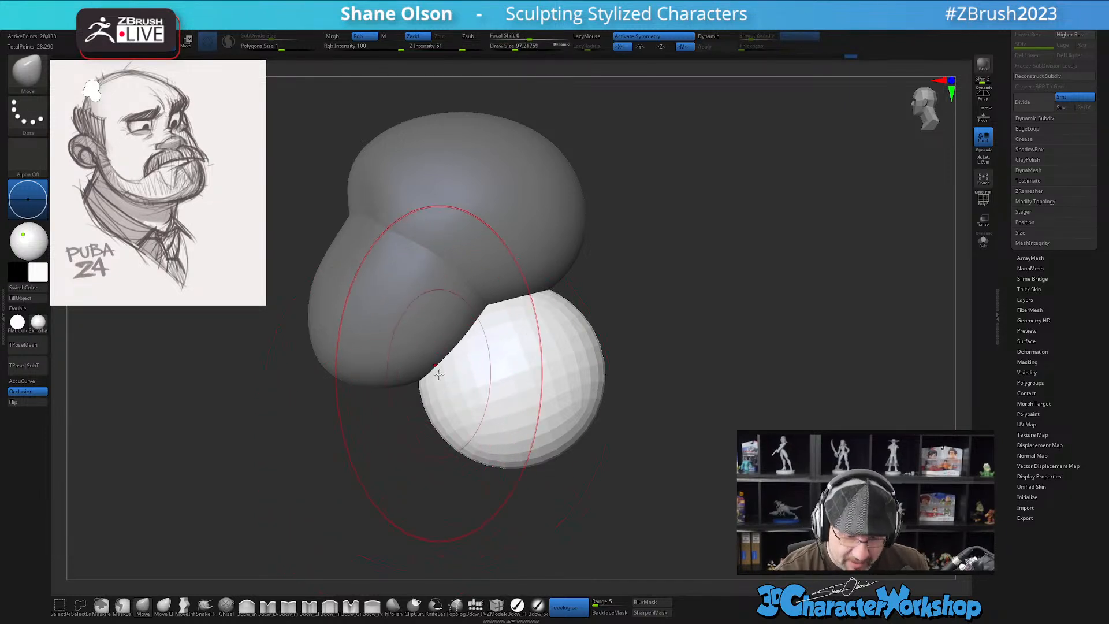
{"action": "left_click", "coordinate": [555, 601]}
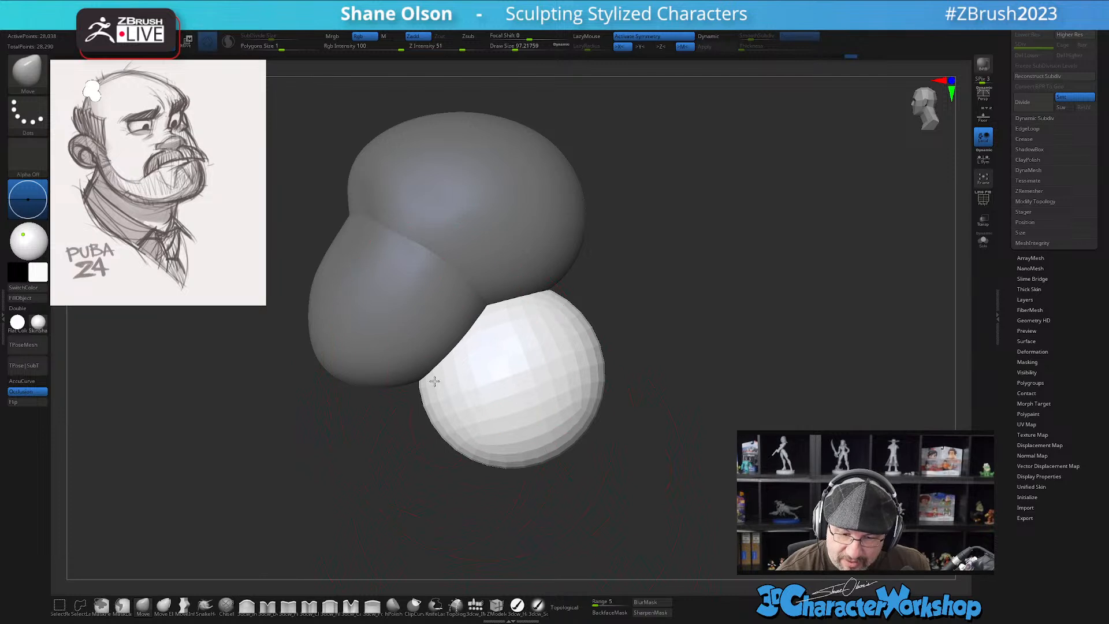
{"action": "left_click_drag", "start_coordinate": [434, 384], "coordinate": [440, 365]}
{"action": "left_click_drag", "start_coordinate": [599, 354], "coordinate": [589, 332]}
{"action": "left_click_drag", "start_coordinate": [524, 434], "coordinate": [511, 482]}
{"action": "left_click_drag", "start_coordinate": [560, 420], "coordinate": [583, 446]}
{"action": "left_click_drag", "start_coordinate": [594, 332], "coordinate": [566, 354]}
{"action": "left_click_drag", "start_coordinate": [514, 411], "coordinate": [528, 407]}
Refine the neck's side profile and rounded lower end so it slants down and back from the skull
{"action": "left_click_drag", "start_coordinate": [708, 430], "coordinate": [617, 428]}
{"action": "left_click_drag", "start_coordinate": [473, 386], "coordinate": [495, 410]}
{"action": "mouse_move", "coordinate": [515, 492]}
{"action": "left_mouse_down"}
{"action": "mouse_move", "coordinate": [484, 514]}
{"action": "mouse_move", "coordinate": [479, 498]}
{"action": "left_mouse_up"}
{"action": "mouse_move", "coordinate": [514, 426]}
{"action": "right_mouse_down"}
{"action": "mouse_move", "coordinate": [545, 435]}
{"action": "mouse_move", "coordinate": [582, 417]}
{"action": "right_mouse_up"}
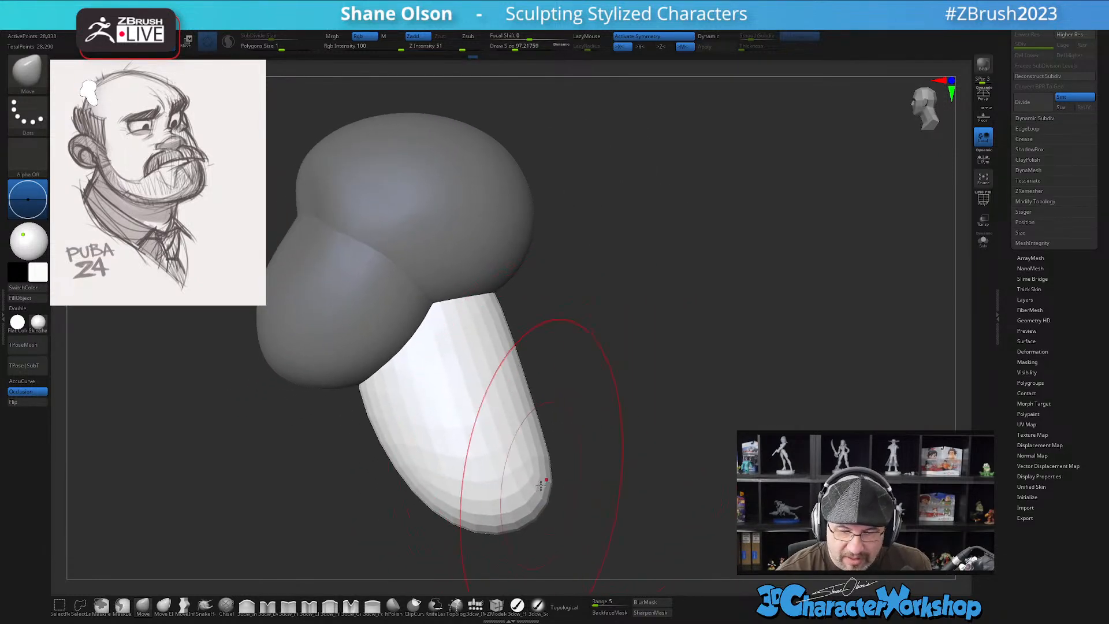
{"action": "left_click_drag", "start_coordinate": [540, 462], "coordinate": [553, 452]}
{"action": "mouse_move", "coordinate": [443, 518]}
{"action": "left_mouse_down"}
{"action": "mouse_move", "coordinate": [417, 531]}
{"action": "mouse_move", "coordinate": [433, 544]}
{"action": "left_mouse_up"}
{"action": "mouse_move", "coordinate": [505, 410]}
{"action": "right_mouse_down"}
{"action": "mouse_move", "coordinate": [468, 433]}
{"action": "mouse_move", "coordinate": [579, 424]}
{"action": "mouse_move", "coordinate": [474, 320]}
{"action": "right_mouse_up"}
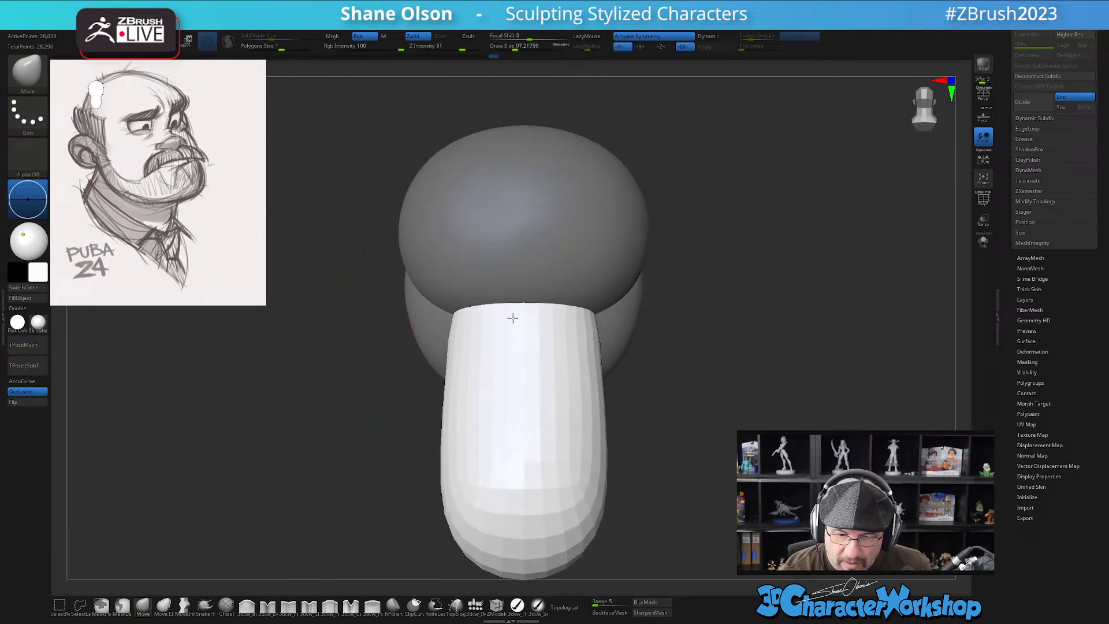
{"action": "mouse_move", "coordinate": [563, 361]}
{"action": "right_mouse_down"}
{"action": "mouse_move", "coordinate": [602, 403]}
{"action": "mouse_move", "coordinate": [576, 443]}
{"action": "mouse_move", "coordinate": [670, 399]}
{"action": "mouse_move", "coordinate": [643, 418]}
{"action": "mouse_move", "coordinate": [658, 424]}
{"action": "mouse_move", "coordinate": [574, 450]}
{"action": "right_mouse_up"}
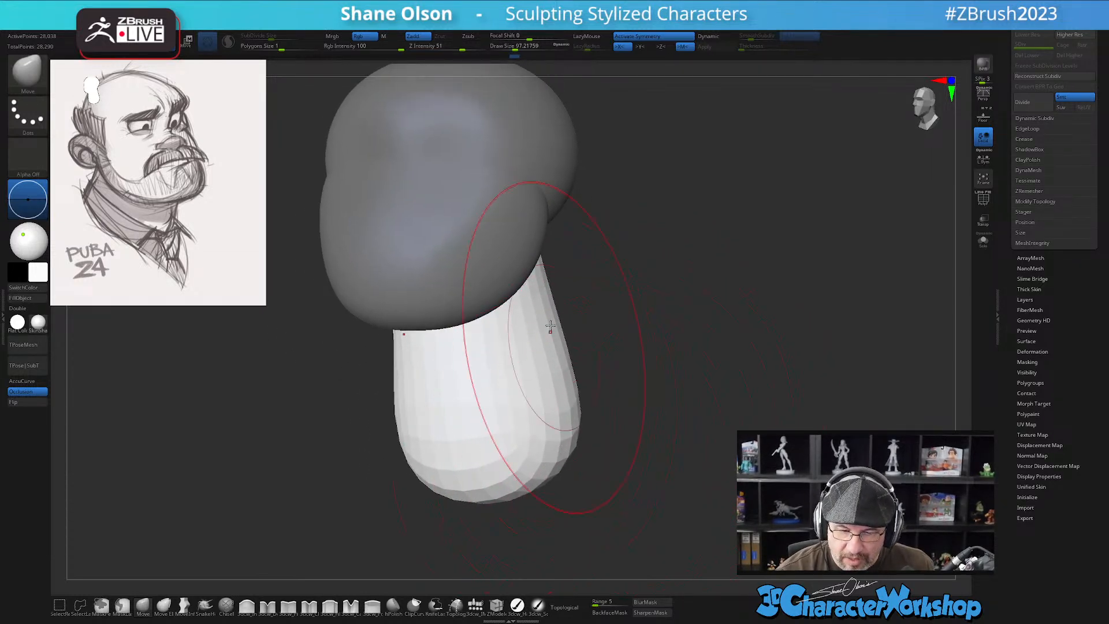
Display the polygroup wireframe, reduce the brush size to about 37 and clear the mask from the cranium and jaw
{"action": "key", "text": "shift+f"}
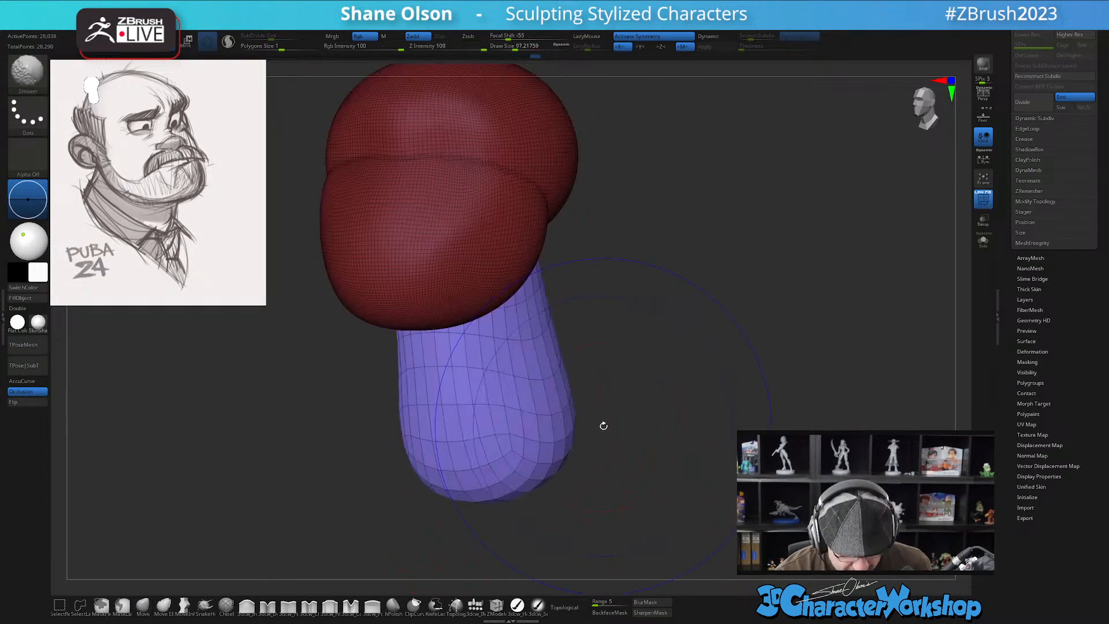
{"action": "mouse_move", "coordinate": [614, 412]}
{"action": "right_mouse_down"}
{"action": "mouse_move", "coordinate": [716, 444]}
{"action": "mouse_move", "coordinate": [671, 470]}
{"action": "right_mouse_up"}
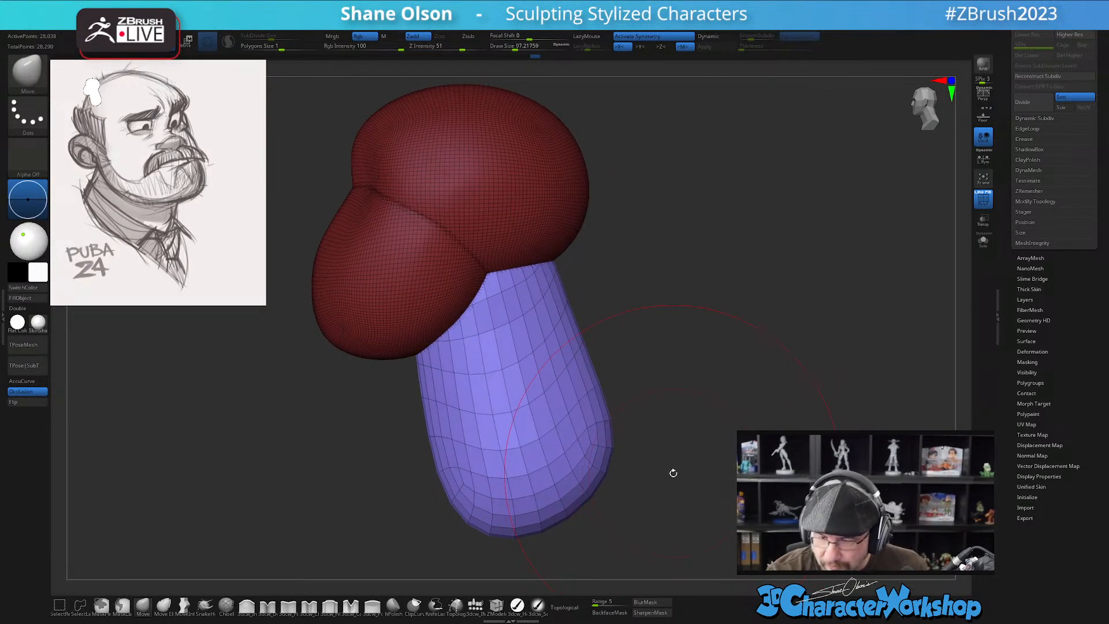
{"action": "right_click_drag", "start_coordinate": [683, 347], "coordinate": [686, 399], "text": "alt"}
{"action": "key", "text": "s"}
{"action": "left_click", "coordinate": [705, 359]}
{"action": "key", "text": "s"}
{"action": "left_click", "coordinate": [679, 358]}
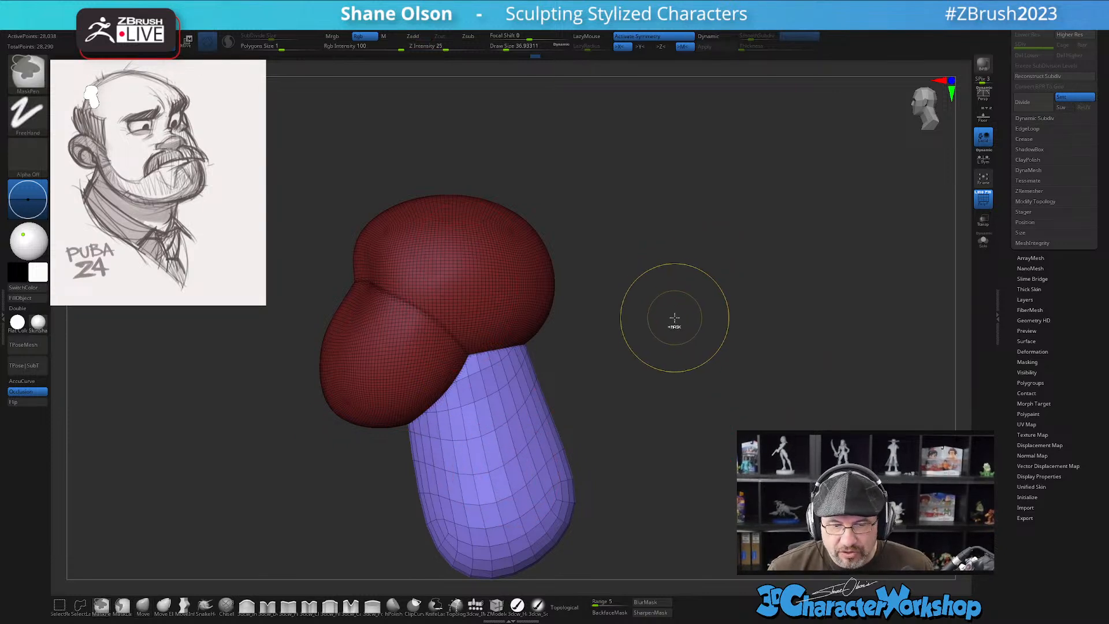
{"action": "left_click_drag", "start_coordinate": [678, 355], "coordinate": [662, 328]}
{"action": "left_click_drag", "start_coordinate": [654, 282], "coordinate": [722, 319], "text": "ctrl"}
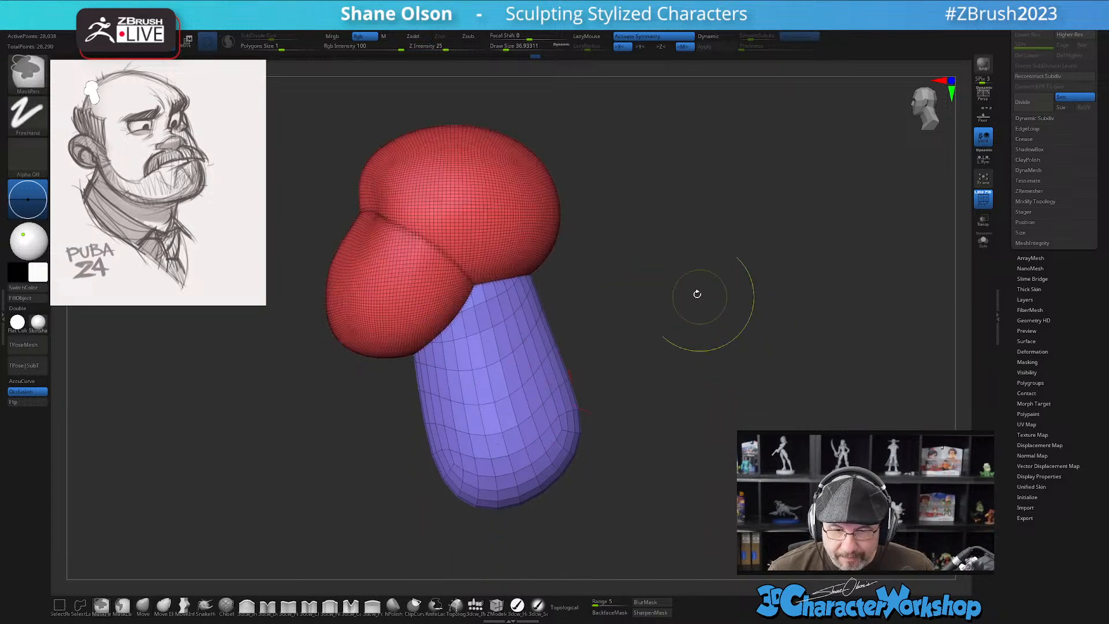
Assign separate polygroups to the cranium, jaw and neck with Auto Groups
{"action": "left_click_drag", "start_coordinate": [688, 282], "coordinate": [687, 302], "text": "alt"}
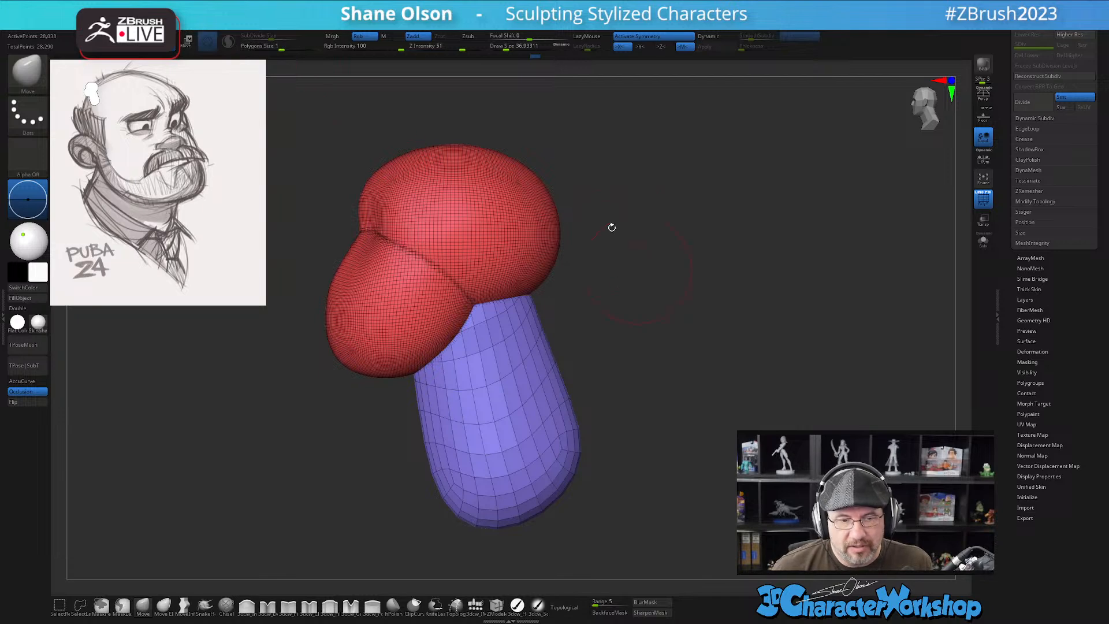
{"action": "key", "text": "space"}
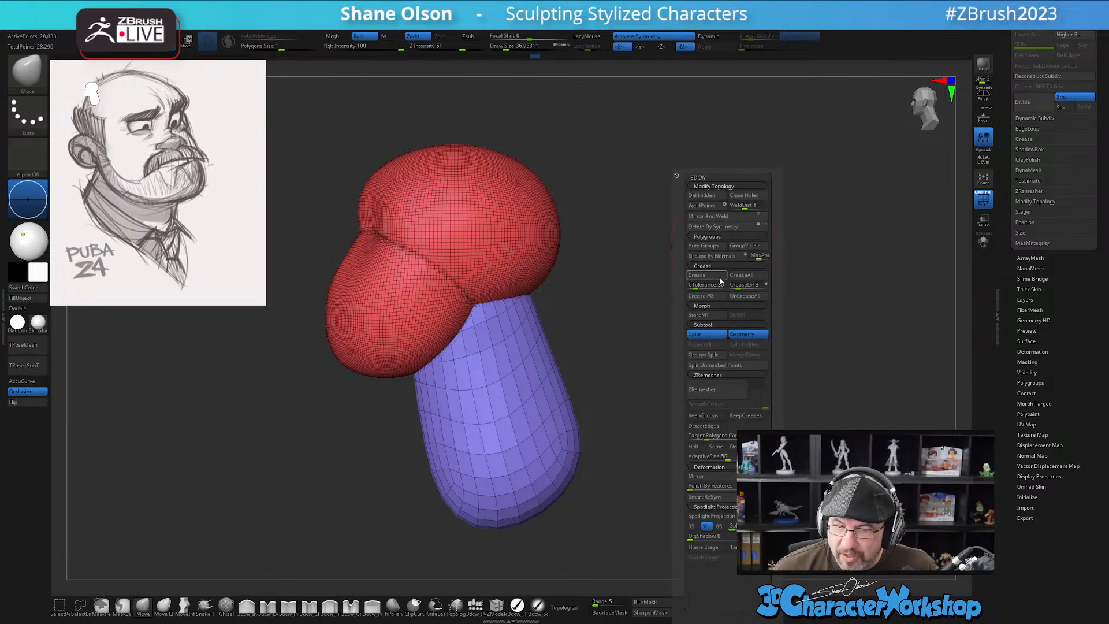
{"action": "left_click", "coordinate": [702, 247]}
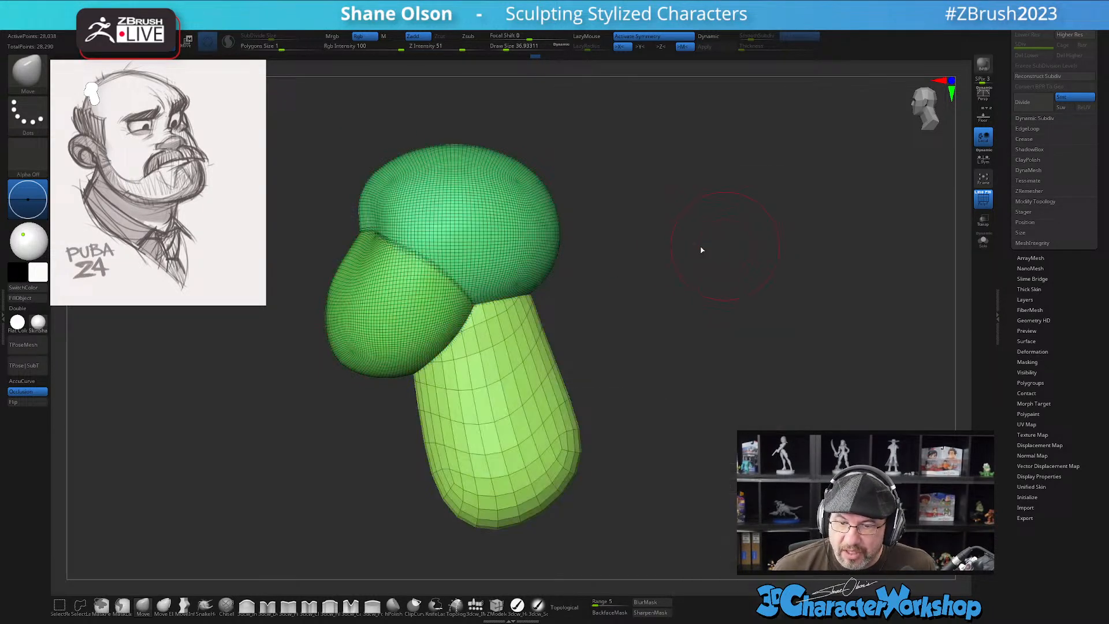
Isolate the neck polygroup and split the hidden head parts into their own subtool
{"action": "left_click_drag", "start_coordinate": [688, 331], "coordinate": [714, 357]}
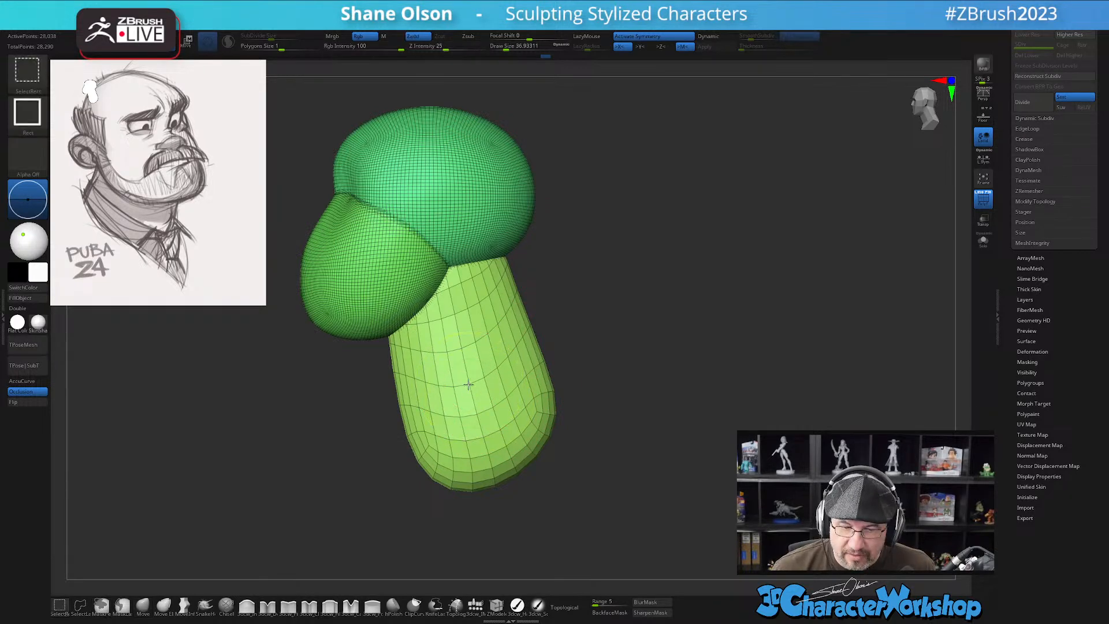
{"action": "left_click", "coordinate": [517, 375], "text": "ctrl+shift"}
{"action": "key", "text": "shift+space"}
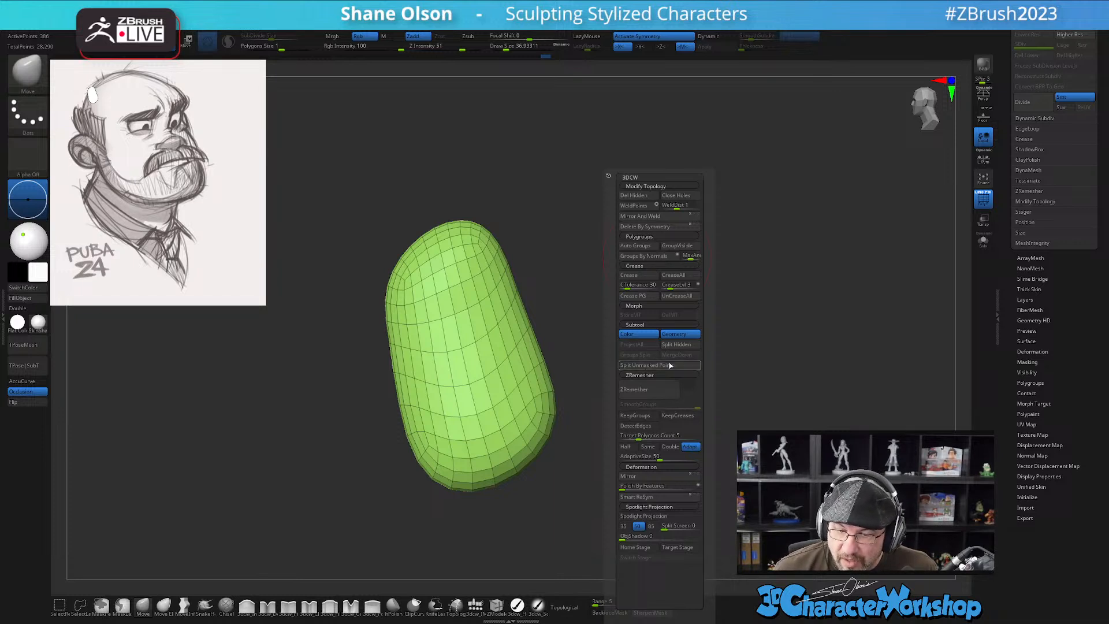
{"action": "left_click", "coordinate": [696, 345]}
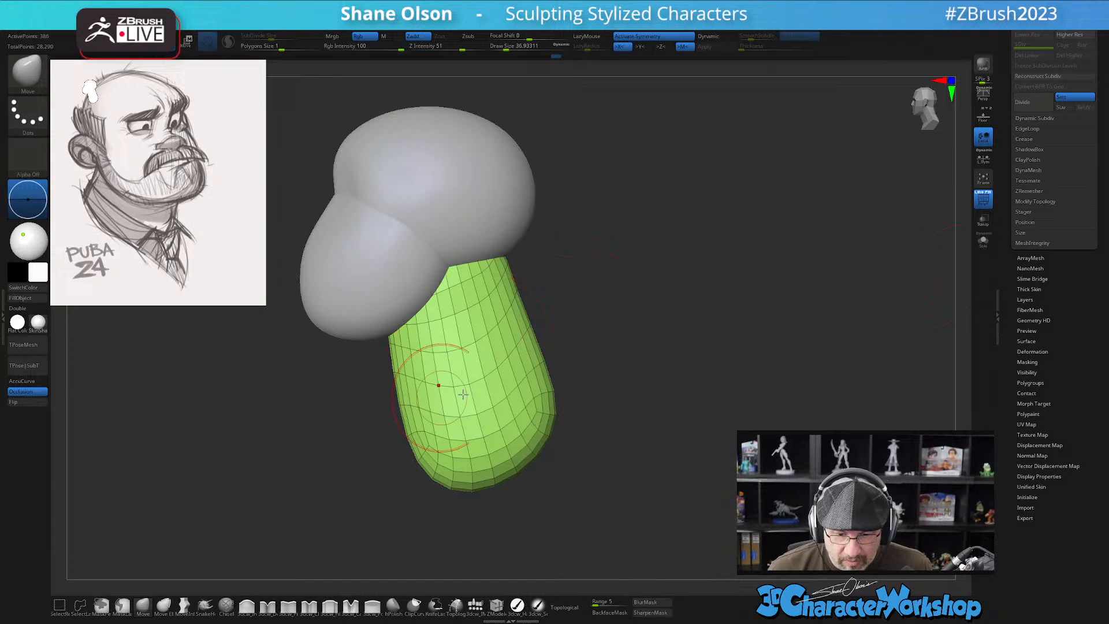
Subdivide the neck once and delete its lower subdivision level
{"action": "key", "text": "ctrl+d"}
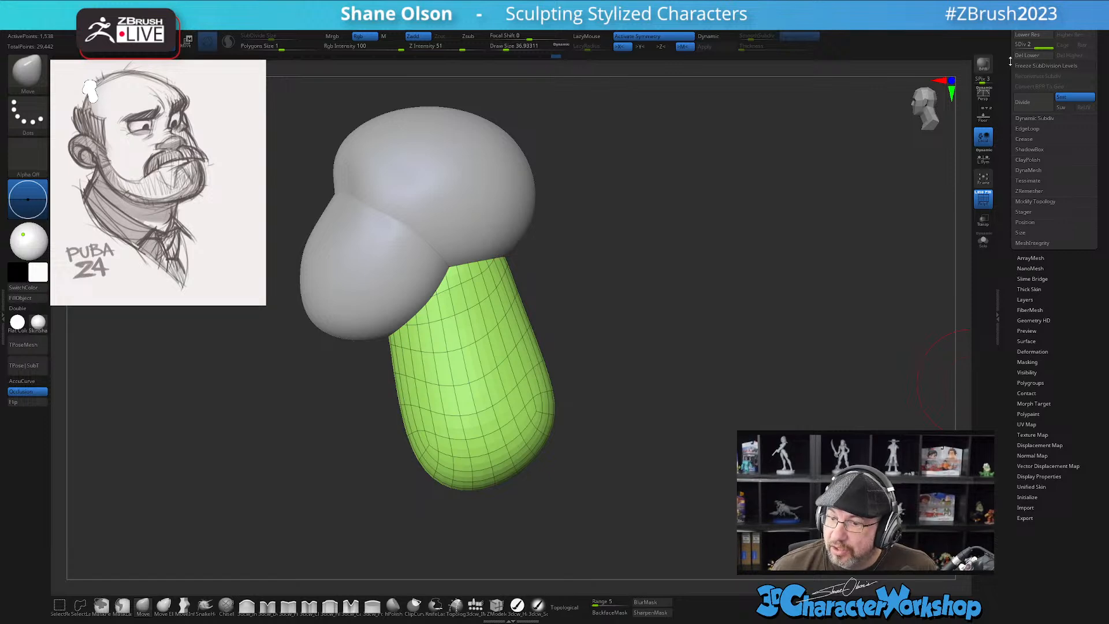
{"action": "scroll", "coordinate": [1012, 139], "scroll_direction": "up", "scroll_amount": 3}
{"action": "left_click", "coordinate": [1046, 220]}
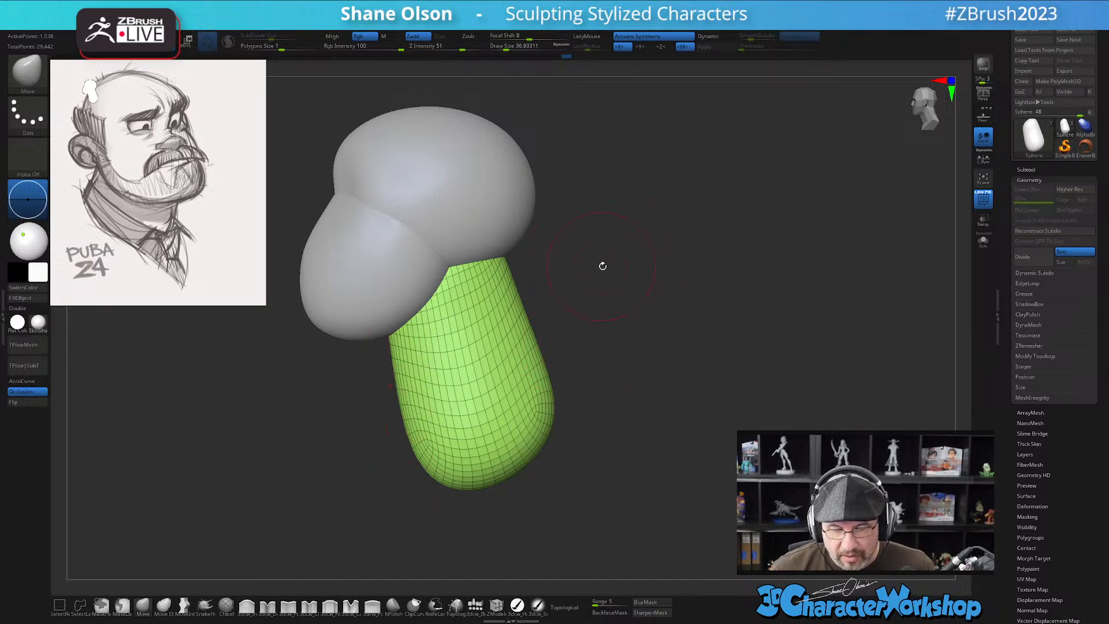
Merge the neck subtool down into the head subtool and accept the merge warning
{"action": "left_click", "coordinate": [1033, 169]}
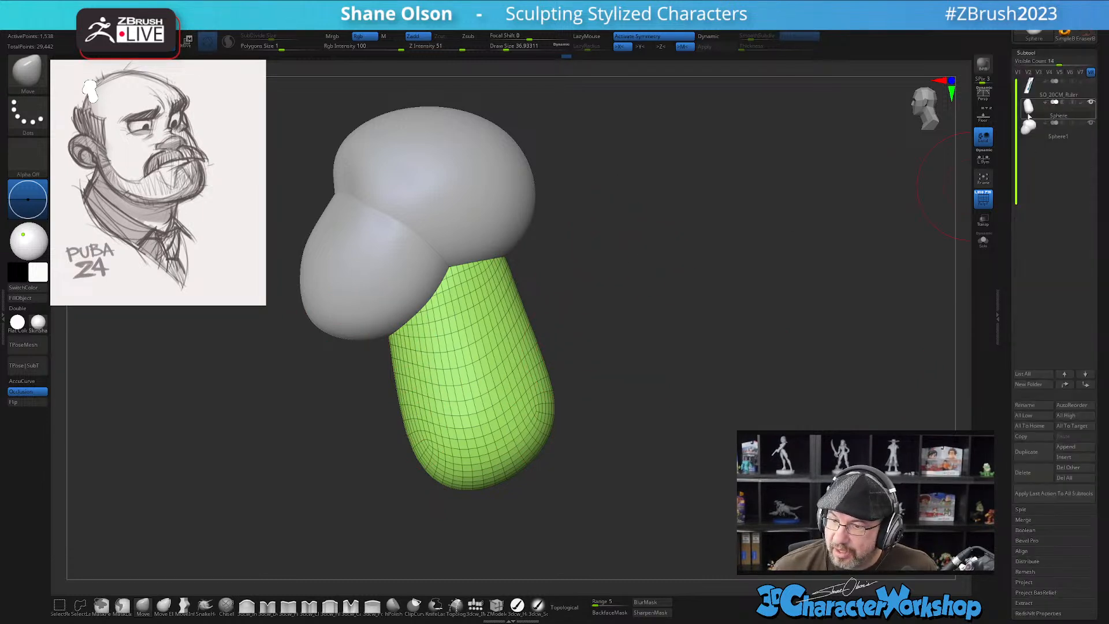
{"action": "mouse_move", "coordinate": [1029, 109]}
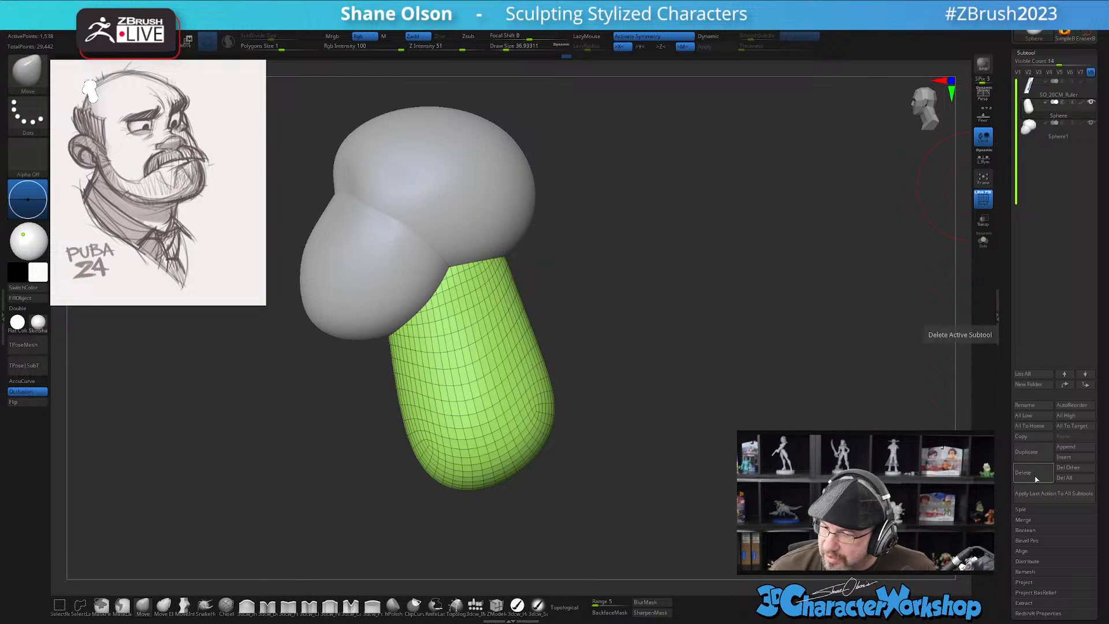
{"action": "left_click", "coordinate": [1023, 519]}
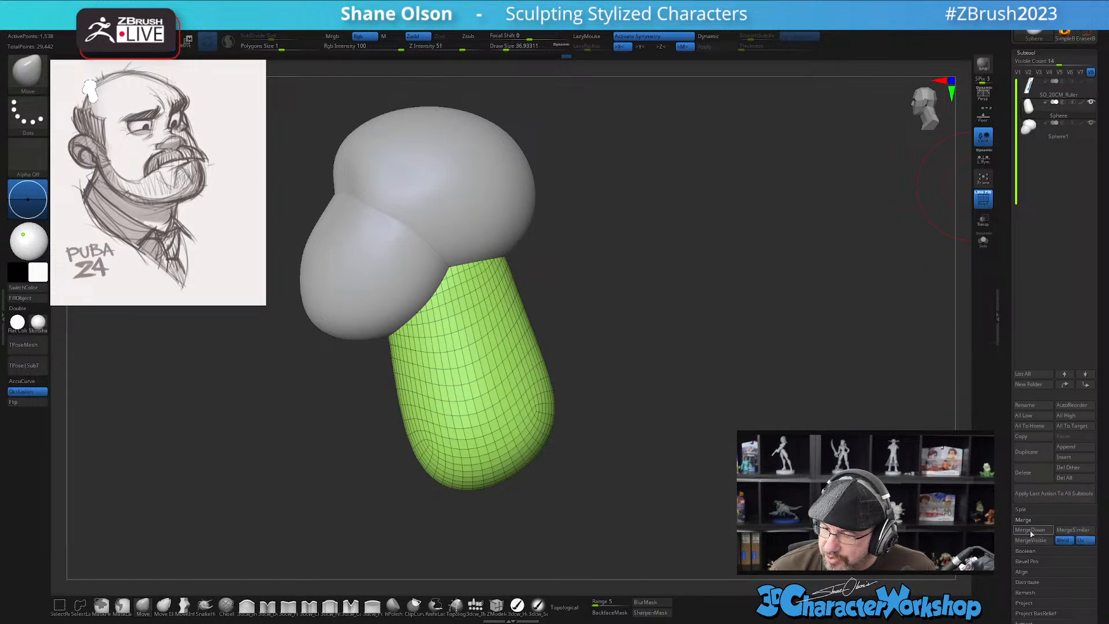
{"action": "left_click", "coordinate": [1029, 533]}
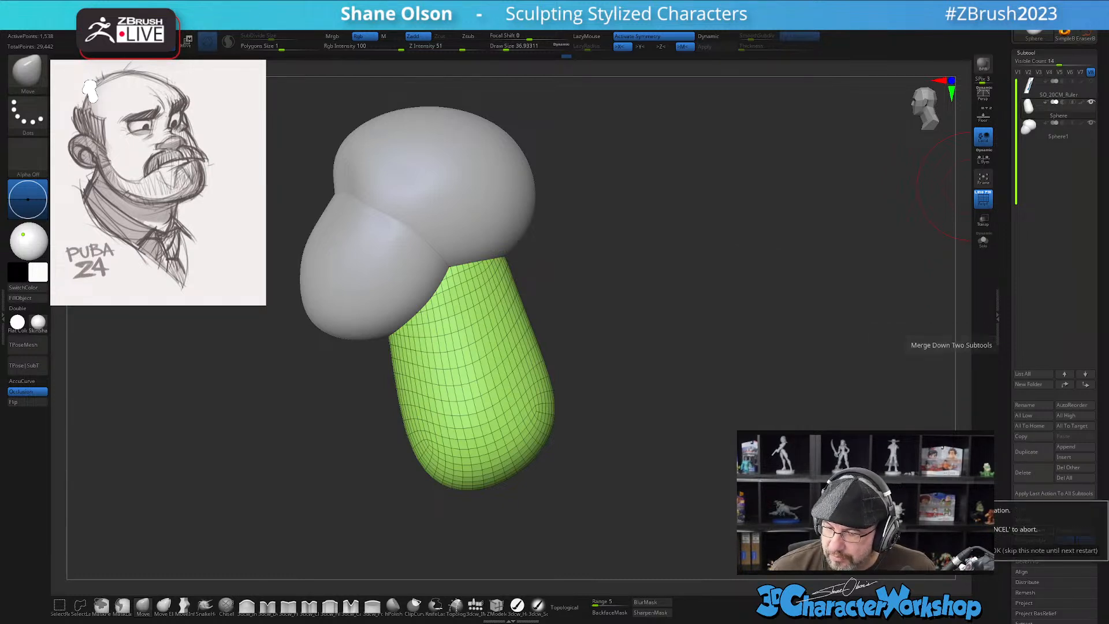
{"action": "left_click", "coordinate": [923, 551]}
Hide the wireframe, examine the merged head and neck from the front and above, and set the brush size to about 18
{"action": "left_click_drag", "start_coordinate": [624, 291], "coordinate": [625, 329]}
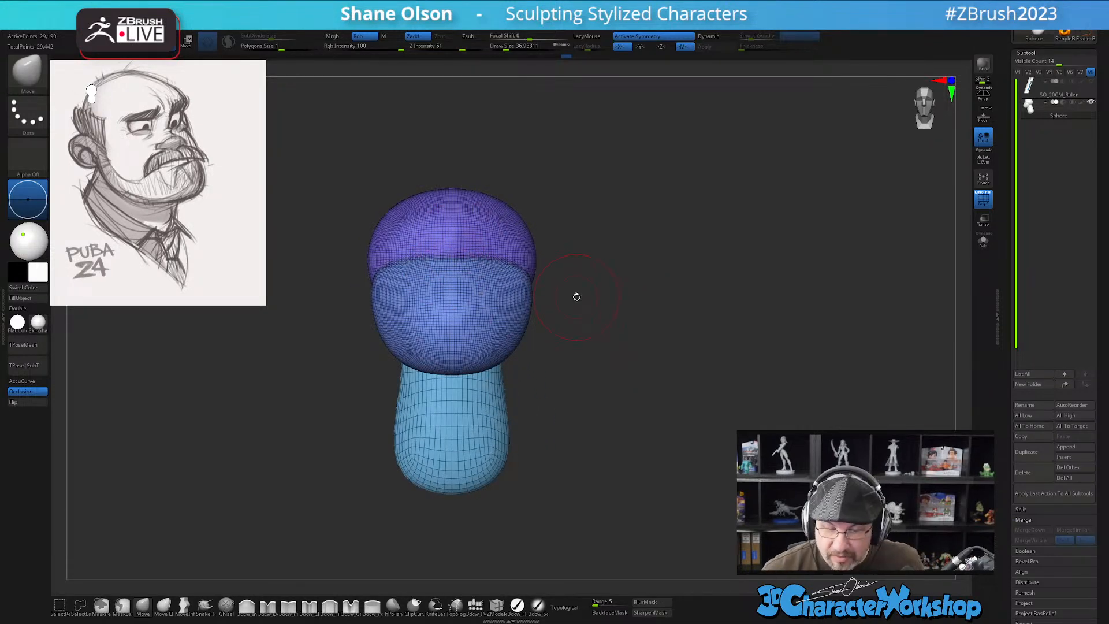
{"action": "left_click_drag", "start_coordinate": [576, 297], "coordinate": [535, 384]}
{"action": "left_click_drag", "start_coordinate": [567, 349], "coordinate": [574, 379]}
{"action": "key", "text": "shift+f"}
{"action": "left_click_drag", "start_coordinate": [574, 311], "coordinate": [586, 381], "text": "alt"}
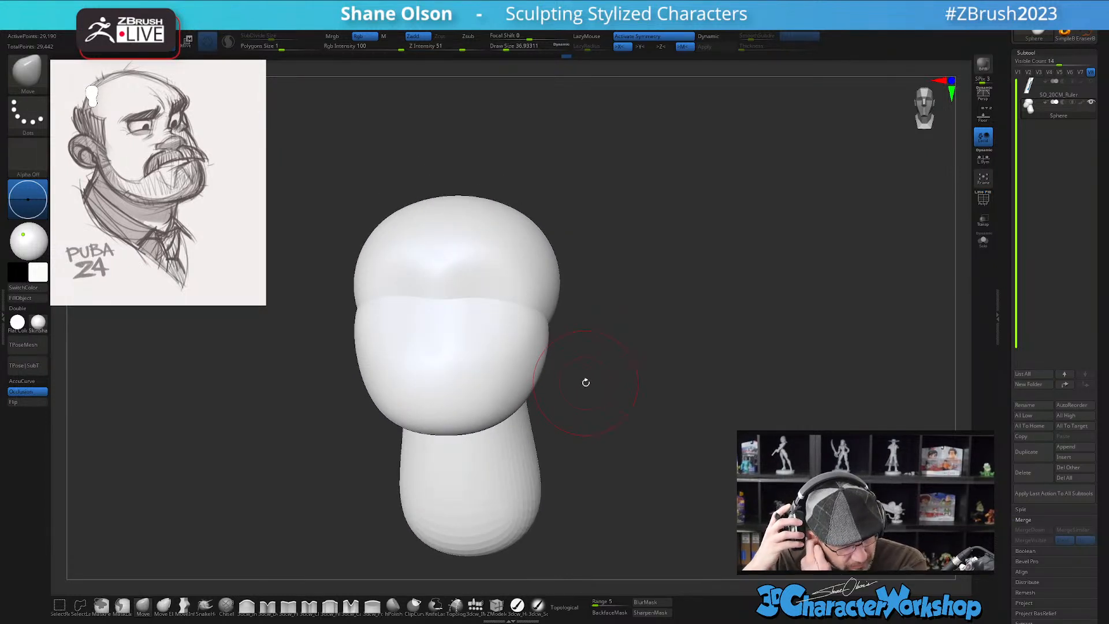
{"action": "left_click_drag", "start_coordinate": [572, 369], "coordinate": [581, 391]}
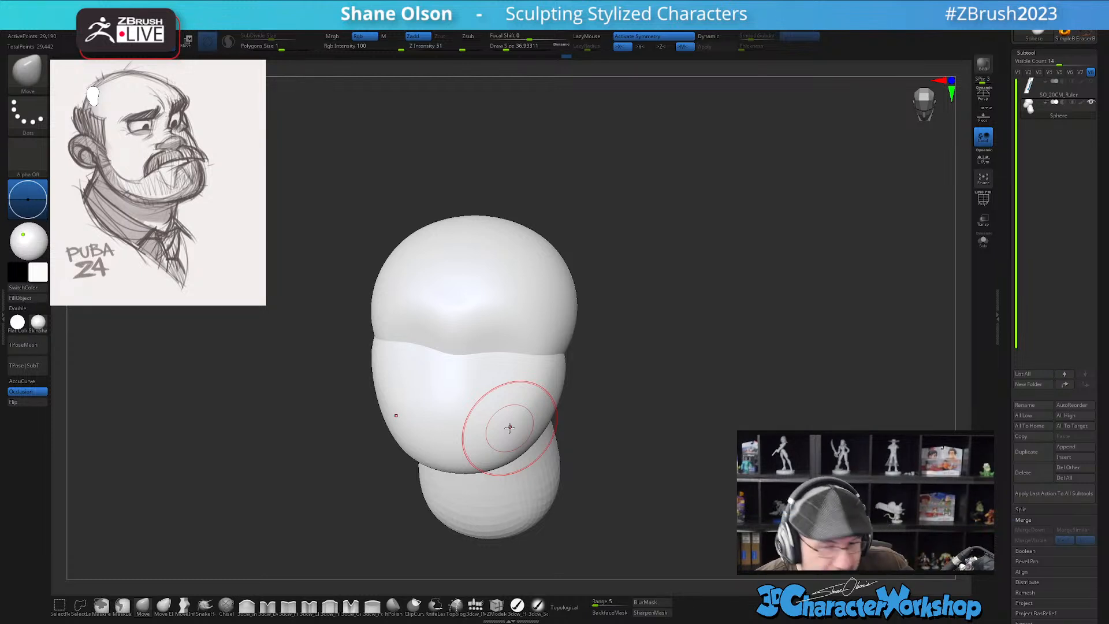
{"action": "mouse_move", "coordinate": [579, 391]}
{"action": "left_mouse_down"}
{"action": "mouse_move", "coordinate": [621, 389]}
{"action": "mouse_move", "coordinate": [609, 371]}
{"action": "mouse_move", "coordinate": [598, 389]}
{"action": "mouse_move", "coordinate": [595, 372]}
{"action": "mouse_move", "coordinate": [591, 392]}
{"action": "mouse_move", "coordinate": [619, 414]}
{"action": "mouse_move", "coordinate": [619, 430]}
{"action": "mouse_move", "coordinate": [614, 451]}
{"action": "mouse_move", "coordinate": [614, 441]}
{"action": "mouse_move", "coordinate": [570, 440]}
{"action": "mouse_move", "coordinate": [617, 441]}
{"action": "mouse_move", "coordinate": [616, 425]}
{"action": "left_mouse_up"}
{"action": "key", "text": "s"}
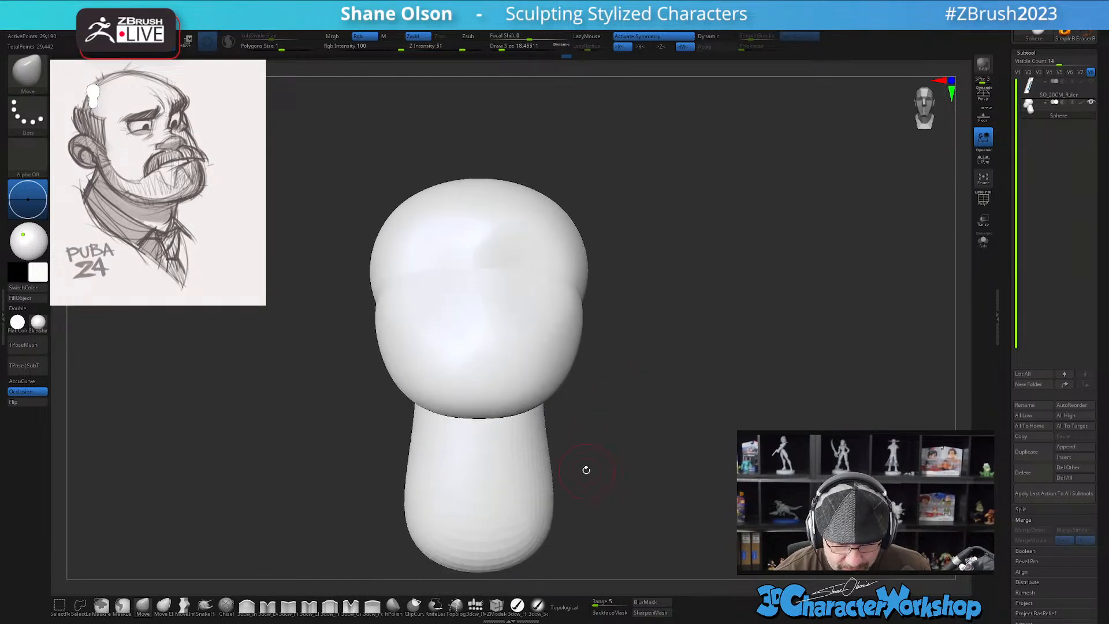
Pick a mid-grey main colour, fill the merged head and neck with it, and check the shading from several angles
{"action": "left_click", "coordinate": [38, 271]}
{"action": "left_click", "coordinate": [11, 250]}
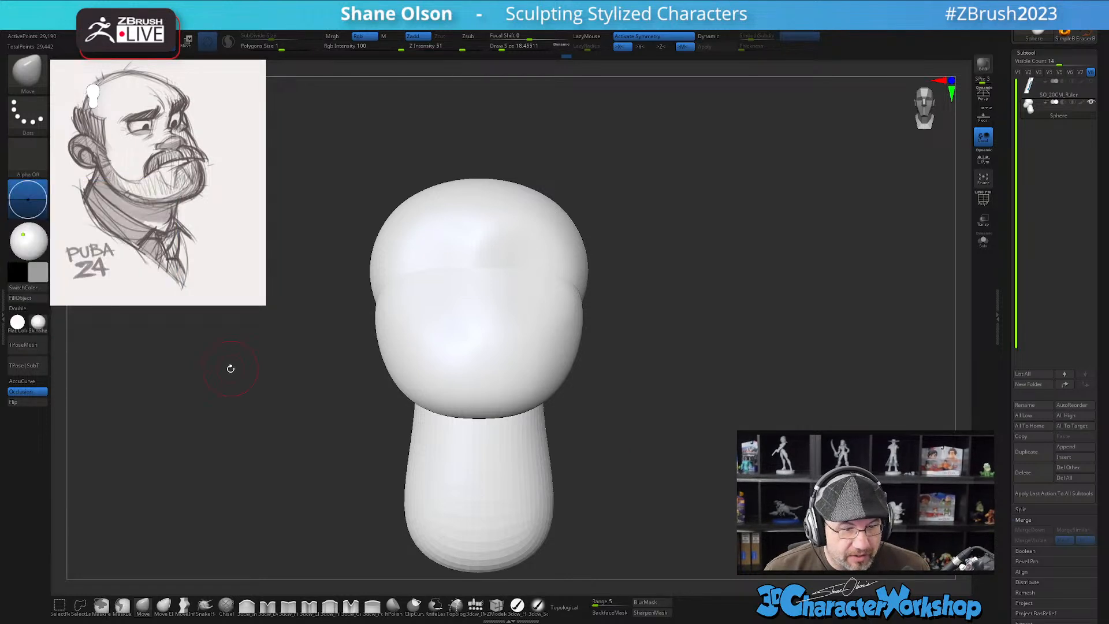
{"action": "key", "text": "ctrl+f"}
{"action": "left_click_drag", "start_coordinate": [232, 371], "coordinate": [255, 392]}
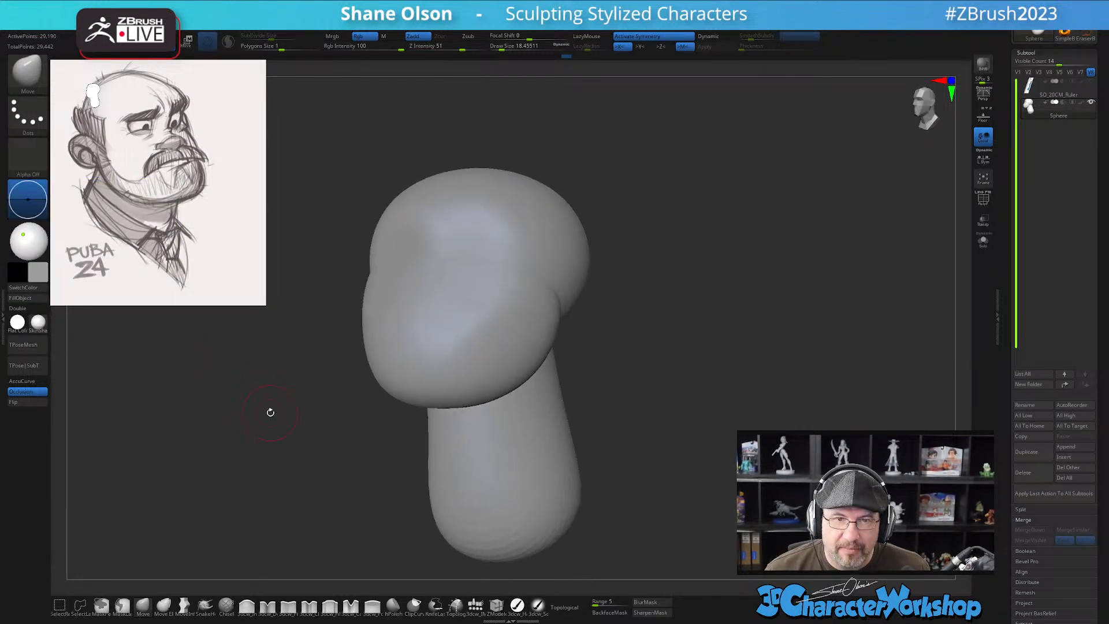
{"action": "mouse_move", "coordinate": [616, 351]}
{"action": "left_mouse_down"}
{"action": "mouse_move", "coordinate": [639, 341]}
{"action": "mouse_move", "coordinate": [632, 383]}
{"action": "left_mouse_up"}
{"action": "mouse_move", "coordinate": [299, 519]}
{"action": "left_mouse_down"}
{"action": "mouse_move", "coordinate": [321, 505]}
{"action": "mouse_move", "coordinate": [363, 530]}
{"action": "mouse_move", "coordinate": [417, 535]}
{"action": "left_mouse_up"}
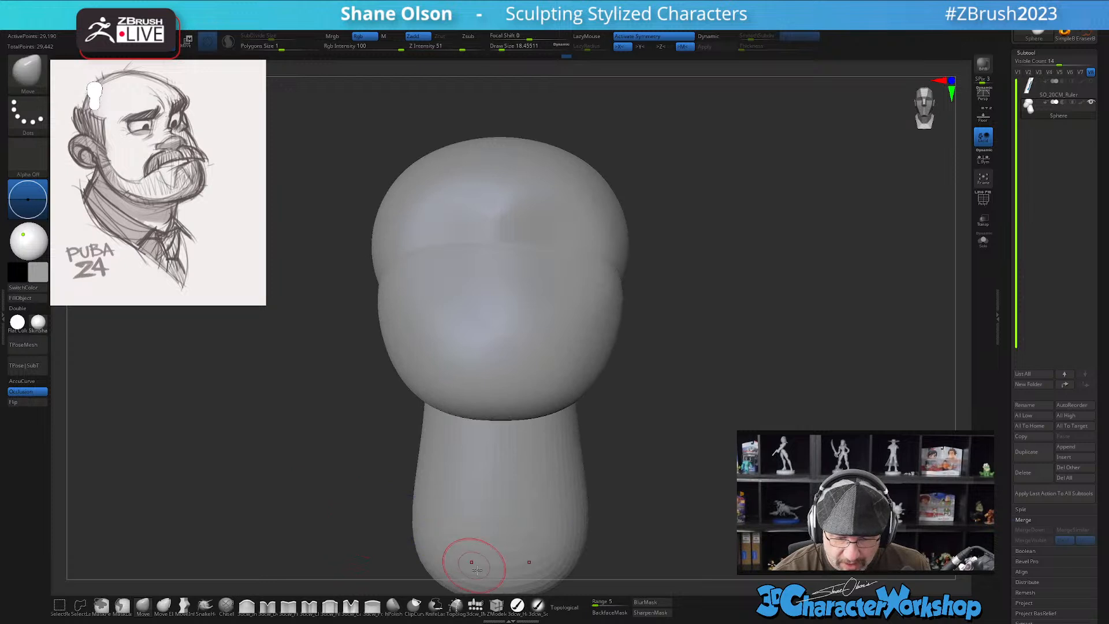
Insert symmetrical QuadSphere-2 meshes on the sides of the head with the IMM brush and squash them into flatter ear masses
{"action": "left_click", "coordinate": [475, 606]}
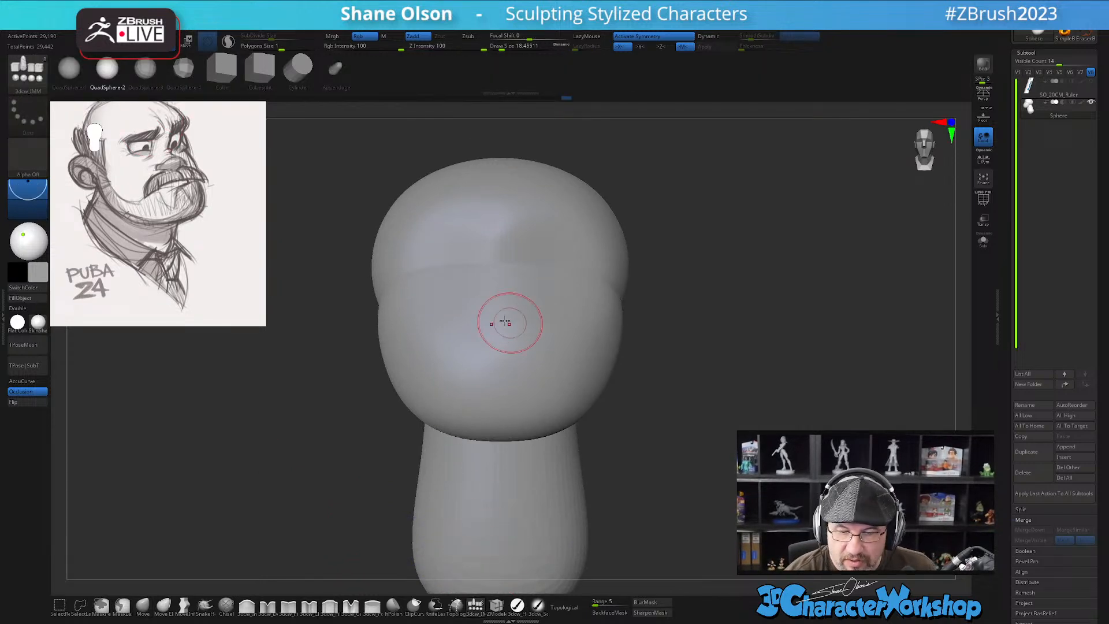
{"action": "left_click_drag", "start_coordinate": [632, 329], "coordinate": [551, 343]}
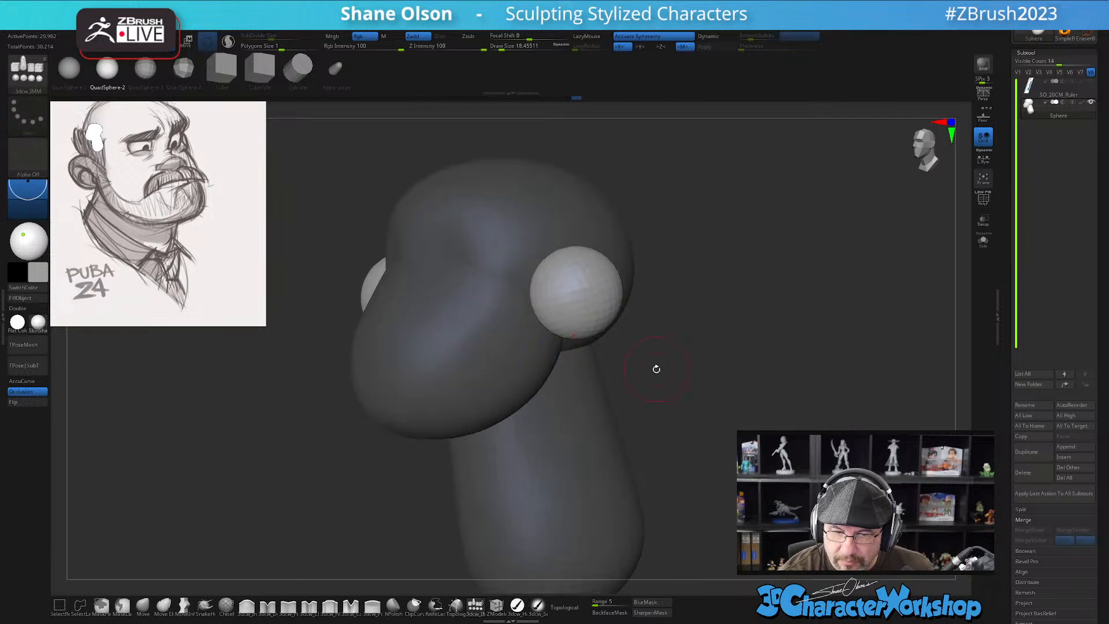
{"action": "key", "text": "w"}
{"action": "left_click_drag", "start_coordinate": [659, 374], "coordinate": [614, 361]}
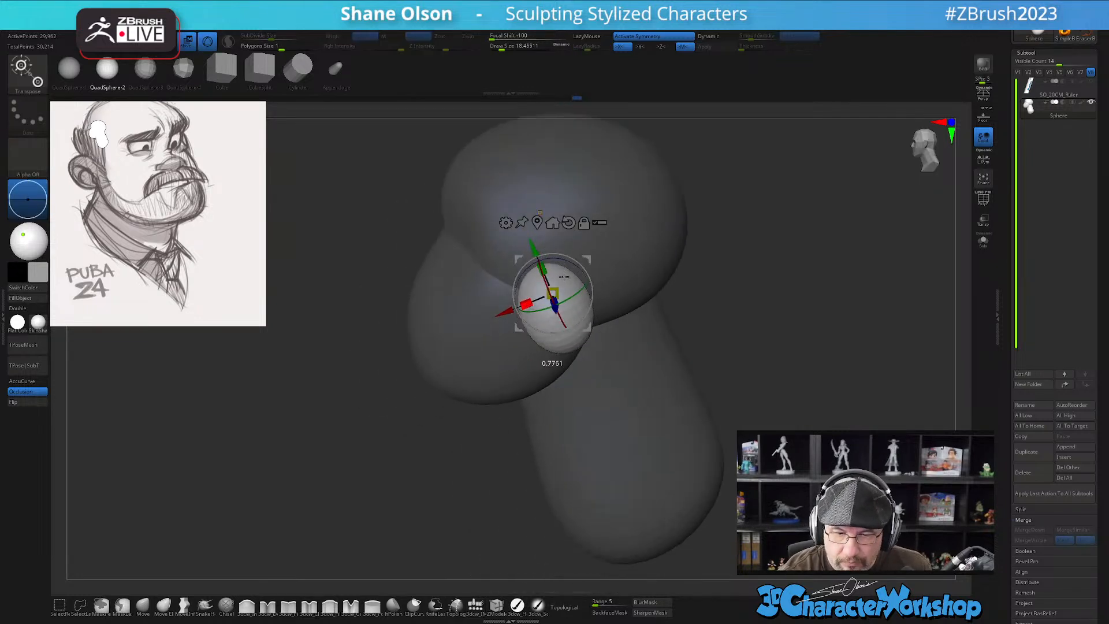
{"action": "mouse_move", "coordinate": [675, 334]}
{"action": "left_mouse_down"}
{"action": "mouse_move", "coordinate": [696, 319]}
{"action": "mouse_move", "coordinate": [688, 309]}
{"action": "left_mouse_up"}
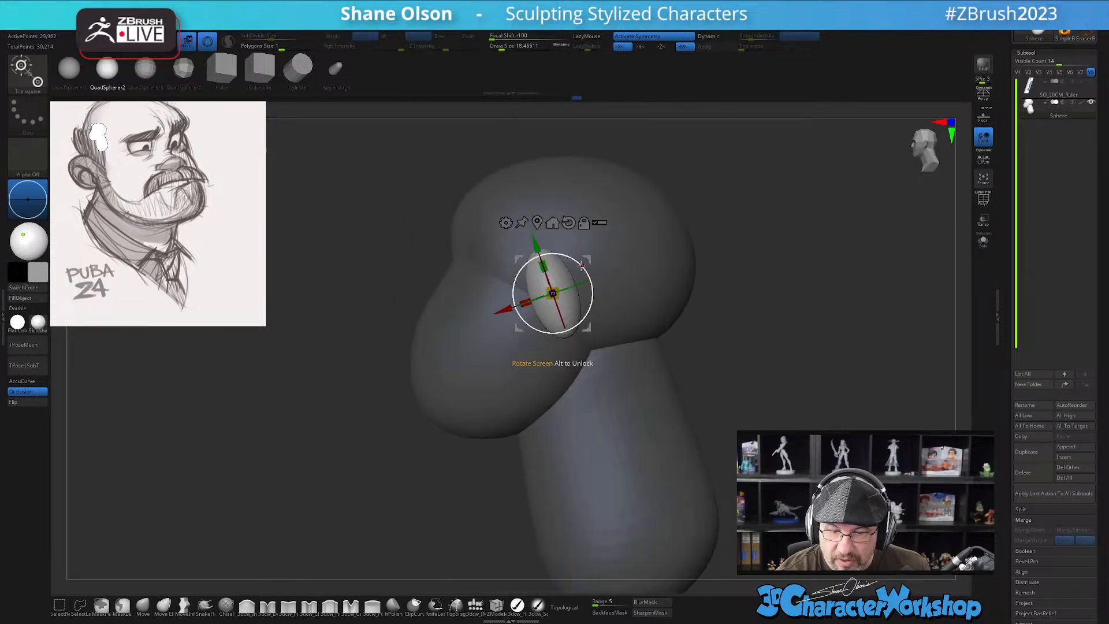
Rotate the flattened ear spheres with the gizmo and lower them slightly on the sides of the head
{"action": "mouse_move", "coordinate": [587, 279]}
{"action": "left_mouse_down"}
{"action": "mouse_move", "coordinate": [582, 321]}
{"action": "mouse_move", "coordinate": [590, 236]}
{"action": "left_mouse_up"}
{"action": "mouse_move", "coordinate": [606, 425]}
{"action": "left_mouse_down"}
{"action": "mouse_move", "coordinate": [627, 370]}
{"action": "mouse_move", "coordinate": [681, 428]}
{"action": "left_mouse_up"}
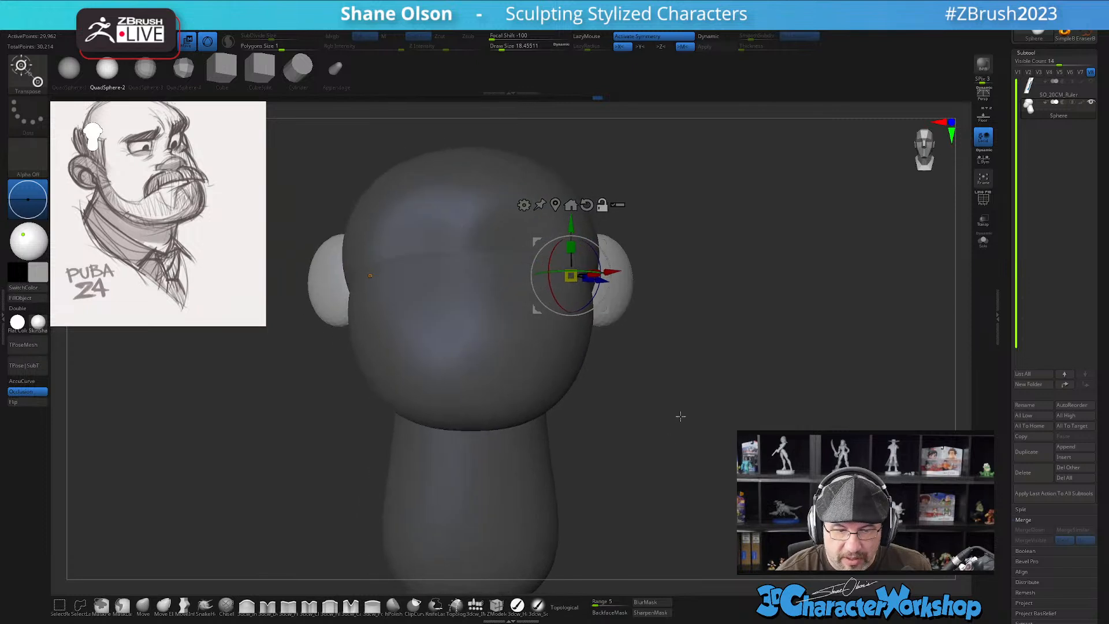
{"action": "left_click_drag", "start_coordinate": [572, 224], "coordinate": [572, 251]}
{"action": "mouse_move", "coordinate": [713, 407]}
{"action": "left_mouse_down", "text": "alt"}
{"action": "mouse_move", "coordinate": [717, 377]}
{"action": "mouse_move", "coordinate": [715, 397]}
{"action": "mouse_move", "coordinate": [686, 416]}
{"action": "mouse_move", "coordinate": [627, 437]}
{"action": "left_mouse_up", "text": "alt"}
{"action": "key", "text": "q"}
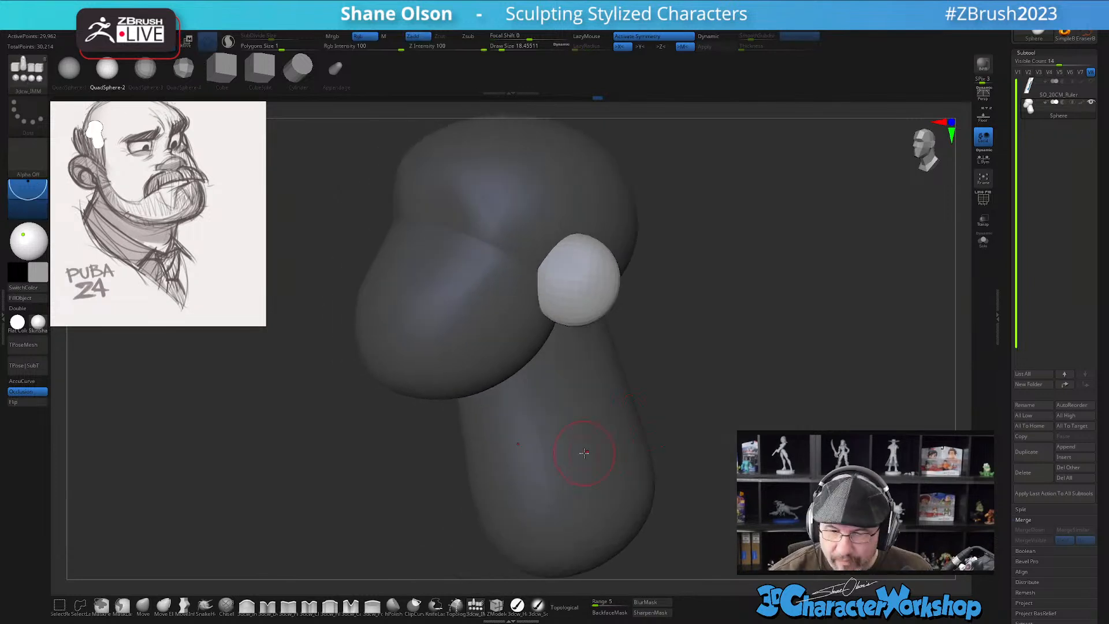
Bend the ear spheres into curved C-shaped ears using the Move brush at sizes of about 31 and 22
{"action": "left_click", "coordinate": [142, 605]}
{"action": "key", "text": "s"}
{"action": "mouse_move", "coordinate": [643, 331]}
{"action": "left_mouse_down"}
{"action": "mouse_move", "coordinate": [657, 388]}
{"action": "mouse_move", "coordinate": [668, 371]}
{"action": "mouse_move", "coordinate": [647, 406]}
{"action": "left_mouse_up"}
{"action": "key", "text": "s"}
{"action": "left_click_drag", "start_coordinate": [498, 375], "coordinate": [492, 375]}
{"action": "left_click_drag", "start_coordinate": [465, 361], "coordinate": [485, 360]}
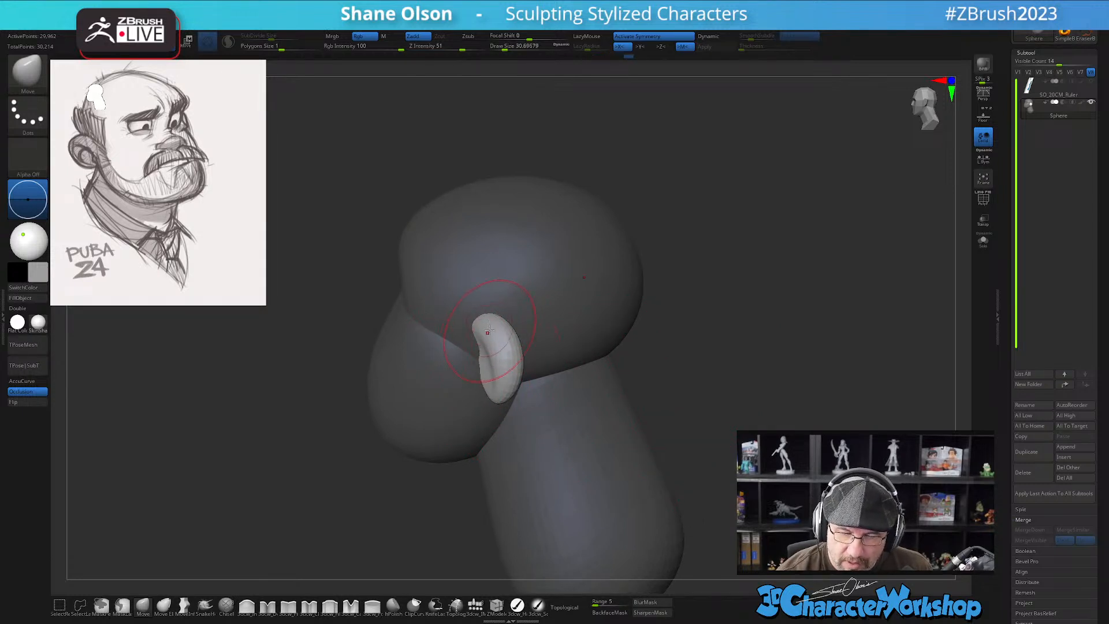
{"action": "right_click_drag", "start_coordinate": [488, 331], "coordinate": [495, 309]}
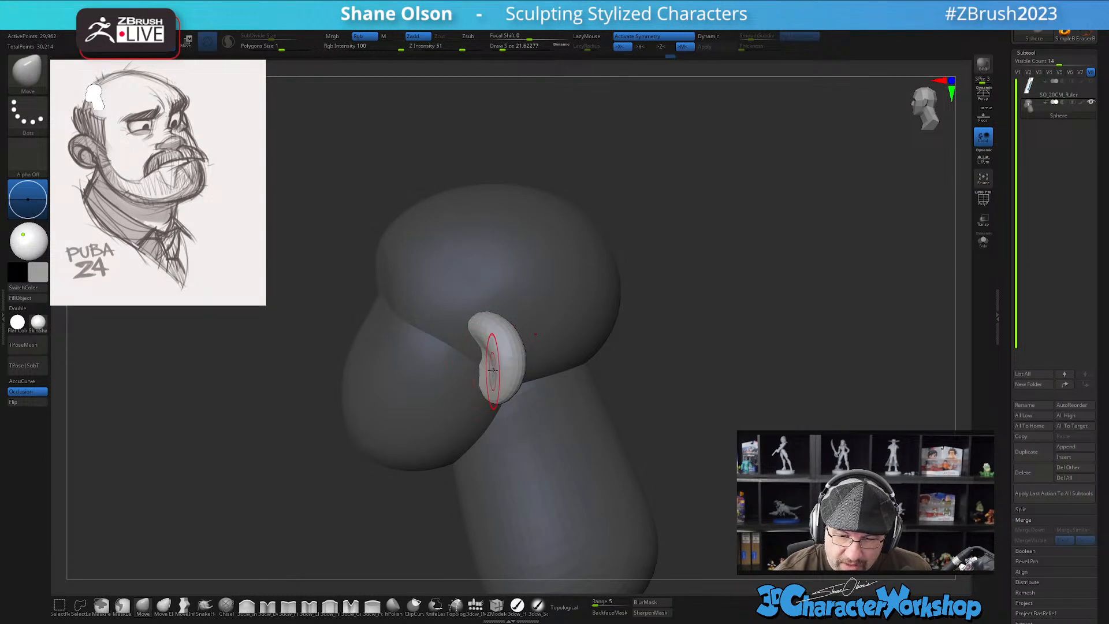
{"action": "right_click_drag", "start_coordinate": [492, 369], "coordinate": [525, 350]}
{"action": "mouse_move", "coordinate": [463, 384]}
{"action": "left_mouse_down"}
{"action": "mouse_move", "coordinate": [456, 395]}
{"action": "mouse_move", "coordinate": [497, 392]}
{"action": "mouse_move", "coordinate": [501, 377]}
{"action": "left_mouse_up"}
Enlarge the Move brush to about 35 and pull the ears' outer rims into a wider, rounder shape
{"action": "key", "text": "s"}
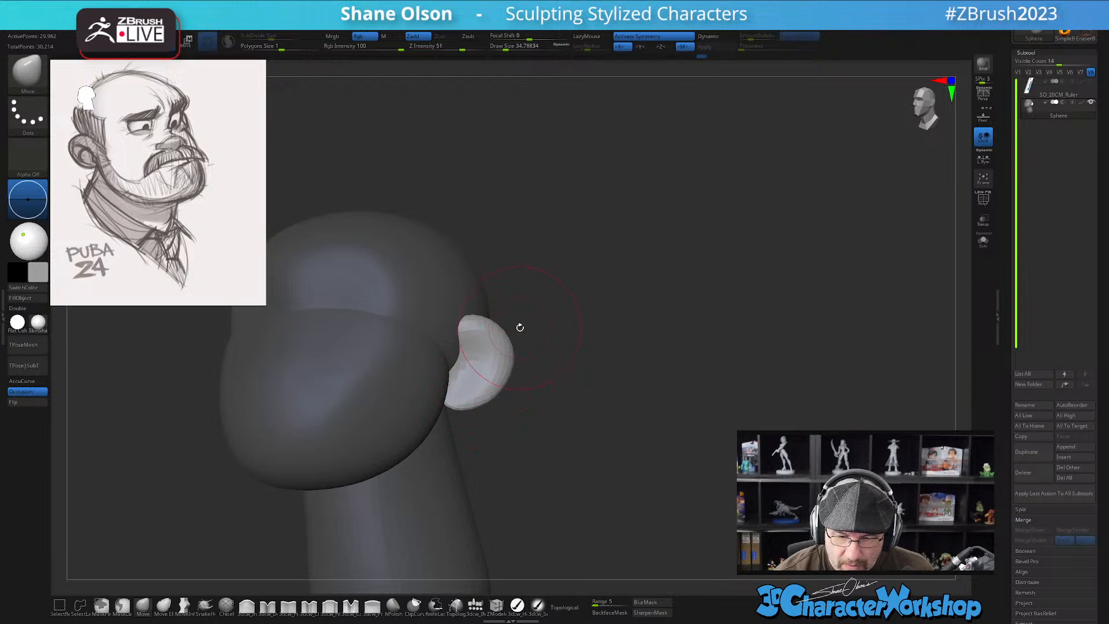
{"action": "left_click_drag", "start_coordinate": [500, 327], "coordinate": [505, 325]}
{"action": "left_click_drag", "start_coordinate": [495, 390], "coordinate": [499, 395]}
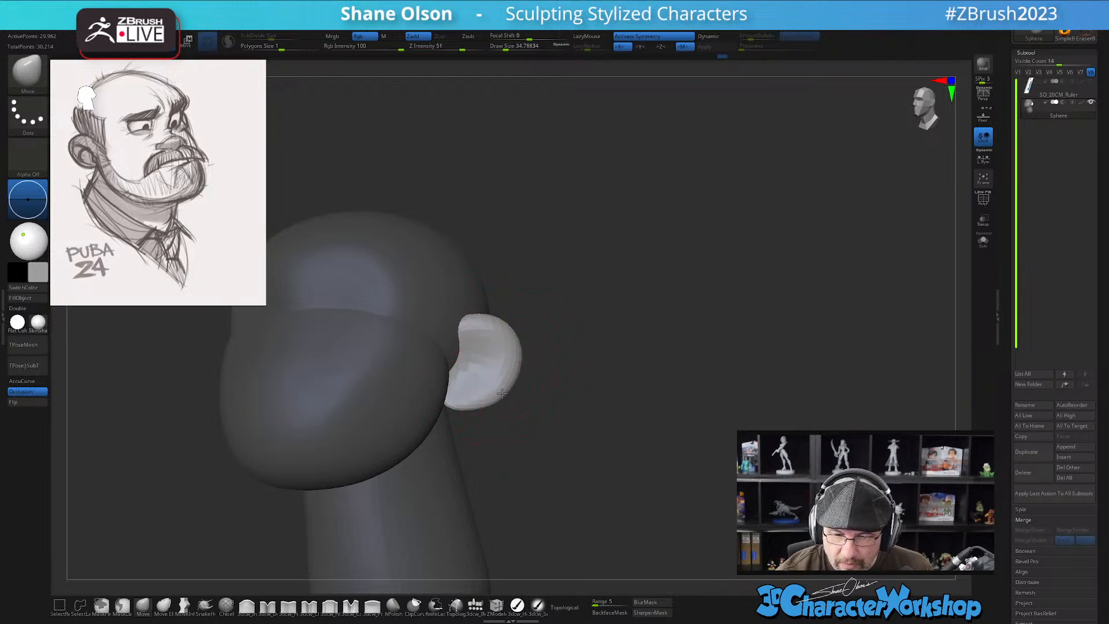
{"action": "left_click_drag", "start_coordinate": [465, 341], "coordinate": [462, 354]}
{"action": "left_click_drag", "start_coordinate": [598, 383], "coordinate": [636, 414]}
{"action": "left_click_drag", "start_coordinate": [640, 370], "coordinate": [647, 353]}
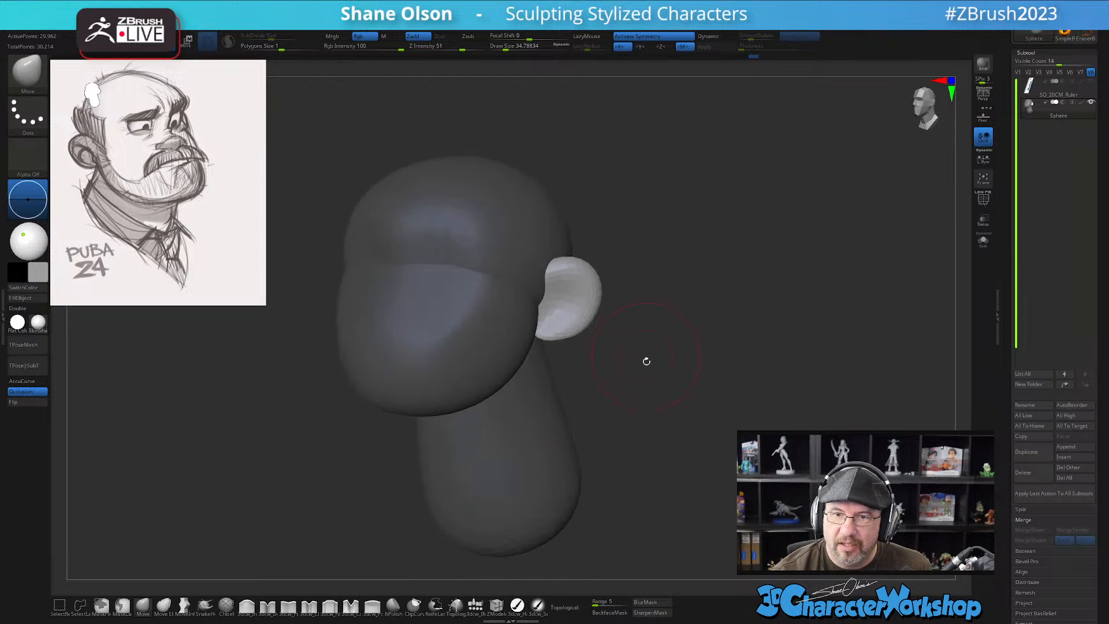
{"action": "mouse_move", "coordinate": [647, 404]}
{"action": "left_mouse_down"}
{"action": "mouse_move", "coordinate": [624, 390]}
{"action": "mouse_move", "coordinate": [650, 392]}
{"action": "left_mouse_up"}
Adjust the ears' placement with the realigned gizmo, and clear the mask from the rest of the head
{"action": "key", "text": "w"}
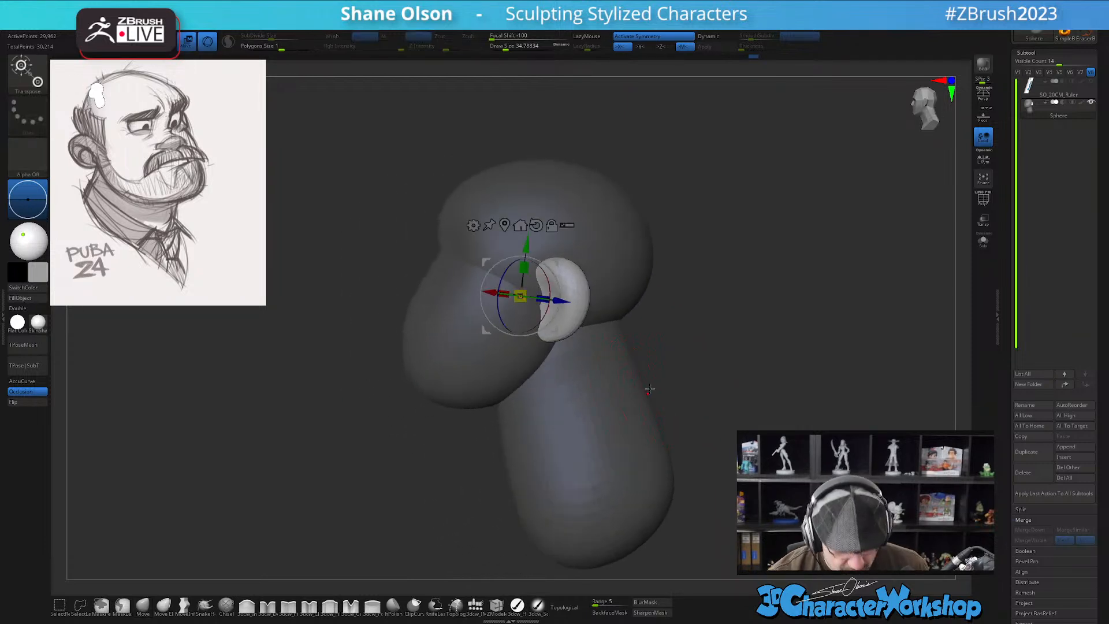
{"action": "left_click", "coordinate": [537, 226], "text": "alt"}
{"action": "left_click_drag", "start_coordinate": [558, 261], "coordinate": [558, 271]}
{"action": "mouse_move", "coordinate": [738, 310]}
{"action": "left_mouse_down"}
{"action": "mouse_move", "coordinate": [700, 359]}
{"action": "mouse_move", "coordinate": [710, 373]}
{"action": "mouse_move", "coordinate": [695, 366]}
{"action": "mouse_move", "coordinate": [707, 376]}
{"action": "mouse_move", "coordinate": [670, 404]}
{"action": "mouse_move", "coordinate": [686, 395]}
{"action": "mouse_move", "coordinate": [656, 441]}
{"action": "left_mouse_up"}
{"action": "key", "text": "q"}
{"action": "left_click_drag", "start_coordinate": [609, 327], "coordinate": [601, 347]}
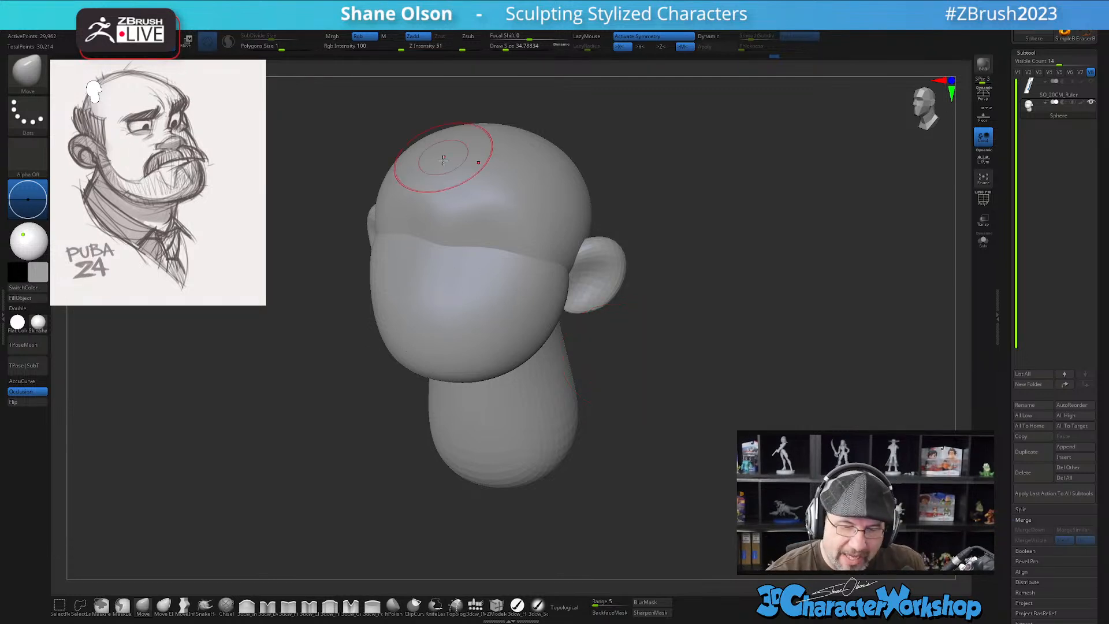
Pull the base of the neck forward and outward into rough shoulders using the Move brush at about 71
{"action": "mouse_move", "coordinate": [626, 370]}
{"action": "left_mouse_down"}
{"action": "mouse_move", "coordinate": [632, 357]}
{"action": "mouse_move", "coordinate": [607, 384]}
{"action": "left_mouse_up"}
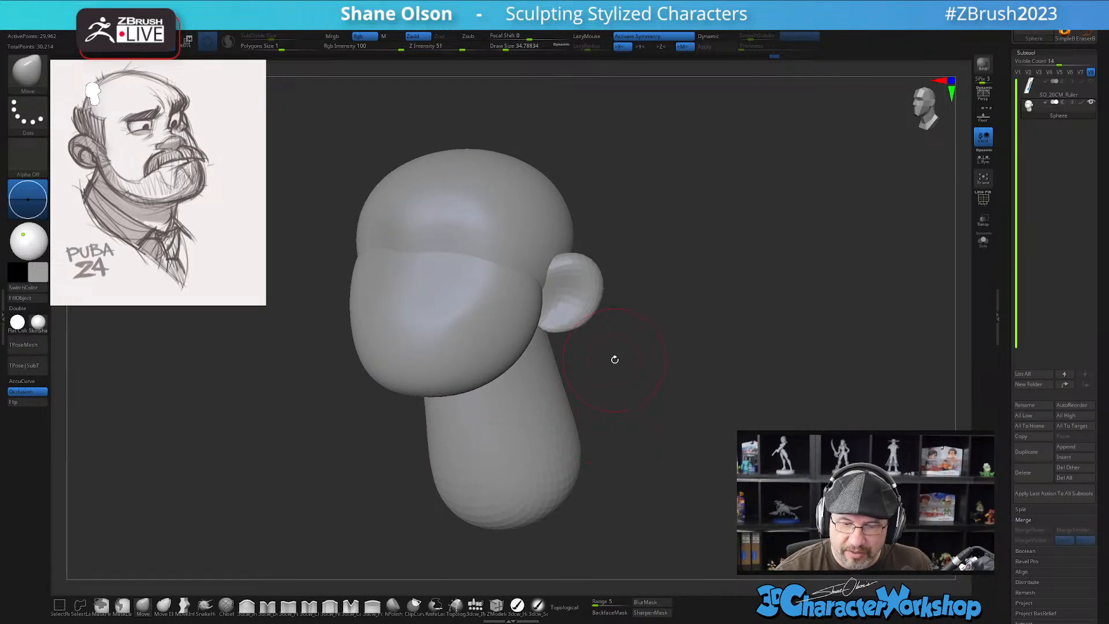
{"action": "left_click_drag", "start_coordinate": [615, 359], "coordinate": [616, 359]}
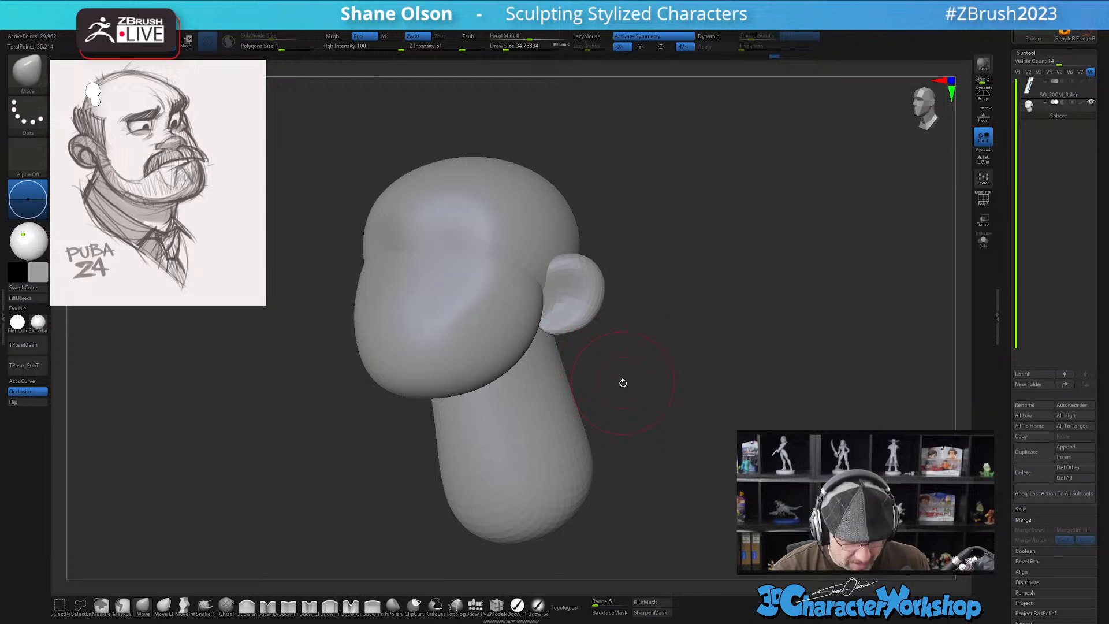
{"action": "mouse_move", "coordinate": [622, 376]}
{"action": "left_mouse_down"}
{"action": "mouse_move", "coordinate": [595, 389]}
{"action": "mouse_move", "coordinate": [641, 366]}
{"action": "mouse_move", "coordinate": [640, 376]}
{"action": "left_mouse_up"}
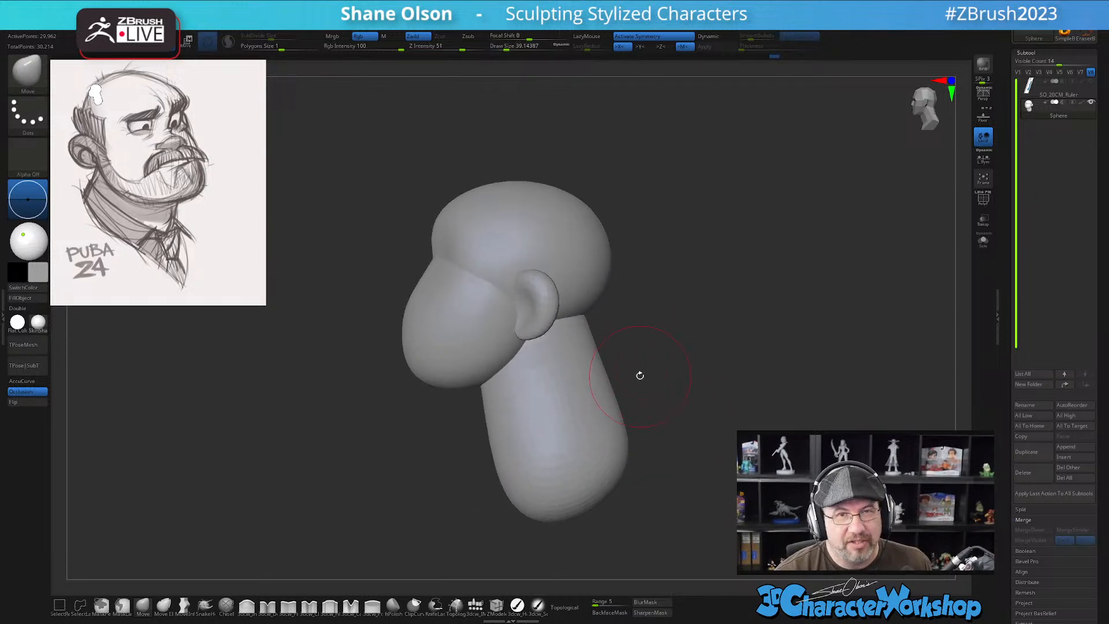
{"action": "mouse_move", "coordinate": [641, 451]}
{"action": "left_mouse_down"}
{"action": "mouse_move", "coordinate": [681, 458]}
{"action": "mouse_move", "coordinate": [587, 460]}
{"action": "mouse_move", "coordinate": [547, 503]}
{"action": "mouse_move", "coordinate": [584, 491]}
{"action": "mouse_move", "coordinate": [598, 457]}
{"action": "mouse_move", "coordinate": [573, 474]}
{"action": "mouse_move", "coordinate": [618, 469]}
{"action": "mouse_move", "coordinate": [619, 486]}
{"action": "mouse_move", "coordinate": [535, 468]}
{"action": "left_mouse_up"}
{"action": "key", "text": "s"}
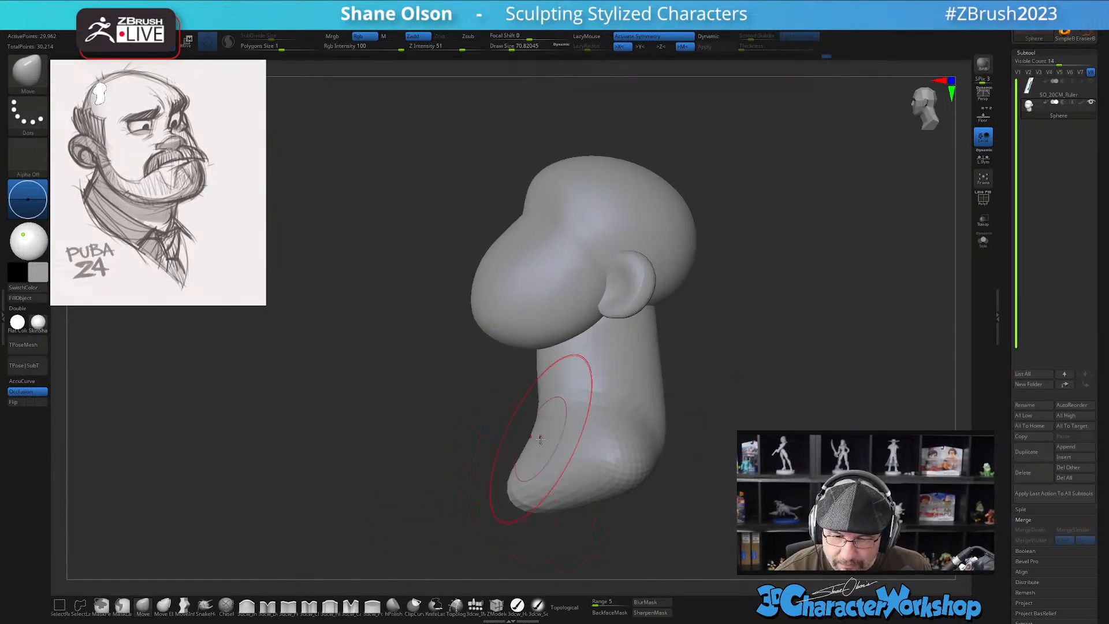
{"action": "right_click_drag", "start_coordinate": [664, 446], "coordinate": [641, 487]}
{"action": "left_click_drag", "start_coordinate": [627, 475], "coordinate": [602, 505]}
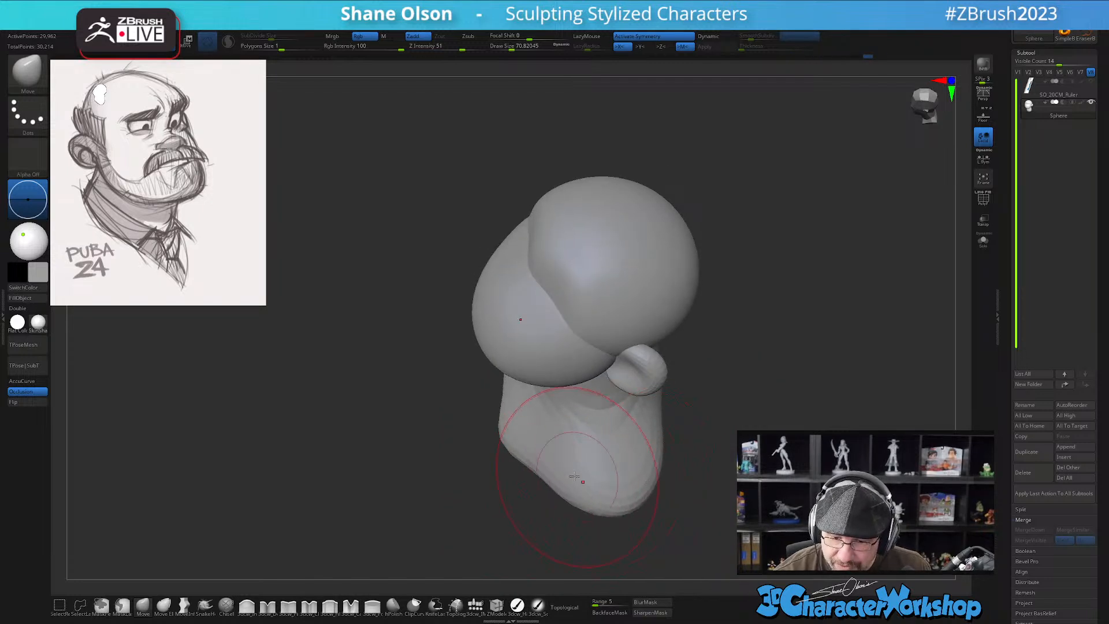
{"action": "mouse_move", "coordinate": [532, 471]}
{"action": "right_mouse_down"}
{"action": "mouse_move", "coordinate": [649, 396]}
{"action": "mouse_move", "coordinate": [716, 478]}
{"action": "mouse_move", "coordinate": [653, 456]}
{"action": "mouse_move", "coordinate": [607, 483]}
{"action": "mouse_move", "coordinate": [670, 409]}
{"action": "right_mouse_up"}
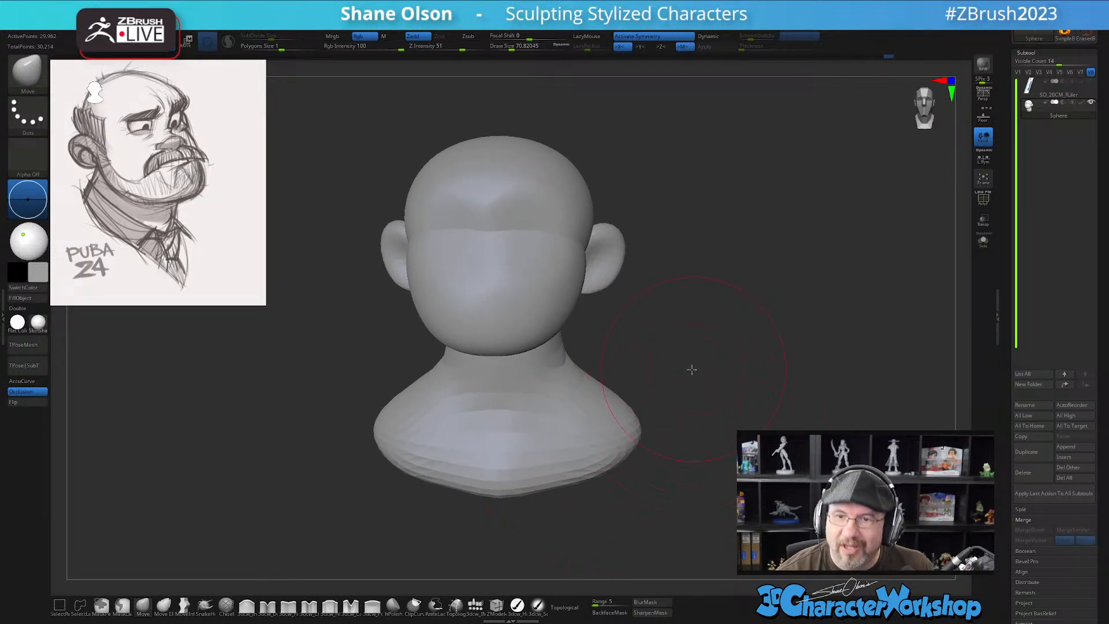
Widen and flatten the shoulders and refine their transition into the neck from the front, back and side
{"action": "right_click_drag", "start_coordinate": [695, 368], "coordinate": [641, 423], "text": "alt"}
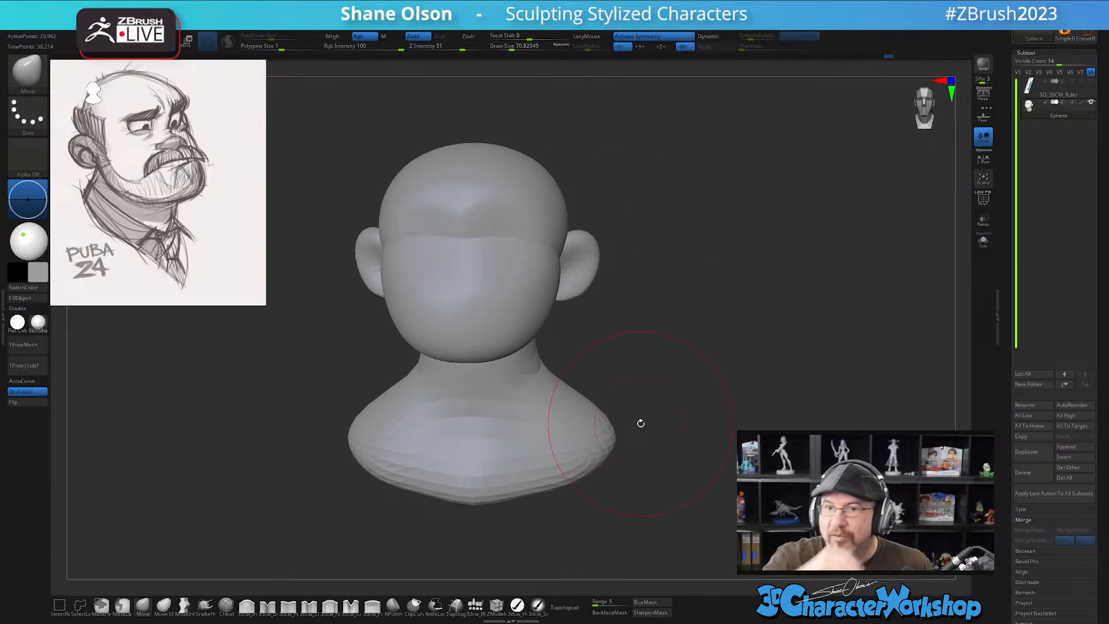
{"action": "right_click_drag", "start_coordinate": [660, 394], "coordinate": [673, 421]}
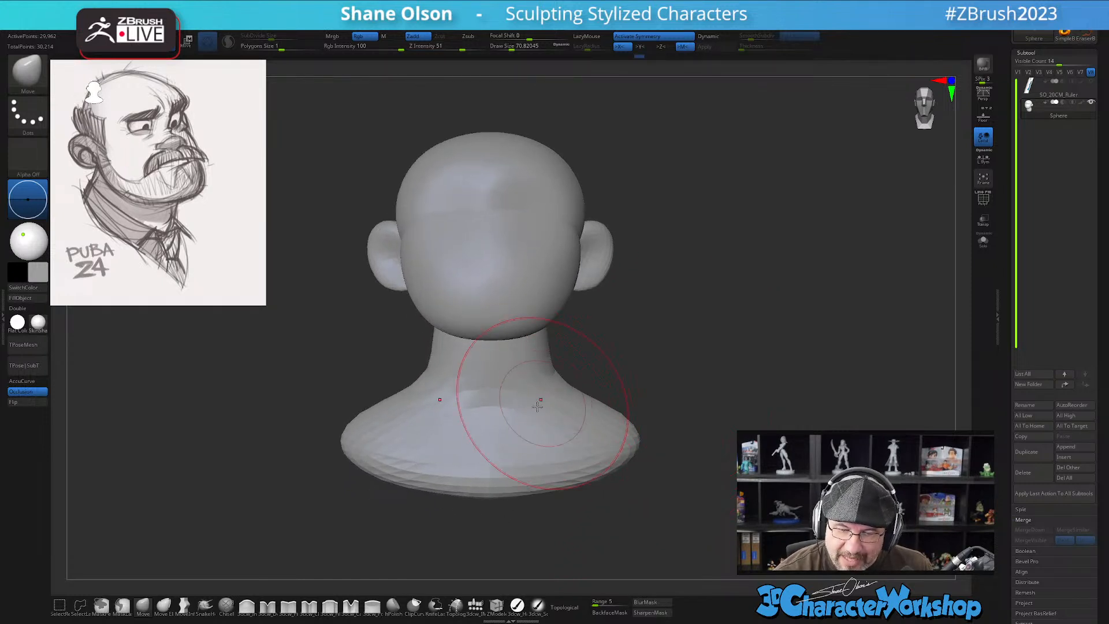
{"action": "mouse_move", "coordinate": [462, 514]}
{"action": "left_mouse_down"}
{"action": "mouse_move", "coordinate": [537, 418]}
{"action": "mouse_move", "coordinate": [705, 401]}
{"action": "mouse_move", "coordinate": [674, 403]}
{"action": "mouse_move", "coordinate": [665, 422]}
{"action": "mouse_move", "coordinate": [626, 346]}
{"action": "mouse_move", "coordinate": [578, 367]}
{"action": "left_mouse_up"}
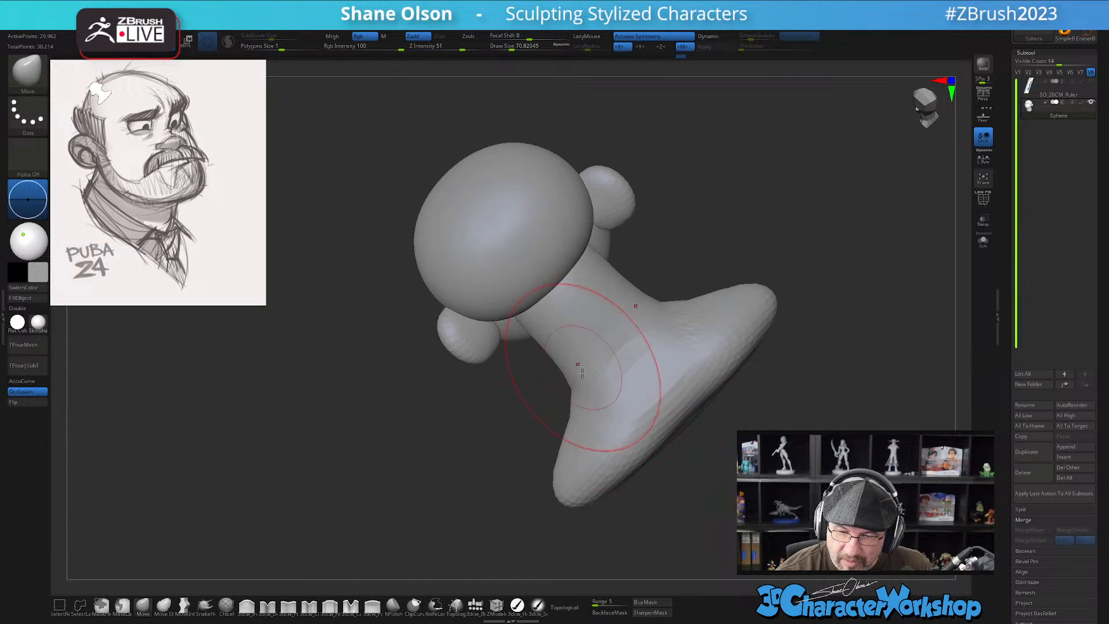
{"action": "mouse_move", "coordinate": [563, 425]}
{"action": "left_mouse_down"}
{"action": "mouse_move", "coordinate": [636, 455]}
{"action": "mouse_move", "coordinate": [643, 445]}
{"action": "mouse_move", "coordinate": [616, 419]}
{"action": "left_mouse_up"}
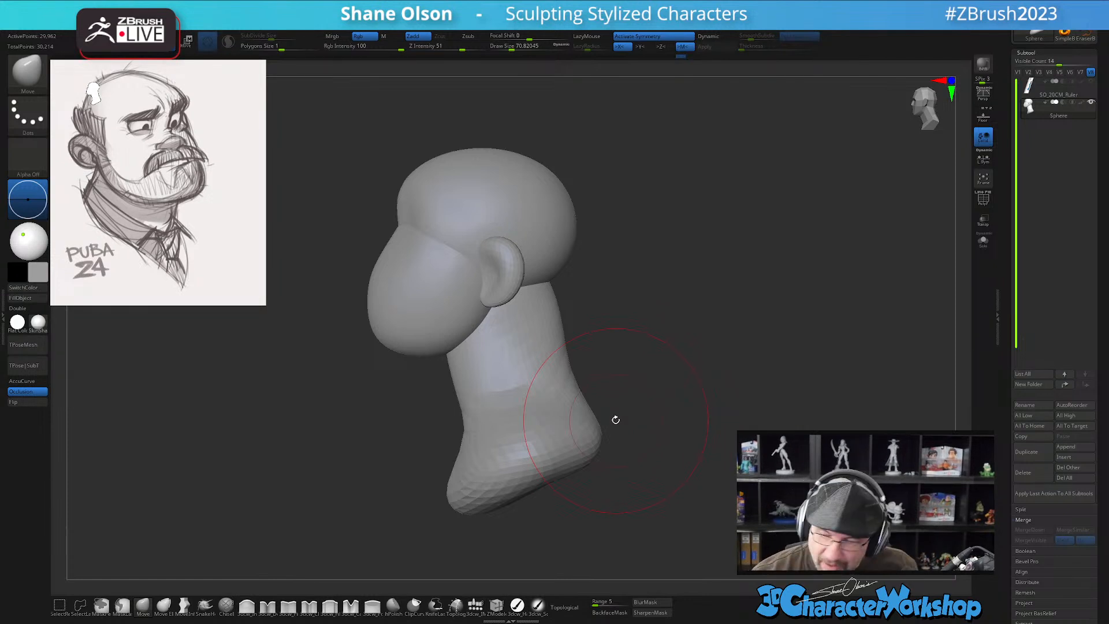
{"action": "mouse_move", "coordinate": [638, 416]}
{"action": "left_mouse_down"}
{"action": "mouse_move", "coordinate": [649, 428]}
{"action": "mouse_move", "coordinate": [639, 421]}
{"action": "mouse_move", "coordinate": [637, 439]}
{"action": "mouse_move", "coordinate": [661, 435]}
{"action": "mouse_move", "coordinate": [631, 466]}
{"action": "mouse_move", "coordinate": [643, 438]}
{"action": "mouse_move", "coordinate": [653, 458]}
{"action": "mouse_move", "coordinate": [638, 439]}
{"action": "left_mouse_up"}
Show the wireframe with polygroup colours and examine the mesh density of the head, ears, neck and shoulders
{"action": "key", "text": "shift+f"}
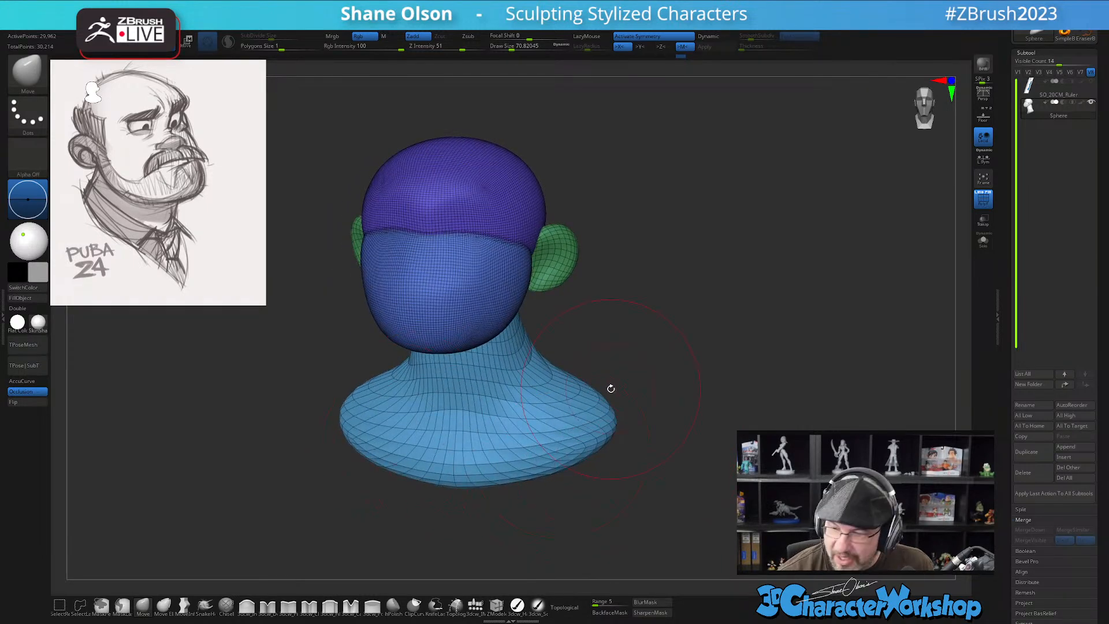
{"action": "left_click_drag", "start_coordinate": [698, 335], "coordinate": [706, 373]}
{"action": "left_click_drag", "start_coordinate": [797, 355], "coordinate": [524, 255]}
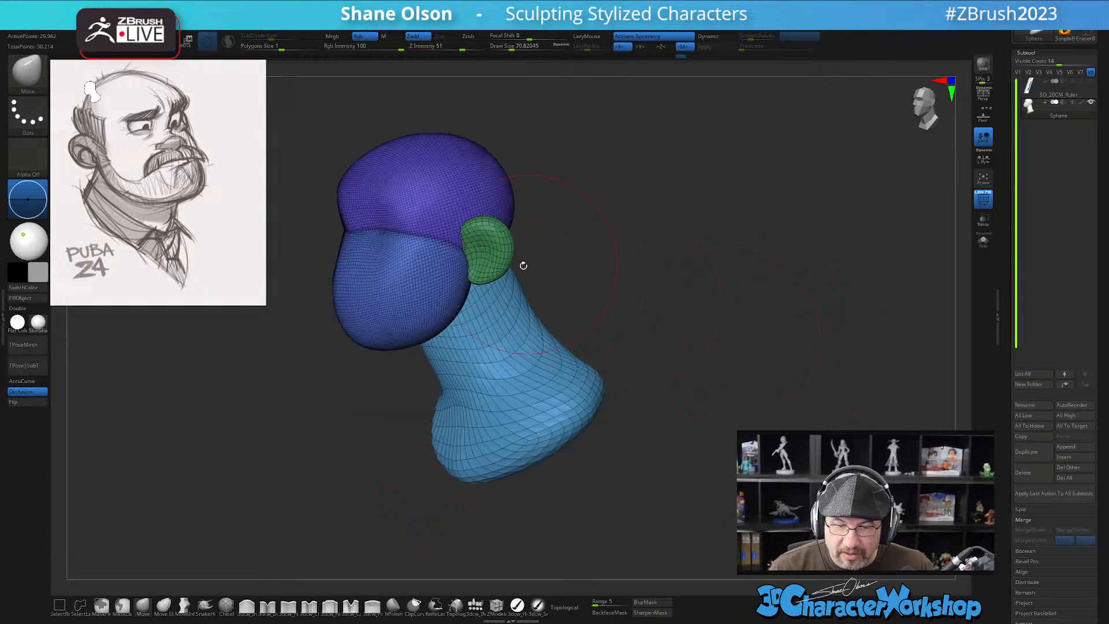
{"action": "left_click_drag", "start_coordinate": [669, 292], "coordinate": [691, 320]}
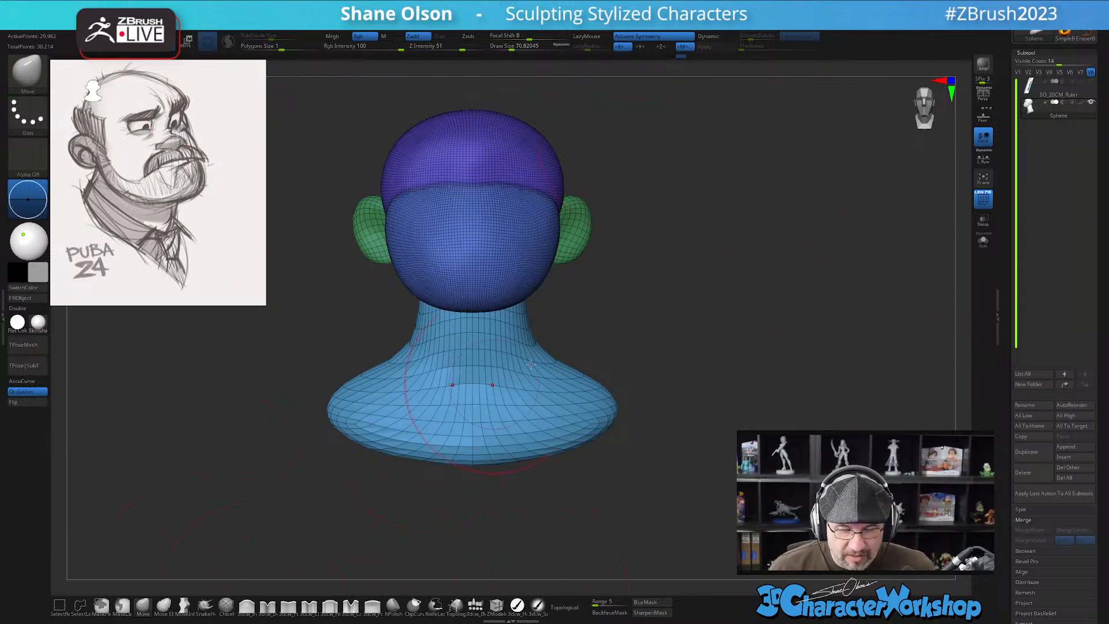
{"action": "left_click_drag", "start_coordinate": [748, 290], "coordinate": [746, 284], "text": "alt"}
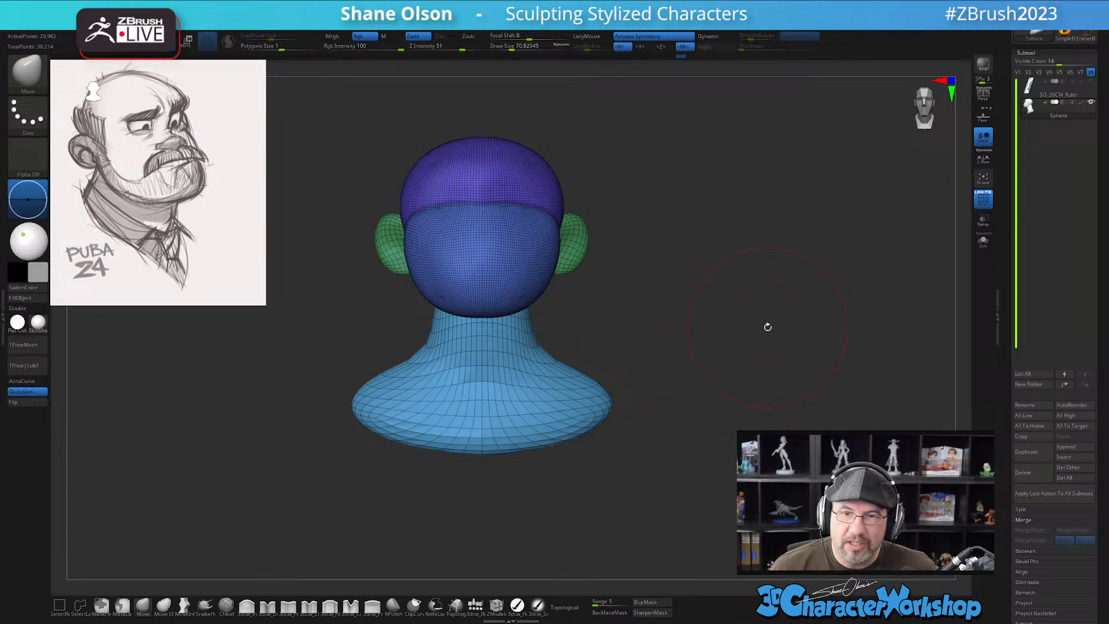
{"action": "left_click_drag", "start_coordinate": [742, 346], "coordinate": [736, 366]}
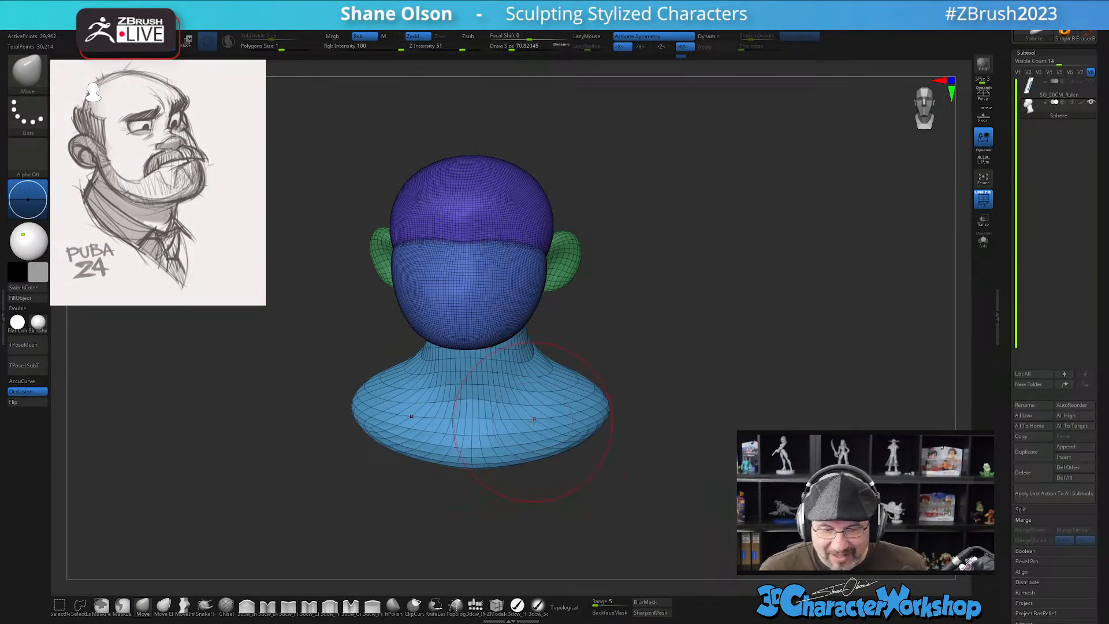
Reduce the brush size to about 35 and coarsen the bust's mesh with a Polygons Size of 0.56259
{"action": "key", "text": "s"}
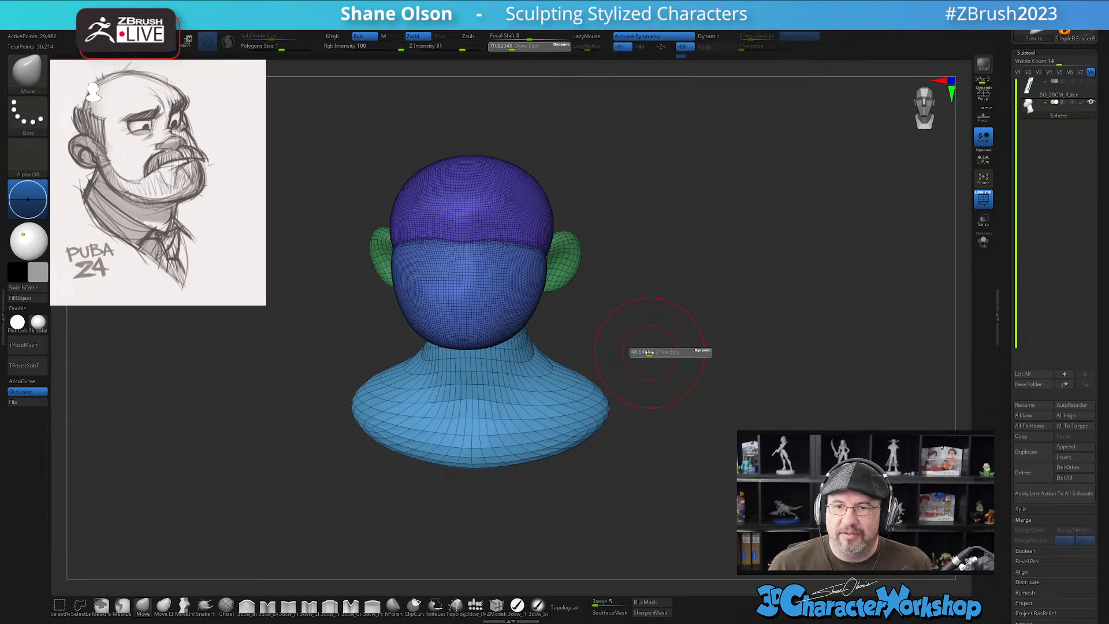
{"action": "mouse_move", "coordinate": [659, 322]}
{"action": "left_mouse_down"}
{"action": "mouse_move", "coordinate": [695, 279]}
{"action": "mouse_move", "coordinate": [697, 289]}
{"action": "left_mouse_up"}
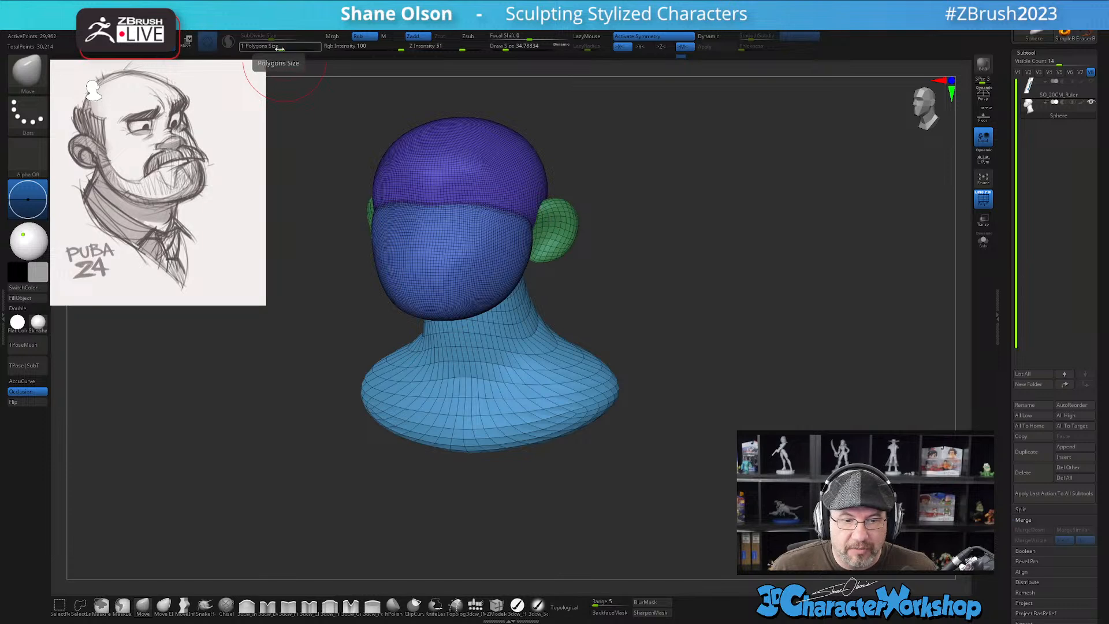
{"action": "left_click_drag", "start_coordinate": [279, 48], "coordinate": [277, 49]}
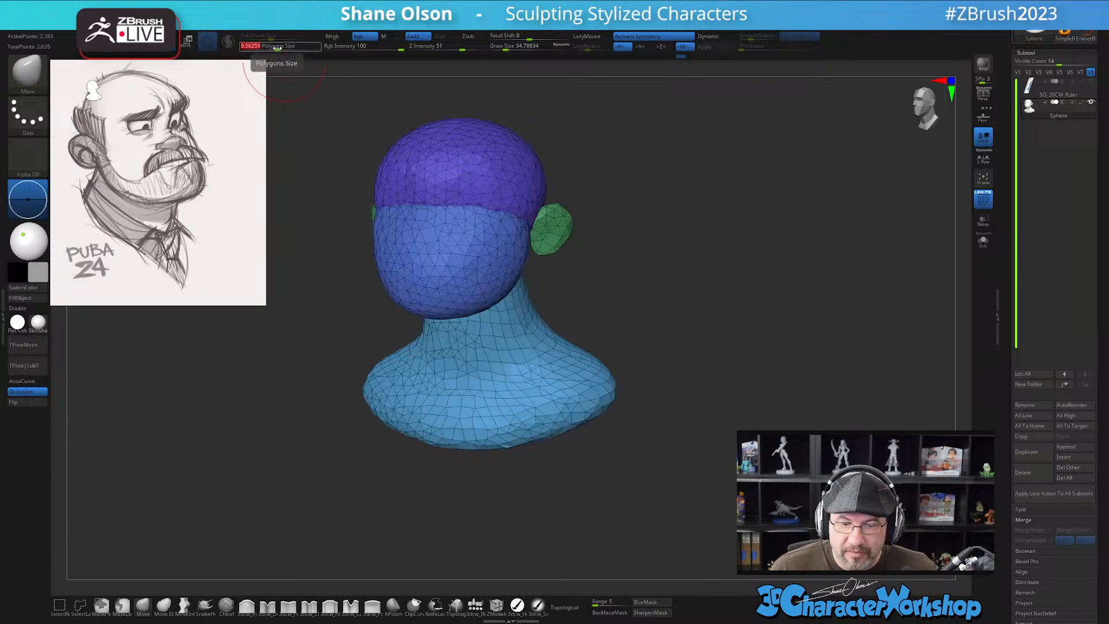
{"action": "mouse_move", "coordinate": [651, 327]}
{"action": "left_mouse_down"}
{"action": "mouse_move", "coordinate": [651, 315]}
{"action": "mouse_move", "coordinate": [658, 366]}
{"action": "mouse_move", "coordinate": [662, 347]}
{"action": "left_mouse_up"}
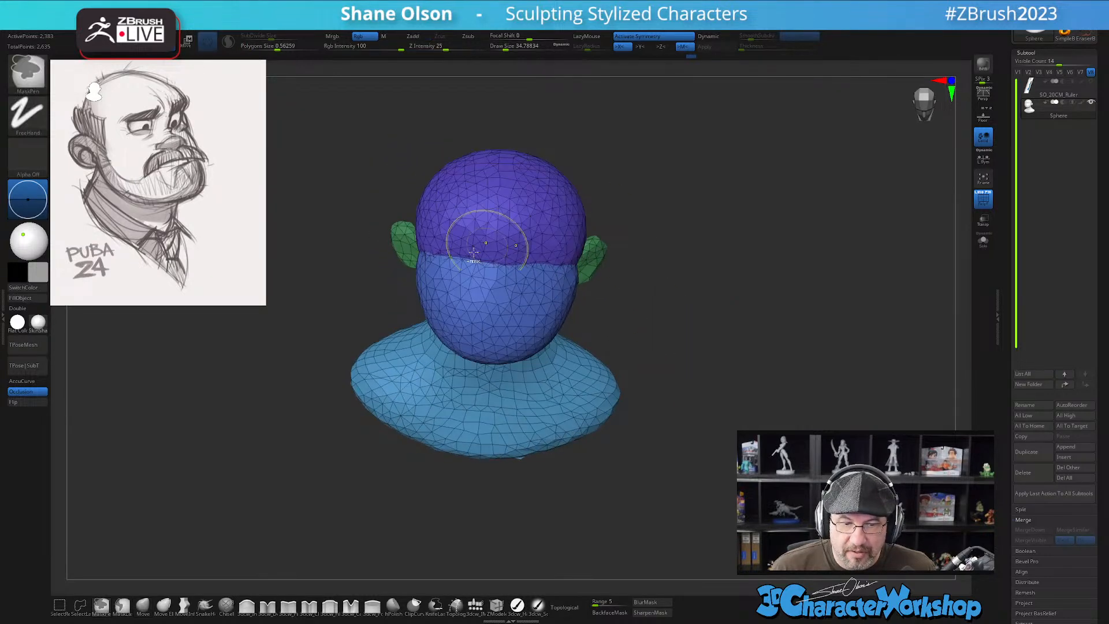
Undo the coarse remesh and rebuild the bust with a denser mesh at a Polygons Size of 0.15267
{"action": "key", "text": "ctrl+z"}
{"action": "left_click_drag", "start_coordinate": [278, 46], "coordinate": [266, 46]}
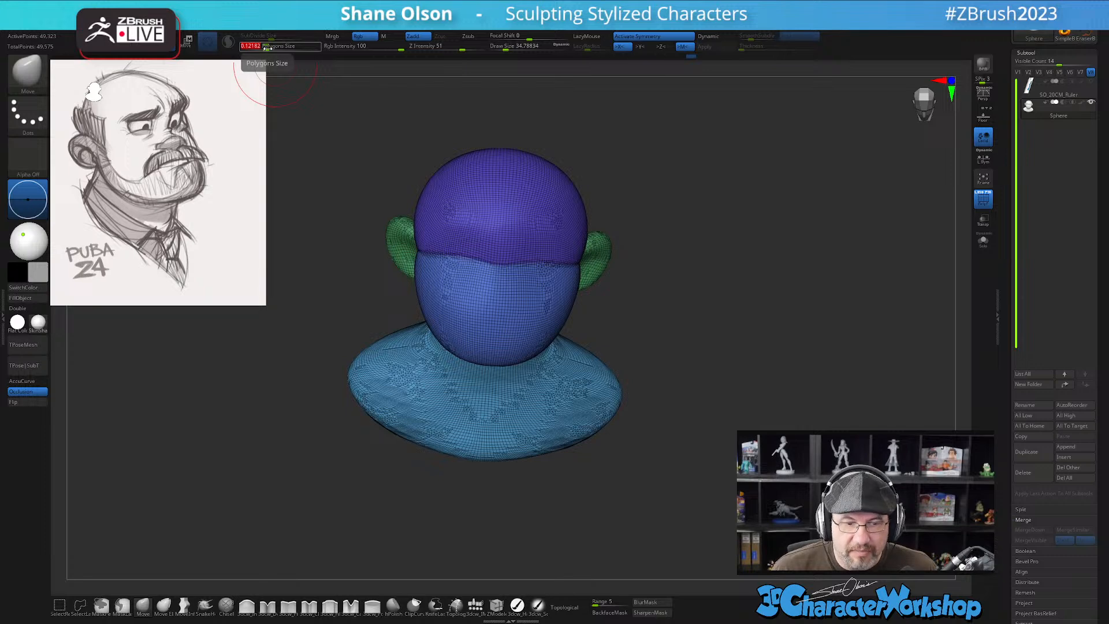
{"action": "left_click_drag", "start_coordinate": [267, 47], "coordinate": [267, 47]}
{"action": "left_click_drag", "start_coordinate": [656, 265], "coordinate": [746, 351]}
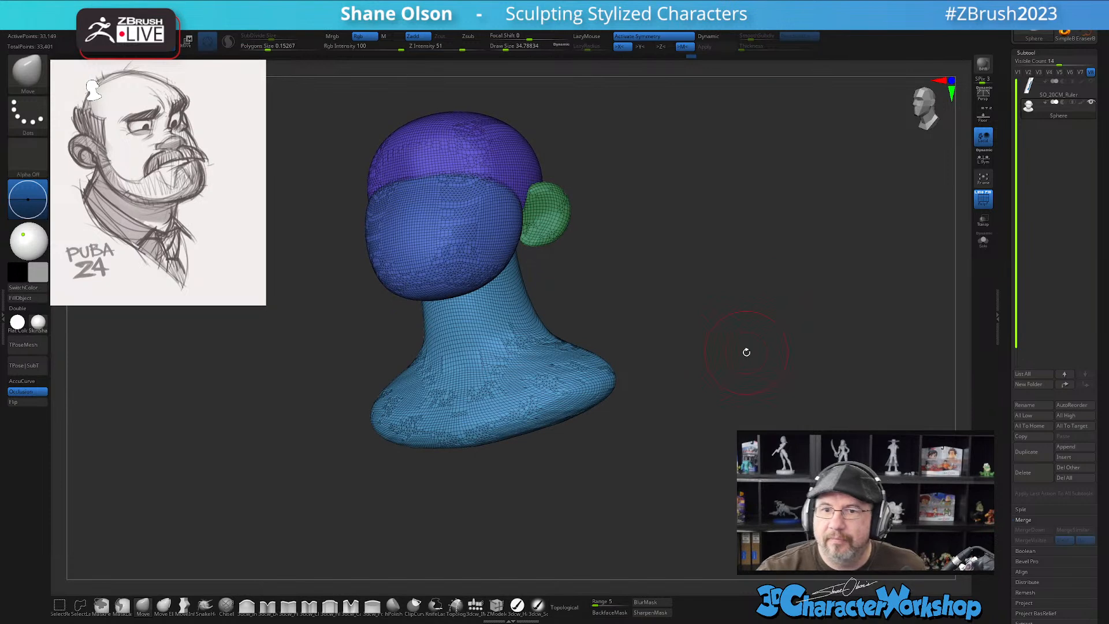
{"action": "mouse_move", "coordinate": [636, 376]}
{"action": "left_mouse_down"}
{"action": "mouse_move", "coordinate": [636, 386]}
{"action": "mouse_move", "coordinate": [685, 369]}
{"action": "mouse_move", "coordinate": [686, 389]}
{"action": "left_mouse_up"}
Set the brush size to about 59, hide the wireframe, and smooth the chest and the front of the shoulders
{"action": "key", "text": "s"}
{"action": "mouse_move", "coordinate": [665, 439]}
{"action": "left_mouse_down"}
{"action": "mouse_move", "coordinate": [683, 401]}
{"action": "mouse_move", "coordinate": [669, 419]}
{"action": "left_mouse_up"}
{"action": "mouse_move", "coordinate": [674, 347]}
{"action": "left_mouse_down"}
{"action": "mouse_move", "coordinate": [661, 344]}
{"action": "mouse_move", "coordinate": [664, 360]}
{"action": "mouse_move", "coordinate": [686, 360]}
{"action": "mouse_move", "coordinate": [687, 346]}
{"action": "left_mouse_up"}
{"action": "key", "text": "s"}
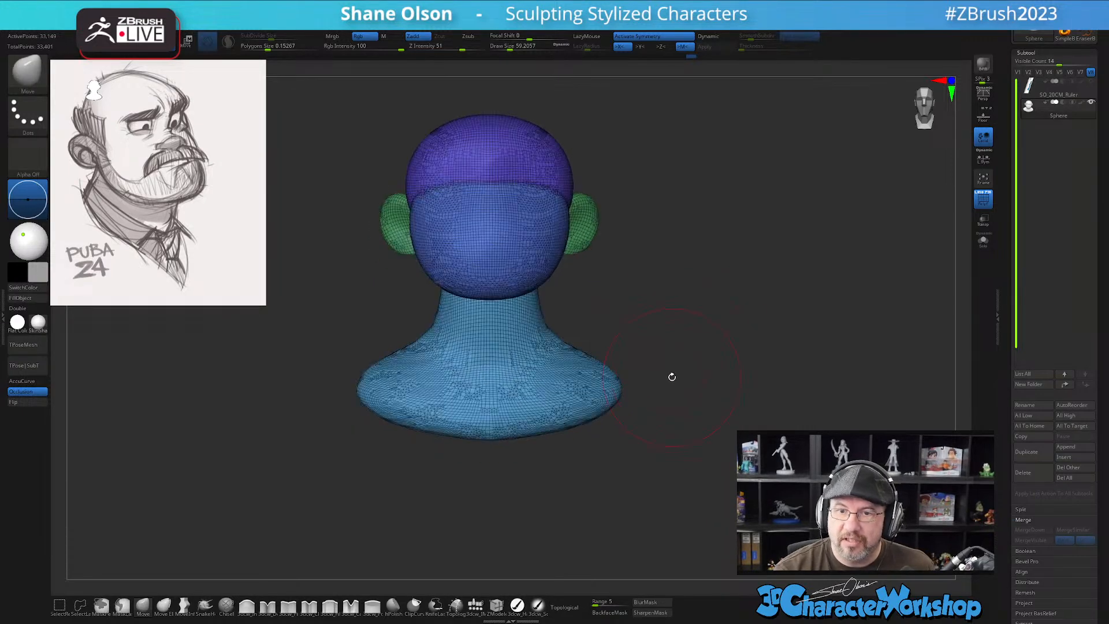
{"action": "key", "text": "shift+f"}
{"action": "left_click_drag", "start_coordinate": [588, 443], "coordinate": [574, 462]}
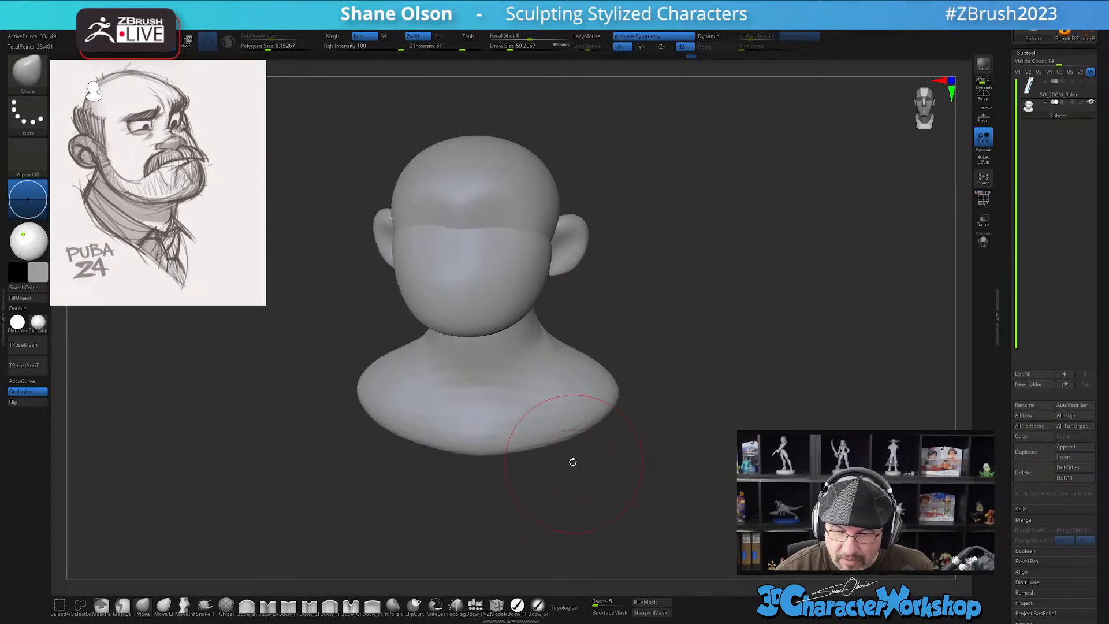
{"action": "mouse_move", "coordinate": [499, 416]}
{"action": "left_mouse_down", "text": "shift"}
{"action": "mouse_move", "coordinate": [485, 419]}
{"action": "mouse_move", "coordinate": [506, 369]}
{"action": "left_mouse_up", "text": "shift"}
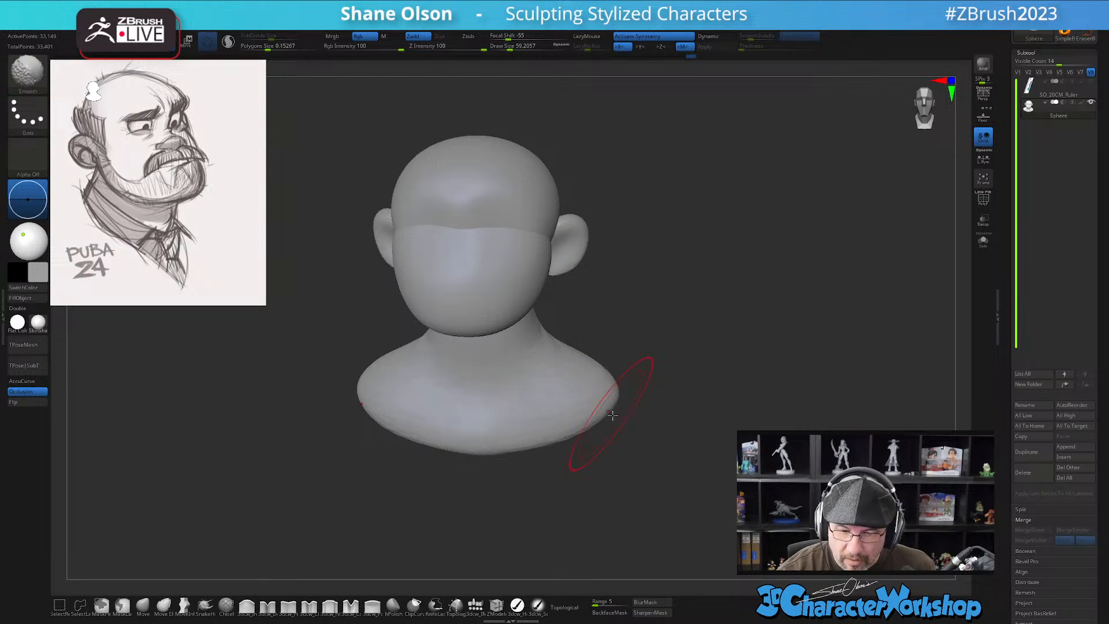
{"action": "mouse_move", "coordinate": [547, 416]}
{"action": "left_mouse_down", "text": "shift"}
{"action": "mouse_move", "coordinate": [557, 428]}
{"action": "mouse_move", "coordinate": [597, 375]}
{"action": "left_mouse_up", "text": "shift"}
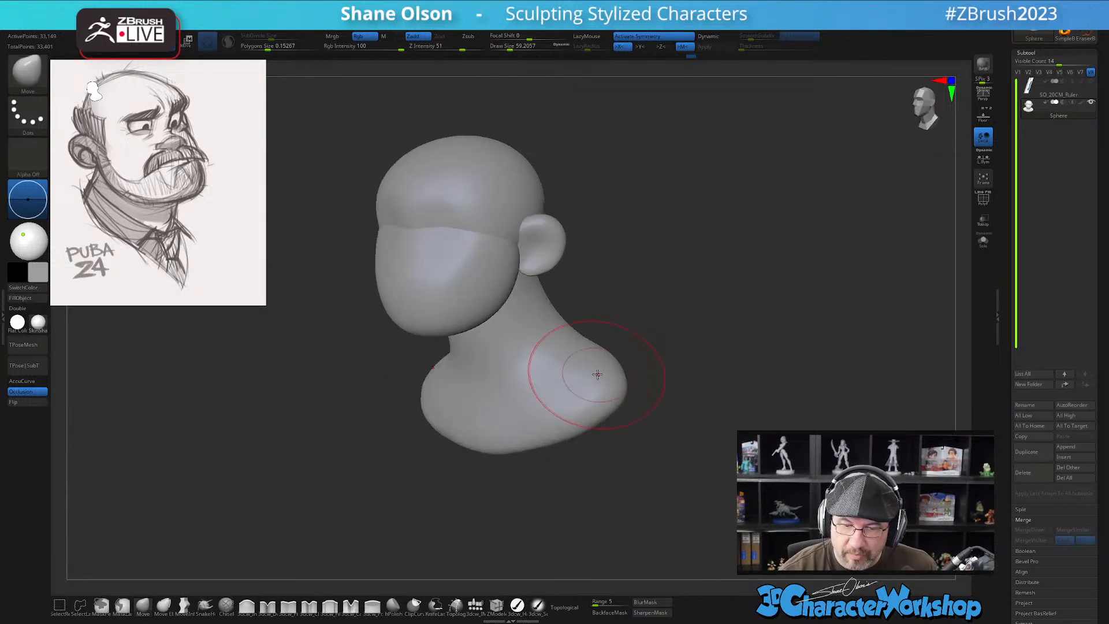
Smooth the back of the neck, the upper back and the rear edge of the shoulders
{"action": "left_click_drag", "start_coordinate": [436, 296], "coordinate": [505, 165], "text": "shift"}
{"action": "left_click_drag", "start_coordinate": [716, 306], "coordinate": [614, 310]}
{"action": "left_click_drag", "start_coordinate": [509, 271], "coordinate": [517, 199], "text": "shift"}
{"action": "mouse_move", "coordinate": [670, 289]}
{"action": "left_mouse_down"}
{"action": "mouse_move", "coordinate": [583, 370]}
{"action": "mouse_move", "coordinate": [597, 427]}
{"action": "left_mouse_up"}
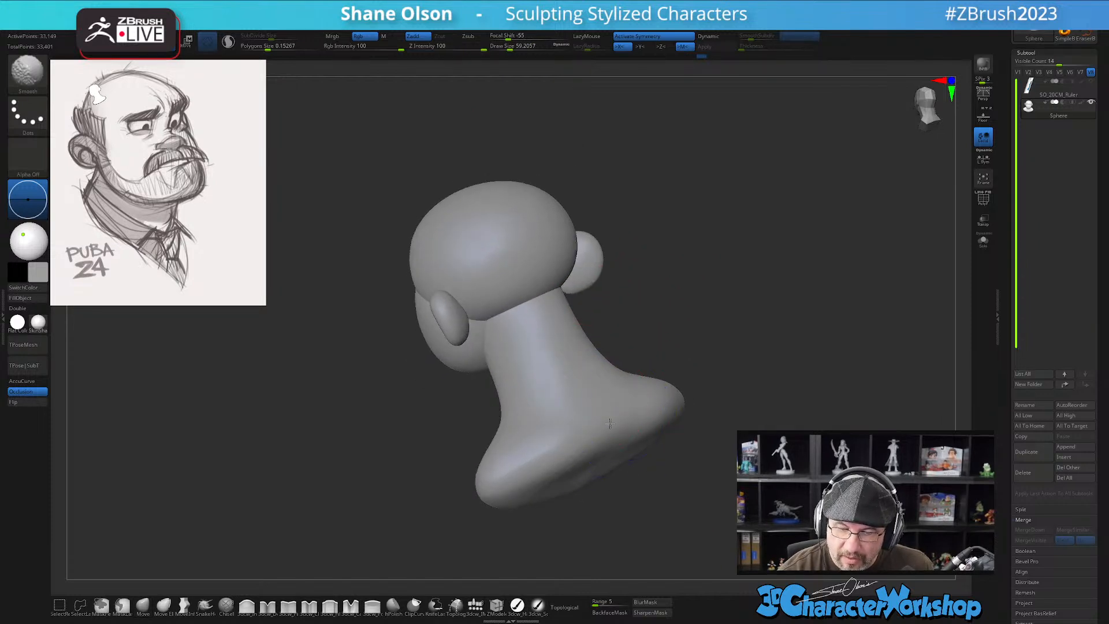
{"action": "mouse_move", "coordinate": [541, 484]}
{"action": "left_mouse_down", "text": "shift"}
{"action": "mouse_move", "coordinate": [526, 468]}
{"action": "mouse_move", "coordinate": [563, 413]}
{"action": "left_mouse_up", "text": "shift"}
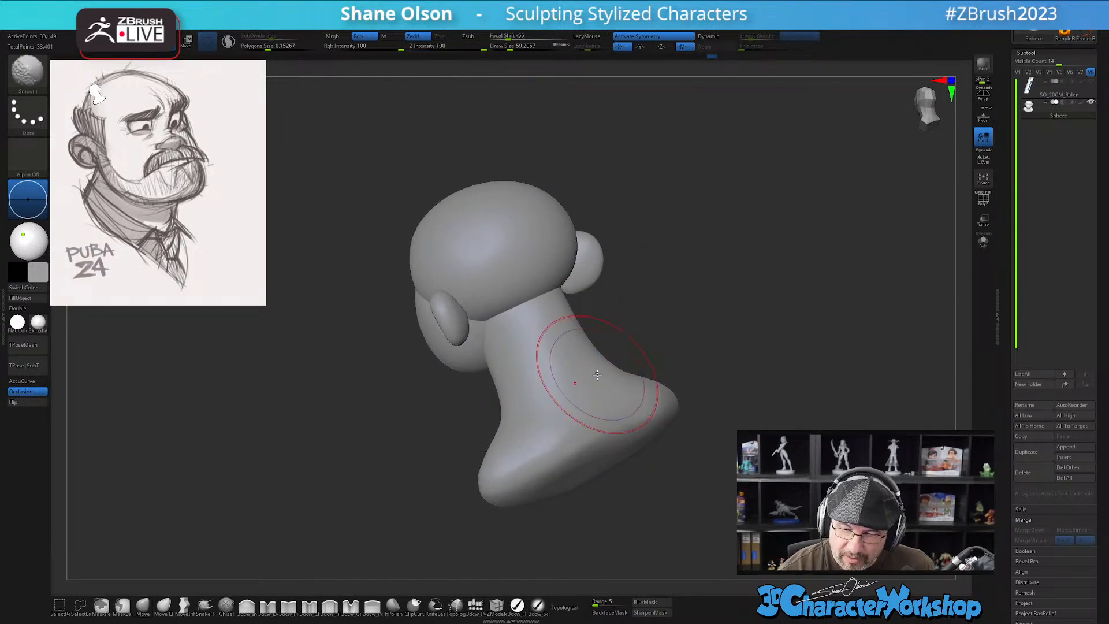
{"action": "right_click_drag", "start_coordinate": [593, 374], "coordinate": [579, 411]}
{"action": "mouse_move", "coordinate": [578, 405]}
{"action": "left_mouse_down", "text": "shift"}
{"action": "mouse_move", "coordinate": [563, 338]}
{"action": "mouse_move", "coordinate": [585, 400]}
{"action": "left_mouse_up", "text": "shift"}
Even out the rest of the shoulder edge and its transition into the neck by smoothing from several angles
{"action": "mouse_move", "coordinate": [598, 454]}
{"action": "left_mouse_down"}
{"action": "mouse_move", "coordinate": [614, 438]}
{"action": "mouse_move", "coordinate": [623, 450]}
{"action": "mouse_move", "coordinate": [638, 442]}
{"action": "left_mouse_up"}
{"action": "left_click_drag", "start_coordinate": [524, 464], "coordinate": [512, 441], "text": "shift"}
{"action": "mouse_move", "coordinate": [629, 460]}
{"action": "left_mouse_down"}
{"action": "mouse_move", "coordinate": [569, 442]}
{"action": "mouse_move", "coordinate": [645, 375]}
{"action": "mouse_move", "coordinate": [634, 372]}
{"action": "left_mouse_up"}
{"action": "left_click_drag", "start_coordinate": [588, 299], "coordinate": [535, 228], "text": "shift"}
{"action": "left_click_drag", "start_coordinate": [604, 399], "coordinate": [634, 402], "text": "shift"}
{"action": "left_click_drag", "start_coordinate": [709, 372], "coordinate": [647, 404], "text": "alt"}
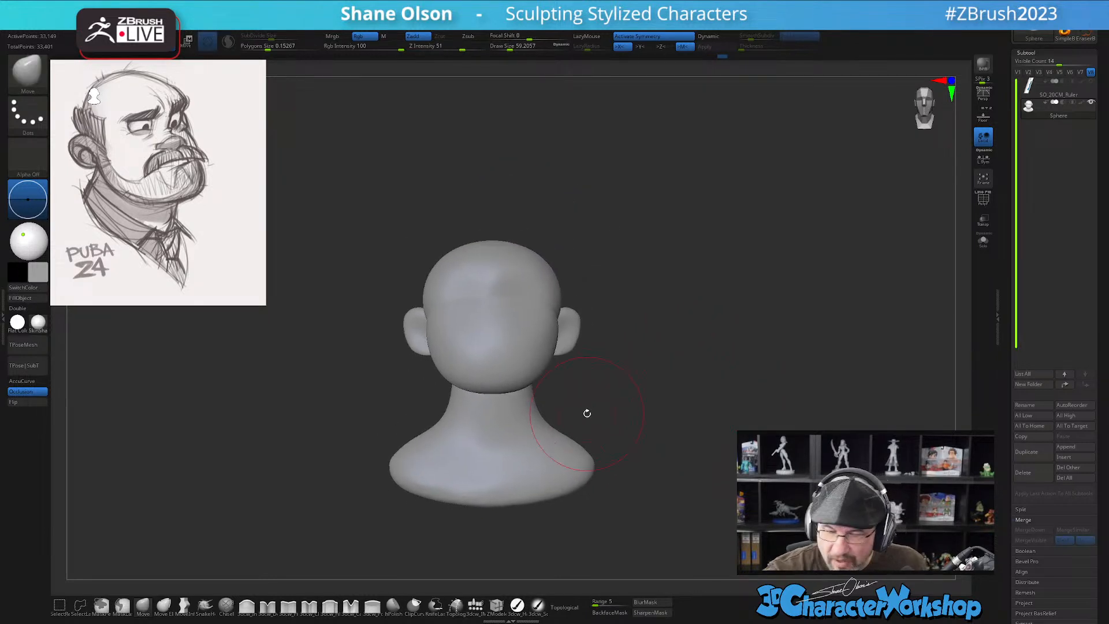
With the Move brush at about 83, adjust the outer shoulders, then enable topological movement and pull in the back of the neck
{"action": "left_click_drag", "start_coordinate": [722, 407], "coordinate": [686, 343]}
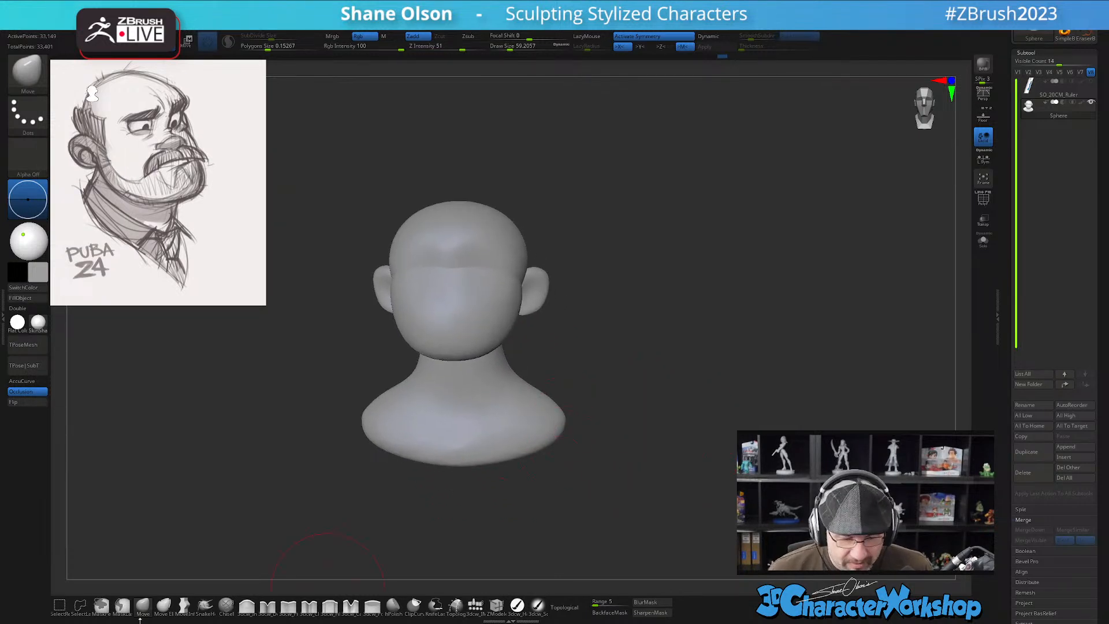
{"action": "key", "text": "s"}
{"action": "left_click_drag", "start_coordinate": [247, 504], "coordinate": [251, 504]}
{"action": "left_click_drag", "start_coordinate": [550, 437], "coordinate": [562, 444]}
{"action": "mouse_move", "coordinate": [626, 386]}
{"action": "left_mouse_down"}
{"action": "mouse_move", "coordinate": [703, 334]}
{"action": "mouse_move", "coordinate": [673, 374]}
{"action": "mouse_move", "coordinate": [797, 344]}
{"action": "mouse_move", "coordinate": [700, 333]}
{"action": "left_mouse_up"}
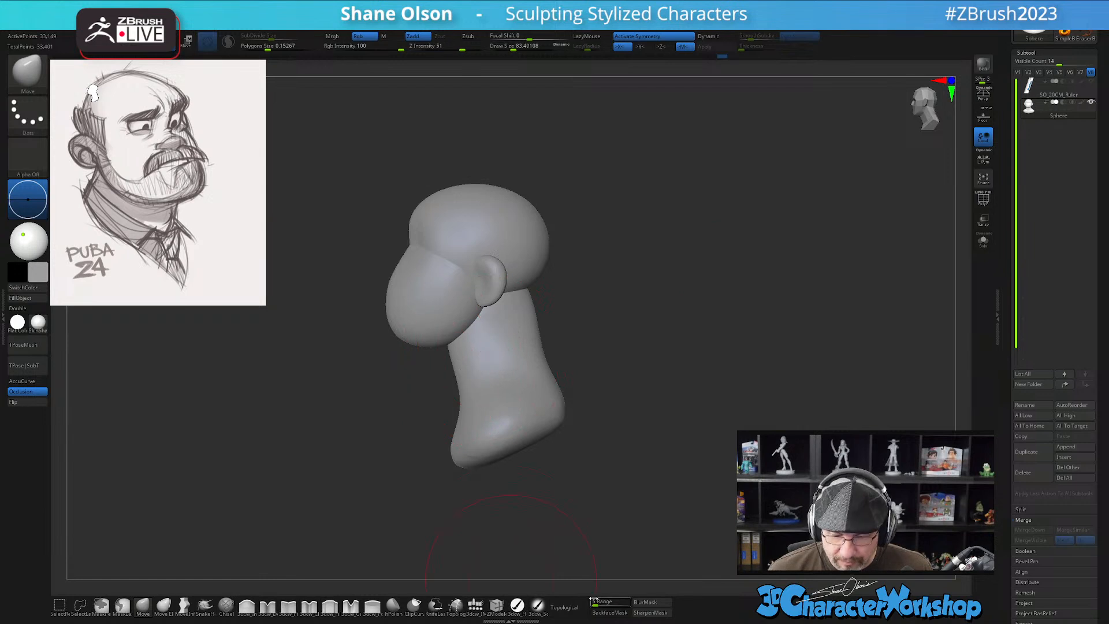
{"action": "left_click", "coordinate": [575, 607]}
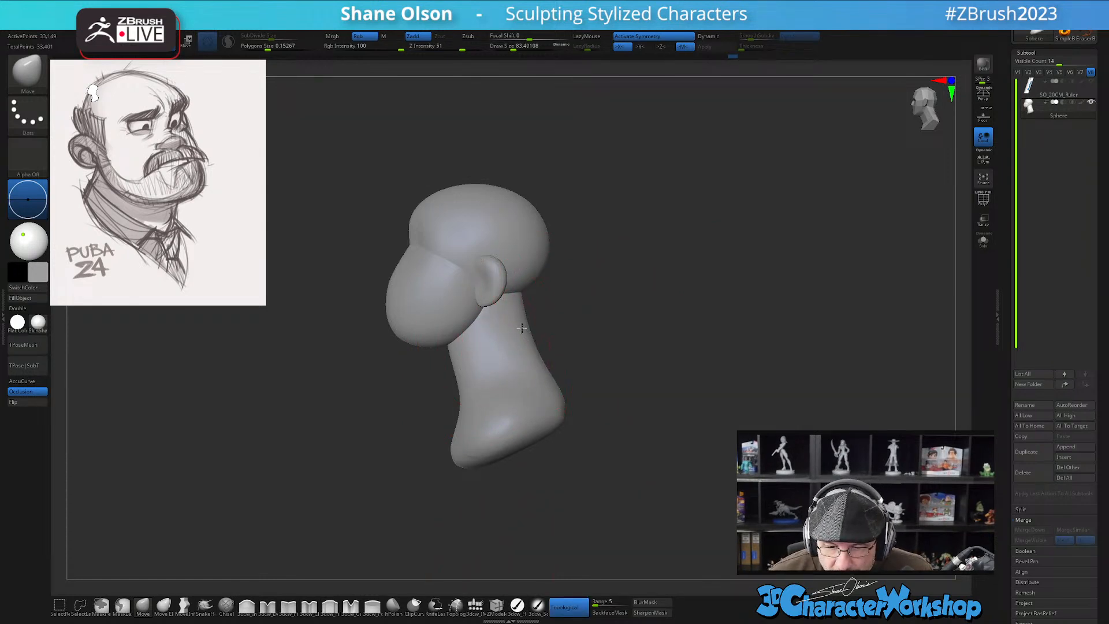
{"action": "mouse_move", "coordinate": [589, 362]}
{"action": "left_mouse_down"}
{"action": "mouse_move", "coordinate": [713, 349]}
{"action": "mouse_move", "coordinate": [685, 356]}
{"action": "mouse_move", "coordinate": [605, 346]}
{"action": "mouse_move", "coordinate": [701, 332]}
{"action": "mouse_move", "coordinate": [644, 350]}
{"action": "mouse_move", "coordinate": [661, 349]}
{"action": "mouse_move", "coordinate": [673, 330]}
{"action": "mouse_move", "coordinate": [719, 334]}
{"action": "mouse_move", "coordinate": [760, 318]}
{"action": "mouse_move", "coordinate": [750, 321]}
{"action": "left_mouse_up"}
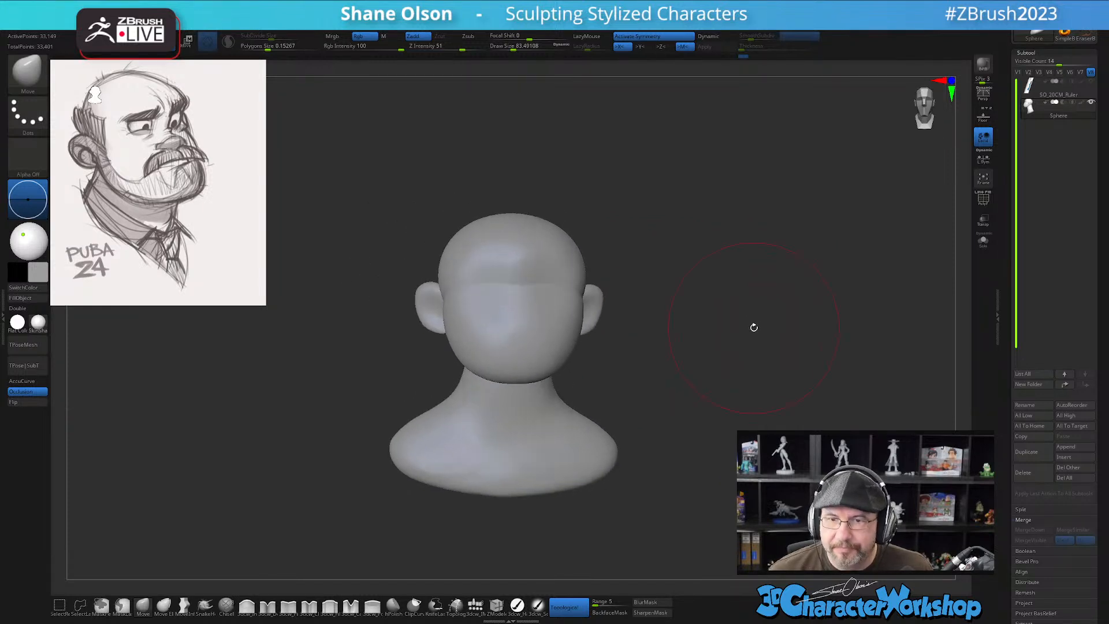
{"action": "left_click_drag", "start_coordinate": [643, 349], "coordinate": [697, 376], "text": "alt"}
Reduce the brush size to about 49, smooth the chest, and briefly check the mesh wireframe
{"action": "key", "text": "s"}
{"action": "left_click_drag", "start_coordinate": [424, 491], "coordinate": [434, 497], "text": "shift"}
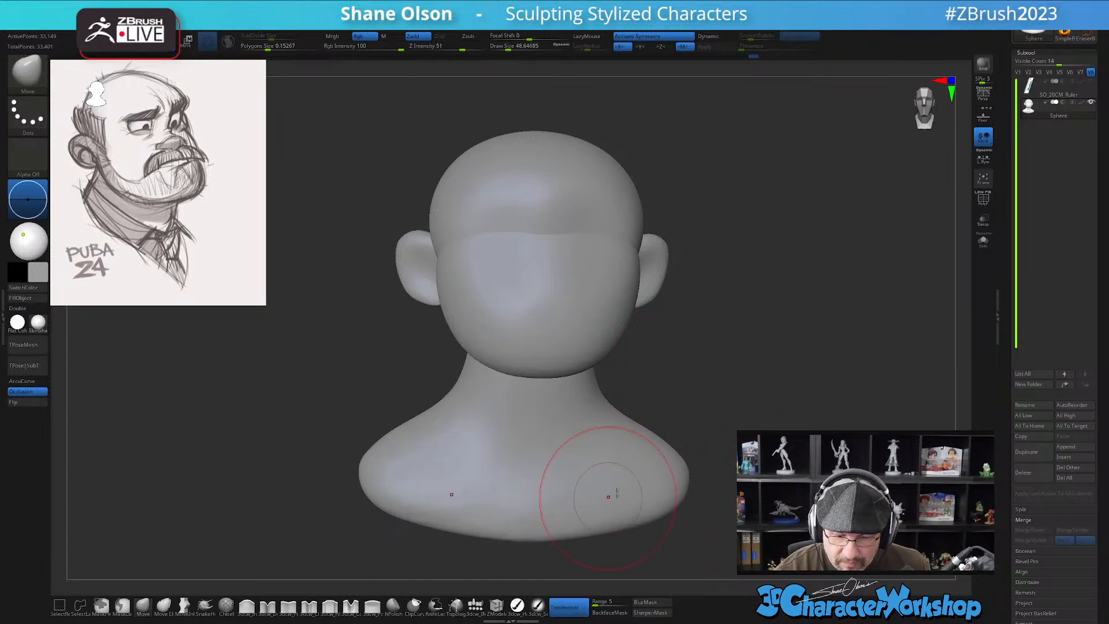
{"action": "key", "text": "shift+f"}
{"action": "mouse_move", "coordinate": [710, 411]}
{"action": "left_mouse_down"}
{"action": "mouse_move", "coordinate": [681, 417]}
{"action": "mouse_move", "coordinate": [683, 433]}
{"action": "mouse_move", "coordinate": [640, 462]}
{"action": "mouse_move", "coordinate": [673, 401]}
{"action": "mouse_move", "coordinate": [664, 396]}
{"action": "mouse_move", "coordinate": [694, 379]}
{"action": "mouse_move", "coordinate": [652, 423]}
{"action": "mouse_move", "coordinate": [662, 420]}
{"action": "left_mouse_up"}
{"action": "key", "text": "shift+f"}
Turn off topological movement for the Move brush and set its size to about 31
{"action": "key", "text": "s"}
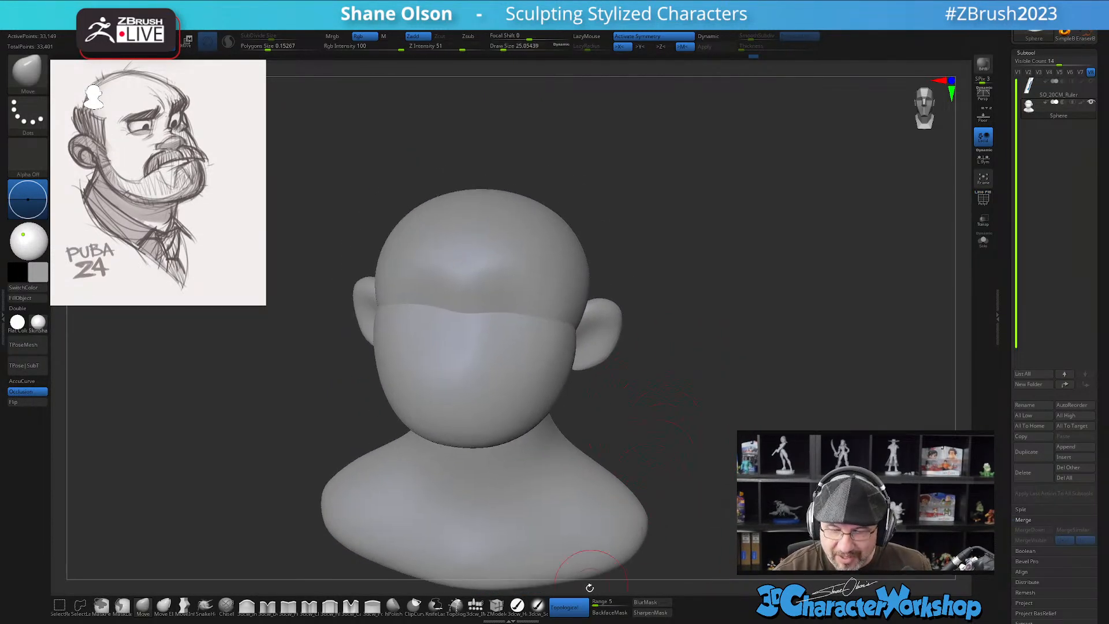
{"action": "left_click", "coordinate": [568, 607]}
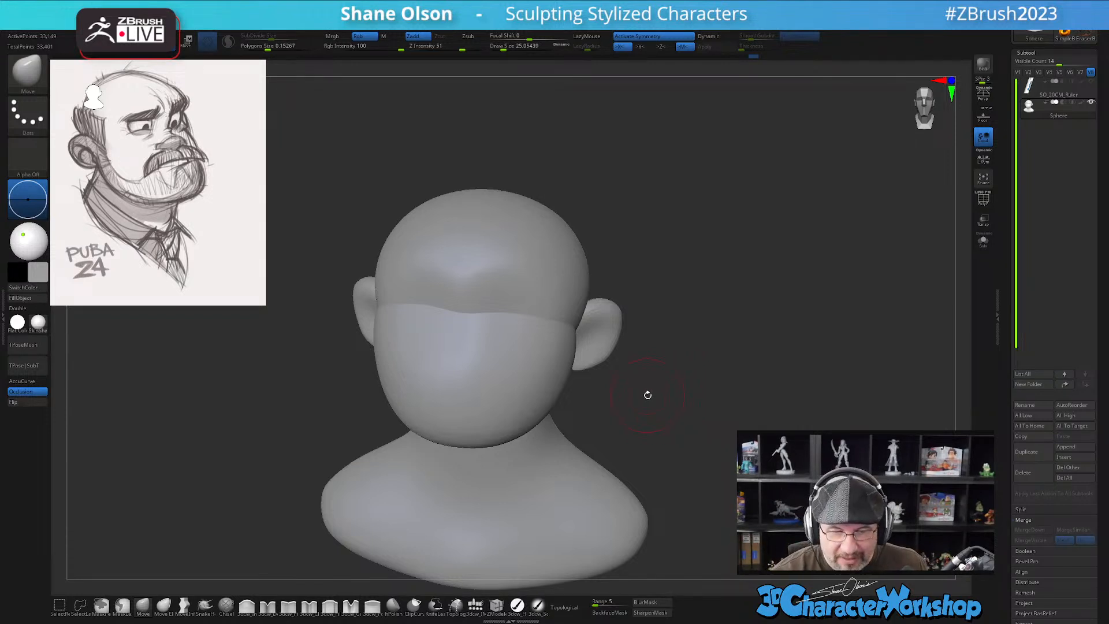
{"action": "left_click_drag", "start_coordinate": [646, 406], "coordinate": [549, 387]}
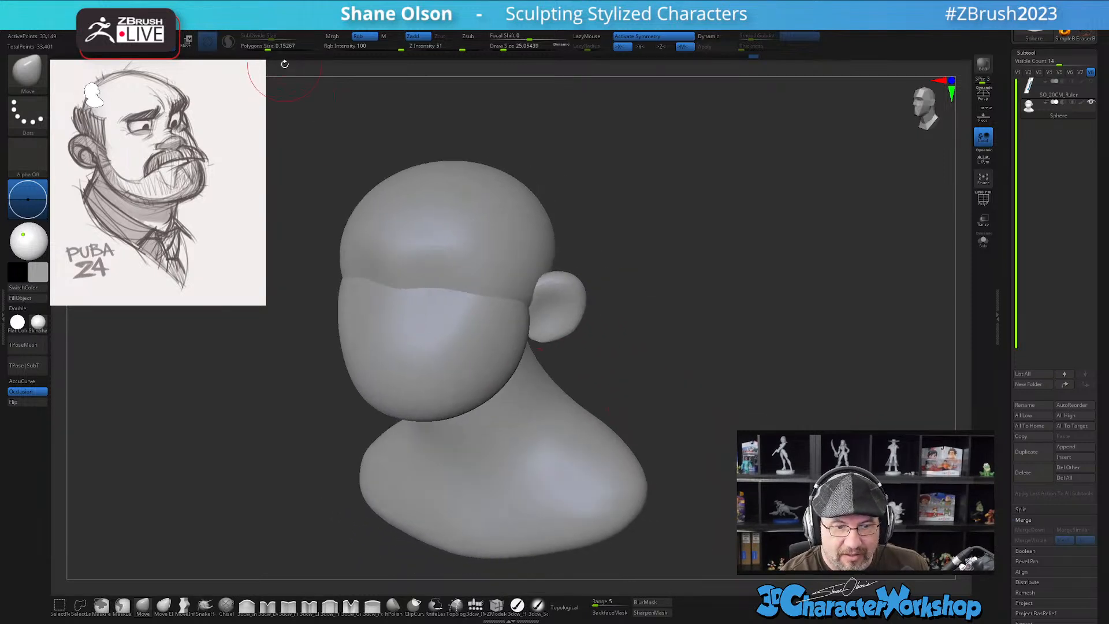
{"action": "key", "text": "s"}
{"action": "mouse_move", "coordinate": [662, 382]}
{"action": "left_mouse_down"}
{"action": "mouse_move", "coordinate": [675, 357]}
{"action": "mouse_move", "coordinate": [670, 314]}
{"action": "mouse_move", "coordinate": [668, 329]}
{"action": "left_mouse_up"}
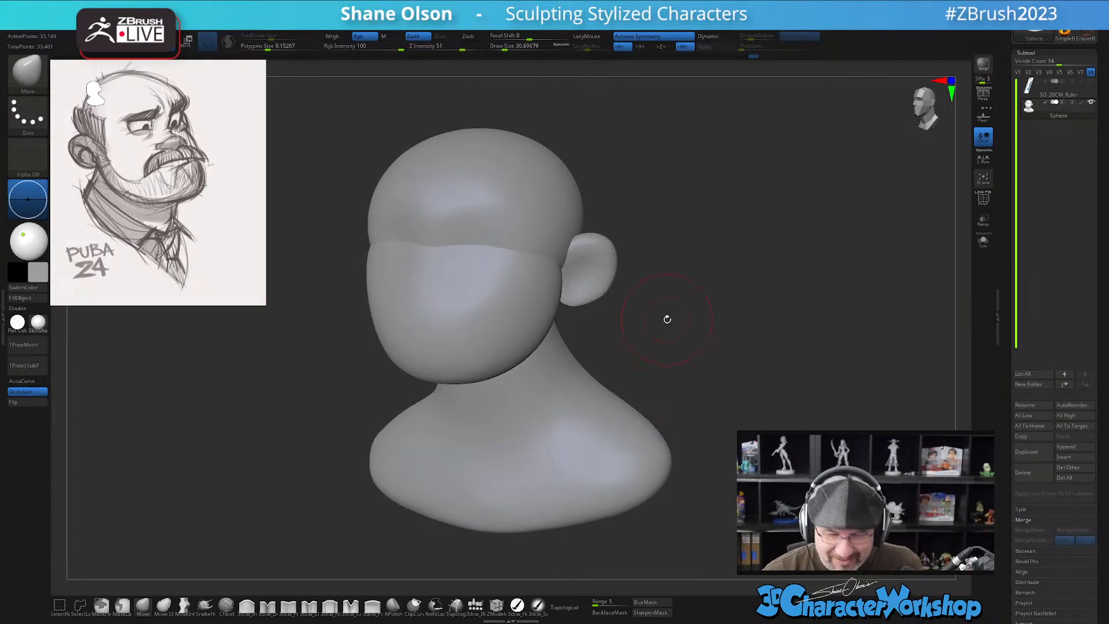
{"action": "mouse_move", "coordinate": [657, 345]}
{"action": "left_mouse_down"}
{"action": "mouse_move", "coordinate": [681, 344]}
{"action": "mouse_move", "coordinate": [663, 388]}
{"action": "mouse_move", "coordinate": [674, 363]}
{"action": "mouse_move", "coordinate": [678, 381]}
{"action": "left_mouse_up"}
{"action": "right_click_drag", "start_coordinate": [452, 346], "coordinate": [513, 359]}
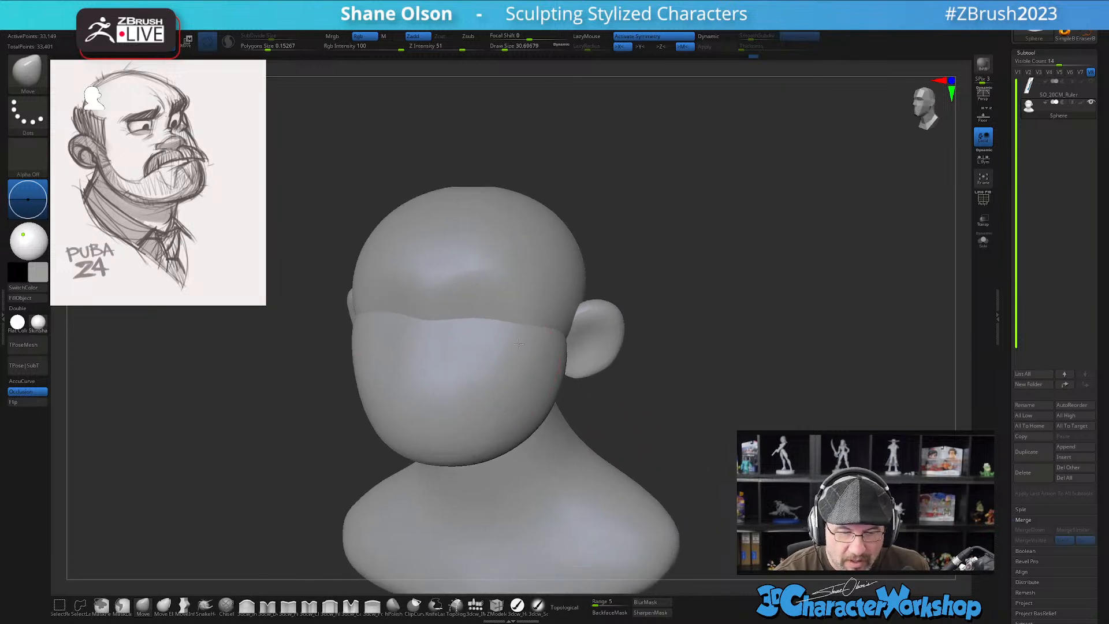
Insert a symmetrical pair of QuadSphere-1 meshes on the upper face as eyeballs using the insert-mesh brush
{"action": "left_click", "coordinate": [476, 604]}
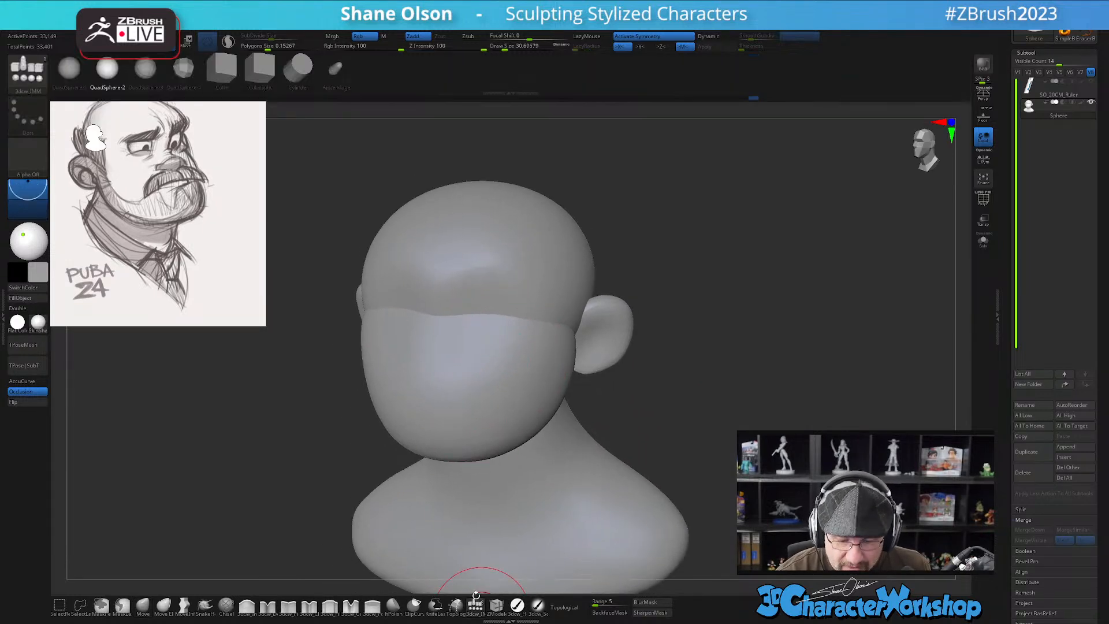
{"action": "left_click", "coordinate": [72, 81]}
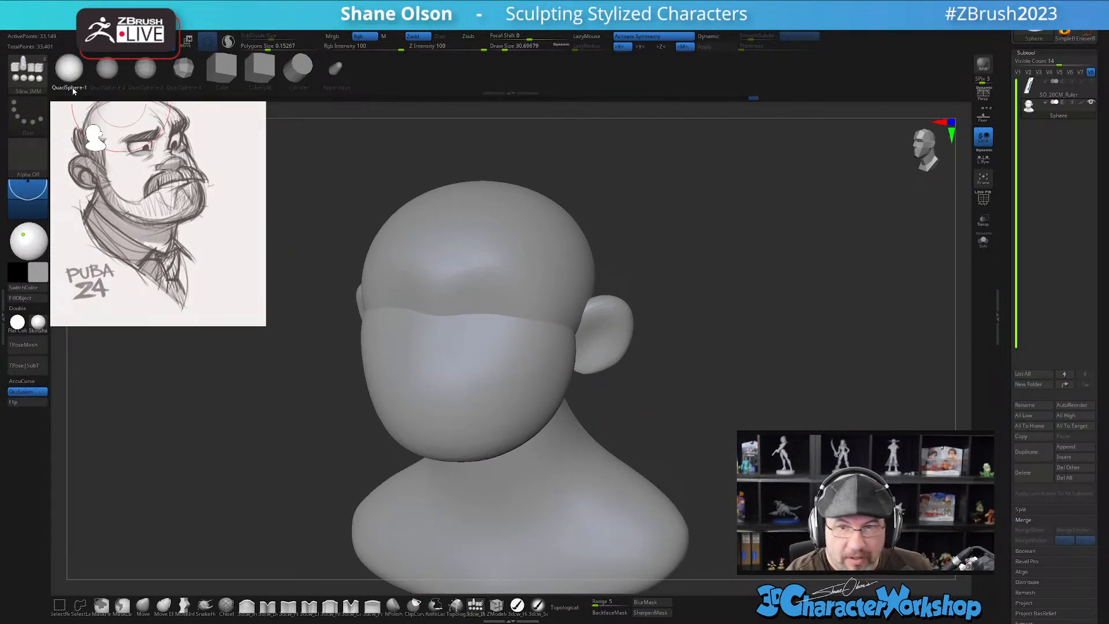
{"action": "right_click_drag", "start_coordinate": [507, 321], "coordinate": [528, 292]}
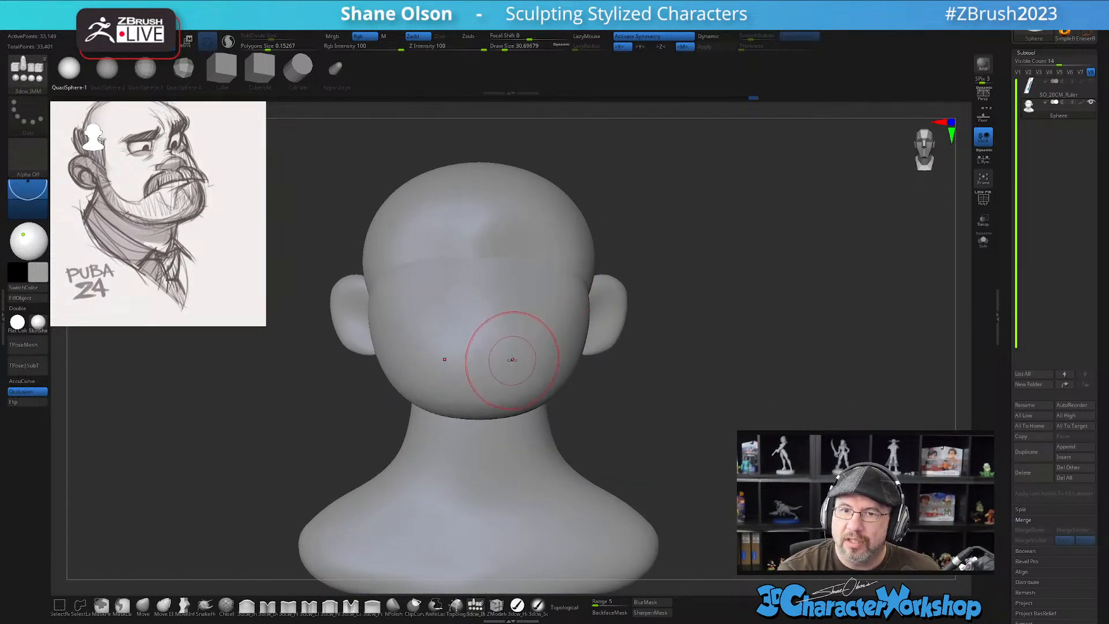
{"action": "right_click_drag", "start_coordinate": [525, 317], "coordinate": [541, 318], "text": "alt"}
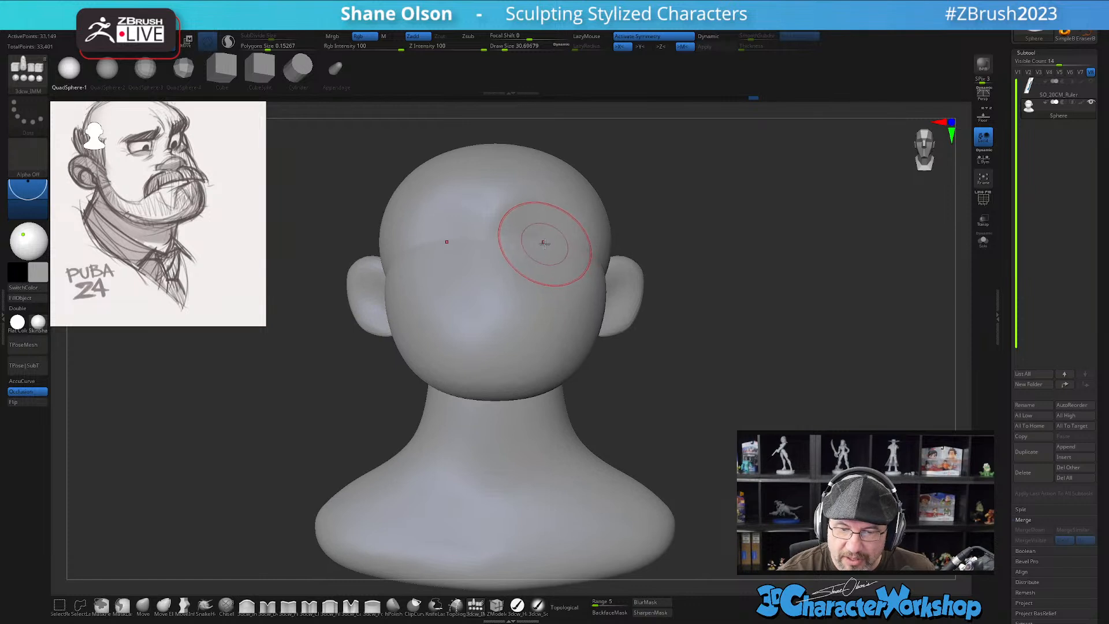
{"action": "left_click_drag", "start_coordinate": [542, 242], "coordinate": [542, 280]}
Push the eye spheres back into the head with the gizmo and adjust their size
{"action": "right_click_drag", "start_coordinate": [541, 280], "coordinate": [645, 386]}
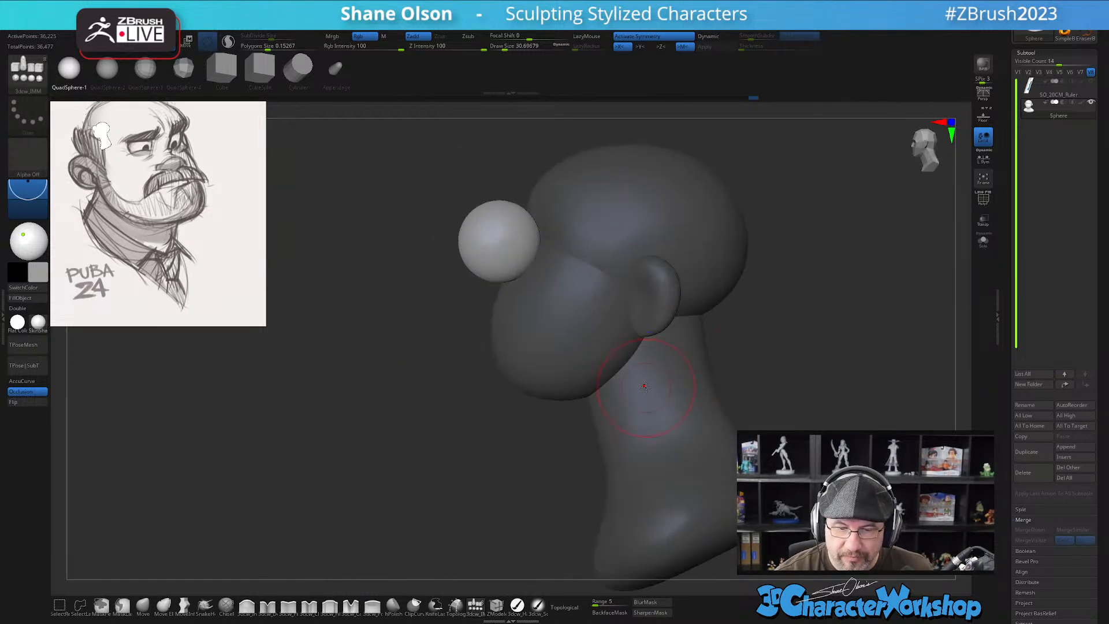
{"action": "key", "text": "w"}
{"action": "left_click_drag", "start_coordinate": [586, 210], "coordinate": [641, 216]}
{"action": "right_click_drag", "start_coordinate": [407, 445], "coordinate": [547, 451]}
{"action": "right_click_drag", "start_coordinate": [722, 358], "coordinate": [703, 382]}
{"action": "left_click_drag", "start_coordinate": [559, 248], "coordinate": [553, 248]}
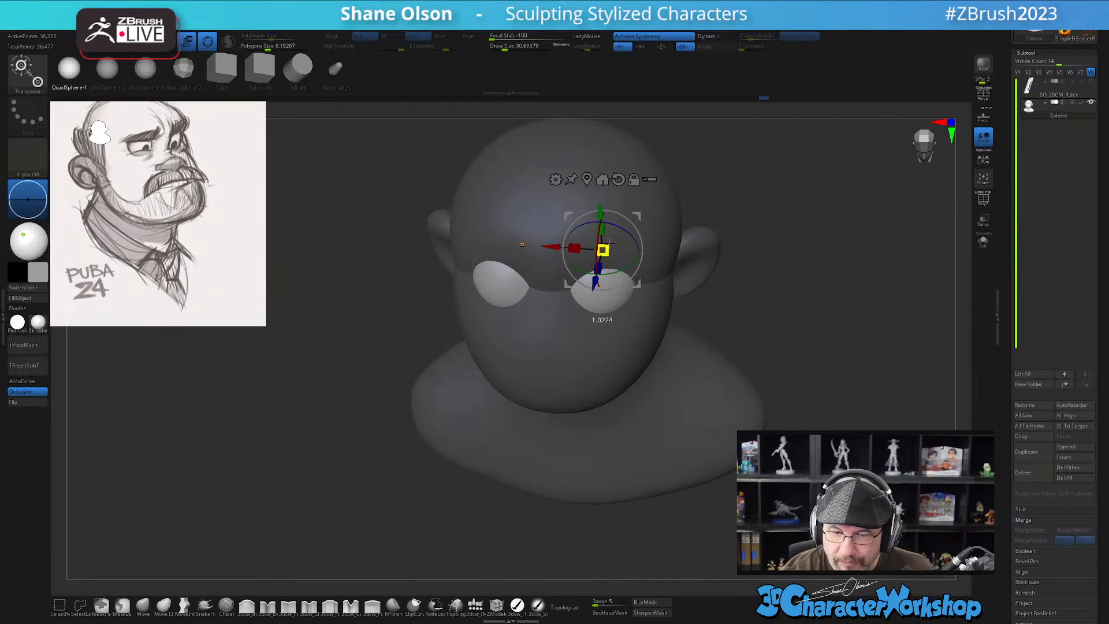
Refine the depth and height of the eye spheres from the side and front, setting them slightly deeper and lower
{"action": "right_click_drag", "start_coordinate": [805, 237], "coordinate": [692, 309], "text": "alt"}
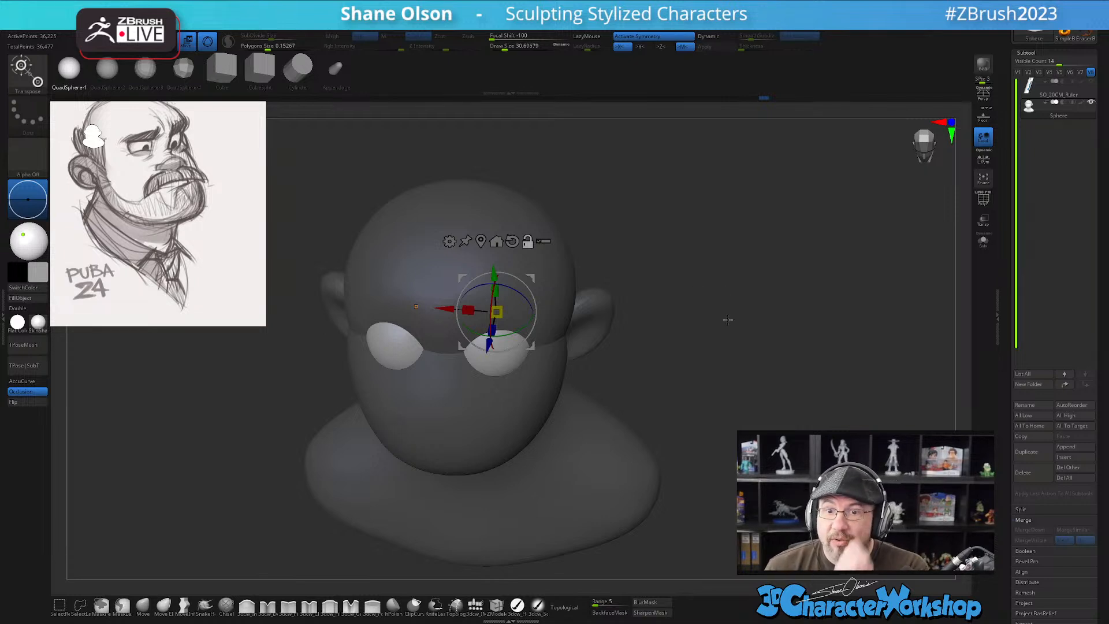
{"action": "right_click_drag", "start_coordinate": [735, 281], "coordinate": [673, 339]}
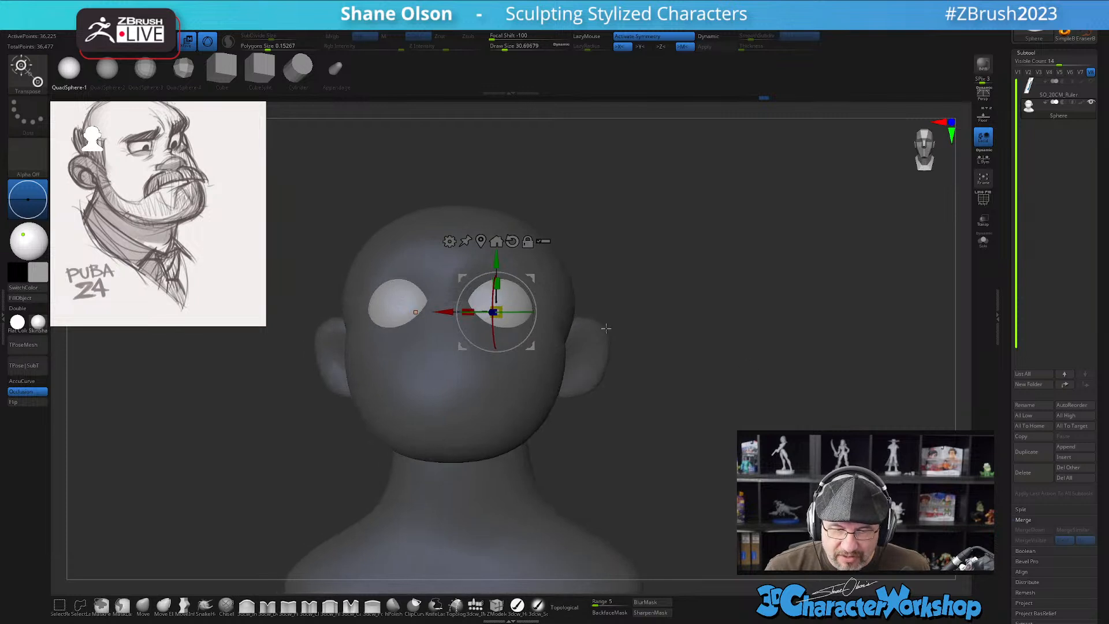
{"action": "right_click_drag", "start_coordinate": [749, 283], "coordinate": [723, 303]}
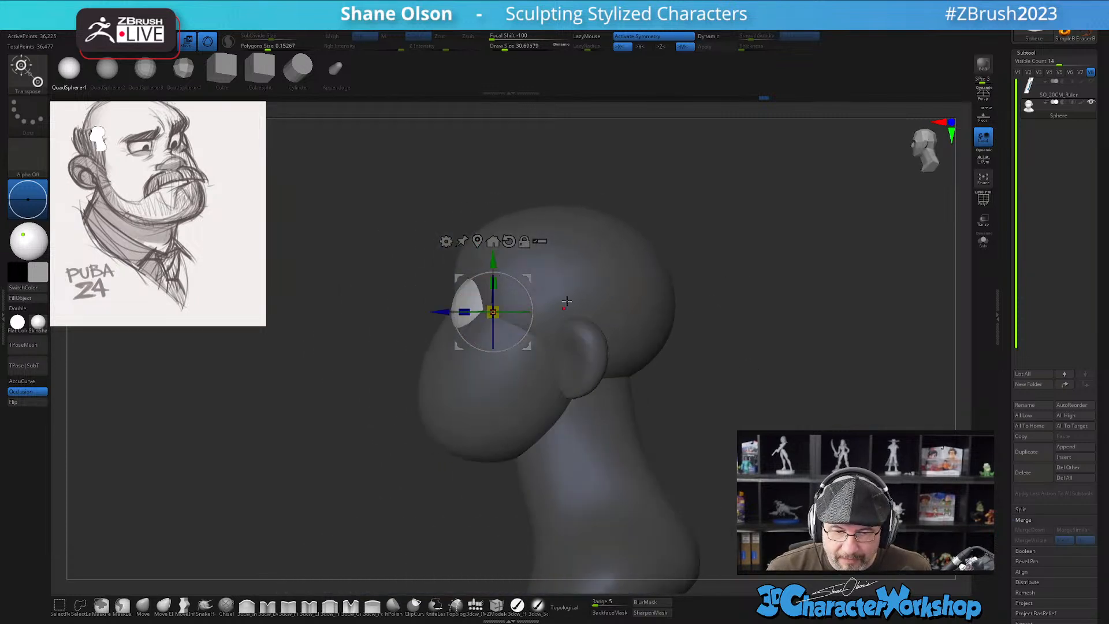
{"action": "right_click_drag", "start_coordinate": [404, 255], "coordinate": [707, 301]}
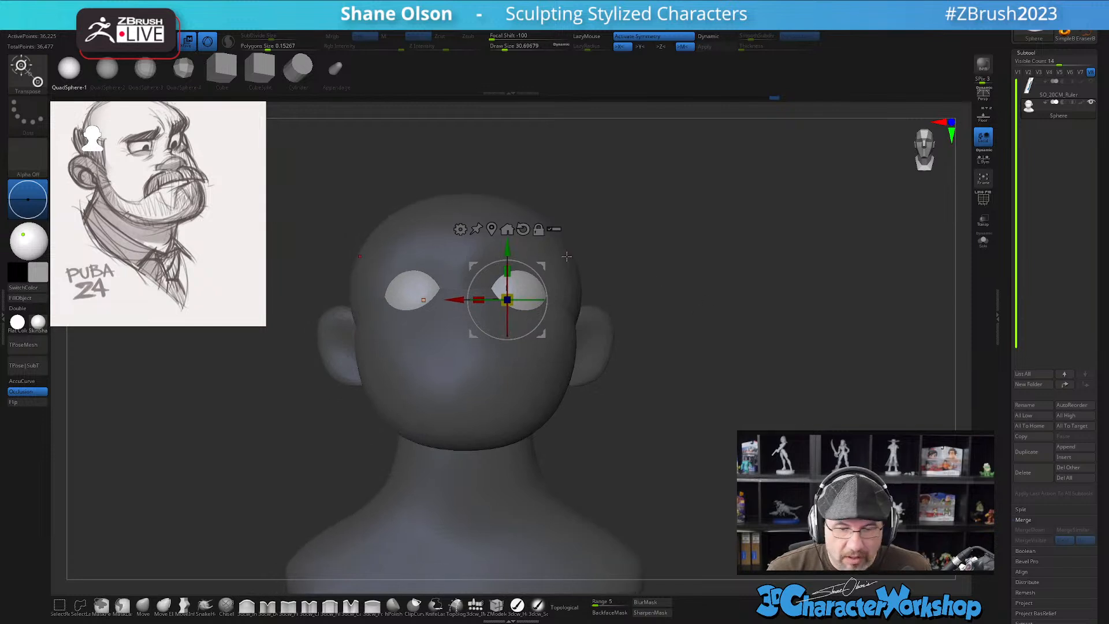
{"action": "left_click_drag", "start_coordinate": [507, 249], "coordinate": [508, 251]}
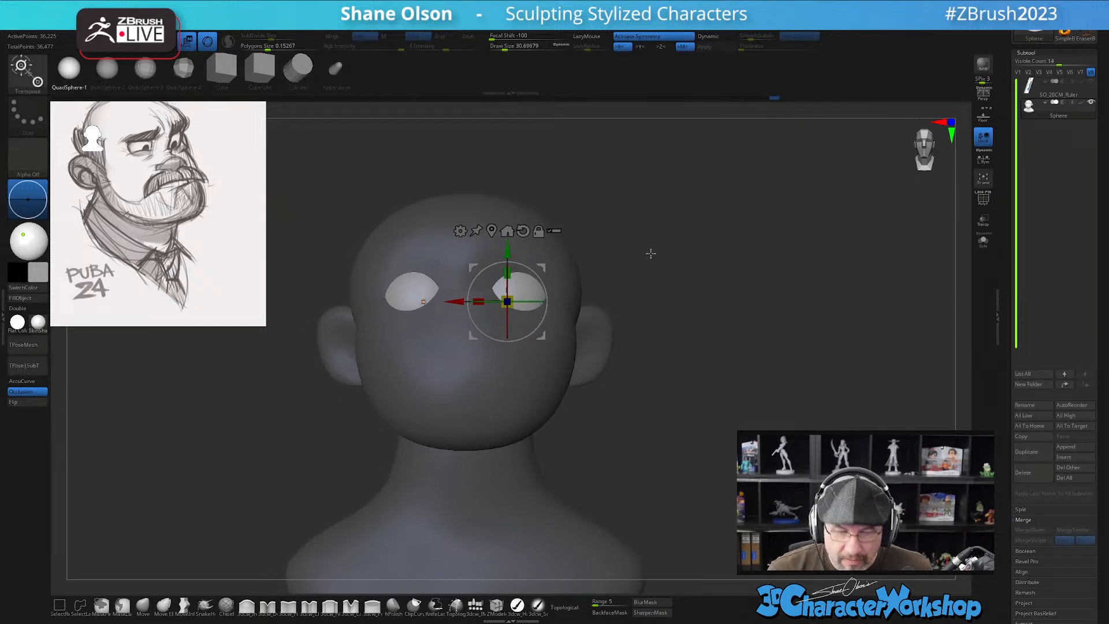
Split the unmasked eye spheres from the bust into their own subtool
{"action": "key", "text": "space"}
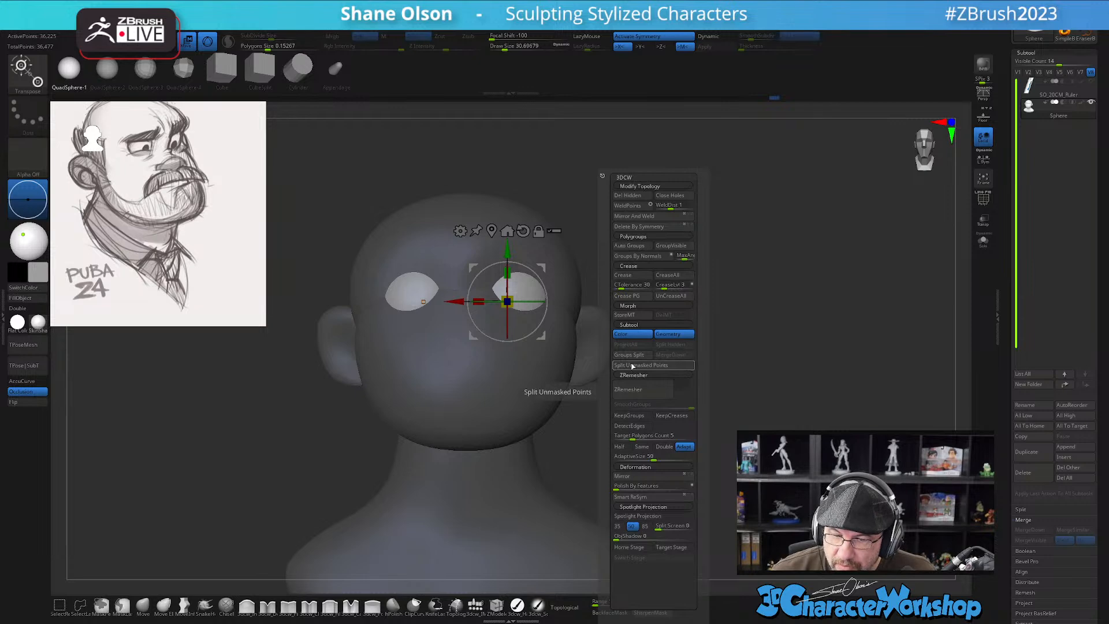
{"action": "left_click", "coordinate": [632, 358]}
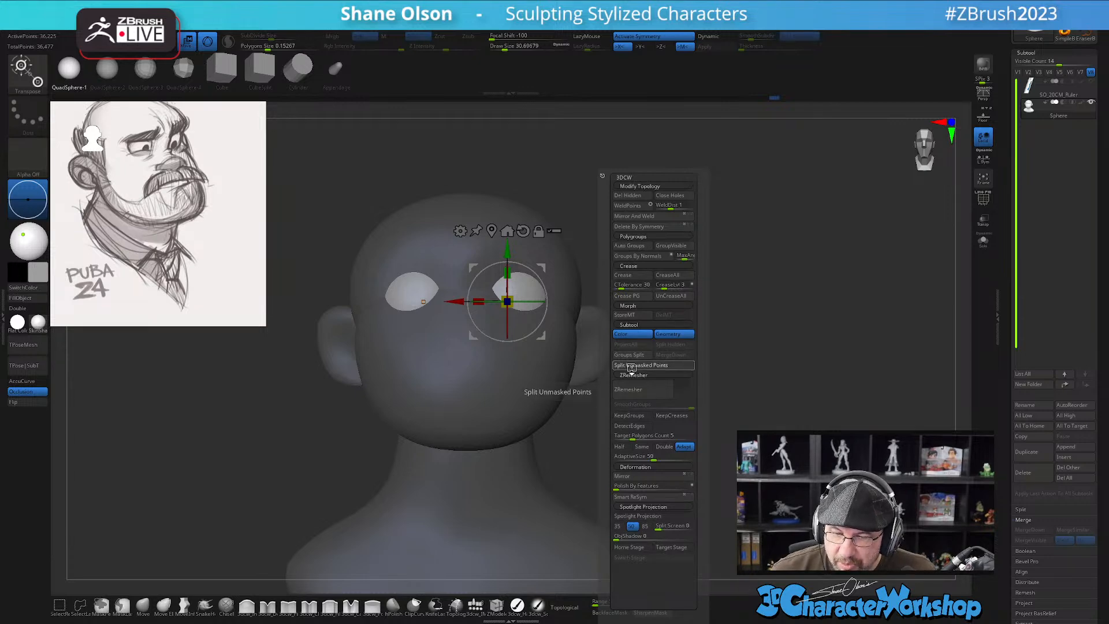
{"action": "left_click_drag", "start_coordinate": [762, 288], "coordinate": [639, 279]}
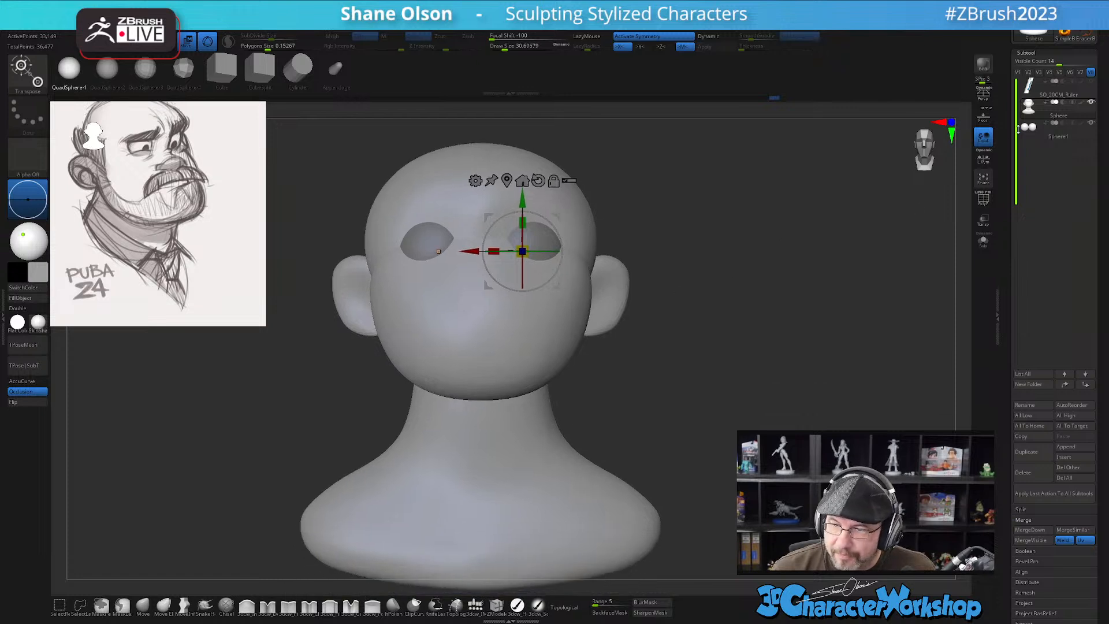
{"action": "left_click_drag", "start_coordinate": [750, 354], "coordinate": [747, 347], "text": "alt"}
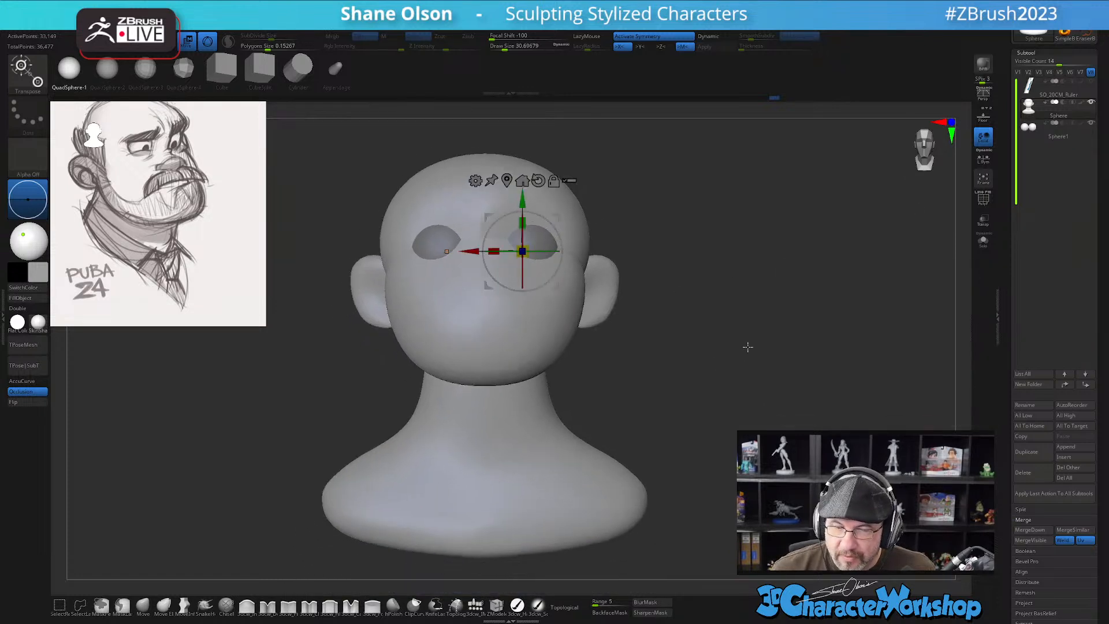
Return to Draw mode and show the bust's wireframe with its polygroup colours
{"action": "key", "text": "q"}
{"action": "mouse_move", "coordinate": [639, 383]}
{"action": "left_mouse_down"}
{"action": "mouse_move", "coordinate": [626, 391]}
{"action": "mouse_move", "coordinate": [545, 339]}
{"action": "left_mouse_up"}
{"action": "key", "text": "shift+f"}
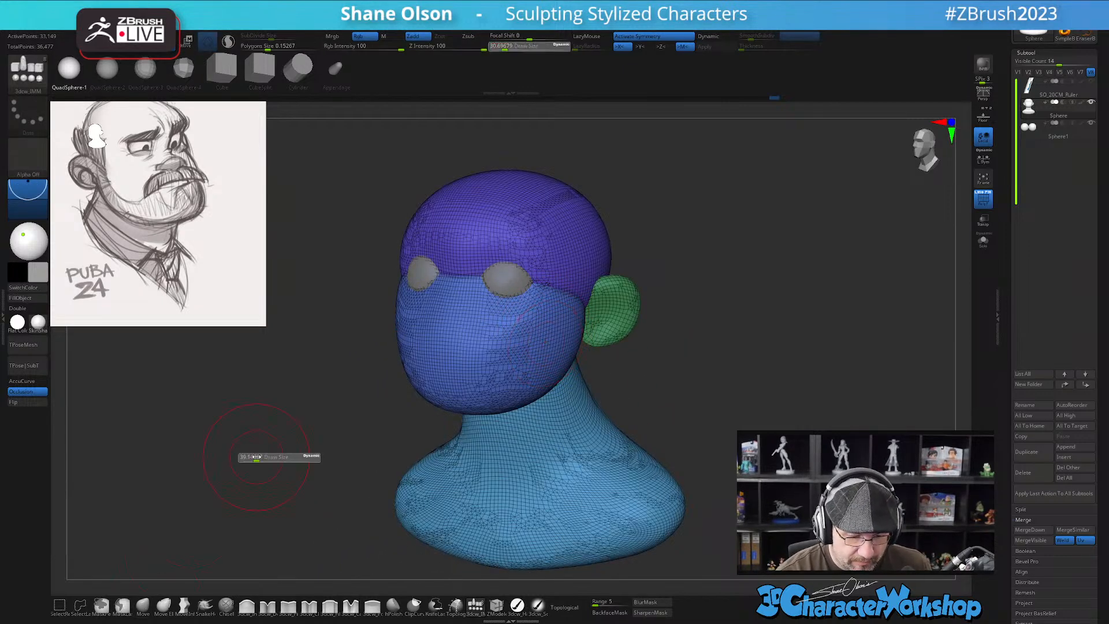
Refine the side of the head around the cheek and temple using the Move brush at a draw size of about 31
{"action": "key", "text": "b"}
{"action": "key", "text": "m"}
{"action": "key", "text": "v"}
{"action": "mouse_move", "coordinate": [542, 384]}
{"action": "right_mouse_down"}
{"action": "mouse_move", "coordinate": [508, 376]}
{"action": "mouse_move", "coordinate": [520, 323]}
{"action": "mouse_move", "coordinate": [506, 341]}
{"action": "mouse_move", "coordinate": [508, 320]}
{"action": "right_mouse_up"}
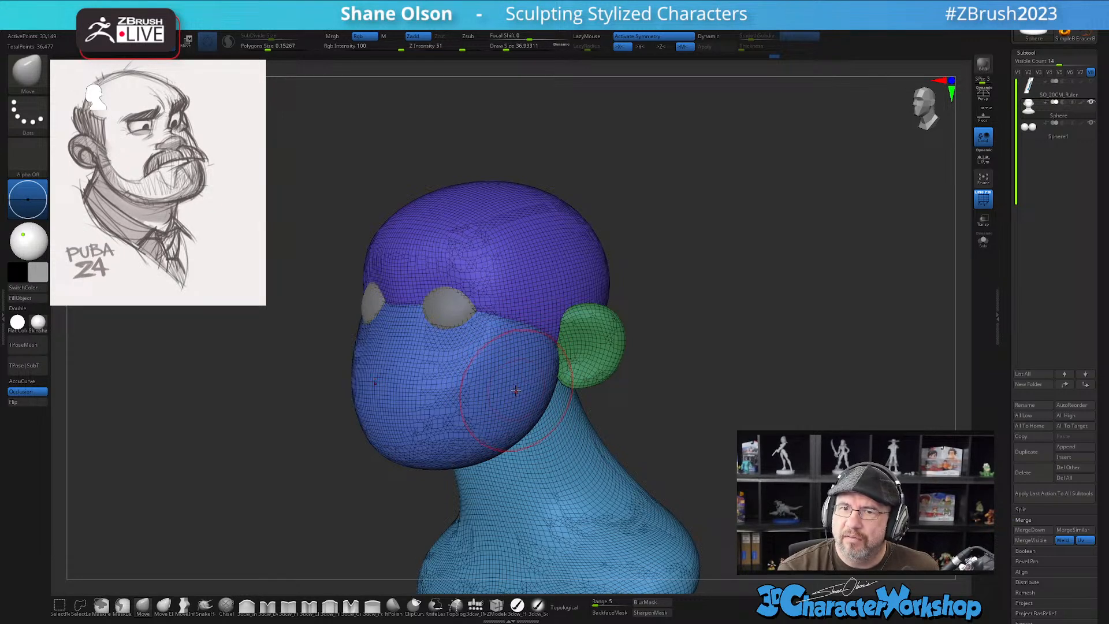
{"action": "key", "text": "s"}
{"action": "left_click_drag", "start_coordinate": [471, 348], "coordinate": [468, 348]}
{"action": "mouse_move", "coordinate": [499, 347]}
{"action": "right_mouse_down"}
{"action": "mouse_move", "coordinate": [469, 341]}
{"action": "mouse_move", "coordinate": [453, 325]}
{"action": "mouse_move", "coordinate": [484, 322]}
{"action": "mouse_move", "coordinate": [434, 303]}
{"action": "mouse_move", "coordinate": [441, 279]}
{"action": "mouse_move", "coordinate": [539, 356]}
{"action": "mouse_move", "coordinate": [501, 367]}
{"action": "mouse_move", "coordinate": [540, 328]}
{"action": "mouse_move", "coordinate": [554, 287]}
{"action": "right_mouse_up"}
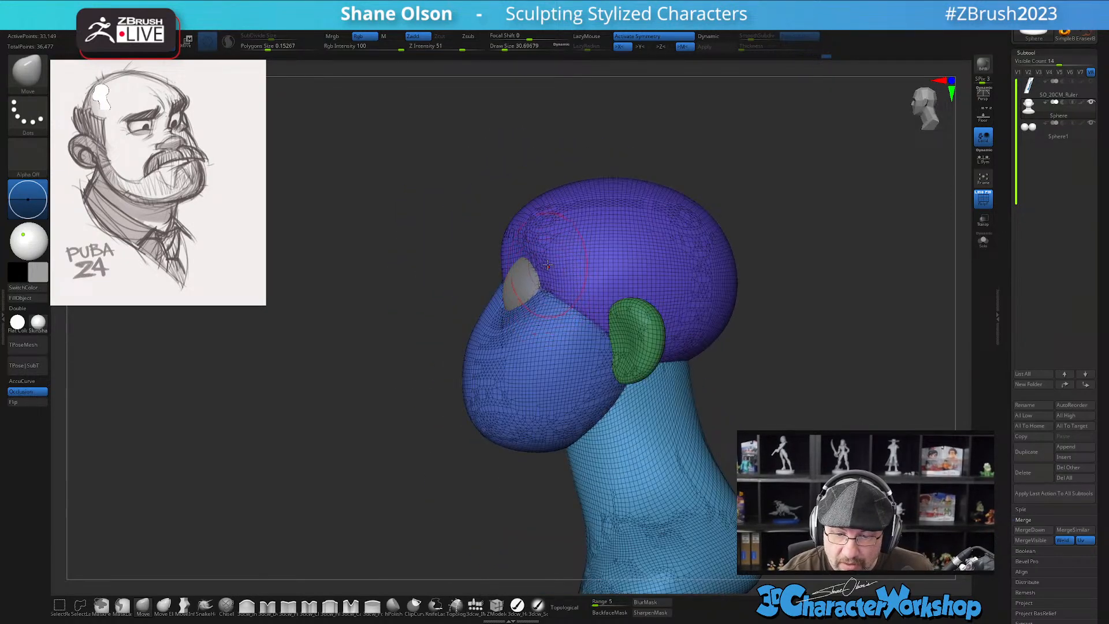
Reduce the Move brush's draw size to about 21 for the face and hide the bust's polygroup wireframe
{"action": "right_click_drag", "start_coordinate": [554, 318], "coordinate": [492, 273]}
{"action": "mouse_move", "coordinate": [590, 419]}
{"action": "left_mouse_down", "text": "alt"}
{"action": "mouse_move", "coordinate": [627, 397]}
{"action": "mouse_move", "coordinate": [629, 416]}
{"action": "mouse_move", "coordinate": [676, 384]}
{"action": "mouse_move", "coordinate": [677, 341]}
{"action": "mouse_move", "coordinate": [681, 359]}
{"action": "mouse_move", "coordinate": [636, 362]}
{"action": "mouse_move", "coordinate": [657, 354]}
{"action": "mouse_move", "coordinate": [648, 400]}
{"action": "mouse_move", "coordinate": [647, 374]}
{"action": "left_mouse_up", "text": "alt"}
{"action": "key", "text": "s"}
{"action": "key", "text": "shift+f"}
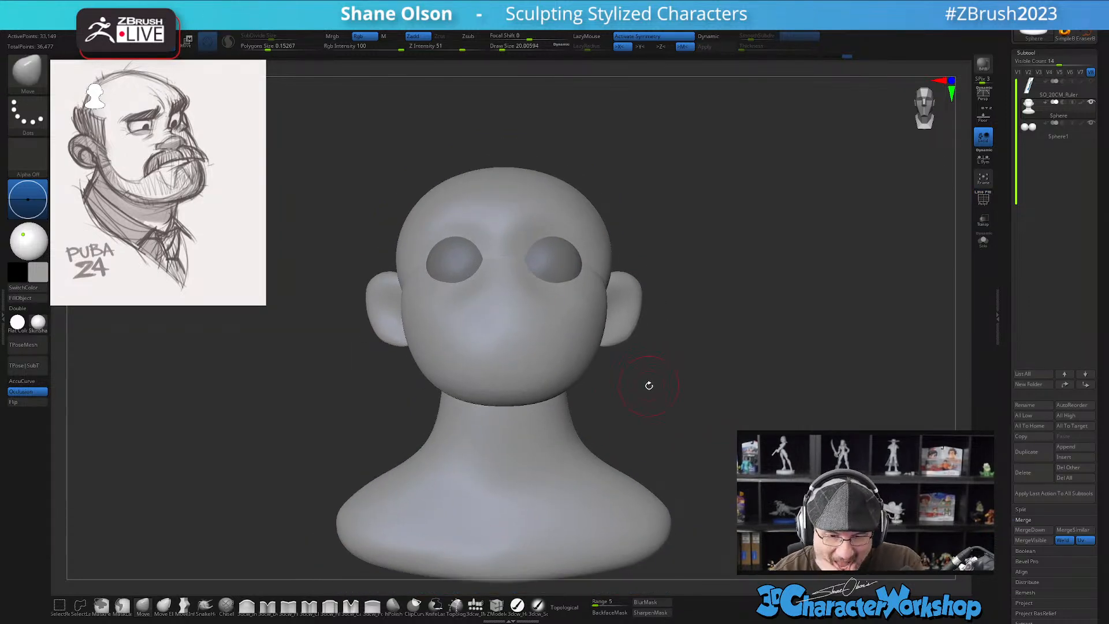
Insert a small QuadSphere on the face's centre line, just below the eyes, as the base for the nose
{"action": "left_click", "coordinate": [475, 604]}
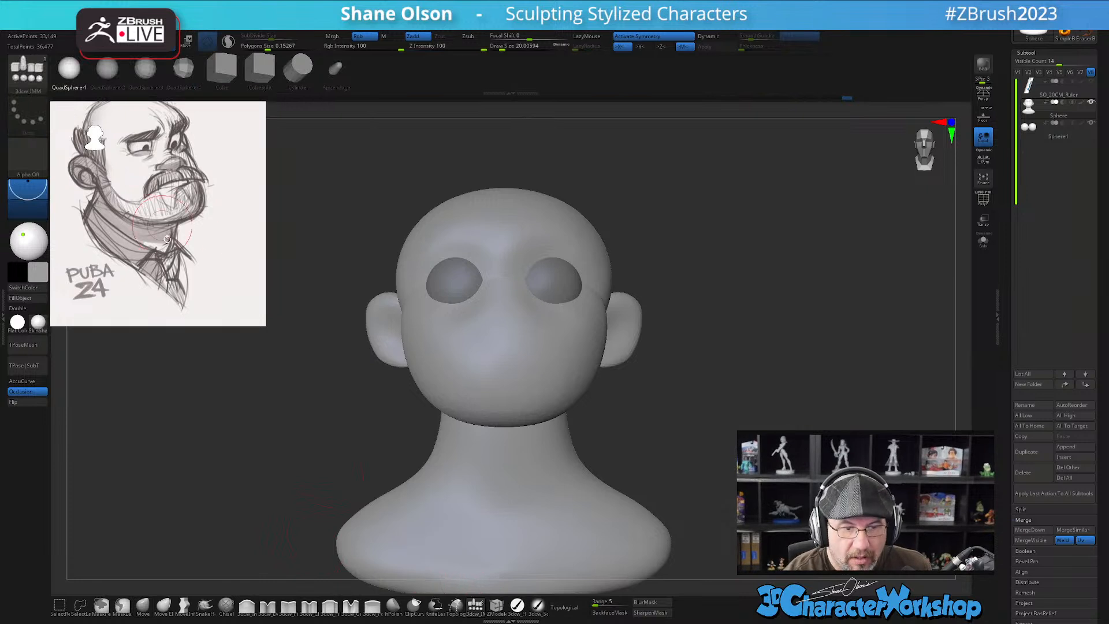
{"action": "mouse_move", "coordinate": [506, 315]}
{"action": "right_mouse_down", "text": "ctrl"}
{"action": "mouse_move", "coordinate": [514, 312]}
{"action": "mouse_move", "coordinate": [507, 330]}
{"action": "mouse_move", "coordinate": [517, 309]}
{"action": "mouse_move", "coordinate": [520, 319]}
{"action": "right_mouse_up", "text": "ctrl"}
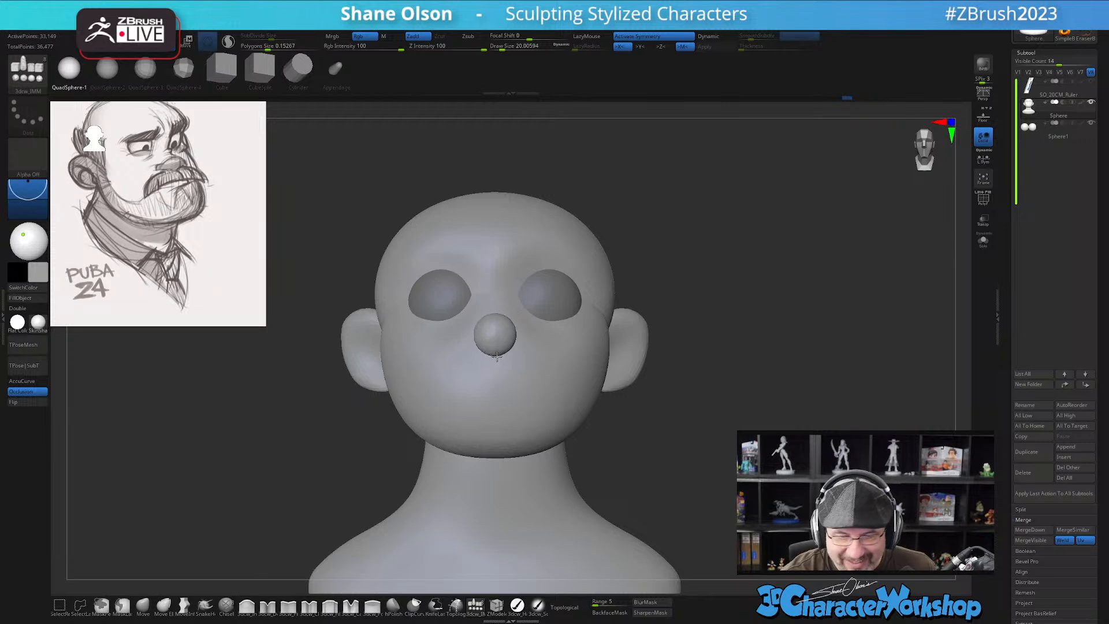
{"action": "left_click_drag", "start_coordinate": [498, 358], "coordinate": [497, 359]}
Push the nose sphere back into the face with the gizmo and stretch it into a wide, flattened oval
{"action": "key", "text": "w"}
{"action": "right_click_drag", "start_coordinate": [533, 360], "coordinate": [563, 323]}
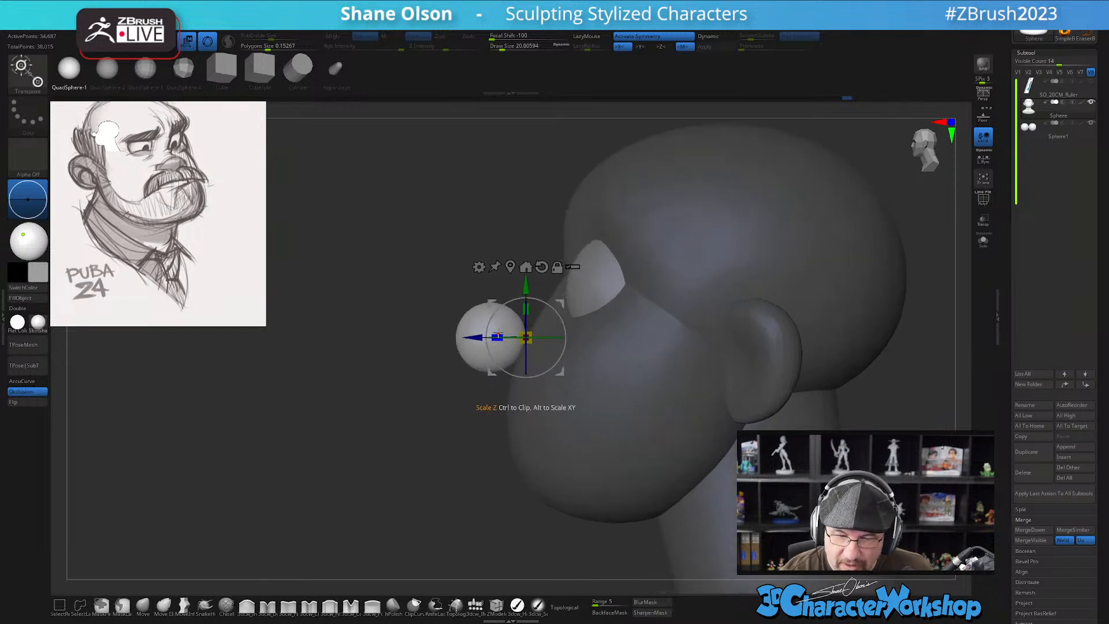
{"action": "left_click_drag", "start_coordinate": [489, 337], "coordinate": [516, 338]}
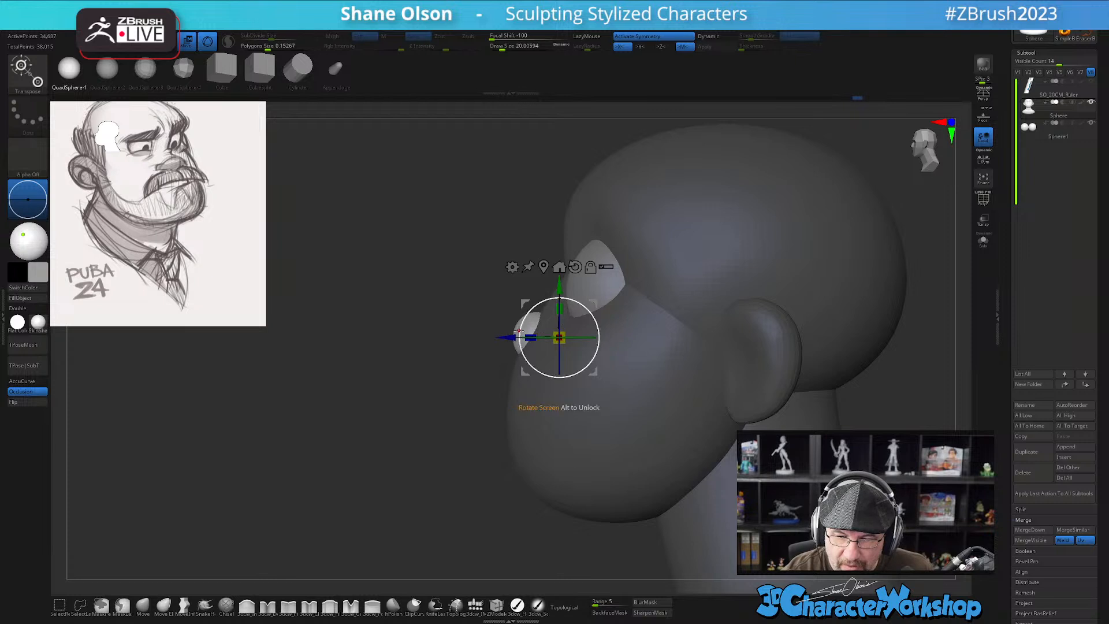
{"action": "right_click_drag", "start_coordinate": [615, 333], "coordinate": [641, 380]}
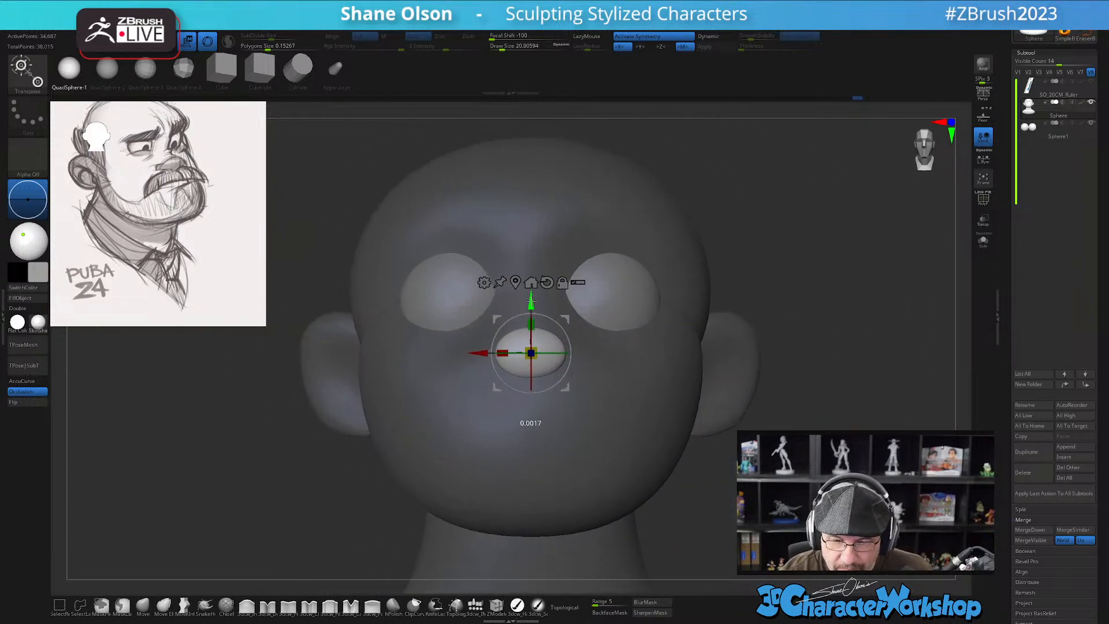
{"action": "mouse_move", "coordinate": [605, 333]}
{"action": "right_mouse_down"}
{"action": "mouse_move", "coordinate": [572, 347]}
{"action": "mouse_move", "coordinate": [619, 341]}
{"action": "mouse_move", "coordinate": [557, 341]}
{"action": "mouse_move", "coordinate": [547, 366]}
{"action": "mouse_move", "coordinate": [562, 356]}
{"action": "right_mouse_up"}
Shape the underside of the nose into two nostril arches with the Move brush at a draw size of about 8
{"action": "left_click", "coordinate": [143, 606]}
{"action": "key", "text": "s"}
{"action": "mouse_move", "coordinate": [553, 372]}
{"action": "left_mouse_down"}
{"action": "mouse_move", "coordinate": [555, 348]}
{"action": "mouse_move", "coordinate": [538, 372]}
{"action": "left_mouse_up"}
{"action": "key", "text": "s"}
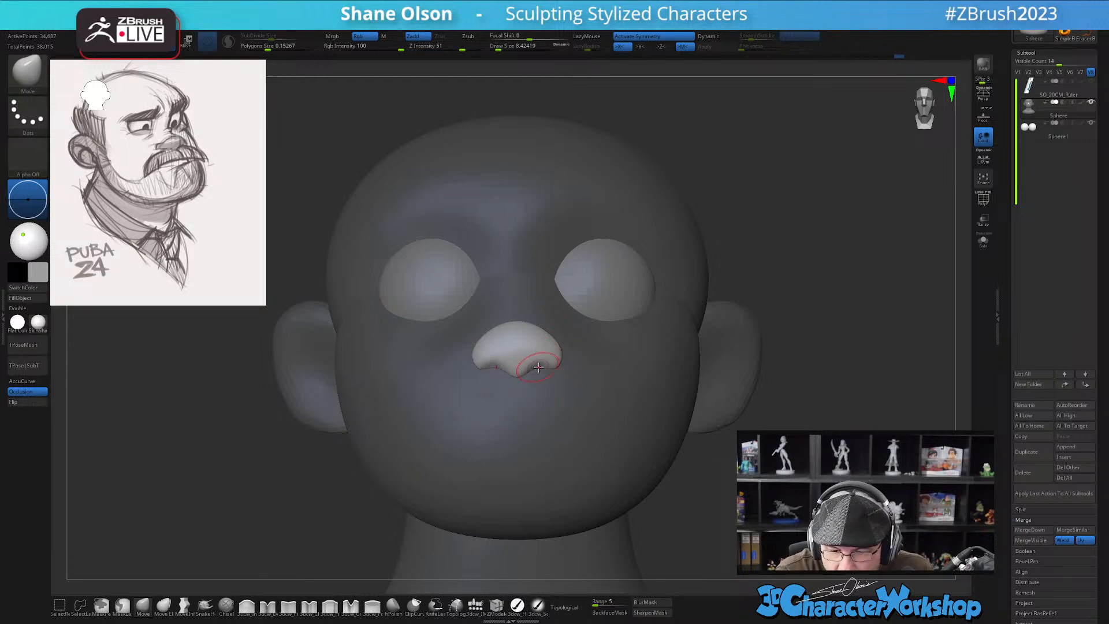
Refine the nostril wings and overall outline of the nose with the Move brush at a draw size of about 11
{"action": "right_click_drag", "start_coordinate": [642, 363], "coordinate": [576, 353]}
{"action": "key", "text": "s"}
{"action": "left_click_drag", "start_coordinate": [572, 332], "coordinate": [574, 332]}
{"action": "mouse_move", "coordinate": [574, 332]}
{"action": "right_mouse_down"}
{"action": "mouse_move", "coordinate": [604, 351]}
{"action": "mouse_move", "coordinate": [582, 356]}
{"action": "right_mouse_up"}
{"action": "key", "text": "s"}
{"action": "left_click_drag", "start_coordinate": [562, 342], "coordinate": [559, 341]}
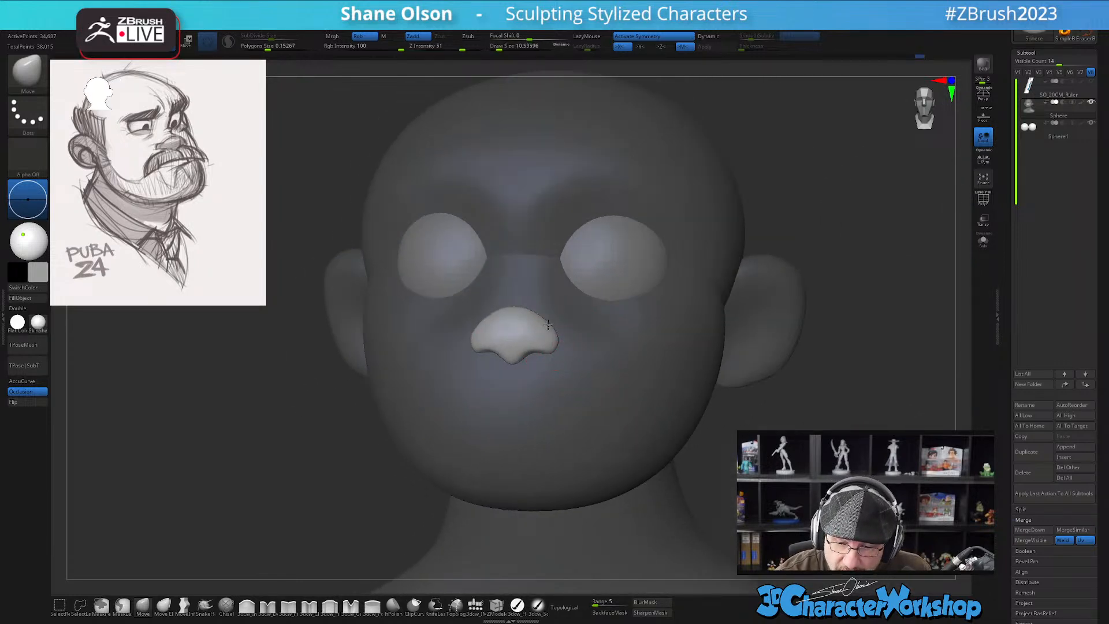
{"action": "mouse_move", "coordinate": [562, 326]}
{"action": "right_mouse_down"}
{"action": "mouse_move", "coordinate": [564, 344]}
{"action": "mouse_move", "coordinate": [571, 321]}
{"action": "mouse_move", "coordinate": [454, 343]}
{"action": "mouse_move", "coordinate": [489, 374]}
{"action": "right_mouse_up"}
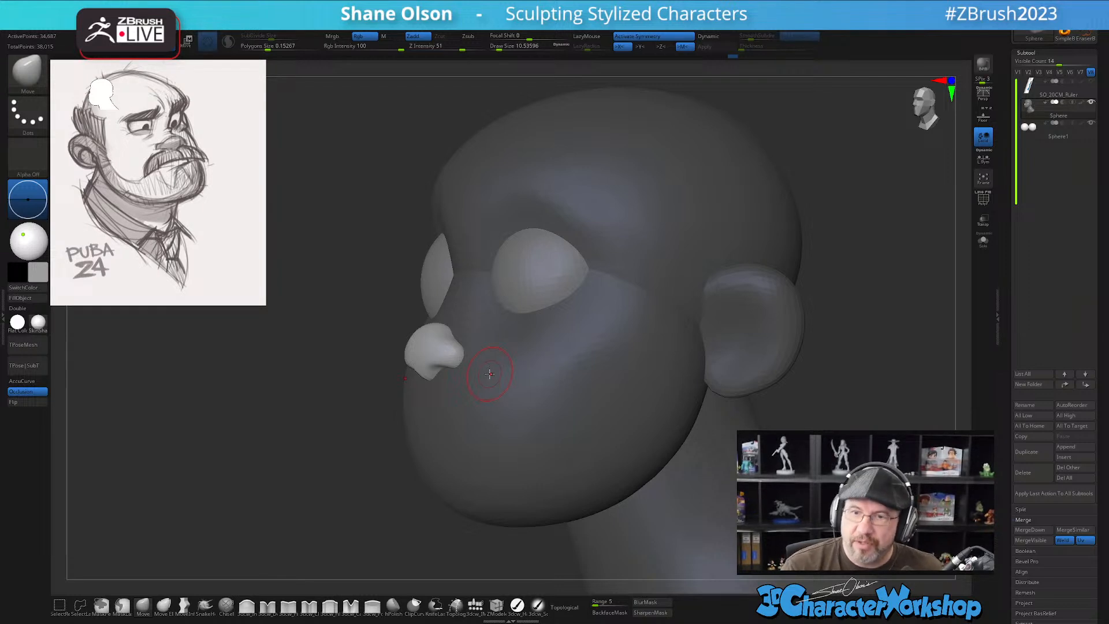
Reshape the top of the nose with the Move brush at a draw size of about 16
{"action": "right_click_drag", "start_coordinate": [494, 355], "coordinate": [513, 358]}
{"action": "key", "text": "s"}
{"action": "left_click_drag", "start_coordinate": [423, 344], "coordinate": [425, 340]}
{"action": "key", "text": "s"}
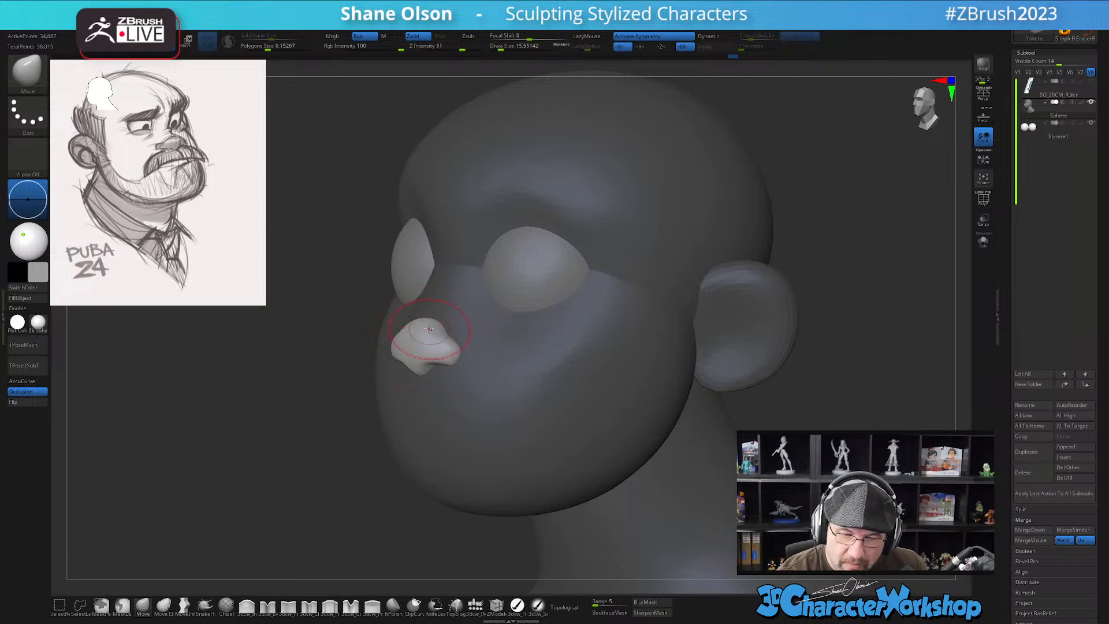
{"action": "right_click_drag", "start_coordinate": [426, 330], "coordinate": [424, 353]}
Tighten the edge of the nostril wing with the pinch brush, enlarging its draw size to about 13
{"action": "left_click", "coordinate": [288, 609]}
{"action": "mouse_move", "coordinate": [383, 453]}
{"action": "right_mouse_down"}
{"action": "mouse_move", "coordinate": [445, 341]}
{"action": "mouse_move", "coordinate": [478, 358]}
{"action": "right_mouse_up"}
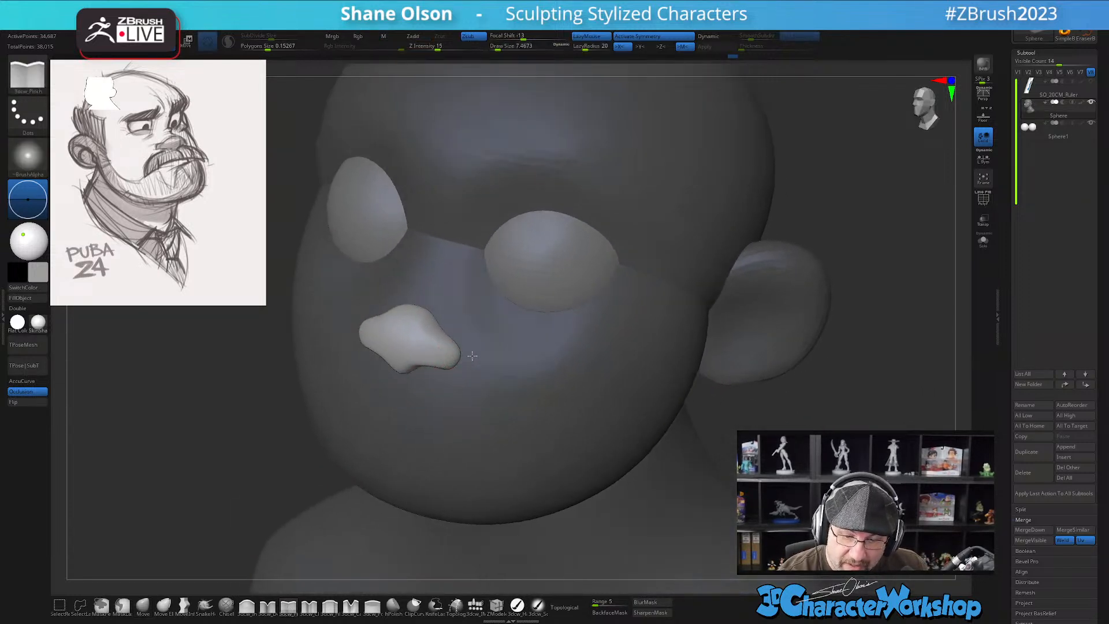
{"action": "key", "text": "bracketright"}
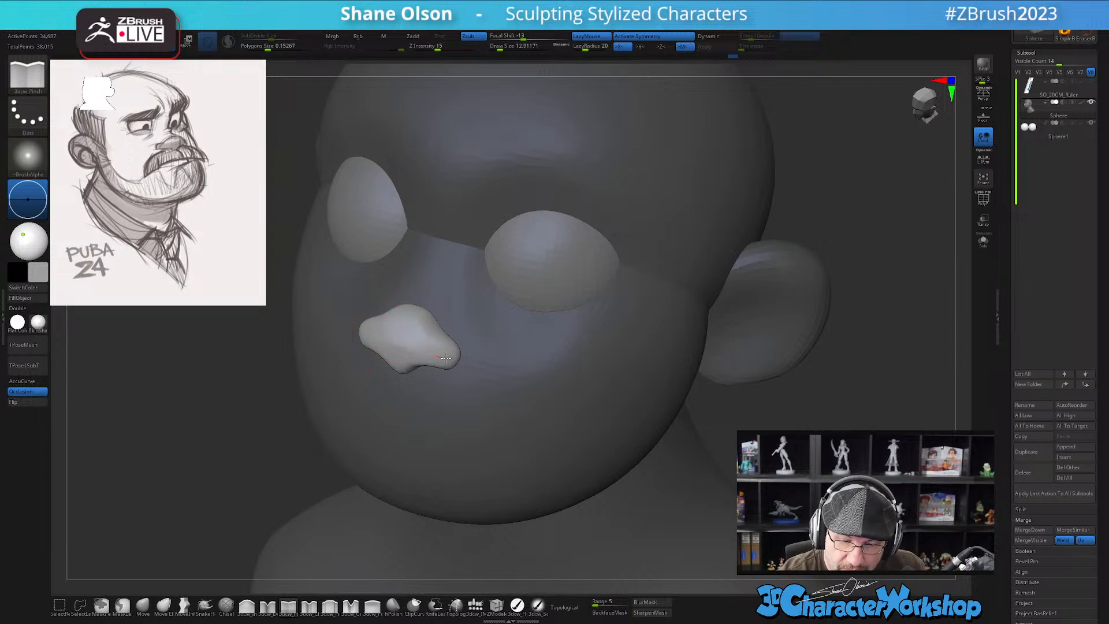
{"action": "right_click_drag", "start_coordinate": [394, 345], "coordinate": [519, 399]}
Reshape the nose's side profile with the Move brush at a draw size of about 18
{"action": "left_click", "coordinate": [145, 605]}
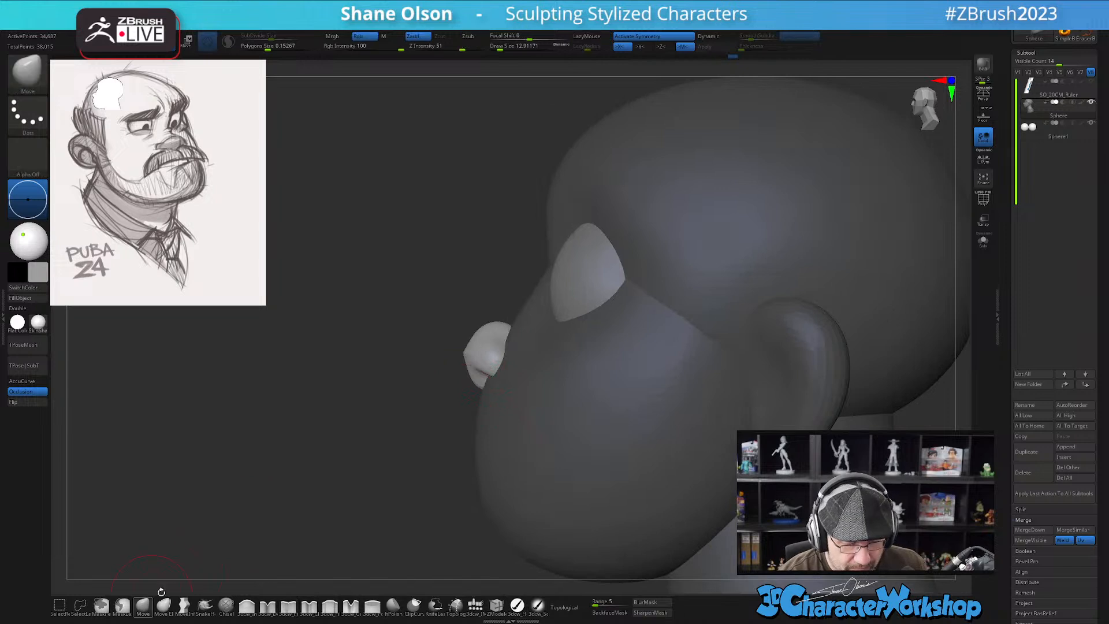
{"action": "key", "text": "s"}
{"action": "left_click_drag", "start_coordinate": [502, 332], "coordinate": [465, 350]}
{"action": "right_click_drag", "start_coordinate": [462, 347], "coordinate": [474, 344]}
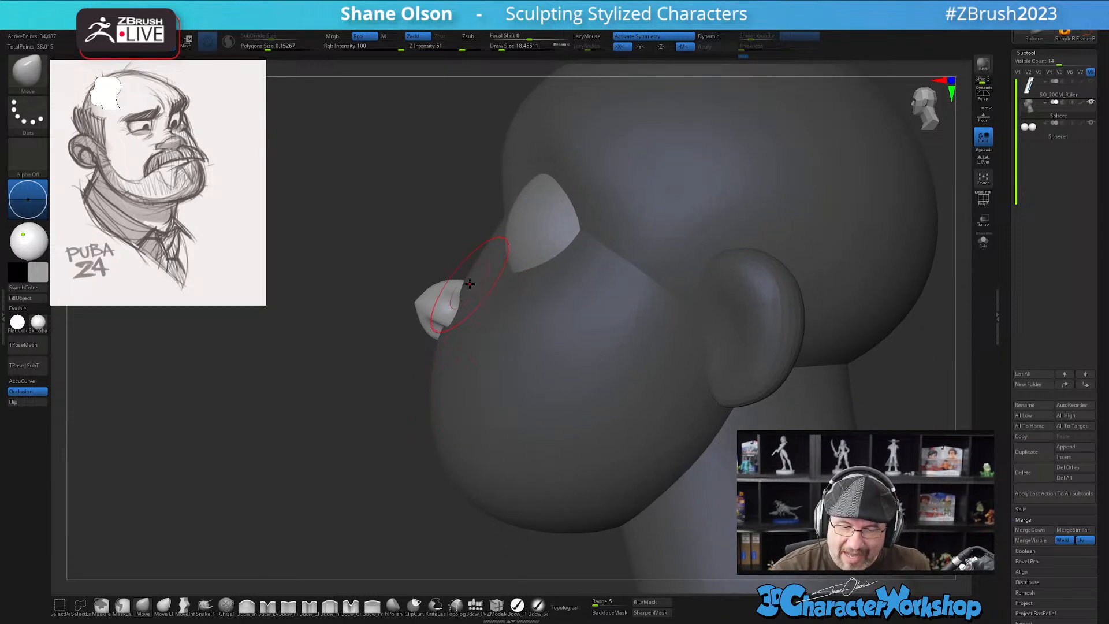
Blend the upper back of the nose toward the face with the Move brush at a draw size of about 13
{"action": "key", "text": "s"}
{"action": "left_click_drag", "start_coordinate": [467, 285], "coordinate": [464, 286]}
{"action": "right_click_drag", "start_coordinate": [464, 280], "coordinate": [454, 287], "text": "alt"}
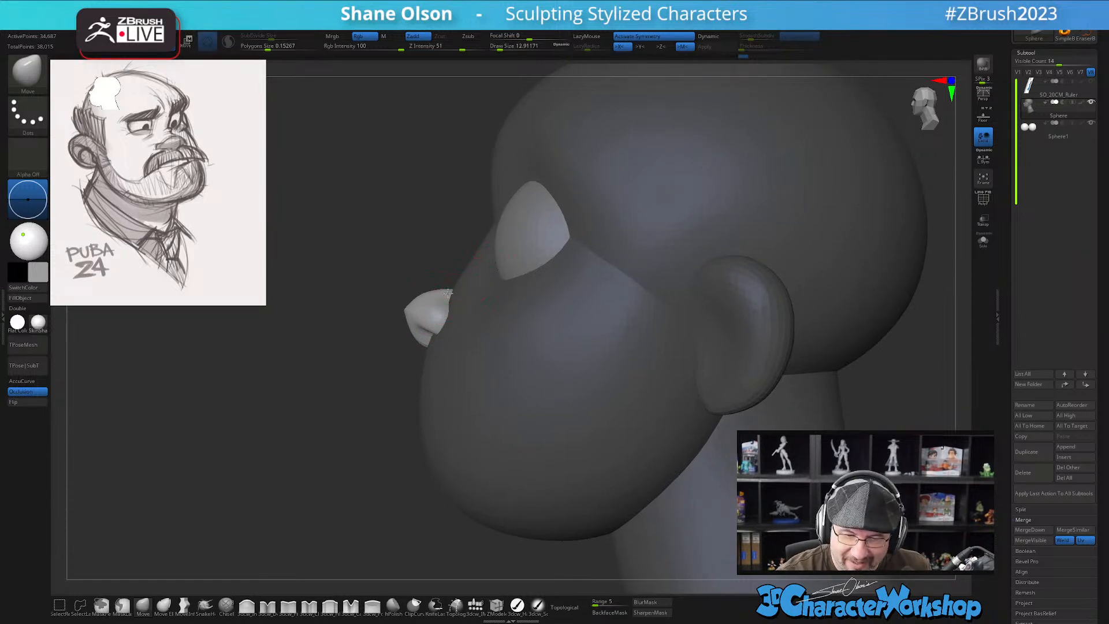
{"action": "right_click_drag", "start_coordinate": [438, 288], "coordinate": [459, 296]}
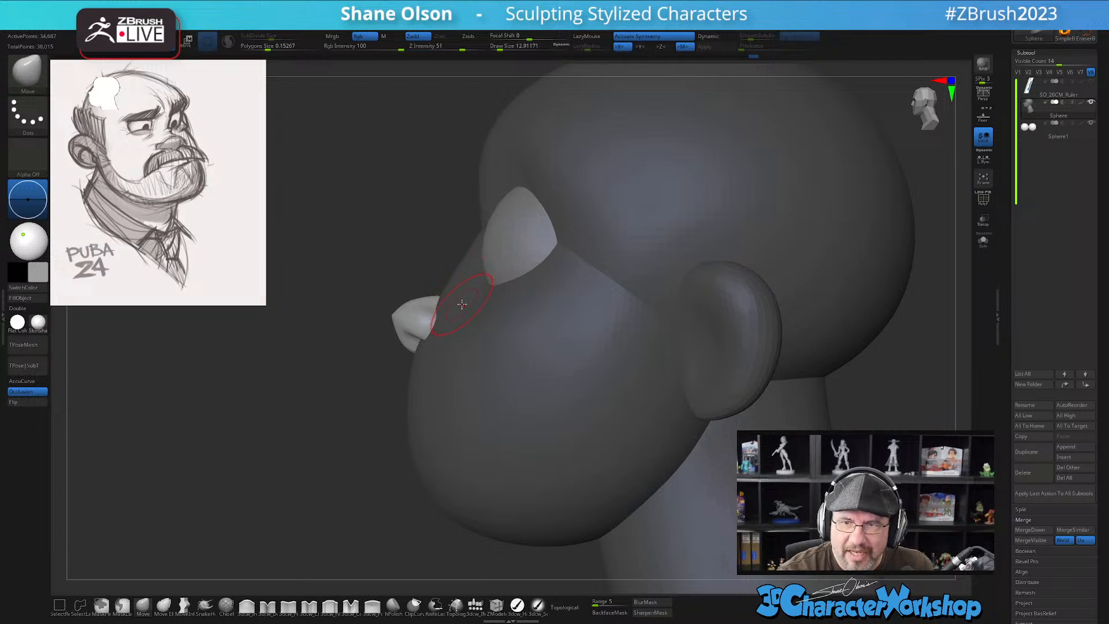
{"action": "right_click_drag", "start_coordinate": [462, 294], "coordinate": [460, 304]}
Adjust the nose's tip and underside in profile with the Move brush at a draw size of about 12
{"action": "key", "text": "s"}
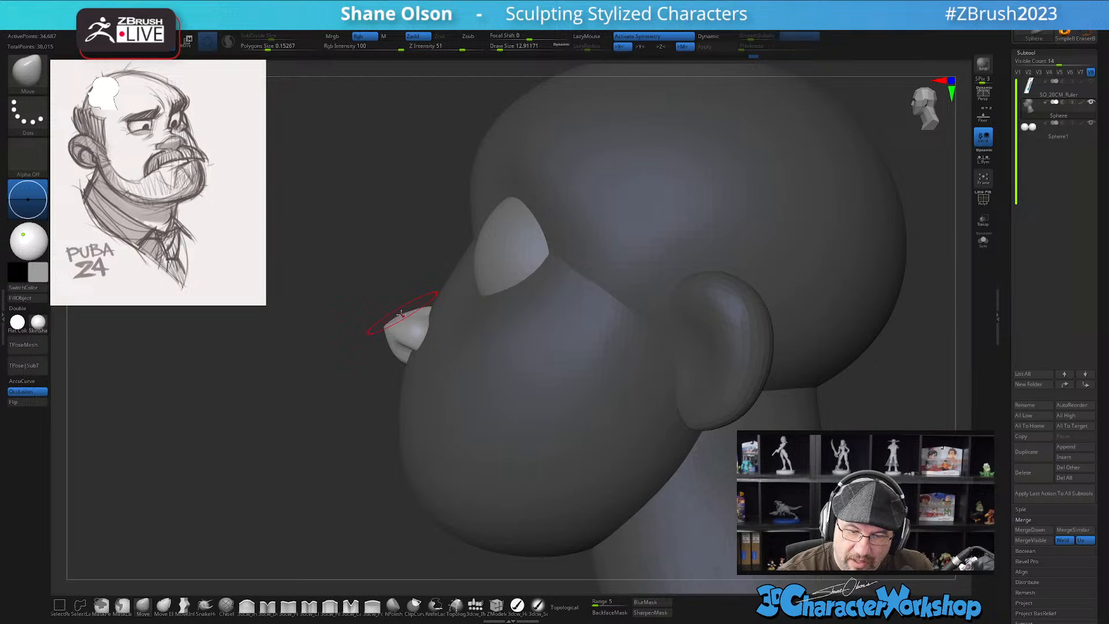
{"action": "left_click_drag", "start_coordinate": [394, 322], "coordinate": [392, 326]}
{"action": "key", "text": "s"}
{"action": "left_click", "coordinate": [396, 353]}
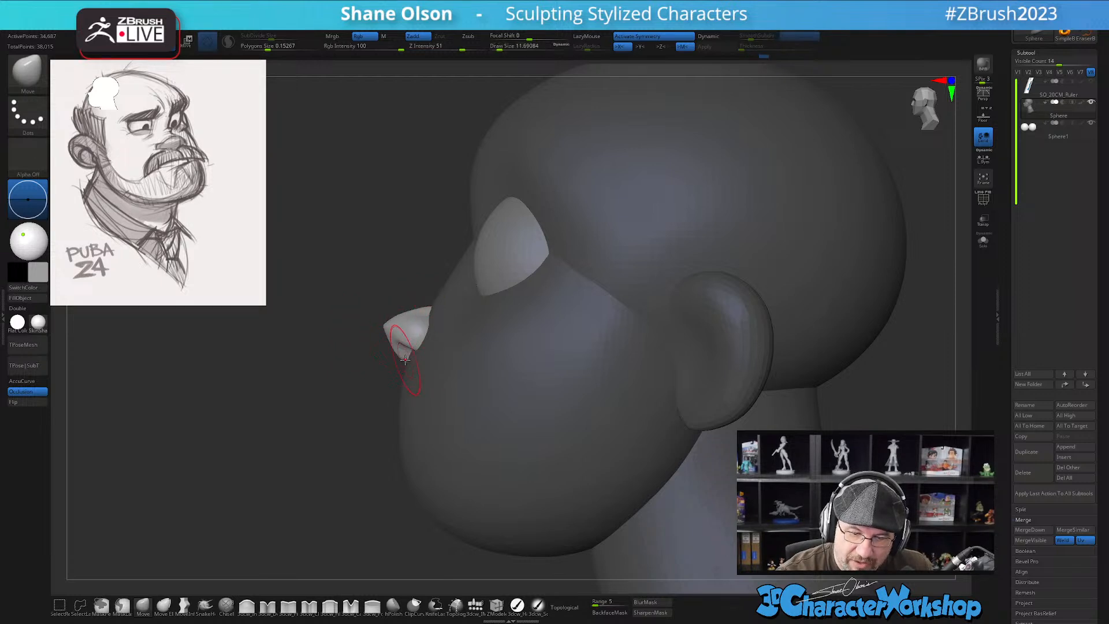
{"action": "left_click_drag", "start_coordinate": [403, 358], "coordinate": [406, 349]}
{"action": "right_click_drag", "start_coordinate": [425, 324], "coordinate": [465, 312], "text": "shift"}
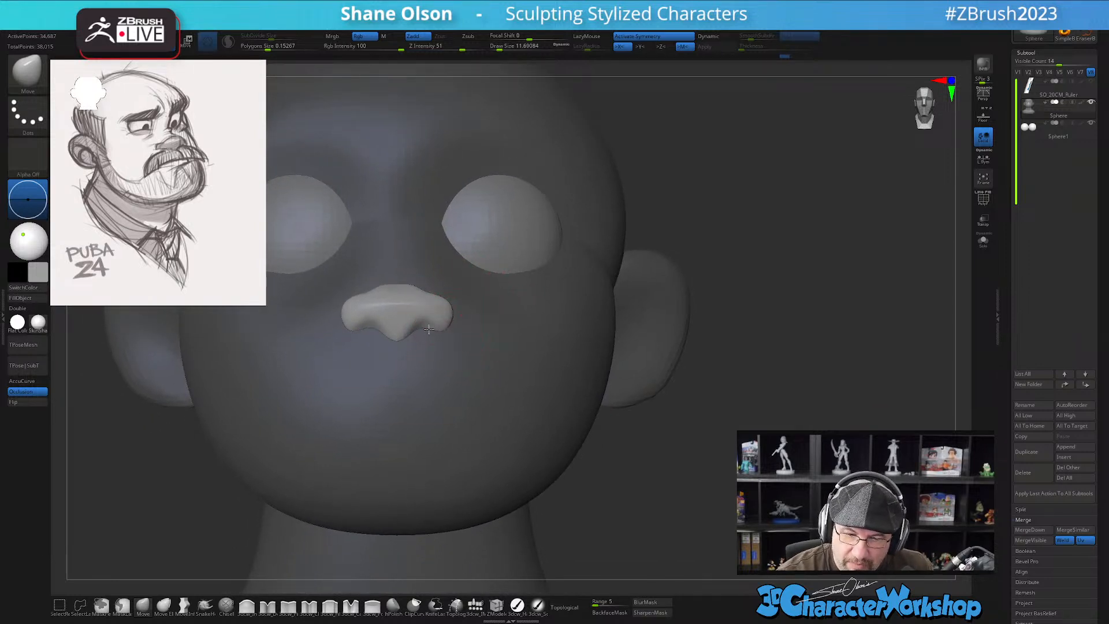
Pull up the top of the nose toward the bridge from the front with the Move brush at a draw size of about 14
{"action": "right_click_drag", "start_coordinate": [484, 341], "coordinate": [509, 332], "text": "shift"}
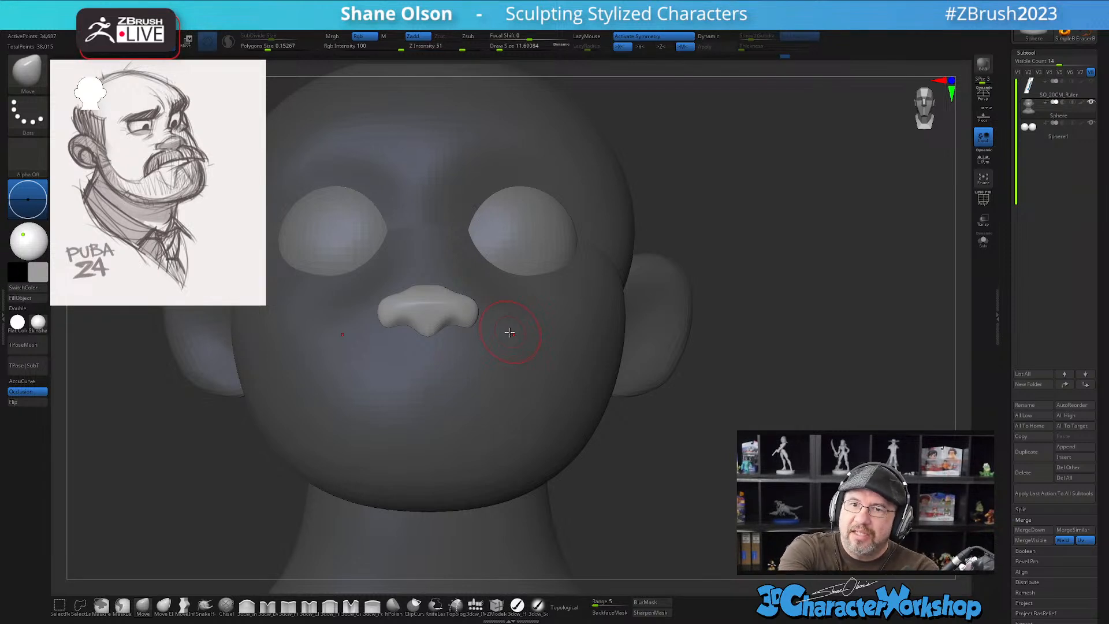
{"action": "left_click_drag", "start_coordinate": [711, 420], "coordinate": [692, 454]}
{"action": "left_click_drag", "start_coordinate": [434, 293], "coordinate": [430, 278]}
{"action": "left_click_drag", "start_coordinate": [713, 414], "coordinate": [695, 426]}
{"action": "key", "text": "s"}
{"action": "left_click_drag", "start_coordinate": [440, 290], "coordinate": [429, 279]}
{"action": "mouse_move", "coordinate": [445, 280]}
{"action": "right_mouse_down"}
{"action": "mouse_move", "coordinate": [435, 298]}
{"action": "mouse_move", "coordinate": [472, 281]}
{"action": "right_mouse_up"}
{"action": "left_click_drag", "start_coordinate": [483, 310], "coordinate": [485, 315]}
{"action": "mouse_move", "coordinate": [485, 315]}
{"action": "right_mouse_down"}
{"action": "mouse_move", "coordinate": [475, 340]}
{"action": "mouse_move", "coordinate": [436, 283]}
{"action": "mouse_move", "coordinate": [483, 269]}
{"action": "mouse_move", "coordinate": [523, 339]}
{"action": "mouse_move", "coordinate": [528, 330]}
{"action": "mouse_move", "coordinate": [693, 404]}
{"action": "right_mouse_up"}
Clear the mask from the rest of the bust
{"action": "key", "text": "ctrl"}
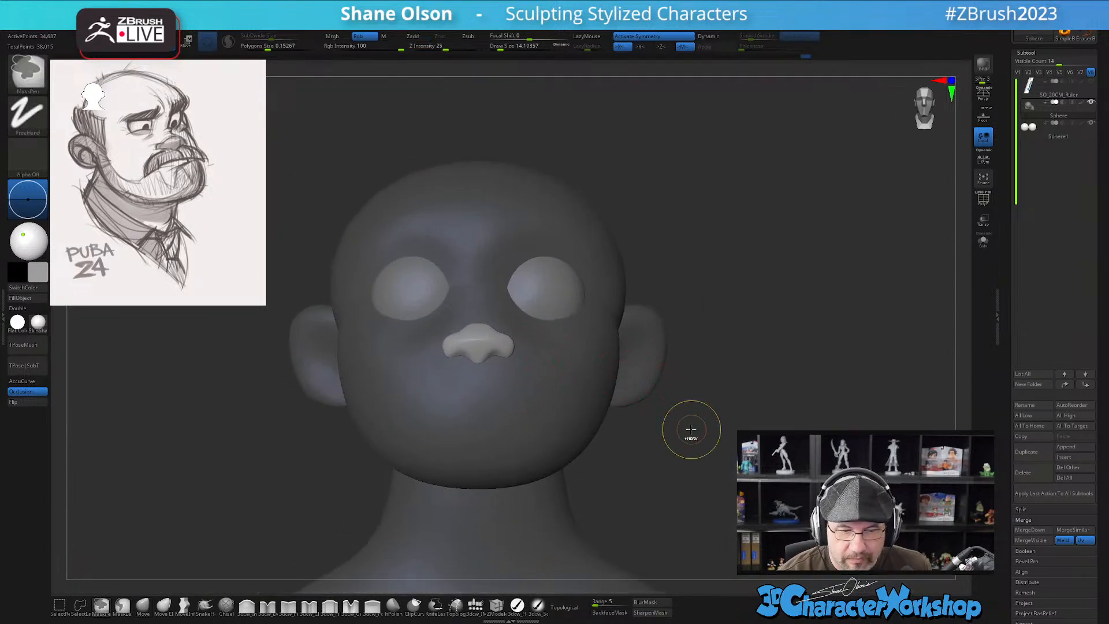
{"action": "left_click", "coordinate": [697, 441], "text": "ctrl"}
{"action": "left_click_drag", "start_coordinate": [690, 427], "coordinate": [696, 428], "text": "ctrl"}
{"action": "mouse_move", "coordinate": [695, 428]}
{"action": "right_mouse_down"}
{"action": "mouse_move", "coordinate": [664, 443]}
{"action": "mouse_move", "coordinate": [654, 406]}
{"action": "mouse_move", "coordinate": [647, 452]}
{"action": "right_mouse_up"}
Adjust the face around the nose using the Move brush at a draw size of about 22
{"action": "key", "text": "s"}
{"action": "left_click_drag", "start_coordinate": [524, 334], "coordinate": [527, 334]}
{"action": "mouse_move", "coordinate": [523, 326]}
{"action": "right_mouse_down"}
{"action": "mouse_move", "coordinate": [479, 321]}
{"action": "mouse_move", "coordinate": [531, 320]}
{"action": "right_mouse_up"}
{"action": "right_click_drag", "start_coordinate": [612, 387], "coordinate": [598, 383], "text": "ctrl"}
{"action": "right_click_drag", "start_coordinate": [598, 383], "coordinate": [596, 357], "text": "alt"}
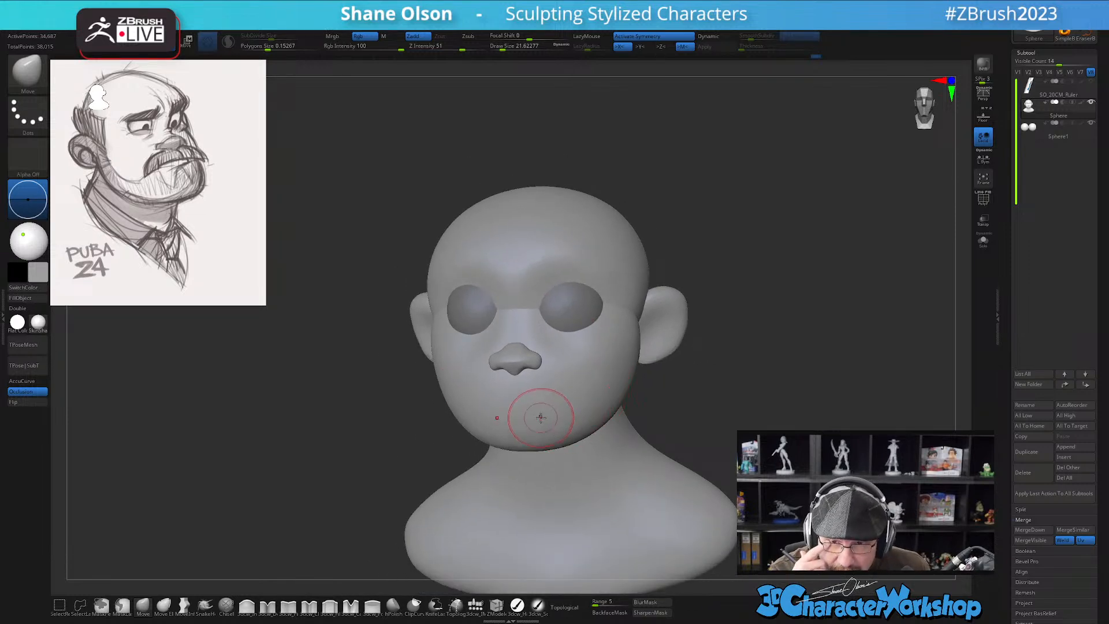
{"action": "right_click_drag", "start_coordinate": [709, 393], "coordinate": [697, 372], "text": "alt"}
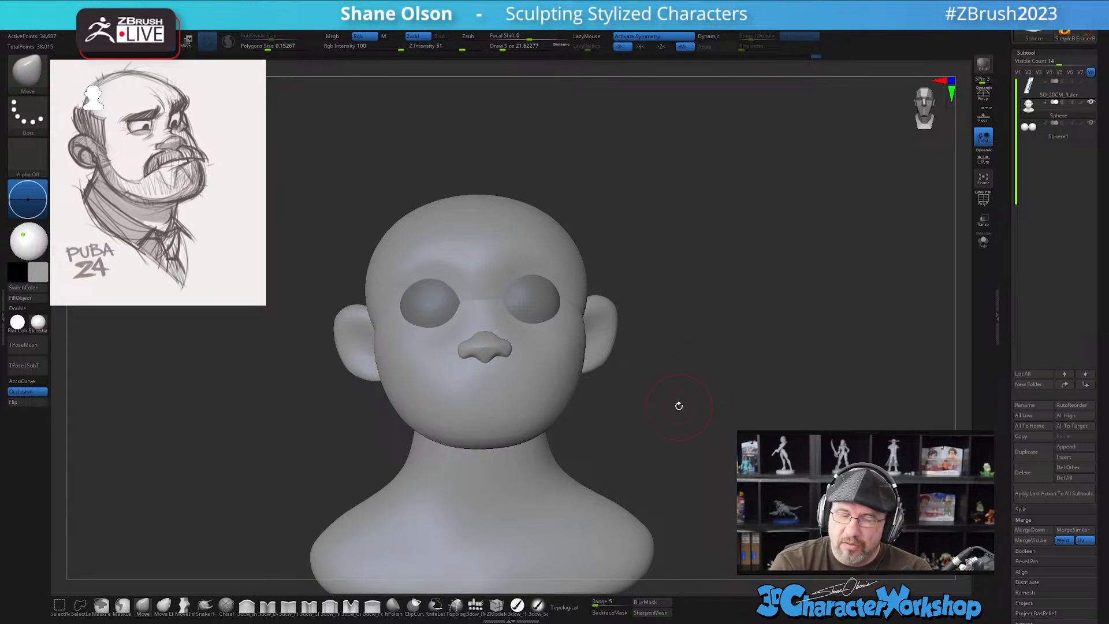
Check the bust's proportions from the front and three-quarter view and touch up the jaw with a Move brush of about 22
{"action": "mouse_move", "coordinate": [664, 416]}
{"action": "left_mouse_down", "text": "shift"}
{"action": "mouse_move", "coordinate": [644, 447]}
{"action": "mouse_move", "coordinate": [643, 424]}
{"action": "left_mouse_up", "text": "shift"}
{"action": "key", "text": "bracketleft"}
{"action": "key", "text": "s"}
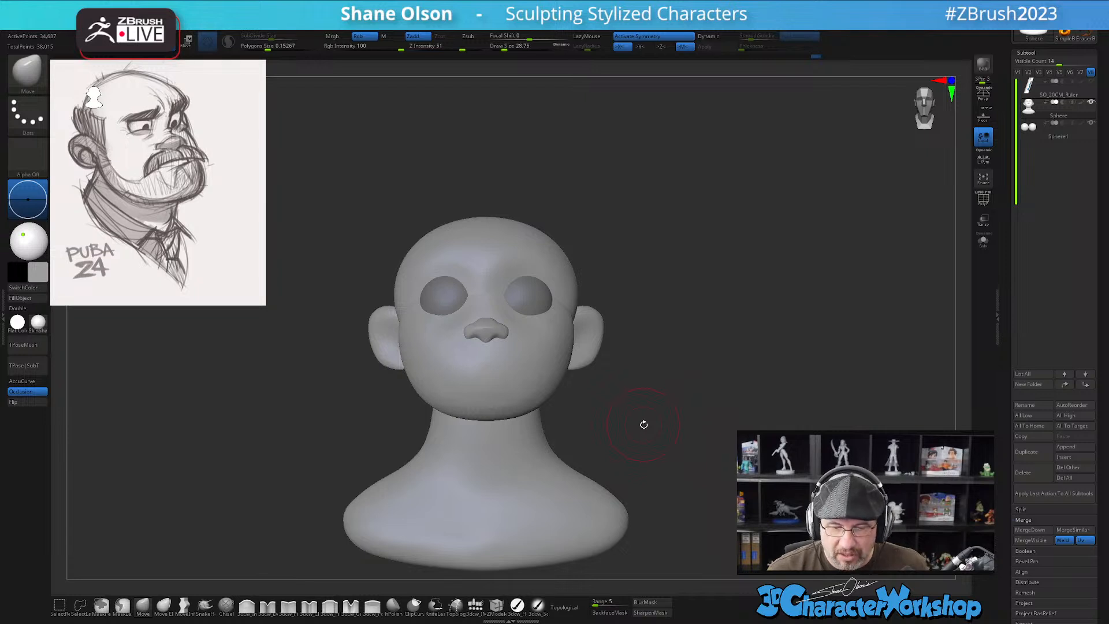
{"action": "left_click_drag", "start_coordinate": [597, 406], "coordinate": [491, 433]}
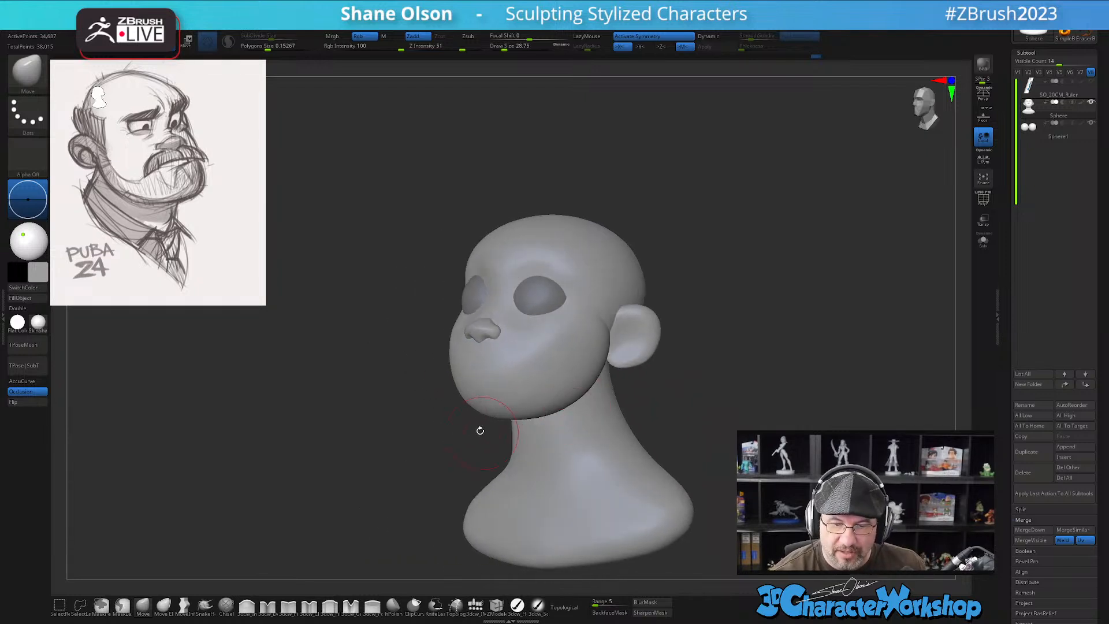
{"action": "left_click_drag", "start_coordinate": [459, 399], "coordinate": [470, 404], "text": "alt"}
{"action": "left_click_drag", "start_coordinate": [488, 450], "coordinate": [464, 454], "text": "alt"}
{"action": "key", "text": "s"}
{"action": "left_click_drag", "start_coordinate": [477, 382], "coordinate": [473, 383]}
{"action": "right_click_drag", "start_coordinate": [481, 372], "coordinate": [514, 360]}
{"action": "right_click_drag", "start_coordinate": [650, 388], "coordinate": [722, 326], "text": "shift"}
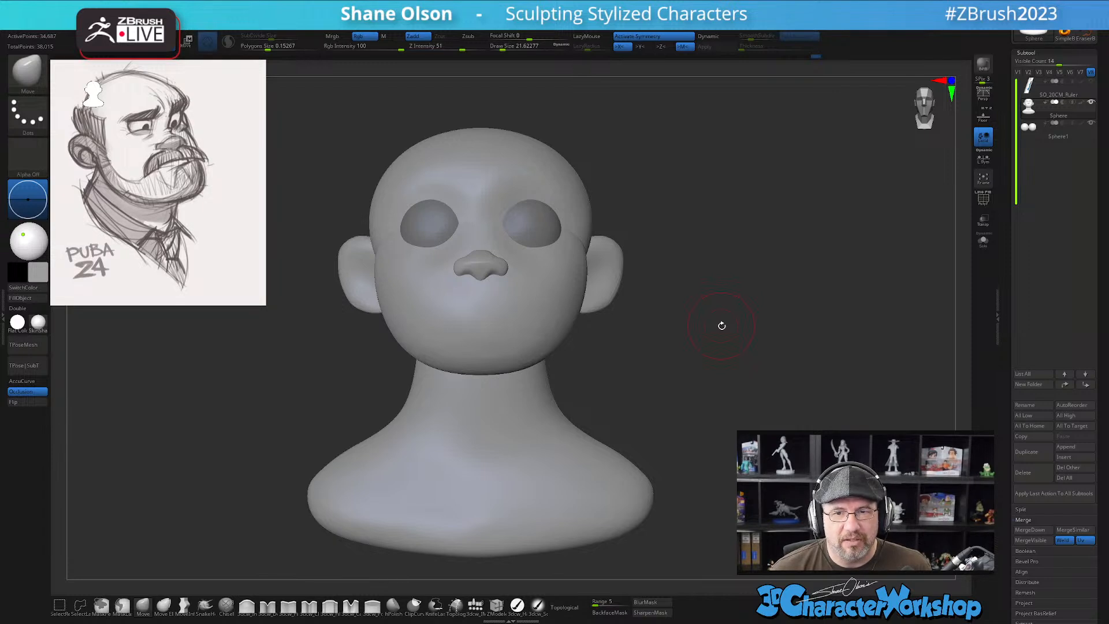
Check the brow, ear and neck from a three-quarter view and enlarge the Move brush's draw size to about 35
{"action": "mouse_move", "coordinate": [638, 382]}
{"action": "left_mouse_down"}
{"action": "mouse_move", "coordinate": [721, 314]}
{"action": "mouse_move", "coordinate": [614, 392]}
{"action": "mouse_move", "coordinate": [639, 386]}
{"action": "left_mouse_up"}
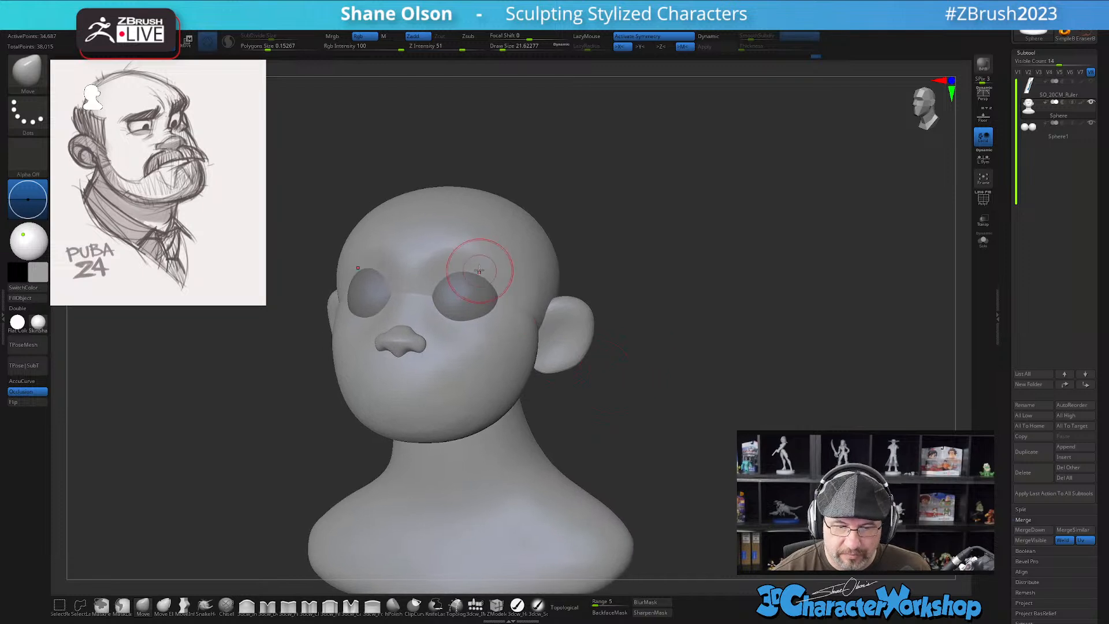
{"action": "right_click_drag", "start_coordinate": [482, 273], "coordinate": [475, 268]}
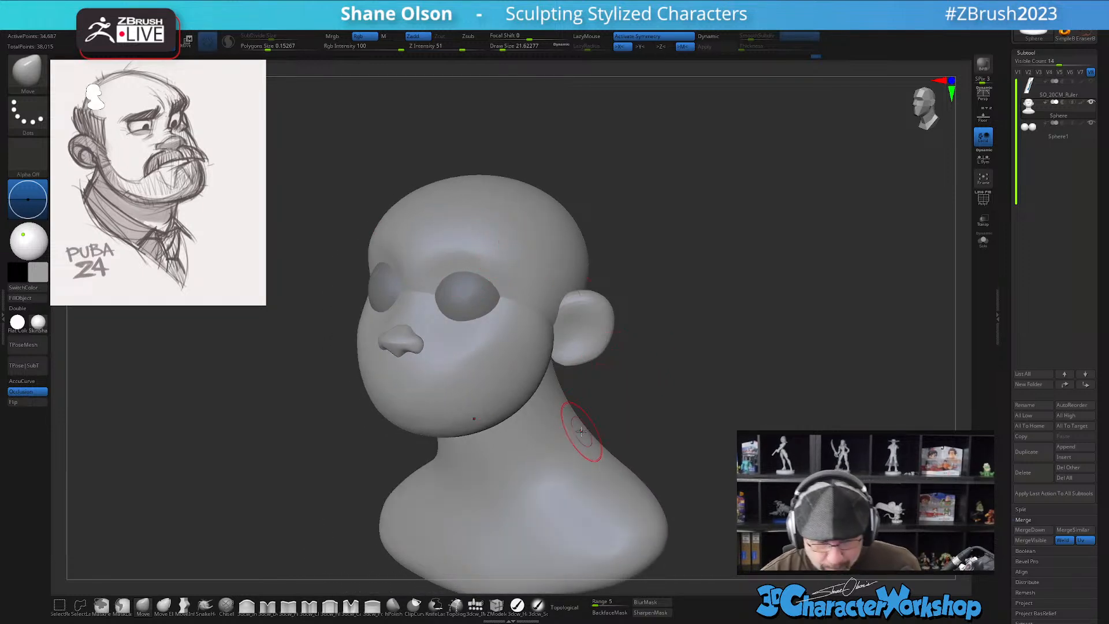
{"action": "key", "text": "s"}
{"action": "left_click_drag", "start_coordinate": [251, 501], "coordinate": [256, 501]}
{"action": "right_click_drag", "start_coordinate": [581, 358], "coordinate": [574, 387], "text": "alt"}
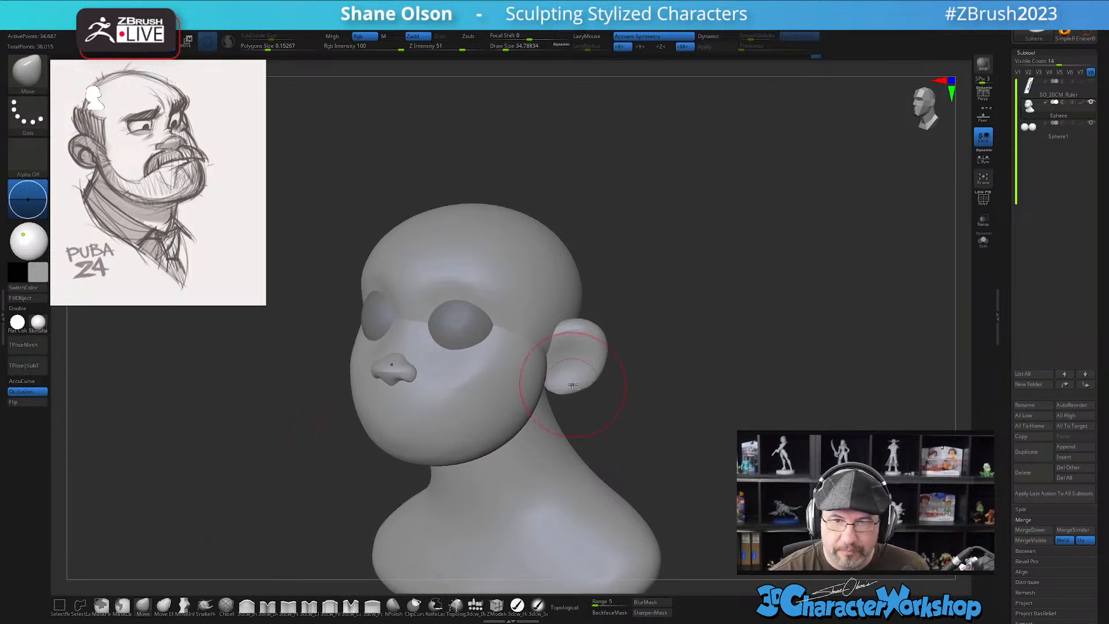
{"action": "right_click_drag", "start_coordinate": [508, 346], "coordinate": [471, 240], "text": "alt"}
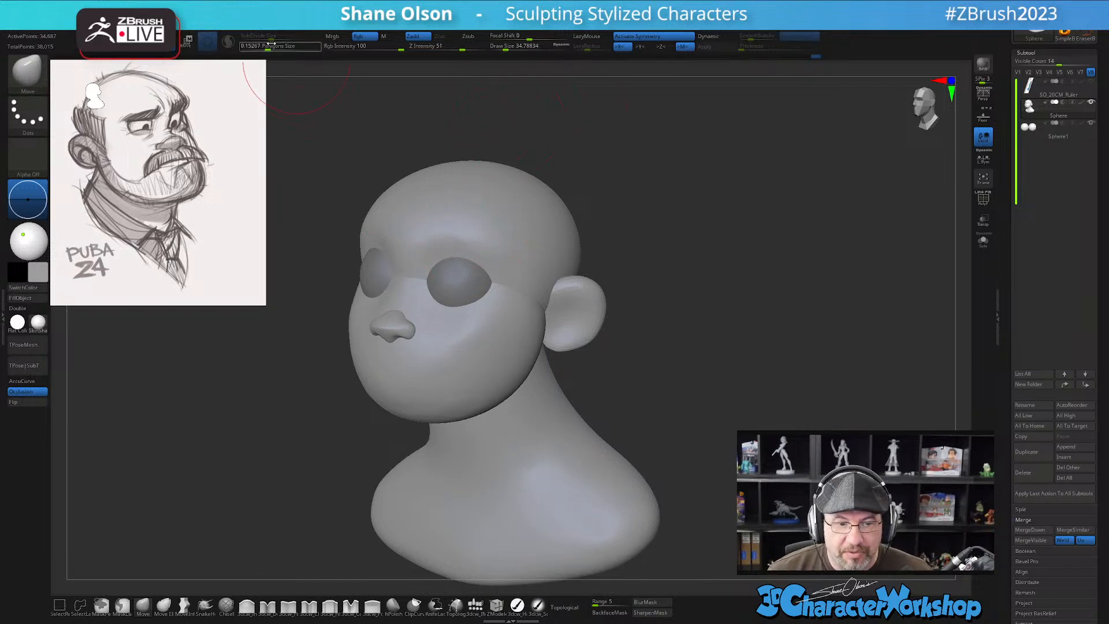
Open the Tessimate settings in the head's geometry options and examine its polygon size control
{"action": "key", "text": "ctrl"}
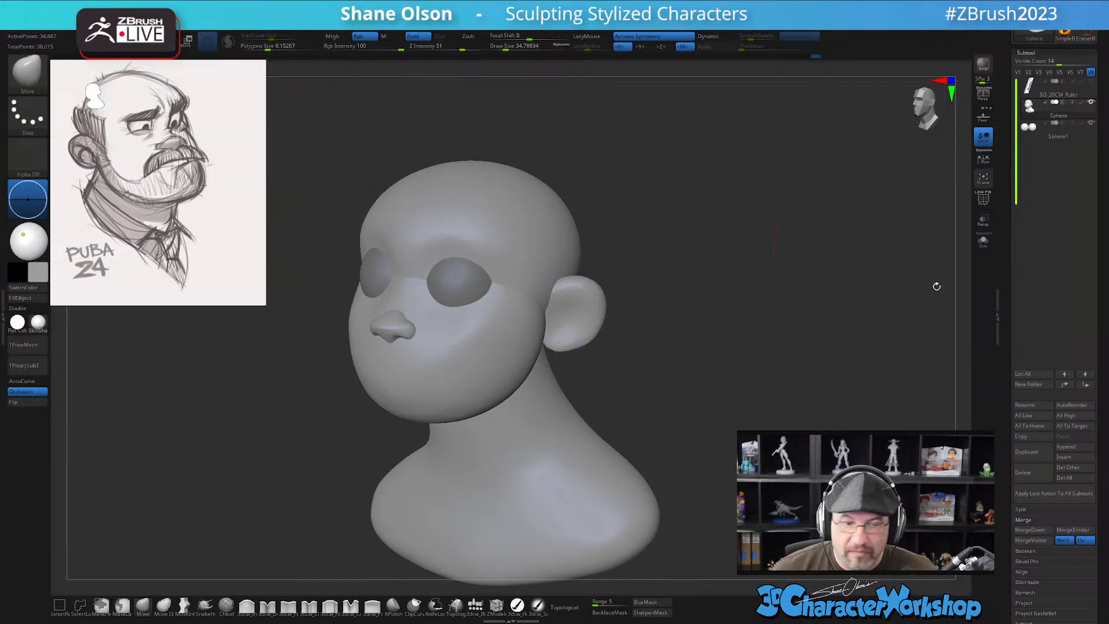
{"action": "left_click_drag", "start_coordinate": [1010, 460], "coordinate": [1008, 363]}
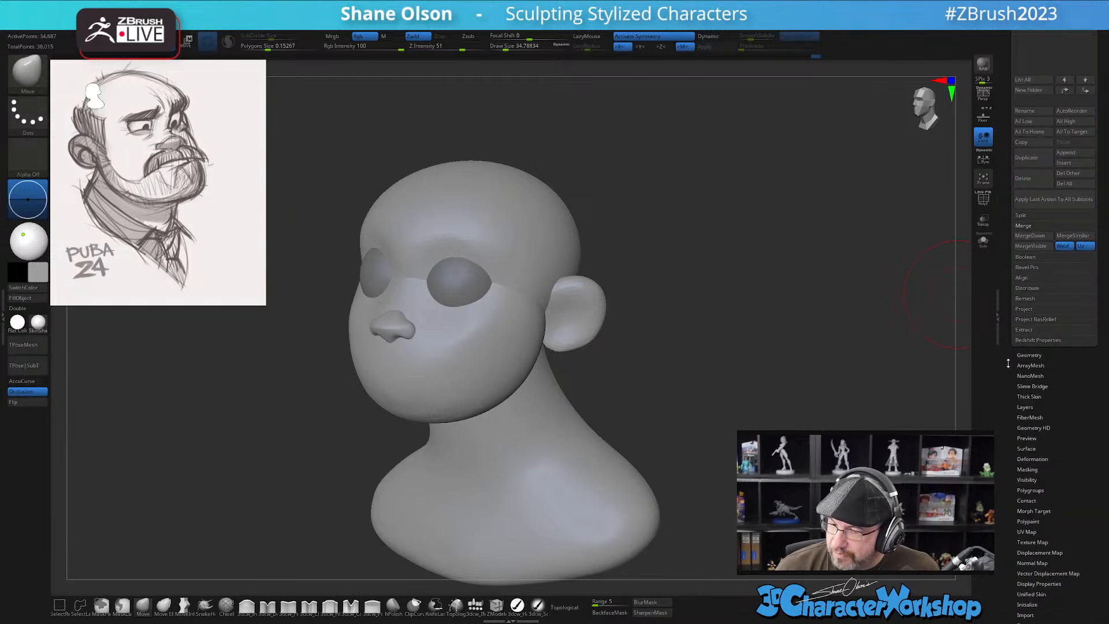
{"action": "left_click", "coordinate": [1029, 355]}
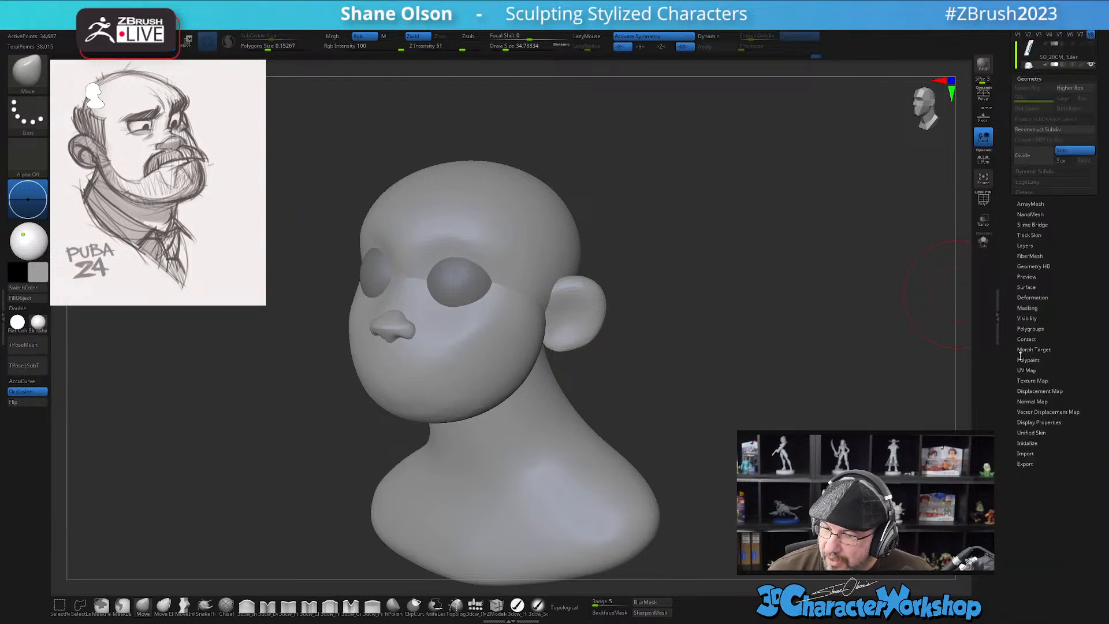
{"action": "left_click_drag", "start_coordinate": [1060, 334], "coordinate": [1085, 371]}
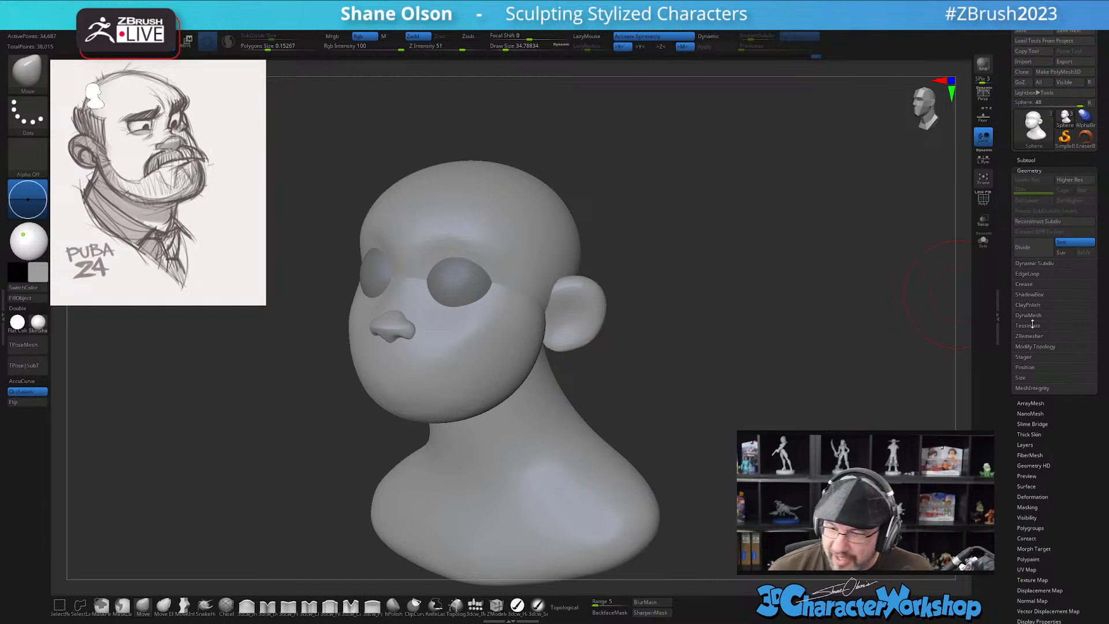
{"action": "left_click", "coordinate": [1034, 325]}
{"action": "left_click", "coordinate": [1033, 354]}
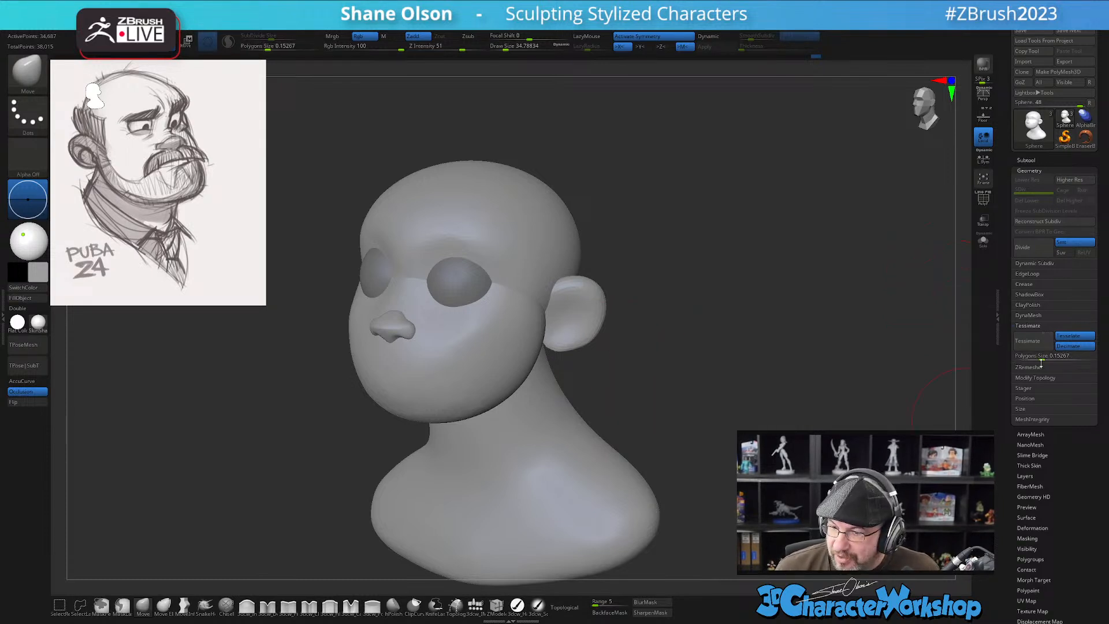
Shape the forehead and brow ridge above the eyes using the Move brush, enlarging its draw size to about 37
{"action": "left_click_drag", "start_coordinate": [744, 349], "coordinate": [671, 342]}
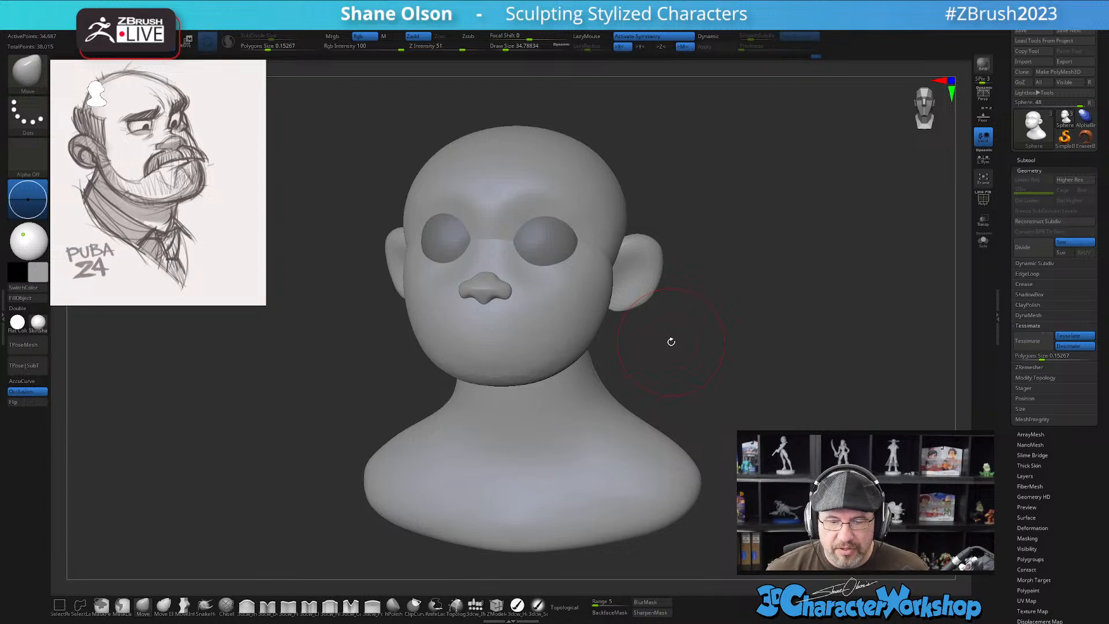
{"action": "left_click_drag", "start_coordinate": [690, 337], "coordinate": [641, 340]}
{"action": "left_click_drag", "start_coordinate": [529, 203], "coordinate": [528, 248], "text": "alt"}
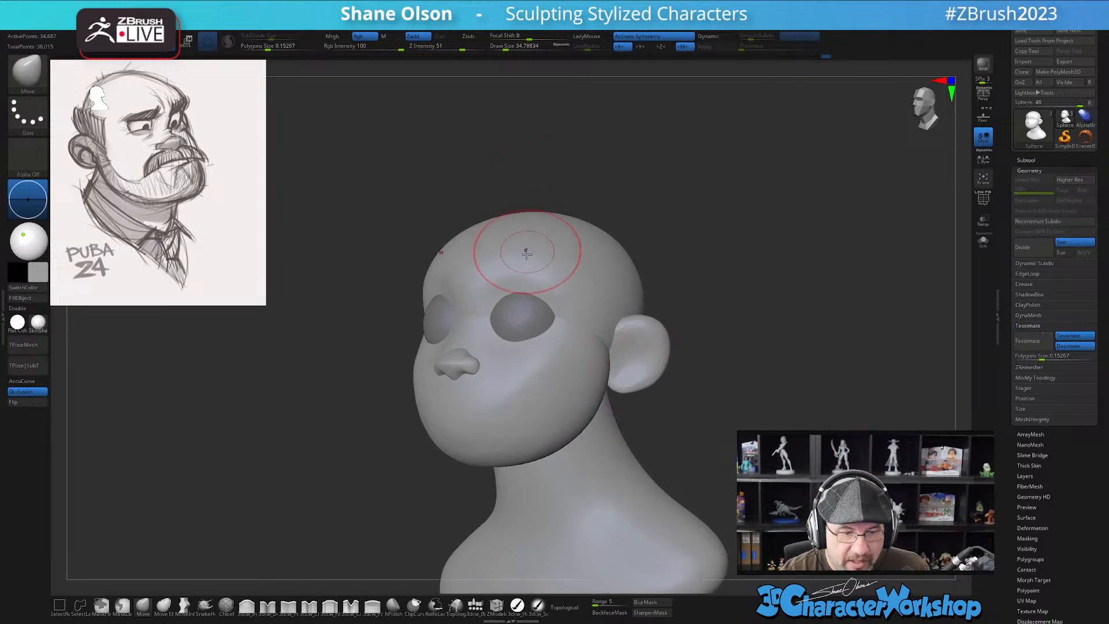
{"action": "mouse_move", "coordinate": [521, 264]}
{"action": "right_mouse_down"}
{"action": "mouse_move", "coordinate": [528, 289]}
{"action": "mouse_move", "coordinate": [504, 276]}
{"action": "mouse_move", "coordinate": [497, 254]}
{"action": "mouse_move", "coordinate": [515, 248]}
{"action": "mouse_move", "coordinate": [529, 260]}
{"action": "mouse_move", "coordinate": [530, 282]}
{"action": "mouse_move", "coordinate": [505, 254]}
{"action": "mouse_move", "coordinate": [488, 289]}
{"action": "mouse_move", "coordinate": [478, 271]}
{"action": "mouse_move", "coordinate": [494, 289]}
{"action": "mouse_move", "coordinate": [487, 268]}
{"action": "right_mouse_up"}
{"action": "key", "text": "s"}
{"action": "left_click", "coordinate": [509, 258]}
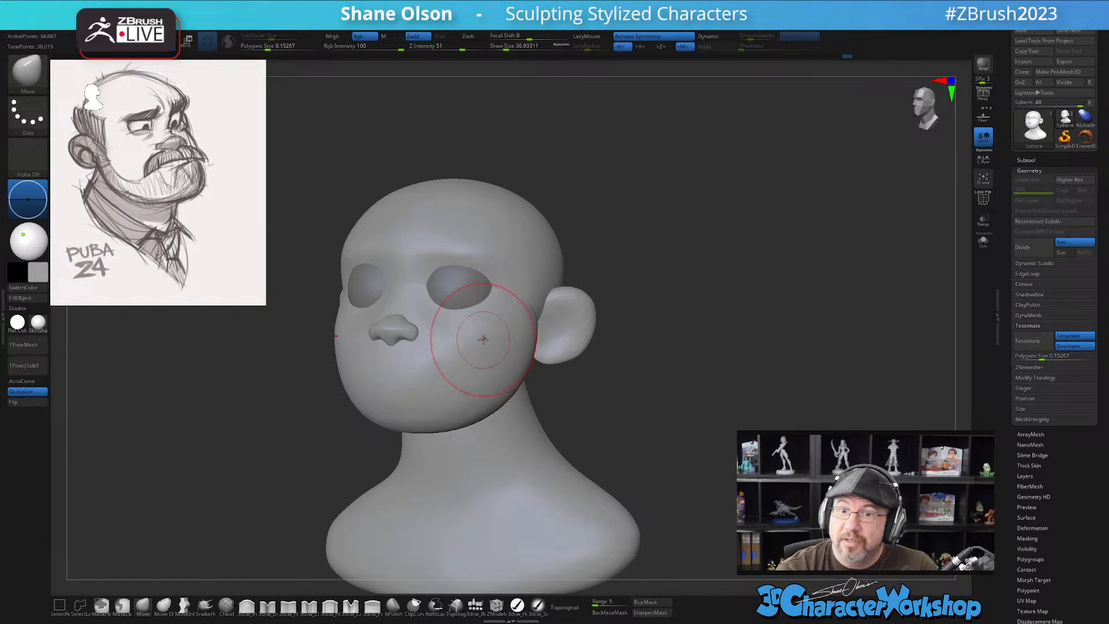
Enlarge the draw size to about 46 and refine the brow and the sides of the skull from above with Move and Smooth
{"action": "right_click_drag", "start_coordinate": [483, 354], "coordinate": [442, 349]}
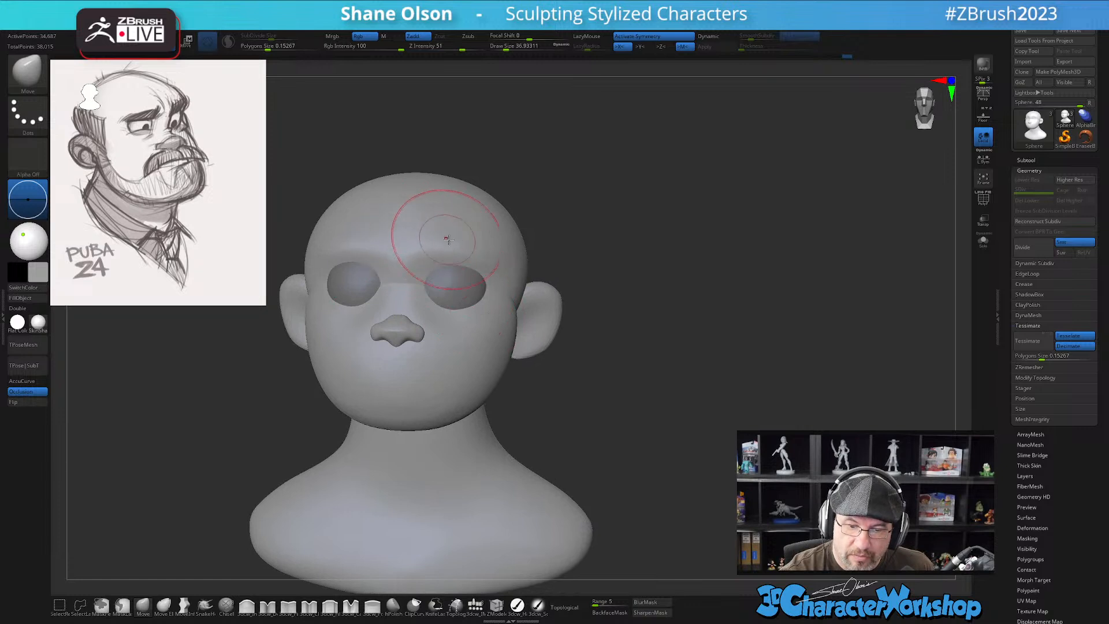
{"action": "mouse_move", "coordinate": [425, 214]}
{"action": "right_mouse_down"}
{"action": "mouse_move", "coordinate": [446, 223]}
{"action": "mouse_move", "coordinate": [458, 265]}
{"action": "right_mouse_up"}
{"action": "mouse_move", "coordinate": [453, 226]}
{"action": "right_mouse_down", "text": "alt"}
{"action": "mouse_move", "coordinate": [445, 250]}
{"action": "mouse_move", "coordinate": [471, 235]}
{"action": "right_mouse_up", "text": "alt"}
{"action": "key", "text": "bracketright"}
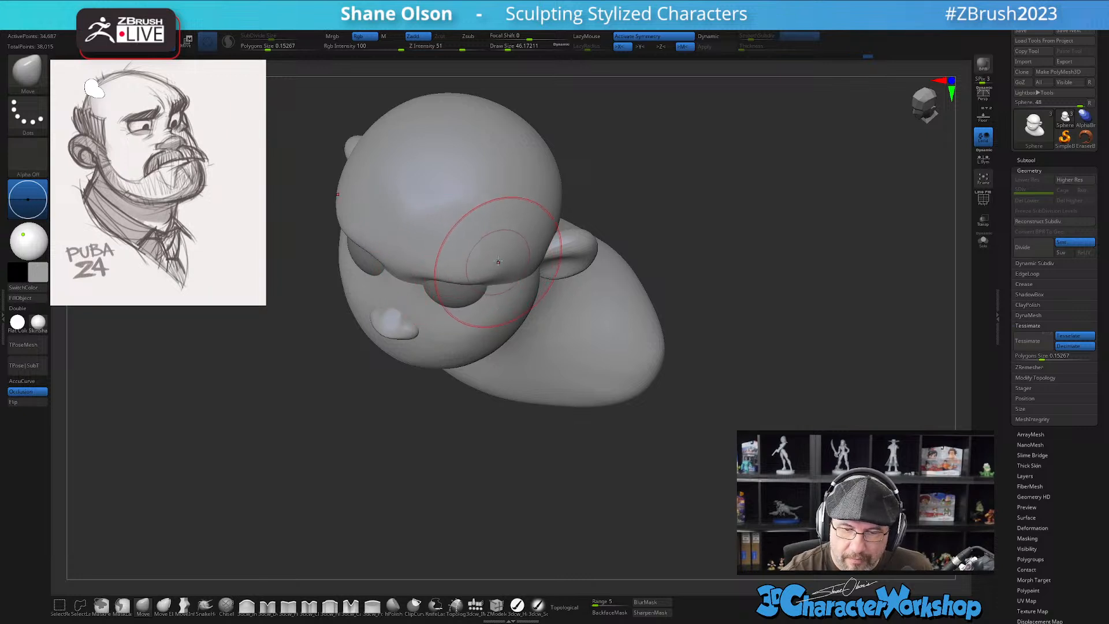
{"action": "mouse_move", "coordinate": [507, 242]}
{"action": "right_mouse_down"}
{"action": "mouse_move", "coordinate": [495, 248]}
{"action": "mouse_move", "coordinate": [506, 258]}
{"action": "mouse_move", "coordinate": [508, 248]}
{"action": "right_mouse_up"}
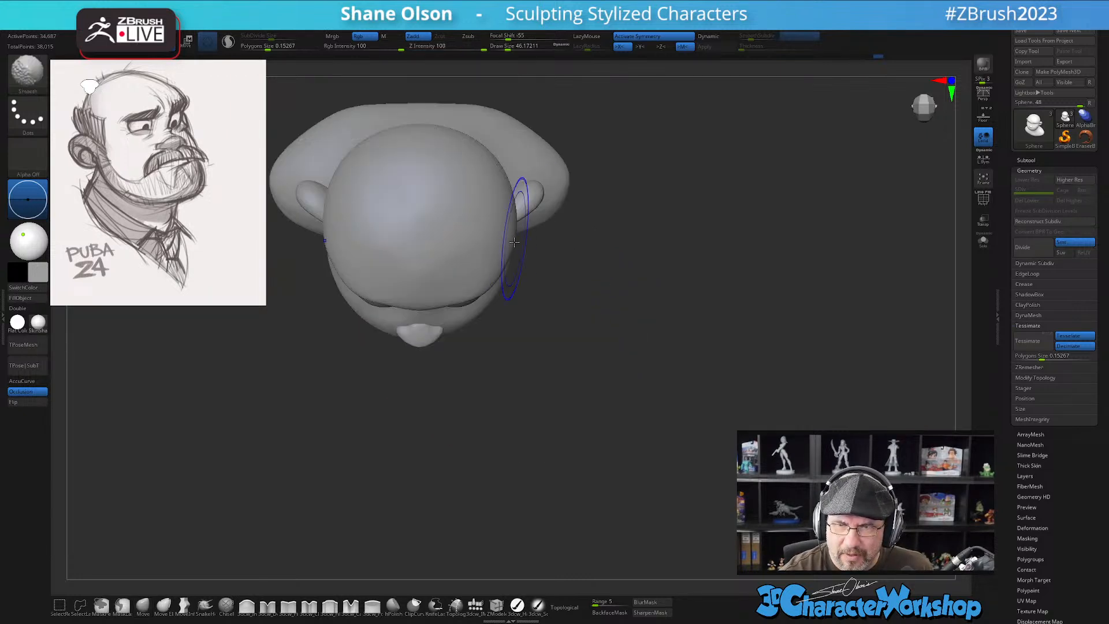
{"action": "right_click_drag", "start_coordinate": [507, 285], "coordinate": [612, 311]}
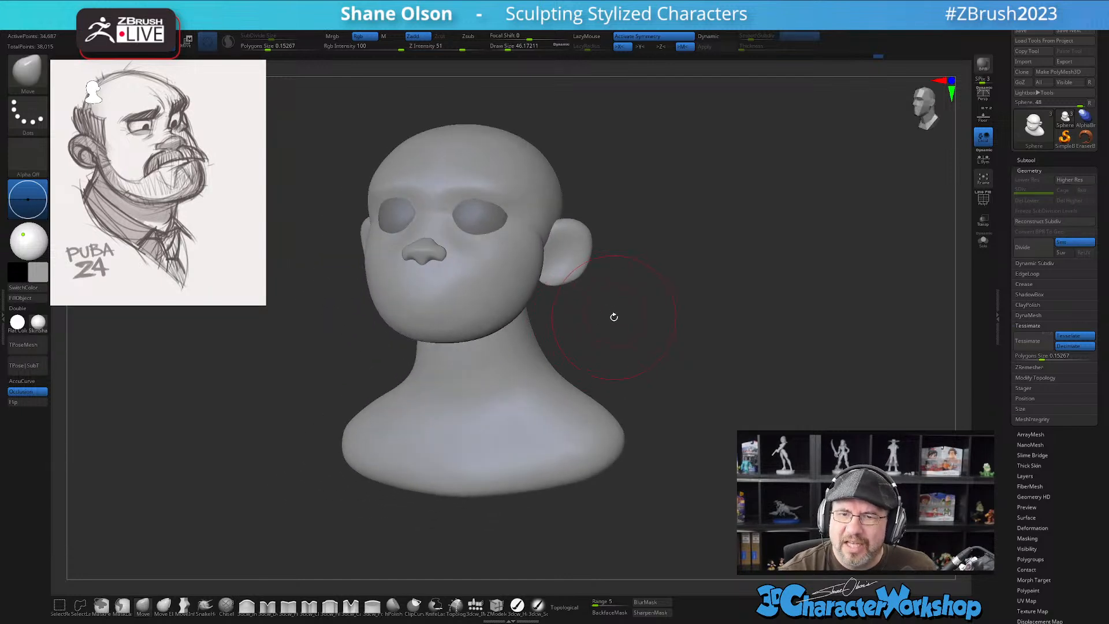
Refine the brow and the areas around the eyes from front and three-quarter views, reducing the Move brush's draw size to about 29
{"action": "right_click_drag", "start_coordinate": [616, 312], "coordinate": [554, 312]}
{"action": "mouse_move", "coordinate": [518, 226]}
{"action": "right_mouse_down"}
{"action": "mouse_move", "coordinate": [509, 211]}
{"action": "mouse_move", "coordinate": [497, 234]}
{"action": "mouse_move", "coordinate": [510, 294]}
{"action": "mouse_move", "coordinate": [463, 258]}
{"action": "right_mouse_up"}
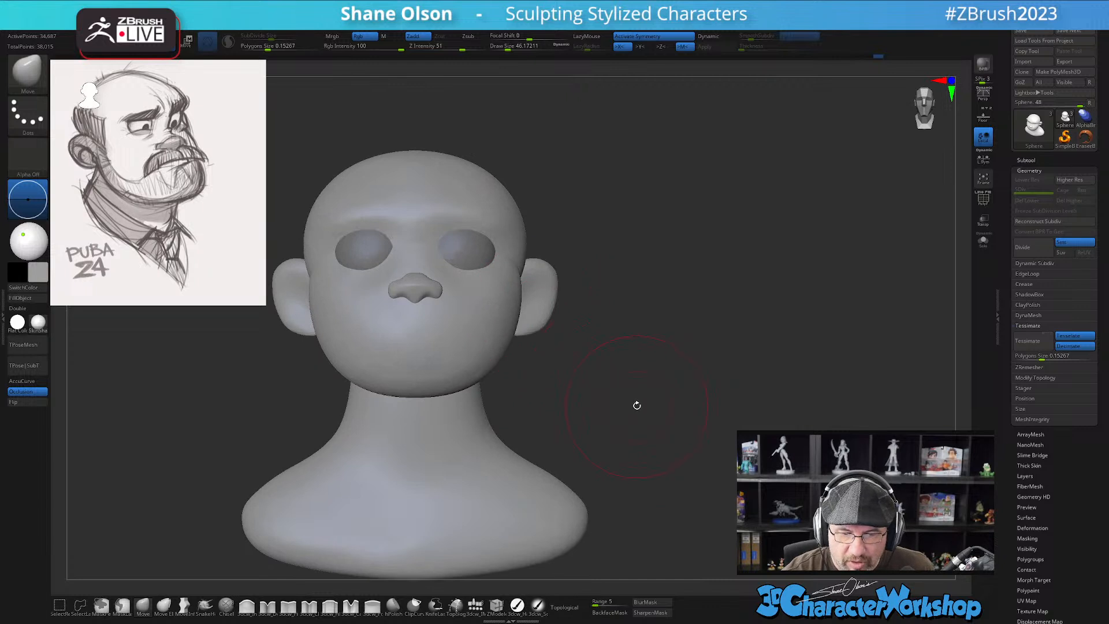
{"action": "right_click_drag", "start_coordinate": [639, 406], "coordinate": [652, 384], "text": "alt"}
{"action": "key", "text": "s"}
{"action": "left_click_drag", "start_coordinate": [628, 393], "coordinate": [623, 391]}
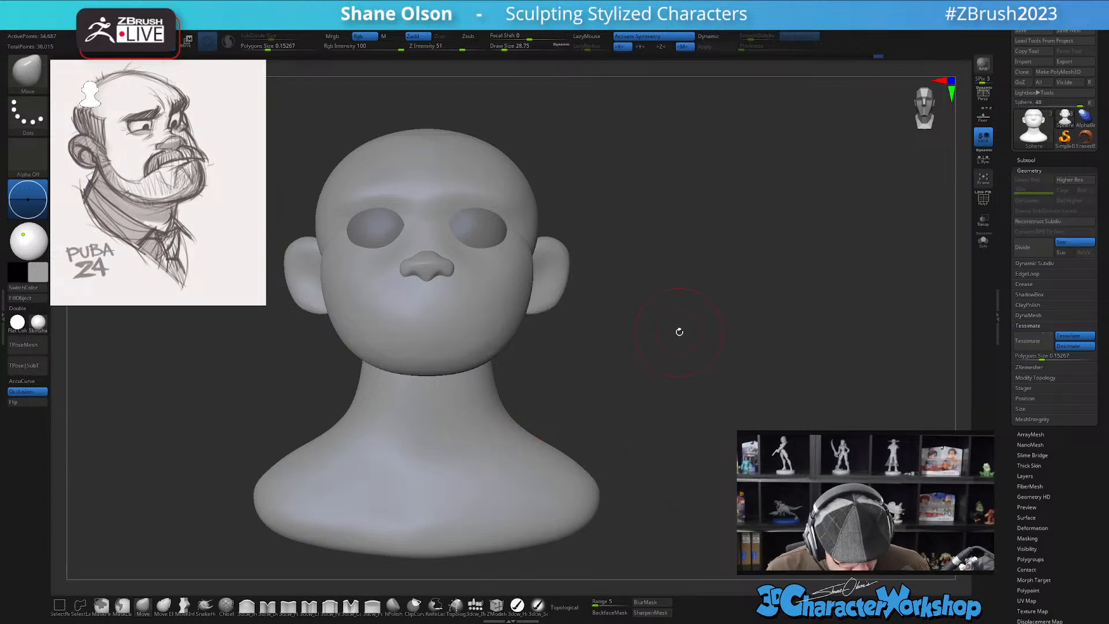
{"action": "left_click_drag", "start_coordinate": [678, 324], "coordinate": [696, 319]}
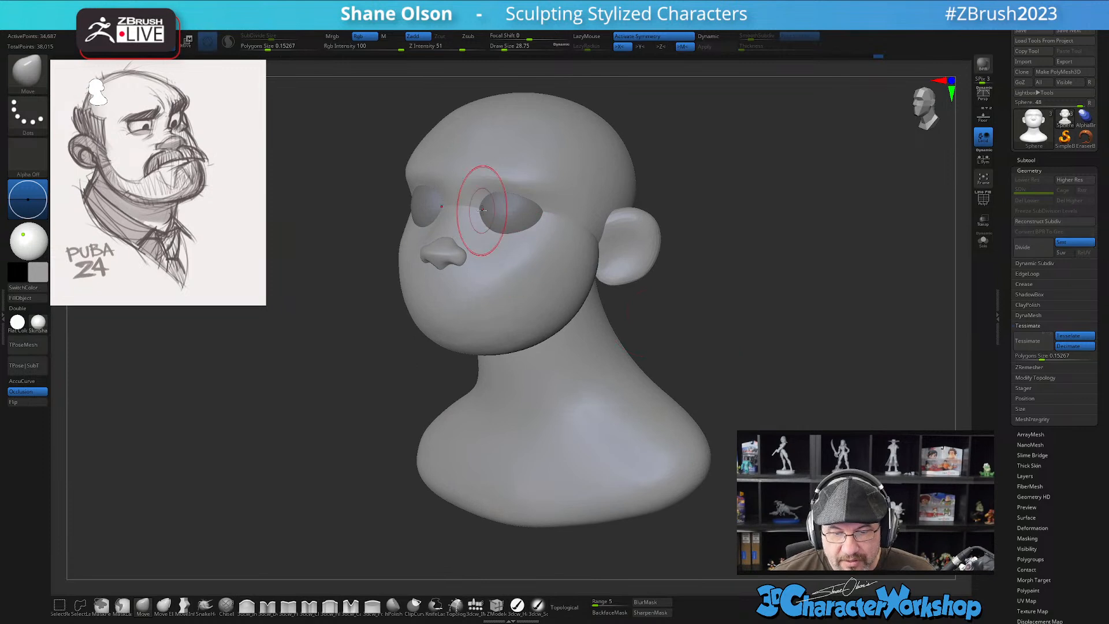
{"action": "left_click_drag", "start_coordinate": [335, 388], "coordinate": [329, 433], "text": "alt"}
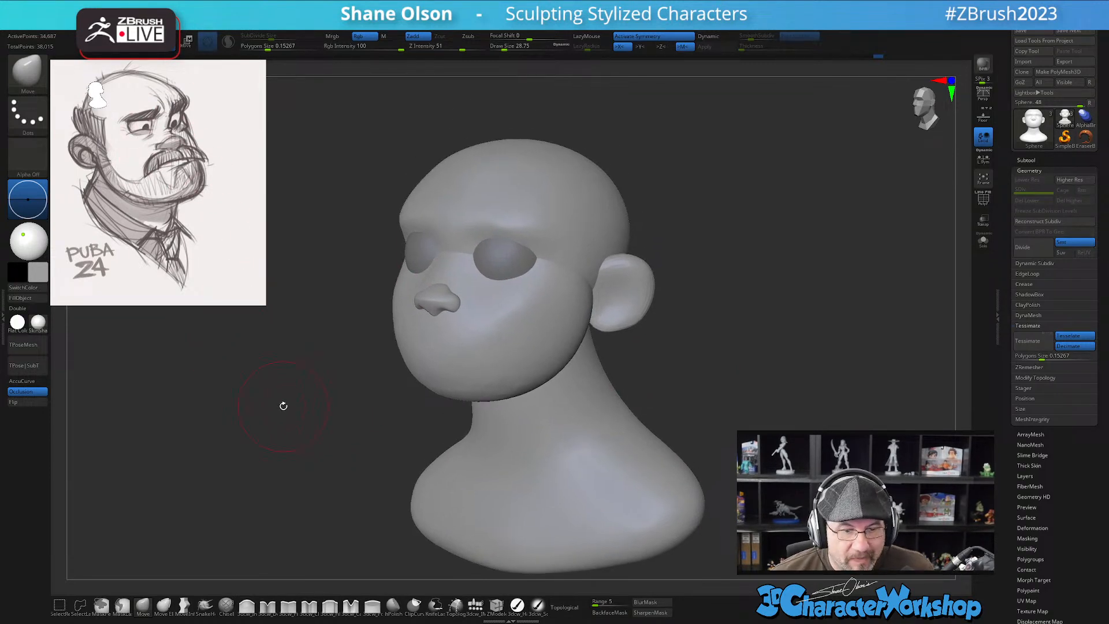
{"action": "left_click_drag", "start_coordinate": [723, 309], "coordinate": [733, 309], "text": "shift"}
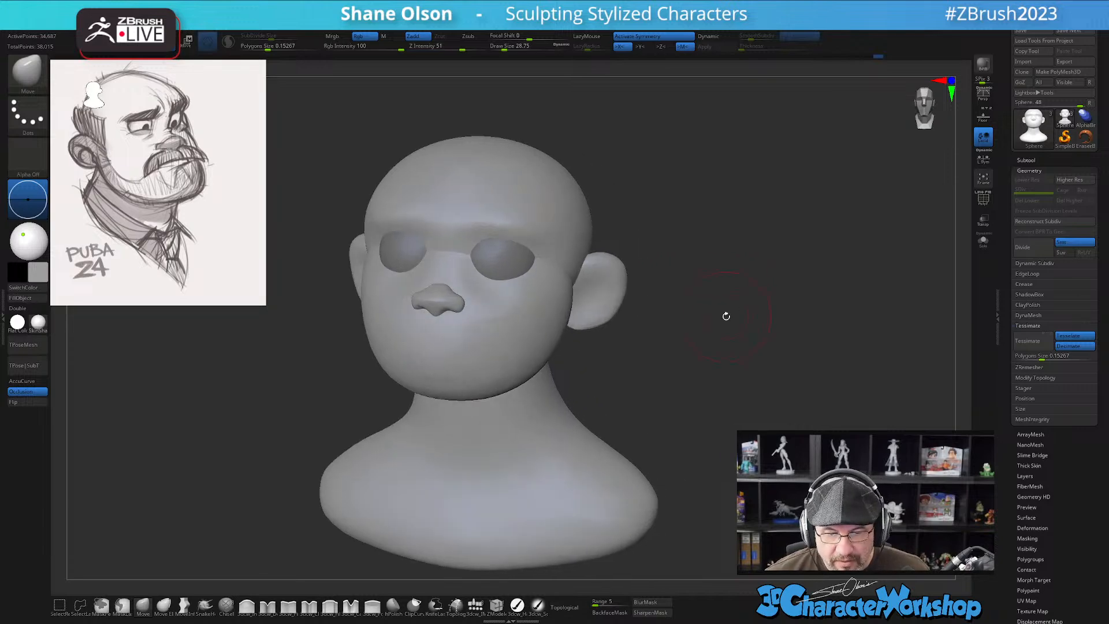
{"action": "mouse_move", "coordinate": [737, 379]}
{"action": "left_mouse_down"}
{"action": "mouse_move", "coordinate": [700, 357]}
{"action": "mouse_move", "coordinate": [723, 321]}
{"action": "mouse_move", "coordinate": [671, 346]}
{"action": "mouse_move", "coordinate": [760, 339]}
{"action": "mouse_move", "coordinate": [729, 295]}
{"action": "left_mouse_up"}
Display the bust's polyframe and centre the transform gizmo on the unmasked mesh, keeping X symmetry active
{"action": "key", "text": "shift+f"}
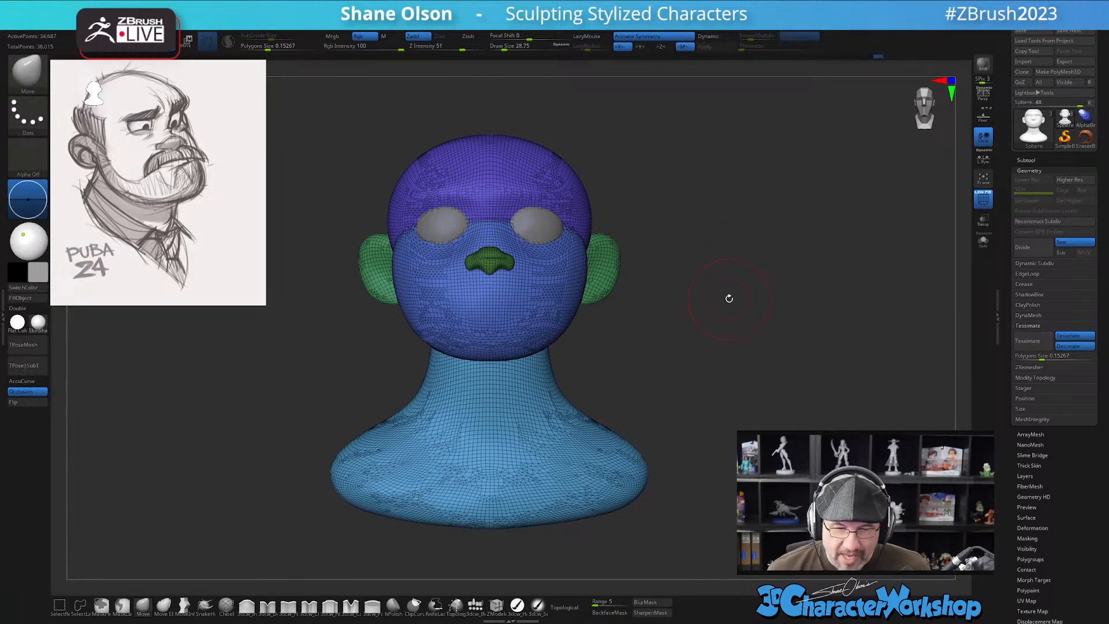
{"action": "key", "text": "w"}
{"action": "left_click_drag", "start_coordinate": [707, 228], "coordinate": [701, 252]}
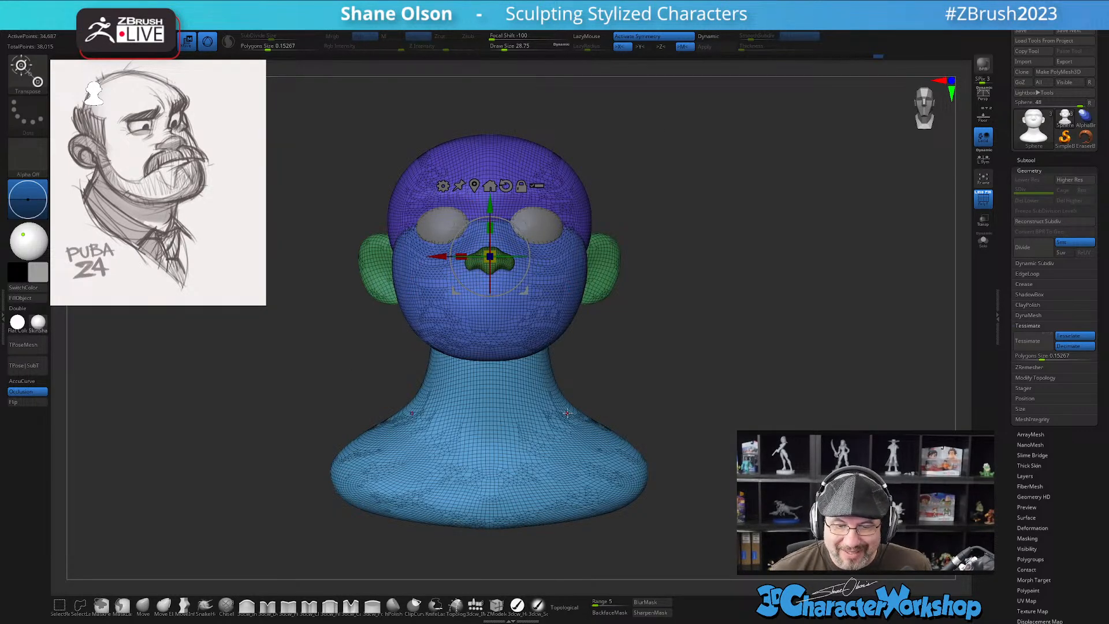
{"action": "left_click_drag", "start_coordinate": [720, 285], "coordinate": [649, 263], "text": "alt"}
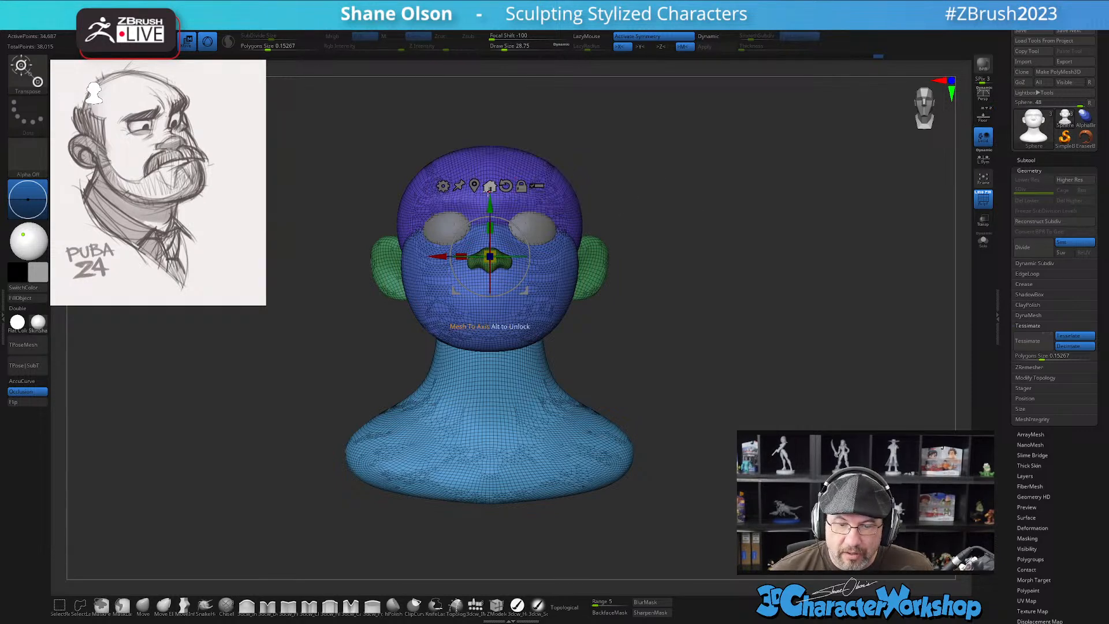
{"action": "key", "text": "x"}
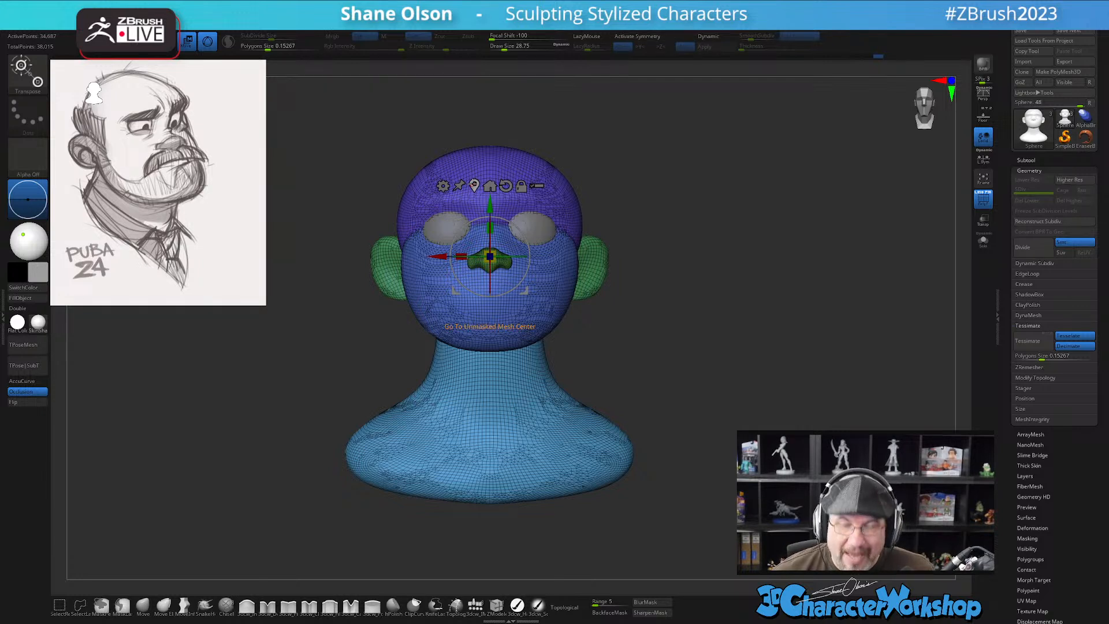
{"action": "left_click", "coordinate": [473, 184]}
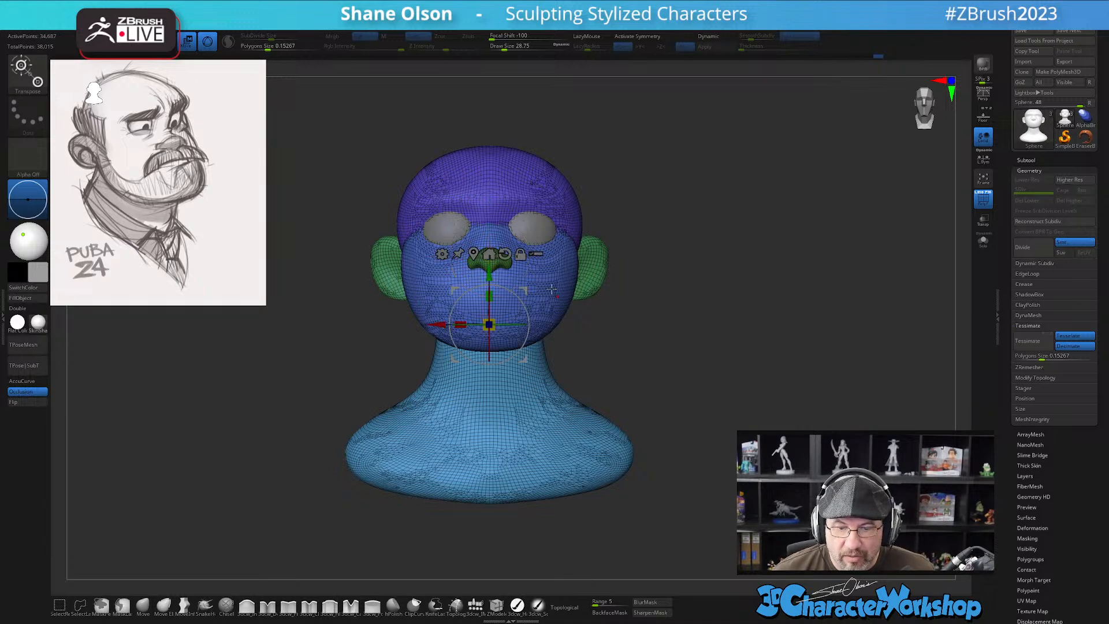
{"action": "key", "text": "x"}
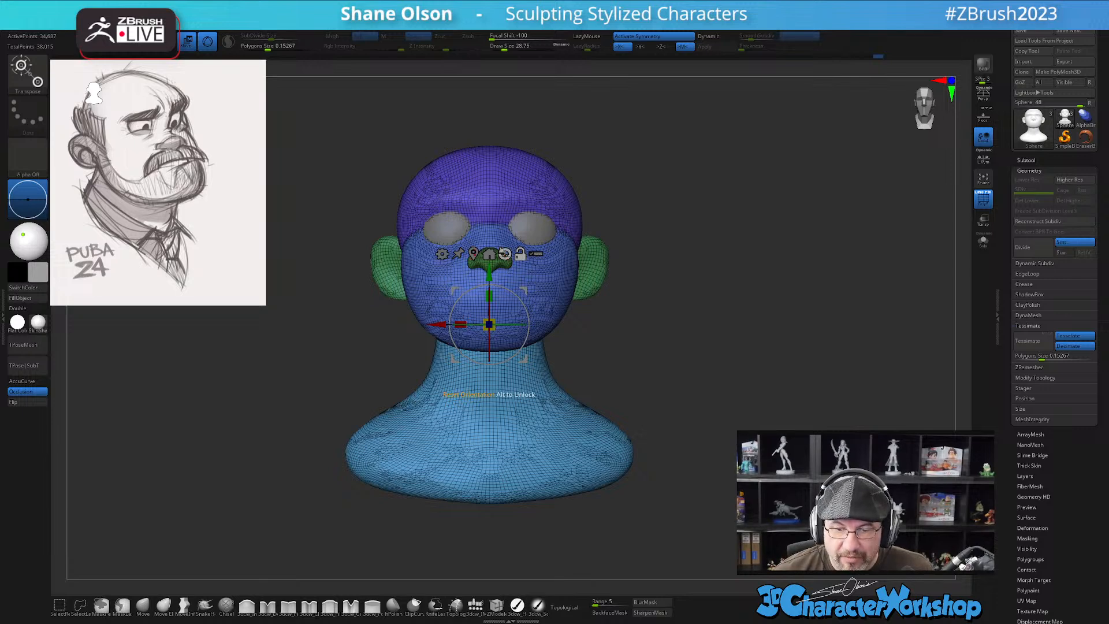
{"action": "mouse_move", "coordinate": [733, 300]}
{"action": "left_mouse_down"}
{"action": "mouse_move", "coordinate": [685, 305]}
{"action": "mouse_move", "coordinate": [730, 302]}
{"action": "left_mouse_up"}
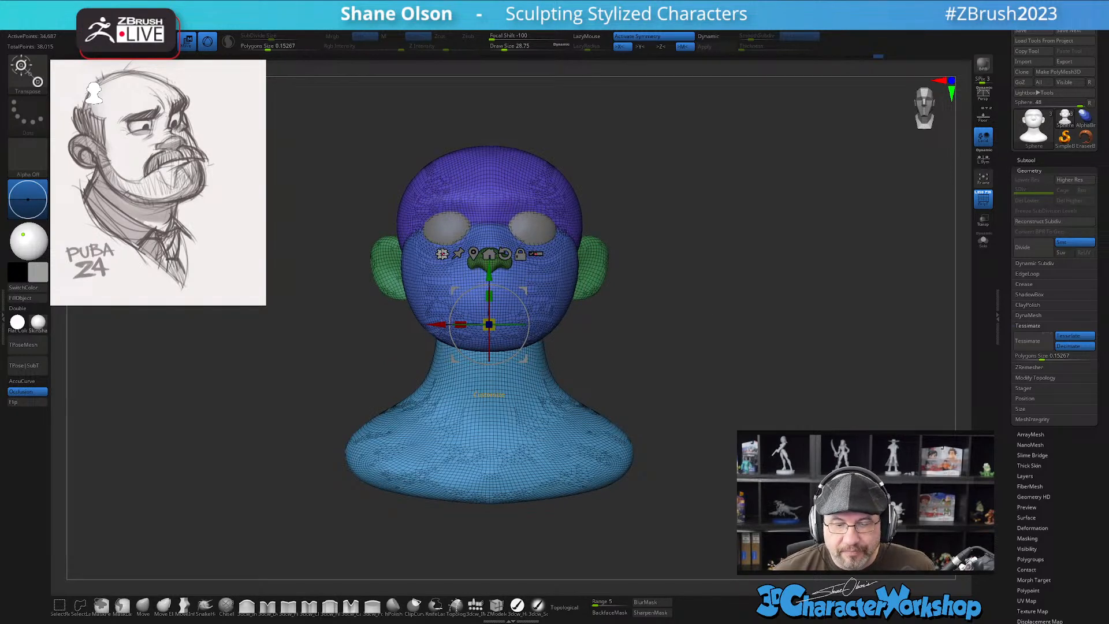
Fuse the bust's overlapping parts with Remesh By Union, inspect the seams around the face and ear, and accept the operation
{"action": "left_click", "coordinate": [442, 254]}
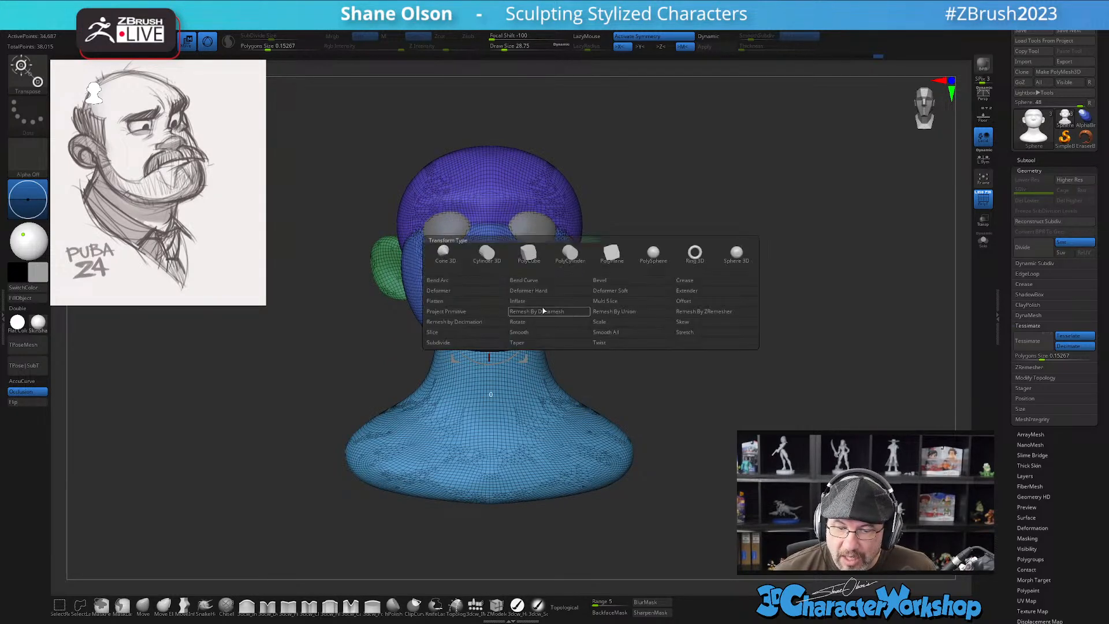
{"action": "left_click", "coordinate": [607, 313]}
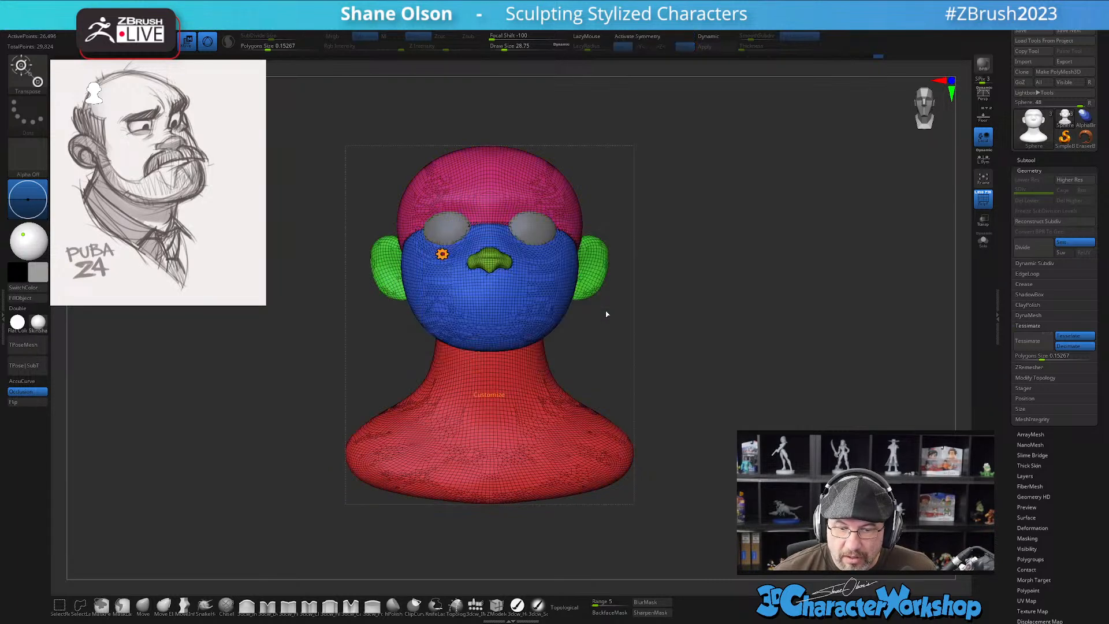
{"action": "left_click_drag", "start_coordinate": [700, 285], "coordinate": [688, 286]}
{"action": "left_click_drag", "start_coordinate": [718, 251], "coordinate": [719, 435], "text": "alt"}
{"action": "left_click_drag", "start_coordinate": [758, 268], "coordinate": [688, 281]}
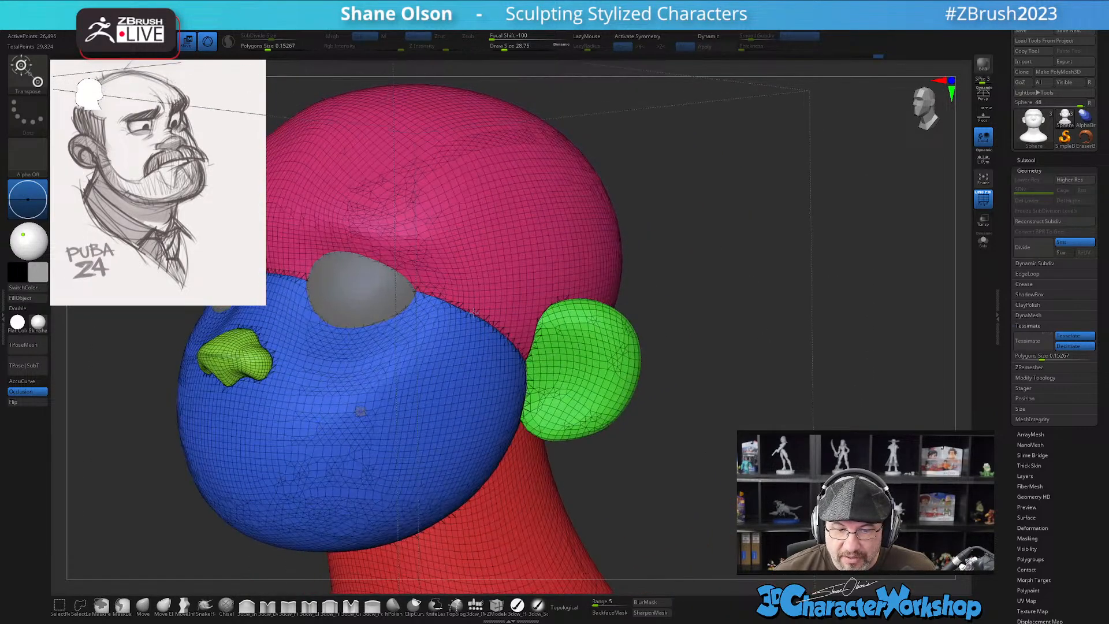
{"action": "left_click_drag", "start_coordinate": [719, 348], "coordinate": [691, 317], "text": "alt"}
{"action": "key", "text": "f"}
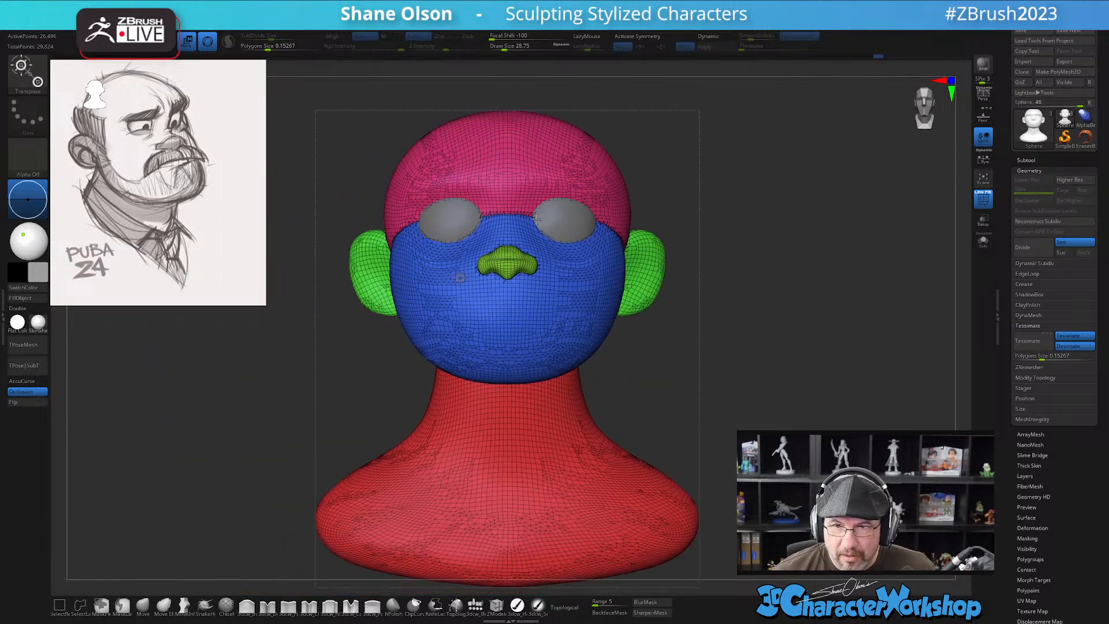
{"action": "left_click", "coordinate": [461, 278]}
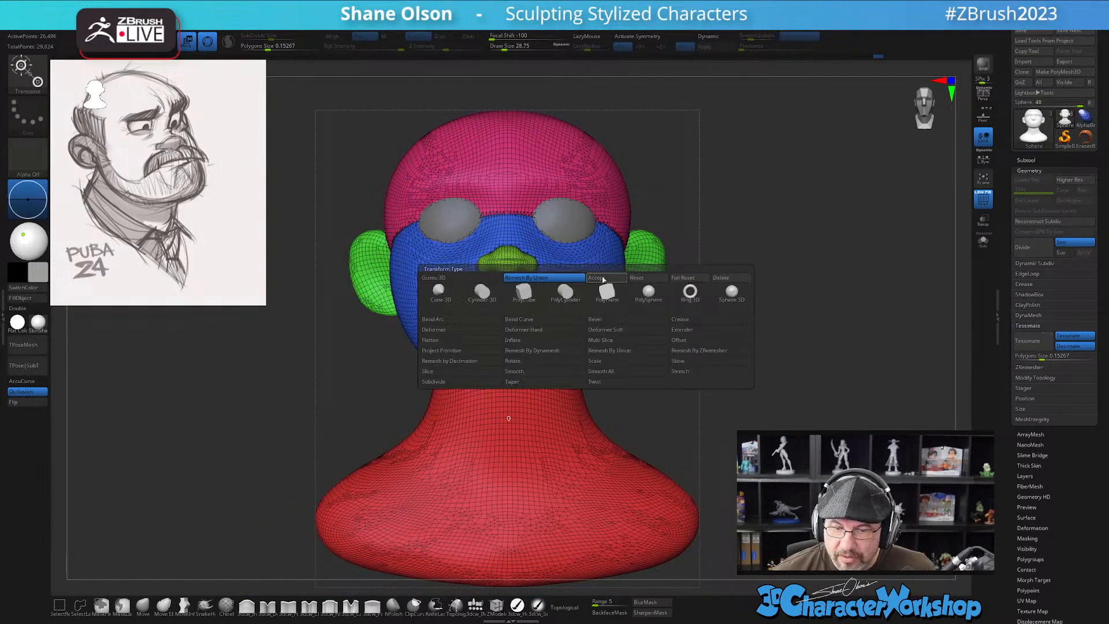
{"action": "left_click", "coordinate": [603, 277]}
Turn X symmetry back on for the fused bust and return from the gizmo to the Move brush
{"action": "mouse_move", "coordinate": [704, 359]}
{"action": "left_mouse_down"}
{"action": "mouse_move", "coordinate": [676, 365]}
{"action": "mouse_move", "coordinate": [714, 365]}
{"action": "left_mouse_up"}
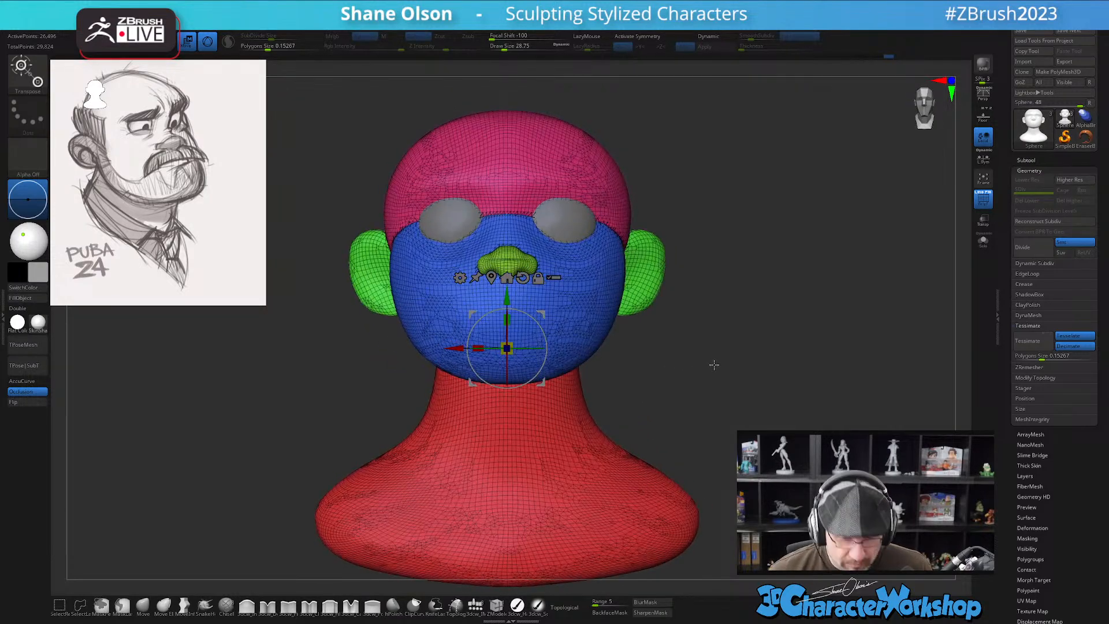
{"action": "key", "text": "x"}
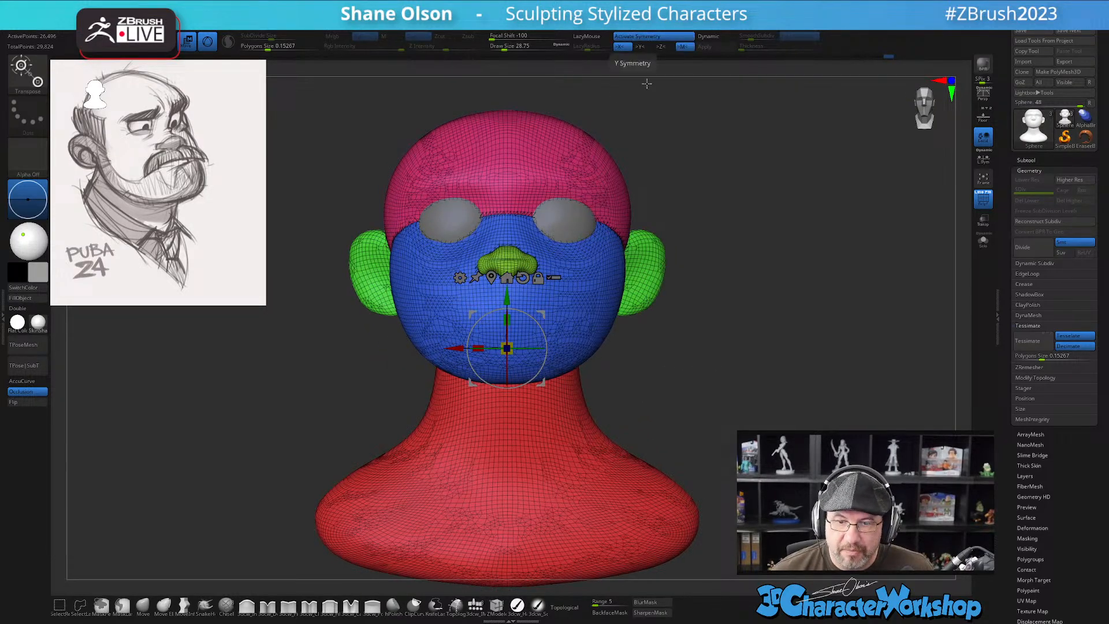
{"action": "left_click_drag", "start_coordinate": [769, 323], "coordinate": [711, 323], "text": "alt"}
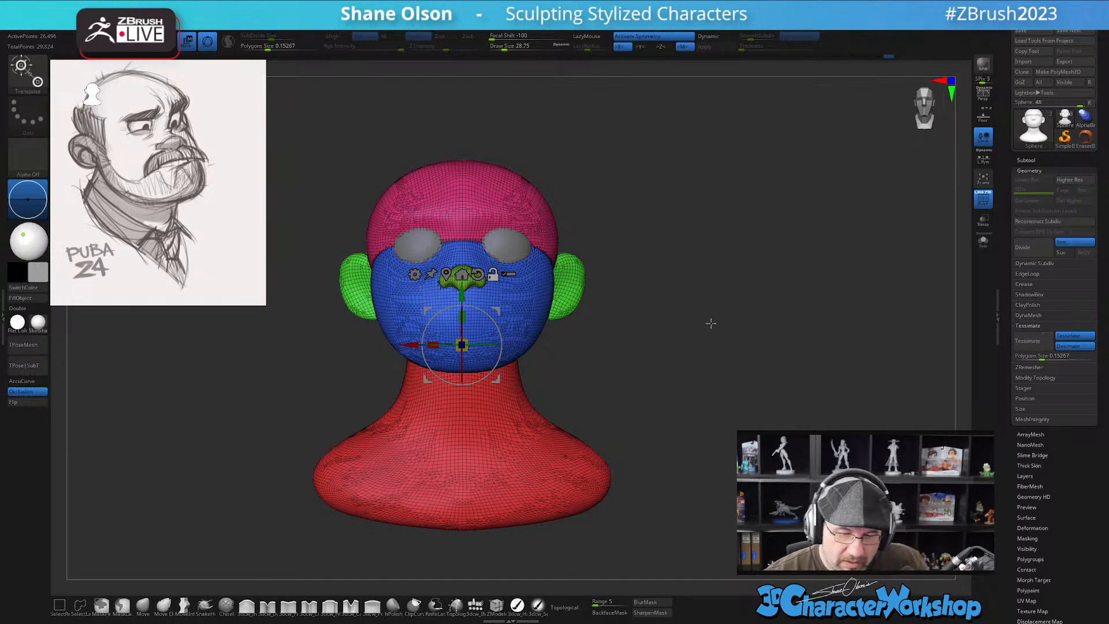
{"action": "key", "text": "q"}
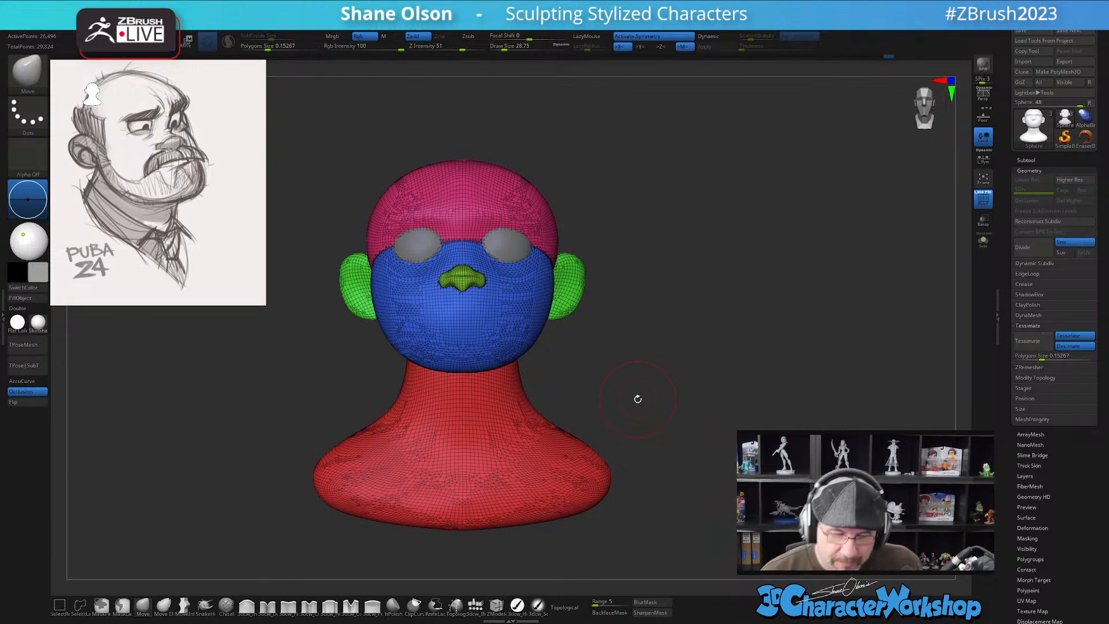
Hide the polyframe and enable Sculptris Pro for the Smooth brush from a three-quarter view of the bust
{"action": "mouse_move", "coordinate": [711, 434]}
{"action": "left_mouse_down"}
{"action": "mouse_move", "coordinate": [651, 456]}
{"action": "mouse_move", "coordinate": [696, 445]}
{"action": "mouse_move", "coordinate": [683, 421]}
{"action": "mouse_move", "coordinate": [624, 446]}
{"action": "mouse_move", "coordinate": [650, 429]}
{"action": "mouse_move", "coordinate": [623, 370]}
{"action": "left_mouse_up"}
{"action": "key", "text": "shift+f"}
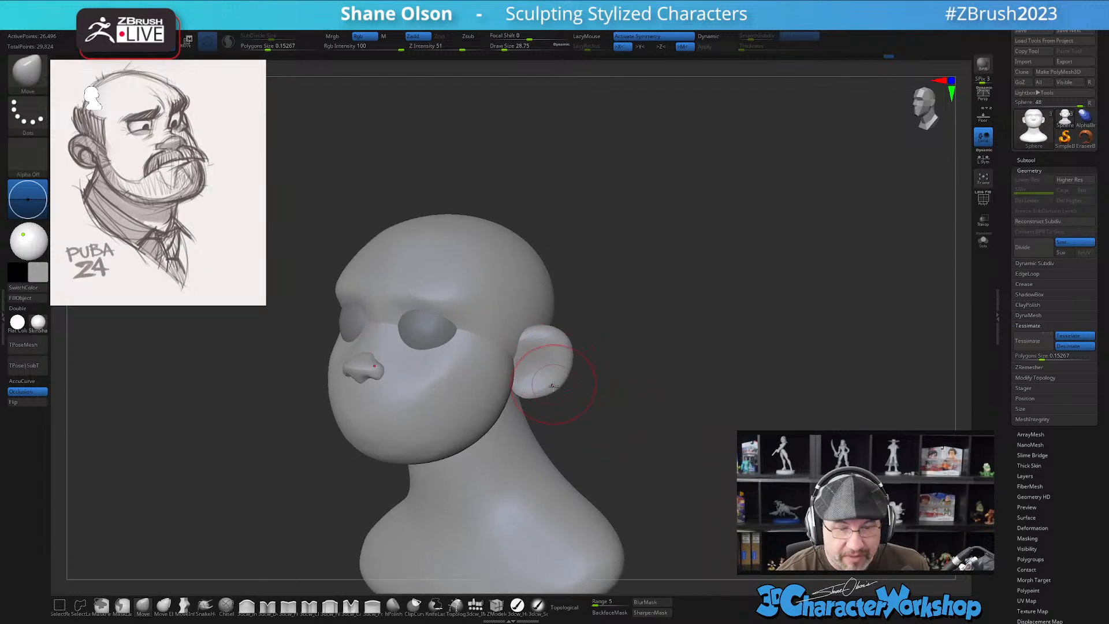
{"action": "left_click", "coordinate": [229, 42], "text": "shift"}
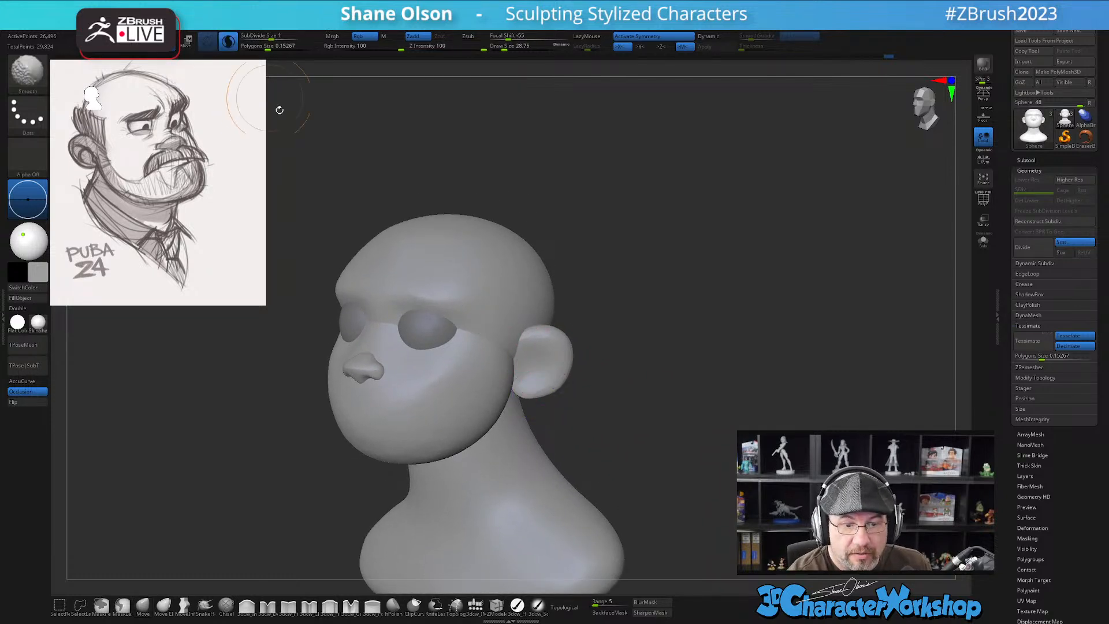
Show the bust's polyframe, set the draw size to about 17, and set the Sculptris Pro subdivide size to 0.12454
{"action": "left_click", "coordinate": [268, 37]}
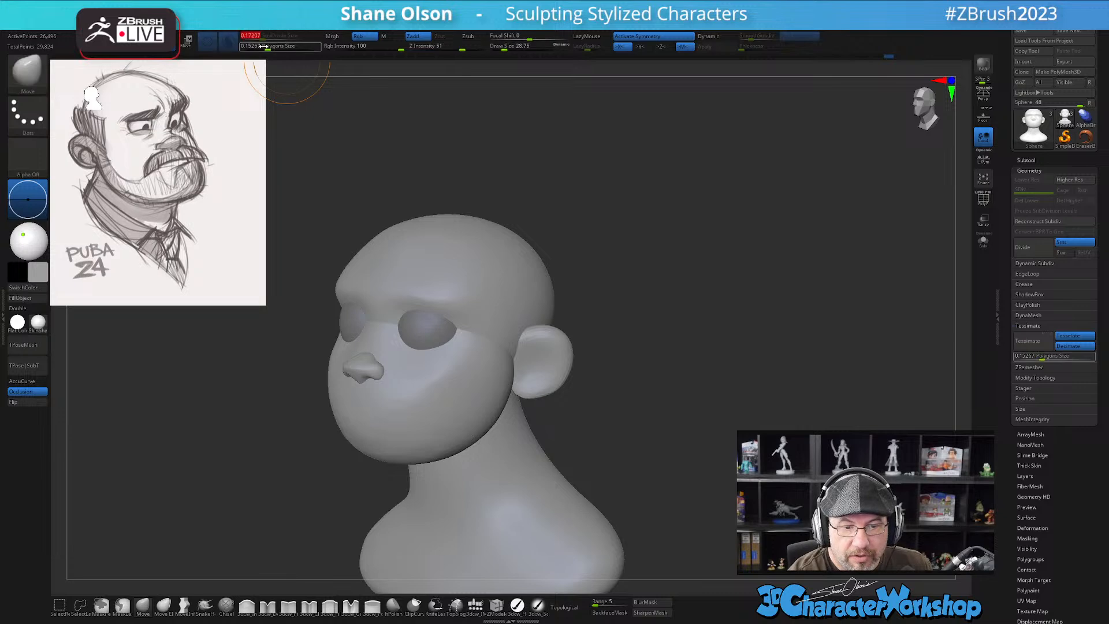
{"action": "mouse_move", "coordinate": [624, 216]}
{"action": "left_mouse_down"}
{"action": "mouse_move", "coordinate": [671, 254]}
{"action": "mouse_move", "coordinate": [670, 310]}
{"action": "mouse_move", "coordinate": [651, 349]}
{"action": "mouse_move", "coordinate": [664, 391]}
{"action": "left_mouse_up"}
{"action": "key", "text": "shift+f"}
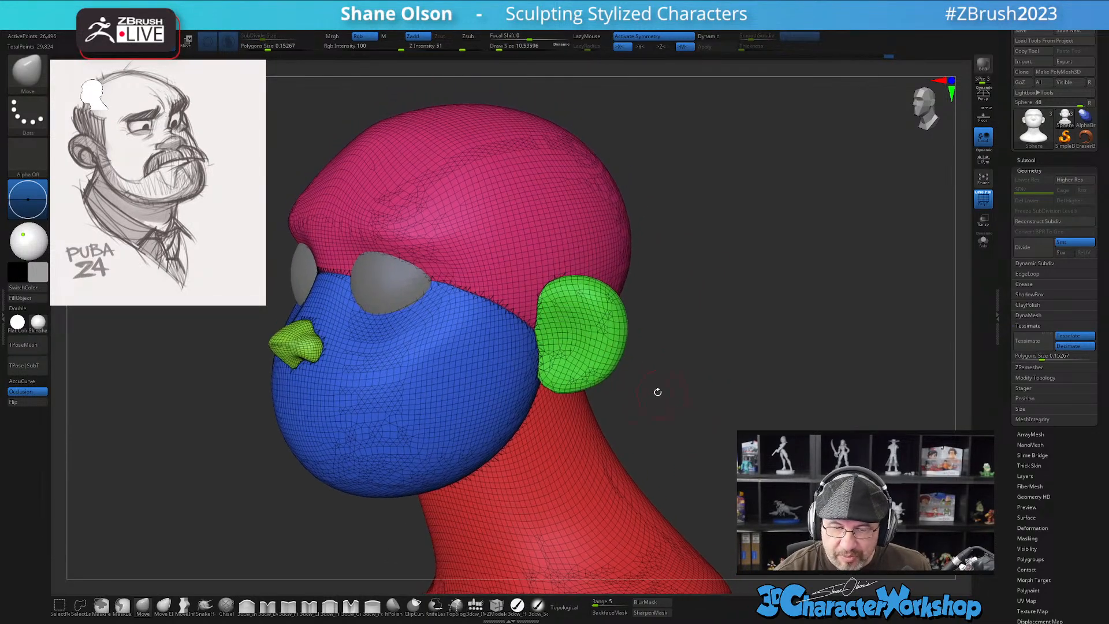
{"action": "key", "text": "s"}
{"action": "left_click_drag", "start_coordinate": [498, 323], "coordinate": [508, 353]}
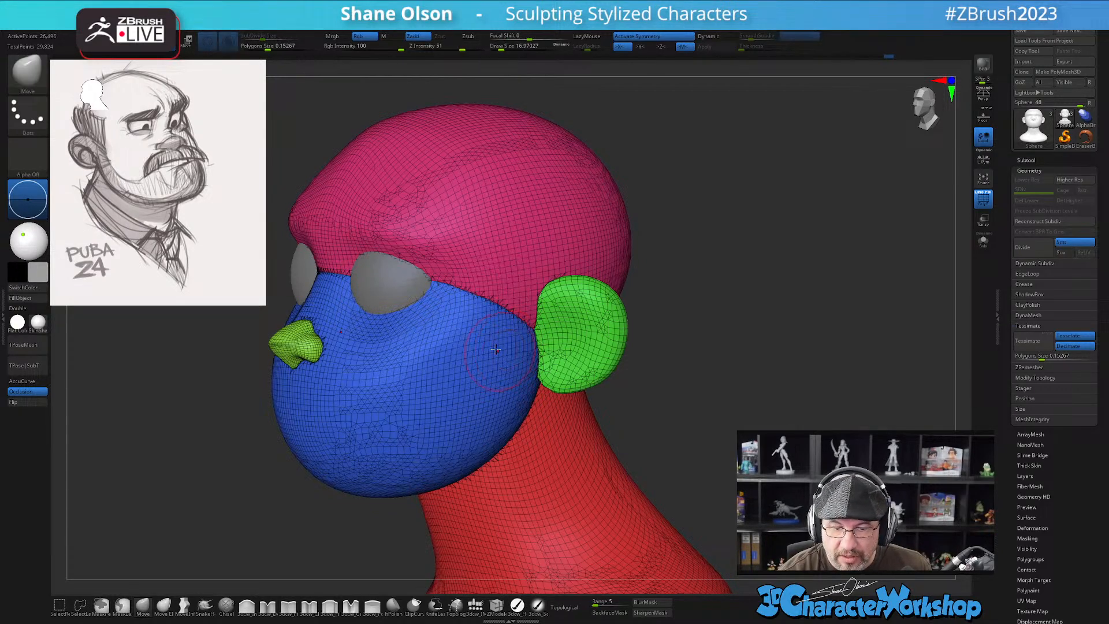
{"action": "left_click", "coordinate": [270, 36]}
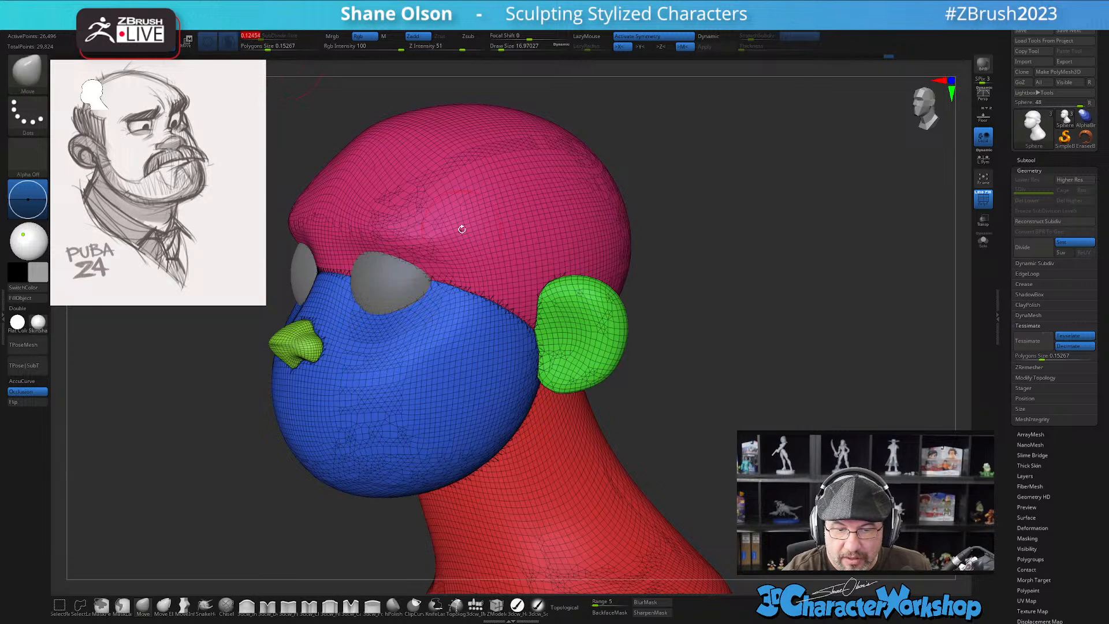
Try smoothing the seam between the cheek and skull near the ear, and check the Sculptris Pro size mode options
{"action": "left_click_drag", "start_coordinate": [499, 290], "coordinate": [496, 314], "text": "shift"}
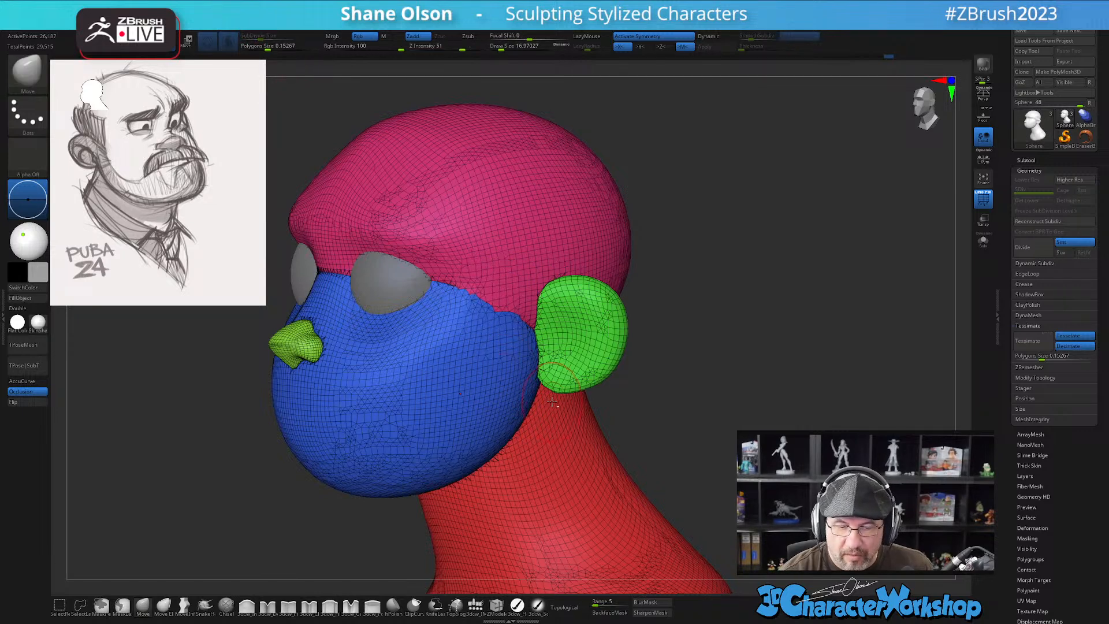
{"action": "key", "text": "f"}
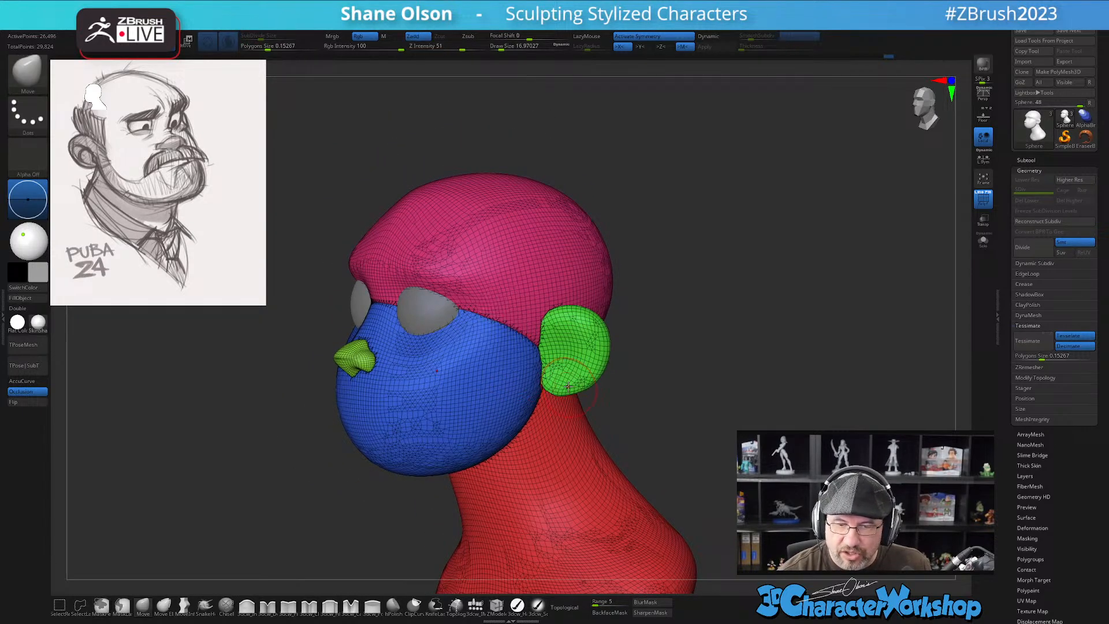
{"action": "left_click", "coordinate": [471, 164]}
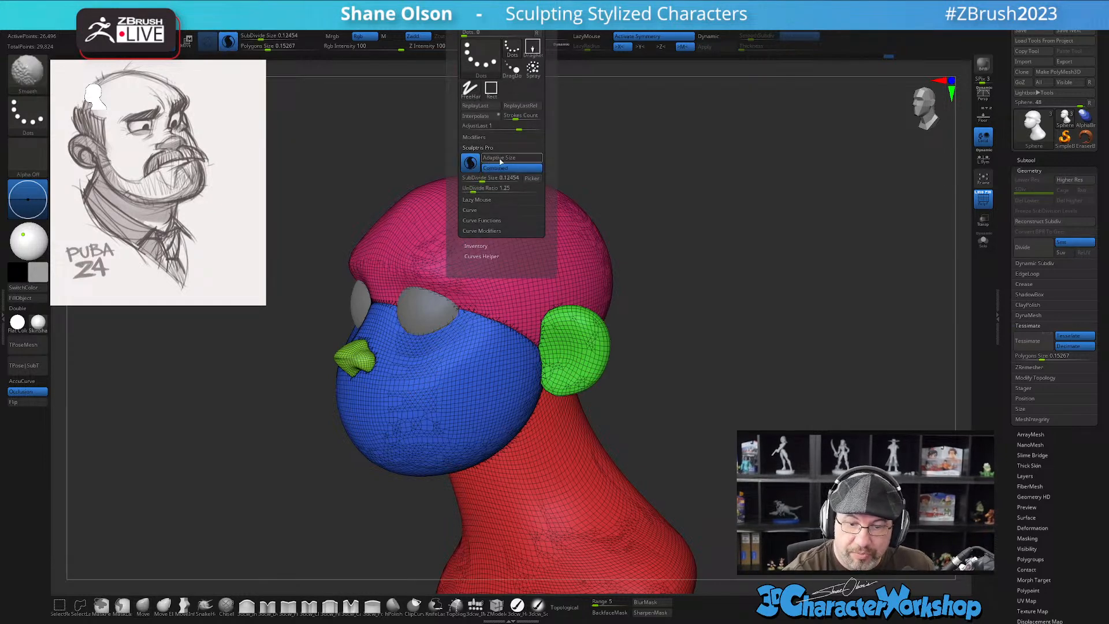
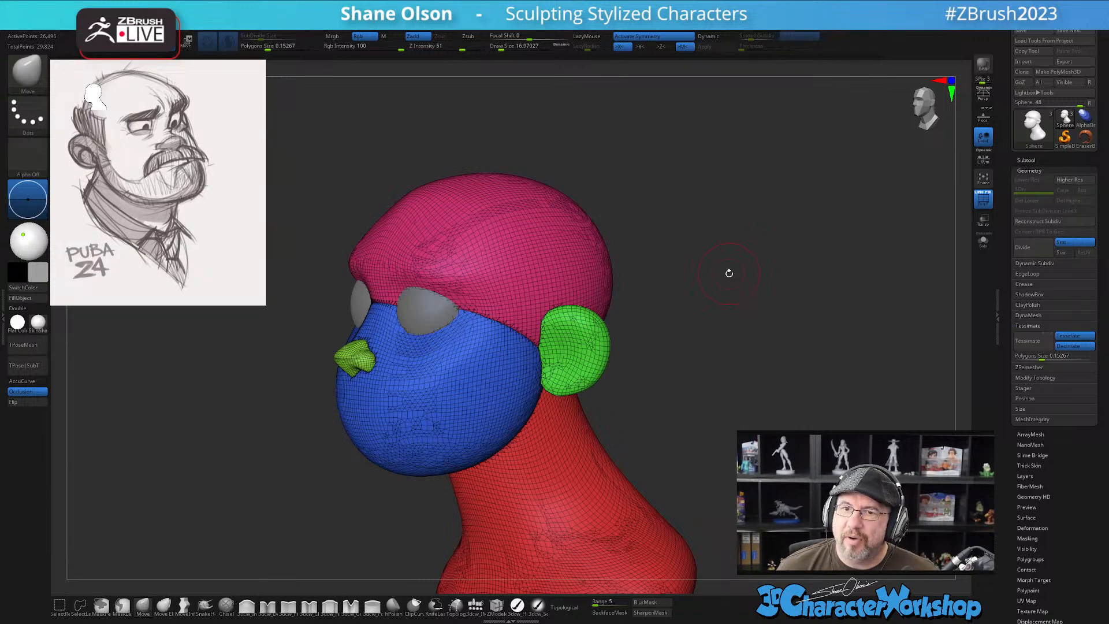
Make the eyes the active subtool, inspect their mesh density up close, and hide the polyframe
{"action": "key", "text": "f"}
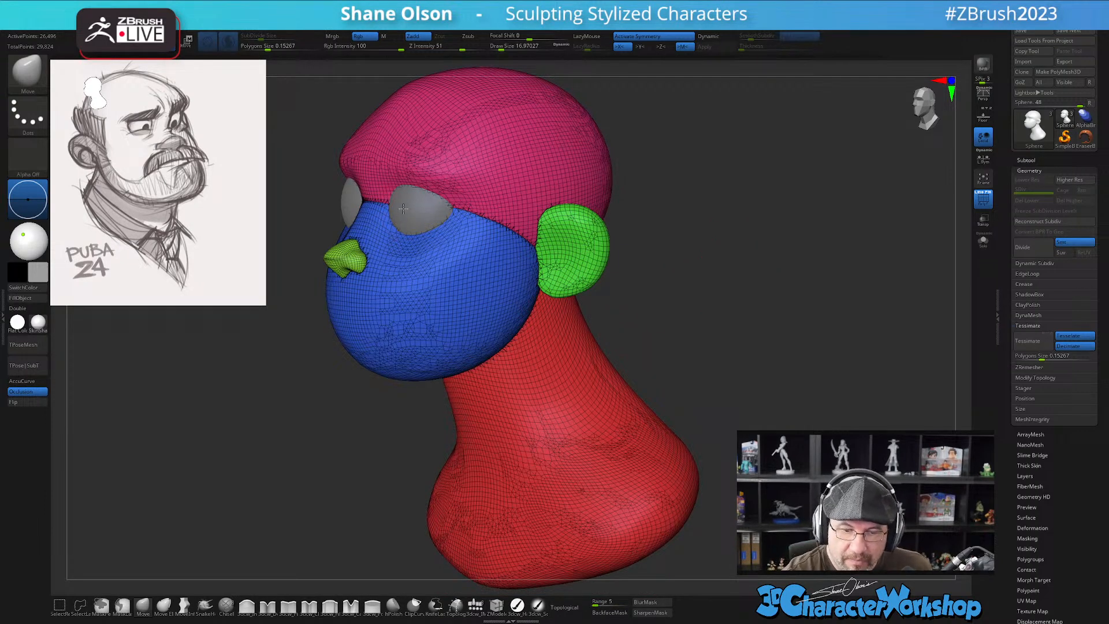
{"action": "left_click", "coordinate": [427, 219], "text": "alt"}
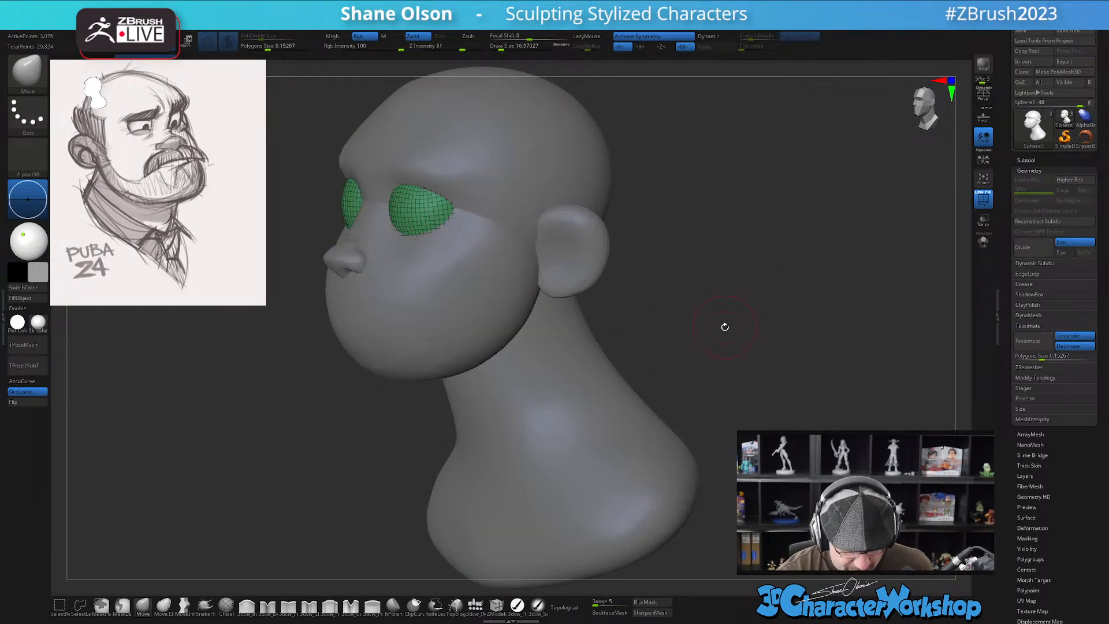
{"action": "key", "text": "f"}
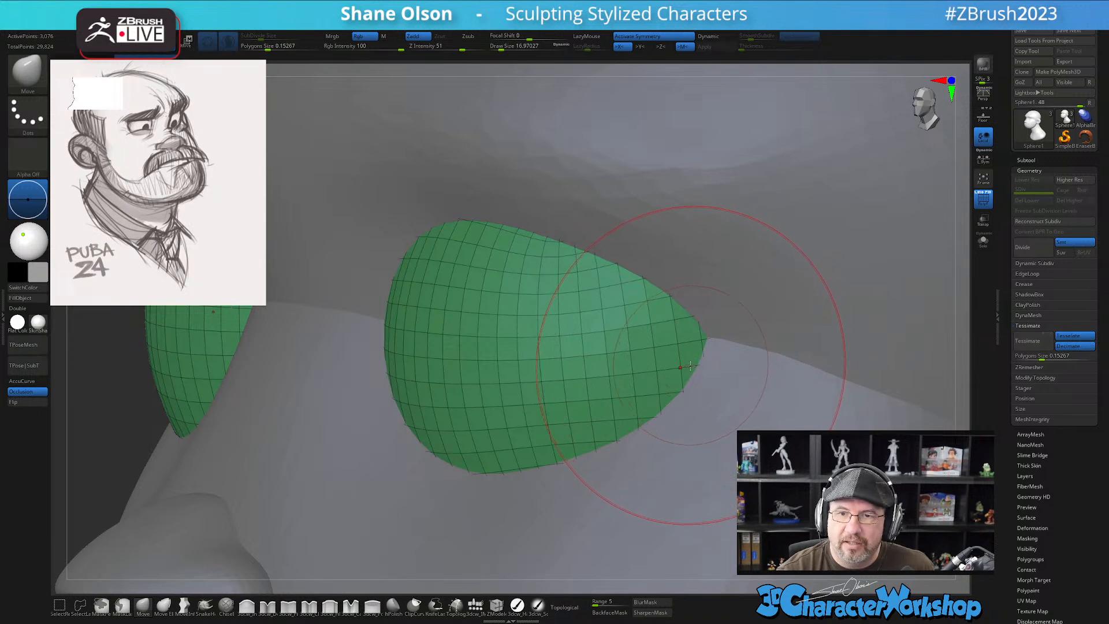
{"action": "key", "text": "f"}
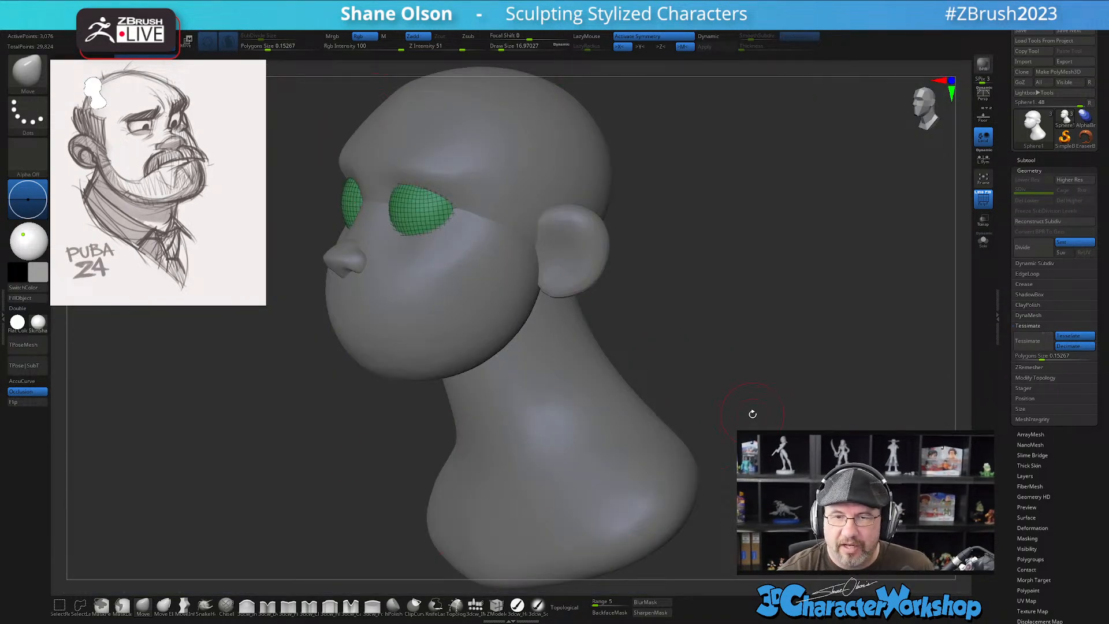
{"action": "left_click_drag", "start_coordinate": [753, 413], "coordinate": [742, 418], "text": "shift"}
{"action": "left_click_drag", "start_coordinate": [649, 430], "coordinate": [711, 354], "text": "alt"}
{"action": "key", "text": "shift+f"}
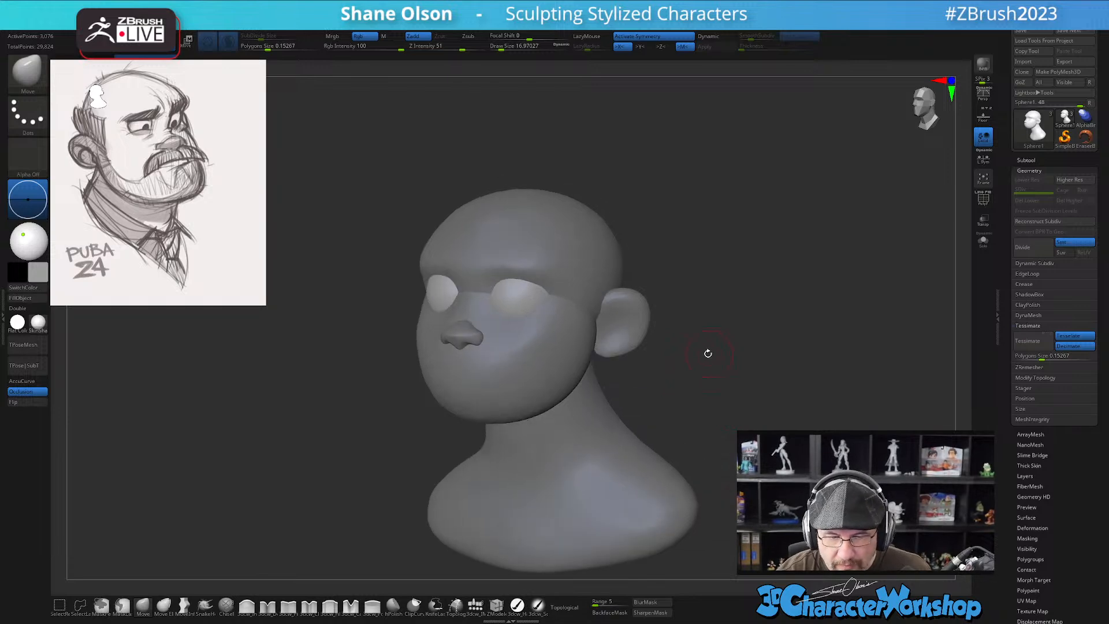
Make the fused bust active again and smooth the seams around the brow, nose bridge and inner eye areas
{"action": "right_click_drag", "start_coordinate": [504, 324], "coordinate": [517, 344], "text": "ctrl"}
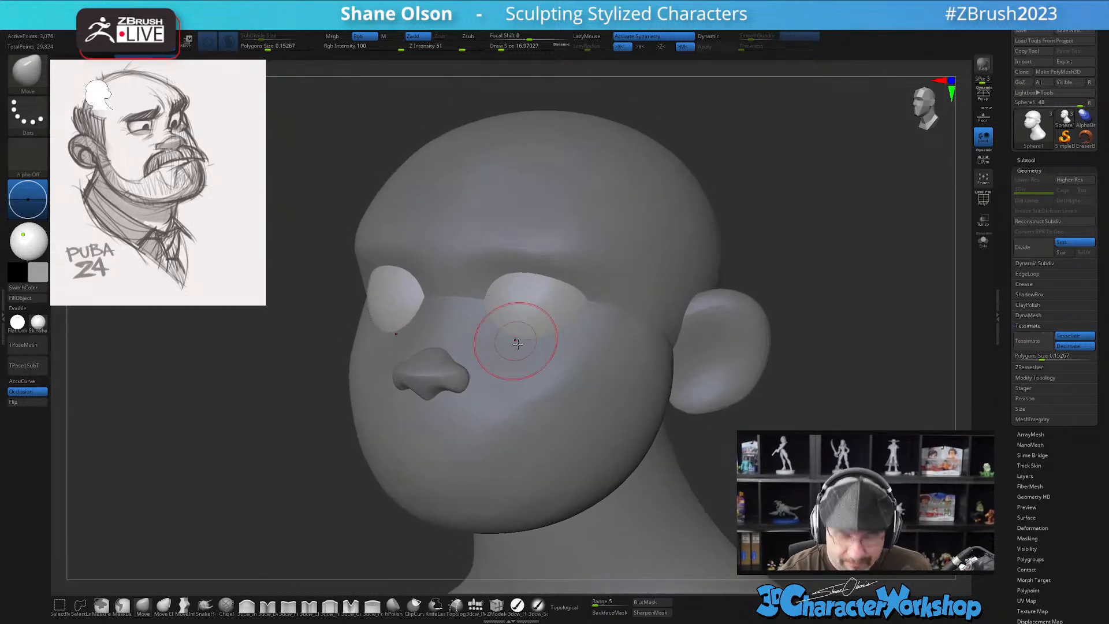
{"action": "key", "text": "shift+f"}
{"action": "left_click", "coordinate": [540, 421], "text": "alt"}
{"action": "key", "text": "shift+f"}
{"action": "mouse_move", "coordinate": [508, 371]}
{"action": "right_mouse_down"}
{"action": "mouse_move", "coordinate": [522, 371]}
{"action": "mouse_move", "coordinate": [515, 387]}
{"action": "mouse_move", "coordinate": [537, 434]}
{"action": "right_mouse_up"}
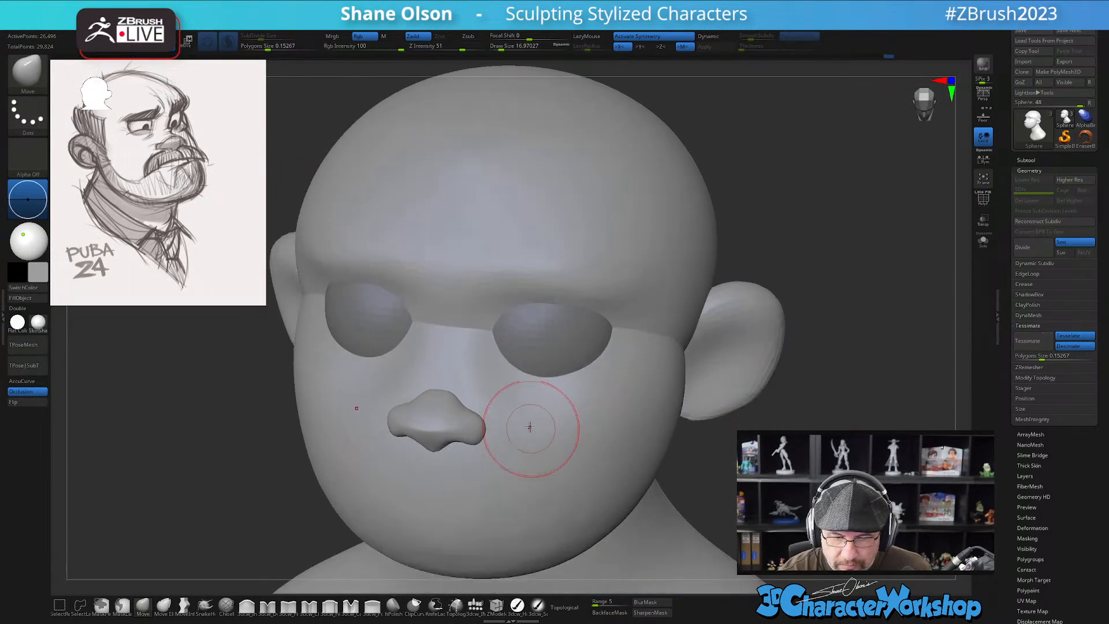
{"action": "right_click_drag", "start_coordinate": [485, 377], "coordinate": [512, 423]}
{"action": "left_click_drag", "start_coordinate": [466, 364], "coordinate": [453, 359], "text": "shift"}
{"action": "right_click_drag", "start_coordinate": [453, 359], "coordinate": [359, 421]}
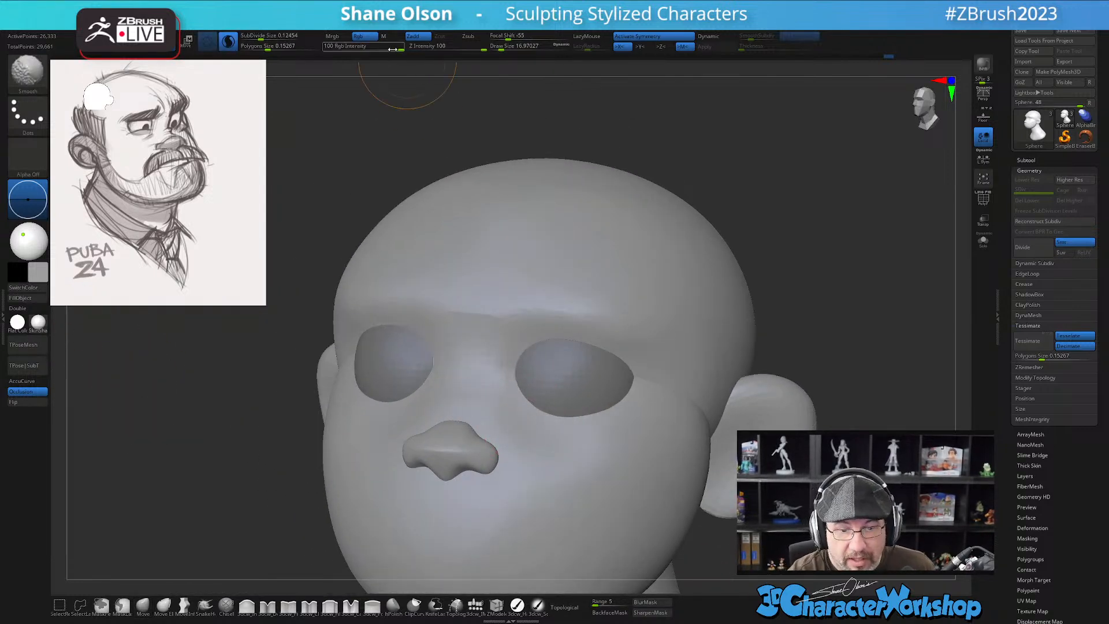
{"action": "left_click_drag", "start_coordinate": [447, 48], "coordinate": [434, 49], "text": "shift"}
{"action": "mouse_move", "coordinate": [481, 357]}
{"action": "left_mouse_down", "text": "shift"}
{"action": "mouse_move", "coordinate": [470, 398]}
{"action": "mouse_move", "coordinate": [485, 347]}
{"action": "mouse_move", "coordinate": [496, 424]}
{"action": "left_mouse_up", "text": "shift"}
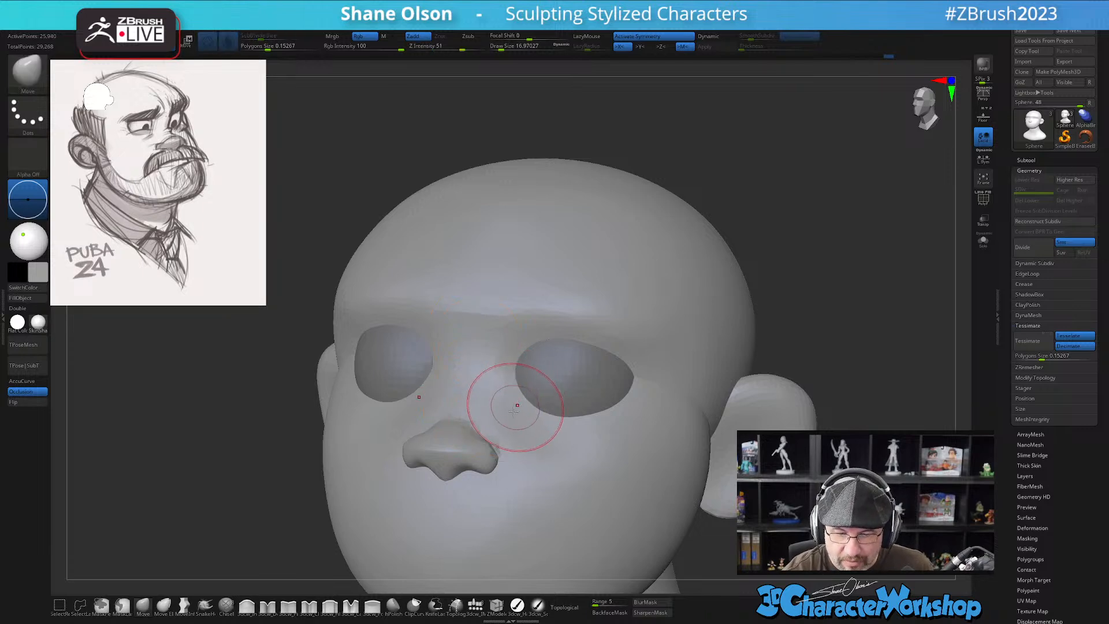
Show the polyframe from the front and refine the bust's mesh with Tessimate at a polygon size of 0.07299
{"action": "right_click_drag", "start_coordinate": [515, 406], "coordinate": [515, 416]}
{"action": "key", "text": "shift+f"}
{"action": "right_click_drag", "start_coordinate": [537, 465], "coordinate": [674, 438]}
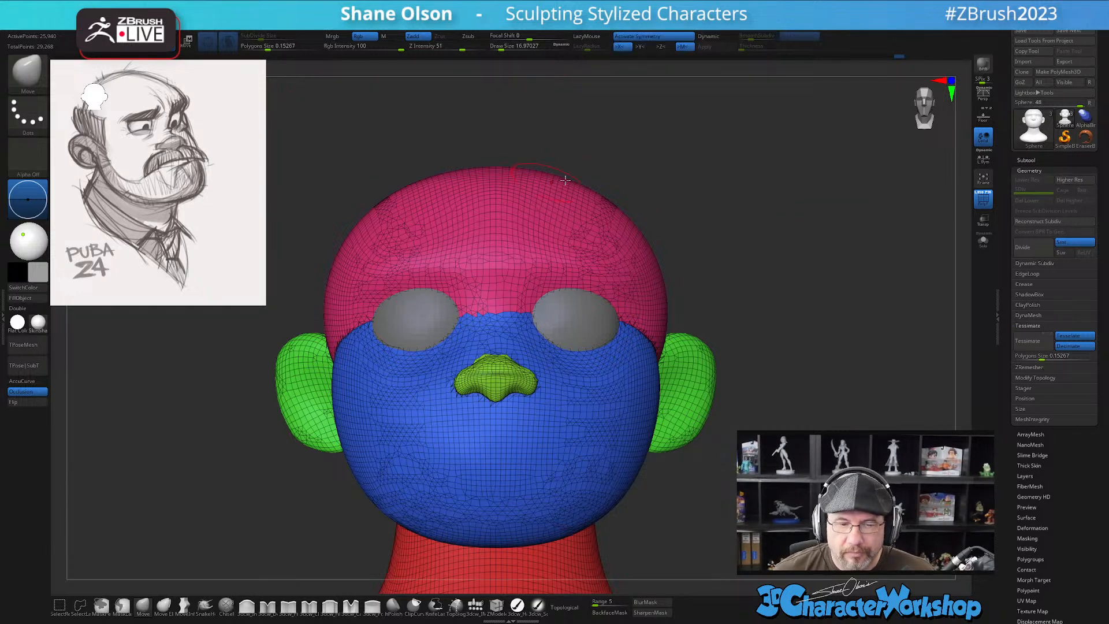
{"action": "left_click_drag", "start_coordinate": [775, 206], "coordinate": [753, 193]}
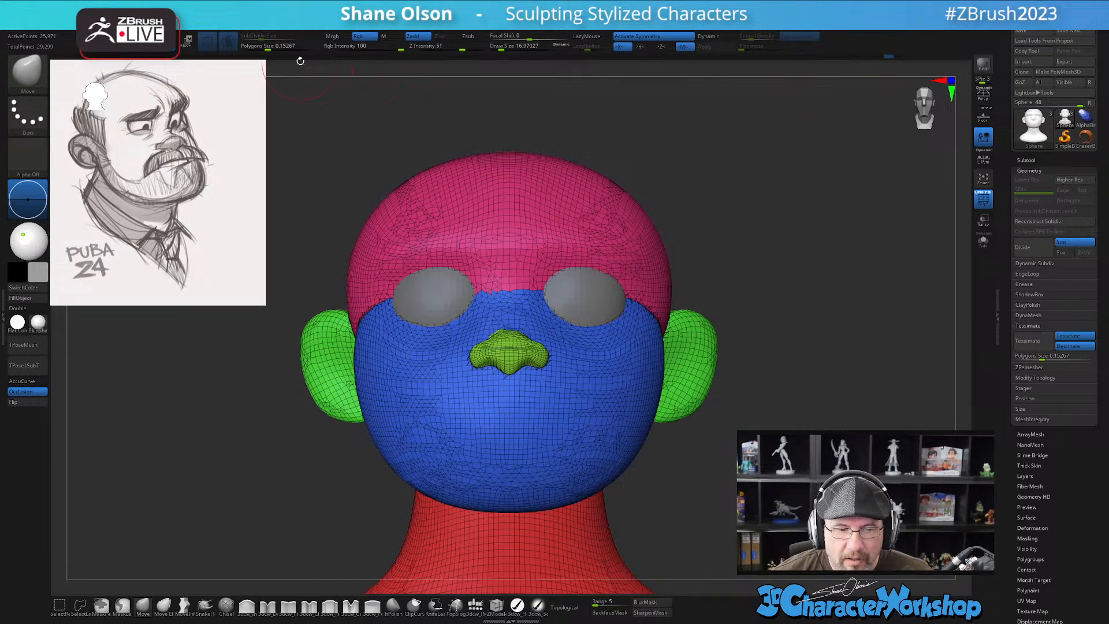
{"action": "left_click", "coordinate": [267, 47]}
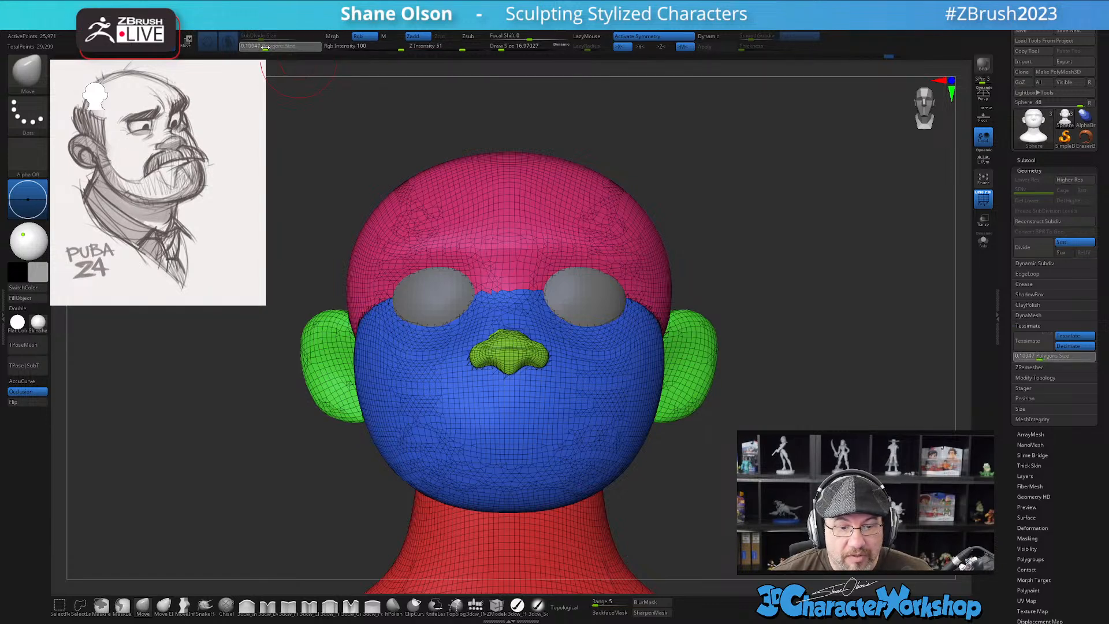
{"action": "left_click_drag", "start_coordinate": [264, 47], "coordinate": [262, 47]}
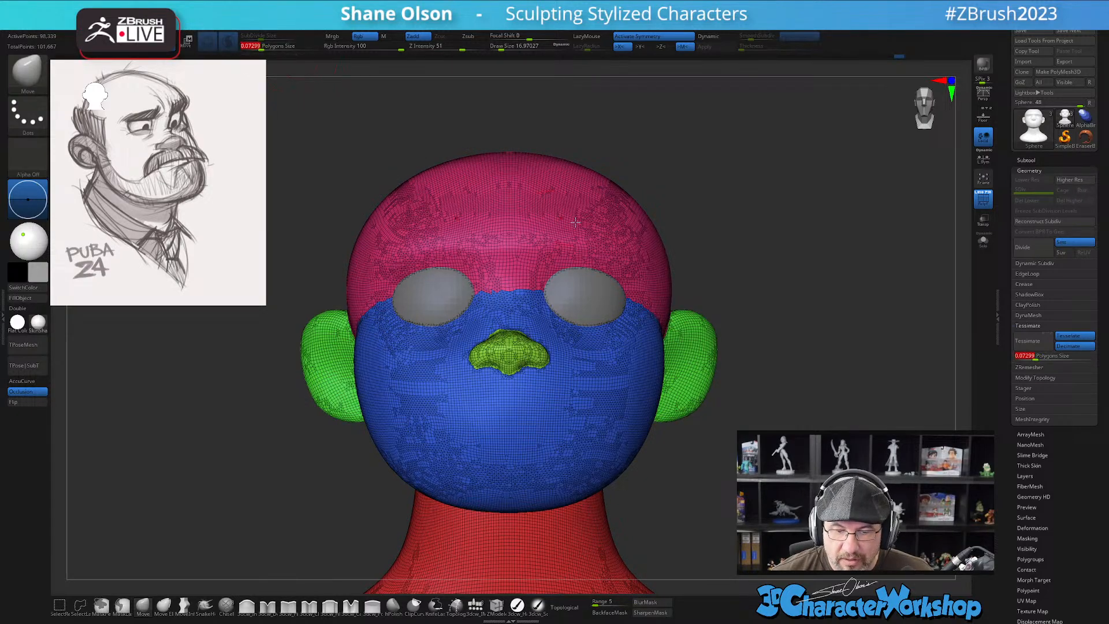
Hide the polyframe and reduce the Move brush's draw size to about 11.7 for work around the nose bridge
{"action": "mouse_move", "coordinate": [636, 368]}
{"action": "right_mouse_down"}
{"action": "mouse_move", "coordinate": [468, 372]}
{"action": "mouse_move", "coordinate": [604, 379]}
{"action": "right_mouse_up"}
{"action": "key", "text": "shift"}
{"action": "mouse_move", "coordinate": [773, 508]}
{"action": "right_mouse_down", "text": "alt"}
{"action": "mouse_move", "coordinate": [718, 318]}
{"action": "mouse_move", "coordinate": [744, 433]}
{"action": "right_mouse_up", "text": "alt"}
{"action": "right_click_drag", "start_coordinate": [791, 396], "coordinate": [781, 421]}
{"action": "key", "text": "shift+f"}
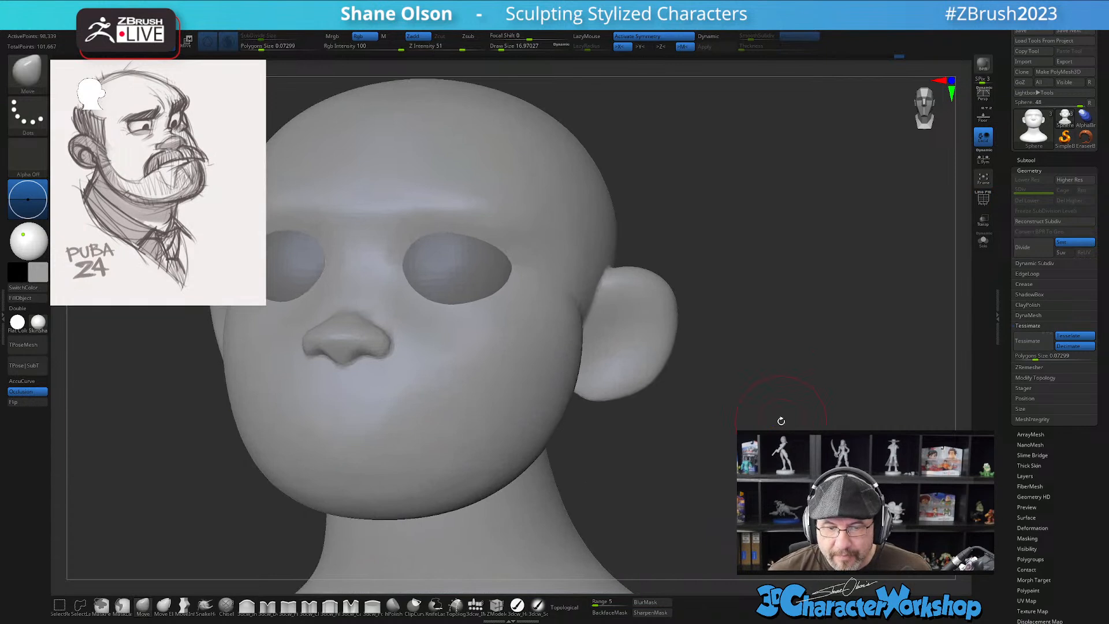
{"action": "mouse_move", "coordinate": [673, 421]}
{"action": "right_mouse_down"}
{"action": "mouse_move", "coordinate": [653, 421]}
{"action": "mouse_move", "coordinate": [800, 442]}
{"action": "right_mouse_up"}
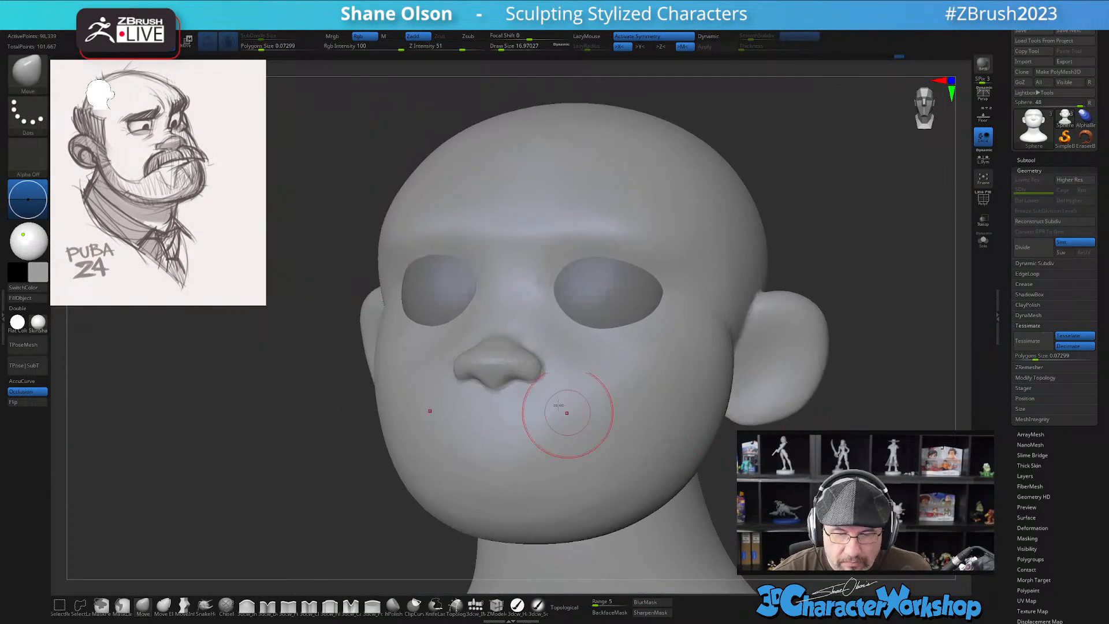
{"action": "right_click_drag", "start_coordinate": [578, 420], "coordinate": [612, 413]}
{"action": "key", "text": "bracketleft"}
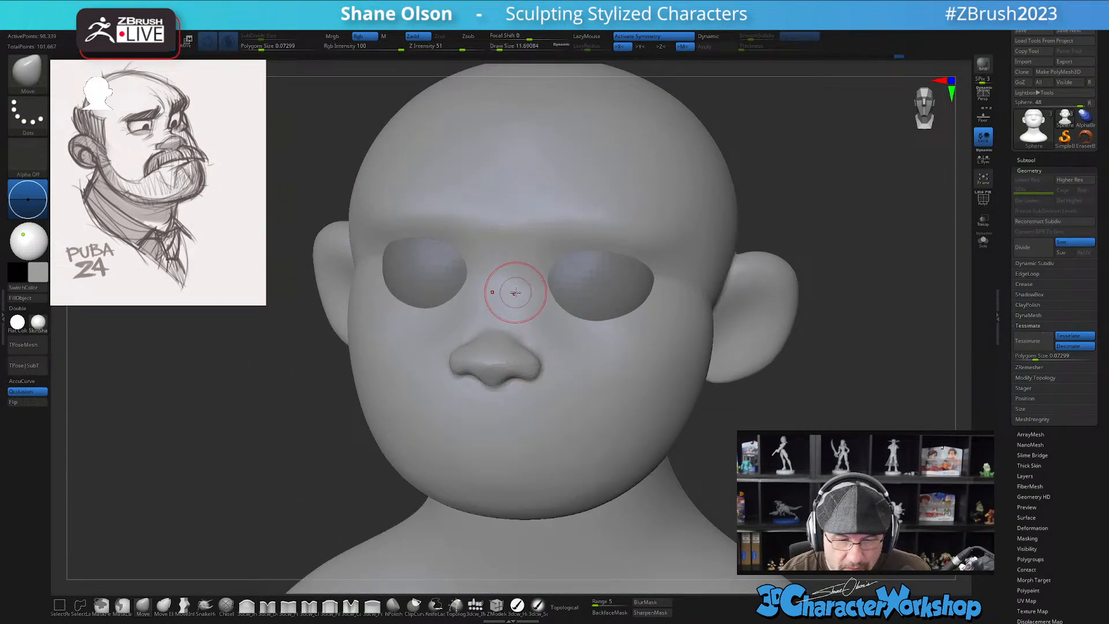
{"action": "right_click_drag", "start_coordinate": [507, 290], "coordinate": [513, 283]}
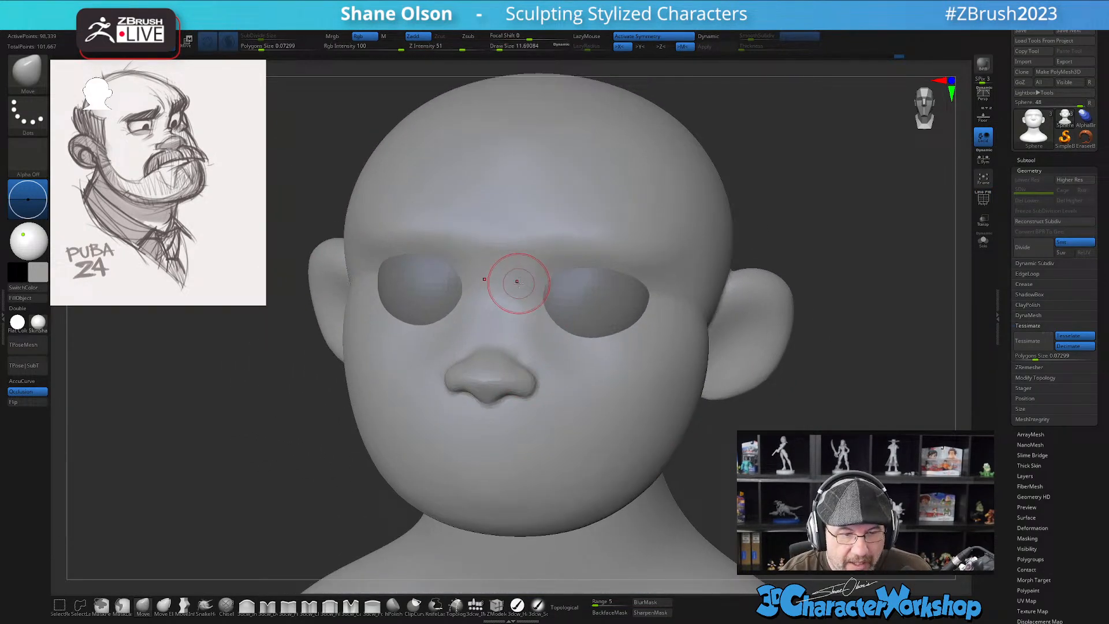
Build up the nose bridge between the eyes and nose with the Fill brush, reducing its draw size to about 7.5
{"action": "left_click", "coordinate": [330, 605]}
{"action": "left_click_drag", "start_coordinate": [498, 315], "coordinate": [499, 337]}
{"action": "left_click_drag", "start_coordinate": [498, 294], "coordinate": [495, 345]}
{"action": "right_click_drag", "start_coordinate": [539, 303], "coordinate": [535, 289]}
{"action": "key", "text": "s"}
{"action": "left_click_drag", "start_coordinate": [518, 332], "coordinate": [515, 332]}
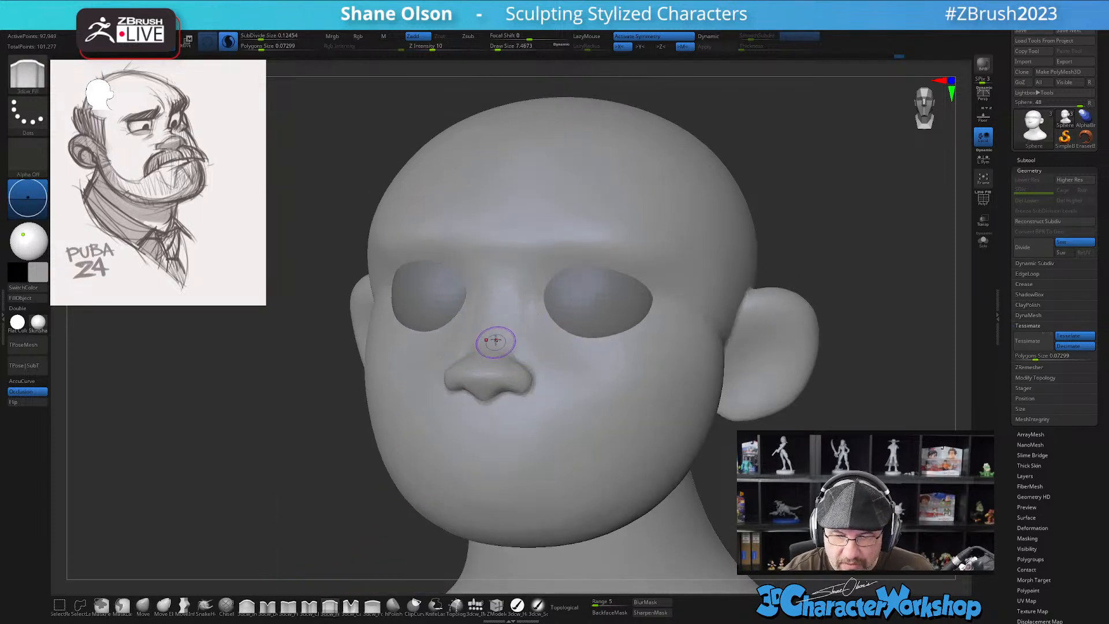
{"action": "right_click_drag", "start_coordinate": [497, 344], "coordinate": [500, 359]}
{"action": "left_click_drag", "start_coordinate": [487, 352], "coordinate": [484, 345]}
{"action": "left_click_drag", "start_coordinate": [506, 275], "coordinate": [505, 350]}
Fill and blend the inner eye corner and the area beside the nose down toward the cheek
{"action": "right_click_drag", "start_coordinate": [563, 336], "coordinate": [537, 328]}
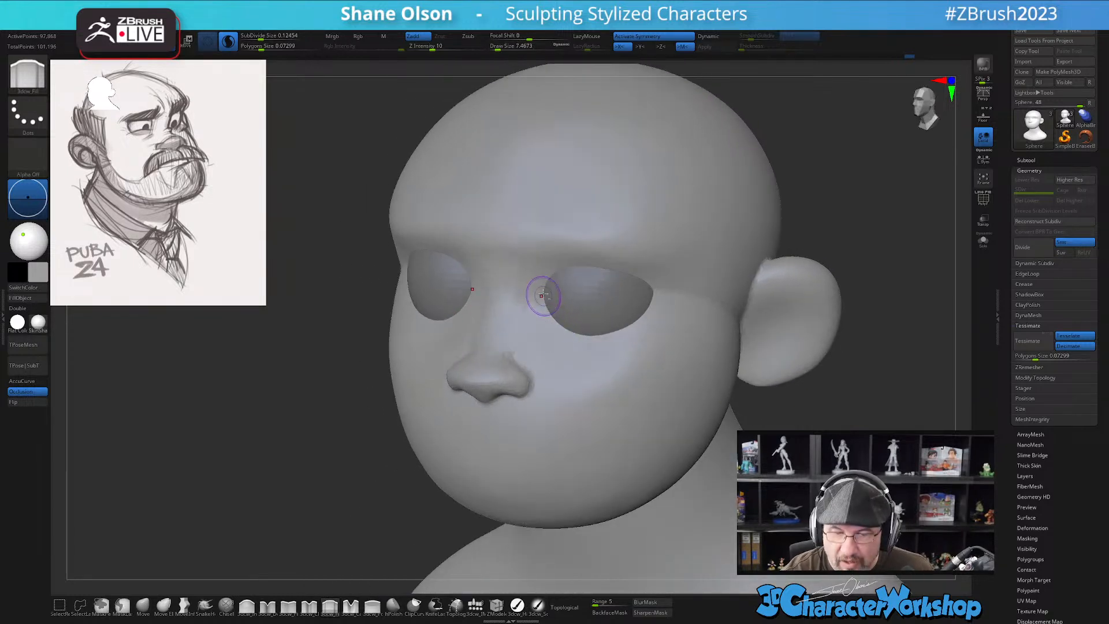
{"action": "left_click_drag", "start_coordinate": [543, 302], "coordinate": [545, 296]}
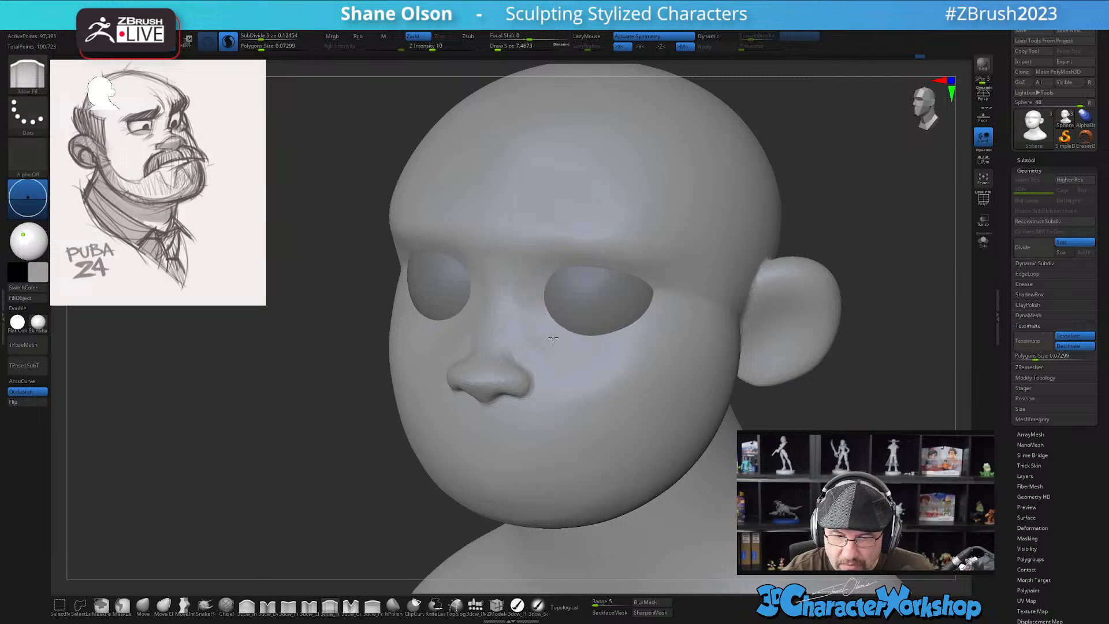
{"action": "left_click_drag", "start_coordinate": [547, 355], "coordinate": [560, 351]}
{"action": "mouse_move", "coordinate": [584, 345]}
{"action": "right_mouse_down"}
{"action": "mouse_move", "coordinate": [607, 348]}
{"action": "mouse_move", "coordinate": [597, 351]}
{"action": "right_mouse_up"}
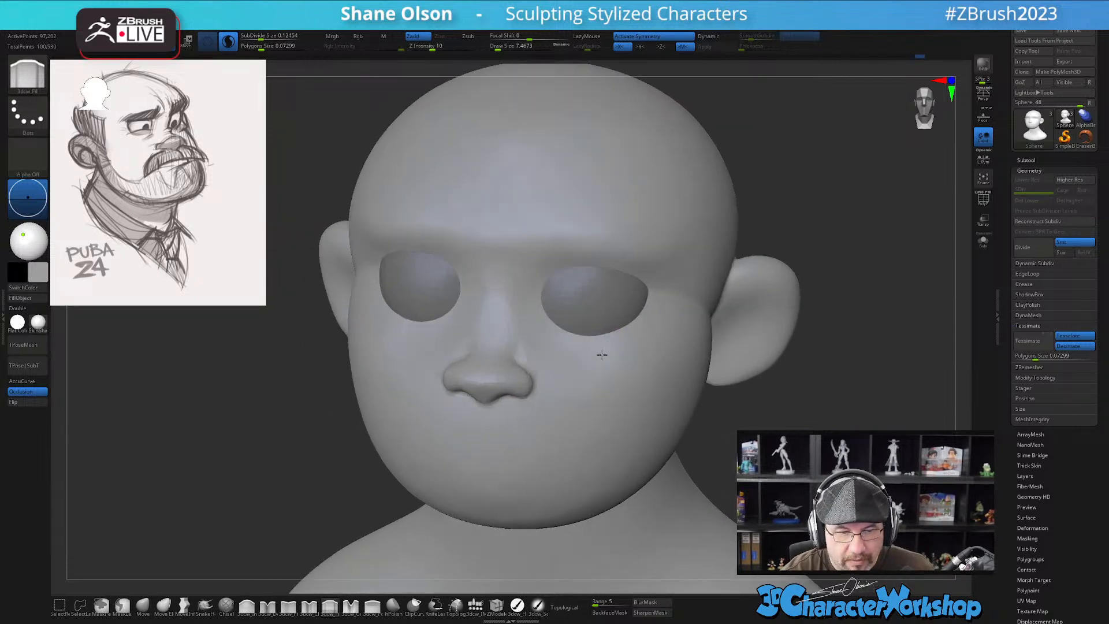
Enlarge the Fill brush to a draw size of about 17 and fill the cheek below the eye
{"action": "right_click_drag", "start_coordinate": [650, 387], "coordinate": [651, 404]}
{"action": "key", "text": "s"}
{"action": "mouse_move", "coordinate": [589, 370]}
{"action": "left_mouse_down"}
{"action": "mouse_move", "coordinate": [621, 342]}
{"action": "mouse_move", "coordinate": [555, 360]}
{"action": "left_mouse_up"}
{"action": "key", "text": "s"}
{"action": "mouse_move", "coordinate": [654, 403]}
{"action": "right_mouse_down"}
{"action": "mouse_move", "coordinate": [672, 387]}
{"action": "mouse_move", "coordinate": [638, 392]}
{"action": "right_mouse_up"}
{"action": "mouse_move", "coordinate": [589, 348]}
{"action": "left_mouse_down"}
{"action": "mouse_move", "coordinate": [580, 334]}
{"action": "mouse_move", "coordinate": [611, 333]}
{"action": "left_mouse_up"}
{"action": "mouse_move", "coordinate": [688, 379]}
{"action": "right_mouse_down"}
{"action": "mouse_move", "coordinate": [718, 383]}
{"action": "mouse_move", "coordinate": [676, 389]}
{"action": "right_mouse_up"}
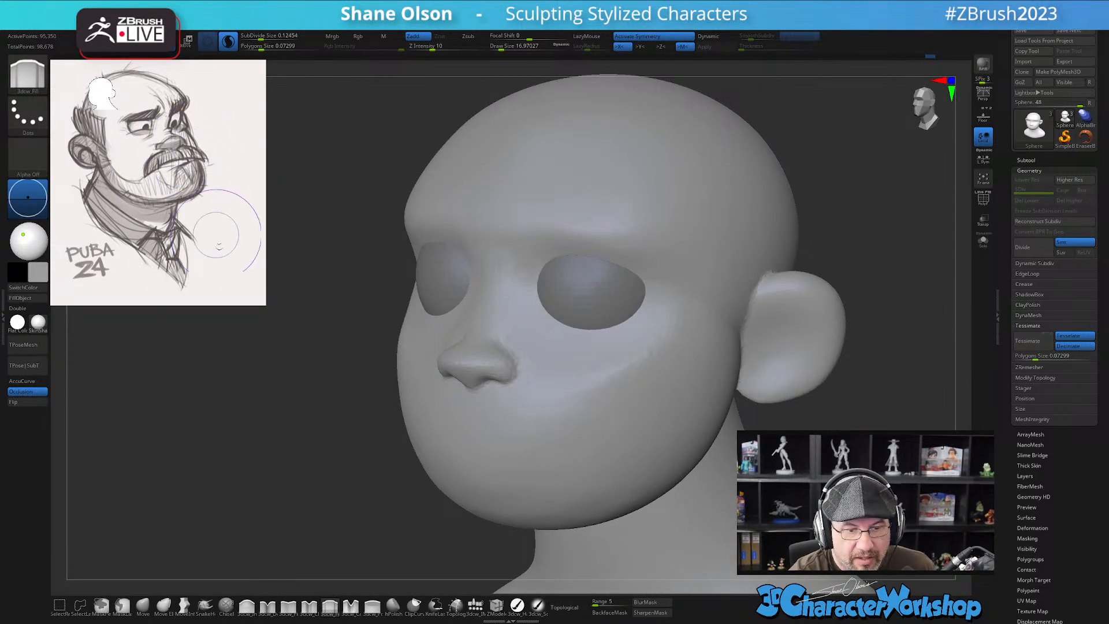
Check the face from several angles, reduce the draw size to about 10.5, and choose a masking brush, accepting its note
{"action": "right_click_drag", "start_coordinate": [581, 378], "coordinate": [566, 403], "text": "alt"}
{"action": "right_click_drag", "start_coordinate": [566, 404], "coordinate": [622, 399]}
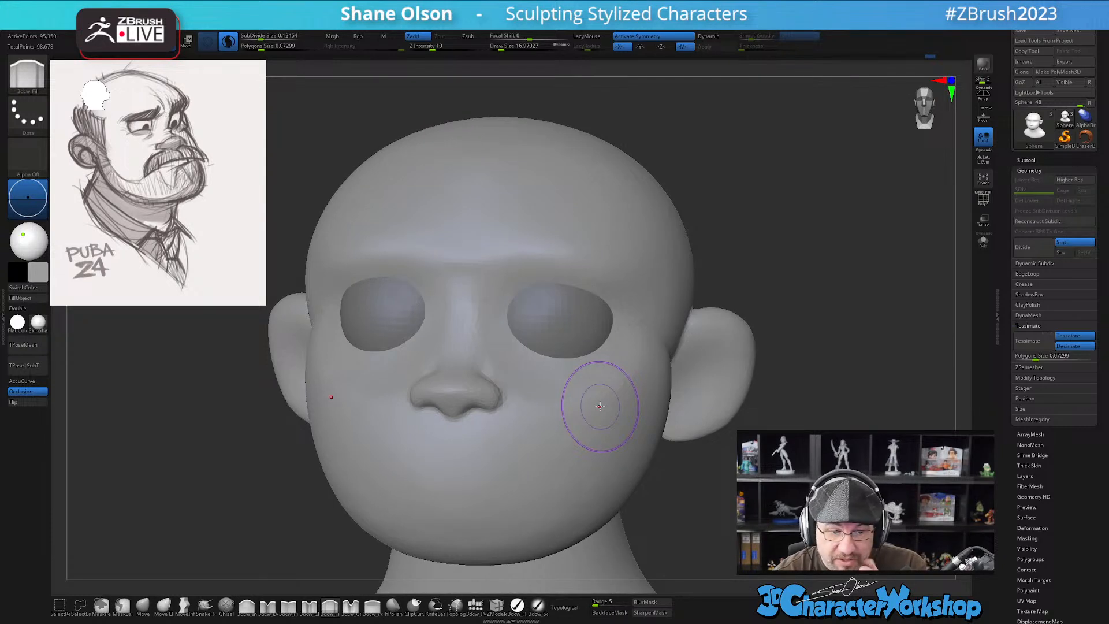
{"action": "right_click_drag", "start_coordinate": [564, 436], "coordinate": [545, 410]}
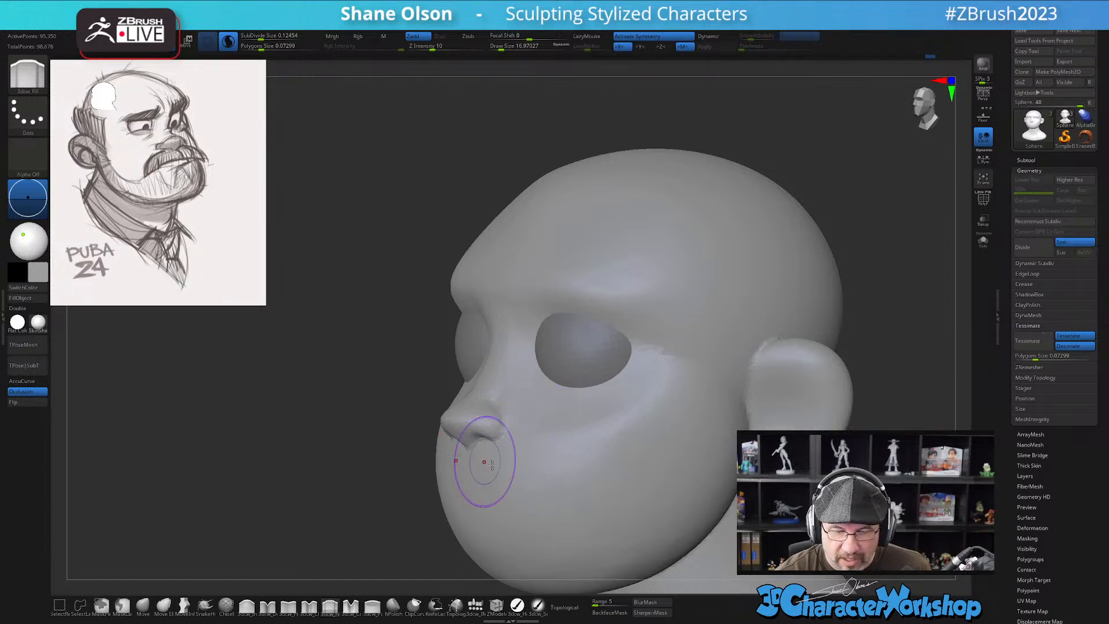
{"action": "right_click_drag", "start_coordinate": [485, 470], "coordinate": [570, 458]}
{"action": "key", "text": "s"}
{"action": "left_click_drag", "start_coordinate": [527, 483], "coordinate": [522, 485]}
{"action": "mouse_move", "coordinate": [537, 456]}
{"action": "right_mouse_down"}
{"action": "mouse_move", "coordinate": [522, 423]}
{"action": "mouse_move", "coordinate": [533, 441]}
{"action": "mouse_move", "coordinate": [609, 426]}
{"action": "right_mouse_up"}
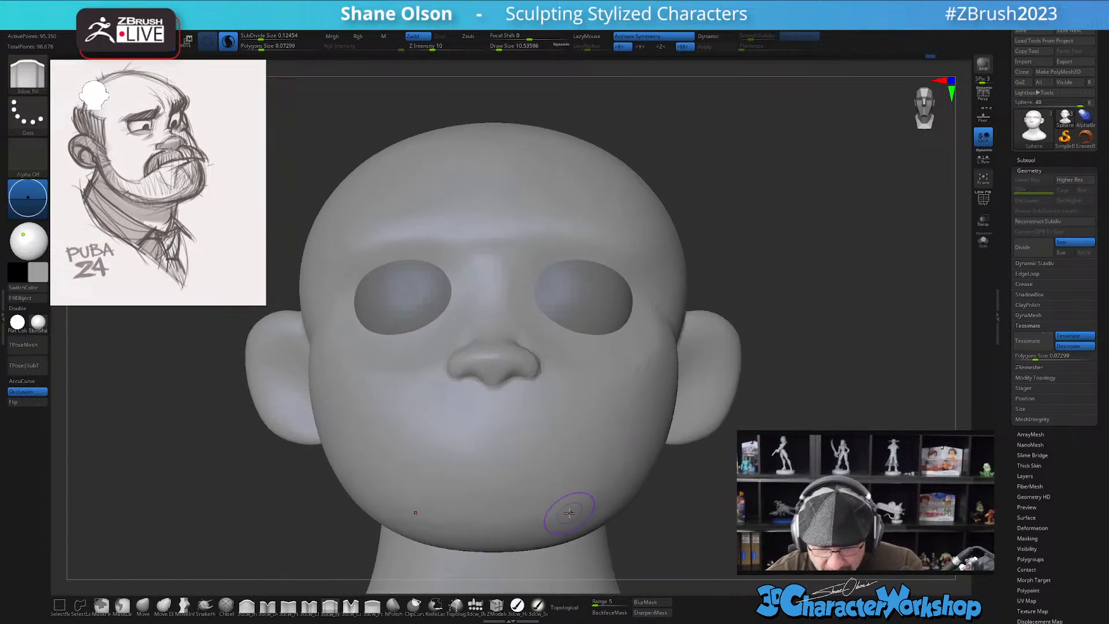
{"action": "left_click", "coordinate": [122, 605]}
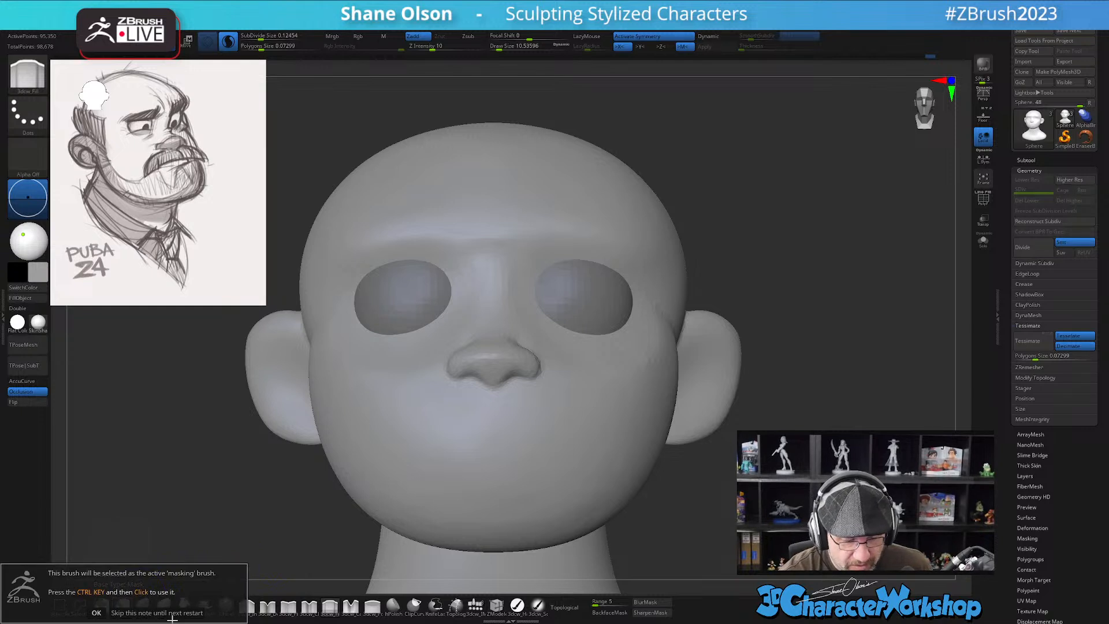
{"action": "left_click", "coordinate": [96, 612]}
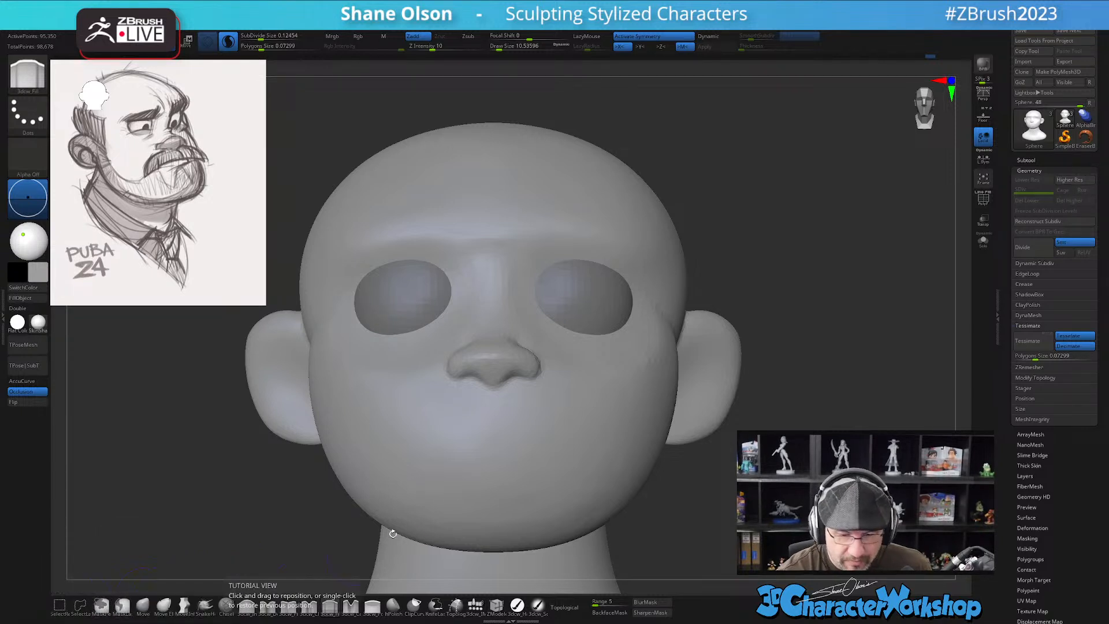
Mask a wide band across the face from the forehead down to just below the nose, leaving the jaw free
{"action": "key", "text": "ctrl"}
{"action": "mouse_move", "coordinate": [506, 417]}
{"action": "left_mouse_down", "text": "ctrl"}
{"action": "mouse_move", "coordinate": [699, 324]}
{"action": "mouse_move", "coordinate": [433, 223]}
{"action": "mouse_move", "coordinate": [682, 368]}
{"action": "left_mouse_up", "text": "ctrl"}
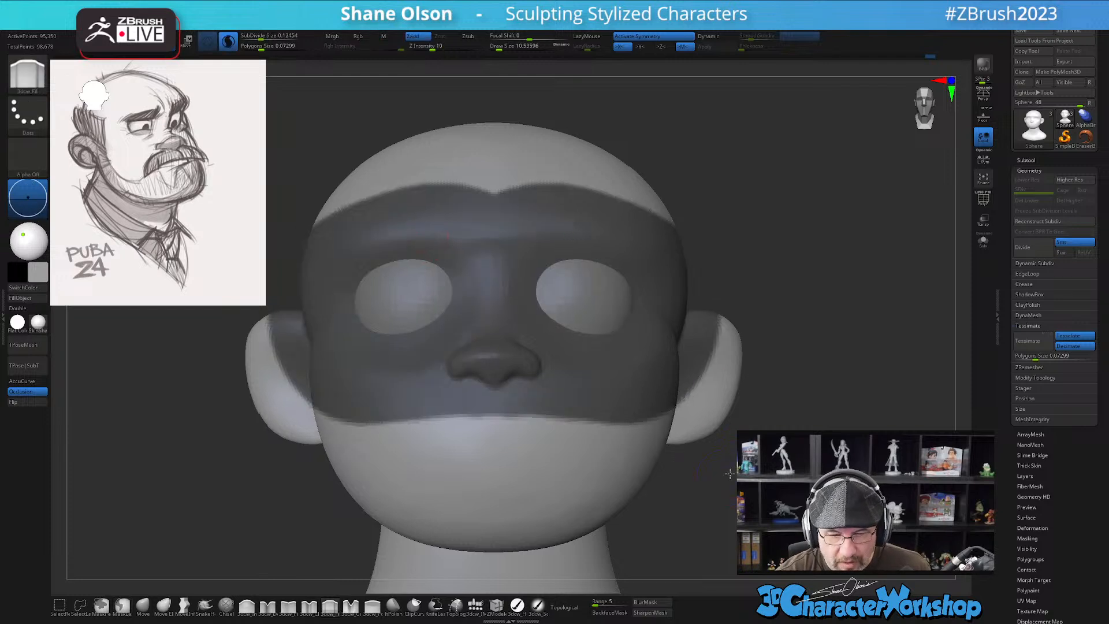
{"action": "left_click_drag", "start_coordinate": [726, 476], "coordinate": [743, 457], "text": "alt"}
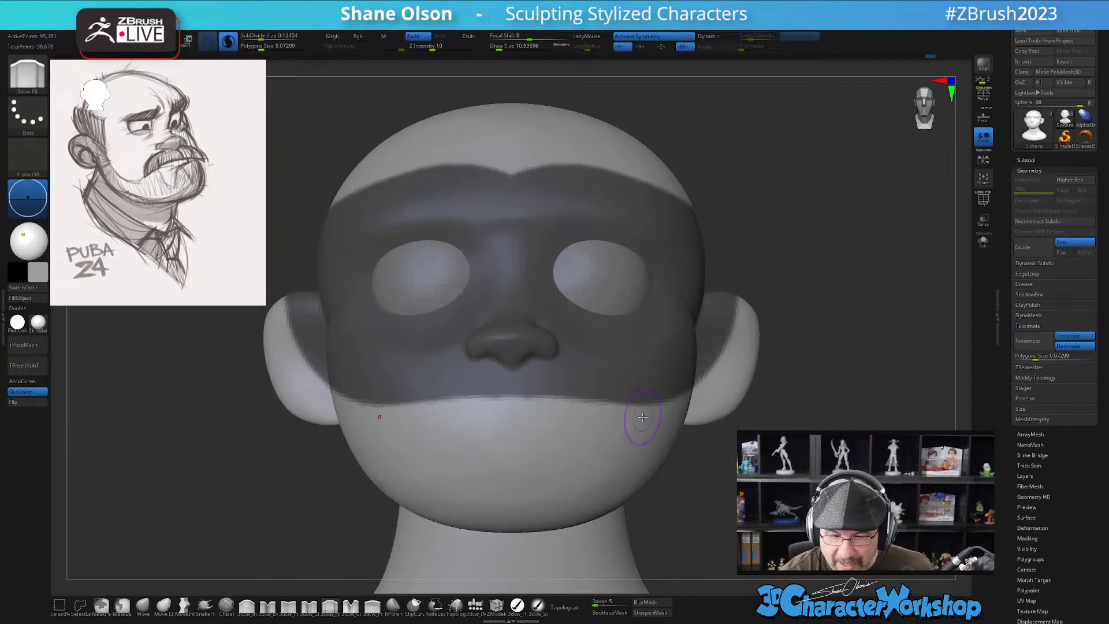
Pull the unmasked mouth area forward below the mask edge with the Move brush, enlarging the draw size to about 35
{"action": "left_click", "coordinate": [143, 604]}
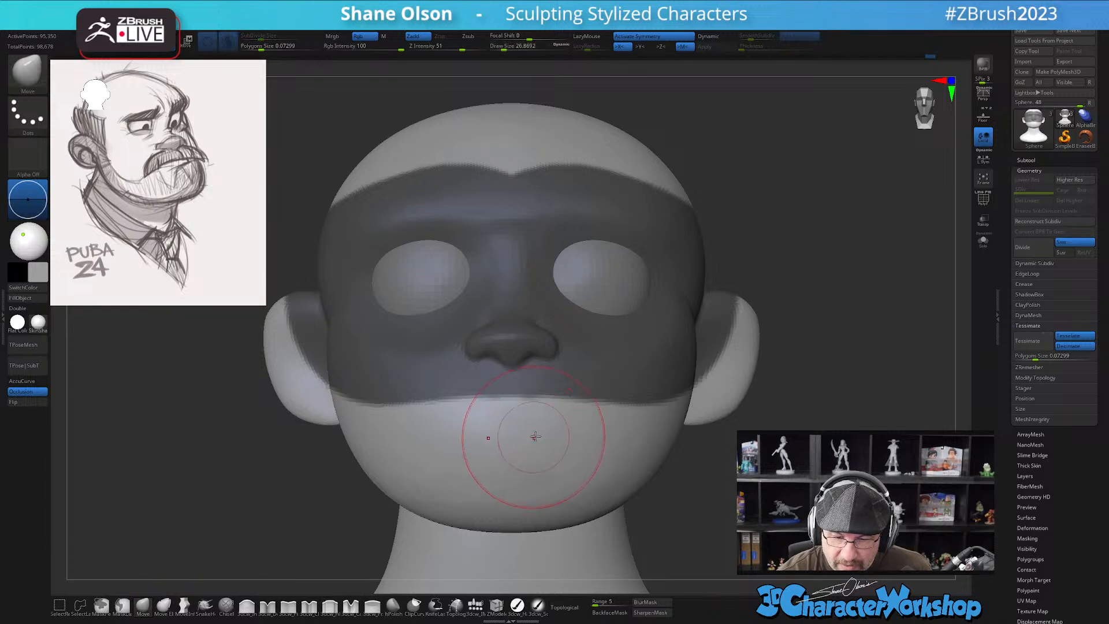
{"action": "left_click_drag", "start_coordinate": [508, 457], "coordinate": [560, 427]}
{"action": "mouse_move", "coordinate": [560, 427]}
{"action": "right_mouse_down"}
{"action": "mouse_move", "coordinate": [573, 387]}
{"action": "mouse_move", "coordinate": [601, 383]}
{"action": "mouse_move", "coordinate": [537, 449]}
{"action": "mouse_move", "coordinate": [546, 439]}
{"action": "mouse_move", "coordinate": [520, 441]}
{"action": "mouse_move", "coordinate": [528, 401]}
{"action": "mouse_move", "coordinate": [643, 413]}
{"action": "right_mouse_up"}
{"action": "key", "text": "bracketleft"}
{"action": "key", "text": "shift"}
{"action": "mouse_move", "coordinate": [664, 453]}
{"action": "right_mouse_down"}
{"action": "mouse_move", "coordinate": [569, 470]}
{"action": "mouse_move", "coordinate": [675, 450]}
{"action": "mouse_move", "coordinate": [571, 493]}
{"action": "right_mouse_up"}
{"action": "key", "text": "s"}
{"action": "left_click_drag", "start_coordinate": [522, 520], "coordinate": [526, 520]}
{"action": "right_click_drag", "start_coordinate": [556, 495], "coordinate": [549, 455], "text": "alt"}
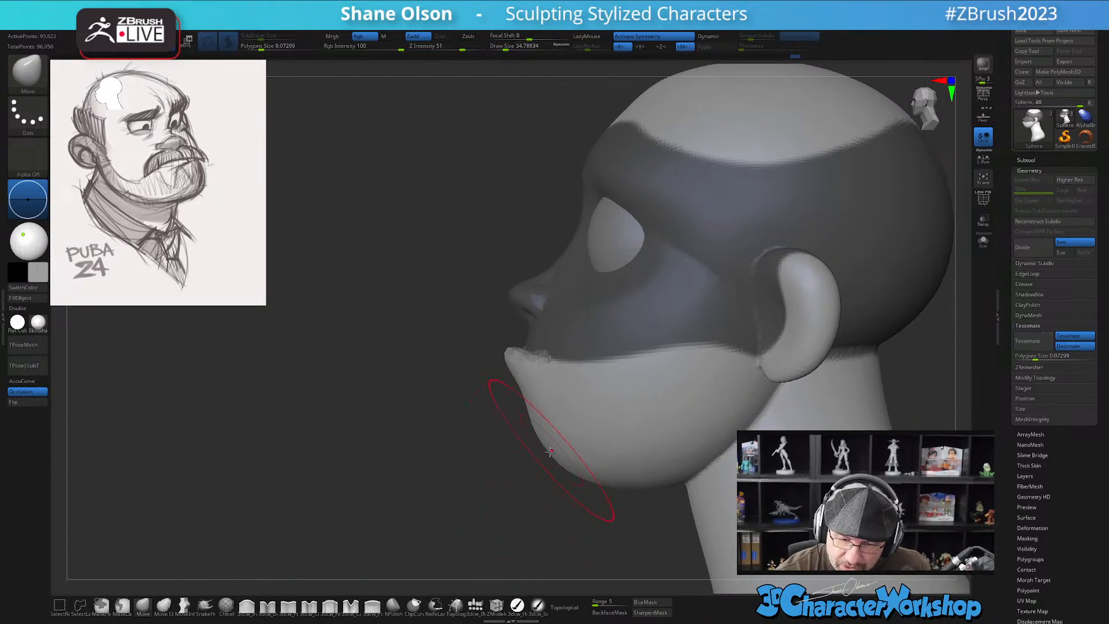
Smooth the protruding lower face below the mask edge and clear the mask from the head
{"action": "mouse_move", "coordinate": [599, 526]}
{"action": "right_mouse_down"}
{"action": "mouse_move", "coordinate": [523, 444]}
{"action": "mouse_move", "coordinate": [591, 444]}
{"action": "mouse_move", "coordinate": [628, 405]}
{"action": "mouse_move", "coordinate": [608, 426]}
{"action": "mouse_move", "coordinate": [624, 429]}
{"action": "right_mouse_up"}
{"action": "left_click_drag", "start_coordinate": [642, 418], "coordinate": [613, 413], "text": "shift"}
{"action": "right_click_drag", "start_coordinate": [613, 413], "coordinate": [646, 448]}
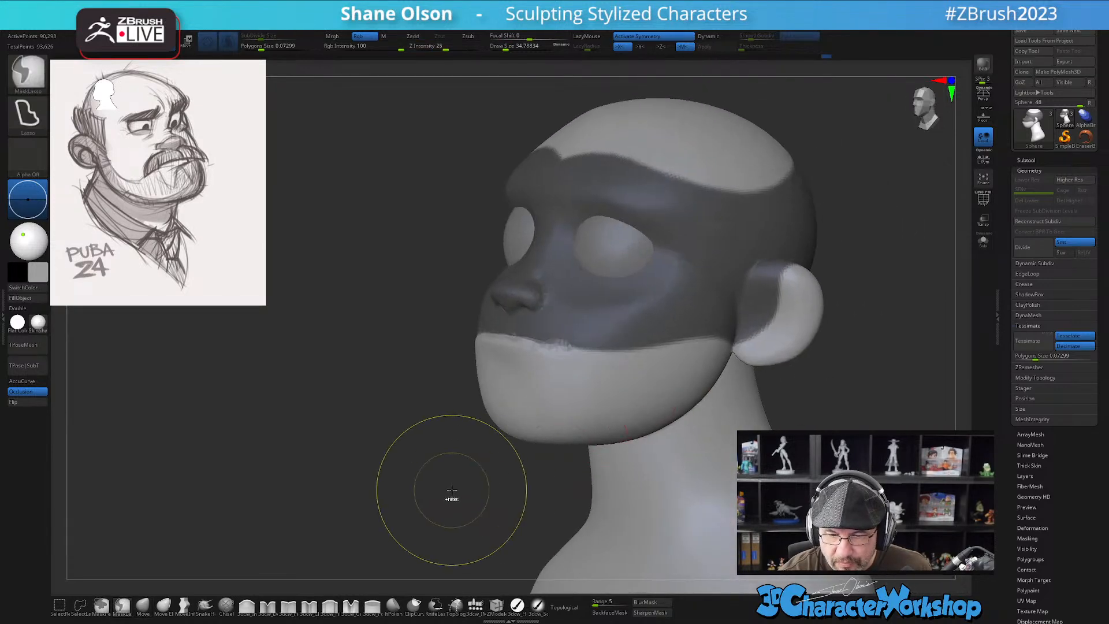
{"action": "left_click_drag", "start_coordinate": [454, 492], "coordinate": [470, 482], "text": "ctrl"}
{"action": "mouse_move", "coordinate": [473, 480]}
{"action": "right_mouse_down"}
{"action": "mouse_move", "coordinate": [654, 452]}
{"action": "mouse_move", "coordinate": [643, 435]}
{"action": "mouse_move", "coordinate": [696, 454]}
{"action": "right_mouse_up"}
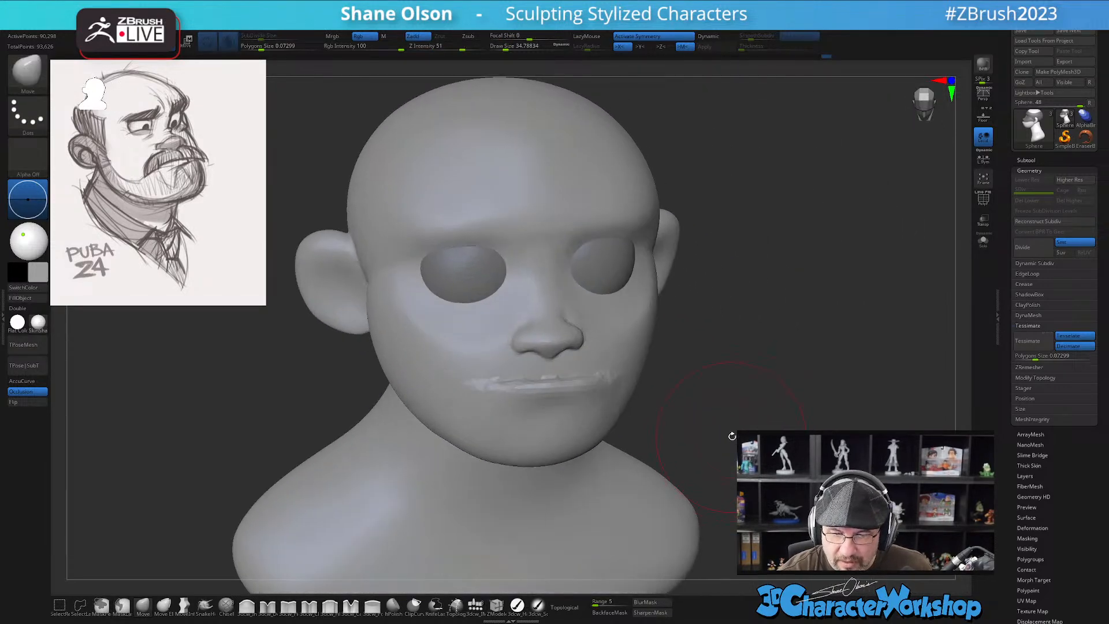
Reduce the draw size to about 15.5 and the subdivide size to about 0.07, and refine and smooth the mesh along the mouth line
{"action": "key", "text": "bracketleft"}
{"action": "key", "text": "bracketleft"}
{"action": "mouse_move", "coordinate": [613, 385]}
{"action": "right_mouse_down", "text": "ctrl"}
{"action": "mouse_move", "coordinate": [562, 391]}
{"action": "mouse_move", "coordinate": [559, 427]}
{"action": "right_mouse_up", "text": "ctrl"}
{"action": "key", "text": "s"}
{"action": "left_click_drag", "start_coordinate": [549, 372], "coordinate": [552, 373]}
{"action": "key", "text": "shift+f"}
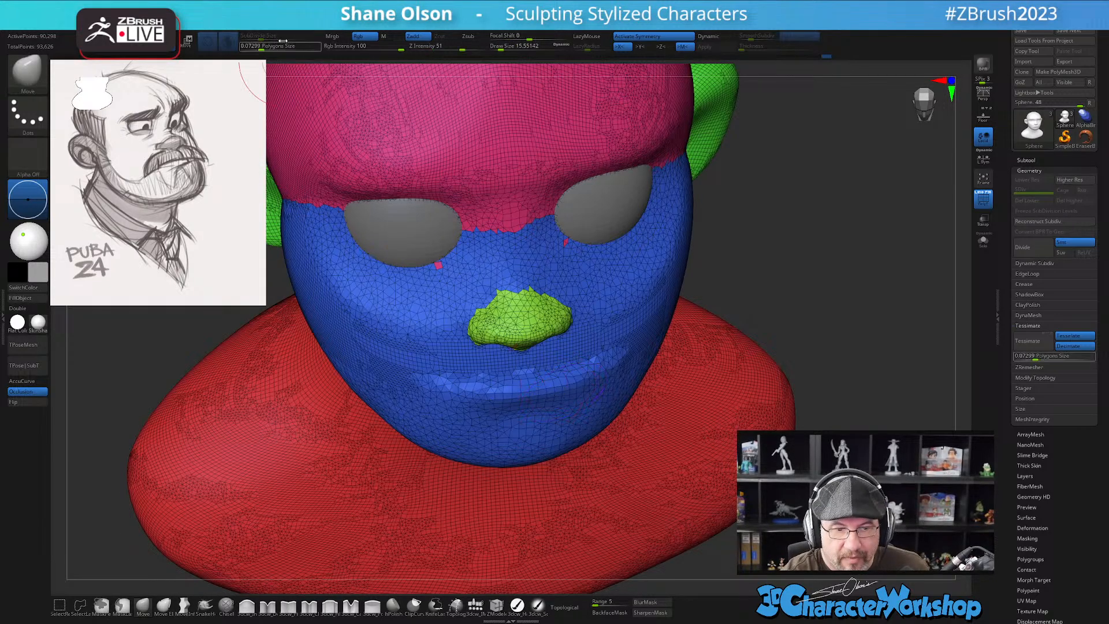
{"action": "mouse_move", "coordinate": [273, 37]}
{"action": "left_mouse_down", "text": "shift"}
{"action": "mouse_move", "coordinate": [549, 323]}
{"action": "mouse_move", "coordinate": [538, 338]}
{"action": "left_mouse_up", "text": "shift"}
{"action": "mouse_move", "coordinate": [555, 379]}
{"action": "left_mouse_down", "text": "shift"}
{"action": "mouse_move", "coordinate": [608, 361]}
{"action": "mouse_move", "coordinate": [527, 371]}
{"action": "mouse_move", "coordinate": [555, 367]}
{"action": "left_mouse_up", "text": "shift"}
{"action": "left_click_drag", "start_coordinate": [788, 383], "coordinate": [771, 337]}
{"action": "key", "text": "shift+f"}
{"action": "mouse_move", "coordinate": [735, 457]}
{"action": "left_mouse_down"}
{"action": "mouse_move", "coordinate": [512, 382]}
{"action": "mouse_move", "coordinate": [612, 381]}
{"action": "left_mouse_up"}
{"action": "mouse_move", "coordinate": [638, 396]}
{"action": "right_mouse_down"}
{"action": "mouse_move", "coordinate": [462, 398]}
{"action": "mouse_move", "coordinate": [653, 406]}
{"action": "right_mouse_up"}
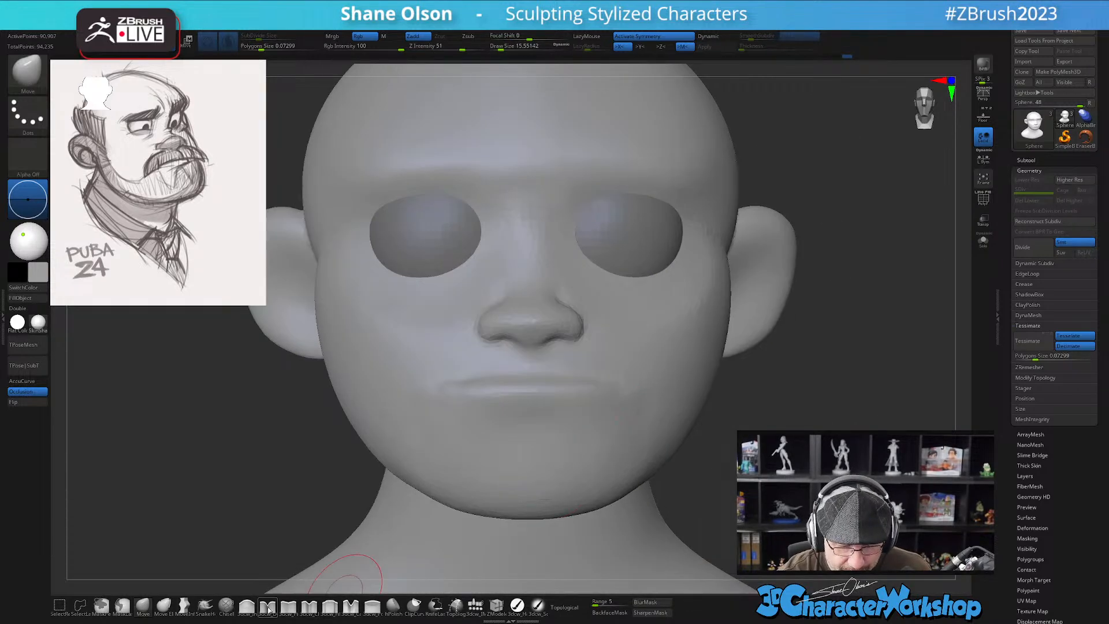
Sculpt the mouth line and its downturned corners with the Detail brush at a draw size of about 8.5
{"action": "left_click", "coordinate": [267, 606]}
{"action": "mouse_move", "coordinate": [556, 396]}
{"action": "right_mouse_down"}
{"action": "mouse_move", "coordinate": [579, 401]}
{"action": "mouse_move", "coordinate": [594, 442]}
{"action": "mouse_move", "coordinate": [576, 452]}
{"action": "right_mouse_up"}
{"action": "key", "text": "s"}
{"action": "mouse_move", "coordinate": [504, 429]}
{"action": "left_mouse_down"}
{"action": "mouse_move", "coordinate": [595, 418]}
{"action": "mouse_move", "coordinate": [606, 426]}
{"action": "mouse_move", "coordinate": [531, 429]}
{"action": "mouse_move", "coordinate": [627, 428]}
{"action": "left_mouse_up"}
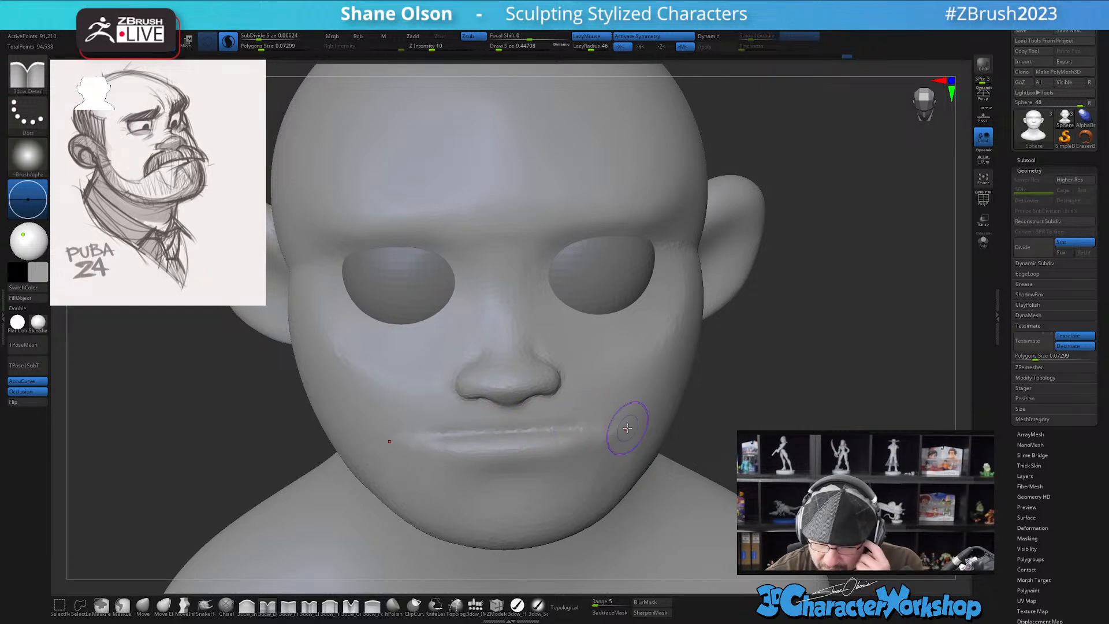
{"action": "mouse_move", "coordinate": [627, 428]}
{"action": "right_mouse_down"}
{"action": "mouse_move", "coordinate": [664, 439]}
{"action": "mouse_move", "coordinate": [657, 428]}
{"action": "mouse_move", "coordinate": [579, 463]}
{"action": "right_mouse_up"}
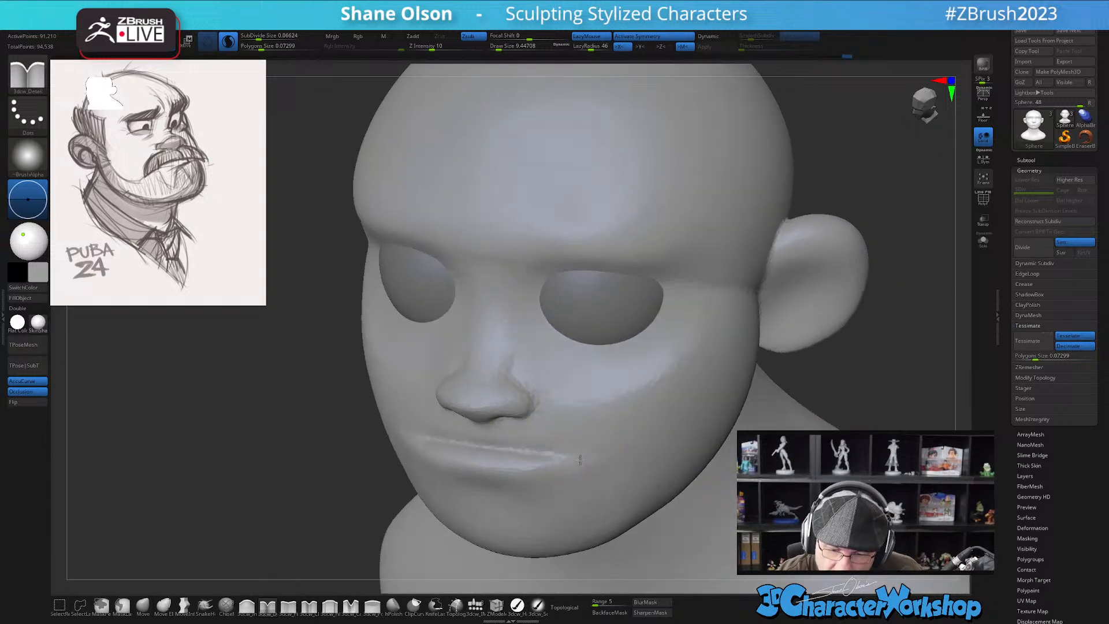
{"action": "mouse_move", "coordinate": [554, 455]}
{"action": "left_mouse_down"}
{"action": "mouse_move", "coordinate": [560, 445]}
{"action": "mouse_move", "coordinate": [574, 461]}
{"action": "mouse_move", "coordinate": [507, 449]}
{"action": "left_mouse_up"}
{"action": "mouse_move", "coordinate": [616, 443]}
{"action": "right_mouse_down"}
{"action": "mouse_move", "coordinate": [633, 433]}
{"action": "mouse_move", "coordinate": [642, 456]}
{"action": "mouse_move", "coordinate": [632, 410]}
{"action": "right_mouse_up"}
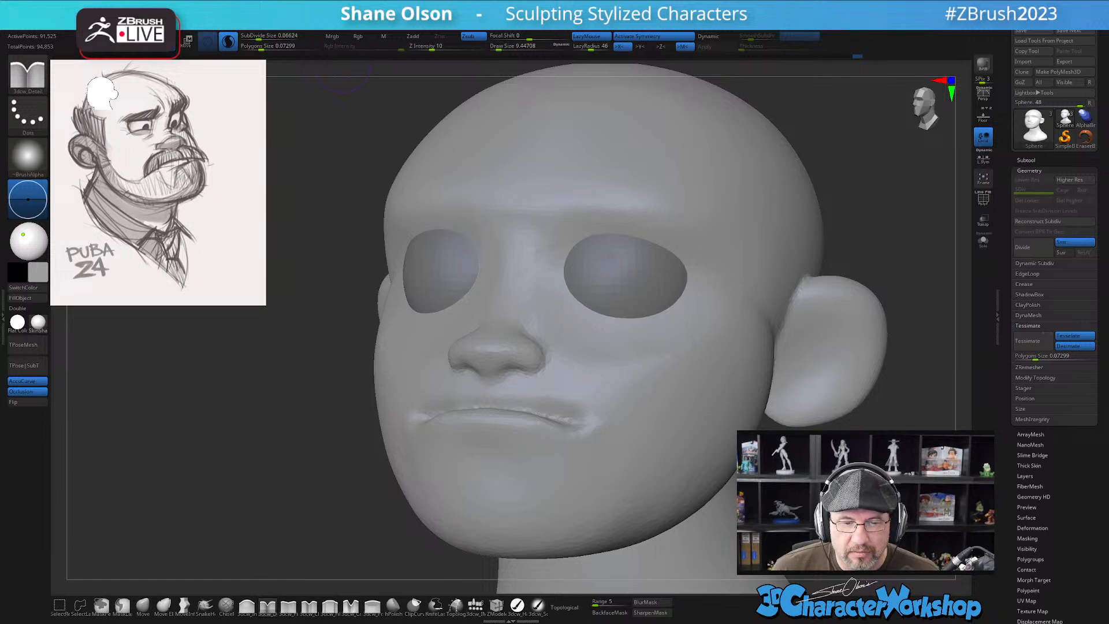
Show the movie timeline and hide it again
{"action": "mouse_move", "coordinate": [342, 16]}
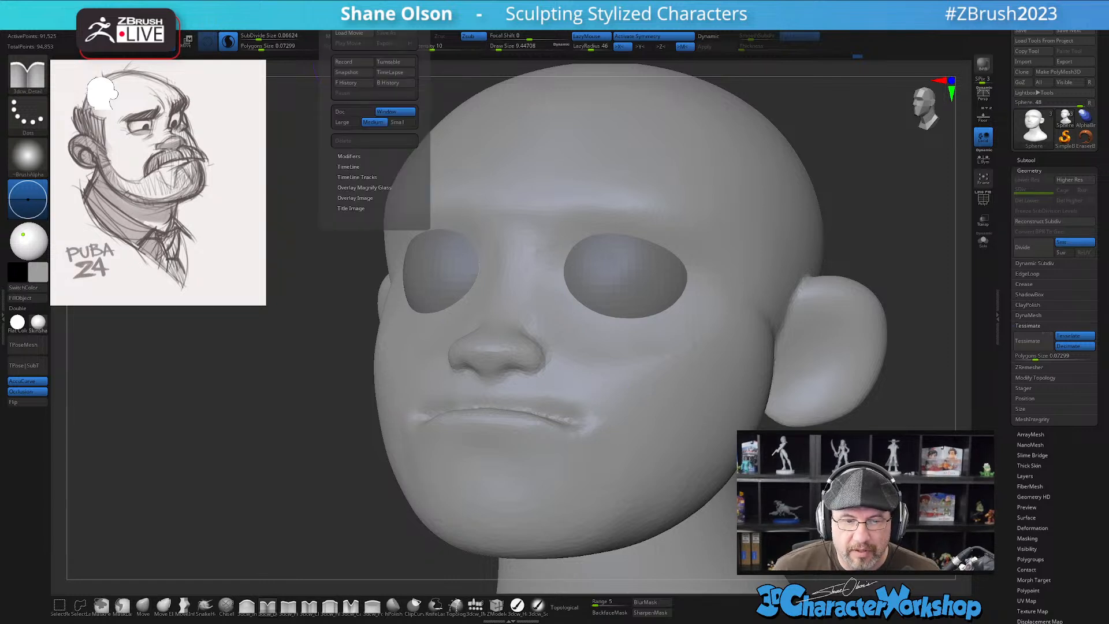
{"action": "left_click", "coordinate": [347, 167]}
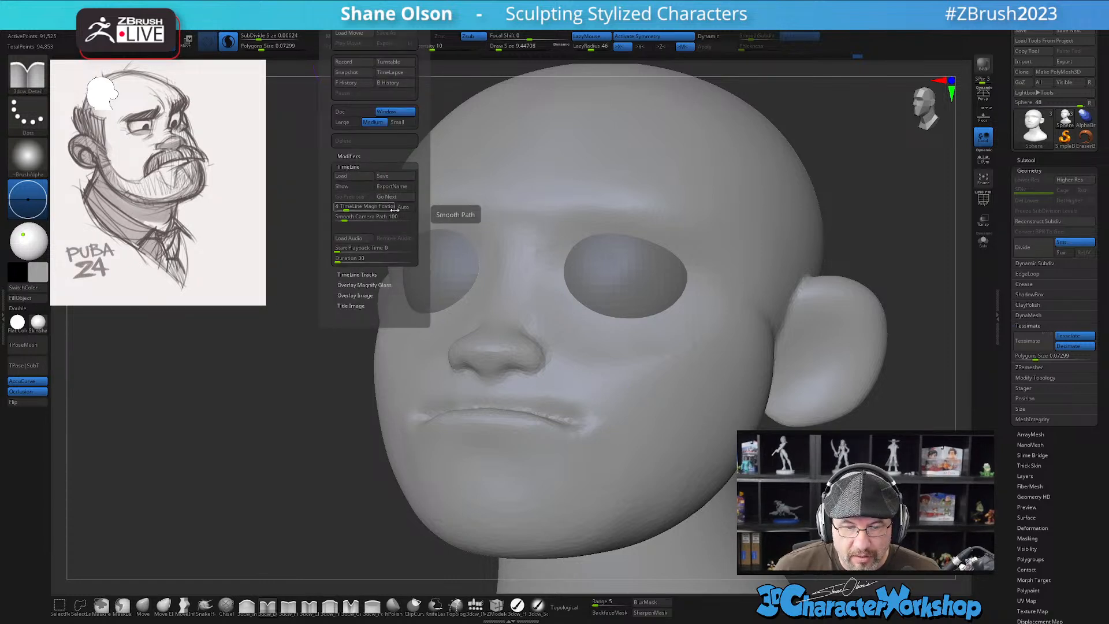
{"action": "left_click", "coordinate": [363, 188]}
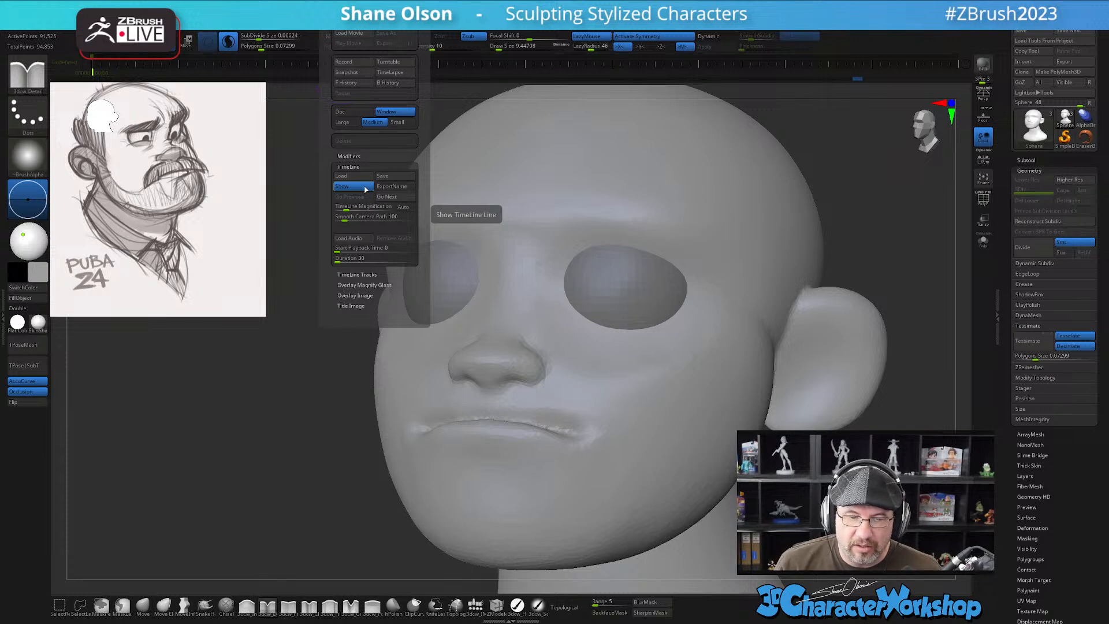
{"action": "left_click", "coordinate": [365, 188]}
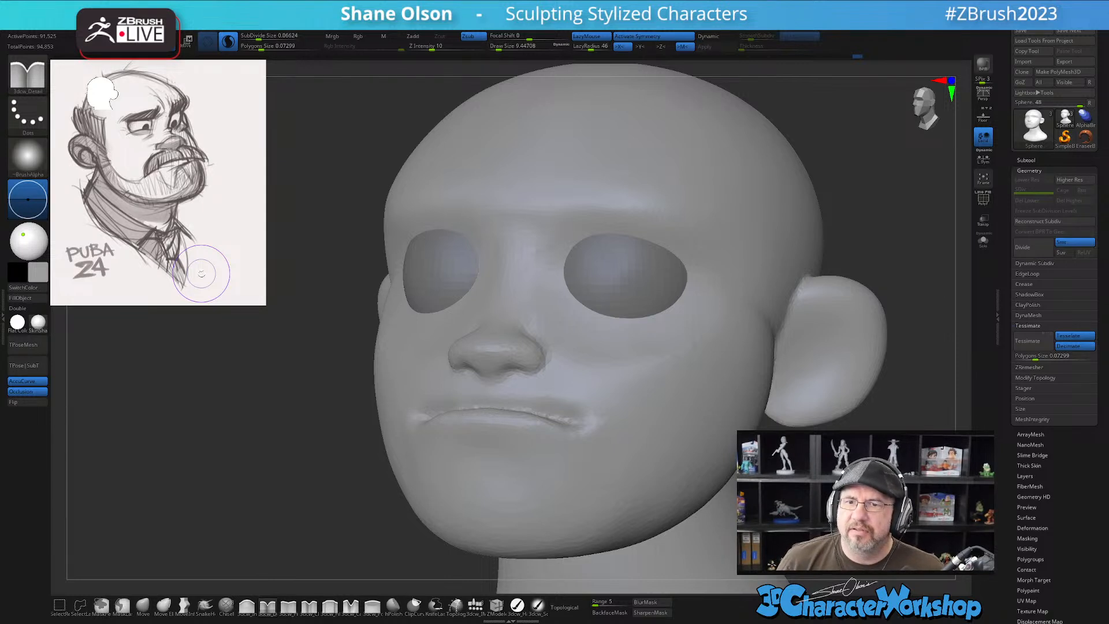
Reduce the draw size to about 5 and smooth the surface just above the mouth line
{"action": "mouse_move", "coordinate": [386, 504]}
{"action": "left_mouse_down"}
{"action": "mouse_move", "coordinate": [366, 505]}
{"action": "mouse_move", "coordinate": [395, 501]}
{"action": "left_mouse_up"}
{"action": "key", "text": "s"}
{"action": "left_click_drag", "start_coordinate": [549, 399], "coordinate": [545, 399]}
{"action": "key", "text": "shift"}
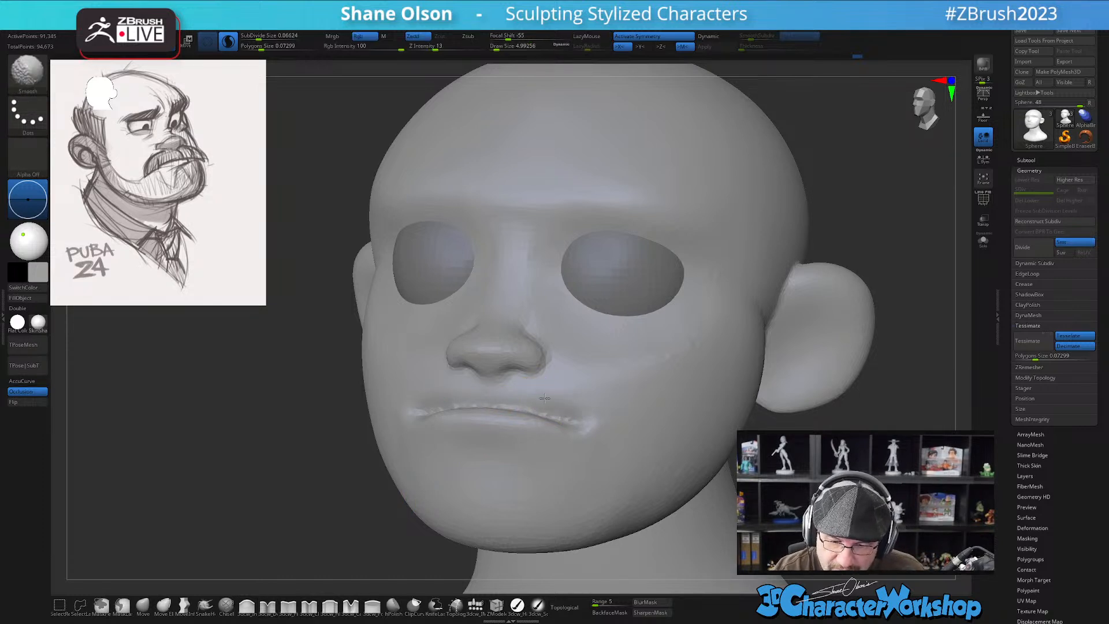
{"action": "left_click_drag", "start_coordinate": [553, 401], "coordinate": [557, 401], "text": "shift"}
{"action": "right_click_drag", "start_coordinate": [637, 432], "coordinate": [639, 407], "text": "ctrl"}
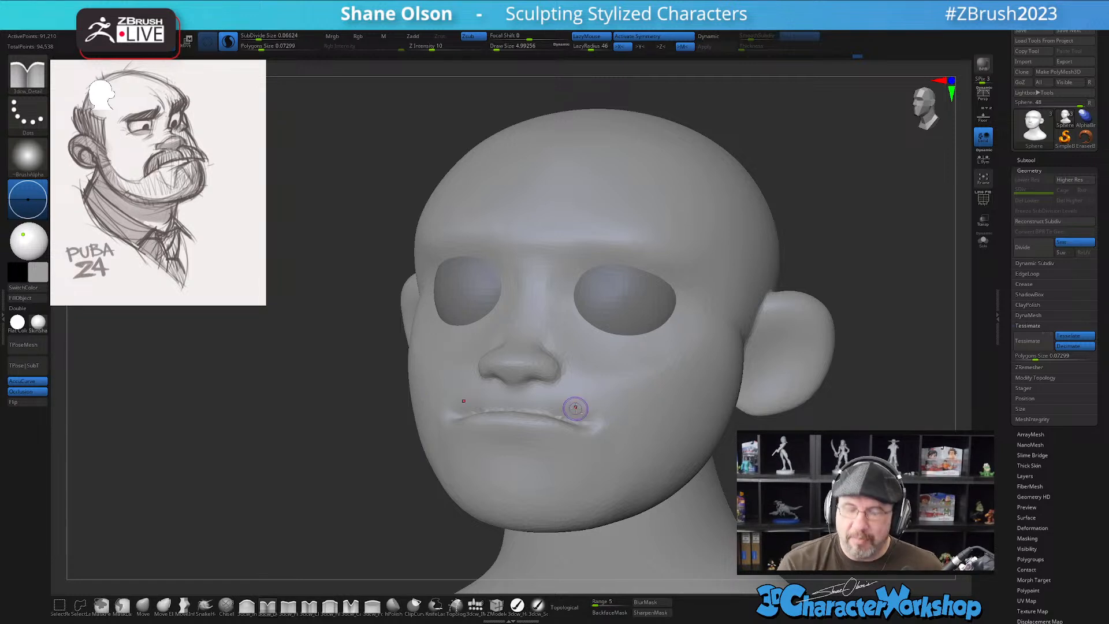
Enlarge the draw size to about 5.8 and refine and smooth the upper lip and mouth corners
{"action": "right_click_drag", "start_coordinate": [575, 409], "coordinate": [554, 410], "text": "alt"}
{"action": "key", "text": "s"}
{"action": "left_click_drag", "start_coordinate": [552, 415], "coordinate": [555, 416]}
{"action": "right_click_drag", "start_coordinate": [595, 420], "coordinate": [567, 428]}
{"action": "key", "text": "s"}
{"action": "left_click_drag", "start_coordinate": [568, 418], "coordinate": [564, 418]}
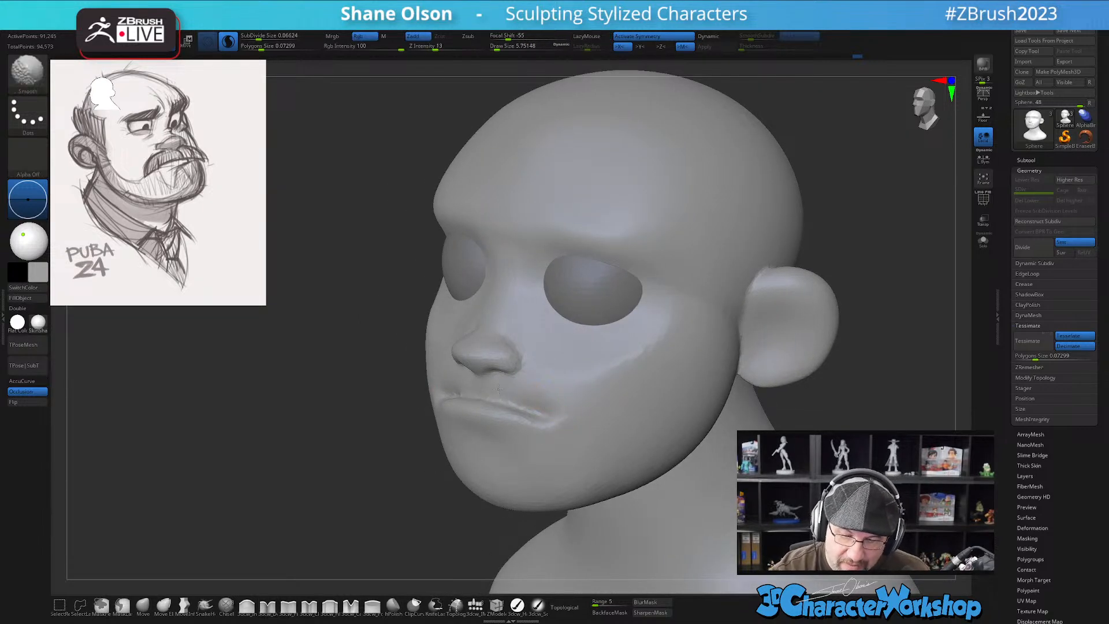
{"action": "right_click_drag", "start_coordinate": [532, 391], "coordinate": [438, 379]}
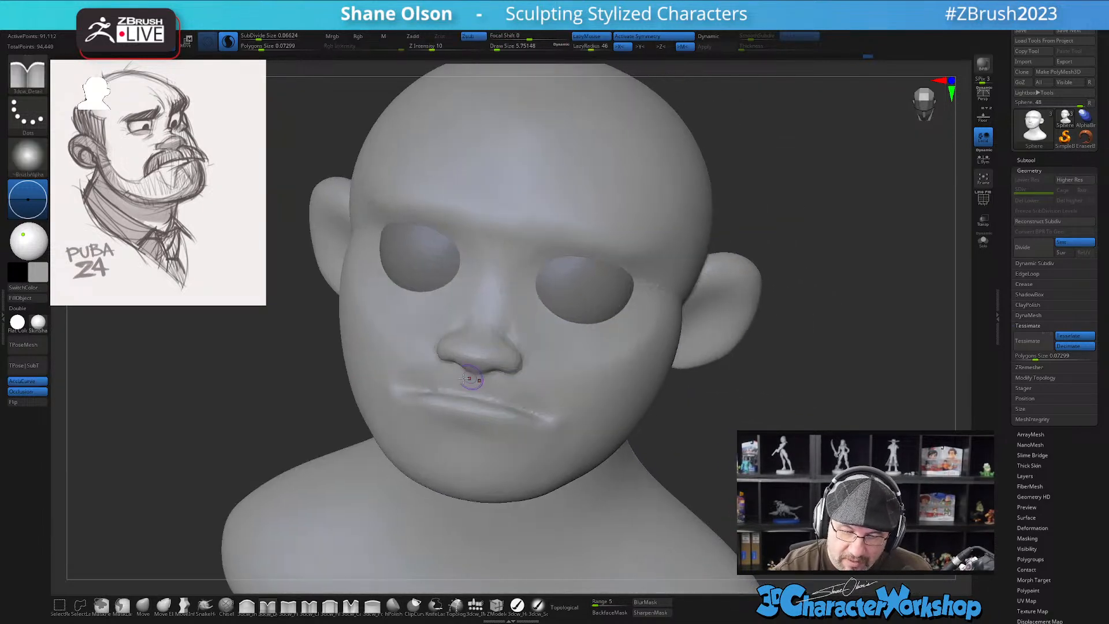
{"action": "left_click_drag", "start_coordinate": [409, 380], "coordinate": [398, 388], "text": "shift"}
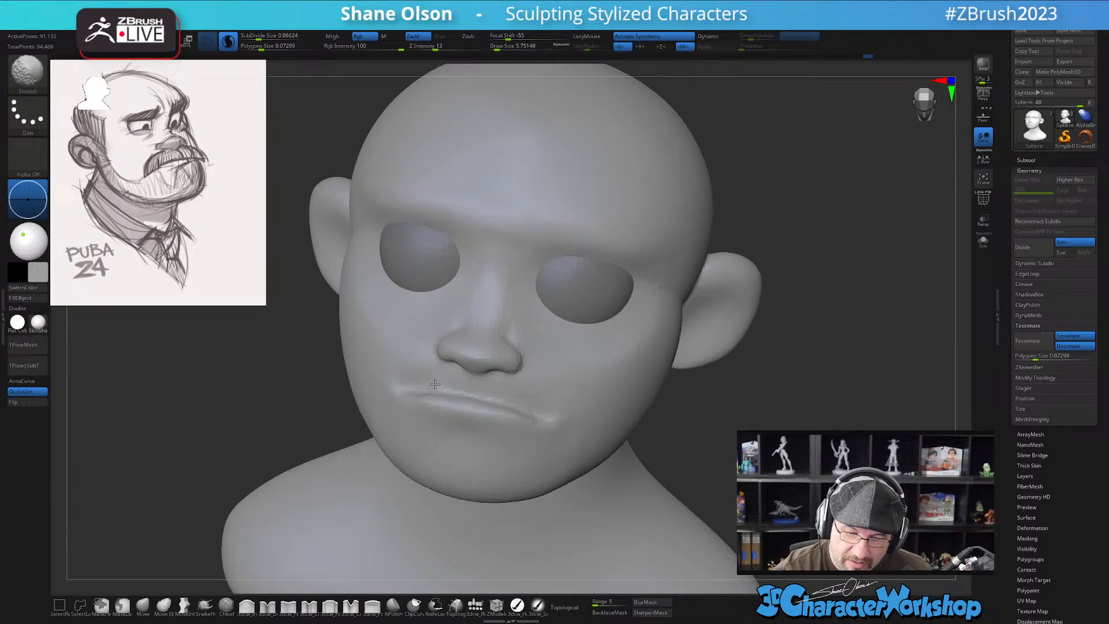
{"action": "mouse_move", "coordinate": [569, 411]}
{"action": "right_mouse_down"}
{"action": "mouse_move", "coordinate": [556, 411]}
{"action": "mouse_move", "coordinate": [585, 424]}
{"action": "right_mouse_up"}
{"action": "key", "text": "shift"}
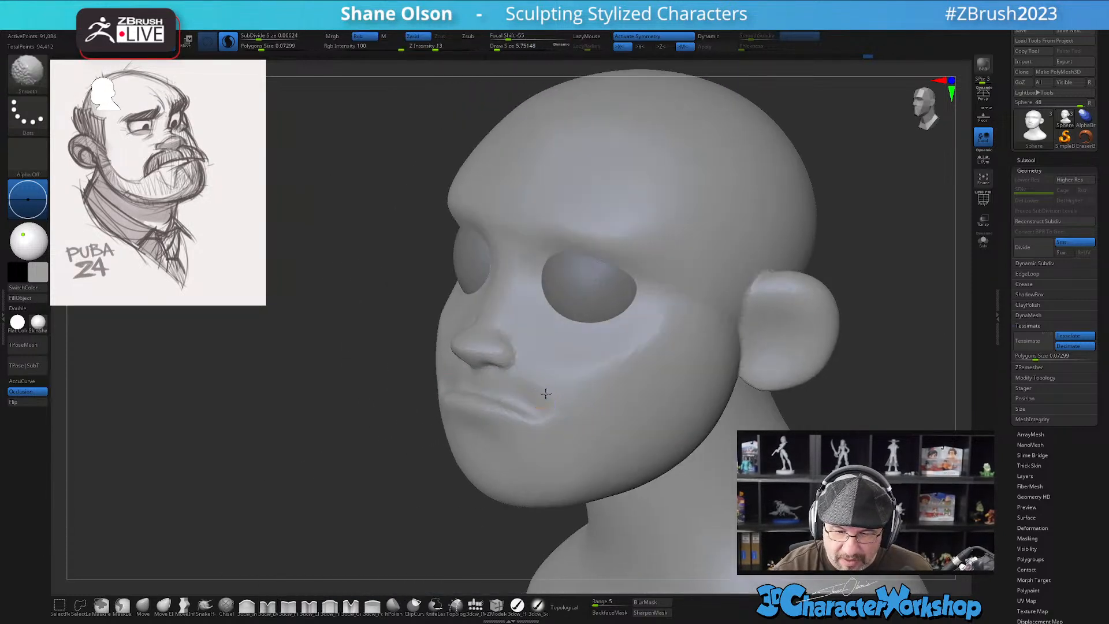
Set the draw size to about 6.6 and blend the area between the nose and the mouth corner
{"action": "right_click_drag", "start_coordinate": [565, 381], "coordinate": [550, 360], "text": "alt"}
{"action": "key", "text": "s"}
{"action": "left_click_drag", "start_coordinate": [562, 384], "coordinate": [565, 384]}
{"action": "right_click_drag", "start_coordinate": [573, 383], "coordinate": [505, 358]}
{"action": "key", "text": "shift"}
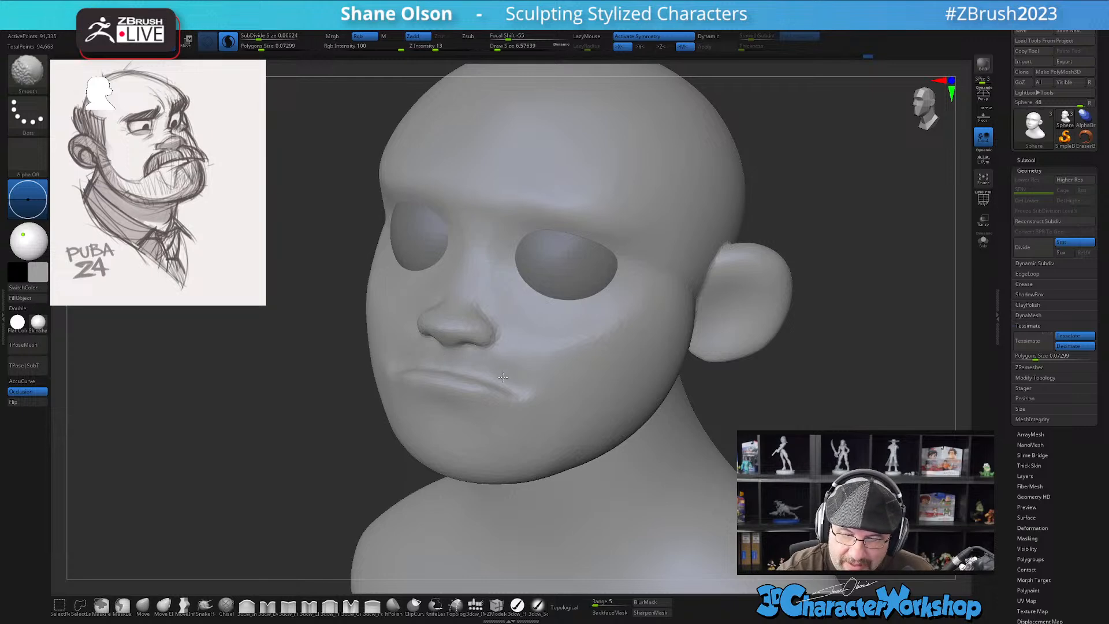
{"action": "left_click_drag", "start_coordinate": [492, 367], "coordinate": [501, 375], "text": "shift"}
{"action": "mouse_move", "coordinate": [559, 407]}
{"action": "right_mouse_down"}
{"action": "mouse_move", "coordinate": [567, 423]}
{"action": "mouse_move", "coordinate": [654, 377]}
{"action": "mouse_move", "coordinate": [730, 420]}
{"action": "mouse_move", "coordinate": [719, 403]}
{"action": "mouse_move", "coordinate": [740, 383]}
{"action": "mouse_move", "coordinate": [594, 446]}
{"action": "right_mouse_up"}
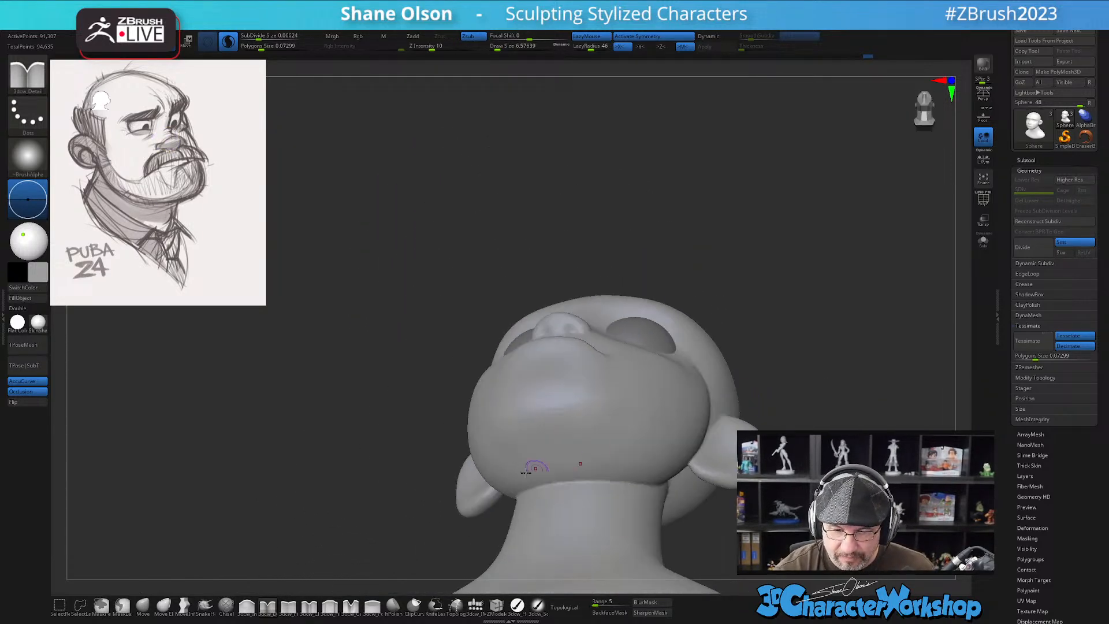
Reshape the mouth curve and lower lip with the Move brush at a draw size of about 18.5
{"action": "key", "text": "b"}
{"action": "key", "text": "m"}
{"action": "key", "text": "v"}
{"action": "mouse_move", "coordinate": [639, 366]}
{"action": "right_mouse_down"}
{"action": "mouse_move", "coordinate": [650, 407]}
{"action": "mouse_move", "coordinate": [631, 371]}
{"action": "mouse_move", "coordinate": [626, 383]}
{"action": "mouse_move", "coordinate": [557, 388]}
{"action": "right_mouse_up"}
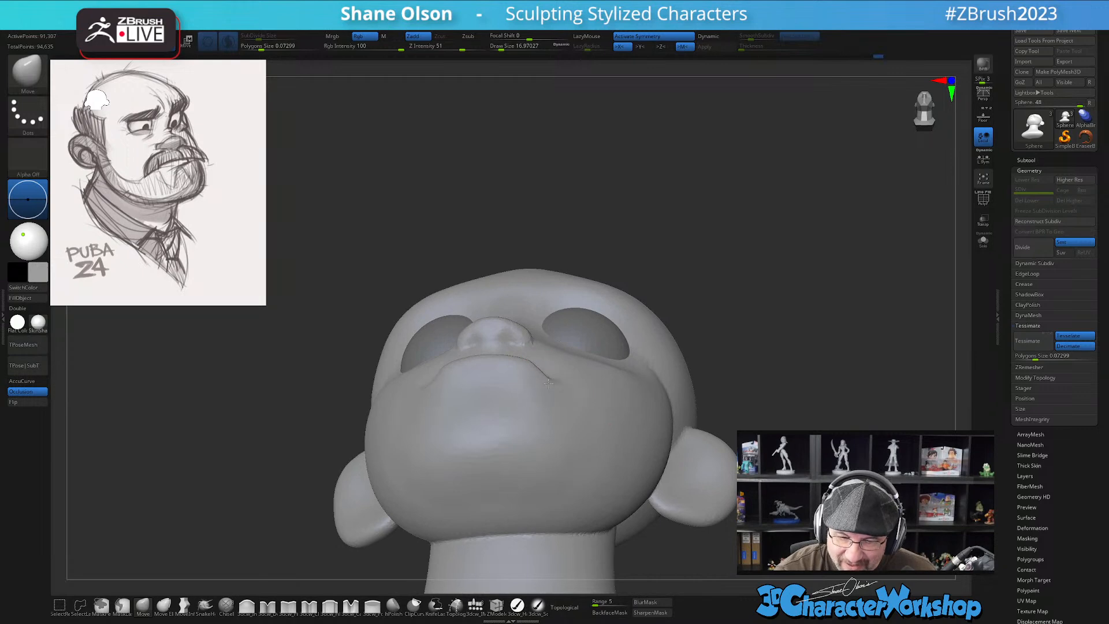
{"action": "mouse_move", "coordinate": [507, 361]}
{"action": "right_mouse_down"}
{"action": "mouse_move", "coordinate": [567, 380]}
{"action": "mouse_move", "coordinate": [560, 393]}
{"action": "mouse_move", "coordinate": [519, 397]}
{"action": "mouse_move", "coordinate": [475, 380]}
{"action": "mouse_move", "coordinate": [540, 371]}
{"action": "mouse_move", "coordinate": [550, 354]}
{"action": "mouse_move", "coordinate": [558, 376]}
{"action": "right_mouse_up"}
{"action": "key", "text": "bracketright"}
{"action": "key", "text": "bracketleft"}
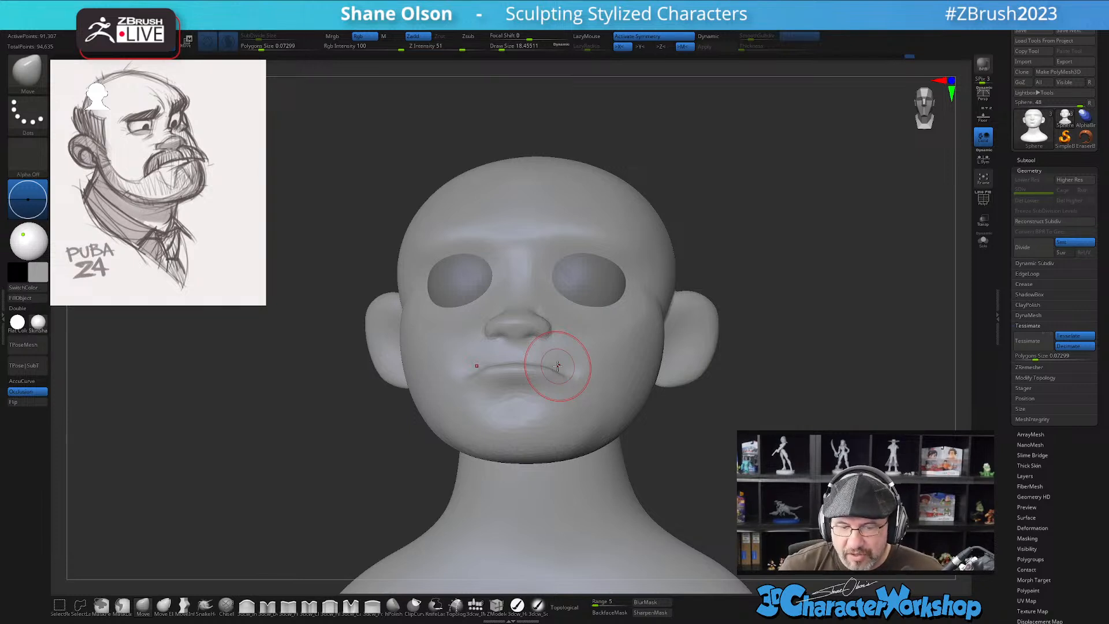
Smooth the chin and the area below the mouth corners, checking the mouth from the side, below and above
{"action": "right_click_drag", "start_coordinate": [563, 404], "coordinate": [577, 410]}
{"action": "left_click_drag", "start_coordinate": [524, 417], "coordinate": [502, 415], "text": "shift"}
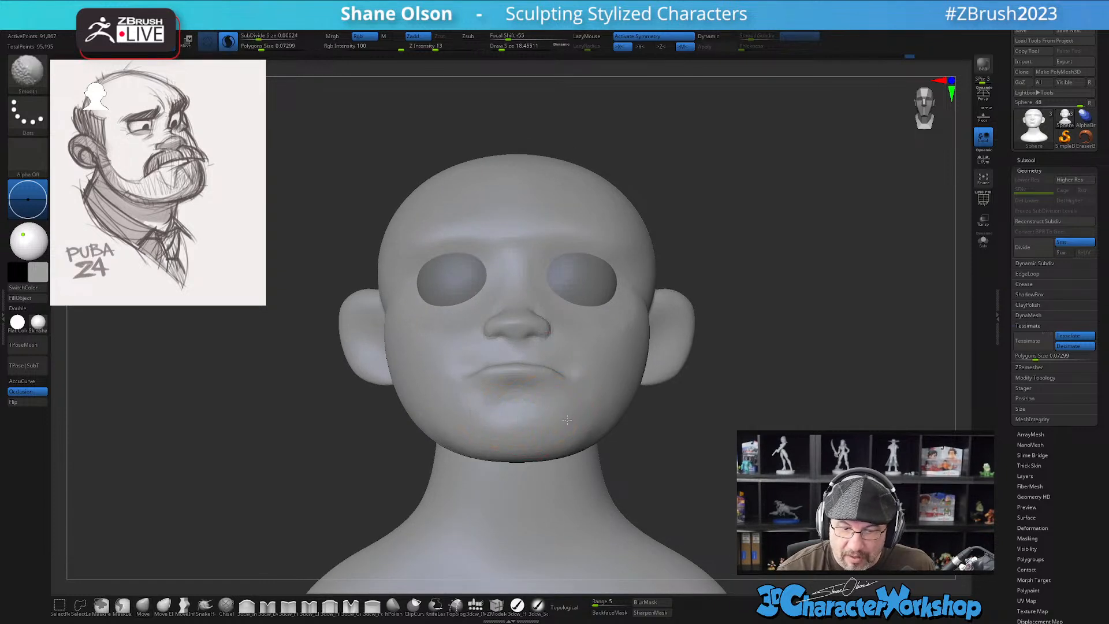
{"action": "mouse_move", "coordinate": [569, 404]}
{"action": "right_mouse_down"}
{"action": "mouse_move", "coordinate": [560, 431]}
{"action": "mouse_move", "coordinate": [568, 414]}
{"action": "right_mouse_up"}
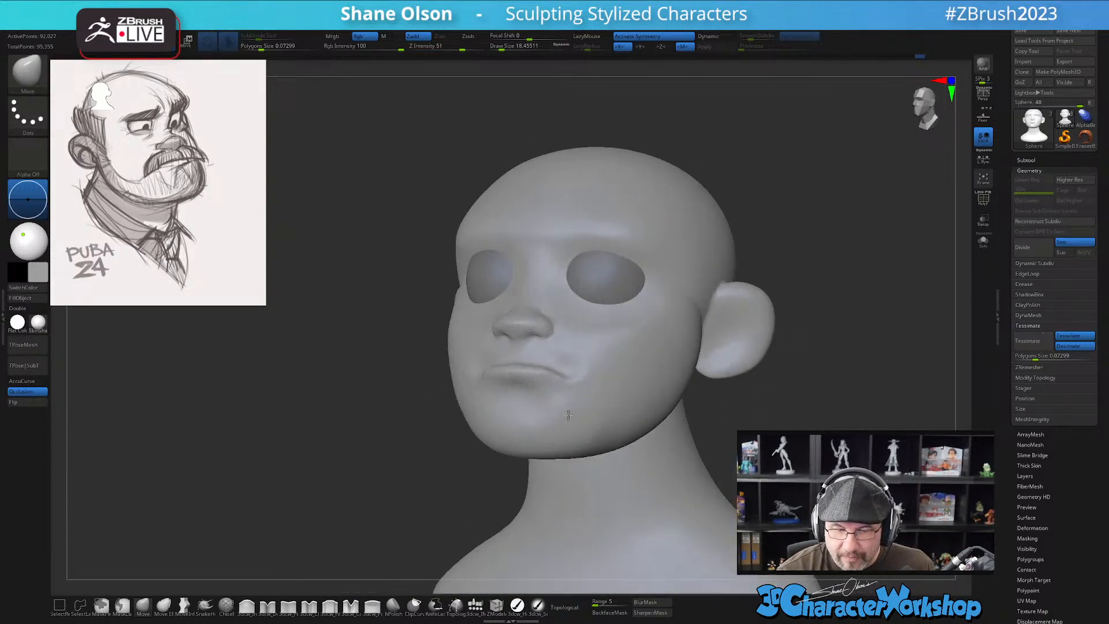
{"action": "left_click_drag", "start_coordinate": [568, 414], "coordinate": [549, 413], "text": "shift"}
{"action": "mouse_move", "coordinate": [570, 408]}
{"action": "right_mouse_down"}
{"action": "mouse_move", "coordinate": [559, 424]}
{"action": "mouse_move", "coordinate": [581, 439]}
{"action": "right_mouse_up"}
{"action": "mouse_move", "coordinate": [718, 469]}
{"action": "left_mouse_down"}
{"action": "mouse_move", "coordinate": [705, 428]}
{"action": "mouse_move", "coordinate": [693, 436]}
{"action": "mouse_move", "coordinate": [687, 424]}
{"action": "left_mouse_up"}
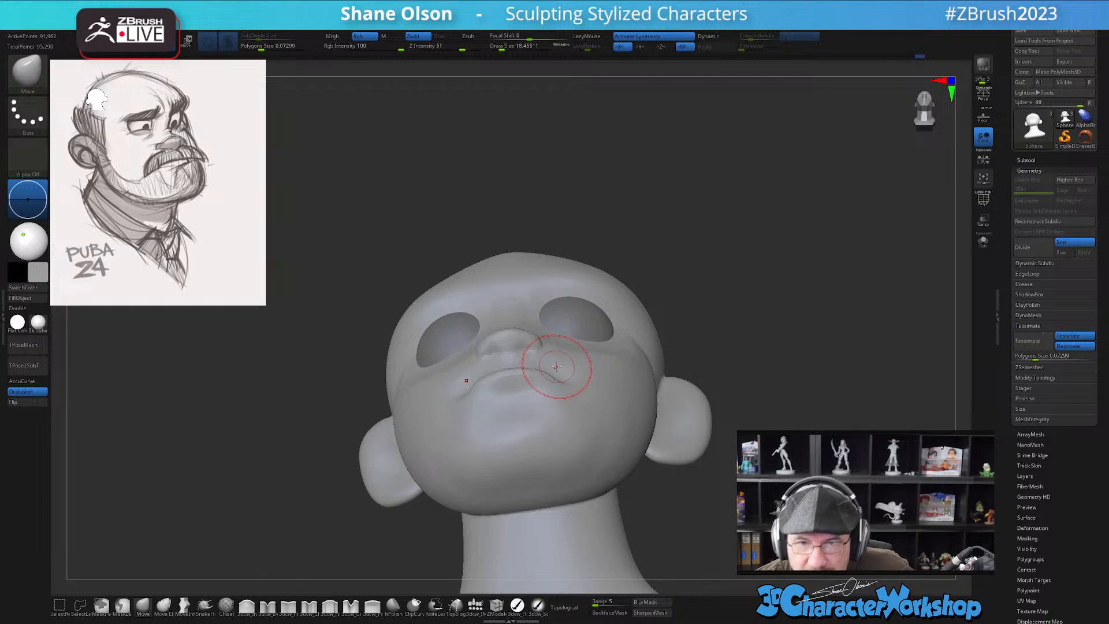
{"action": "mouse_move", "coordinate": [673, 322]}
{"action": "left_mouse_down"}
{"action": "mouse_move", "coordinate": [670, 276]}
{"action": "mouse_move", "coordinate": [684, 287]}
{"action": "mouse_move", "coordinate": [687, 357]}
{"action": "mouse_move", "coordinate": [665, 404]}
{"action": "left_mouse_up"}
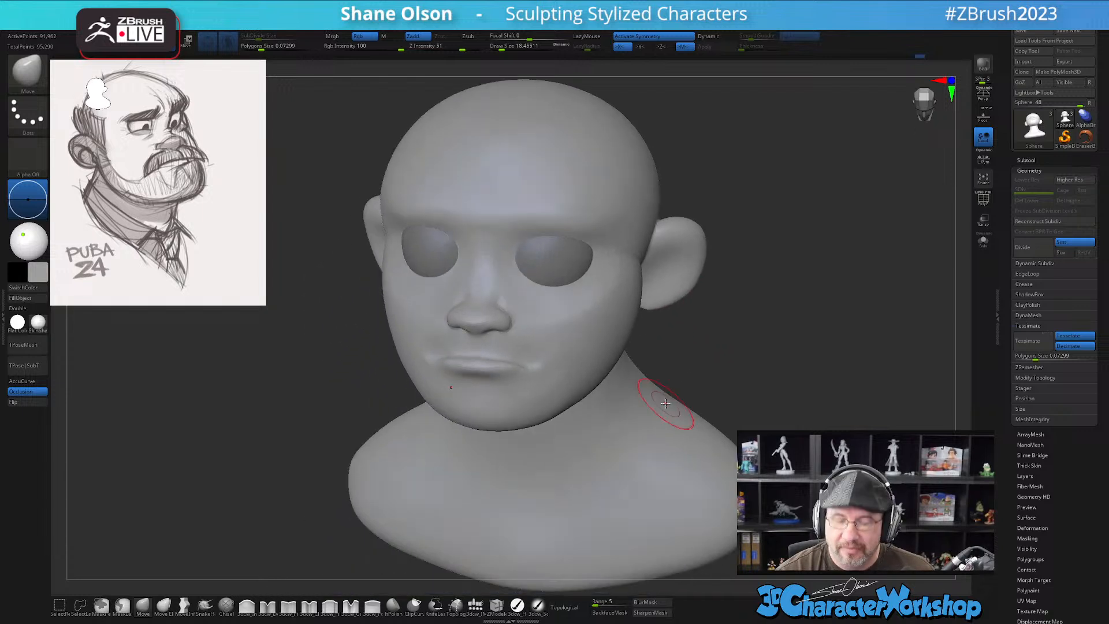
Set the draw size to about 23 and display the polygroup wireframe over the side of the head
{"action": "mouse_move", "coordinate": [508, 292]}
{"action": "left_mouse_down"}
{"action": "mouse_move", "coordinate": [520, 267]}
{"action": "mouse_move", "coordinate": [515, 277]}
{"action": "mouse_move", "coordinate": [487, 247]}
{"action": "mouse_move", "coordinate": [525, 322]}
{"action": "left_mouse_up"}
{"action": "mouse_move", "coordinate": [414, 507]}
{"action": "left_mouse_down"}
{"action": "mouse_move", "coordinate": [585, 372]}
{"action": "mouse_move", "coordinate": [571, 357]}
{"action": "left_mouse_up"}
{"action": "key", "text": "s"}
{"action": "left_click_drag", "start_coordinate": [219, 533], "coordinate": [266, 532]}
{"action": "mouse_move", "coordinate": [421, 359]}
{"action": "left_mouse_down"}
{"action": "mouse_move", "coordinate": [408, 297]}
{"action": "mouse_move", "coordinate": [367, 304]}
{"action": "left_mouse_up"}
{"action": "key", "text": "bracketright"}
{"action": "mouse_move", "coordinate": [565, 303]}
{"action": "left_mouse_down"}
{"action": "mouse_move", "coordinate": [560, 358]}
{"action": "mouse_move", "coordinate": [703, 396]}
{"action": "mouse_move", "coordinate": [698, 411]}
{"action": "mouse_move", "coordinate": [716, 386]}
{"action": "mouse_move", "coordinate": [692, 393]}
{"action": "mouse_move", "coordinate": [754, 368]}
{"action": "mouse_move", "coordinate": [735, 391]}
{"action": "mouse_move", "coordinate": [693, 376]}
{"action": "mouse_move", "coordinate": [691, 391]}
{"action": "left_mouse_up"}
{"action": "scroll", "coordinate": [560, 358], "scroll_direction": "down", "scroll_amount": 5}
{"action": "key", "text": "bracketleft"}
{"action": "left_click_drag", "start_coordinate": [539, 308], "coordinate": [539, 321], "text": "shift"}
{"action": "key", "text": "shift+f"}
{"action": "mouse_move", "coordinate": [609, 397]}
{"action": "left_mouse_down", "text": "alt"}
{"action": "mouse_move", "coordinate": [624, 416]}
{"action": "mouse_move", "coordinate": [623, 373]}
{"action": "left_mouse_up", "text": "alt"}
{"action": "key", "text": "shift"}
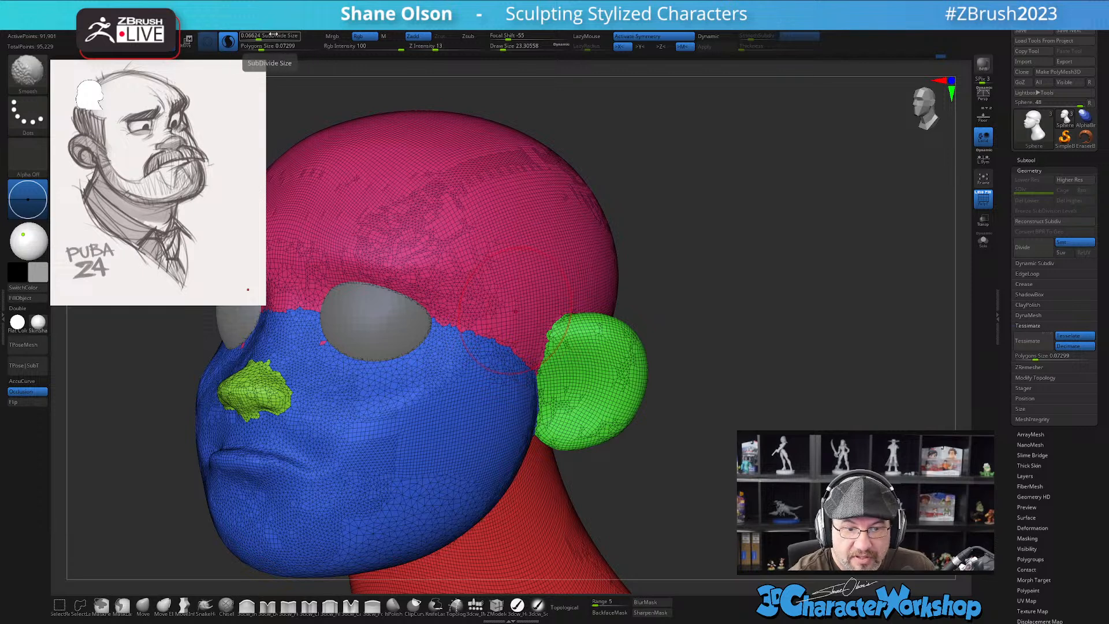
Try to densify the mesh at the temple in front of the ear with a subdivide size of about 0.02
{"action": "left_click_drag", "start_coordinate": [259, 37], "coordinate": [255, 37]}
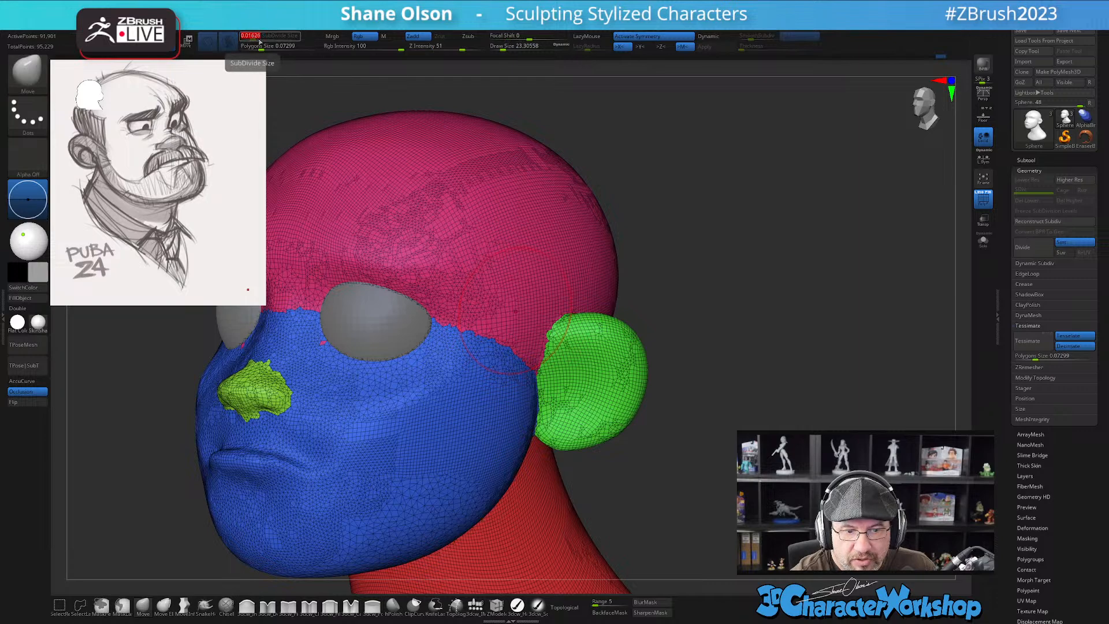
{"action": "left_click_drag", "start_coordinate": [516, 341], "coordinate": [507, 364], "text": "shift"}
{"action": "mouse_move", "coordinate": [726, 448]}
{"action": "left_mouse_down"}
{"action": "mouse_move", "coordinate": [539, 484]}
{"action": "mouse_move", "coordinate": [722, 450]}
{"action": "left_mouse_up"}
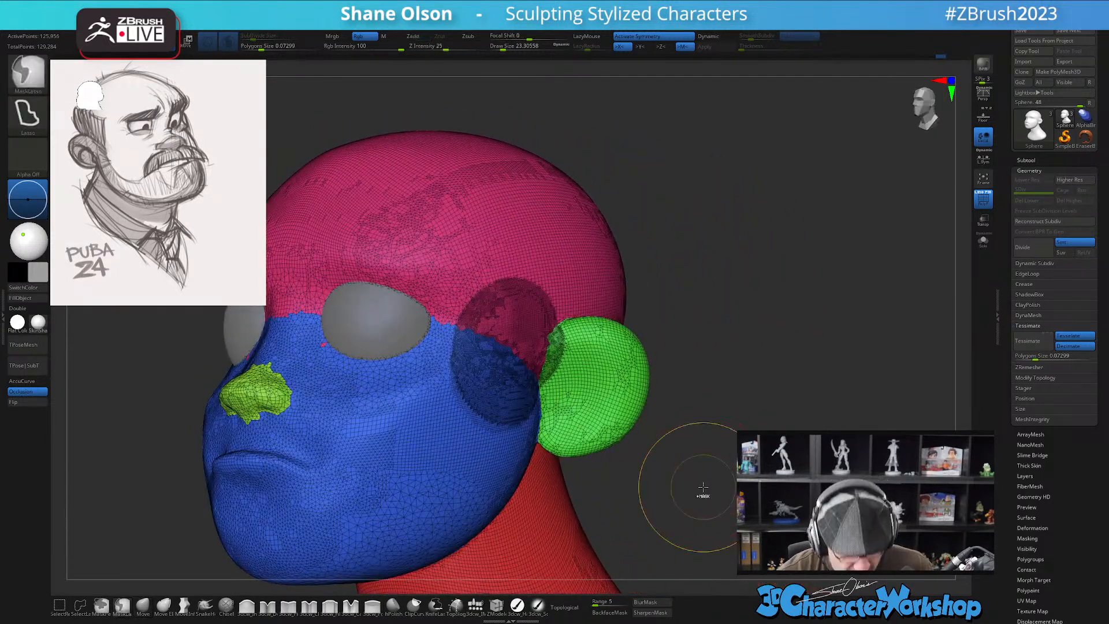
{"action": "key", "text": "ctrl+z"}
{"action": "mouse_move", "coordinate": [514, 342]}
{"action": "left_mouse_down", "text": "shift"}
{"action": "mouse_move", "coordinate": [507, 358]}
{"action": "mouse_move", "coordinate": [497, 347]}
{"action": "left_mouse_up", "text": "shift"}
{"action": "key", "text": "ctrl+z"}
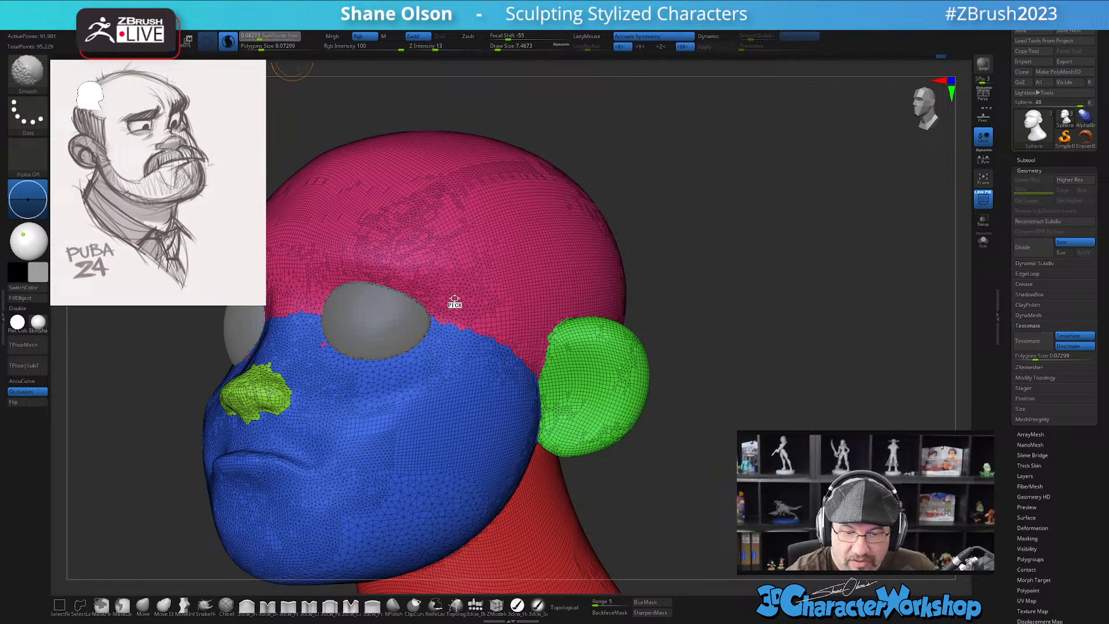
Set the subdivide size to about 0.04 and the draw size to about 10.5, and densify the mesh across the temple, cheekbone and brow
{"action": "left_click_drag", "start_coordinate": [455, 306], "coordinate": [499, 328]}
{"action": "key", "text": "shift"}
{"action": "left_click_drag", "start_coordinate": [521, 399], "coordinate": [523, 397], "text": "shift"}
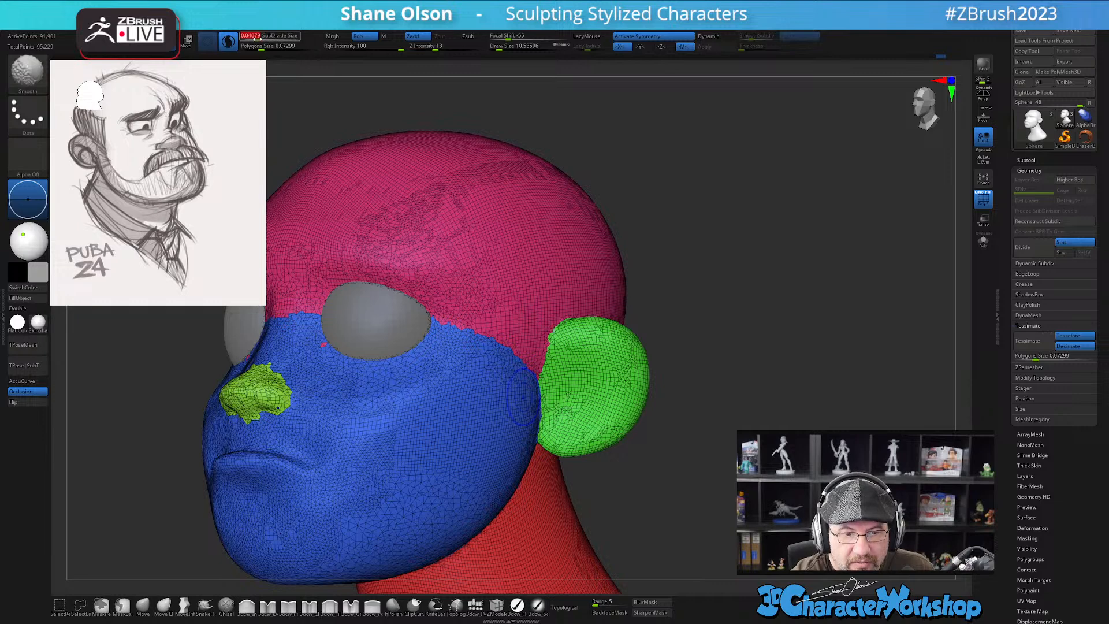
{"action": "mouse_move", "coordinate": [484, 354]}
{"action": "left_mouse_down", "text": "shift"}
{"action": "mouse_move", "coordinate": [522, 354]}
{"action": "mouse_move", "coordinate": [377, 377]}
{"action": "mouse_move", "coordinate": [312, 338]}
{"action": "mouse_move", "coordinate": [319, 282]}
{"action": "left_mouse_up", "text": "shift"}
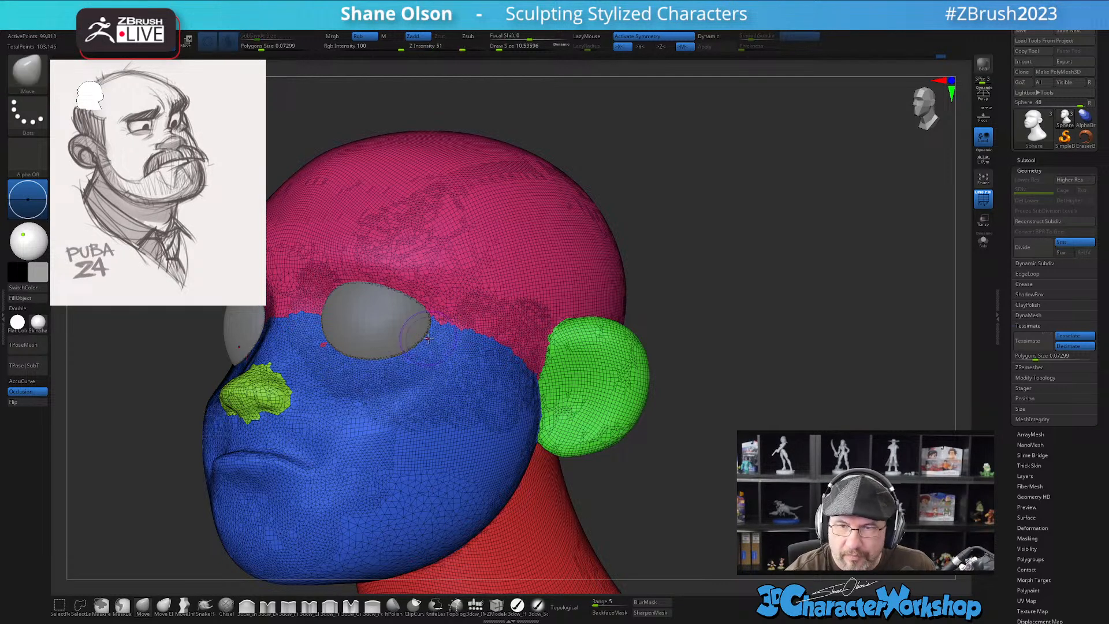
Merge the head into a single polygroup and densify the mesh across the brow, the nose and around the mouth
{"action": "key", "text": "ctrl+w"}
{"action": "right_click_drag", "start_coordinate": [485, 395], "coordinate": [522, 391], "text": "alt"}
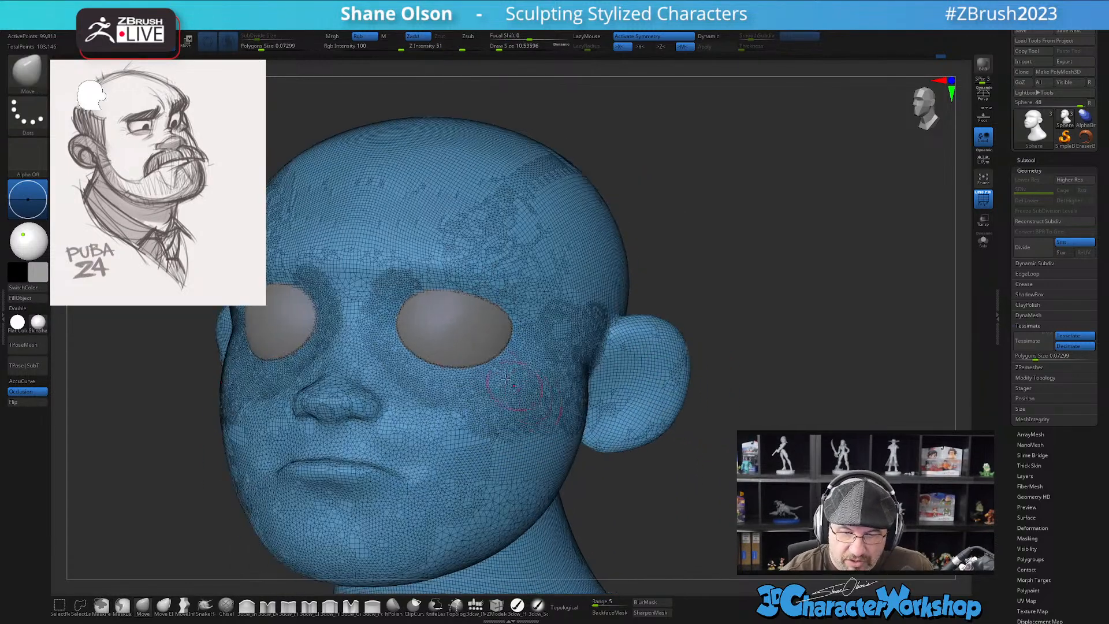
{"action": "left_click_drag", "start_coordinate": [408, 279], "coordinate": [534, 299], "text": "shift"}
{"action": "right_click_drag", "start_coordinate": [555, 374], "coordinate": [626, 355], "text": "alt"}
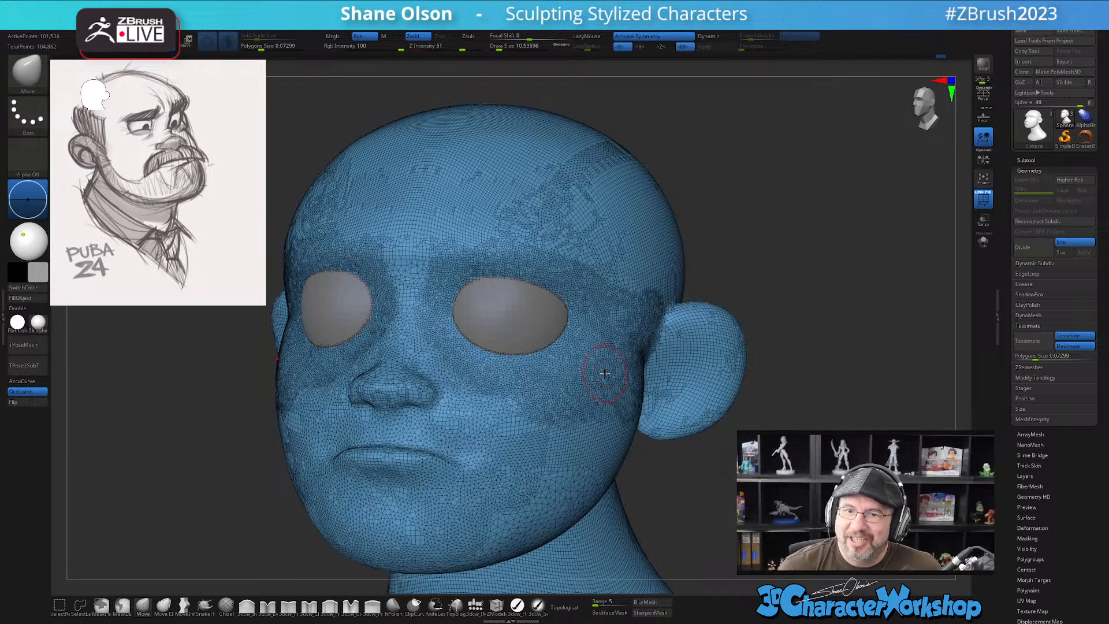
{"action": "right_click_drag", "start_coordinate": [468, 320], "coordinate": [456, 319]}
{"action": "mouse_move", "coordinate": [408, 272]}
{"action": "left_mouse_down", "text": "shift"}
{"action": "mouse_move", "coordinate": [411, 282]}
{"action": "mouse_move", "coordinate": [409, 261]}
{"action": "mouse_move", "coordinate": [407, 334]}
{"action": "mouse_move", "coordinate": [370, 381]}
{"action": "mouse_move", "coordinate": [405, 404]}
{"action": "mouse_move", "coordinate": [358, 416]}
{"action": "mouse_move", "coordinate": [434, 434]}
{"action": "mouse_move", "coordinate": [427, 469]}
{"action": "mouse_move", "coordinate": [495, 488]}
{"action": "left_mouse_up", "text": "shift"}
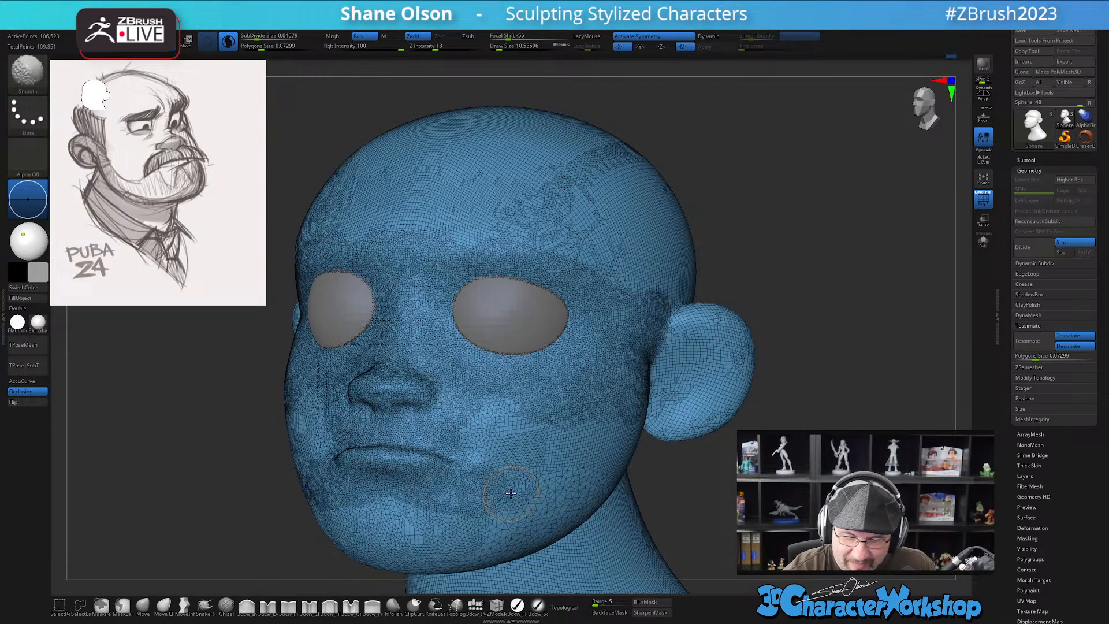
Densify the mesh over the cheek, mouth corner, forehead and in front of the ear
{"action": "right_click_drag", "start_coordinate": [519, 451], "coordinate": [548, 400], "text": "alt"}
{"action": "mouse_move", "coordinate": [522, 402]}
{"action": "left_mouse_down", "text": "shift"}
{"action": "mouse_move", "coordinate": [550, 356]}
{"action": "mouse_move", "coordinate": [518, 435]}
{"action": "mouse_move", "coordinate": [441, 459]}
{"action": "mouse_move", "coordinate": [594, 372]}
{"action": "mouse_move", "coordinate": [533, 472]}
{"action": "mouse_move", "coordinate": [452, 490]}
{"action": "left_mouse_up", "text": "shift"}
{"action": "right_click_drag", "start_coordinate": [566, 430], "coordinate": [566, 414]}
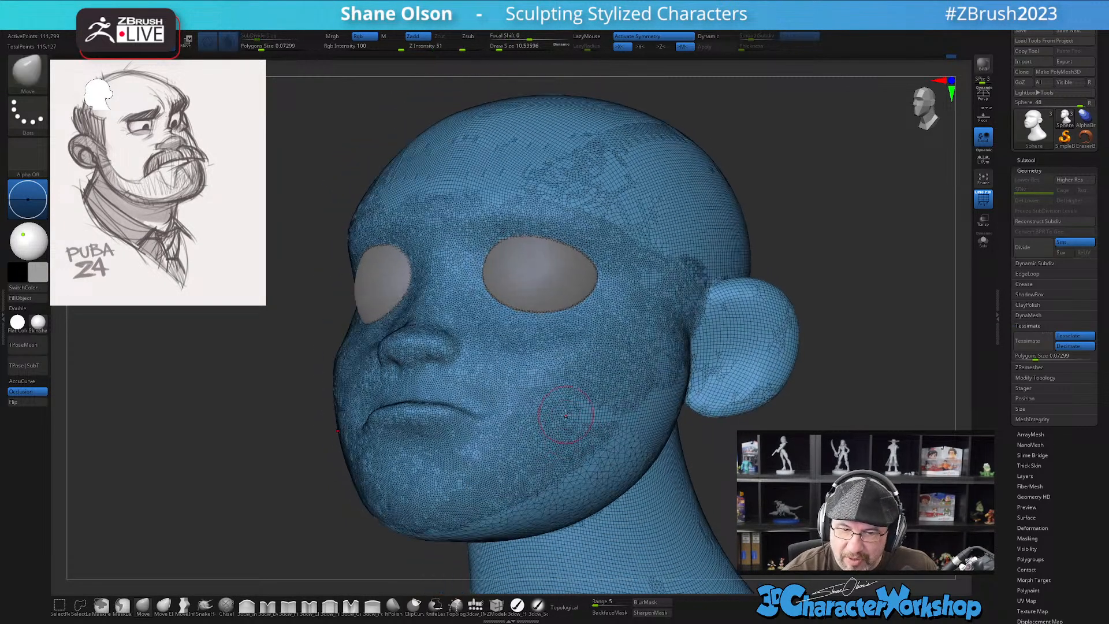
{"action": "mouse_move", "coordinate": [415, 188]}
{"action": "left_mouse_down", "text": "shift"}
{"action": "mouse_move", "coordinate": [570, 191]}
{"action": "mouse_move", "coordinate": [458, 178]}
{"action": "mouse_move", "coordinate": [583, 185]}
{"action": "mouse_move", "coordinate": [699, 278]}
{"action": "mouse_move", "coordinate": [751, 347]}
{"action": "mouse_move", "coordinate": [751, 392]}
{"action": "mouse_move", "coordinate": [763, 321]}
{"action": "left_mouse_up", "text": "shift"}
{"action": "left_click_drag", "start_coordinate": [716, 392], "coordinate": [745, 384], "text": "shift"}
Densify the mesh along the jaw, the chin and the underside of the head
{"action": "right_click_drag", "start_coordinate": [765, 406], "coordinate": [699, 395]}
{"action": "mouse_move", "coordinate": [595, 431]}
{"action": "left_mouse_down", "text": "shift"}
{"action": "mouse_move", "coordinate": [572, 452]}
{"action": "mouse_move", "coordinate": [485, 484]}
{"action": "mouse_move", "coordinate": [570, 466]}
{"action": "left_mouse_up", "text": "shift"}
{"action": "right_click_drag", "start_coordinate": [571, 465], "coordinate": [562, 432]}
{"action": "mouse_move", "coordinate": [428, 527]}
{"action": "left_mouse_down", "text": "shift"}
{"action": "mouse_move", "coordinate": [601, 500]}
{"action": "mouse_move", "coordinate": [599, 464]}
{"action": "left_mouse_up", "text": "shift"}
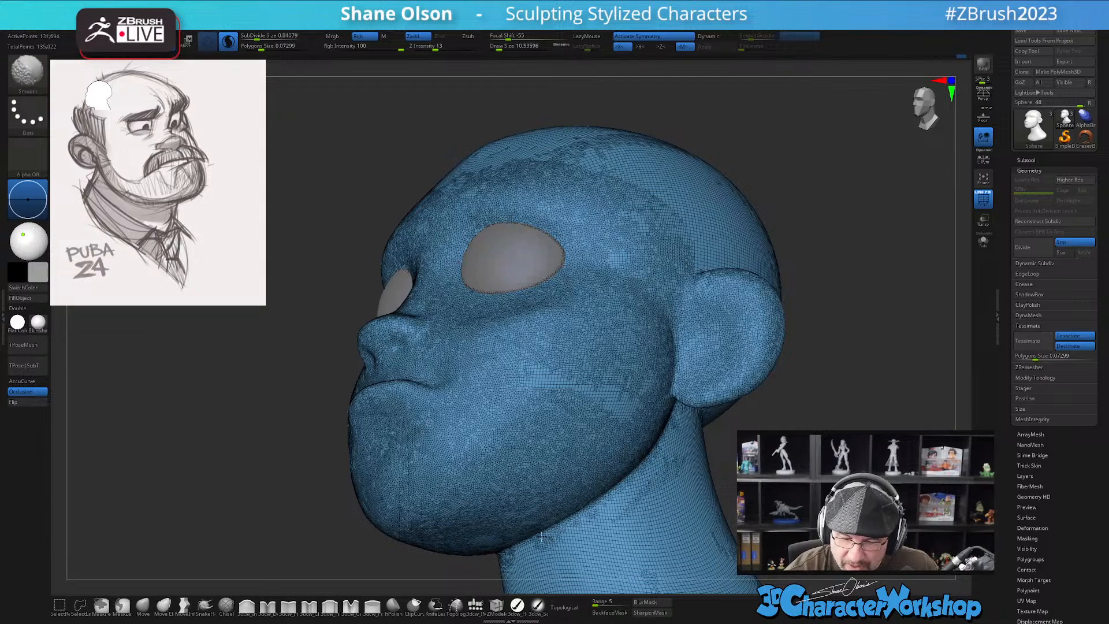
{"action": "left_click_drag", "start_coordinate": [551, 526], "coordinate": [629, 462], "text": "shift"}
Refine the mouth corner with the Pinch brush at a draw size of about 7.5, smoothing the surface around the crease
{"action": "mouse_move", "coordinate": [508, 353]}
{"action": "right_mouse_down"}
{"action": "mouse_move", "coordinate": [572, 361]}
{"action": "mouse_move", "coordinate": [625, 401]}
{"action": "right_mouse_up"}
{"action": "mouse_move", "coordinate": [608, 437]}
{"action": "right_mouse_down"}
{"action": "mouse_move", "coordinate": [613, 422]}
{"action": "mouse_move", "coordinate": [603, 442]}
{"action": "mouse_move", "coordinate": [584, 427]}
{"action": "mouse_move", "coordinate": [545, 455]}
{"action": "mouse_move", "coordinate": [529, 423]}
{"action": "mouse_move", "coordinate": [569, 438]}
{"action": "mouse_move", "coordinate": [571, 406]}
{"action": "right_mouse_up"}
{"action": "left_click", "coordinate": [288, 605]}
{"action": "key", "text": "s"}
{"action": "left_click_drag", "start_coordinate": [567, 405], "coordinate": [565, 406]}
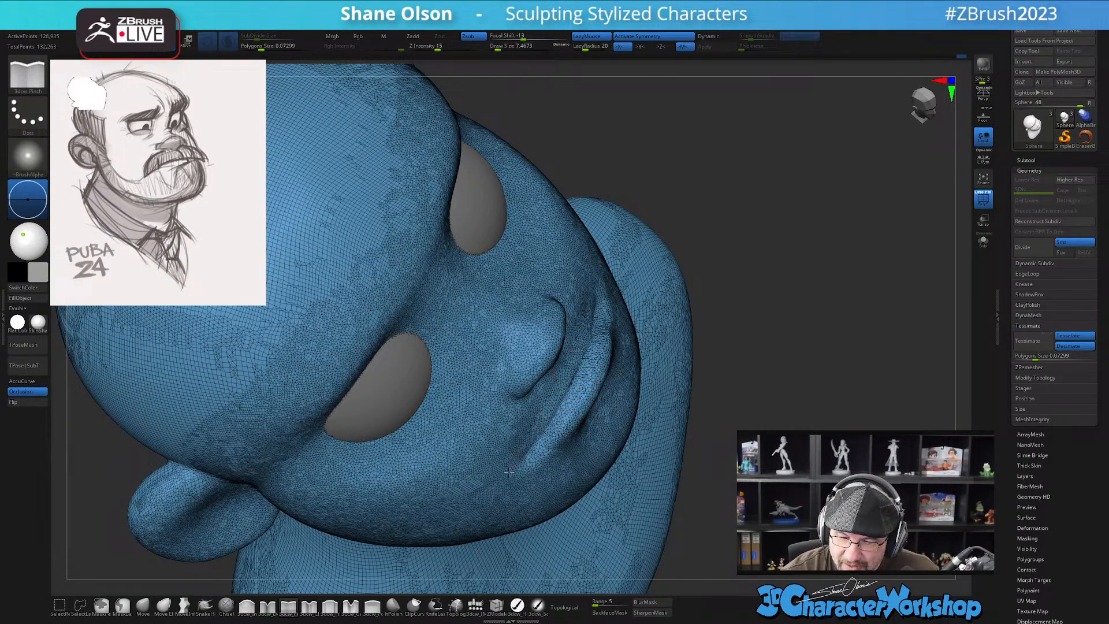
{"action": "right_click_drag", "start_coordinate": [575, 437], "coordinate": [523, 451]}
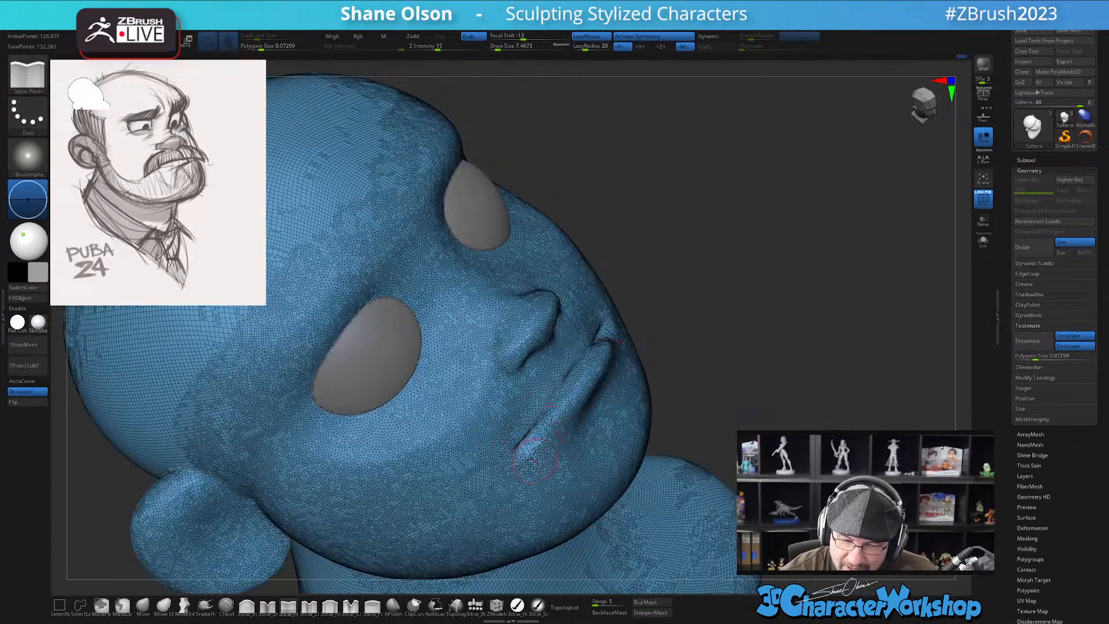
{"action": "left_click_drag", "start_coordinate": [522, 449], "coordinate": [571, 405], "text": "shift"}
{"action": "left_click_drag", "start_coordinate": [511, 441], "coordinate": [529, 438], "text": "shift"}
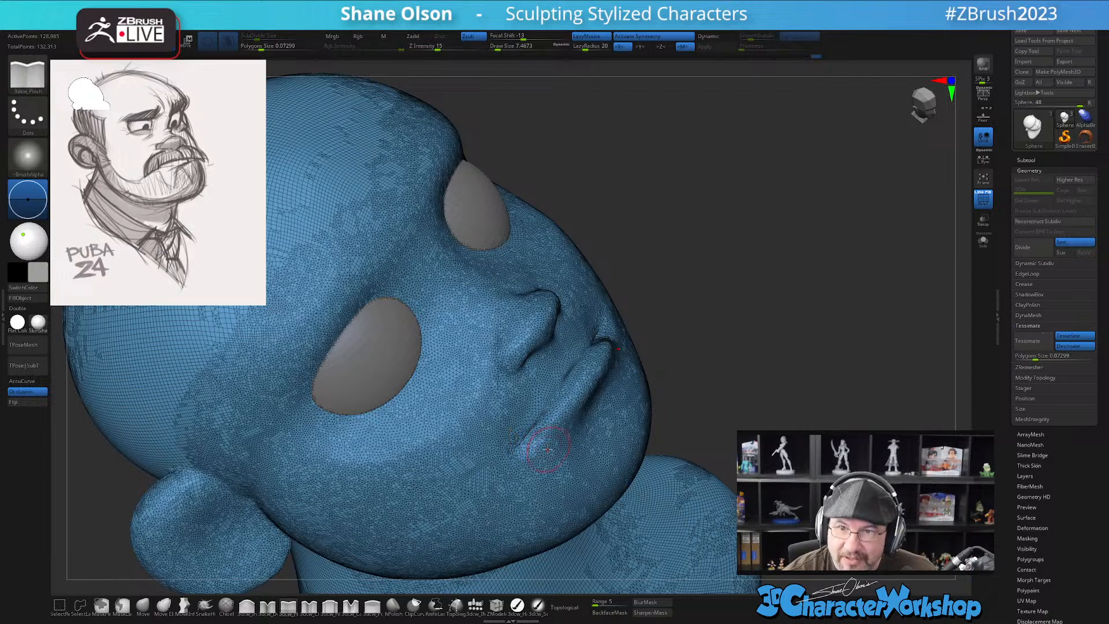
{"action": "mouse_move", "coordinate": [547, 448]}
{"action": "right_mouse_down"}
{"action": "mouse_move", "coordinate": [646, 391]}
{"action": "mouse_move", "coordinate": [631, 437]}
{"action": "right_mouse_up"}
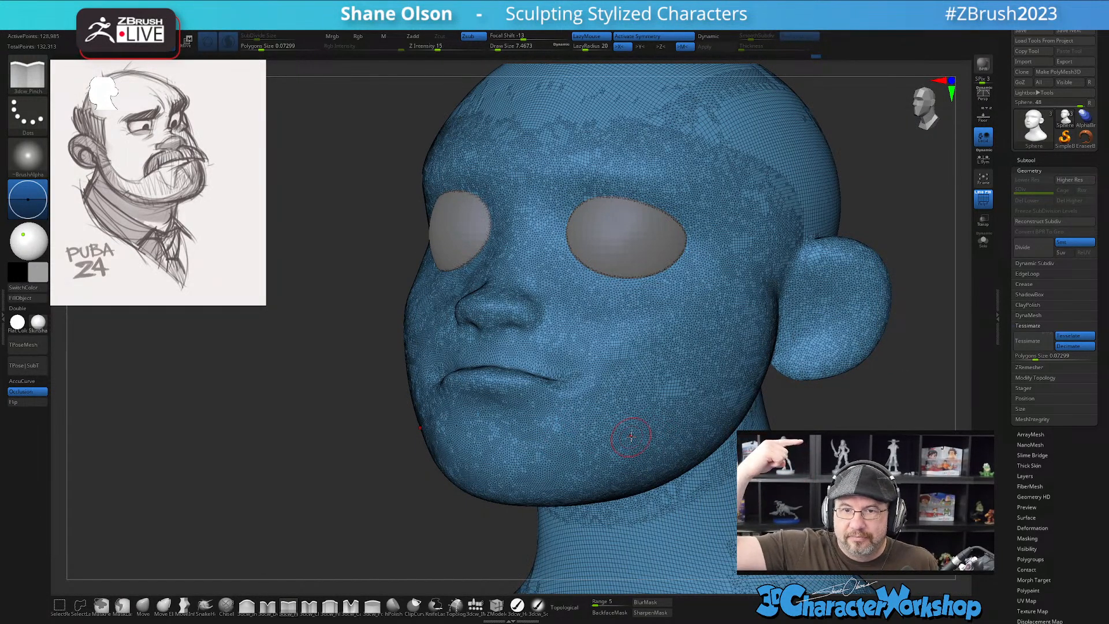
Hide the polygroup wireframe and bring the face into a front three-quarter view
{"action": "key", "text": "shift"}
{"action": "key", "text": "shift+f"}
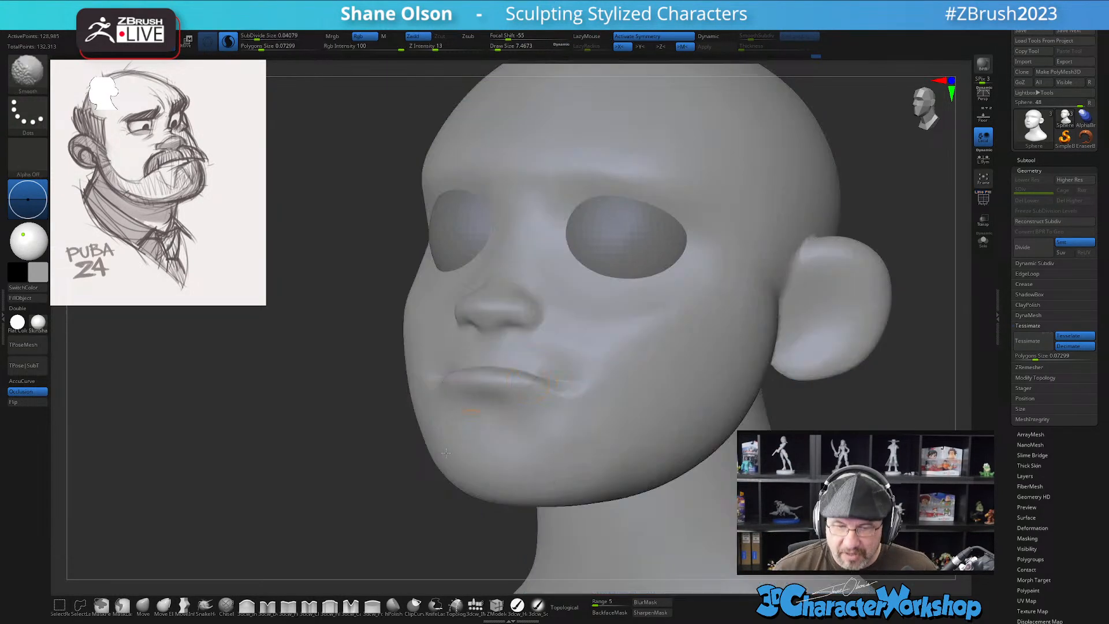
{"action": "right_click_drag", "start_coordinate": [337, 476], "coordinate": [268, 482]}
{"action": "right_click_drag", "start_coordinate": [800, 414], "coordinate": [809, 420]}
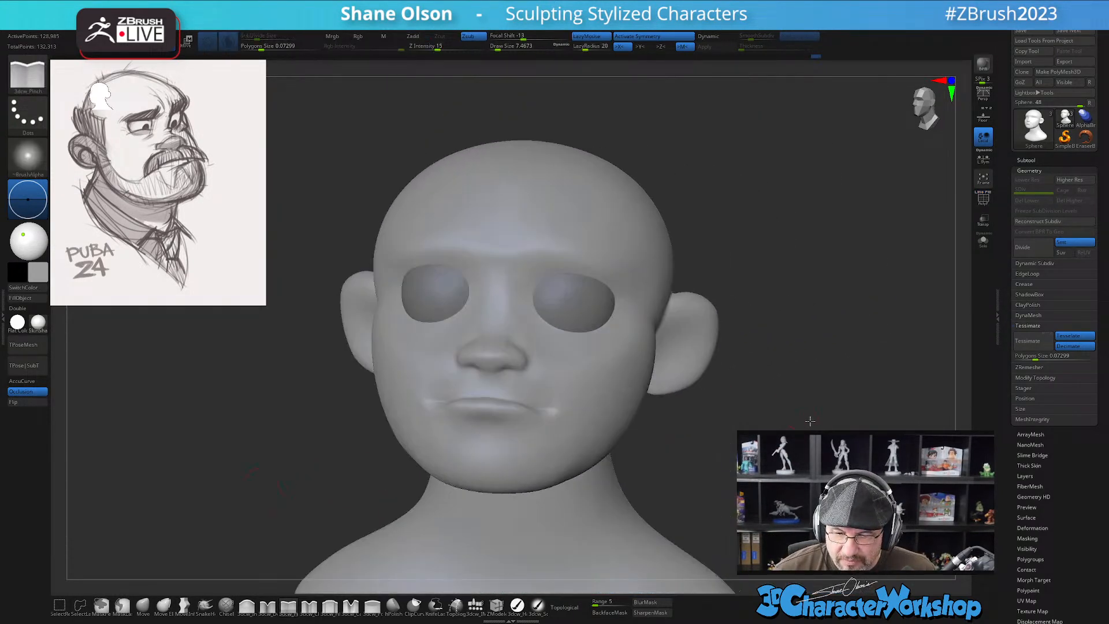
Adjust the area around the mouth with the Move brush at a draw size of about 8.4, and smooth above the upper lip
{"action": "key", "text": "s"}
{"action": "left_click", "coordinate": [706, 437]}
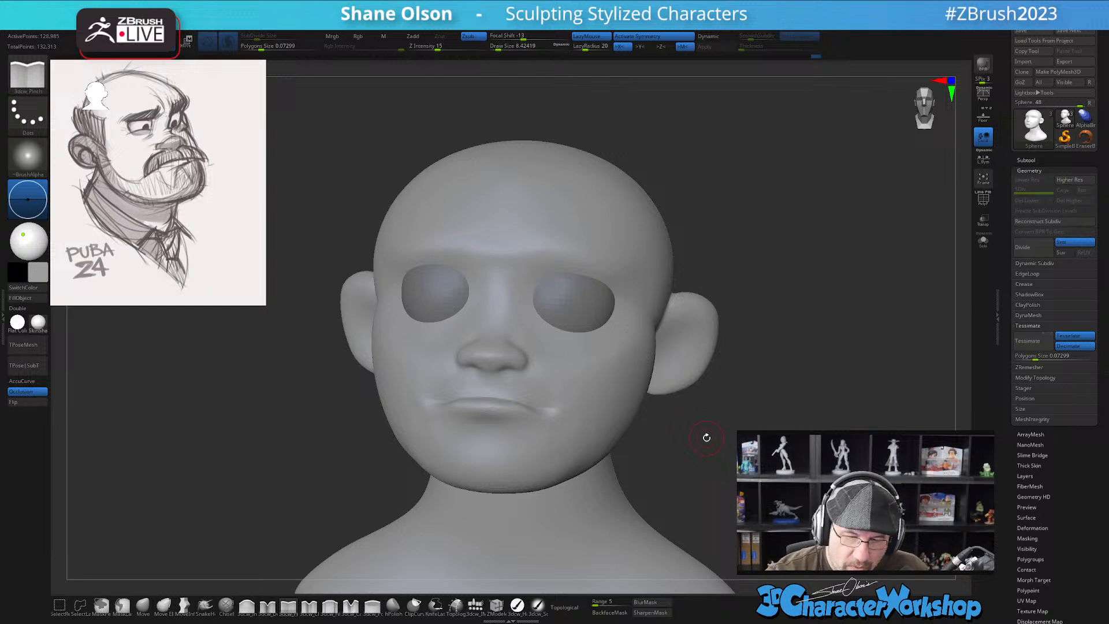
{"action": "left_click_drag", "start_coordinate": [706, 437], "coordinate": [569, 442]}
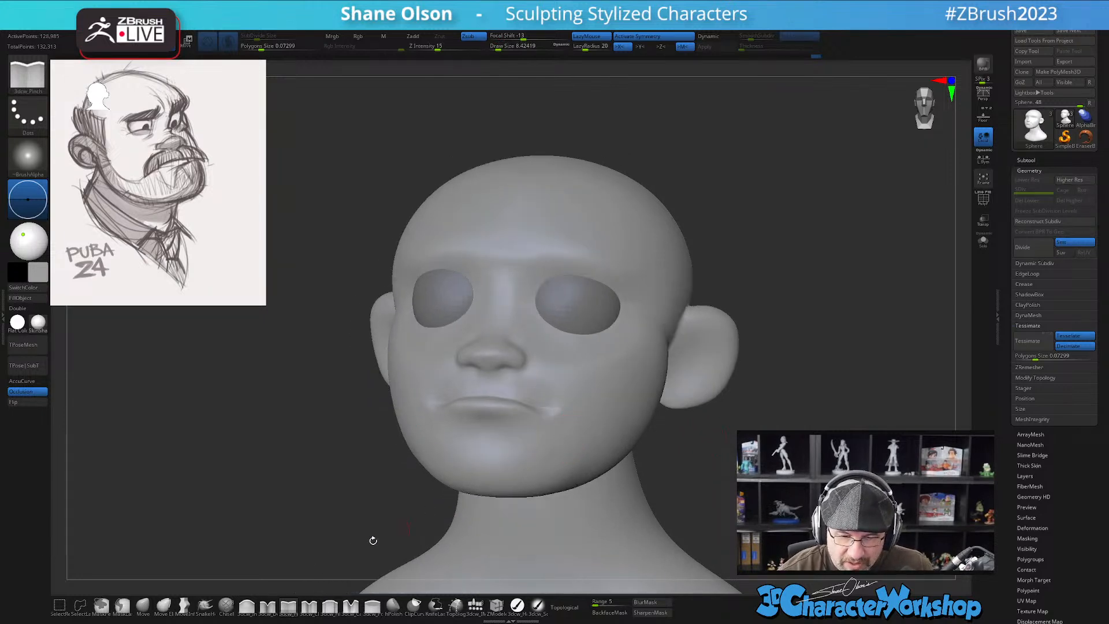
{"action": "left_click", "coordinate": [145, 608]}
{"action": "mouse_move", "coordinate": [571, 428]}
{"action": "right_mouse_down", "text": "ctrl"}
{"action": "mouse_move", "coordinate": [566, 443]}
{"action": "mouse_move", "coordinate": [567, 401]}
{"action": "mouse_move", "coordinate": [557, 426]}
{"action": "mouse_move", "coordinate": [550, 391]}
{"action": "right_mouse_up", "text": "ctrl"}
{"action": "key", "text": "shift"}
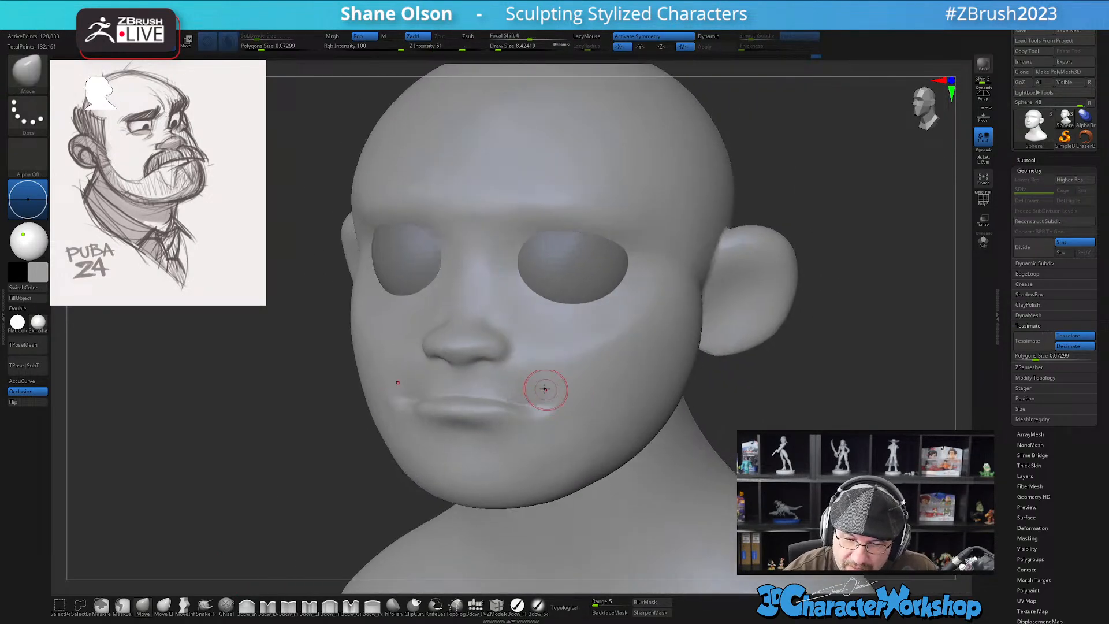
{"action": "left_click_drag", "start_coordinate": [499, 378], "coordinate": [508, 379], "text": "shift"}
{"action": "right_click_drag", "start_coordinate": [532, 352], "coordinate": [520, 367]}
Sharpen the crease around the nostril wing with the Pinch brush at a draw size of about 5.8
{"action": "left_click", "coordinate": [290, 609]}
{"action": "right_click_drag", "start_coordinate": [399, 411], "coordinate": [442, 392], "text": "ctrl"}
{"action": "right_click_drag", "start_coordinate": [512, 346], "coordinate": [496, 397], "text": "alt"}
{"action": "key", "text": "s"}
{"action": "left_click_drag", "start_coordinate": [502, 396], "coordinate": [499, 395]}
{"action": "right_click_drag", "start_coordinate": [498, 388], "coordinate": [492, 402]}
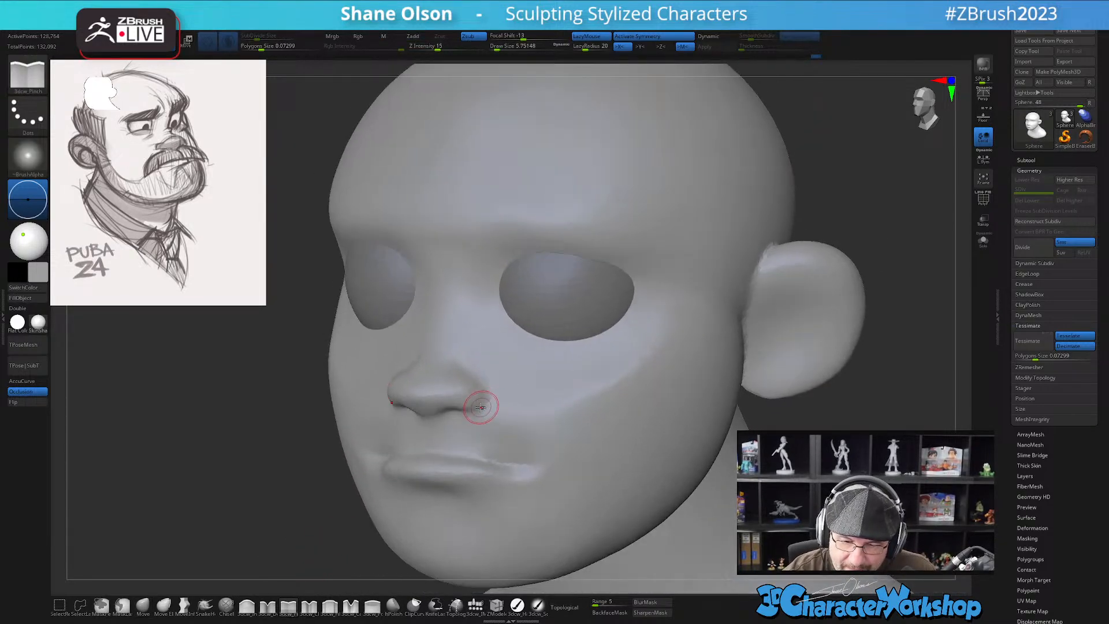
{"action": "mouse_move", "coordinate": [507, 360]}
{"action": "right_mouse_down"}
{"action": "mouse_move", "coordinate": [514, 383]}
{"action": "mouse_move", "coordinate": [543, 365]}
{"action": "right_mouse_up"}
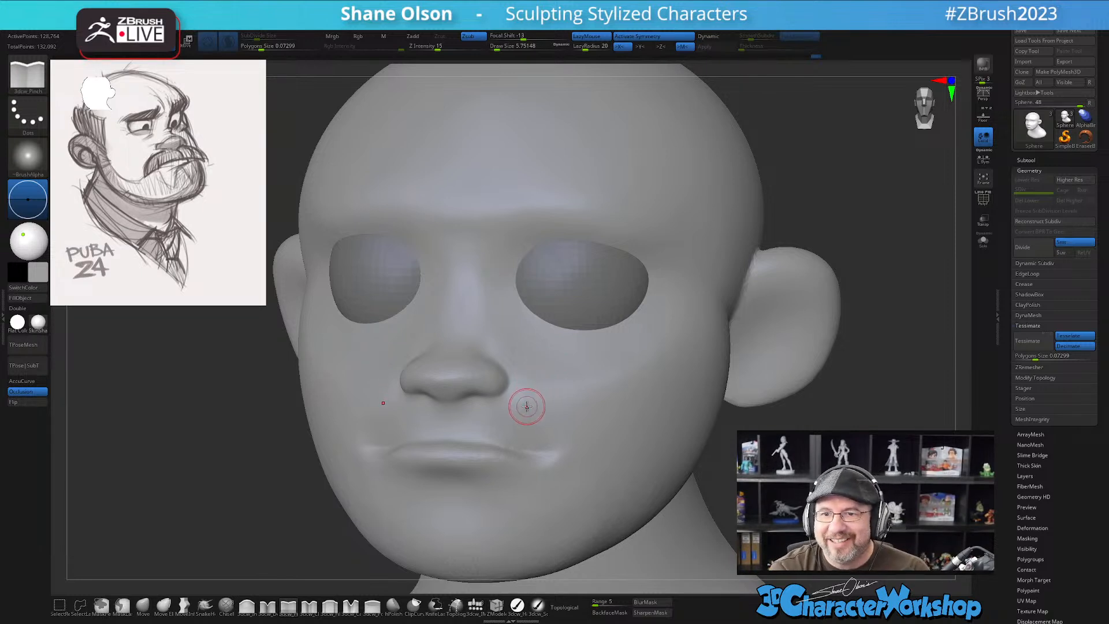
{"action": "mouse_move", "coordinate": [520, 409]}
{"action": "right_mouse_down"}
{"action": "mouse_move", "coordinate": [519, 426]}
{"action": "mouse_move", "coordinate": [489, 403]}
{"action": "mouse_move", "coordinate": [483, 445]}
{"action": "mouse_move", "coordinate": [482, 409]}
{"action": "mouse_move", "coordinate": [467, 395]}
{"action": "mouse_move", "coordinate": [488, 392]}
{"action": "mouse_move", "coordinate": [491, 421]}
{"action": "mouse_move", "coordinate": [518, 413]}
{"action": "mouse_move", "coordinate": [529, 374]}
{"action": "right_mouse_up"}
Shape the nostril openings and wings with a smaller Move brush at a draw size of about 6.6, smoothing the result
{"action": "left_click", "coordinate": [143, 603]}
{"action": "key", "text": "bracketleft"}
{"action": "key", "text": "bracketleft"}
{"action": "key", "text": "shift"}
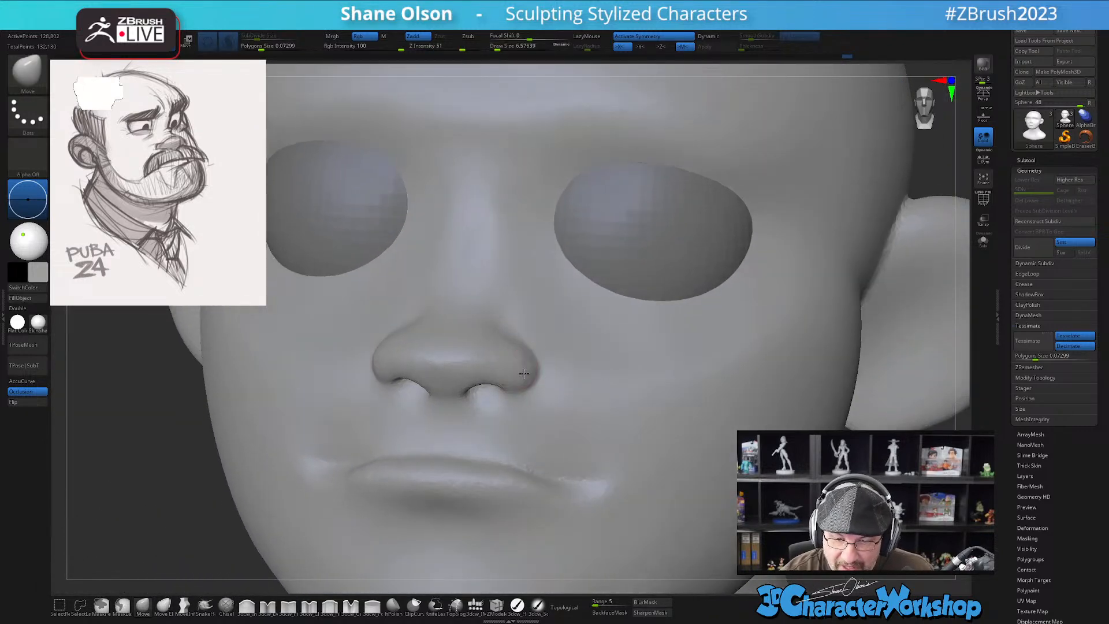
{"action": "mouse_move", "coordinate": [529, 353]}
{"action": "right_mouse_down"}
{"action": "mouse_move", "coordinate": [538, 354]}
{"action": "mouse_move", "coordinate": [521, 366]}
{"action": "right_mouse_up"}
Reshape the top and tip of the nose with the Move brush at a draw size of about 11.7
{"action": "key", "text": "s"}
{"action": "left_click_drag", "start_coordinate": [443, 343], "coordinate": [446, 344]}
{"action": "right_click_drag", "start_coordinate": [443, 333], "coordinate": [453, 322]}
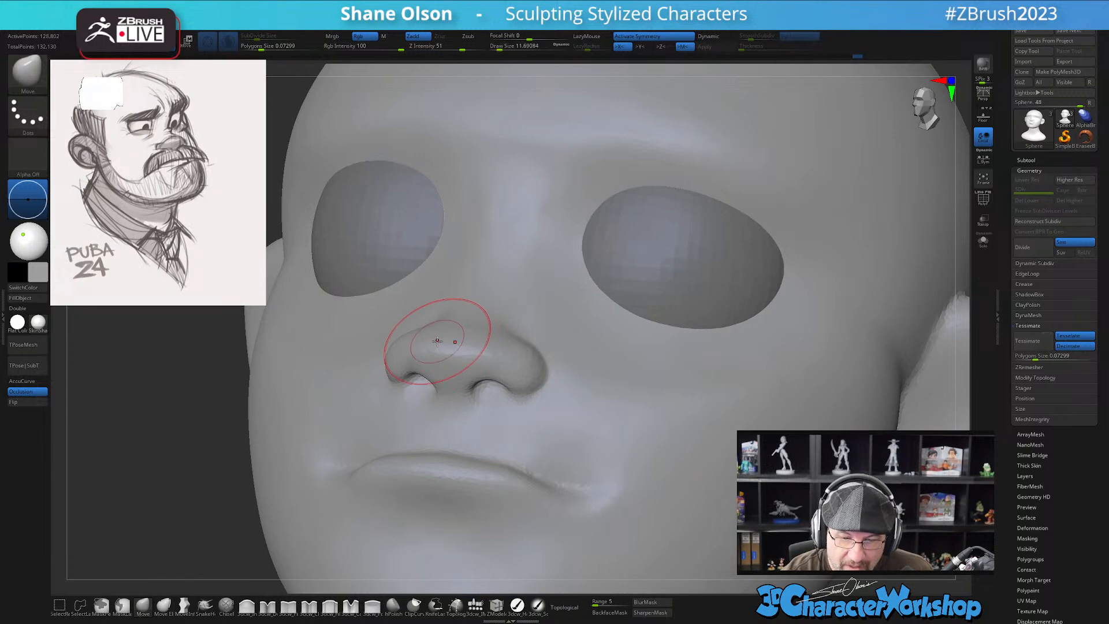
{"action": "left_click_drag", "start_coordinate": [427, 337], "coordinate": [493, 332]}
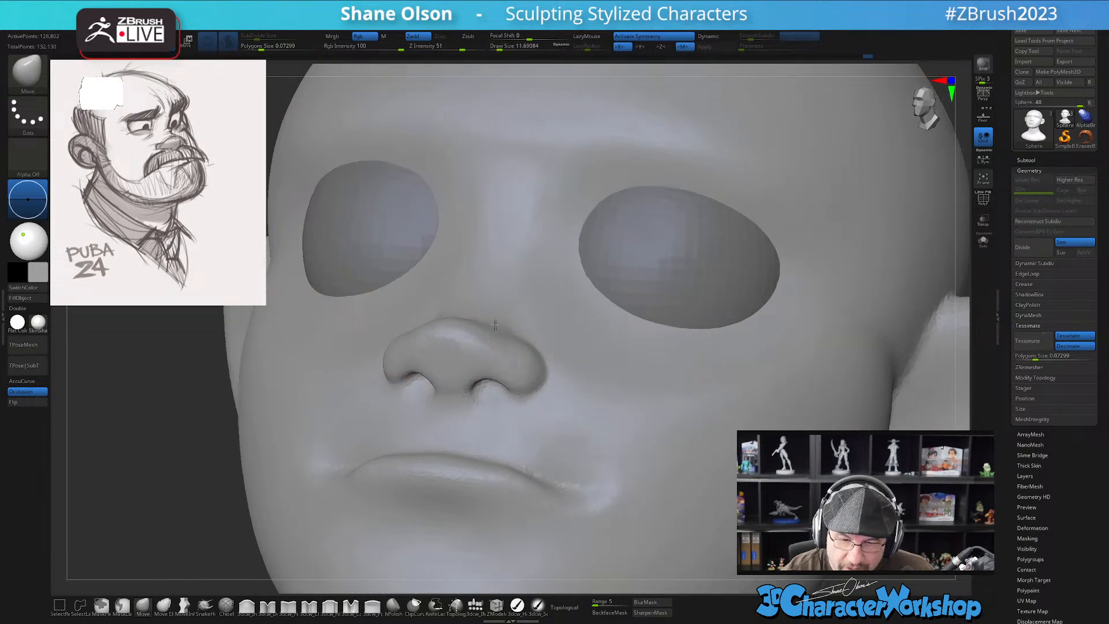
{"action": "right_click_drag", "start_coordinate": [492, 332], "coordinate": [488, 333]}
{"action": "mouse_move", "coordinate": [527, 295]}
{"action": "right_mouse_down"}
{"action": "mouse_move", "coordinate": [547, 332]}
{"action": "mouse_move", "coordinate": [549, 315]}
{"action": "mouse_move", "coordinate": [544, 358]}
{"action": "right_mouse_up"}
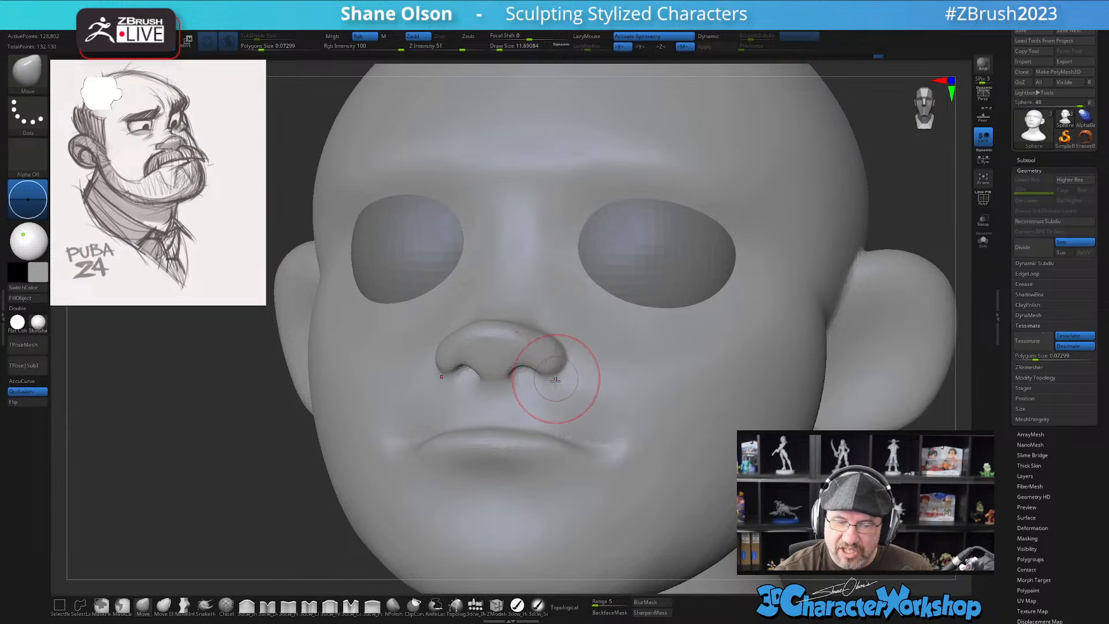
Refine the nose from the side with the Move brush at draw size about 8.4 and the Pinch brush at about 7.5
{"action": "mouse_move", "coordinate": [549, 371]}
{"action": "right_mouse_down"}
{"action": "mouse_move", "coordinate": [532, 408]}
{"action": "mouse_move", "coordinate": [459, 401]}
{"action": "right_mouse_up"}
{"action": "key", "text": "s"}
{"action": "left_click_drag", "start_coordinate": [468, 399], "coordinate": [470, 415]}
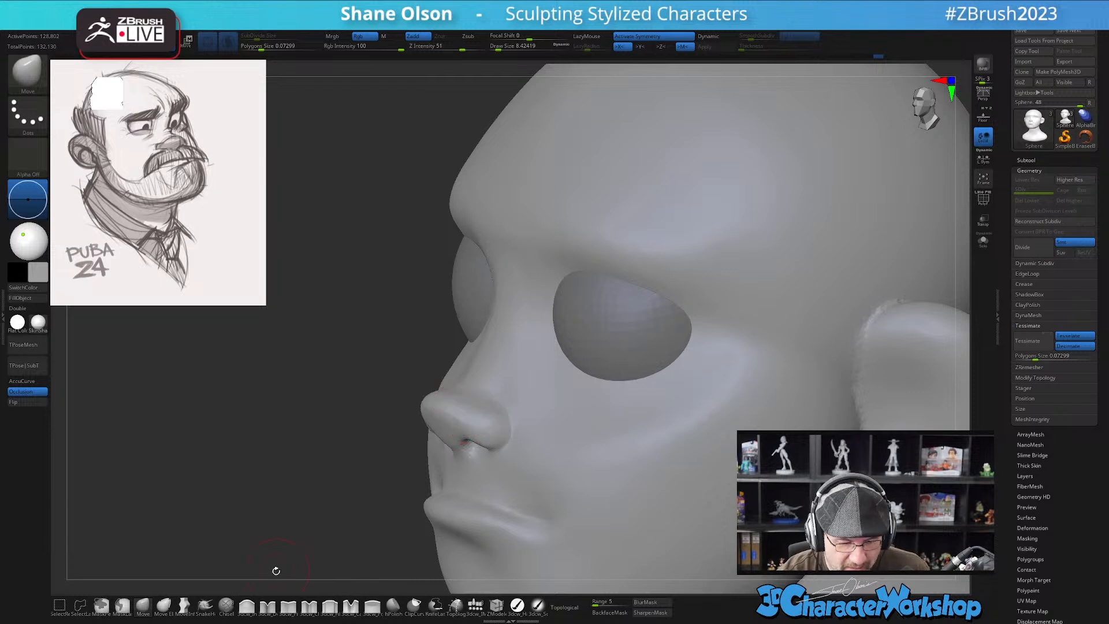
{"action": "left_click", "coordinate": [289, 606]}
{"action": "key", "text": "s"}
{"action": "left_click", "coordinate": [465, 399]}
{"action": "key", "text": "s"}
{"action": "left_click_drag", "start_coordinate": [473, 400], "coordinate": [480, 400]}
{"action": "right_click_drag", "start_coordinate": [480, 400], "coordinate": [448, 397]}
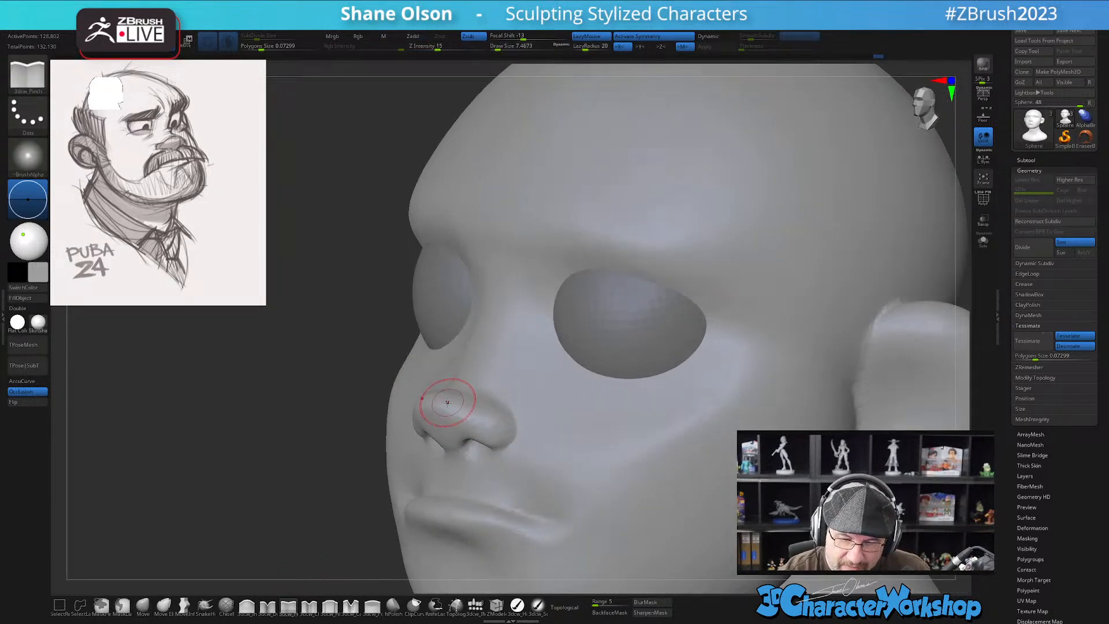
{"action": "mouse_move", "coordinate": [488, 359]}
{"action": "right_mouse_down"}
{"action": "mouse_move", "coordinate": [550, 449]}
{"action": "mouse_move", "coordinate": [568, 313]}
{"action": "right_mouse_up"}
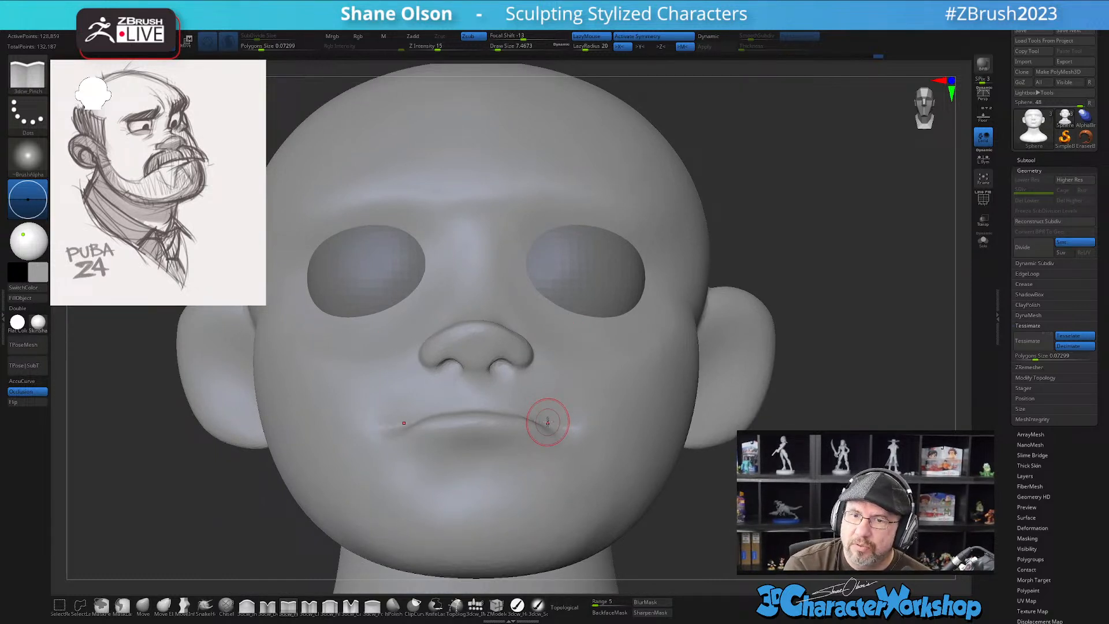
Refine the cheek with the Pinch brush at a draw size of about 11.7, checking the face from the front, below and above
{"action": "key", "text": "s"}
{"action": "left_click_drag", "start_coordinate": [583, 400], "coordinate": [601, 408]}
{"action": "key", "text": "s"}
{"action": "right_click_drag", "start_coordinate": [601, 409], "coordinate": [601, 376], "text": "ctrl"}
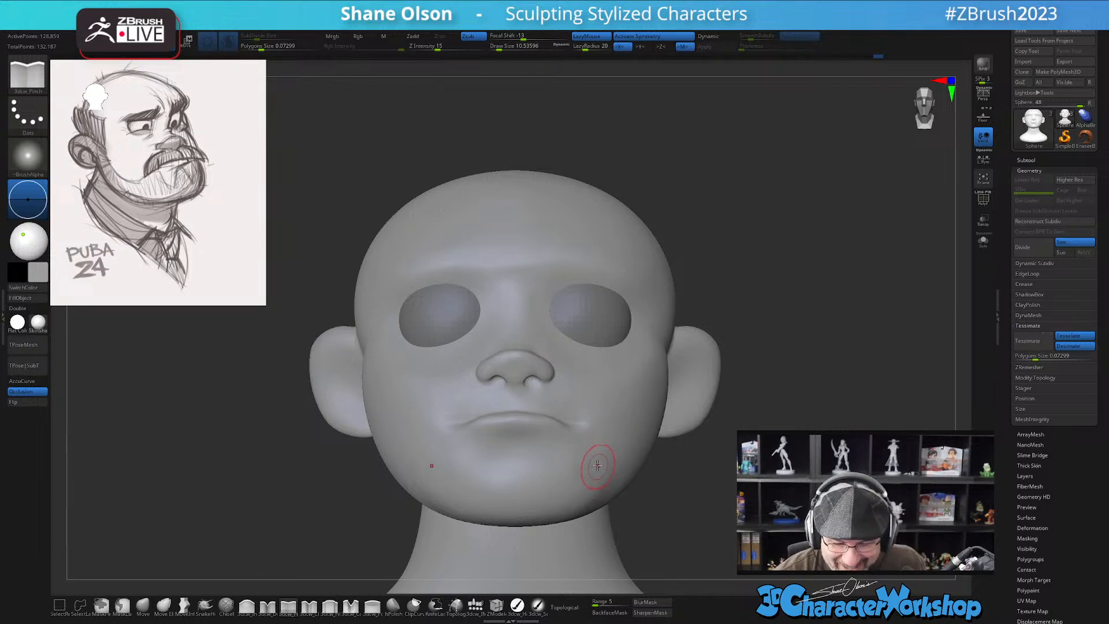
{"action": "mouse_move", "coordinate": [594, 433]}
{"action": "right_mouse_down"}
{"action": "mouse_move", "coordinate": [595, 413]}
{"action": "mouse_move", "coordinate": [598, 438]}
{"action": "right_mouse_up"}
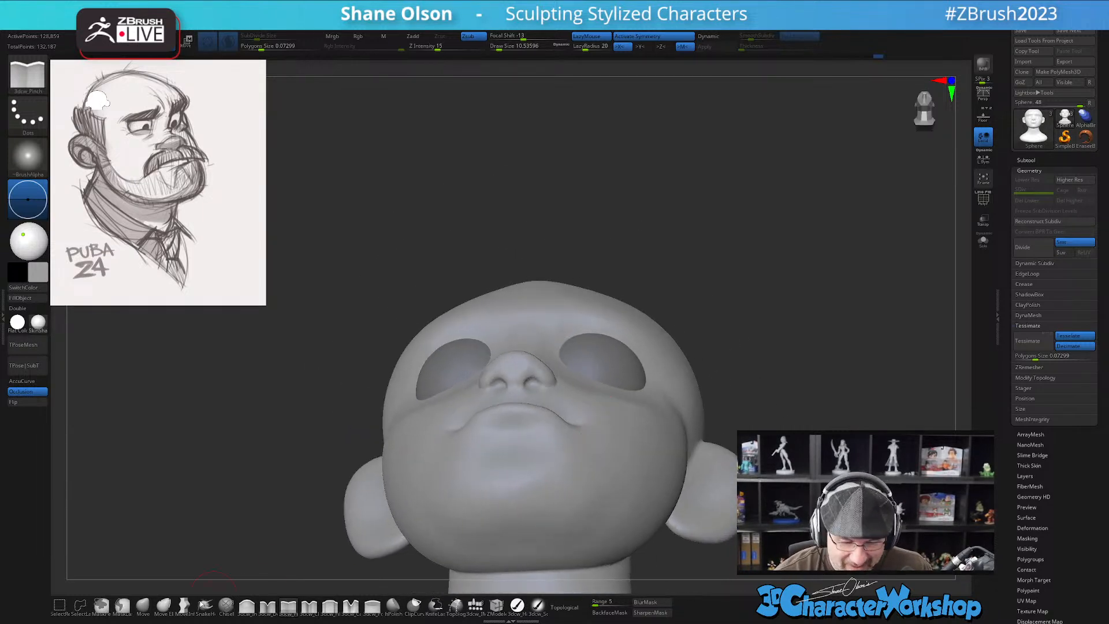
{"action": "mouse_move", "coordinate": [577, 441]}
{"action": "right_mouse_down"}
{"action": "mouse_move", "coordinate": [577, 504]}
{"action": "mouse_move", "coordinate": [651, 405]}
{"action": "mouse_move", "coordinate": [661, 369]}
{"action": "right_mouse_up"}
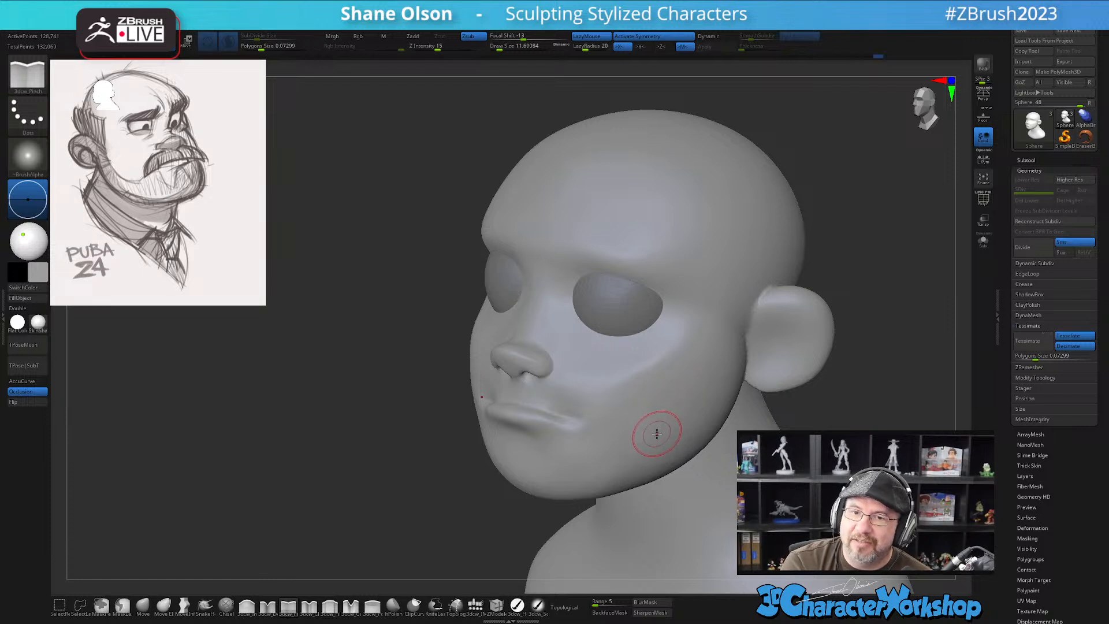
{"action": "mouse_move", "coordinate": [661, 422]}
{"action": "right_mouse_down"}
{"action": "mouse_move", "coordinate": [619, 435]}
{"action": "mouse_move", "coordinate": [612, 453]}
{"action": "right_mouse_up"}
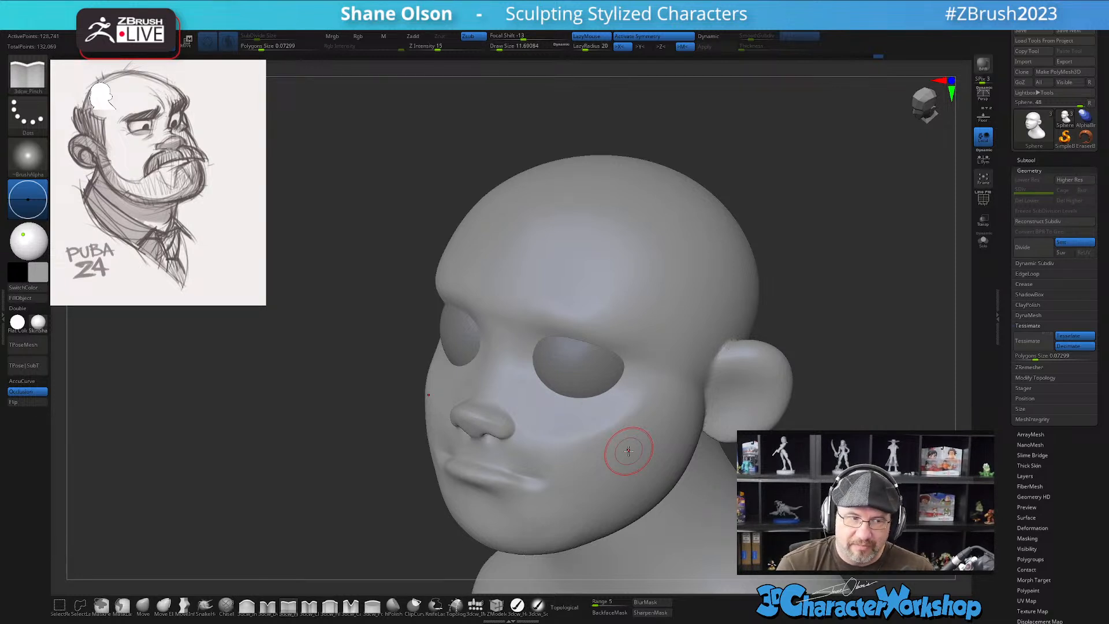
{"action": "right_click_drag", "start_coordinate": [577, 416], "coordinate": [577, 436]}
{"action": "key", "text": "shift"}
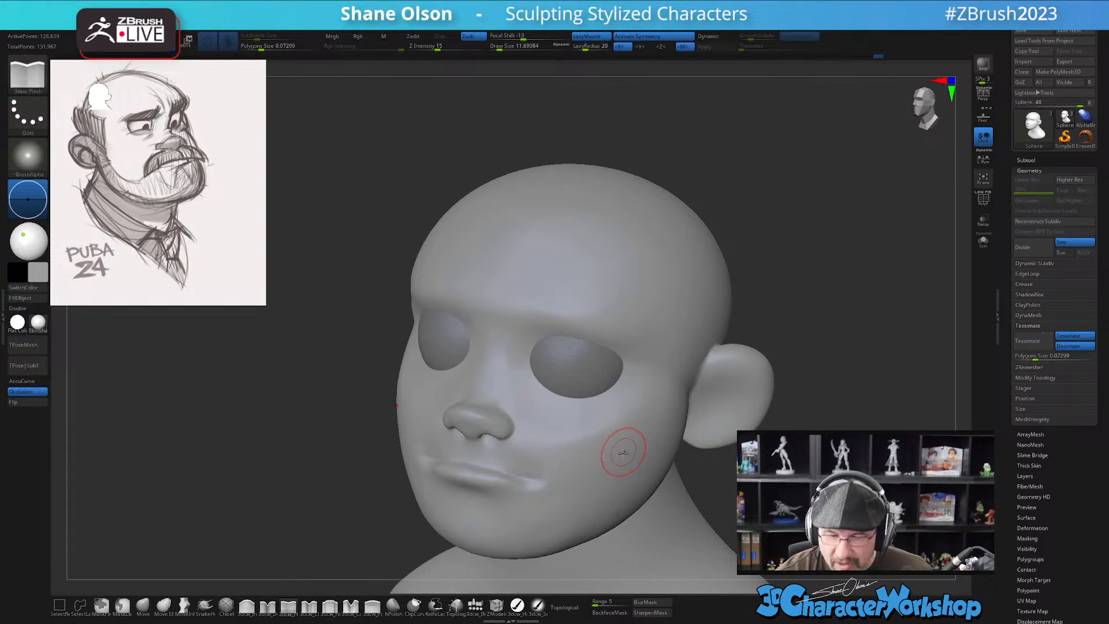
Set the draw size to about 18.5 and smooth the cheek below the eye
{"action": "key", "text": "shift+f"}
{"action": "key", "text": "shift+f"}
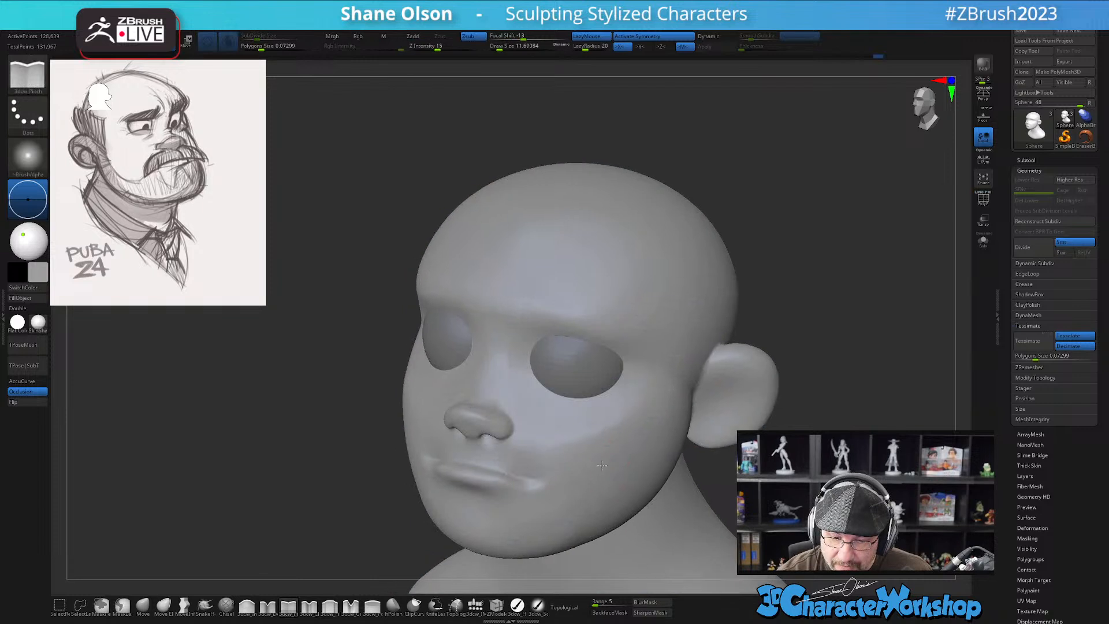
{"action": "key", "text": "s"}
{"action": "key", "text": "shift"}
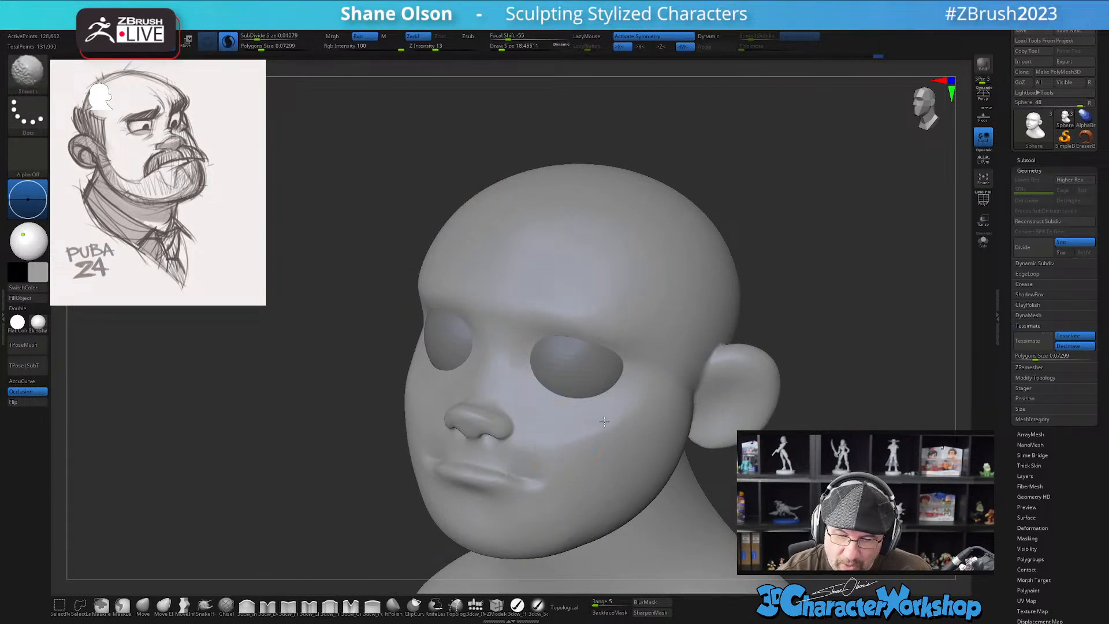
{"action": "left_click_drag", "start_coordinate": [576, 446], "coordinate": [593, 420], "text": "shift"}
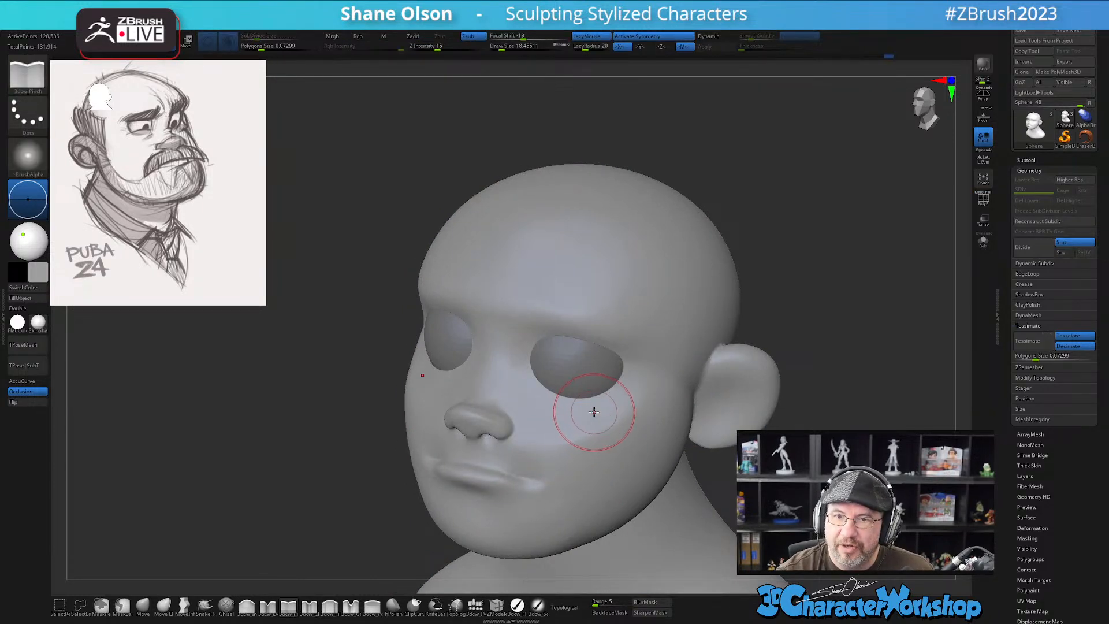
Activate Dynamic Subdiv on the eyeballs, choosing to always accept it without asking until the next restart
{"action": "mouse_move", "coordinate": [584, 424]}
{"action": "right_mouse_down"}
{"action": "mouse_move", "coordinate": [638, 428]}
{"action": "mouse_move", "coordinate": [597, 421]}
{"action": "mouse_move", "coordinate": [595, 433]}
{"action": "right_mouse_up"}
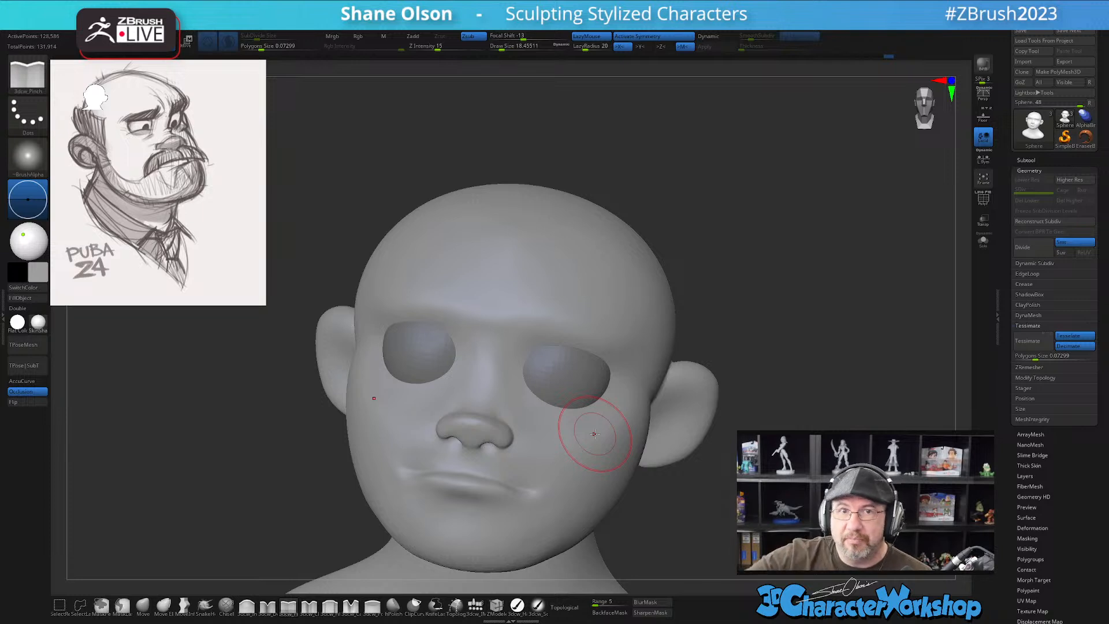
{"action": "mouse_move", "coordinate": [698, 460]}
{"action": "left_mouse_down"}
{"action": "mouse_move", "coordinate": [686, 470]}
{"action": "mouse_move", "coordinate": [601, 416]}
{"action": "left_mouse_up"}
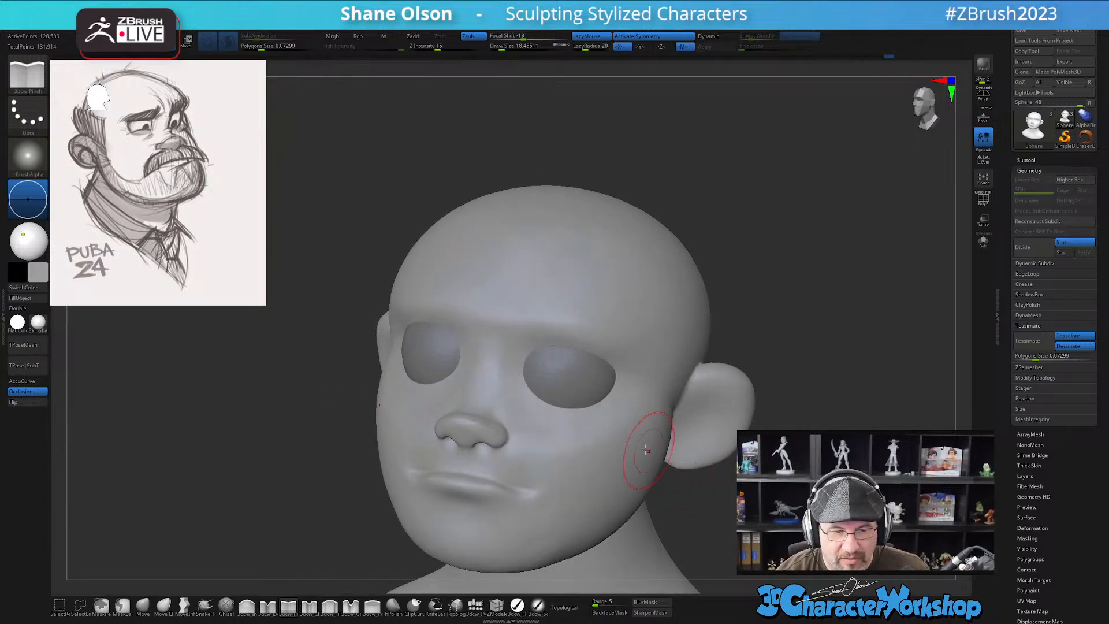
{"action": "left_click", "coordinate": [572, 382], "text": "alt"}
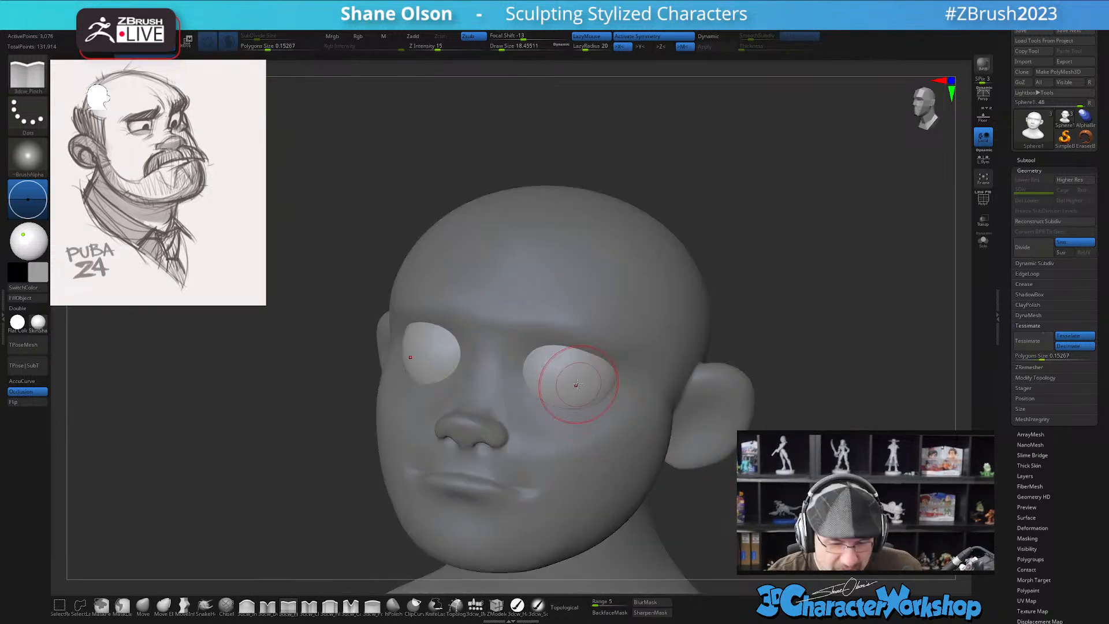
{"action": "key", "text": "d"}
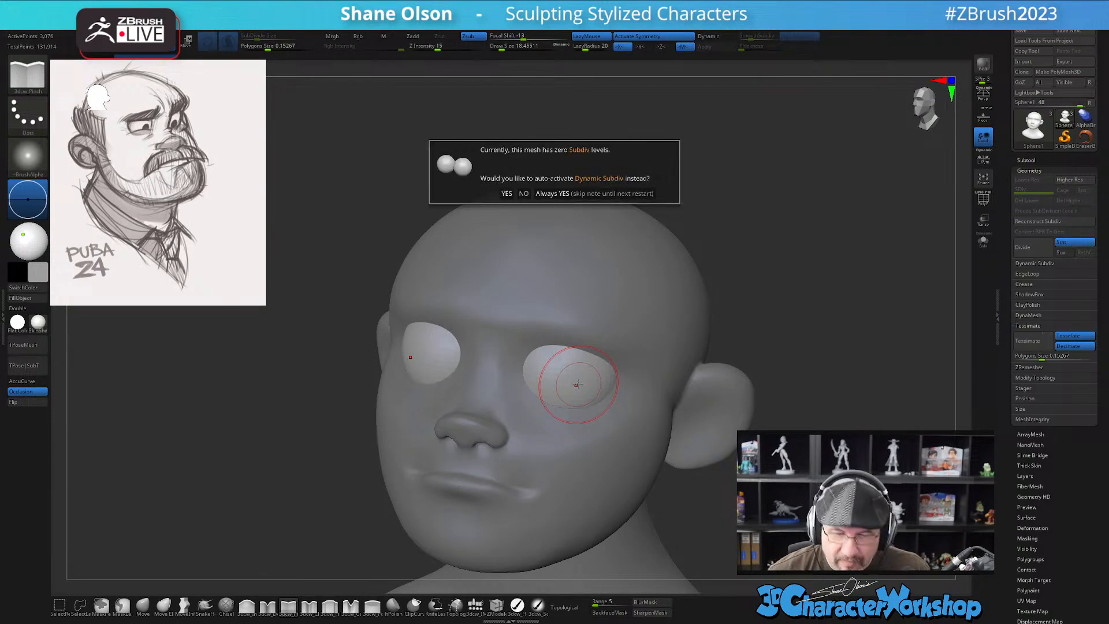
{"action": "left_click", "coordinate": [582, 195]}
{"action": "left_click_drag", "start_coordinate": [762, 292], "coordinate": [861, 284]}
{"action": "left_click", "coordinate": [500, 314], "text": "alt"}
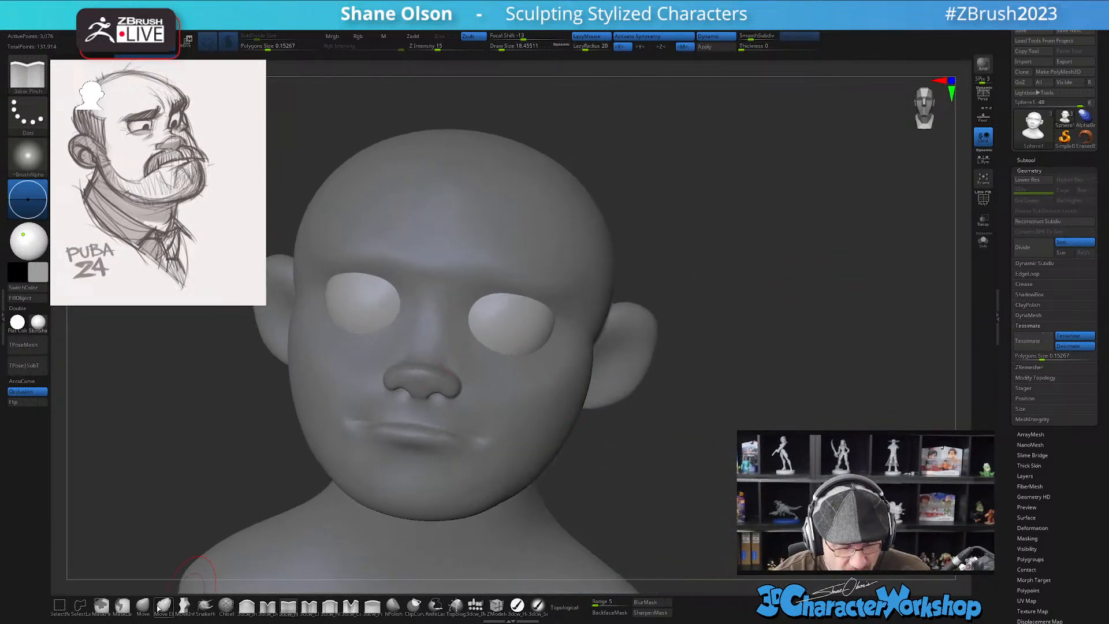
Switch to the head and reshape the eye sockets and brow with the Move brush, using draw sizes of about 15.6 and 30.7
{"action": "left_click", "coordinate": [148, 605]}
{"action": "left_click", "coordinate": [494, 381], "text": "alt"}
{"action": "right_click_drag", "start_coordinate": [493, 381], "coordinate": [488, 401]}
{"action": "key", "text": "bracketleft"}
{"action": "key", "text": "bracketright"}
{"action": "mouse_move", "coordinate": [462, 349]}
{"action": "right_mouse_down"}
{"action": "mouse_move", "coordinate": [495, 345]}
{"action": "mouse_move", "coordinate": [508, 282]}
{"action": "right_mouse_up"}
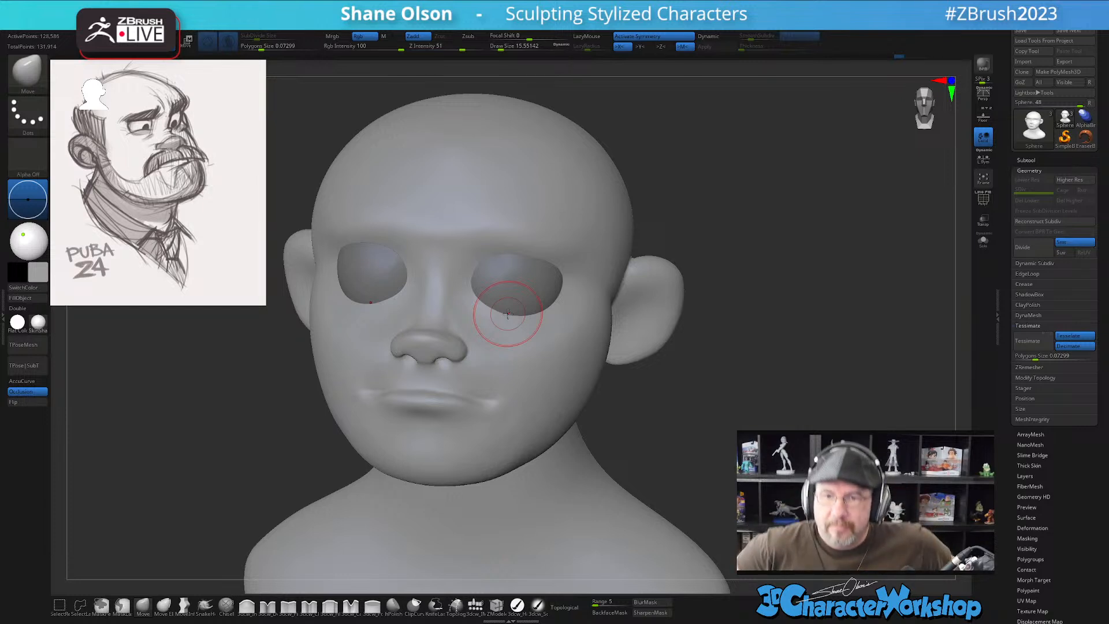
{"action": "mouse_move", "coordinate": [495, 313]}
{"action": "right_mouse_down"}
{"action": "mouse_move", "coordinate": [502, 283]}
{"action": "mouse_move", "coordinate": [480, 266]}
{"action": "mouse_move", "coordinate": [494, 224]}
{"action": "right_mouse_up"}
{"action": "key", "text": "s"}
{"action": "left_click_drag", "start_coordinate": [495, 222], "coordinate": [500, 221]}
{"action": "right_click_drag", "start_coordinate": [524, 219], "coordinate": [512, 223]}
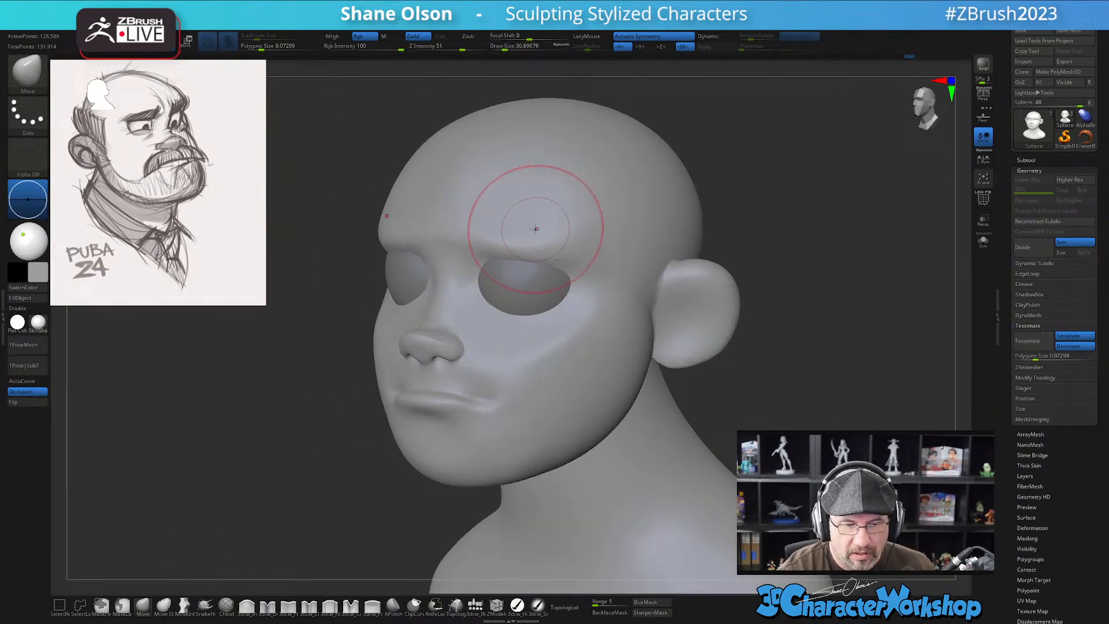
{"action": "right_click_drag", "start_coordinate": [508, 353], "coordinate": [531, 328]}
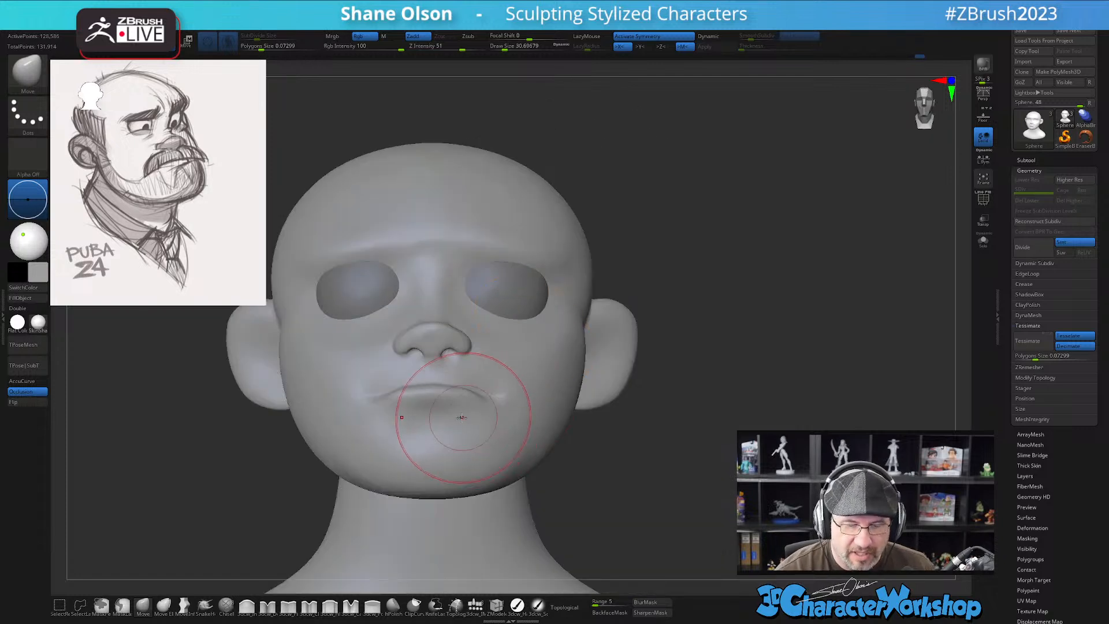
Adjust the mouth and chin area with the Move brush at a draw size of about 51.2
{"action": "right_click_drag", "start_coordinate": [456, 416], "coordinate": [453, 414]}
{"action": "key", "text": "s"}
{"action": "left_click_drag", "start_coordinate": [453, 415], "coordinate": [456, 416]}
{"action": "left_click_drag", "start_coordinate": [447, 396], "coordinate": [448, 380]}
{"action": "right_click_drag", "start_coordinate": [444, 379], "coordinate": [409, 373]}
{"action": "left_click_drag", "start_coordinate": [477, 345], "coordinate": [473, 341]}
{"action": "mouse_move", "coordinate": [473, 371]}
{"action": "right_mouse_down"}
{"action": "mouse_move", "coordinate": [547, 416]}
{"action": "mouse_move", "coordinate": [518, 398]}
{"action": "mouse_move", "coordinate": [545, 363]}
{"action": "mouse_move", "coordinate": [508, 395]}
{"action": "right_mouse_up"}
{"action": "right_click_drag", "start_coordinate": [508, 395], "coordinate": [534, 374], "text": "alt"}
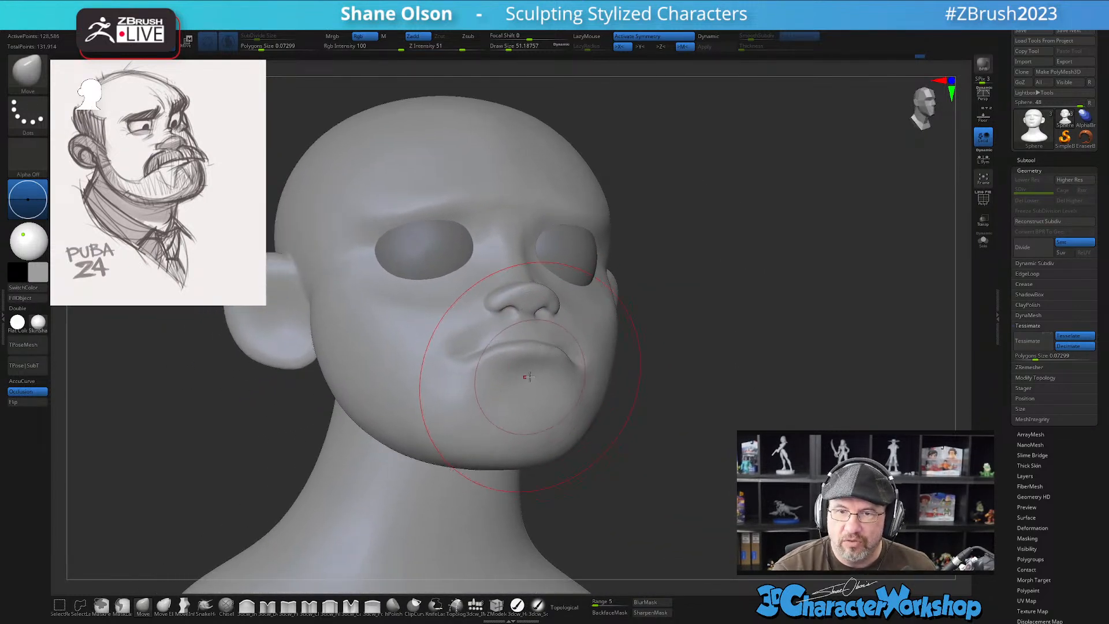
Refine the chin and jawline with the Move brush at a draw size of about 36.9 and smooth the surface
{"action": "key", "text": "s"}
{"action": "left_click_drag", "start_coordinate": [531, 398], "coordinate": [526, 396]}
{"action": "right_click_drag", "start_coordinate": [527, 396], "coordinate": [567, 415]}
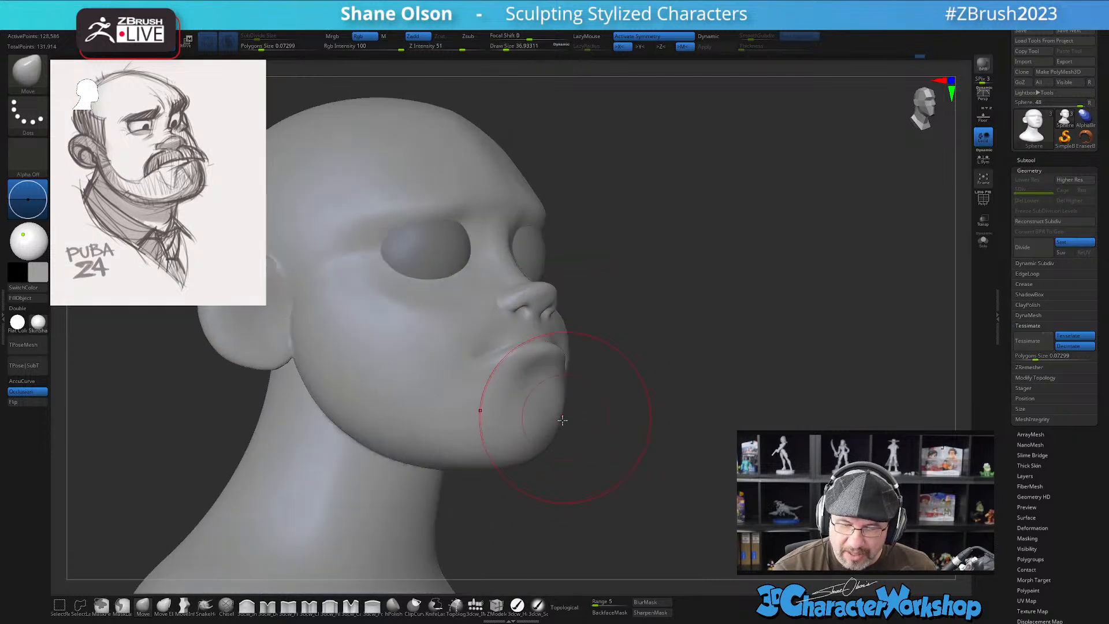
{"action": "mouse_move", "coordinate": [552, 423]}
{"action": "left_mouse_down", "text": "shift"}
{"action": "mouse_move", "coordinate": [456, 446]}
{"action": "mouse_move", "coordinate": [441, 439]}
{"action": "left_mouse_up", "text": "shift"}
{"action": "right_click_drag", "start_coordinate": [546, 445], "coordinate": [540, 411]}
{"action": "right_click_drag", "start_coordinate": [664, 409], "coordinate": [619, 461], "text": "alt"}
{"action": "right_click_drag", "start_coordinate": [696, 416], "coordinate": [645, 443], "text": "alt"}
{"action": "right_click_drag", "start_coordinate": [649, 371], "coordinate": [635, 372]}
{"action": "left_click_drag", "start_coordinate": [595, 319], "coordinate": [602, 330], "text": "shift"}
{"action": "right_click_drag", "start_coordinate": [591, 370], "coordinate": [554, 373]}
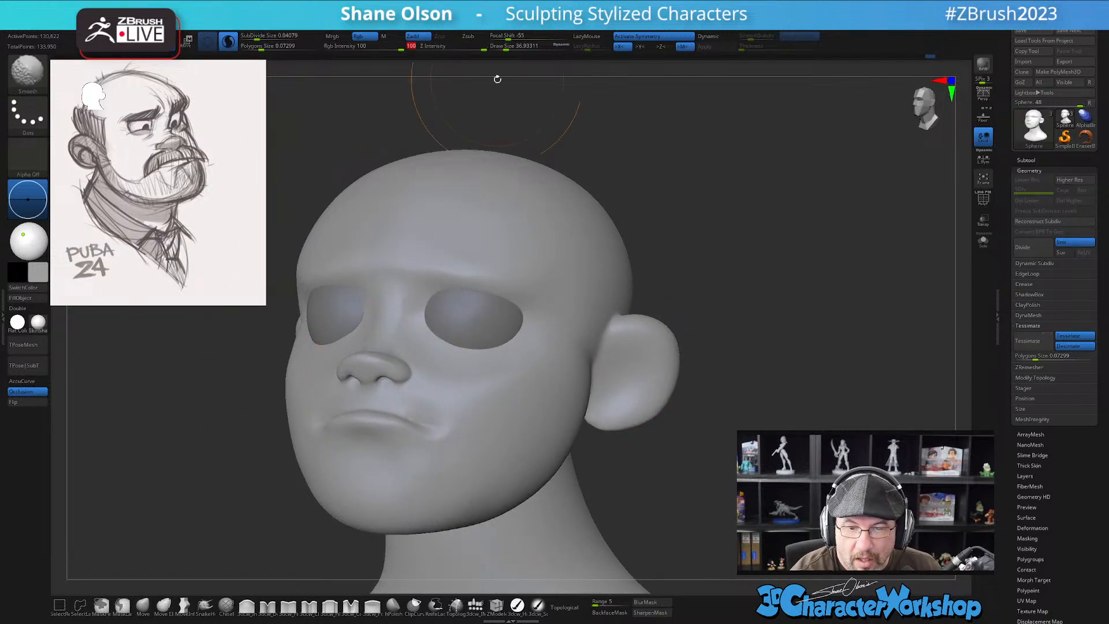
Smooth the transition between the cheek and the front of the ear at a draw size of about 21.6
{"action": "right_click_drag", "start_coordinate": [705, 391], "coordinate": [611, 387]}
{"action": "key", "text": "s"}
{"action": "left_click_drag", "start_coordinate": [611, 388], "coordinate": [607, 387]}
{"action": "mouse_move", "coordinate": [607, 388]}
{"action": "right_mouse_down"}
{"action": "mouse_move", "coordinate": [620, 364]}
{"action": "mouse_move", "coordinate": [607, 358]}
{"action": "right_mouse_up"}
{"action": "key", "text": "shift"}
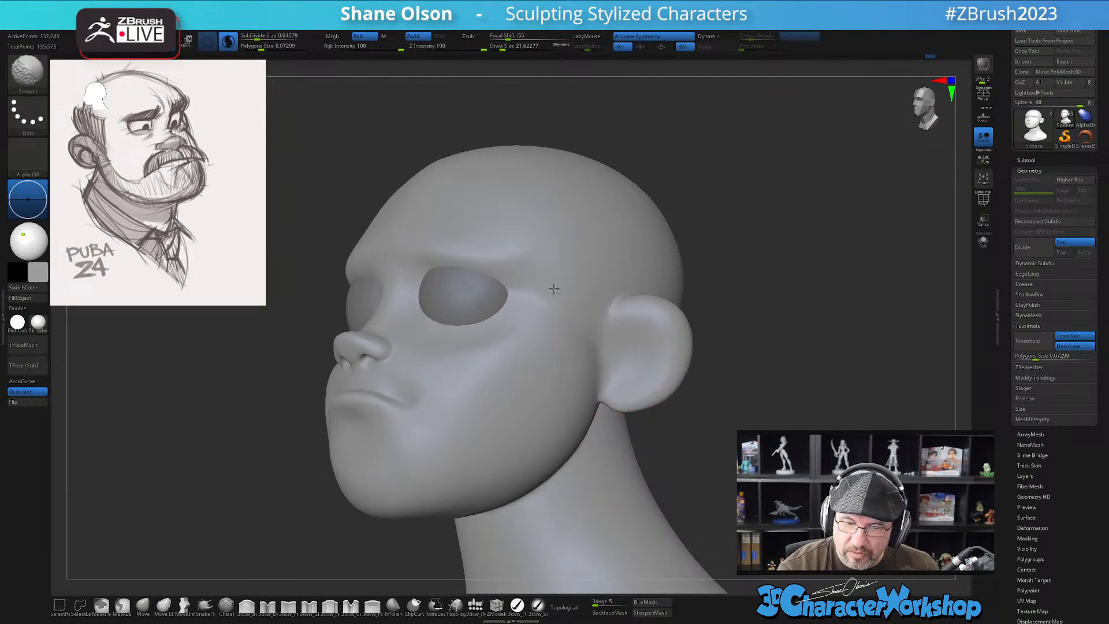
{"action": "left_click_drag", "start_coordinate": [586, 387], "coordinate": [595, 376], "text": "shift"}
{"action": "right_click_drag", "start_coordinate": [618, 348], "coordinate": [614, 361]}
{"action": "key", "text": "shift"}
{"action": "left_click_drag", "start_coordinate": [576, 351], "coordinate": [598, 356], "text": "shift"}
{"action": "key", "text": "shift"}
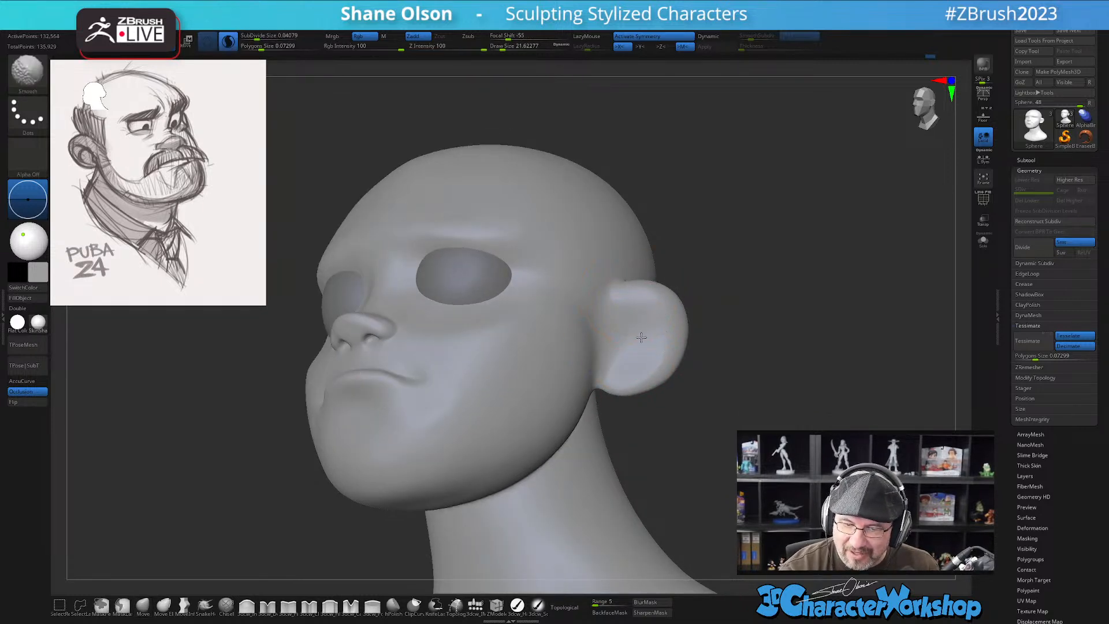
{"action": "mouse_move", "coordinate": [686, 388]}
{"action": "right_mouse_down"}
{"action": "mouse_move", "coordinate": [670, 398]}
{"action": "mouse_move", "coordinate": [682, 395]}
{"action": "mouse_move", "coordinate": [671, 336]}
{"action": "right_mouse_up"}
{"action": "key", "text": "shift"}
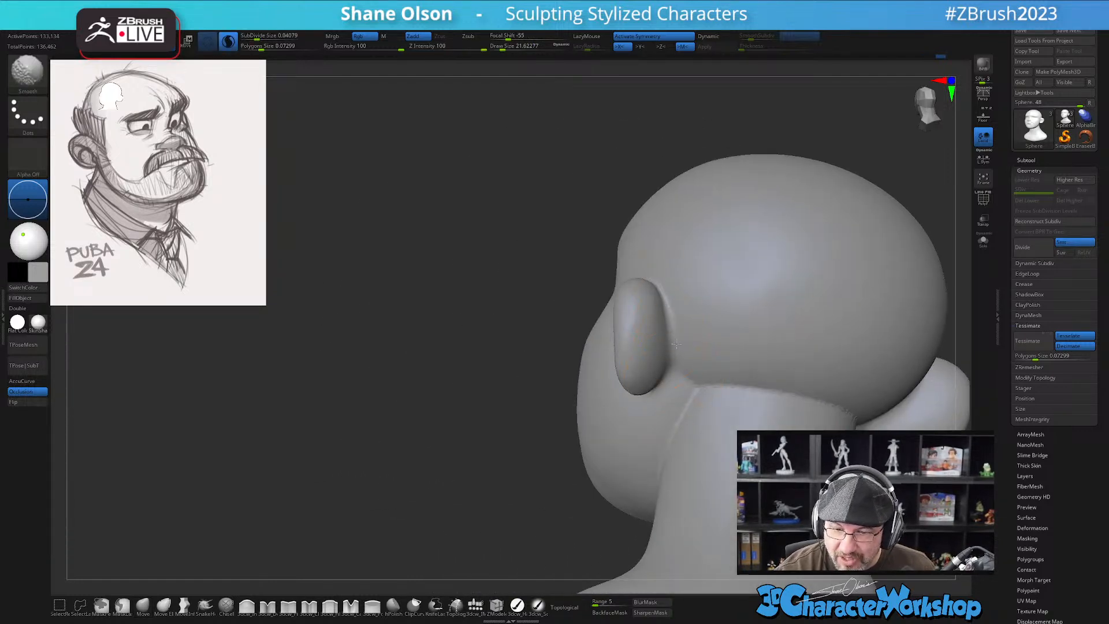
Smooth behind the ear and fill in its join with the skull, using draw sizes of about 21.6 and 14.2
{"action": "left_click_drag", "start_coordinate": [652, 312], "coordinate": [688, 326], "text": "shift"}
{"action": "right_click_drag", "start_coordinate": [696, 332], "coordinate": [653, 339], "text": "alt"}
{"action": "right_click_drag", "start_coordinate": [410, 480], "coordinate": [350, 507]}
{"action": "left_click", "coordinate": [330, 606]}
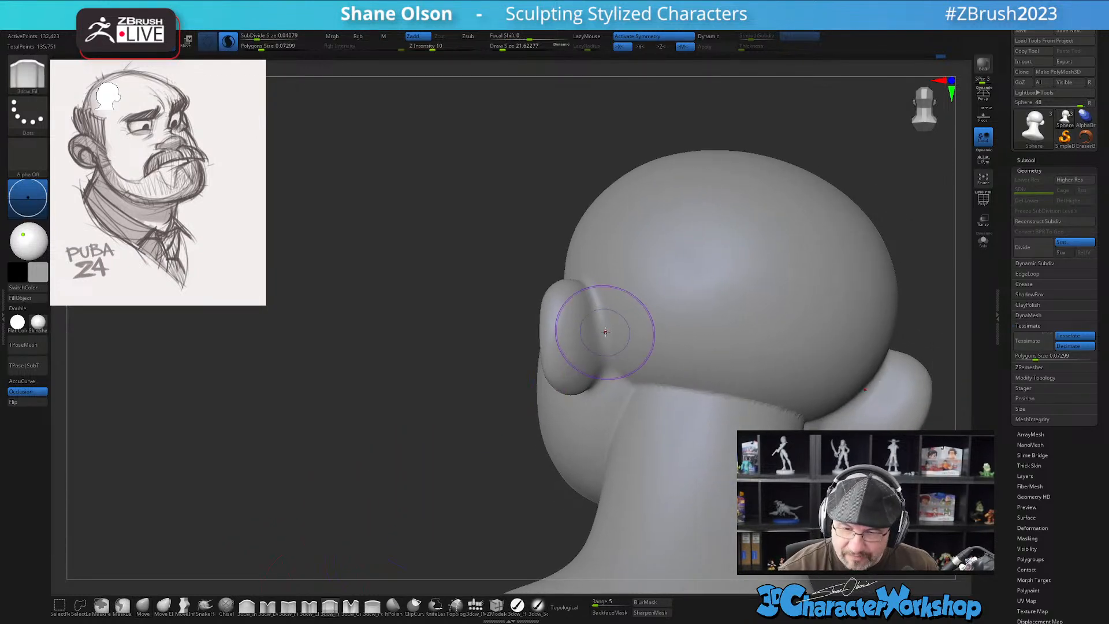
{"action": "left_click_drag", "start_coordinate": [594, 345], "coordinate": [600, 359]}
{"action": "mouse_move", "coordinate": [600, 321]}
{"action": "left_mouse_down"}
{"action": "mouse_move", "coordinate": [602, 362]}
{"action": "mouse_move", "coordinate": [591, 327]}
{"action": "left_mouse_up"}
{"action": "key", "text": "s"}
{"action": "left_click_drag", "start_coordinate": [584, 289], "coordinate": [600, 332]}
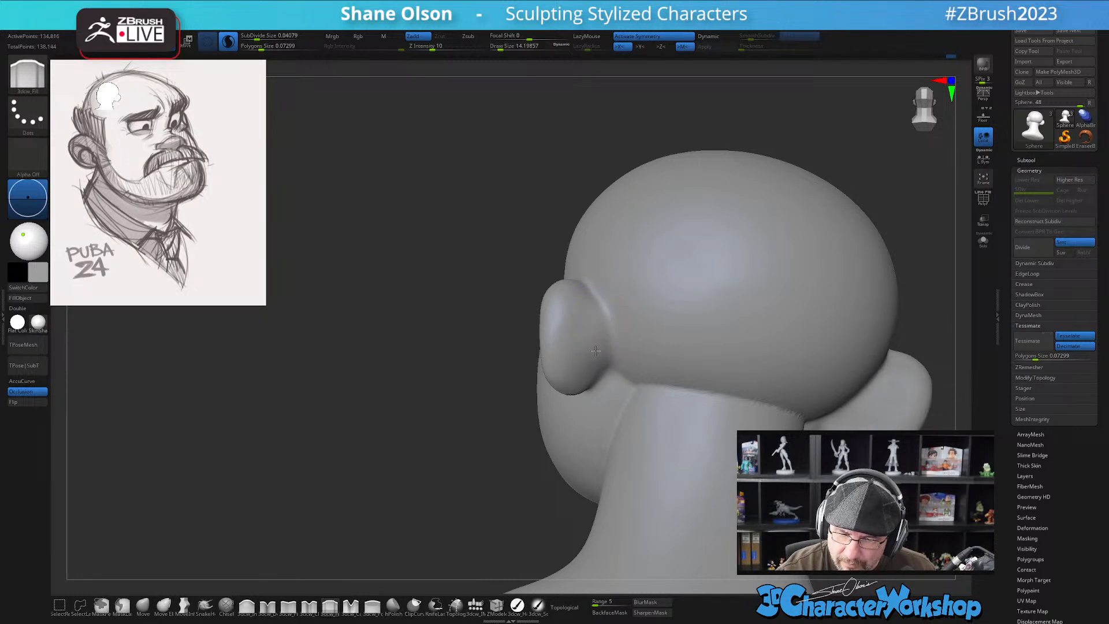
{"action": "mouse_move", "coordinate": [650, 354]}
{"action": "right_mouse_down"}
{"action": "mouse_move", "coordinate": [722, 350]}
{"action": "mouse_move", "coordinate": [648, 360]}
{"action": "right_mouse_up"}
{"action": "right_click_drag", "start_coordinate": [602, 308], "coordinate": [599, 272]}
{"action": "left_click_drag", "start_coordinate": [596, 321], "coordinate": [594, 339]}
Define the crease behind the ear with the Detail brush at a draw size of about 14.2, smoothing its lower end
{"action": "left_click", "coordinate": [268, 607]}
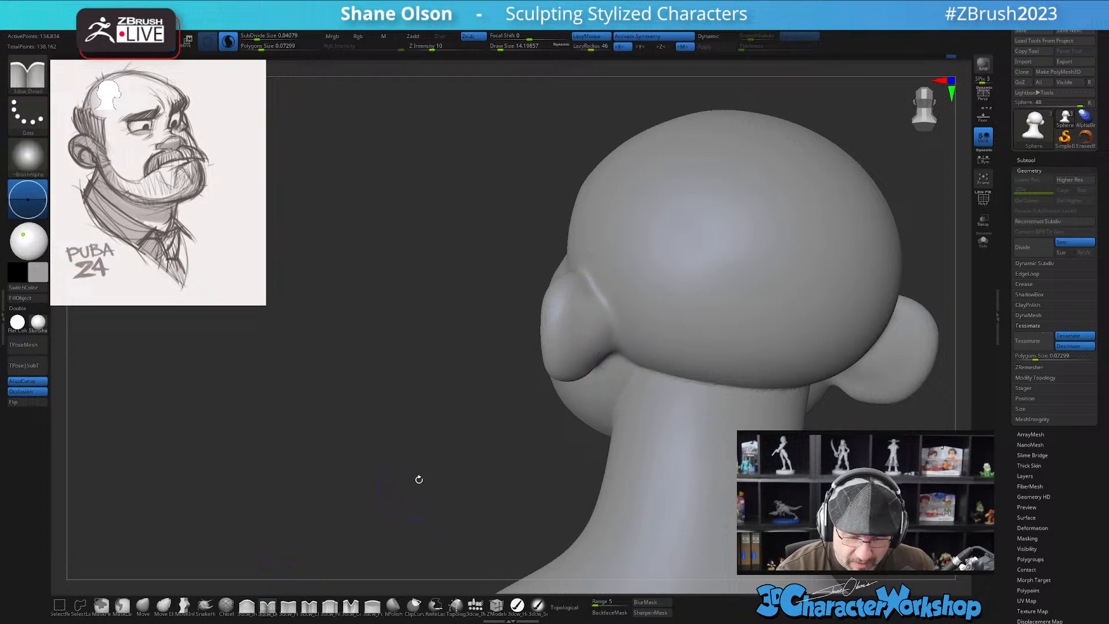
{"action": "left_click_drag", "start_coordinate": [593, 293], "coordinate": [605, 370]}
{"action": "right_click_drag", "start_coordinate": [640, 319], "coordinate": [633, 277]}
{"action": "left_click_drag", "start_coordinate": [585, 313], "coordinate": [587, 357]}
{"action": "mouse_move", "coordinate": [633, 353]}
{"action": "right_mouse_down"}
{"action": "mouse_move", "coordinate": [644, 339]}
{"action": "mouse_move", "coordinate": [631, 345]}
{"action": "right_mouse_up"}
{"action": "left_click_drag", "start_coordinate": [619, 350], "coordinate": [607, 365], "text": "shift"}
{"action": "mouse_move", "coordinate": [625, 379]}
{"action": "right_mouse_down"}
{"action": "mouse_move", "coordinate": [658, 367]}
{"action": "mouse_move", "coordinate": [634, 362]}
{"action": "right_mouse_up"}
{"action": "left_click_drag", "start_coordinate": [610, 293], "coordinate": [653, 387]}
Set the draw size to about 34.8 and smooth the base of the skull into the back of the neck
{"action": "mouse_move", "coordinate": [780, 440]}
{"action": "right_mouse_down", "text": "shift"}
{"action": "mouse_move", "coordinate": [803, 454]}
{"action": "mouse_move", "coordinate": [616, 418]}
{"action": "right_mouse_up", "text": "shift"}
{"action": "key", "text": "s"}
{"action": "left_click_drag", "start_coordinate": [618, 421], "coordinate": [652, 421]}
{"action": "key", "text": "shift"}
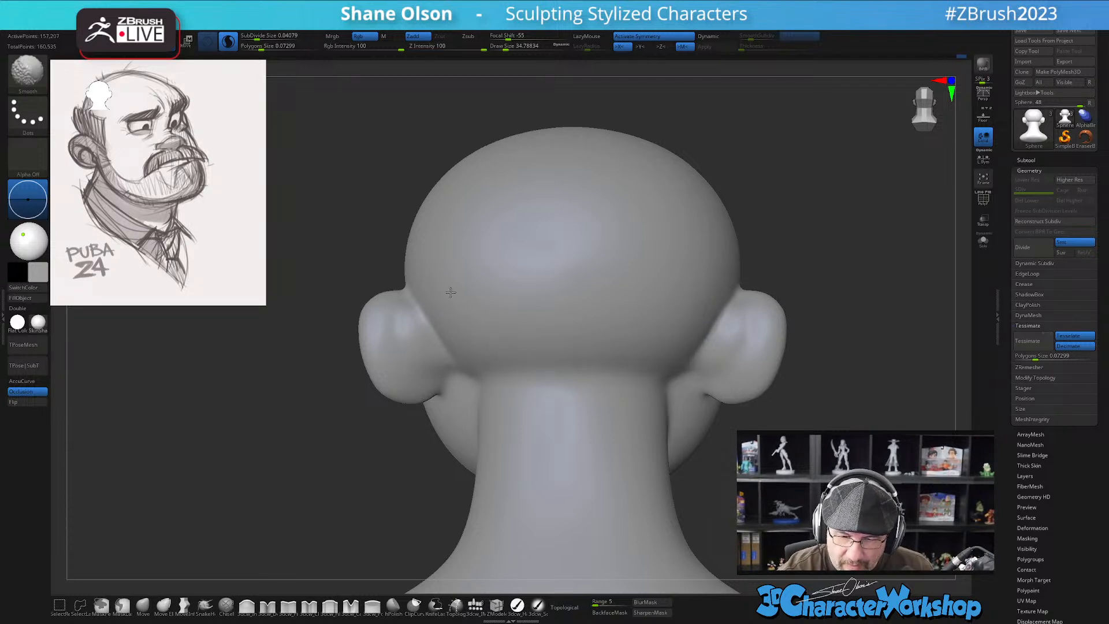
{"action": "right_click_drag", "start_coordinate": [569, 450], "coordinate": [494, 433]}
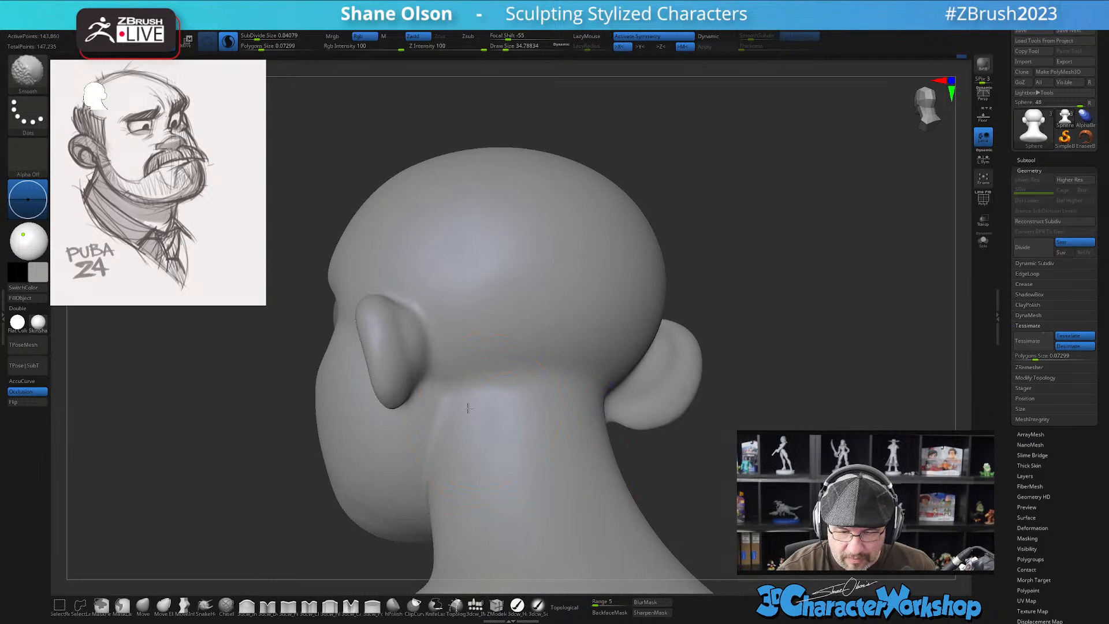
{"action": "mouse_move", "coordinate": [530, 399]}
{"action": "right_mouse_down"}
{"action": "mouse_move", "coordinate": [532, 371]}
{"action": "mouse_move", "coordinate": [549, 401]}
{"action": "mouse_move", "coordinate": [586, 392]}
{"action": "mouse_move", "coordinate": [557, 366]}
{"action": "right_mouse_up"}
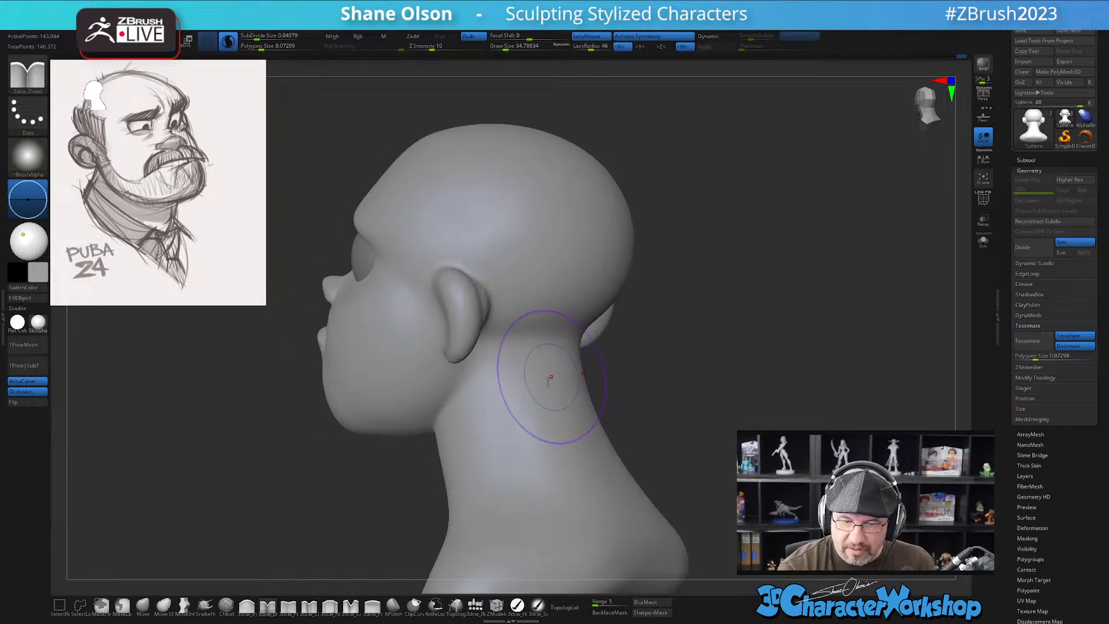
Reshape the nape below the skull with the Move brush at draw sizes of about 51.2 and 64.9
{"action": "left_click", "coordinate": [143, 605]}
{"action": "key", "text": "s"}
{"action": "left_click_drag", "start_coordinate": [539, 354], "coordinate": [563, 347]}
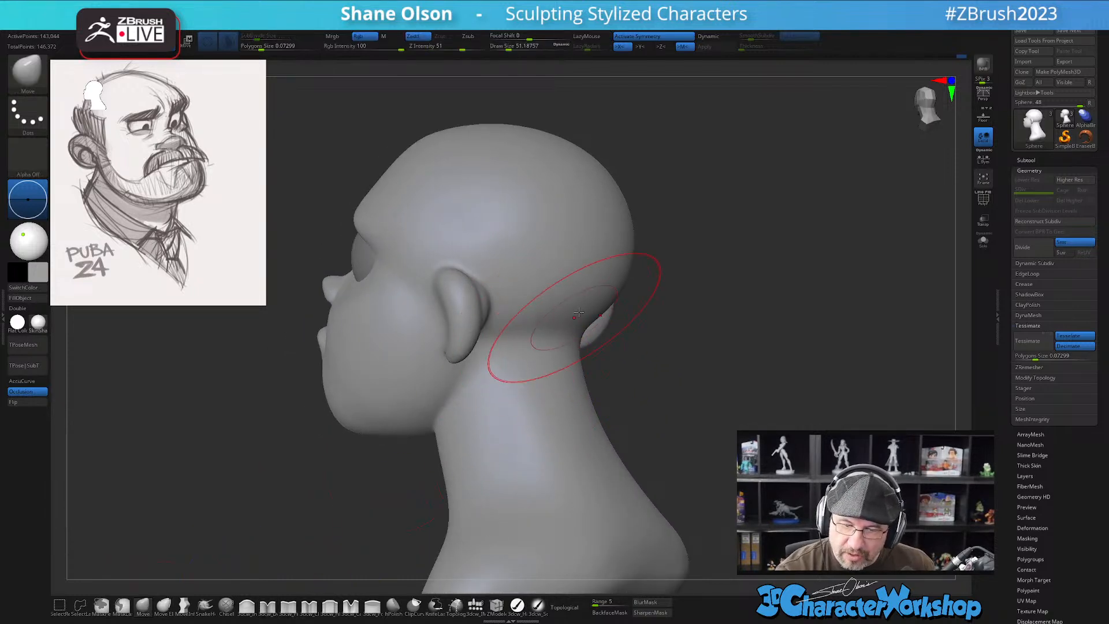
{"action": "right_click_drag", "start_coordinate": [558, 321], "coordinate": [676, 273]}
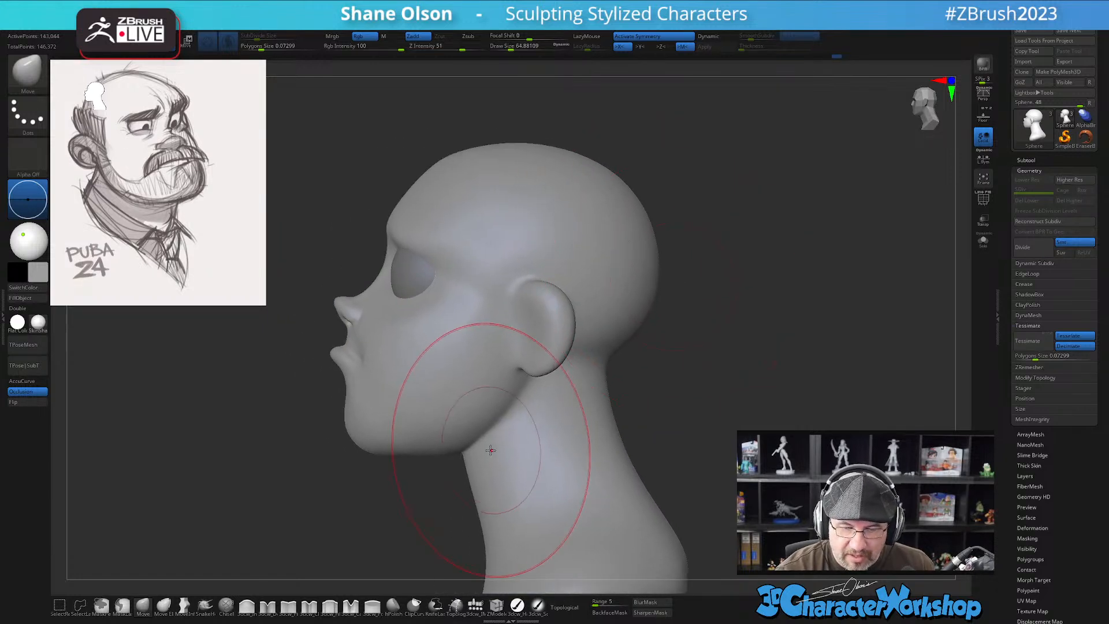
Reshape the throat and neck in profile with the Move brush down to a draw size of about 39.1, and smooth the neck
{"action": "right_click_drag", "start_coordinate": [493, 452], "coordinate": [524, 446], "text": "alt"}
{"action": "key", "text": "s"}
{"action": "left_click_drag", "start_coordinate": [516, 438], "coordinate": [495, 437]}
{"action": "key", "text": "s"}
{"action": "left_click_drag", "start_coordinate": [499, 445], "coordinate": [497, 440]}
{"action": "right_click_drag", "start_coordinate": [502, 448], "coordinate": [527, 417]}
{"action": "key", "text": "s"}
{"action": "left_click_drag", "start_coordinate": [497, 444], "coordinate": [493, 442]}
{"action": "mouse_move", "coordinate": [523, 425]}
{"action": "right_mouse_down"}
{"action": "mouse_move", "coordinate": [535, 430]}
{"action": "mouse_move", "coordinate": [396, 421]}
{"action": "right_mouse_up"}
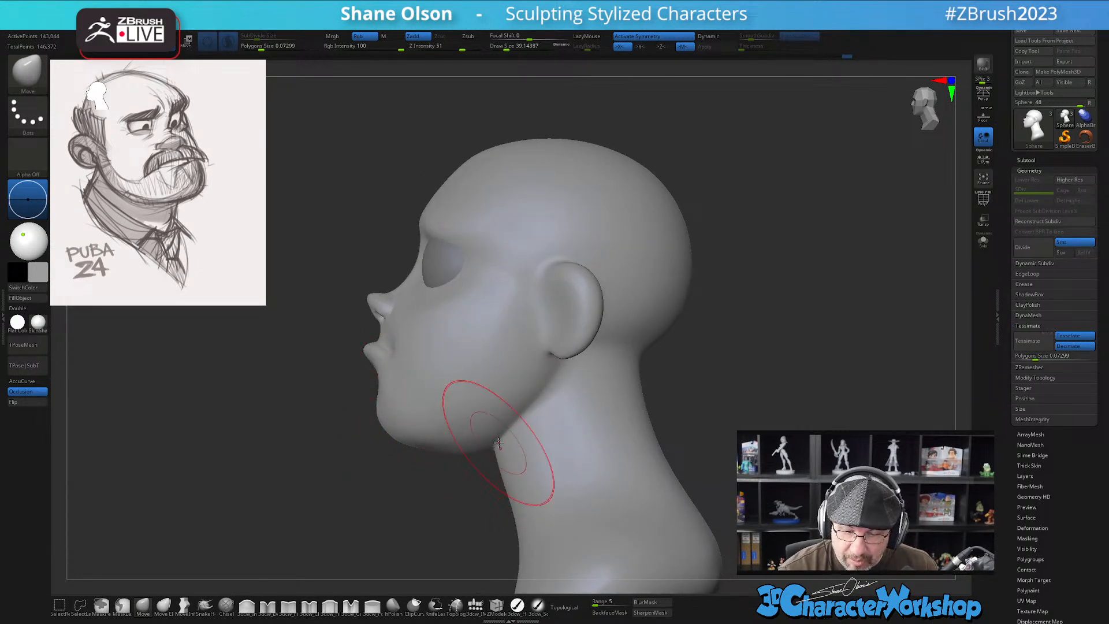
{"action": "mouse_move", "coordinate": [495, 448]}
{"action": "right_mouse_down"}
{"action": "mouse_move", "coordinate": [431, 453]}
{"action": "mouse_move", "coordinate": [546, 438]}
{"action": "right_mouse_up"}
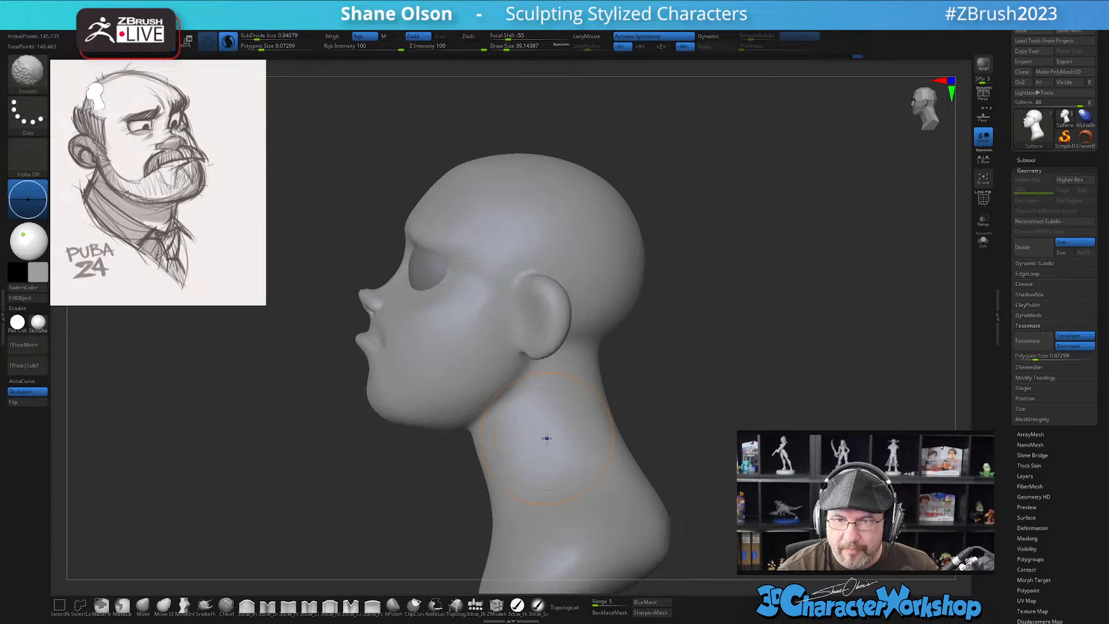
{"action": "right_click_drag", "start_coordinate": [643, 436], "coordinate": [648, 409]}
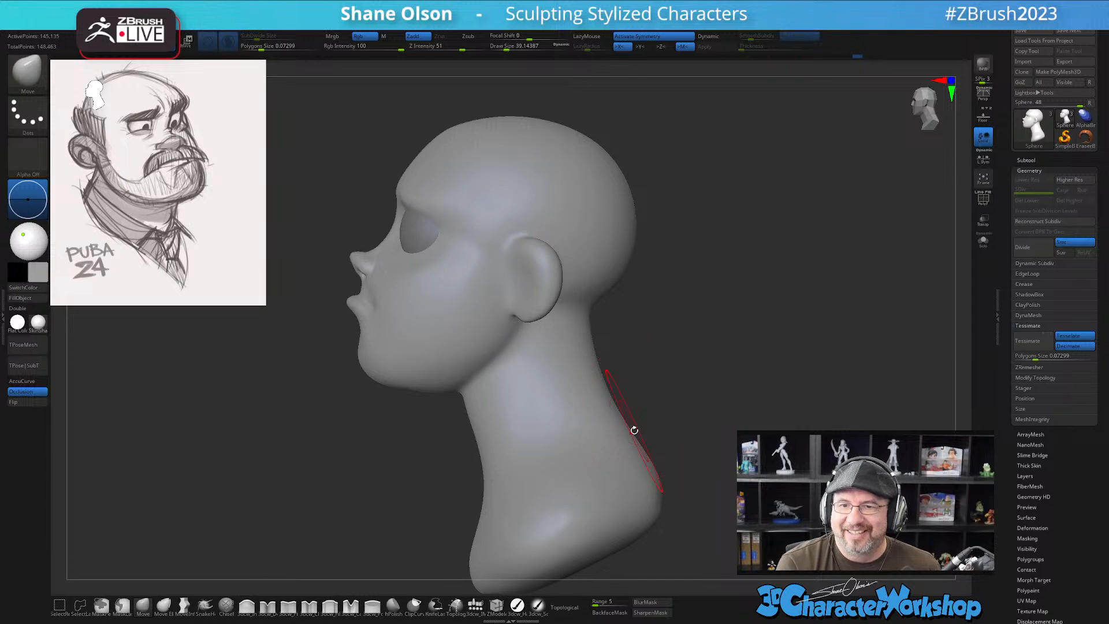
Adjust the ear with the Move brush at a draw size of about 9.4 and smooth it at about 17
{"action": "mouse_move", "coordinate": [661, 366]}
{"action": "right_mouse_down"}
{"action": "mouse_move", "coordinate": [672, 356]}
{"action": "mouse_move", "coordinate": [659, 389]}
{"action": "right_mouse_up"}
{"action": "key", "text": "s"}
{"action": "left_click_drag", "start_coordinate": [659, 392], "coordinate": [654, 391]}
{"action": "mouse_move", "coordinate": [658, 377]}
{"action": "right_mouse_down"}
{"action": "mouse_move", "coordinate": [650, 398]}
{"action": "mouse_move", "coordinate": [659, 314]}
{"action": "mouse_move", "coordinate": [646, 312]}
{"action": "mouse_move", "coordinate": [638, 354]}
{"action": "mouse_move", "coordinate": [668, 354]}
{"action": "right_mouse_up"}
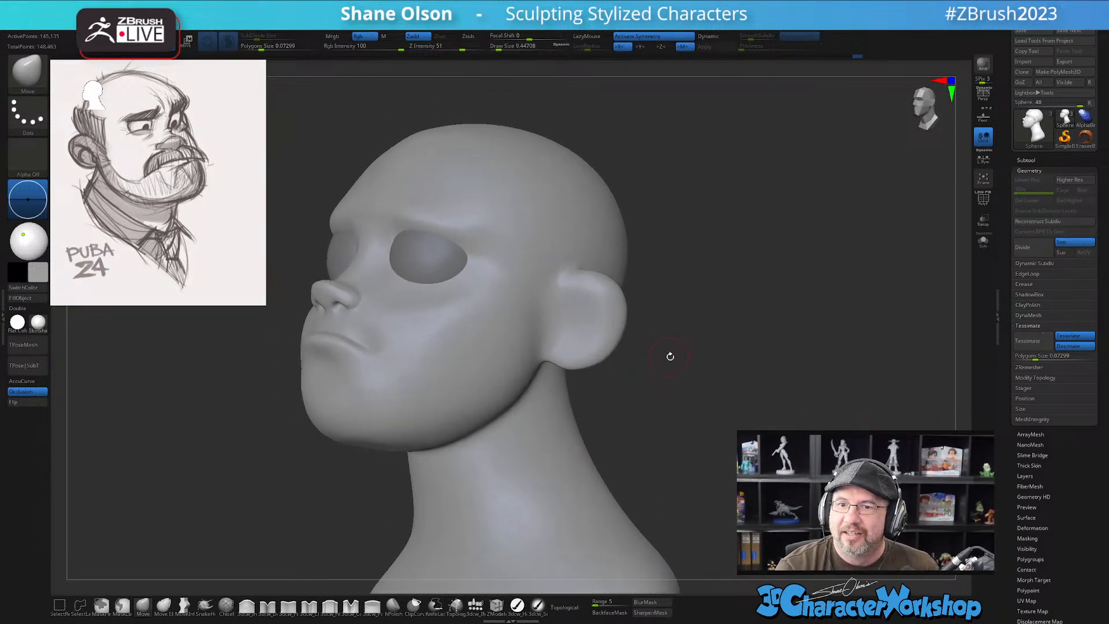
{"action": "right_click_drag", "start_coordinate": [571, 313], "coordinate": [559, 315]}
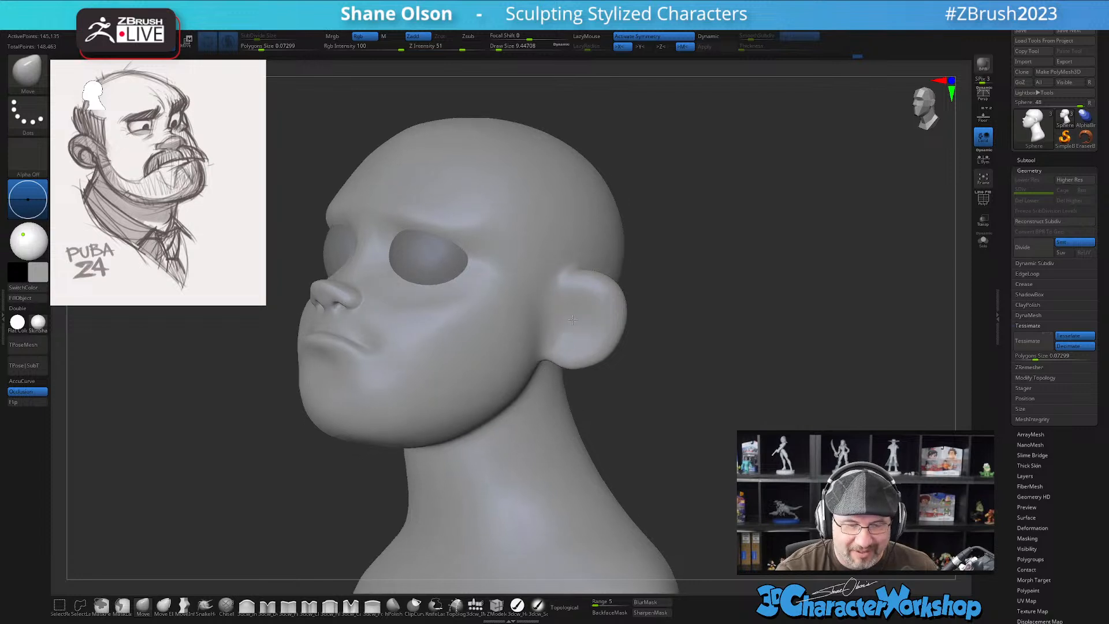
{"action": "key", "text": "shift"}
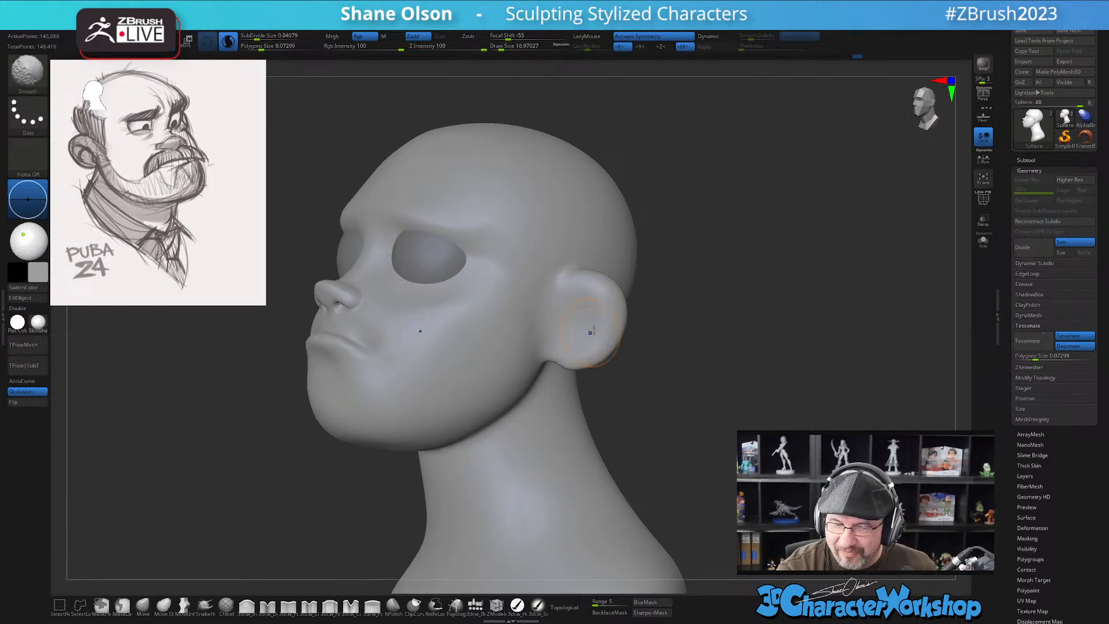
Refine the ear's outline with the Move brush at draw sizes of about 12.9 and 8.4
{"action": "left_click_drag", "start_coordinate": [651, 349], "coordinate": [671, 376]}
{"action": "key", "text": "s"}
{"action": "left_click_drag", "start_coordinate": [605, 328], "coordinate": [599, 327]}
{"action": "mouse_move", "coordinate": [607, 317]}
{"action": "right_mouse_down", "text": "ctrl"}
{"action": "mouse_move", "coordinate": [594, 331]}
{"action": "mouse_move", "coordinate": [623, 292]}
{"action": "right_mouse_up", "text": "ctrl"}
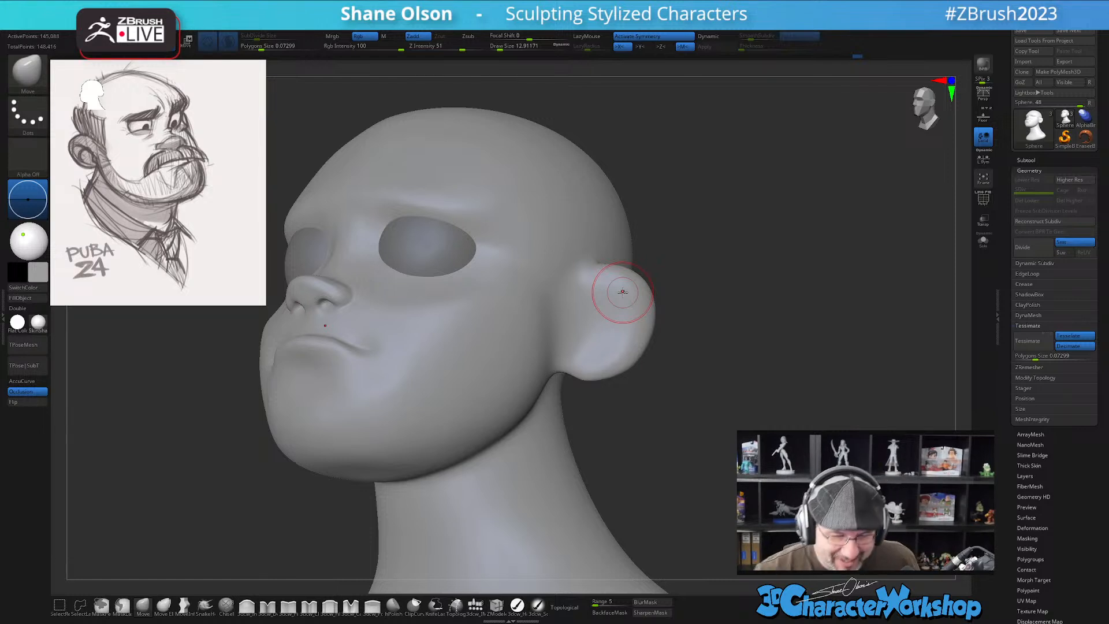
{"action": "left_click_drag", "start_coordinate": [746, 278], "coordinate": [842, 303]}
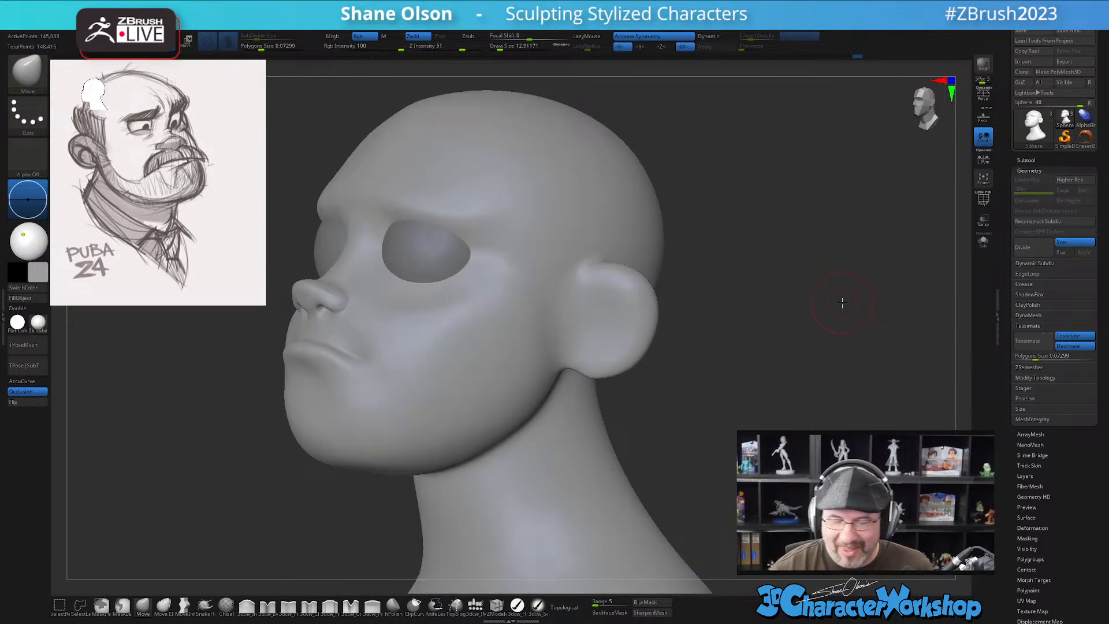
{"action": "mouse_move", "coordinate": [601, 302]}
{"action": "right_mouse_down", "text": "alt"}
{"action": "mouse_move", "coordinate": [618, 297]}
{"action": "mouse_move", "coordinate": [607, 299]}
{"action": "mouse_move", "coordinate": [611, 311]}
{"action": "right_mouse_up", "text": "alt"}
{"action": "key", "text": "s"}
{"action": "left_click_drag", "start_coordinate": [616, 311], "coordinate": [614, 311]}
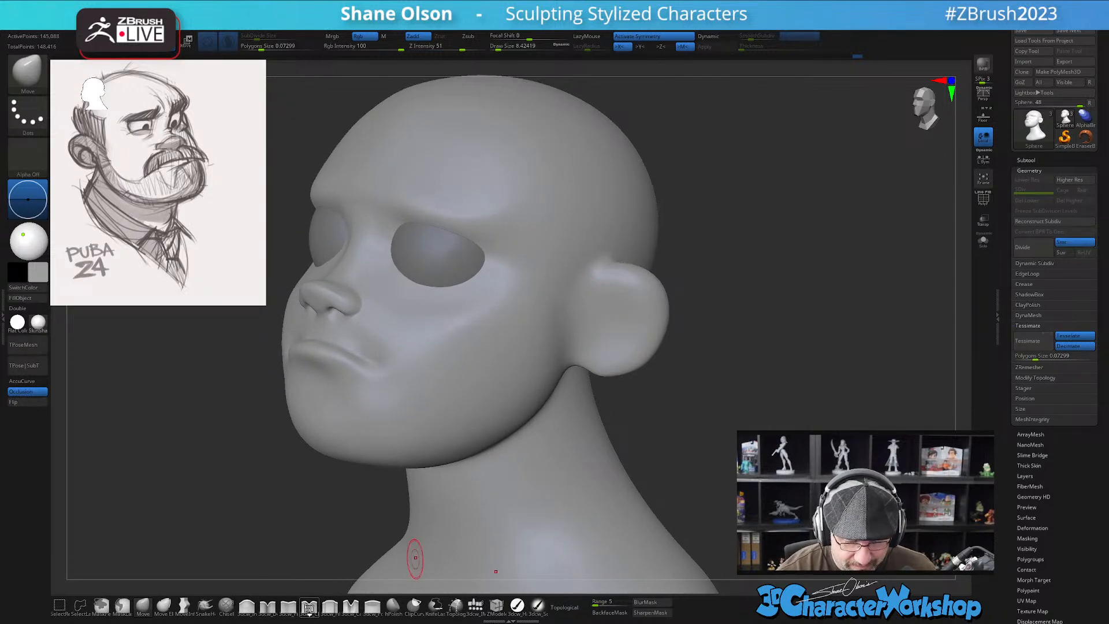
Carve the ear's inner hollow with a sculpting brush at a draw size of about 8.4 and Z Intensity 15
{"action": "left_click", "coordinate": [309, 605]}
{"action": "right_click_drag", "start_coordinate": [626, 321], "coordinate": [616, 337]}
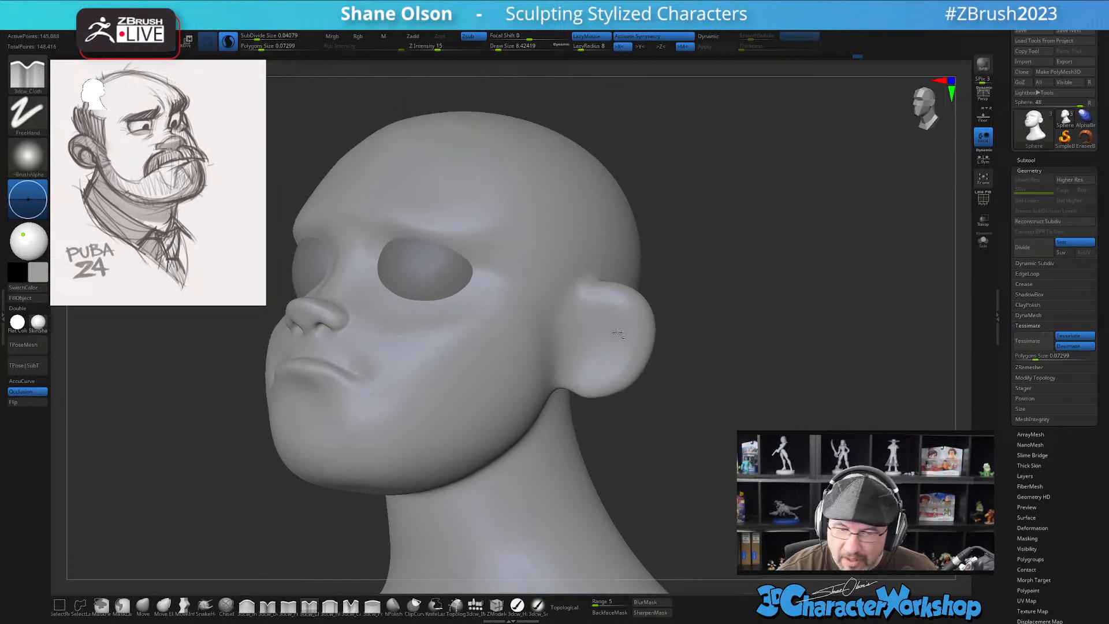
{"action": "mouse_move", "coordinate": [596, 355]}
{"action": "left_mouse_down"}
{"action": "mouse_move", "coordinate": [605, 338]}
{"action": "mouse_move", "coordinate": [608, 362]}
{"action": "left_mouse_up"}
{"action": "mouse_move", "coordinate": [669, 379]}
{"action": "left_mouse_down"}
{"action": "mouse_move", "coordinate": [684, 399]}
{"action": "mouse_move", "coordinate": [673, 385]}
{"action": "left_mouse_up"}
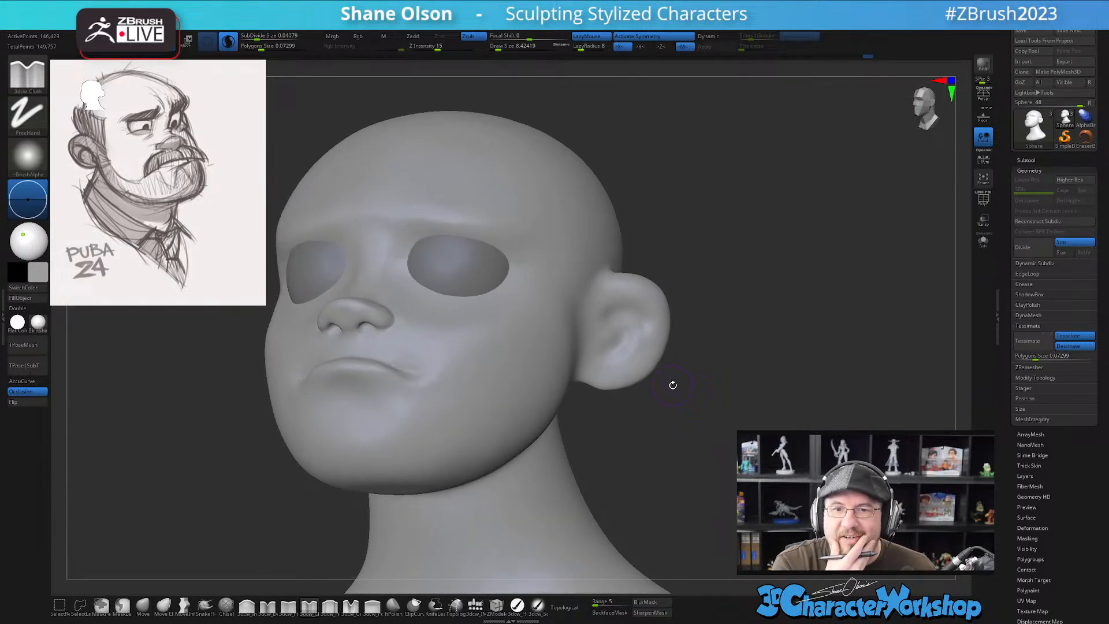
{"action": "left_click_drag", "start_coordinate": [673, 385], "coordinate": [683, 369], "text": "alt"}
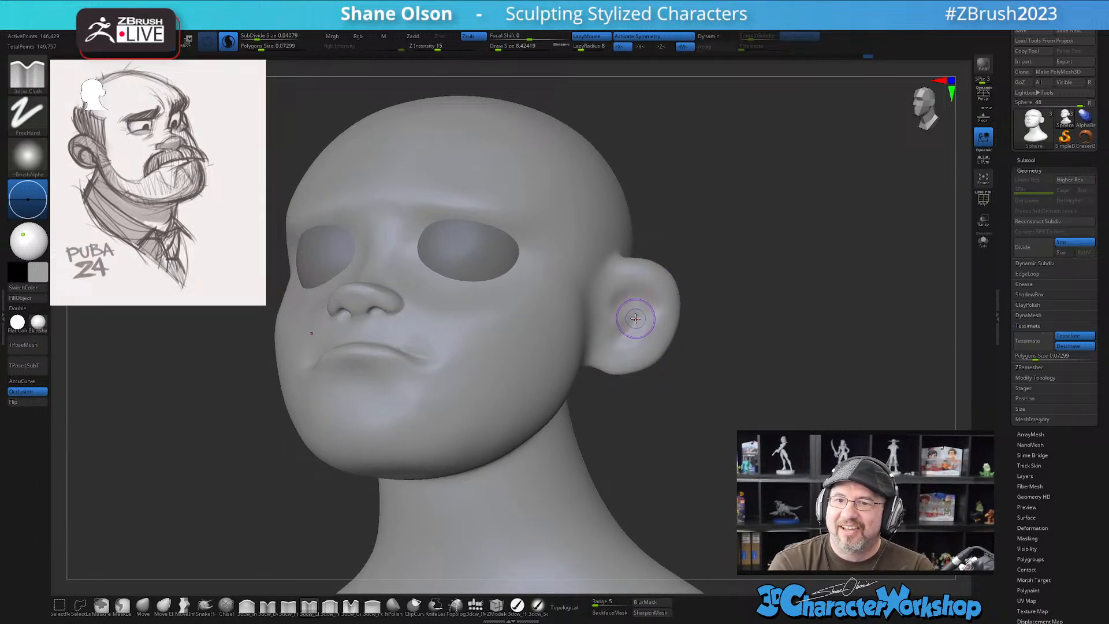
Carve the curved groove inside the ear's rim at a draw size of about 8.4 and smooth the inner fold
{"action": "right_click_drag", "start_coordinate": [635, 327], "coordinate": [645, 300]}
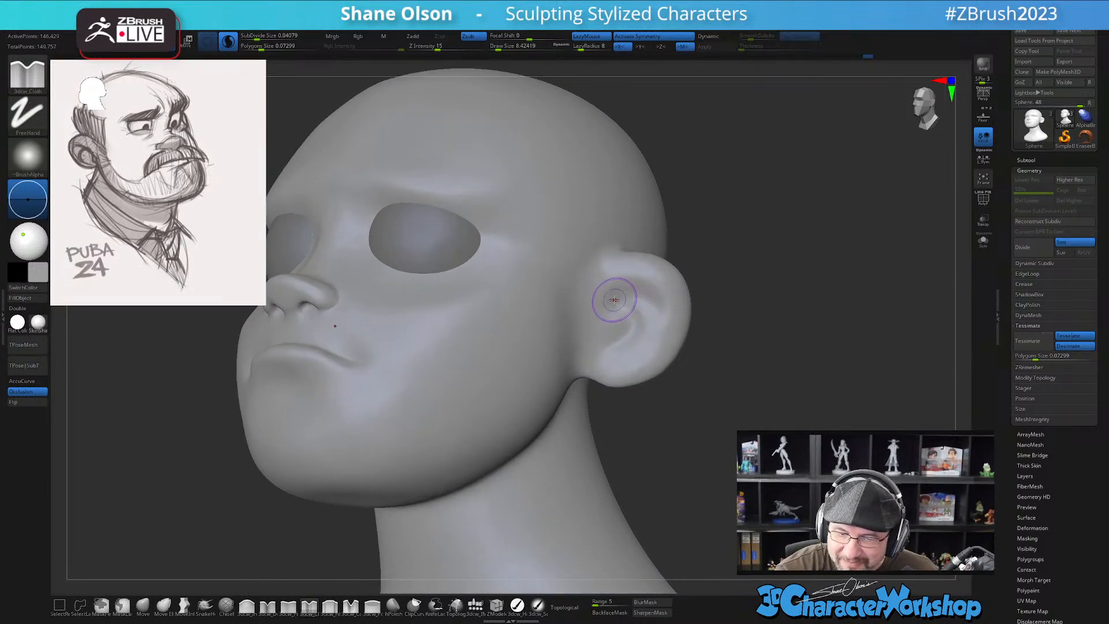
{"action": "left_click_drag", "start_coordinate": [651, 299], "coordinate": [649, 326]}
{"action": "mouse_move", "coordinate": [651, 307]}
{"action": "right_mouse_down"}
{"action": "mouse_move", "coordinate": [664, 307]}
{"action": "mouse_move", "coordinate": [637, 291]}
{"action": "right_mouse_up"}
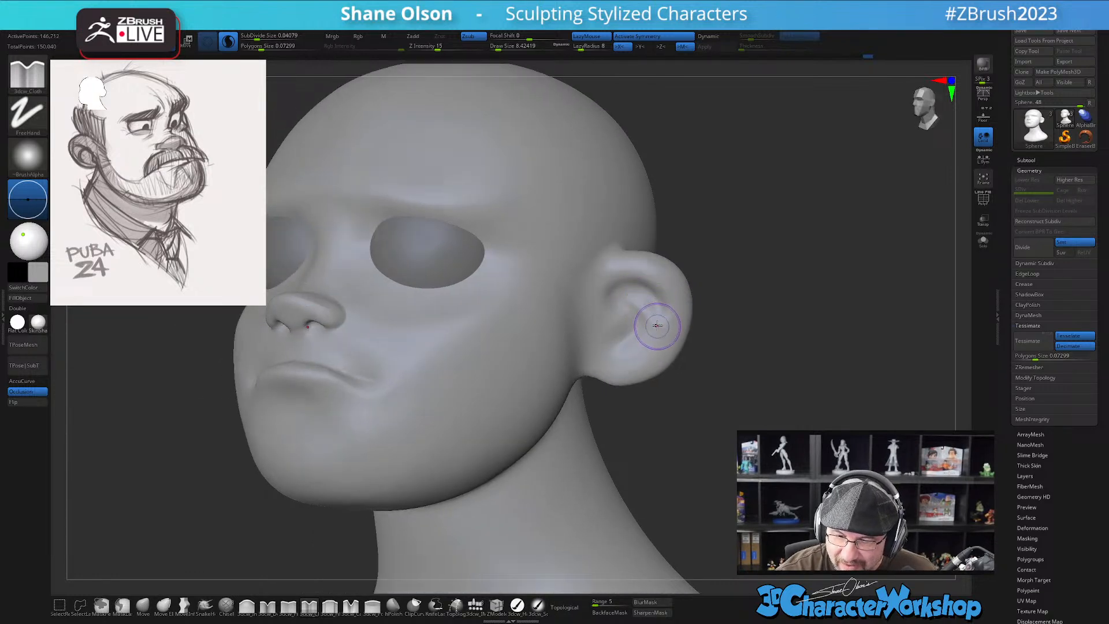
{"action": "key", "text": "shift"}
{"action": "mouse_move", "coordinate": [638, 327]}
{"action": "right_mouse_down"}
{"action": "mouse_move", "coordinate": [665, 311]}
{"action": "mouse_move", "coordinate": [641, 301]}
{"action": "mouse_move", "coordinate": [655, 283]}
{"action": "mouse_move", "coordinate": [640, 269]}
{"action": "mouse_move", "coordinate": [662, 270]}
{"action": "mouse_move", "coordinate": [663, 291]}
{"action": "mouse_move", "coordinate": [683, 282]}
{"action": "mouse_move", "coordinate": [653, 310]}
{"action": "mouse_move", "coordinate": [676, 298]}
{"action": "right_mouse_up"}
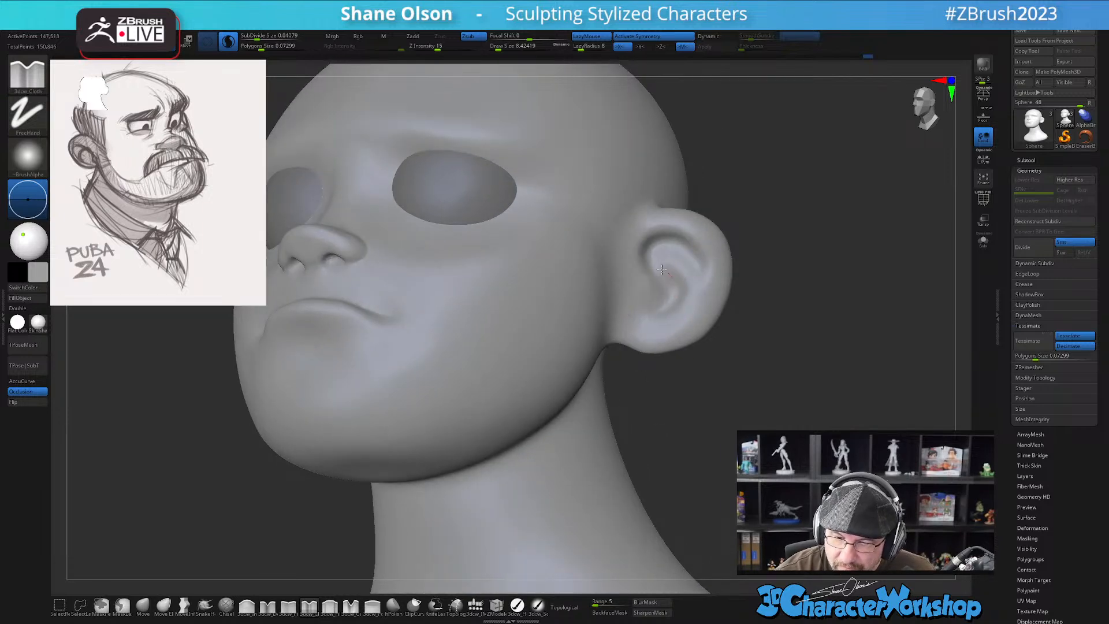
Adjust the ear's inner folds with the Move brush at a draw size of about 9.4
{"action": "mouse_move", "coordinate": [743, 362]}
{"action": "right_mouse_down"}
{"action": "mouse_move", "coordinate": [722, 370]}
{"action": "mouse_move", "coordinate": [755, 366]}
{"action": "mouse_move", "coordinate": [742, 338]}
{"action": "mouse_move", "coordinate": [745, 346]}
{"action": "mouse_move", "coordinate": [677, 284]}
{"action": "mouse_move", "coordinate": [688, 292]}
{"action": "mouse_move", "coordinate": [658, 336]}
{"action": "mouse_move", "coordinate": [664, 322]}
{"action": "right_mouse_up"}
{"action": "key", "text": "b"}
{"action": "key", "text": "m"}
{"action": "key", "text": "v"}
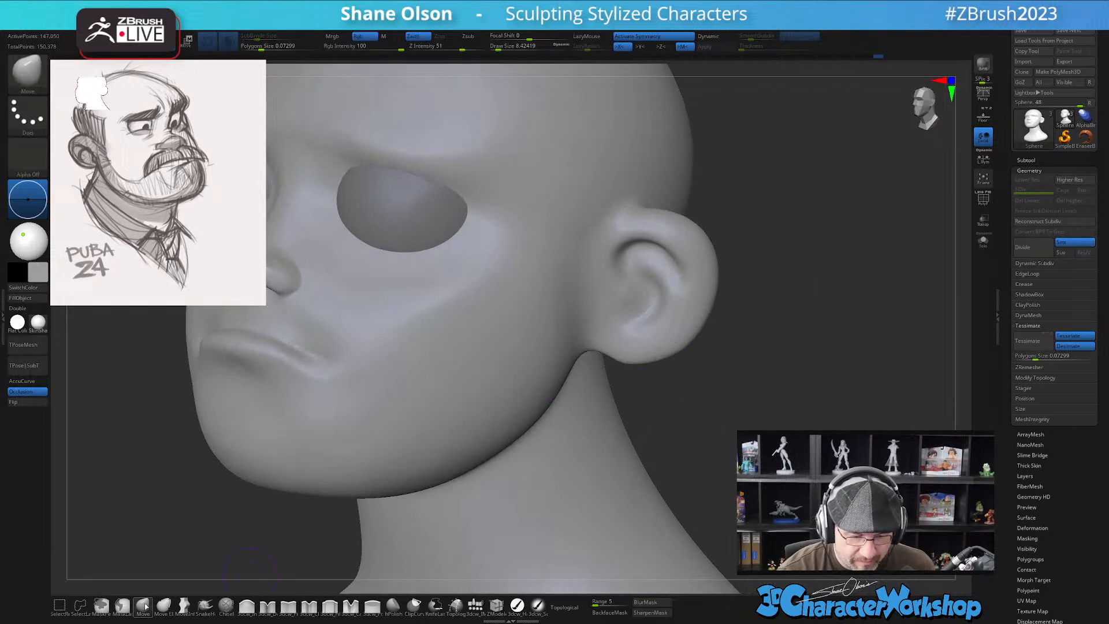
{"action": "key", "text": "s"}
{"action": "left_click_drag", "start_coordinate": [629, 309], "coordinate": [631, 309]}
{"action": "right_click_drag", "start_coordinate": [633, 308], "coordinate": [654, 297]}
{"action": "key", "text": "s"}
{"action": "left_click_drag", "start_coordinate": [656, 299], "coordinate": [651, 297]}
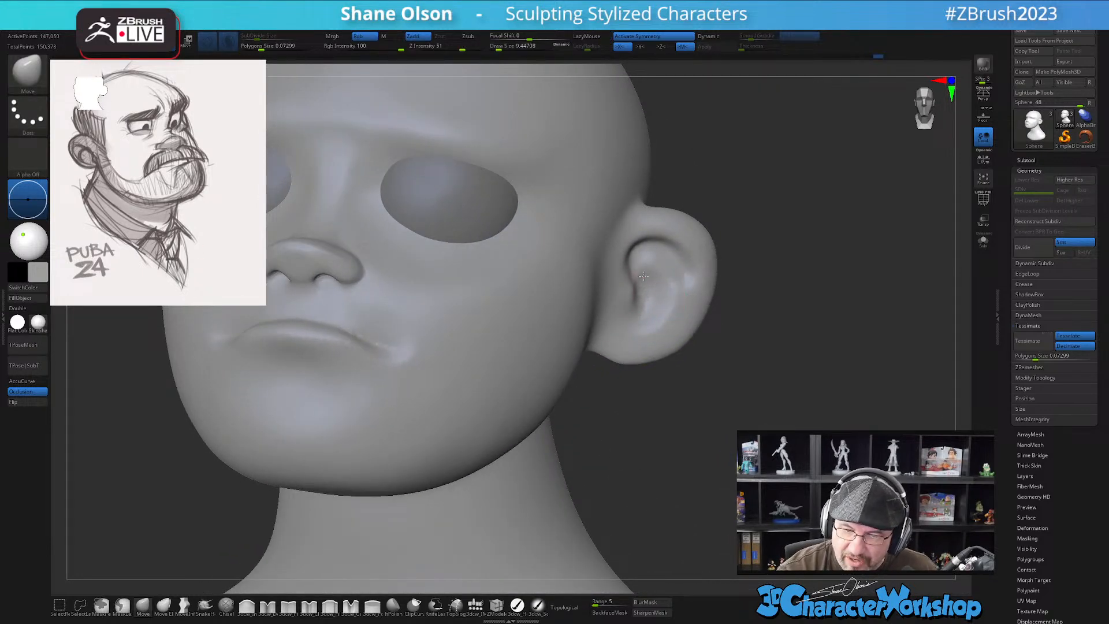
Shape the notch and tragus at the ear opening with the Move brush at draw sizes of about 6.6, 11.7 and 7.5
{"action": "mouse_move", "coordinate": [649, 297]}
{"action": "right_mouse_down", "text": "alt"}
{"action": "mouse_move", "coordinate": [633, 309]}
{"action": "mouse_move", "coordinate": [660, 304]}
{"action": "mouse_move", "coordinate": [659, 330]}
{"action": "mouse_move", "coordinate": [669, 314]}
{"action": "right_mouse_up", "text": "alt"}
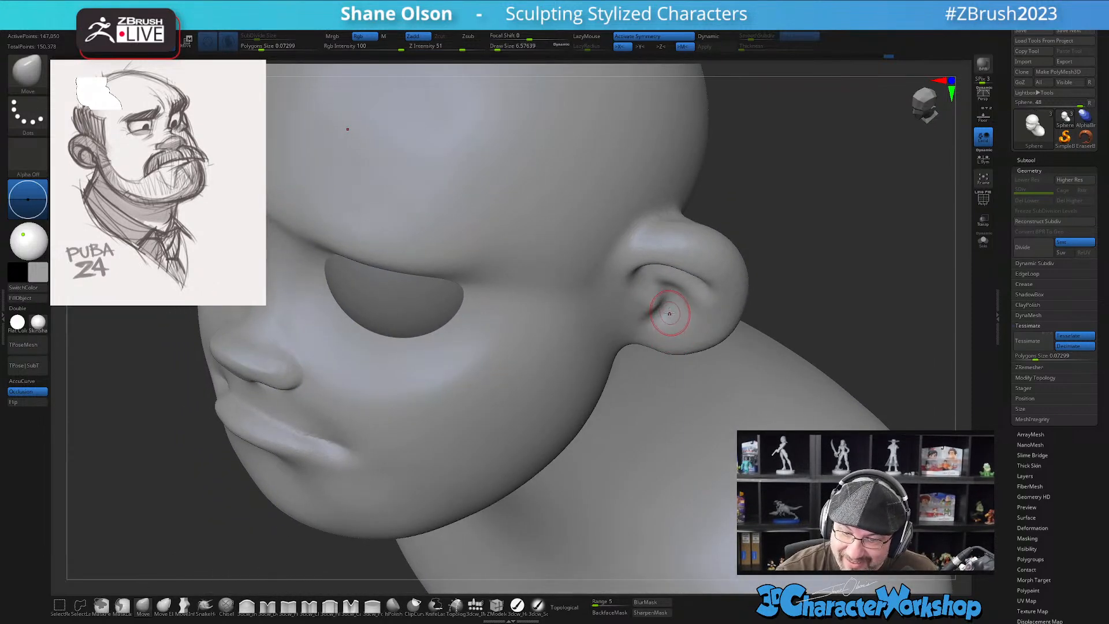
{"action": "mouse_move", "coordinate": [676, 297]}
{"action": "right_mouse_down"}
{"action": "mouse_move", "coordinate": [676, 280]}
{"action": "mouse_move", "coordinate": [654, 290]}
{"action": "right_mouse_up"}
{"action": "key", "text": "bracketright"}
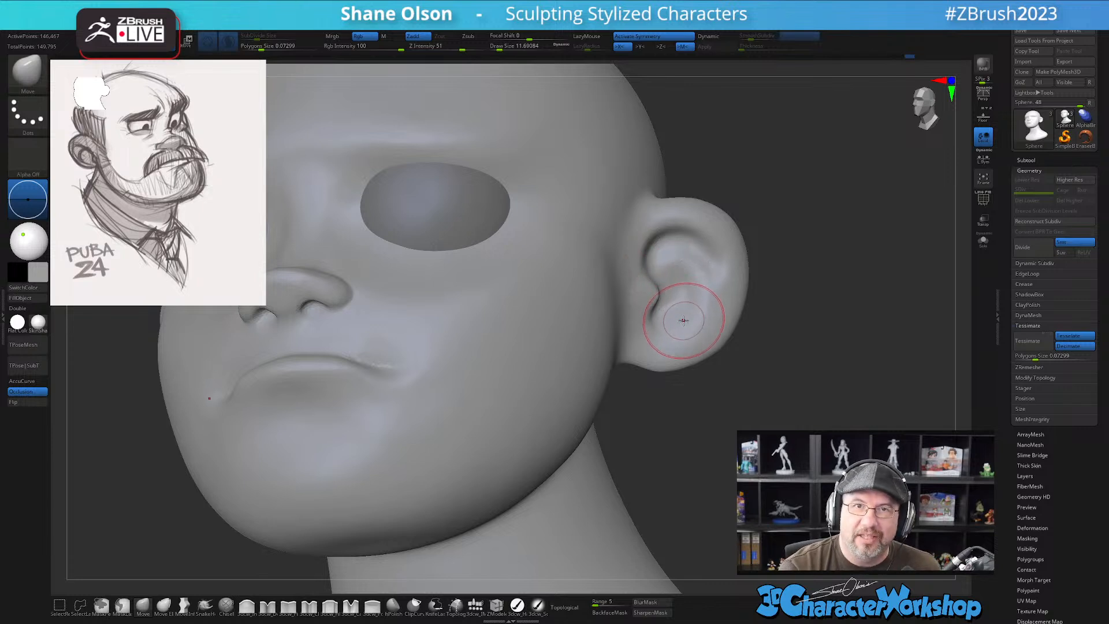
{"action": "mouse_move", "coordinate": [678, 300]}
{"action": "right_mouse_down"}
{"action": "mouse_move", "coordinate": [683, 292]}
{"action": "mouse_move", "coordinate": [674, 302]}
{"action": "right_mouse_up"}
{"action": "key", "text": "bracketleft"}
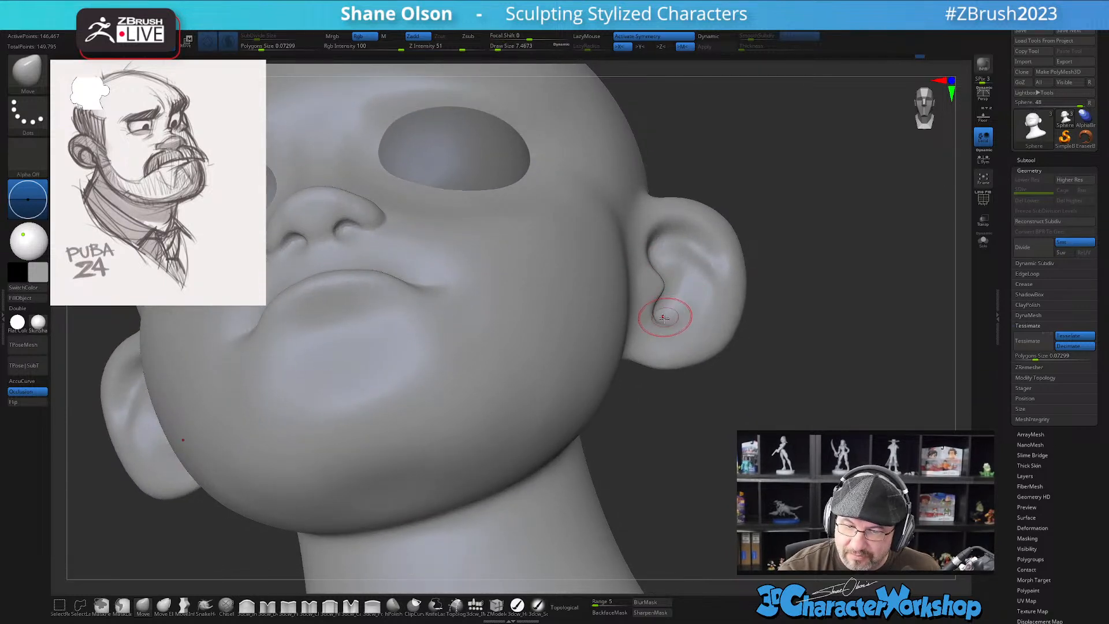
Reshape the ear's outer rim with the Move brush at a draw size of about 17
{"action": "mouse_move", "coordinate": [682, 288]}
{"action": "right_mouse_down"}
{"action": "mouse_move", "coordinate": [697, 312]}
{"action": "mouse_move", "coordinate": [686, 318]}
{"action": "mouse_move", "coordinate": [693, 311]}
{"action": "right_mouse_up"}
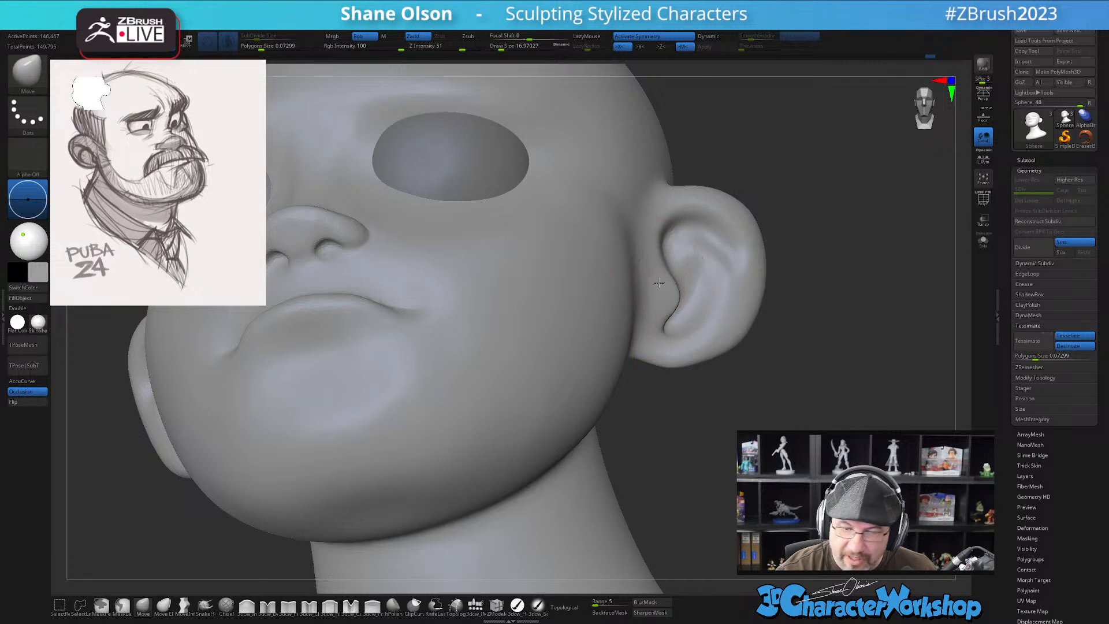
{"action": "right_click_drag", "start_coordinate": [693, 237], "coordinate": [701, 255]}
{"action": "left_click_drag", "start_coordinate": [679, 226], "coordinate": [692, 226]}
{"action": "right_click_drag", "start_coordinate": [753, 305], "coordinate": [735, 281]}
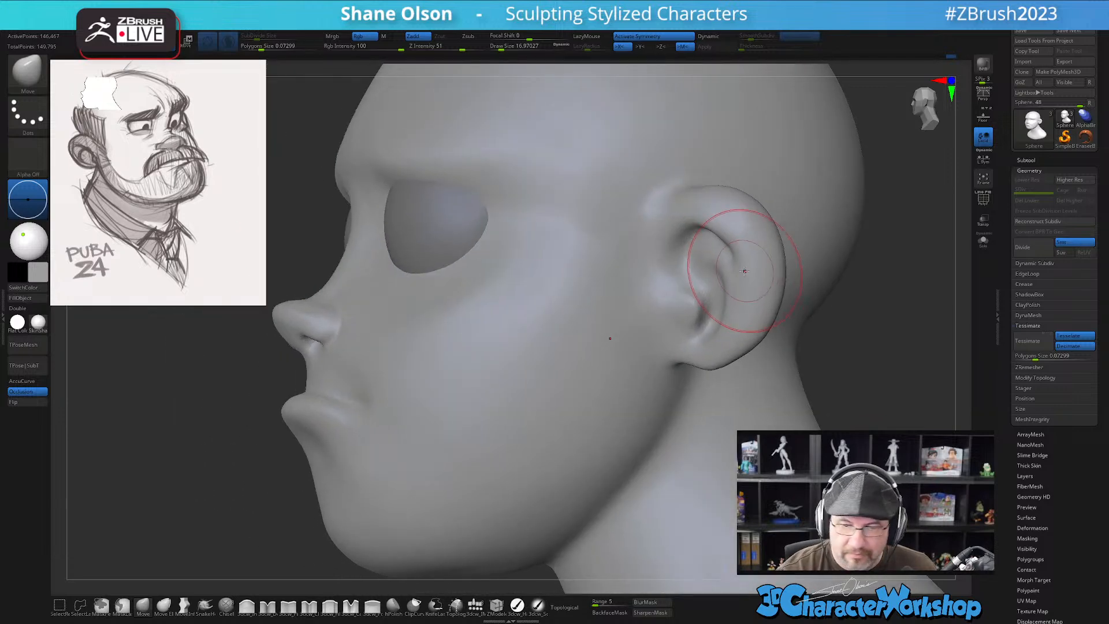
{"action": "left_click_drag", "start_coordinate": [728, 261], "coordinate": [738, 280]}
{"action": "right_click_drag", "start_coordinate": [752, 291], "coordinate": [726, 293], "text": "alt"}
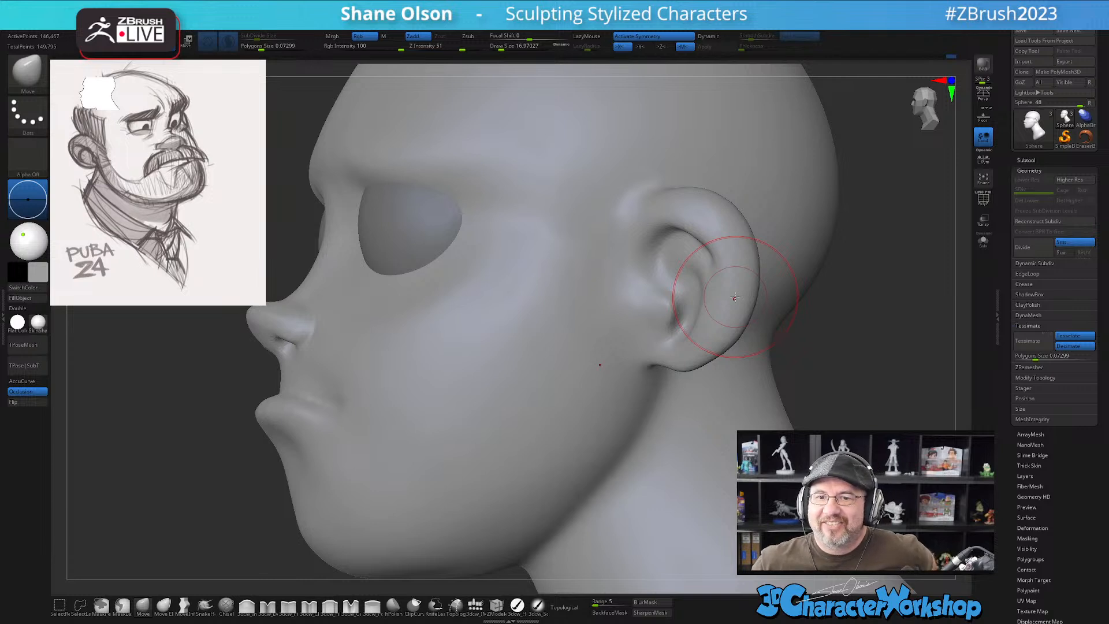
Refine the fold between the ear's rim and bowl with the Move brush at a draw size of about 11.7
{"action": "mouse_move", "coordinate": [724, 281]}
{"action": "right_mouse_down", "text": "alt"}
{"action": "mouse_move", "coordinate": [701, 298]}
{"action": "mouse_move", "coordinate": [692, 285]}
{"action": "mouse_move", "coordinate": [687, 317]}
{"action": "mouse_move", "coordinate": [676, 293]}
{"action": "right_mouse_up", "text": "alt"}
{"action": "key", "text": "s"}
{"action": "left_click_drag", "start_coordinate": [675, 314], "coordinate": [671, 315]}
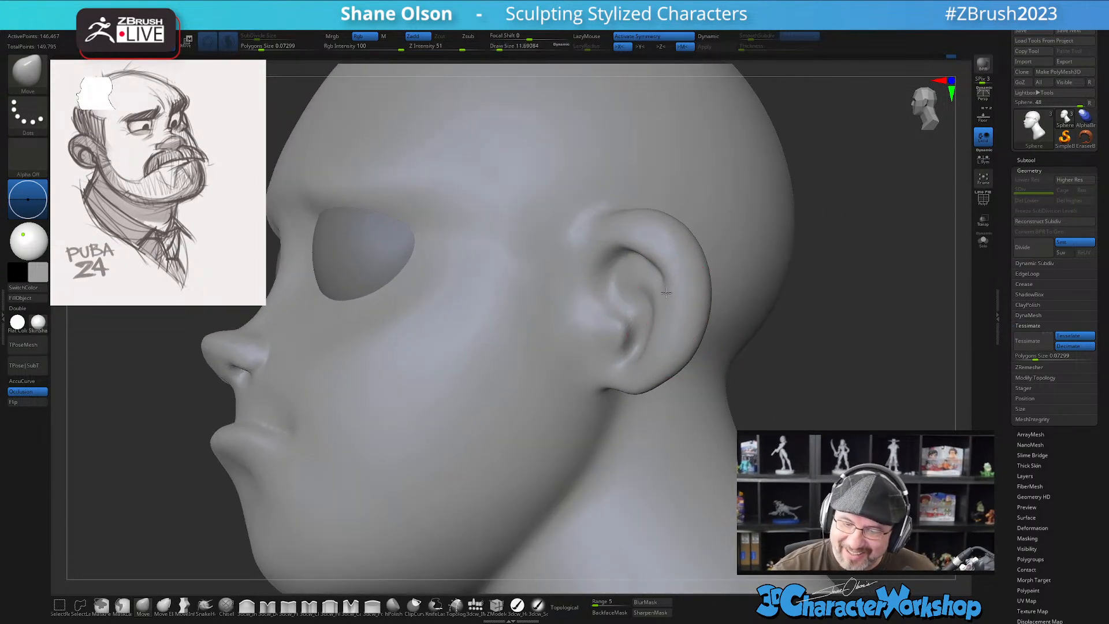
{"action": "mouse_move", "coordinate": [653, 256]}
{"action": "right_mouse_down"}
{"action": "mouse_move", "coordinate": [762, 288]}
{"action": "mouse_move", "coordinate": [667, 330]}
{"action": "mouse_move", "coordinate": [658, 304]}
{"action": "right_mouse_up"}
{"action": "key", "text": "s"}
{"action": "left_click_drag", "start_coordinate": [656, 302], "coordinate": [649, 313]}
{"action": "key", "text": "s"}
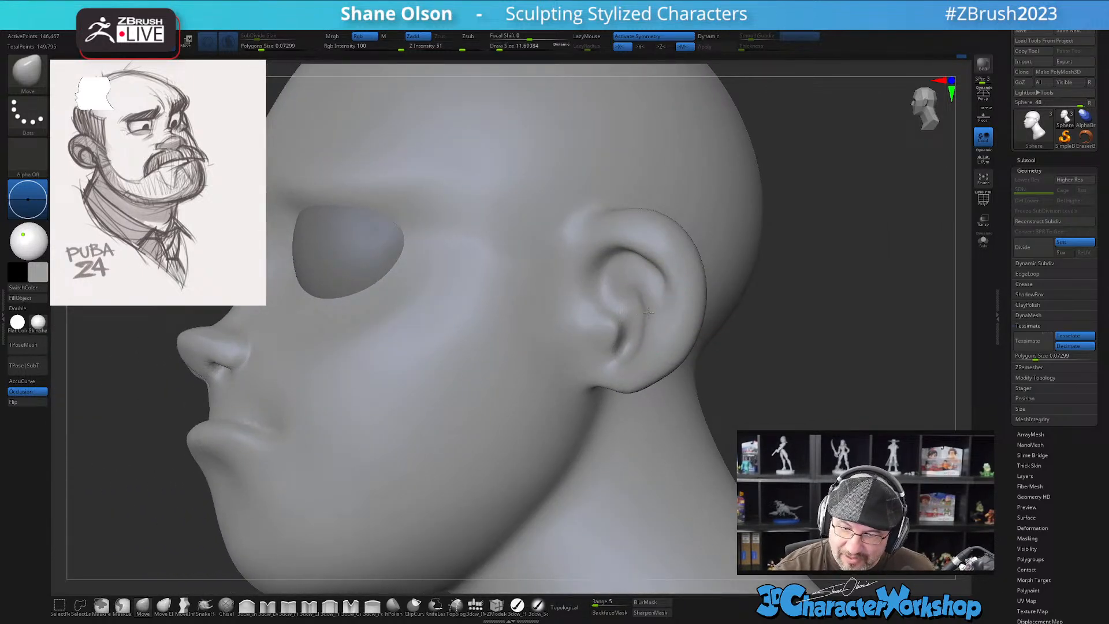
Adjust the earlobe and the edge of the ear opening with the Move brush at draw sizes of about 12.8 and 7.5
{"action": "mouse_move", "coordinate": [645, 352]}
{"action": "right_mouse_down"}
{"action": "mouse_move", "coordinate": [667, 340]}
{"action": "mouse_move", "coordinate": [674, 354]}
{"action": "right_mouse_up"}
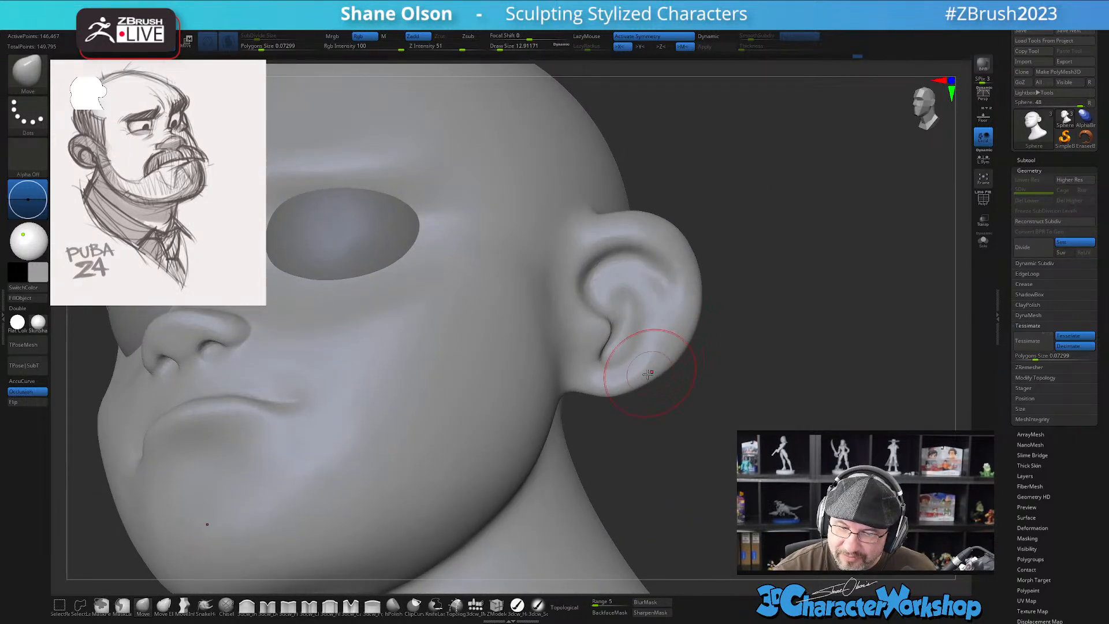
{"action": "key", "text": "s"}
{"action": "left_click_drag", "start_coordinate": [605, 380], "coordinate": [595, 359]}
{"action": "mouse_move", "coordinate": [626, 335]}
{"action": "right_mouse_down"}
{"action": "mouse_move", "coordinate": [602, 361]}
{"action": "mouse_move", "coordinate": [578, 354]}
{"action": "mouse_move", "coordinate": [626, 334]}
{"action": "right_mouse_up"}
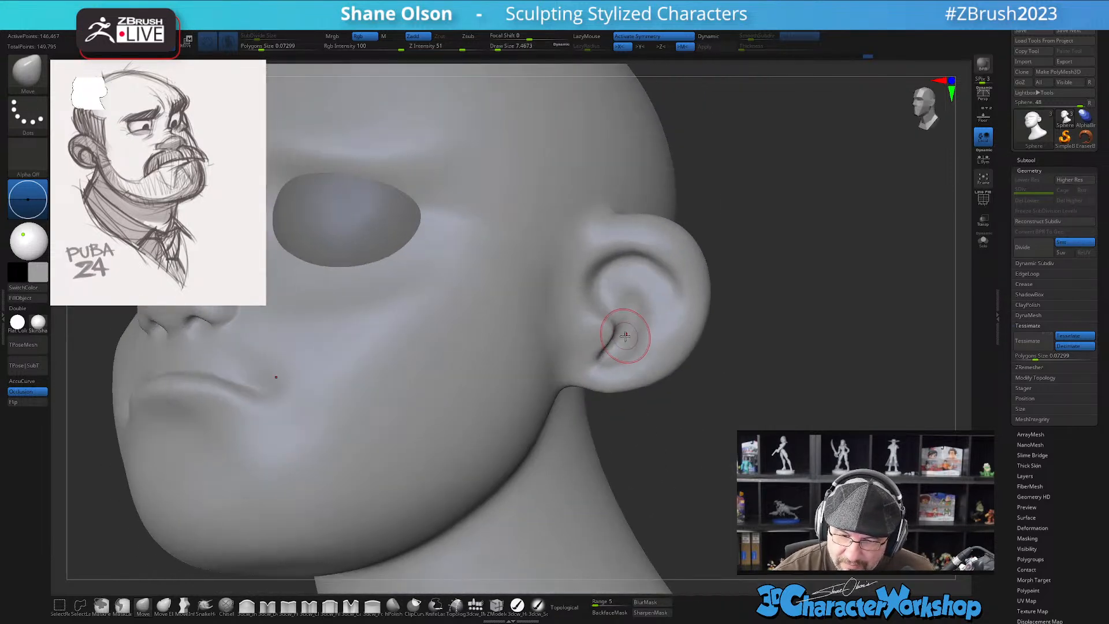
{"action": "left_click_drag", "start_coordinate": [611, 307], "coordinate": [606, 298]}
{"action": "right_click_drag", "start_coordinate": [654, 335], "coordinate": [623, 339]}
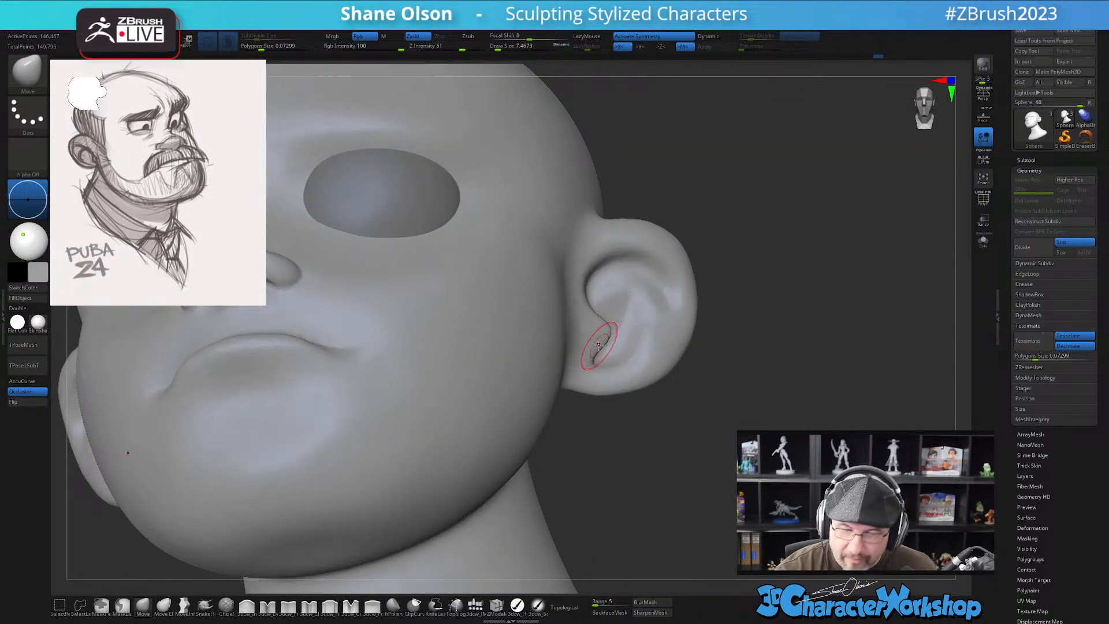
{"action": "key", "text": "]"}
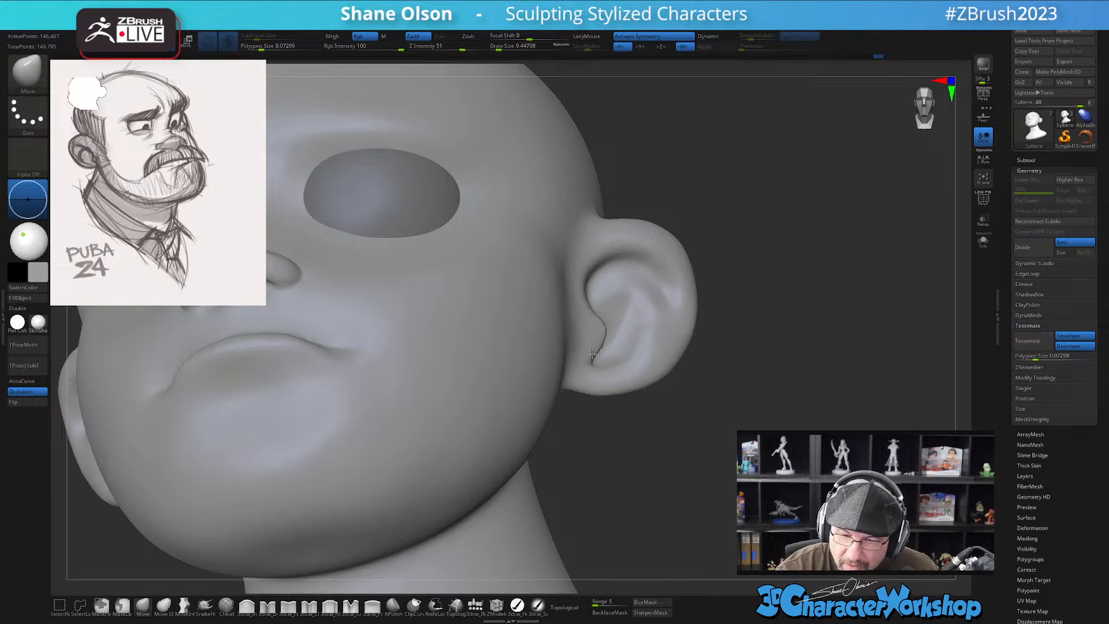
Define the ear's bowl and antihelix, smoothing the bowl and using the Move brush at draw sizes of about 7.5 and 14.2
{"action": "mouse_move", "coordinate": [611, 361]}
{"action": "right_mouse_down"}
{"action": "mouse_move", "coordinate": [639, 301]}
{"action": "mouse_move", "coordinate": [664, 283]}
{"action": "mouse_move", "coordinate": [653, 345]}
{"action": "mouse_move", "coordinate": [708, 351]}
{"action": "mouse_move", "coordinate": [684, 366]}
{"action": "right_mouse_up"}
{"action": "key", "text": "["}
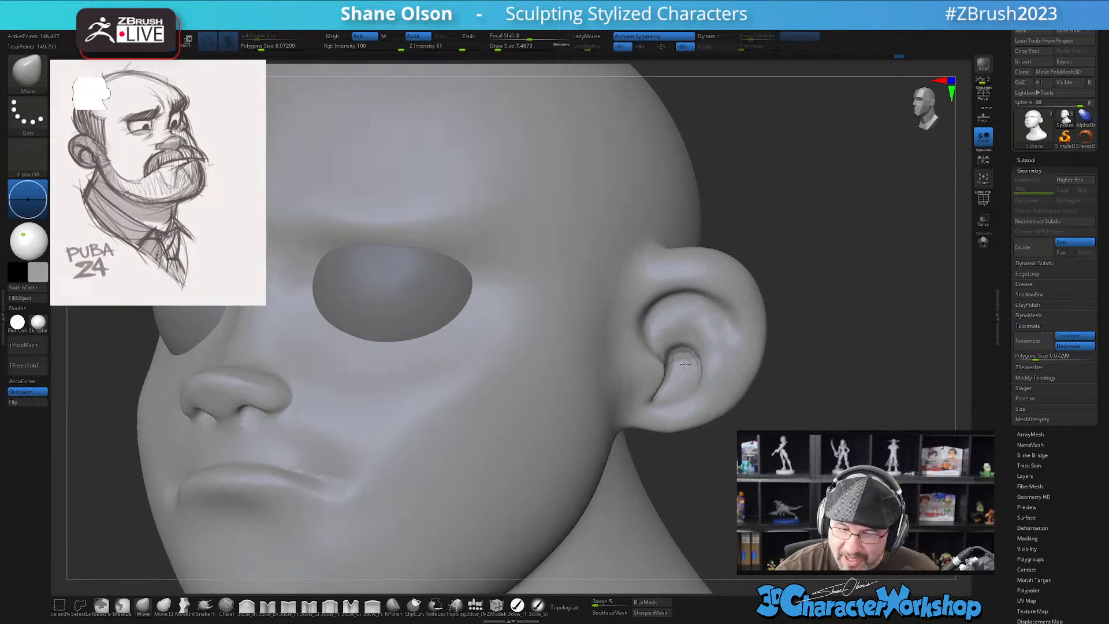
{"action": "left_click_drag", "start_coordinate": [693, 368], "coordinate": [685, 373], "text": "shift"}
{"action": "mouse_move", "coordinate": [695, 358]}
{"action": "right_mouse_down"}
{"action": "mouse_move", "coordinate": [684, 365]}
{"action": "mouse_move", "coordinate": [712, 333]}
{"action": "right_mouse_up"}
{"action": "mouse_move", "coordinate": [700, 336]}
{"action": "left_mouse_down"}
{"action": "mouse_move", "coordinate": [688, 333]}
{"action": "mouse_move", "coordinate": [719, 342]}
{"action": "left_mouse_up"}
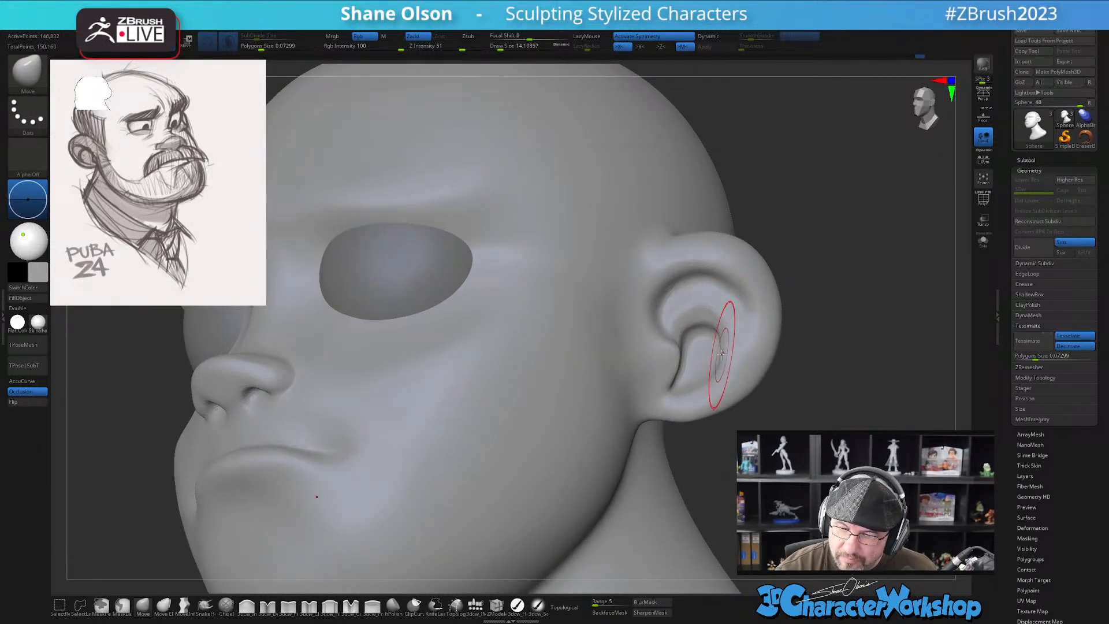
Smooth the ear's inner rim at a draw size of about 10.5 and touch up the corner of the mouth
{"action": "right_click_drag", "start_coordinate": [733, 342], "coordinate": [681, 278]}
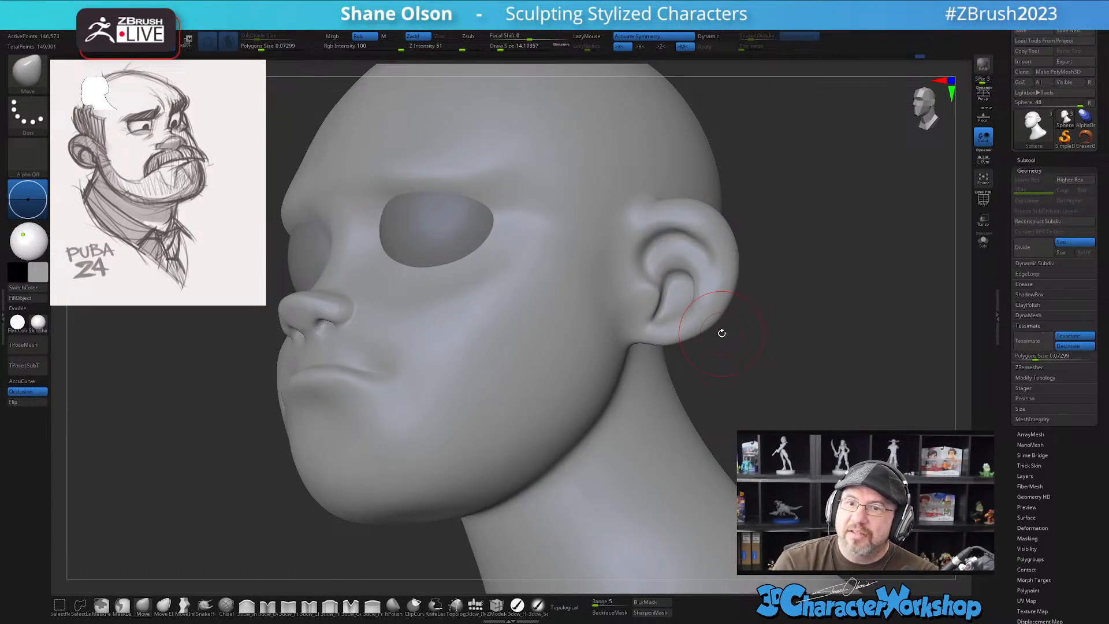
{"action": "right_click_drag", "start_coordinate": [718, 325], "coordinate": [710, 346]}
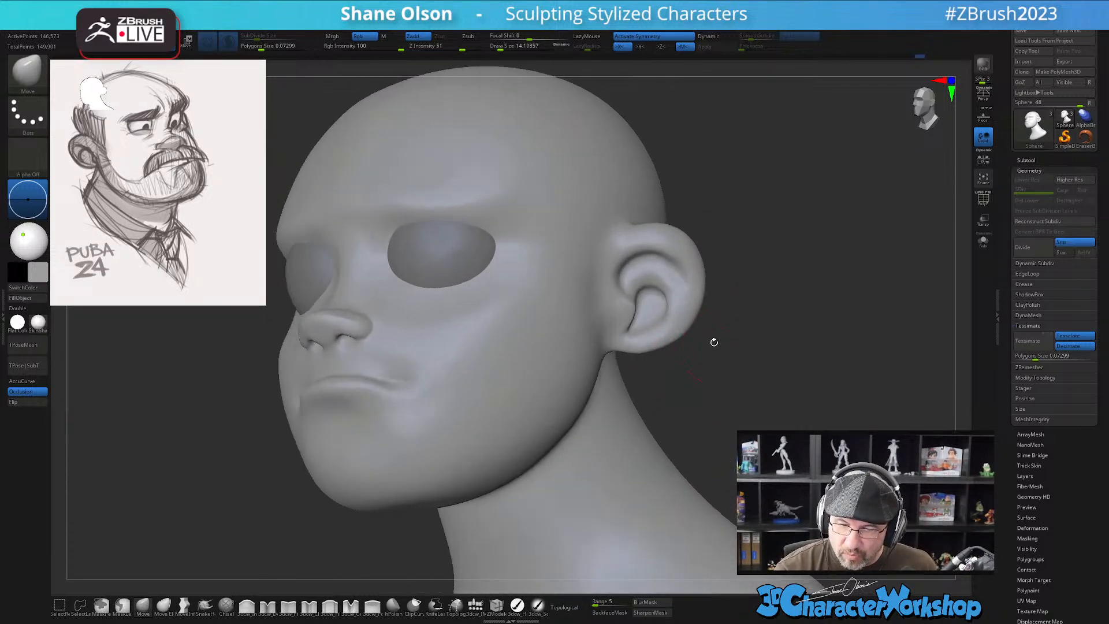
{"action": "key", "text": "shift"}
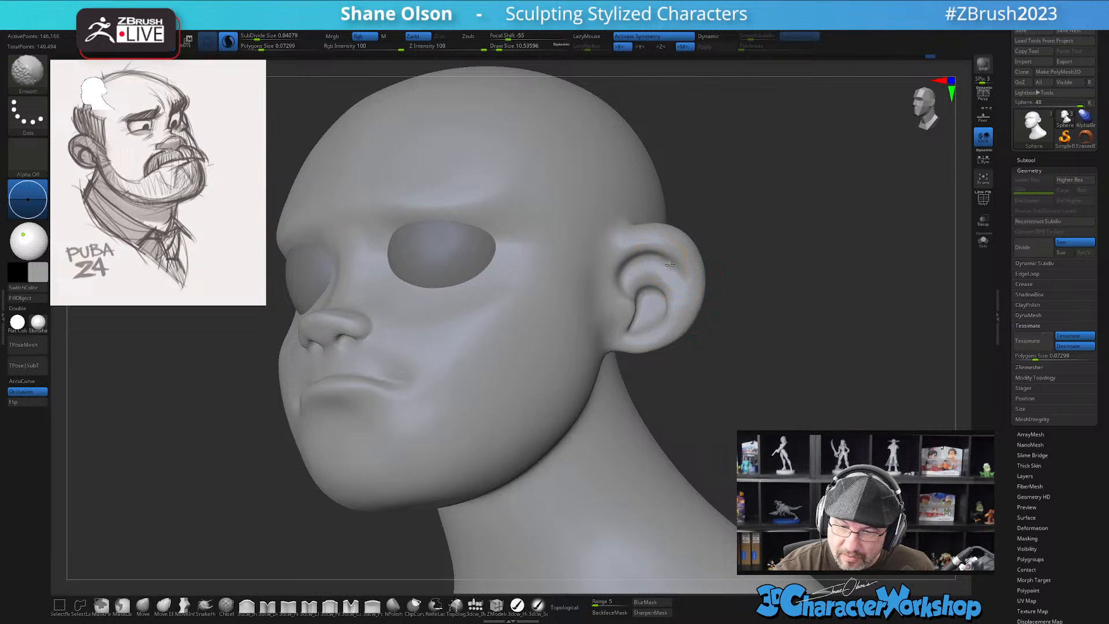
{"action": "mouse_move", "coordinate": [725, 317]}
{"action": "right_mouse_down"}
{"action": "mouse_move", "coordinate": [728, 335]}
{"action": "mouse_move", "coordinate": [696, 361]}
{"action": "mouse_move", "coordinate": [726, 349]}
{"action": "mouse_move", "coordinate": [718, 364]}
{"action": "mouse_move", "coordinate": [695, 362]}
{"action": "right_mouse_up"}
{"action": "left_click_drag", "start_coordinate": [476, 352], "coordinate": [483, 361]}
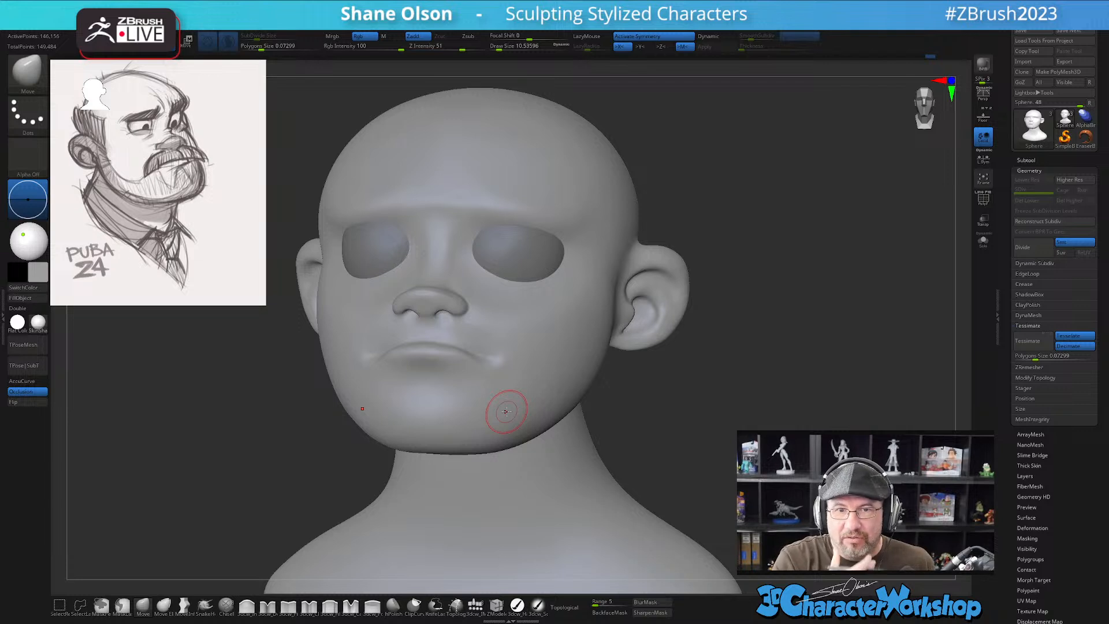
Reshape the area beside the outer eye corner with the Move brush at a draw size of about 15.6 and smooth it
{"action": "right_click_drag", "start_coordinate": [568, 334], "coordinate": [566, 339]}
{"action": "key", "text": "s"}
{"action": "left_click_drag", "start_coordinate": [577, 298], "coordinate": [585, 296]}
{"action": "right_click_drag", "start_coordinate": [583, 253], "coordinate": [564, 254]}
{"action": "key", "text": "s"}
{"action": "left_click_drag", "start_coordinate": [581, 279], "coordinate": [576, 279]}
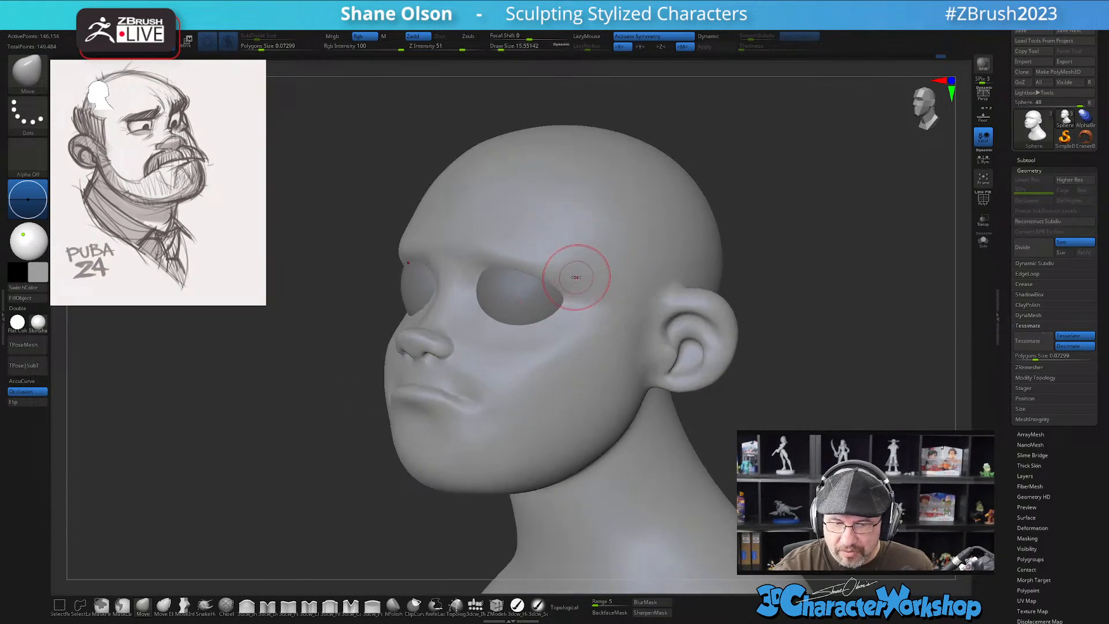
{"action": "key", "text": "shift"}
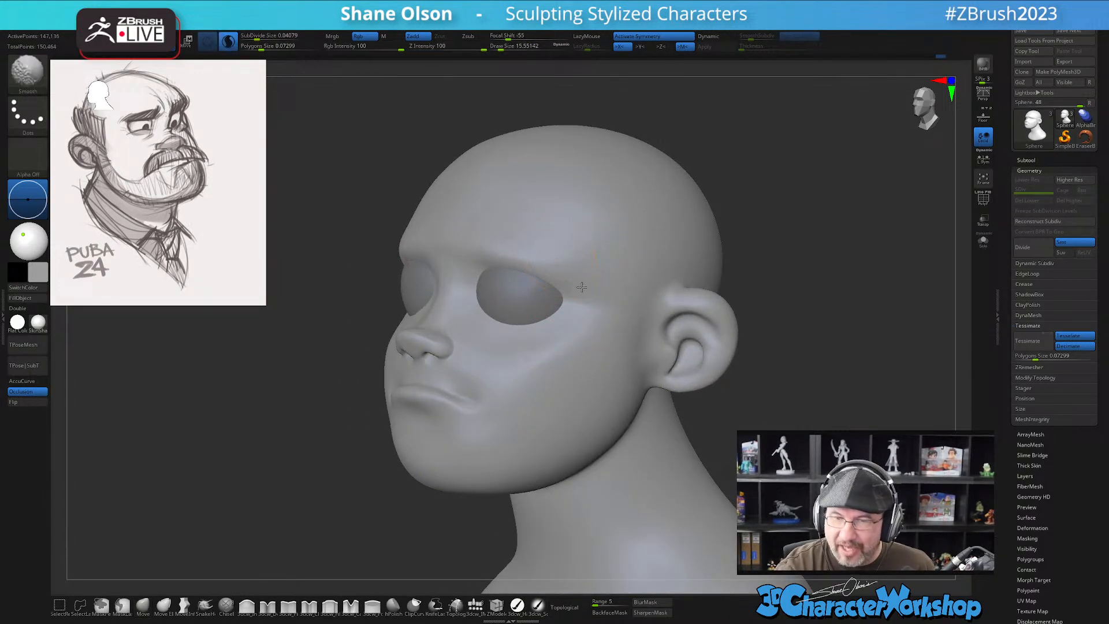
{"action": "left_click_drag", "start_coordinate": [571, 295], "coordinate": [588, 277], "text": "shift"}
{"action": "mouse_move", "coordinate": [593, 283]}
{"action": "right_mouse_down"}
{"action": "mouse_move", "coordinate": [470, 361]}
{"action": "mouse_move", "coordinate": [492, 355]}
{"action": "mouse_move", "coordinate": [575, 384]}
{"action": "right_mouse_up"}
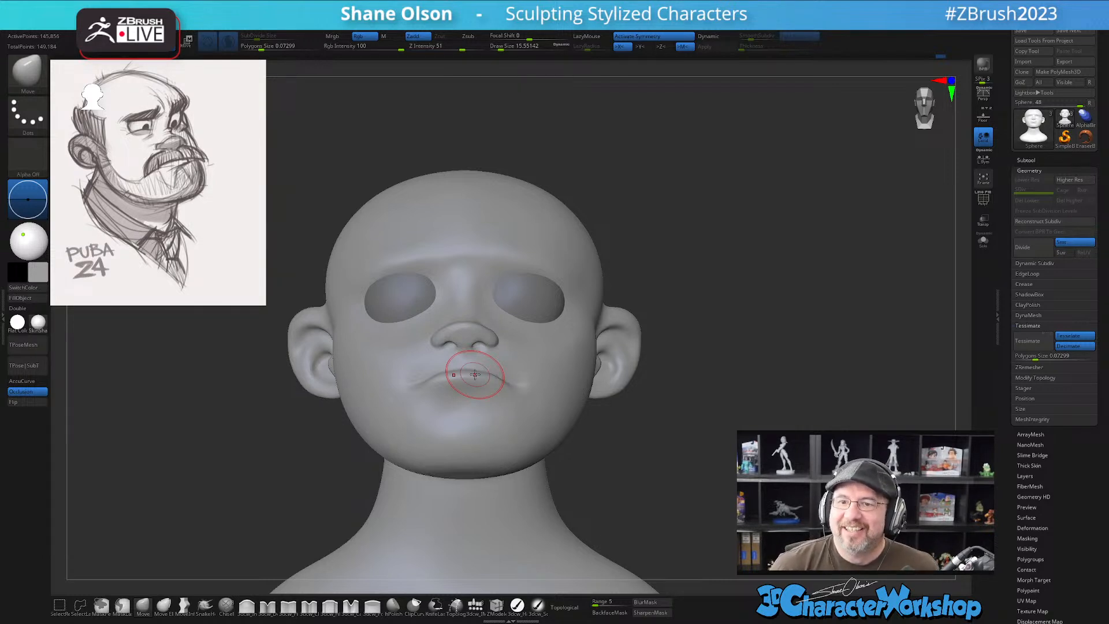
Select the eyeballs and move them slightly back into the head with the transform gizmo
{"action": "mouse_move", "coordinate": [660, 358]}
{"action": "left_mouse_down"}
{"action": "mouse_move", "coordinate": [642, 368]}
{"action": "mouse_move", "coordinate": [668, 344]}
{"action": "mouse_move", "coordinate": [688, 364]}
{"action": "mouse_move", "coordinate": [661, 373]}
{"action": "left_mouse_up"}
{"action": "right_click_drag", "start_coordinate": [542, 334], "coordinate": [515, 389]}
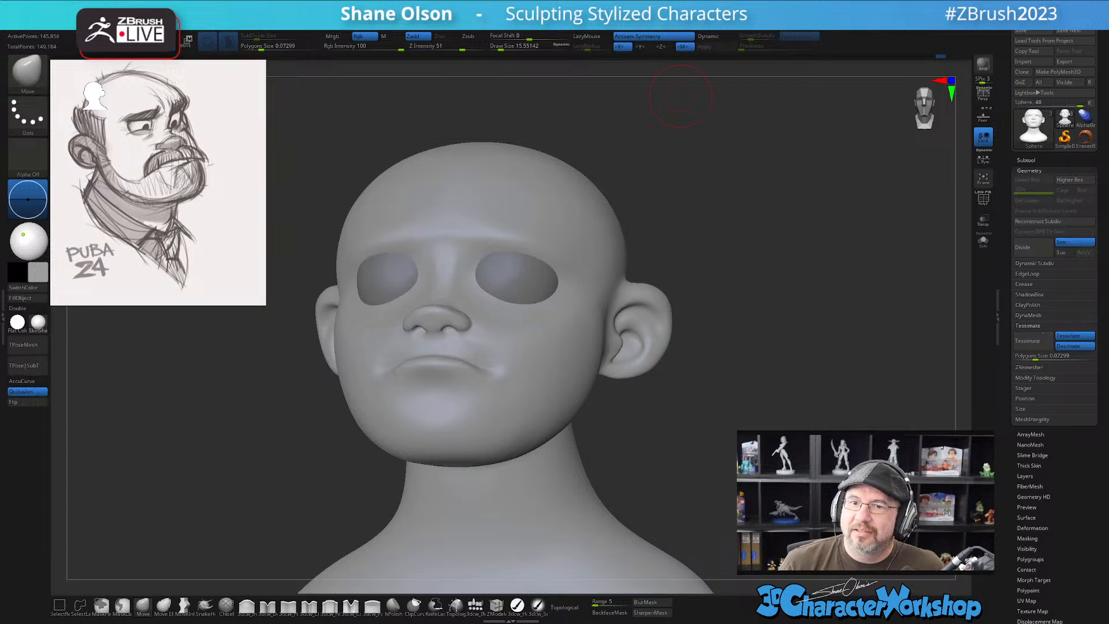
{"action": "mouse_move", "coordinate": [656, 218]}
{"action": "left_mouse_down"}
{"action": "mouse_move", "coordinate": [701, 248]}
{"action": "mouse_move", "coordinate": [725, 244]}
{"action": "mouse_move", "coordinate": [681, 249]}
{"action": "left_mouse_up"}
{"action": "left_click", "coordinate": [528, 333], "text": "alt"}
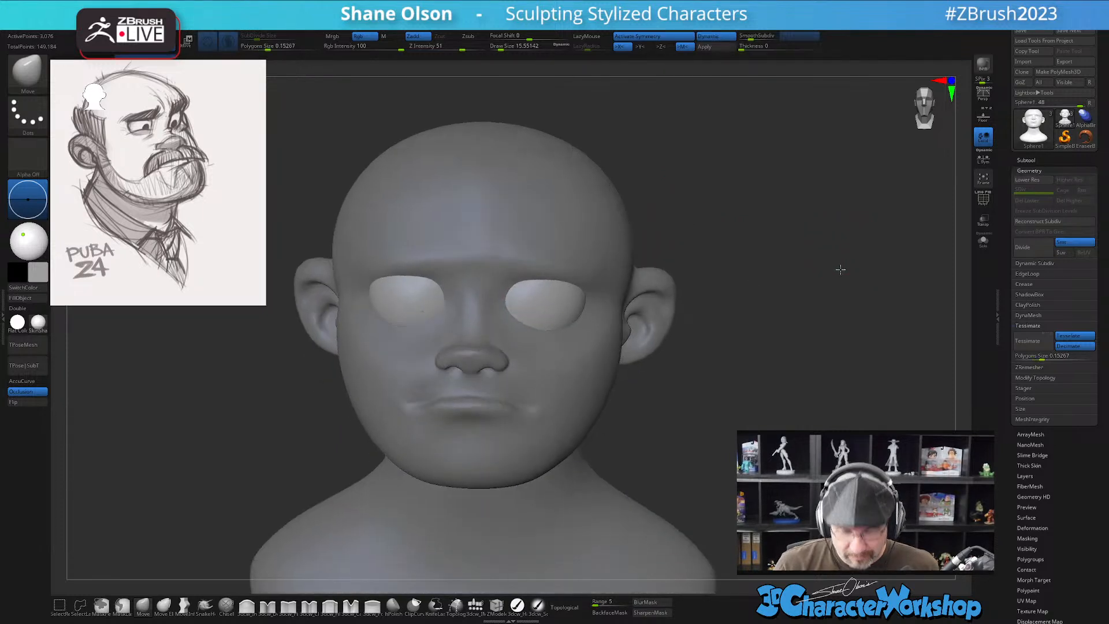
{"action": "key", "text": "w"}
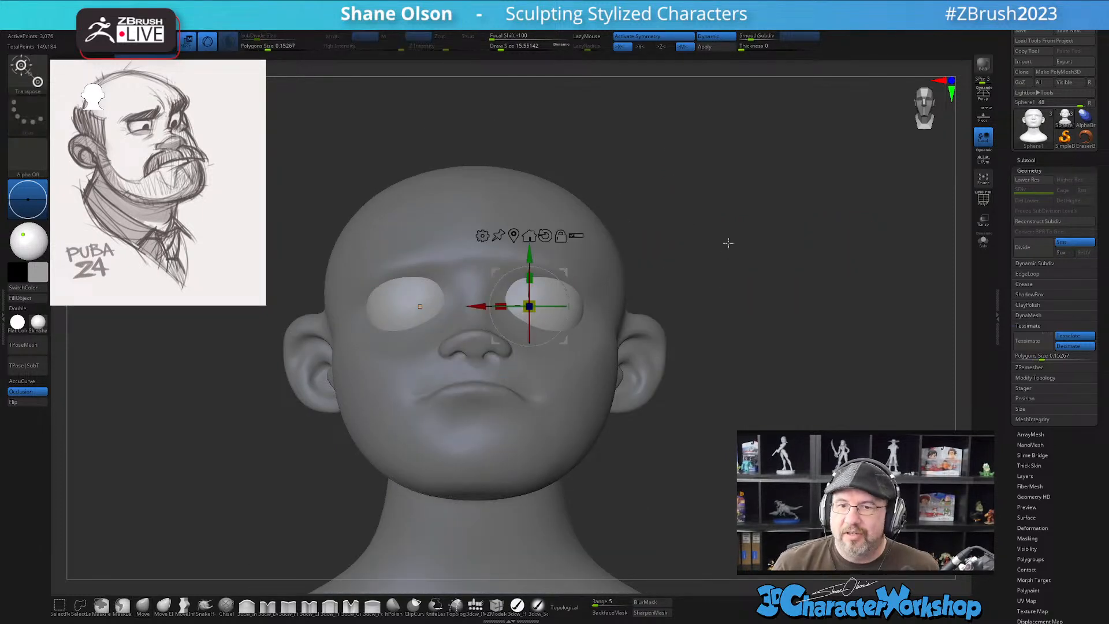
{"action": "left_click_drag", "start_coordinate": [728, 241], "coordinate": [636, 283]}
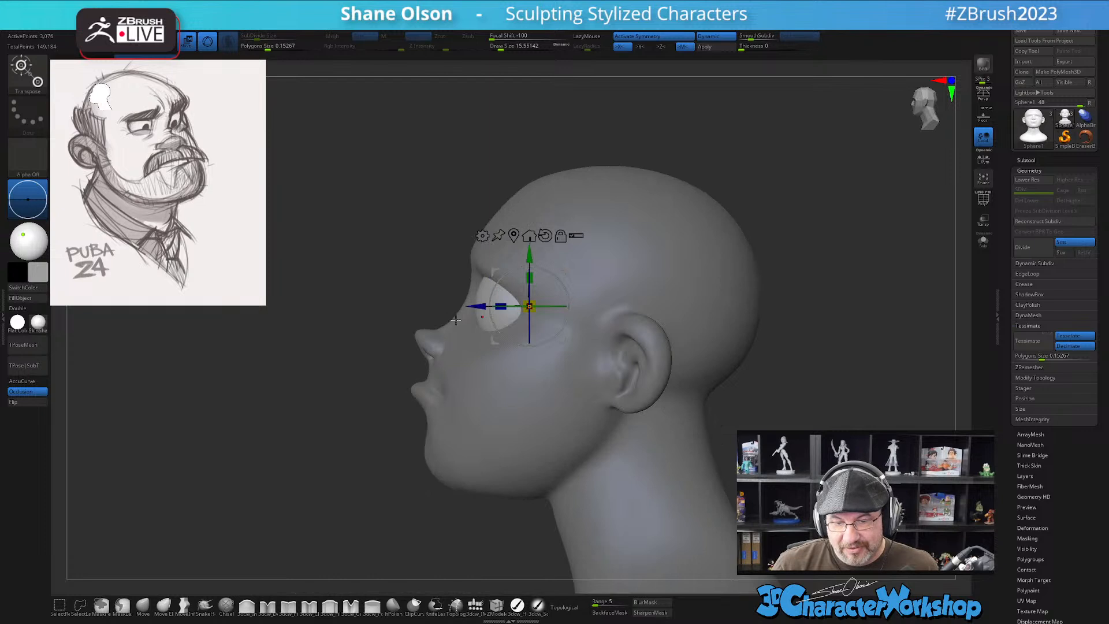
{"action": "left_click_drag", "start_coordinate": [471, 305], "coordinate": [474, 305]}
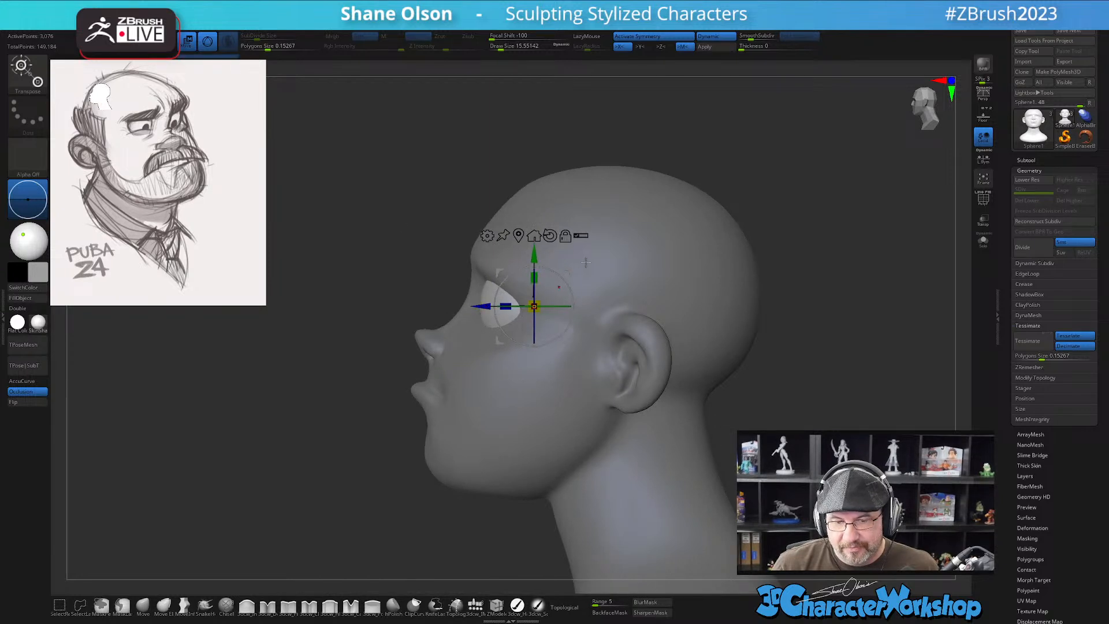
{"action": "left_click_drag", "start_coordinate": [569, 273], "coordinate": [568, 275]}
{"action": "mouse_move", "coordinate": [367, 248]}
{"action": "left_mouse_down", "text": "shift"}
{"action": "mouse_move", "coordinate": [757, 288]}
{"action": "mouse_move", "coordinate": [734, 274]}
{"action": "mouse_move", "coordinate": [743, 247]}
{"action": "mouse_move", "coordinate": [720, 252]}
{"action": "mouse_move", "coordinate": [757, 240]}
{"action": "left_mouse_up", "text": "shift"}
Return to sculpting the head and refine the neck below the jaw with the Move brush and smoothing at about 23.3
{"action": "key", "text": "q"}
{"action": "left_click", "coordinate": [502, 214], "text": "alt"}
{"action": "right_click_drag", "start_coordinate": [540, 374], "coordinate": [569, 346], "text": "ctrl"}
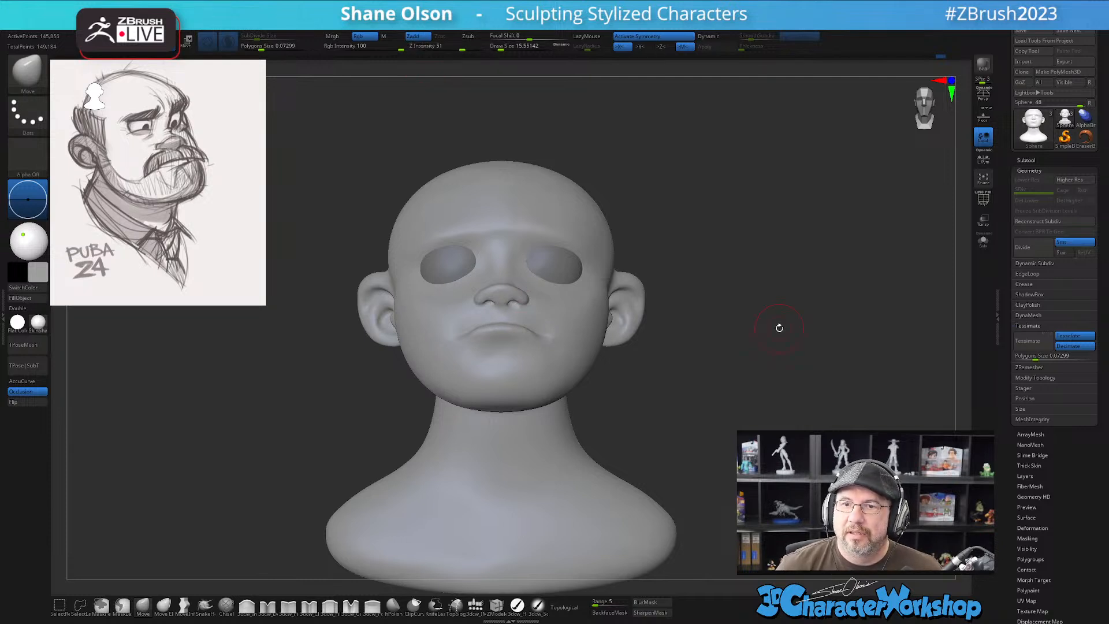
{"action": "left_click_drag", "start_coordinate": [680, 338], "coordinate": [510, 396]}
{"action": "key", "text": "shift"}
{"action": "left_click_drag", "start_coordinate": [688, 411], "coordinate": [691, 370]}
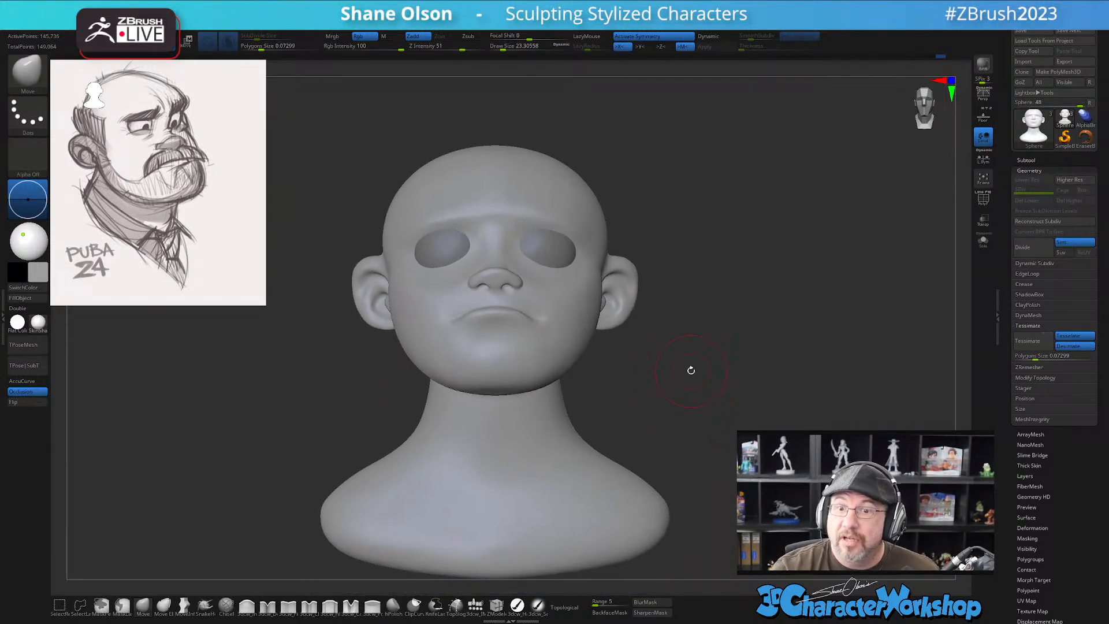
{"action": "key", "text": "s"}
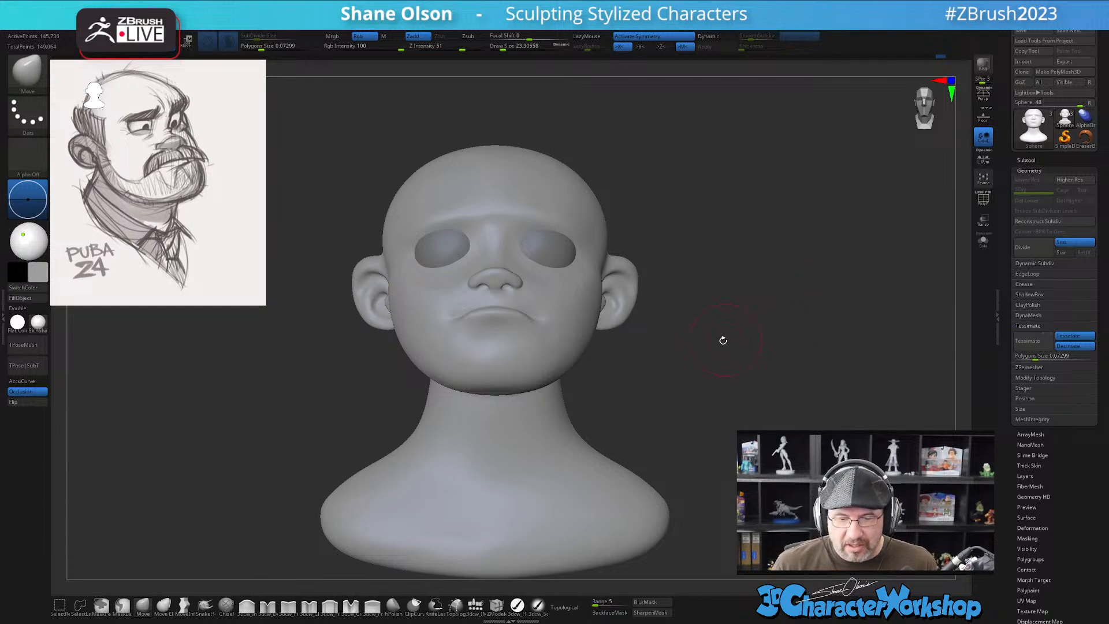
{"action": "mouse_move", "coordinate": [696, 326]}
{"action": "left_mouse_down"}
{"action": "mouse_move", "coordinate": [705, 262]}
{"action": "mouse_move", "coordinate": [763, 294]}
{"action": "left_mouse_up"}
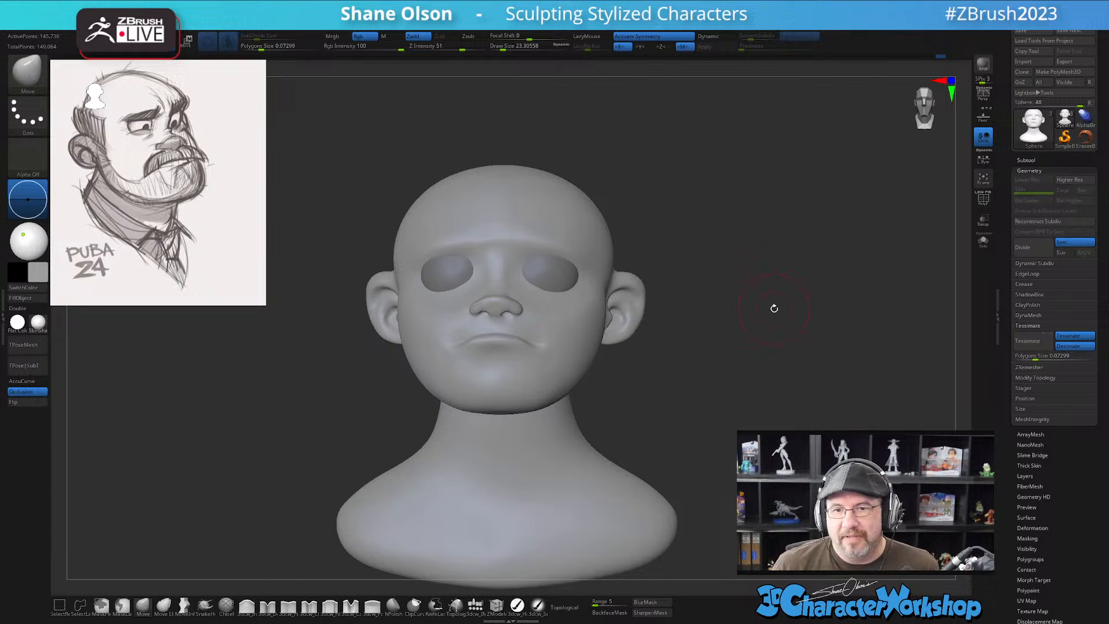
Sculpt frown creases between the eyebrows with the 3dcw_Detail brush at a draw size of about 10.5
{"action": "key", "text": "s"}
{"action": "left_click_drag", "start_coordinate": [768, 313], "coordinate": [766, 313]}
{"action": "left_click_drag", "start_coordinate": [718, 189], "coordinate": [723, 239], "text": "alt"}
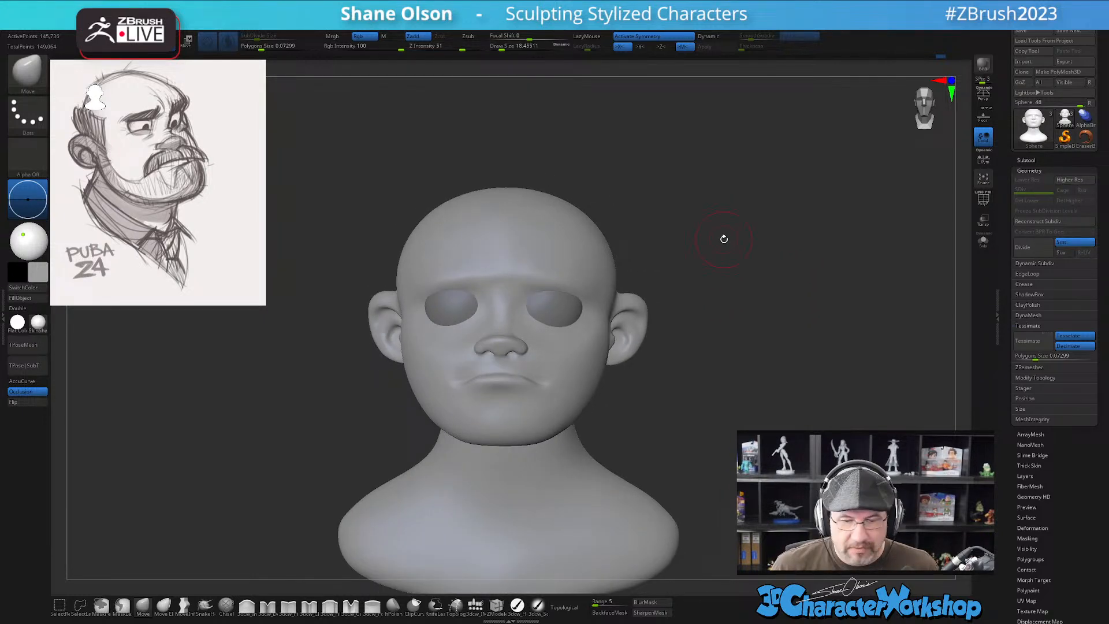
{"action": "left_click", "coordinate": [267, 606]}
{"action": "right_click_drag", "start_coordinate": [512, 299], "coordinate": [514, 351], "text": "ctrl"}
{"action": "key", "text": "s"}
{"action": "left_click_drag", "start_coordinate": [521, 321], "coordinate": [519, 321]}
{"action": "mouse_move", "coordinate": [520, 310]}
{"action": "right_mouse_down"}
{"action": "mouse_move", "coordinate": [516, 297]}
{"action": "mouse_move", "coordinate": [515, 352]}
{"action": "right_mouse_up"}
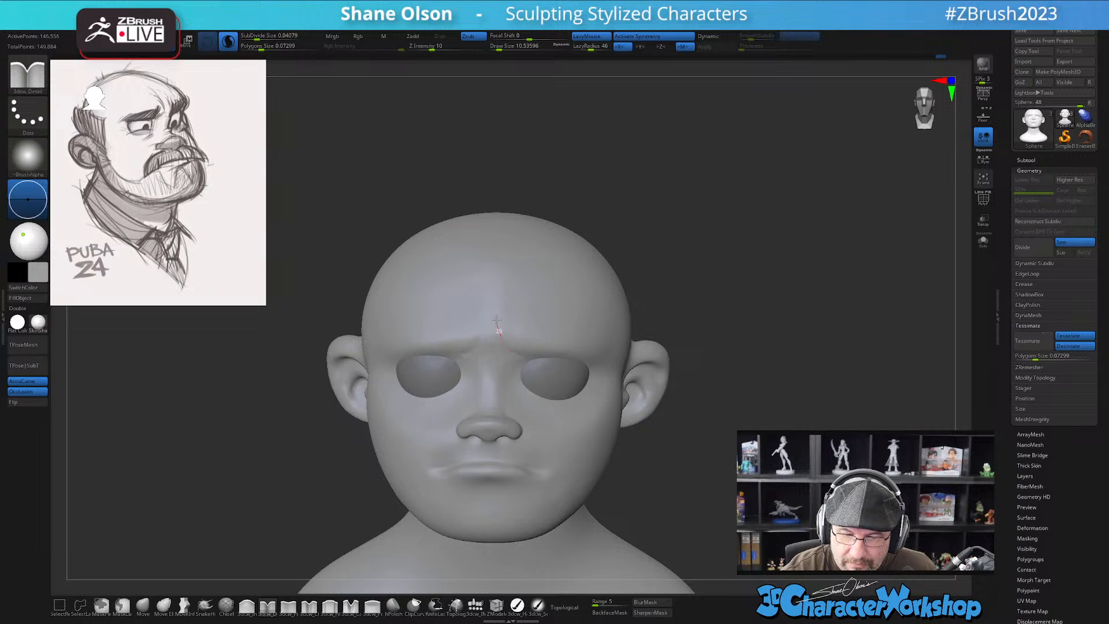
{"action": "mouse_move", "coordinate": [535, 316]}
{"action": "right_mouse_down"}
{"action": "mouse_move", "coordinate": [551, 305]}
{"action": "mouse_move", "coordinate": [539, 305]}
{"action": "right_mouse_up"}
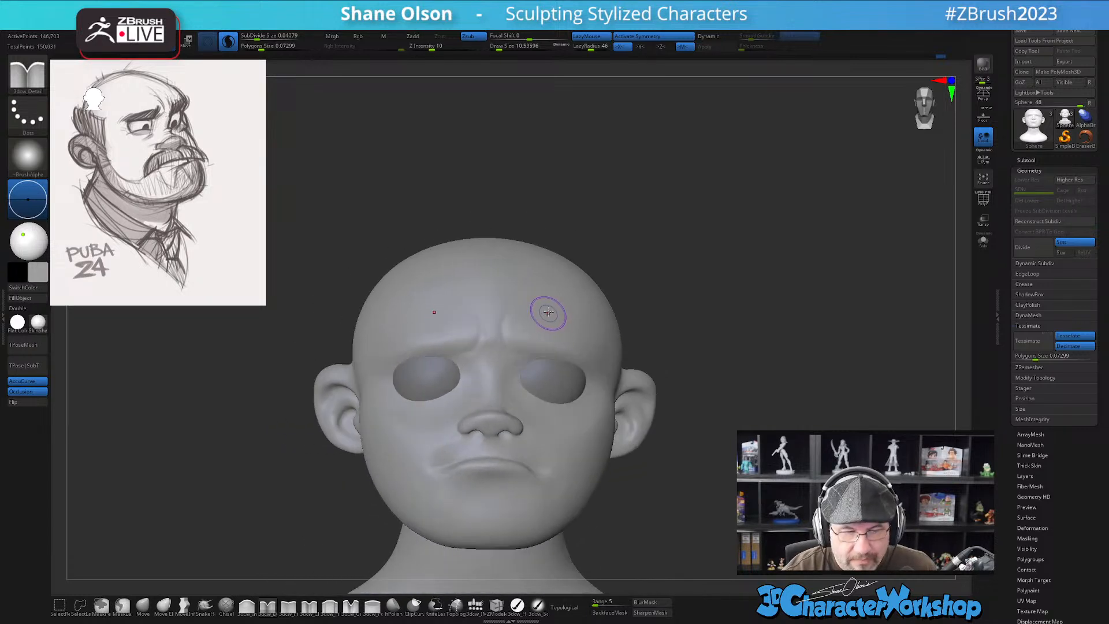
Smooth the frown creases and the area between the eyebrows
{"action": "left_click_drag", "start_coordinate": [484, 342], "coordinate": [506, 316], "text": "shift"}
{"action": "mouse_move", "coordinate": [517, 303]}
{"action": "right_mouse_down"}
{"action": "mouse_move", "coordinate": [521, 338]}
{"action": "mouse_move", "coordinate": [520, 312]}
{"action": "right_mouse_up"}
{"action": "mouse_move", "coordinate": [527, 333]}
{"action": "right_mouse_down"}
{"action": "mouse_move", "coordinate": [514, 362]}
{"action": "mouse_move", "coordinate": [565, 399]}
{"action": "mouse_move", "coordinate": [623, 410]}
{"action": "mouse_move", "coordinate": [499, 406]}
{"action": "mouse_move", "coordinate": [505, 460]}
{"action": "mouse_move", "coordinate": [509, 410]}
{"action": "right_mouse_up"}
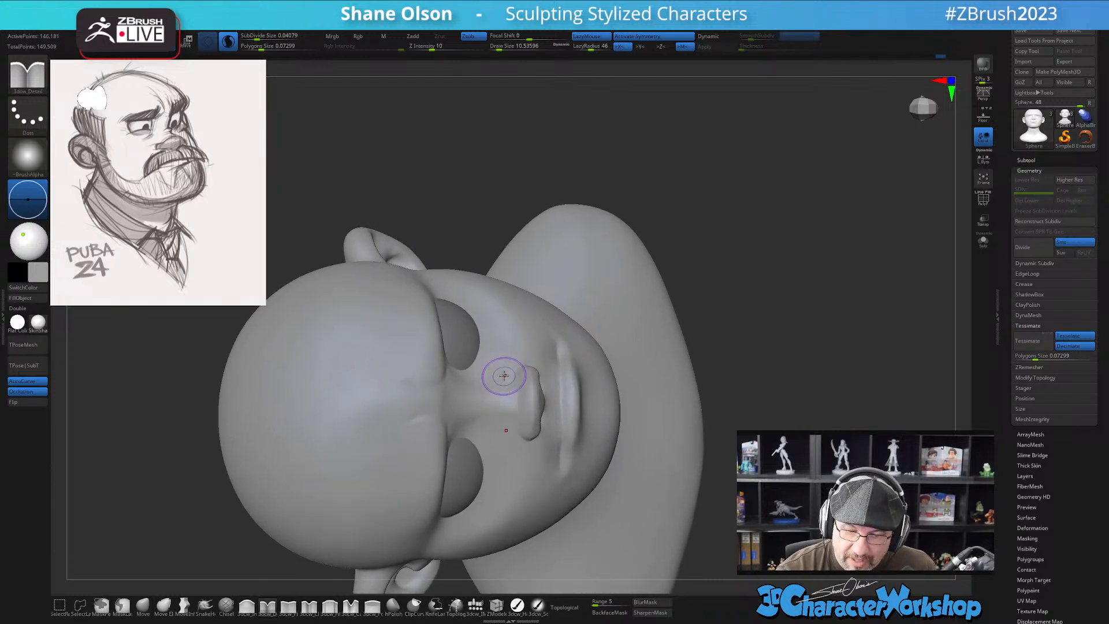
{"action": "mouse_move", "coordinate": [523, 414]}
{"action": "right_mouse_down"}
{"action": "mouse_move", "coordinate": [527, 391]}
{"action": "mouse_move", "coordinate": [520, 453]}
{"action": "mouse_move", "coordinate": [516, 367]}
{"action": "mouse_move", "coordinate": [555, 404]}
{"action": "mouse_move", "coordinate": [626, 391]}
{"action": "mouse_move", "coordinate": [648, 403]}
{"action": "mouse_move", "coordinate": [618, 382]}
{"action": "mouse_move", "coordinate": [598, 346]}
{"action": "mouse_move", "coordinate": [579, 361]}
{"action": "mouse_move", "coordinate": [591, 315]}
{"action": "right_mouse_up"}
Sculpt wrinkles across the bridge of the nose with the 3dcw_Cloth brush, reducing the draw size to about 6.6
{"action": "left_click", "coordinate": [309, 604]}
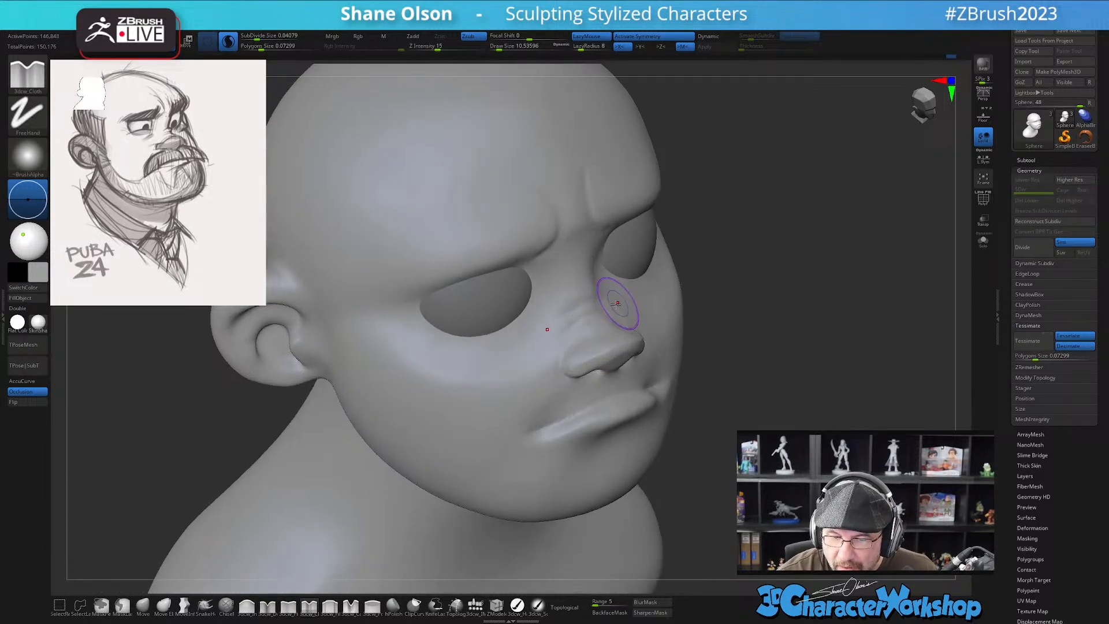
{"action": "left_click_drag", "start_coordinate": [621, 305], "coordinate": [587, 312]}
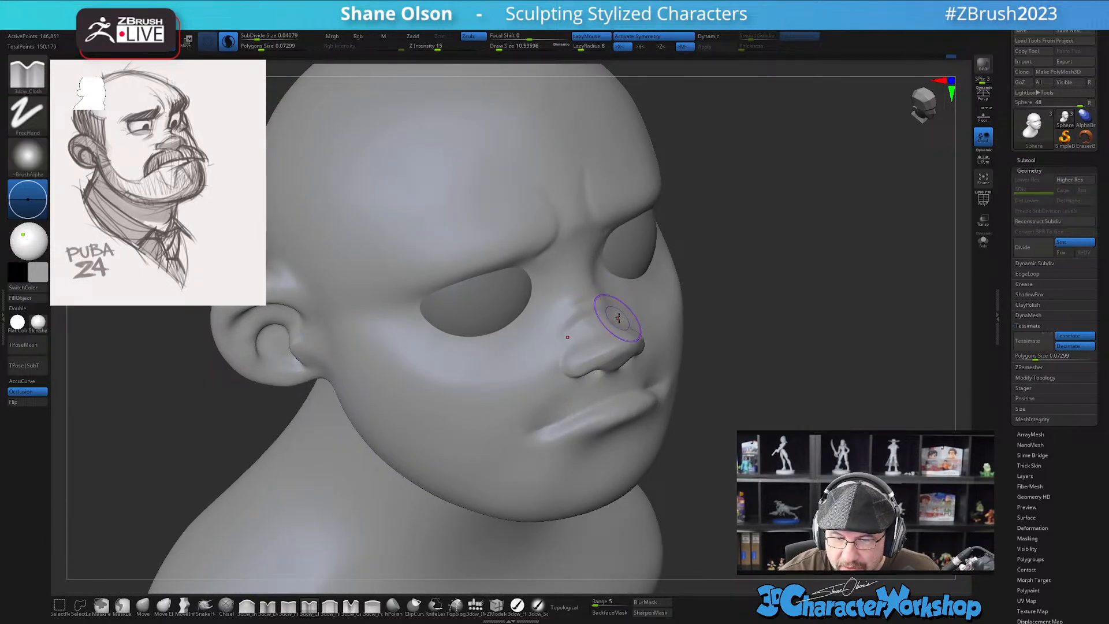
{"action": "mouse_move", "coordinate": [595, 309]}
{"action": "right_mouse_down"}
{"action": "mouse_move", "coordinate": [583, 312]}
{"action": "mouse_move", "coordinate": [604, 322]}
{"action": "right_mouse_up"}
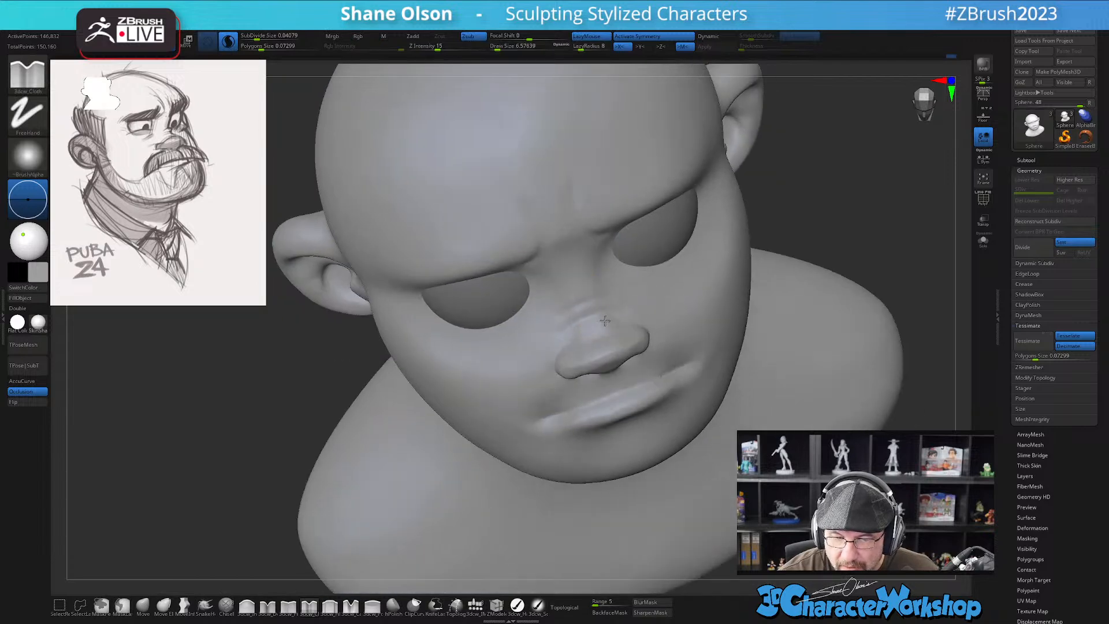
{"action": "left_click_drag", "start_coordinate": [618, 303], "coordinate": [622, 314]}
{"action": "mouse_move", "coordinate": [623, 317]}
{"action": "right_mouse_down"}
{"action": "mouse_move", "coordinate": [647, 333]}
{"action": "mouse_move", "coordinate": [654, 355]}
{"action": "mouse_move", "coordinate": [623, 315]}
{"action": "right_mouse_up"}
{"action": "right_click_drag", "start_coordinate": [606, 395], "coordinate": [547, 393]}
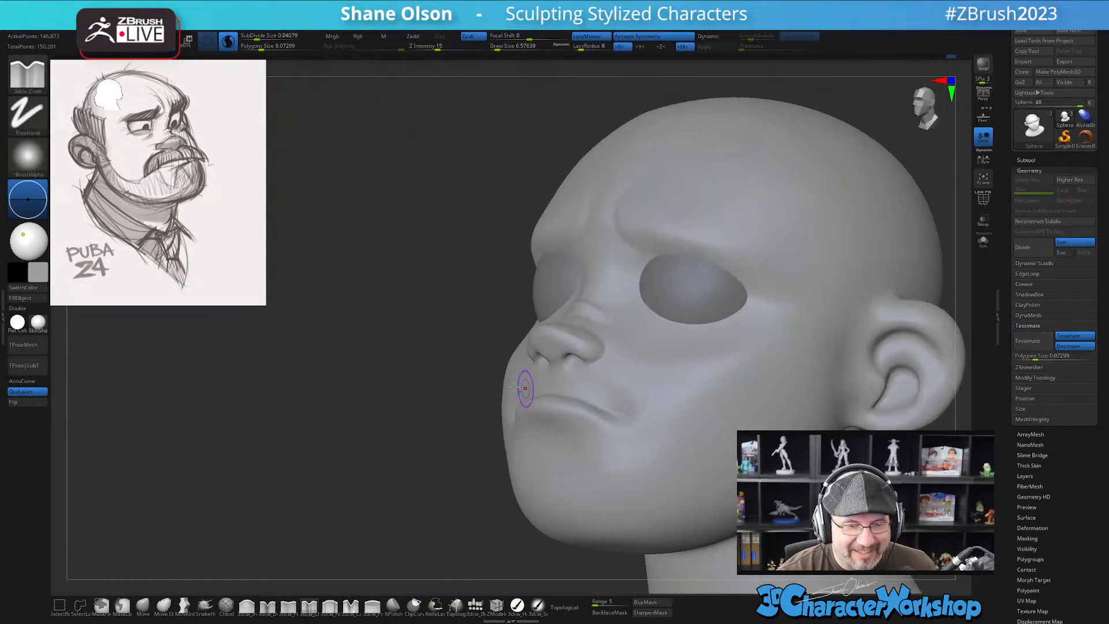
Reshape the nose bridge and tip with the Move brush and smooth the nose surface
{"action": "mouse_move", "coordinate": [656, 358]}
{"action": "right_mouse_down"}
{"action": "mouse_move", "coordinate": [613, 378]}
{"action": "mouse_move", "coordinate": [557, 331]}
{"action": "mouse_move", "coordinate": [581, 349]}
{"action": "mouse_move", "coordinate": [519, 359]}
{"action": "mouse_move", "coordinate": [526, 372]}
{"action": "right_mouse_up"}
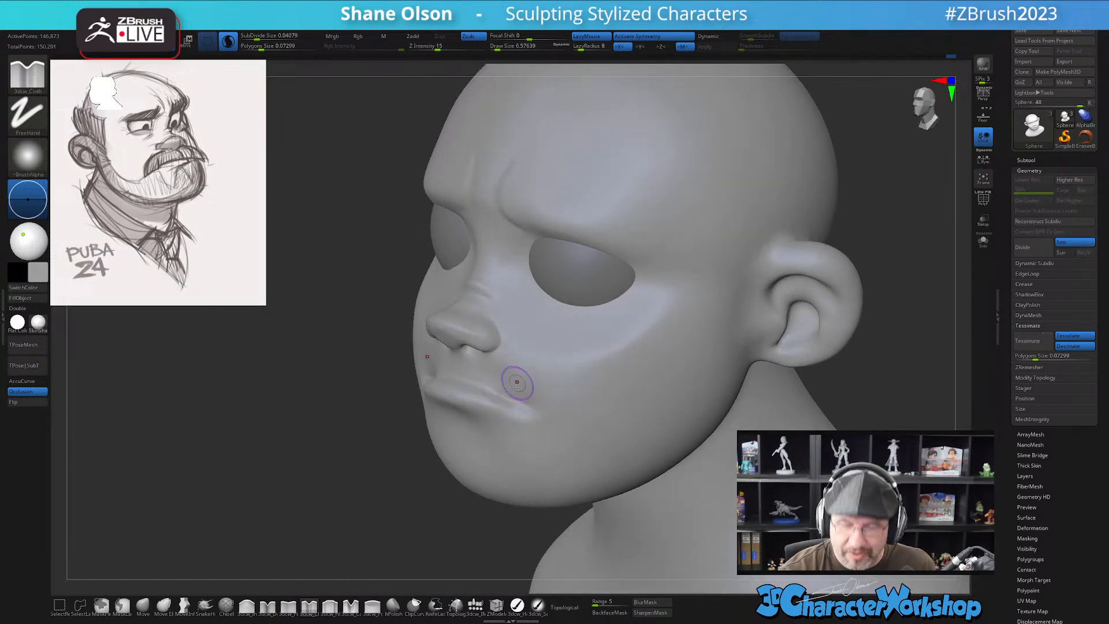
{"action": "left_click", "coordinate": [143, 604]}
{"action": "mouse_move", "coordinate": [495, 322]}
{"action": "right_mouse_down"}
{"action": "mouse_move", "coordinate": [500, 303]}
{"action": "mouse_move", "coordinate": [445, 322]}
{"action": "right_mouse_up"}
{"action": "key", "text": "bracketleft"}
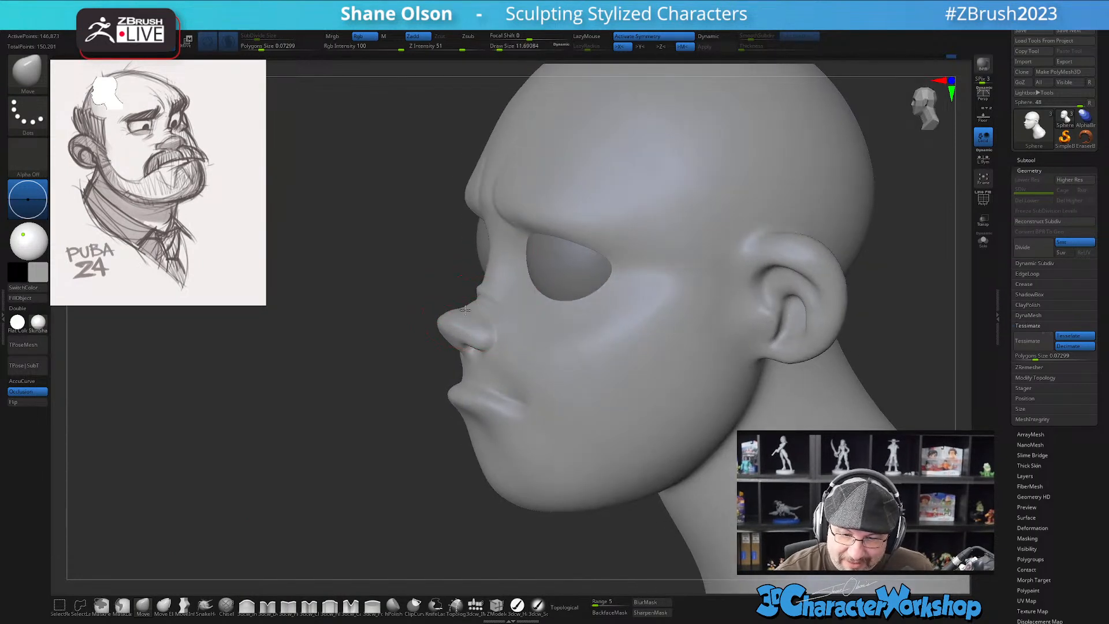
{"action": "mouse_move", "coordinate": [509, 295]}
{"action": "right_mouse_down"}
{"action": "mouse_move", "coordinate": [525, 305]}
{"action": "mouse_move", "coordinate": [494, 353]}
{"action": "right_mouse_up"}
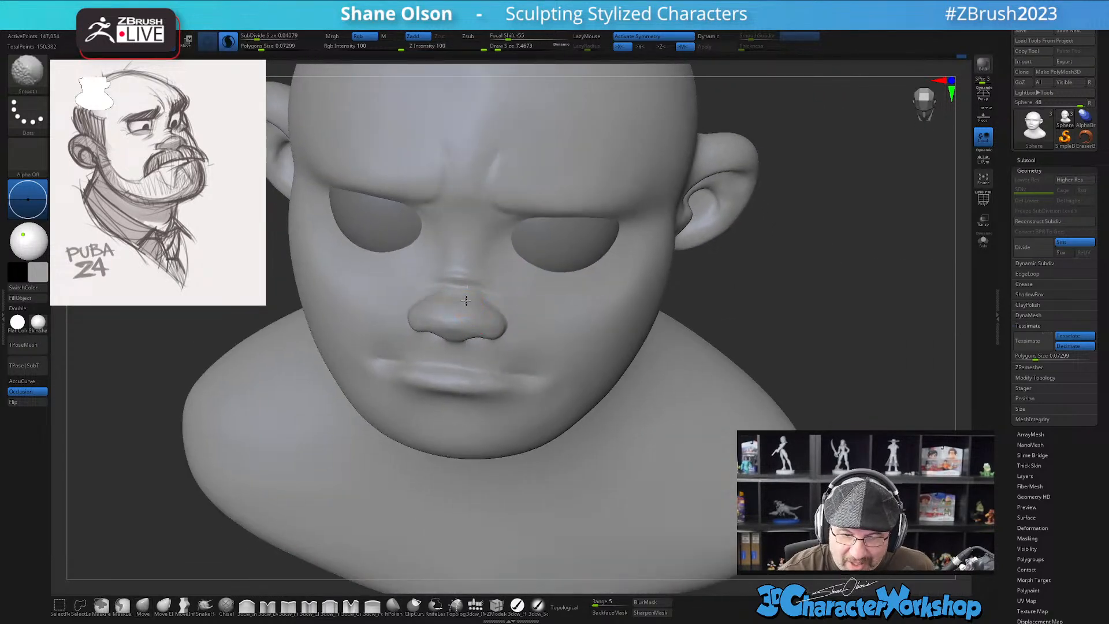
{"action": "mouse_move", "coordinate": [466, 300]}
{"action": "right_mouse_down"}
{"action": "mouse_move", "coordinate": [503, 289]}
{"action": "mouse_move", "coordinate": [464, 269]}
{"action": "mouse_move", "coordinate": [508, 289]}
{"action": "mouse_move", "coordinate": [525, 313]}
{"action": "mouse_move", "coordinate": [563, 293]}
{"action": "right_mouse_up"}
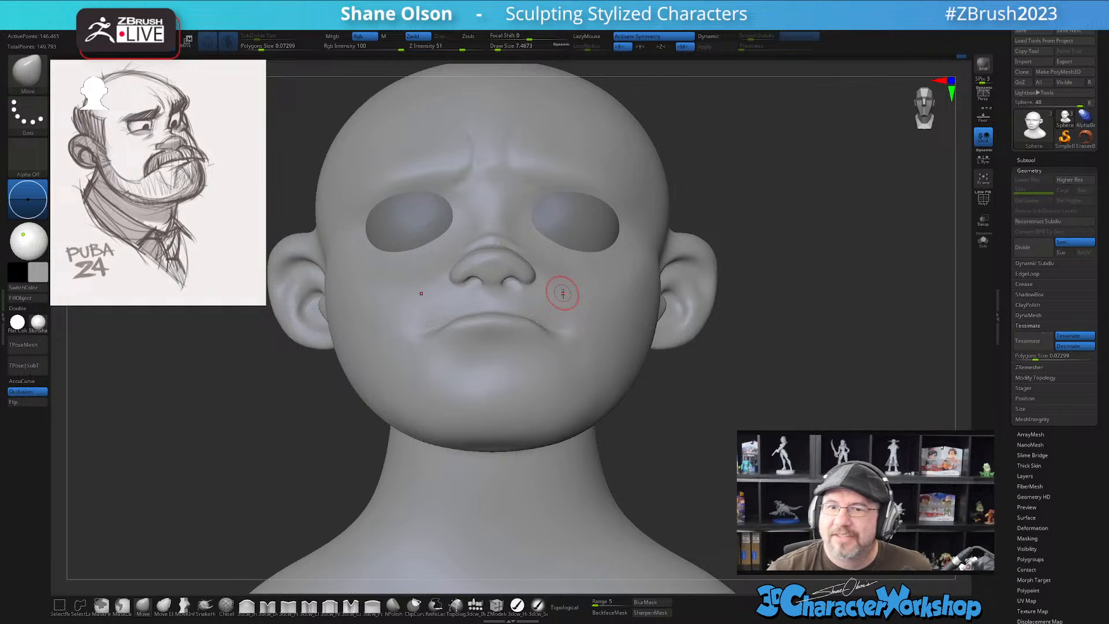
Reshape the mouth corners and lower face with the Move brush, and smooth around the lips and chin
{"action": "mouse_move", "coordinate": [780, 186]}
{"action": "right_mouse_down"}
{"action": "mouse_move", "coordinate": [767, 231]}
{"action": "mouse_move", "coordinate": [770, 213]}
{"action": "right_mouse_up"}
{"action": "key", "text": "s"}
{"action": "left_click_drag", "start_coordinate": [770, 215], "coordinate": [778, 215]}
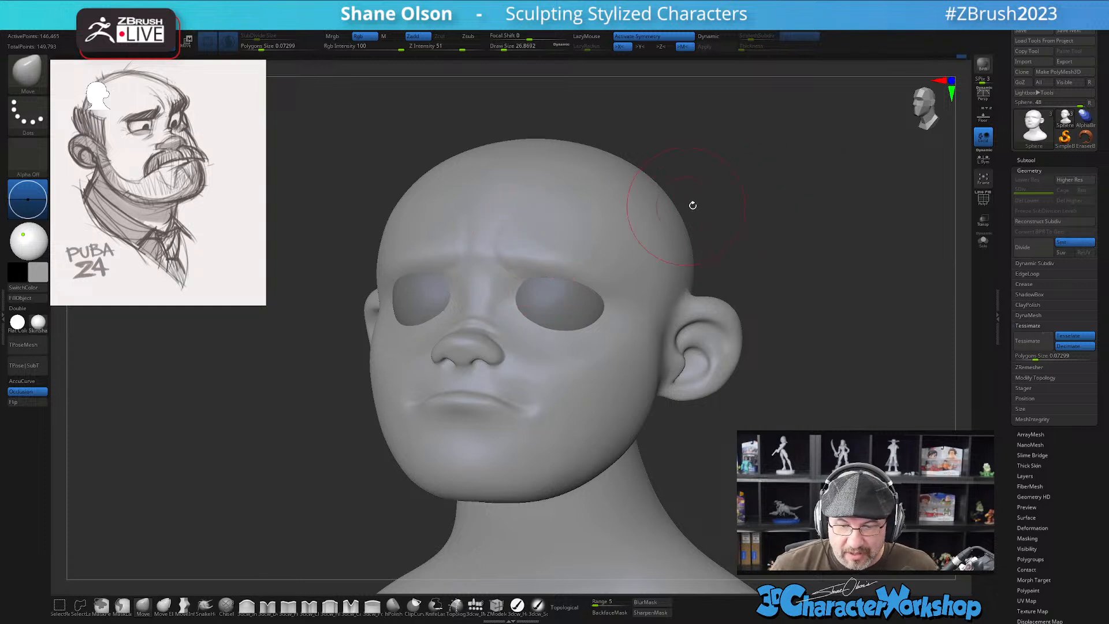
{"action": "right_click_drag", "start_coordinate": [774, 200], "coordinate": [770, 211]}
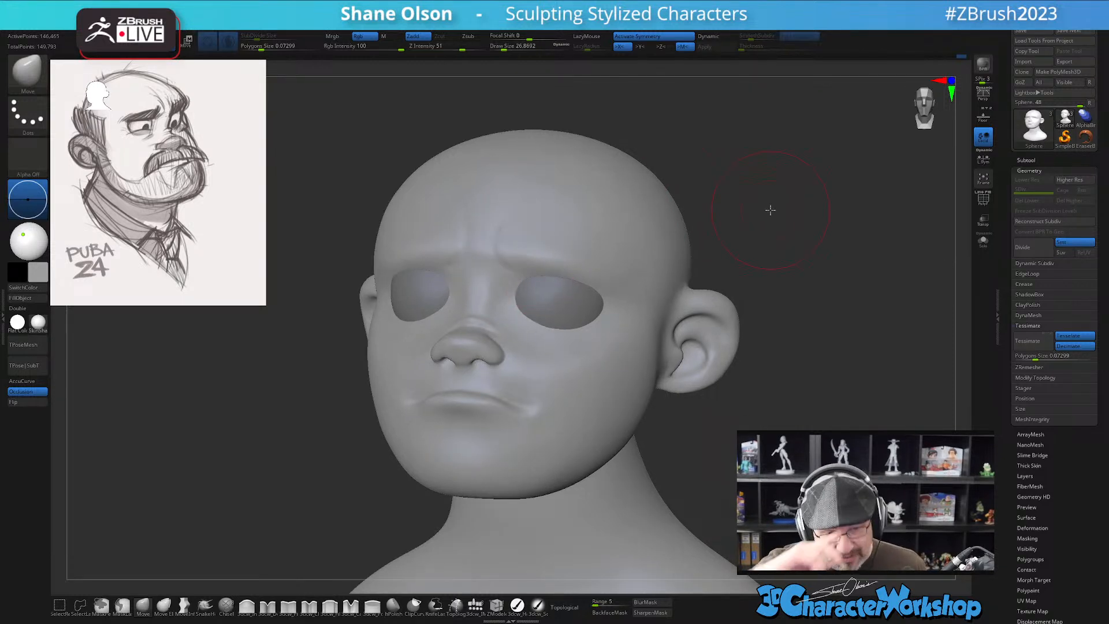
{"action": "right_click_drag", "start_coordinate": [540, 263], "coordinate": [547, 270]}
{"action": "mouse_move", "coordinate": [514, 407]}
{"action": "right_mouse_down"}
{"action": "mouse_move", "coordinate": [526, 399]}
{"action": "mouse_move", "coordinate": [514, 421]}
{"action": "mouse_move", "coordinate": [501, 410]}
{"action": "right_mouse_up"}
{"action": "key", "text": "s"}
{"action": "mouse_move", "coordinate": [483, 403]}
{"action": "left_mouse_down"}
{"action": "mouse_move", "coordinate": [469, 400]}
{"action": "mouse_move", "coordinate": [453, 427]}
{"action": "left_mouse_up"}
{"action": "key", "text": "s"}
{"action": "mouse_move", "coordinate": [539, 441]}
{"action": "right_mouse_down"}
{"action": "mouse_move", "coordinate": [527, 437]}
{"action": "mouse_move", "coordinate": [567, 396]}
{"action": "mouse_move", "coordinate": [511, 418]}
{"action": "right_mouse_up"}
{"action": "left_click_drag", "start_coordinate": [491, 401], "coordinate": [484, 401], "text": "shift"}
{"action": "left_click_drag", "start_coordinate": [469, 472], "coordinate": [471, 469], "text": "shift"}
Switch to the Topology brush and set its draw size to about 8.4
{"action": "mouse_move", "coordinate": [557, 425]}
{"action": "right_mouse_down"}
{"action": "mouse_move", "coordinate": [541, 425]}
{"action": "mouse_move", "coordinate": [567, 399]}
{"action": "mouse_move", "coordinate": [591, 416]}
{"action": "mouse_move", "coordinate": [522, 331]}
{"action": "mouse_move", "coordinate": [543, 339]}
{"action": "mouse_move", "coordinate": [514, 359]}
{"action": "mouse_move", "coordinate": [545, 354]}
{"action": "mouse_move", "coordinate": [527, 364]}
{"action": "right_mouse_up"}
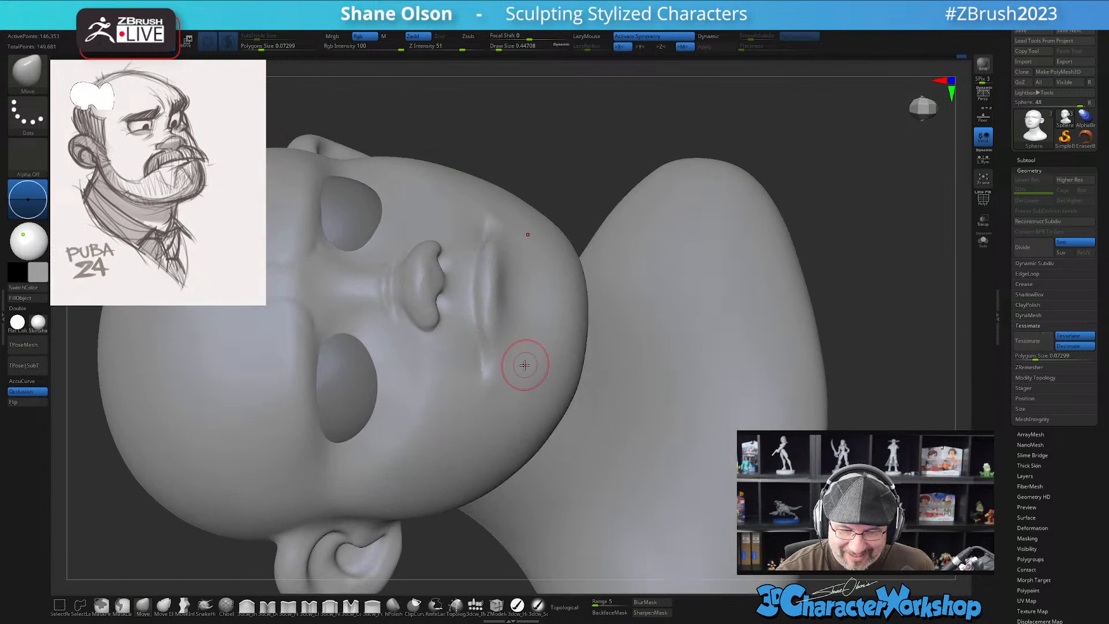
{"action": "left_click", "coordinate": [455, 605]}
{"action": "right_click_drag", "start_coordinate": [461, 337], "coordinate": [469, 381], "text": "alt"}
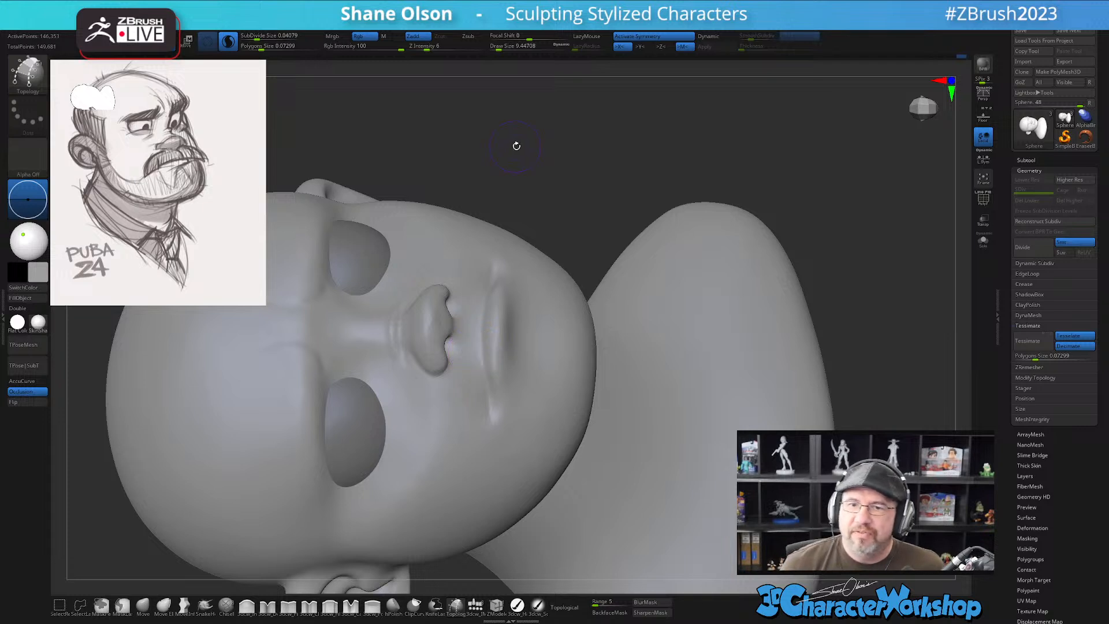
{"action": "right_click_drag", "start_coordinate": [543, 171], "coordinate": [578, 160], "text": "alt"}
{"action": "key", "text": "s"}
{"action": "left_click_drag", "start_coordinate": [578, 160], "coordinate": [578, 160]}
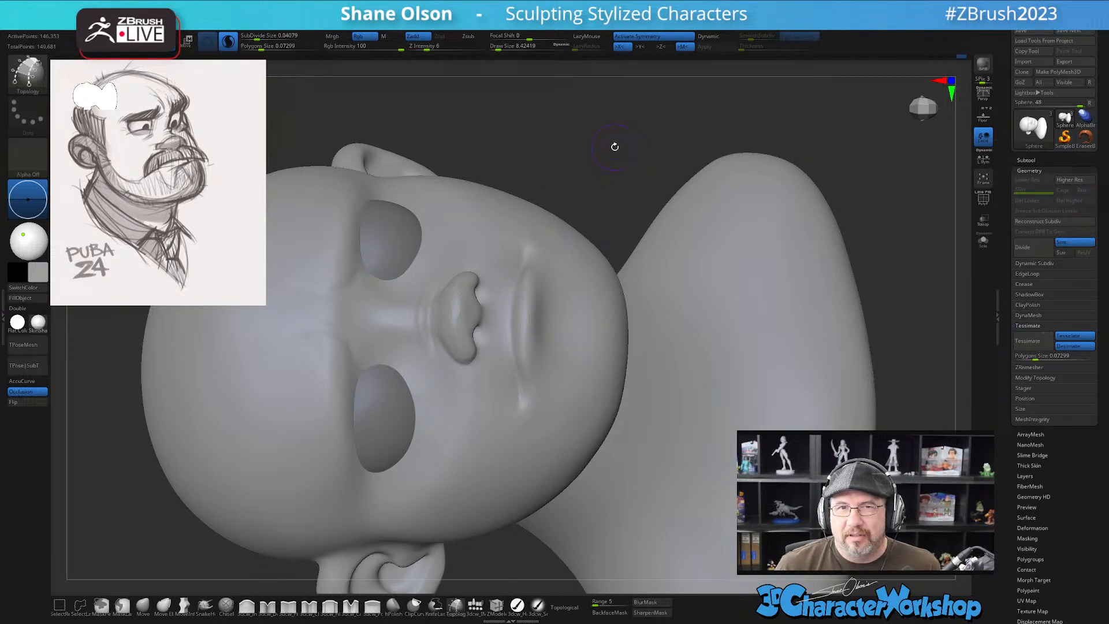
{"action": "right_click_drag", "start_coordinate": [608, 149], "coordinate": [577, 164]}
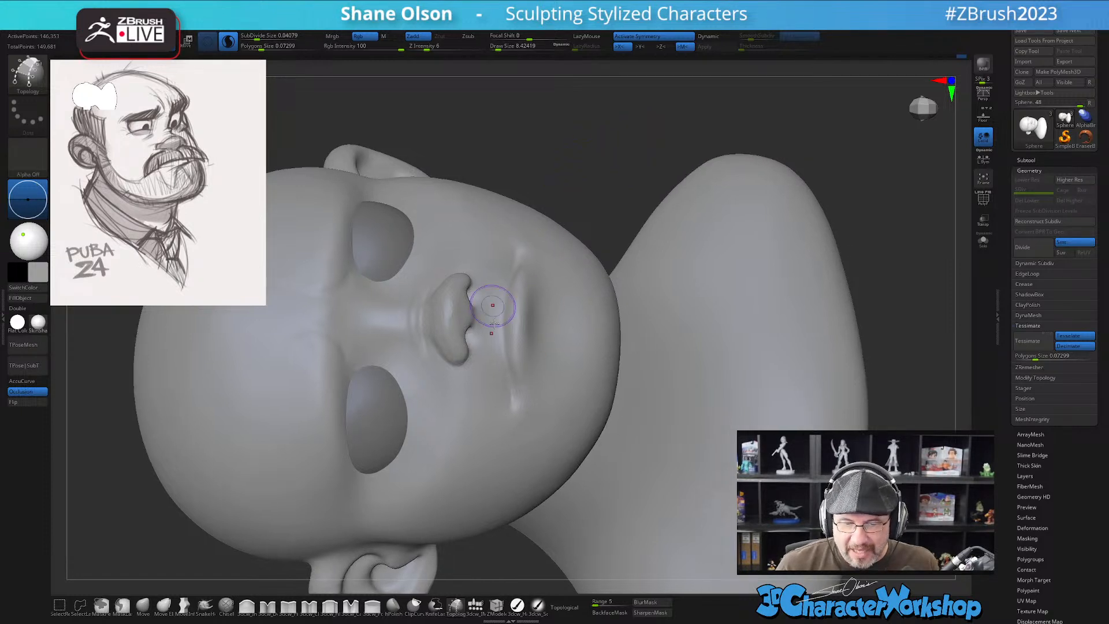
{"action": "key", "text": "s"}
{"action": "left_click_drag", "start_coordinate": [605, 175], "coordinate": [578, 159]}
{"action": "key", "text": "s"}
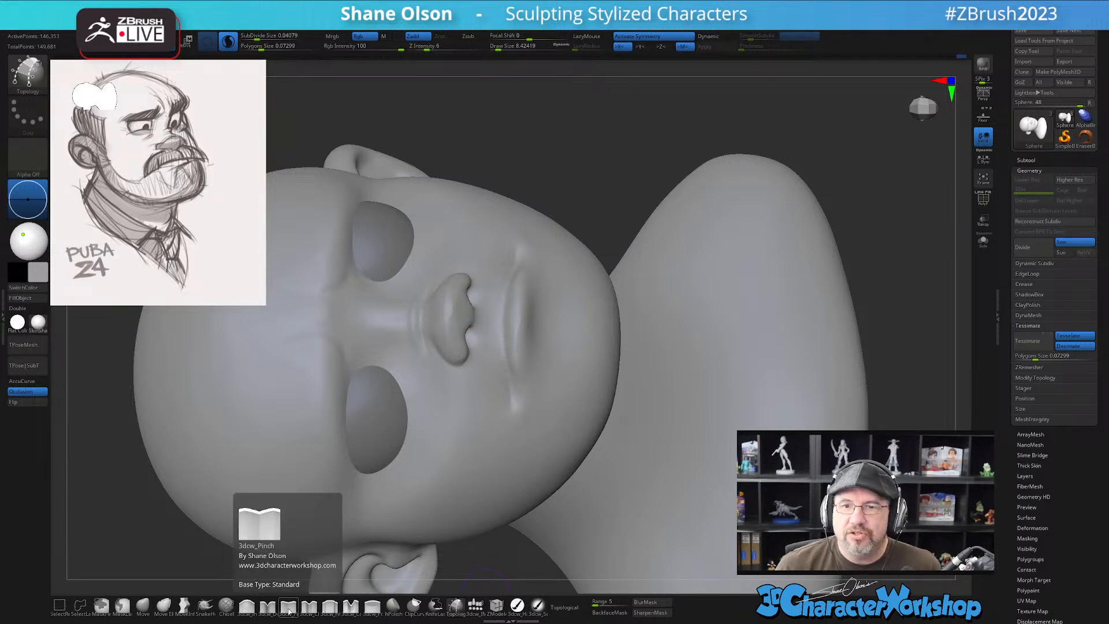
{"action": "left_click_drag", "start_coordinate": [614, 186], "coordinate": [606, 172]}
{"action": "left_click_drag", "start_coordinate": [669, 122], "coordinate": [591, 179]}
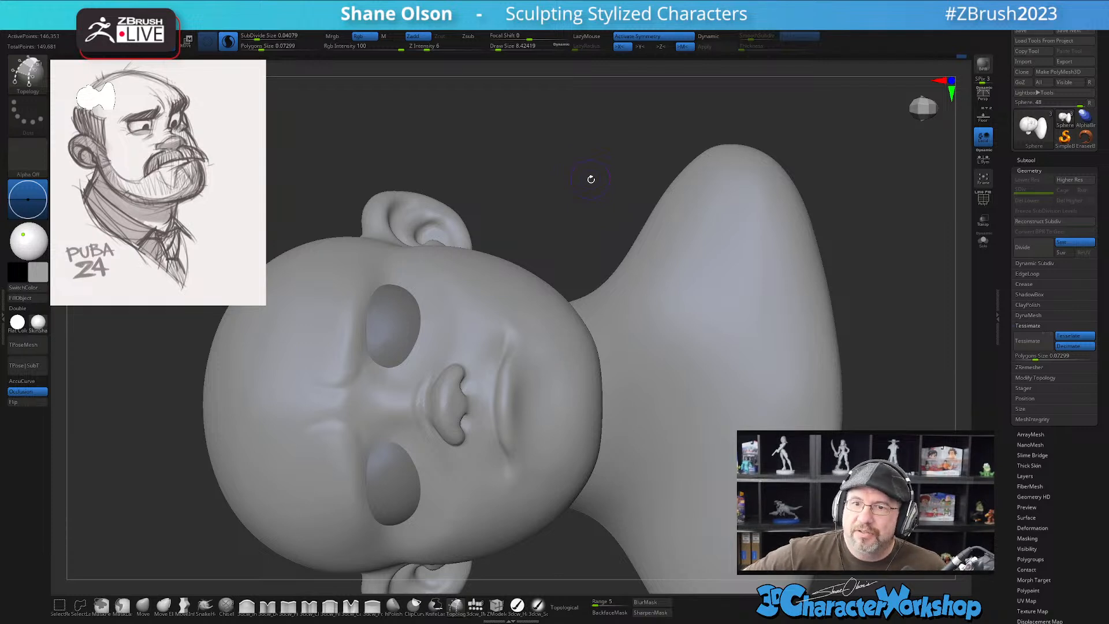
Draw two lengthwise topology curves from the face's centre line to the cheek, one under the nose and one along the upper lip
{"action": "left_click_drag", "start_coordinate": [591, 179], "coordinate": [526, 358]}
{"action": "right_click_drag", "start_coordinate": [527, 358], "coordinate": [526, 425], "text": "ctrl"}
{"action": "key", "text": "bracketleft"}
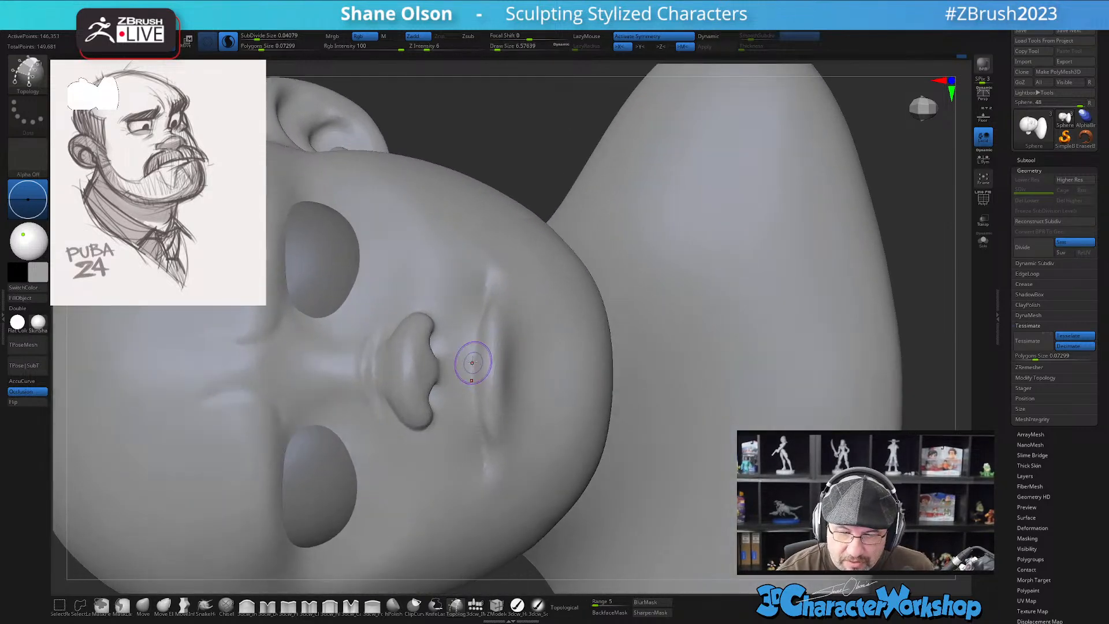
{"action": "left_click_drag", "start_coordinate": [485, 266], "coordinate": [497, 232]}
{"action": "left_click_drag", "start_coordinate": [443, 370], "coordinate": [440, 356]}
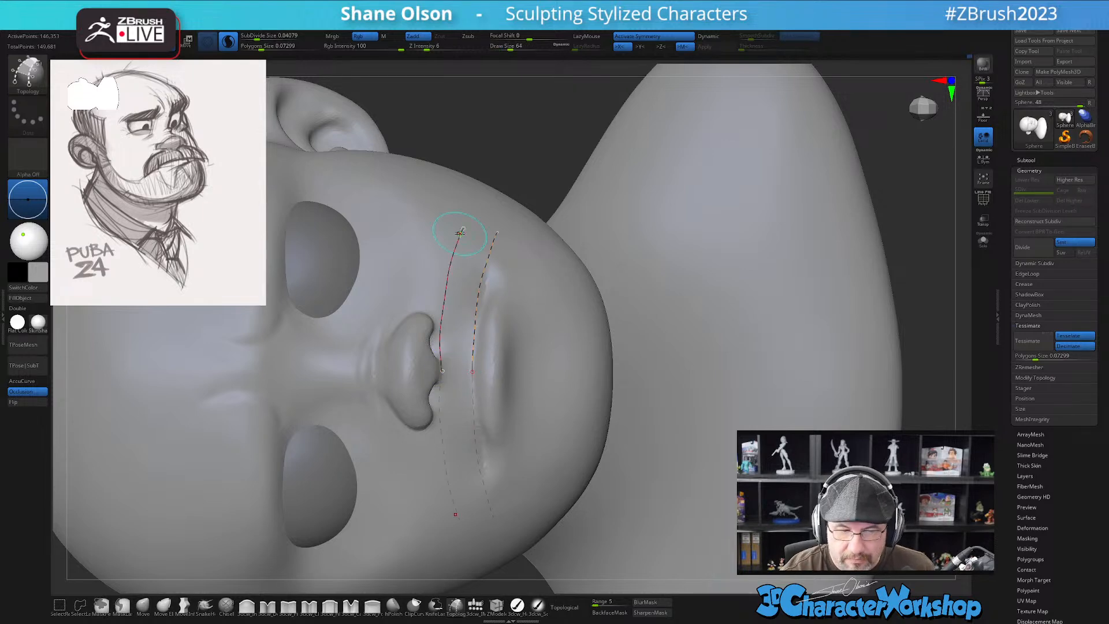
Draw four cross curves over the two lengthwise curves, from the centre line to the mouth corner, to form a strip of moustache faces
{"action": "right_click_drag", "start_coordinate": [501, 322], "coordinate": [466, 324]}
{"action": "left_click_drag", "start_coordinate": [428, 371], "coordinate": [485, 372]}
{"action": "right_click_drag", "start_coordinate": [518, 340], "coordinate": [526, 339]}
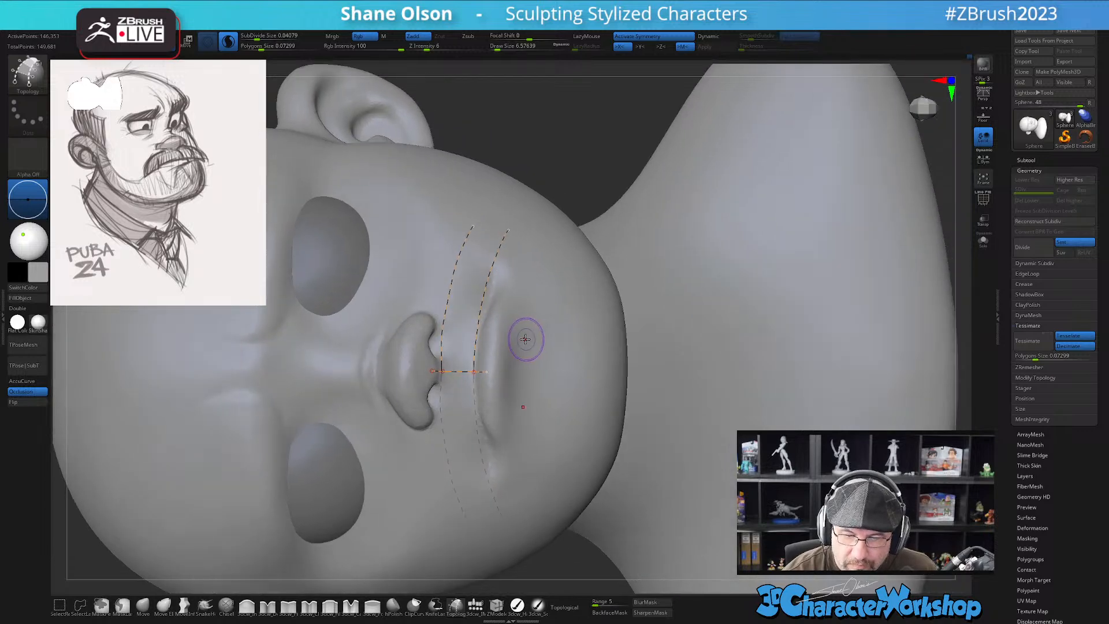
{"action": "left_click_drag", "start_coordinate": [482, 342], "coordinate": [489, 350]}
{"action": "right_click_drag", "start_coordinate": [511, 294], "coordinate": [506, 318]}
{"action": "left_click_drag", "start_coordinate": [500, 304], "coordinate": [499, 304]}
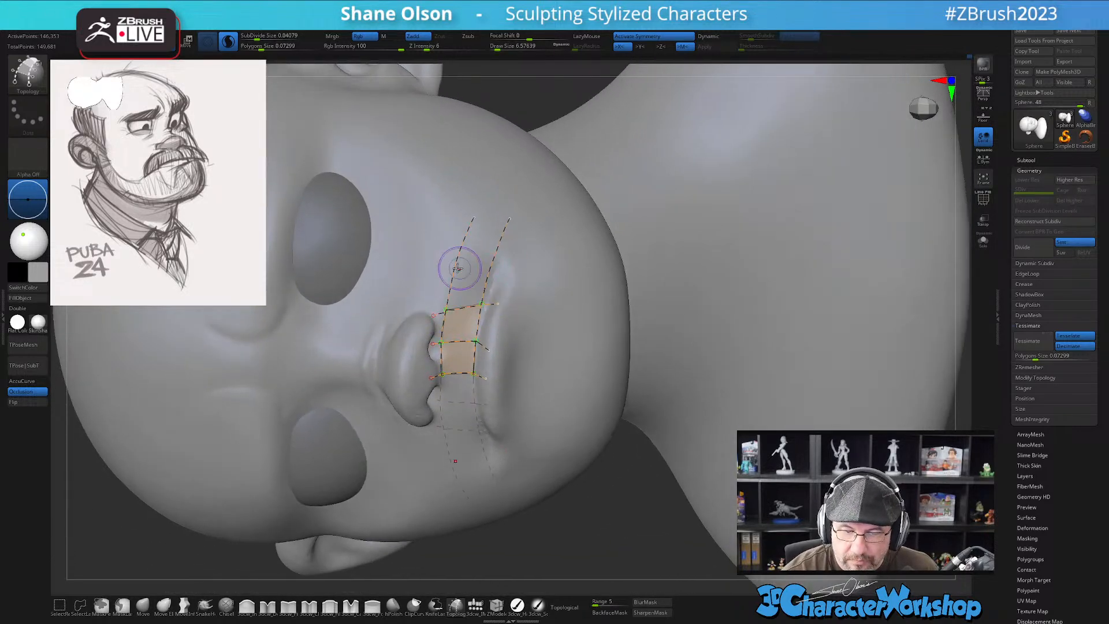
{"action": "left_click_drag", "start_coordinate": [432, 291], "coordinate": [534, 247]}
{"action": "mouse_move", "coordinate": [530, 339]}
{"action": "right_mouse_down"}
{"action": "mouse_move", "coordinate": [549, 322]}
{"action": "mouse_move", "coordinate": [540, 341]}
{"action": "right_mouse_up"}
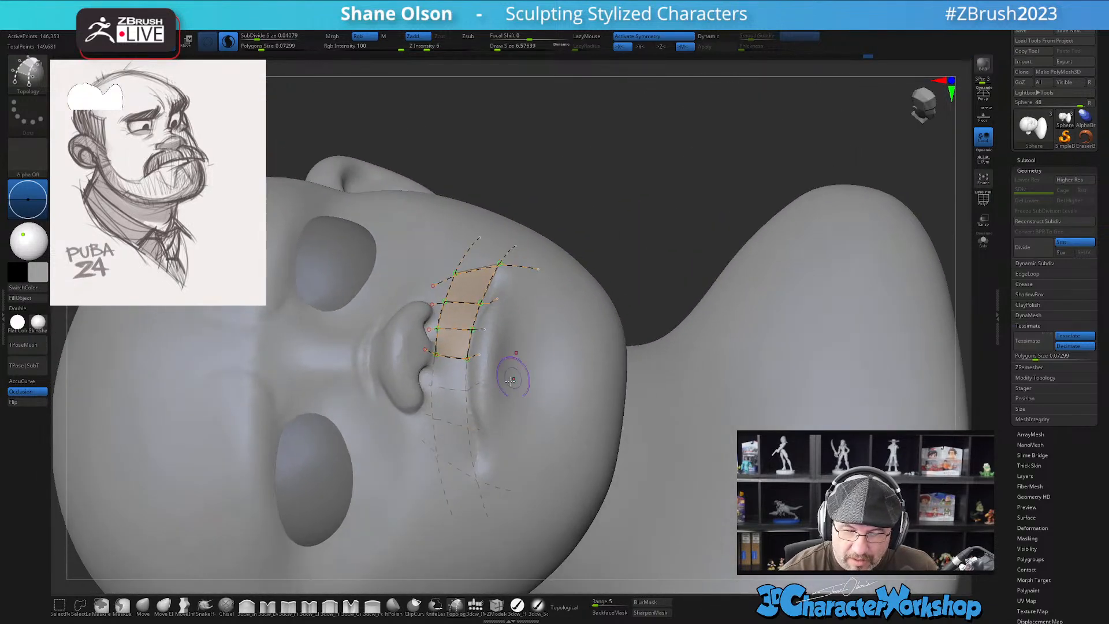
{"action": "right_click_drag", "start_coordinate": [532, 389], "coordinate": [535, 395]}
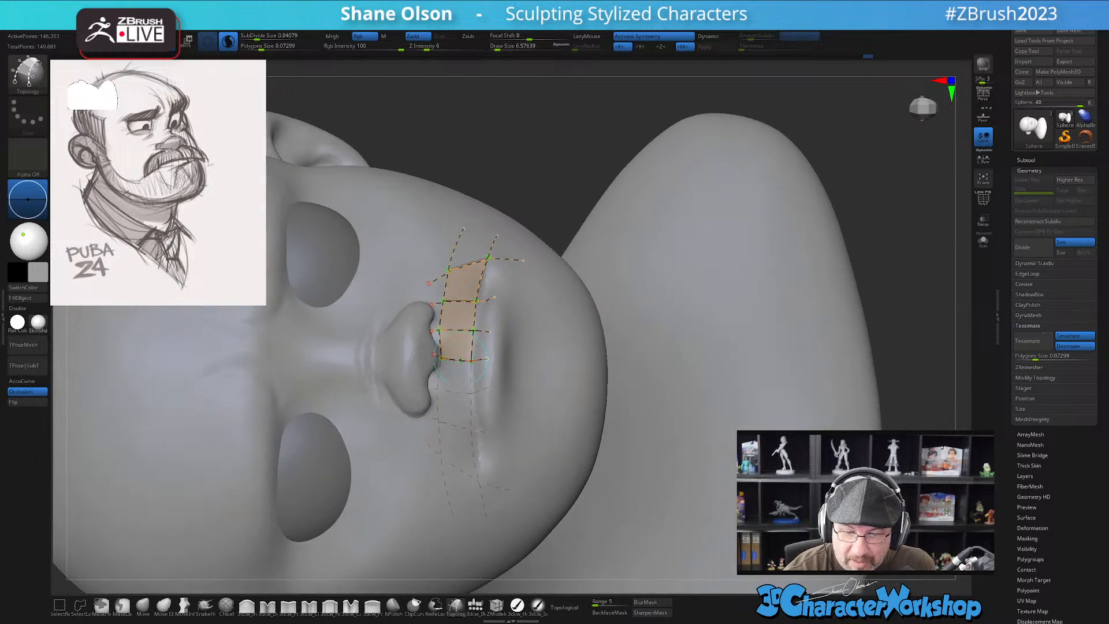
Draw a middle topology curve along the moustache strip to split its faces into two rows
{"action": "left_click_drag", "start_coordinate": [454, 370], "coordinate": [473, 239]}
{"action": "right_click_drag", "start_coordinate": [539, 368], "coordinate": [536, 380]}
{"action": "mouse_move", "coordinate": [533, 314]}
{"action": "left_mouse_down"}
{"action": "mouse_move", "coordinate": [547, 334]}
{"action": "mouse_move", "coordinate": [539, 350]}
{"action": "left_mouse_up"}
{"action": "mouse_move", "coordinate": [538, 349]}
{"action": "right_mouse_down"}
{"action": "mouse_move", "coordinate": [554, 364]}
{"action": "mouse_move", "coordinate": [515, 401]}
{"action": "mouse_move", "coordinate": [613, 387]}
{"action": "mouse_move", "coordinate": [656, 351]}
{"action": "mouse_move", "coordinate": [649, 331]}
{"action": "mouse_move", "coordinate": [602, 407]}
{"action": "mouse_move", "coordinate": [609, 399]}
{"action": "right_mouse_up"}
{"action": "left_click", "coordinate": [608, 400]}
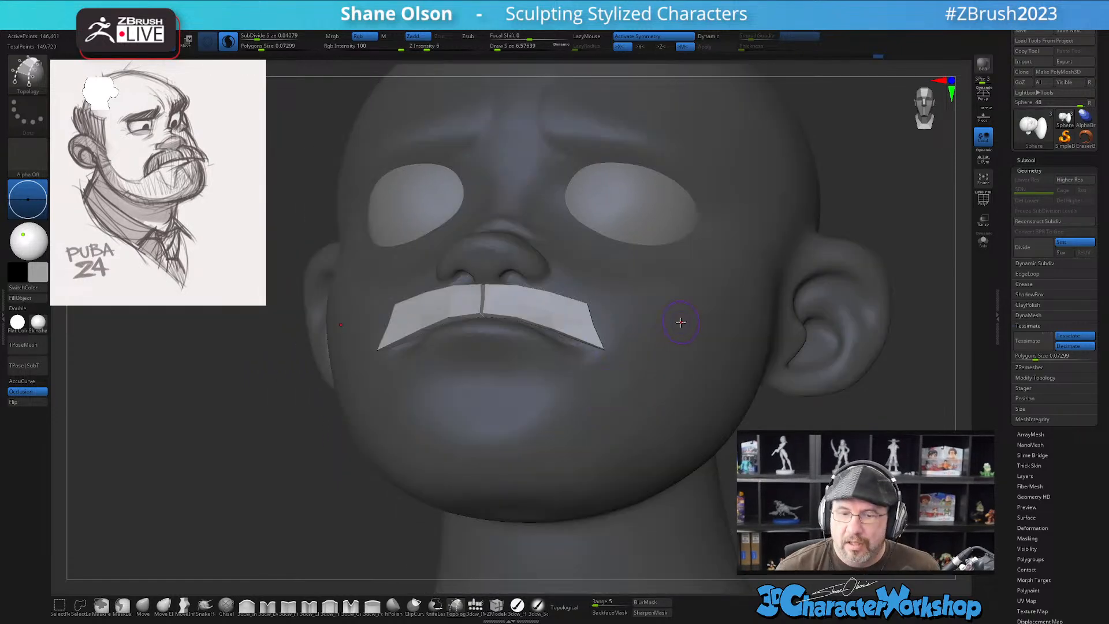
{"action": "right_click_drag", "start_coordinate": [599, 392], "coordinate": [596, 430]}
{"action": "key", "text": "ctrl+z"}
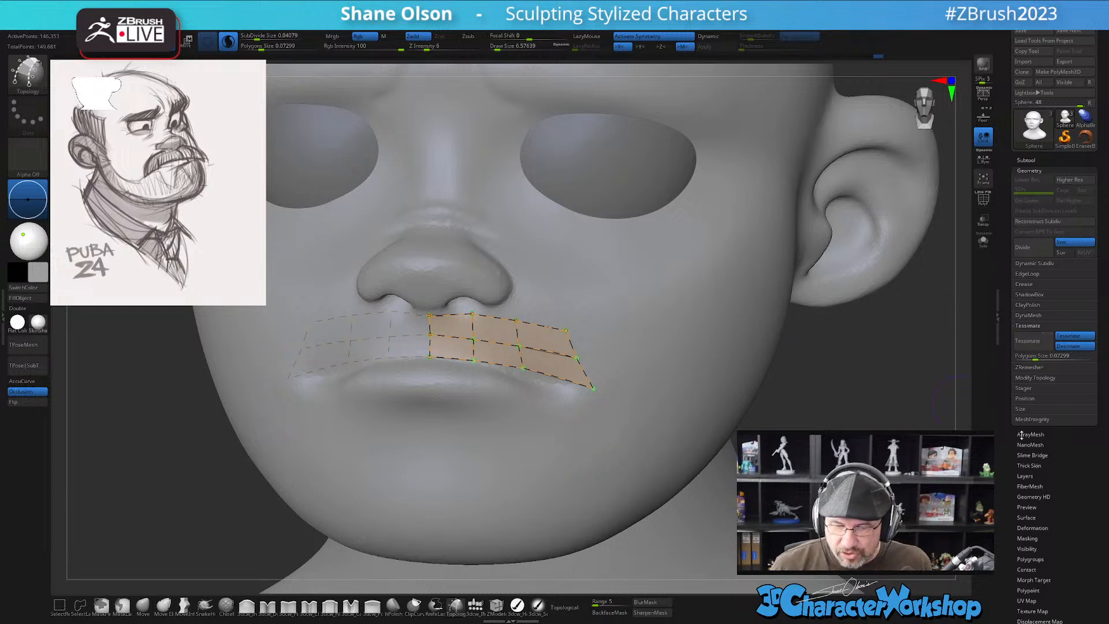
{"action": "left_click_drag", "start_coordinate": [863, 408], "coordinate": [538, 463]}
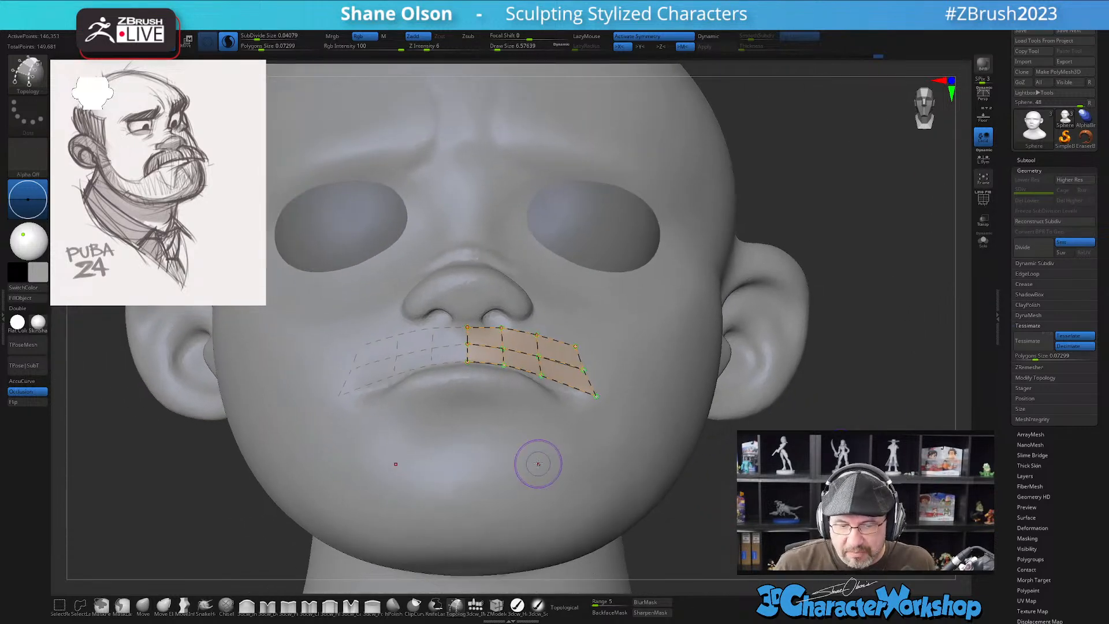
Turn on the wireframe display and generate the moustache mesh from the topology curves with a draw size of 1
{"action": "left_click", "coordinate": [520, 426]}
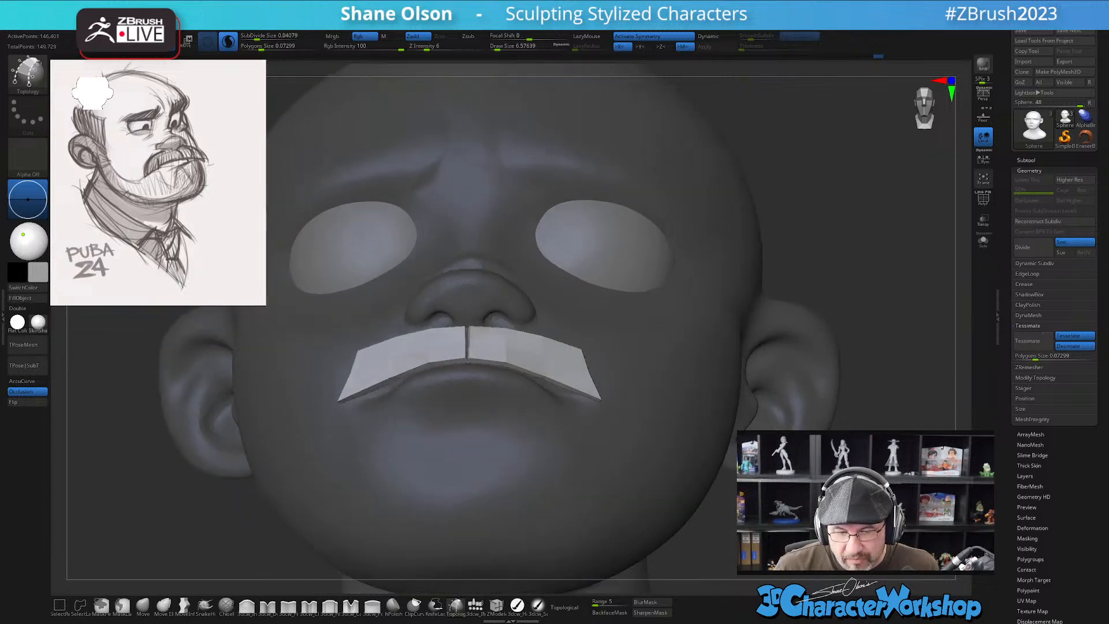
{"action": "key", "text": "shift+f"}
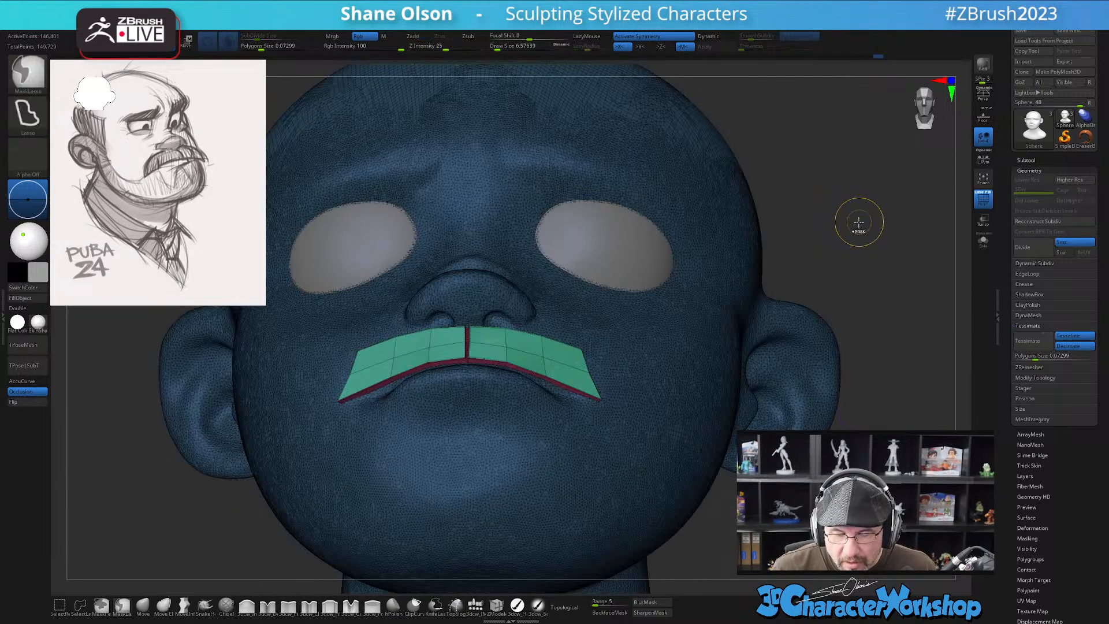
{"action": "key", "text": "ctrl+z"}
{"action": "type", "text": "s"}
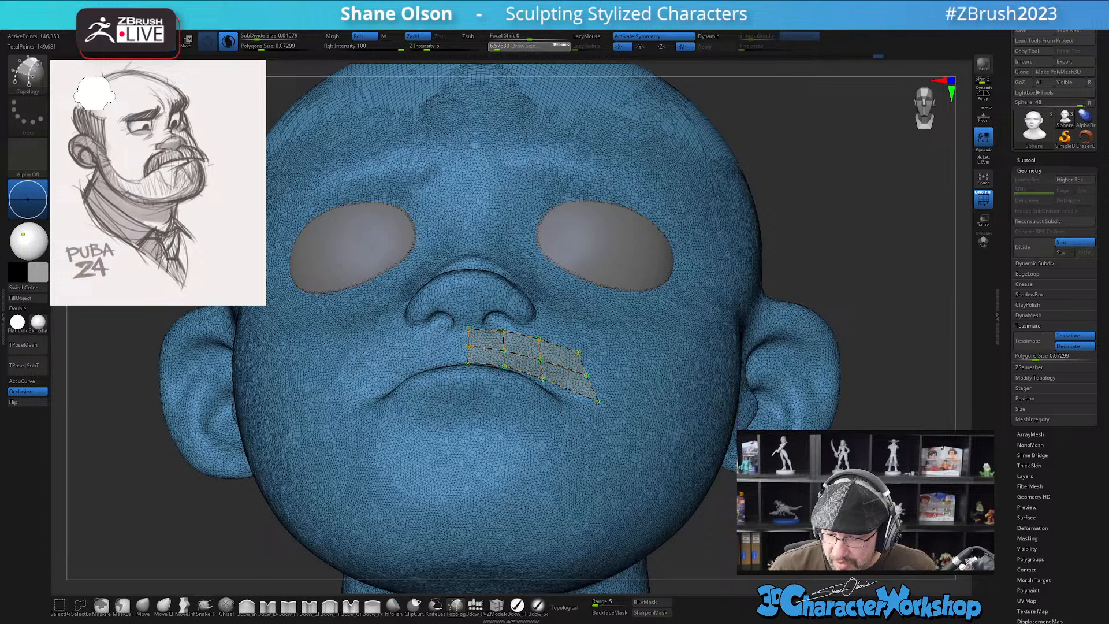
{"action": "type", "text": "1"}
{"action": "key", "text": "Return"}
{"action": "left_click", "coordinate": [465, 408]}
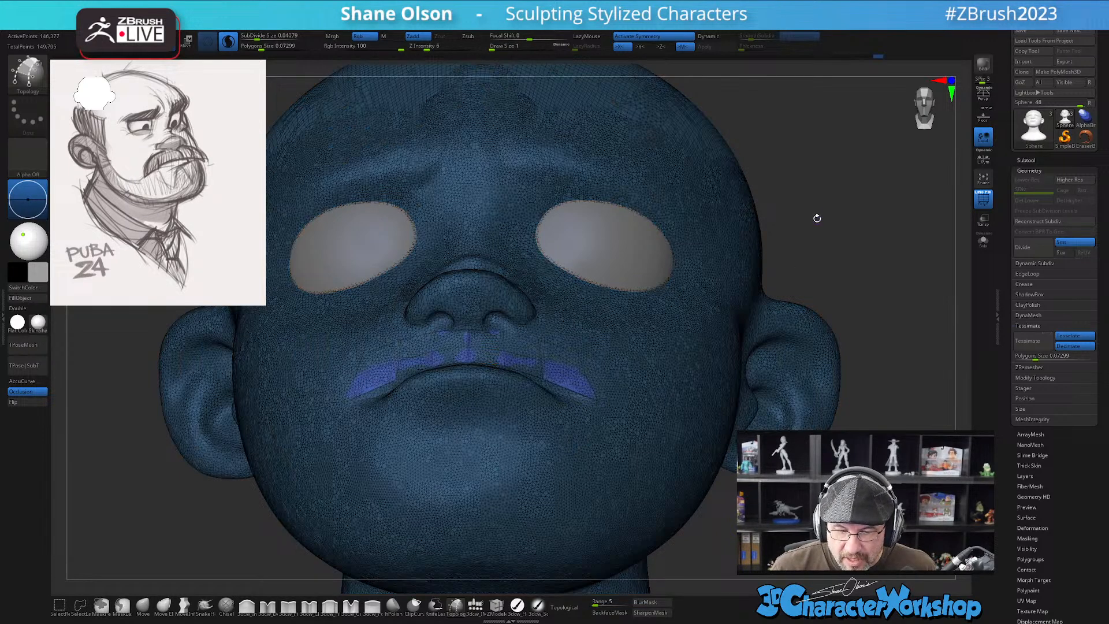
Split the unmasked moustache mesh into its own subtool and make it the active one
{"action": "key", "text": "space"}
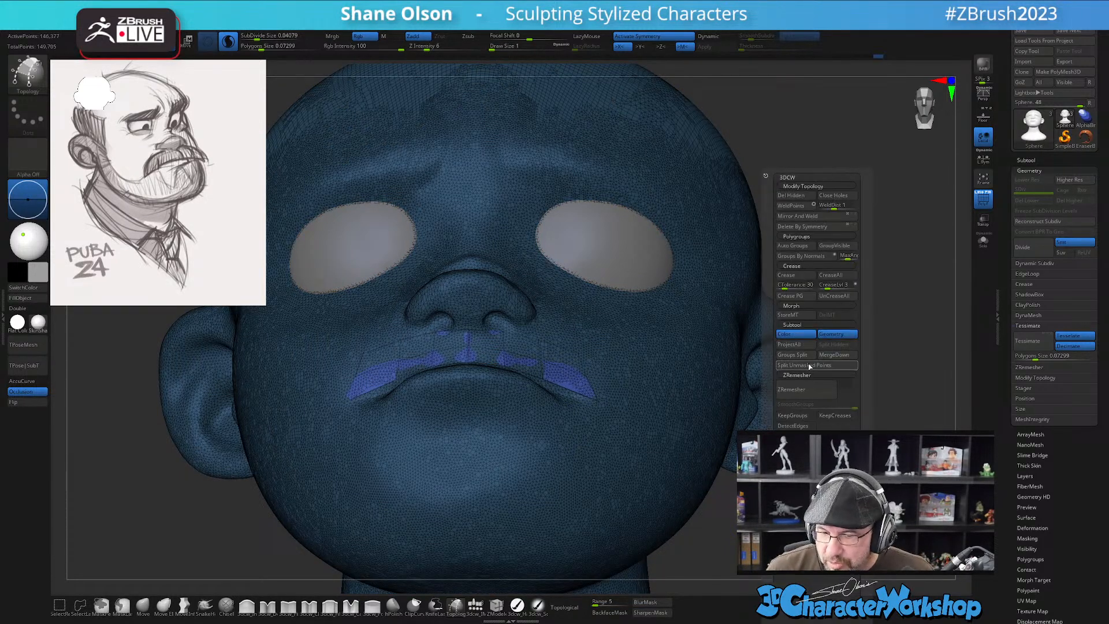
{"action": "key", "text": "alt+Up"}
{"action": "key", "text": "alt+Down"}
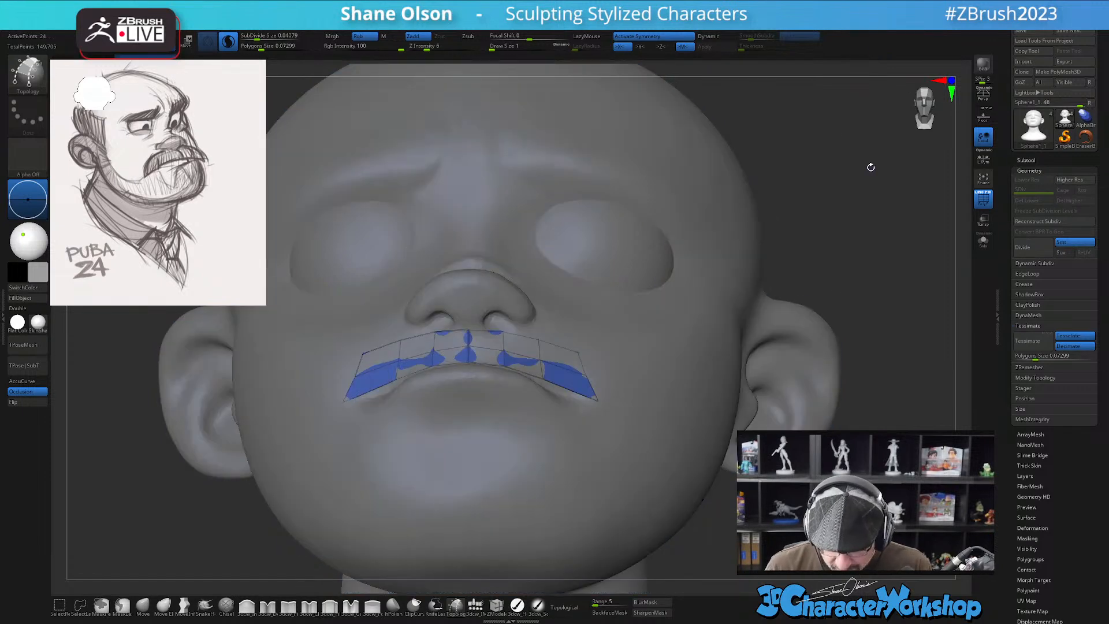
Isolate the moustache mesh so only it is shown with its wireframe, and turn off symmetry
{"action": "left_click_drag", "start_coordinate": [878, 231], "coordinate": [880, 277]}
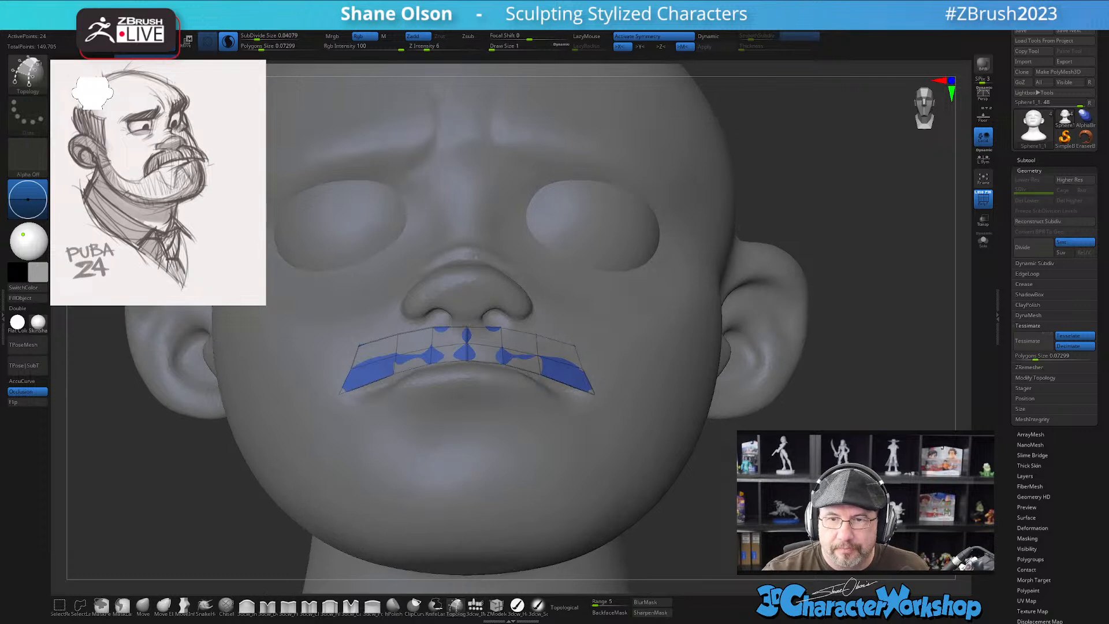
{"action": "left_click_drag", "start_coordinate": [639, 441], "coordinate": [576, 285]}
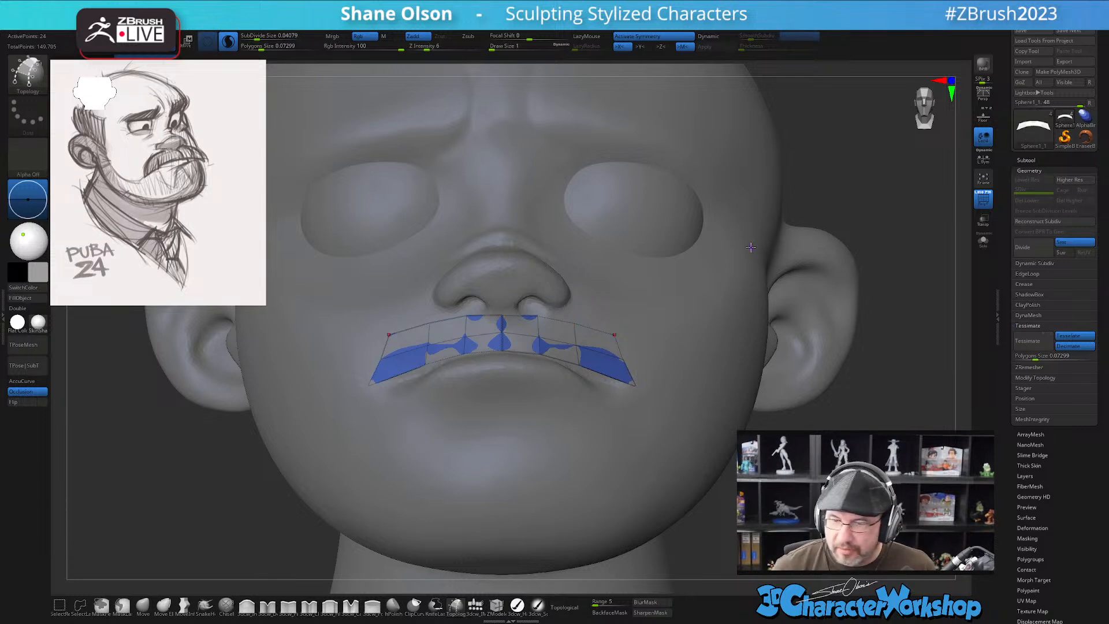
{"action": "left_click", "coordinate": [983, 240]}
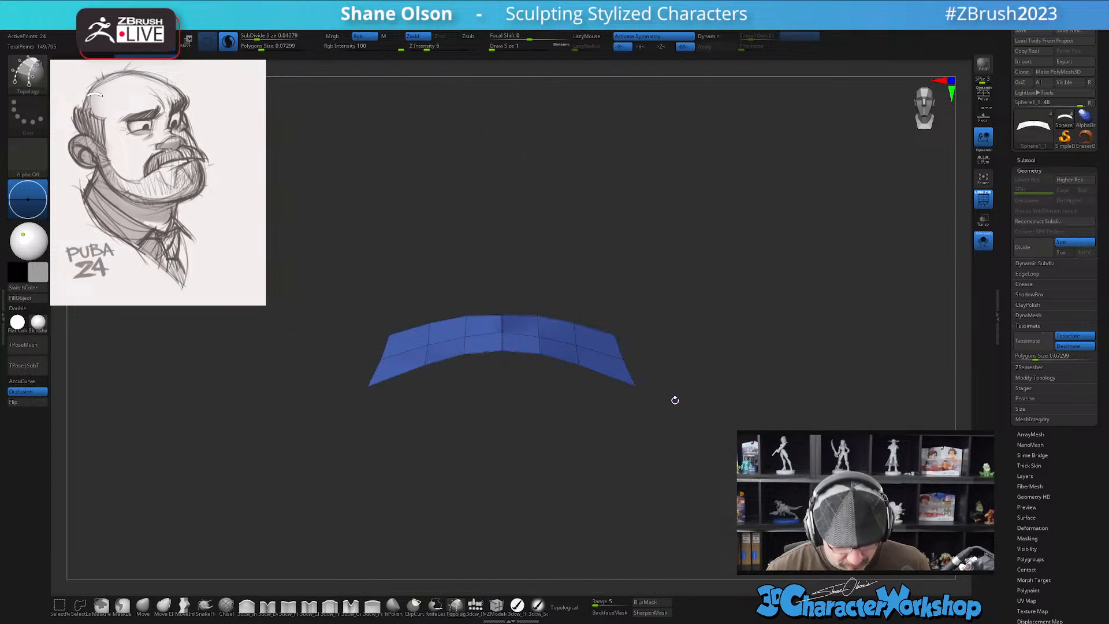
{"action": "mouse_move", "coordinate": [541, 405]}
{"action": "left_mouse_down"}
{"action": "mouse_move", "coordinate": [539, 435]}
{"action": "mouse_move", "coordinate": [556, 460]}
{"action": "mouse_move", "coordinate": [539, 463]}
{"action": "mouse_move", "coordinate": [552, 461]}
{"action": "left_mouse_up"}
{"action": "key", "text": "shift+f"}
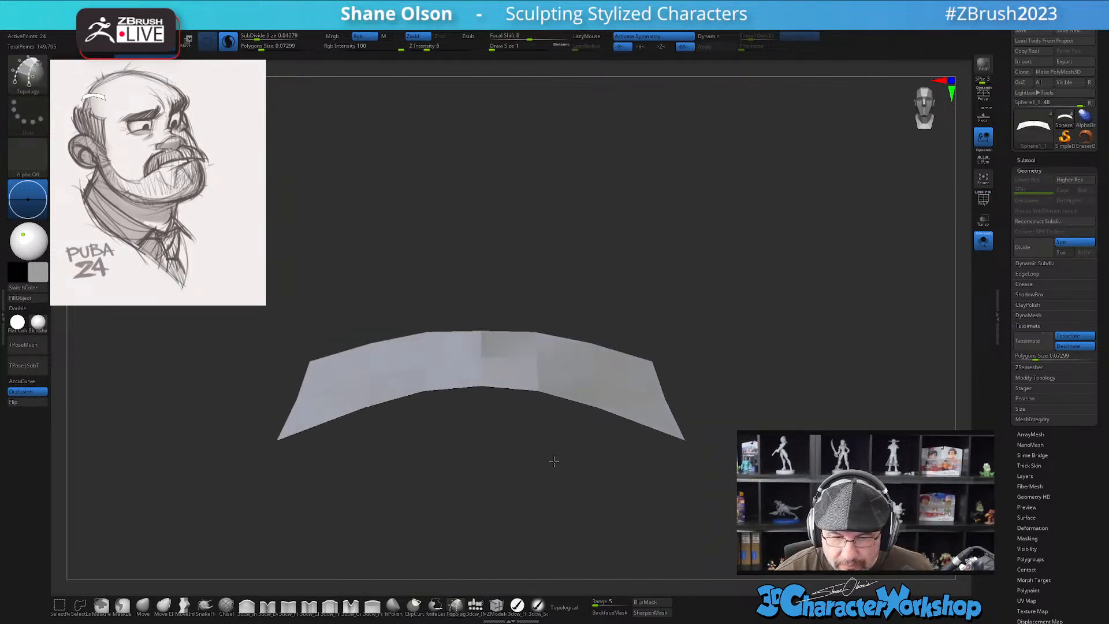
{"action": "key", "text": "shift+f"}
{"action": "key", "text": "b"}
{"action": "key", "text": "t"}
{"action": "key", "text": "o"}
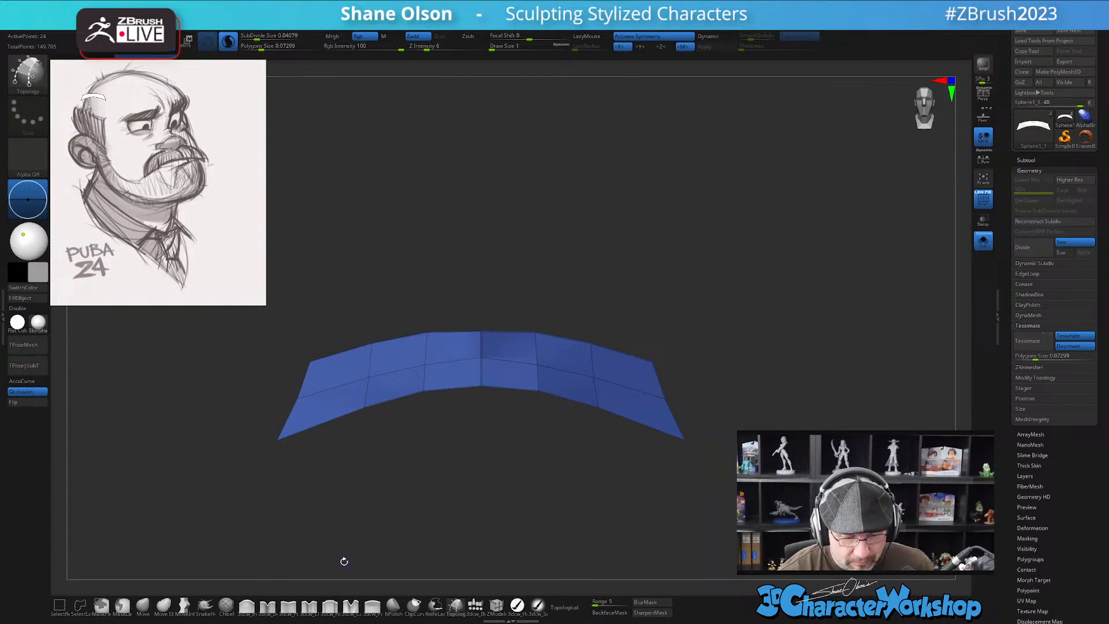
{"action": "key", "text": "x"}
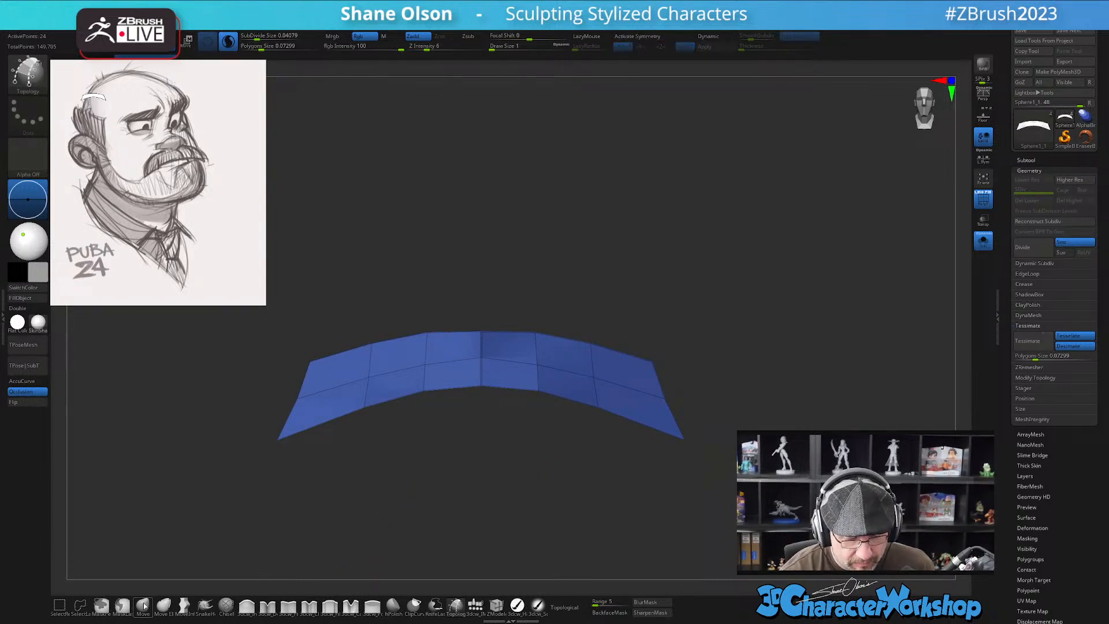
Nudge the strip's centre edge with the Move brush, and mirror and weld the moustache mesh
{"action": "left_click", "coordinate": [143, 605]}
{"action": "key", "text": "s"}
{"action": "left_click_drag", "start_coordinate": [441, 493], "coordinate": [446, 492]}
{"action": "left_click_drag", "start_coordinate": [495, 347], "coordinate": [499, 342]}
{"action": "key", "text": "space"}
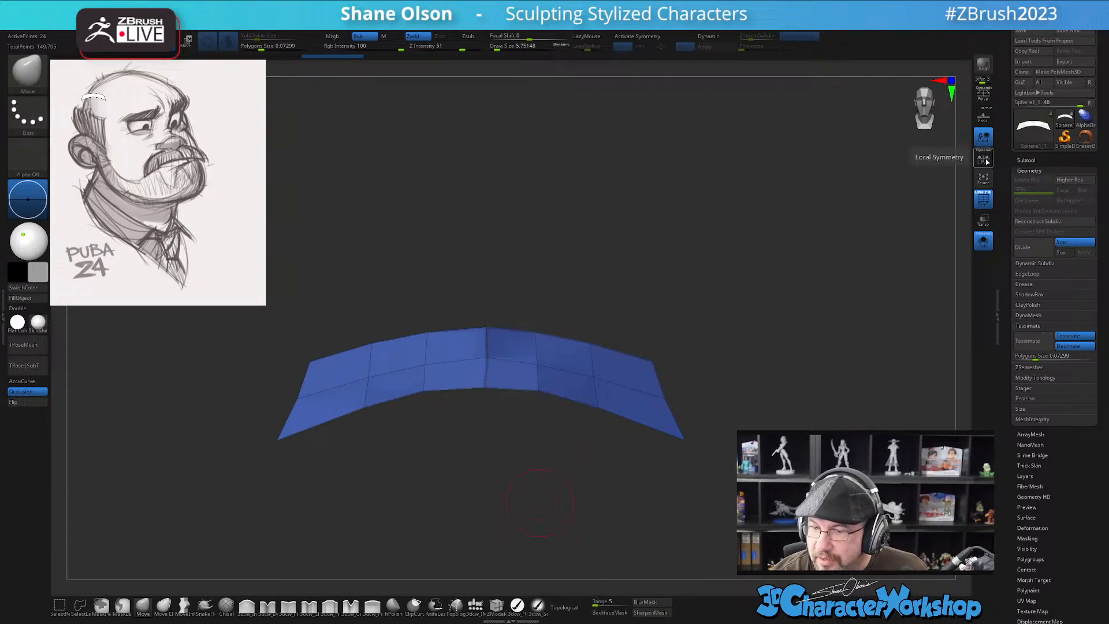
{"action": "key", "text": "space"}
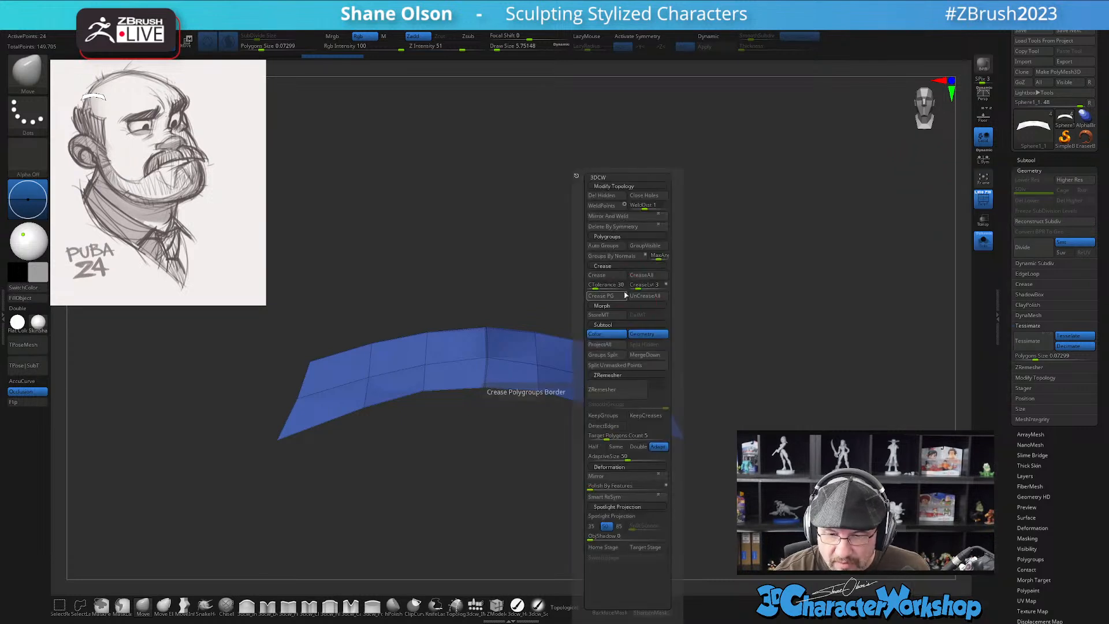
{"action": "left_click", "coordinate": [619, 217]}
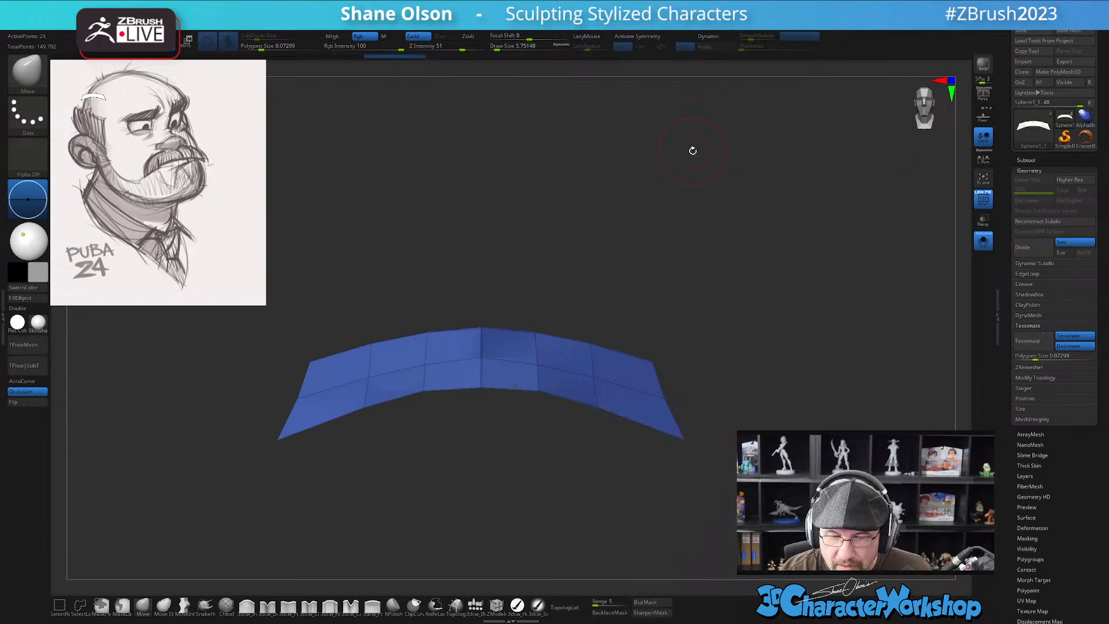
Remove all creases from the moustache mesh and show the head together with it again
{"action": "key", "text": "space"}
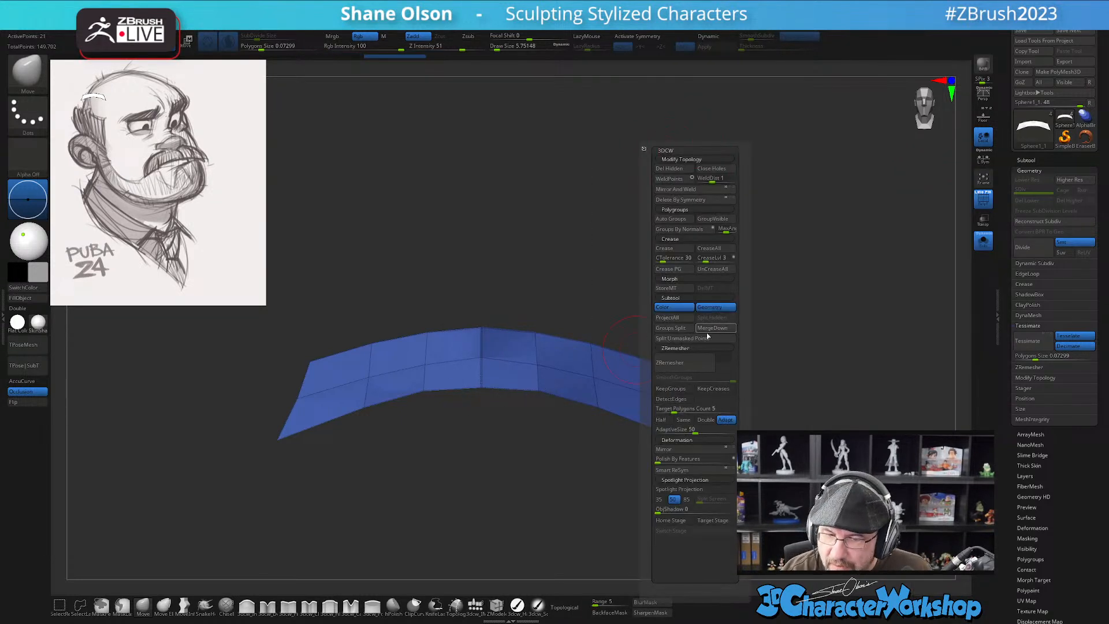
{"action": "left_click", "coordinate": [712, 273]}
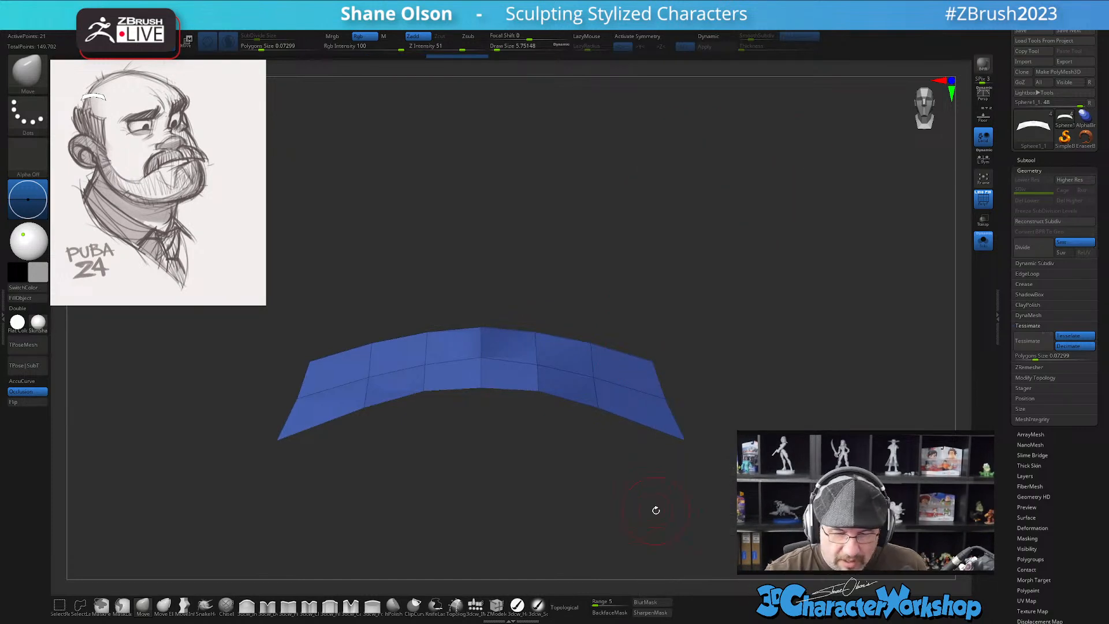
{"action": "left_click", "coordinate": [983, 240]}
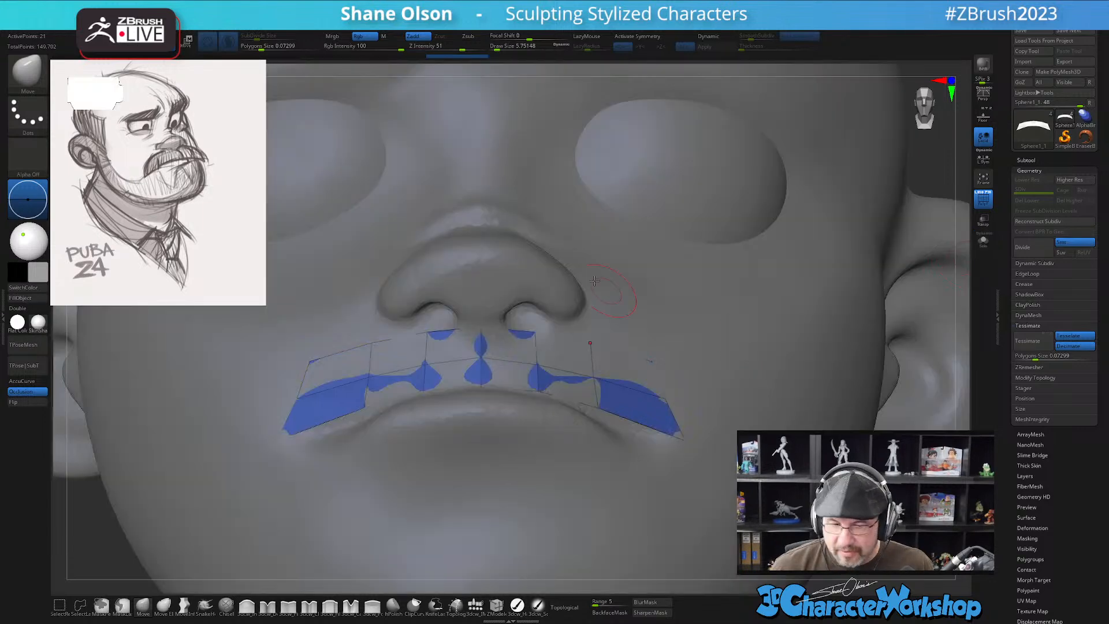
Turn on dynamic subdivision for the moustache with a thickness of 0.00681, switch off post-subdivision thickness, and hide the wireframe
{"action": "key", "text": "d"}
{"action": "left_click_drag", "start_coordinate": [904, 559], "coordinate": [759, 46], "text": "alt"}
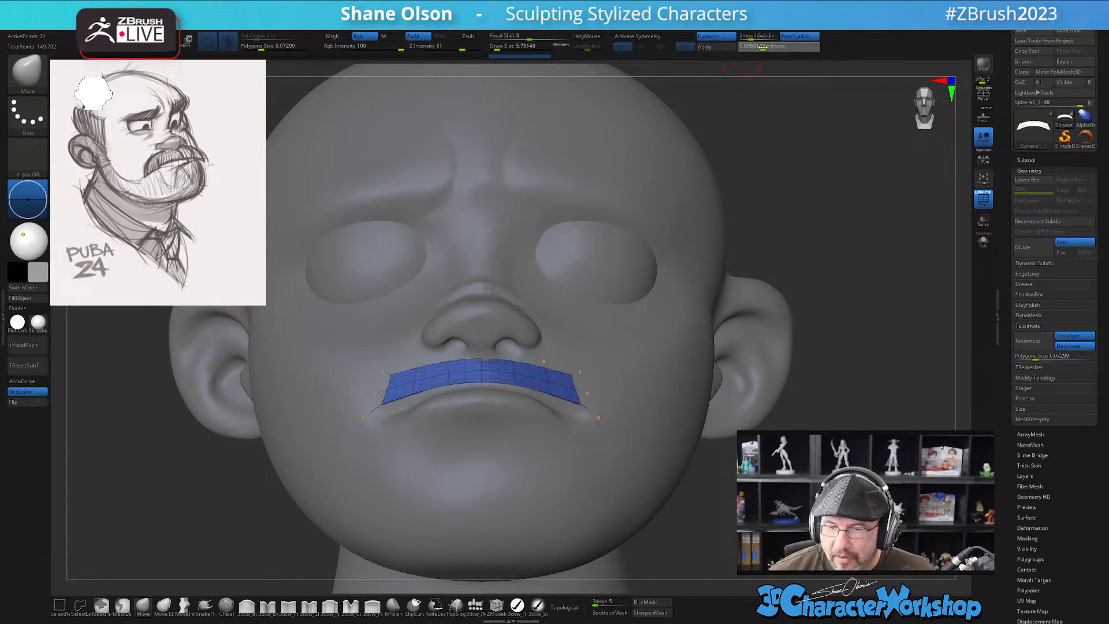
{"action": "left_click", "coordinate": [800, 36]}
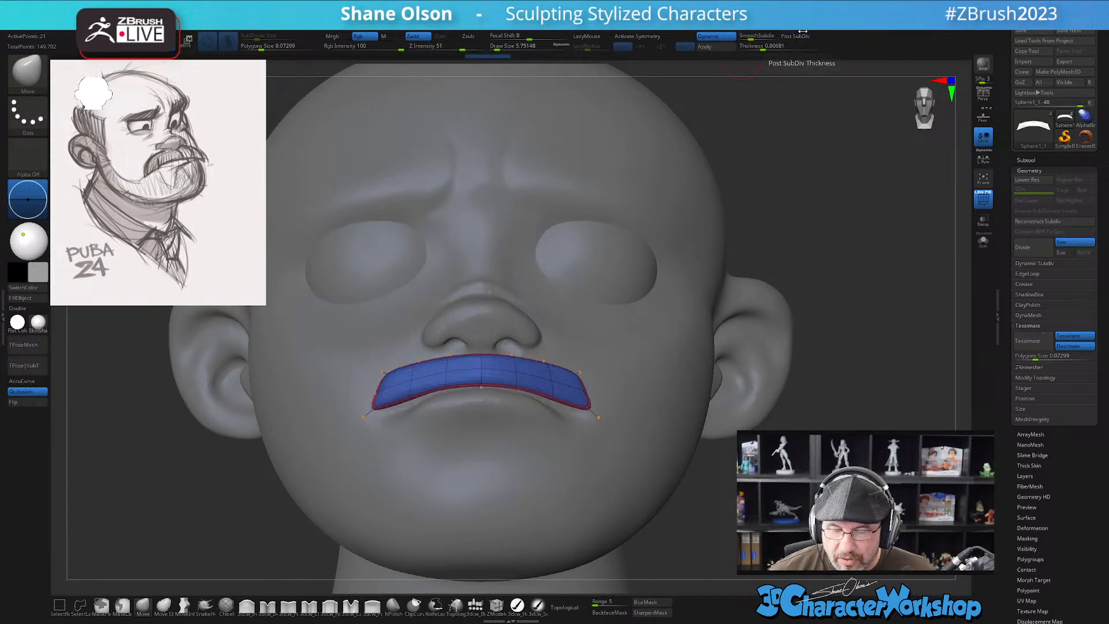
{"action": "left_click_drag", "start_coordinate": [812, 179], "coordinate": [700, 345]}
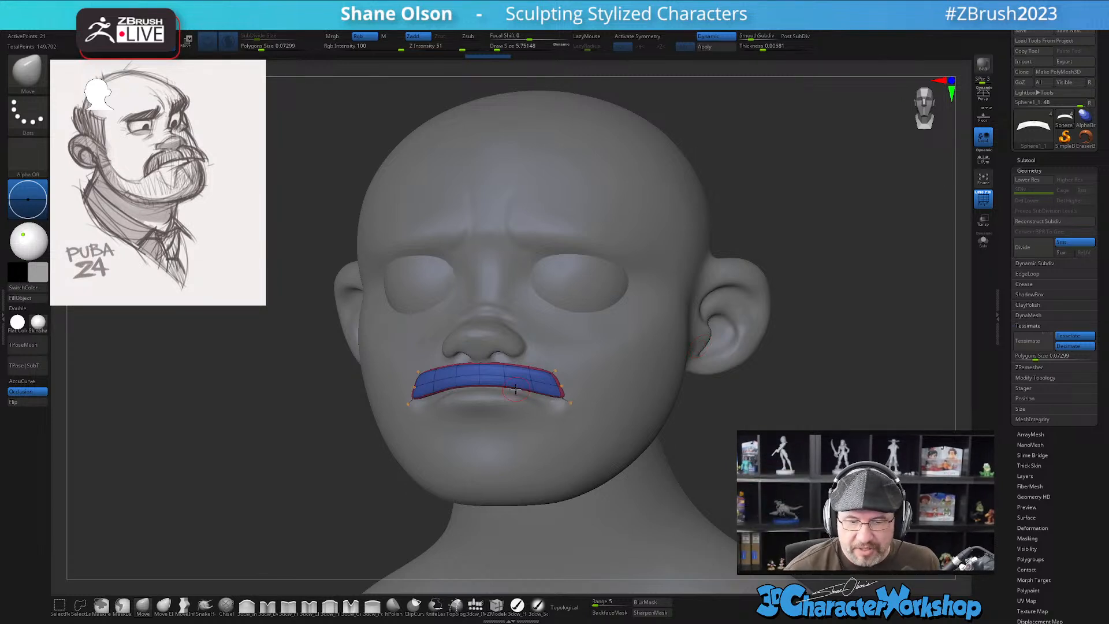
{"action": "right_click_drag", "start_coordinate": [417, 281], "coordinate": [421, 470]}
{"action": "key", "text": "shift+f"}
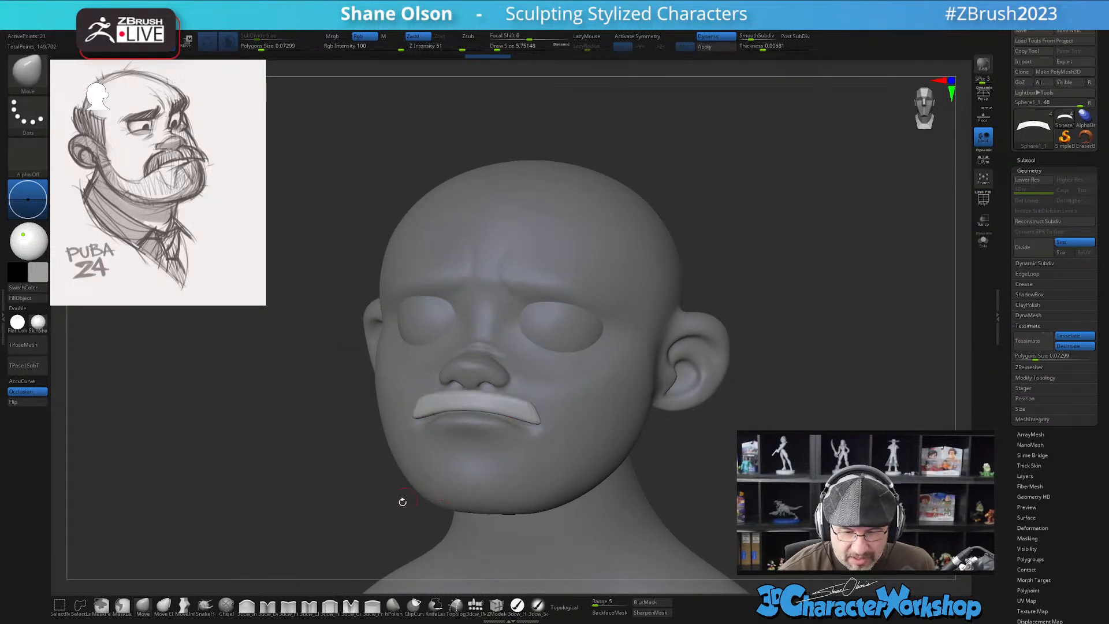
{"action": "key", "text": "b"}
{"action": "key", "text": "s"}
{"action": "left_click", "coordinate": [323, 511]}
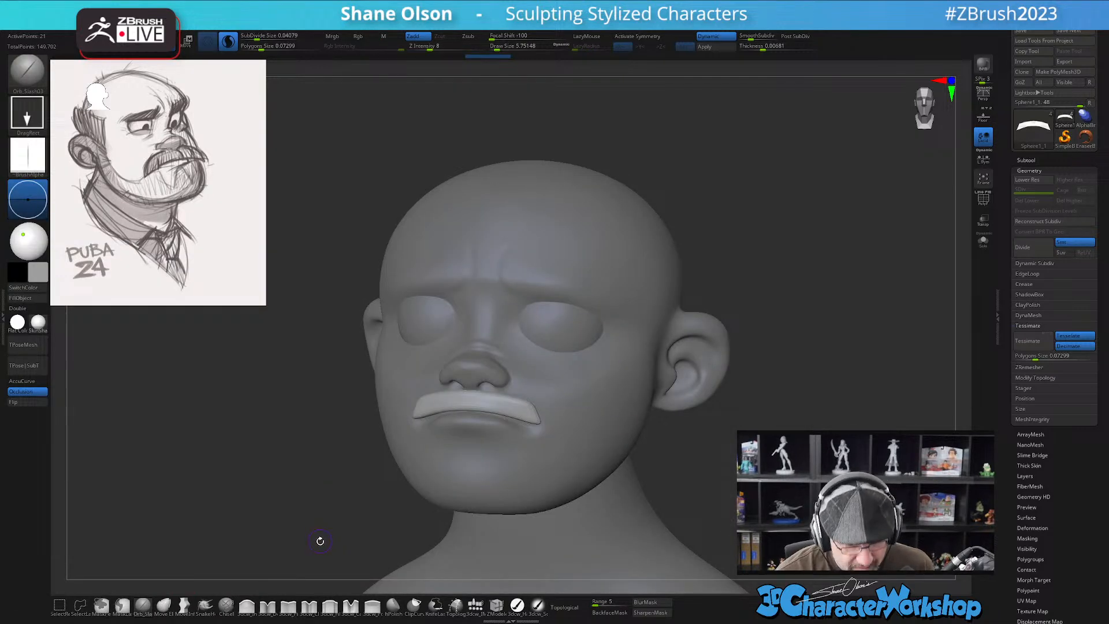
{"action": "left_click", "coordinate": [152, 611]}
{"action": "left_click", "coordinate": [144, 605]}
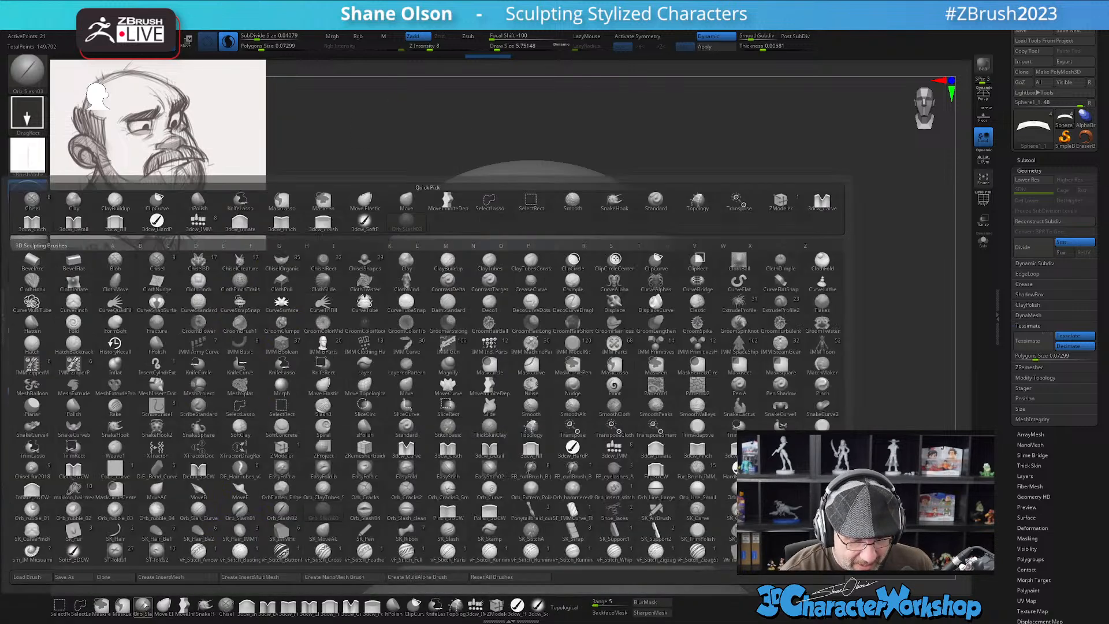
{"action": "key", "text": "m"}
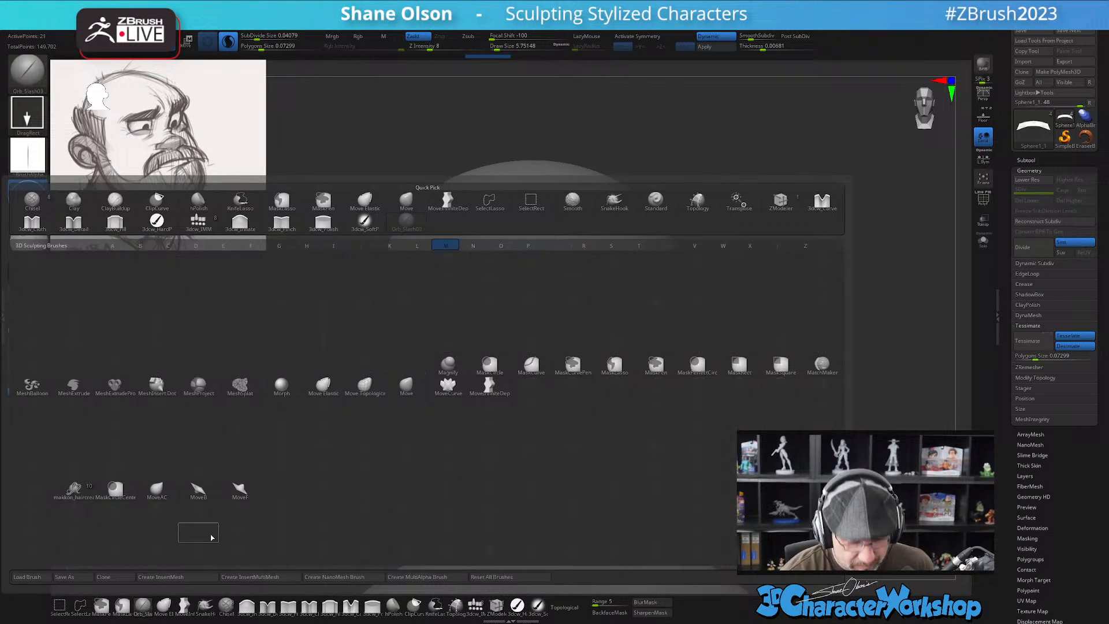
{"action": "key", "text": "p"}
{"action": "left_click", "coordinate": [178, 559]}
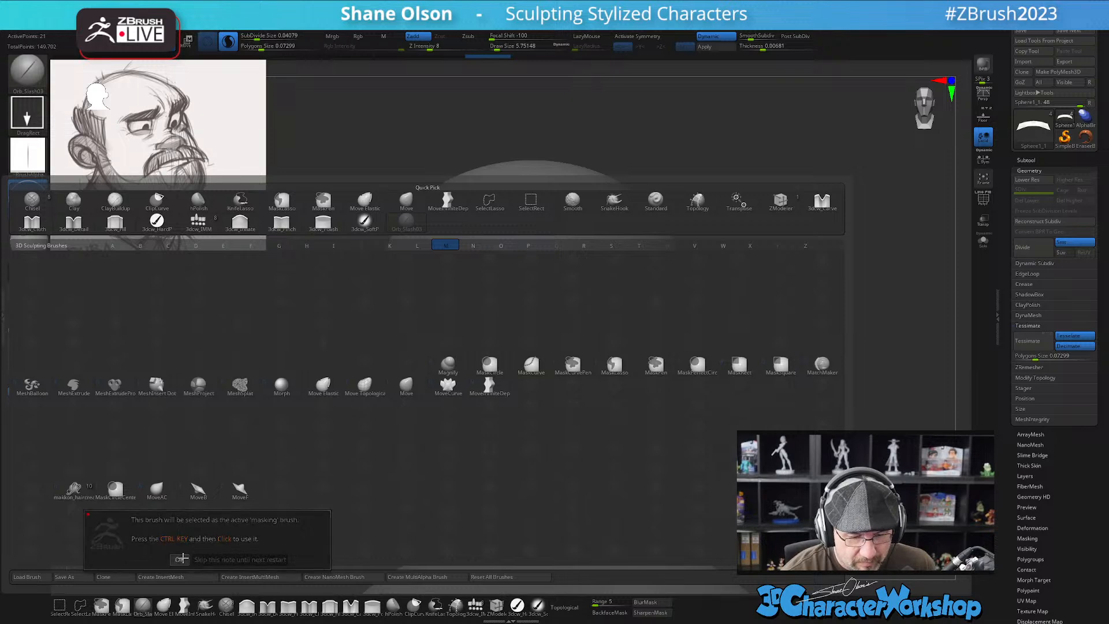
{"action": "left_click", "coordinate": [145, 604]}
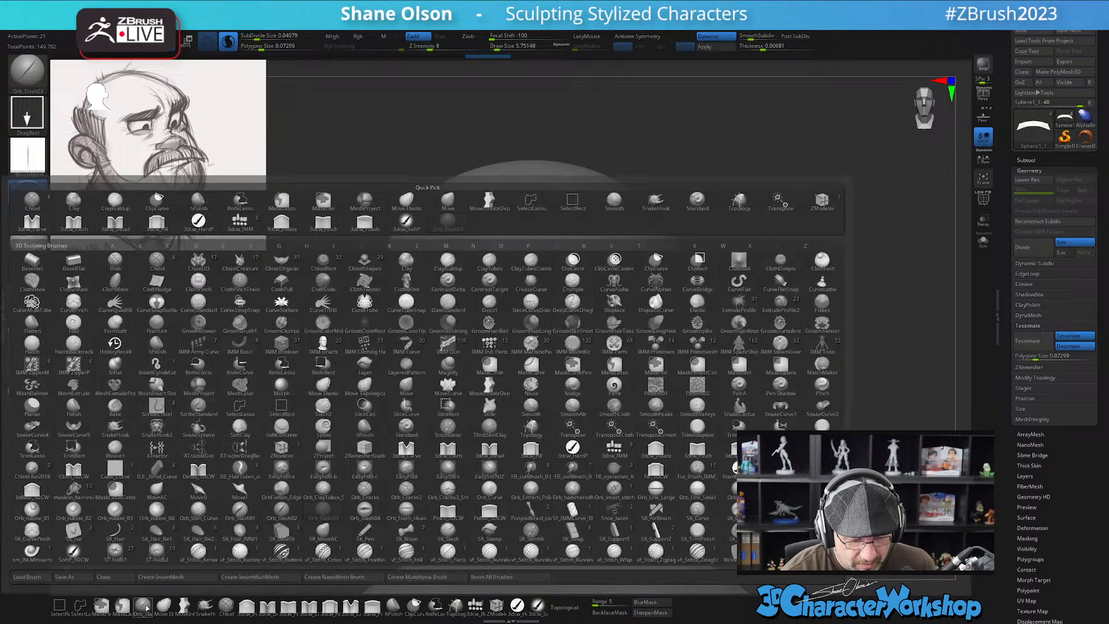
{"action": "key", "text": "b"}
{"action": "key", "text": "Escape"}
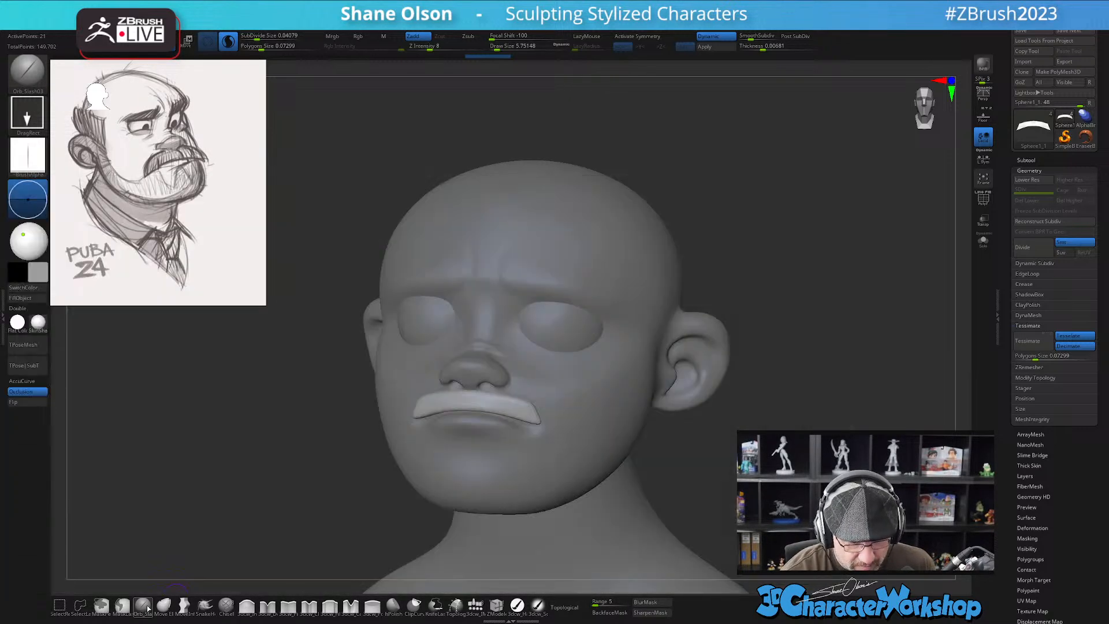
{"action": "key", "text": "b"}
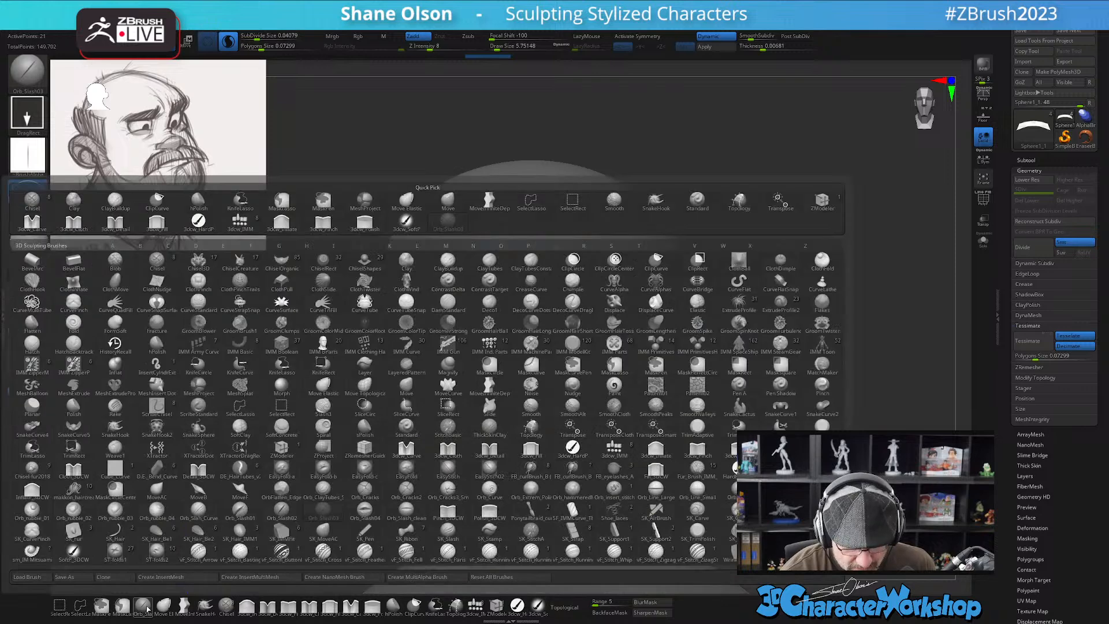
{"action": "key", "text": "m"}
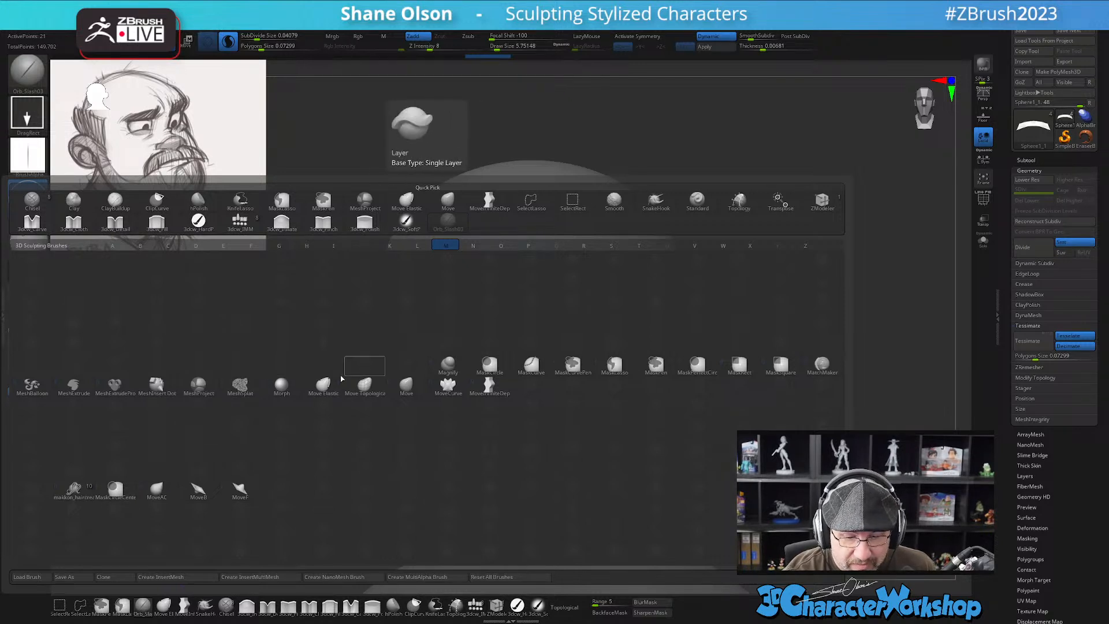
{"action": "left_click", "coordinate": [407, 393]}
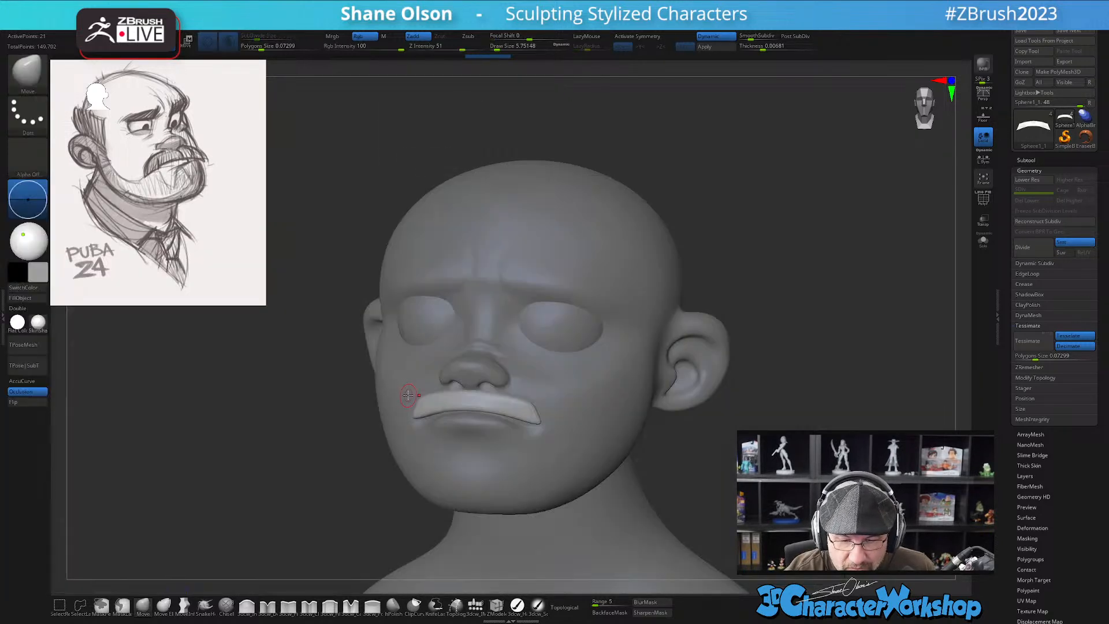
Enlarge the Move brush to a draw size of about 17 and turn symmetry back on for the moustache
{"action": "left_click_drag", "start_coordinate": [261, 496], "coordinate": [276, 492]}
{"action": "key", "text": "s"}
{"action": "left_click_drag", "start_coordinate": [548, 376], "coordinate": [526, 418], "text": "alt"}
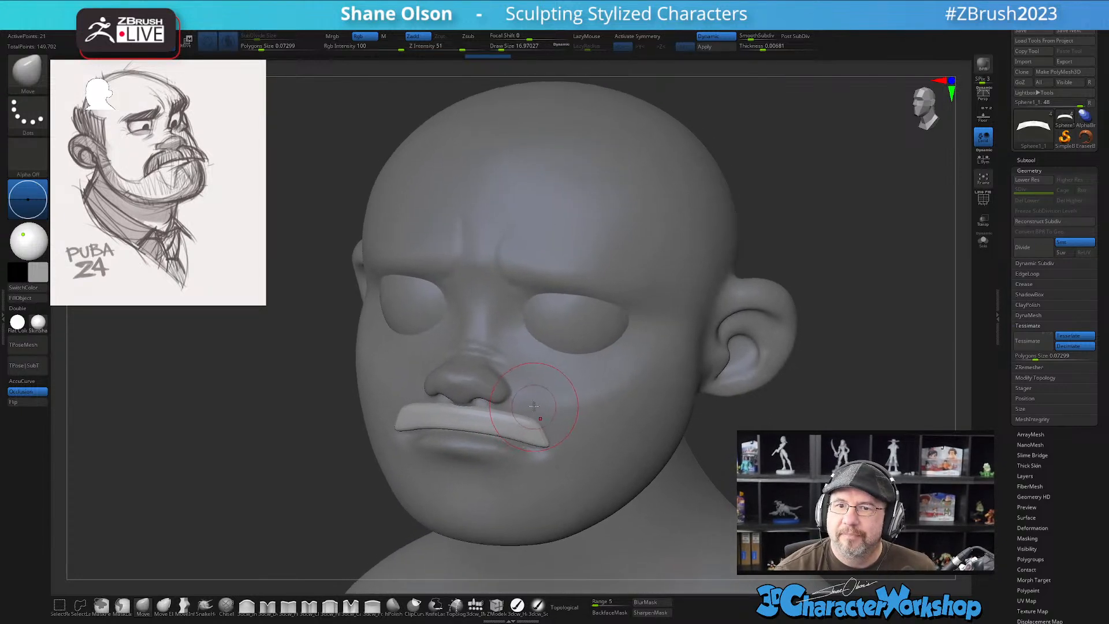
{"action": "left_click_drag", "start_coordinate": [536, 378], "coordinate": [538, 395], "text": "alt"}
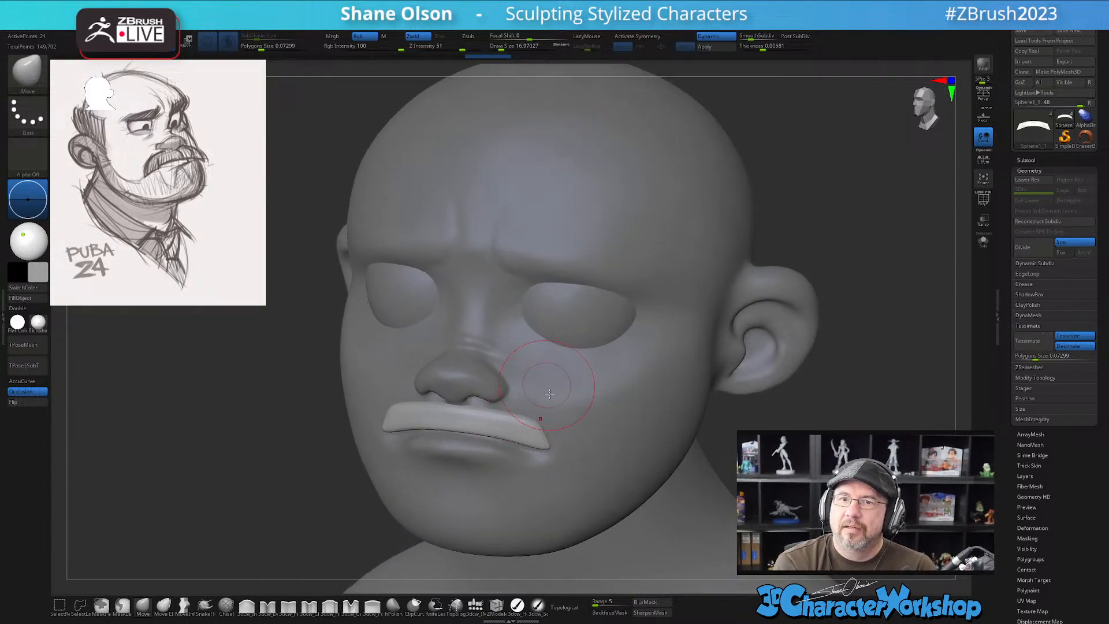
{"action": "mouse_move", "coordinate": [540, 403]}
{"action": "left_mouse_down", "text": "alt"}
{"action": "mouse_move", "coordinate": [544, 421]}
{"action": "mouse_move", "coordinate": [535, 398]}
{"action": "left_mouse_up", "text": "alt"}
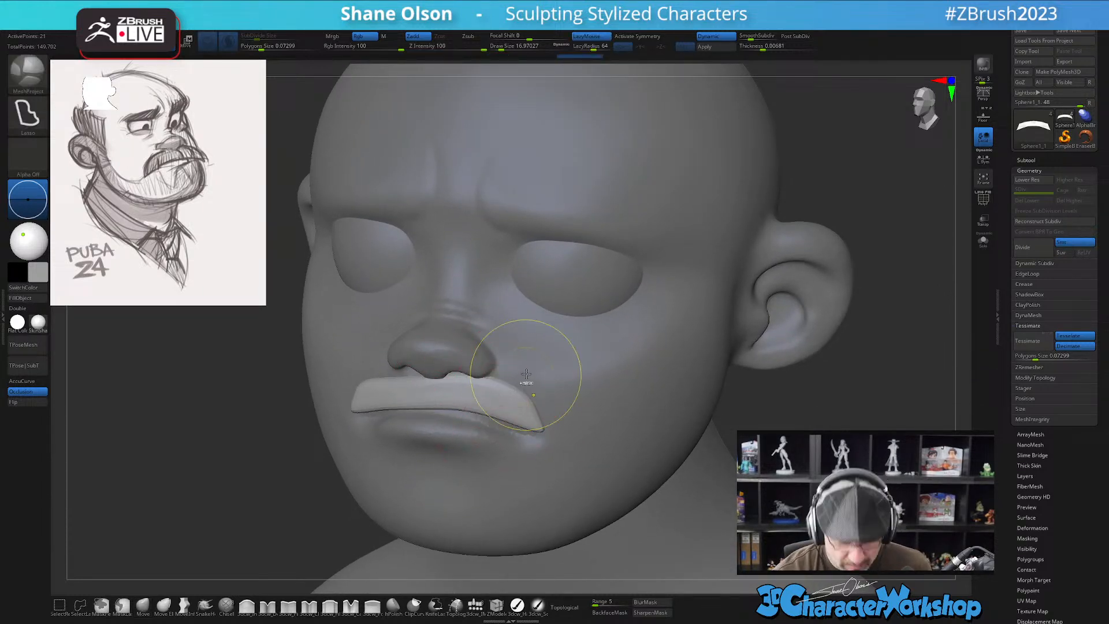
{"action": "key", "text": "x"}
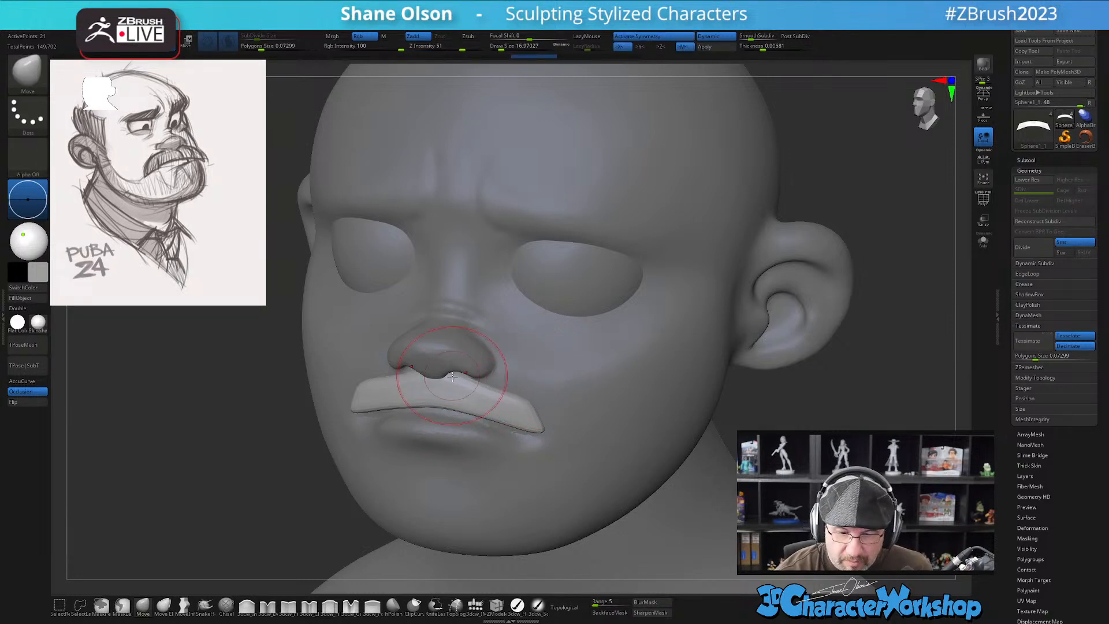
Reshape the middle of the moustache with the Move brush, making it fuller under the nose and over the upper lip
{"action": "left_click_drag", "start_coordinate": [449, 413], "coordinate": [449, 406]}
{"action": "right_click_drag", "start_coordinate": [462, 413], "coordinate": [440, 418]}
{"action": "left_click_drag", "start_coordinate": [509, 415], "coordinate": [509, 425]}
{"action": "right_click_drag", "start_coordinate": [501, 393], "coordinate": [455, 420]}
{"action": "left_click_drag", "start_coordinate": [455, 419], "coordinate": [448, 423]}
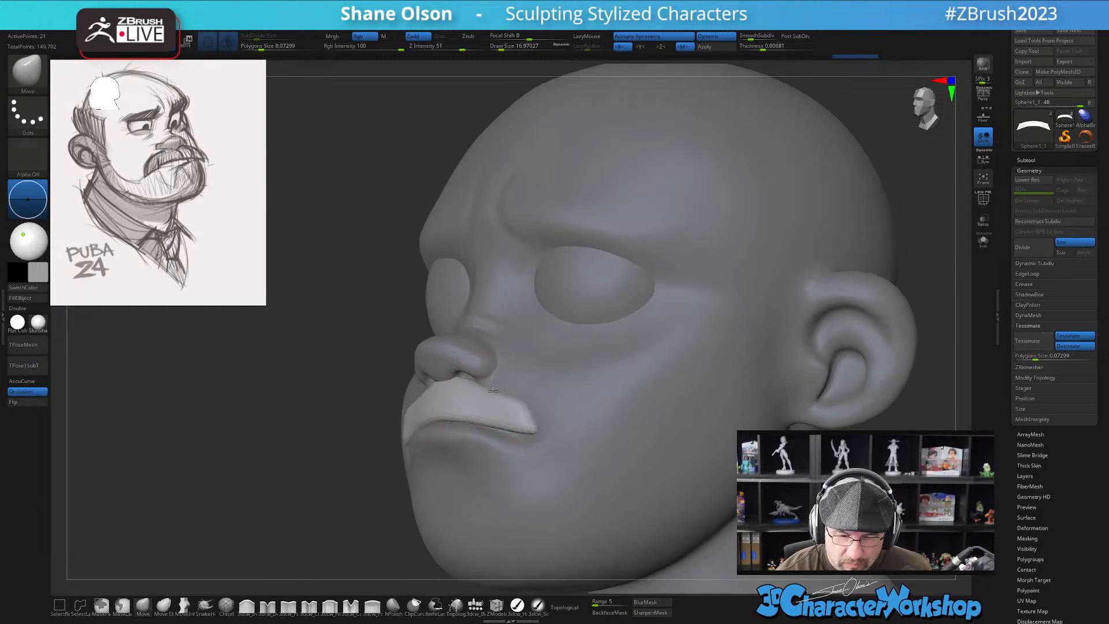
{"action": "right_click_drag", "start_coordinate": [490, 399], "coordinate": [488, 409]}
{"action": "left_click_drag", "start_coordinate": [503, 406], "coordinate": [509, 411]}
Round out the moustache's outer upper edges and pull its tips outward past the mouth corners with the Move brush
{"action": "right_click_drag", "start_coordinate": [574, 354], "coordinate": [547, 482]}
{"action": "left_click_drag", "start_coordinate": [513, 400], "coordinate": [526, 387]}
{"action": "right_click_drag", "start_coordinate": [530, 390], "coordinate": [592, 394]}
{"action": "left_click_drag", "start_coordinate": [521, 416], "coordinate": [528, 429]}
{"action": "right_click_drag", "start_coordinate": [613, 398], "coordinate": [549, 413]}
{"action": "left_click_drag", "start_coordinate": [532, 438], "coordinate": [548, 444]}
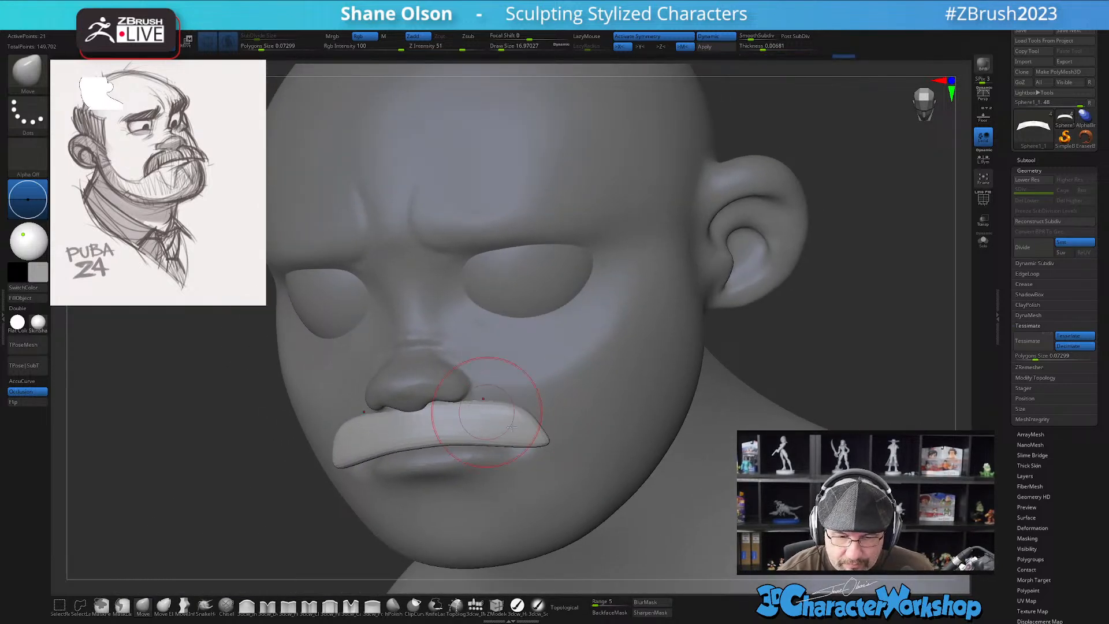
Make the head mesh the active subtool
{"action": "right_click_drag", "start_coordinate": [542, 411], "coordinate": [515, 392]}
{"action": "right_click_drag", "start_coordinate": [465, 429], "coordinate": [444, 454]}
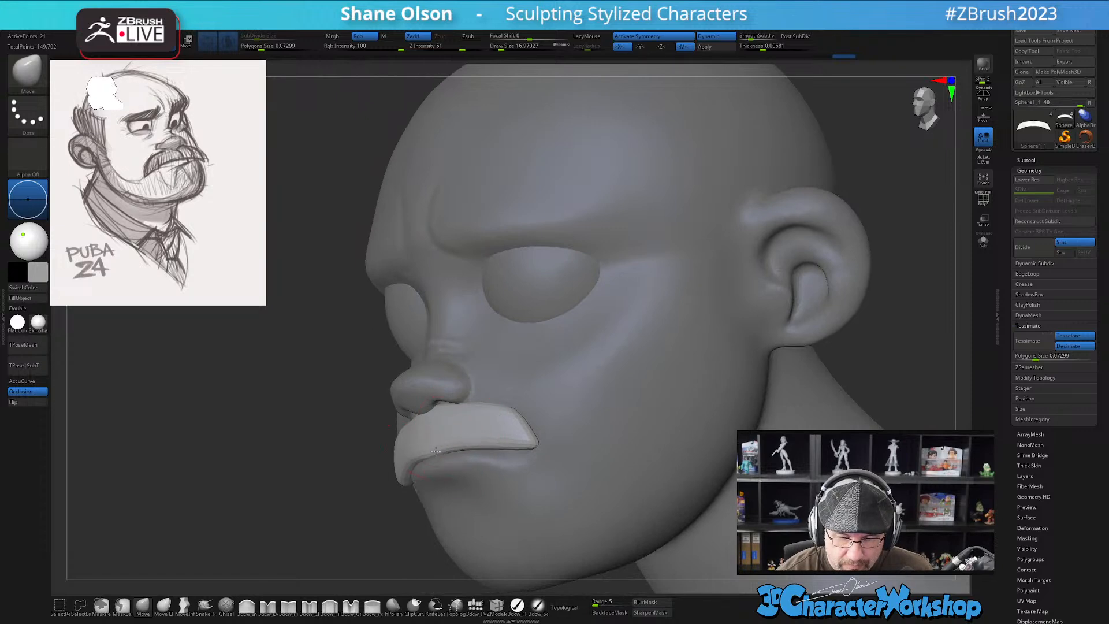
{"action": "right_click_drag", "start_coordinate": [511, 450], "coordinate": [552, 437]}
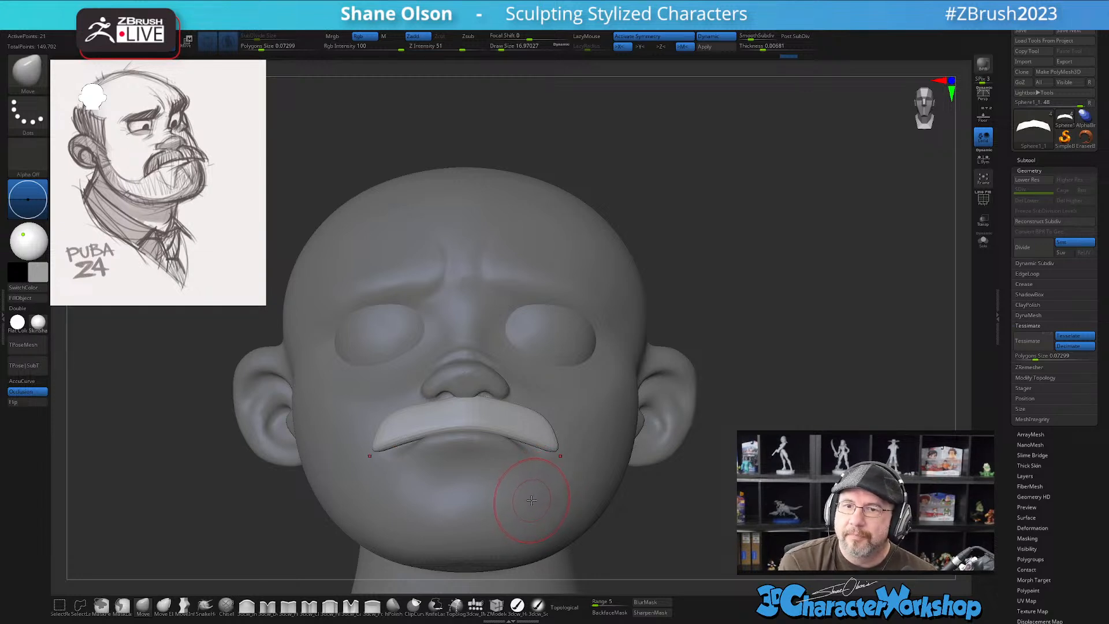
{"action": "mouse_move", "coordinate": [491, 430]}
{"action": "right_mouse_down"}
{"action": "mouse_move", "coordinate": [541, 430]}
{"action": "mouse_move", "coordinate": [570, 393]}
{"action": "mouse_move", "coordinate": [601, 439]}
{"action": "mouse_move", "coordinate": [638, 456]}
{"action": "mouse_move", "coordinate": [617, 426]}
{"action": "mouse_move", "coordinate": [617, 455]}
{"action": "mouse_move", "coordinate": [594, 483]}
{"action": "mouse_move", "coordinate": [601, 456]}
{"action": "mouse_move", "coordinate": [589, 446]}
{"action": "right_mouse_up"}
{"action": "right_click_drag", "start_coordinate": [559, 408], "coordinate": [584, 424]}
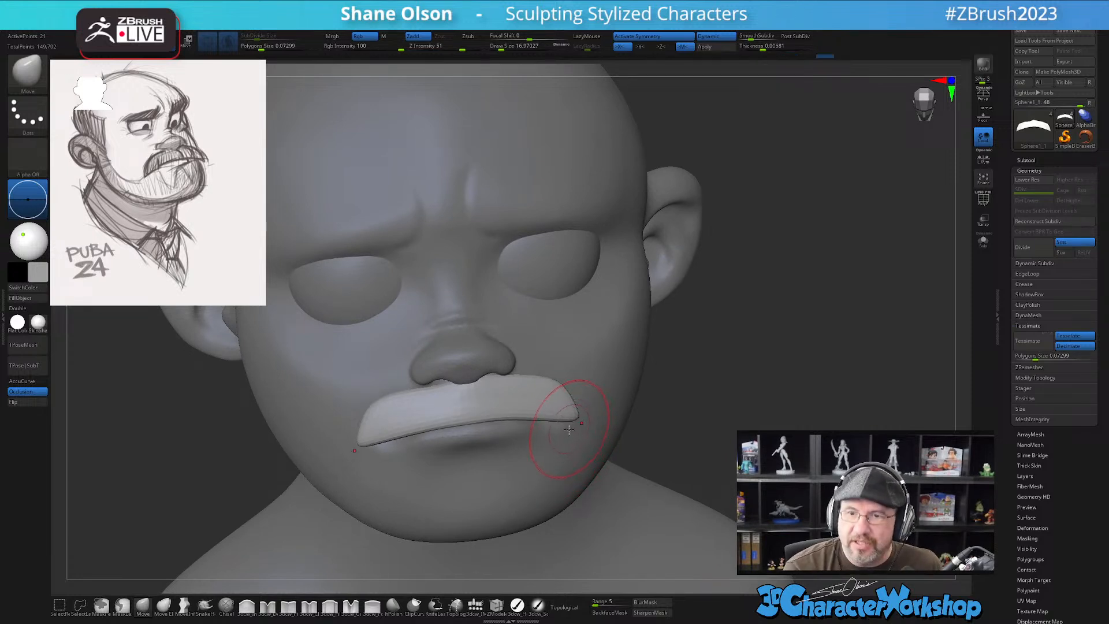
{"action": "right_click_drag", "start_coordinate": [569, 421], "coordinate": [563, 428]}
{"action": "left_click", "coordinate": [559, 439], "text": "alt"}
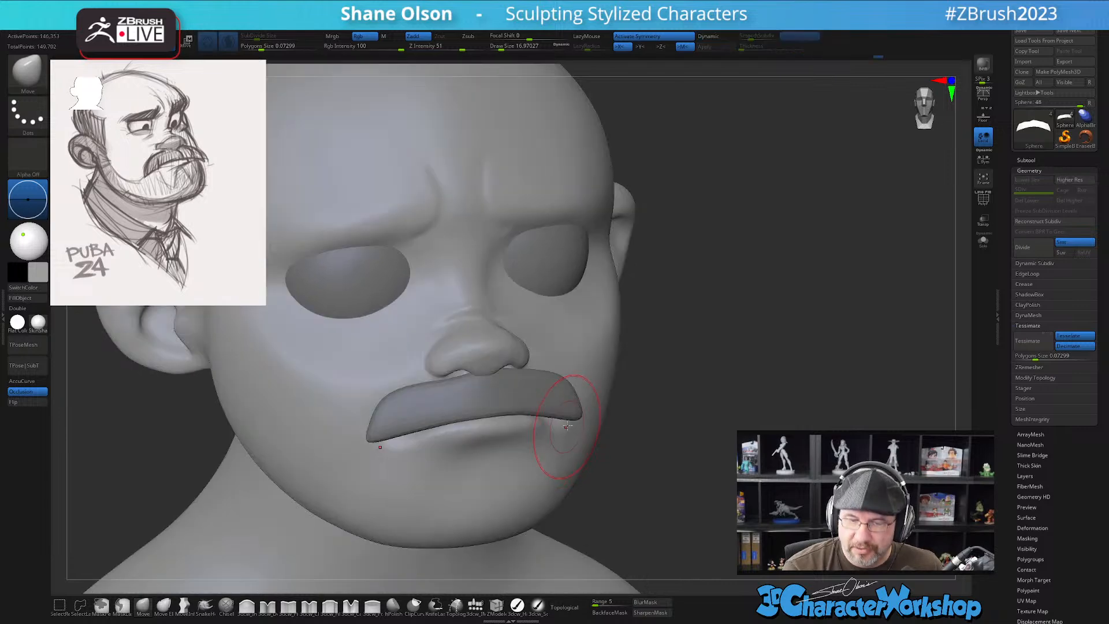
Make the moustache the active subtool, then pull its tips down and its upper edge outward with the Move brush
{"action": "left_click", "coordinate": [562, 403], "text": "alt"}
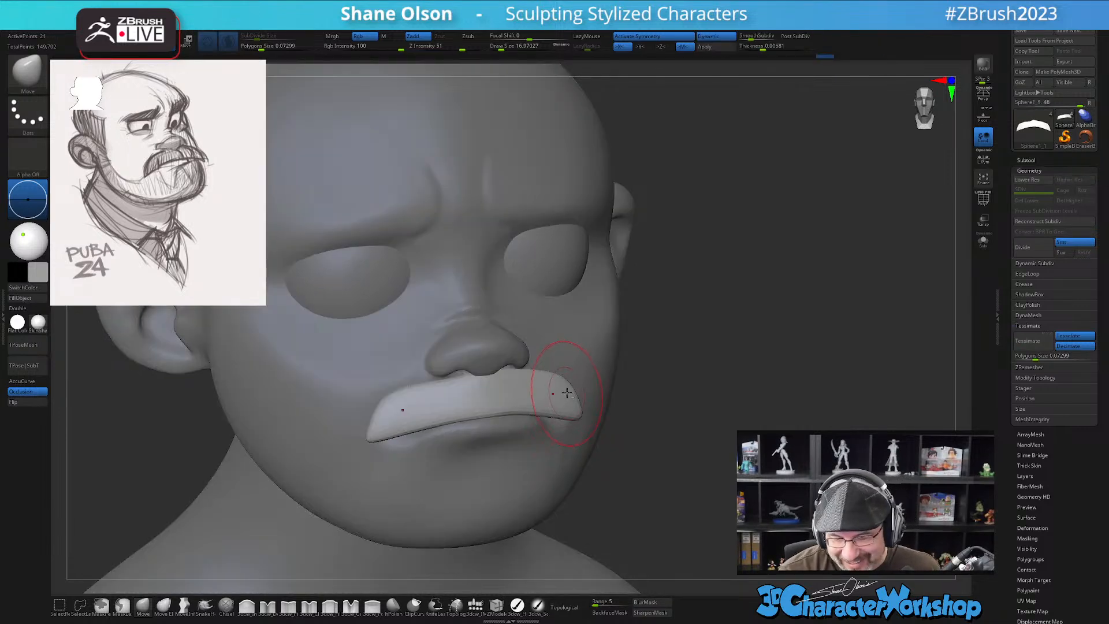
{"action": "mouse_move", "coordinate": [563, 410]}
{"action": "right_mouse_down"}
{"action": "mouse_move", "coordinate": [556, 438]}
{"action": "mouse_move", "coordinate": [554, 414]}
{"action": "right_mouse_up"}
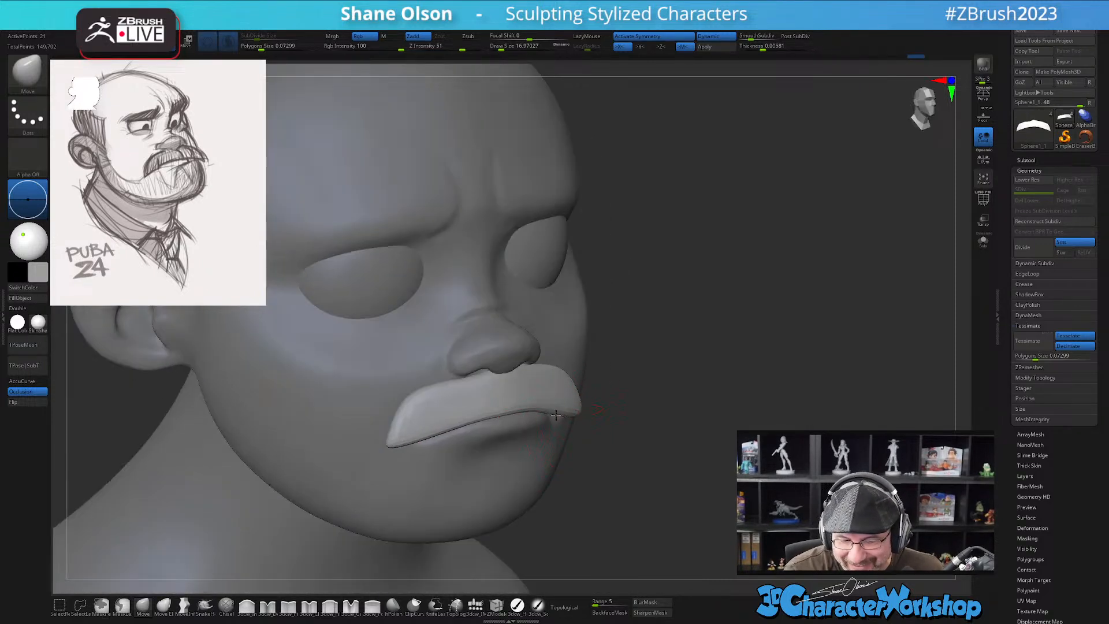
{"action": "mouse_move", "coordinate": [626, 445]}
{"action": "right_mouse_down"}
{"action": "mouse_move", "coordinate": [564, 439]}
{"action": "mouse_move", "coordinate": [606, 482]}
{"action": "mouse_move", "coordinate": [639, 483]}
{"action": "mouse_move", "coordinate": [639, 471]}
{"action": "mouse_move", "coordinate": [589, 447]}
{"action": "right_mouse_up"}
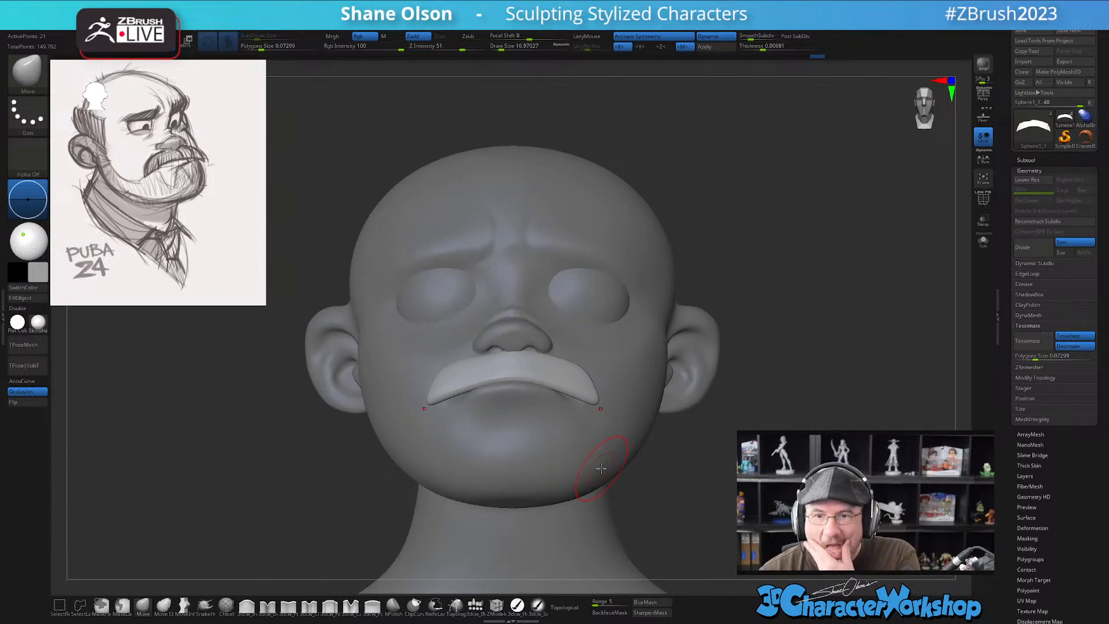
{"action": "mouse_move", "coordinate": [601, 469]}
{"action": "right_mouse_down"}
{"action": "mouse_move", "coordinate": [617, 450]}
{"action": "mouse_move", "coordinate": [607, 456]}
{"action": "right_mouse_up"}
{"action": "left_click_drag", "start_coordinate": [438, 414], "coordinate": [434, 421]}
{"action": "left_click_drag", "start_coordinate": [471, 371], "coordinate": [459, 359]}
{"action": "left_click_drag", "start_coordinate": [708, 403], "coordinate": [718, 380]}
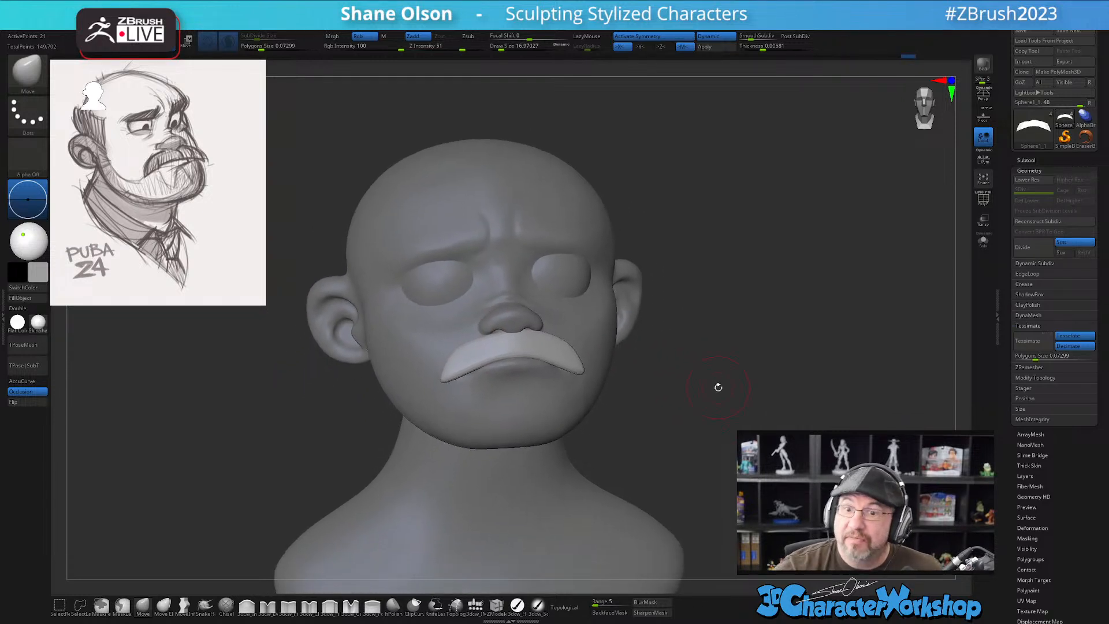
{"action": "left_click_drag", "start_coordinate": [734, 330], "coordinate": [714, 320]}
{"action": "key", "text": "s"}
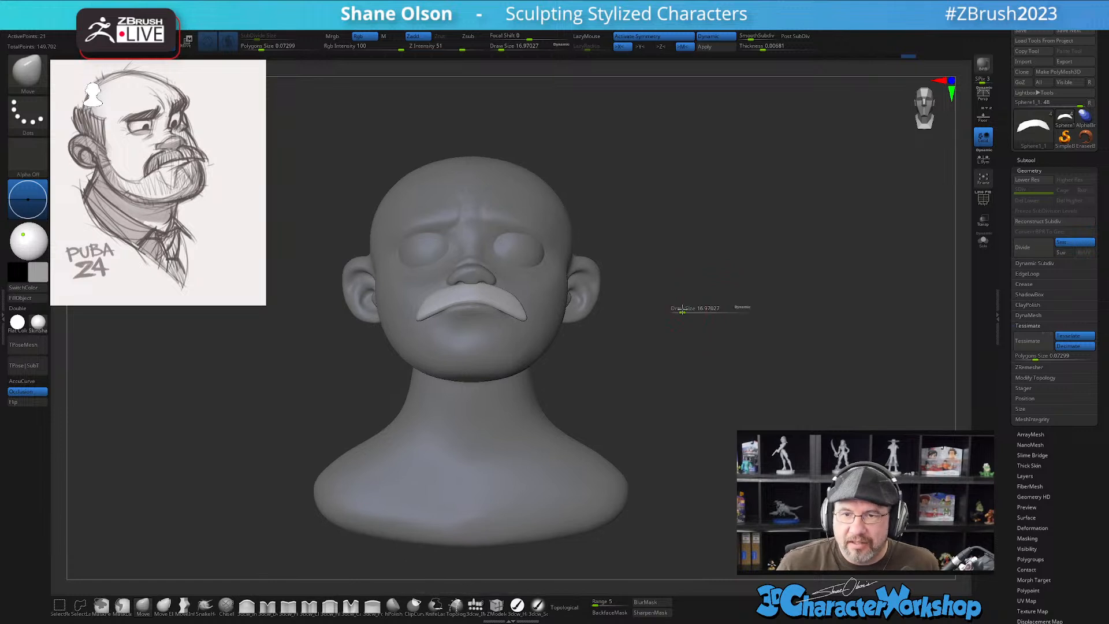
{"action": "left_click_drag", "start_coordinate": [703, 302], "coordinate": [683, 285]}
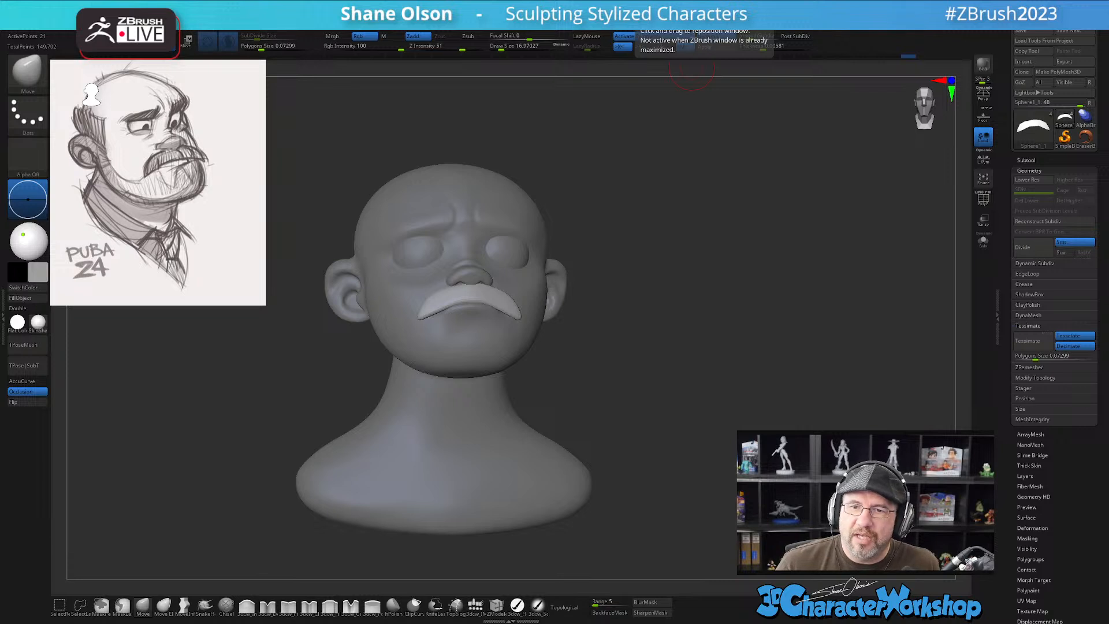
{"action": "left_click_drag", "start_coordinate": [593, 238], "coordinate": [604, 228]}
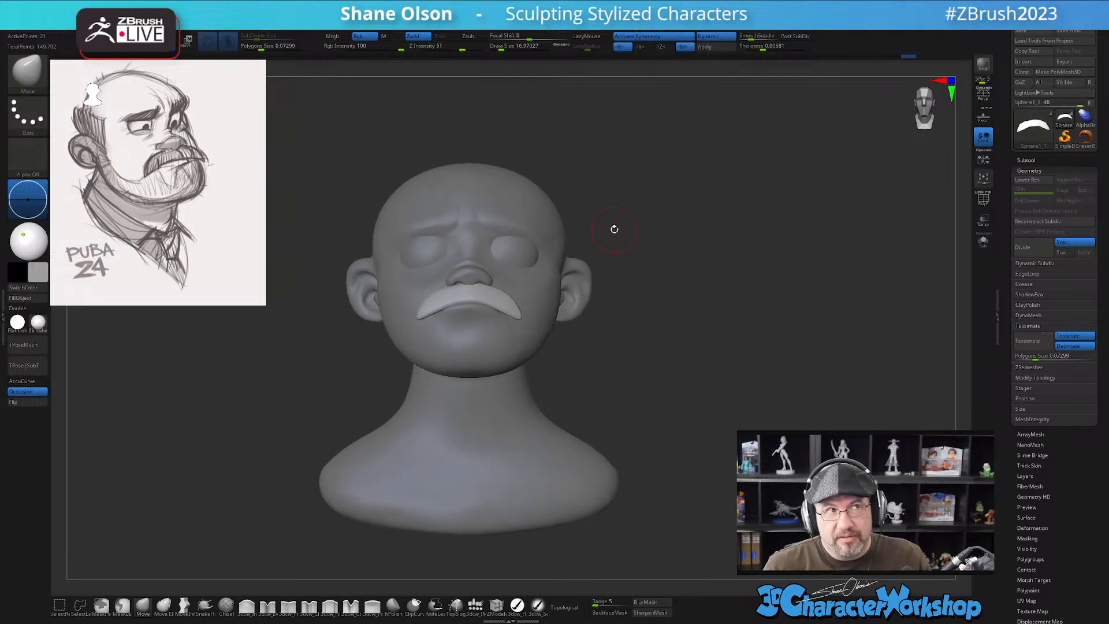
{"action": "left_click", "coordinate": [3, 283]}
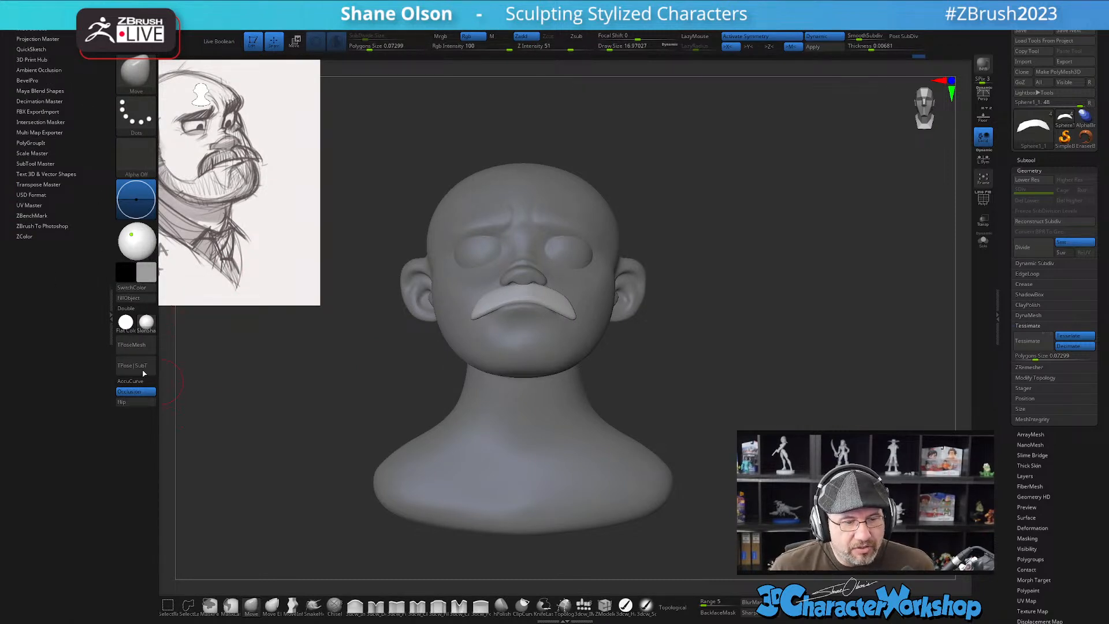
{"action": "left_click", "coordinate": [110, 318]}
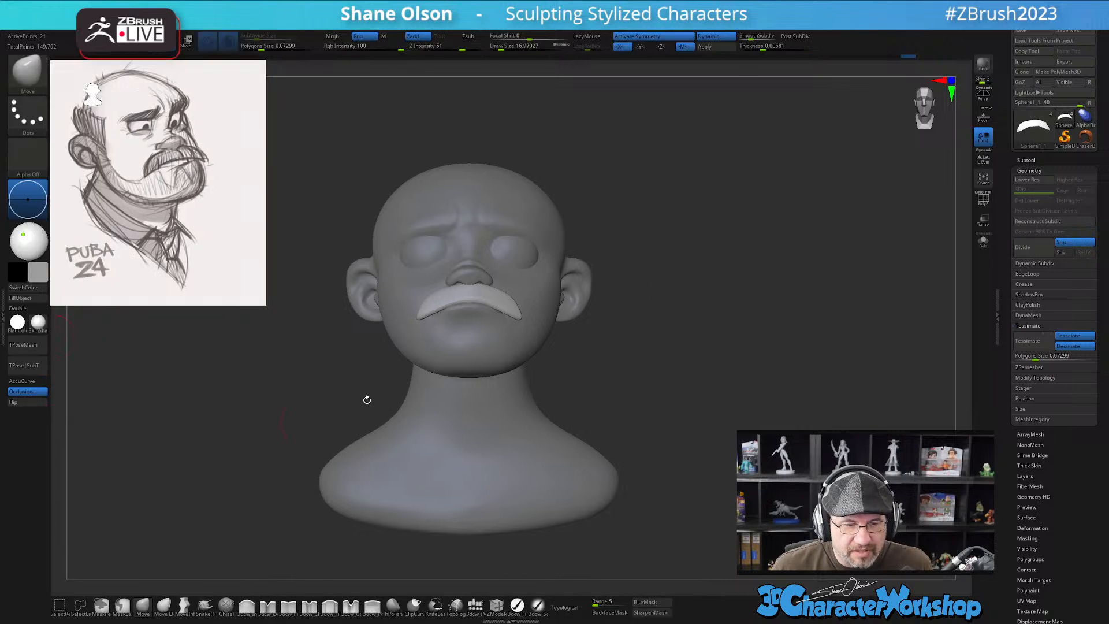
{"action": "left_click_drag", "start_coordinate": [694, 364], "coordinate": [592, 311]}
Make the head the active subtool and reshape the brow ridge above the eyes with the Move brush at a draw size of about 51
{"action": "left_click", "coordinate": [574, 315], "text": "alt"}
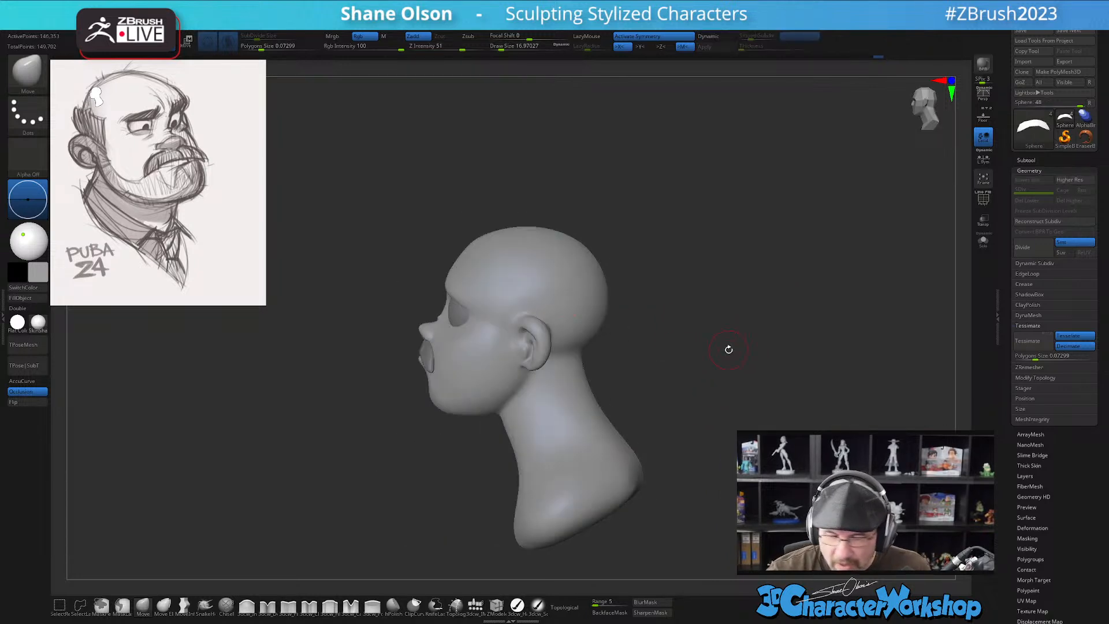
{"action": "left_click_drag", "start_coordinate": [729, 350], "coordinate": [648, 423]}
{"action": "scroll", "coordinate": [456, 306], "scroll_direction": "up", "scroll_amount": 2}
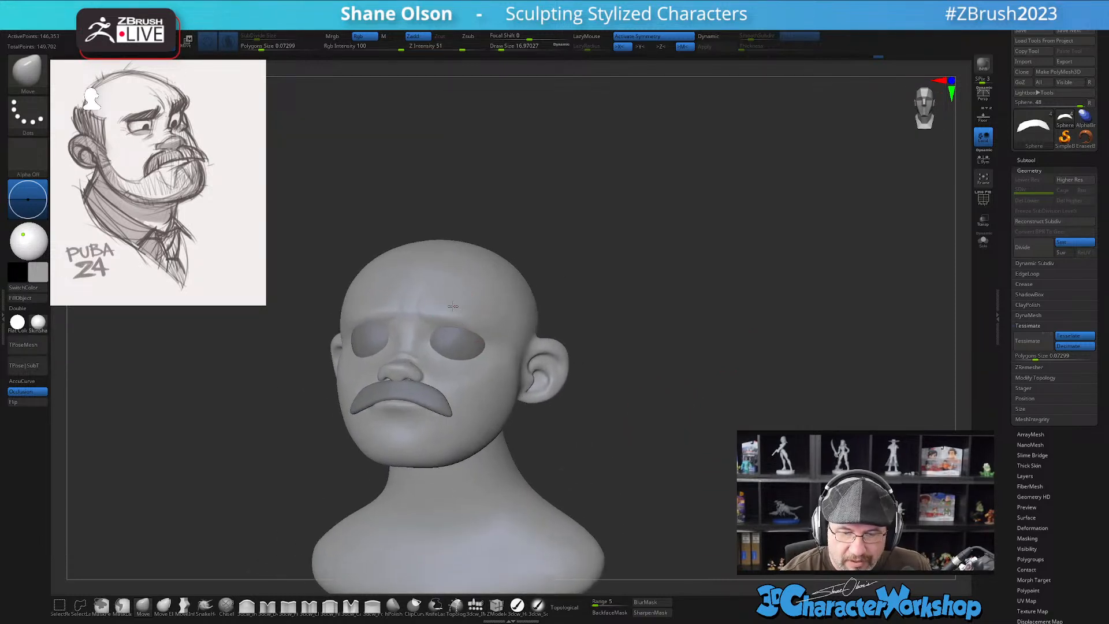
{"action": "right_click_drag", "start_coordinate": [454, 301], "coordinate": [476, 301]}
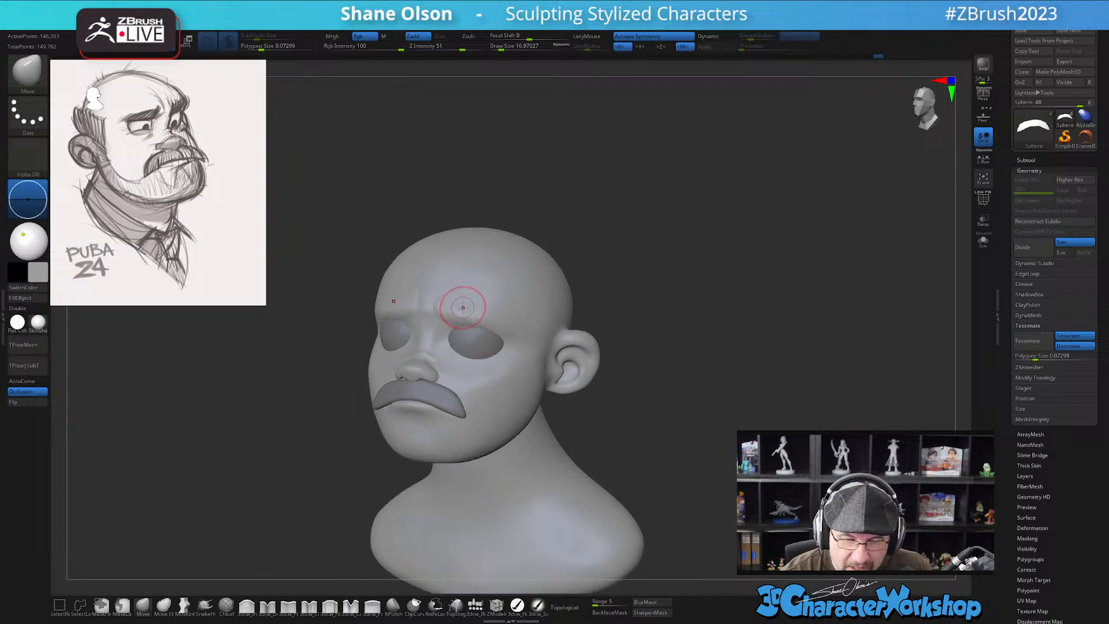
{"action": "key", "text": "s"}
{"action": "mouse_move", "coordinate": [297, 469]}
{"action": "left_mouse_down"}
{"action": "mouse_move", "coordinate": [315, 471]}
{"action": "mouse_move", "coordinate": [457, 308]}
{"action": "left_mouse_up"}
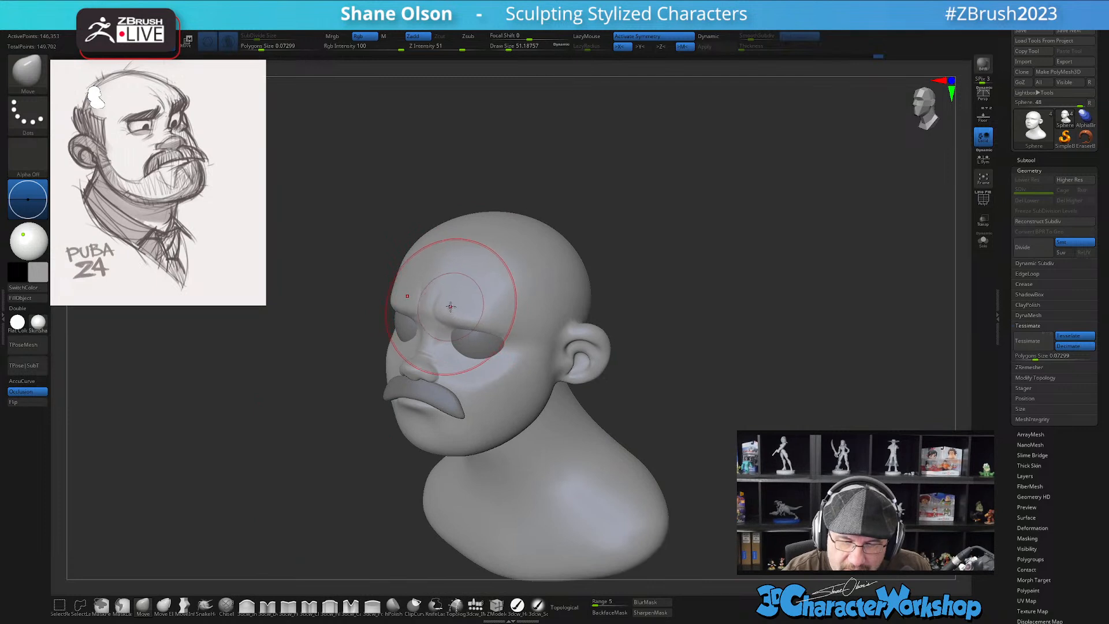
{"action": "right_click_drag", "start_coordinate": [451, 310], "coordinate": [597, 338]}
{"action": "mouse_move", "coordinate": [522, 331]}
{"action": "right_mouse_down"}
{"action": "mouse_move", "coordinate": [604, 461]}
{"action": "mouse_move", "coordinate": [651, 456]}
{"action": "mouse_move", "coordinate": [626, 366]}
{"action": "right_mouse_up"}
Narrow the sides of the head with a large Move brush, using draw sizes of about 94 and 74
{"action": "key", "text": "s"}
{"action": "left_click_drag", "start_coordinate": [622, 379], "coordinate": [641, 378]}
{"action": "mouse_move", "coordinate": [615, 305]}
{"action": "right_mouse_down"}
{"action": "mouse_move", "coordinate": [587, 241]}
{"action": "mouse_move", "coordinate": [601, 280]}
{"action": "right_mouse_up"}
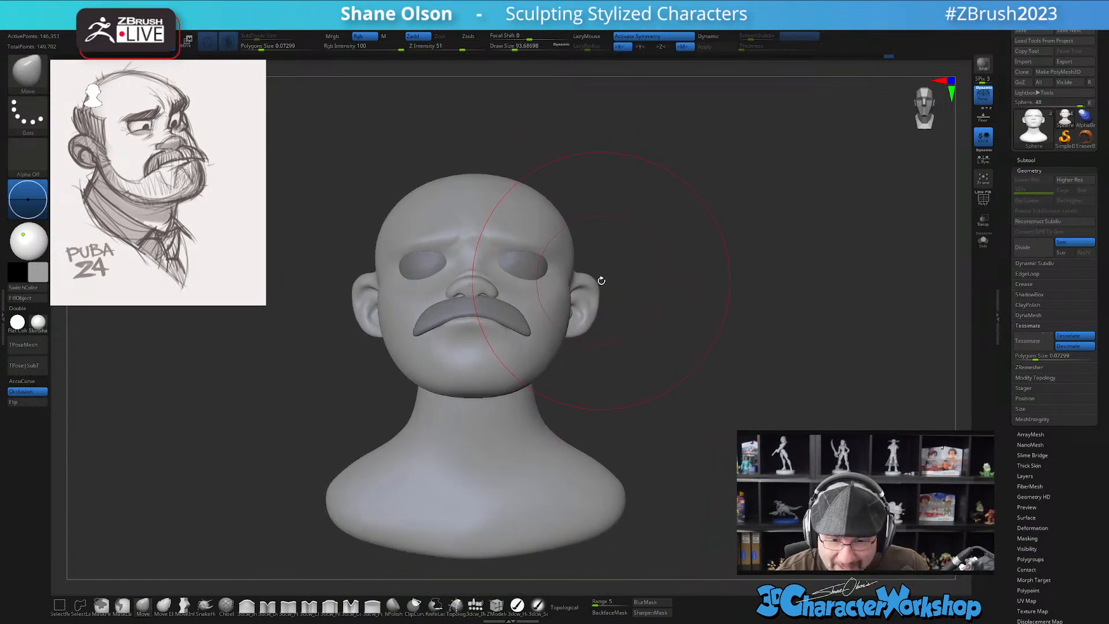
{"action": "key", "text": "p"}
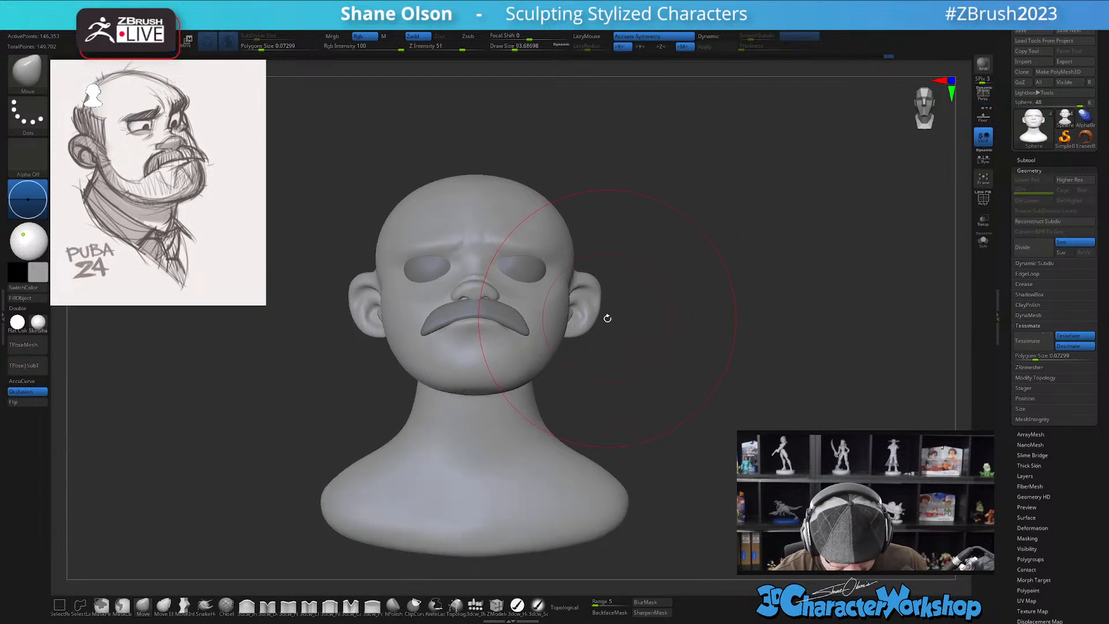
{"action": "key", "text": "1"}
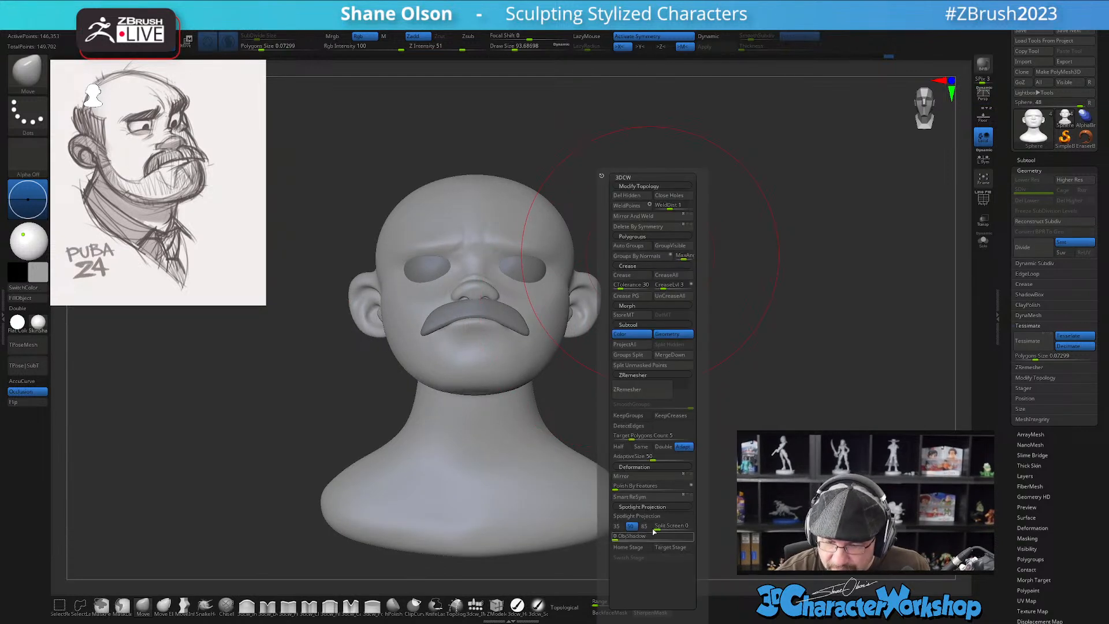
{"action": "left_click_drag", "start_coordinate": [705, 346], "coordinate": [679, 345]}
{"action": "key", "text": "s"}
{"action": "left_click_drag", "start_coordinate": [566, 295], "coordinate": [552, 258]}
{"action": "key", "text": "s"}
{"action": "mouse_move", "coordinate": [642, 345]}
{"action": "left_mouse_down"}
{"action": "mouse_move", "coordinate": [650, 321]}
{"action": "mouse_move", "coordinate": [660, 347]}
{"action": "mouse_move", "coordinate": [629, 341]}
{"action": "left_mouse_up"}
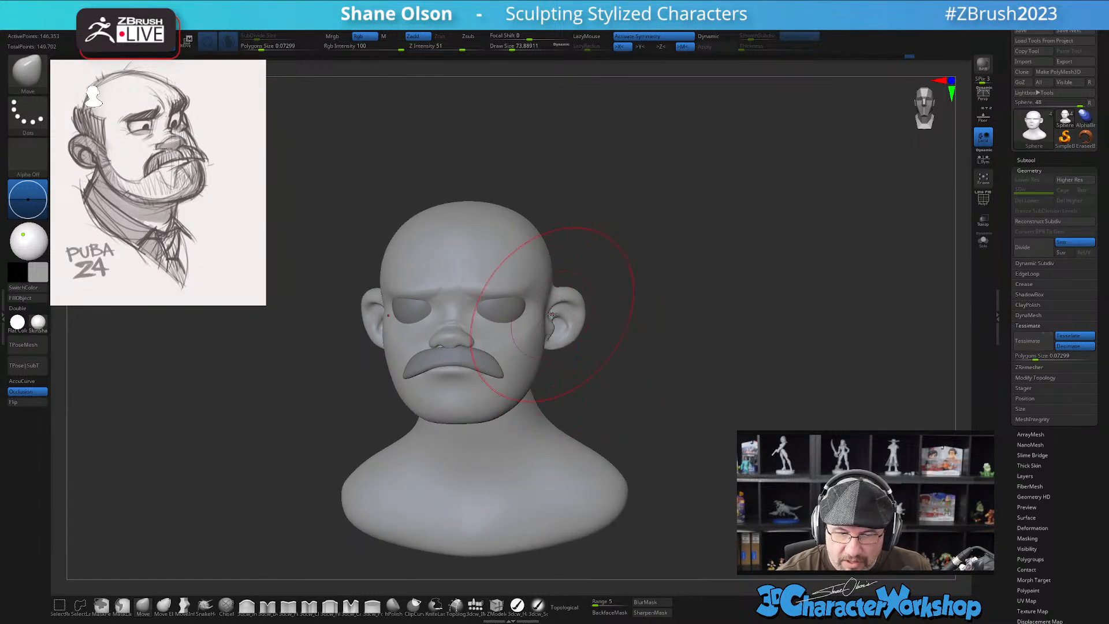
Reshape the ear and the side of the head around it in profile with the Move brush, adjusting the draw size for each area
{"action": "left_click_drag", "start_coordinate": [627, 354], "coordinate": [621, 320]}
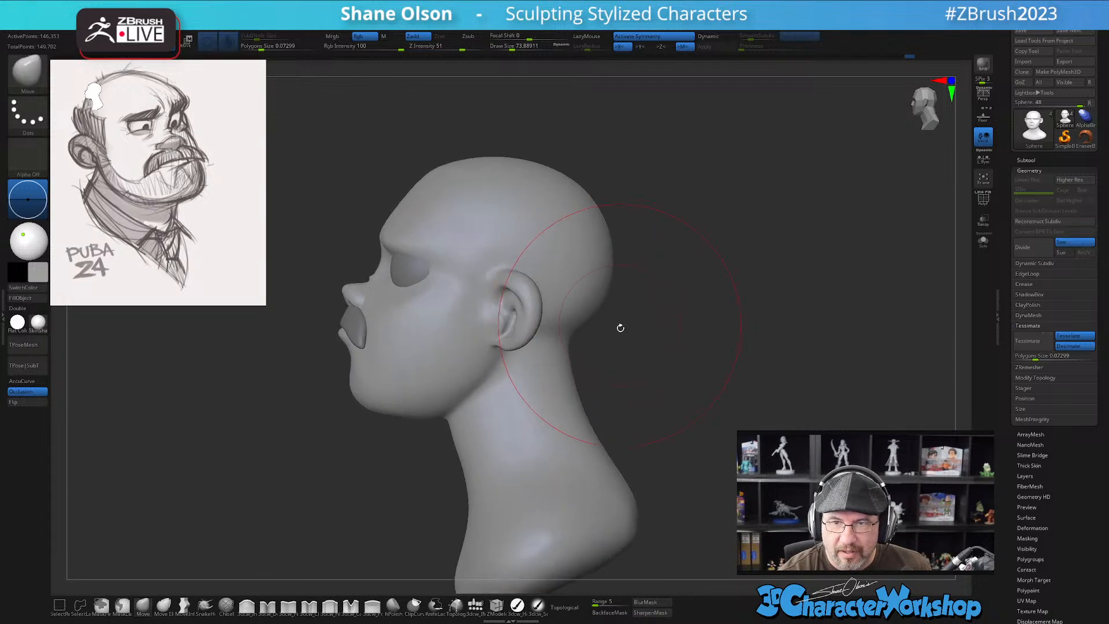
{"action": "right_click_drag", "start_coordinate": [526, 316], "coordinate": [560, 312]}
{"action": "key", "text": "s"}
{"action": "left_click_drag", "start_coordinate": [552, 310], "coordinate": [549, 310]}
{"action": "mouse_move", "coordinate": [550, 309]}
{"action": "right_mouse_down"}
{"action": "mouse_move", "coordinate": [580, 305]}
{"action": "mouse_move", "coordinate": [566, 283]}
{"action": "mouse_move", "coordinate": [572, 295]}
{"action": "right_mouse_up"}
{"action": "key", "text": "s"}
{"action": "left_click_drag", "start_coordinate": [573, 295], "coordinate": [580, 292]}
{"action": "mouse_move", "coordinate": [588, 278]}
{"action": "right_mouse_down", "text": "alt"}
{"action": "mouse_move", "coordinate": [623, 276]}
{"action": "mouse_move", "coordinate": [583, 295]}
{"action": "right_mouse_up", "text": "alt"}
{"action": "key", "text": "s"}
{"action": "left_click_drag", "start_coordinate": [583, 294], "coordinate": [579, 294]}
Refine the temple and the ear's inner folds and outer rim with a smaller Move brush, down to a draw size of about 16
{"action": "mouse_move", "coordinate": [578, 282]}
{"action": "right_mouse_down"}
{"action": "mouse_move", "coordinate": [564, 254]}
{"action": "mouse_move", "coordinate": [580, 247]}
{"action": "right_mouse_up"}
{"action": "key", "text": "s"}
{"action": "left_click_drag", "start_coordinate": [567, 254], "coordinate": [565, 255]}
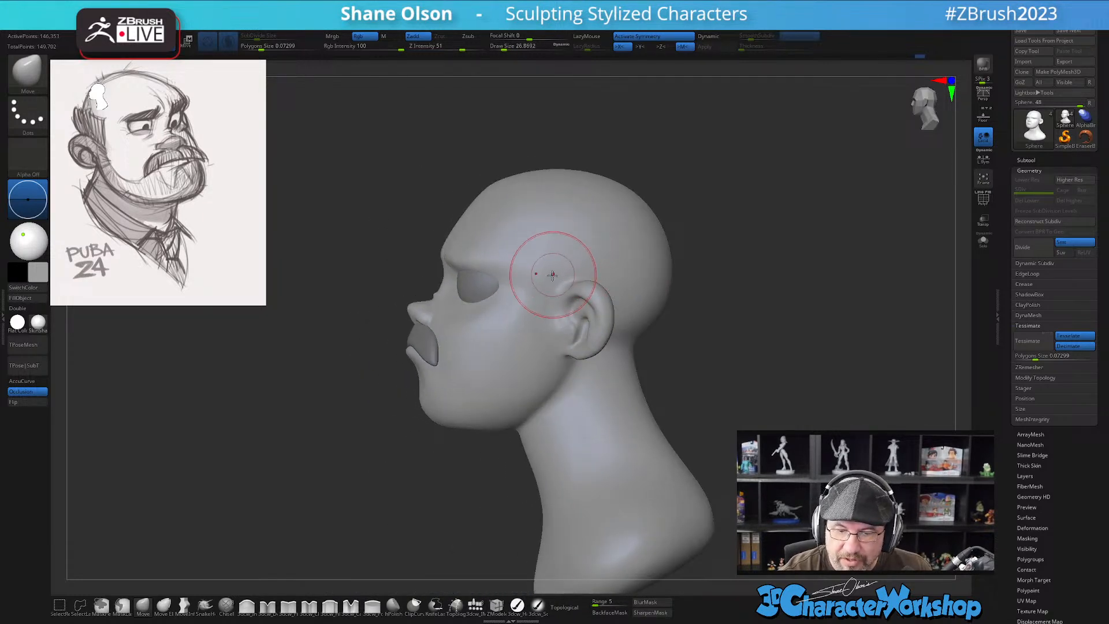
{"action": "mouse_move", "coordinate": [570, 265]}
{"action": "right_mouse_down"}
{"action": "mouse_move", "coordinate": [566, 252]}
{"action": "mouse_move", "coordinate": [556, 292]}
{"action": "mouse_move", "coordinate": [596, 253]}
{"action": "mouse_move", "coordinate": [626, 248]}
{"action": "mouse_move", "coordinate": [616, 278]}
{"action": "mouse_move", "coordinate": [634, 309]}
{"action": "mouse_move", "coordinate": [591, 312]}
{"action": "mouse_move", "coordinate": [586, 300]}
{"action": "right_mouse_up"}
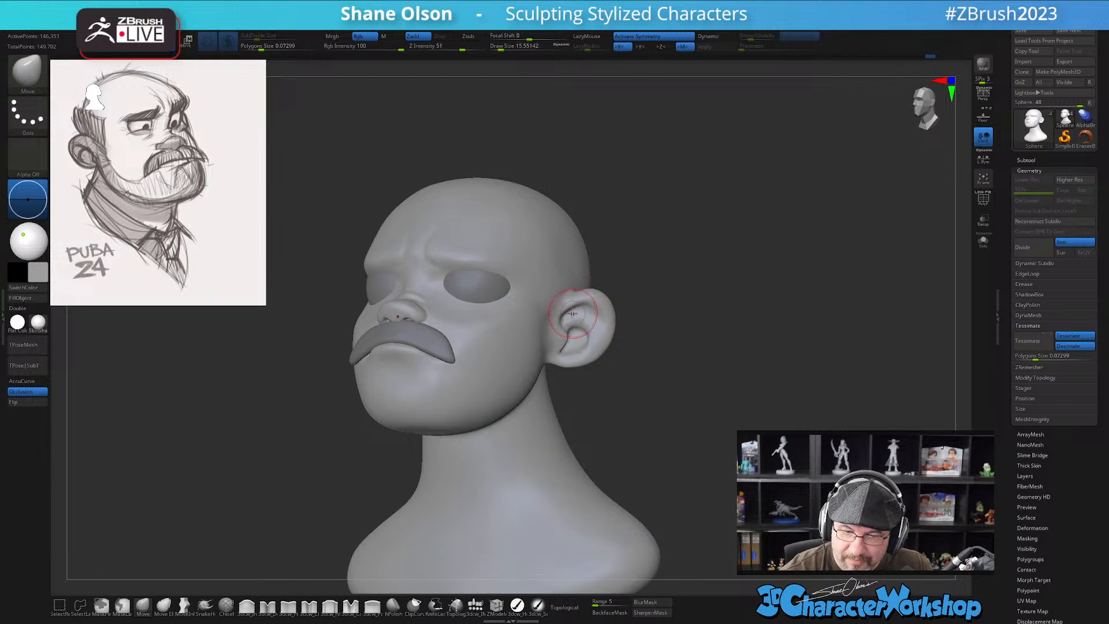
{"action": "mouse_move", "coordinate": [587, 309]}
{"action": "right_mouse_down"}
{"action": "mouse_move", "coordinate": [606, 320]}
{"action": "mouse_move", "coordinate": [644, 279]}
{"action": "mouse_move", "coordinate": [631, 285]}
{"action": "mouse_move", "coordinate": [651, 295]}
{"action": "mouse_move", "coordinate": [635, 303]}
{"action": "right_mouse_up"}
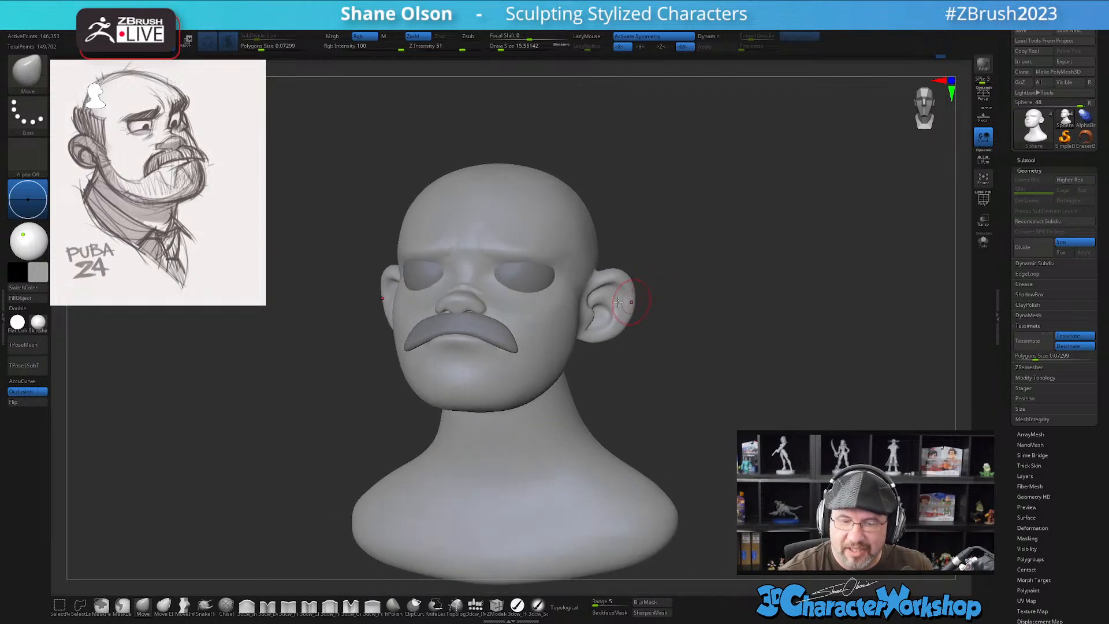
Adjust the outer brow above the eyes from a low viewpoint with the Move brush at a draw size of about 27
{"action": "right_click_drag", "start_coordinate": [404, 257], "coordinate": [428, 203]}
{"action": "key", "text": "s"}
{"action": "left_click_drag", "start_coordinate": [403, 267], "coordinate": [406, 266]}
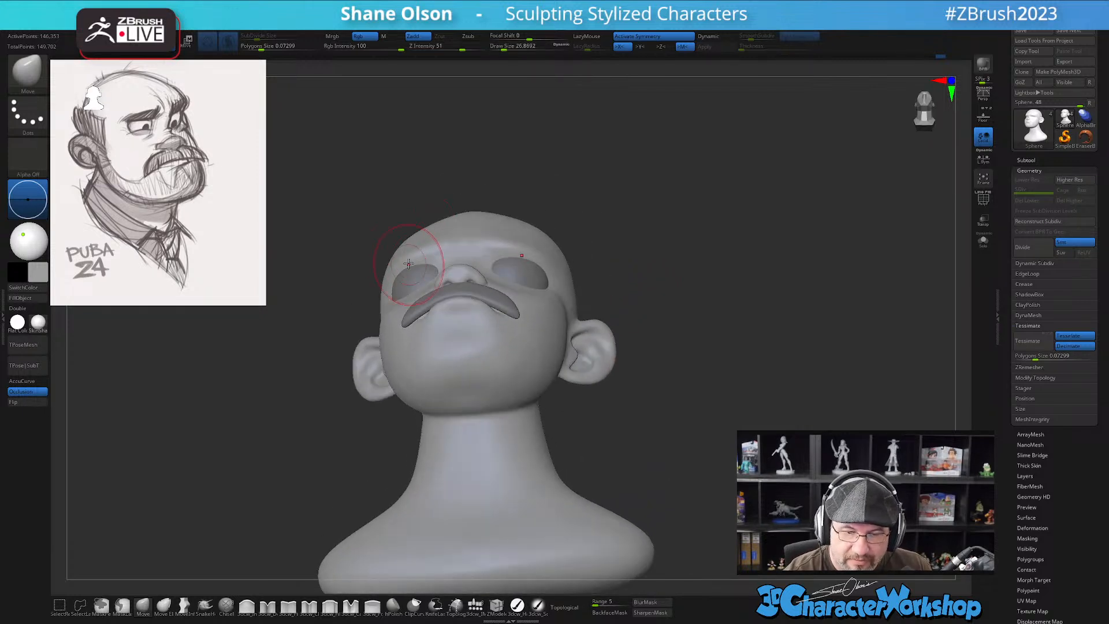
{"action": "mouse_move", "coordinate": [449, 256]}
{"action": "right_mouse_down"}
{"action": "mouse_move", "coordinate": [601, 287]}
{"action": "mouse_move", "coordinate": [656, 331]}
{"action": "mouse_move", "coordinate": [651, 347]}
{"action": "mouse_move", "coordinate": [664, 337]}
{"action": "mouse_move", "coordinate": [629, 362]}
{"action": "right_mouse_up"}
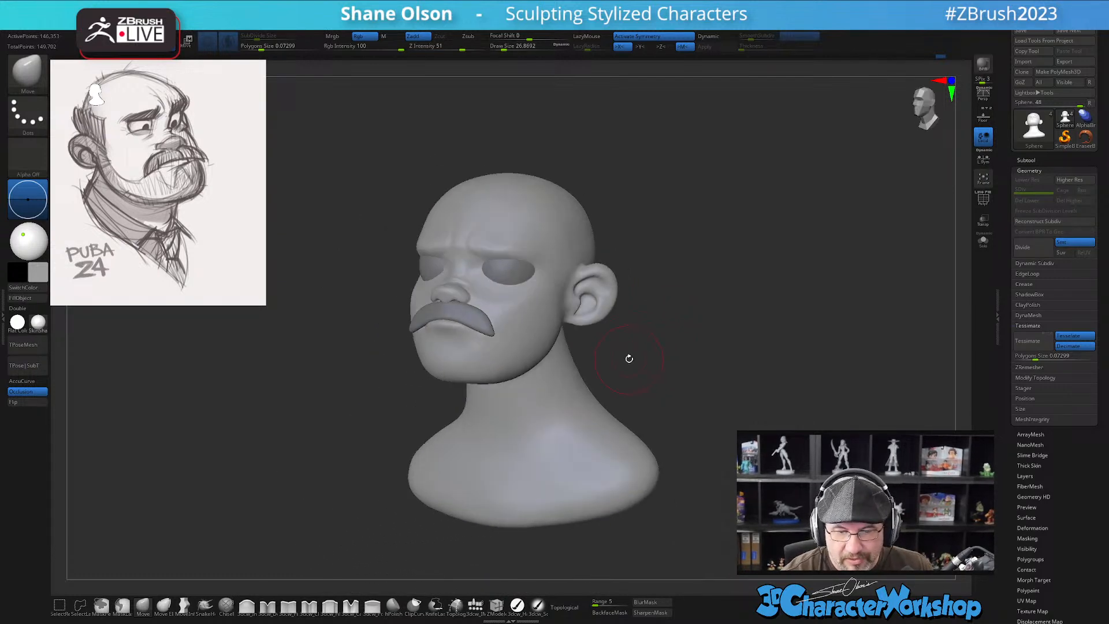
{"action": "left_click", "coordinate": [492, 326], "text": "alt"}
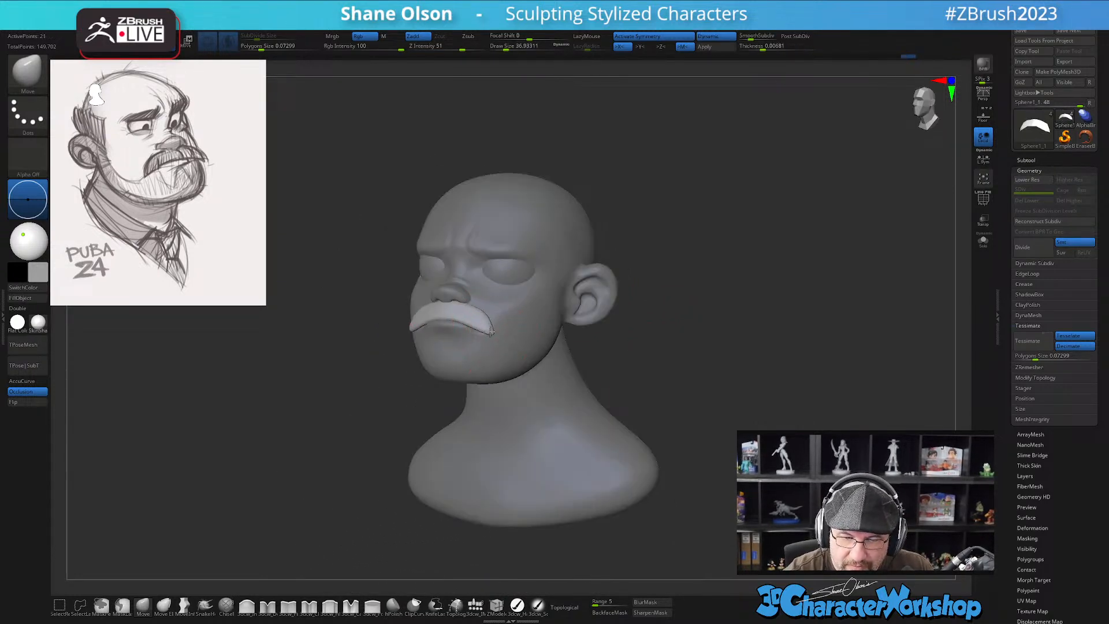
{"action": "right_click_drag", "start_coordinate": [495, 304], "coordinate": [590, 388]}
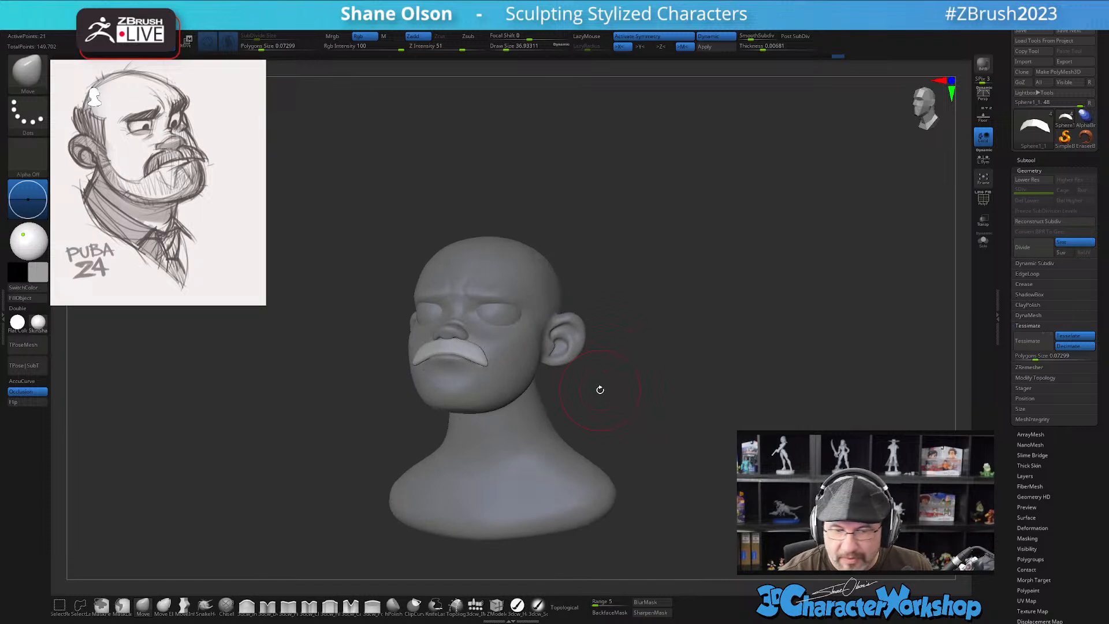
{"action": "mouse_move", "coordinate": [647, 338]}
{"action": "right_mouse_down"}
{"action": "mouse_move", "coordinate": [643, 354]}
{"action": "mouse_move", "coordinate": [627, 330]}
{"action": "right_mouse_up"}
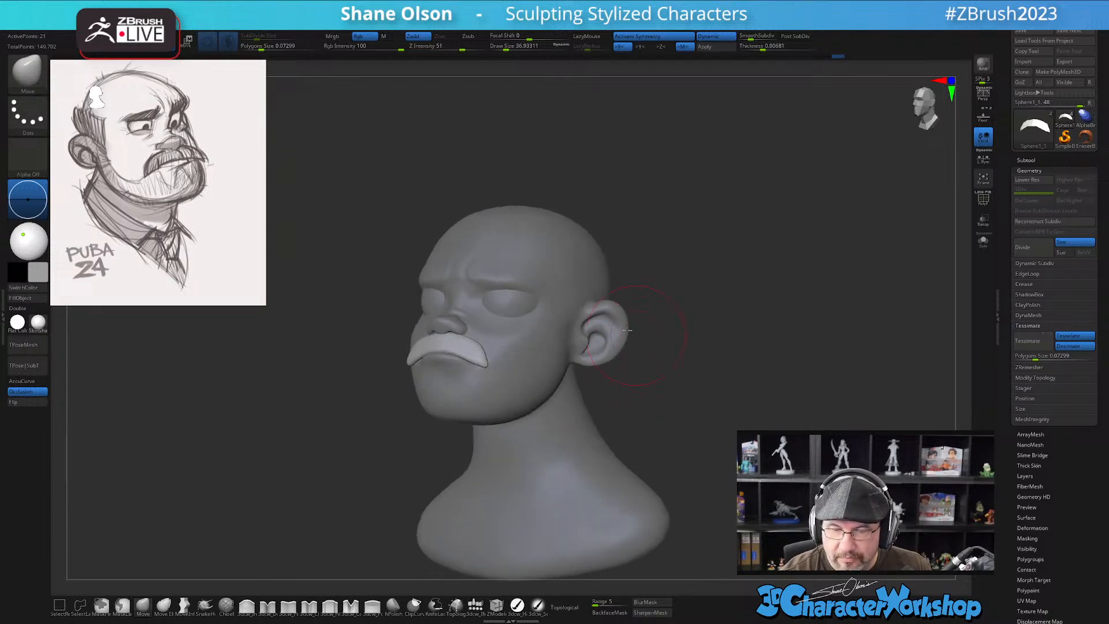
Draw a vertical Topology brush curve down the temple in front of the ear on the head subtool, at a draw size of about 22
{"action": "left_click", "coordinate": [570, 295], "text": "alt"}
{"action": "right_click_drag", "start_coordinate": [708, 316], "coordinate": [677, 334]}
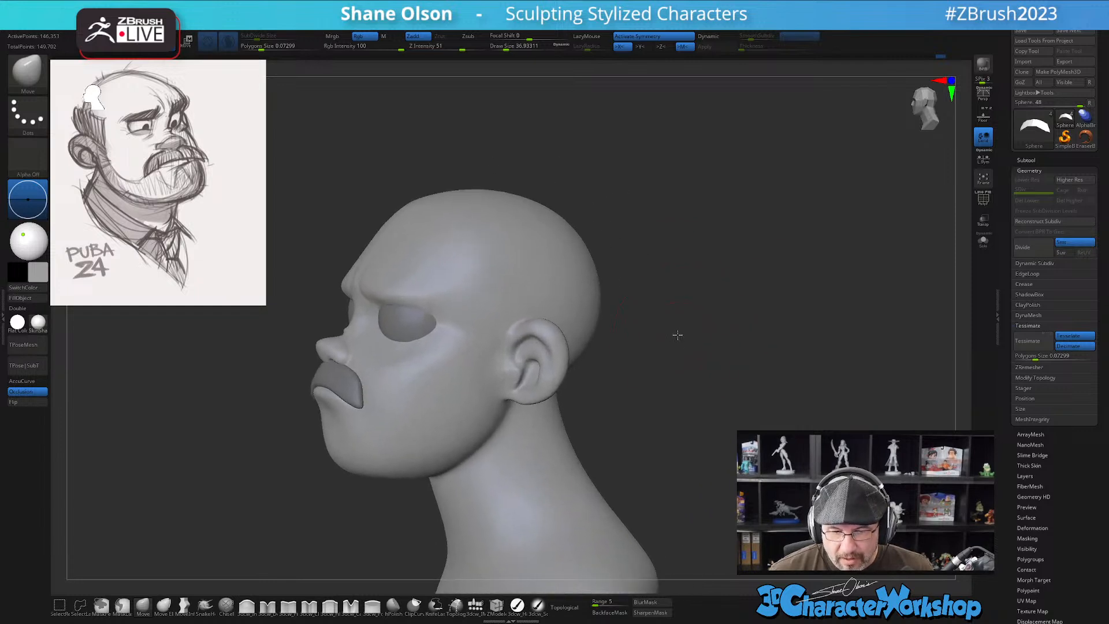
{"action": "left_click", "coordinate": [456, 604]}
{"action": "key", "text": "s"}
{"action": "left_click_drag", "start_coordinate": [688, 385], "coordinate": [687, 385]}
{"action": "mouse_move", "coordinate": [687, 384]}
{"action": "right_mouse_down"}
{"action": "mouse_move", "coordinate": [648, 389]}
{"action": "mouse_move", "coordinate": [653, 399]}
{"action": "mouse_move", "coordinate": [566, 388]}
{"action": "right_mouse_up"}
{"action": "left_click_drag", "start_coordinate": [441, 288], "coordinate": [448, 354]}
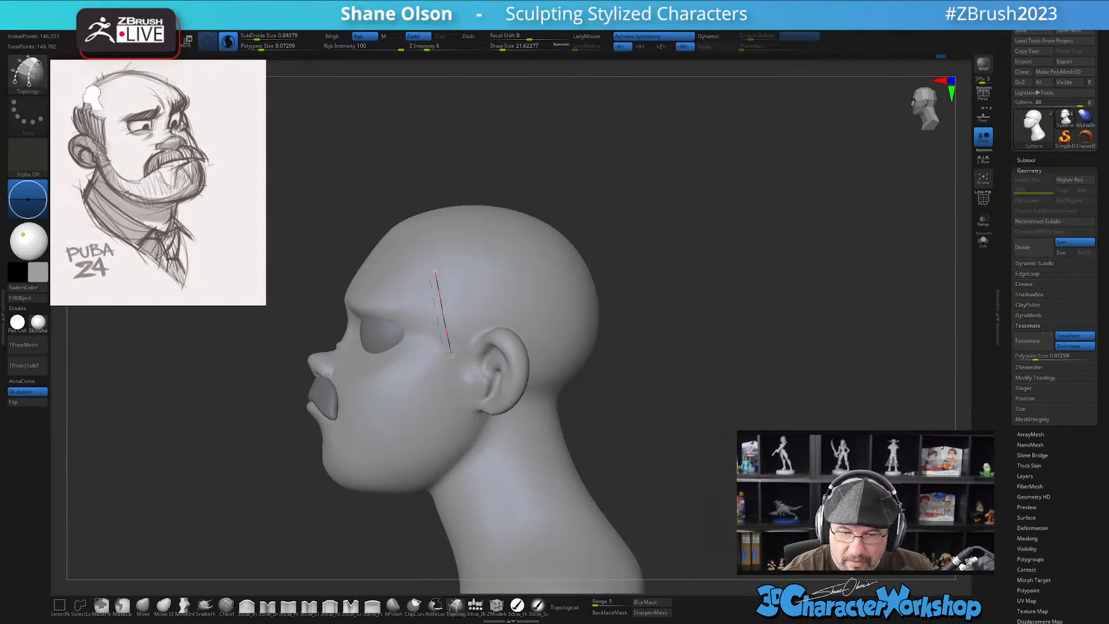
Draw a matching vertical topology curve down the back of the head
{"action": "mouse_move", "coordinate": [595, 383]}
{"action": "right_mouse_down"}
{"action": "mouse_move", "coordinate": [664, 416]}
{"action": "mouse_move", "coordinate": [656, 425]}
{"action": "mouse_move", "coordinate": [687, 423]}
{"action": "mouse_move", "coordinate": [664, 430]}
{"action": "right_mouse_up"}
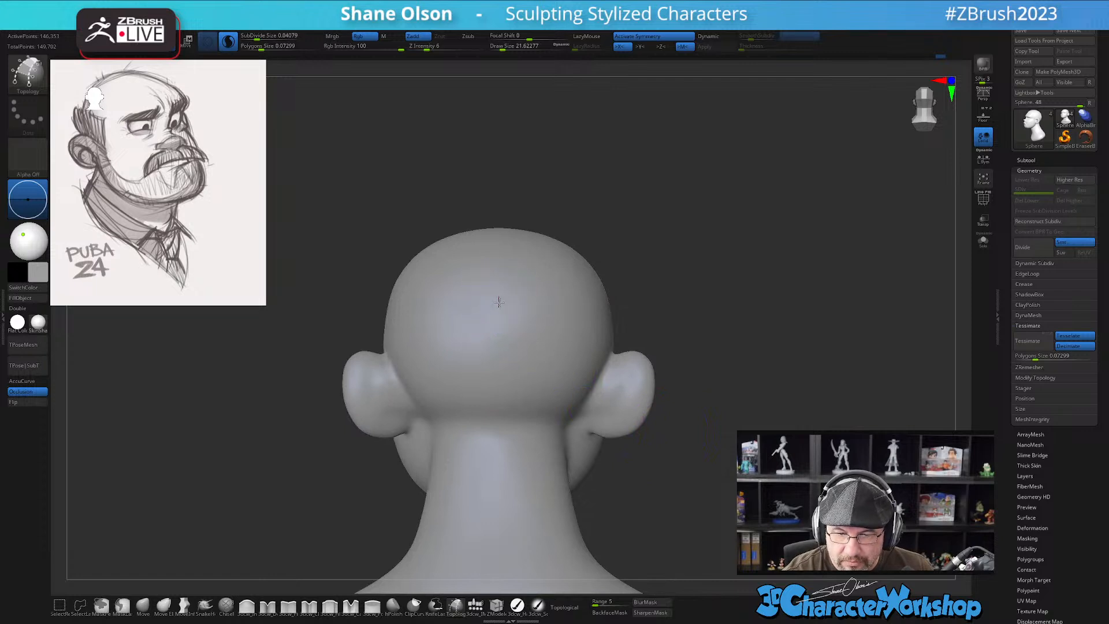
{"action": "right_click_drag", "start_coordinate": [527, 470], "coordinate": [693, 366]}
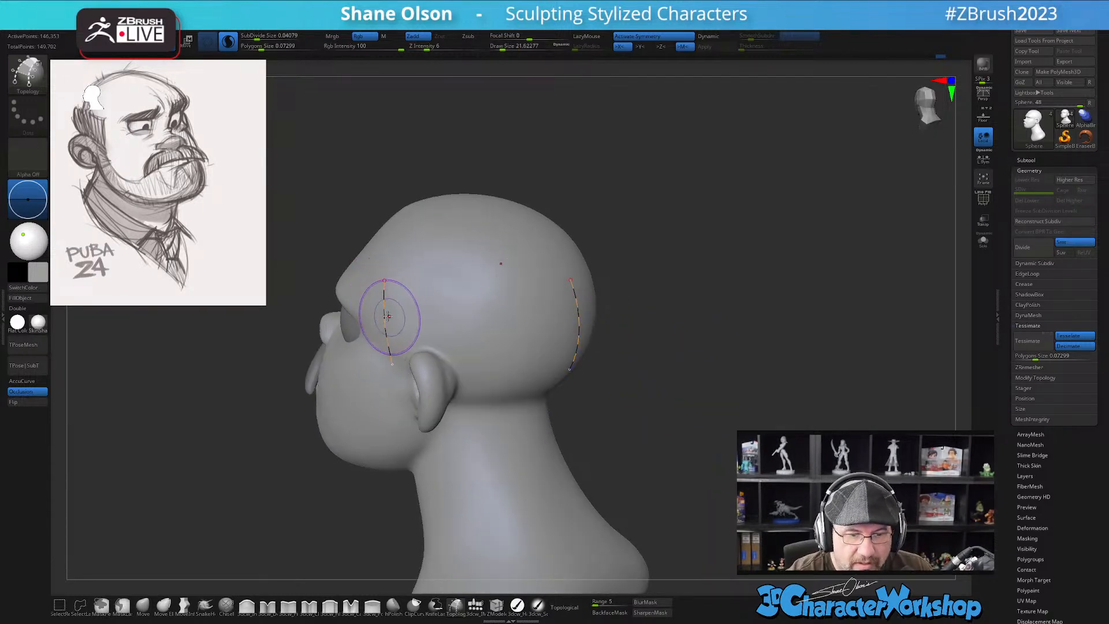
Draw the lower hairline curve from the temple, over the ear, to the vertical curve at the back of the head
{"action": "left_click_drag", "start_coordinate": [377, 351], "coordinate": [398, 344]}
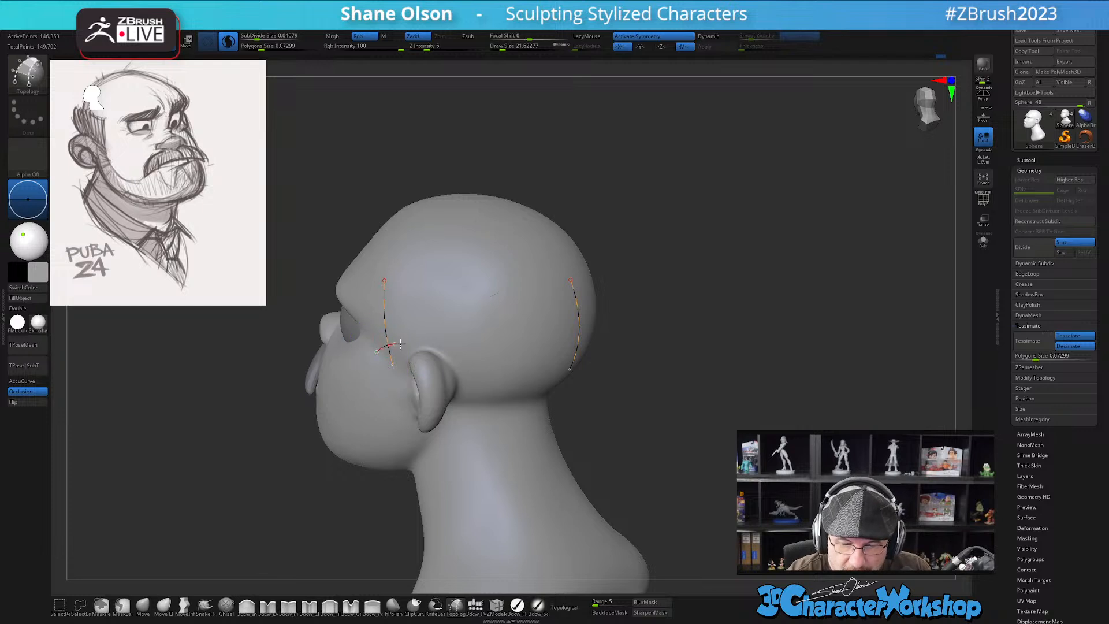
{"action": "left_click_drag", "start_coordinate": [530, 361], "coordinate": [543, 362]}
{"action": "mouse_move", "coordinate": [643, 334]}
{"action": "right_mouse_down"}
{"action": "mouse_move", "coordinate": [639, 324]}
{"action": "mouse_move", "coordinate": [720, 370]}
{"action": "mouse_move", "coordinate": [687, 375]}
{"action": "right_mouse_up"}
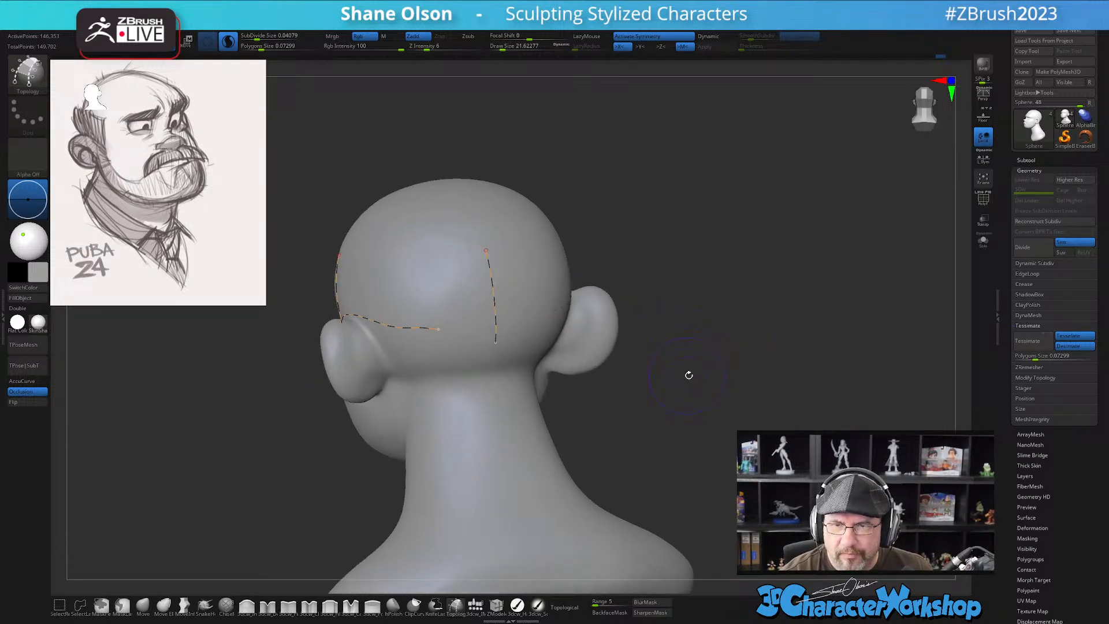
{"action": "left_click_drag", "start_coordinate": [438, 329], "coordinate": [496, 333]}
{"action": "right_click_drag", "start_coordinate": [655, 409], "coordinate": [736, 417]}
Draw the upper hairline curve from the temple around to the back of the head, closing the side hair panel
{"action": "left_click_drag", "start_coordinate": [374, 296], "coordinate": [432, 301]}
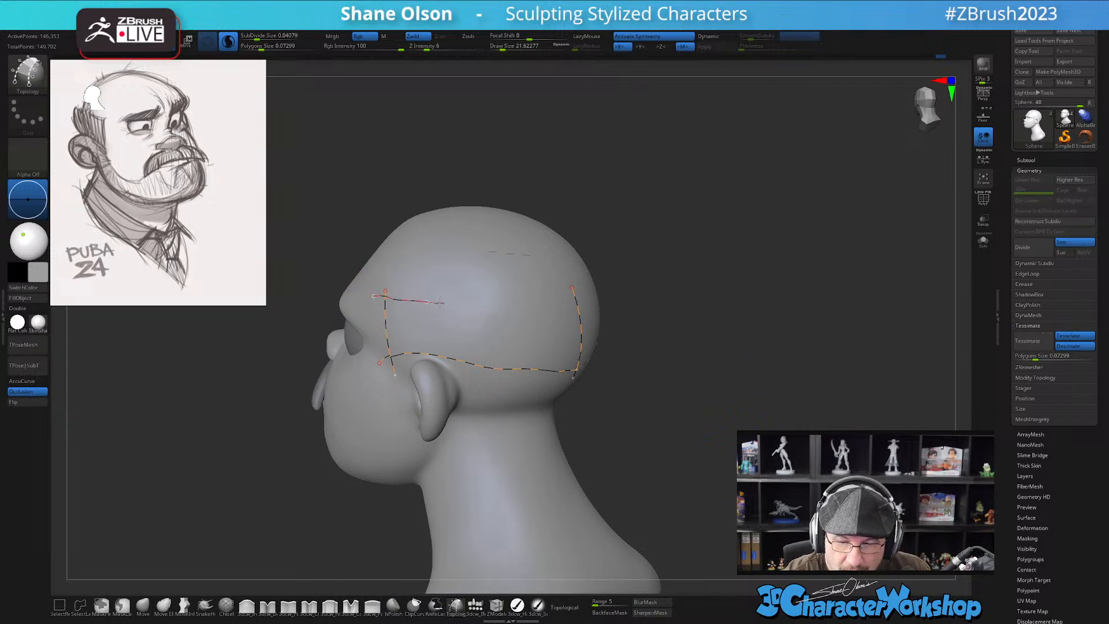
{"action": "left_click_drag", "start_coordinate": [575, 303], "coordinate": [575, 302]}
{"action": "mouse_move", "coordinate": [670, 409]}
{"action": "right_mouse_down"}
{"action": "mouse_move", "coordinate": [701, 401]}
{"action": "mouse_move", "coordinate": [686, 409]}
{"action": "mouse_move", "coordinate": [701, 391]}
{"action": "mouse_move", "coordinate": [697, 356]}
{"action": "right_mouse_up"}
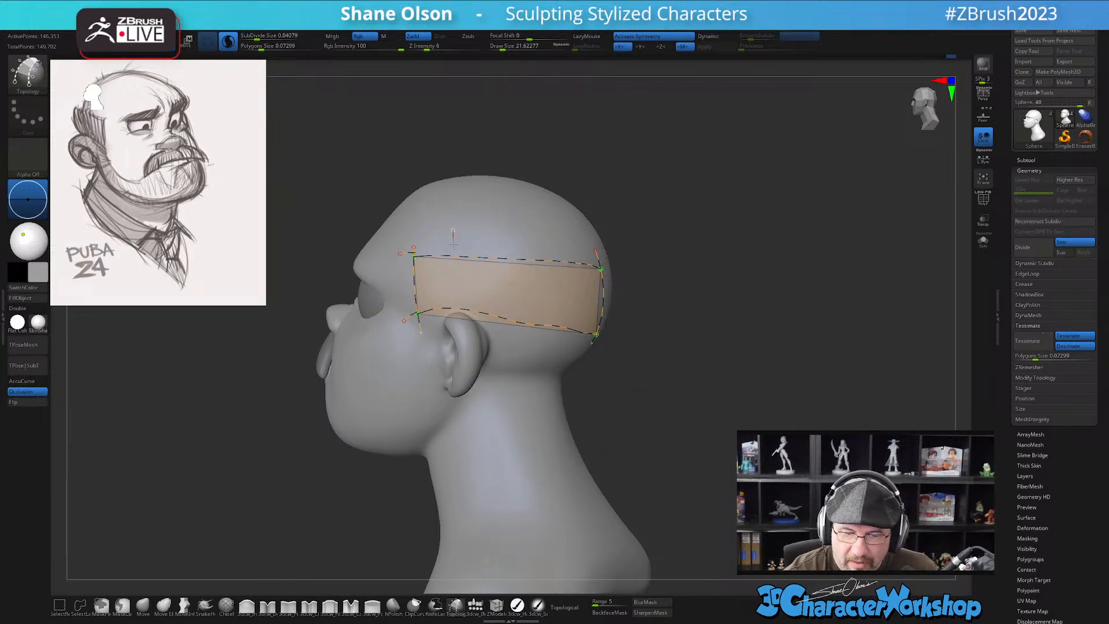
Divide the side hair panel with four vertical topology curves spaced between the temple and the back of the head
{"action": "left_click_drag", "start_coordinate": [450, 305], "coordinate": [446, 316]}
{"action": "right_click_drag", "start_coordinate": [537, 262], "coordinate": [510, 259]}
{"action": "left_click_drag", "start_coordinate": [488, 238], "coordinate": [490, 335]}
{"action": "left_click_drag", "start_coordinate": [517, 235], "coordinate": [514, 350]}
{"action": "left_click_drag", "start_coordinate": [560, 234], "coordinate": [563, 368]}
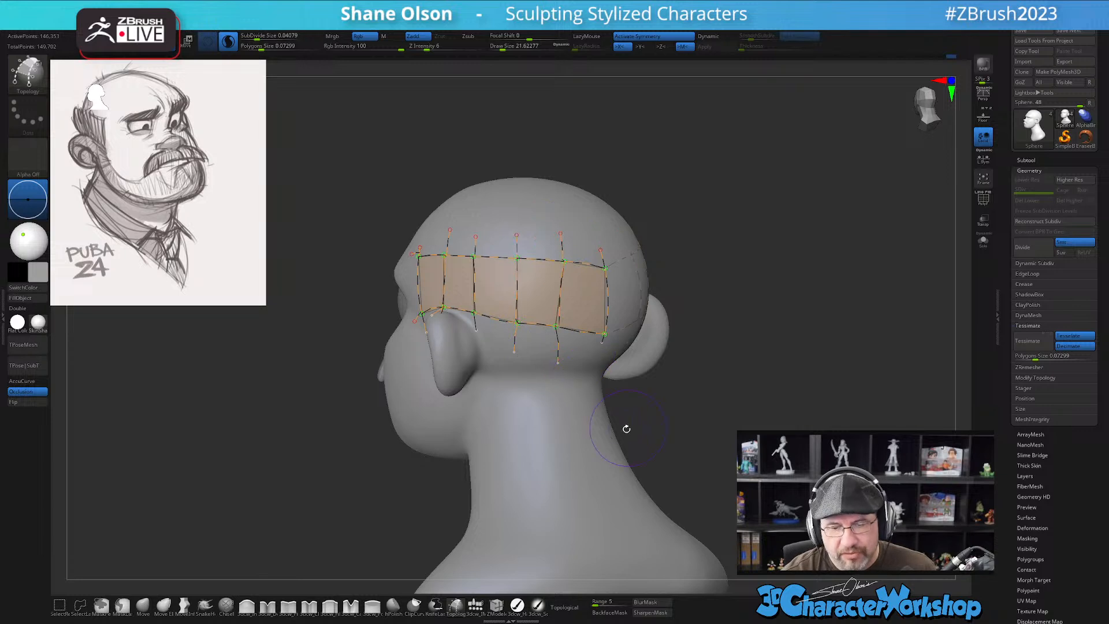
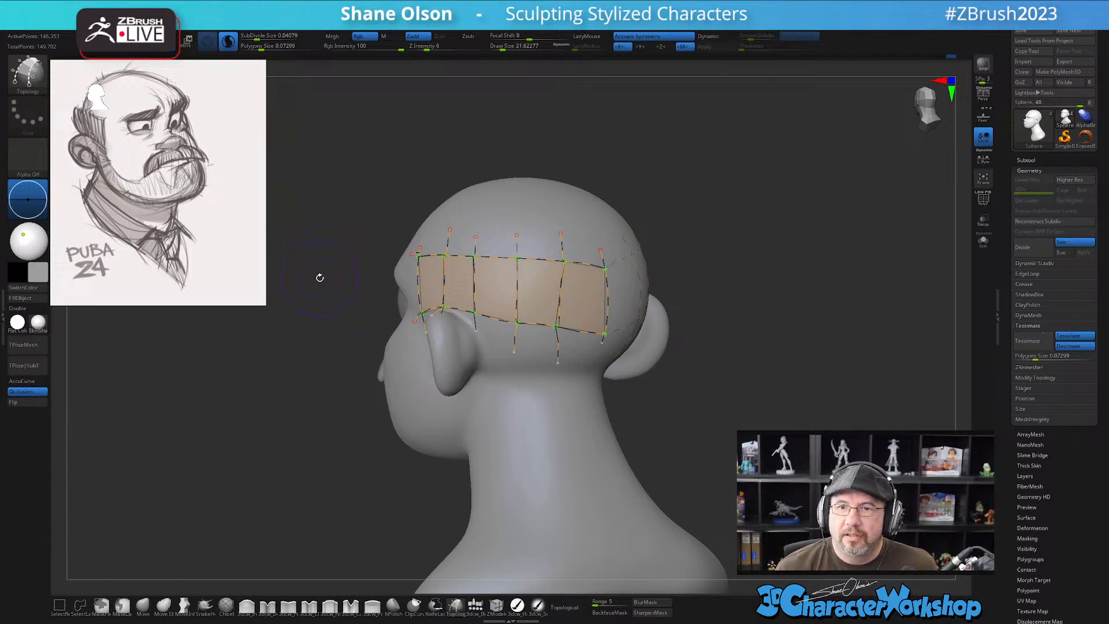
Draw a horizontal topology curve through the middle of the side hair panel, from the temple to the back of the head
{"action": "left_click_drag", "start_coordinate": [684, 397], "coordinate": [690, 402]}
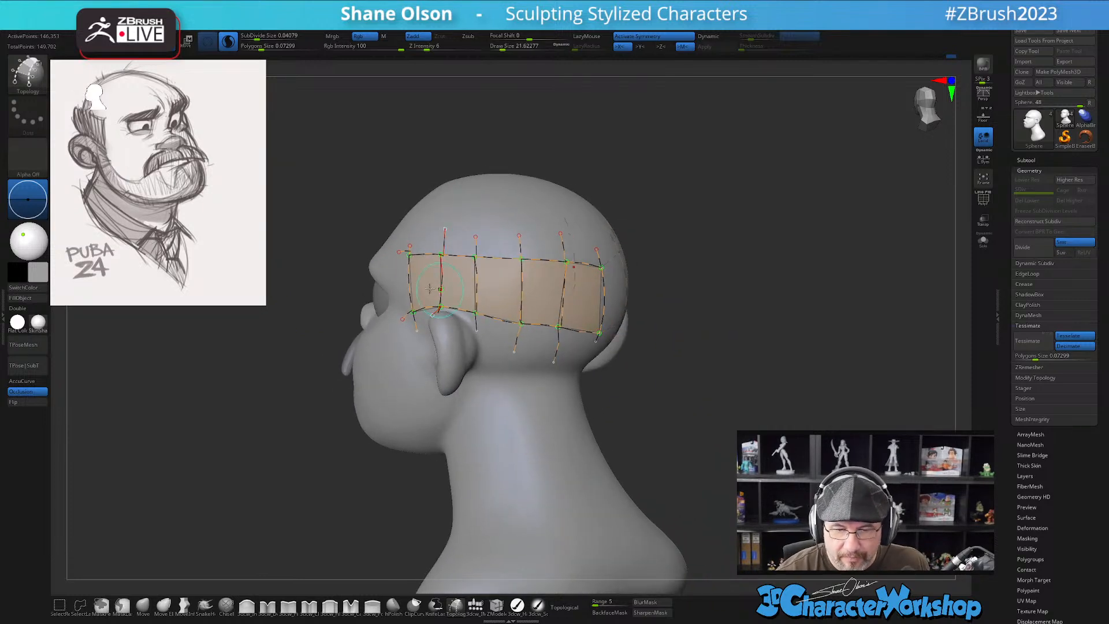
{"action": "left_click_drag", "start_coordinate": [394, 278], "coordinate": [603, 297]}
{"action": "left_click_drag", "start_coordinate": [674, 354], "coordinate": [650, 431]}
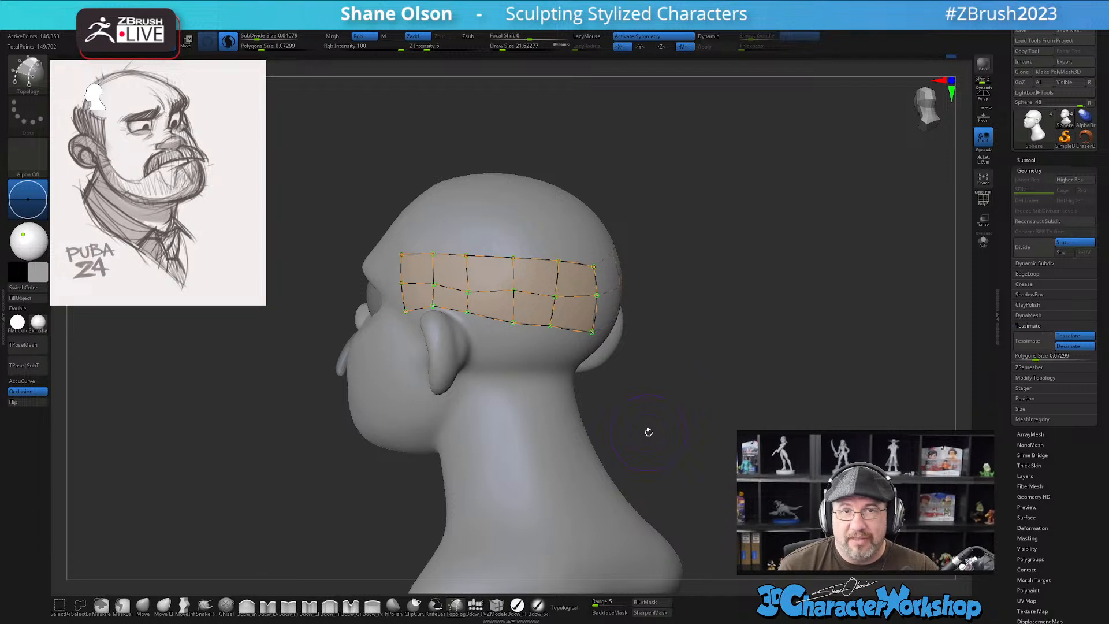
{"action": "mouse_move", "coordinate": [648, 391]}
{"action": "left_mouse_down"}
{"action": "mouse_move", "coordinate": [634, 399]}
{"action": "mouse_move", "coordinate": [664, 401]}
{"action": "left_mouse_up"}
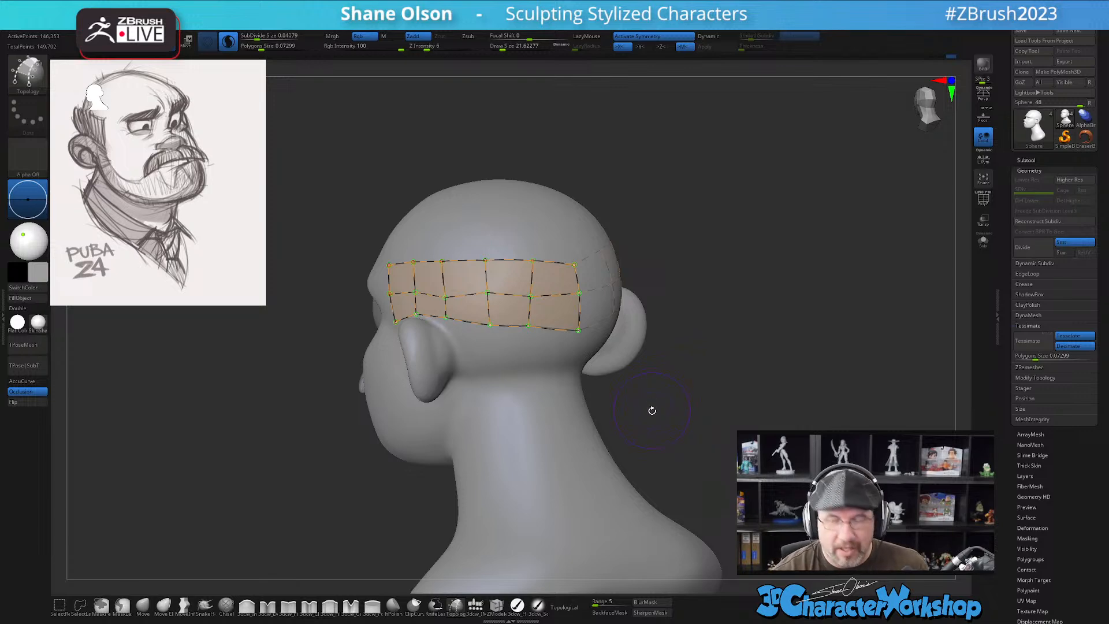
{"action": "mouse_move", "coordinate": [651, 411]}
{"action": "left_mouse_down"}
{"action": "mouse_move", "coordinate": [668, 411]}
{"action": "mouse_move", "coordinate": [640, 435]}
{"action": "mouse_move", "coordinate": [695, 404]}
{"action": "mouse_move", "coordinate": [681, 410]}
{"action": "left_mouse_up"}
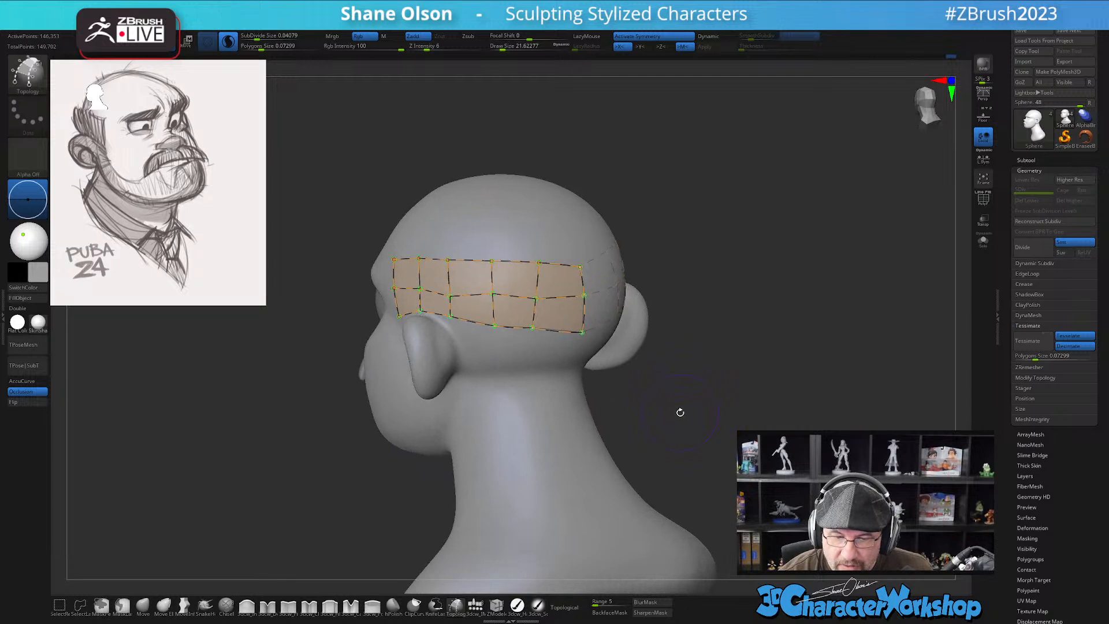
Set the draw size to 1, generate a mesh from the topology curves and split the unmasked points into a separate subtool
{"action": "type", "text": "s1"}
{"action": "key", "text": "Return"}
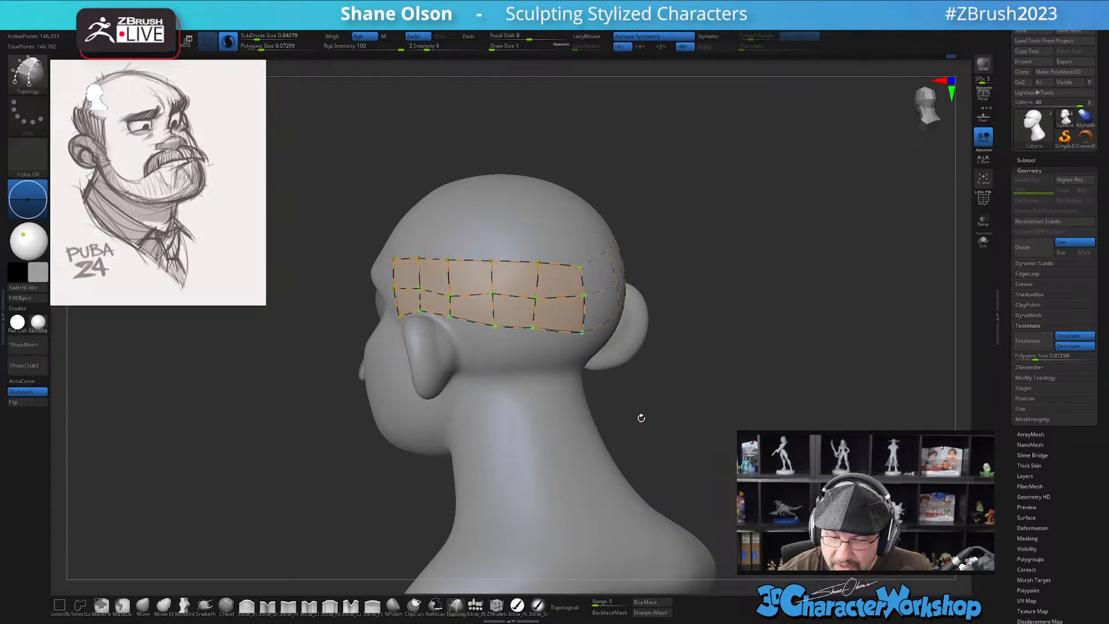
{"action": "left_click", "coordinate": [540, 352]}
{"action": "key", "text": "space"}
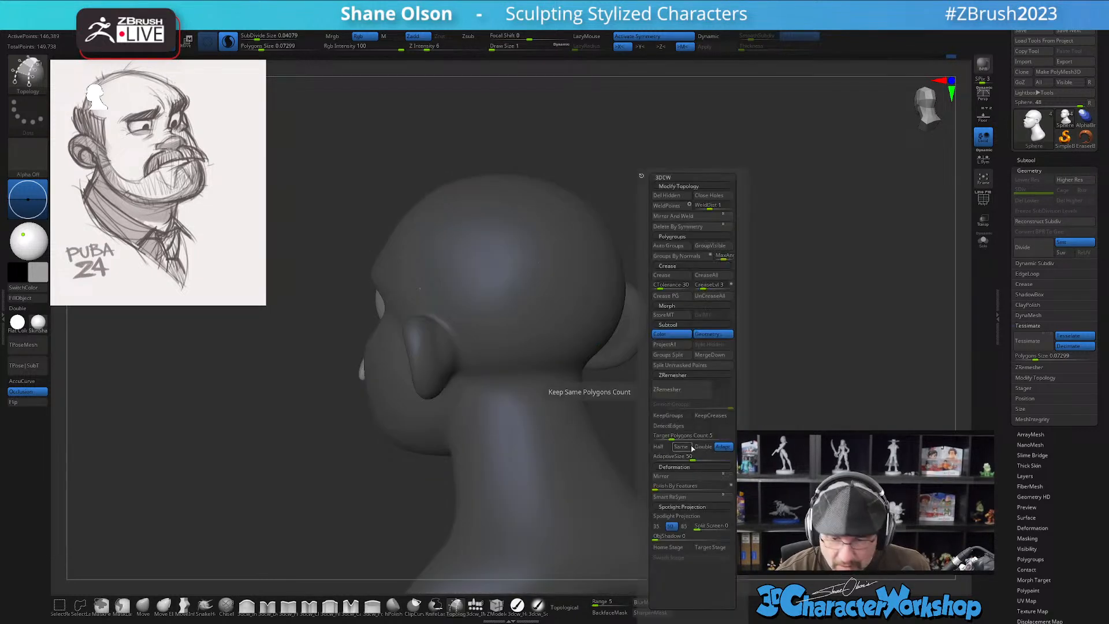
{"action": "left_click", "coordinate": [680, 365]}
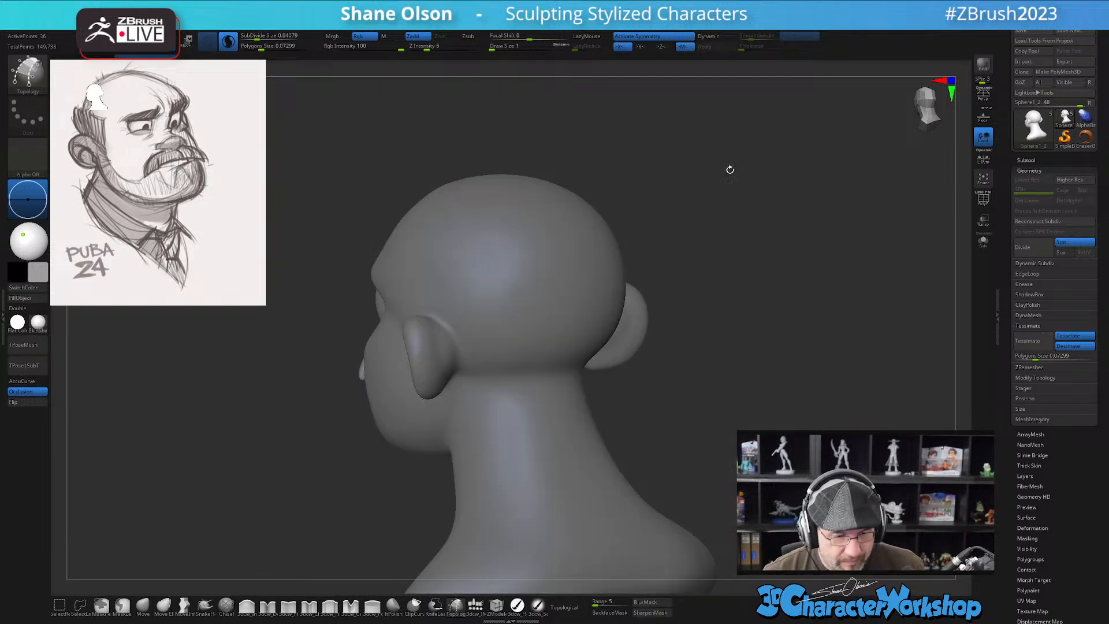
Enable dynamic subdivision on the hair band with a thickness of 0.00308 and isolate it with its polygon wireframe shown
{"action": "key", "text": "d"}
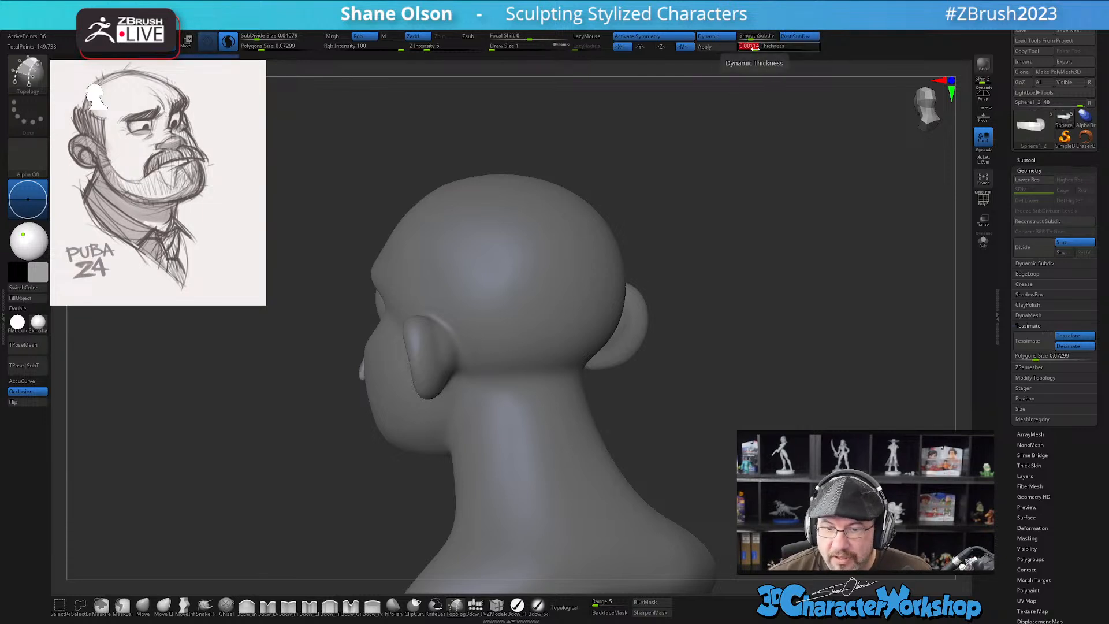
{"action": "left_click_drag", "start_coordinate": [754, 48], "coordinate": [761, 46]}
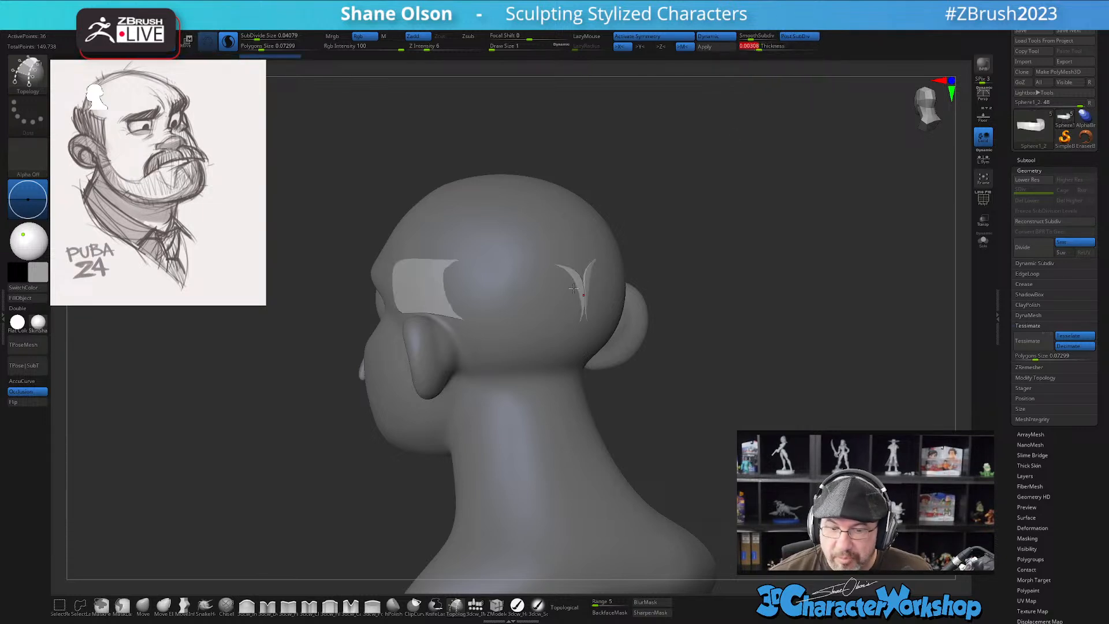
{"action": "left_click", "coordinate": [984, 239]}
{"action": "left_click_drag", "start_coordinate": [703, 228], "coordinate": [693, 330]}
{"action": "key", "text": "shift+f"}
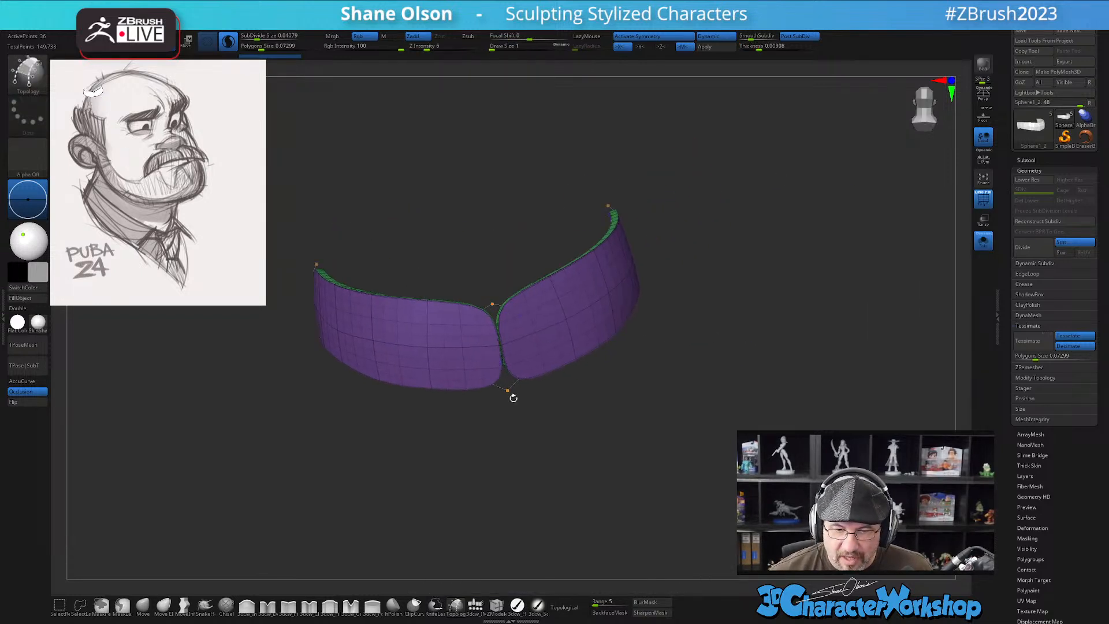
{"action": "mouse_move", "coordinate": [634, 401]}
{"action": "left_mouse_down", "text": "shift"}
{"action": "mouse_move", "coordinate": [636, 387]}
{"action": "mouse_move", "coordinate": [739, 404]}
{"action": "left_mouse_up", "text": "shift"}
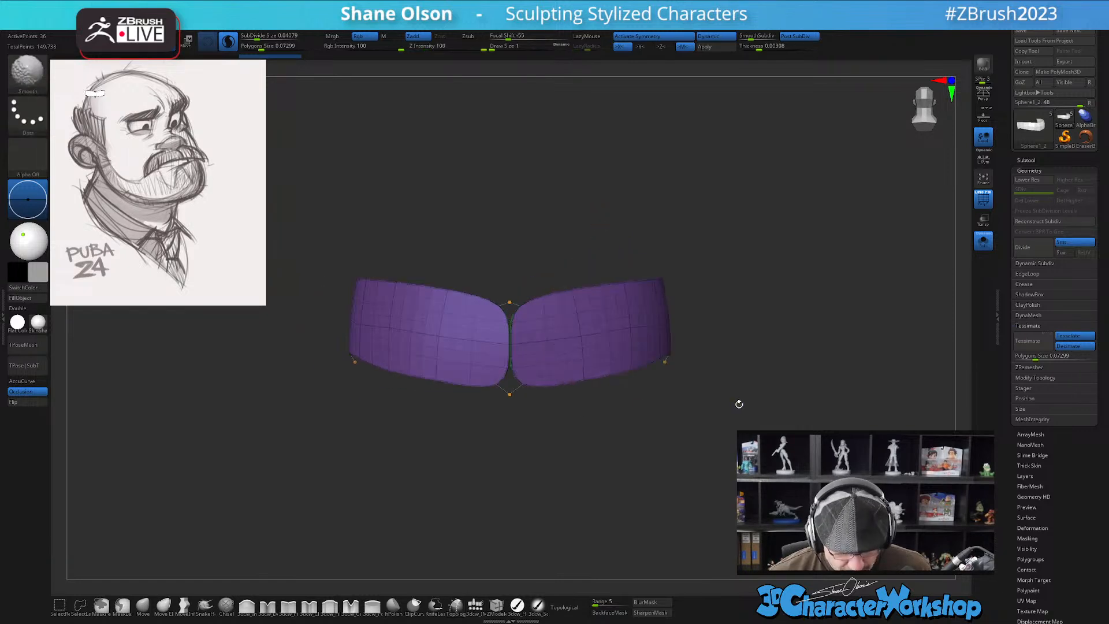
Turn off dynamic subdivision and symmetry for the hair band and enable double-sided display
{"action": "key", "text": "shift+d"}
{"action": "left_click_drag", "start_coordinate": [737, 341], "coordinate": [732, 345]}
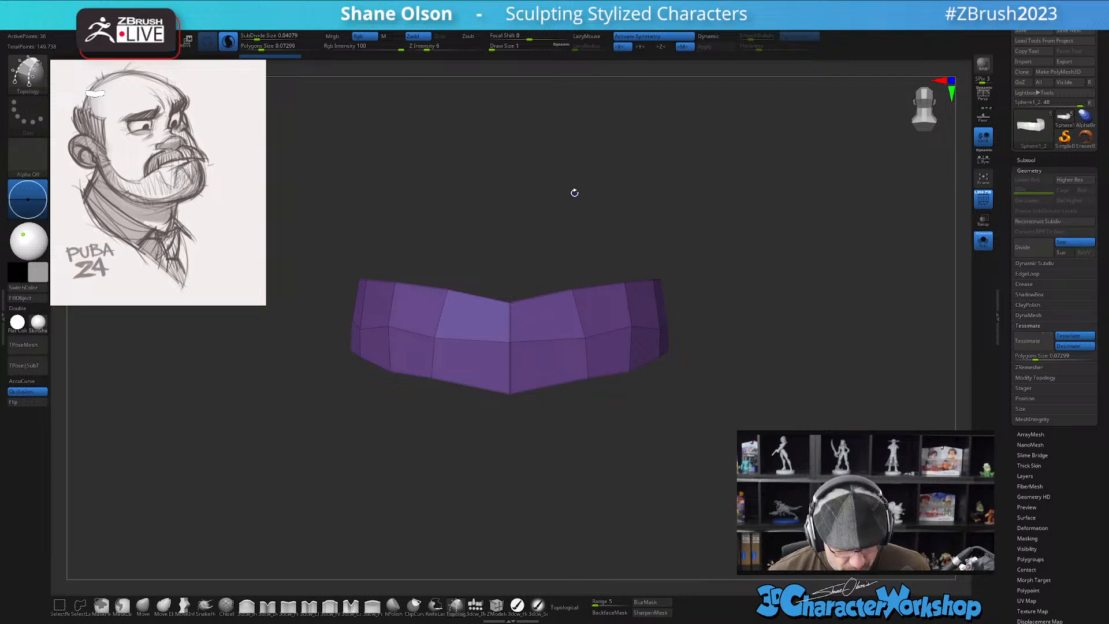
{"action": "key", "text": "x"}
{"action": "left_click_drag", "start_coordinate": [471, 213], "coordinate": [653, 183]}
{"action": "left_click", "coordinate": [23, 308]}
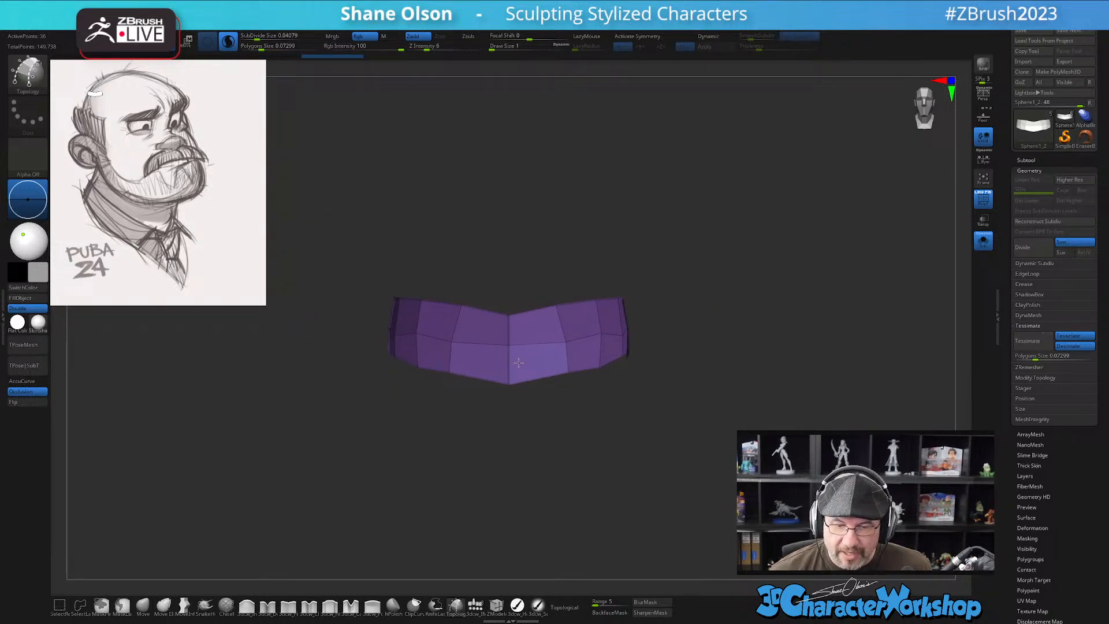
Nudge the hair band's centre seam at the back with the Move brush, and join the two halves with Mirror And Weld
{"action": "left_click", "coordinate": [143, 605]}
{"action": "key", "text": "s"}
{"action": "left_click", "coordinate": [242, 504]}
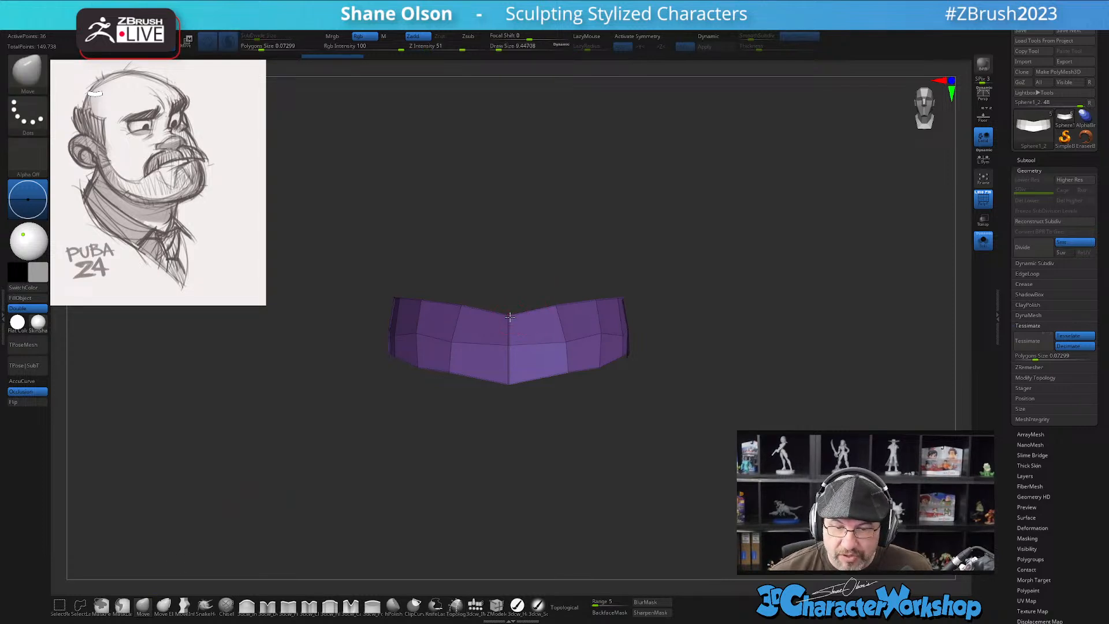
{"action": "left_click_drag", "start_coordinate": [508, 347], "coordinate": [513, 384]}
{"action": "key", "text": "w"}
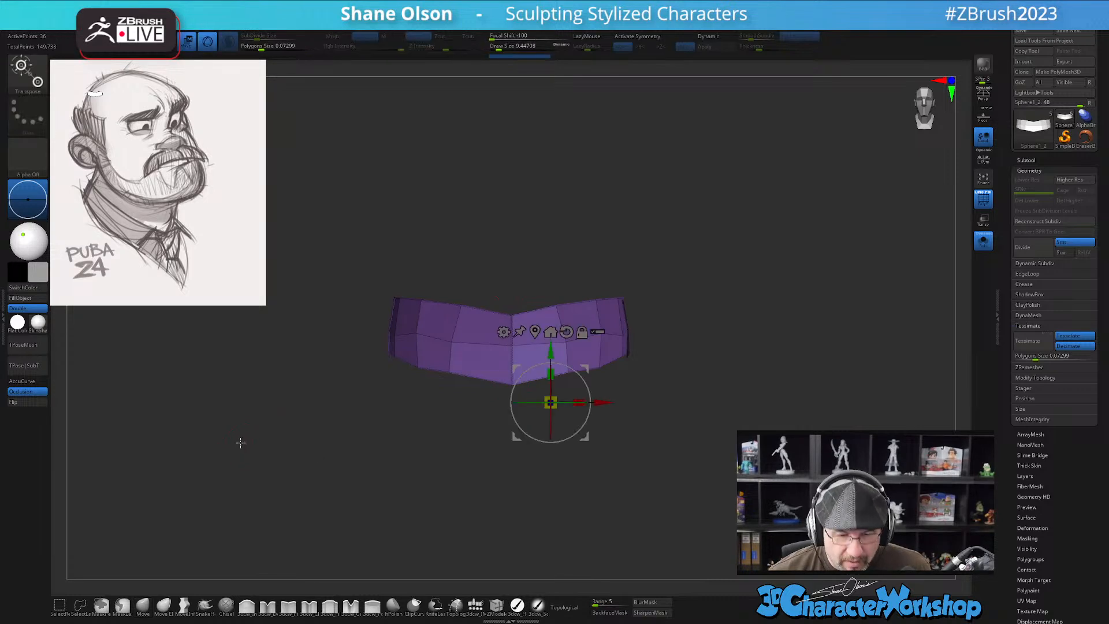
{"action": "key", "text": "space"}
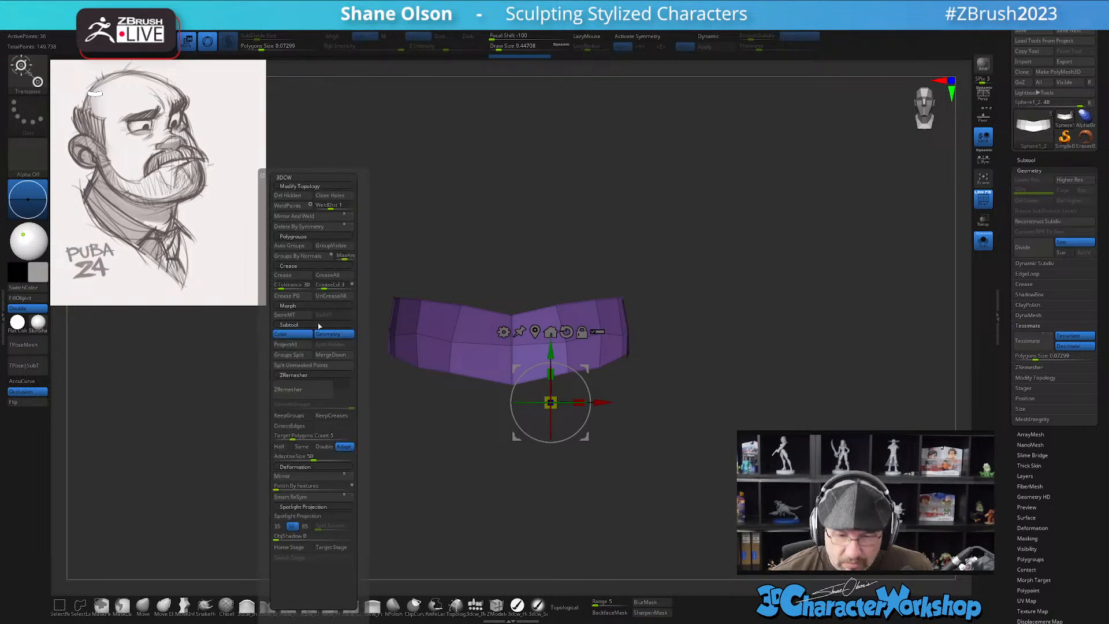
{"action": "left_click", "coordinate": [304, 219]}
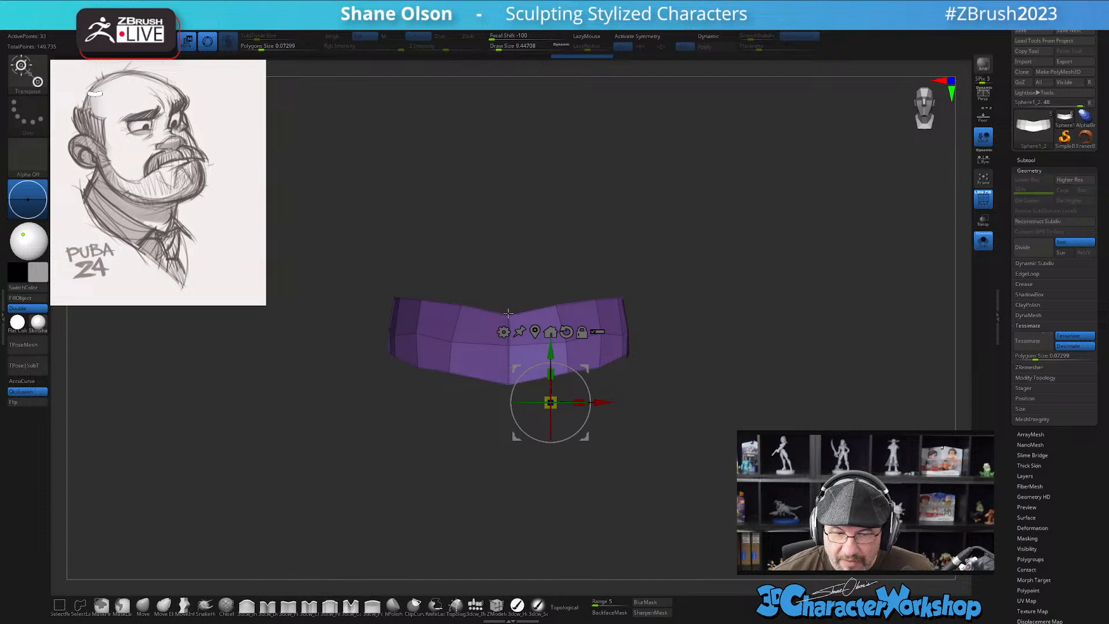
Remove all creases from the hair band and turn dynamic subdivision back on
{"action": "key", "text": "space"}
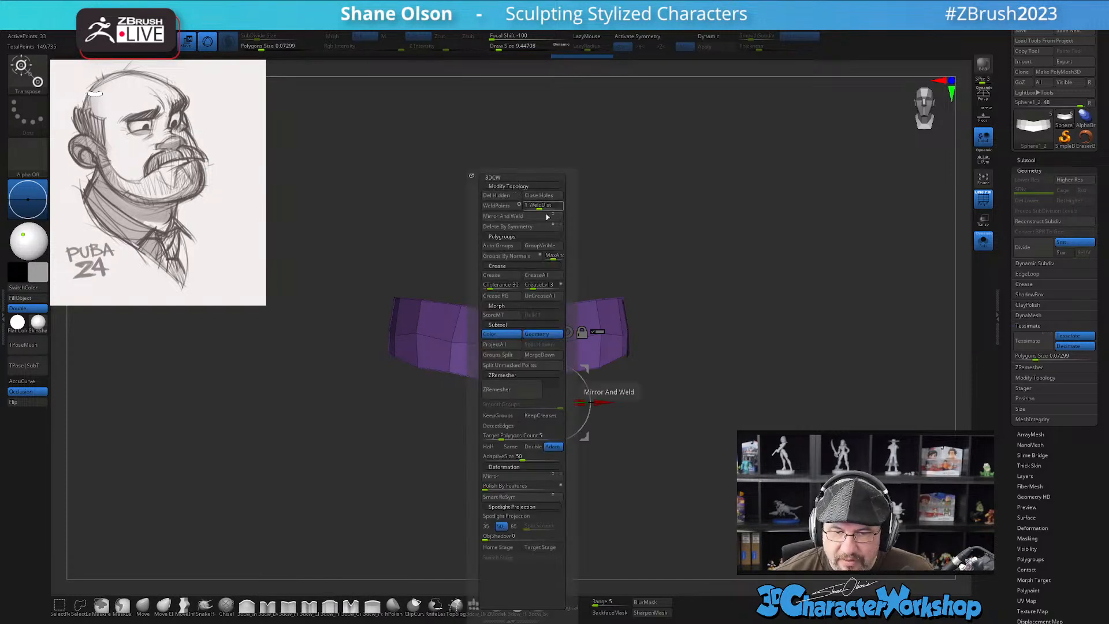
{"action": "left_click", "coordinate": [537, 296]}
{"action": "key", "text": "d"}
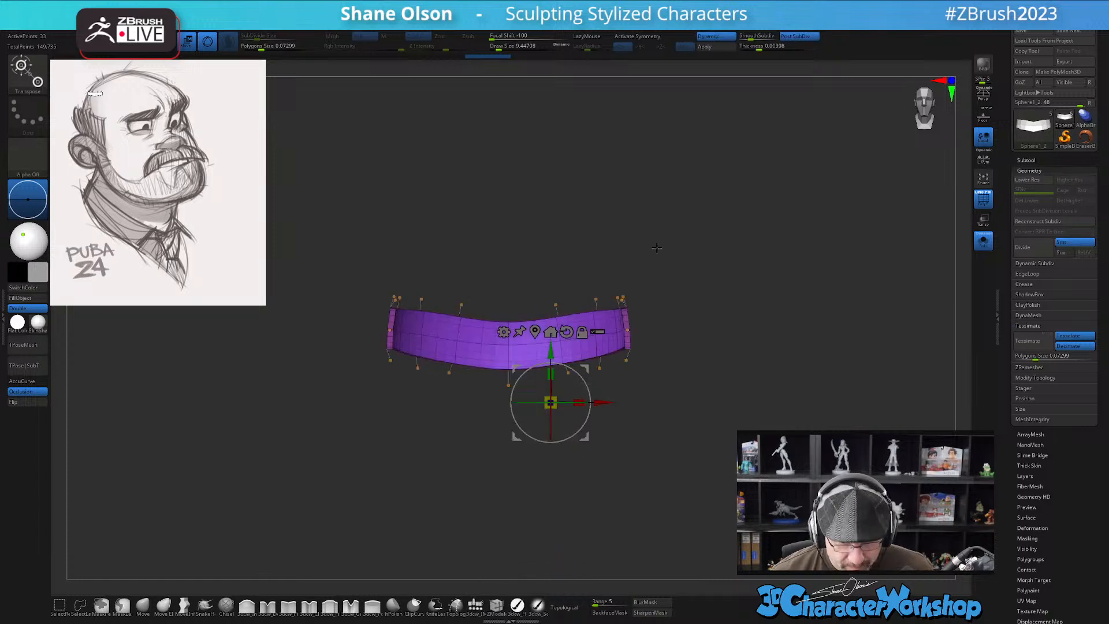
{"action": "left_click_drag", "start_coordinate": [682, 212], "coordinate": [726, 82]}
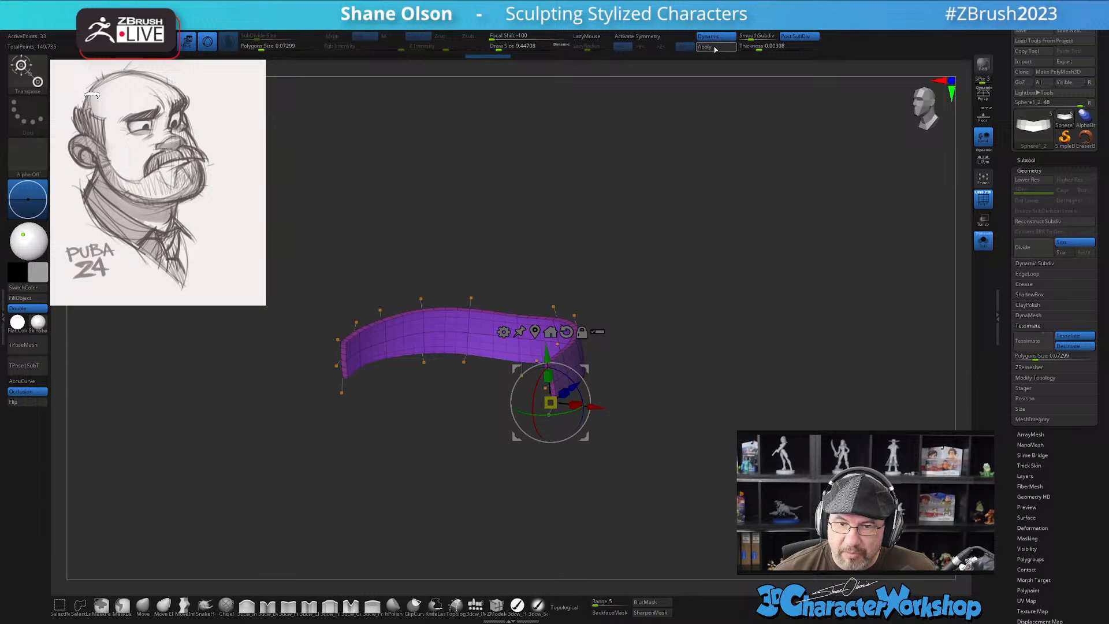
Turn off Post SubDiv, set the hair band's dynamic thickness to 0.01072 and show the whole head again
{"action": "left_click", "coordinate": [800, 37]}
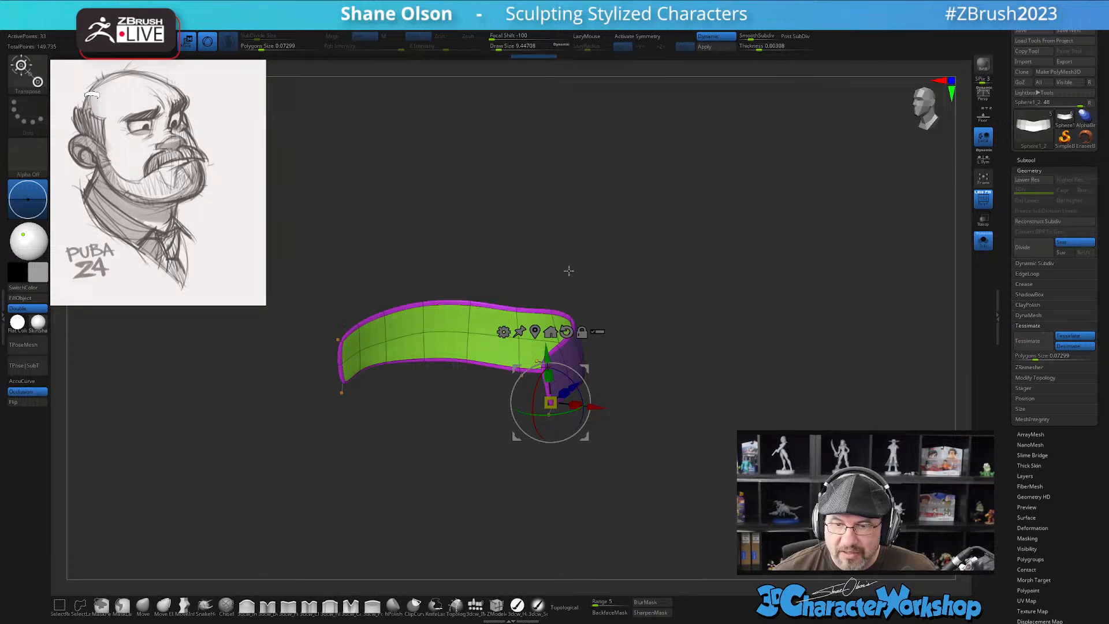
{"action": "left_click_drag", "start_coordinate": [551, 178], "coordinate": [557, 202]}
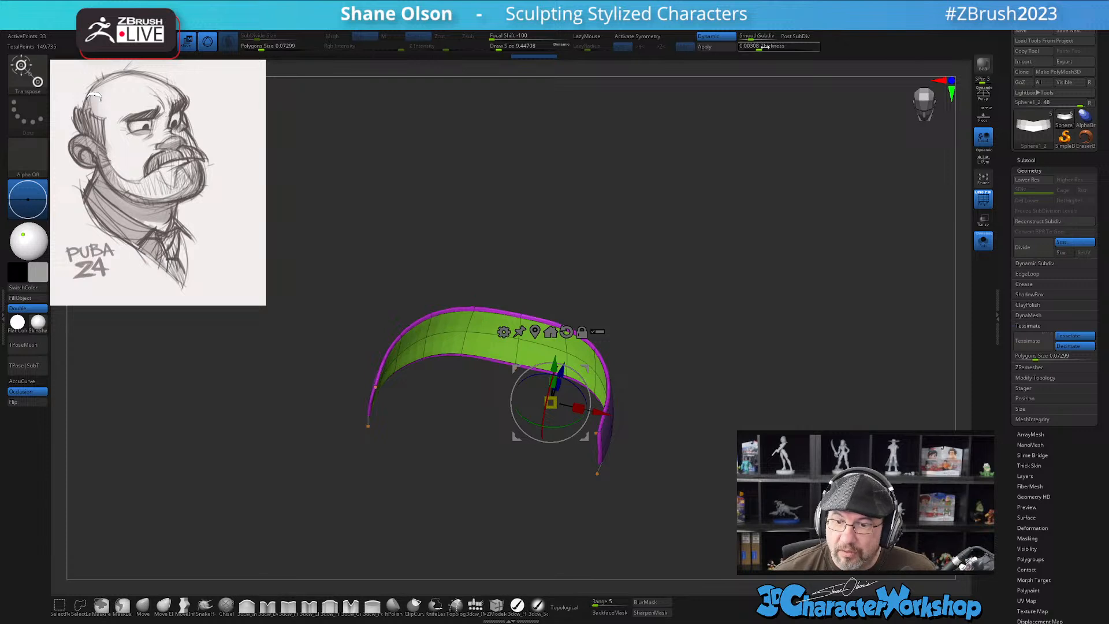
{"action": "left_click_drag", "start_coordinate": [756, 46], "coordinate": [766, 46]}
{"action": "mouse_move", "coordinate": [720, 299]}
{"action": "left_mouse_down"}
{"action": "mouse_move", "coordinate": [701, 270]}
{"action": "mouse_move", "coordinate": [664, 274]}
{"action": "left_mouse_up"}
{"action": "key", "text": "q"}
{"action": "left_click", "coordinate": [983, 240]}
{"action": "left_click_drag", "start_coordinate": [762, 277], "coordinate": [656, 264]}
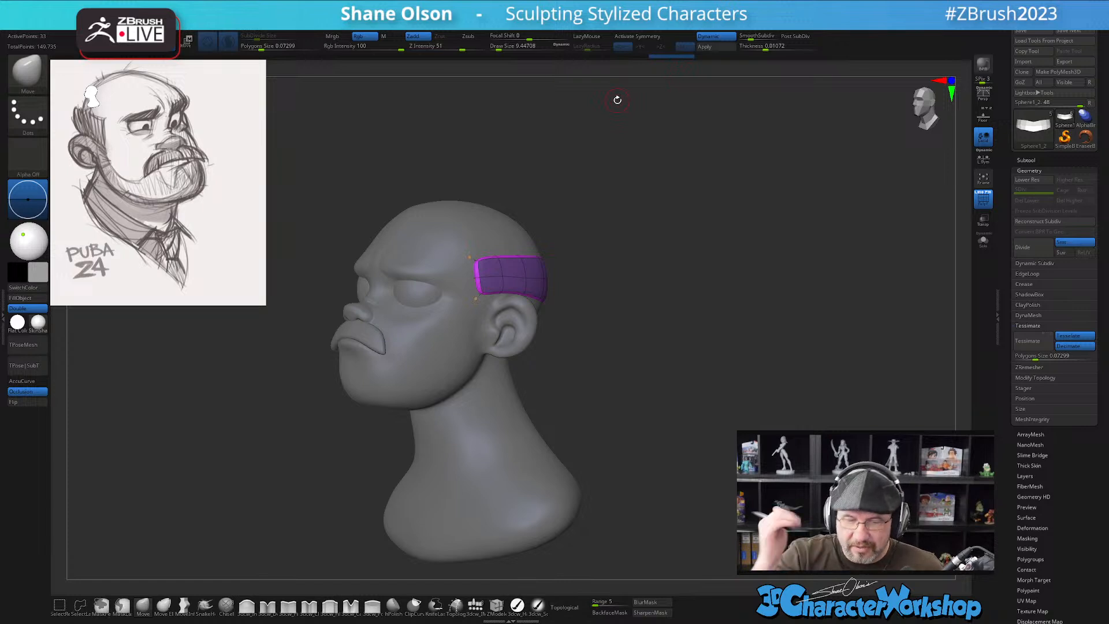
Reshape the side hair around the temple and above the ear with the Move brush at draw sizes of about 31 and 39
{"action": "left_click_drag", "start_coordinate": [618, 350], "coordinate": [612, 432]}
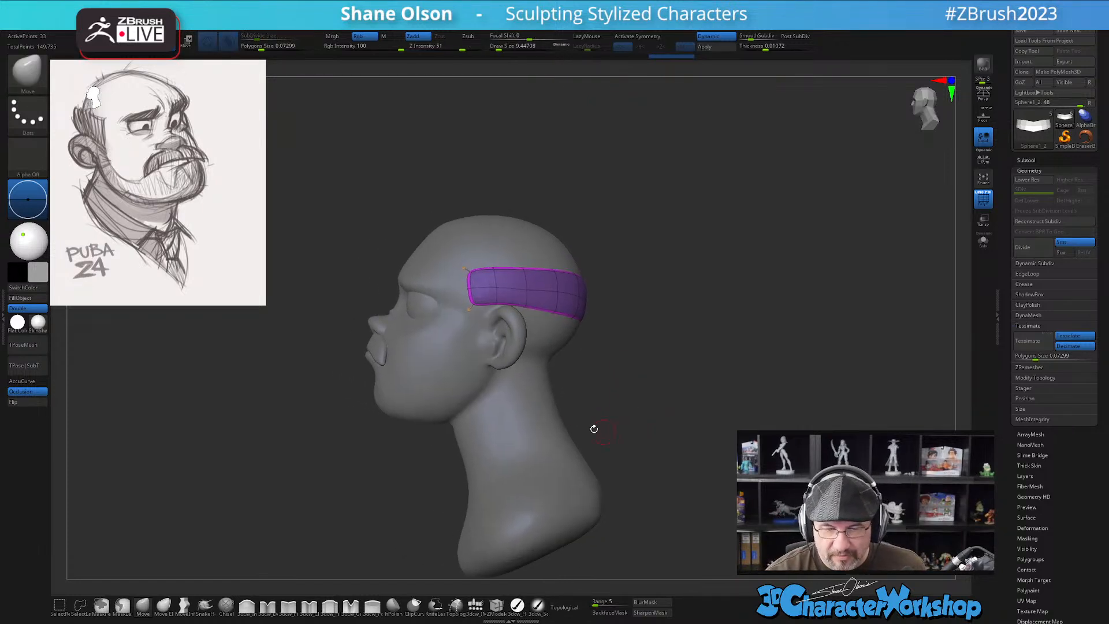
{"action": "key", "text": "s"}
{"action": "left_click_drag", "start_coordinate": [372, 465], "coordinate": [388, 488]}
{"action": "left_click_drag", "start_coordinate": [477, 331], "coordinate": [446, 351]}
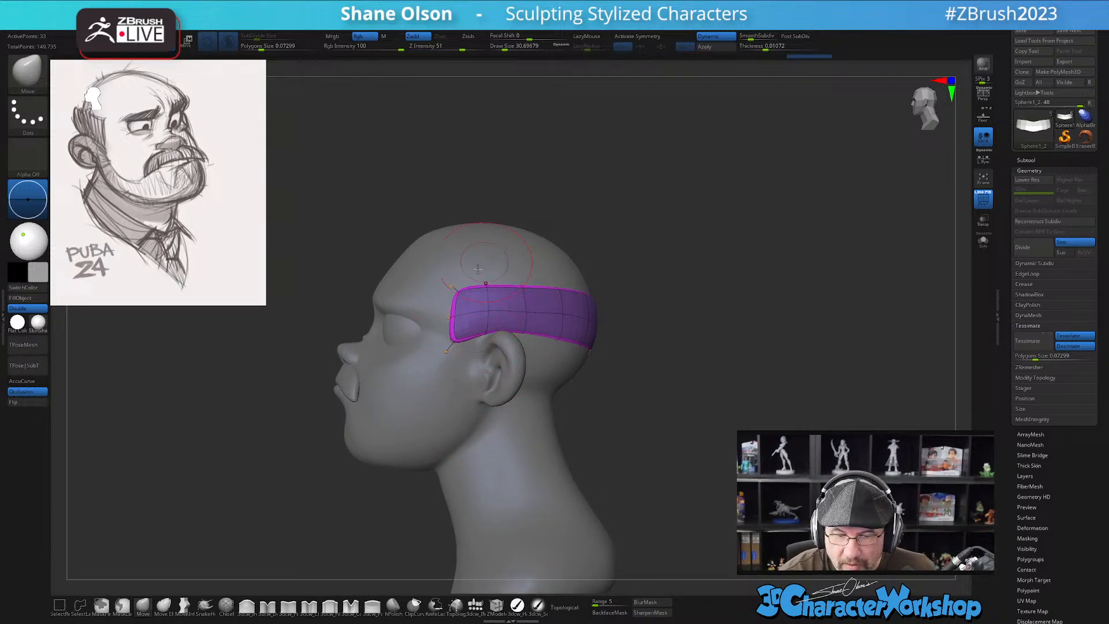
{"action": "left_click_drag", "start_coordinate": [660, 405], "coordinate": [614, 430]}
{"action": "key", "text": "s"}
{"action": "left_click_drag", "start_coordinate": [555, 315], "coordinate": [557, 315]}
{"action": "left_click_drag", "start_coordinate": [545, 306], "coordinate": [549, 297]}
{"action": "right_click_drag", "start_coordinate": [584, 352], "coordinate": [664, 423]}
{"action": "right_click_drag", "start_coordinate": [654, 374], "coordinate": [651, 406], "text": "ctrl"}
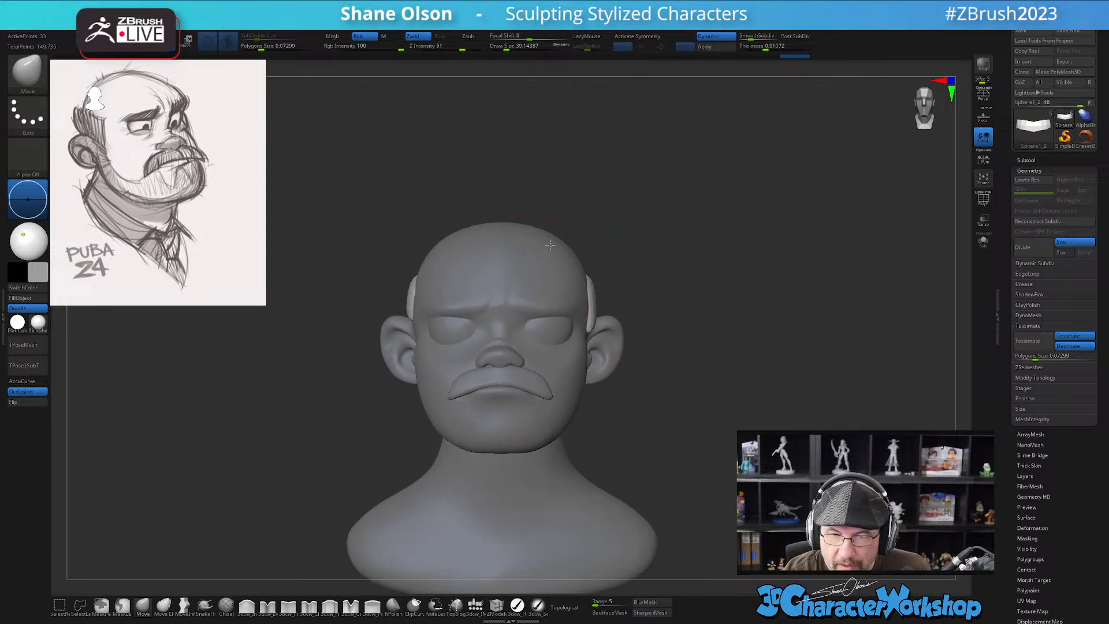
Select the head and reshape the side of the skull around the hair with the Move brush at a draw size of about 90
{"action": "left_click", "coordinate": [548, 250], "text": "alt"}
{"action": "mouse_move", "coordinate": [676, 240]}
{"action": "right_mouse_down"}
{"action": "mouse_move", "coordinate": [650, 269]}
{"action": "mouse_move", "coordinate": [576, 226]}
{"action": "right_mouse_up"}
{"action": "key", "text": "bracketright"}
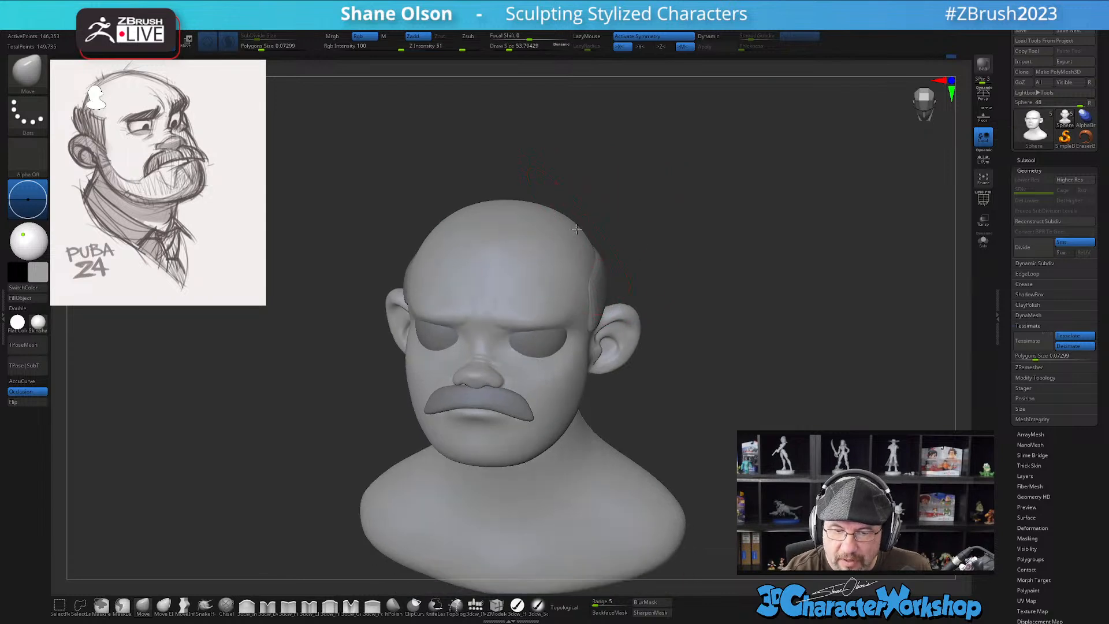
{"action": "key", "text": "bracketright"}
{"action": "key", "text": "bracketright"}
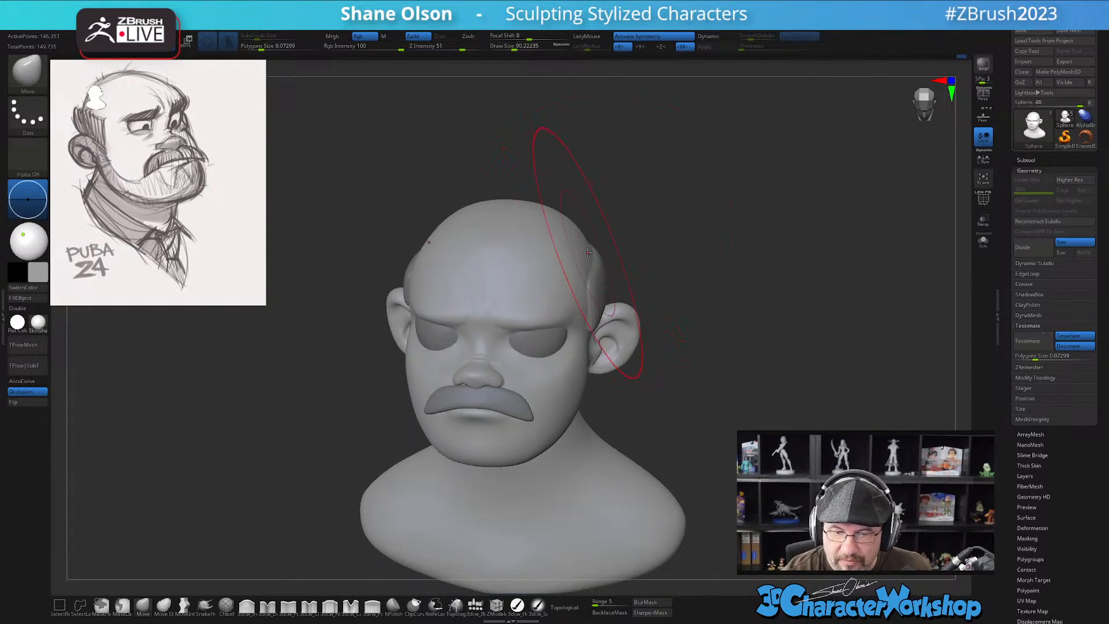
{"action": "mouse_move", "coordinate": [587, 240]}
{"action": "right_mouse_down"}
{"action": "mouse_move", "coordinate": [656, 287]}
{"action": "mouse_move", "coordinate": [612, 347]}
{"action": "mouse_move", "coordinate": [513, 433]}
{"action": "mouse_move", "coordinate": [601, 428]}
{"action": "mouse_move", "coordinate": [641, 396]}
{"action": "mouse_move", "coordinate": [693, 379]}
{"action": "mouse_move", "coordinate": [657, 370]}
{"action": "mouse_move", "coordinate": [666, 343]}
{"action": "right_mouse_up"}
{"action": "key", "text": "bracketleft"}
{"action": "key", "text": "bracketleft"}
Reshape the mouth and lower lip in profile with the Move brush, reducing the draw size to about 23
{"action": "key", "text": "s"}
{"action": "left_click_drag", "start_coordinate": [649, 372], "coordinate": [641, 372]}
{"action": "mouse_move", "coordinate": [653, 367]}
{"action": "right_mouse_down", "text": "alt"}
{"action": "mouse_move", "coordinate": [676, 344]}
{"action": "mouse_move", "coordinate": [653, 369]}
{"action": "mouse_move", "coordinate": [646, 354]}
{"action": "right_mouse_up", "text": "alt"}
{"action": "key", "text": "s"}
{"action": "left_click_drag", "start_coordinate": [638, 334], "coordinate": [637, 335]}
{"action": "right_click_drag", "start_coordinate": [615, 337], "coordinate": [648, 341]}
{"action": "key", "text": "s"}
{"action": "left_click_drag", "start_coordinate": [574, 330], "coordinate": [572, 330]}
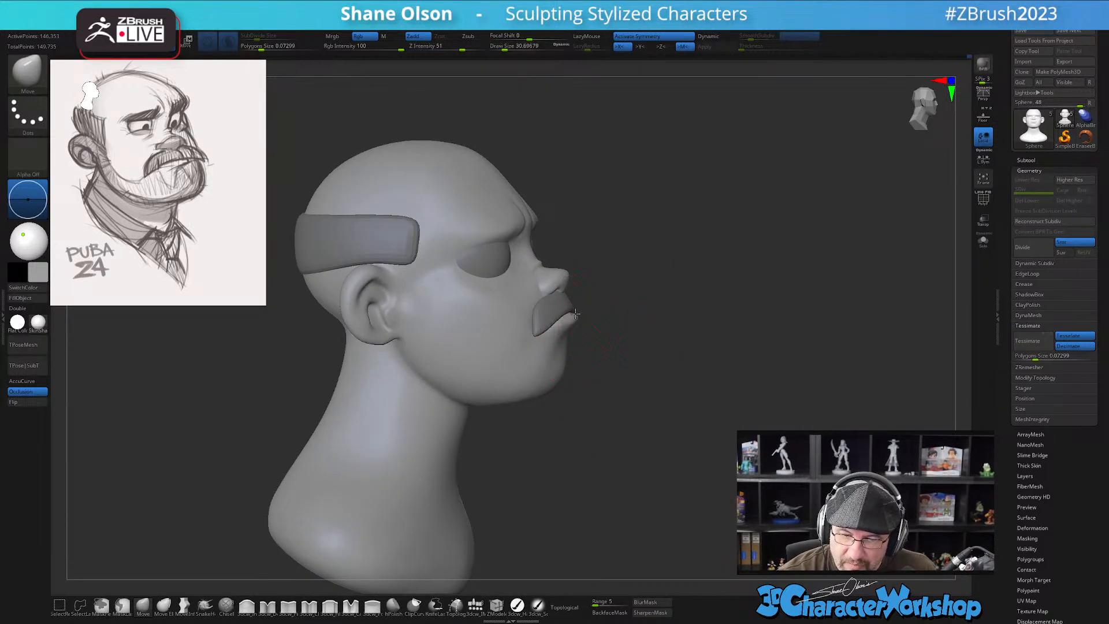
{"action": "right_click_drag", "start_coordinate": [577, 316], "coordinate": [604, 321]}
{"action": "key", "text": "s"}
{"action": "left_click_drag", "start_coordinate": [585, 341], "coordinate": [578, 338]}
{"action": "right_click_drag", "start_coordinate": [578, 334], "coordinate": [576, 330]}
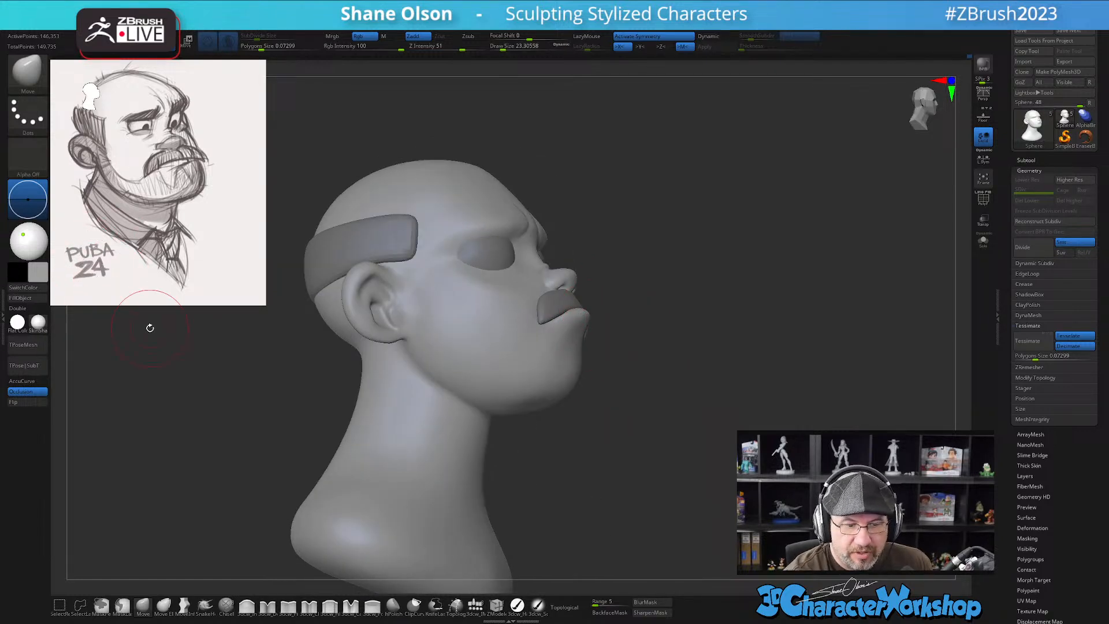
Refine and smooth the lower lip beneath the moustache, reducing the brush's draw size to about 14
{"action": "mouse_move", "coordinate": [608, 416]}
{"action": "right_mouse_down"}
{"action": "mouse_move", "coordinate": [584, 358]}
{"action": "mouse_move", "coordinate": [595, 371]}
{"action": "mouse_move", "coordinate": [488, 345]}
{"action": "right_mouse_up"}
{"action": "key", "text": "s"}
{"action": "mouse_move", "coordinate": [488, 345]}
{"action": "left_mouse_down"}
{"action": "mouse_move", "coordinate": [478, 332]}
{"action": "mouse_move", "coordinate": [494, 342]}
{"action": "left_mouse_up"}
{"action": "mouse_move", "coordinate": [590, 359]}
{"action": "right_mouse_down"}
{"action": "mouse_move", "coordinate": [716, 387]}
{"action": "mouse_move", "coordinate": [680, 397]}
{"action": "mouse_move", "coordinate": [700, 403]}
{"action": "mouse_move", "coordinate": [671, 409]}
{"action": "mouse_move", "coordinate": [739, 404]}
{"action": "mouse_move", "coordinate": [691, 401]}
{"action": "right_mouse_up"}
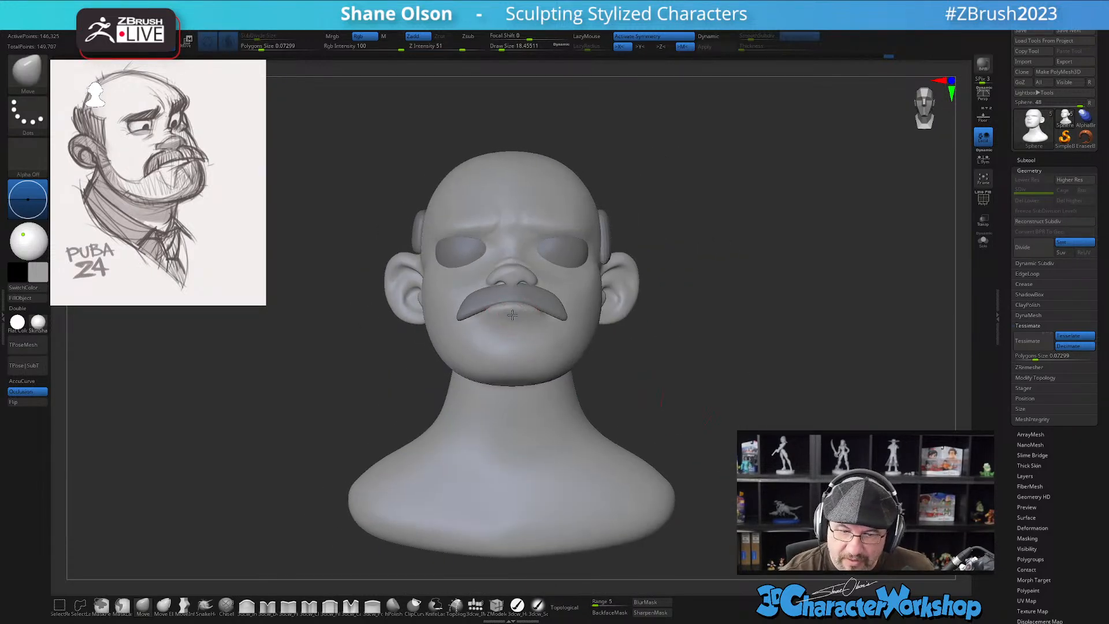
{"action": "right_click_drag", "start_coordinate": [509, 314], "coordinate": [513, 320], "text": "ctrl"}
{"action": "key", "text": "bracketleft"}
{"action": "left_click_drag", "start_coordinate": [499, 314], "coordinate": [490, 311]}
{"action": "right_click_drag", "start_coordinate": [523, 299], "coordinate": [527, 316]}
{"action": "key", "text": "shift"}
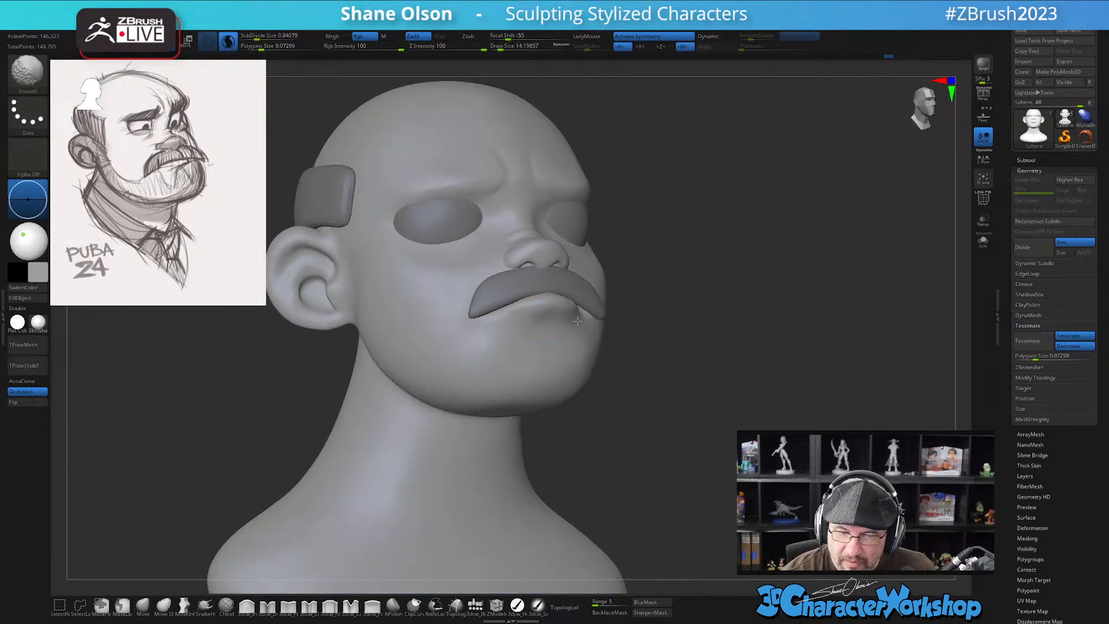
{"action": "mouse_move", "coordinate": [651, 416]}
{"action": "right_mouse_down"}
{"action": "mouse_move", "coordinate": [587, 425]}
{"action": "mouse_move", "coordinate": [748, 383]}
{"action": "mouse_move", "coordinate": [681, 359]}
{"action": "right_mouse_up"}
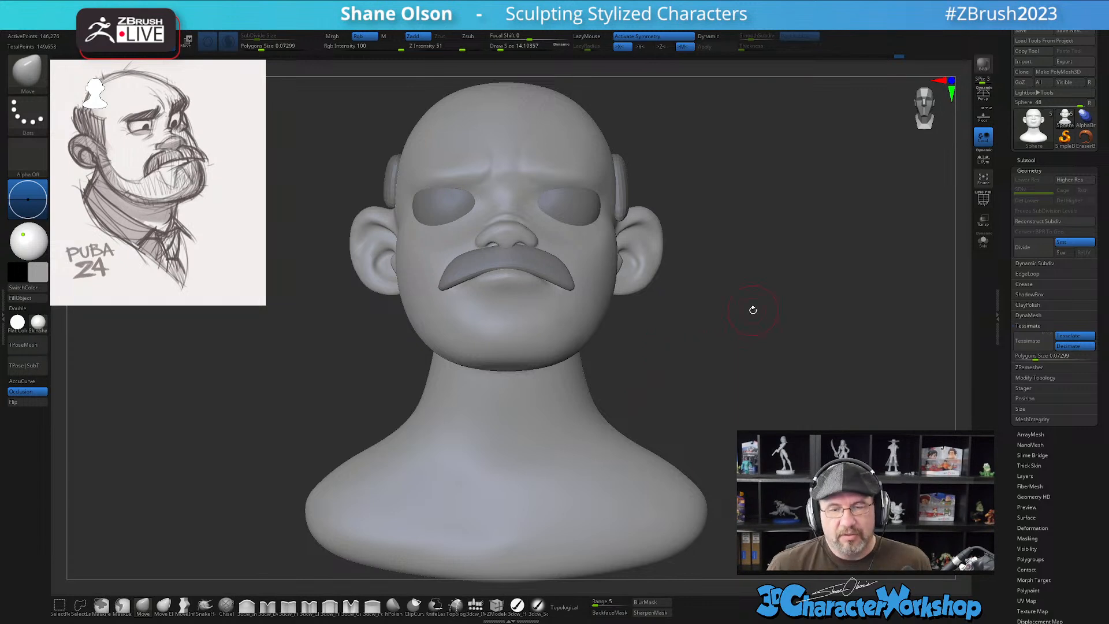
{"action": "key", "text": "s"}
{"action": "left_click_drag", "start_coordinate": [727, 356], "coordinate": [730, 356]}
{"action": "right_click_drag", "start_coordinate": [728, 355], "coordinate": [731, 351], "text": "ctrl"}
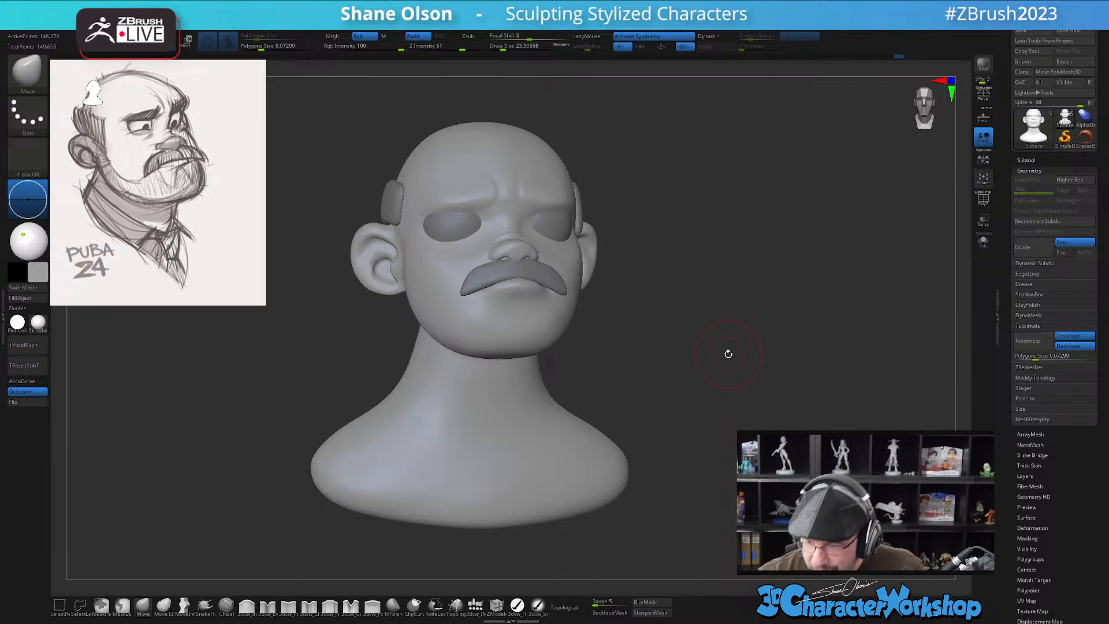
Reshape the cheek and the area in front of the ear with the Move brush at draw sizes of about 39 and 56
{"action": "mouse_move", "coordinate": [729, 353]}
{"action": "left_mouse_down"}
{"action": "mouse_move", "coordinate": [683, 404]}
{"action": "mouse_move", "coordinate": [695, 396]}
{"action": "mouse_move", "coordinate": [661, 337]}
{"action": "mouse_move", "coordinate": [642, 336]}
{"action": "mouse_move", "coordinate": [661, 332]}
{"action": "mouse_move", "coordinate": [651, 345]}
{"action": "left_mouse_up"}
{"action": "key", "text": "s"}
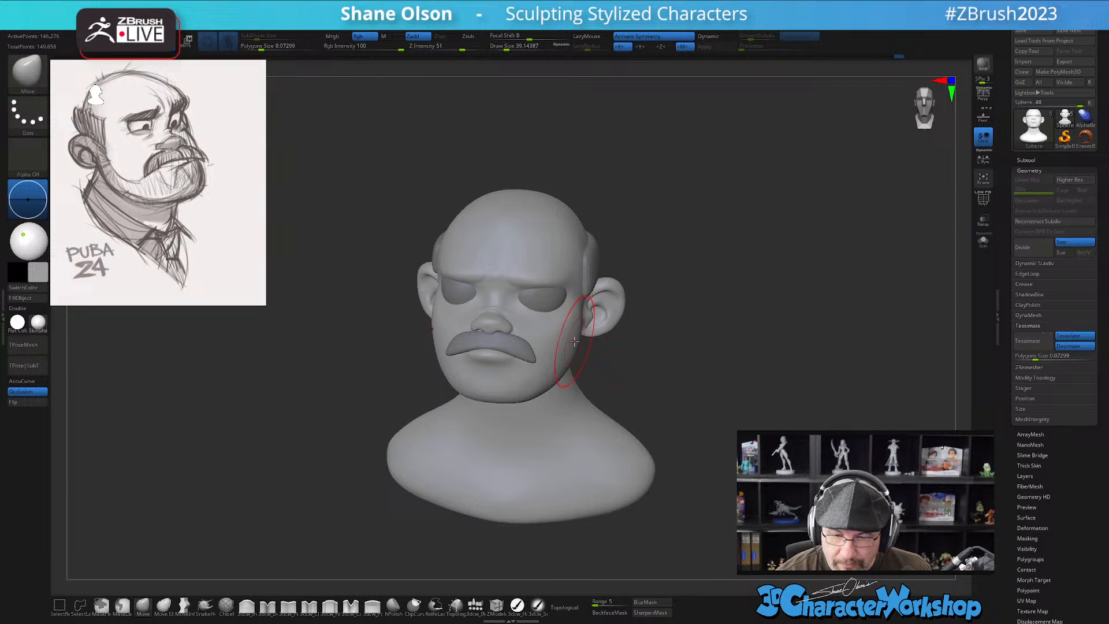
{"action": "key", "text": "s"}
{"action": "mouse_move", "coordinate": [573, 339]}
{"action": "left_mouse_down"}
{"action": "mouse_move", "coordinate": [621, 329]}
{"action": "mouse_move", "coordinate": [618, 289]}
{"action": "mouse_move", "coordinate": [611, 316]}
{"action": "mouse_move", "coordinate": [583, 314]}
{"action": "left_mouse_up"}
{"action": "left_click_drag", "start_coordinate": [654, 340], "coordinate": [617, 318]}
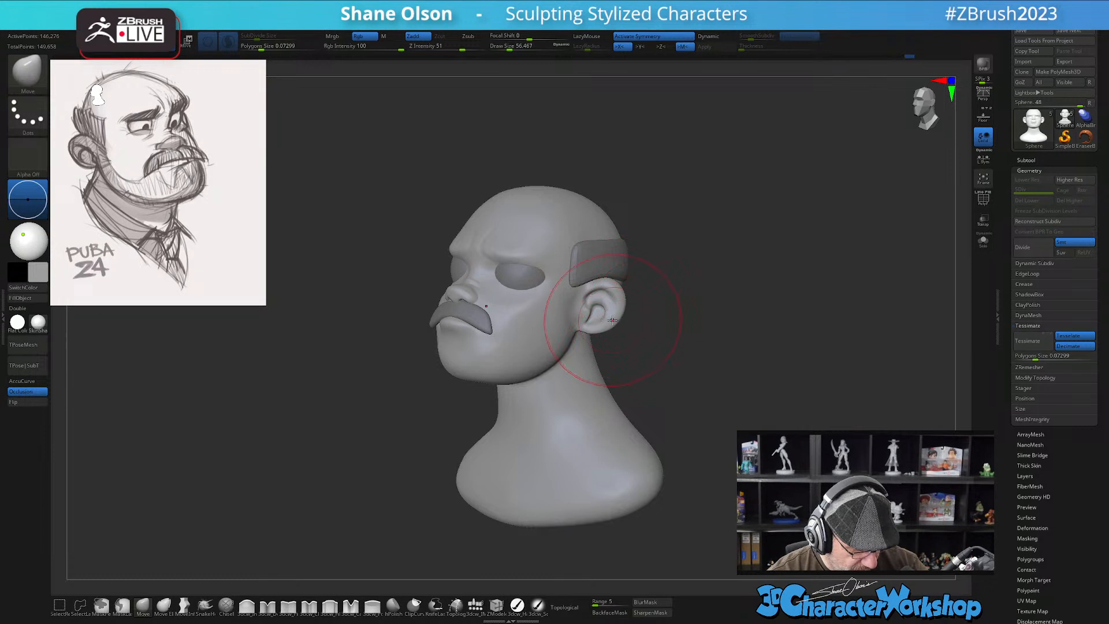
{"action": "key", "text": "bracketleft"}
{"action": "mouse_move", "coordinate": [681, 324]}
{"action": "left_mouse_down"}
{"action": "mouse_move", "coordinate": [613, 309]}
{"action": "mouse_move", "coordinate": [626, 301]}
{"action": "left_mouse_up"}
{"action": "right_click_drag", "start_coordinate": [619, 302], "coordinate": [624, 297]}
{"action": "key", "text": "s"}
{"action": "left_click_drag", "start_coordinate": [579, 315], "coordinate": [576, 315]}
{"action": "right_click_drag", "start_coordinate": [594, 307], "coordinate": [601, 343]}
Select the eyes, nudge their position with the gizmo, and set the Move brush's draw size to about 22
{"action": "left_click", "coordinate": [541, 313], "text": "alt"}
{"action": "key", "text": "w"}
{"action": "left_click_drag", "start_coordinate": [558, 276], "coordinate": [554, 275]}
{"action": "mouse_move", "coordinate": [644, 342]}
{"action": "right_mouse_down"}
{"action": "mouse_move", "coordinate": [610, 348]}
{"action": "mouse_move", "coordinate": [687, 354]}
{"action": "mouse_move", "coordinate": [654, 361]}
{"action": "mouse_move", "coordinate": [639, 412]}
{"action": "right_mouse_up"}
{"action": "key", "text": "q"}
{"action": "key", "text": "s"}
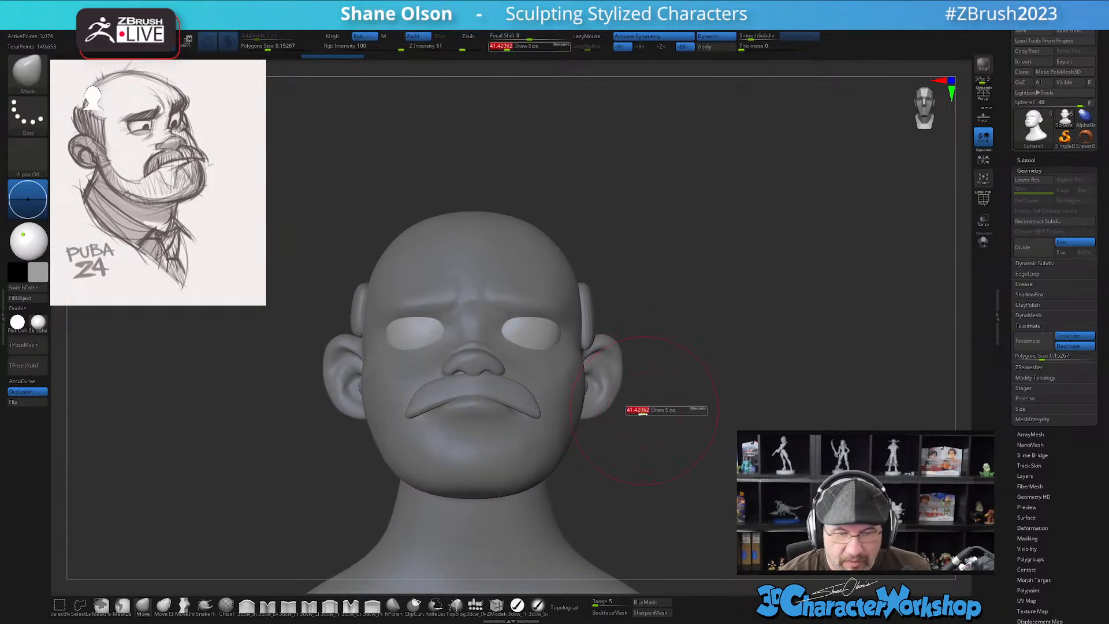
{"action": "left_click_drag", "start_coordinate": [641, 411], "coordinate": [636, 411]}
{"action": "right_click_drag", "start_coordinate": [642, 397], "coordinate": [664, 371], "text": "alt"}
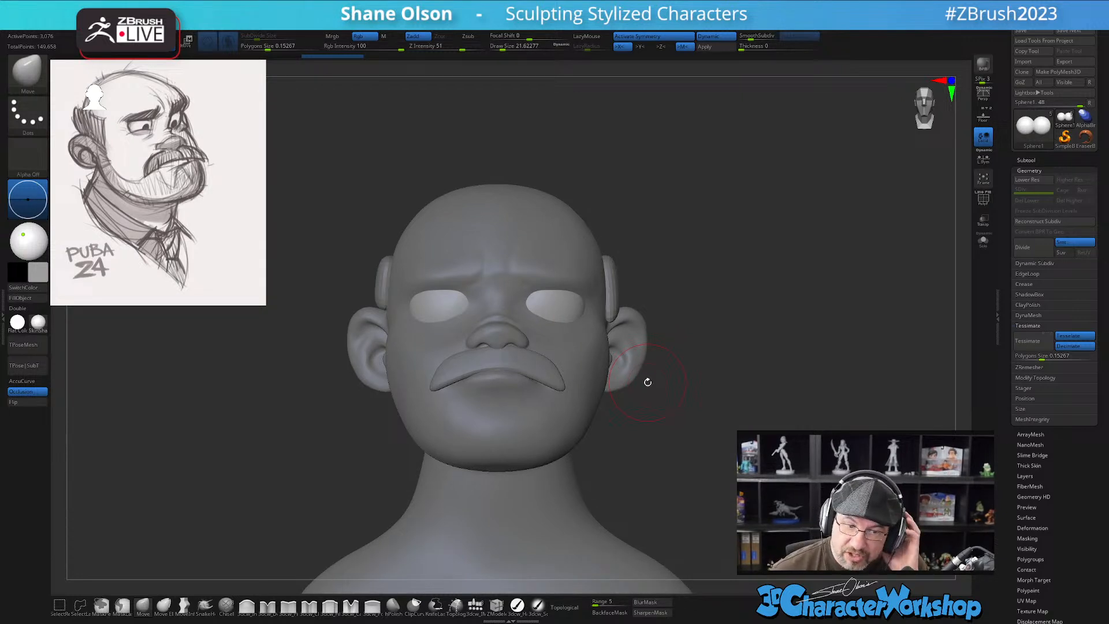
Show the eyes' wireframe, center the gizmo on the eye mesh, scale the eyes down and shift them sideways
{"action": "mouse_move", "coordinate": [648, 382]}
{"action": "right_mouse_down"}
{"action": "mouse_move", "coordinate": [626, 401]}
{"action": "mouse_move", "coordinate": [576, 353]}
{"action": "mouse_move", "coordinate": [532, 335]}
{"action": "mouse_move", "coordinate": [563, 271]}
{"action": "mouse_move", "coordinate": [569, 321]}
{"action": "mouse_move", "coordinate": [534, 323]}
{"action": "mouse_move", "coordinate": [634, 312]}
{"action": "mouse_move", "coordinate": [558, 324]}
{"action": "mouse_move", "coordinate": [580, 342]}
{"action": "right_mouse_up"}
{"action": "key", "text": "w"}
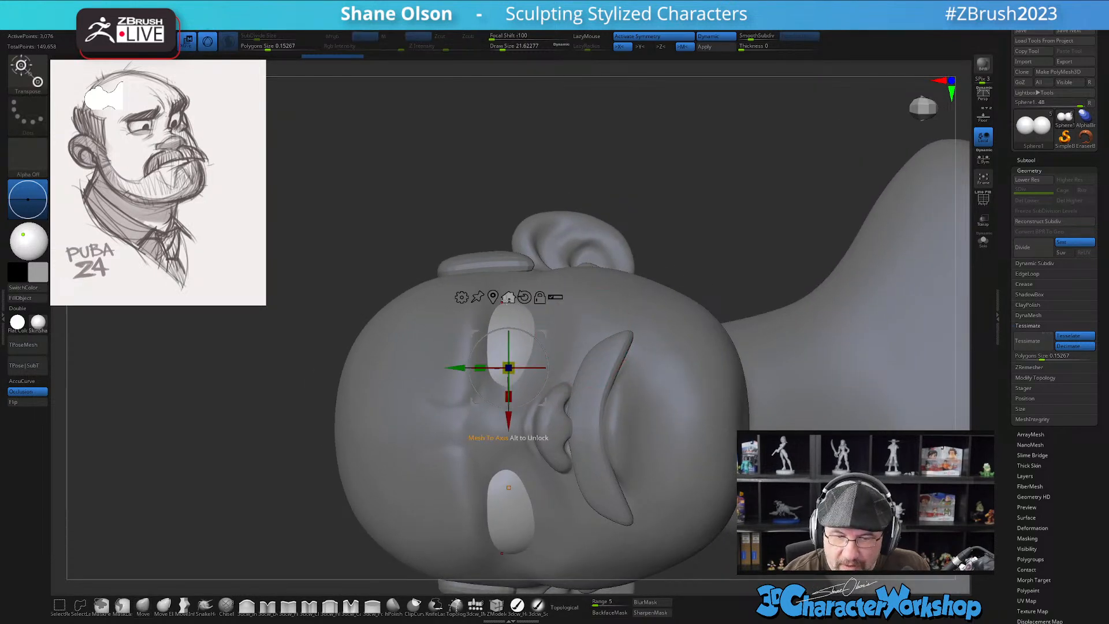
{"action": "key", "text": "shift+f"}
{"action": "left_click", "coordinate": [493, 296]}
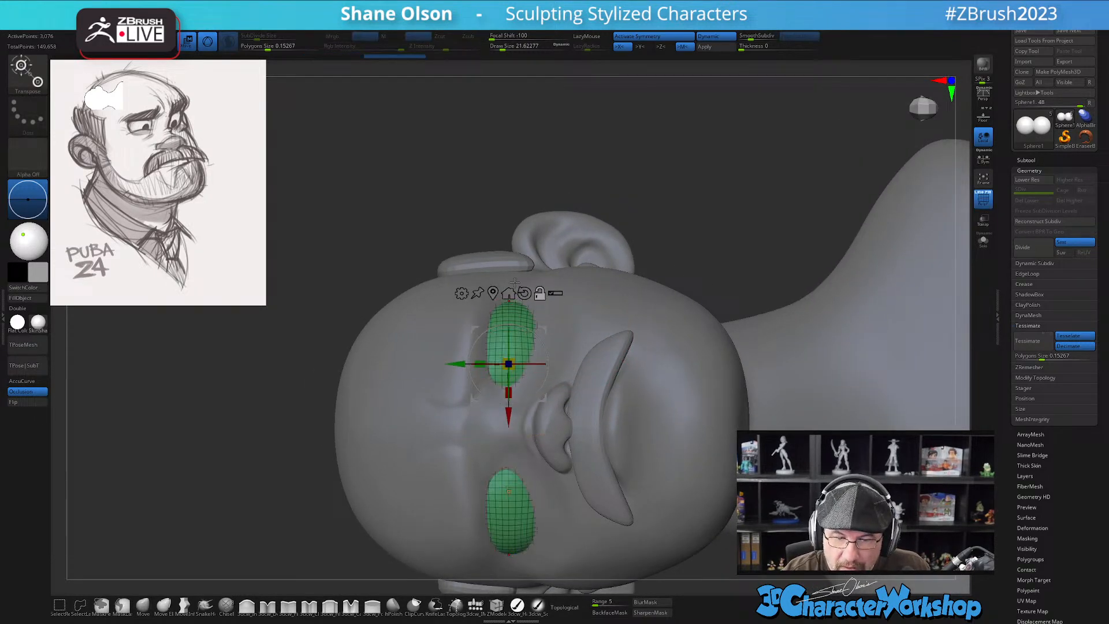
{"action": "left_click_drag", "start_coordinate": [511, 362], "coordinate": [514, 361]}
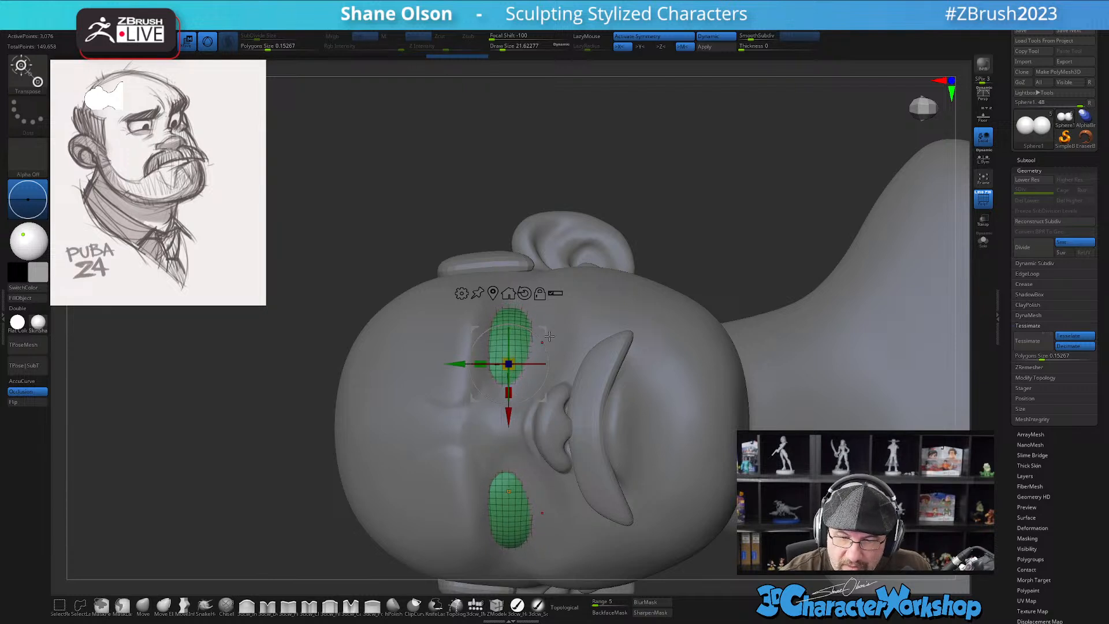
{"action": "left_click_drag", "start_coordinate": [508, 413], "coordinate": [507, 405]}
{"action": "left_click_drag", "start_coordinate": [509, 356], "coordinate": [512, 350]}
Reposition the eyes within the sockets from several angles, hide the wireframe and return to the Move brush
{"action": "right_click_drag", "start_coordinate": [548, 329], "coordinate": [569, 283]}
{"action": "left_click_drag", "start_coordinate": [516, 271], "coordinate": [514, 271]}
{"action": "right_click_drag", "start_coordinate": [531, 422], "coordinate": [585, 421]}
{"action": "left_click_drag", "start_coordinate": [544, 292], "coordinate": [538, 294]}
{"action": "mouse_move", "coordinate": [611, 343]}
{"action": "right_mouse_down"}
{"action": "mouse_move", "coordinate": [582, 299]}
{"action": "mouse_move", "coordinate": [609, 394]}
{"action": "mouse_move", "coordinate": [592, 405]}
{"action": "mouse_move", "coordinate": [604, 394]}
{"action": "mouse_move", "coordinate": [595, 386]}
{"action": "mouse_move", "coordinate": [607, 399]}
{"action": "mouse_move", "coordinate": [597, 364]}
{"action": "mouse_move", "coordinate": [592, 389]}
{"action": "right_mouse_up"}
{"action": "key", "text": "shift+f"}
{"action": "key", "text": "q"}
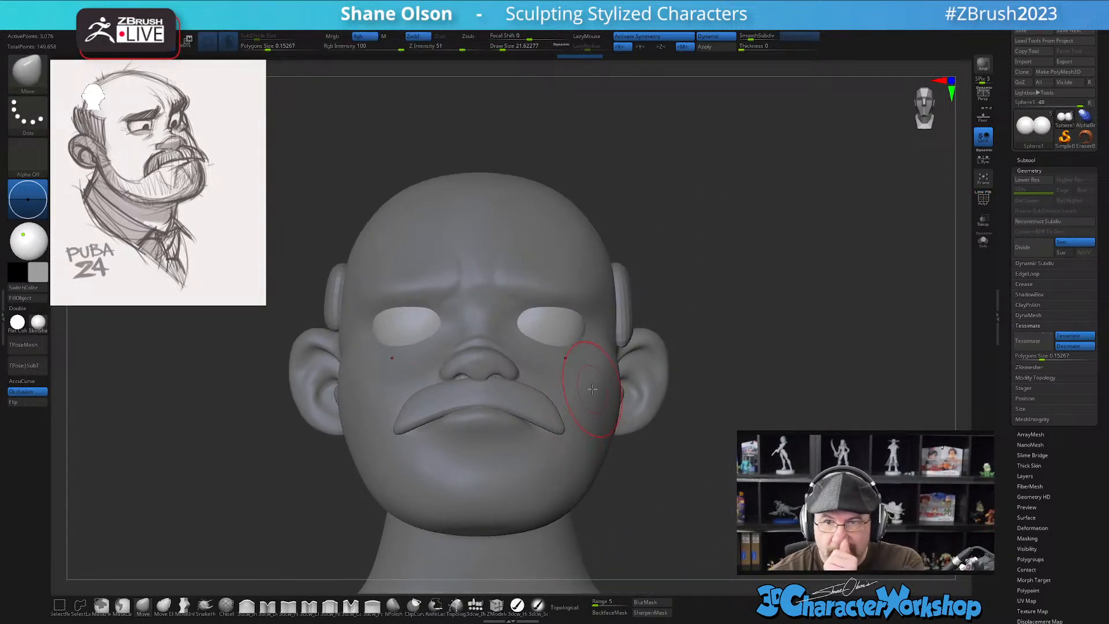
Select the head and sculpt the upper edge of the eye opening with the Detail brush at a draw size of about 16
{"action": "right_click_drag", "start_coordinate": [558, 319], "coordinate": [563, 413]}
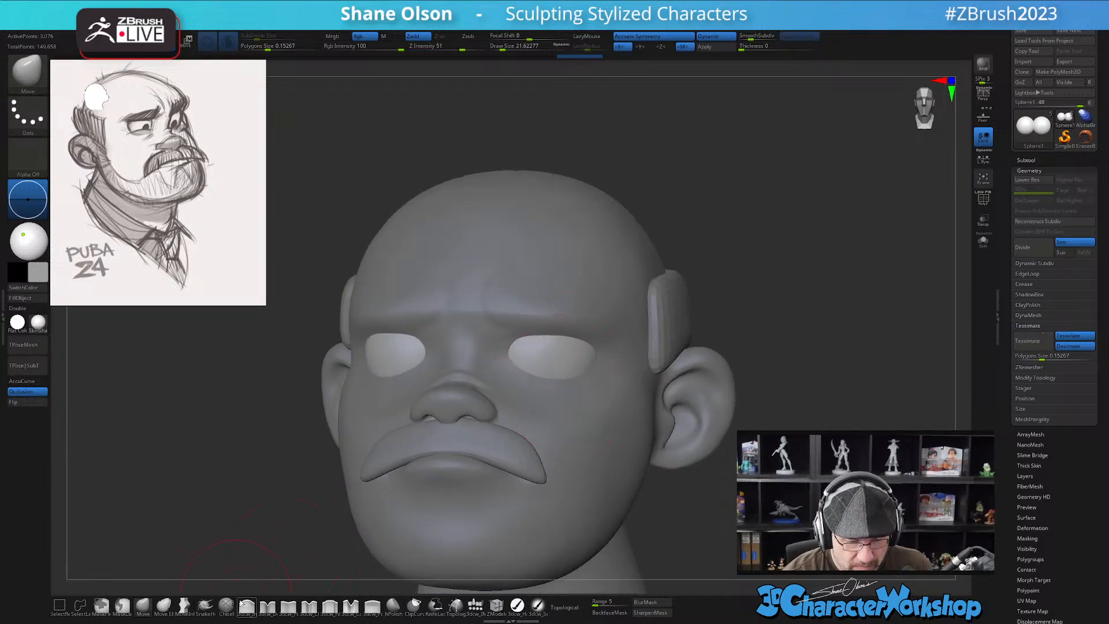
{"action": "left_click", "coordinate": [268, 605]}
{"action": "mouse_move", "coordinate": [568, 353]}
{"action": "right_mouse_down"}
{"action": "mouse_move", "coordinate": [551, 393]}
{"action": "mouse_move", "coordinate": [569, 456]}
{"action": "mouse_move", "coordinate": [559, 428]}
{"action": "mouse_move", "coordinate": [532, 438]}
{"action": "right_mouse_up"}
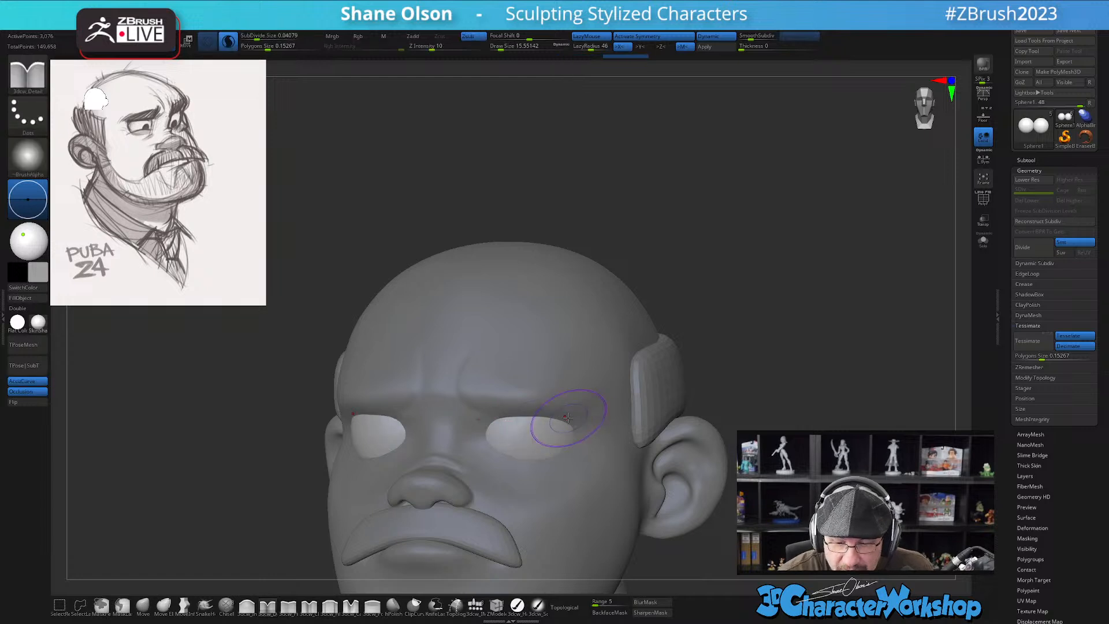
{"action": "left_click", "coordinate": [518, 382], "text": "alt"}
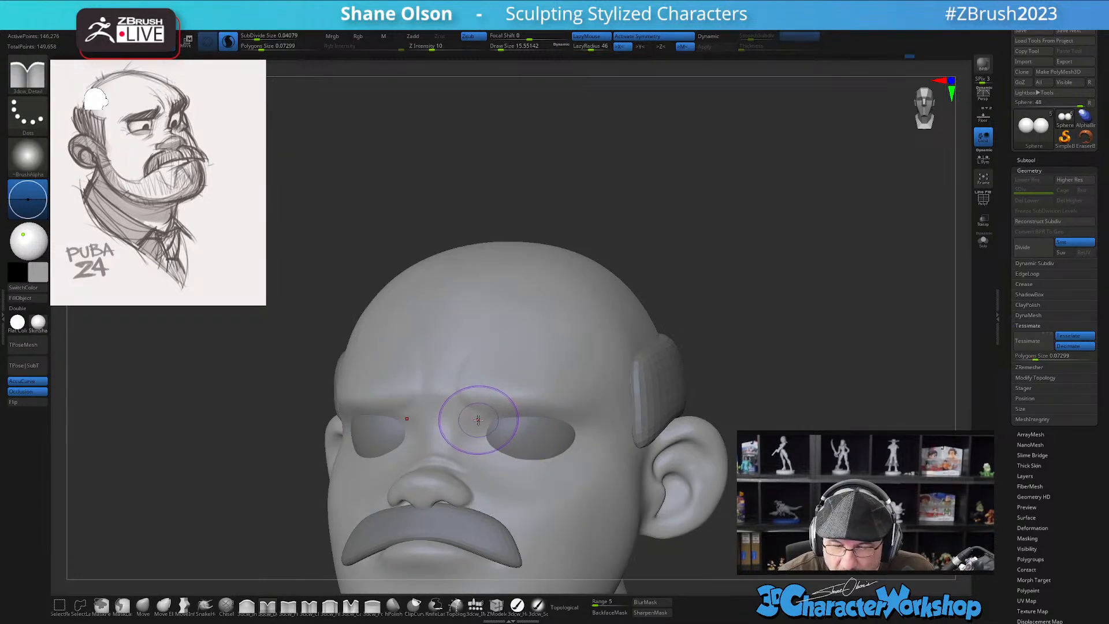
{"action": "key", "text": "ctrl+z"}
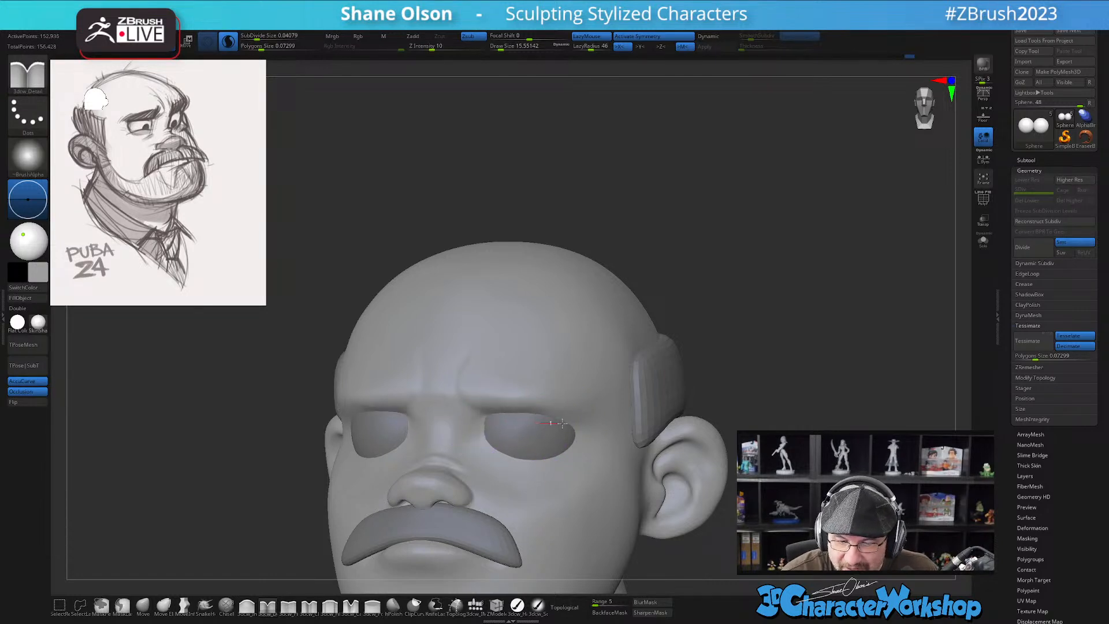
{"action": "left_click_drag", "start_coordinate": [599, 418], "coordinate": [621, 416]}
{"action": "mouse_move", "coordinate": [609, 457]}
{"action": "right_mouse_down"}
{"action": "mouse_move", "coordinate": [659, 462]}
{"action": "mouse_move", "coordinate": [592, 476]}
{"action": "mouse_move", "coordinate": [595, 463]}
{"action": "mouse_move", "coordinate": [578, 457]}
{"action": "right_mouse_up"}
{"action": "mouse_move", "coordinate": [520, 432]}
{"action": "right_mouse_down"}
{"action": "mouse_move", "coordinate": [495, 408]}
{"action": "mouse_move", "coordinate": [507, 410]}
{"action": "right_mouse_up"}
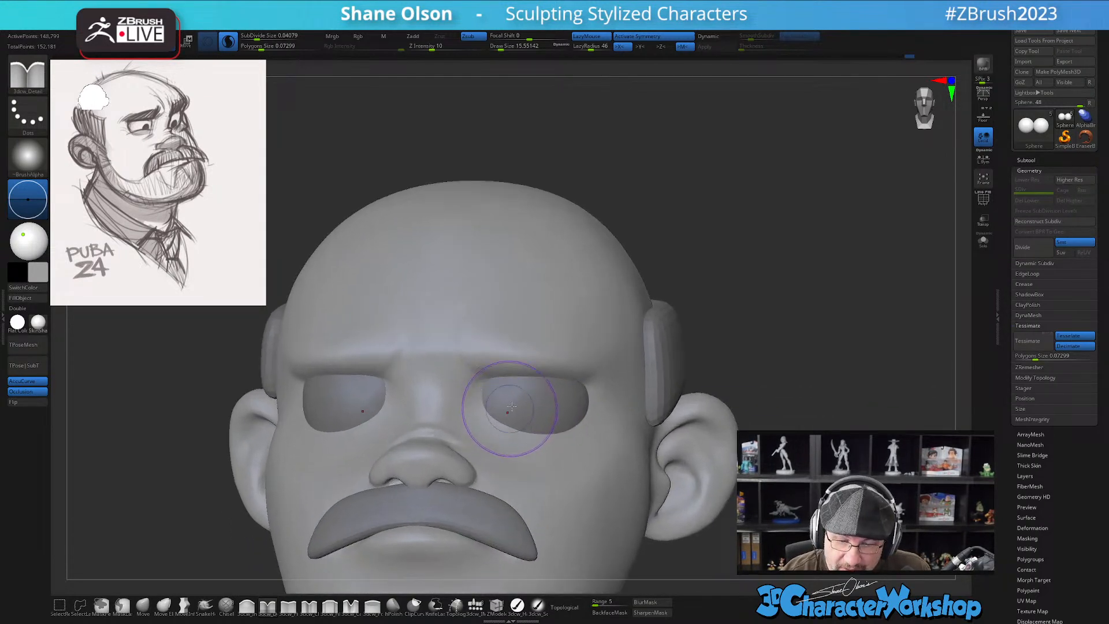
Build up the lower eyelids along the bottom of the eye openings with the Detail brush
{"action": "right_click_drag", "start_coordinate": [546, 446], "coordinate": [550, 455]}
{"action": "left_click_drag", "start_coordinate": [502, 448], "coordinate": [570, 443]}
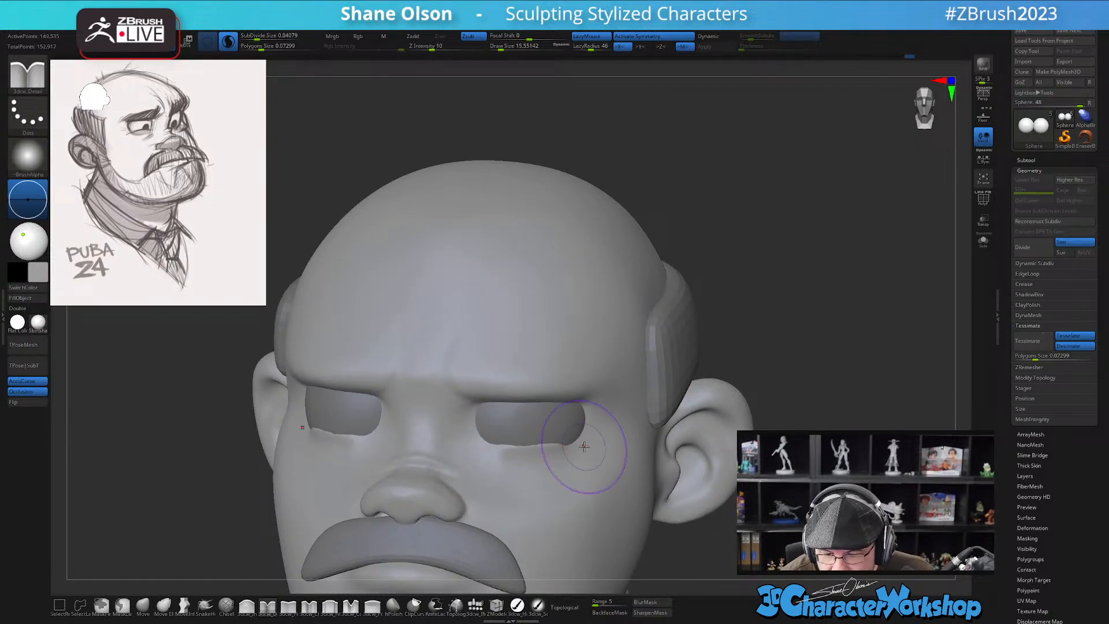
{"action": "right_click_drag", "start_coordinate": [573, 452], "coordinate": [578, 446]}
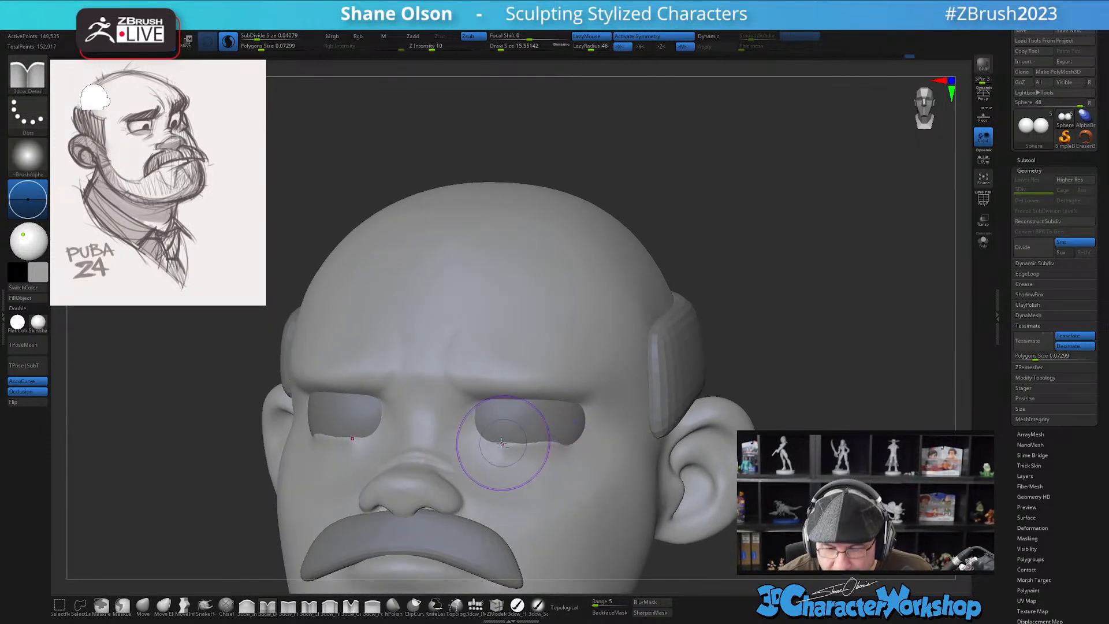
{"action": "left_click_drag", "start_coordinate": [490, 442], "coordinate": [542, 436]}
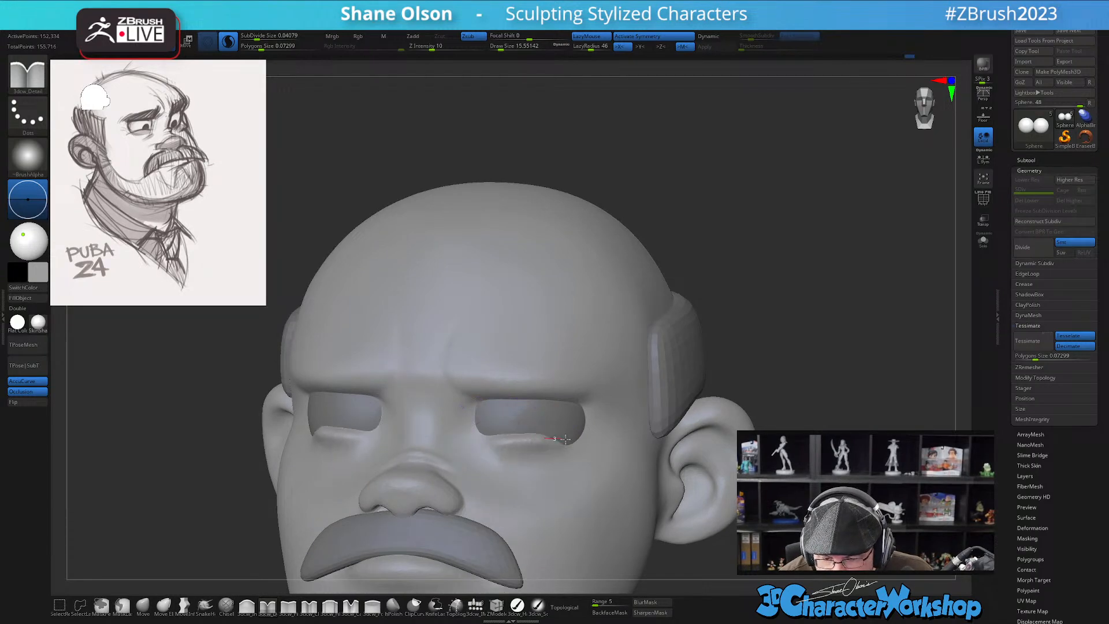
{"action": "mouse_move", "coordinate": [586, 443]}
{"action": "right_mouse_down"}
{"action": "mouse_move", "coordinate": [601, 453]}
{"action": "mouse_move", "coordinate": [530, 460]}
{"action": "mouse_move", "coordinate": [539, 508]}
{"action": "mouse_move", "coordinate": [527, 511]}
{"action": "right_mouse_up"}
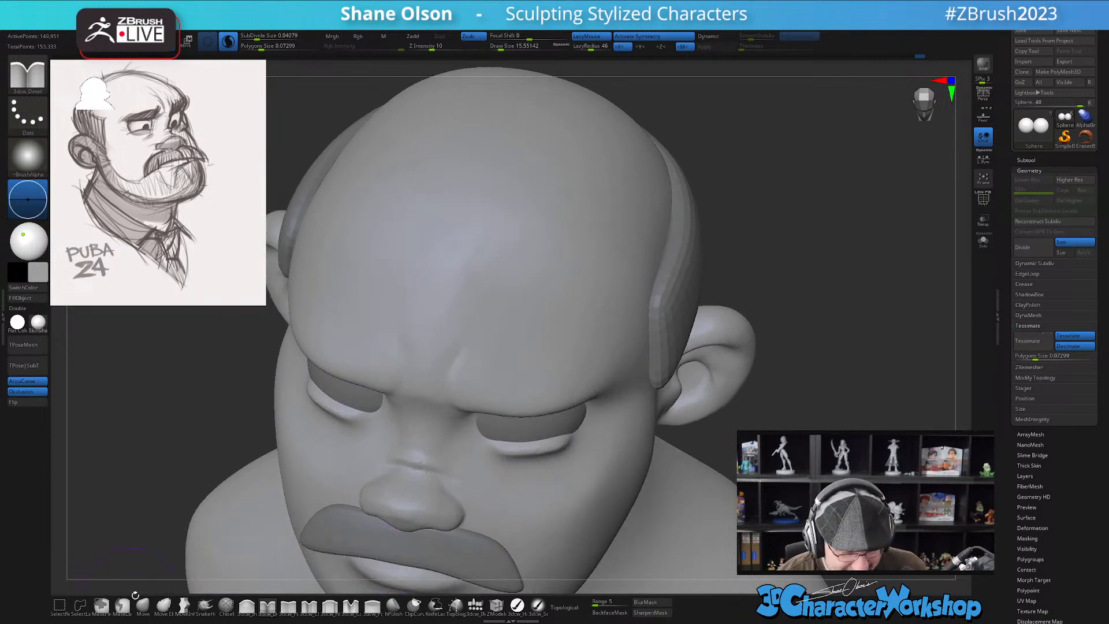
Switch to the Move brush and smooth the lower eyelid into the cheek
{"action": "left_click", "coordinate": [142, 603]}
{"action": "right_click_drag", "start_coordinate": [561, 433], "coordinate": [565, 419]}
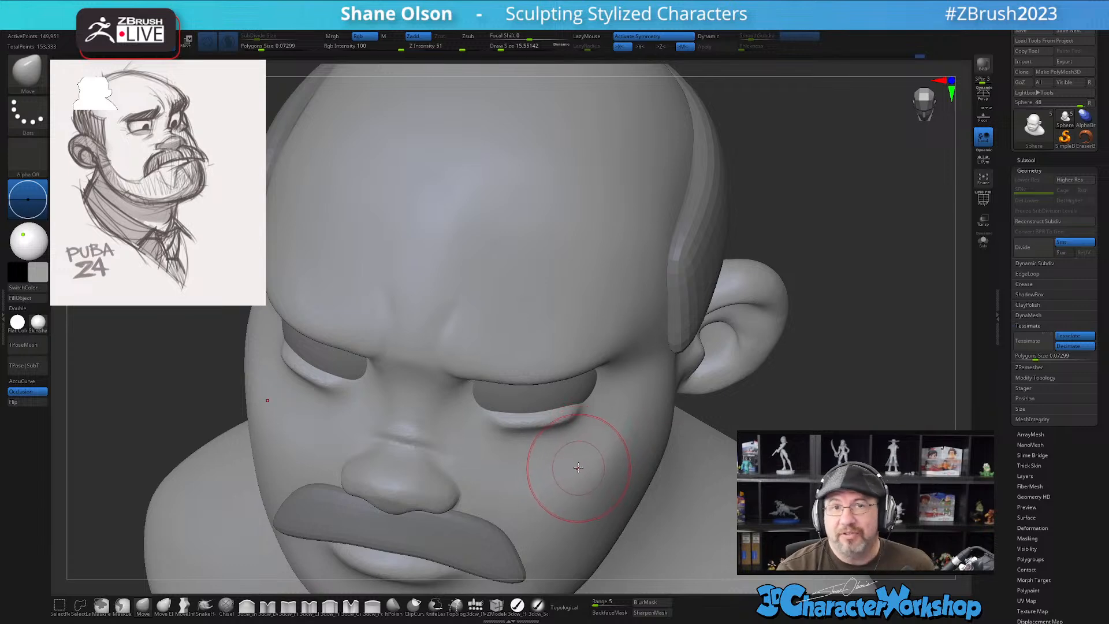
{"action": "right_click_drag", "start_coordinate": [520, 424], "coordinate": [530, 406]}
{"action": "mouse_move", "coordinate": [598, 436]}
{"action": "right_mouse_down"}
{"action": "mouse_move", "coordinate": [564, 441]}
{"action": "mouse_move", "coordinate": [566, 406]}
{"action": "mouse_move", "coordinate": [586, 445]}
{"action": "right_mouse_up"}
{"action": "left_click_drag", "start_coordinate": [529, 441], "coordinate": [562, 420], "text": "shift"}
{"action": "mouse_move", "coordinate": [579, 419]}
{"action": "right_mouse_down"}
{"action": "mouse_move", "coordinate": [544, 470]}
{"action": "mouse_move", "coordinate": [555, 439]}
{"action": "mouse_move", "coordinate": [612, 453]}
{"action": "mouse_move", "coordinate": [607, 478]}
{"action": "right_mouse_up"}
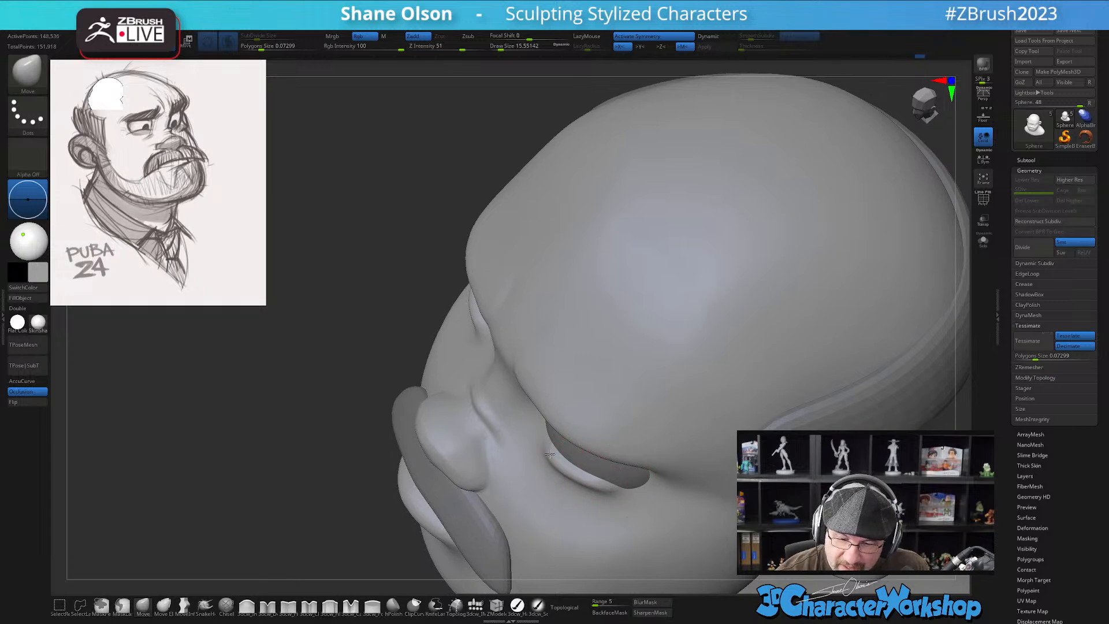
Define the lower eyelid and its corners with the Detail brush at a draw size of about 7, smoothing its surface
{"action": "mouse_move", "coordinate": [562, 448]}
{"action": "right_mouse_down"}
{"action": "mouse_move", "coordinate": [610, 453]}
{"action": "mouse_move", "coordinate": [594, 474]}
{"action": "mouse_move", "coordinate": [595, 407]}
{"action": "mouse_move", "coordinate": [493, 458]}
{"action": "mouse_move", "coordinate": [536, 439]}
{"action": "mouse_move", "coordinate": [502, 418]}
{"action": "right_mouse_up"}
{"action": "left_click", "coordinate": [268, 605]}
{"action": "left_click_drag", "start_coordinate": [444, 387], "coordinate": [448, 399]}
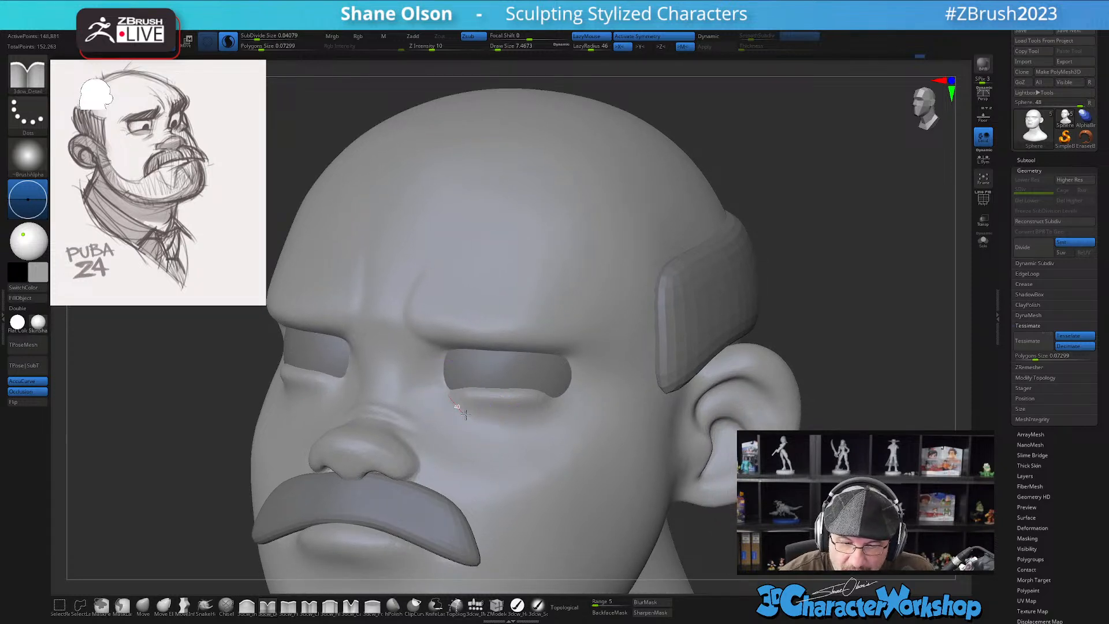
{"action": "left_click_drag", "start_coordinate": [567, 403], "coordinate": [584, 392]}
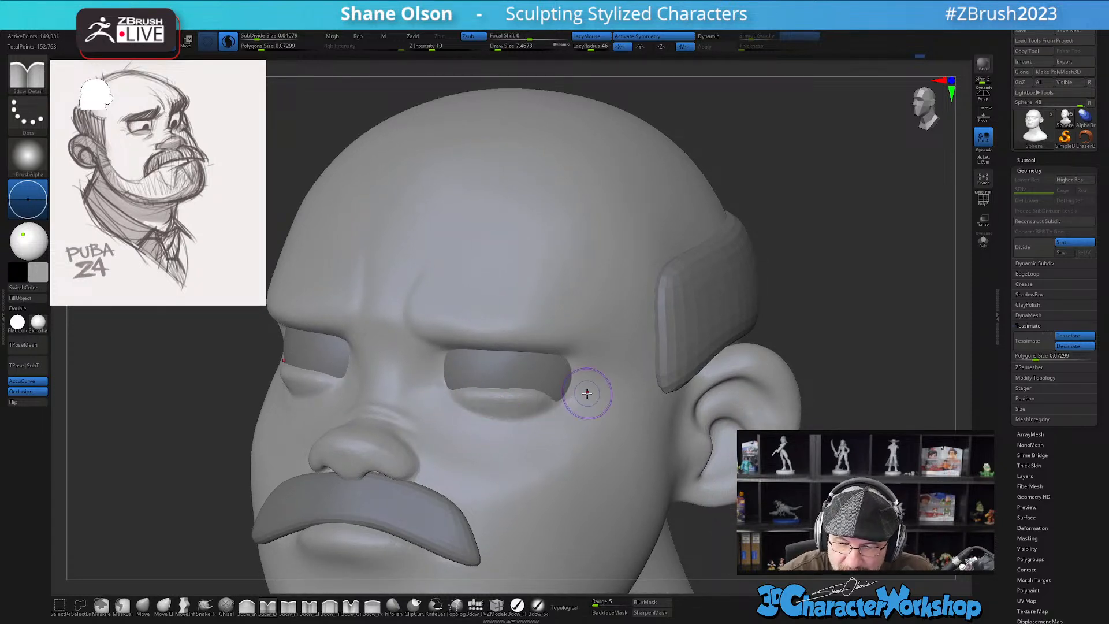
{"action": "right_click_drag", "start_coordinate": [572, 402], "coordinate": [580, 411]}
{"action": "left_click_drag", "start_coordinate": [463, 394], "coordinate": [546, 394]}
{"action": "right_click_drag", "start_coordinate": [577, 414], "coordinate": [574, 389]}
{"action": "left_click_drag", "start_coordinate": [511, 384], "coordinate": [534, 402], "text": "shift"}
{"action": "mouse_move", "coordinate": [560, 453]}
{"action": "right_mouse_down"}
{"action": "mouse_move", "coordinate": [462, 449]}
{"action": "mouse_move", "coordinate": [580, 456]}
{"action": "mouse_move", "coordinate": [559, 460]}
{"action": "mouse_move", "coordinate": [542, 433]}
{"action": "mouse_move", "coordinate": [577, 428]}
{"action": "mouse_move", "coordinate": [564, 446]}
{"action": "mouse_move", "coordinate": [571, 437]}
{"action": "right_mouse_up"}
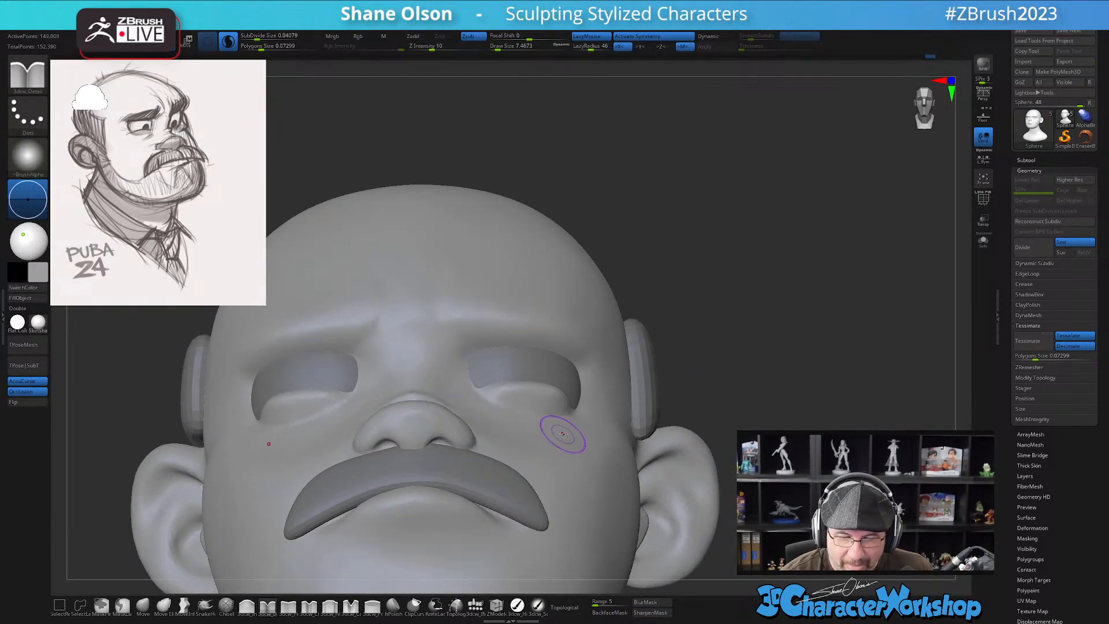
Adjust the shape of the lower eyelids and eye corners with the Move brush at draw sizes of about 14 and 11
{"action": "key", "text": "b"}
{"action": "key", "text": "m"}
{"action": "key", "text": "v"}
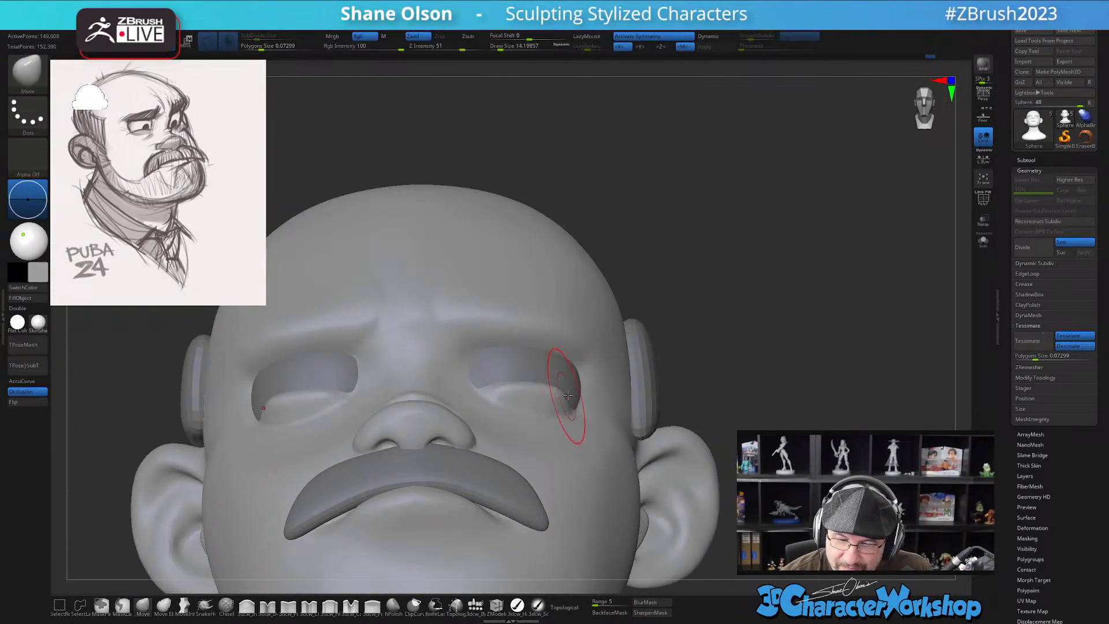
{"action": "right_click_drag", "start_coordinate": [557, 395], "coordinate": [567, 391]}
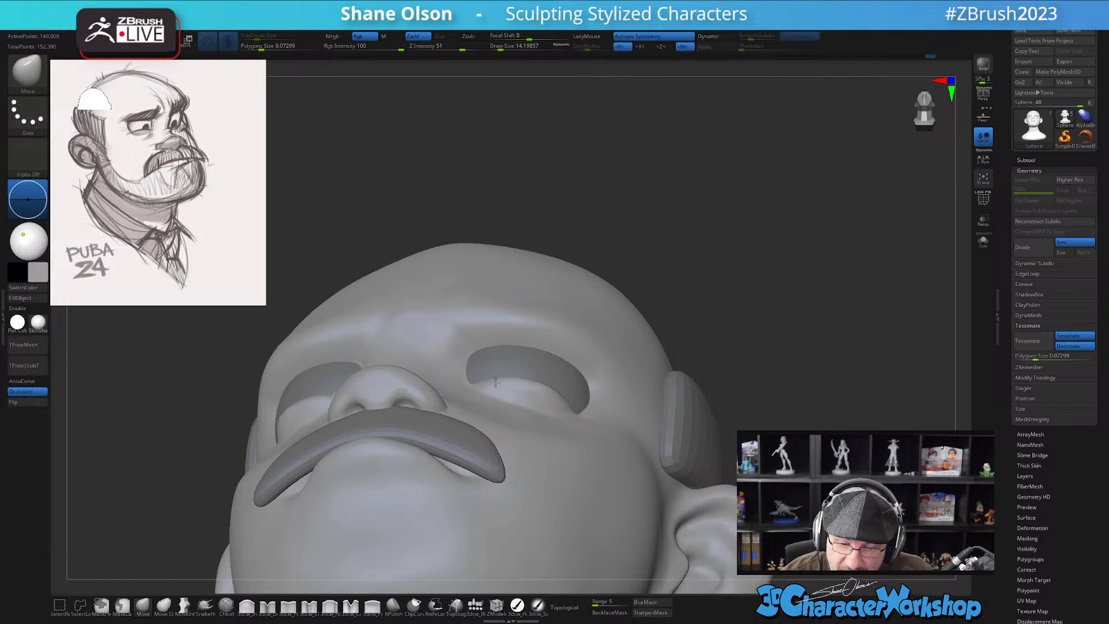
{"action": "mouse_move", "coordinate": [491, 382]}
{"action": "right_mouse_down"}
{"action": "mouse_move", "coordinate": [556, 452]}
{"action": "mouse_move", "coordinate": [577, 407]}
{"action": "mouse_move", "coordinate": [565, 408]}
{"action": "mouse_move", "coordinate": [577, 422]}
{"action": "mouse_move", "coordinate": [557, 421]}
{"action": "right_mouse_up"}
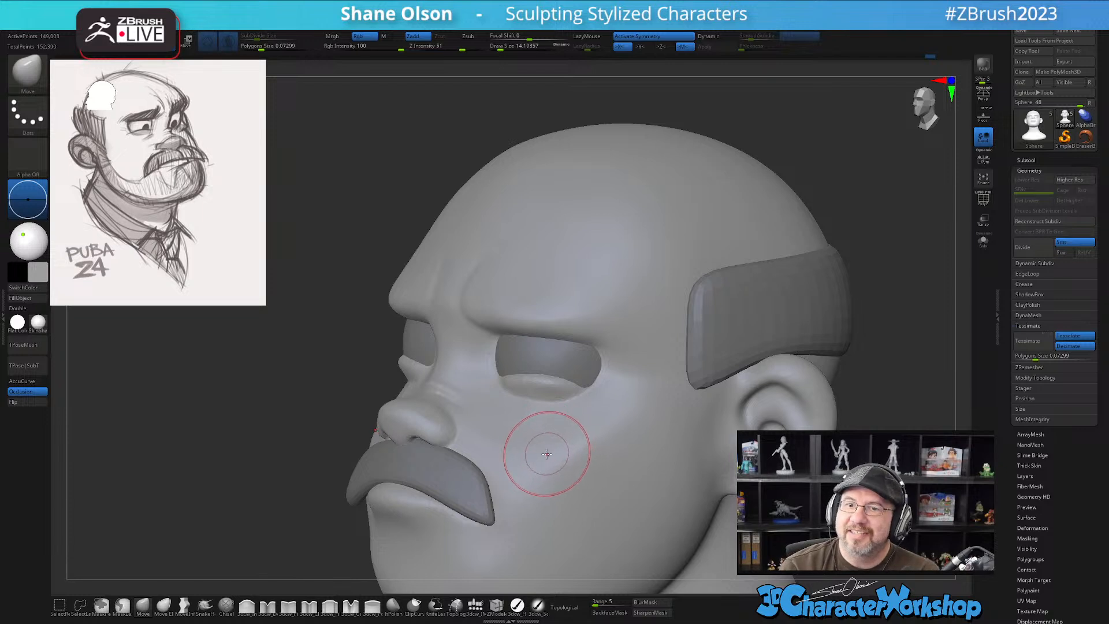
{"action": "right_click_drag", "start_coordinate": [547, 452], "coordinate": [559, 448]}
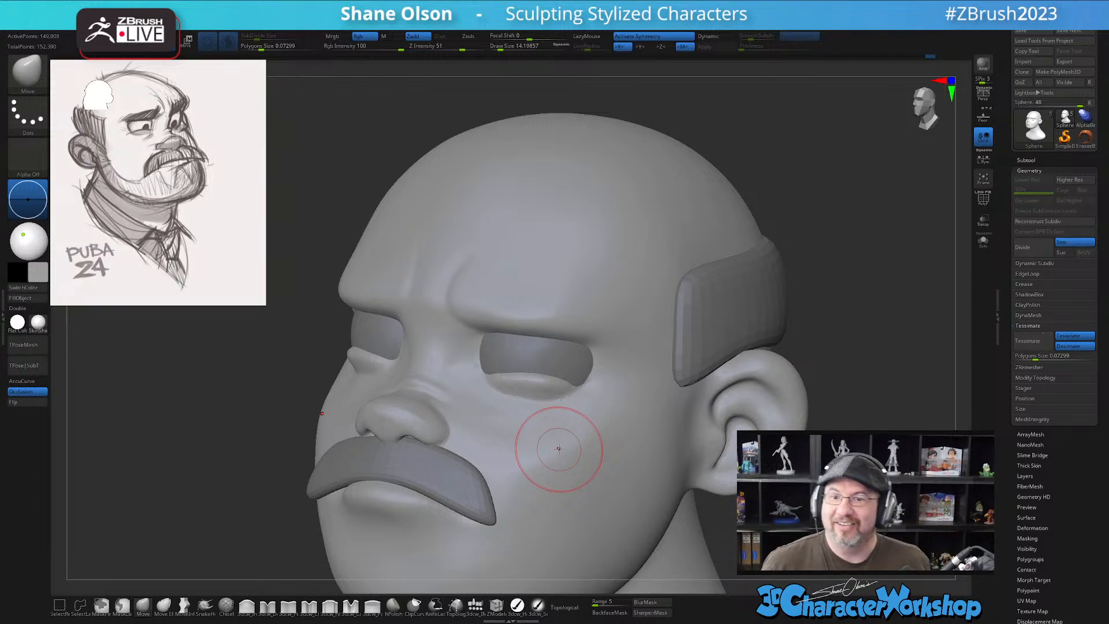
{"action": "mouse_move", "coordinate": [572, 425]}
{"action": "right_mouse_down"}
{"action": "mouse_move", "coordinate": [577, 396]}
{"action": "mouse_move", "coordinate": [580, 419]}
{"action": "mouse_move", "coordinate": [534, 372]}
{"action": "mouse_move", "coordinate": [542, 352]}
{"action": "mouse_move", "coordinate": [575, 367]}
{"action": "mouse_move", "coordinate": [532, 362]}
{"action": "mouse_move", "coordinate": [556, 380]}
{"action": "right_mouse_up"}
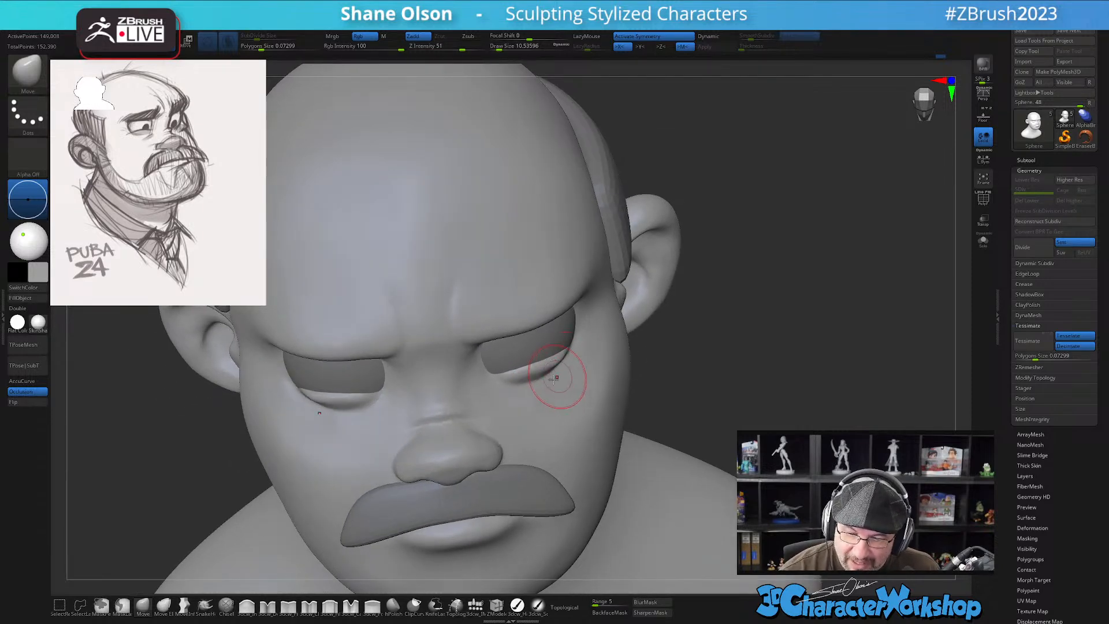
{"action": "right_click_drag", "start_coordinate": [503, 390], "coordinate": [559, 353]}
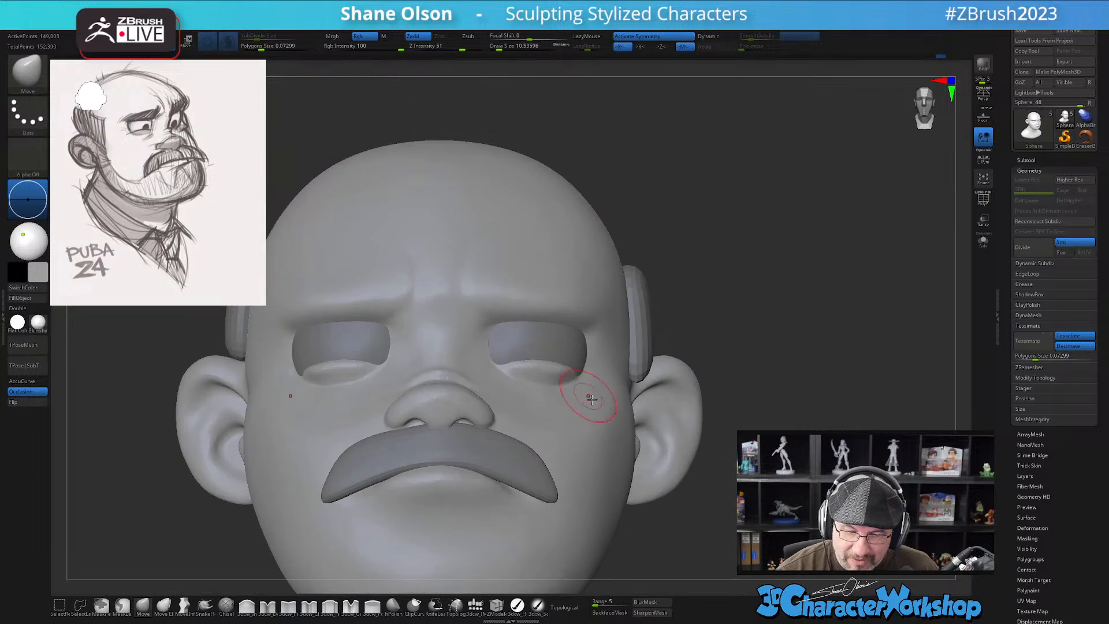
{"action": "right_click_drag", "start_coordinate": [585, 411], "coordinate": [577, 417]}
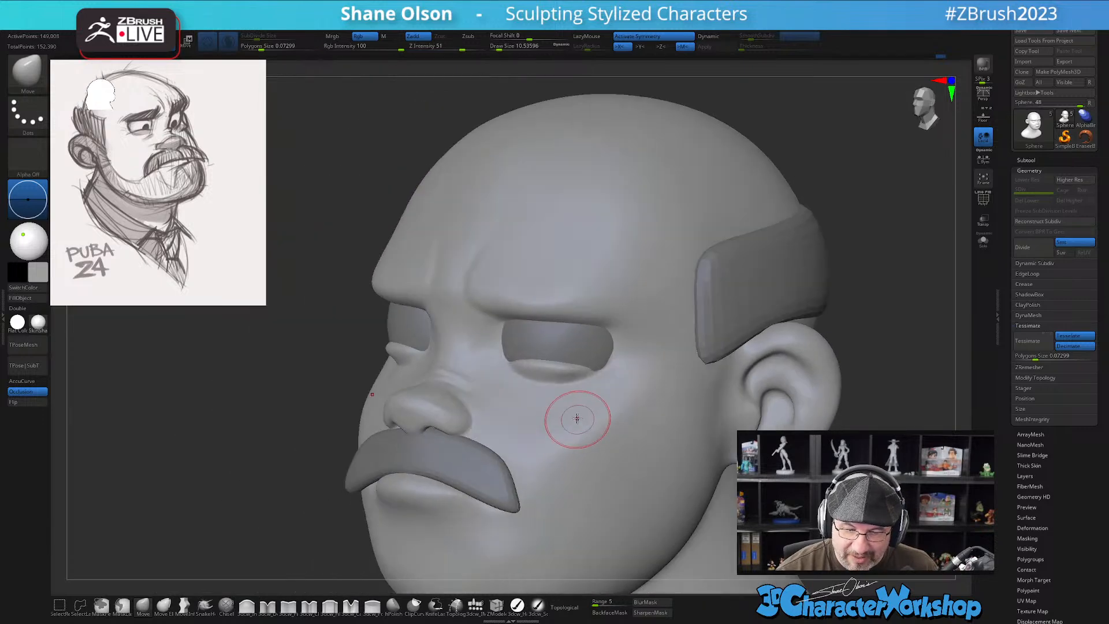
Pull the outer part of the lower eyelid closer around the eye with the Move brush at a draw size of about 14
{"action": "left_click", "coordinate": [266, 607]}
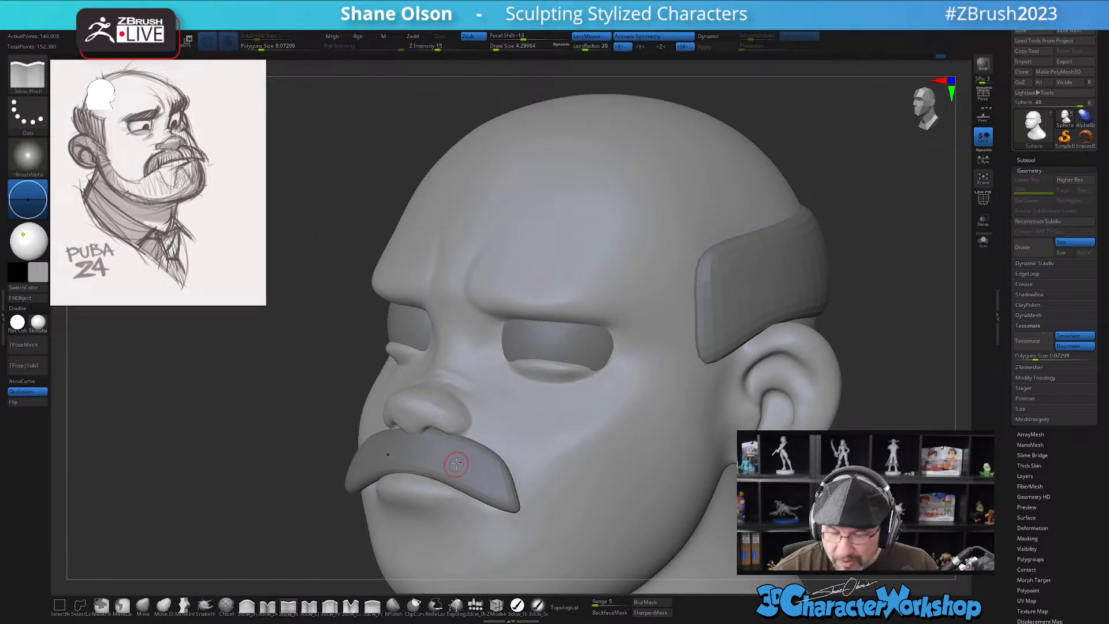
{"action": "mouse_move", "coordinate": [540, 448]}
{"action": "right_mouse_down"}
{"action": "mouse_move", "coordinate": [547, 421]}
{"action": "mouse_move", "coordinate": [574, 436]}
{"action": "mouse_move", "coordinate": [495, 341]}
{"action": "mouse_move", "coordinate": [535, 421]}
{"action": "mouse_move", "coordinate": [521, 420]}
{"action": "mouse_move", "coordinate": [540, 393]}
{"action": "mouse_move", "coordinate": [520, 426]}
{"action": "right_mouse_up"}
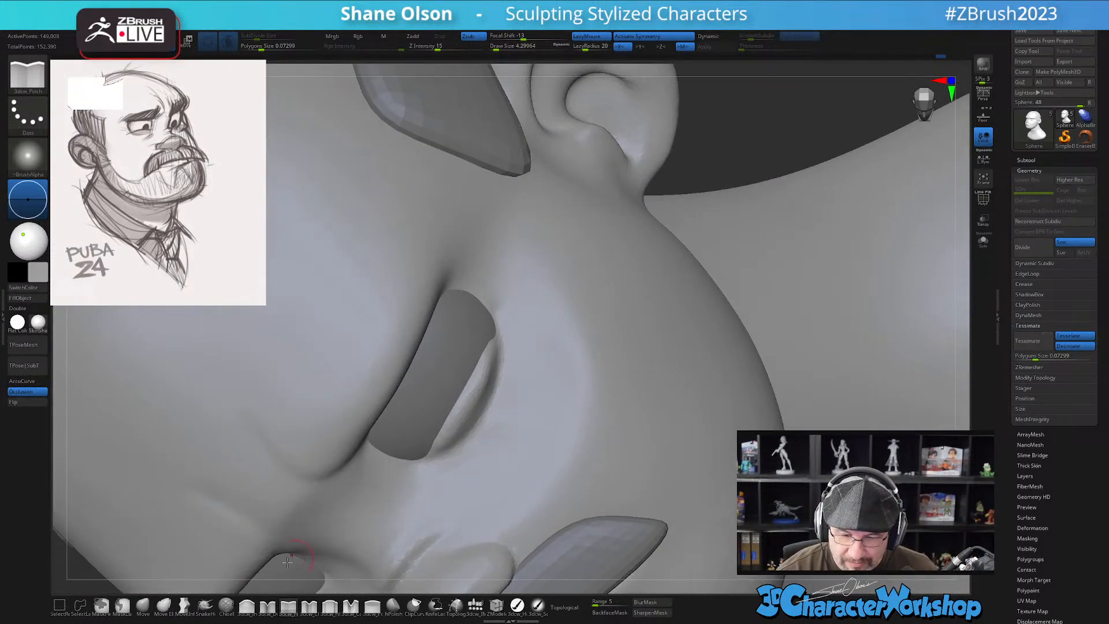
{"action": "left_click", "coordinate": [143, 607]}
{"action": "right_click_drag", "start_coordinate": [457, 404], "coordinate": [550, 384]}
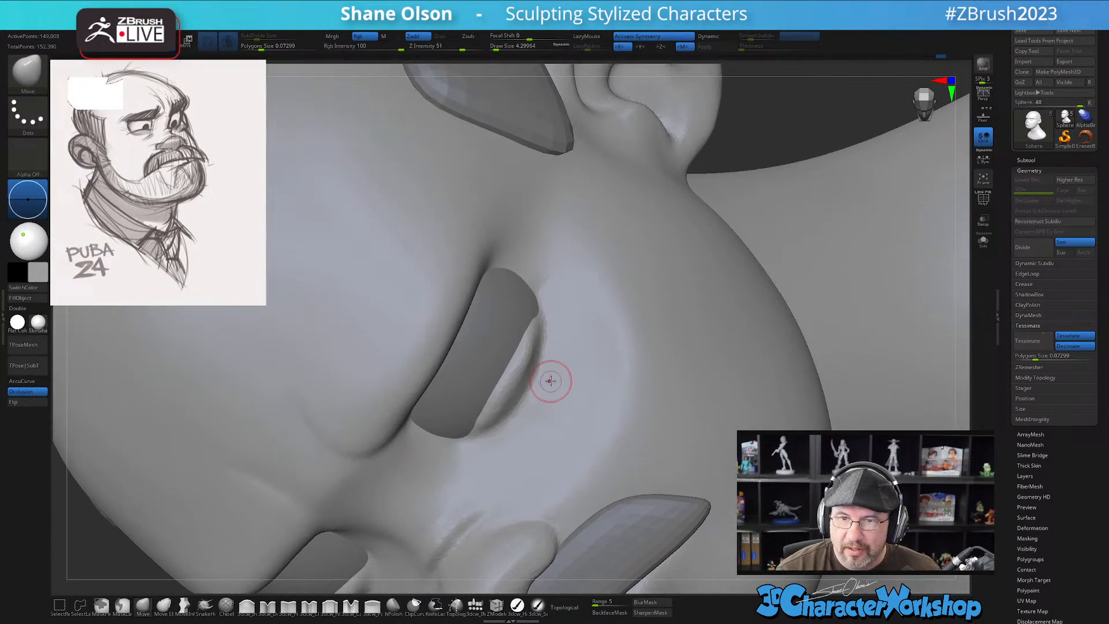
{"action": "key", "text": "s"}
{"action": "left_click_drag", "start_coordinate": [527, 376], "coordinate": [532, 376]}
{"action": "left_click_drag", "start_coordinate": [530, 372], "coordinate": [537, 366]}
{"action": "left_click_drag", "start_coordinate": [545, 320], "coordinate": [540, 313]}
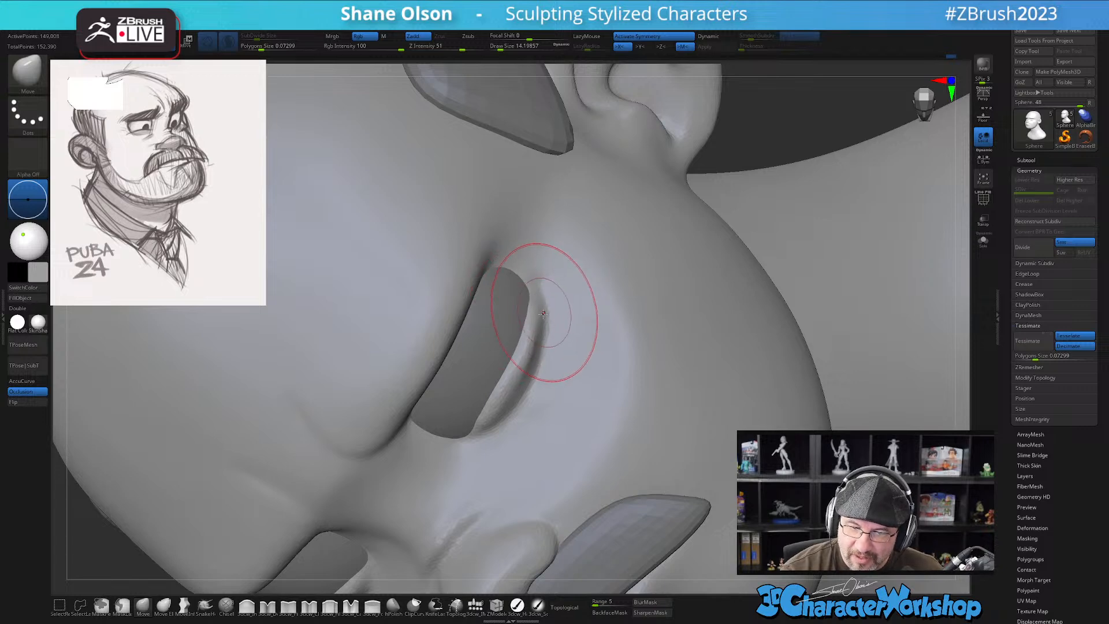
Refine the inner end of the lower eyelid with the Move brush at a draw size of about 6 and smooth it
{"action": "right_click_drag", "start_coordinate": [536, 353], "coordinate": [478, 454]}
{"action": "key", "text": "s"}
{"action": "left_click_drag", "start_coordinate": [478, 454], "coordinate": [466, 443]}
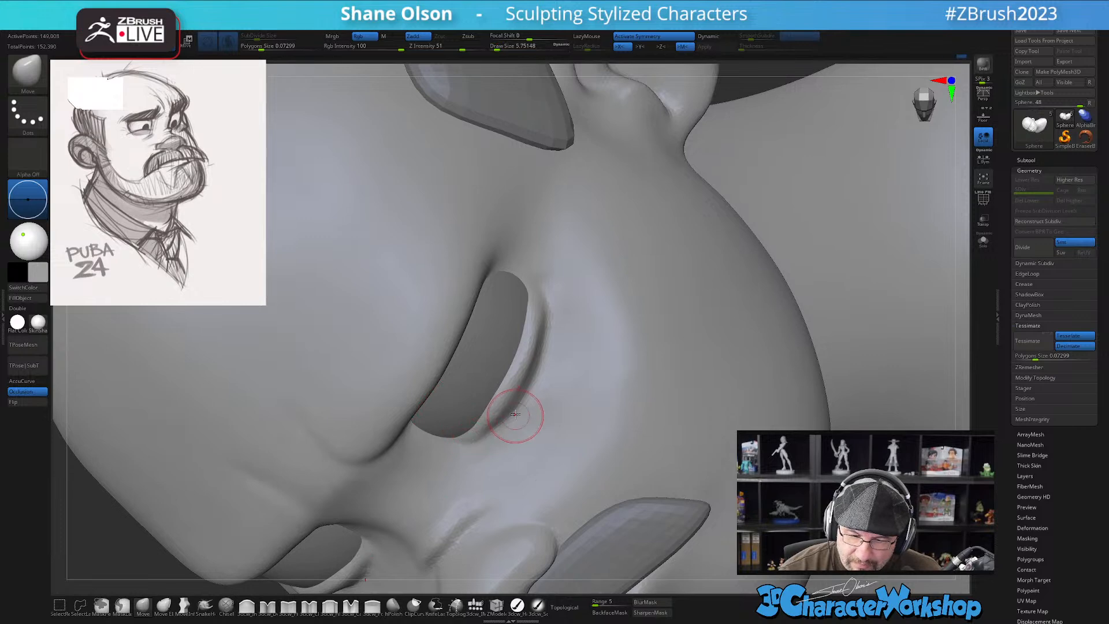
{"action": "right_click_drag", "start_coordinate": [508, 428], "coordinate": [516, 405]}
{"action": "key", "text": "shift"}
{"action": "left_click_drag", "start_coordinate": [455, 444], "coordinate": [464, 444], "text": "shift"}
{"action": "mouse_move", "coordinate": [548, 409]}
{"action": "right_mouse_down"}
{"action": "mouse_move", "coordinate": [549, 370]}
{"action": "mouse_move", "coordinate": [549, 400]}
{"action": "right_mouse_up"}
Sharpen the lower eyelid's rim and the crease beneath it with the Pinch brush at a draw size of about 4, smoothing the crease
{"action": "left_click", "coordinate": [288, 606]}
{"action": "key", "text": "["}
{"action": "key", "text": "["}
{"action": "left_click_drag", "start_coordinate": [531, 312], "coordinate": [529, 300]}
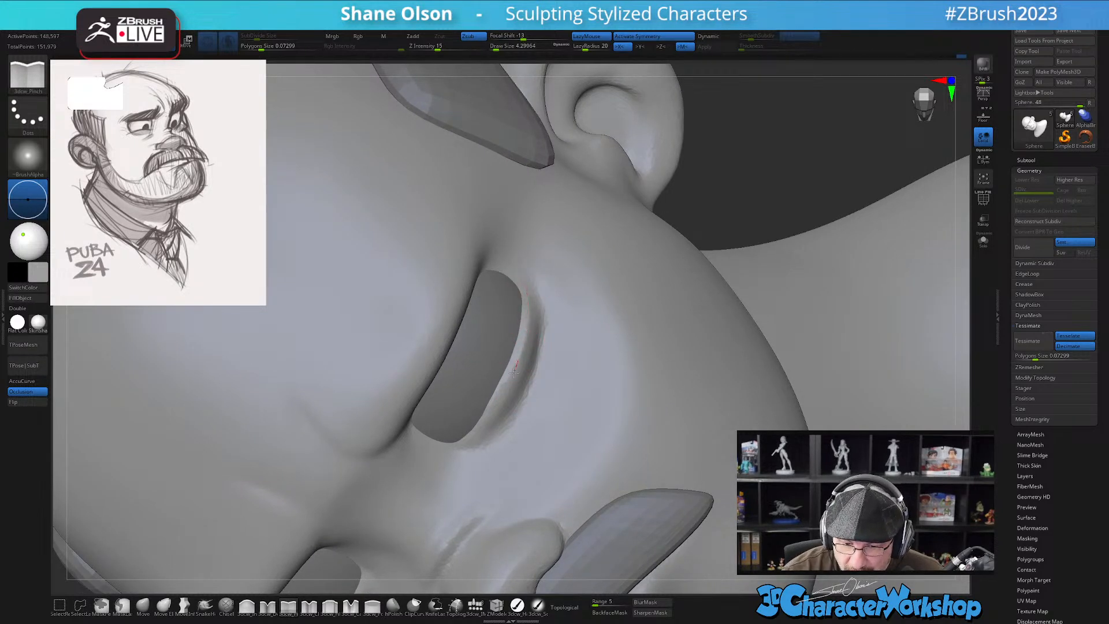
{"action": "left_click_drag", "start_coordinate": [458, 445], "coordinate": [455, 445]}
{"action": "left_click_drag", "start_coordinate": [527, 285], "coordinate": [544, 301]}
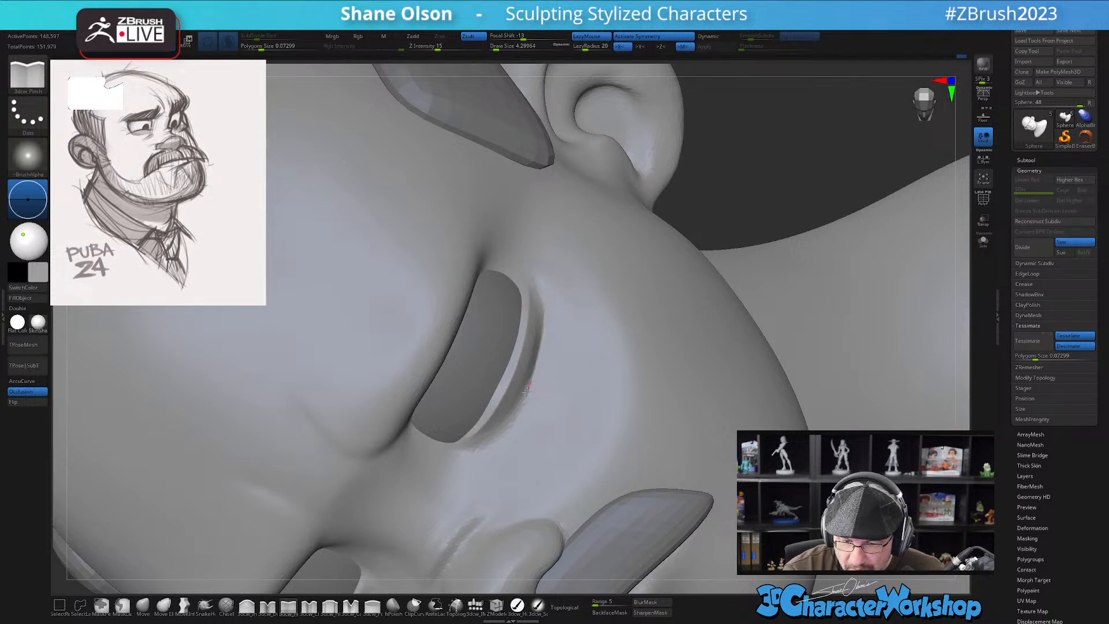
{"action": "left_click_drag", "start_coordinate": [503, 426], "coordinate": [467, 448]}
{"action": "left_click_drag", "start_coordinate": [532, 299], "coordinate": [525, 381], "text": "shift"}
Smooth the skin from the lower eyelid's outer end to its inner corner at a draw size of about 6.6
{"action": "right_click_drag", "start_coordinate": [577, 354], "coordinate": [547, 321]}
{"action": "left_click", "coordinate": [229, 43], "text": "shift"}
{"action": "key", "text": "s"}
{"action": "left_click_drag", "start_coordinate": [551, 384], "coordinate": [556, 384]}
{"action": "mouse_move", "coordinate": [537, 301]}
{"action": "left_mouse_down", "text": "shift"}
{"action": "mouse_move", "coordinate": [527, 354]}
{"action": "mouse_move", "coordinate": [440, 472]}
{"action": "left_mouse_up", "text": "shift"}
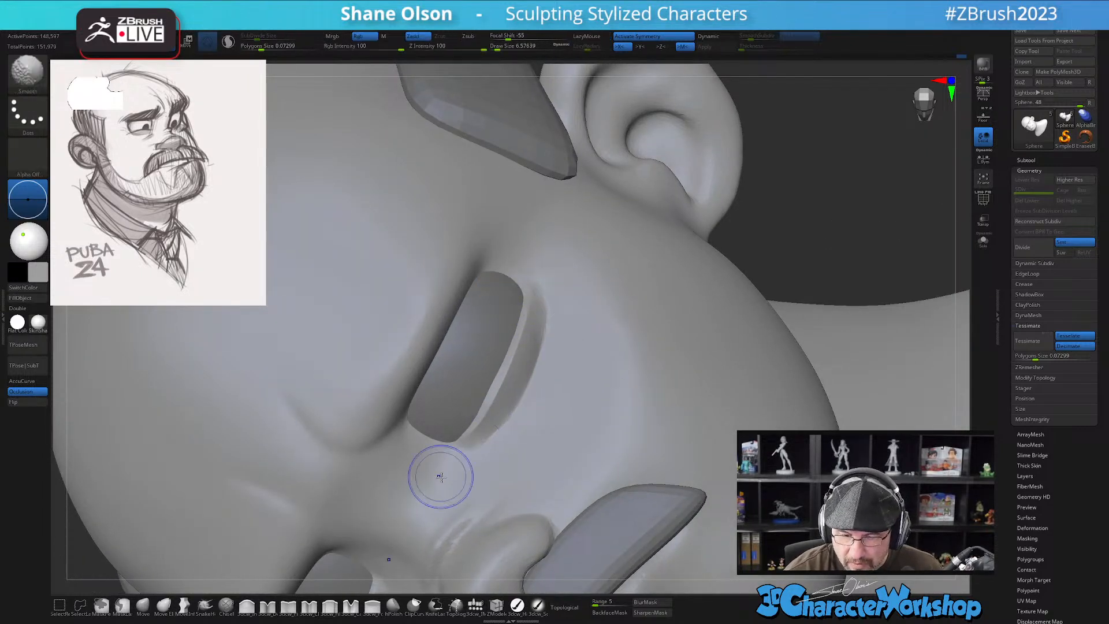
{"action": "right_click_drag", "start_coordinate": [587, 448], "coordinate": [566, 347], "text": "ctrl"}
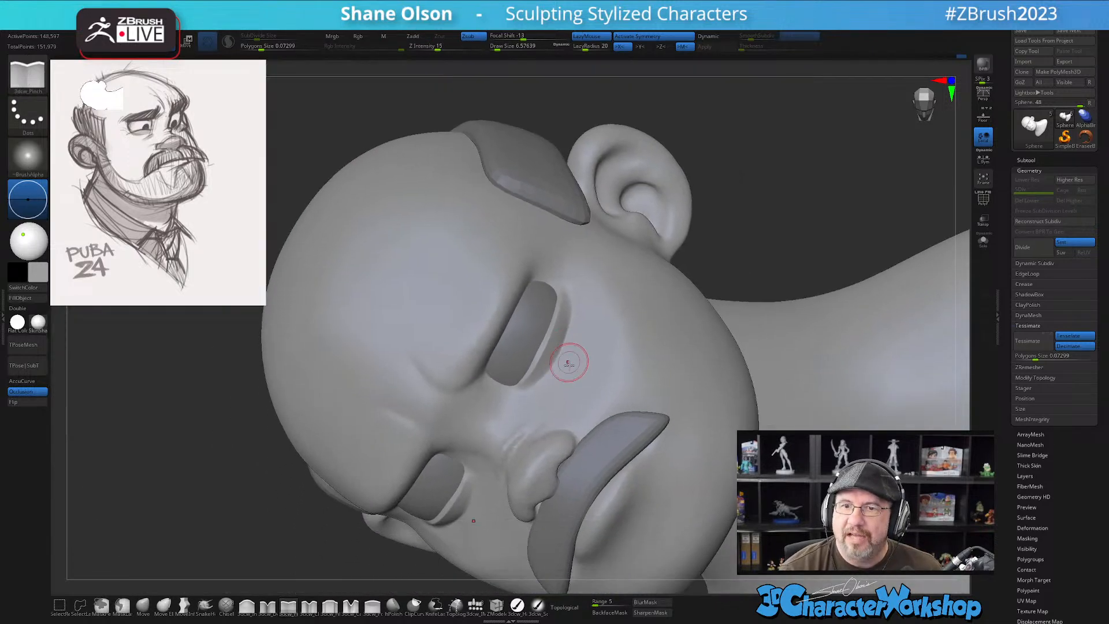
{"action": "right_click_drag", "start_coordinate": [564, 425], "coordinate": [648, 485]}
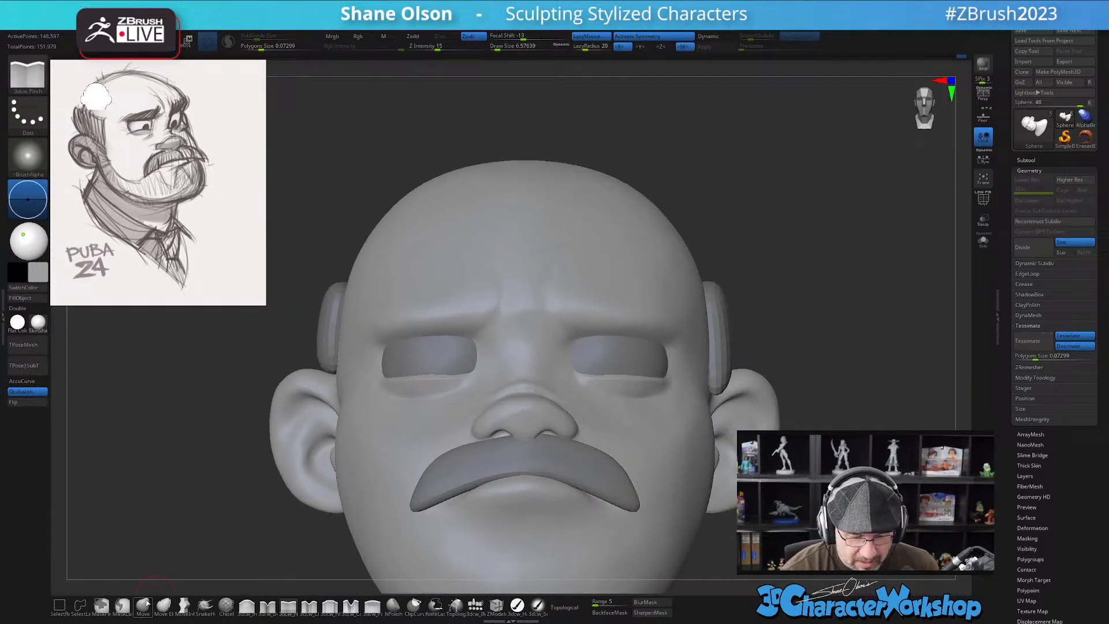
Adjust the shape of the lower eyelids with the Move brush at a draw size of about 12
{"action": "left_click", "coordinate": [143, 604]}
{"action": "mouse_move", "coordinate": [534, 418]}
{"action": "right_mouse_down"}
{"action": "mouse_move", "coordinate": [580, 403]}
{"action": "mouse_move", "coordinate": [631, 421]}
{"action": "mouse_move", "coordinate": [639, 411]}
{"action": "right_mouse_up"}
{"action": "key", "text": "bracketright"}
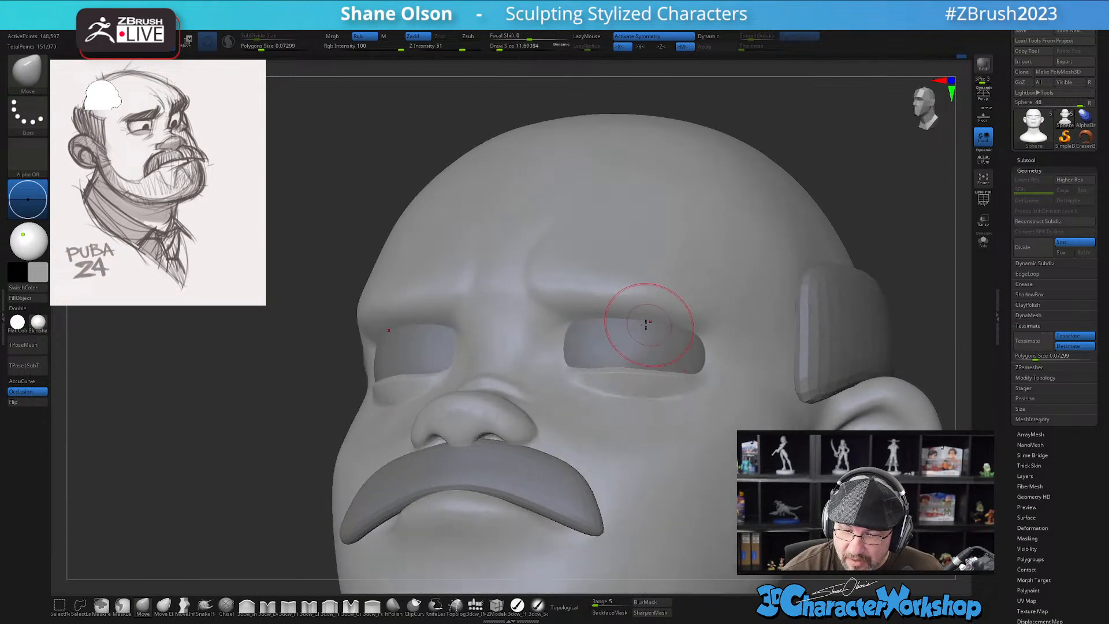
{"action": "right_click_drag", "start_coordinate": [652, 327], "coordinate": [642, 341]}
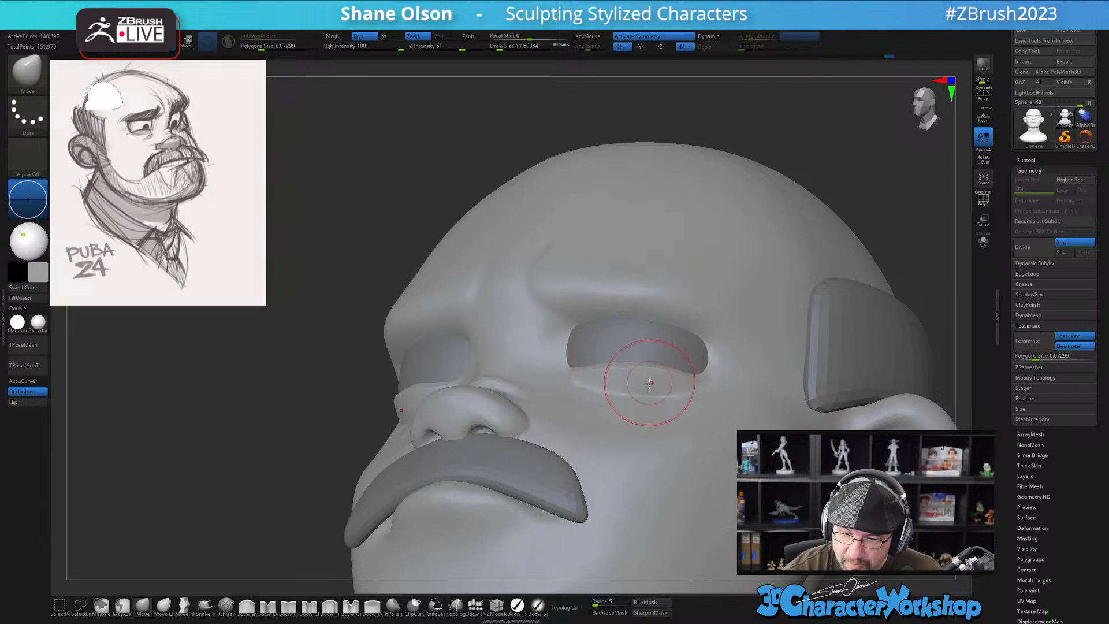
{"action": "right_click_drag", "start_coordinate": [650, 382], "coordinate": [598, 391]}
{"action": "mouse_move", "coordinate": [629, 358]}
{"action": "right_mouse_down"}
{"action": "mouse_move", "coordinate": [651, 347]}
{"action": "mouse_move", "coordinate": [635, 378]}
{"action": "mouse_move", "coordinate": [639, 408]}
{"action": "right_mouse_up"}
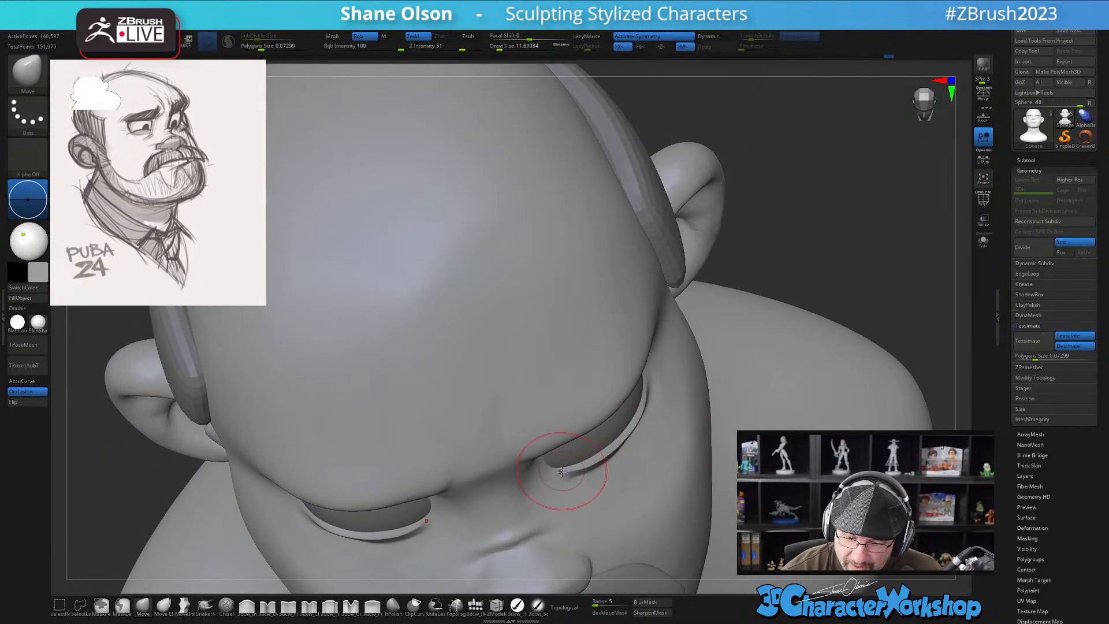
{"action": "right_click_drag", "start_coordinate": [560, 472], "coordinate": [652, 386]}
{"action": "right_click_drag", "start_coordinate": [661, 440], "coordinate": [631, 453]}
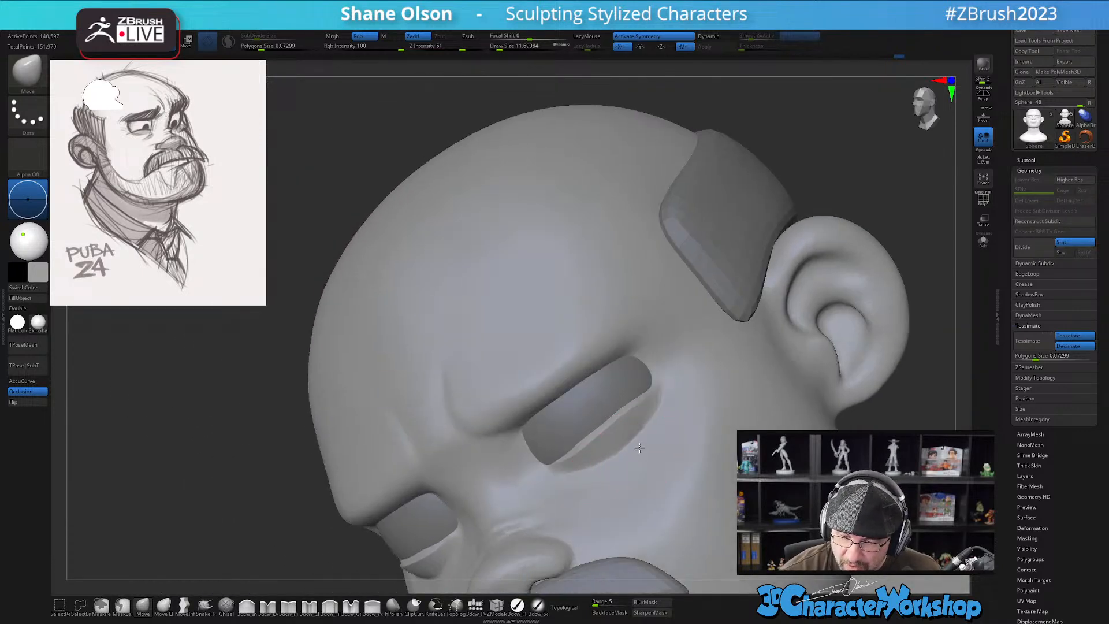
{"action": "right_click_drag", "start_coordinate": [683, 439], "coordinate": [635, 416]}
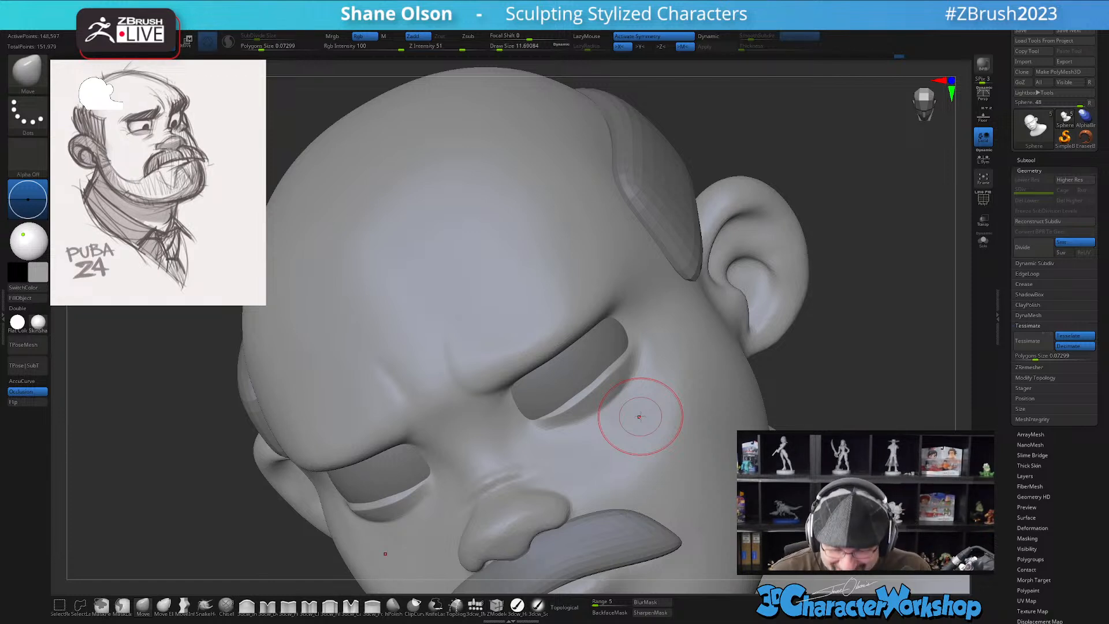
Pull the outer end of the lower eyelid upward with the Move brush at a draw size of about 6.6 and smooth its transition into the cheek
{"action": "right_click_drag", "start_coordinate": [626, 425], "coordinate": [627, 421]}
{"action": "key", "text": "s"}
{"action": "left_click_drag", "start_coordinate": [644, 431], "coordinate": [630, 432]}
{"action": "right_click_drag", "start_coordinate": [626, 420], "coordinate": [595, 417]}
{"action": "left_click_drag", "start_coordinate": [622, 409], "coordinate": [644, 353]}
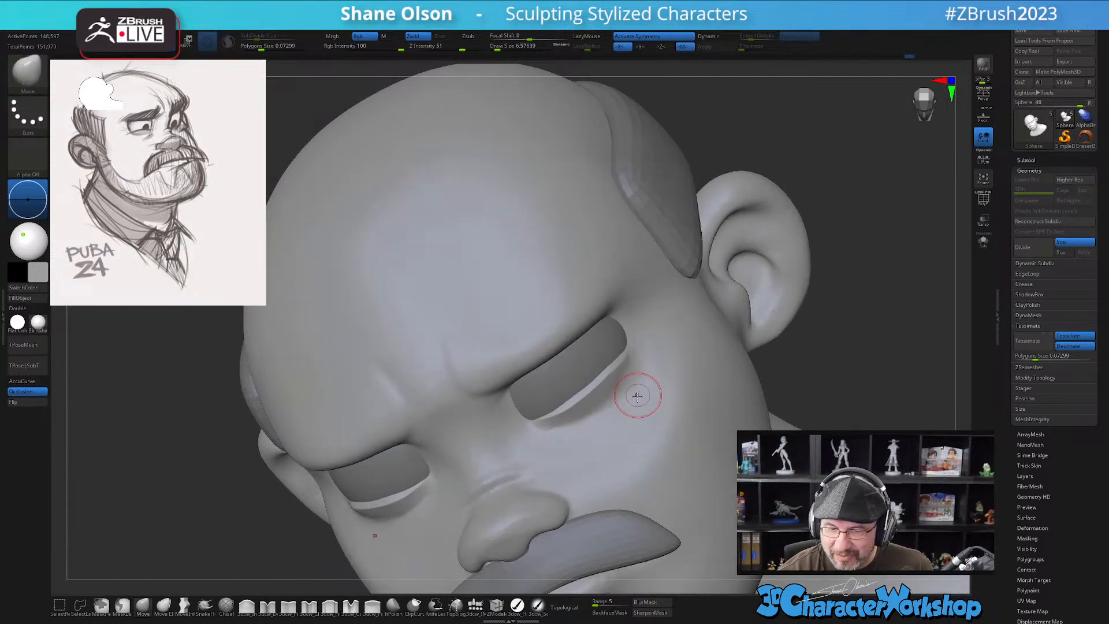
{"action": "right_click_drag", "start_coordinate": [637, 391], "coordinate": [641, 400]}
{"action": "left_click_drag", "start_coordinate": [605, 413], "coordinate": [636, 388], "text": "shift"}
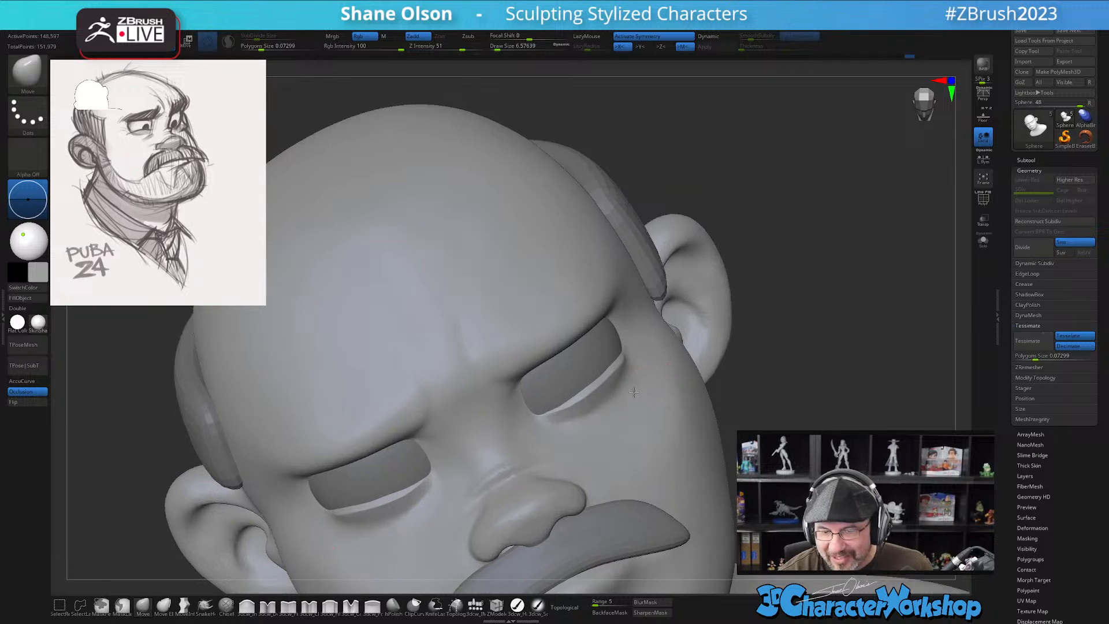
{"action": "right_click_drag", "start_coordinate": [651, 380], "coordinate": [625, 378]}
{"action": "left_click_drag", "start_coordinate": [607, 404], "coordinate": [637, 380], "text": "shift"}
{"action": "mouse_move", "coordinate": [634, 408]}
{"action": "right_mouse_down"}
{"action": "mouse_move", "coordinate": [636, 421]}
{"action": "mouse_move", "coordinate": [572, 444]}
{"action": "mouse_move", "coordinate": [527, 416]}
{"action": "mouse_move", "coordinate": [318, 572]}
{"action": "right_mouse_up"}
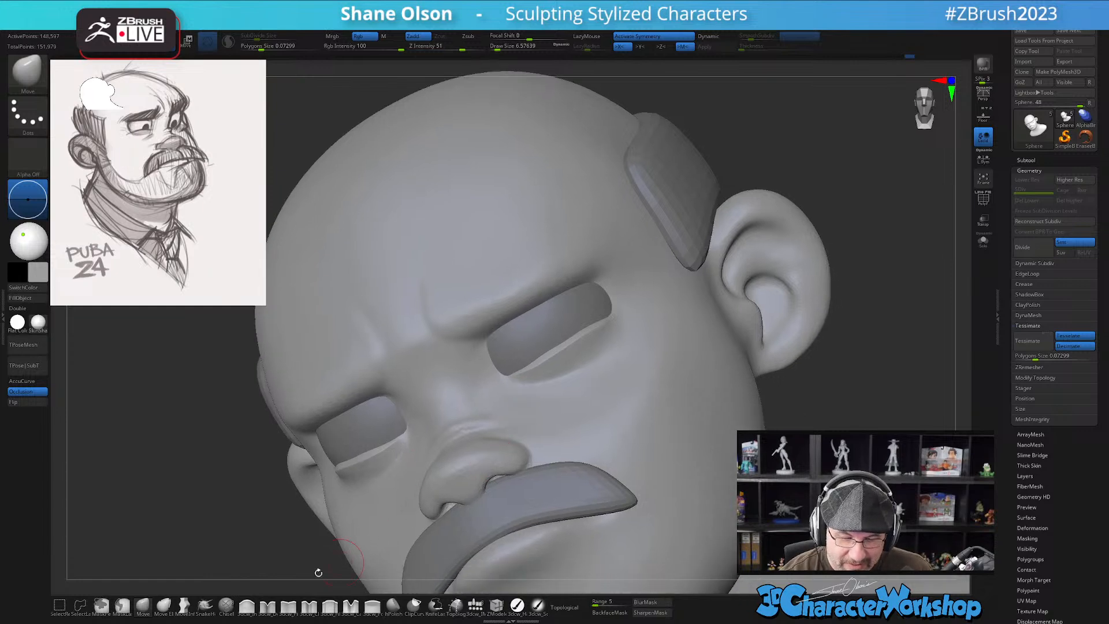
Tighten the crease under the lower eyelid toward its outer corner with the Pinch brush at a draw size of about 6.6
{"action": "left_click", "coordinate": [288, 604]}
{"action": "right_click_drag", "start_coordinate": [523, 415], "coordinate": [535, 411]}
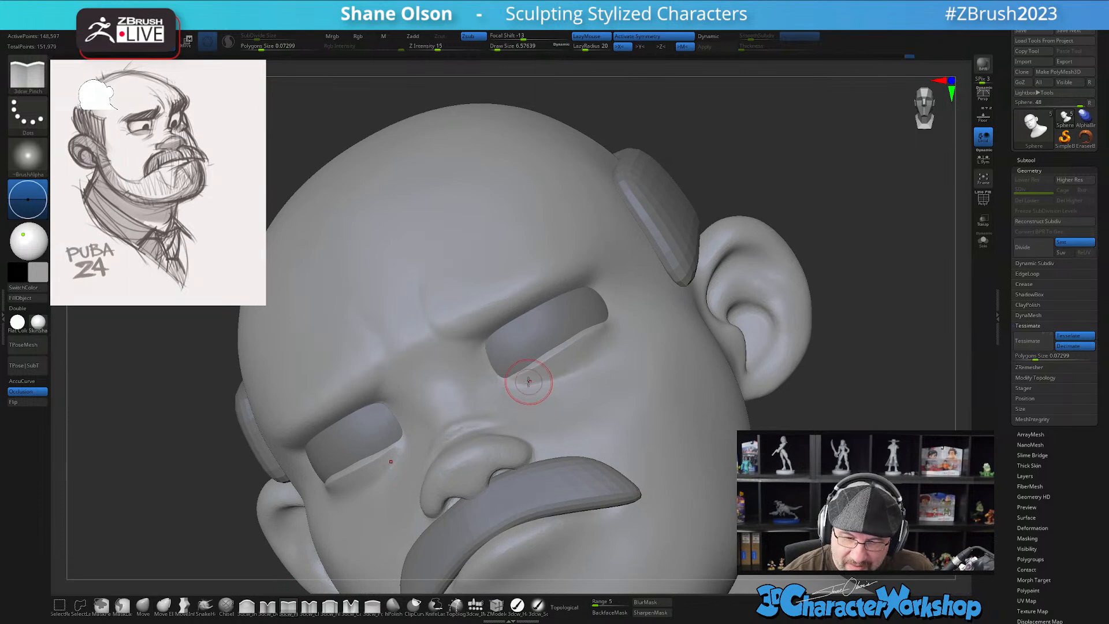
{"action": "right_click_drag", "start_coordinate": [576, 361], "coordinate": [599, 393]}
{"action": "left_click_drag", "start_coordinate": [549, 388], "coordinate": [595, 342]}
{"action": "right_click_drag", "start_coordinate": [598, 352], "coordinate": [593, 330]}
{"action": "mouse_move", "coordinate": [580, 344]}
{"action": "left_mouse_down"}
{"action": "mouse_move", "coordinate": [558, 371]}
{"action": "mouse_move", "coordinate": [583, 323]}
{"action": "left_mouse_up"}
{"action": "mouse_move", "coordinate": [605, 347]}
{"action": "right_mouse_down"}
{"action": "mouse_move", "coordinate": [595, 351]}
{"action": "mouse_move", "coordinate": [617, 374]}
{"action": "mouse_move", "coordinate": [589, 391]}
{"action": "mouse_move", "coordinate": [583, 382]}
{"action": "right_mouse_up"}
Refine the lower eyelid's curve and outer eye corner with the Move brush at draw sizes of about 8 and 14
{"action": "left_click", "coordinate": [144, 606]}
{"action": "mouse_move", "coordinate": [512, 421]}
{"action": "right_mouse_down"}
{"action": "mouse_move", "coordinate": [553, 395]}
{"action": "mouse_move", "coordinate": [561, 367]}
{"action": "right_mouse_up"}
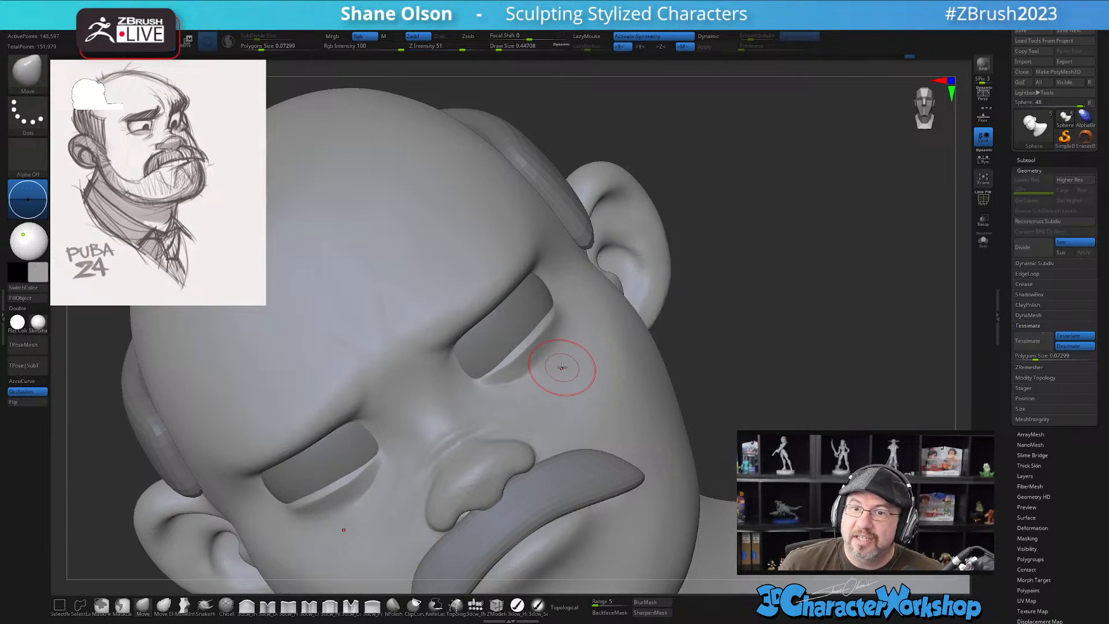
{"action": "mouse_move", "coordinate": [526, 350]}
{"action": "left_mouse_down"}
{"action": "mouse_move", "coordinate": [508, 333]}
{"action": "mouse_move", "coordinate": [526, 354]}
{"action": "left_mouse_up"}
{"action": "key", "text": "s"}
{"action": "mouse_move", "coordinate": [553, 338]}
{"action": "right_mouse_down", "text": "ctrl"}
{"action": "mouse_move", "coordinate": [565, 339]}
{"action": "mouse_move", "coordinate": [550, 354]}
{"action": "mouse_move", "coordinate": [535, 334]}
{"action": "mouse_move", "coordinate": [553, 346]}
{"action": "right_mouse_up", "text": "ctrl"}
{"action": "key", "text": "s"}
{"action": "left_click_drag", "start_coordinate": [553, 347], "coordinate": [549, 348]}
{"action": "key", "text": "s"}
{"action": "left_click_drag", "start_coordinate": [520, 291], "coordinate": [524, 291]}
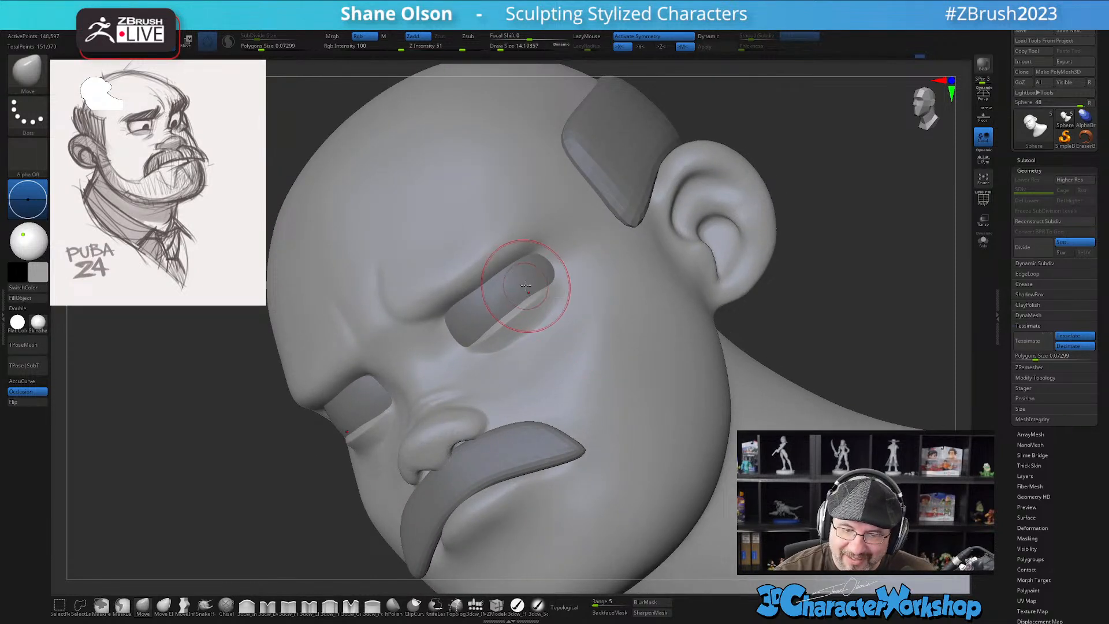
{"action": "right_click_drag", "start_coordinate": [565, 291], "coordinate": [556, 310]}
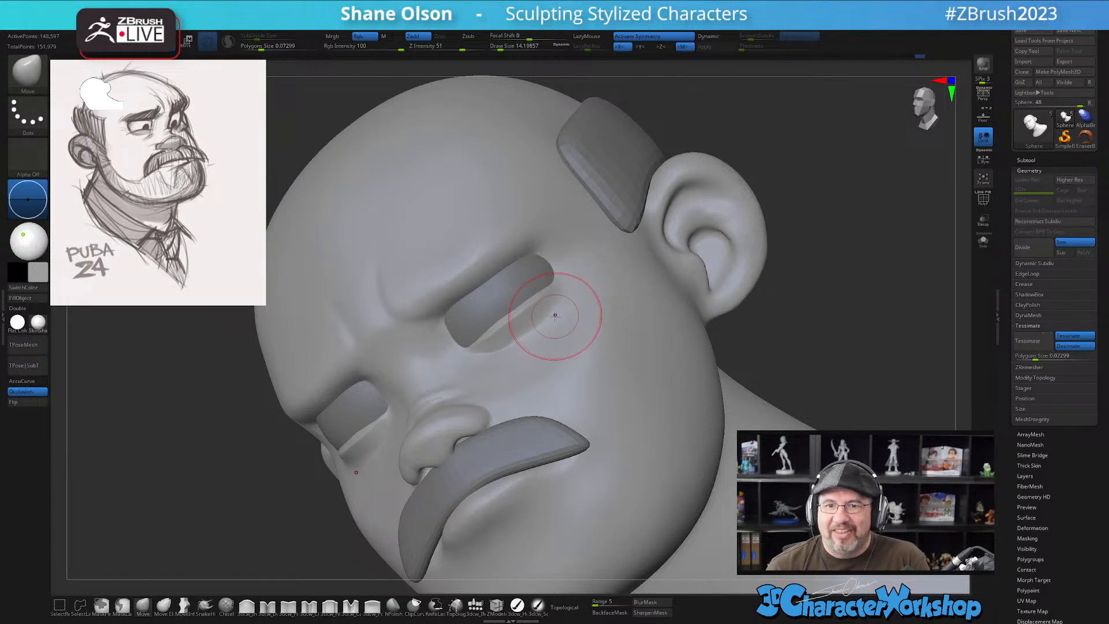
{"action": "mouse_move", "coordinate": [543, 353]}
{"action": "right_mouse_down"}
{"action": "mouse_move", "coordinate": [577, 347]}
{"action": "mouse_move", "coordinate": [580, 336]}
{"action": "mouse_move", "coordinate": [543, 378]}
{"action": "right_mouse_up"}
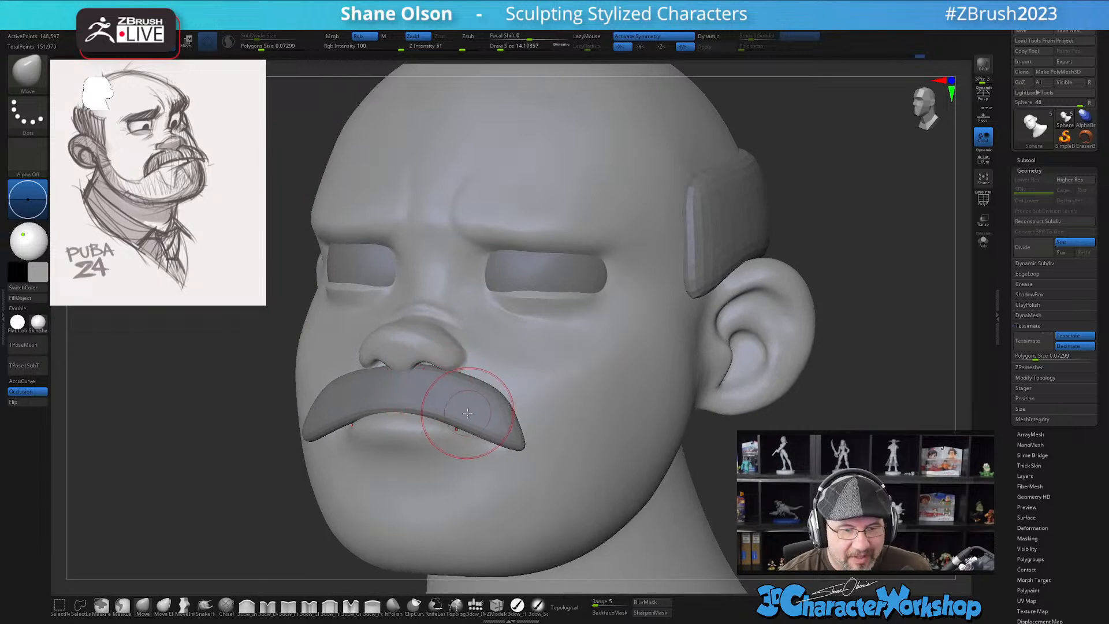
{"action": "mouse_move", "coordinate": [485, 411]}
{"action": "right_mouse_down"}
{"action": "mouse_move", "coordinate": [463, 424]}
{"action": "mouse_move", "coordinate": [463, 402]}
{"action": "mouse_move", "coordinate": [441, 384]}
{"action": "mouse_move", "coordinate": [464, 394]}
{"action": "right_mouse_up"}
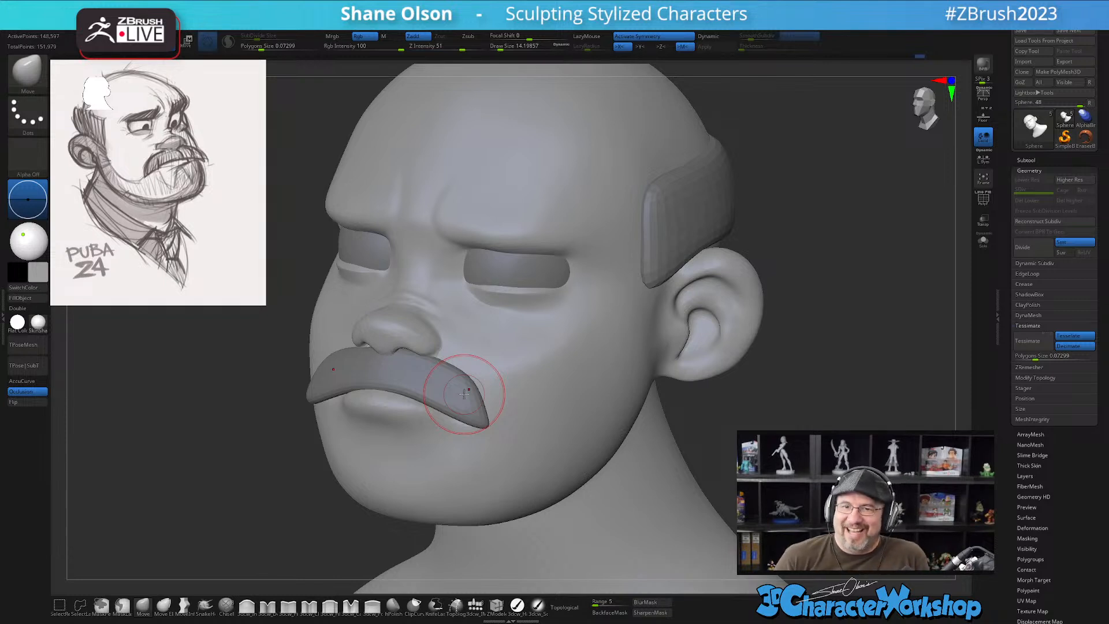
Refine the frown creases at the inner brows with the Pinch brush at a draw size of about 7.5 and smooth them
{"action": "left_click_drag", "start_coordinate": [739, 412], "coordinate": [743, 395]}
{"action": "right_click_drag", "start_coordinate": [471, 349], "coordinate": [484, 321], "text": "ctrl"}
{"action": "mouse_move", "coordinate": [462, 266]}
{"action": "right_mouse_down", "text": "alt"}
{"action": "mouse_move", "coordinate": [474, 323]}
{"action": "mouse_move", "coordinate": [497, 320]}
{"action": "mouse_move", "coordinate": [462, 300]}
{"action": "mouse_move", "coordinate": [530, 306]}
{"action": "right_mouse_up", "text": "alt"}
{"action": "left_click", "coordinate": [288, 605]}
{"action": "key", "text": "s"}
{"action": "left_click_drag", "start_coordinate": [506, 300], "coordinate": [500, 301]}
{"action": "right_click_drag", "start_coordinate": [506, 290], "coordinate": [498, 302]}
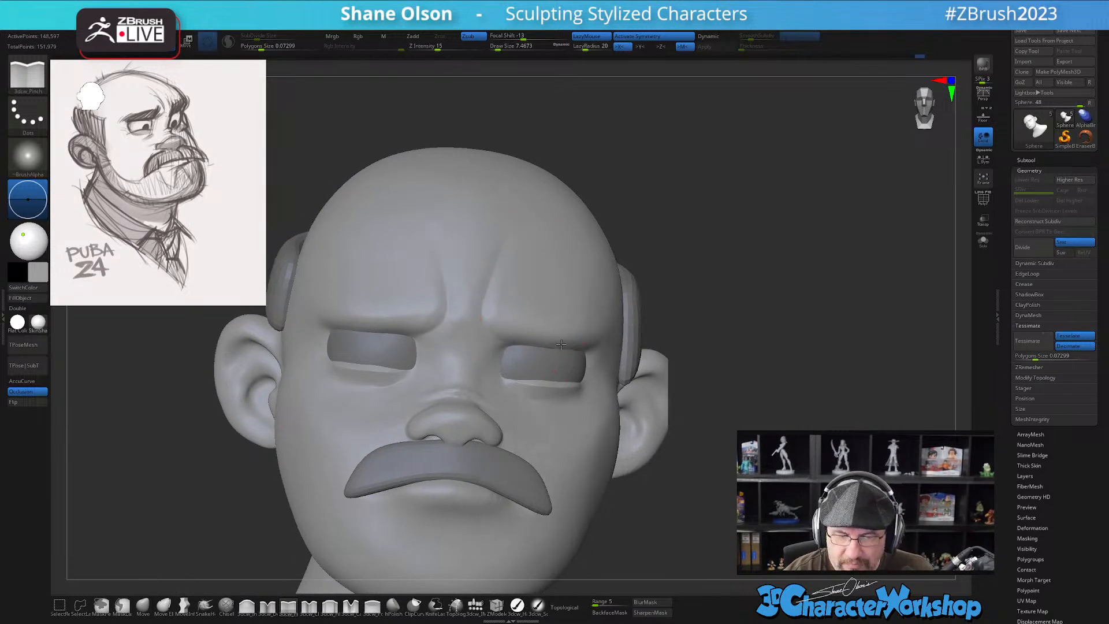
{"action": "right_click_drag", "start_coordinate": [556, 361], "coordinate": [526, 292]}
{"action": "key", "text": "shift"}
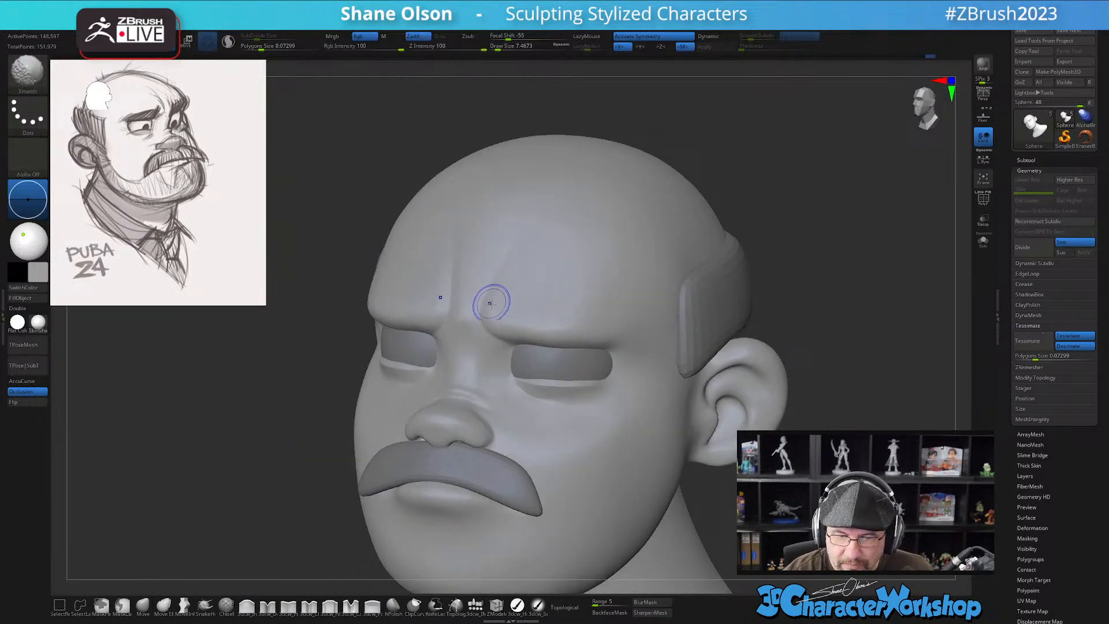
{"action": "mouse_move", "coordinate": [594, 367]}
{"action": "right_mouse_down"}
{"action": "mouse_move", "coordinate": [607, 399]}
{"action": "mouse_move", "coordinate": [633, 380]}
{"action": "right_mouse_up"}
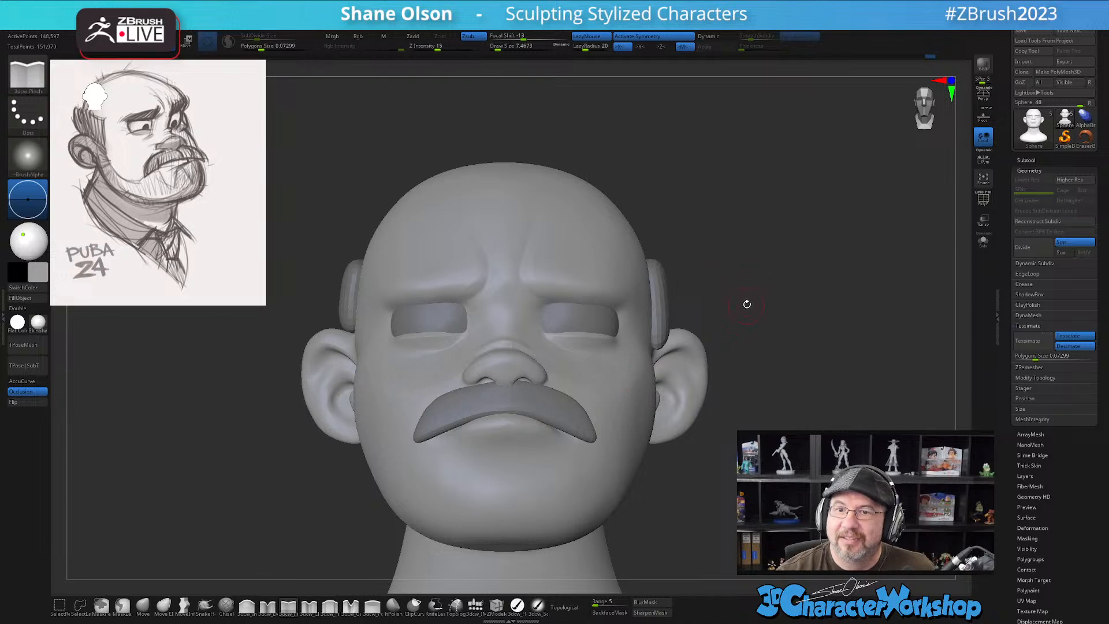
Sharpen the brow ridges above the eyes with the Pinch brush at draw sizes of about 17 and 23
{"action": "left_click_drag", "start_coordinate": [748, 369], "coordinate": [564, 308]}
{"action": "right_click_drag", "start_coordinate": [565, 308], "coordinate": [573, 279]}
{"action": "key", "text": "s"}
{"action": "left_click_drag", "start_coordinate": [567, 341], "coordinate": [571, 340]}
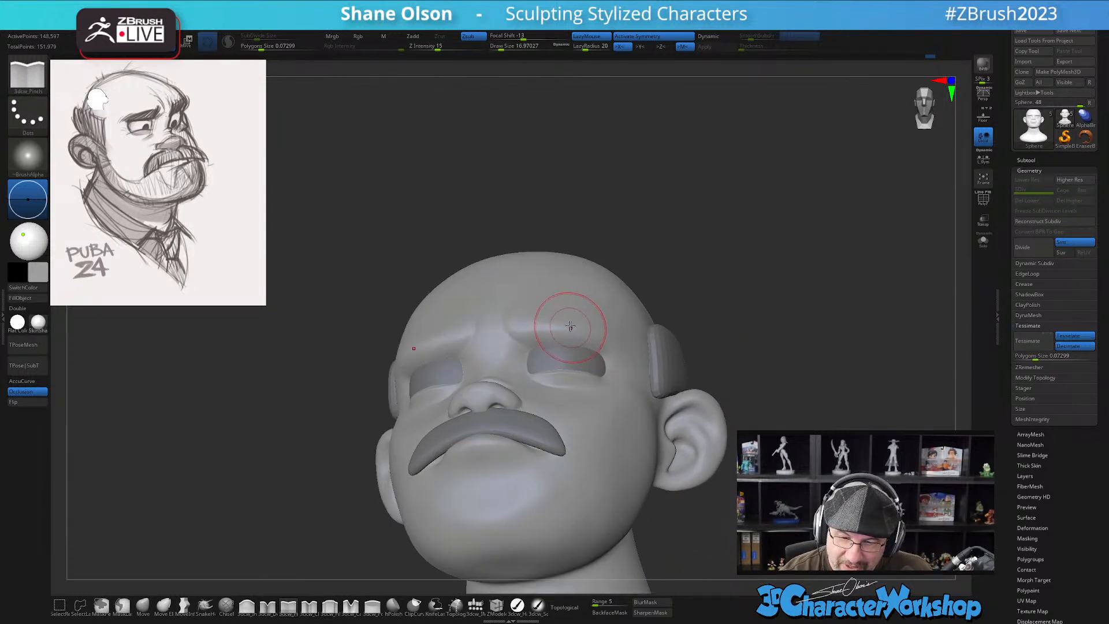
{"action": "right_click_drag", "start_coordinate": [569, 327], "coordinate": [574, 314]}
{"action": "key", "text": "s"}
{"action": "left_click_drag", "start_coordinate": [556, 345], "coordinate": [558, 344]}
{"action": "mouse_move", "coordinate": [589, 307]}
{"action": "right_mouse_down"}
{"action": "mouse_move", "coordinate": [619, 321]}
{"action": "mouse_move", "coordinate": [599, 369]}
{"action": "mouse_move", "coordinate": [586, 367]}
{"action": "mouse_move", "coordinate": [550, 417]}
{"action": "mouse_move", "coordinate": [577, 404]}
{"action": "right_mouse_up"}
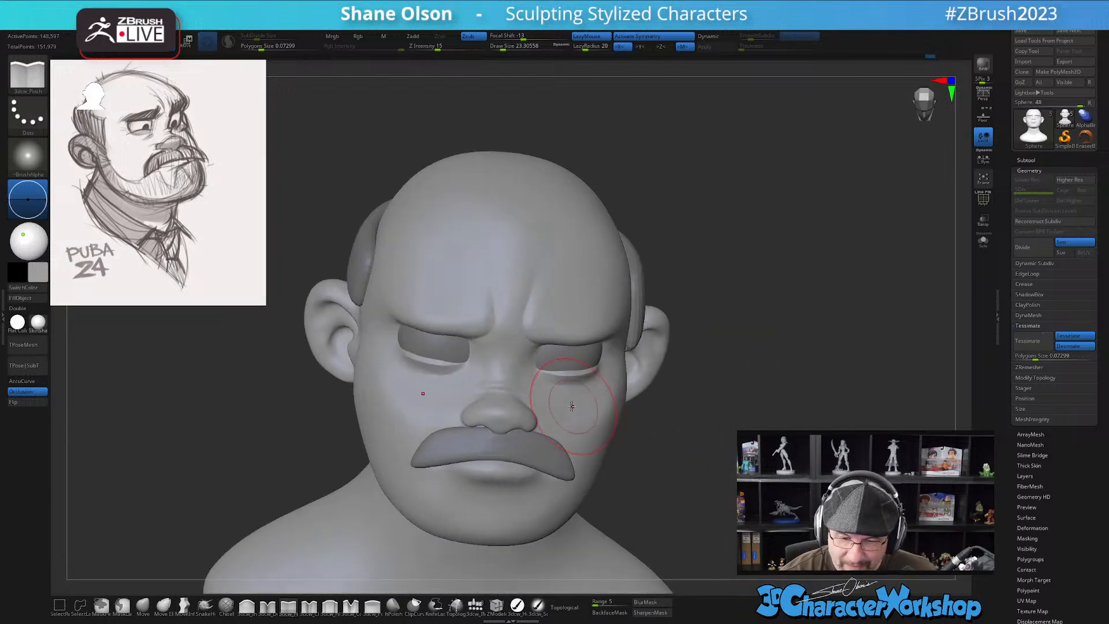
Adjust the area between the nose bridge and inner eye corners with the Move brush at a draw size of about 12
{"action": "left_click", "coordinate": [142, 605]}
{"action": "key", "text": "s"}
{"action": "mouse_move", "coordinate": [528, 368]}
{"action": "right_mouse_down", "text": "alt"}
{"action": "mouse_move", "coordinate": [518, 386]}
{"action": "mouse_move", "coordinate": [526, 376]}
{"action": "right_mouse_up", "text": "alt"}
{"action": "key", "text": "s"}
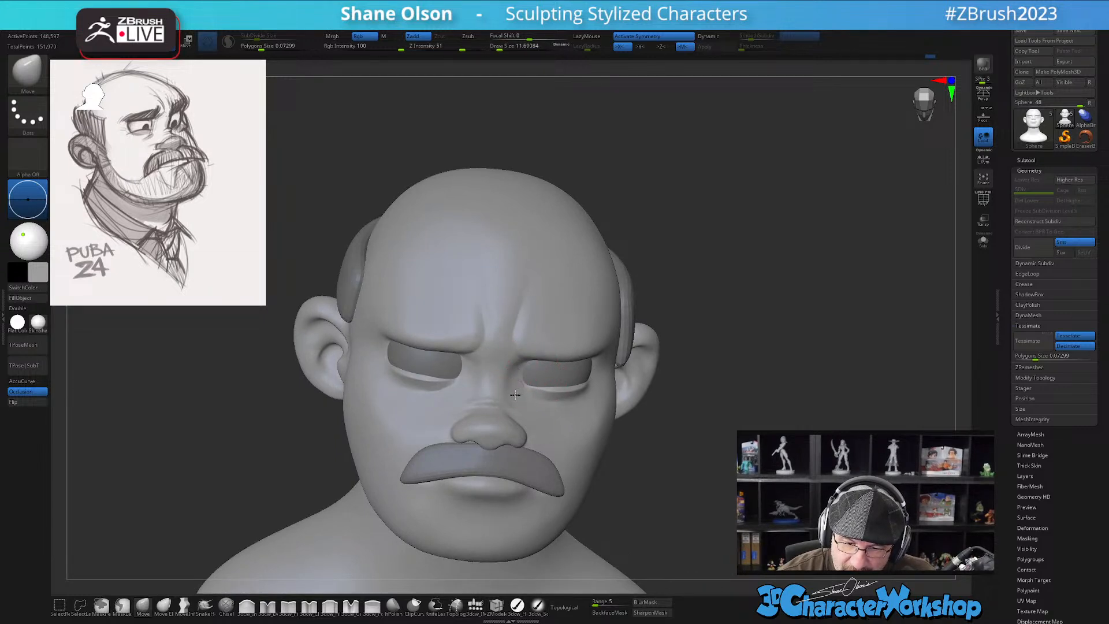
{"action": "mouse_move", "coordinate": [609, 444]}
{"action": "right_mouse_down"}
{"action": "mouse_move", "coordinate": [569, 412]}
{"action": "mouse_move", "coordinate": [564, 389]}
{"action": "mouse_move", "coordinate": [445, 371]}
{"action": "right_mouse_up"}
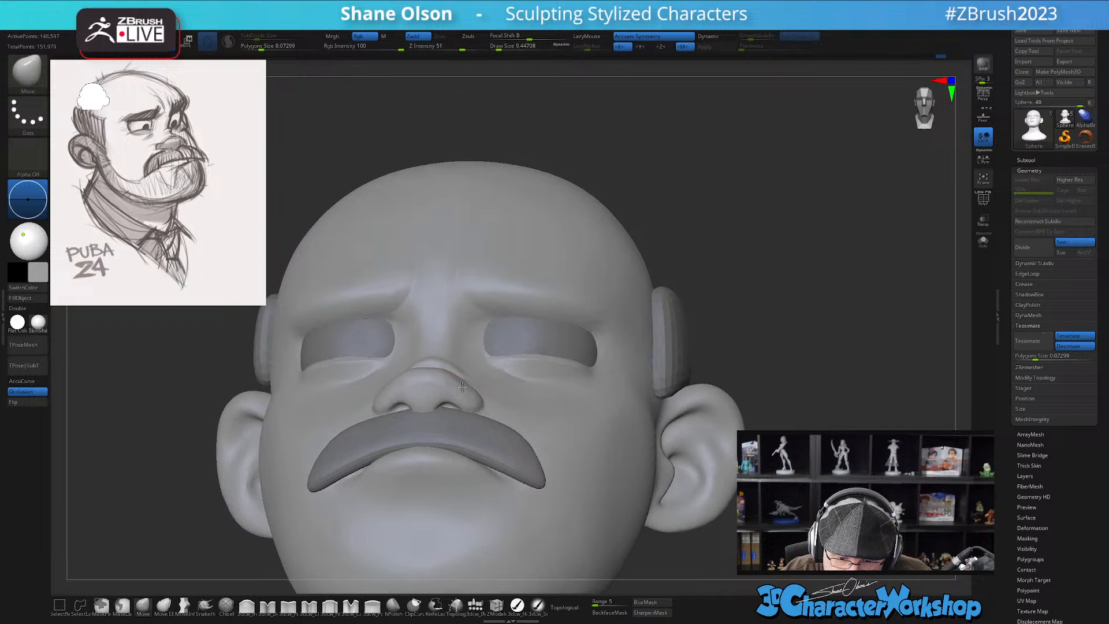
Reshape the nose tip and its upper contour from below with the Move brush at draw sizes of about 8 and 12
{"action": "left_click_drag", "start_coordinate": [478, 397], "coordinate": [480, 398]}
{"action": "mouse_move", "coordinate": [478, 393]}
{"action": "right_mouse_down"}
{"action": "mouse_move", "coordinate": [471, 366]}
{"action": "mouse_move", "coordinate": [484, 374]}
{"action": "right_mouse_up"}
{"action": "key", "text": "s"}
{"action": "left_click_drag", "start_coordinate": [443, 376], "coordinate": [445, 376]}
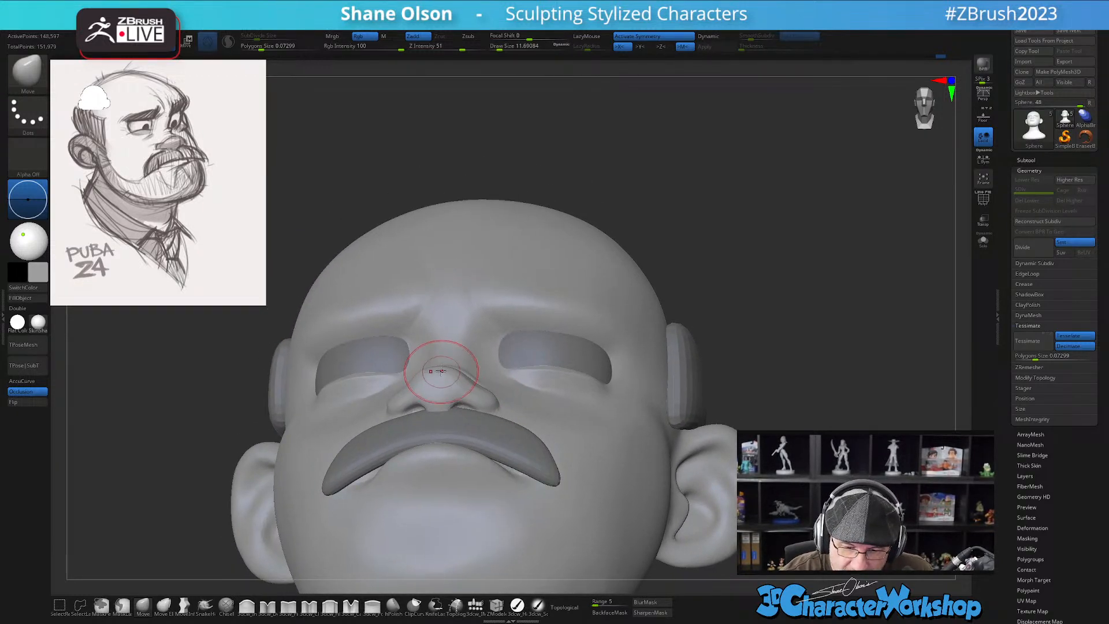
{"action": "mouse_move", "coordinate": [478, 374]}
{"action": "right_mouse_down"}
{"action": "mouse_move", "coordinate": [485, 439]}
{"action": "mouse_move", "coordinate": [488, 412]}
{"action": "mouse_move", "coordinate": [511, 400]}
{"action": "mouse_move", "coordinate": [508, 408]}
{"action": "mouse_move", "coordinate": [501, 380]}
{"action": "mouse_move", "coordinate": [495, 427]}
{"action": "mouse_move", "coordinate": [501, 411]}
{"action": "right_mouse_up"}
Refine the nostril wings and the underside of the nose with the Move brush at draw sizes of about 6 and 8
{"action": "key", "text": "s"}
{"action": "left_click_drag", "start_coordinate": [506, 414], "coordinate": [503, 414]}
{"action": "right_click_drag", "start_coordinate": [498, 404], "coordinate": [501, 411]}
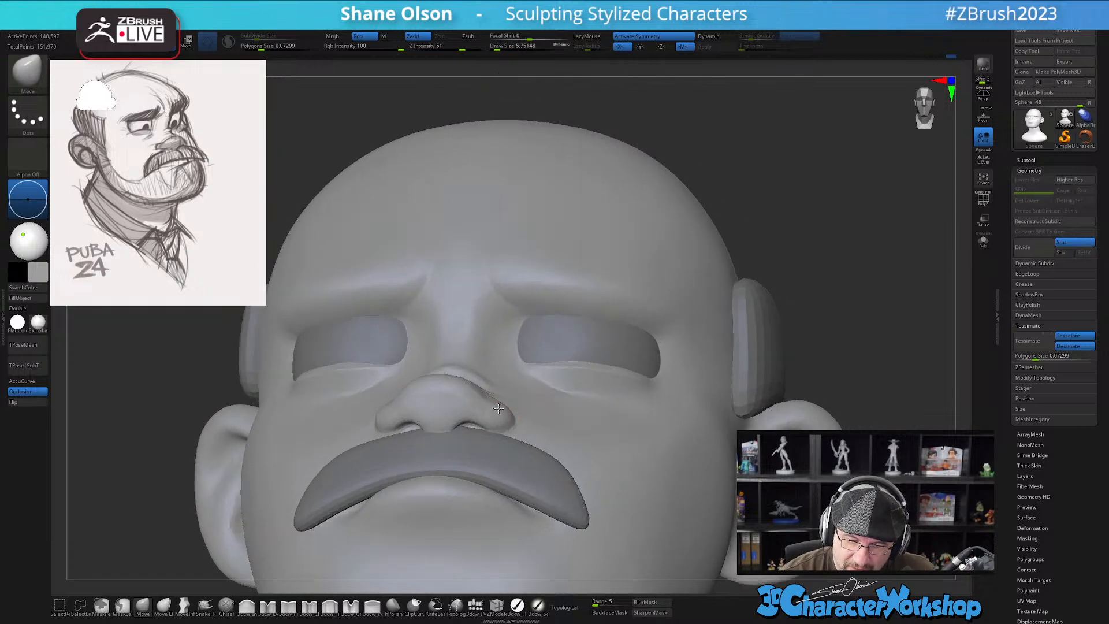
{"action": "mouse_move", "coordinate": [505, 405]}
{"action": "right_mouse_down"}
{"action": "mouse_move", "coordinate": [480, 416]}
{"action": "mouse_move", "coordinate": [495, 446]}
{"action": "right_mouse_up"}
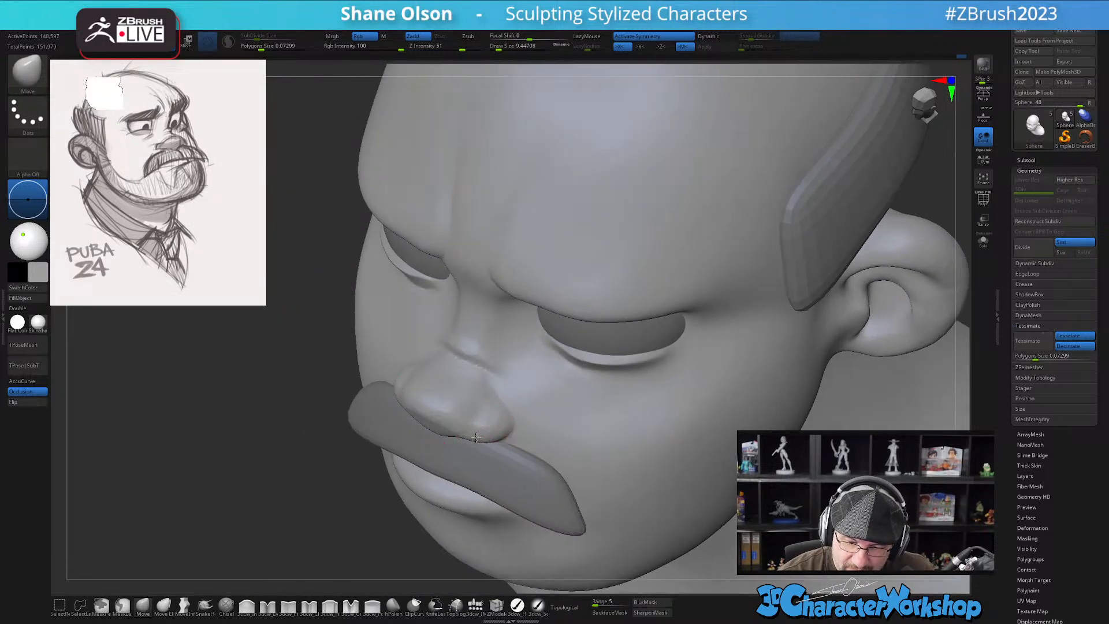
{"action": "mouse_move", "coordinate": [483, 421]}
{"action": "right_mouse_down"}
{"action": "mouse_move", "coordinate": [478, 433]}
{"action": "mouse_move", "coordinate": [509, 425]}
{"action": "mouse_move", "coordinate": [520, 397]}
{"action": "mouse_move", "coordinate": [520, 408]}
{"action": "mouse_move", "coordinate": [502, 384]}
{"action": "right_mouse_up"}
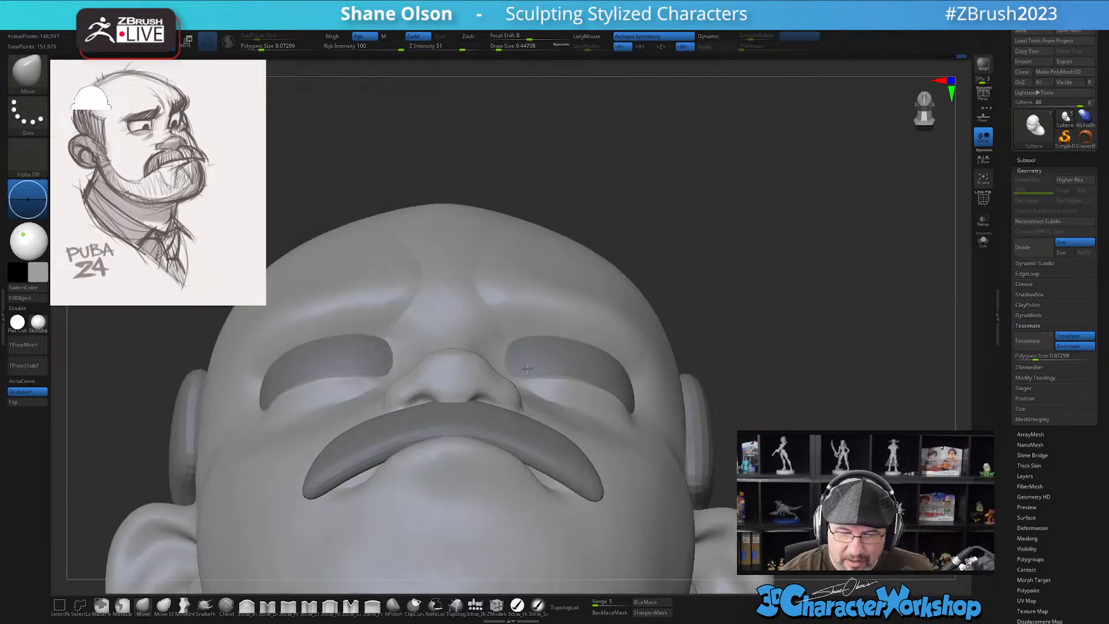
Select the mustache, adjust its shape under the nose with the Move brush at a draw size of about 17, and reselect the head
{"action": "mouse_move", "coordinate": [490, 379]}
{"action": "right_mouse_down"}
{"action": "mouse_move", "coordinate": [532, 408]}
{"action": "mouse_move", "coordinate": [543, 450]}
{"action": "mouse_move", "coordinate": [539, 391]}
{"action": "mouse_move", "coordinate": [517, 370]}
{"action": "mouse_move", "coordinate": [566, 399]}
{"action": "mouse_move", "coordinate": [566, 413]}
{"action": "right_mouse_up"}
{"action": "mouse_move", "coordinate": [566, 414]}
{"action": "right_mouse_down", "text": "alt"}
{"action": "mouse_move", "coordinate": [571, 395]}
{"action": "mouse_move", "coordinate": [555, 413]}
{"action": "mouse_move", "coordinate": [507, 396]}
{"action": "right_mouse_up", "text": "alt"}
{"action": "left_click", "coordinate": [504, 392], "text": "alt"}
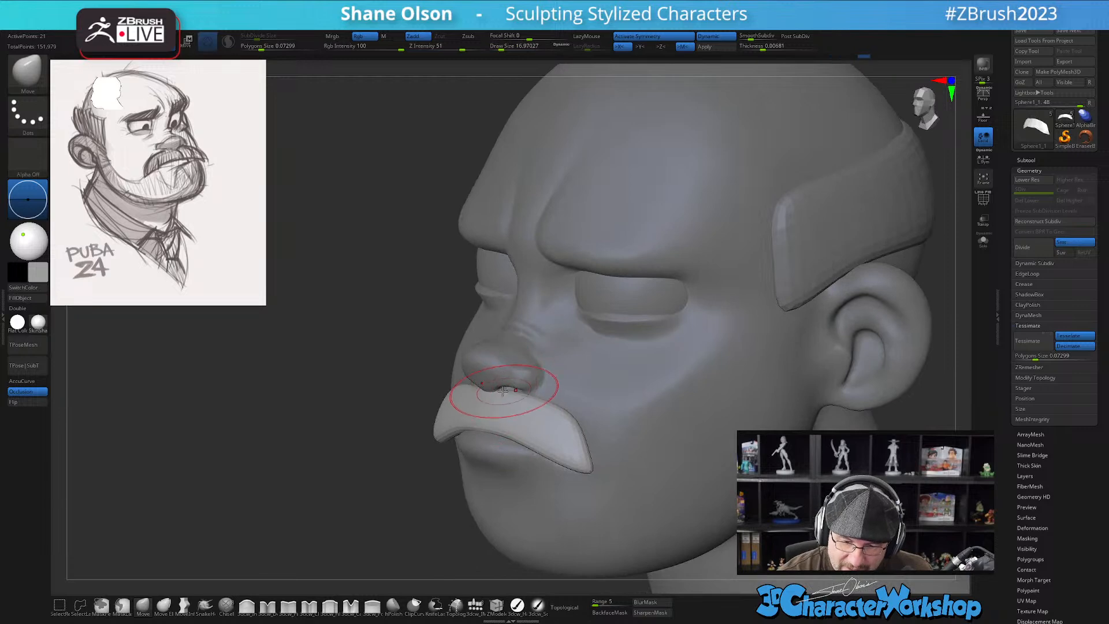
{"action": "mouse_move", "coordinate": [550, 366]}
{"action": "right_mouse_down"}
{"action": "mouse_move", "coordinate": [540, 403]}
{"action": "mouse_move", "coordinate": [549, 396]}
{"action": "mouse_move", "coordinate": [520, 395]}
{"action": "mouse_move", "coordinate": [542, 391]}
{"action": "right_mouse_up"}
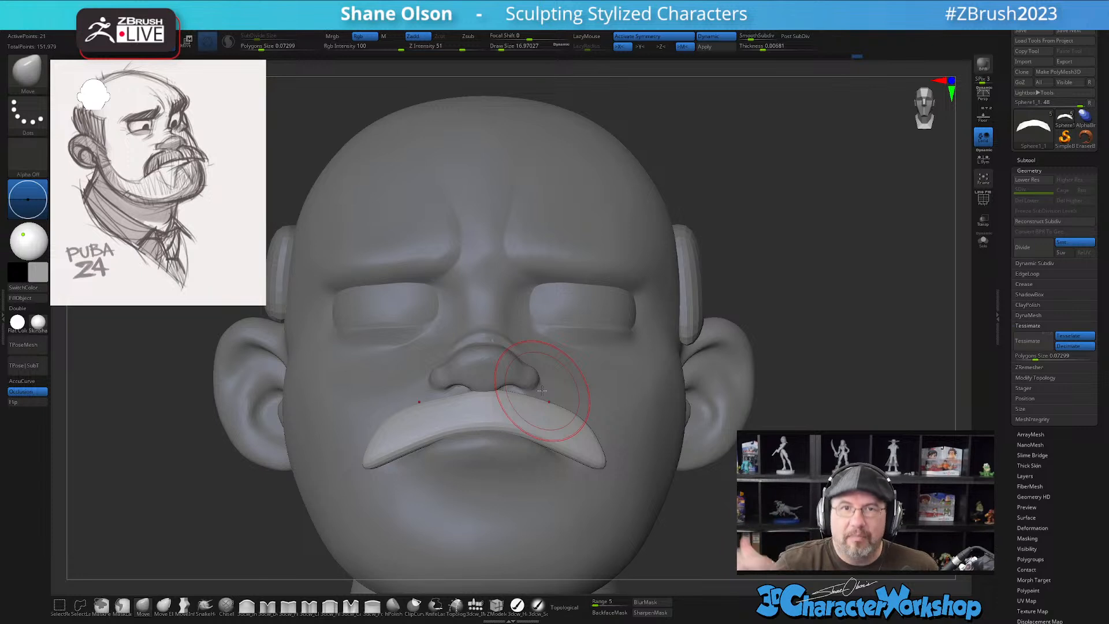
{"action": "mouse_move", "coordinate": [549, 413]}
{"action": "right_mouse_down"}
{"action": "mouse_move", "coordinate": [482, 422]}
{"action": "mouse_move", "coordinate": [564, 392]}
{"action": "right_mouse_up"}
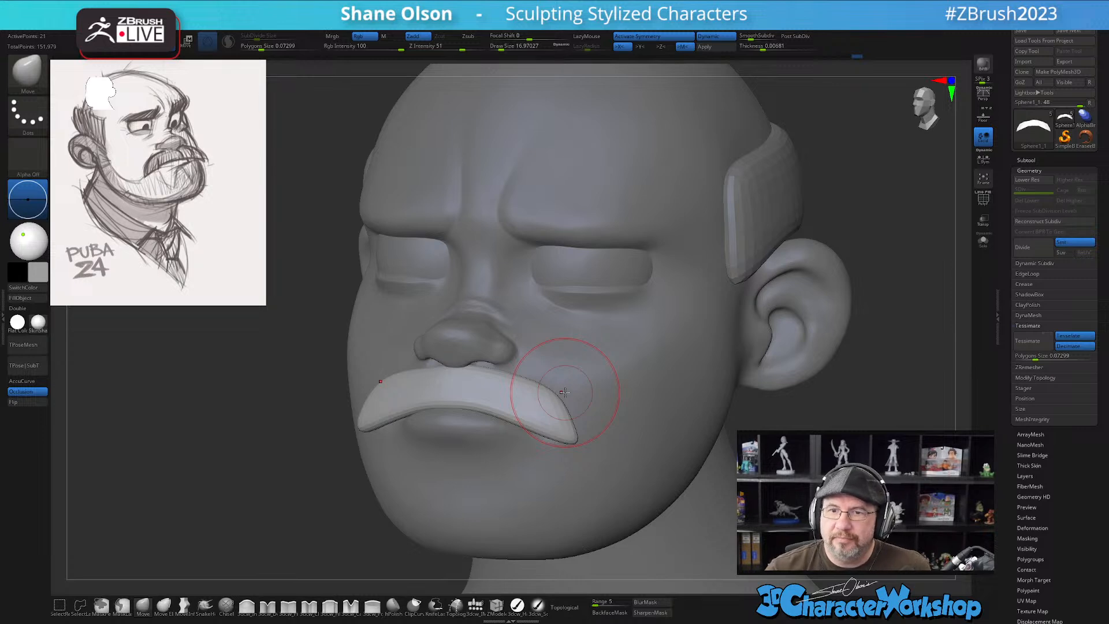
{"action": "mouse_move", "coordinate": [565, 392]}
{"action": "right_mouse_down"}
{"action": "mouse_move", "coordinate": [520, 379]}
{"action": "mouse_move", "coordinate": [493, 410]}
{"action": "mouse_move", "coordinate": [562, 409]}
{"action": "mouse_move", "coordinate": [613, 382]}
{"action": "mouse_move", "coordinate": [569, 393]}
{"action": "mouse_move", "coordinate": [564, 372]}
{"action": "mouse_move", "coordinate": [589, 402]}
{"action": "mouse_move", "coordinate": [566, 384]}
{"action": "mouse_move", "coordinate": [571, 371]}
{"action": "mouse_move", "coordinate": [558, 404]}
{"action": "right_mouse_up"}
{"action": "left_click", "coordinate": [576, 384], "text": "alt"}
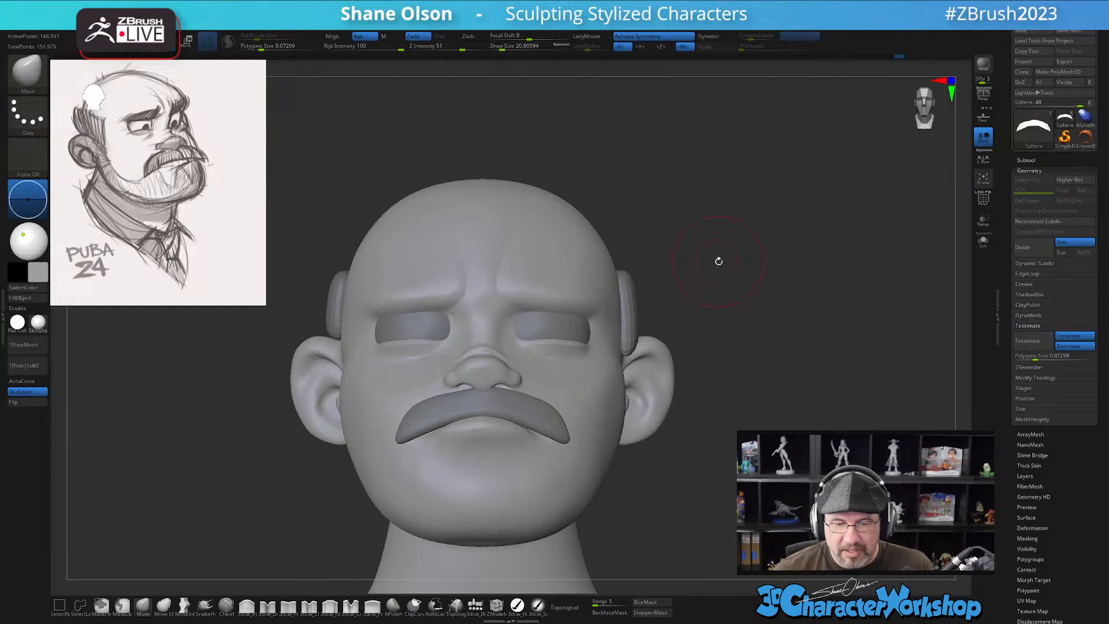
{"action": "right_click_drag", "start_coordinate": [745, 285], "coordinate": [770, 277]}
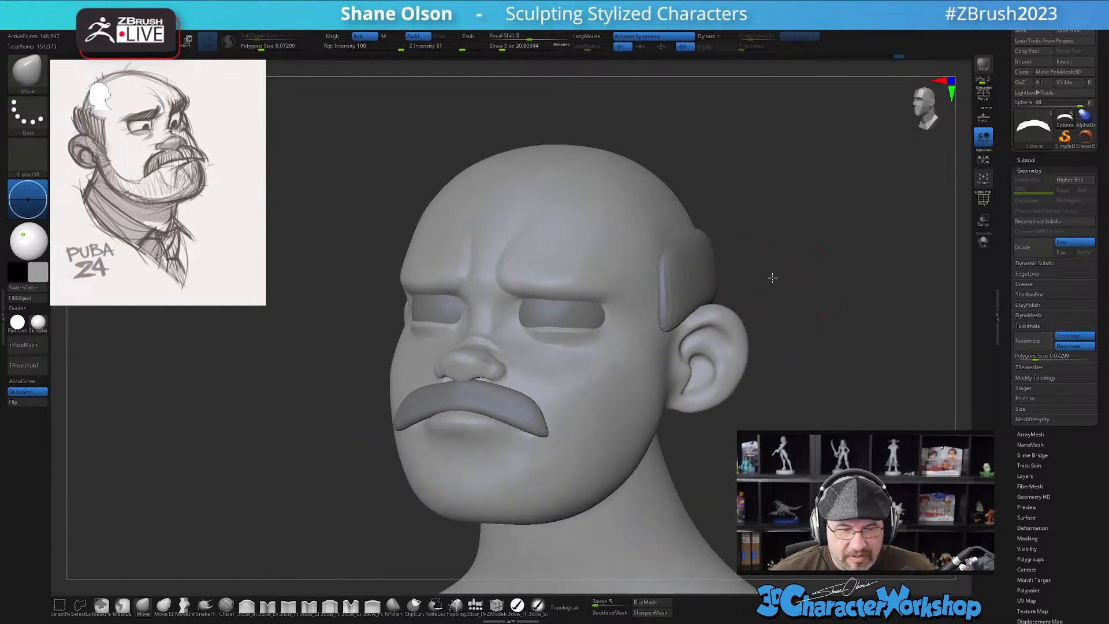
Examine the head's mesh density in wireframe and check its overall forms from several angles against the reference sketch
{"action": "right_click_drag", "start_coordinate": [830, 260], "coordinate": [773, 280]}
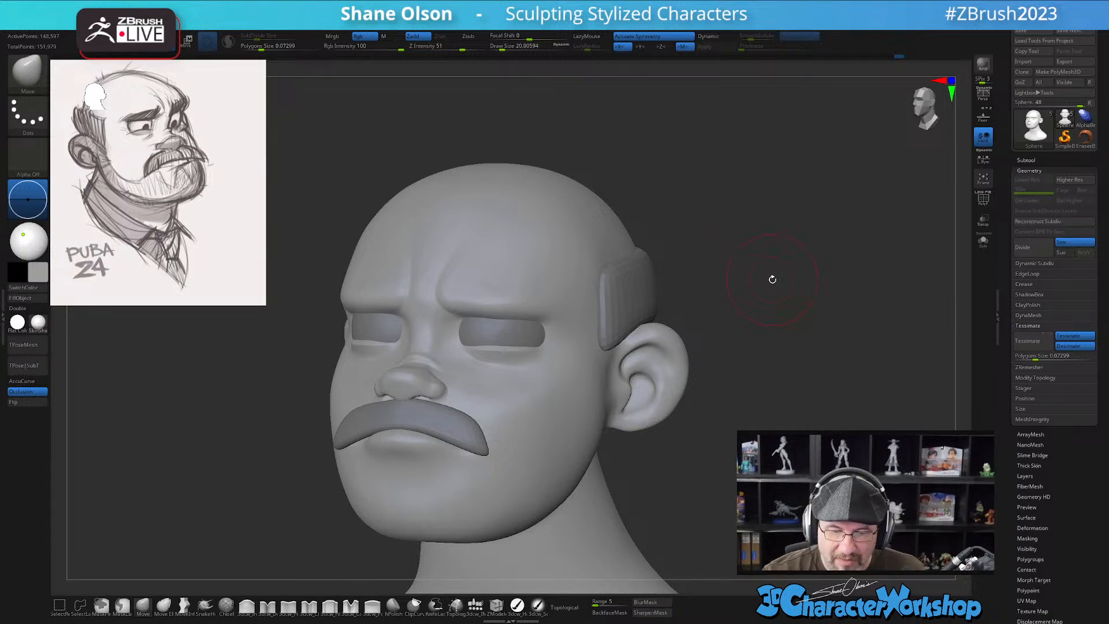
{"action": "mouse_move", "coordinate": [703, 455]}
{"action": "left_mouse_down"}
{"action": "mouse_move", "coordinate": [721, 455]}
{"action": "mouse_move", "coordinate": [694, 496]}
{"action": "mouse_move", "coordinate": [706, 528]}
{"action": "left_mouse_up"}
{"action": "key", "text": "shift+f"}
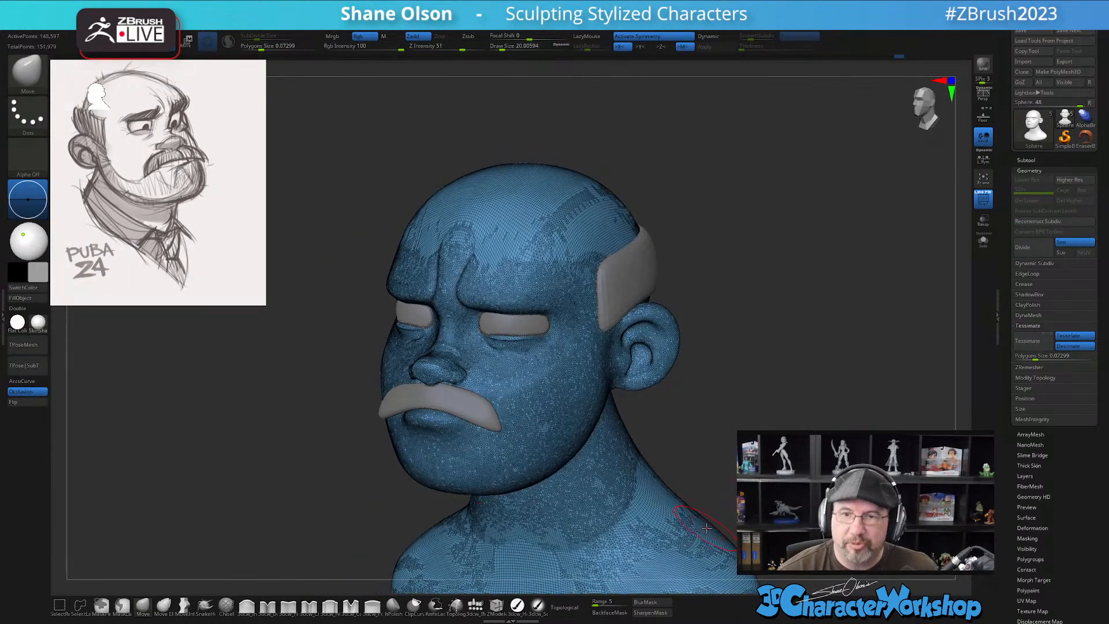
{"action": "mouse_move", "coordinate": [701, 408]}
{"action": "left_mouse_down", "text": "alt"}
{"action": "mouse_move", "coordinate": [672, 309]}
{"action": "mouse_move", "coordinate": [659, 322]}
{"action": "mouse_move", "coordinate": [681, 388]}
{"action": "left_mouse_up", "text": "alt"}
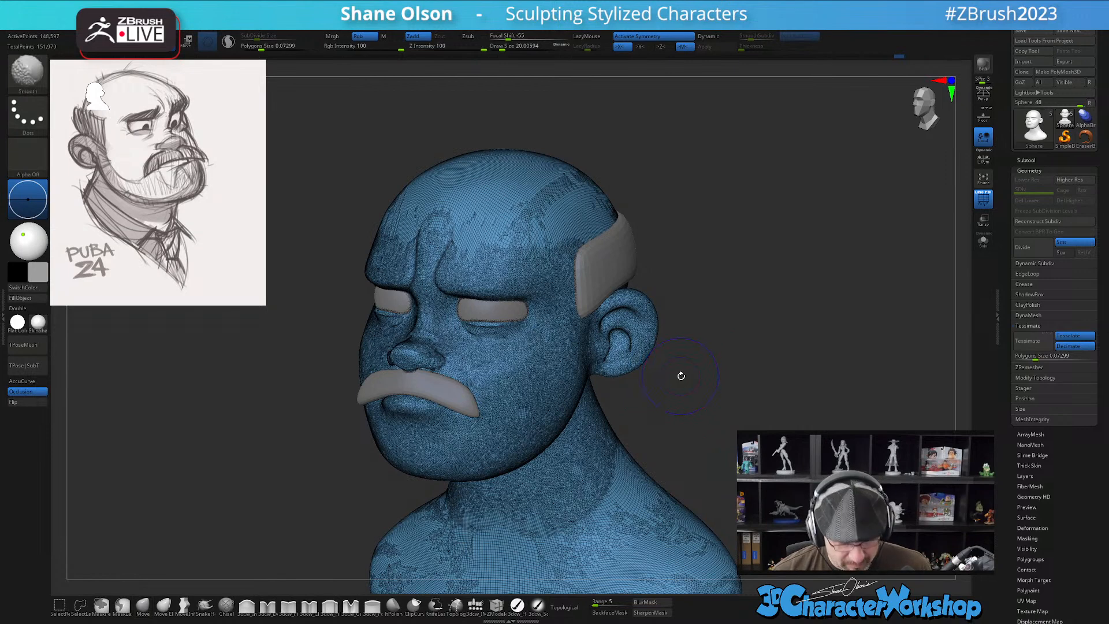
{"action": "key", "text": "shift+f"}
{"action": "left_click_drag", "start_coordinate": [664, 408], "coordinate": [660, 438], "text": "alt"}
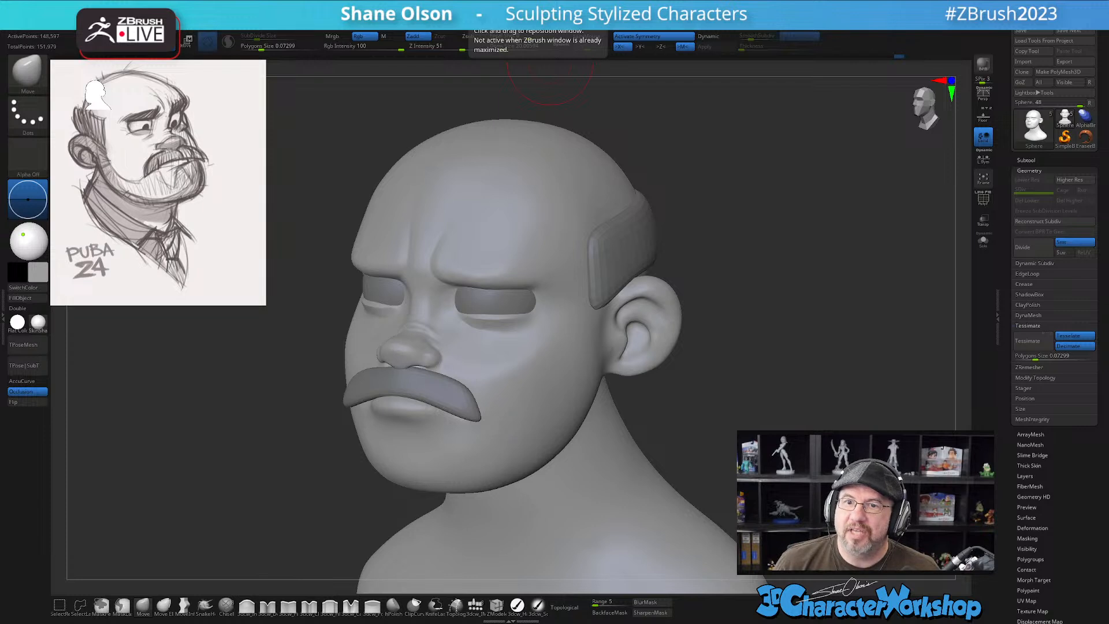
{"action": "left_click_drag", "start_coordinate": [709, 355], "coordinate": [695, 314]}
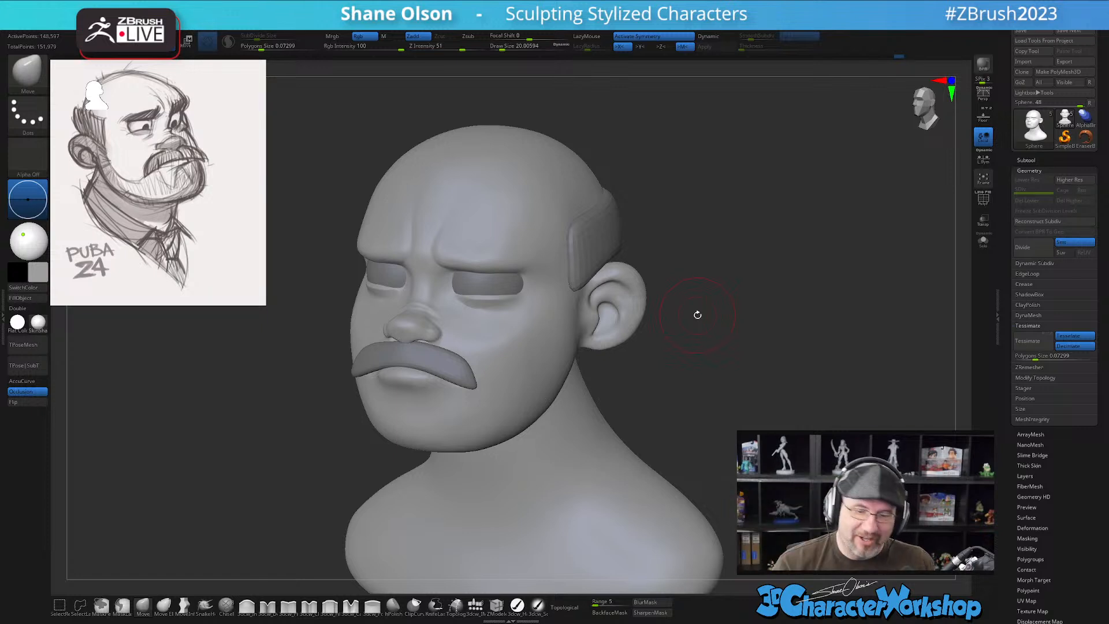
{"action": "left_click_drag", "start_coordinate": [684, 384], "coordinate": [693, 377]}
{"action": "left_click_drag", "start_coordinate": [582, 373], "coordinate": [654, 415], "text": "alt"}
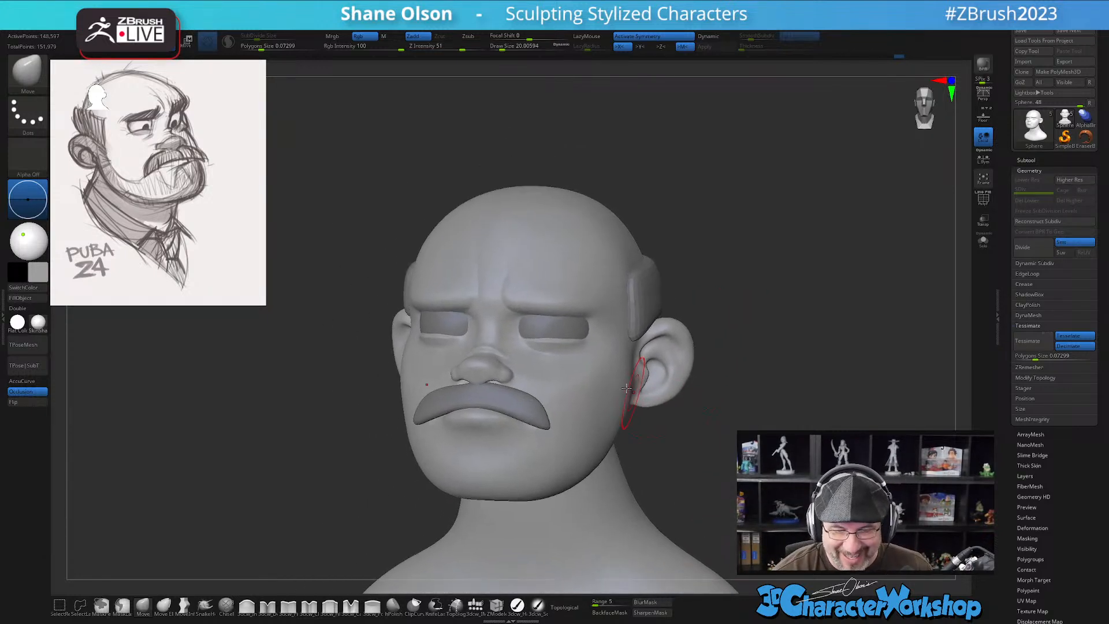
Draw the inner and outer end lines of the eyebrow above the eye with the Topology brush at a draw size of about 9
{"action": "right_click_drag", "start_coordinate": [562, 368], "coordinate": [560, 402], "text": "ctrl"}
{"action": "key", "text": "s"}
{"action": "left_click_drag", "start_coordinate": [562, 403], "coordinate": [557, 403]}
{"action": "left_click", "coordinate": [456, 604]}
{"action": "left_click_drag", "start_coordinate": [492, 237], "coordinate": [477, 304]}
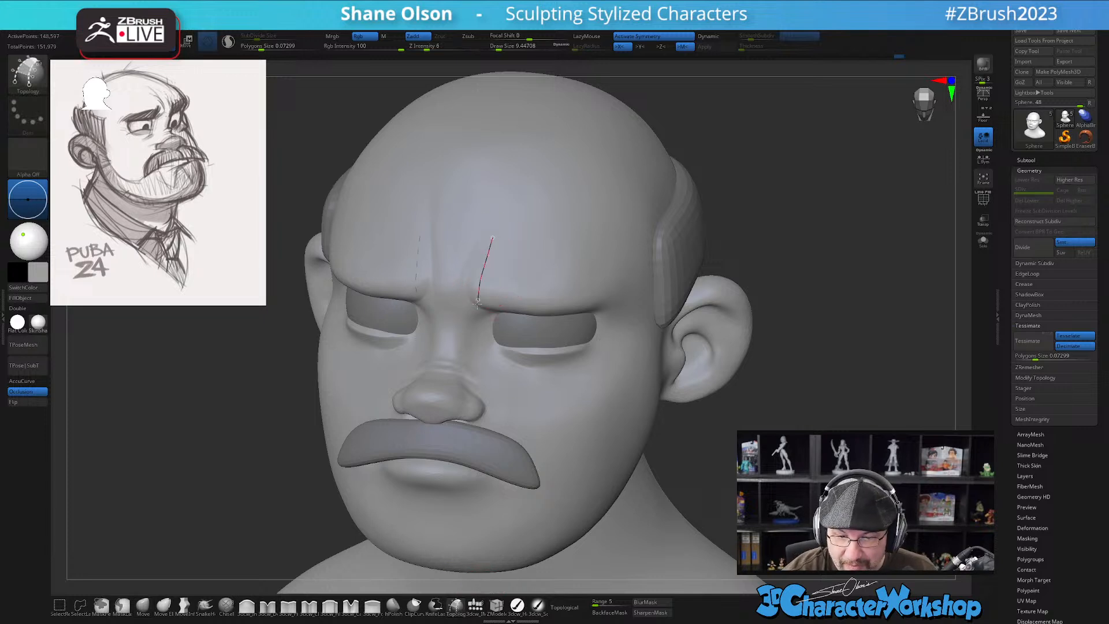
{"action": "left_click_drag", "start_coordinate": [606, 250], "coordinate": [616, 305]}
{"action": "right_click_drag", "start_coordinate": [670, 372], "coordinate": [586, 410]}
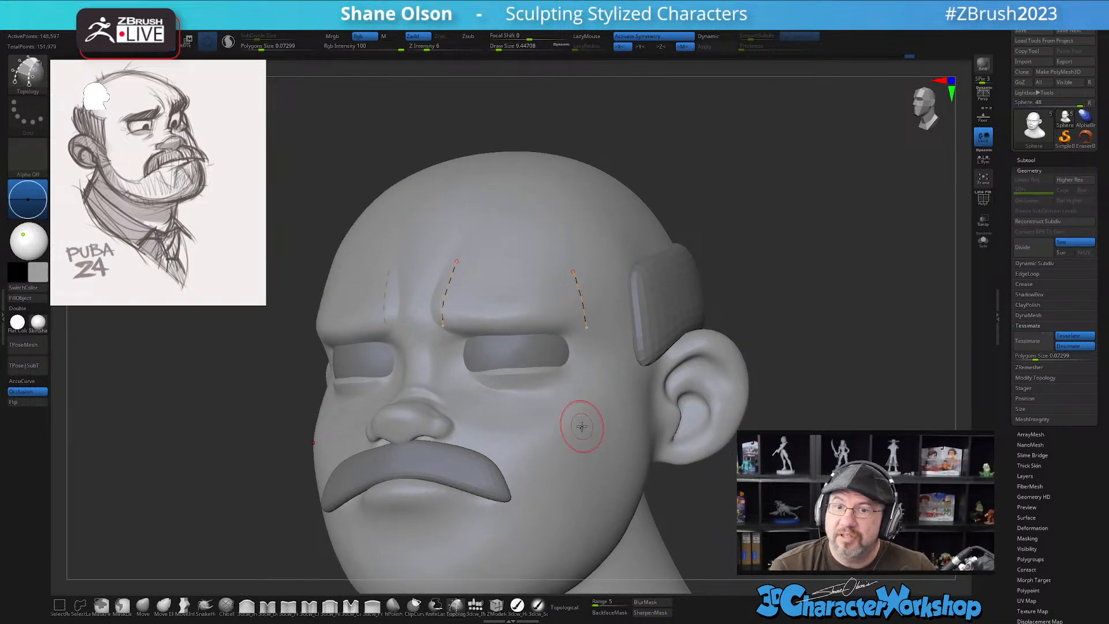
Draw the eyebrow's lower and upper edges and its cross lines with the Topology brush to form a strip of four quads
{"action": "mouse_move", "coordinate": [576, 428]}
{"action": "right_mouse_down"}
{"action": "mouse_move", "coordinate": [581, 442]}
{"action": "mouse_move", "coordinate": [559, 466]}
{"action": "mouse_move", "coordinate": [556, 306]}
{"action": "right_mouse_up"}
{"action": "mouse_move", "coordinate": [469, 422]}
{"action": "right_mouse_down"}
{"action": "mouse_move", "coordinate": [469, 404]}
{"action": "mouse_move", "coordinate": [433, 474]}
{"action": "mouse_move", "coordinate": [443, 488]}
{"action": "mouse_move", "coordinate": [654, 424]}
{"action": "mouse_move", "coordinate": [566, 335]}
{"action": "right_mouse_up"}
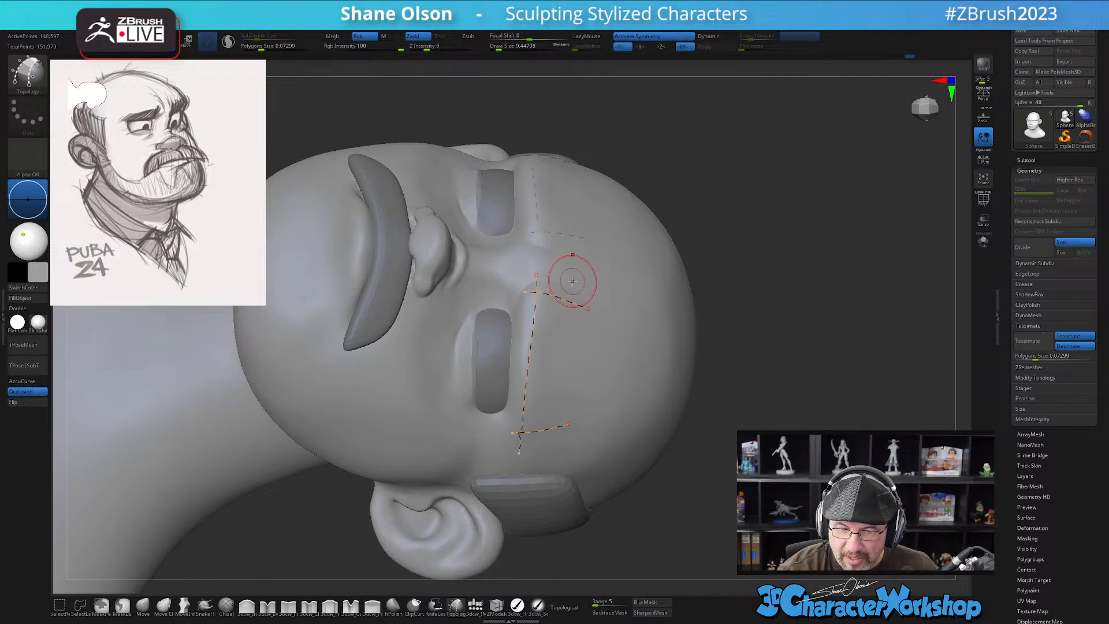
{"action": "left_click_drag", "start_coordinate": [544, 396], "coordinate": [537, 431]}
{"action": "right_click_drag", "start_coordinate": [532, 439], "coordinate": [521, 335]}
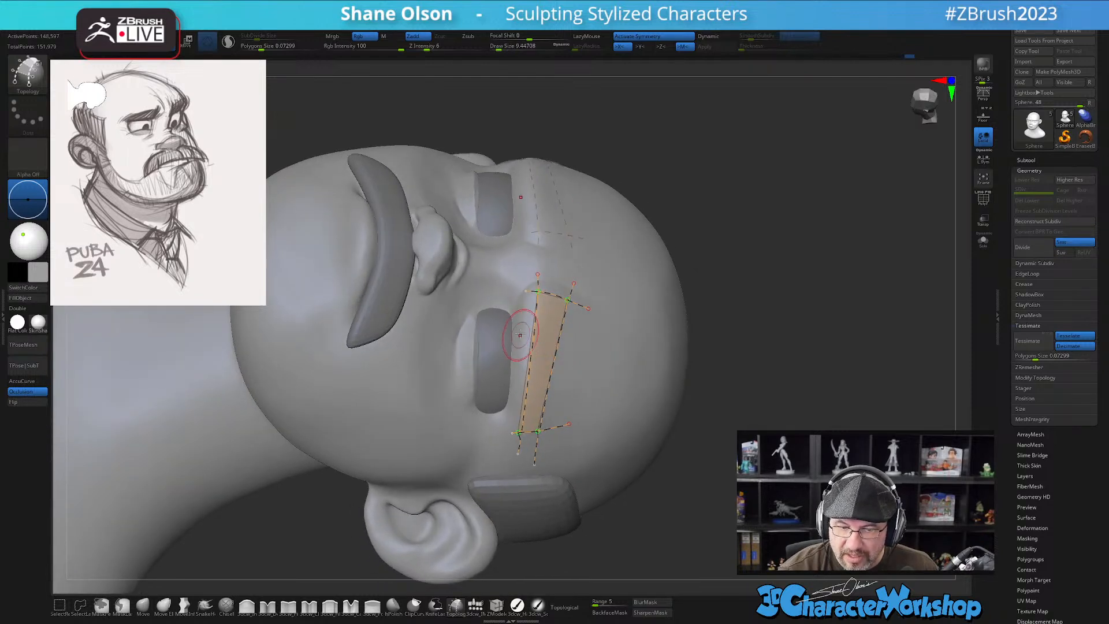
{"action": "left_click_drag", "start_coordinate": [573, 337], "coordinate": [580, 338]}
{"action": "left_click_drag", "start_coordinate": [509, 400], "coordinate": [605, 390]}
{"action": "mouse_move", "coordinate": [618, 420]}
{"action": "right_mouse_down"}
{"action": "mouse_move", "coordinate": [609, 396]}
{"action": "mouse_move", "coordinate": [636, 413]}
{"action": "right_mouse_up"}
{"action": "right_click_drag", "start_coordinate": [593, 376], "coordinate": [558, 421]}
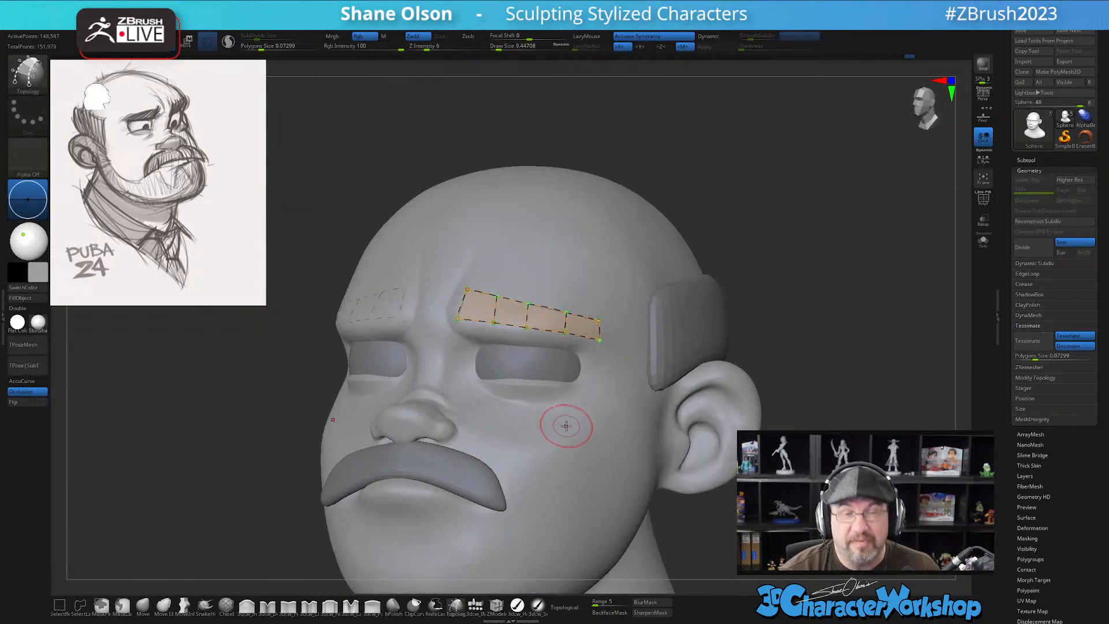
Reduce the draw size to about 6 and generate the thick eyebrow geometry from the topology strip
{"action": "key", "text": "bracketright"}
{"action": "key", "text": "bracketleft"}
{"action": "key", "text": "bracketleft"}
{"action": "key", "text": "bracketleft"}
{"action": "key", "text": "bracketleft"}
{"action": "key", "text": "bracketleft"}
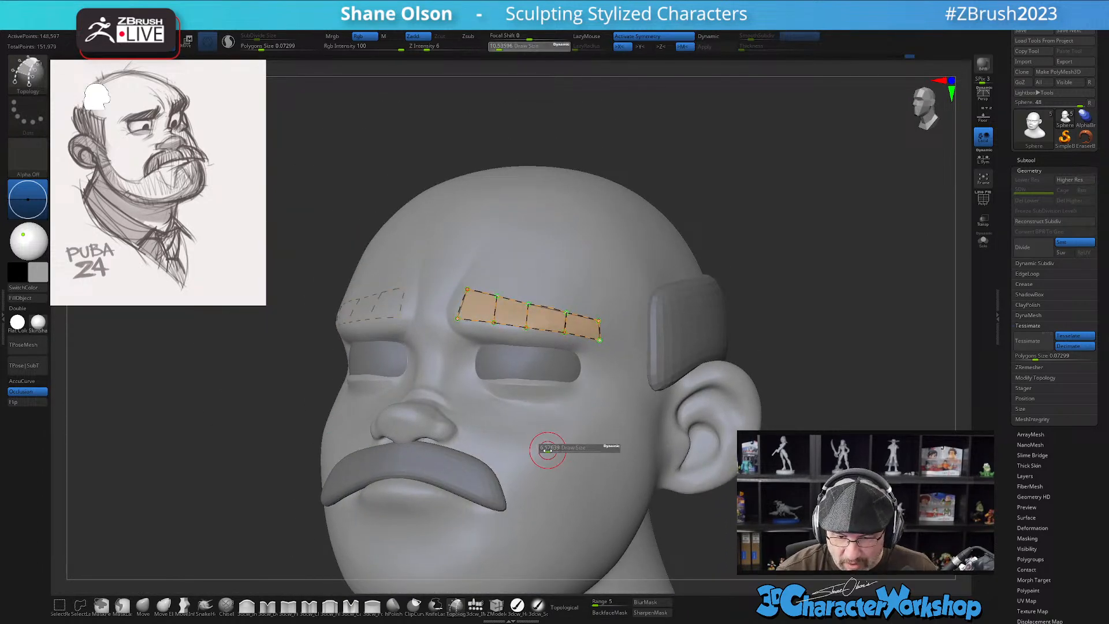
{"action": "left_click_drag", "start_coordinate": [547, 455], "coordinate": [569, 406]}
{"action": "right_click_drag", "start_coordinate": [569, 406], "coordinate": [584, 408]}
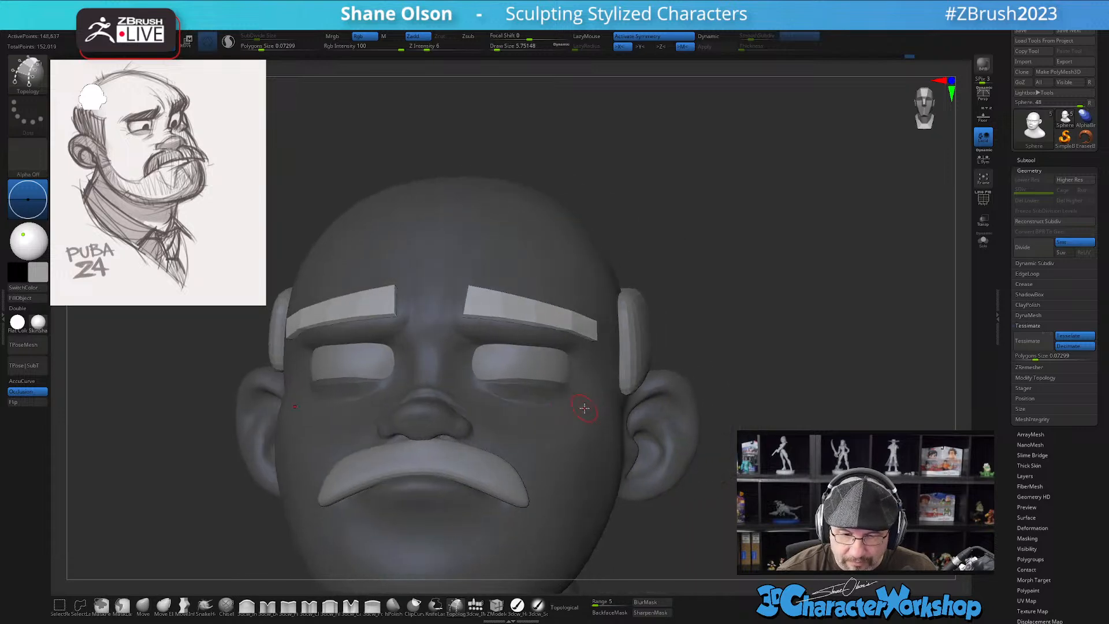
Split the eyebrows off the head as their own subtool, move them down onto the brow ridge, and center the Gizmo on them
{"action": "key", "text": "space"}
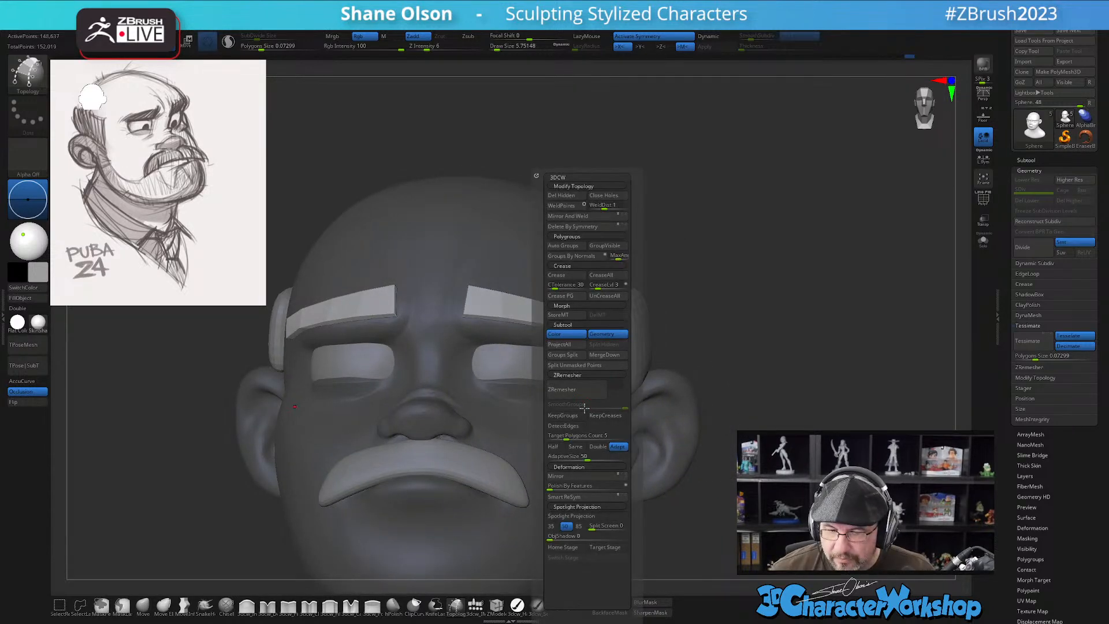
{"action": "right_click_drag", "start_coordinate": [879, 322], "coordinate": [843, 295]}
{"action": "left_click", "coordinate": [580, 273], "text": "alt"}
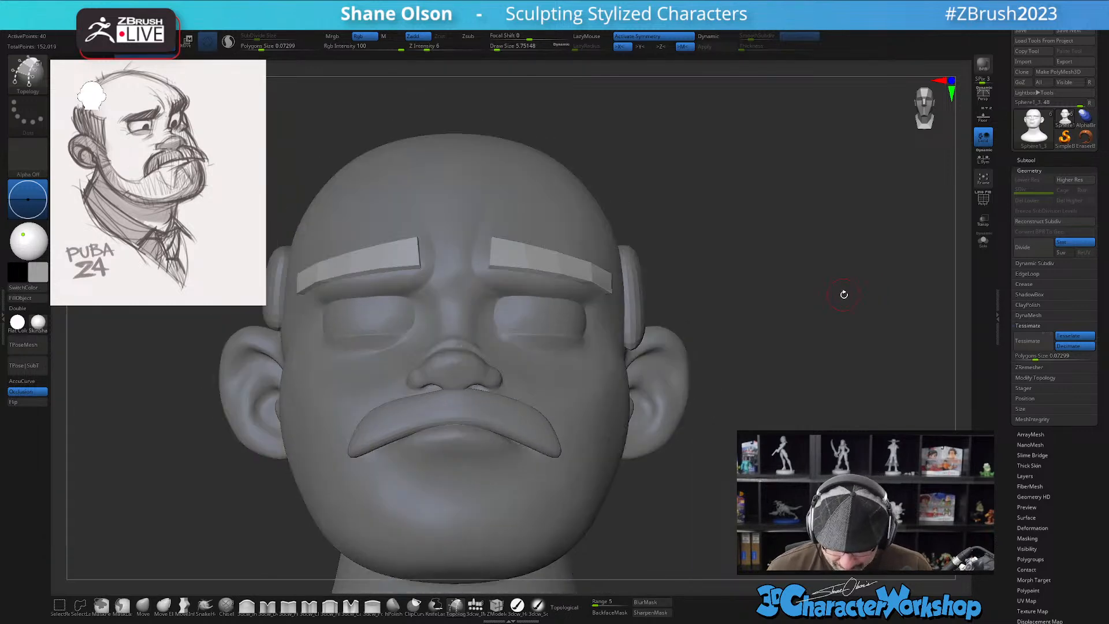
{"action": "key", "text": "w"}
{"action": "left_click_drag", "start_coordinate": [584, 356], "coordinate": [584, 375]}
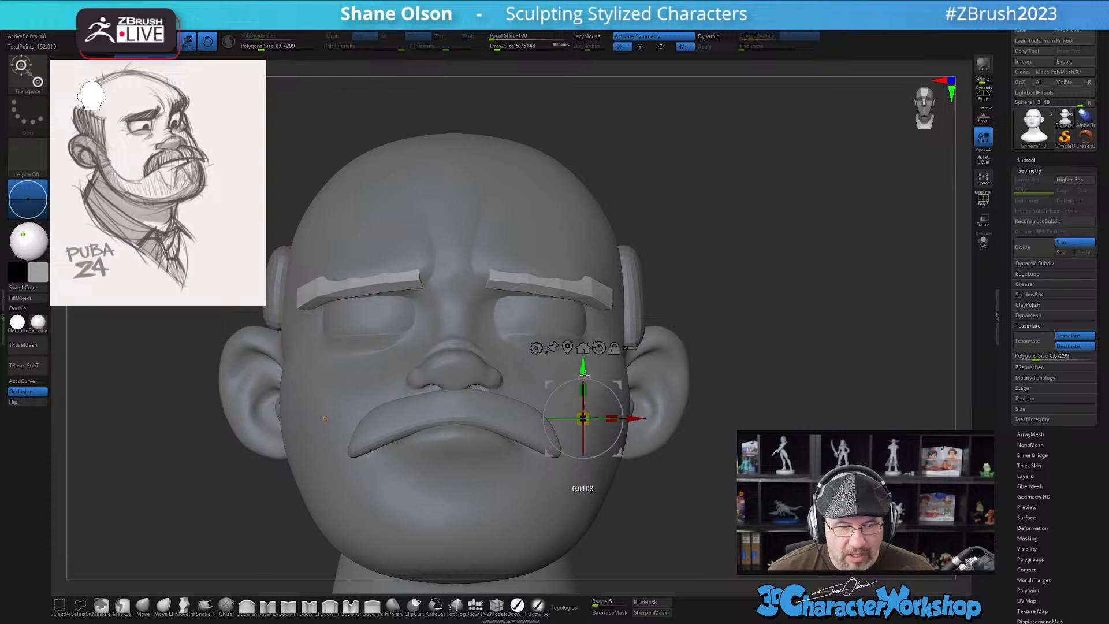
{"action": "right_click_drag", "start_coordinate": [726, 251], "coordinate": [695, 255]}
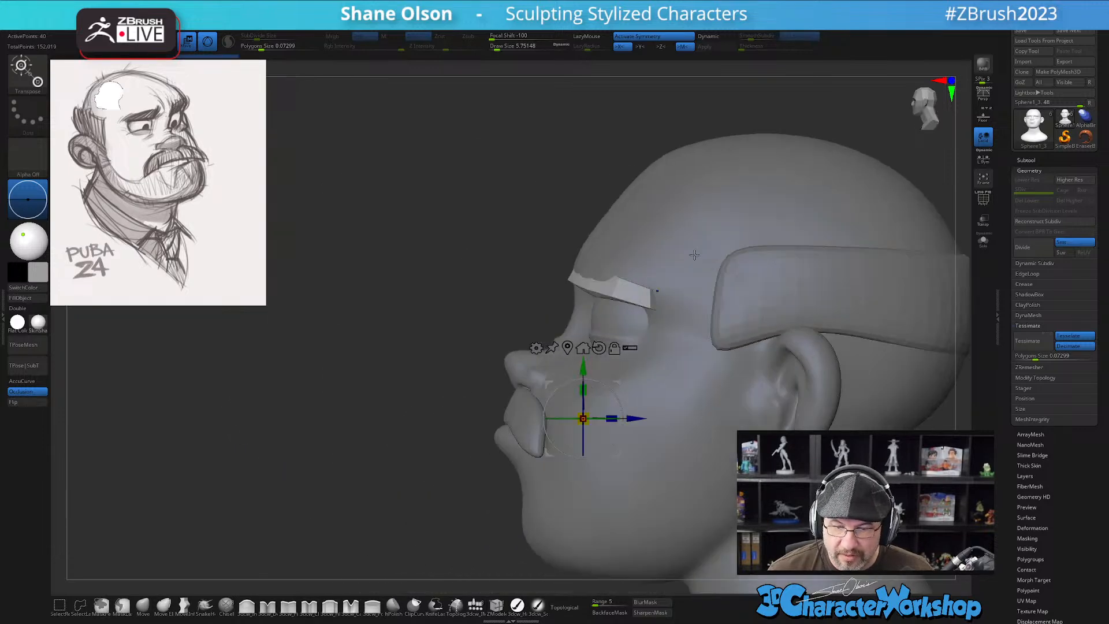
{"action": "left_click", "coordinate": [567, 349]}
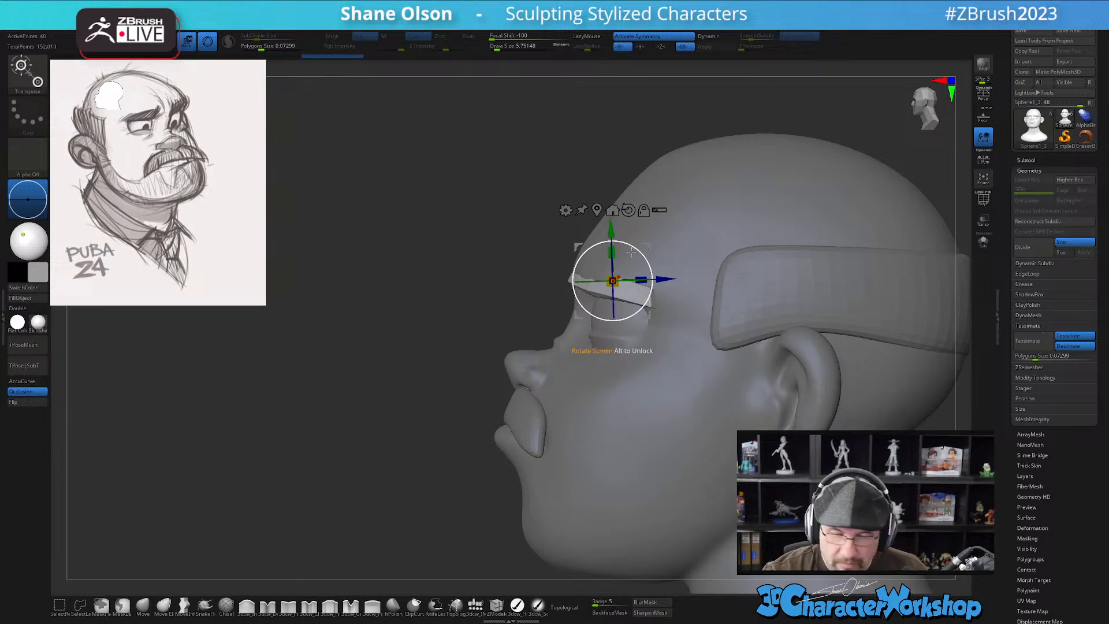
Shape the eyebrows to follow the forehead's curve with the Move brush at a draw size of about 18, checking with transparency and wireframe
{"action": "key", "text": "q"}
{"action": "mouse_move", "coordinate": [428, 416]}
{"action": "right_mouse_down"}
{"action": "mouse_move", "coordinate": [414, 448]}
{"action": "mouse_move", "coordinate": [439, 458]}
{"action": "mouse_move", "coordinate": [577, 413]}
{"action": "mouse_move", "coordinate": [604, 476]}
{"action": "right_mouse_up"}
{"action": "left_click", "coordinate": [983, 222]}
{"action": "right_click_drag", "start_coordinate": [458, 384], "coordinate": [495, 346]}
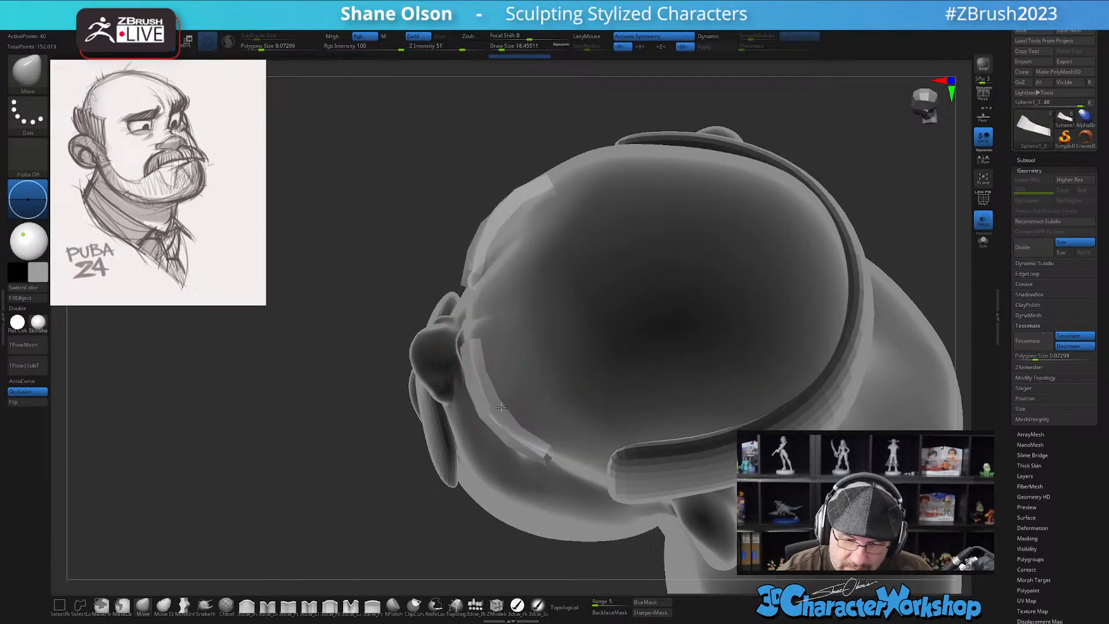
{"action": "right_click_drag", "start_coordinate": [508, 391], "coordinate": [547, 458]}
{"action": "key", "text": "shift+f"}
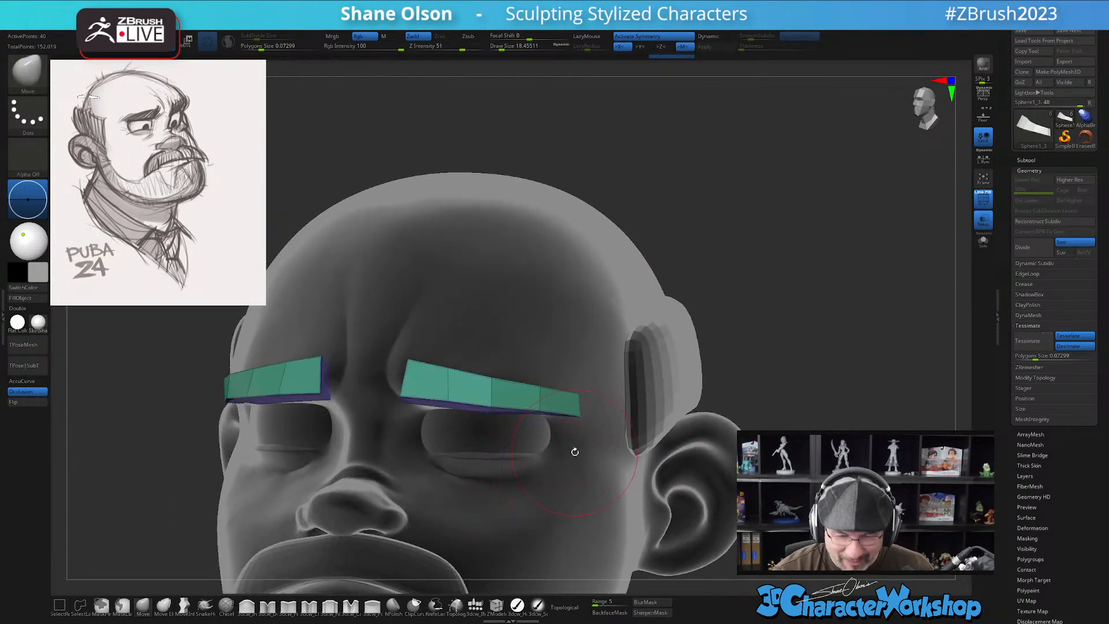
{"action": "left_click", "coordinate": [984, 226]}
{"action": "right_click_drag", "start_coordinate": [470, 421], "coordinate": [508, 483]}
Remove all creases from the eyebrows and subdivide them to level 3 for a smooth, rounded shape
{"action": "key", "text": "space"}
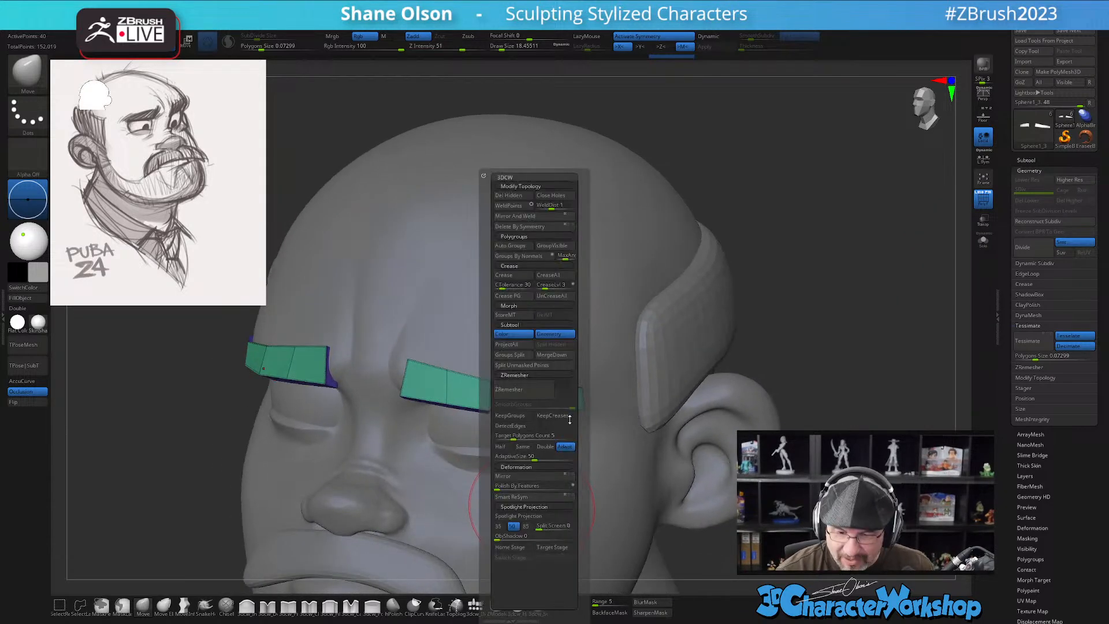
{"action": "left_click", "coordinate": [564, 295]}
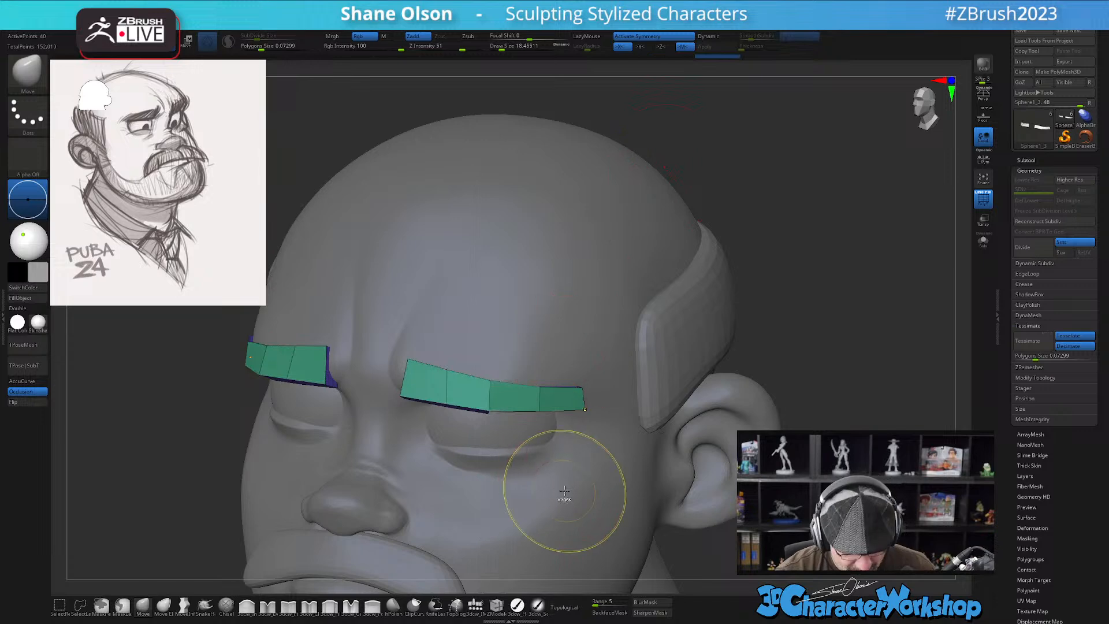
{"action": "key", "text": "ctrl+d"}
{"action": "key", "text": "ctrl+d"}
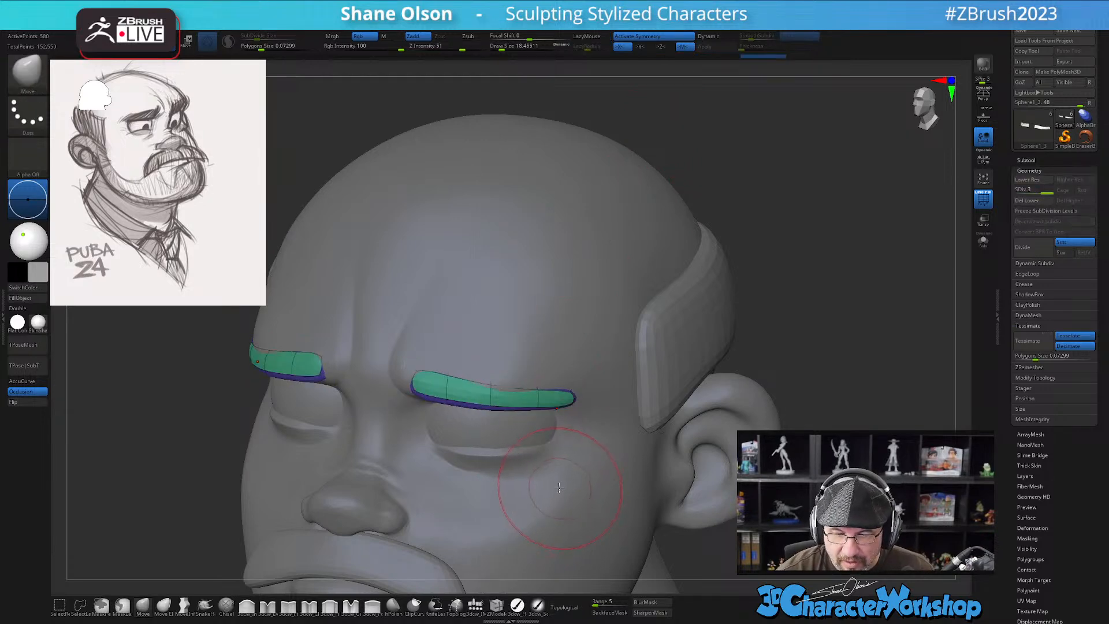
{"action": "mouse_move", "coordinate": [563, 494]}
{"action": "right_mouse_down"}
{"action": "mouse_move", "coordinate": [574, 470]}
{"action": "mouse_move", "coordinate": [508, 415]}
{"action": "right_mouse_up"}
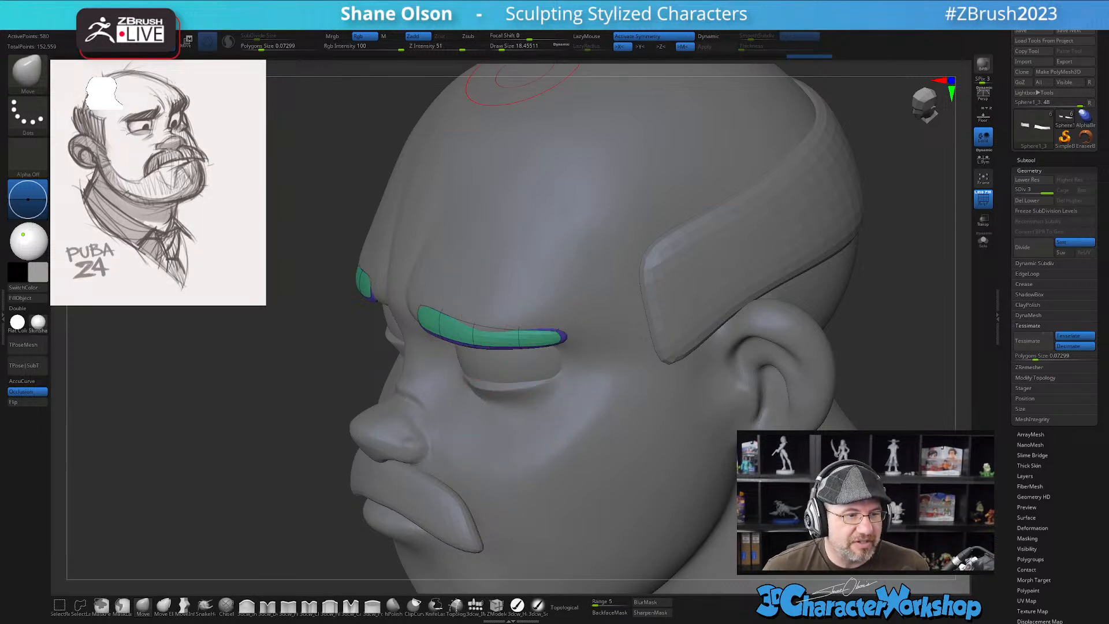
Switch to Chrome and look through the community site's list of workshops, resources, membership, walkthroughs and coaching
{"action": "key", "text": "alt+Tab"}
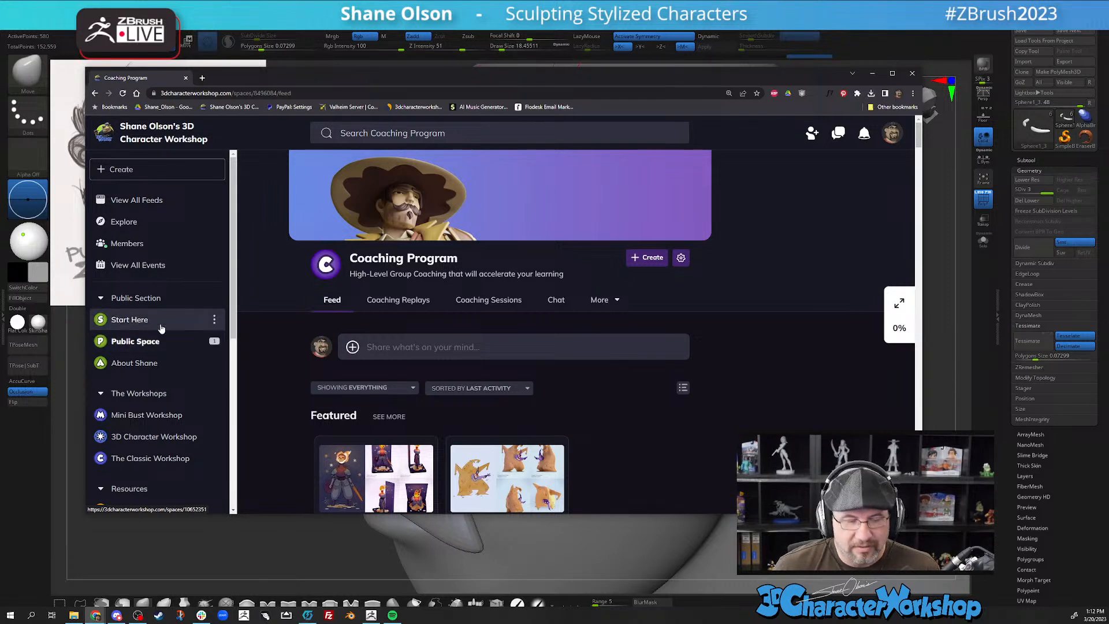
{"action": "scroll", "coordinate": [164, 347], "scroll_direction": "down", "scroll_amount": 3}
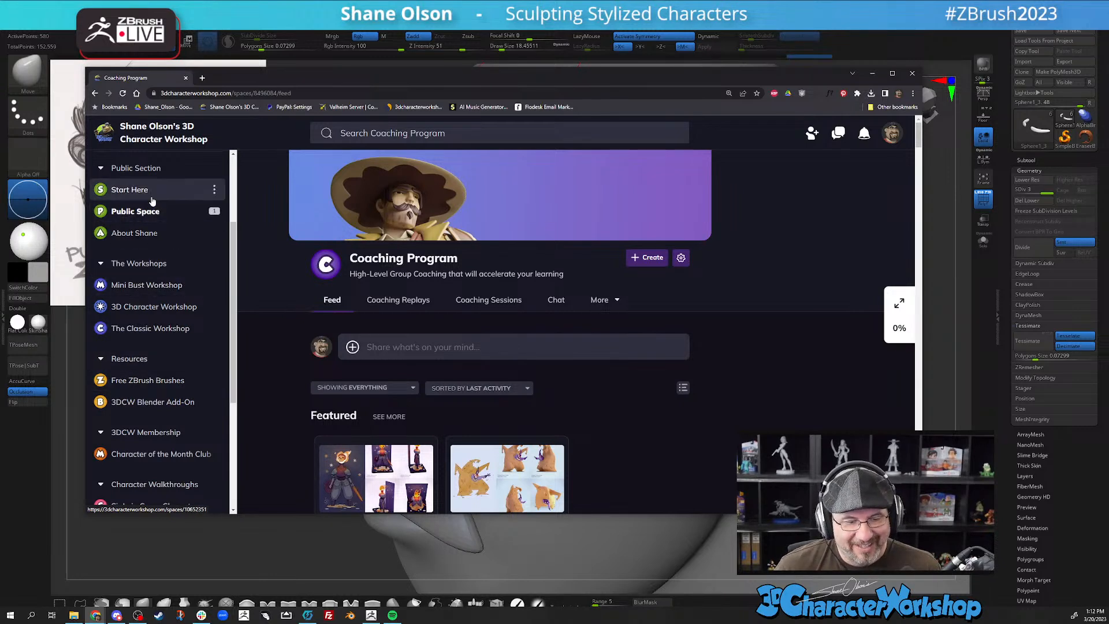
{"action": "scroll", "coordinate": [153, 272], "scroll_direction": "down", "scroll_amount": 1}
{"action": "scroll", "coordinate": [151, 248], "scroll_direction": "down", "scroll_amount": 3}
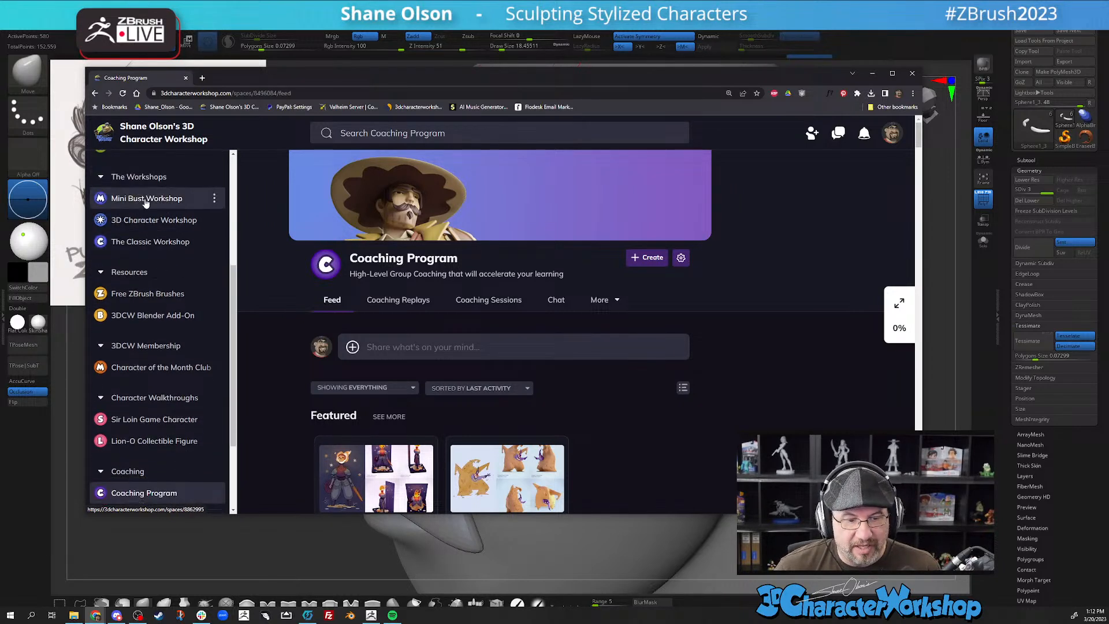
{"action": "scroll", "coordinate": [146, 202], "scroll_direction": "up", "scroll_amount": 1}
{"action": "scroll", "coordinate": [150, 226], "scroll_direction": "up", "scroll_amount": 1}
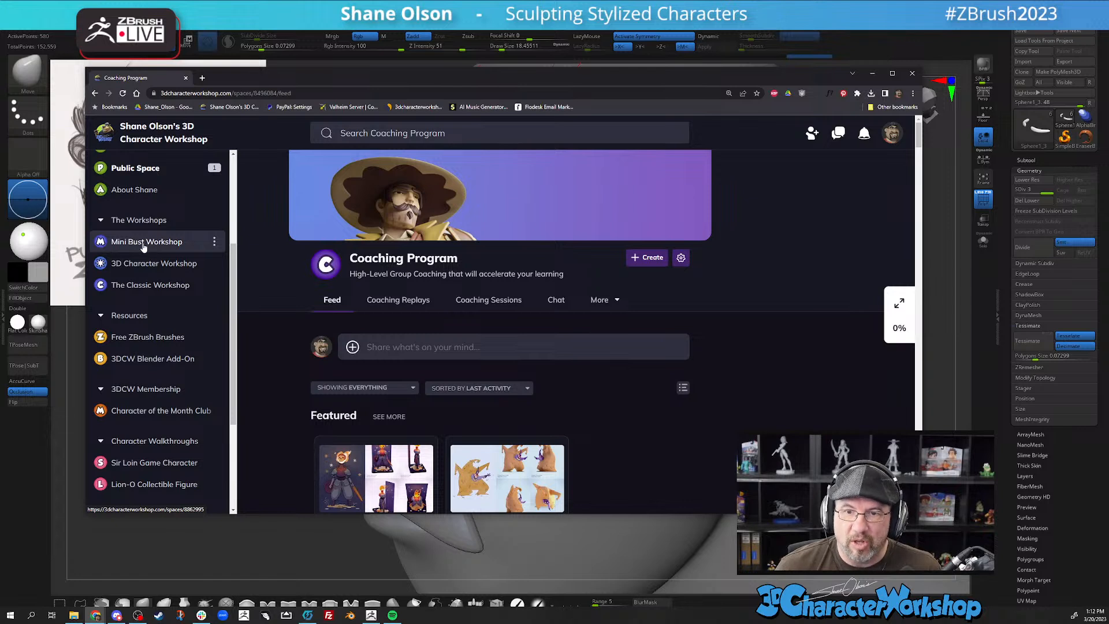
{"action": "scroll", "coordinate": [149, 242], "scroll_direction": "down", "scroll_amount": 2}
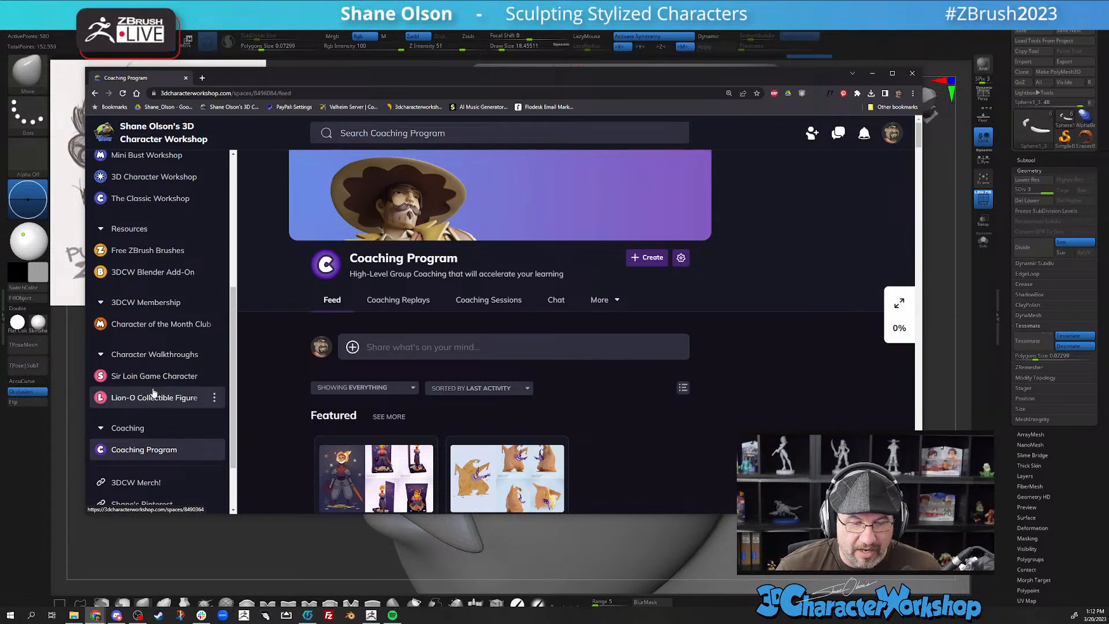
{"action": "scroll", "coordinate": [156, 387], "scroll_direction": "up", "scroll_amount": 3}
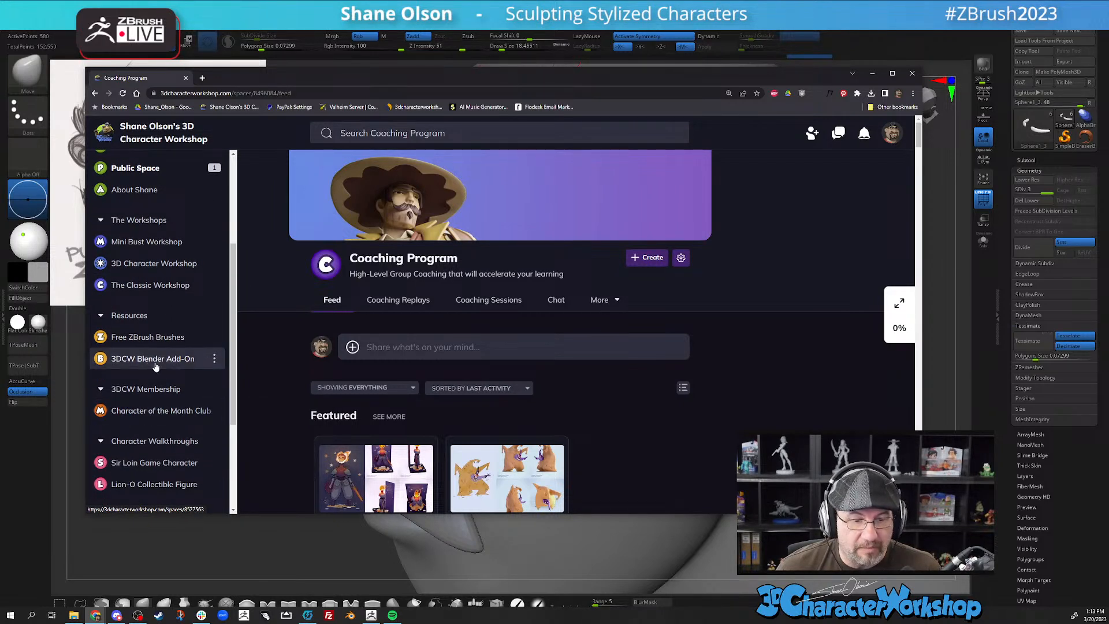
{"action": "scroll", "coordinate": [164, 456], "scroll_direction": "down", "scroll_amount": 3}
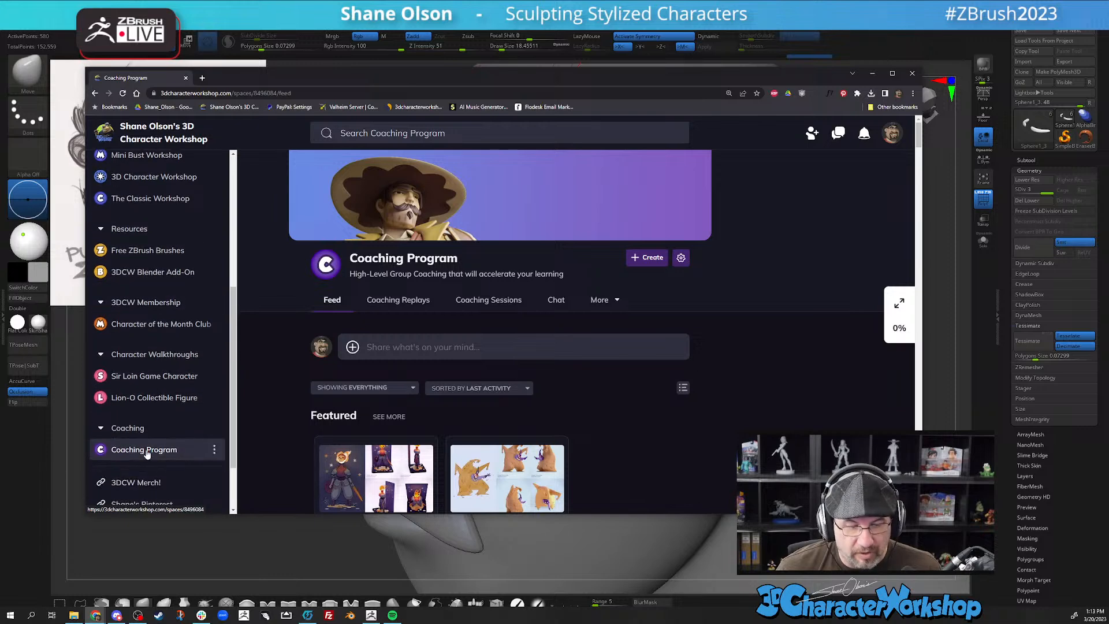
{"action": "scroll", "coordinate": [147, 347], "scroll_direction": "up", "scroll_amount": 7}
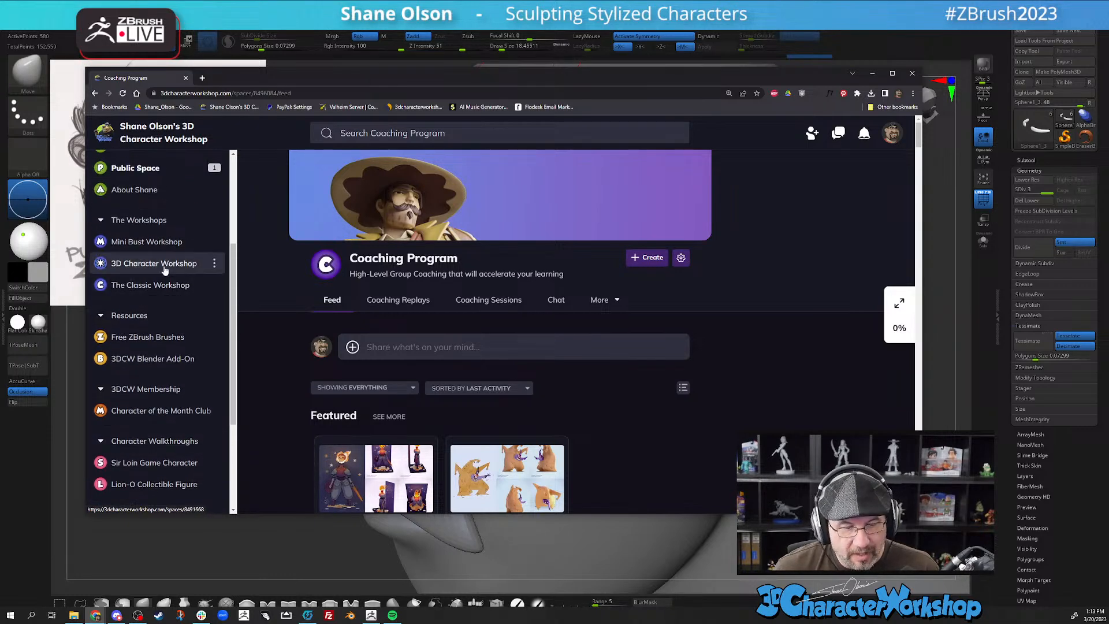
{"action": "scroll", "coordinate": [168, 223], "scroll_direction": "up", "scroll_amount": 2}
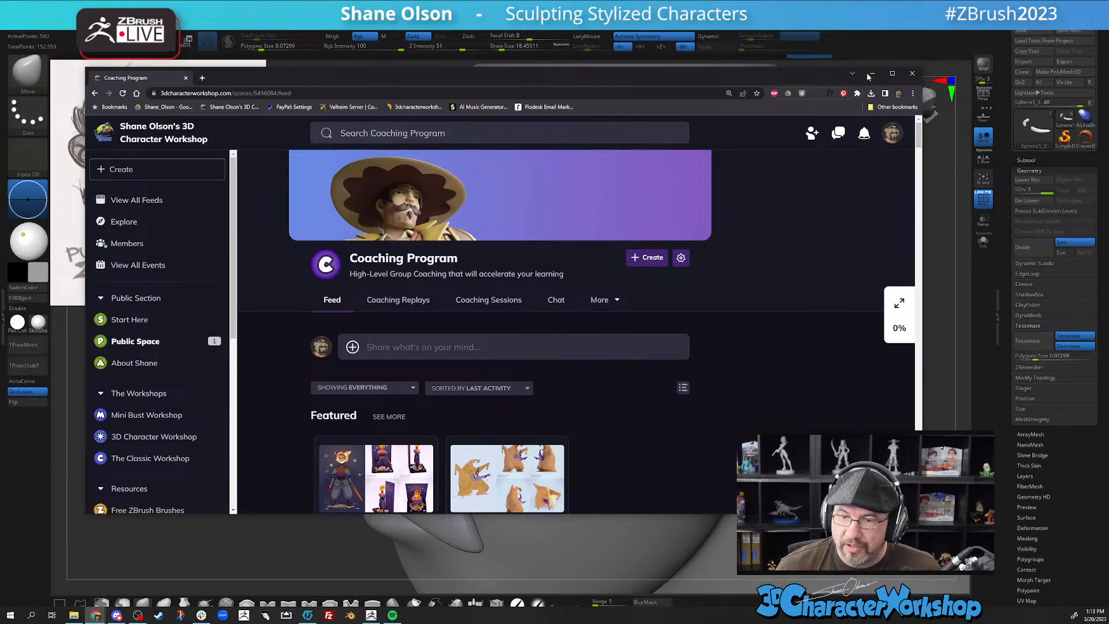
Open the 3D Character Workshop space and view its upcoming events
{"action": "left_click", "coordinate": [153, 437]}
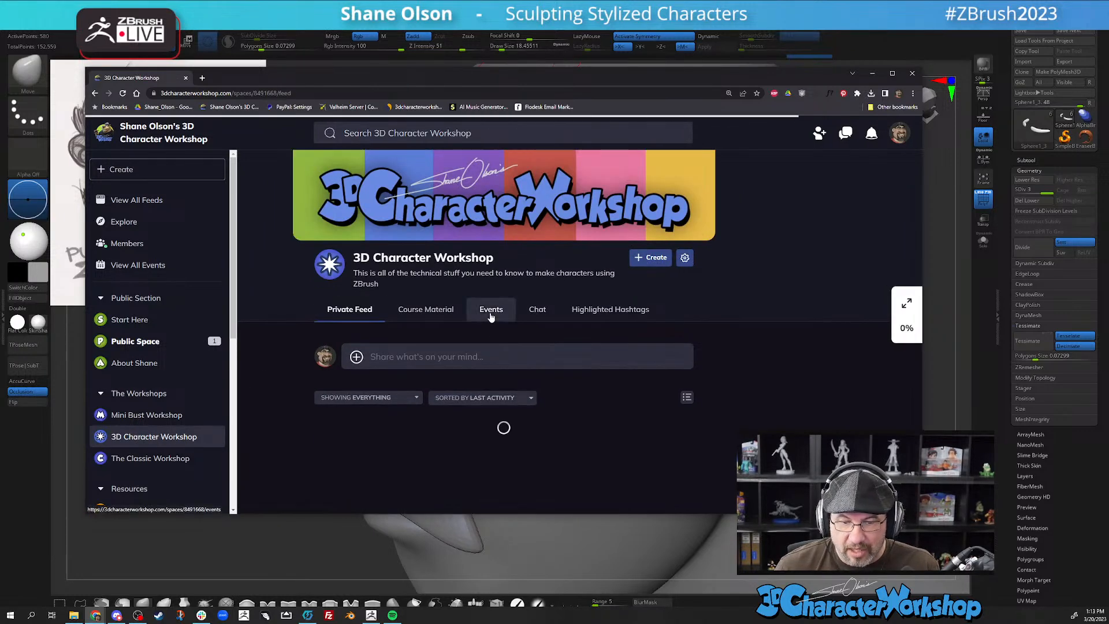
{"action": "left_click", "coordinate": [489, 319]}
{"action": "scroll", "coordinate": [402, 320], "scroll_direction": "down", "scroll_amount": 2}
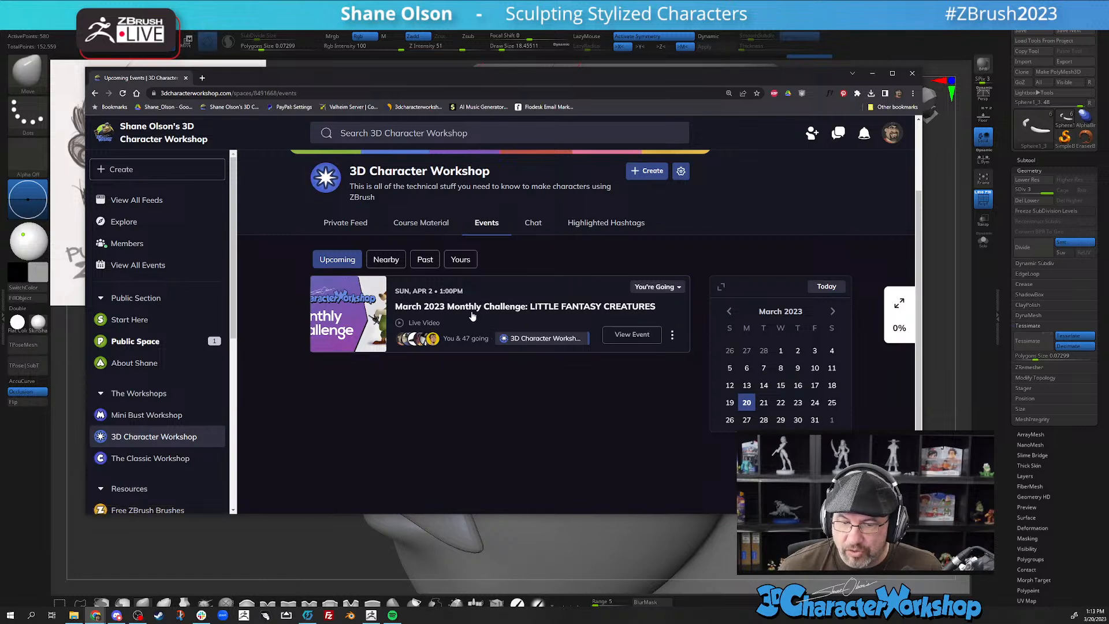
Switch back to ZBrush and nudge the eyebrows' outer ends and length against the brow with the Move brush at a draw size of about 17
{"action": "left_click", "coordinate": [872, 74]}
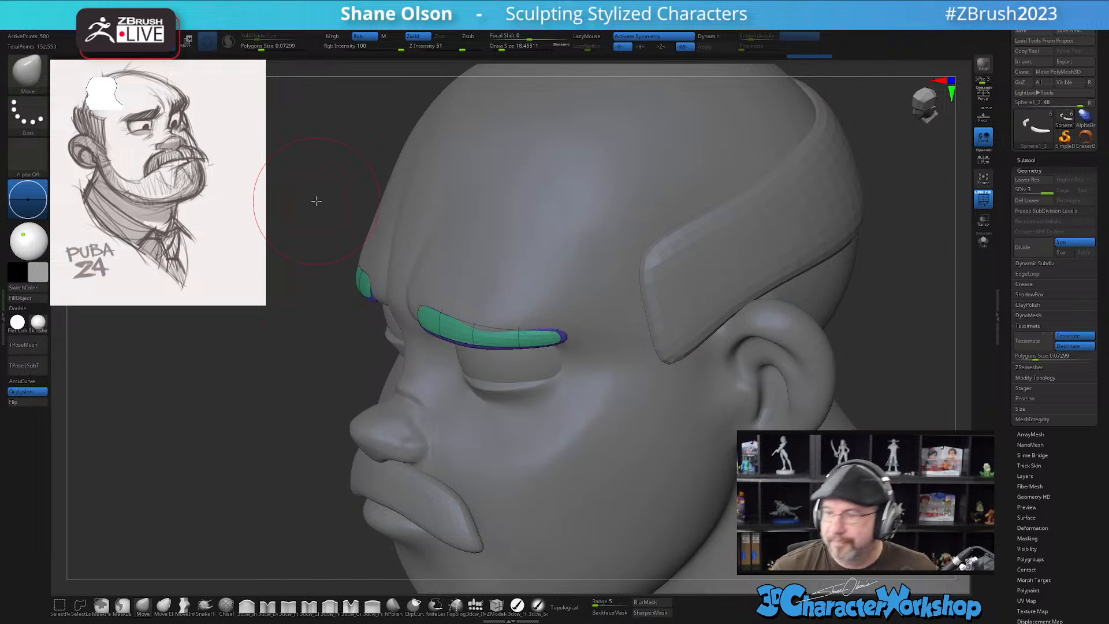
{"action": "mouse_move", "coordinate": [316, 201]}
{"action": "left_mouse_down"}
{"action": "mouse_move", "coordinate": [574, 385]}
{"action": "mouse_move", "coordinate": [448, 396]}
{"action": "left_mouse_up"}
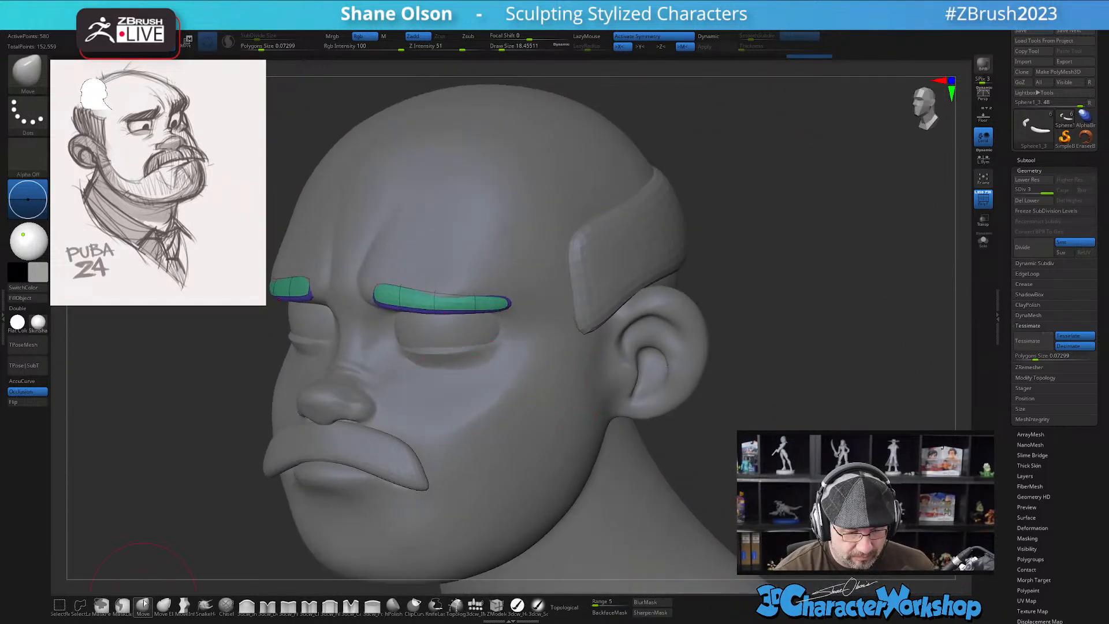
{"action": "right_click_drag", "start_coordinate": [444, 301], "coordinate": [445, 249]}
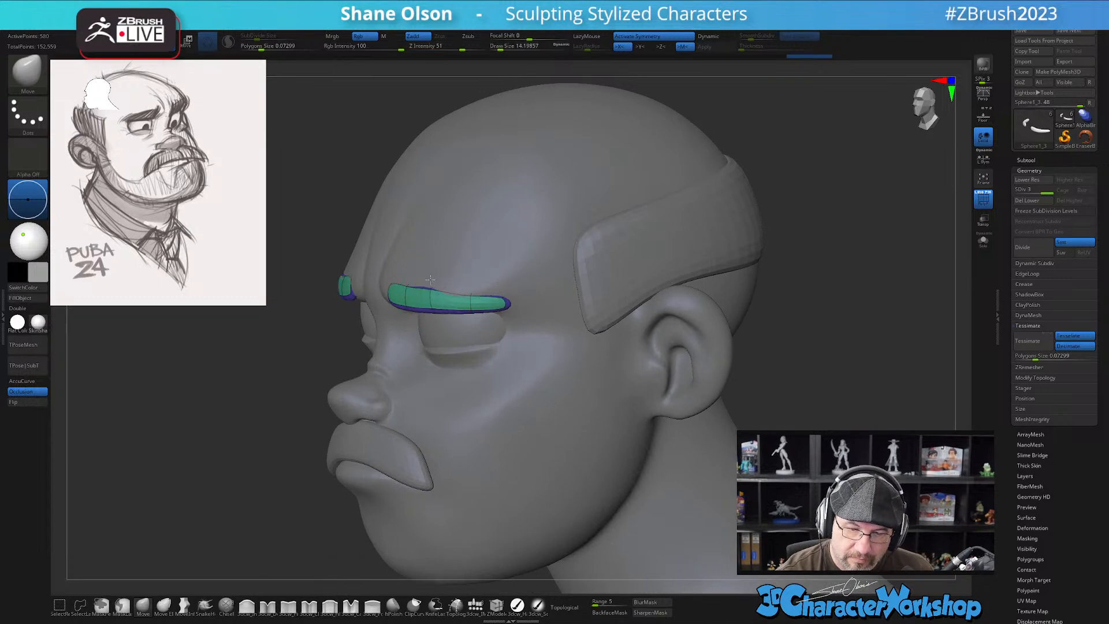
{"action": "mouse_move", "coordinate": [458, 248]}
{"action": "right_mouse_down"}
{"action": "mouse_move", "coordinate": [522, 226]}
{"action": "mouse_move", "coordinate": [497, 242]}
{"action": "mouse_move", "coordinate": [595, 236]}
{"action": "mouse_move", "coordinate": [564, 254]}
{"action": "mouse_move", "coordinate": [559, 288]}
{"action": "mouse_move", "coordinate": [564, 249]}
{"action": "mouse_move", "coordinate": [576, 292]}
{"action": "mouse_move", "coordinate": [581, 261]}
{"action": "mouse_move", "coordinate": [592, 267]}
{"action": "right_mouse_up"}
{"action": "key", "text": "s"}
{"action": "left_click_drag", "start_coordinate": [578, 283], "coordinate": [576, 283]}
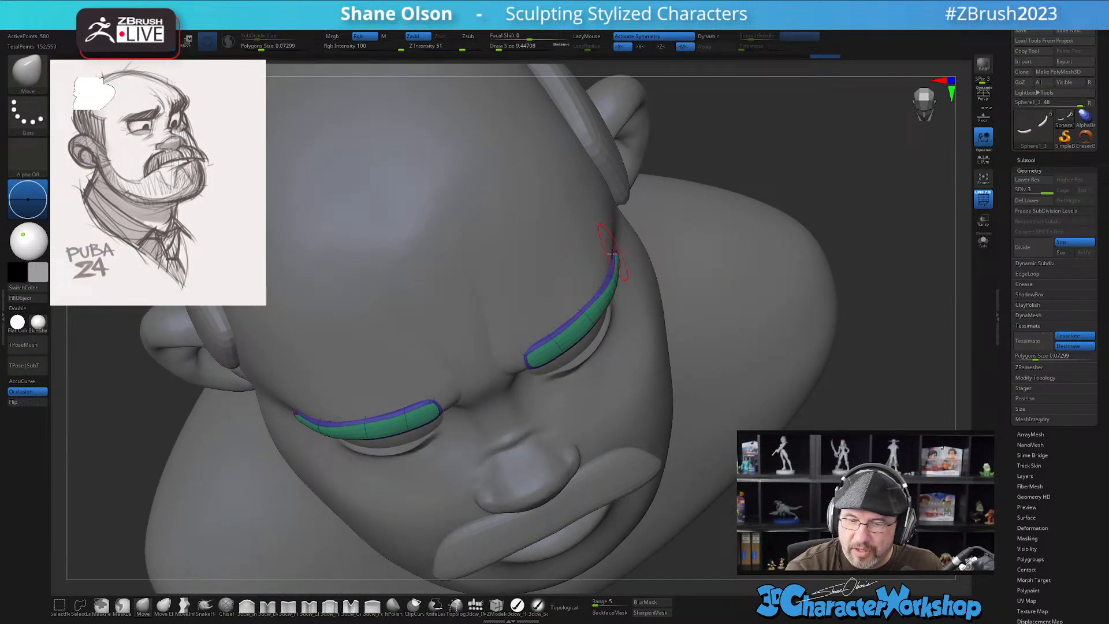
{"action": "right_click_drag", "start_coordinate": [617, 254], "coordinate": [612, 246]}
{"action": "key", "text": "s"}
{"action": "left_click_drag", "start_coordinate": [617, 247], "coordinate": [676, 247]}
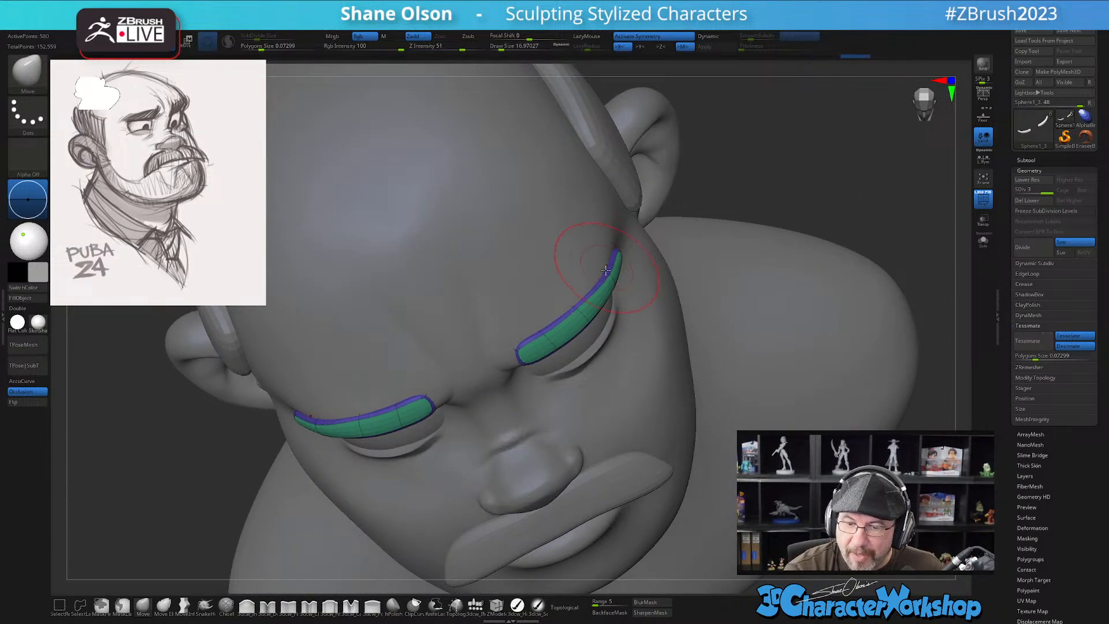
{"action": "right_click_drag", "start_coordinate": [576, 302], "coordinate": [578, 306]}
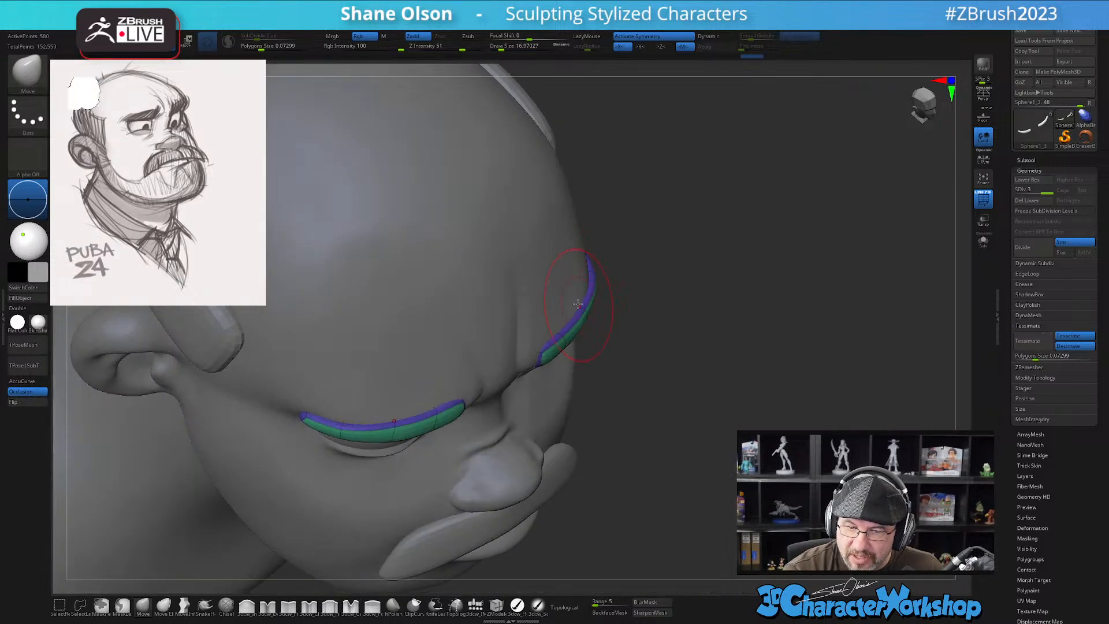
{"action": "left_click_drag", "start_coordinate": [554, 333], "coordinate": [555, 328]}
{"action": "right_click_drag", "start_coordinate": [625, 384], "coordinate": [592, 310]}
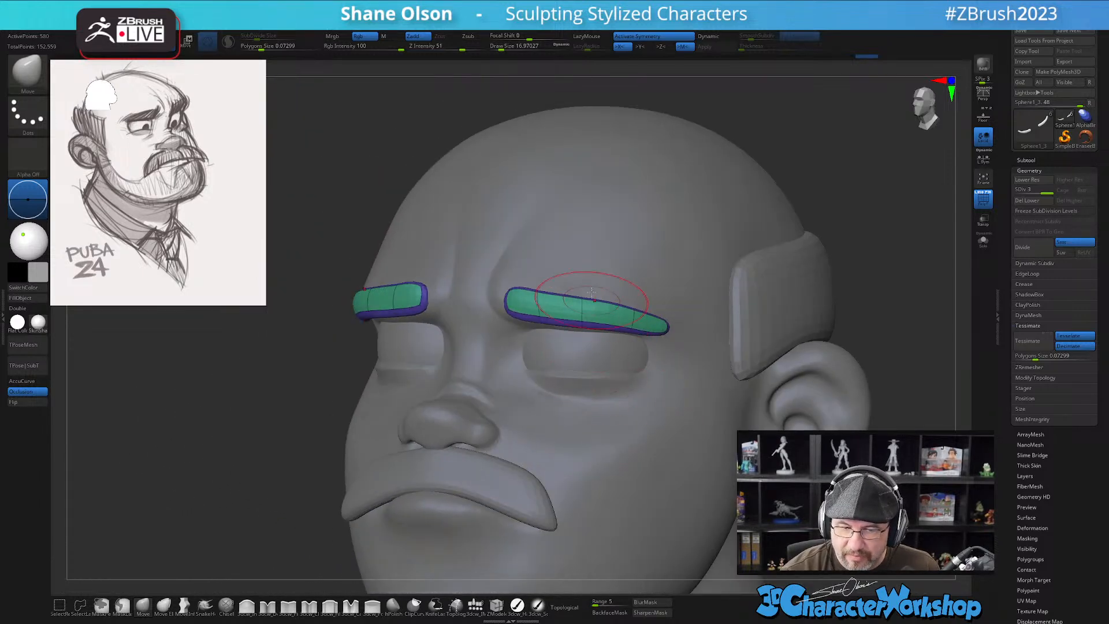
Try raising the eyebrows' inner ends with the Move brush and undo the recent eyebrow strokes
{"action": "left_click_drag", "start_coordinate": [523, 292], "coordinate": [520, 281]}
{"action": "key", "text": "bracketleft"}
{"action": "key", "text": "ctrl+z"}
{"action": "key", "text": "ctrl+z"}
{"action": "key", "text": "ctrl+z"}
{"action": "key", "text": "ctrl+z"}
{"action": "key", "text": "ctrl+z"}
{"action": "key", "text": "ctrl+z"}
Thicken the eyebrows' inner ends and taper their outer ends with the Move brush, at draw sizes of about 9 to 14
{"action": "left_click_drag", "start_coordinate": [579, 292], "coordinate": [567, 281]}
{"action": "right_click_drag", "start_coordinate": [623, 280], "coordinate": [610, 285]}
{"action": "left_click_drag", "start_coordinate": [609, 301], "coordinate": [611, 296]}
{"action": "left_click_drag", "start_coordinate": [616, 301], "coordinate": [661, 312]}
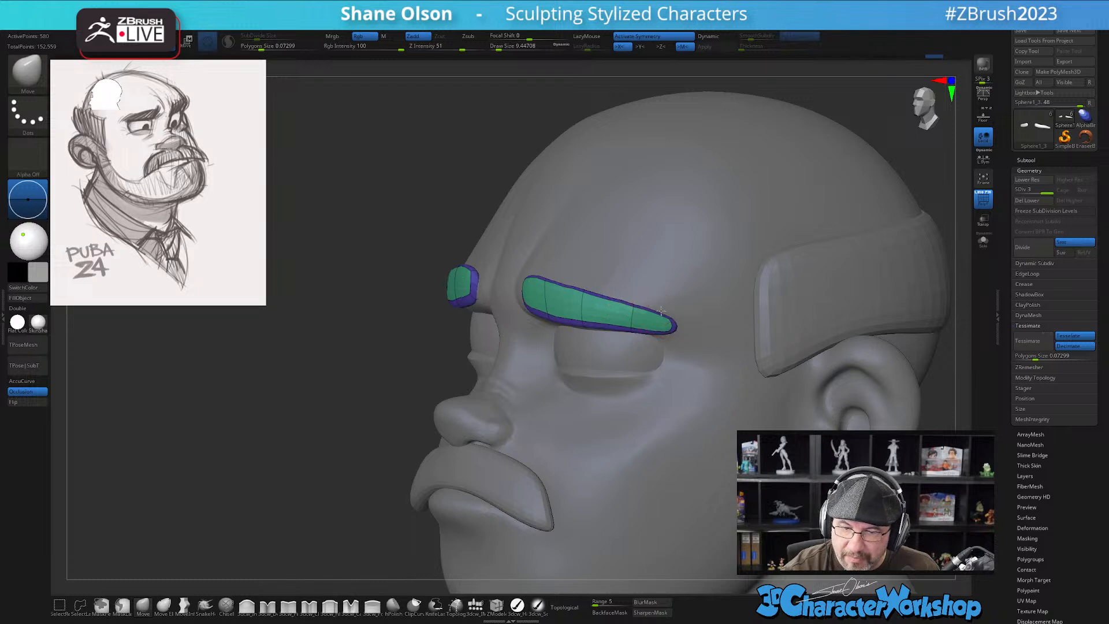
{"action": "mouse_move", "coordinate": [663, 297]}
{"action": "right_mouse_down"}
{"action": "mouse_move", "coordinate": [650, 285]}
{"action": "mouse_move", "coordinate": [640, 306]}
{"action": "mouse_move", "coordinate": [638, 281]}
{"action": "right_mouse_up"}
{"action": "key", "text": "s"}
{"action": "mouse_move", "coordinate": [566, 361]}
{"action": "left_mouse_down"}
{"action": "mouse_move", "coordinate": [548, 349]}
{"action": "mouse_move", "coordinate": [562, 350]}
{"action": "left_mouse_up"}
{"action": "right_click_drag", "start_coordinate": [563, 384], "coordinate": [592, 374]}
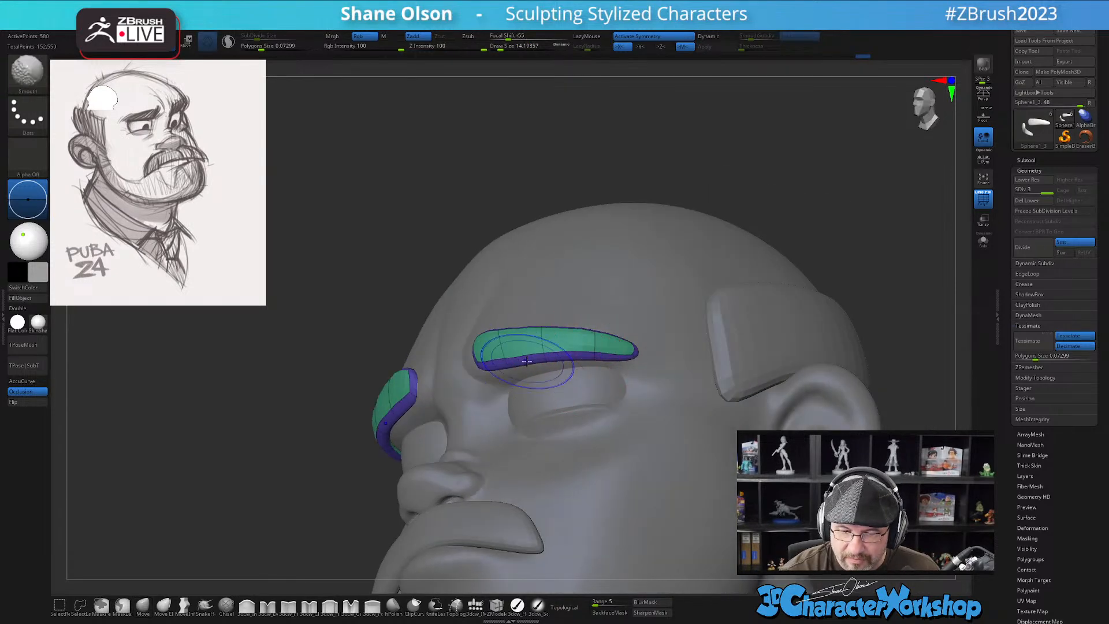
Hide the wireframe and refine the shape of the eyebrows at a draw size of about 14
{"action": "mouse_move", "coordinate": [581, 332]}
{"action": "right_mouse_down"}
{"action": "mouse_move", "coordinate": [618, 421]}
{"action": "mouse_move", "coordinate": [598, 427]}
{"action": "mouse_move", "coordinate": [585, 378]}
{"action": "right_mouse_up"}
{"action": "key", "text": "shift+f"}
{"action": "left_click_drag", "start_coordinate": [504, 337], "coordinate": [594, 354]}
{"action": "right_click_drag", "start_coordinate": [630, 405], "coordinate": [531, 353]}
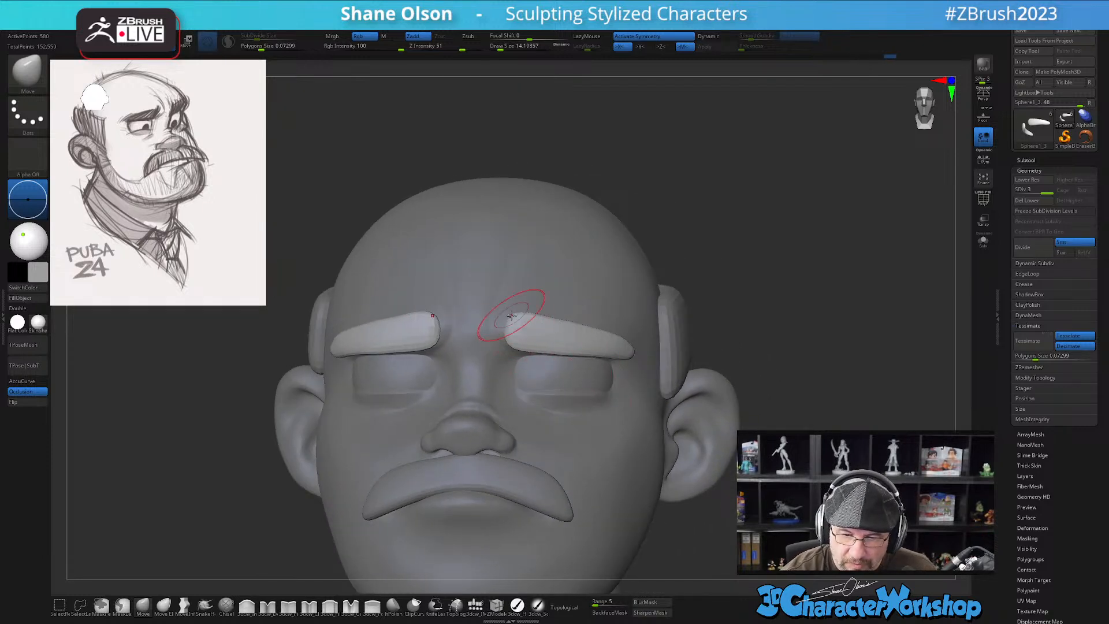
{"action": "mouse_move", "coordinate": [532, 335]}
{"action": "right_mouse_down"}
{"action": "mouse_move", "coordinate": [594, 470]}
{"action": "mouse_move", "coordinate": [580, 454]}
{"action": "mouse_move", "coordinate": [652, 430]}
{"action": "mouse_move", "coordinate": [586, 401]}
{"action": "right_mouse_up"}
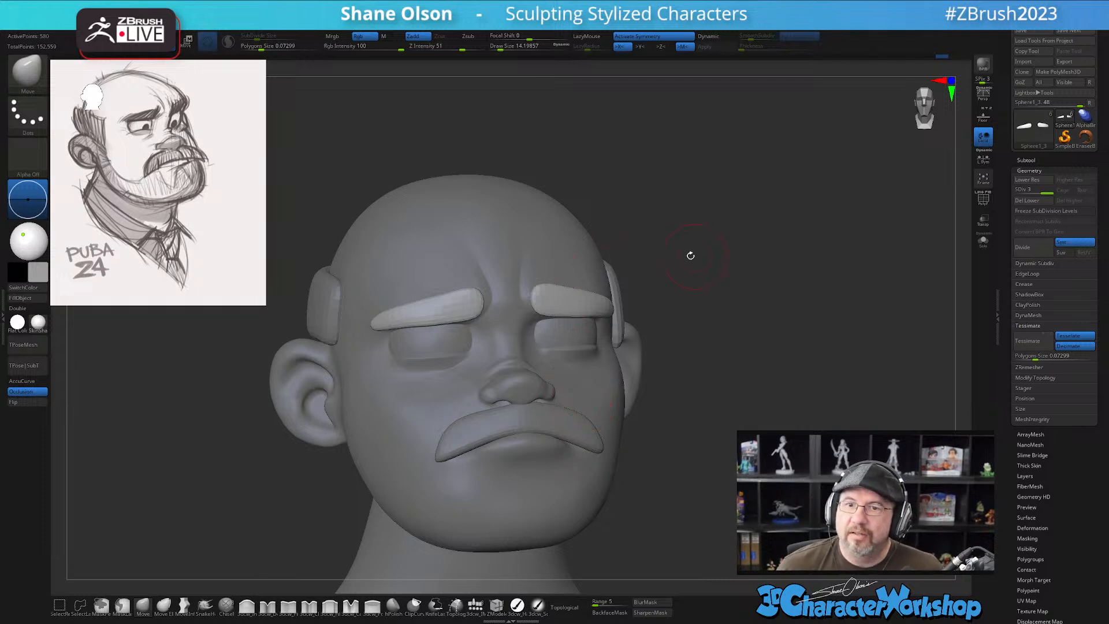
{"action": "mouse_move", "coordinate": [724, 264]}
{"action": "right_mouse_down"}
{"action": "mouse_move", "coordinate": [743, 242]}
{"action": "mouse_move", "coordinate": [737, 257]}
{"action": "right_mouse_up"}
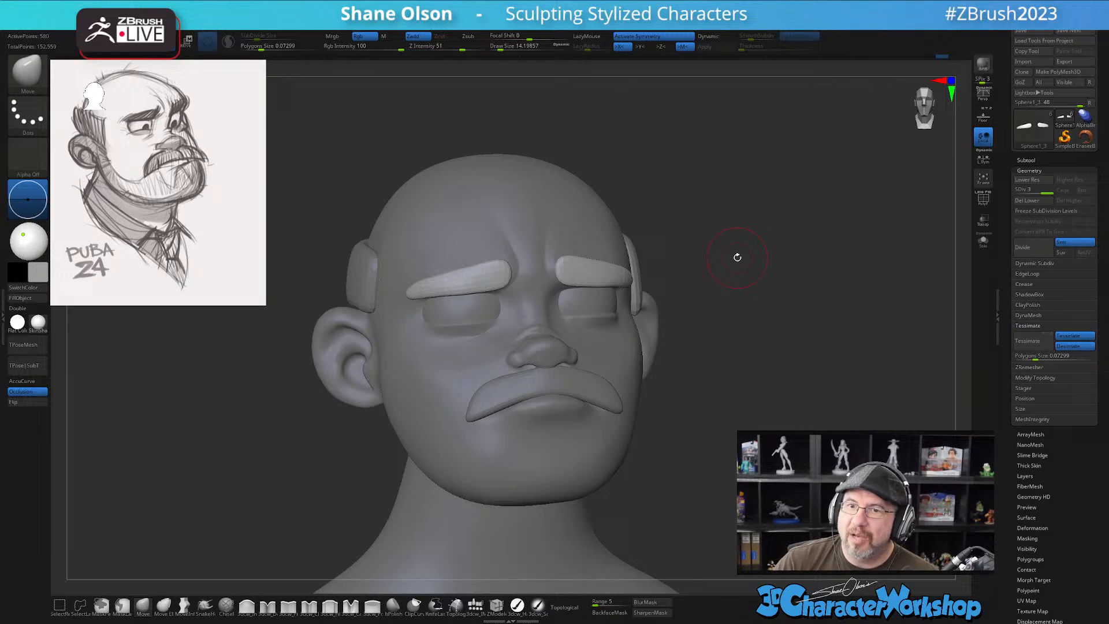
{"action": "mouse_move", "coordinate": [738, 257]}
{"action": "right_mouse_down"}
{"action": "mouse_move", "coordinate": [739, 280]}
{"action": "mouse_move", "coordinate": [749, 279]}
{"action": "mouse_move", "coordinate": [735, 266]}
{"action": "right_mouse_up"}
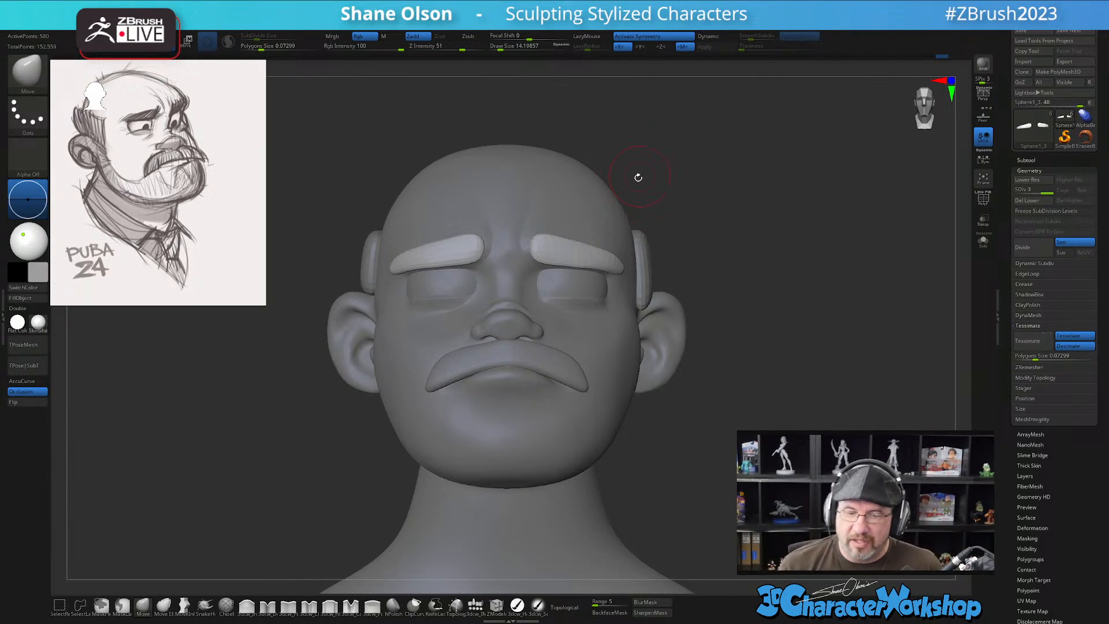
{"action": "left_click_drag", "start_coordinate": [768, 205], "coordinate": [794, 242]}
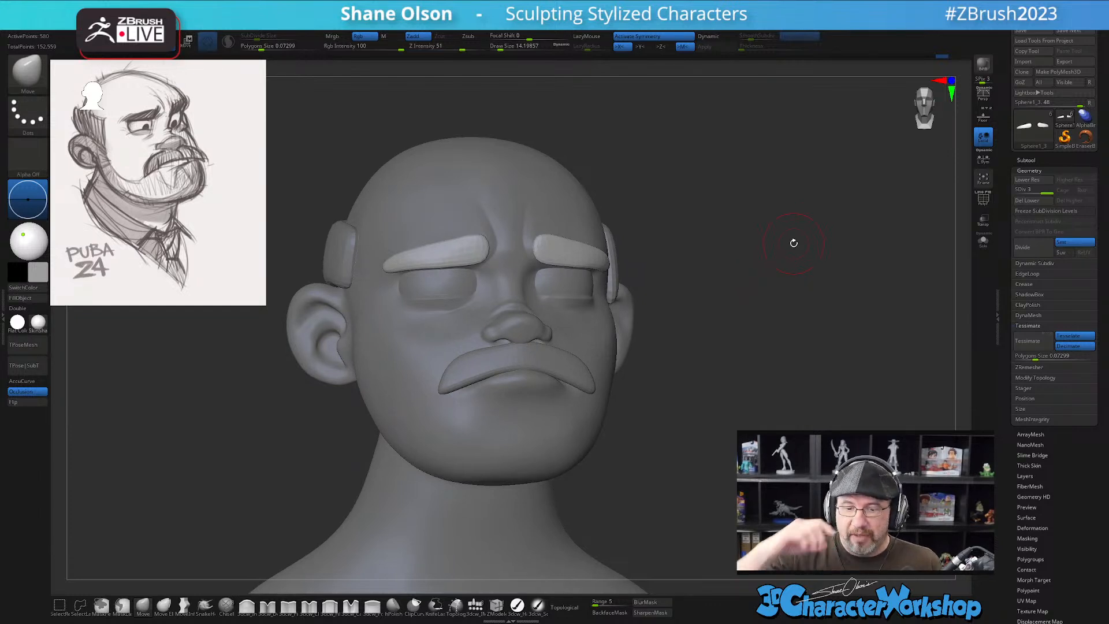
{"action": "left_click_drag", "start_coordinate": [734, 280], "coordinate": [592, 364]}
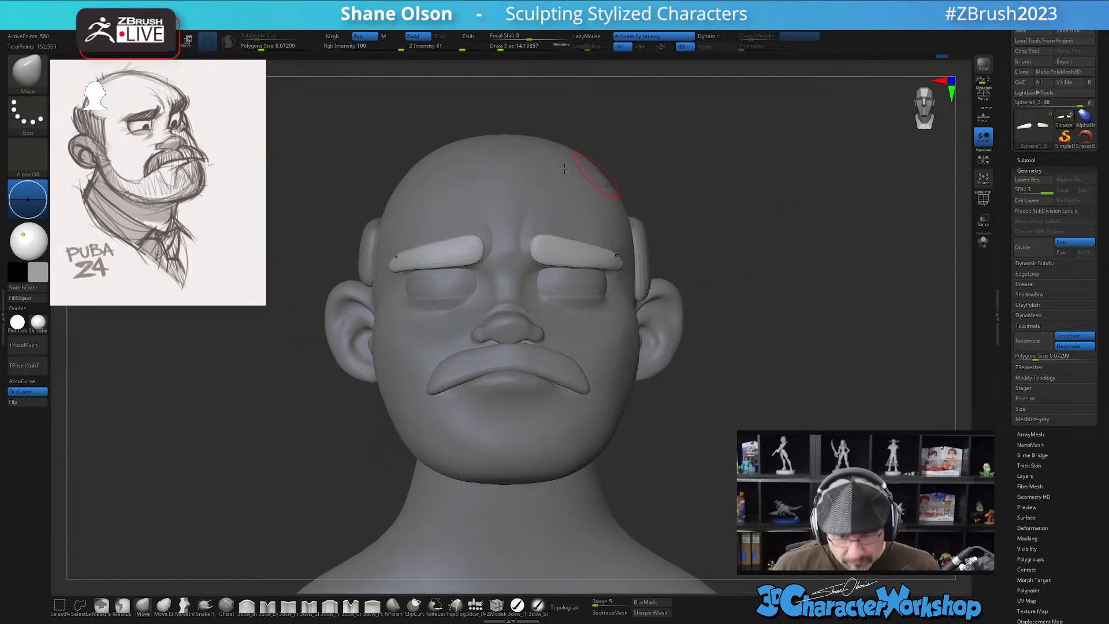
{"action": "mouse_move", "coordinate": [789, 271]}
{"action": "left_mouse_down"}
{"action": "mouse_move", "coordinate": [796, 277]}
{"action": "mouse_move", "coordinate": [776, 267]}
{"action": "left_mouse_up"}
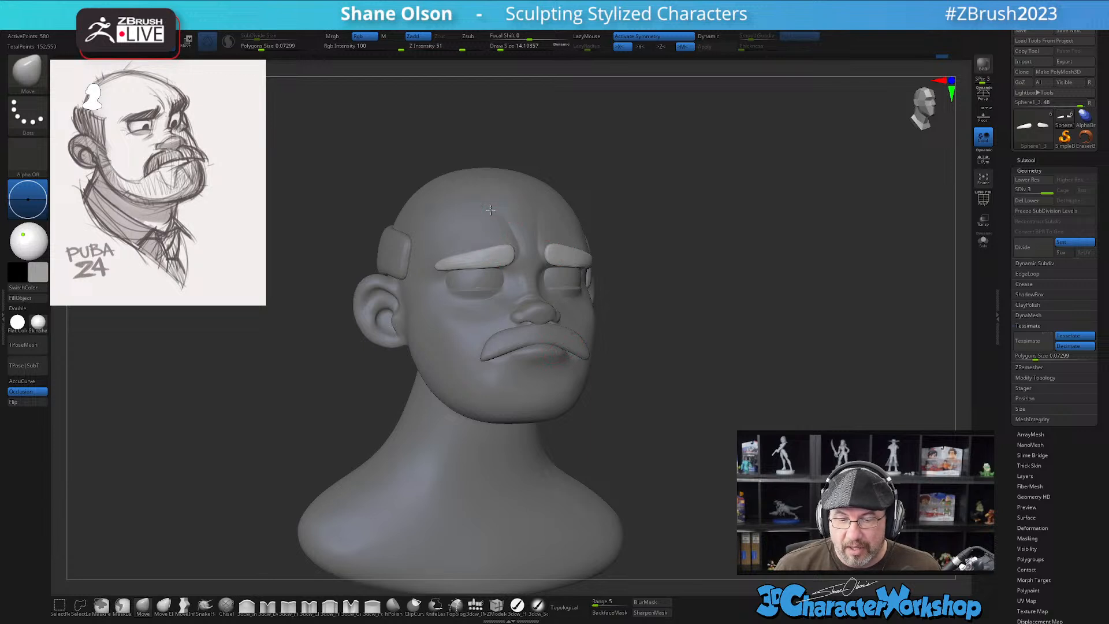
Select the head and draw a Topology brush line from below the lower lip to beneath the chin, at a draw size of about 8
{"action": "left_click", "coordinate": [489, 208], "text": "alt"}
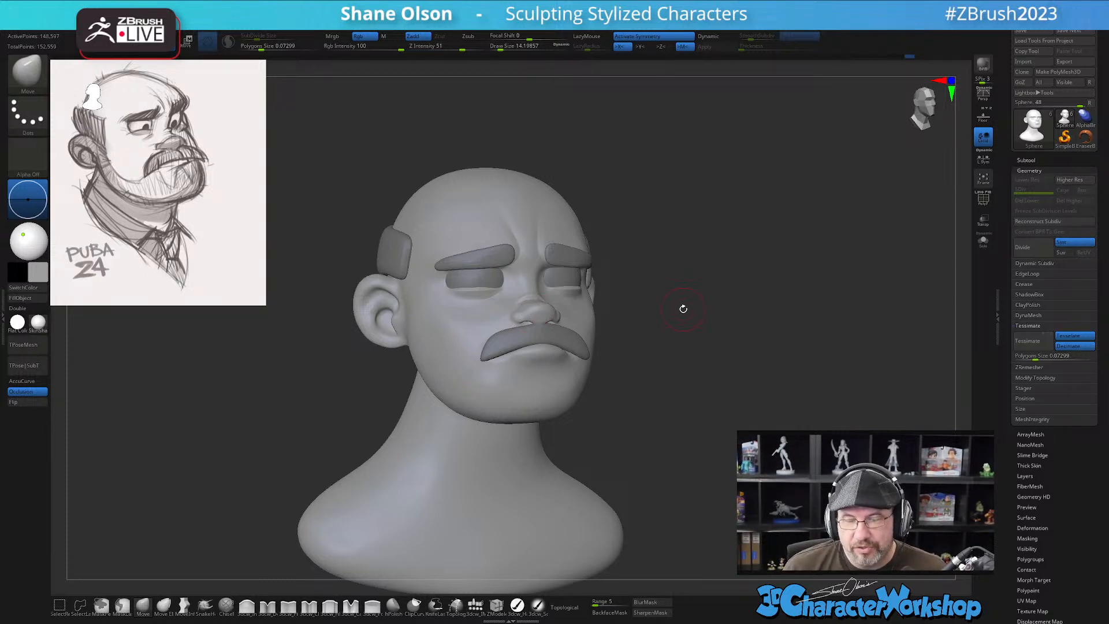
{"action": "mouse_move", "coordinate": [685, 315]}
{"action": "left_mouse_down"}
{"action": "mouse_move", "coordinate": [691, 289]}
{"action": "mouse_move", "coordinate": [700, 302]}
{"action": "mouse_move", "coordinate": [537, 379]}
{"action": "mouse_move", "coordinate": [556, 384]}
{"action": "mouse_move", "coordinate": [581, 346]}
{"action": "mouse_move", "coordinate": [515, 360]}
{"action": "left_mouse_up"}
{"action": "mouse_move", "coordinate": [516, 360]}
{"action": "right_mouse_down", "text": "alt"}
{"action": "mouse_move", "coordinate": [559, 334]}
{"action": "mouse_move", "coordinate": [562, 372]}
{"action": "mouse_move", "coordinate": [561, 345]}
{"action": "right_mouse_up", "text": "alt"}
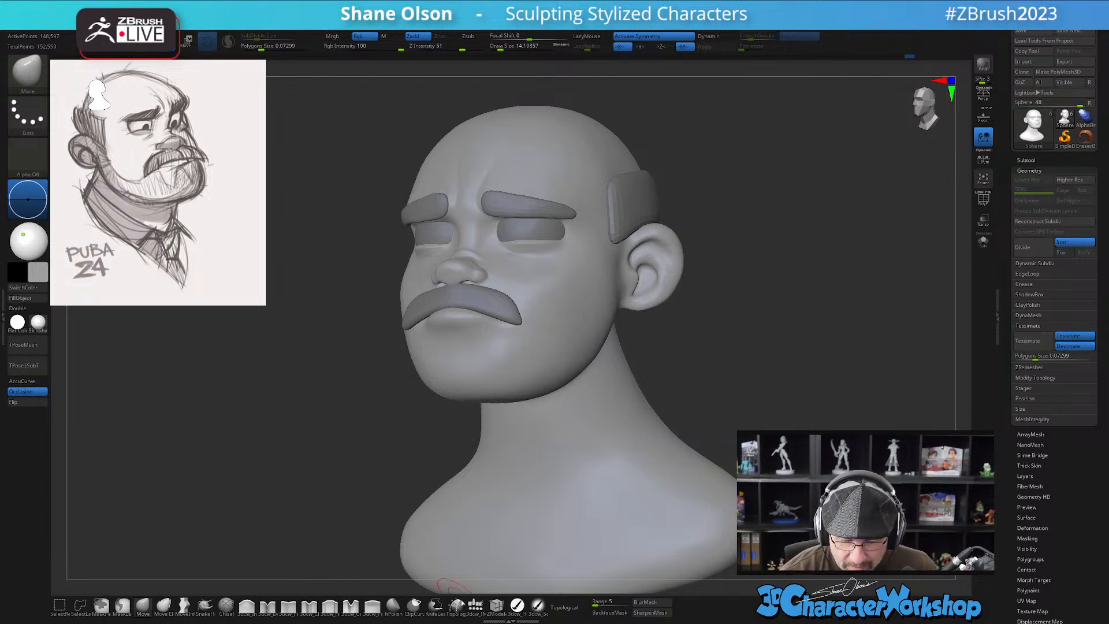
{"action": "left_click", "coordinate": [455, 604]}
{"action": "key", "text": "s"}
{"action": "right_click_drag", "start_coordinate": [505, 356], "coordinate": [462, 339]}
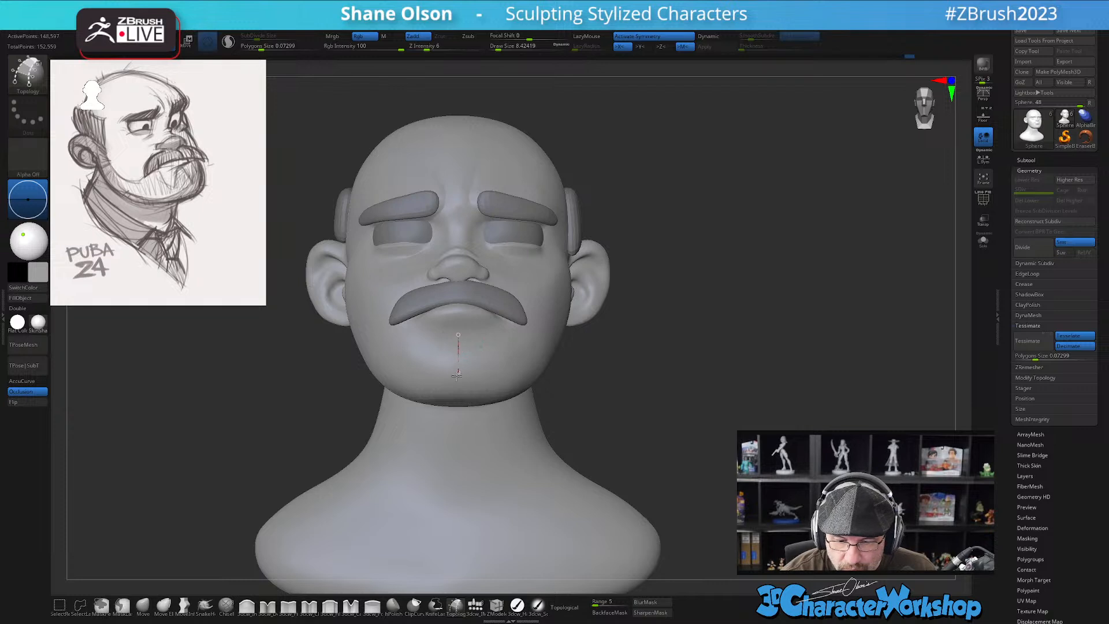
{"action": "left_click_drag", "start_coordinate": [458, 401], "coordinate": [458, 405]}
{"action": "mouse_move", "coordinate": [458, 404]}
{"action": "right_mouse_down"}
{"action": "mouse_move", "coordinate": [508, 323]}
{"action": "mouse_move", "coordinate": [543, 382]}
{"action": "mouse_move", "coordinate": [477, 365]}
{"action": "right_mouse_up"}
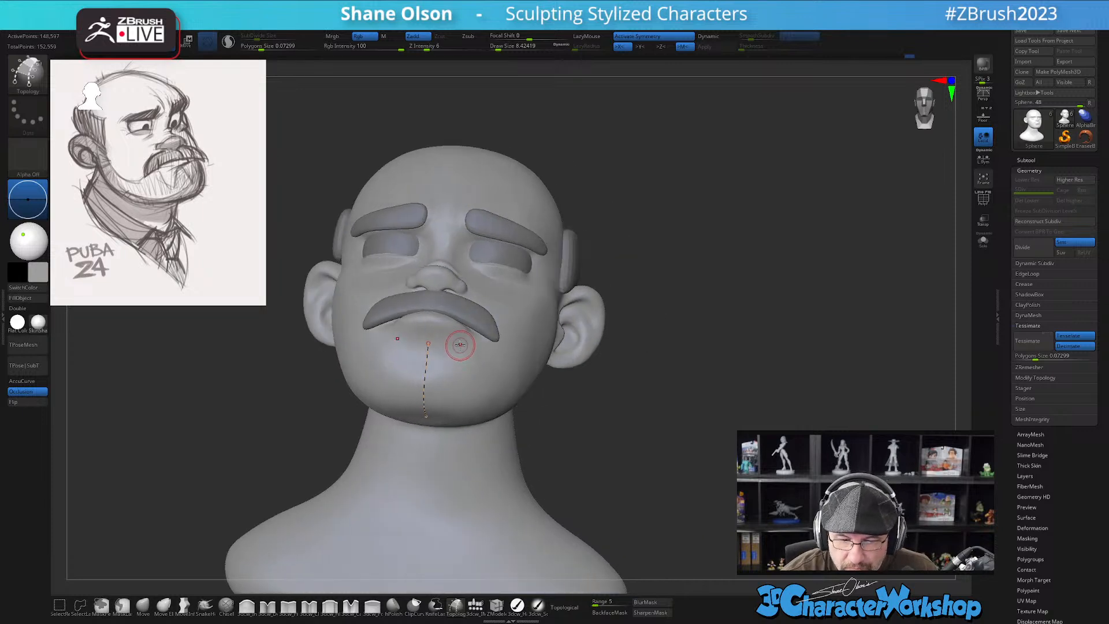
Draw further symmetrical topology lines from beneath the moustache and front cheek down to the jaw's underside
{"action": "left_click_drag", "start_coordinate": [458, 344], "coordinate": [456, 378]}
{"action": "right_click_drag", "start_coordinate": [456, 414], "coordinate": [458, 359]}
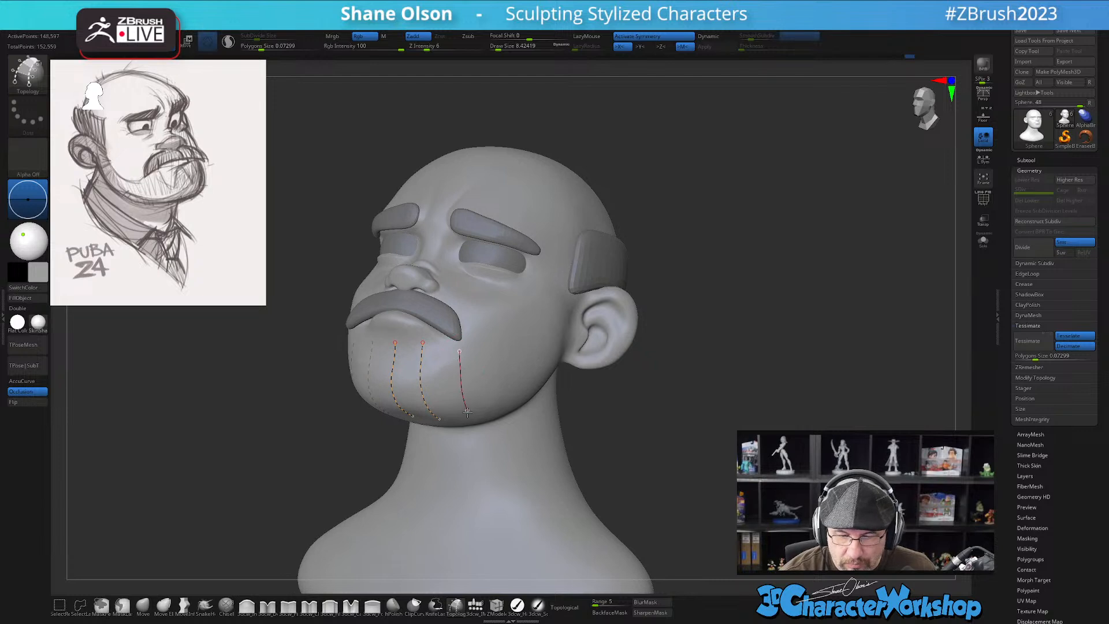
{"action": "right_click_drag", "start_coordinate": [470, 409], "coordinate": [498, 363]}
{"action": "left_click_drag", "start_coordinate": [494, 348], "coordinate": [517, 421]}
{"action": "right_click_drag", "start_coordinate": [603, 386], "coordinate": [572, 370]}
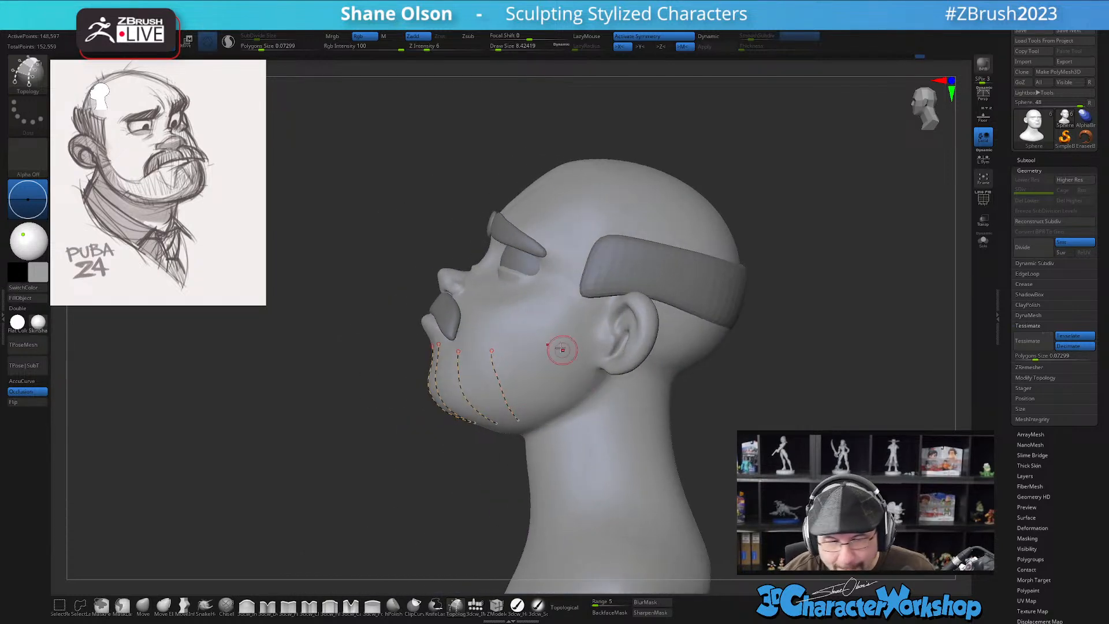
Draw the remaining topology cross lines over the rear cheek and up in front of the ear to the sideburn
{"action": "left_click_drag", "start_coordinate": [519, 344], "coordinate": [563, 403]}
{"action": "left_click_drag", "start_coordinate": [548, 333], "coordinate": [595, 373]}
{"action": "left_click_drag", "start_coordinate": [612, 327], "coordinate": [612, 326]}
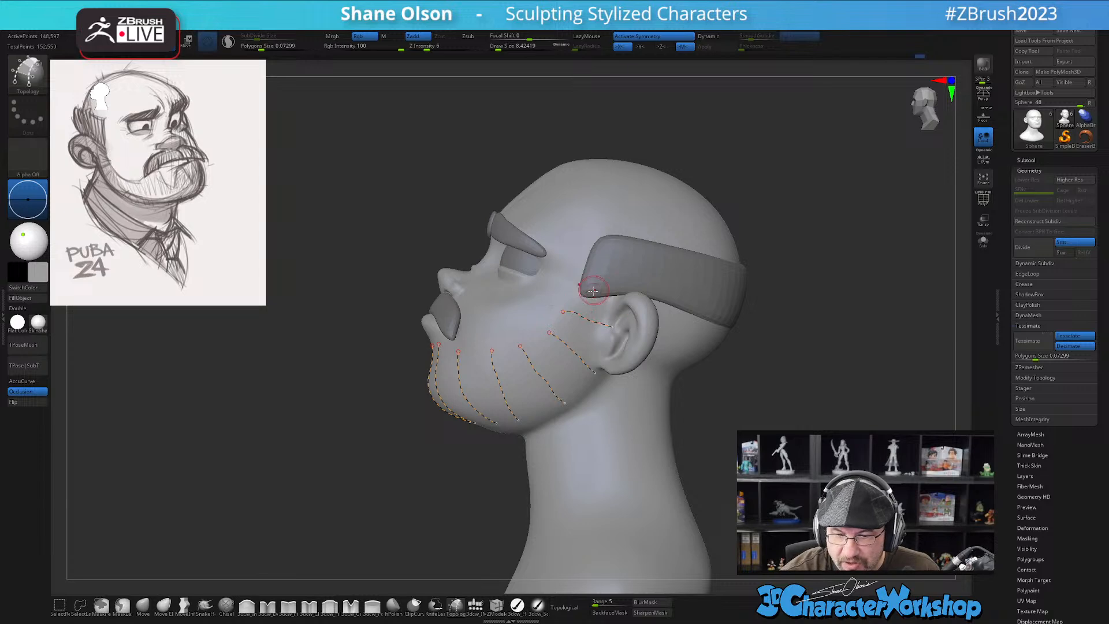
{"action": "left_click_drag", "start_coordinate": [570, 297], "coordinate": [631, 303]}
{"action": "mouse_move", "coordinate": [625, 326]}
{"action": "right_mouse_down"}
{"action": "mouse_move", "coordinate": [638, 304]}
{"action": "mouse_move", "coordinate": [632, 331]}
{"action": "mouse_move", "coordinate": [596, 338]}
{"action": "mouse_move", "coordinate": [621, 327]}
{"action": "mouse_move", "coordinate": [608, 320]}
{"action": "right_mouse_up"}
Connect the lower ends of the cross lines with a topology line from the sideburn along the jaw to beneath the chin
{"action": "left_click_drag", "start_coordinate": [611, 298], "coordinate": [616, 288]}
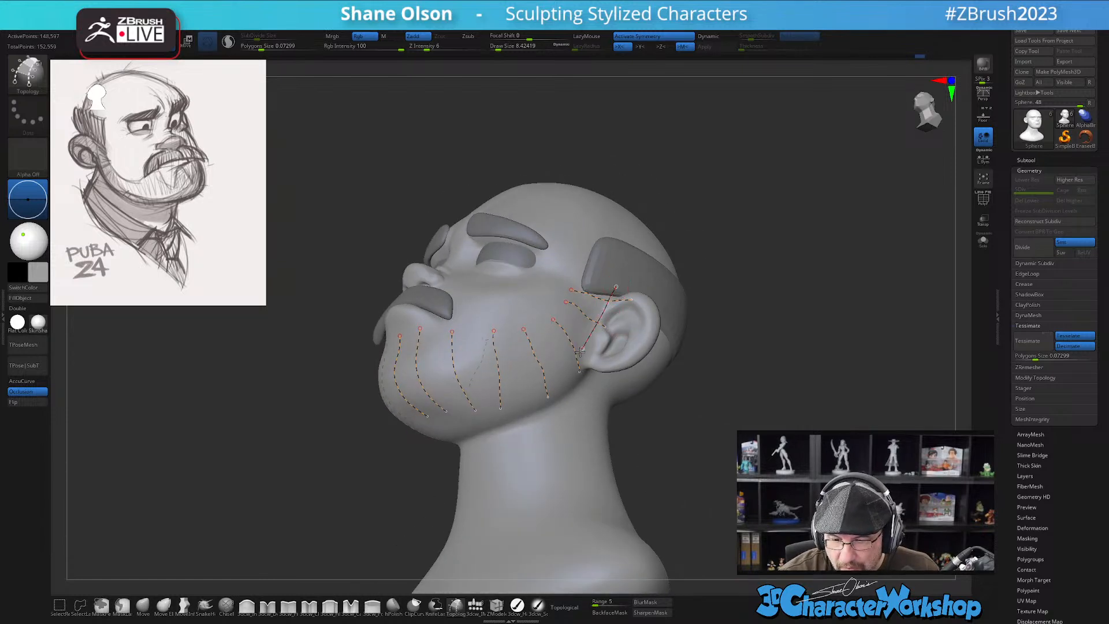
{"action": "left_click_drag", "start_coordinate": [479, 405], "coordinate": [446, 411]}
{"action": "mouse_move", "coordinate": [520, 398]}
{"action": "right_mouse_down"}
{"action": "mouse_move", "coordinate": [552, 335]}
{"action": "mouse_move", "coordinate": [547, 443]}
{"action": "mouse_move", "coordinate": [488, 493]}
{"action": "mouse_move", "coordinate": [565, 446]}
{"action": "mouse_move", "coordinate": [581, 426]}
{"action": "mouse_move", "coordinate": [589, 379]}
{"action": "mouse_move", "coordinate": [583, 405]}
{"action": "right_mouse_up"}
{"action": "right_click_drag", "start_coordinate": [552, 349], "coordinate": [532, 324]}
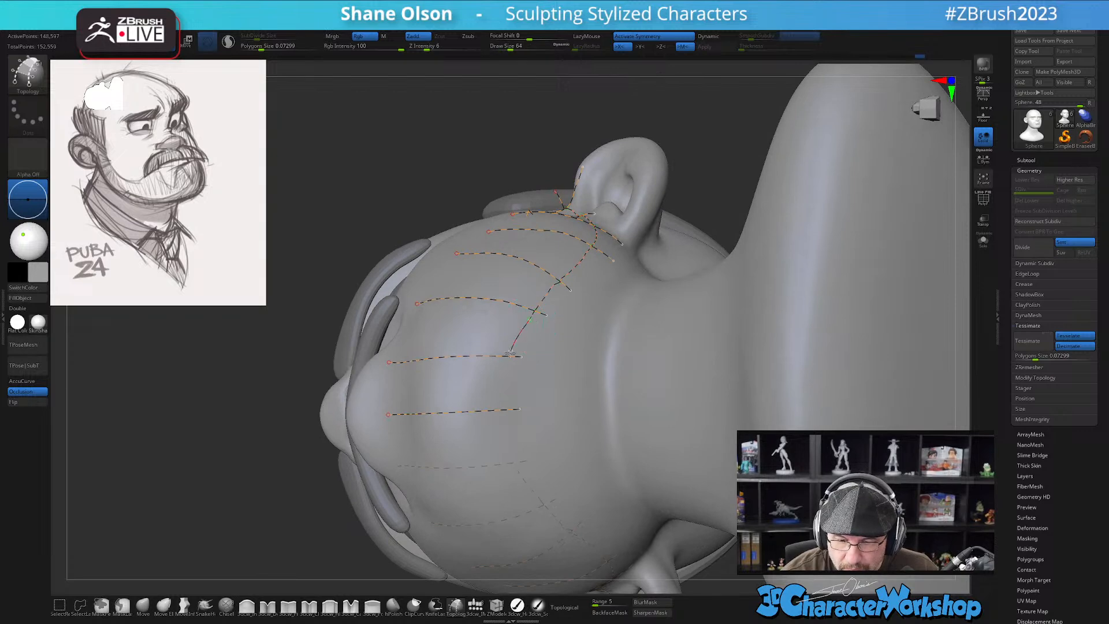
{"action": "mouse_move", "coordinate": [582, 413]}
{"action": "right_mouse_down"}
{"action": "mouse_move", "coordinate": [595, 392]}
{"action": "mouse_move", "coordinate": [589, 367]}
{"action": "mouse_move", "coordinate": [578, 391]}
{"action": "mouse_move", "coordinate": [591, 326]}
{"action": "right_mouse_up"}
Connect the upper ends of the cross lines with a topology line from the sideburn across the cheek to the chin's front
{"action": "left_click_drag", "start_coordinate": [453, 173], "coordinate": [461, 185]}
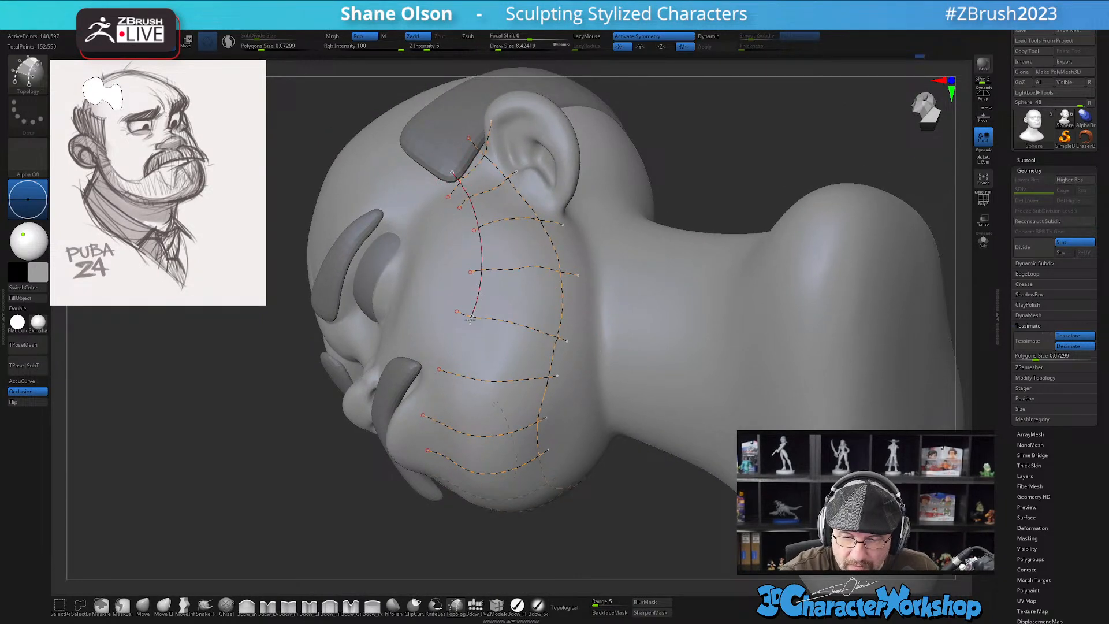
{"action": "left_click_drag", "start_coordinate": [455, 365], "coordinate": [449, 388]}
{"action": "right_click_drag", "start_coordinate": [528, 430], "coordinate": [518, 316]}
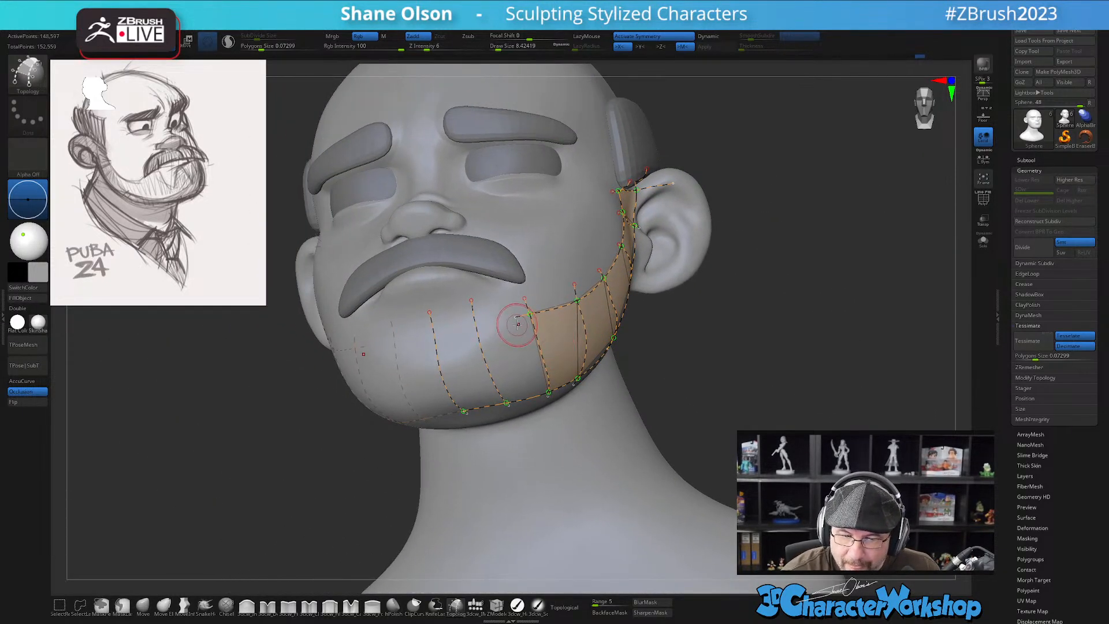
{"action": "left_click_drag", "start_coordinate": [438, 334], "coordinate": [436, 335]}
Add a topology line through the middle of the beard strip from the sideburn to the chin, splitting it lengthwise into two rows
{"action": "right_click_drag", "start_coordinate": [707, 422], "coordinate": [650, 426]}
{"action": "left_click", "coordinate": [720, 323]}
{"action": "key", "text": "ctrl+z"}
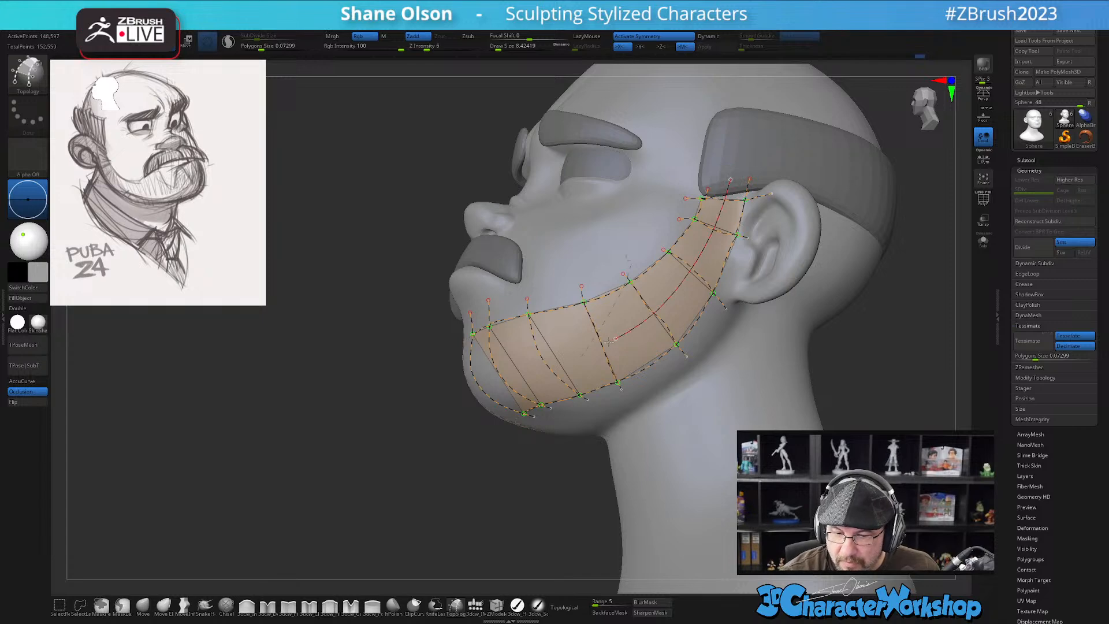
{"action": "right_click_drag", "start_coordinate": [526, 370], "coordinate": [590, 330]}
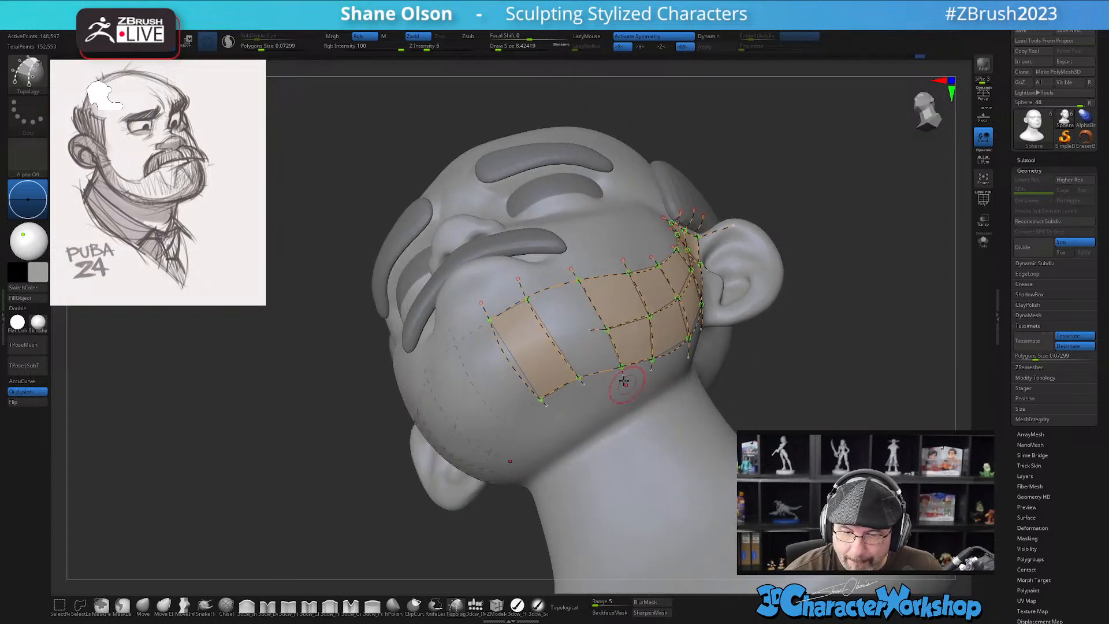
{"action": "left_click_drag", "start_coordinate": [518, 364], "coordinate": [511, 367]}
{"action": "right_click_drag", "start_coordinate": [815, 377], "coordinate": [808, 392]}
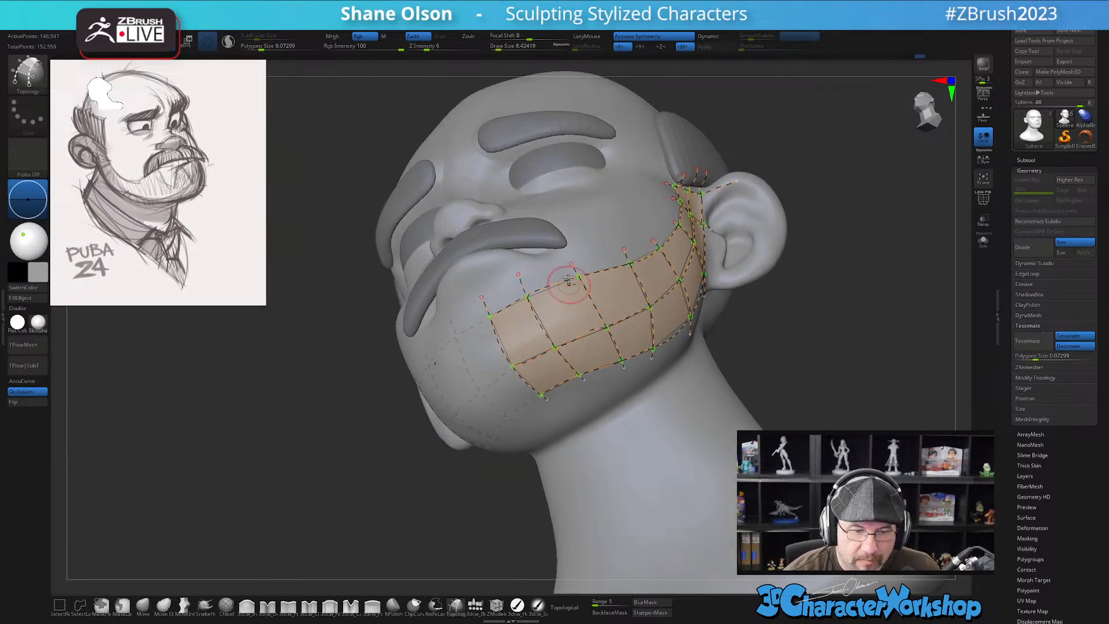
Generate the beard mesh from the topology lines at draw size 1 and split its unmasked points into a separate subtool
{"action": "mouse_move", "coordinate": [832, 338]}
{"action": "right_mouse_down"}
{"action": "mouse_move", "coordinate": [805, 361]}
{"action": "mouse_move", "coordinate": [832, 327]}
{"action": "mouse_move", "coordinate": [792, 354]}
{"action": "right_mouse_up"}
{"action": "key", "text": "s"}
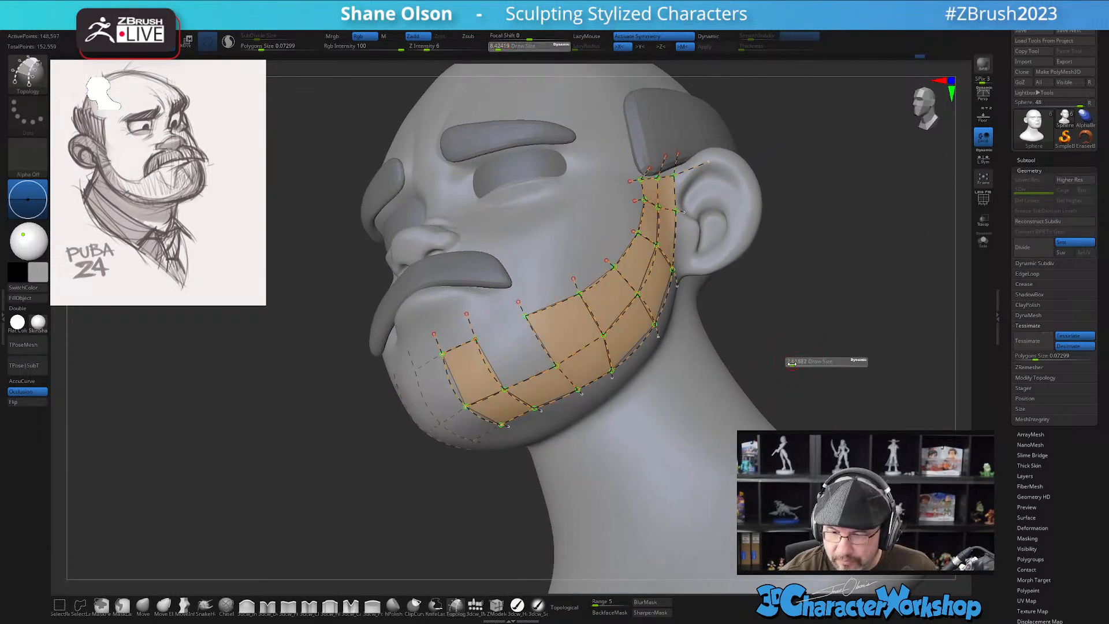
{"action": "left_click", "coordinate": [569, 260]}
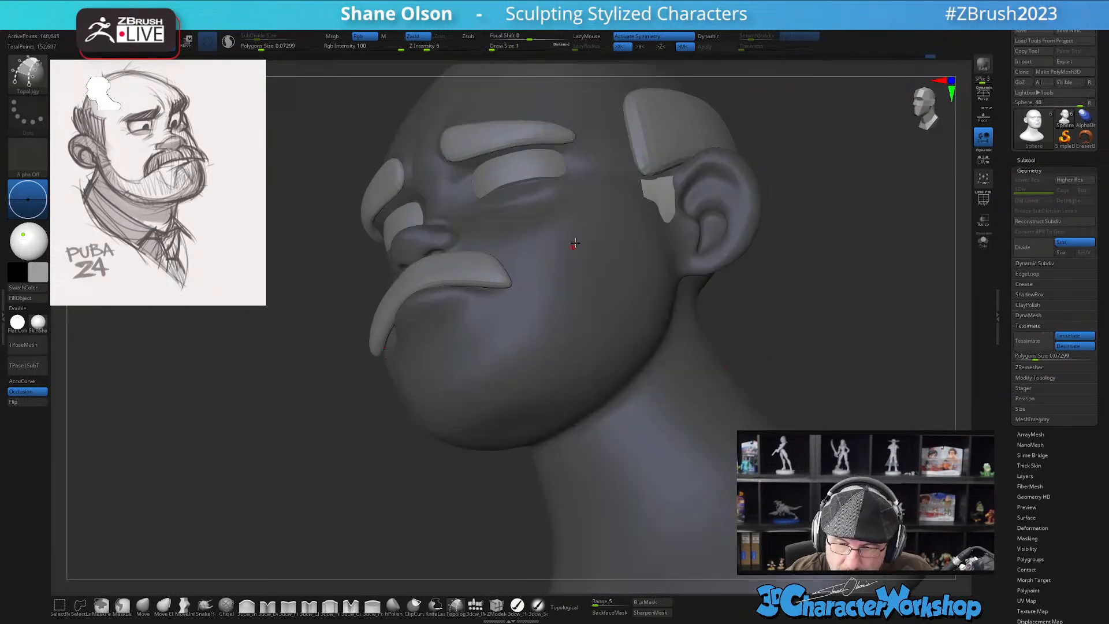
{"action": "key", "text": "space"}
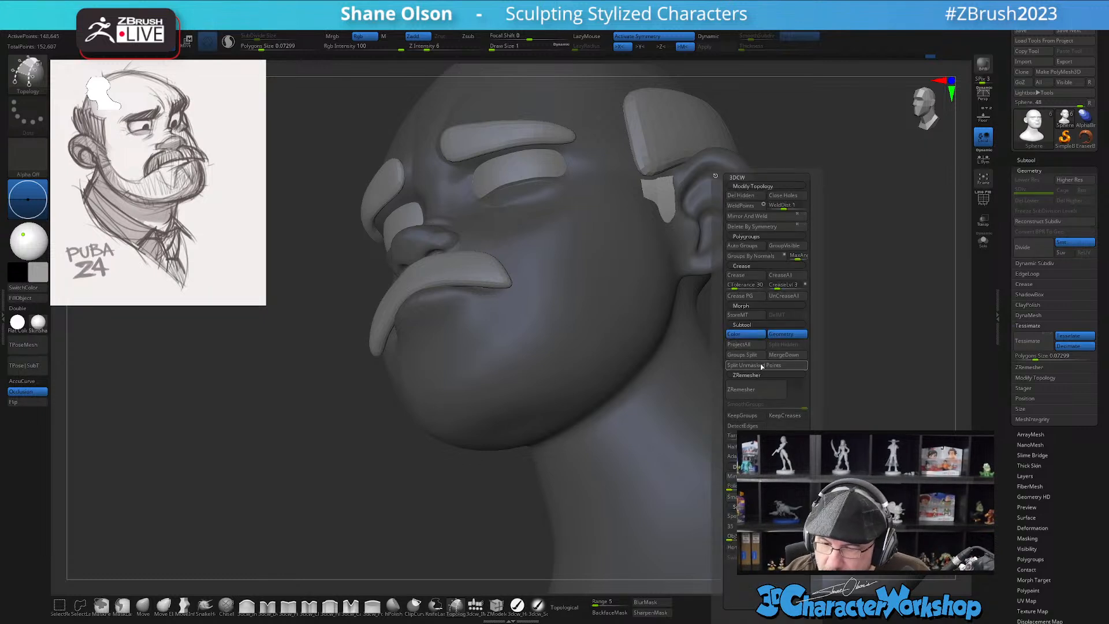
{"action": "left_click", "coordinate": [762, 366]}
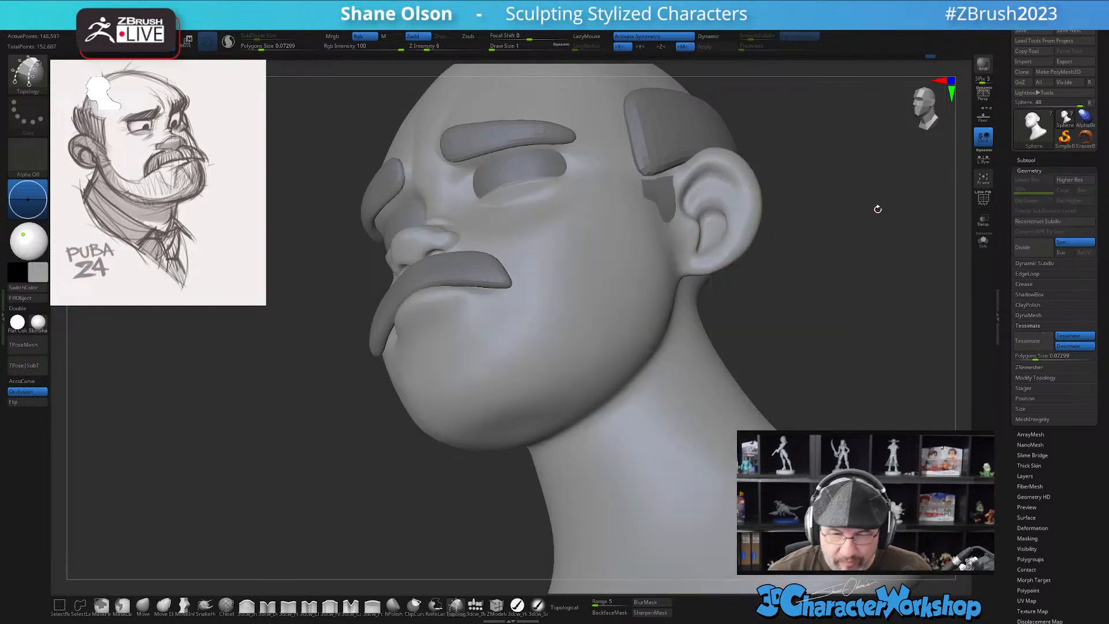
Select the new beard strip and turn on transparency to view it through the head
{"action": "left_click_drag", "start_coordinate": [327, 408], "coordinate": [324, 389], "text": "alt"}
{"action": "left_click", "coordinate": [980, 223]}
{"action": "left_click_drag", "start_coordinate": [844, 240], "coordinate": [824, 279]}
{"action": "key", "text": "Down"}
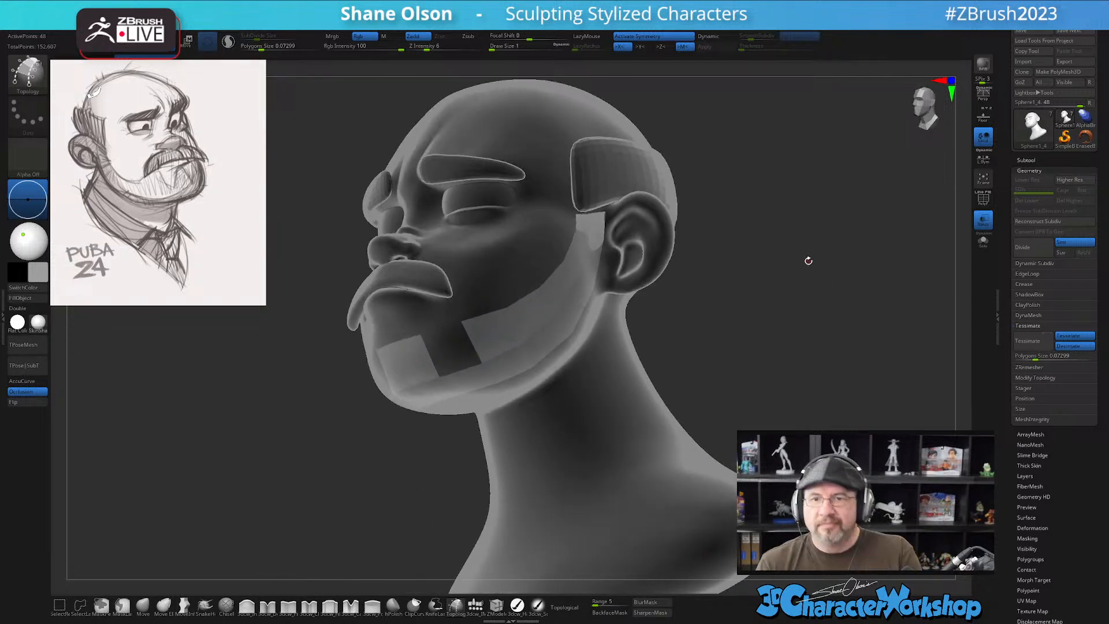
Turn on dynamic subdivision for the beard strip and give it a thickness of 0.00447
{"action": "mouse_move", "coordinate": [784, 265]}
{"action": "left_mouse_down", "text": "alt"}
{"action": "mouse_move", "coordinate": [751, 260]}
{"action": "mouse_move", "coordinate": [730, 293]}
{"action": "left_mouse_up", "text": "alt"}
{"action": "key", "text": "s"}
{"action": "left_click", "coordinate": [761, 260]}
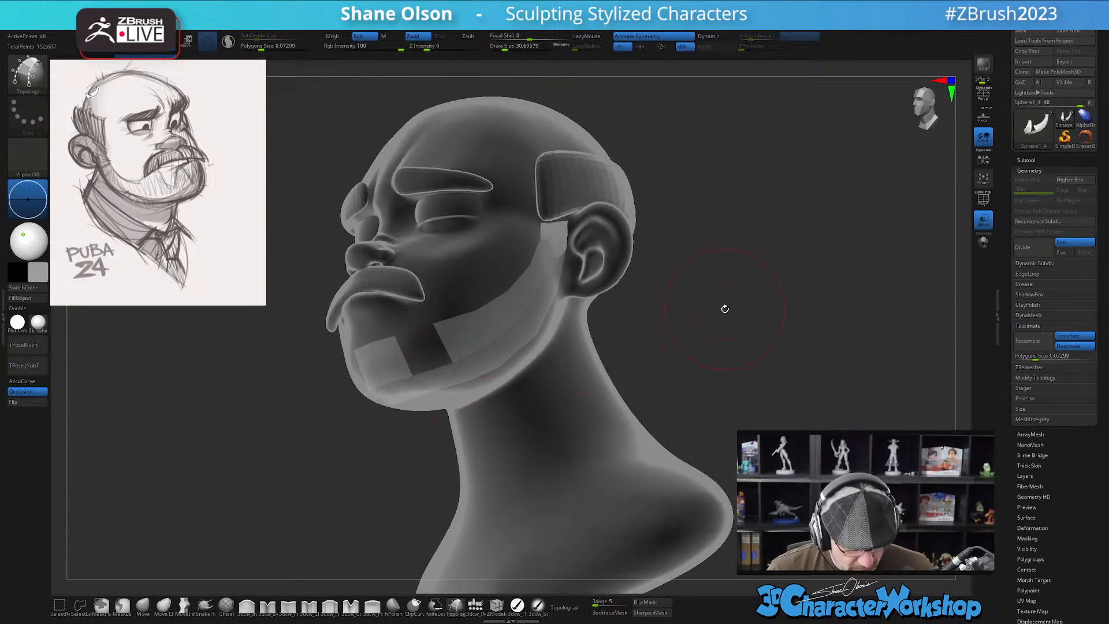
{"action": "key", "text": "shift+d"}
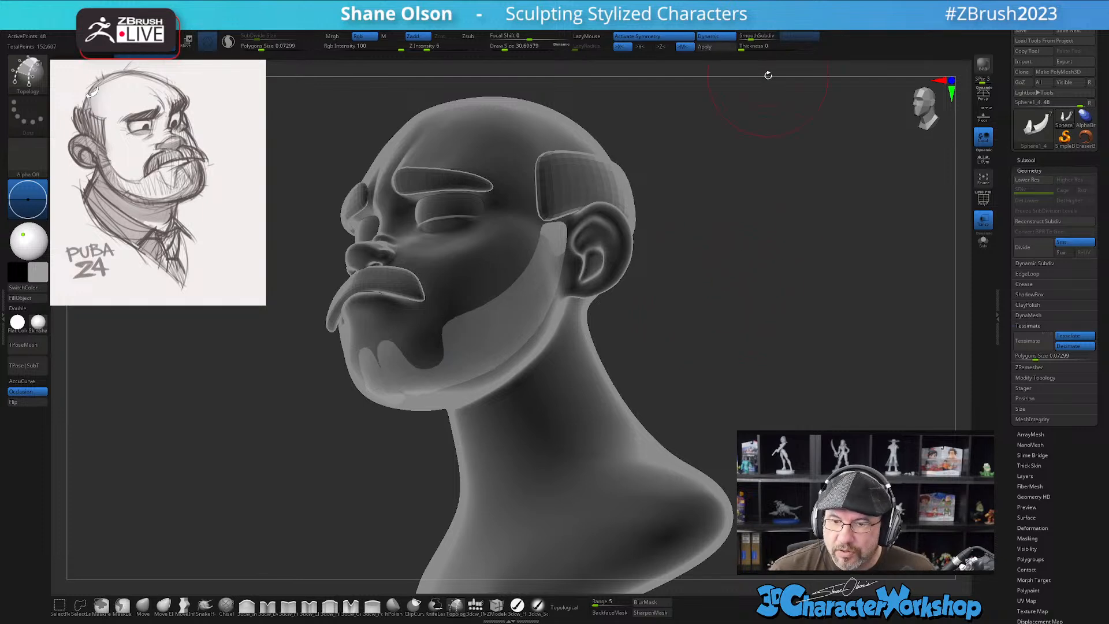
{"action": "left_click_drag", "start_coordinate": [733, 224], "coordinate": [737, 187]}
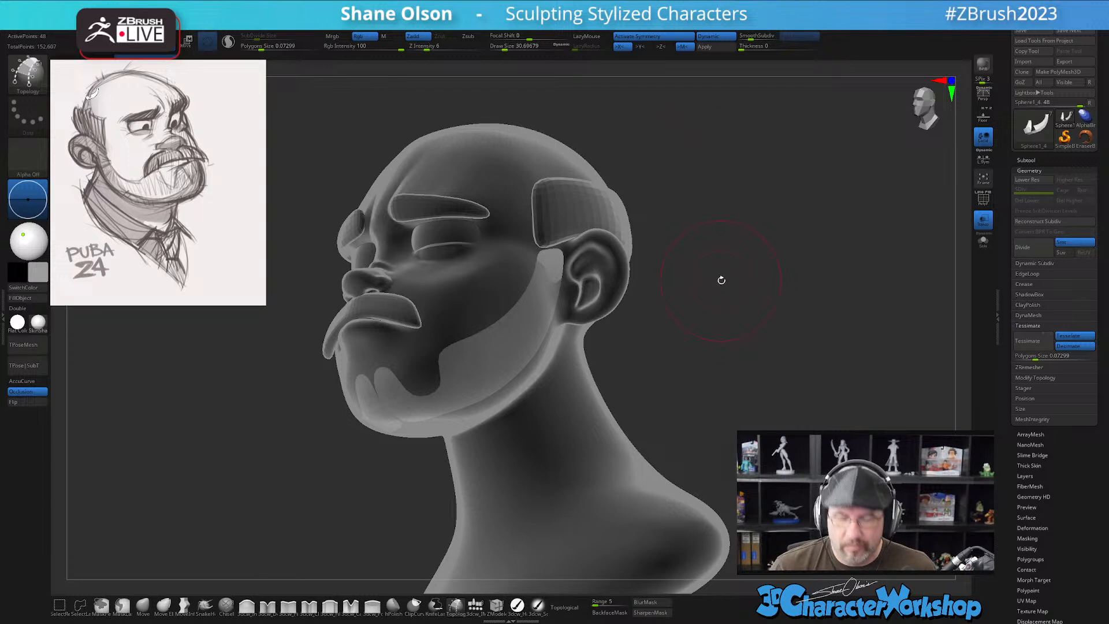
{"action": "key", "text": "s"}
{"action": "left_click_drag", "start_coordinate": [718, 294], "coordinate": [716, 294]}
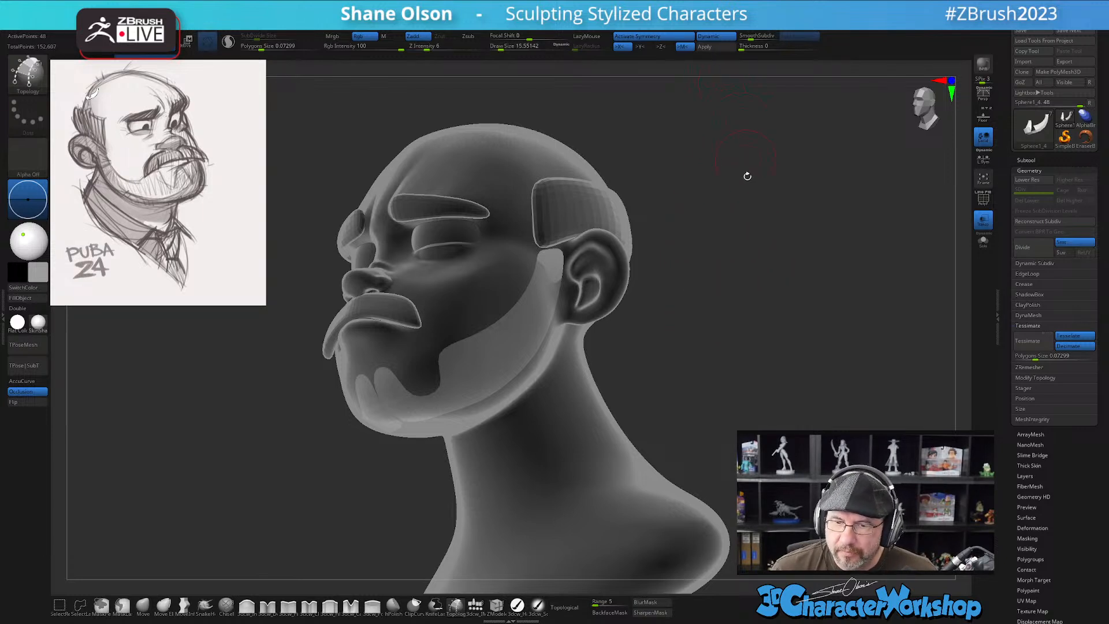
{"action": "left_click_drag", "start_coordinate": [767, 212], "coordinate": [713, 275]}
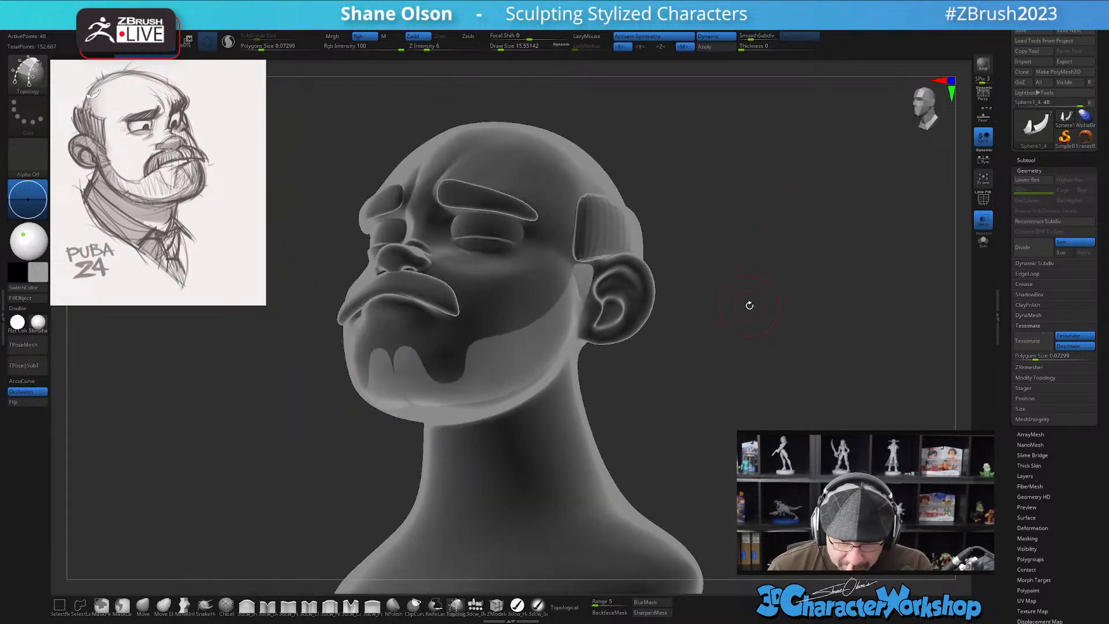
{"action": "left_click_drag", "start_coordinate": [749, 48], "coordinate": [762, 49]}
{"action": "left_click_drag", "start_coordinate": [761, 269], "coordinate": [800, 288]}
{"action": "mouse_move", "coordinate": [800, 288]}
{"action": "left_mouse_down"}
{"action": "mouse_move", "coordinate": [696, 341]}
{"action": "mouse_move", "coordinate": [705, 341]}
{"action": "left_mouse_up"}
With the Move brush at draw size about 44, pull the beard strip outward from the head along the jaw and chin
{"action": "left_click", "coordinate": [142, 605]}
{"action": "key", "text": "s"}
{"action": "left_click_drag", "start_coordinate": [441, 428], "coordinate": [585, 357]}
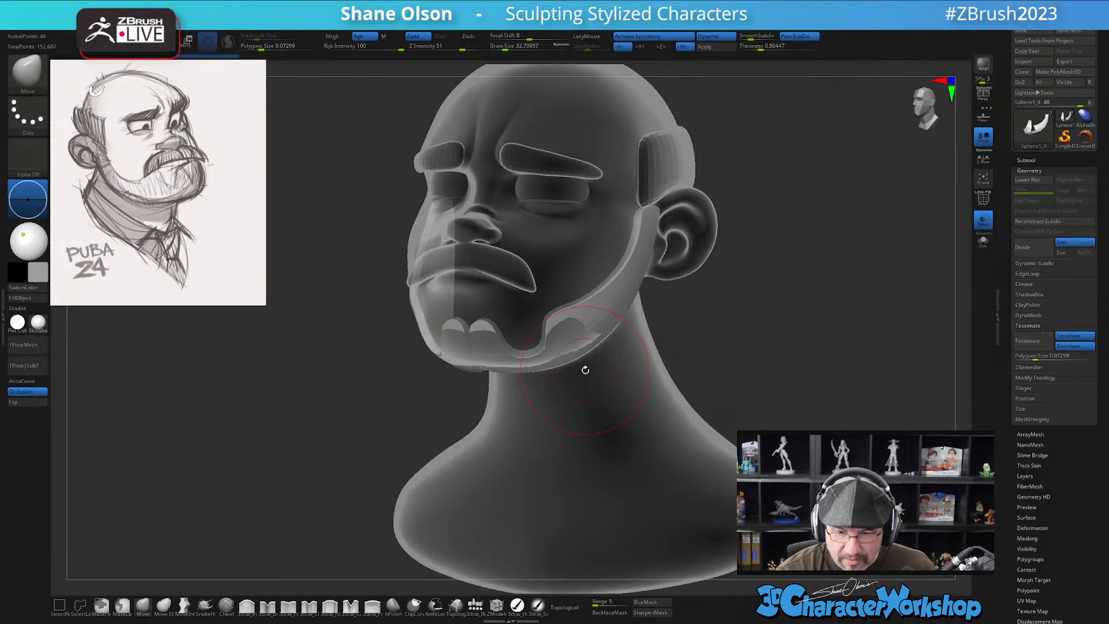
{"action": "left_click_drag", "start_coordinate": [584, 364], "coordinate": [571, 342]}
{"action": "key", "text": "s"}
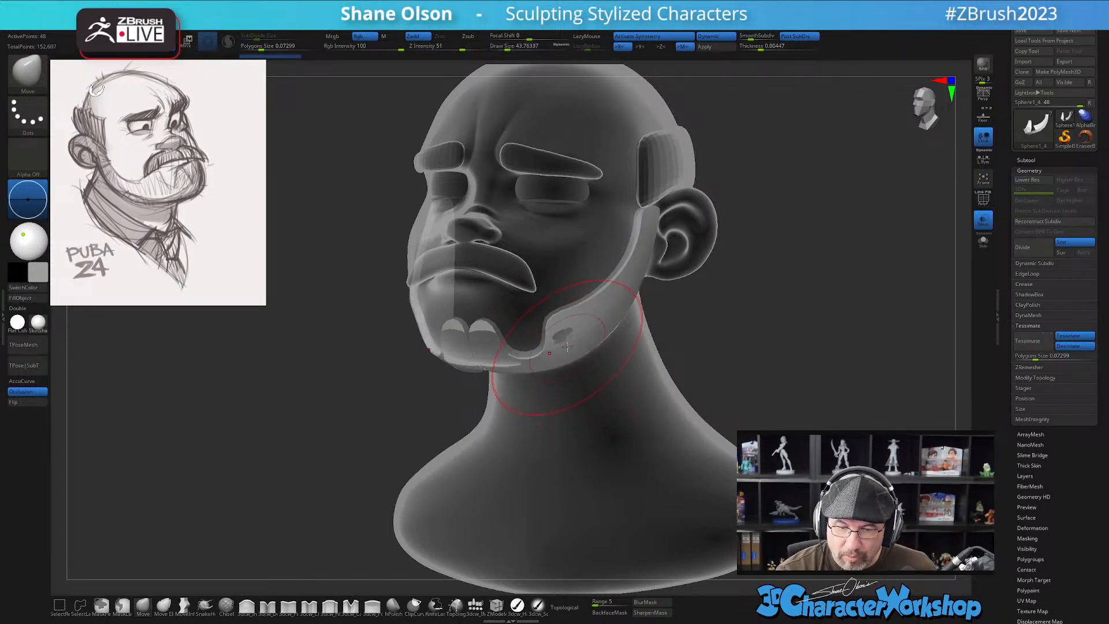
{"action": "left_click_drag", "start_coordinate": [483, 346], "coordinate": [488, 357]}
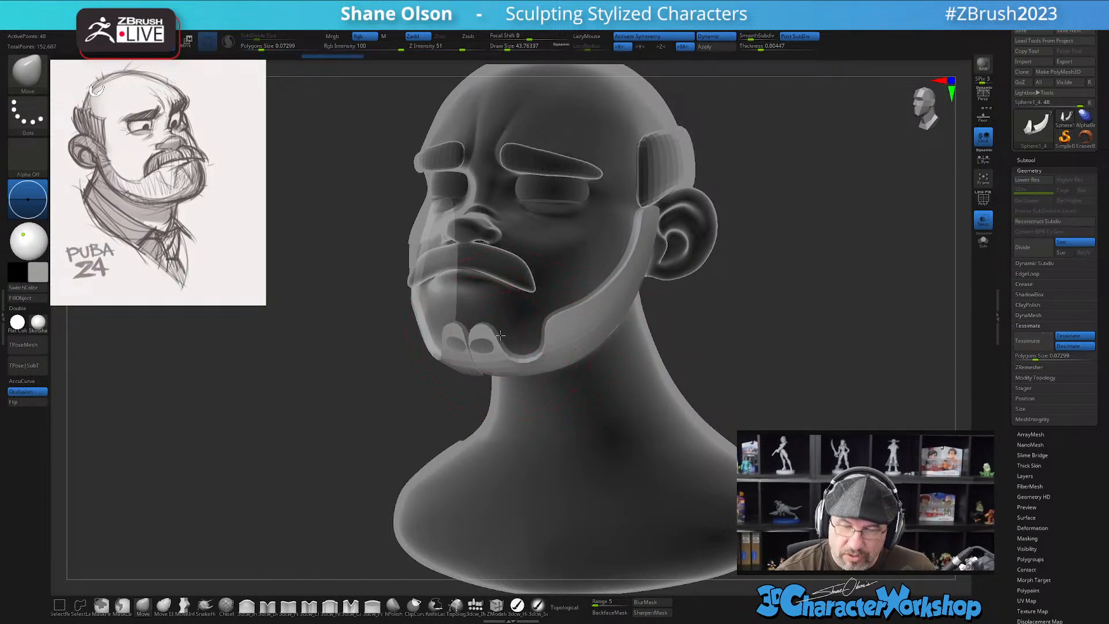
Examine the beard from below and from the front, checking where its two halves meet at the chin
{"action": "right_click_drag", "start_coordinate": [504, 334], "coordinate": [507, 322]}
{"action": "right_click_drag", "start_coordinate": [492, 489], "coordinate": [638, 426]}
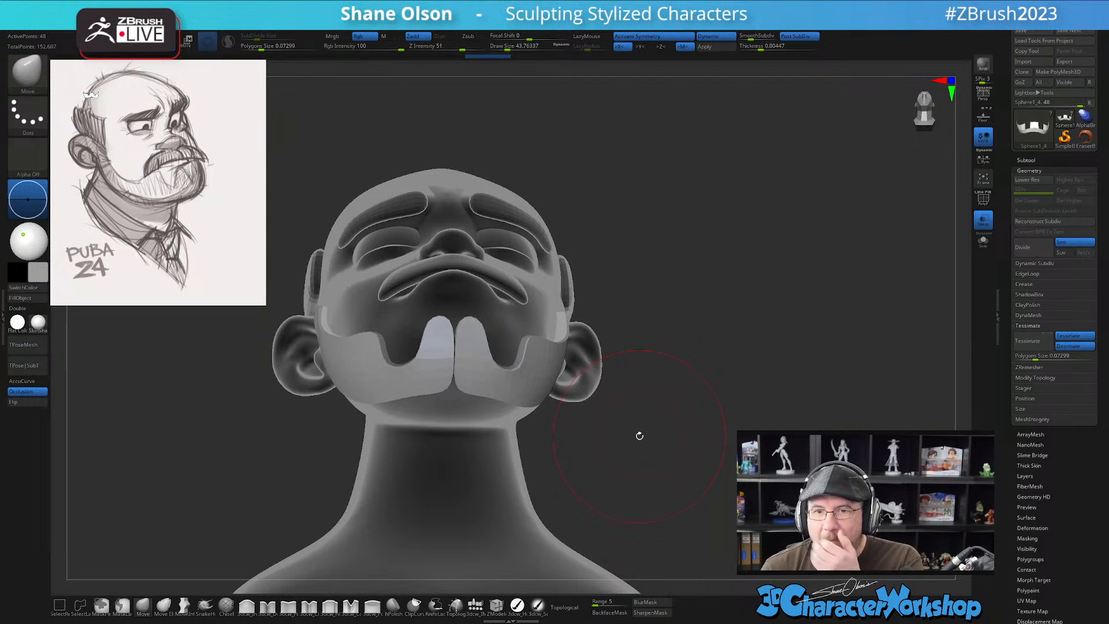
{"action": "right_click_drag", "start_coordinate": [733, 266], "coordinate": [749, 292]}
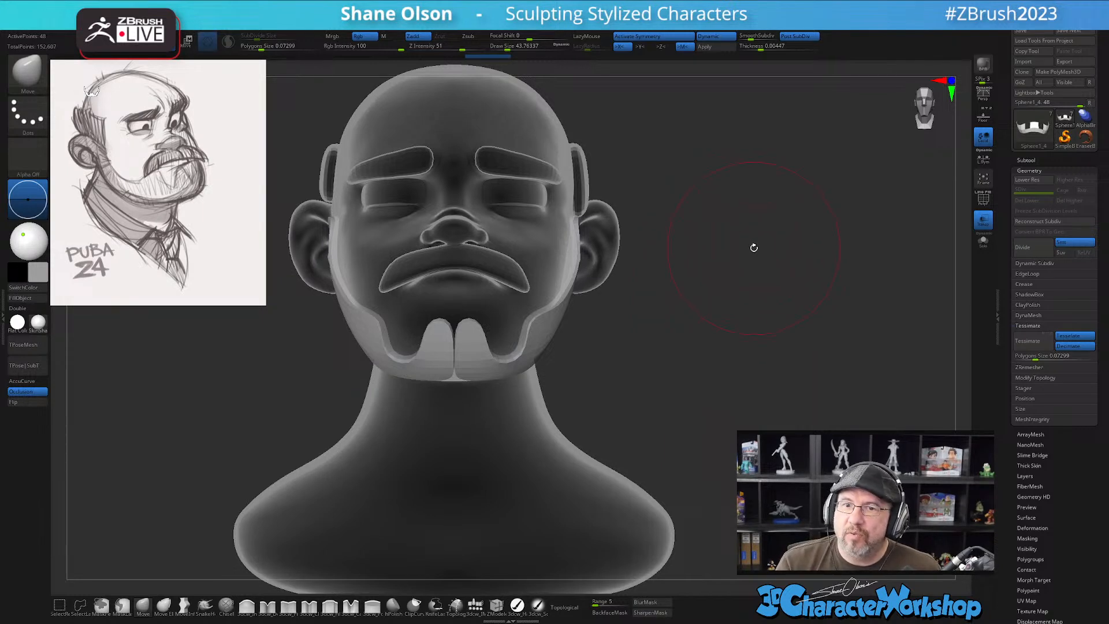
{"action": "key", "text": "s"}
{"action": "left_click_drag", "start_coordinate": [750, 253], "coordinate": [745, 253]}
{"action": "right_click_drag", "start_coordinate": [730, 288], "coordinate": [727, 274]}
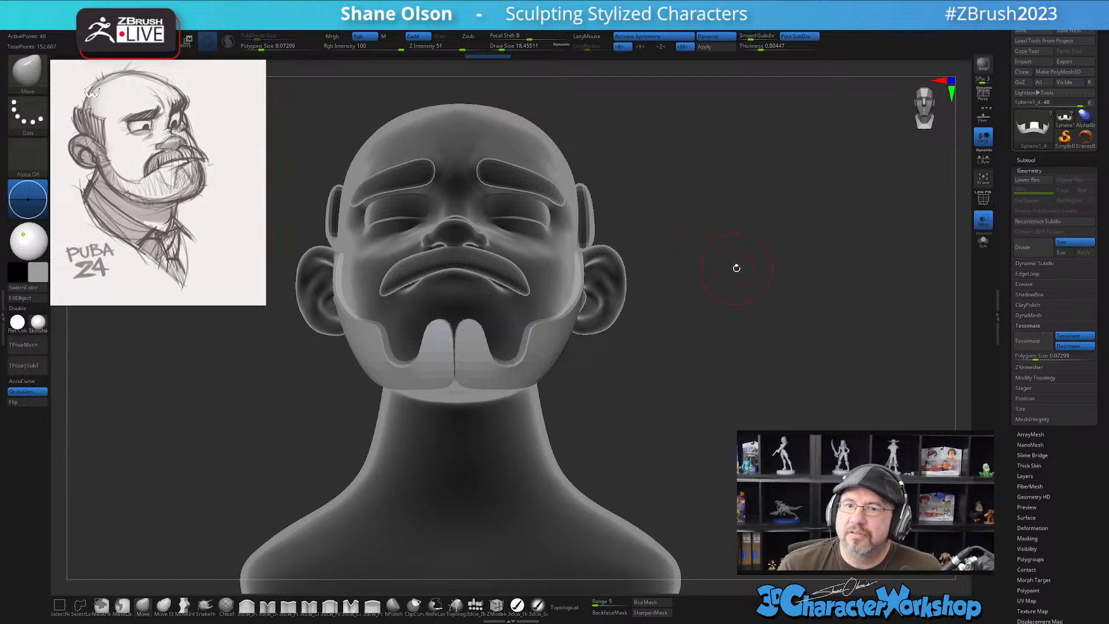
{"action": "left_click_drag", "start_coordinate": [737, 278], "coordinate": [745, 91], "text": "alt"}
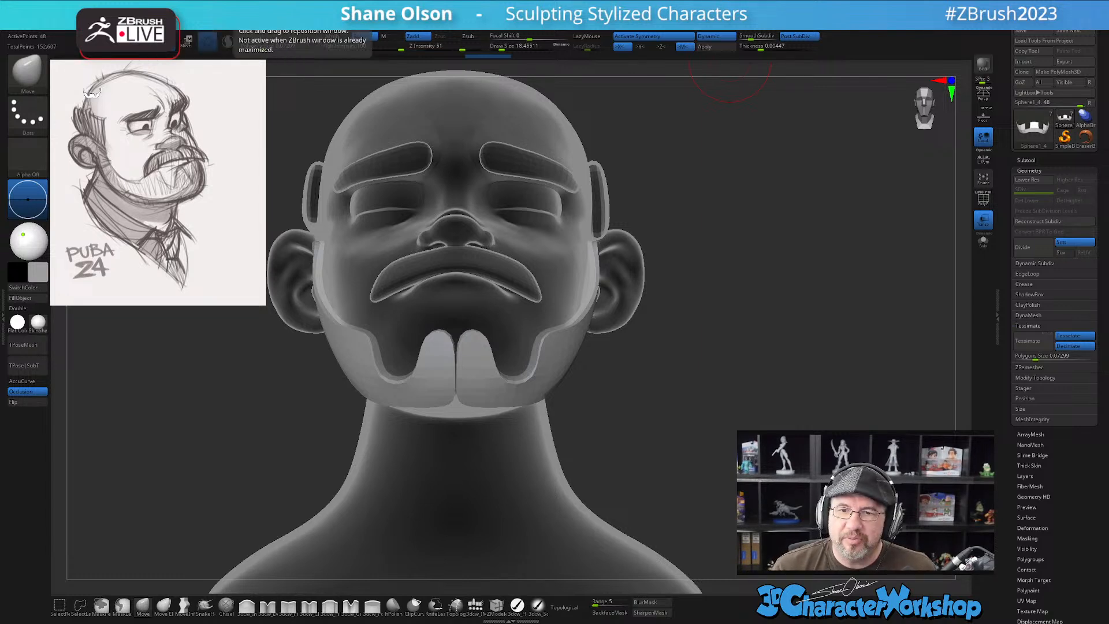
{"action": "left_click_drag", "start_coordinate": [693, 280], "coordinate": [691, 277]}
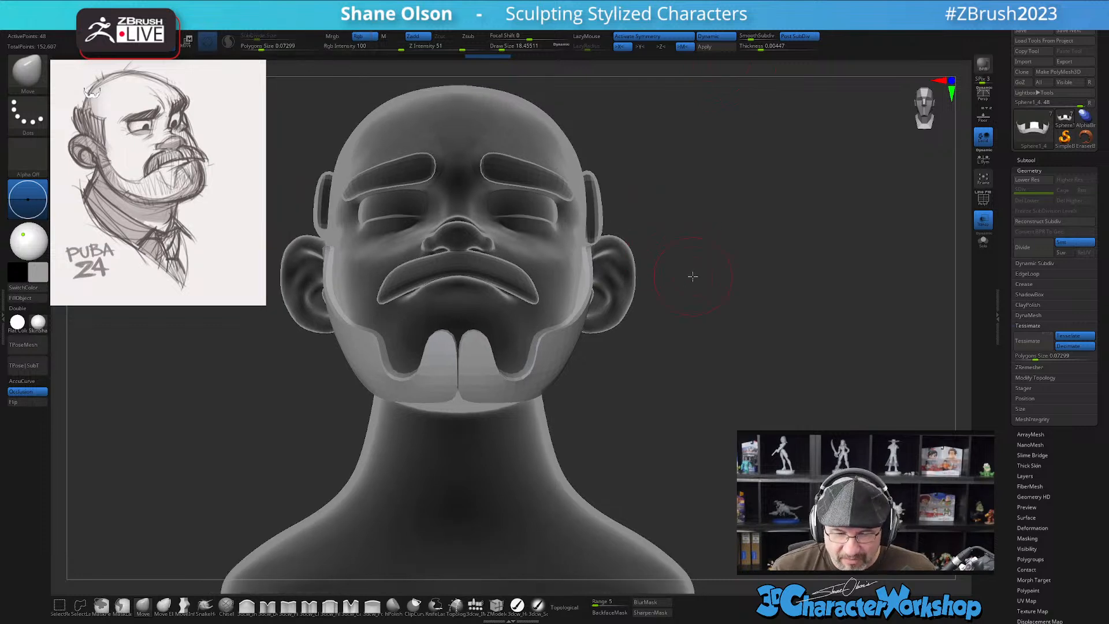
Display the beard's polyframe with transparency off and return it to its unsubdivided base mesh
{"action": "key", "text": "shift+f"}
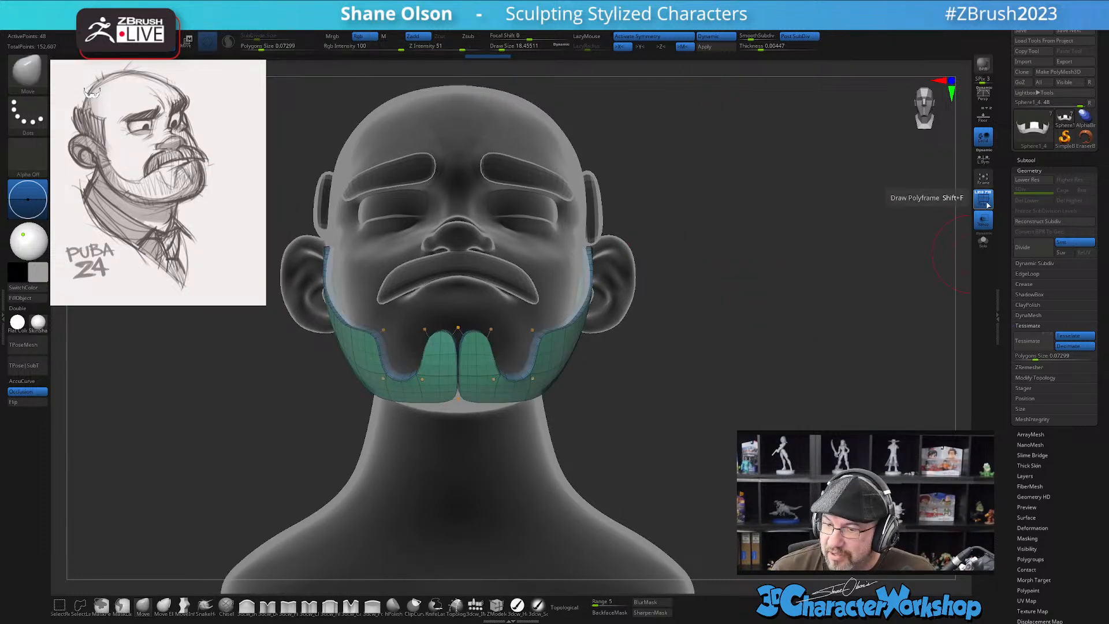
{"action": "left_click", "coordinate": [983, 220]}
{"action": "mouse_move", "coordinate": [774, 341]}
{"action": "left_mouse_down"}
{"action": "mouse_move", "coordinate": [774, 312]}
{"action": "mouse_move", "coordinate": [760, 352]}
{"action": "left_mouse_up"}
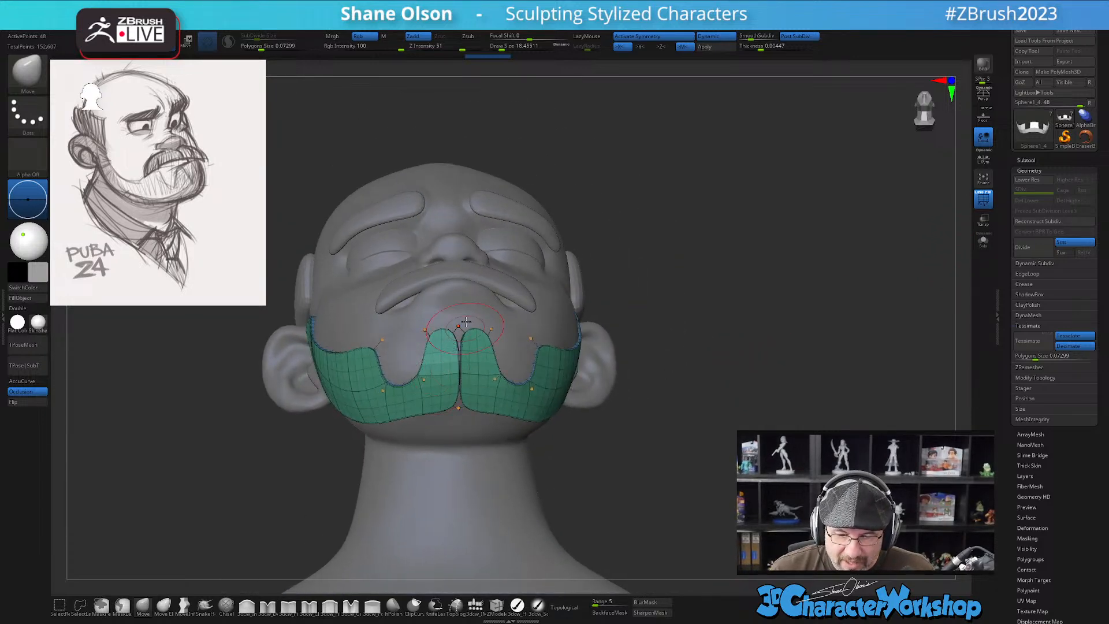
{"action": "left_click_drag", "start_coordinate": [717, 428], "coordinate": [815, 410], "text": "shift"}
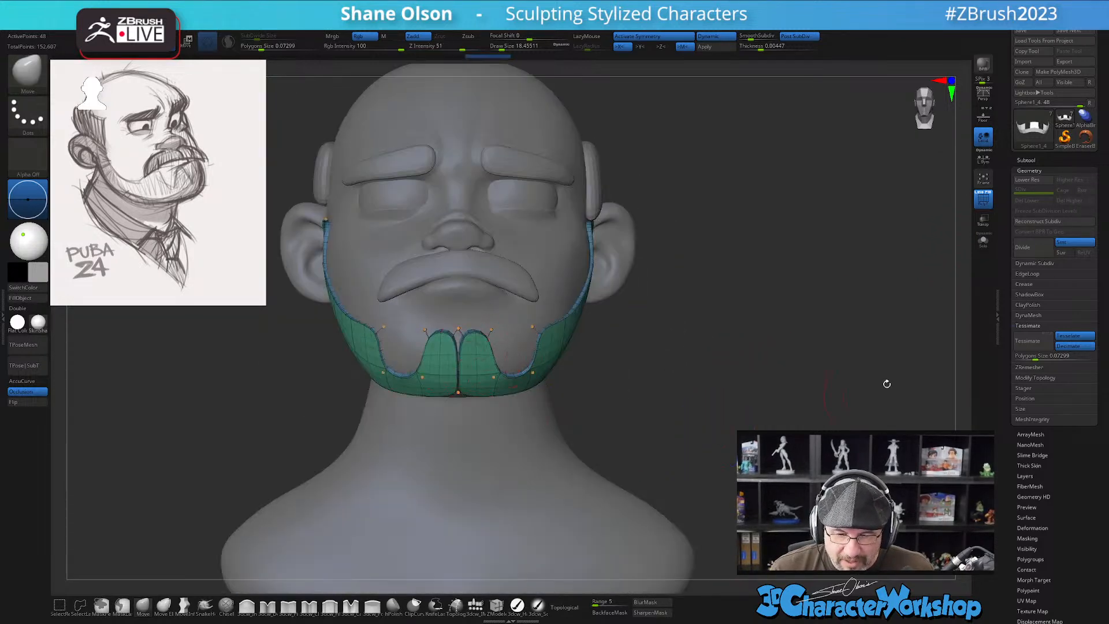
{"action": "key", "text": "shift"}
{"action": "key", "text": "shift+d"}
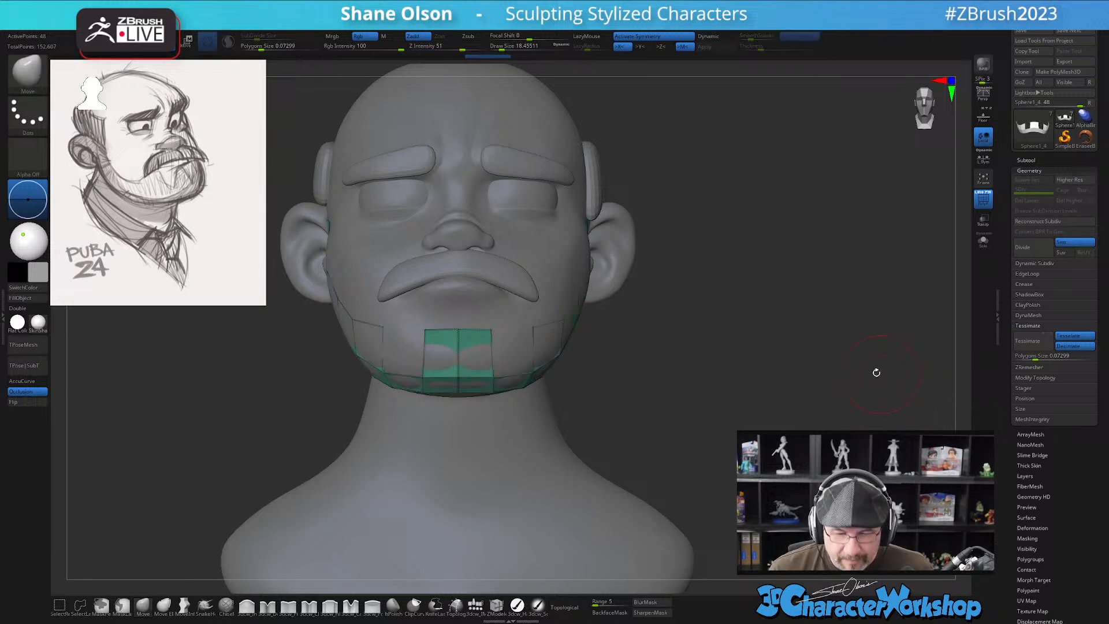
Turn off symmetry and weld the beard's split points along the chin's centre line to join both halves
{"action": "left_click_drag", "start_coordinate": [618, 397], "coordinate": [635, 386], "text": "alt"}
{"action": "key", "text": "space"}
{"action": "left_click", "coordinate": [651, 277]}
{"action": "key", "text": "x"}
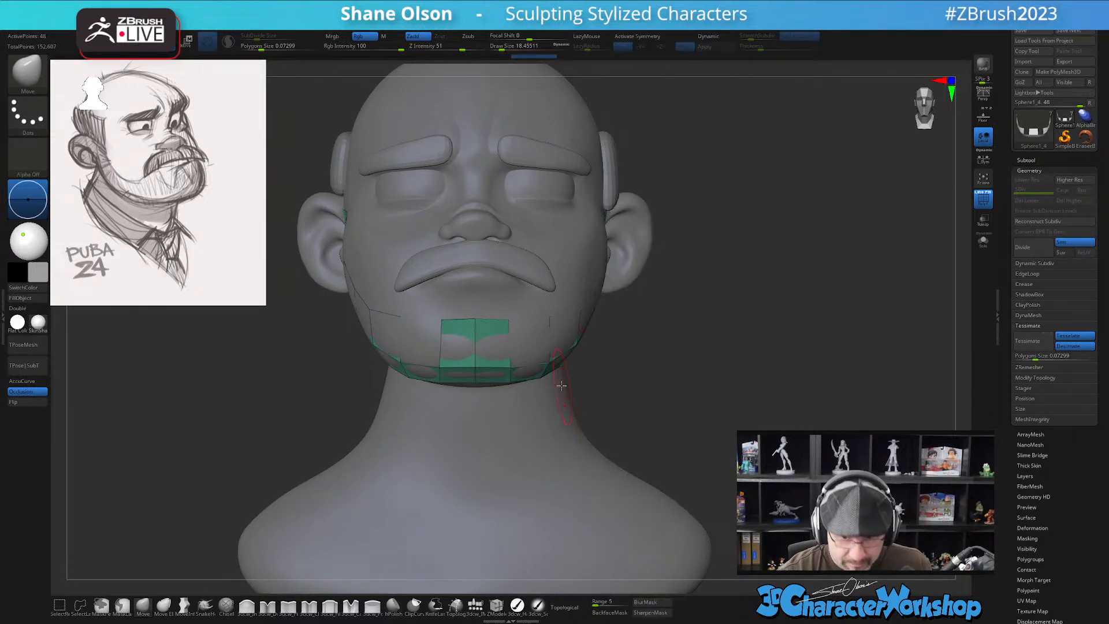
{"action": "key", "text": "s"}
{"action": "left_click_drag", "start_coordinate": [477, 348], "coordinate": [476, 348]}
{"action": "right_click_drag", "start_coordinate": [478, 347], "coordinate": [482, 327]}
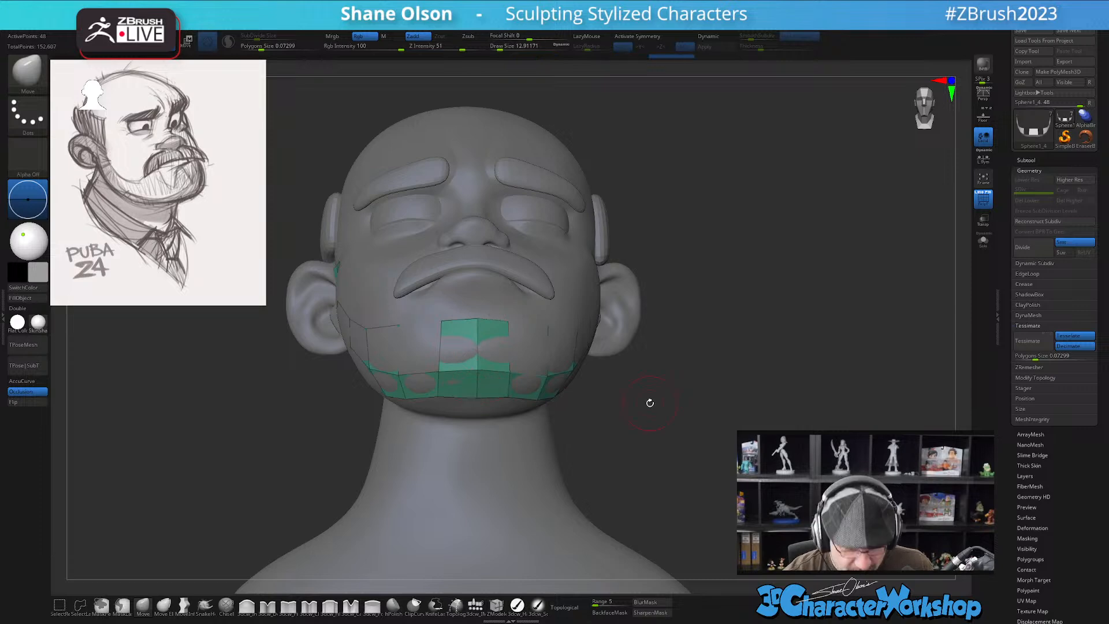
{"action": "key", "text": "space"}
{"action": "left_click", "coordinate": [638, 216]}
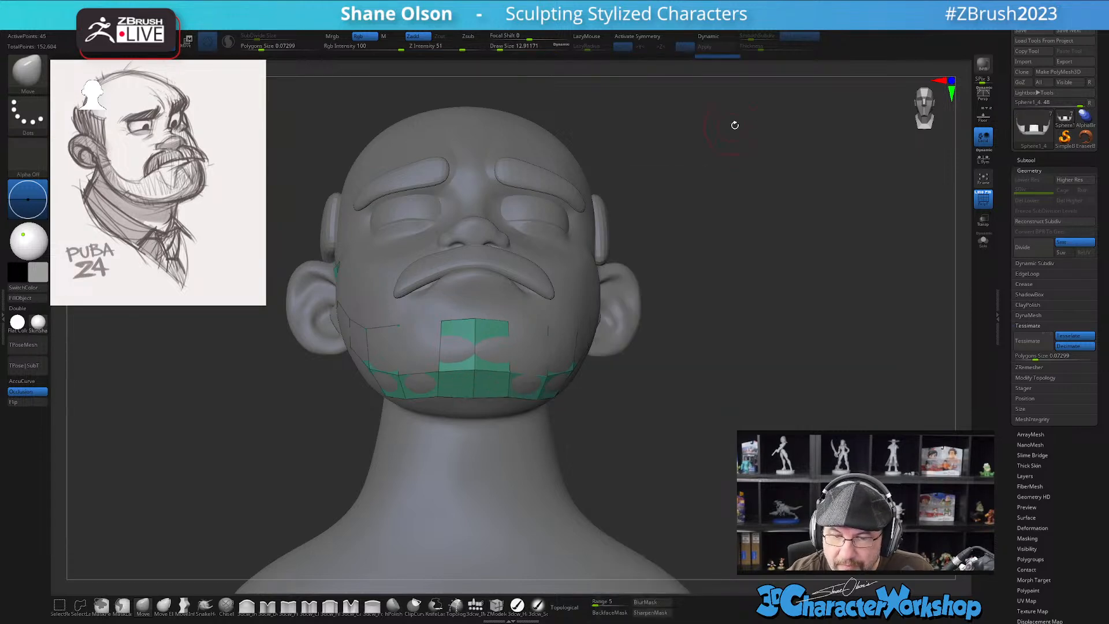
Turn dynamic subdivision back on for the beard and switch off Post SubDiv
{"action": "key", "text": "d"}
{"action": "mouse_move", "coordinate": [643, 416]}
{"action": "left_mouse_down"}
{"action": "mouse_move", "coordinate": [670, 404]}
{"action": "mouse_move", "coordinate": [648, 409]}
{"action": "left_mouse_up"}
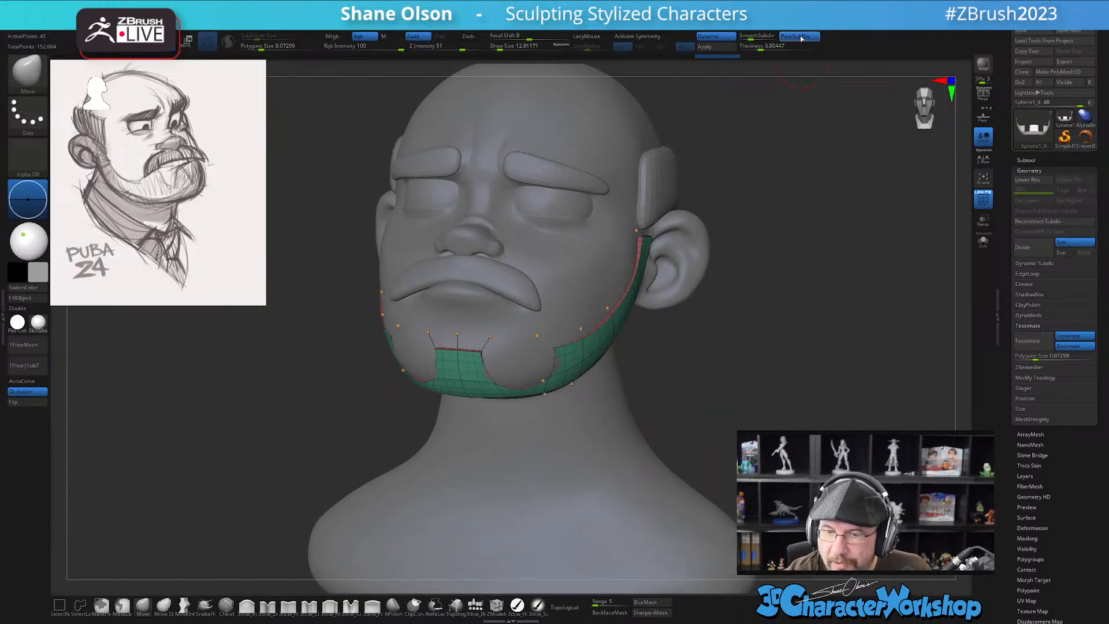
{"action": "mouse_move", "coordinate": [716, 426]}
{"action": "left_mouse_down"}
{"action": "mouse_move", "coordinate": [731, 416]}
{"action": "mouse_move", "coordinate": [685, 353]}
{"action": "mouse_move", "coordinate": [674, 381]}
{"action": "left_mouse_up"}
{"action": "key", "text": "s"}
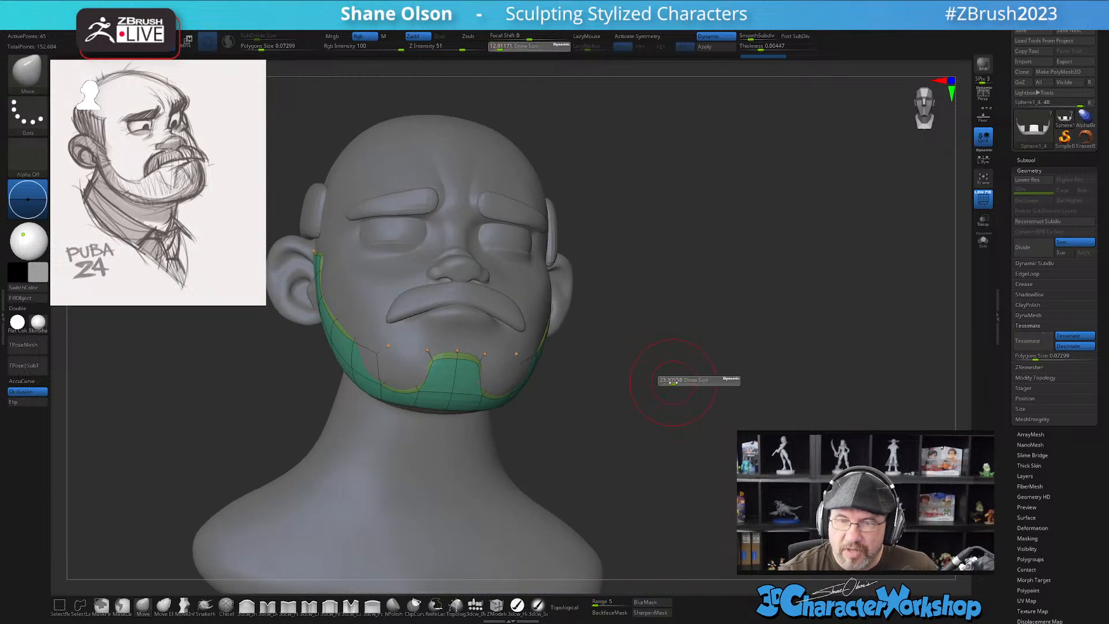
{"action": "left_click_drag", "start_coordinate": [614, 428], "coordinate": [679, 412], "text": "alt"}
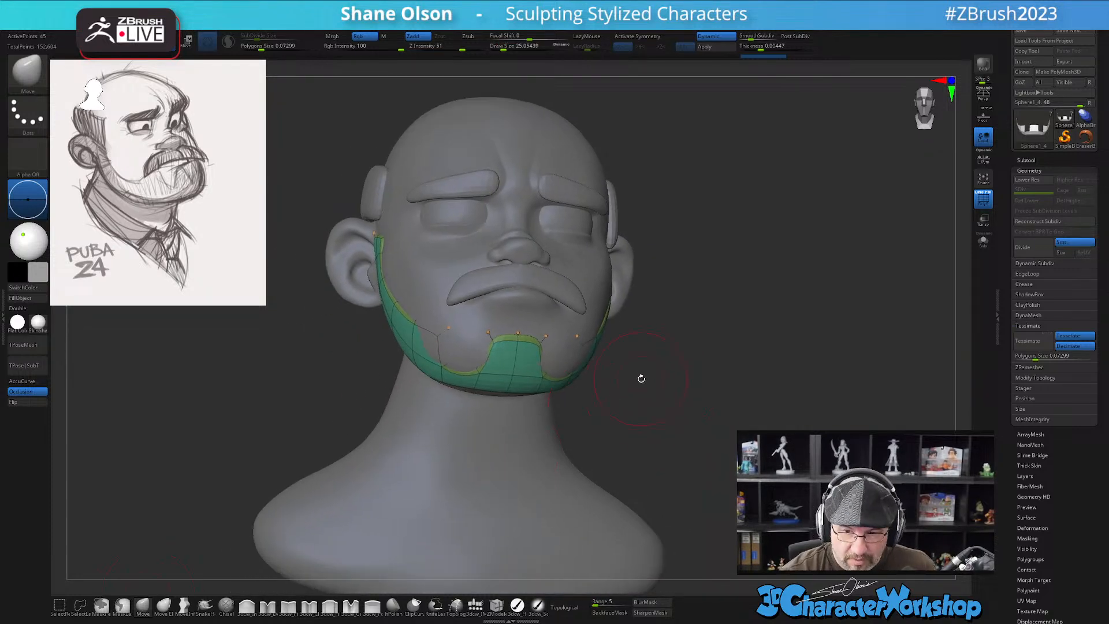
Turn symmetry back on and reshape the beard's chin section beneath the mustache using the Move brush at draw size about 39
{"action": "key", "text": "x"}
{"action": "key", "text": "x"}
{"action": "key", "text": "x"}
{"action": "mouse_move", "coordinate": [648, 376]}
{"action": "left_mouse_down", "text": "shift"}
{"action": "mouse_move", "coordinate": [646, 386]}
{"action": "mouse_move", "coordinate": [657, 344]}
{"action": "mouse_move", "coordinate": [645, 376]}
{"action": "mouse_move", "coordinate": [666, 363]}
{"action": "left_mouse_up", "text": "shift"}
{"action": "key", "text": "s"}
{"action": "mouse_move", "coordinate": [559, 426]}
{"action": "left_mouse_down"}
{"action": "mouse_move", "coordinate": [550, 401]}
{"action": "mouse_move", "coordinate": [514, 379]}
{"action": "left_mouse_up"}
{"action": "key", "text": "s"}
{"action": "left_click_drag", "start_coordinate": [512, 379], "coordinate": [498, 380]}
{"action": "left_click_drag", "start_coordinate": [490, 377], "coordinate": [492, 394]}
{"action": "right_click_drag", "start_coordinate": [537, 381], "coordinate": [498, 375]}
{"action": "left_click_drag", "start_coordinate": [498, 369], "coordinate": [517, 353]}
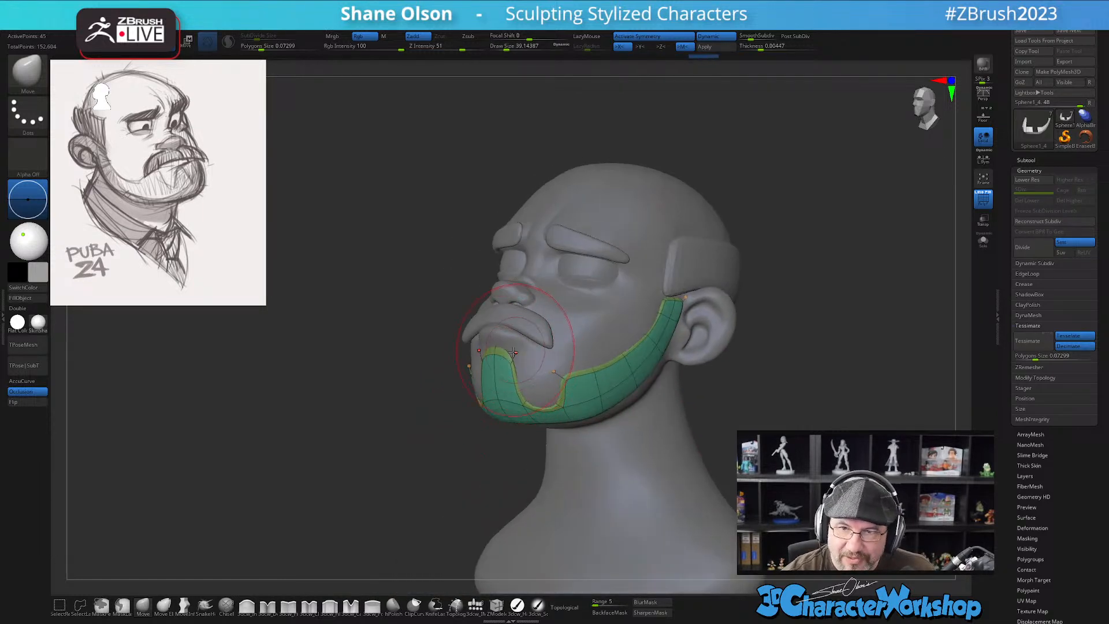
Refine the sides of the beard's raised chin peak with the Move brush at draw size about 21
{"action": "right_click_drag", "start_coordinate": [519, 349], "coordinate": [511, 375]}
{"action": "key", "text": "s"}
{"action": "left_click_drag", "start_coordinate": [511, 380], "coordinate": [478, 363]}
{"action": "mouse_move", "coordinate": [511, 363]}
{"action": "right_mouse_down"}
{"action": "mouse_move", "coordinate": [481, 357]}
{"action": "mouse_move", "coordinate": [485, 368]}
{"action": "right_mouse_up"}
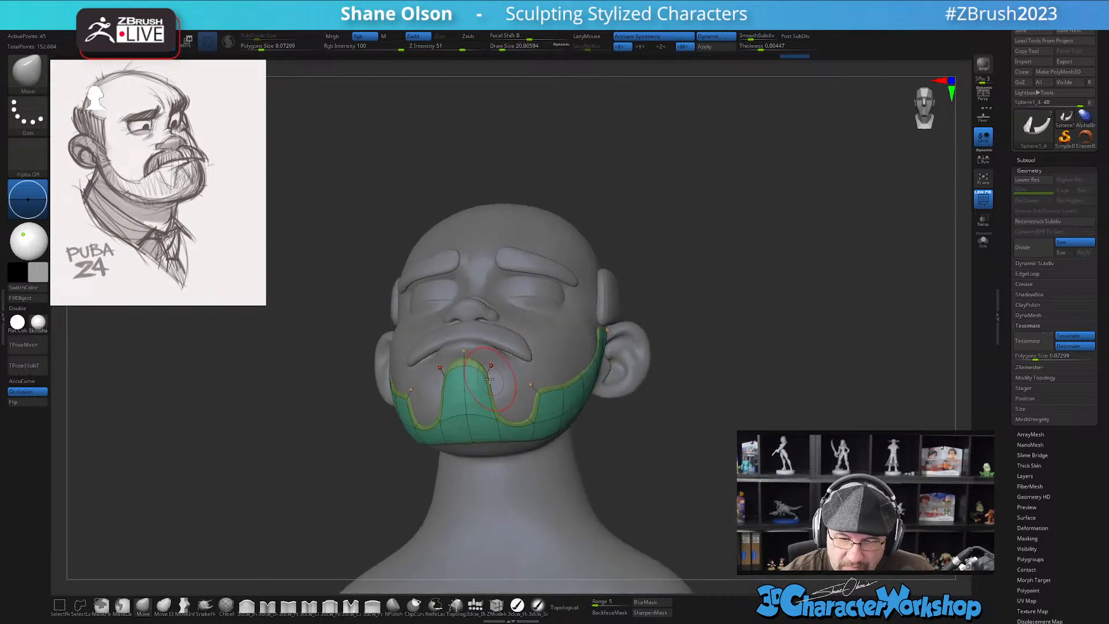
Reshape the beard's notch and upper cheek corner between the chin peak and the jaw with the Move brush
{"action": "right_click_drag", "start_coordinate": [552, 364], "coordinate": [518, 415]}
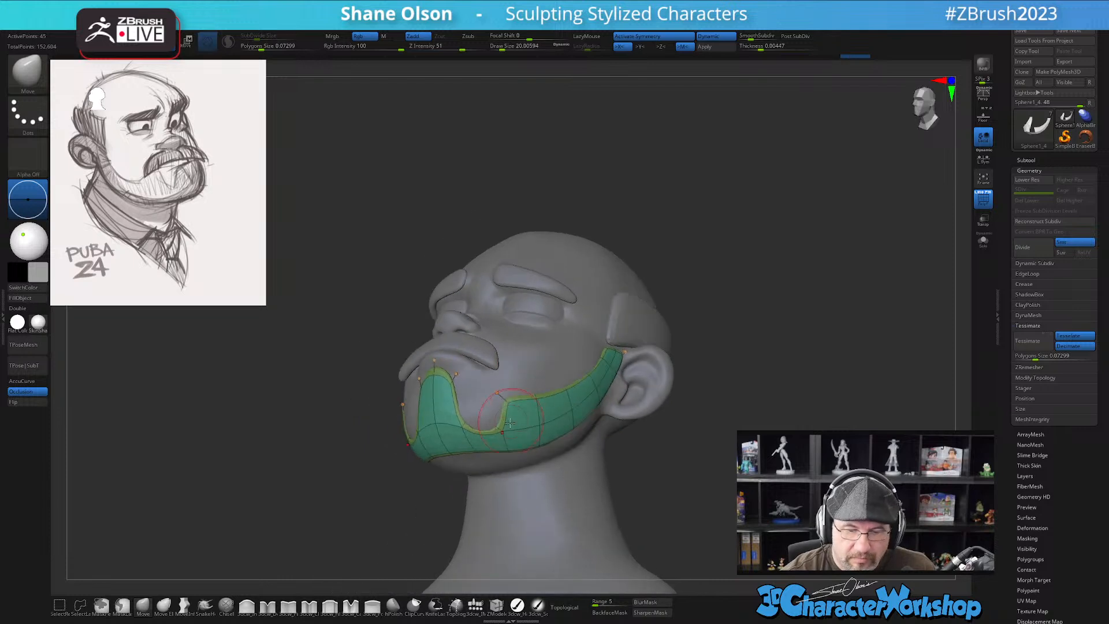
{"action": "left_click_drag", "start_coordinate": [495, 424], "coordinate": [491, 420]}
{"action": "mouse_move", "coordinate": [501, 412]}
{"action": "right_mouse_down"}
{"action": "mouse_move", "coordinate": [486, 409]}
{"action": "mouse_move", "coordinate": [533, 378]}
{"action": "mouse_move", "coordinate": [517, 385]}
{"action": "right_mouse_up"}
{"action": "left_click_drag", "start_coordinate": [497, 426], "coordinate": [493, 408]}
{"action": "right_click_drag", "start_coordinate": [497, 386], "coordinate": [503, 404]}
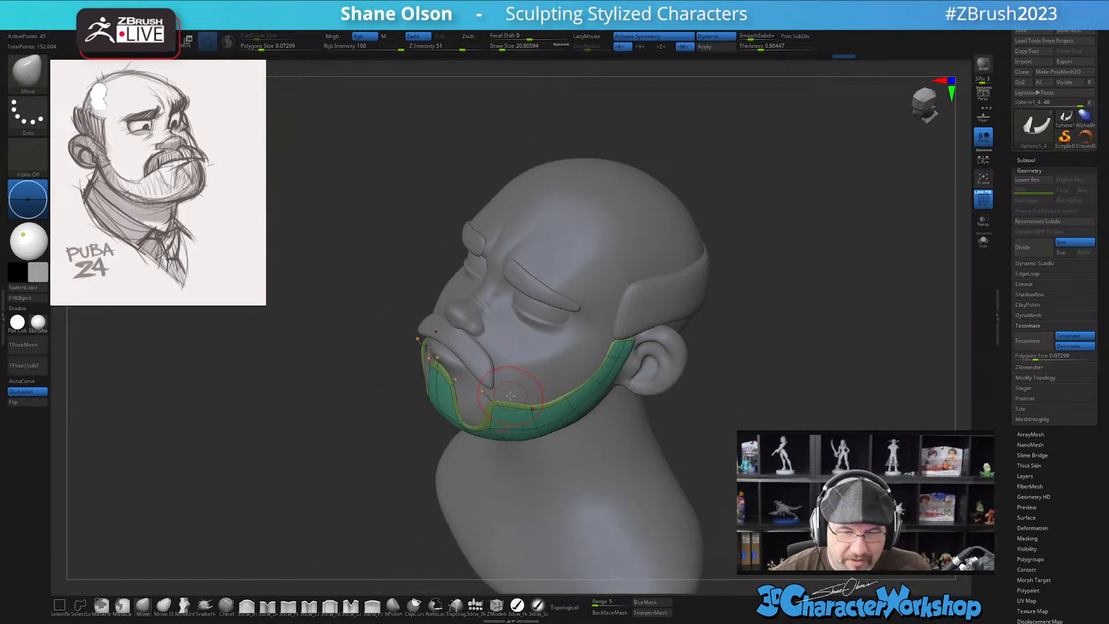
Increase the beard's dynamic subdivision thickness
{"action": "left_click", "coordinate": [763, 45]}
{"action": "left_click_drag", "start_coordinate": [792, 258], "coordinate": [790, 222]}
{"action": "mouse_move", "coordinate": [753, 258]}
{"action": "left_mouse_down", "text": "alt"}
{"action": "mouse_move", "coordinate": [840, 265]}
{"action": "mouse_move", "coordinate": [798, 267]}
{"action": "left_mouse_up", "text": "alt"}
{"action": "key", "text": "s"}
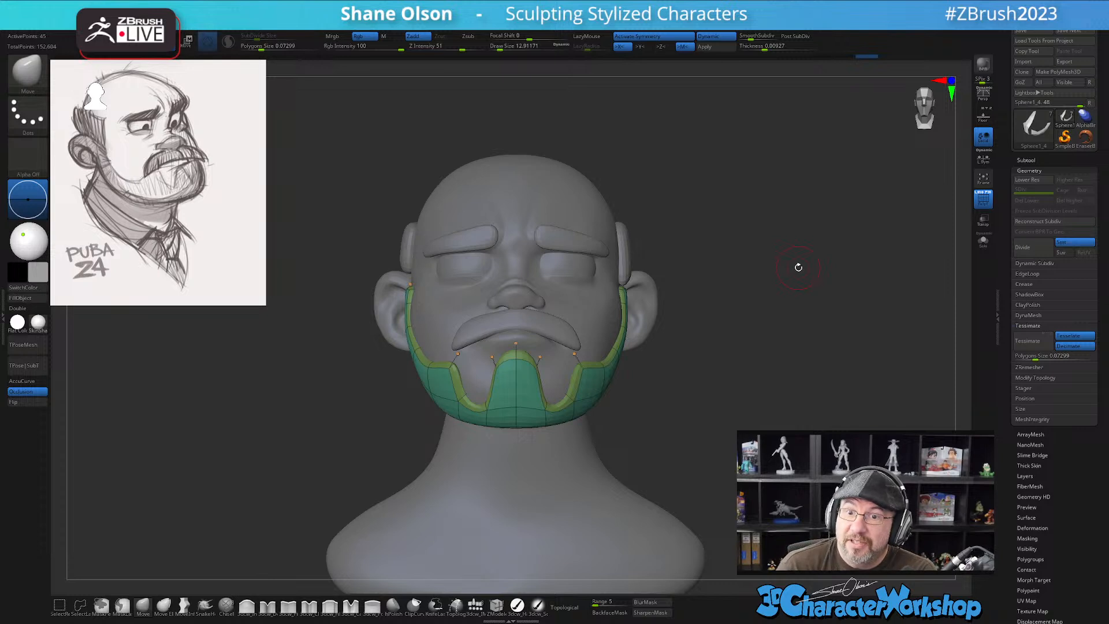
Adjust the top of the beard's chin peak below the mustache with the Move brush at draw size about 21
{"action": "left_click_drag", "start_coordinate": [798, 272], "coordinate": [640, 417]}
{"action": "mouse_move", "coordinate": [437, 481]}
{"action": "left_mouse_down"}
{"action": "mouse_move", "coordinate": [449, 478]}
{"action": "mouse_move", "coordinate": [454, 406]}
{"action": "mouse_move", "coordinate": [510, 387]}
{"action": "left_mouse_up"}
{"action": "key", "text": "s"}
{"action": "left_click_drag", "start_coordinate": [524, 348], "coordinate": [527, 353]}
{"action": "left_click_drag", "start_coordinate": [431, 446], "coordinate": [772, 434]}
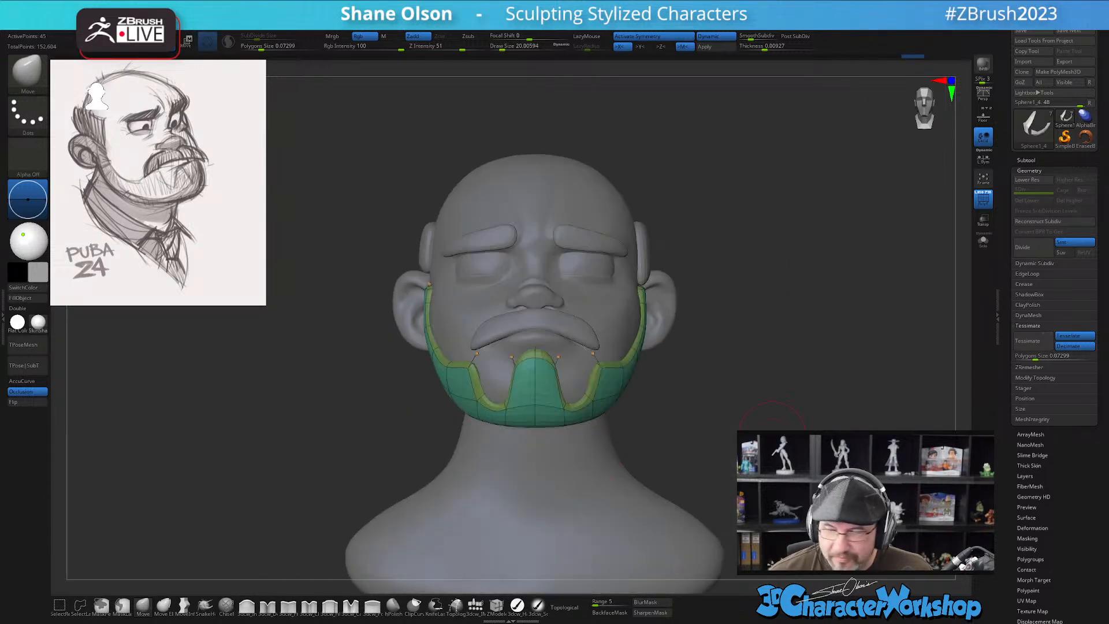
Move the beard's lower edge under the jaw into a smoother curve from the chin toward the ear
{"action": "left_click_drag", "start_coordinate": [733, 391], "coordinate": [589, 399], "text": "alt"}
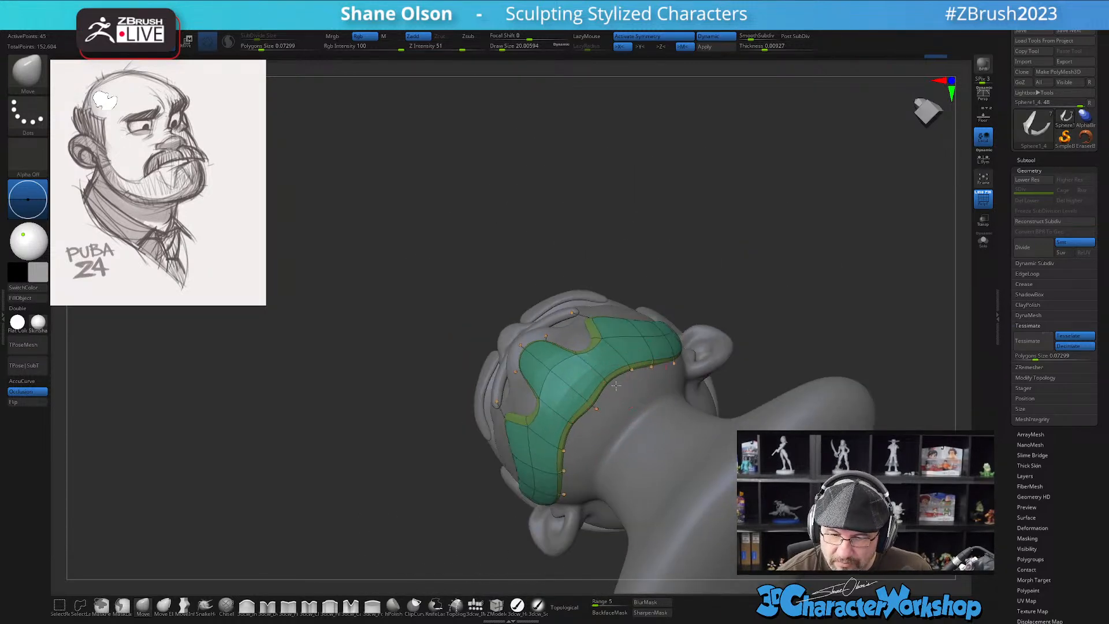
{"action": "left_click_drag", "start_coordinate": [651, 378], "coordinate": [592, 379], "text": "alt"}
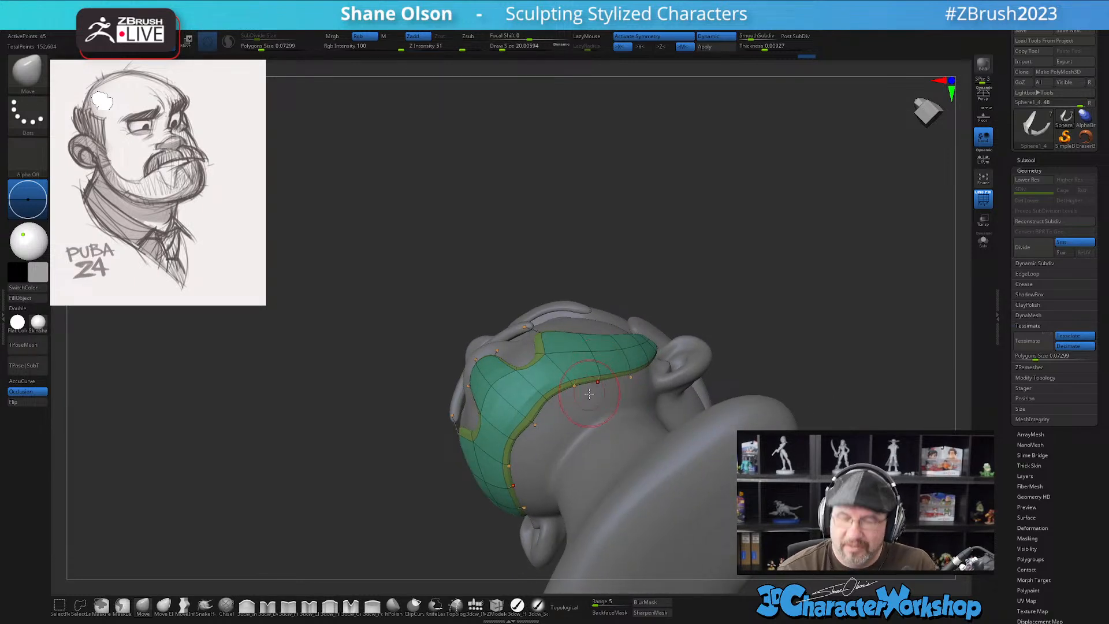
{"action": "right_click_drag", "start_coordinate": [589, 391], "coordinate": [592, 400]}
{"action": "left_click_drag", "start_coordinate": [536, 425], "coordinate": [533, 420]}
{"action": "left_click_drag", "start_coordinate": [572, 385], "coordinate": [634, 380]}
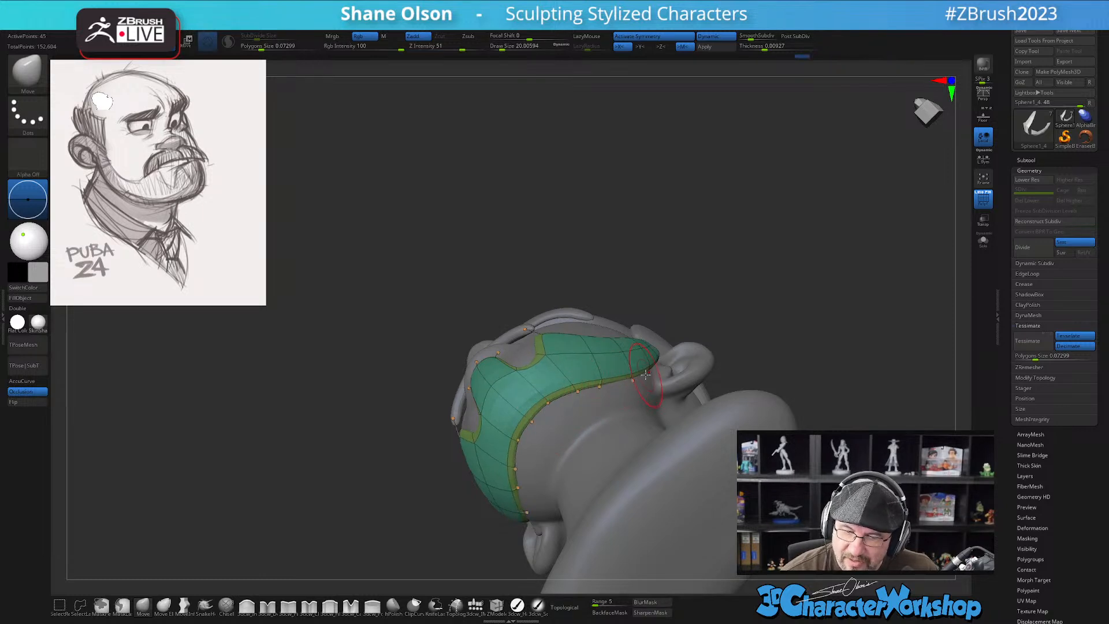
{"action": "right_click_drag", "start_coordinate": [647, 376], "coordinate": [654, 386]}
{"action": "left_click_drag", "start_coordinate": [651, 374], "coordinate": [652, 372]}
{"action": "right_click_drag", "start_coordinate": [653, 371], "coordinate": [608, 382]}
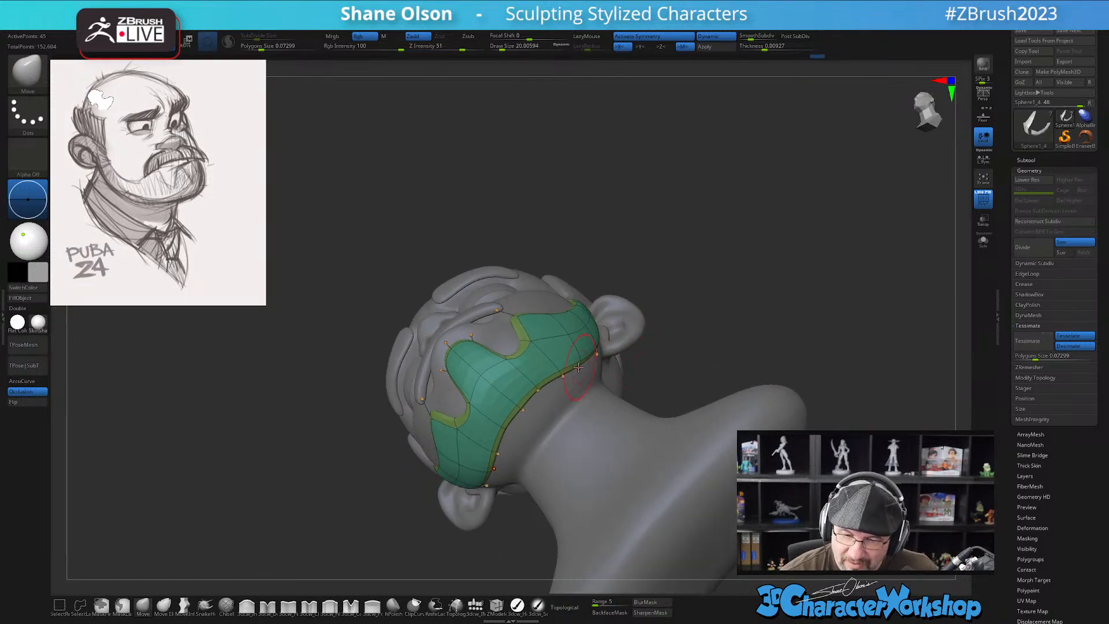
Nudge the points midway along the beard's underside edge to even out the jawline's contour
{"action": "left_click_drag", "start_coordinate": [562, 376], "coordinate": [528, 412]}
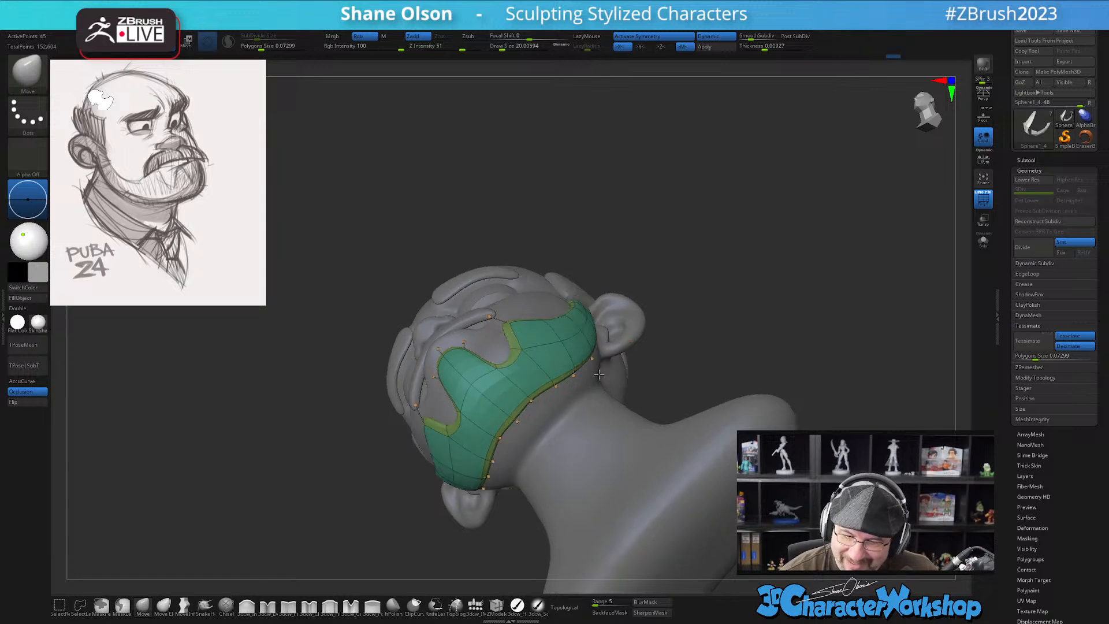
{"action": "right_click_drag", "start_coordinate": [530, 410], "coordinate": [579, 398]}
{"action": "left_click_drag", "start_coordinate": [568, 390], "coordinate": [572, 392]}
{"action": "mouse_move", "coordinate": [580, 382]}
{"action": "right_mouse_down"}
{"action": "mouse_move", "coordinate": [601, 407]}
{"action": "mouse_move", "coordinate": [584, 411]}
{"action": "right_mouse_up"}
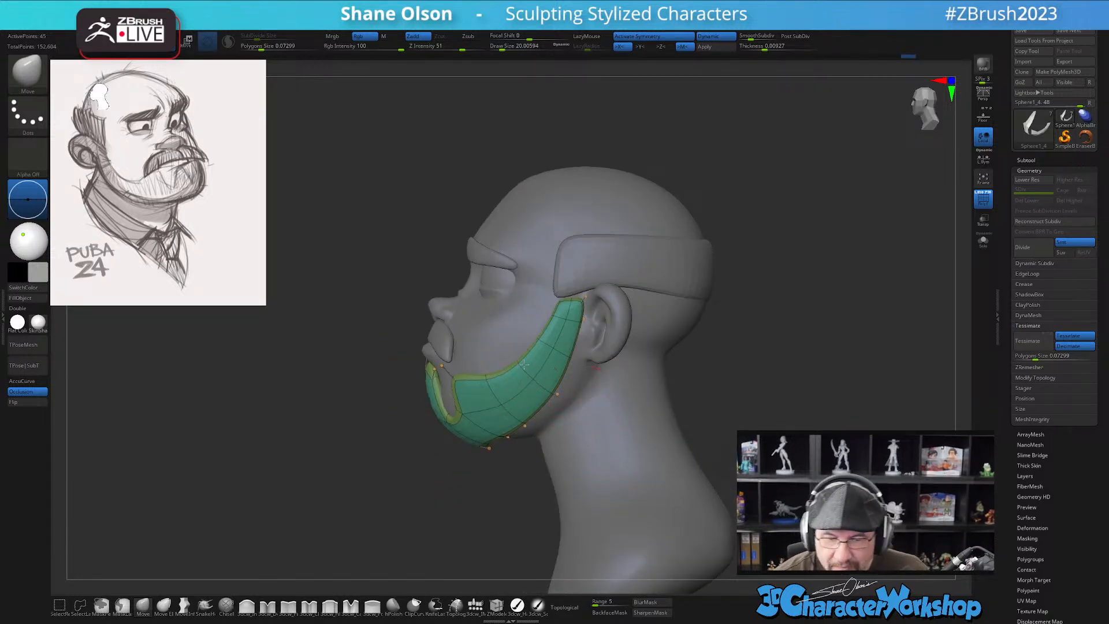
Adjust the beard's inner cheek edge and pull its sideburn end up toward the hair band in front of the ear
{"action": "left_click_drag", "start_coordinate": [538, 343], "coordinate": [542, 345]}
{"action": "left_click_drag", "start_coordinate": [581, 297], "coordinate": [581, 292]}
{"action": "left_click_drag", "start_coordinate": [560, 300], "coordinate": [585, 286]}
{"action": "right_click_drag", "start_coordinate": [582, 358], "coordinate": [612, 387]}
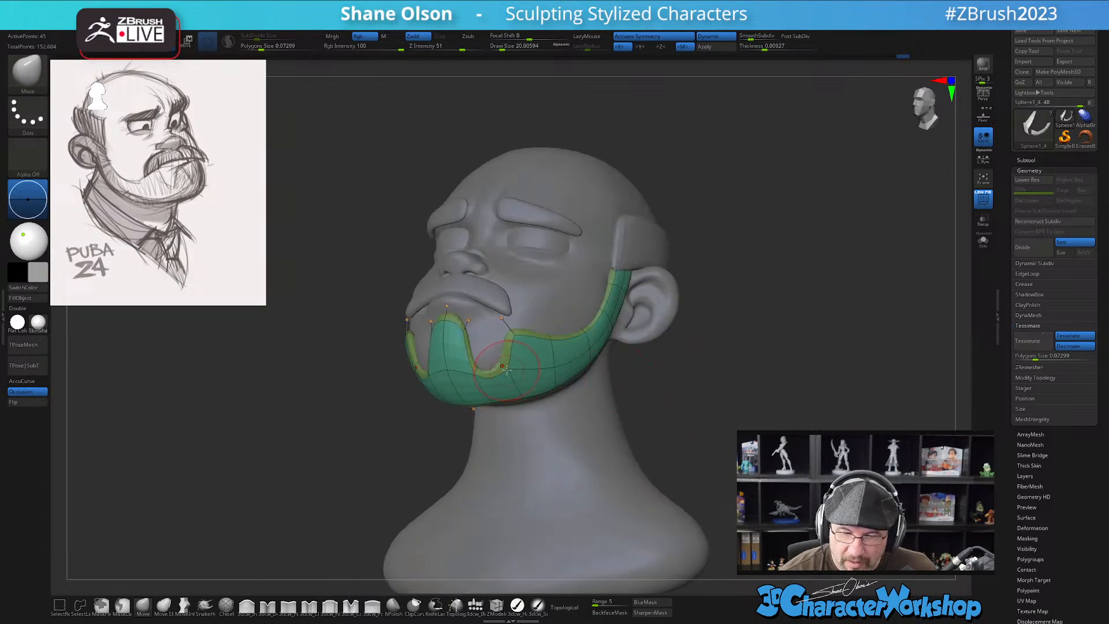
Nudge the narrow beard strip beside the ear to refine how it follows the side of the face
{"action": "right_click_drag", "start_coordinate": [543, 350], "coordinate": [600, 322]}
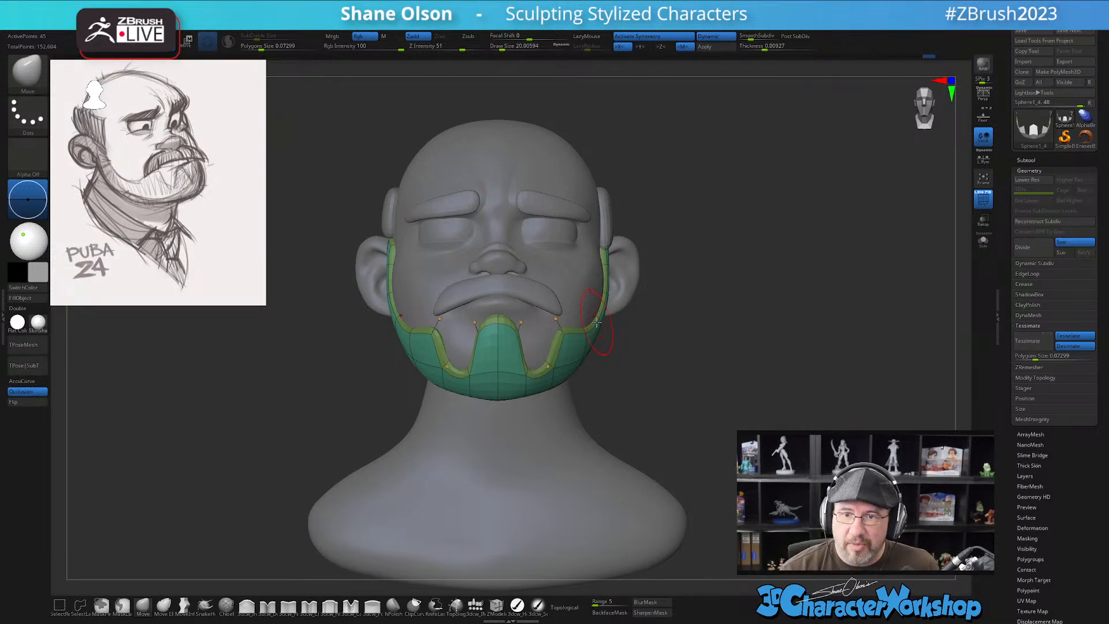
{"action": "right_click_drag", "start_coordinate": [635, 369], "coordinate": [646, 346], "text": "ctrl"}
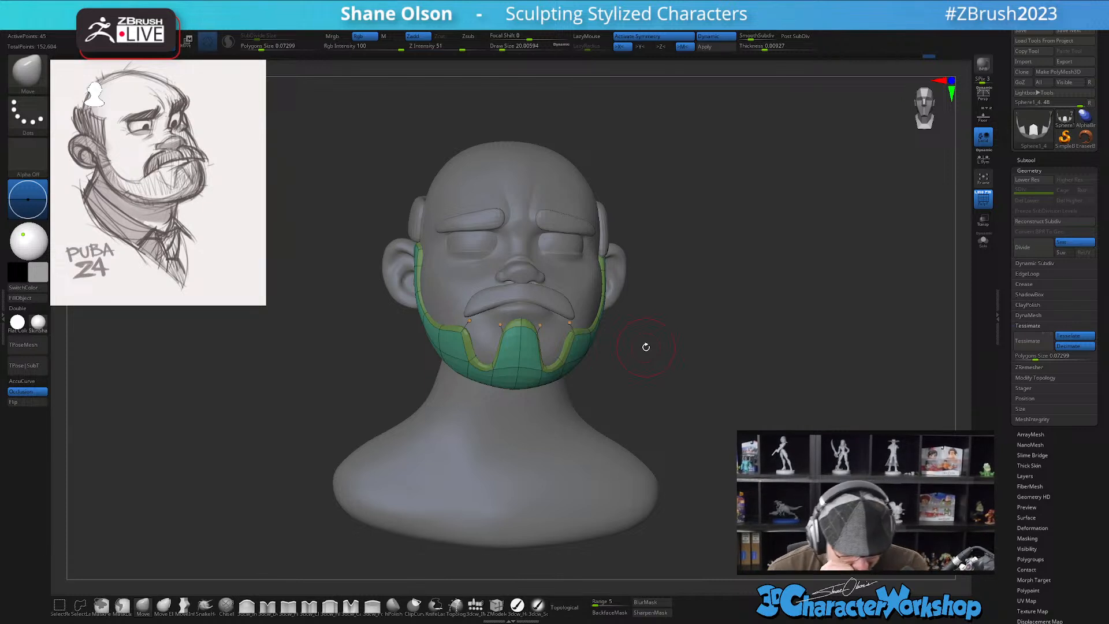
{"action": "right_click_drag", "start_coordinate": [616, 387], "coordinate": [616, 341]}
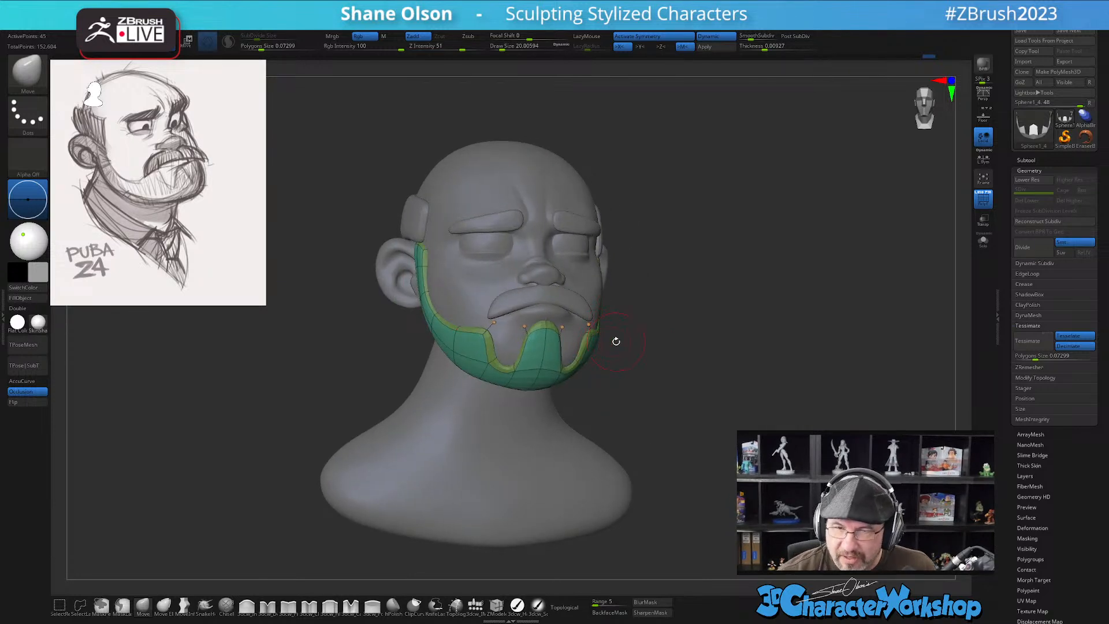
{"action": "right_click_drag", "start_coordinate": [686, 299], "coordinate": [701, 269], "text": "shift"}
{"action": "right_click_drag", "start_coordinate": [725, 319], "coordinate": [721, 367], "text": "alt"}
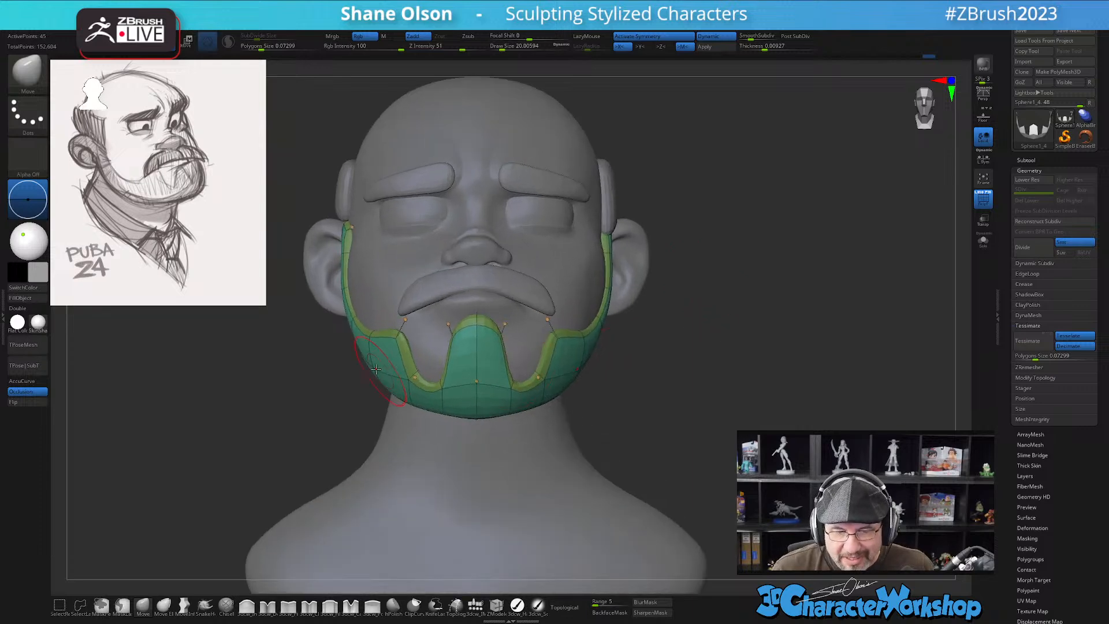
{"action": "right_click_drag", "start_coordinate": [282, 397], "coordinate": [401, 344], "text": "alt"}
{"action": "mouse_move", "coordinate": [330, 340]}
{"action": "right_mouse_down"}
{"action": "mouse_move", "coordinate": [317, 407]}
{"action": "mouse_move", "coordinate": [345, 406]}
{"action": "right_mouse_up"}
{"action": "left_click_drag", "start_coordinate": [416, 304], "coordinate": [410, 290]}
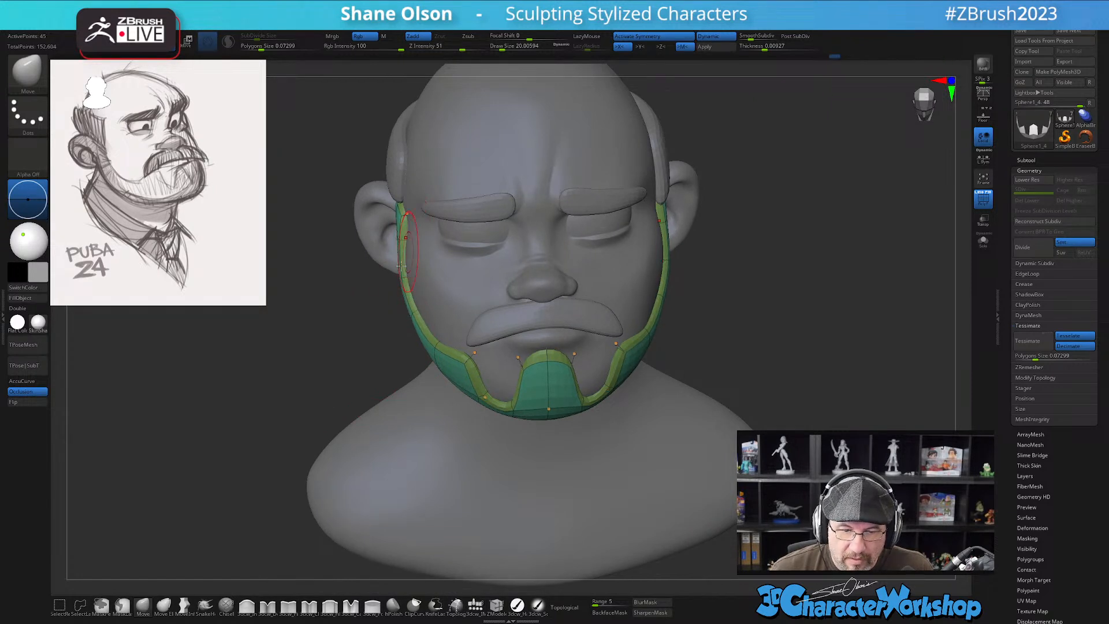
{"action": "mouse_move", "coordinate": [299, 369]}
{"action": "right_mouse_down"}
{"action": "mouse_move", "coordinate": [258, 379]}
{"action": "mouse_move", "coordinate": [258, 364]}
{"action": "mouse_move", "coordinate": [351, 341]}
{"action": "right_mouse_up"}
{"action": "right_click_drag", "start_coordinate": [297, 387], "coordinate": [437, 345]}
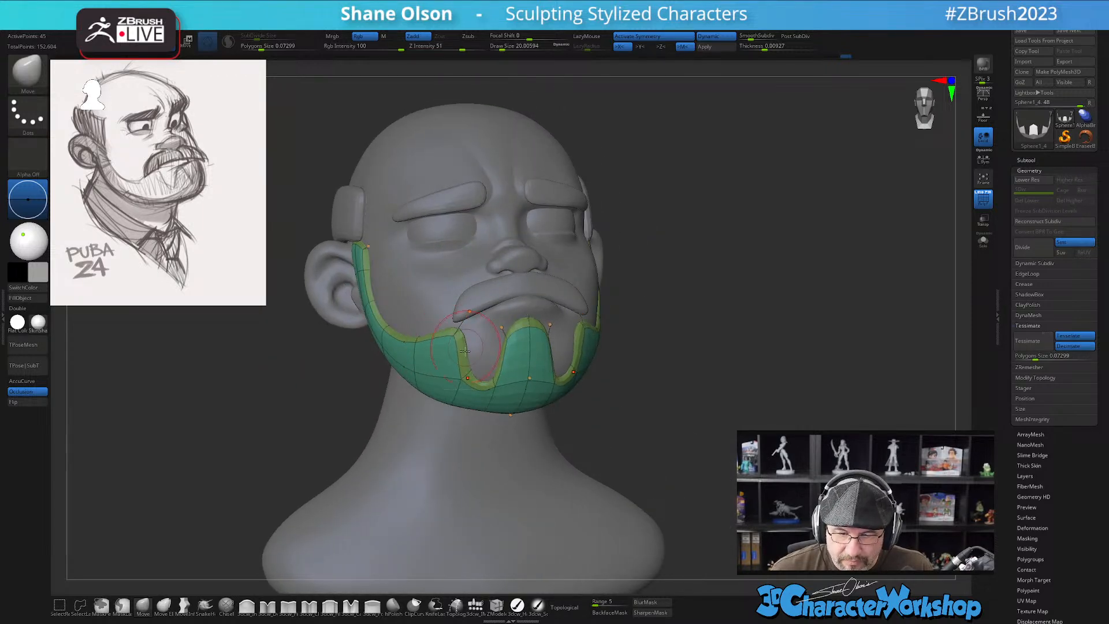
Hide the polyframe and examine the beard's silhouette from the front and side against the sketch
{"action": "mouse_move", "coordinate": [731, 329]}
{"action": "right_mouse_down"}
{"action": "mouse_move", "coordinate": [711, 332]}
{"action": "mouse_move", "coordinate": [746, 321]}
{"action": "right_mouse_up"}
{"action": "right_click_drag", "start_coordinate": [830, 330], "coordinate": [806, 324], "text": "ctrl"}
{"action": "key", "text": "shift+f"}
{"action": "left_click_drag", "start_coordinate": [804, 325], "coordinate": [759, 327]}
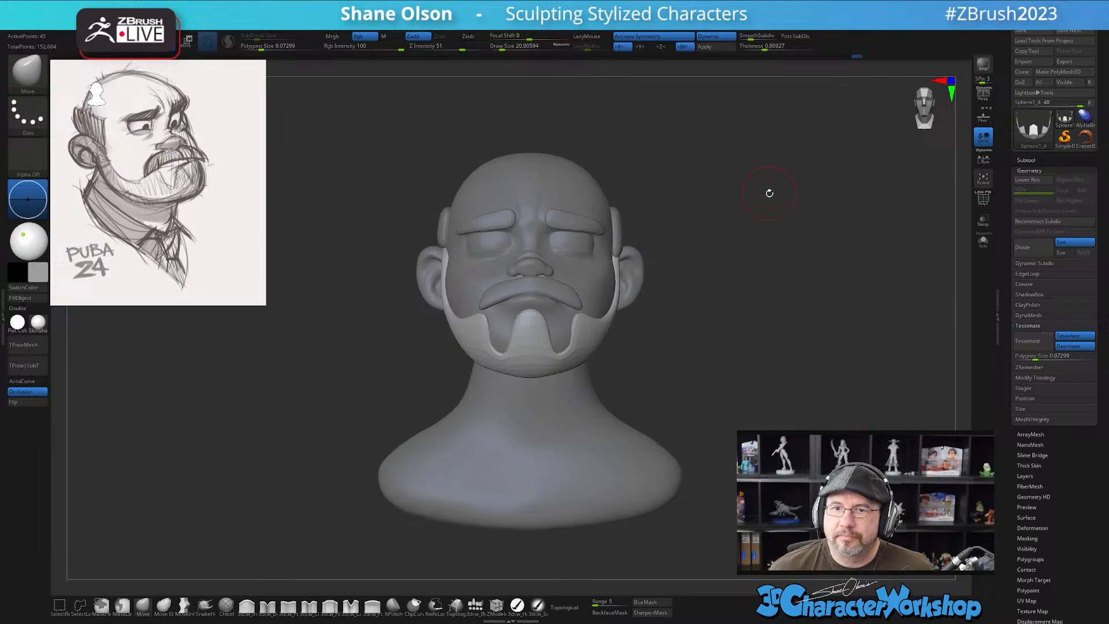
{"action": "left_click_drag", "start_coordinate": [768, 191], "coordinate": [751, 191]}
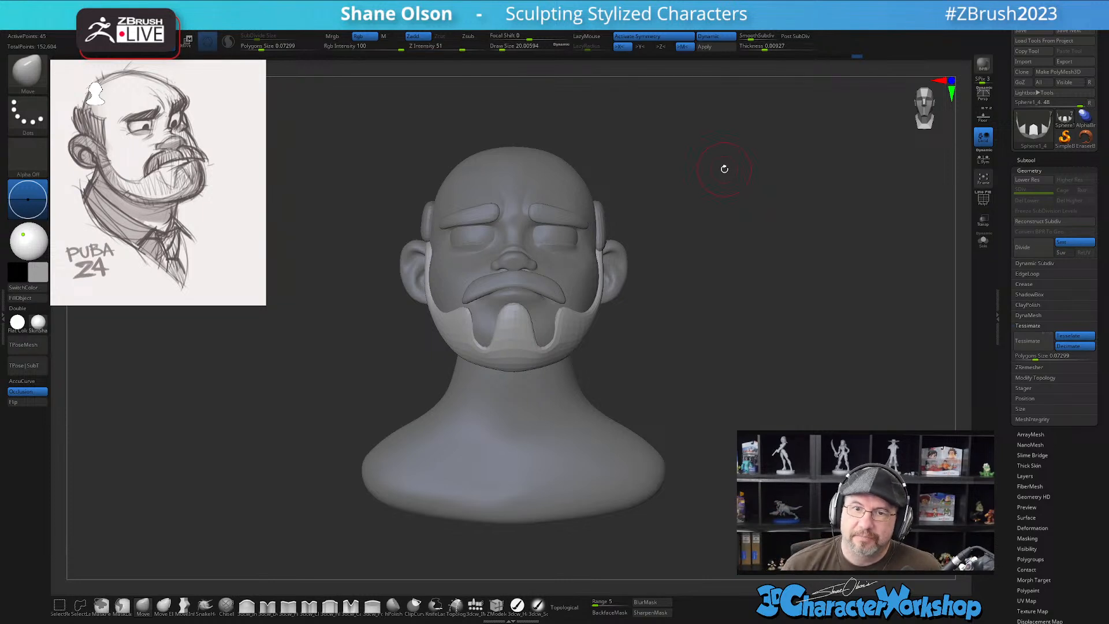
{"action": "mouse_move", "coordinate": [738, 327]}
{"action": "left_mouse_down"}
{"action": "mouse_move", "coordinate": [683, 320]}
{"action": "mouse_move", "coordinate": [733, 324]}
{"action": "mouse_move", "coordinate": [681, 304]}
{"action": "mouse_move", "coordinate": [738, 314]}
{"action": "mouse_move", "coordinate": [765, 300]}
{"action": "mouse_move", "coordinate": [769, 309]}
{"action": "left_mouse_up"}
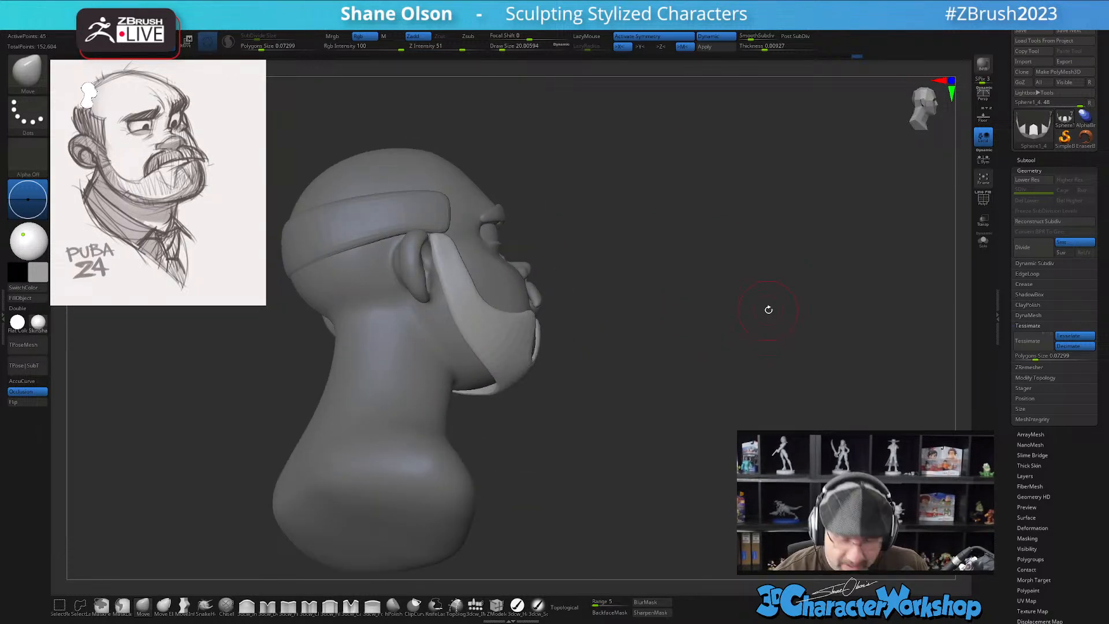
{"action": "left_click_drag", "start_coordinate": [564, 386], "coordinate": [589, 406], "text": "alt"}
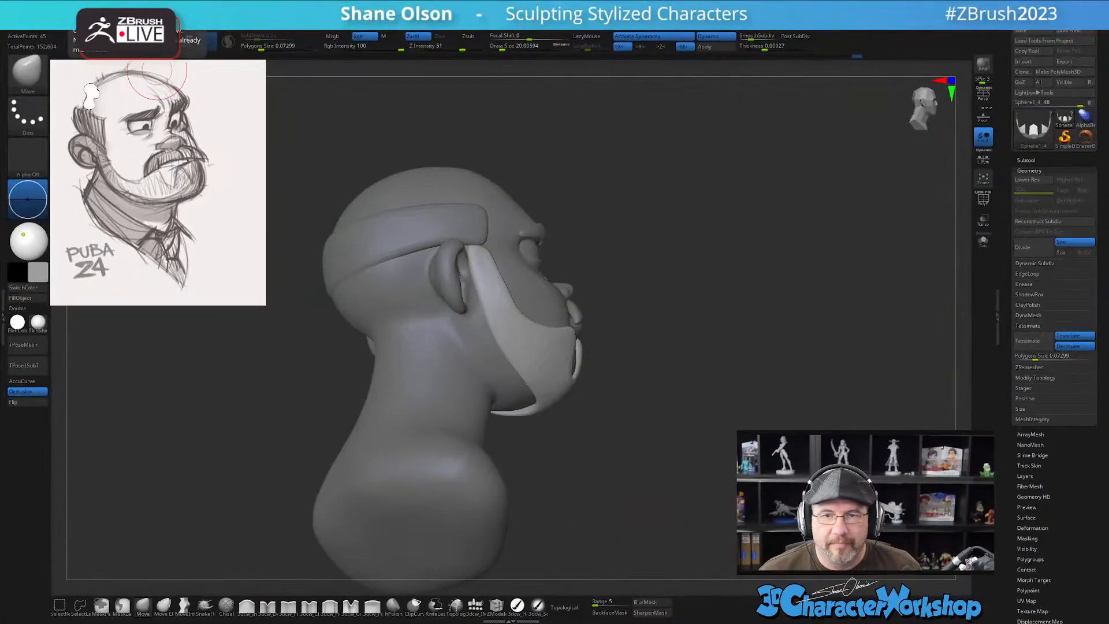
{"action": "left_click_drag", "start_coordinate": [782, 294], "coordinate": [772, 296]}
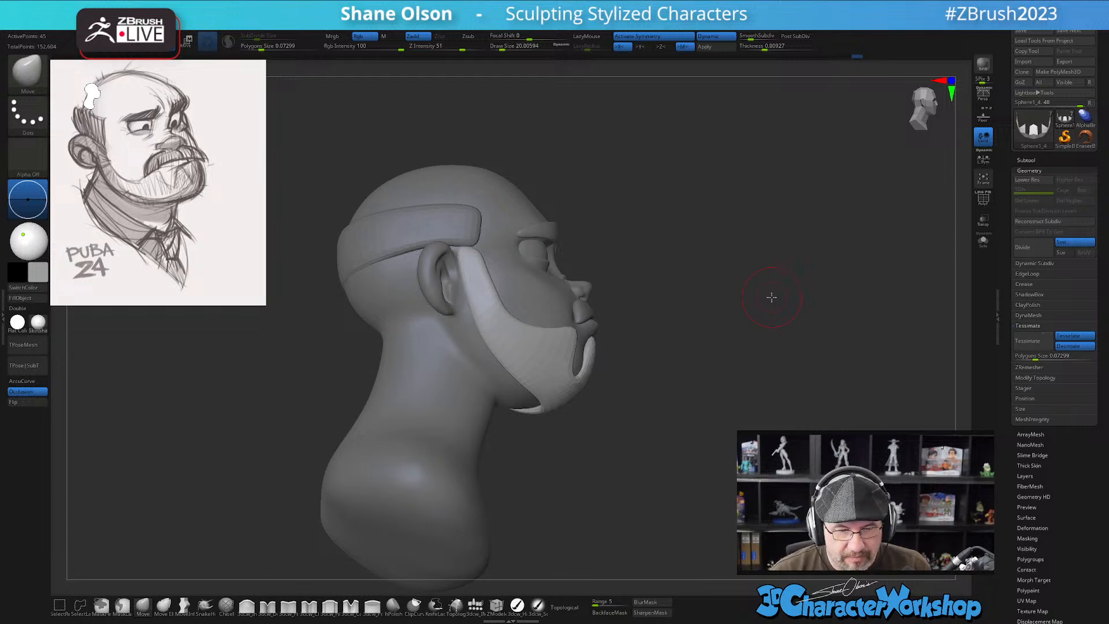
{"action": "mouse_move", "coordinate": [662, 437]}
{"action": "left_mouse_down"}
{"action": "mouse_move", "coordinate": [777, 401]}
{"action": "mouse_move", "coordinate": [755, 396]}
{"action": "mouse_move", "coordinate": [768, 412]}
{"action": "left_mouse_up"}
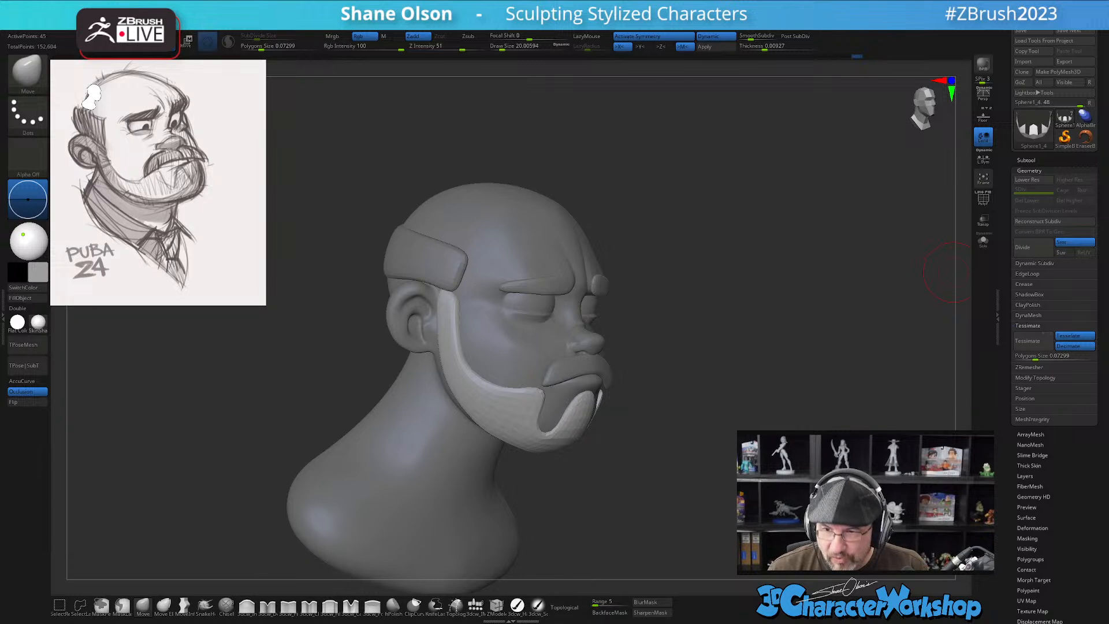
{"action": "mouse_move", "coordinate": [800, 277]}
{"action": "left_mouse_down", "text": "shift"}
{"action": "mouse_move", "coordinate": [780, 278]}
{"action": "mouse_move", "coordinate": [839, 320]}
{"action": "mouse_move", "coordinate": [761, 289]}
{"action": "mouse_move", "coordinate": [719, 300]}
{"action": "left_mouse_up", "text": "shift"}
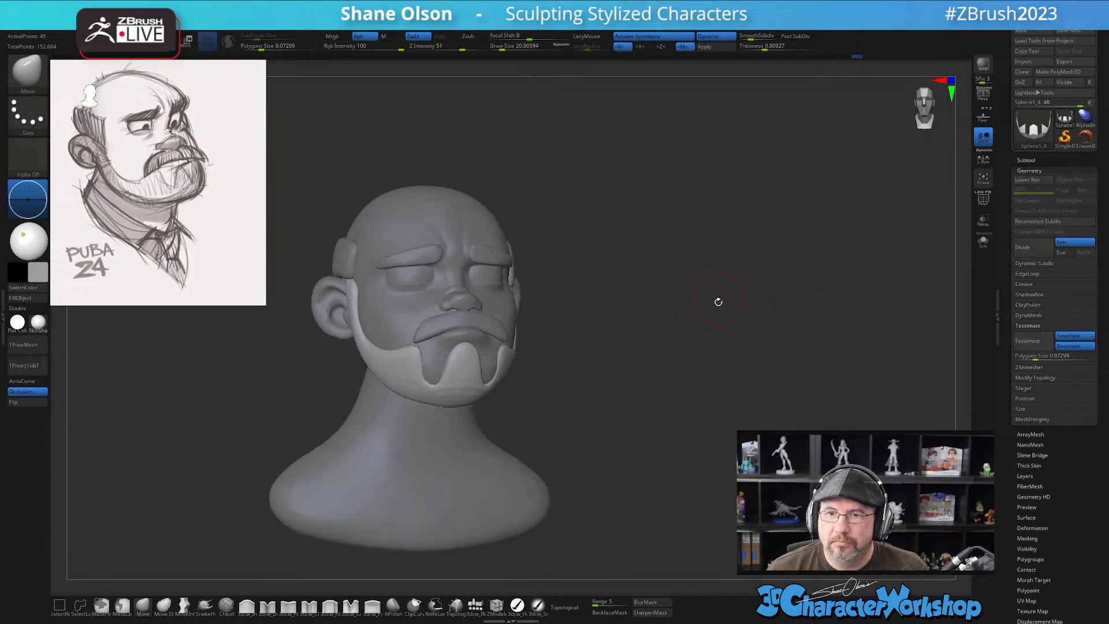
Make the hair band around the back of the head active and apply its dynamic subdivision as real geometry
{"action": "mouse_move", "coordinate": [609, 289]}
{"action": "left_mouse_down", "text": "alt"}
{"action": "mouse_move", "coordinate": [671, 316]}
{"action": "mouse_move", "coordinate": [702, 314]}
{"action": "left_mouse_up", "text": "alt"}
{"action": "left_click", "coordinate": [381, 280], "text": "alt"}
{"action": "mouse_move", "coordinate": [630, 257]}
{"action": "left_mouse_down", "text": "alt"}
{"action": "mouse_move", "coordinate": [746, 297]}
{"action": "mouse_move", "coordinate": [775, 289]}
{"action": "mouse_move", "coordinate": [723, 269]}
{"action": "left_mouse_up", "text": "alt"}
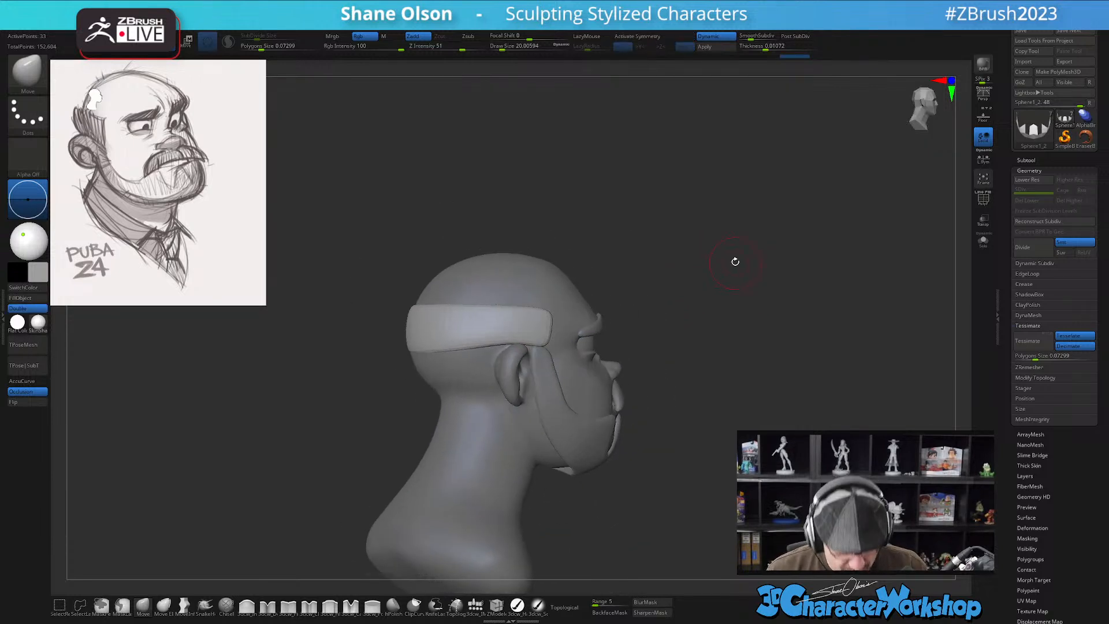
{"action": "left_click", "coordinate": [718, 49]}
{"action": "mouse_move", "coordinate": [730, 218]}
{"action": "left_mouse_down"}
{"action": "mouse_move", "coordinate": [720, 202]}
{"action": "mouse_move", "coordinate": [724, 231]}
{"action": "mouse_move", "coordinate": [794, 208]}
{"action": "mouse_move", "coordinate": [777, 183]}
{"action": "left_mouse_up"}
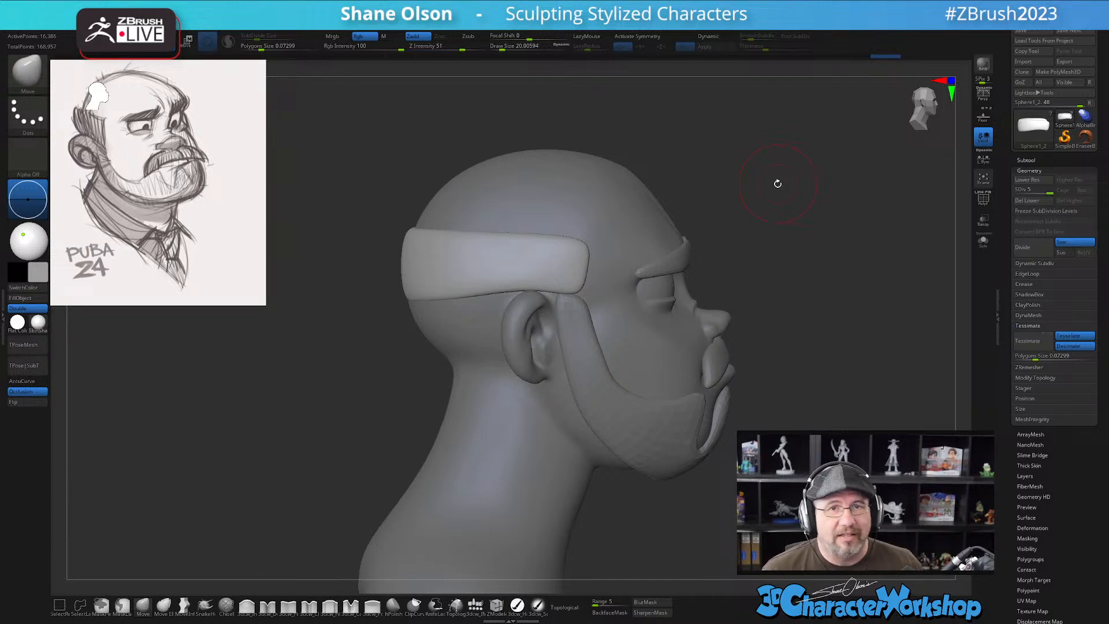
{"action": "mouse_move", "coordinate": [777, 183]}
{"action": "left_mouse_down"}
{"action": "mouse_move", "coordinate": [649, 504]}
{"action": "mouse_move", "coordinate": [673, 503]}
{"action": "mouse_move", "coordinate": [726, 442]}
{"action": "left_mouse_up"}
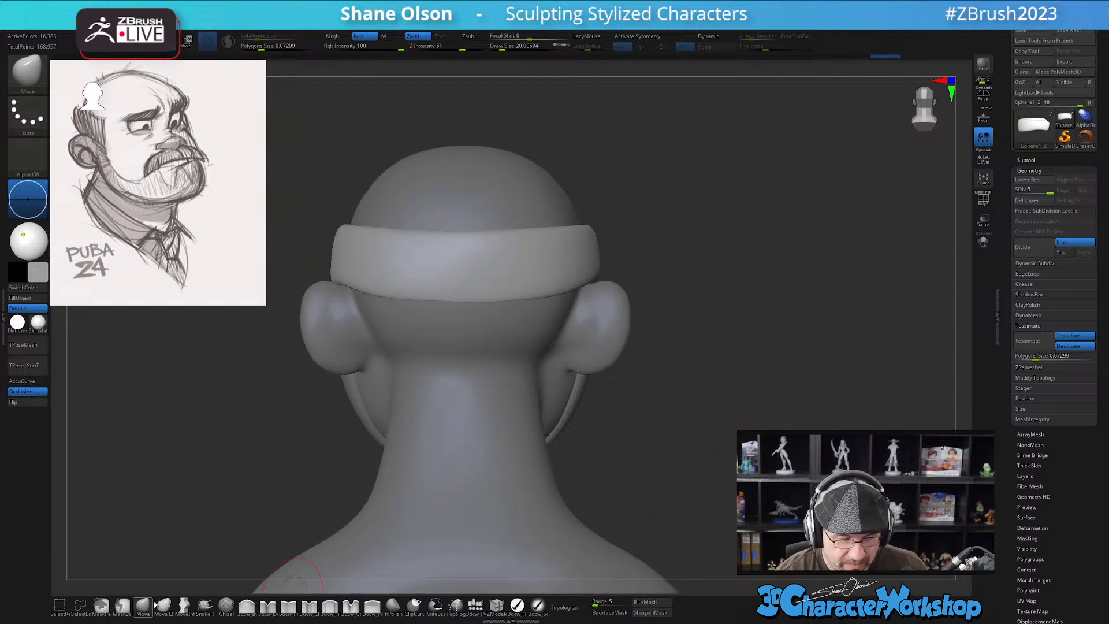
{"action": "key", "text": "s"}
{"action": "left_click_drag", "start_coordinate": [310, 455], "coordinate": [315, 456]}
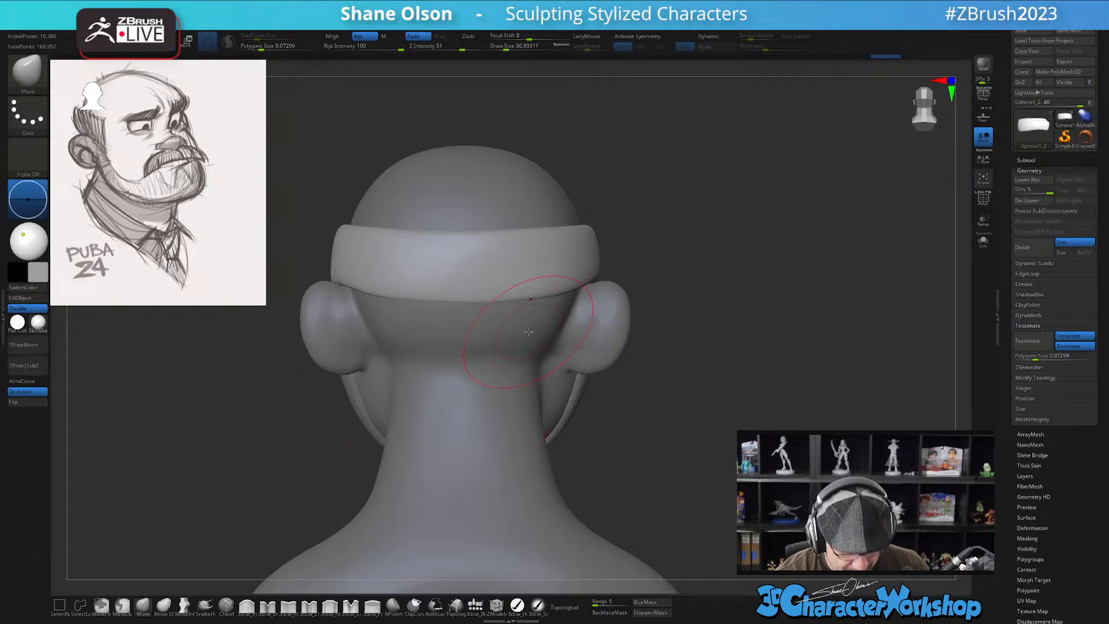
{"action": "right_click_drag", "start_coordinate": [548, 342], "coordinate": [512, 300]}
{"action": "key", "text": "s"}
{"action": "left_click_drag", "start_coordinate": [490, 309], "coordinate": [514, 300]}
{"action": "right_click_drag", "start_coordinate": [523, 265], "coordinate": [569, 302]}
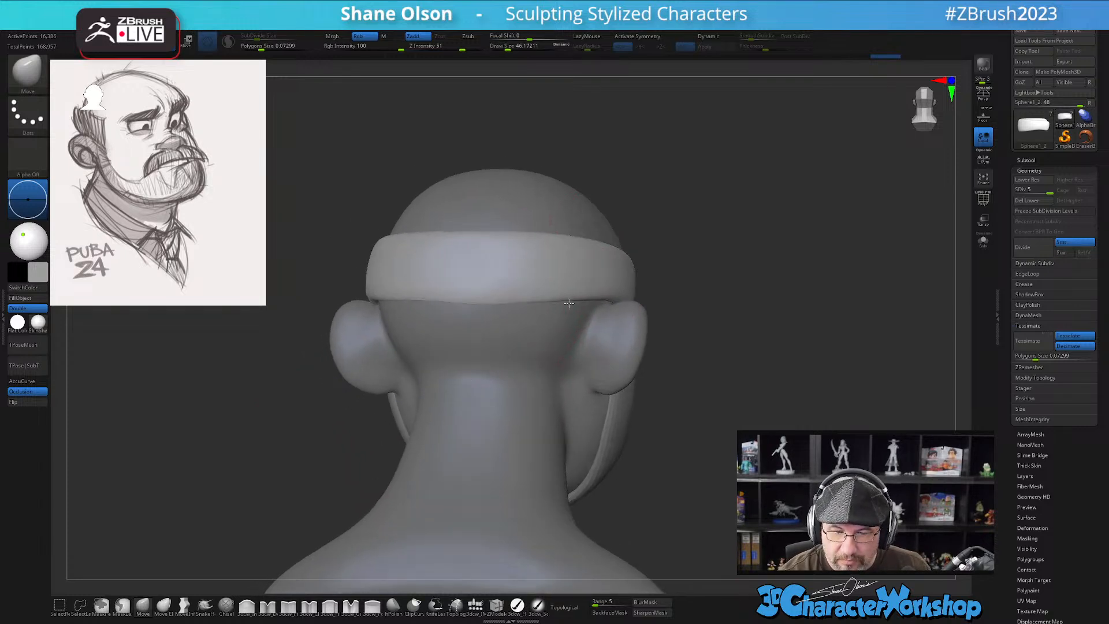
{"action": "left_click_drag", "start_coordinate": [577, 301], "coordinate": [573, 314]}
{"action": "key", "text": "ctrl+z"}
Turn on symmetry and reshape the hair band's lower edge at the back with the Move brush at draw size about 56
{"action": "key", "text": "x"}
{"action": "mouse_move", "coordinate": [537, 349]}
{"action": "right_mouse_down"}
{"action": "mouse_move", "coordinate": [527, 312]}
{"action": "mouse_move", "coordinate": [549, 317]}
{"action": "mouse_move", "coordinate": [540, 324]}
{"action": "right_mouse_up"}
{"action": "key", "text": "s"}
{"action": "left_click_drag", "start_coordinate": [527, 352], "coordinate": [529, 353]}
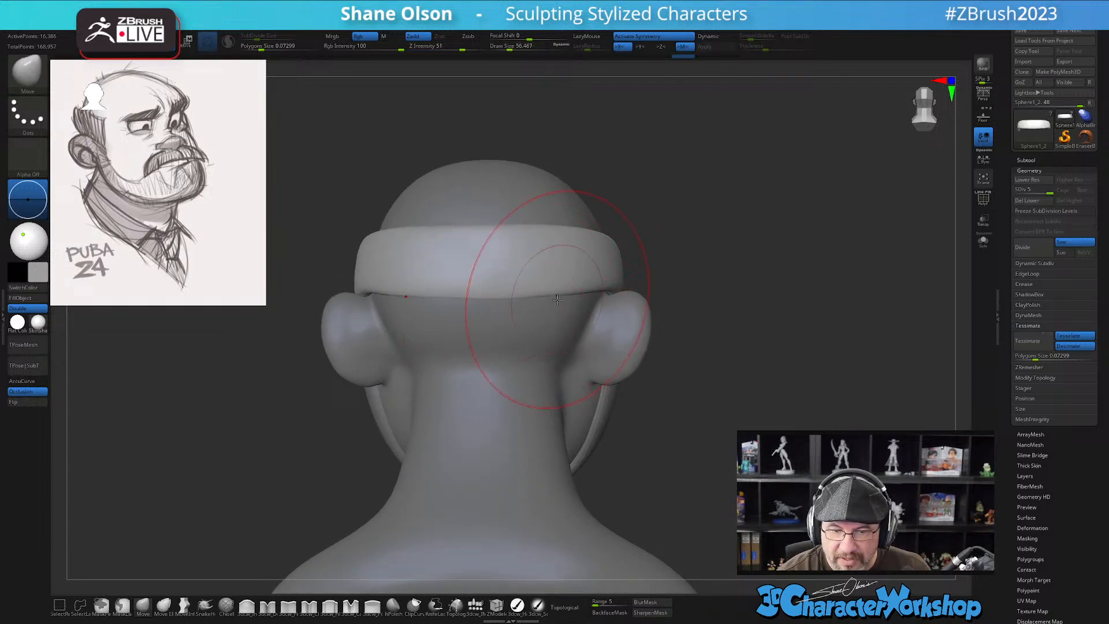
{"action": "right_click_drag", "start_coordinate": [532, 272], "coordinate": [624, 295]}
{"action": "left_click_drag", "start_coordinate": [623, 295], "coordinate": [605, 293]}
{"action": "right_click_drag", "start_coordinate": [687, 292], "coordinate": [626, 327]}
{"action": "left_click_drag", "start_coordinate": [546, 334], "coordinate": [535, 339]}
{"action": "right_click_drag", "start_coordinate": [552, 356], "coordinate": [509, 369]}
{"action": "left_click_drag", "start_coordinate": [559, 270], "coordinate": [466, 242]}
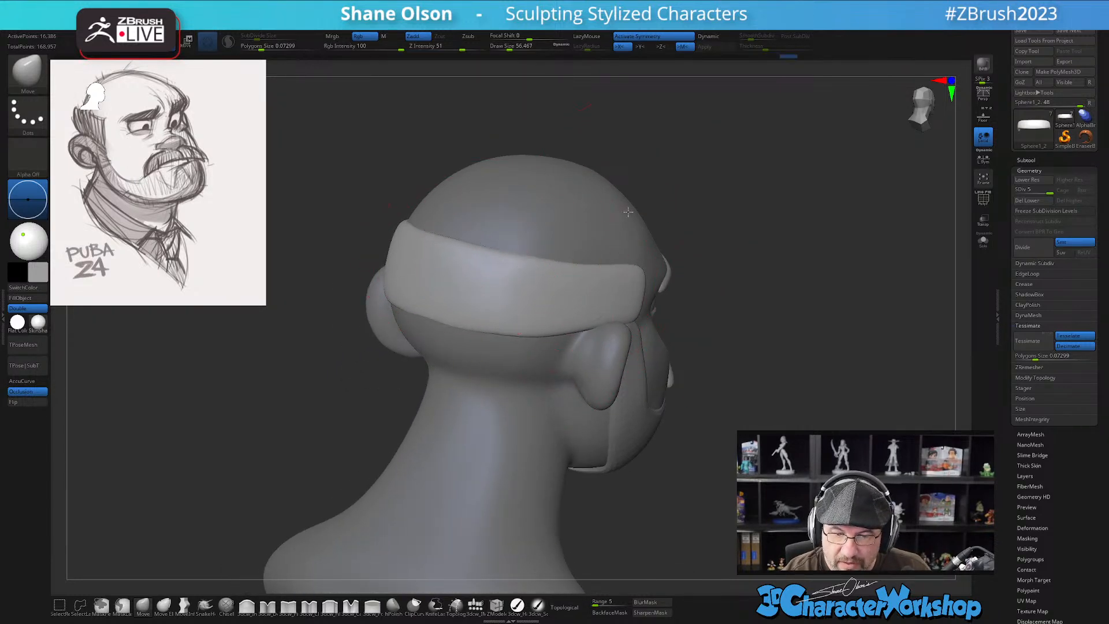
Move the upper front corner of the hair band at the temple forward and up
{"action": "right_click_drag", "start_coordinate": [636, 206], "coordinate": [561, 231]}
{"action": "left_click_drag", "start_coordinate": [560, 260], "coordinate": [622, 252]}
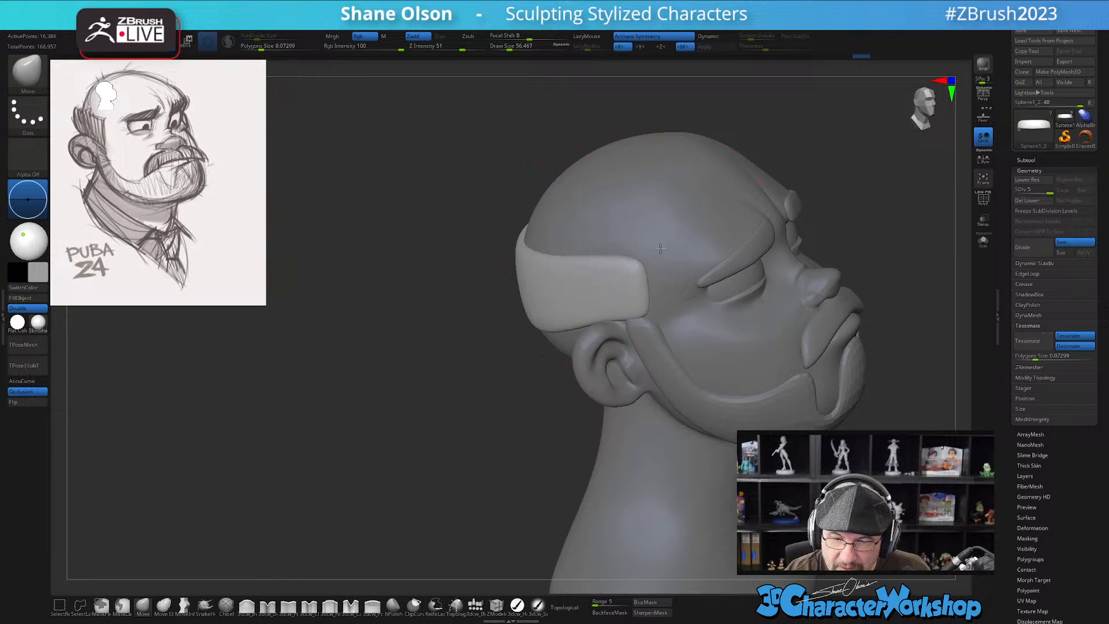
{"action": "right_click_drag", "start_coordinate": [675, 246], "coordinate": [614, 267]}
{"action": "left_click_drag", "start_coordinate": [632, 260], "coordinate": [641, 254]}
{"action": "right_click_drag", "start_coordinate": [613, 277], "coordinate": [677, 261]}
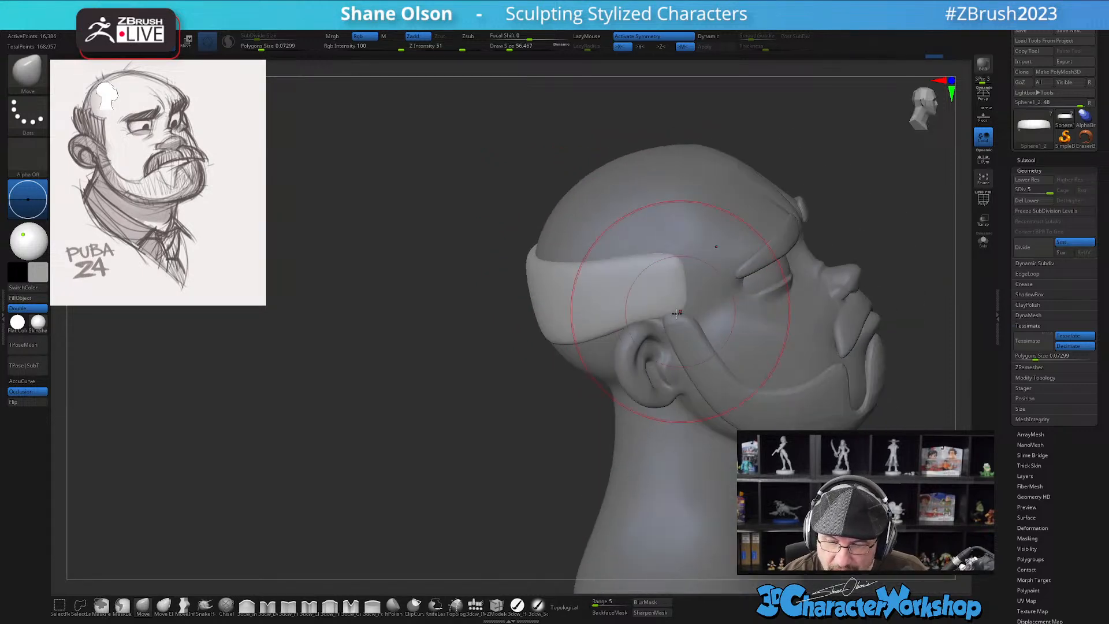
Reshape the hair band's lower edge above and behind the ear so it wraps the skull evenly
{"action": "right_click_drag", "start_coordinate": [569, 340], "coordinate": [614, 324]}
{"action": "left_click_drag", "start_coordinate": [613, 324], "coordinate": [611, 319]}
{"action": "left_click_drag", "start_coordinate": [566, 346], "coordinate": [563, 341]}
{"action": "right_click_drag", "start_coordinate": [572, 370], "coordinate": [555, 340]}
{"action": "left_click_drag", "start_coordinate": [528, 364], "coordinate": [519, 354]}
{"action": "mouse_move", "coordinate": [512, 374]}
{"action": "right_mouse_down"}
{"action": "mouse_move", "coordinate": [569, 370]}
{"action": "mouse_move", "coordinate": [568, 405]}
{"action": "right_mouse_up"}
{"action": "left_click_drag", "start_coordinate": [563, 416], "coordinate": [565, 423]}
{"action": "mouse_move", "coordinate": [630, 425]}
{"action": "right_mouse_down"}
{"action": "mouse_move", "coordinate": [575, 430]}
{"action": "mouse_move", "coordinate": [550, 456]}
{"action": "right_mouse_up"}
Reduce the draw size to 28.75 and examine the hair band's shape from the back and side
{"action": "key", "text": "["}
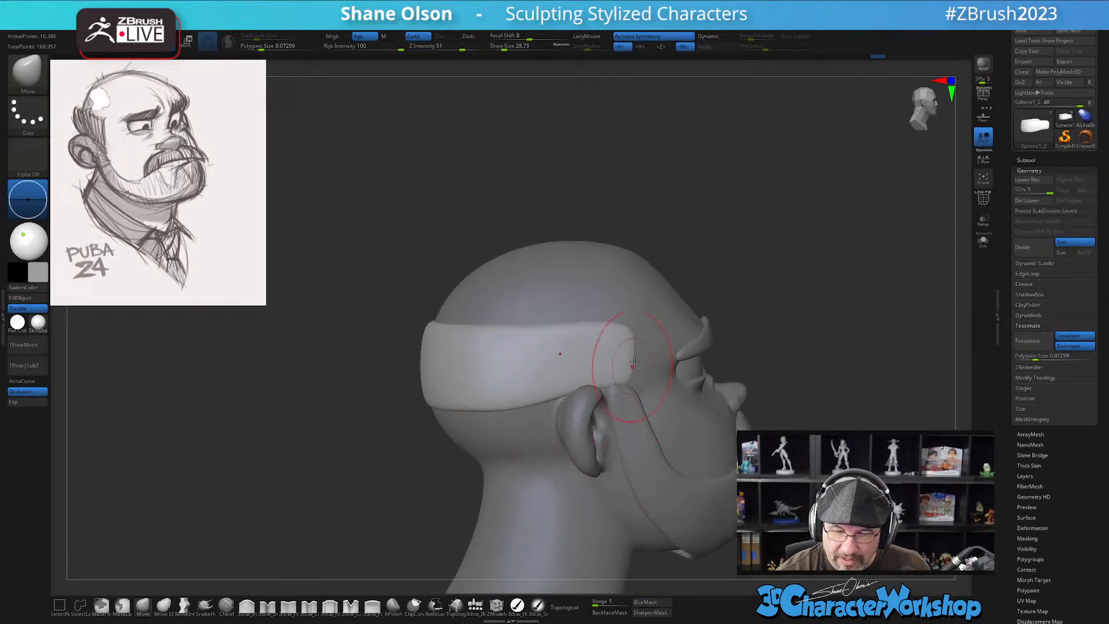
{"action": "right_click_drag", "start_coordinate": [619, 374], "coordinate": [537, 359]}
{"action": "right_click_drag", "start_coordinate": [462, 366], "coordinate": [511, 374]}
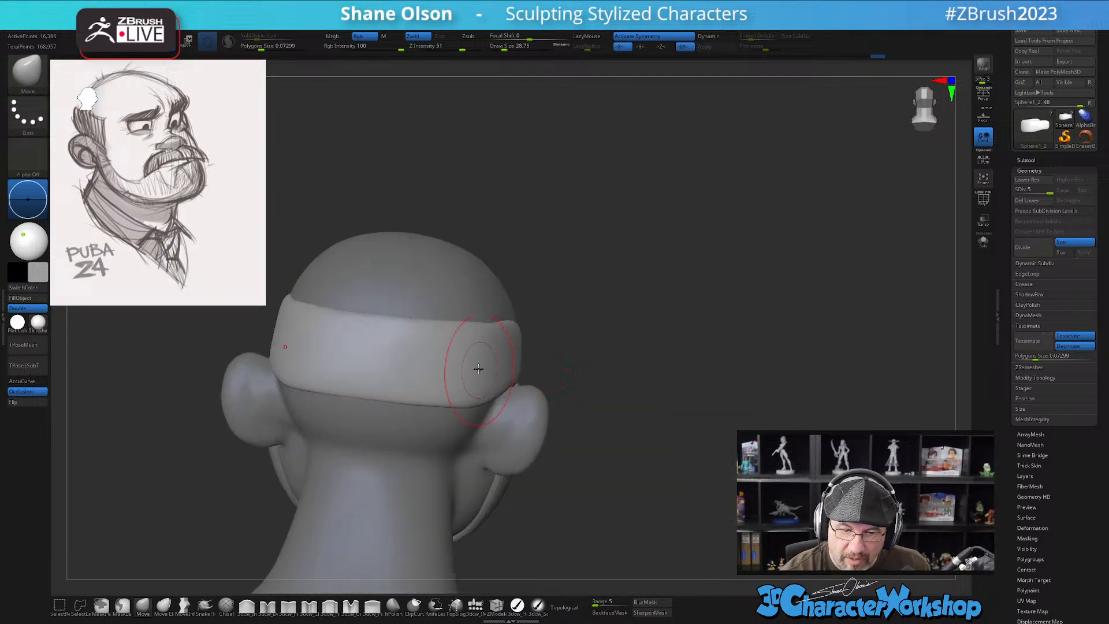
{"action": "mouse_move", "coordinate": [453, 352]}
{"action": "right_mouse_down"}
{"action": "mouse_move", "coordinate": [495, 351]}
{"action": "mouse_move", "coordinate": [485, 364]}
{"action": "right_mouse_up"}
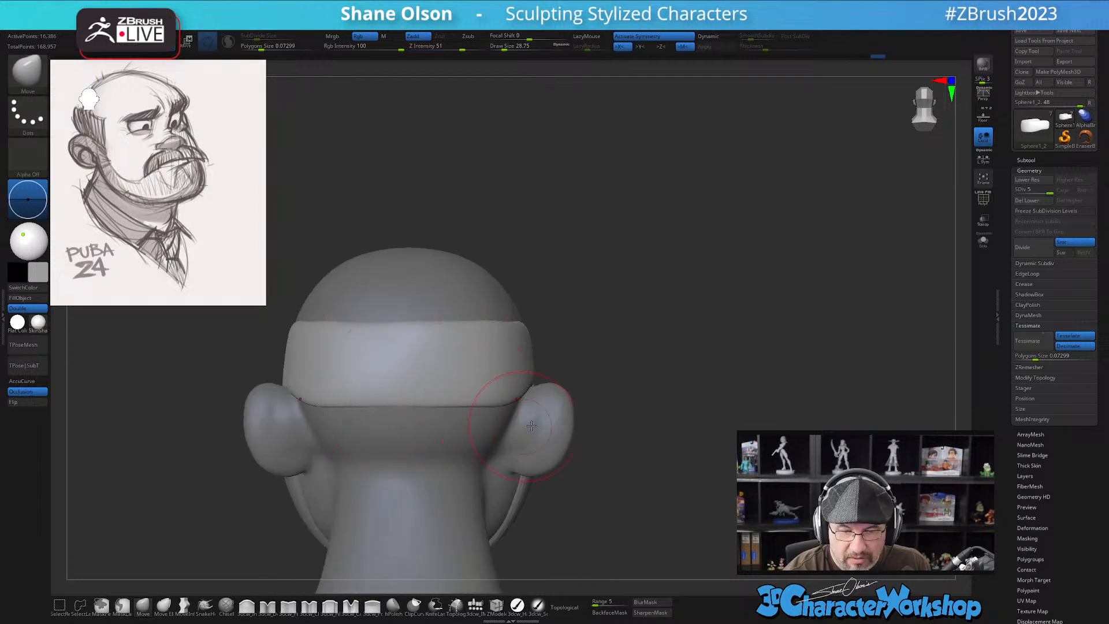
{"action": "right_click_drag", "start_coordinate": [681, 380], "coordinate": [710, 357], "text": "alt"}
{"action": "mouse_move", "coordinate": [668, 414]}
{"action": "right_mouse_down"}
{"action": "mouse_move", "coordinate": [711, 379]}
{"action": "mouse_move", "coordinate": [689, 422]}
{"action": "right_mouse_up"}
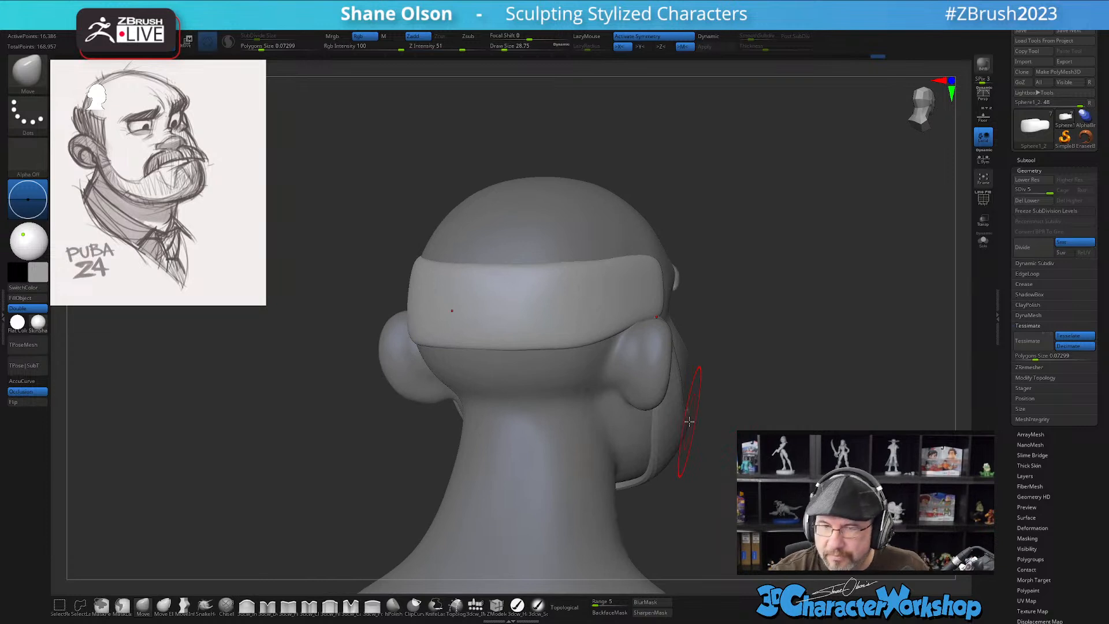
{"action": "right_click_drag", "start_coordinate": [846, 322], "coordinate": [758, 365]}
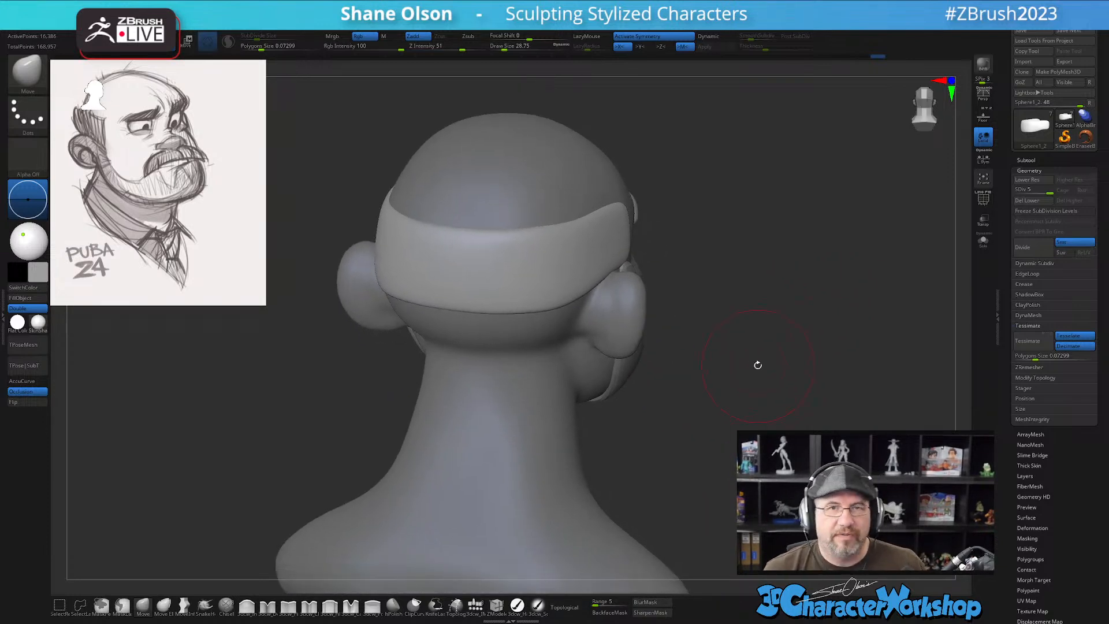
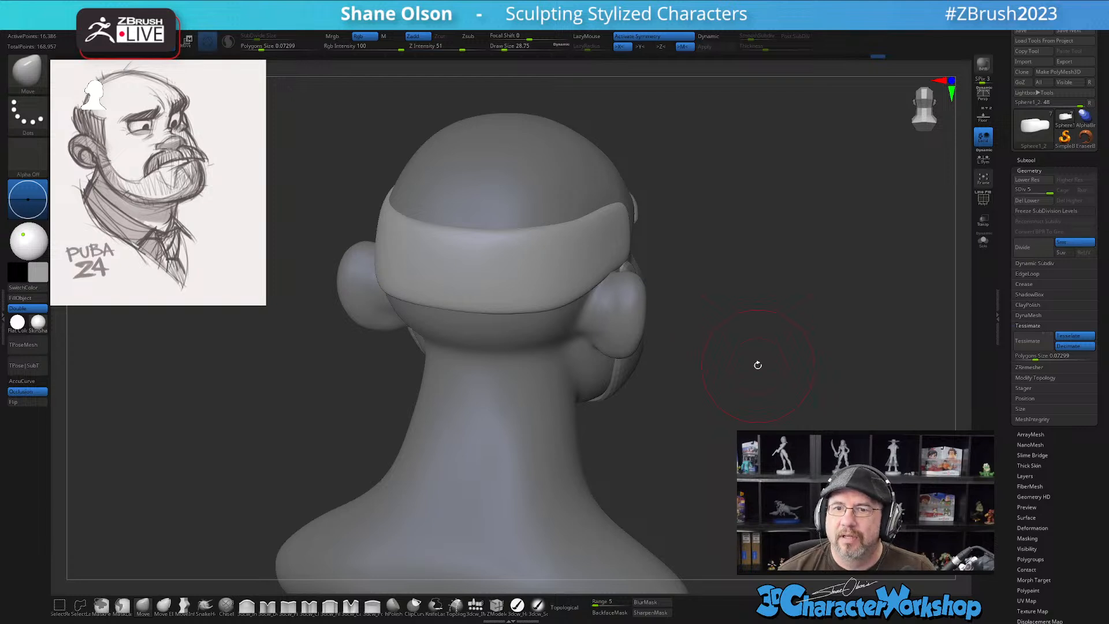
{"action": "mouse_move", "coordinate": [758, 365]}
{"action": "left_mouse_down"}
{"action": "mouse_move", "coordinate": [670, 366]}
{"action": "mouse_move", "coordinate": [734, 349]}
{"action": "mouse_move", "coordinate": [713, 324]}
{"action": "mouse_move", "coordinate": [722, 335]}
{"action": "mouse_move", "coordinate": [700, 356]}
{"action": "mouse_move", "coordinate": [703, 376]}
{"action": "mouse_move", "coordinate": [705, 366]}
{"action": "mouse_move", "coordinate": [659, 352]}
{"action": "left_mouse_up"}
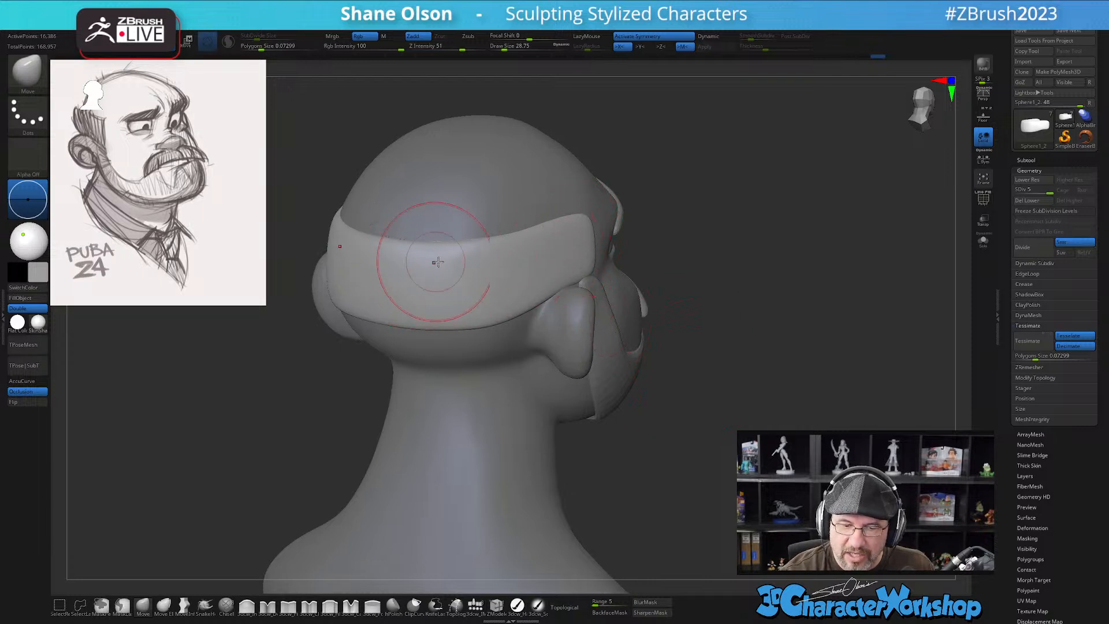
{"action": "mouse_move", "coordinate": [718, 318]}
{"action": "left_mouse_down"}
{"action": "mouse_move", "coordinate": [705, 317]}
{"action": "mouse_move", "coordinate": [710, 340]}
{"action": "mouse_move", "coordinate": [582, 210]}
{"action": "left_mouse_up"}
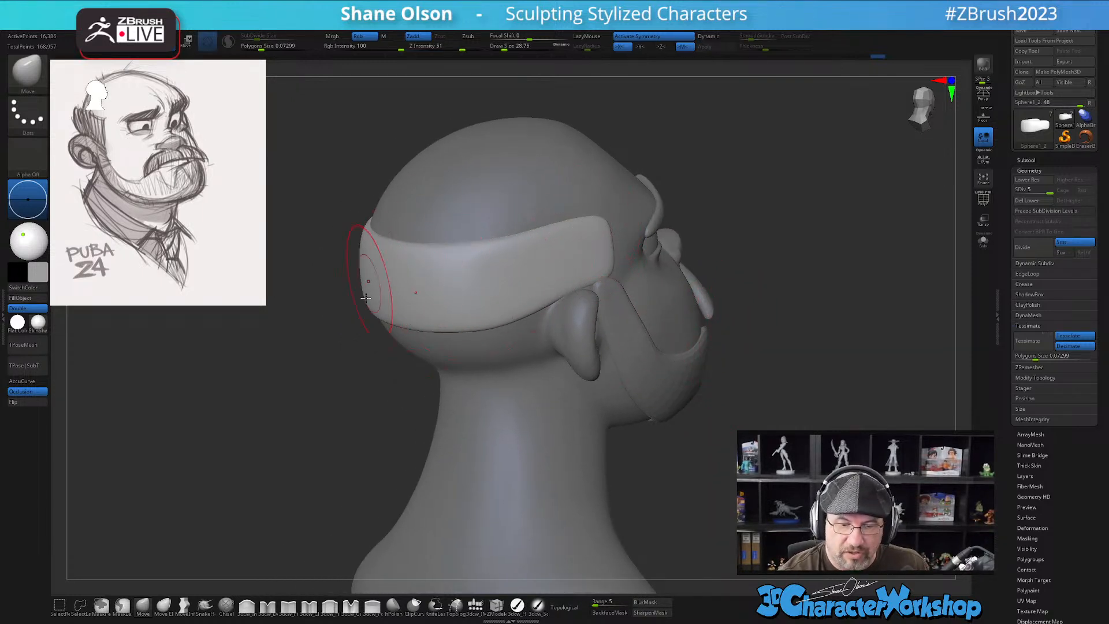
{"action": "mouse_move", "coordinate": [548, 339]}
{"action": "right_mouse_down", "text": "alt"}
{"action": "mouse_move", "coordinate": [509, 388]}
{"action": "mouse_move", "coordinate": [531, 445]}
{"action": "mouse_move", "coordinate": [589, 422]}
{"action": "mouse_move", "coordinate": [532, 421]}
{"action": "mouse_move", "coordinate": [557, 370]}
{"action": "mouse_move", "coordinate": [532, 409]}
{"action": "mouse_move", "coordinate": [551, 436]}
{"action": "right_mouse_up", "text": "alt"}
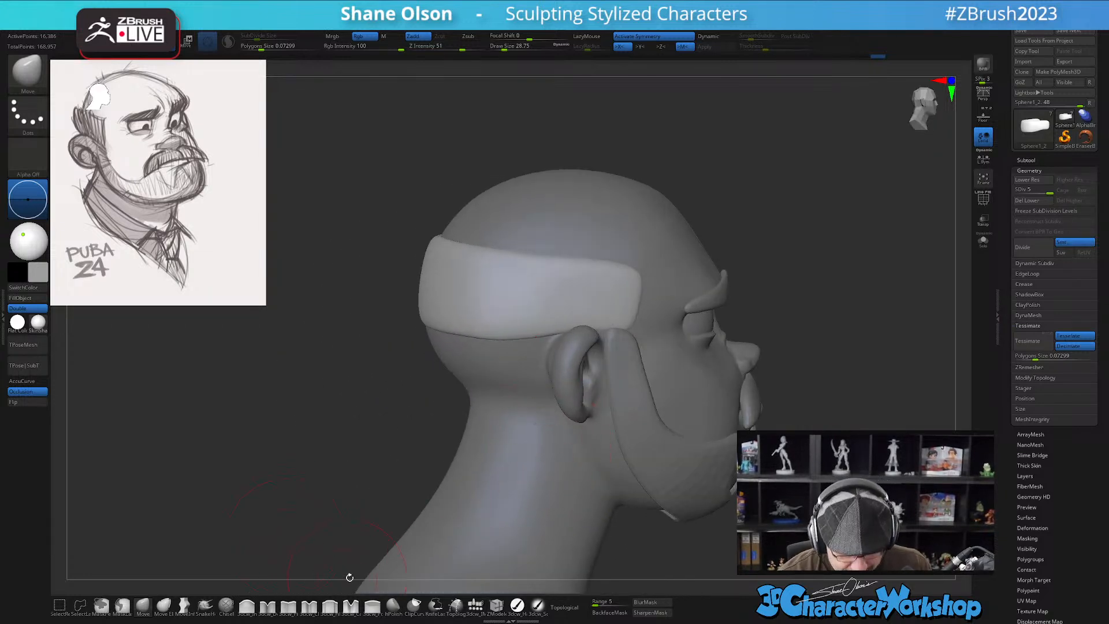
Switch to the custom carving brush at draw size about 8 and subdivide the hair band one more level
{"action": "left_click", "coordinate": [354, 605]}
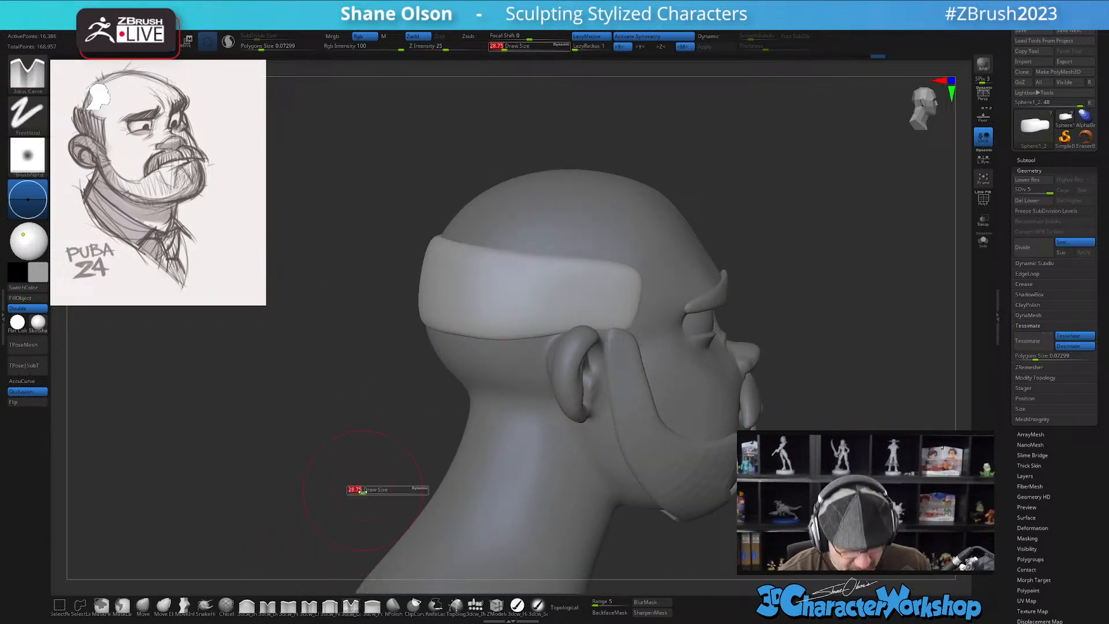
{"action": "mouse_move", "coordinate": [347, 487]}
{"action": "right_mouse_down", "text": "shift"}
{"action": "mouse_move", "coordinate": [396, 463]}
{"action": "mouse_move", "coordinate": [392, 435]}
{"action": "mouse_move", "coordinate": [405, 429]}
{"action": "right_mouse_up", "text": "shift"}
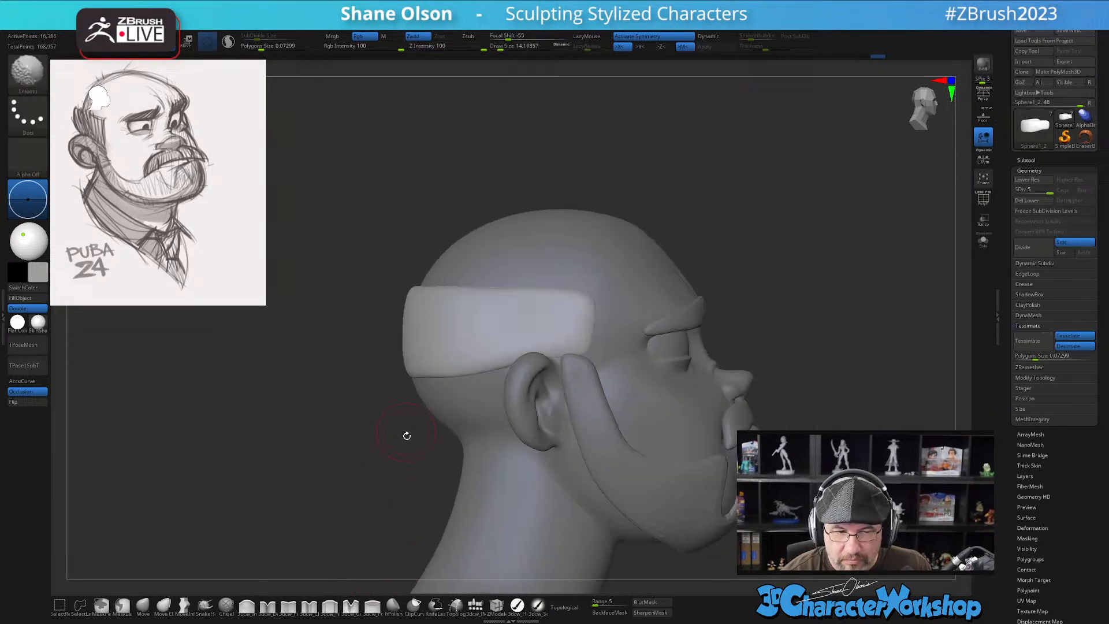
{"action": "key", "text": "["}
{"action": "right_click_drag", "start_coordinate": [587, 287], "coordinate": [564, 317], "text": "alt"}
{"action": "left_click_drag", "start_coordinate": [568, 330], "coordinate": [563, 309]}
{"action": "key", "text": "ctrl+z"}
{"action": "key", "text": "ctrl+d"}
{"action": "right_click_drag", "start_coordinate": [631, 379], "coordinate": [621, 392]}
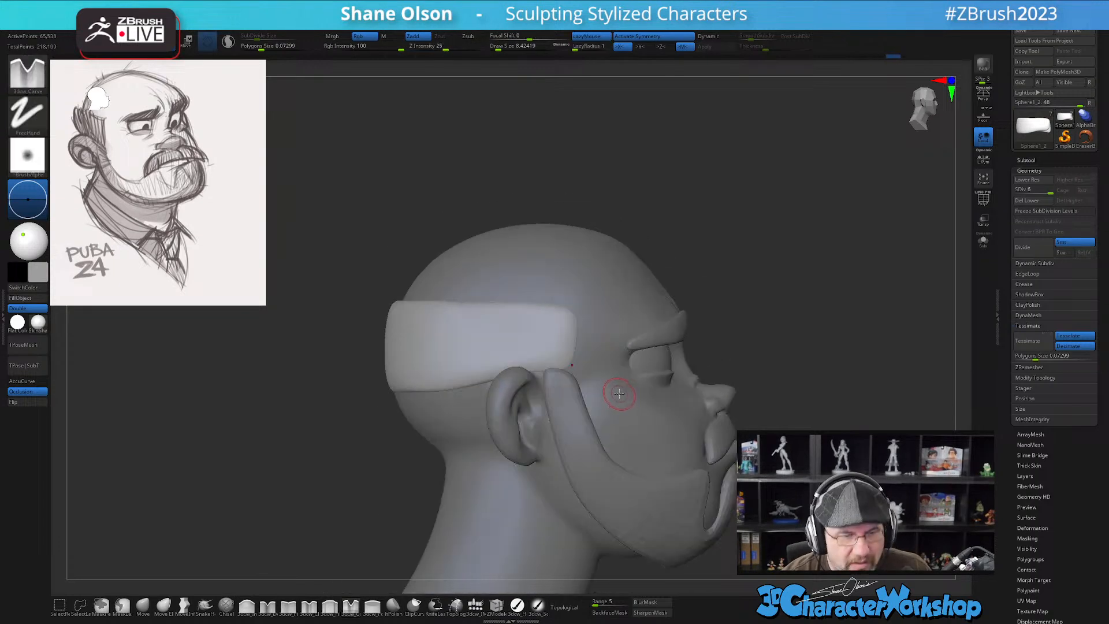
Subdivide the hair band two more levels and delete its lower subdivision levels
{"action": "key", "text": "ctrl+shift"}
{"action": "key", "text": "ctrl+d"}
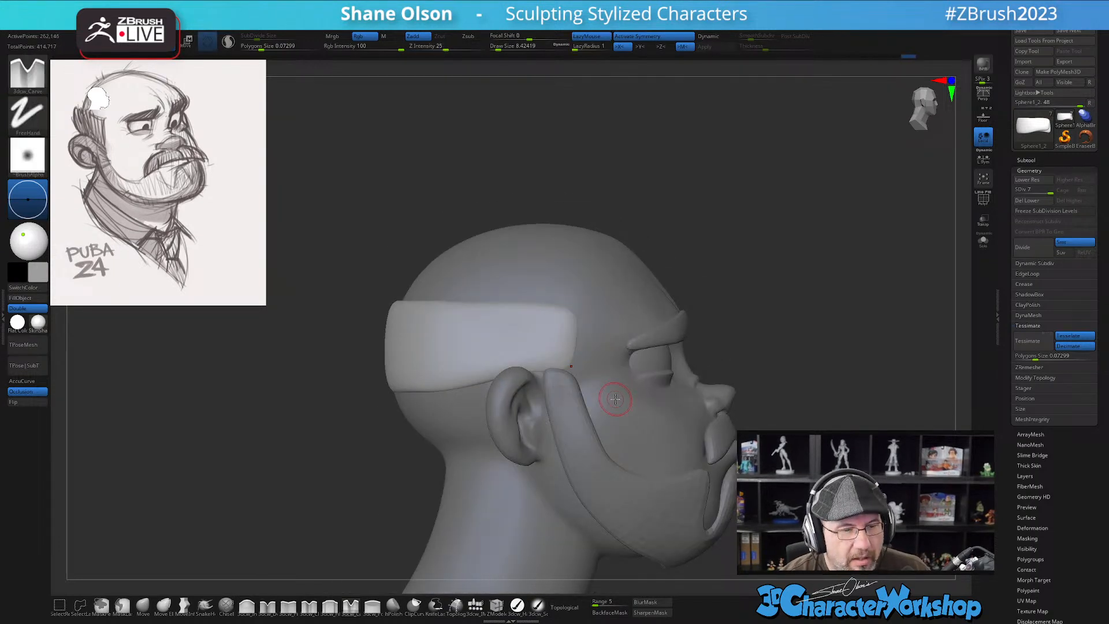
{"action": "key", "text": "ctrl+shift"}
{"action": "key", "text": "ctrl+d"}
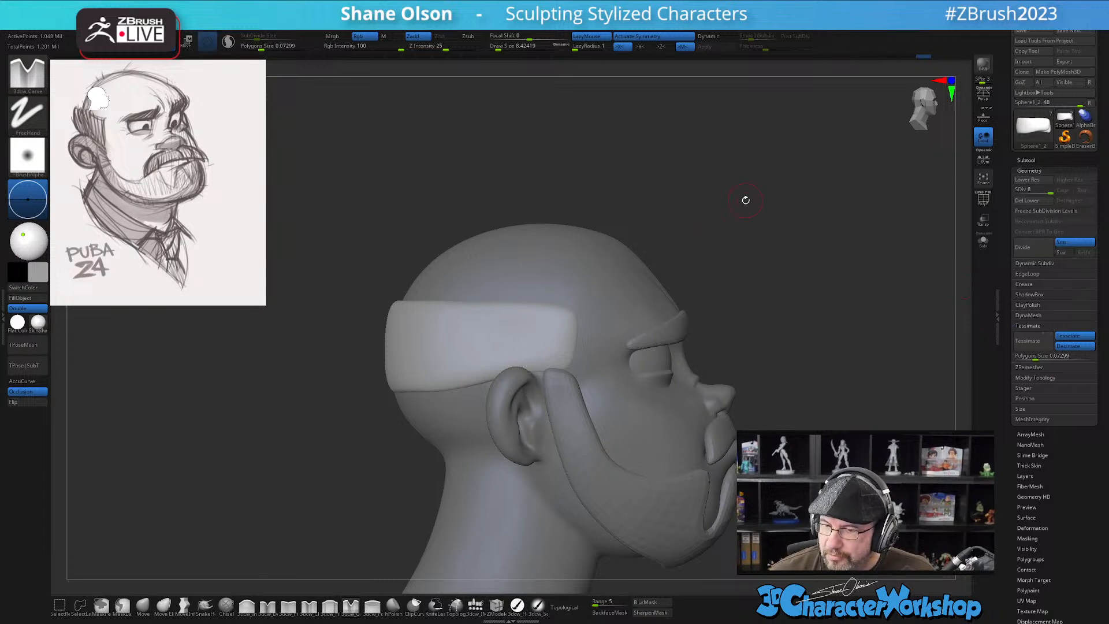
{"action": "left_click", "coordinate": [1027, 200]}
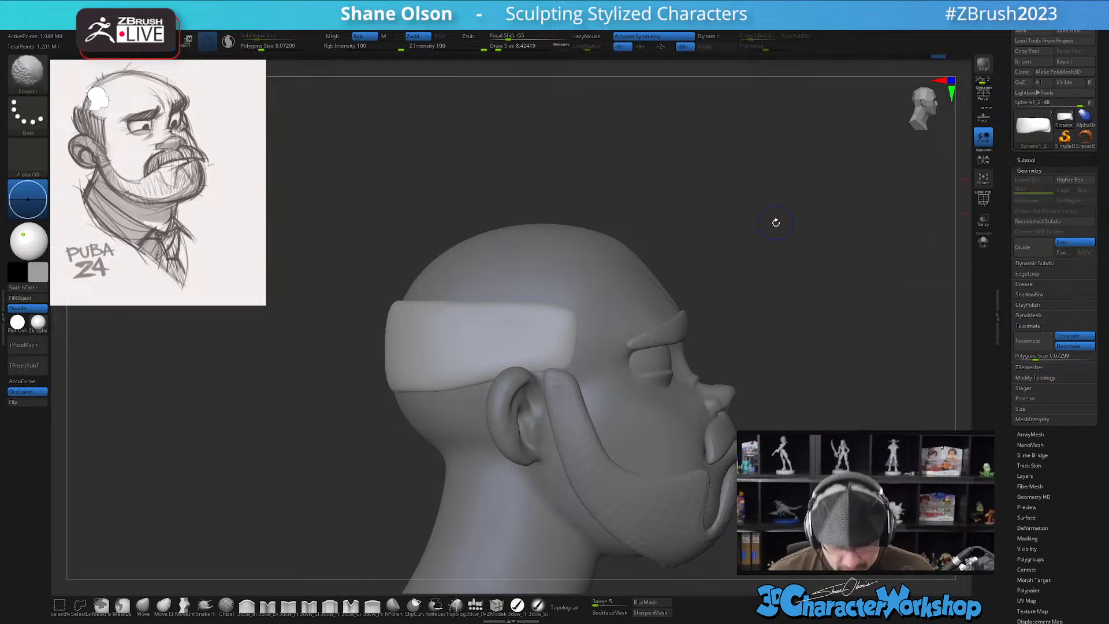
{"action": "key", "text": "shift+f"}
{"action": "mouse_move", "coordinate": [776, 226]}
{"action": "left_mouse_down"}
{"action": "mouse_move", "coordinate": [785, 225]}
{"action": "mouse_move", "coordinate": [766, 241]}
{"action": "left_mouse_up"}
{"action": "key", "text": "shift+f"}
{"action": "key", "text": "ctrl"}
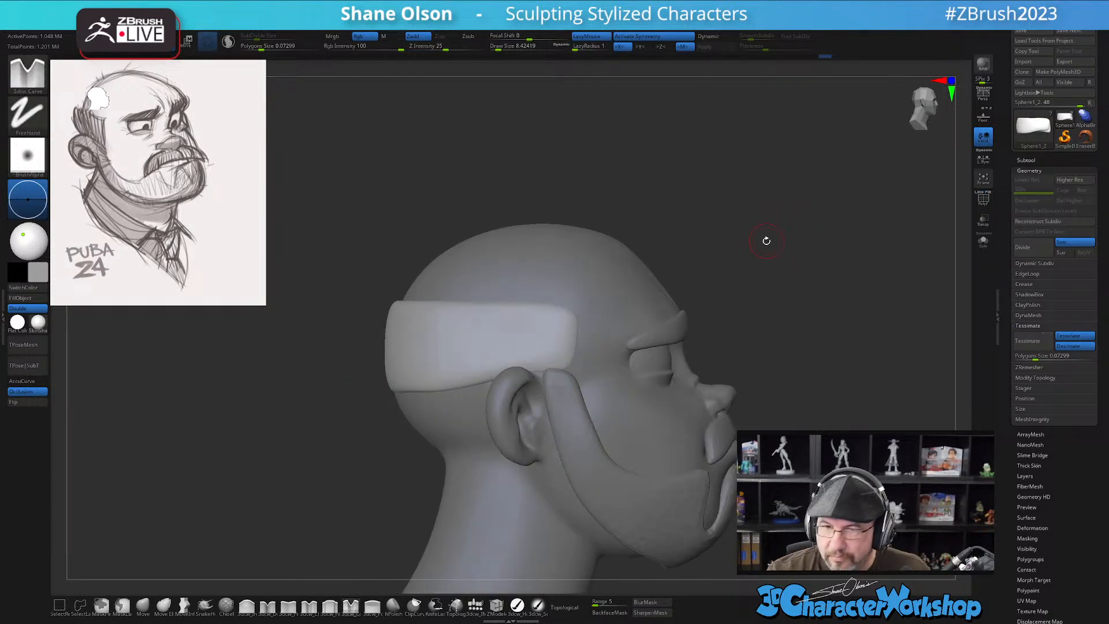
Carve near-vertical strand grooves into the hair band's front end at the temple
{"action": "right_click_drag", "start_coordinate": [584, 376], "coordinate": [565, 372], "text": "alt"}
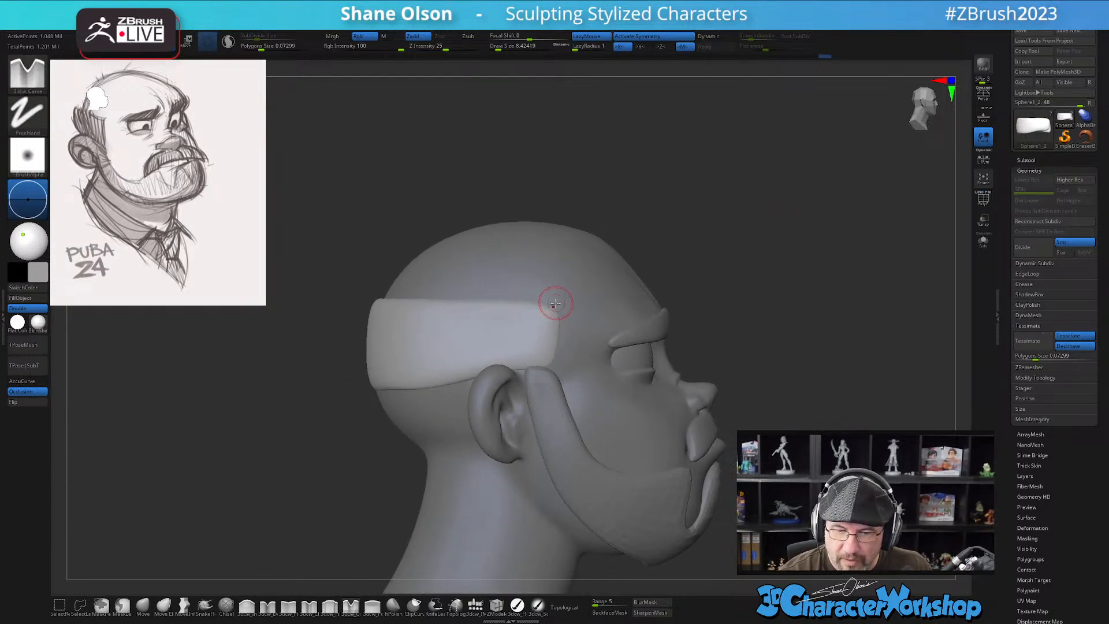
{"action": "right_click_drag", "start_coordinate": [554, 311], "coordinate": [547, 299], "text": "alt"}
{"action": "left_click_drag", "start_coordinate": [549, 288], "coordinate": [542, 334]}
{"action": "mouse_move", "coordinate": [564, 277]}
{"action": "right_mouse_down"}
{"action": "mouse_move", "coordinate": [543, 327]}
{"action": "mouse_move", "coordinate": [558, 296]}
{"action": "mouse_move", "coordinate": [556, 317]}
{"action": "right_mouse_up"}
{"action": "key", "text": "ctrl+z"}
{"action": "left_click_drag", "start_coordinate": [513, 292], "coordinate": [511, 354]}
{"action": "left_click_drag", "start_coordinate": [501, 294], "coordinate": [483, 359]}
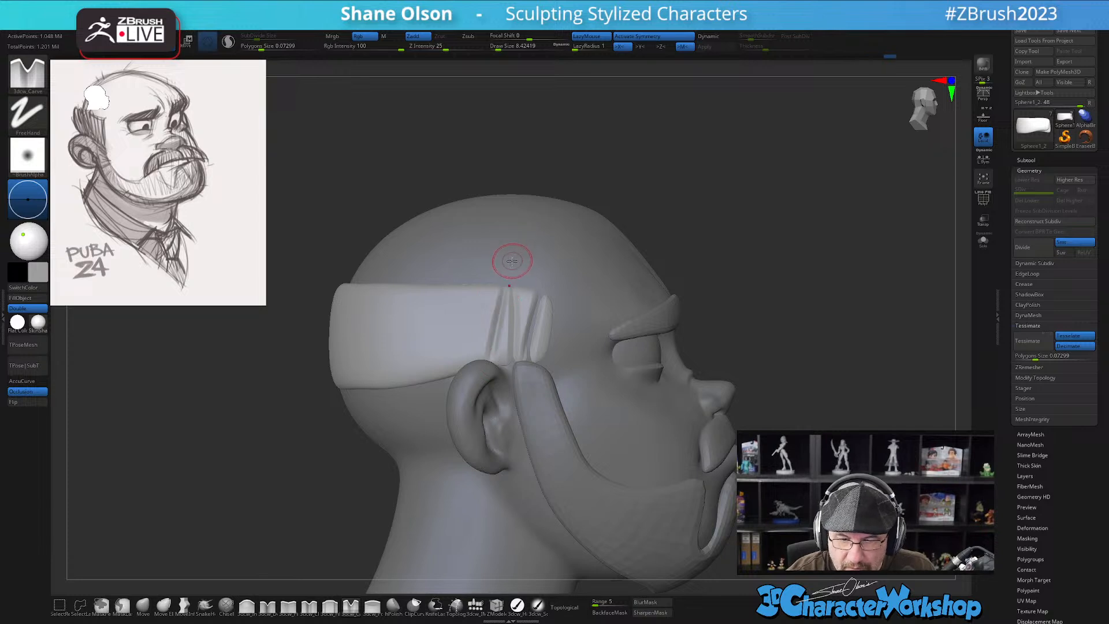
{"action": "left_click_drag", "start_coordinate": [498, 282], "coordinate": [479, 353]}
Carve slanted strand grooves into the hair band above the ear, angling down and back
{"action": "right_click_drag", "start_coordinate": [510, 319], "coordinate": [521, 309]}
{"action": "right_click_drag", "start_coordinate": [513, 268], "coordinate": [505, 271]}
{"action": "left_click_drag", "start_coordinate": [494, 279], "coordinate": [460, 348]}
{"action": "right_click_drag", "start_coordinate": [517, 263], "coordinate": [523, 261]}
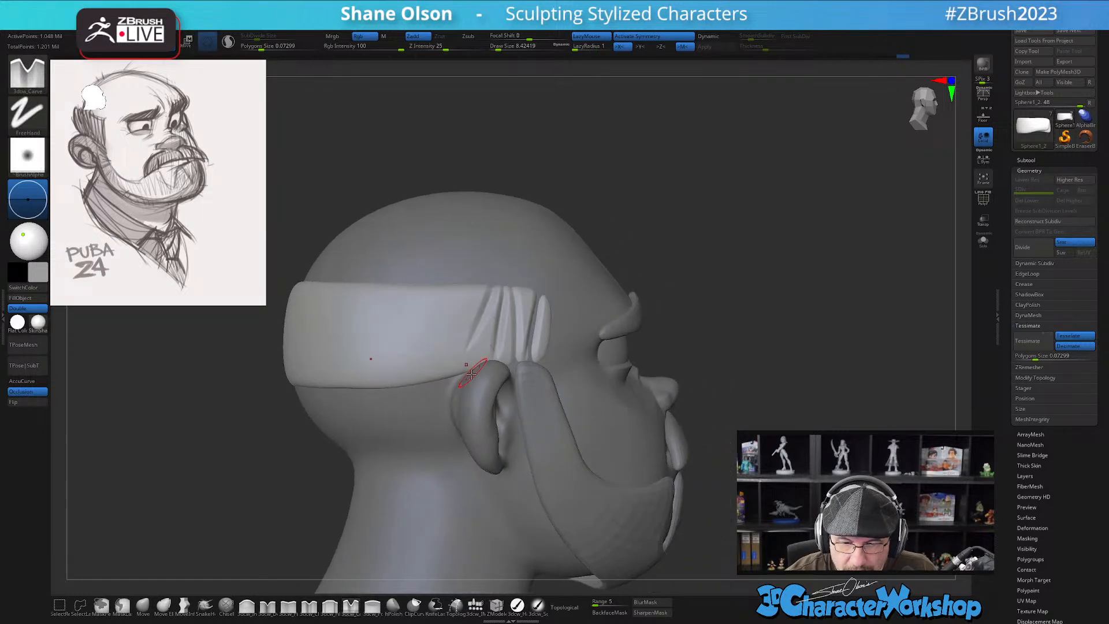
{"action": "left_click_drag", "start_coordinate": [471, 310], "coordinate": [441, 386]}
{"action": "right_click_drag", "start_coordinate": [486, 336], "coordinate": [465, 339]}
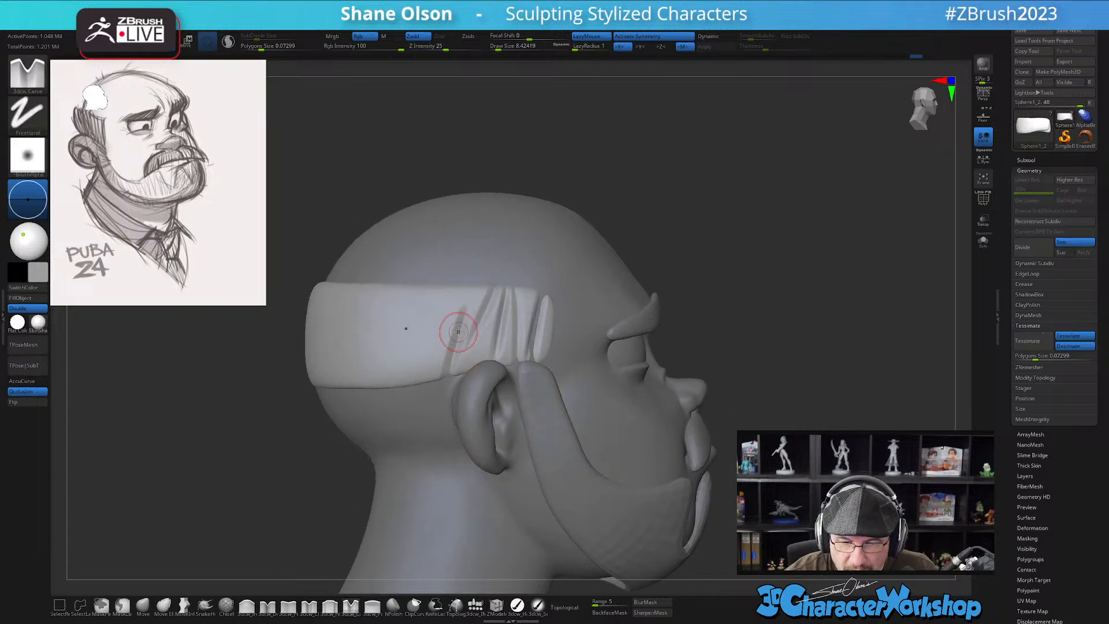
Add upward strokes between the temple grooves to split the hair into narrower strands
{"action": "mouse_move", "coordinate": [431, 424]}
{"action": "right_mouse_down"}
{"action": "mouse_move", "coordinate": [491, 436]}
{"action": "mouse_move", "coordinate": [442, 425]}
{"action": "right_mouse_up"}
{"action": "mouse_move", "coordinate": [537, 342]}
{"action": "right_mouse_down", "text": "ctrl"}
{"action": "mouse_move", "coordinate": [555, 327]}
{"action": "mouse_move", "coordinate": [531, 325]}
{"action": "right_mouse_up", "text": "ctrl"}
{"action": "left_click_drag", "start_coordinate": [522, 351], "coordinate": [522, 282]}
{"action": "mouse_move", "coordinate": [547, 293]}
{"action": "right_mouse_down"}
{"action": "mouse_move", "coordinate": [575, 316]}
{"action": "mouse_move", "coordinate": [540, 265]}
{"action": "right_mouse_up"}
{"action": "left_click_drag", "start_coordinate": [521, 317], "coordinate": [532, 243]}
{"action": "right_click_drag", "start_coordinate": [529, 283], "coordinate": [542, 267]}
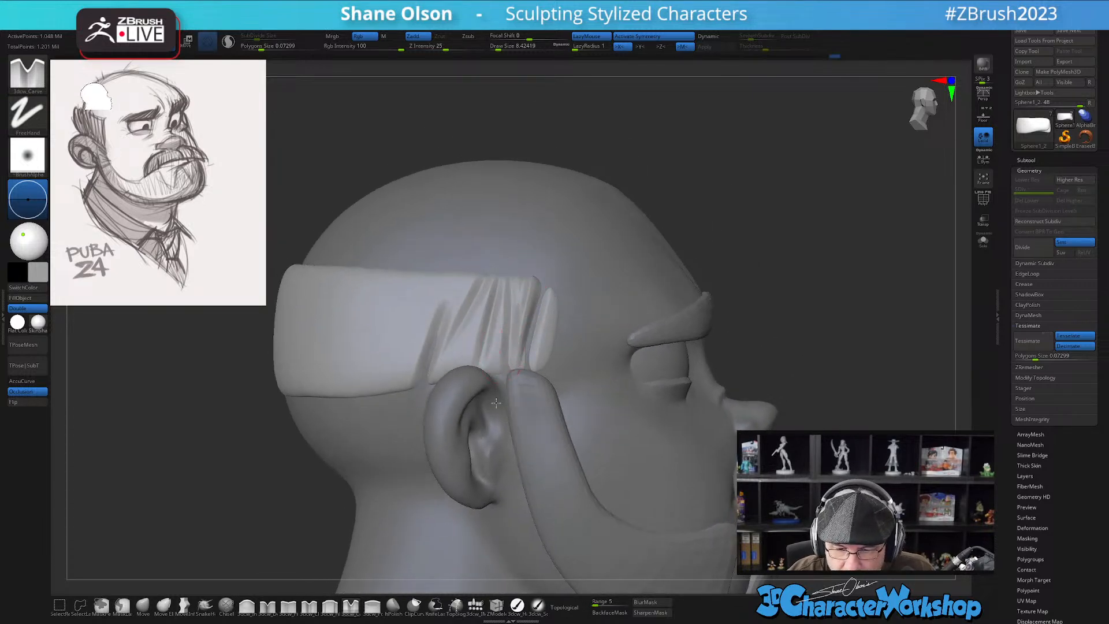
Isolate the hair band, examine the carved strands from the side and above, and show the whole head again
{"action": "right_click_drag", "start_coordinate": [509, 372], "coordinate": [445, 381]}
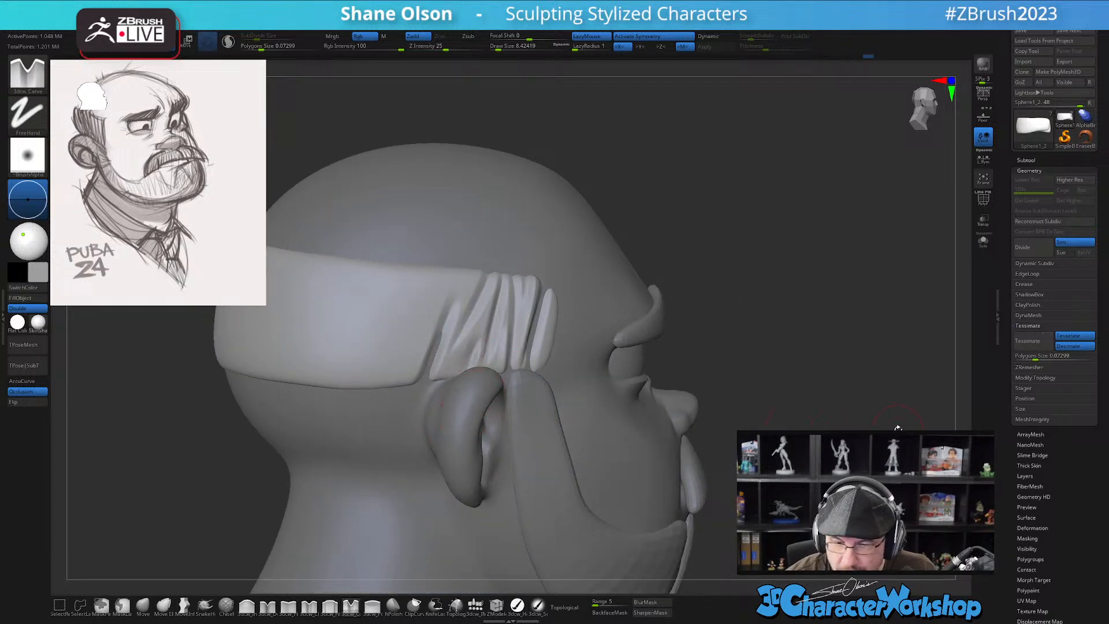
{"action": "left_click", "coordinate": [983, 241]}
{"action": "right_click_drag", "start_coordinate": [521, 349], "coordinate": [469, 370]}
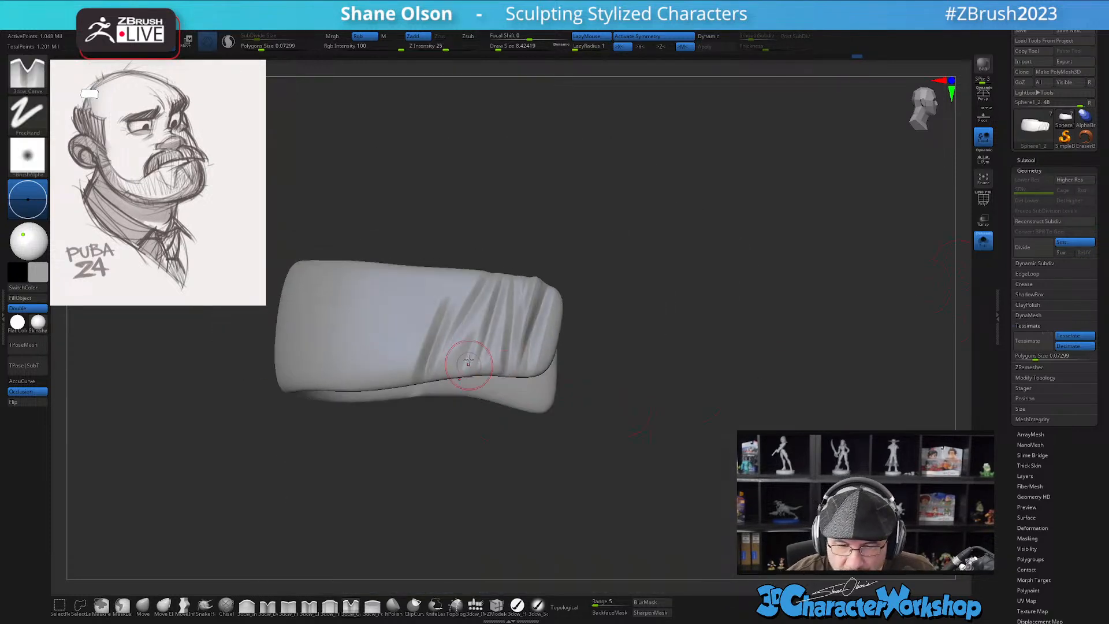
{"action": "right_click_drag", "start_coordinate": [515, 446], "coordinate": [474, 409]}
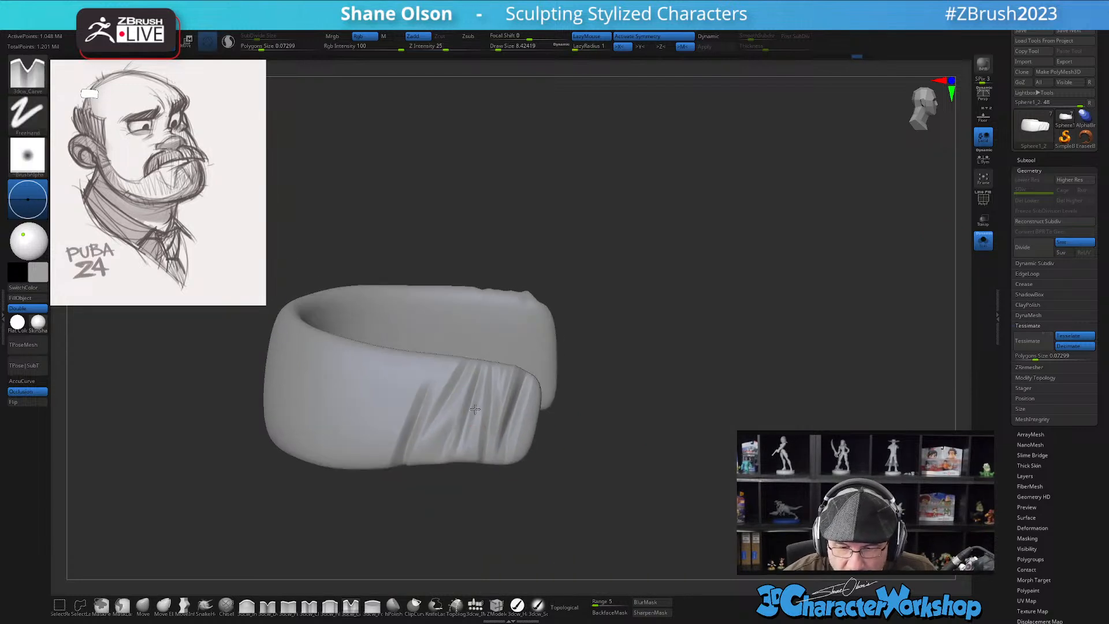
{"action": "left_click", "coordinate": [984, 246]}
{"action": "right_click_drag", "start_coordinate": [786, 366], "coordinate": [807, 341]}
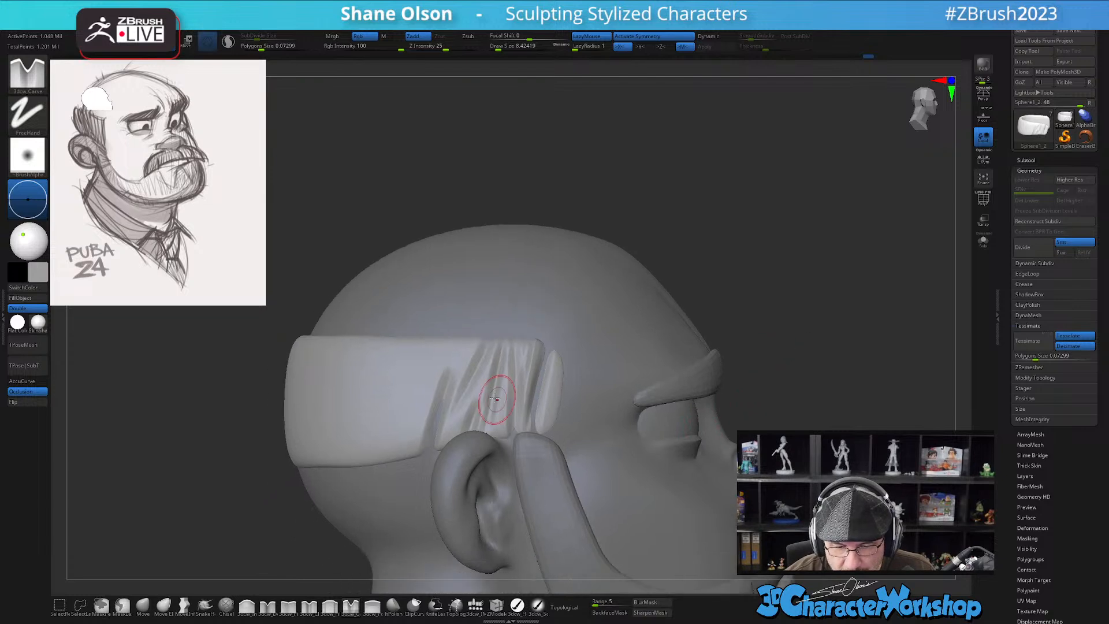
Carve extra short grooves among the hair strands above the ear and toward the band's upper edge
{"action": "right_click_drag", "start_coordinate": [503, 401], "coordinate": [537, 403]}
{"action": "left_click_drag", "start_coordinate": [471, 388], "coordinate": [453, 450]}
{"action": "mouse_move", "coordinate": [505, 428]}
{"action": "right_mouse_down"}
{"action": "mouse_move", "coordinate": [465, 421]}
{"action": "mouse_move", "coordinate": [510, 421]}
{"action": "right_mouse_up"}
{"action": "left_click_drag", "start_coordinate": [502, 377], "coordinate": [521, 342]}
{"action": "right_click_drag", "start_coordinate": [730, 322], "coordinate": [674, 324]}
{"action": "left_click_drag", "start_coordinate": [497, 300], "coordinate": [481, 348]}
Carve long strand grooves down the full height of the hair band behind the existing ones over the ear
{"action": "mouse_move", "coordinate": [531, 297]}
{"action": "right_mouse_down"}
{"action": "mouse_move", "coordinate": [501, 315]}
{"action": "mouse_move", "coordinate": [518, 343]}
{"action": "right_mouse_up"}
{"action": "left_click_drag", "start_coordinate": [456, 296], "coordinate": [436, 399]}
{"action": "left_click_drag", "start_coordinate": [426, 301], "coordinate": [413, 423]}
{"action": "right_click_drag", "start_coordinate": [418, 490], "coordinate": [387, 416]}
{"action": "right_click_drag", "start_coordinate": [640, 404], "coordinate": [656, 428]}
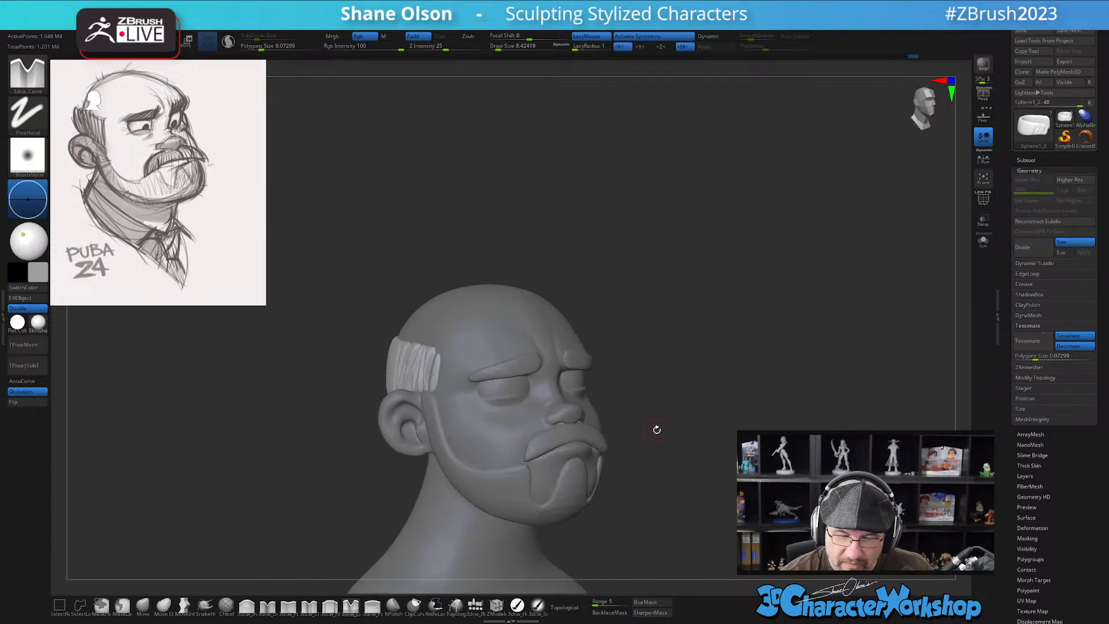
{"action": "right_click_drag", "start_coordinate": [420, 363], "coordinate": [510, 411]}
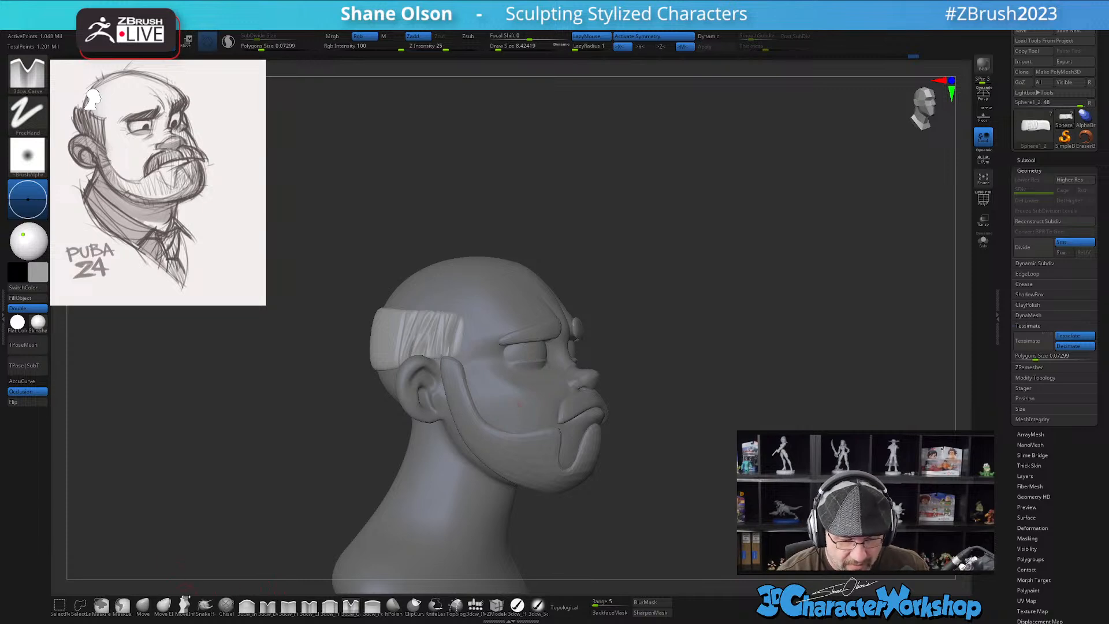
With the Move brush, AccuCurve on and draw size about 7.5, pull a strand tip up at the hair band's upper front corner
{"action": "left_click", "coordinate": [143, 605]}
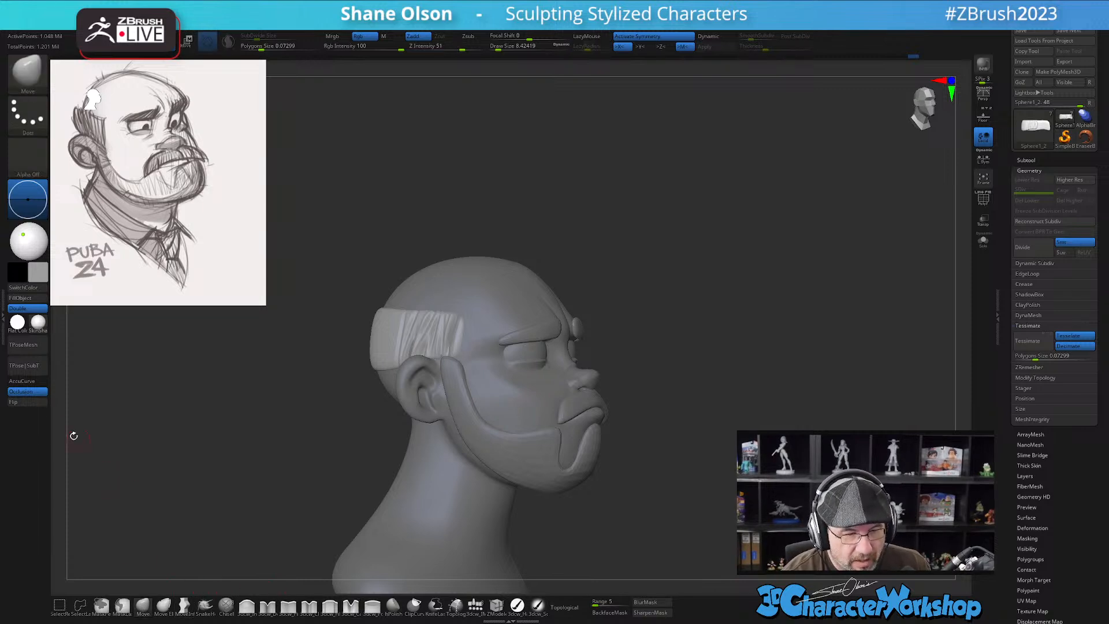
{"action": "left_click", "coordinate": [34, 384]}
{"action": "mouse_move", "coordinate": [334, 485]}
{"action": "left_mouse_down", "text": "alt"}
{"action": "mouse_move", "coordinate": [463, 362]}
{"action": "mouse_move", "coordinate": [530, 364]}
{"action": "left_mouse_up", "text": "alt"}
{"action": "right_click_drag", "start_coordinate": [530, 365], "coordinate": [491, 327]}
{"action": "key", "text": "s"}
{"action": "left_click", "coordinate": [470, 334]}
{"action": "left_click_drag", "start_coordinate": [467, 336], "coordinate": [470, 302]}
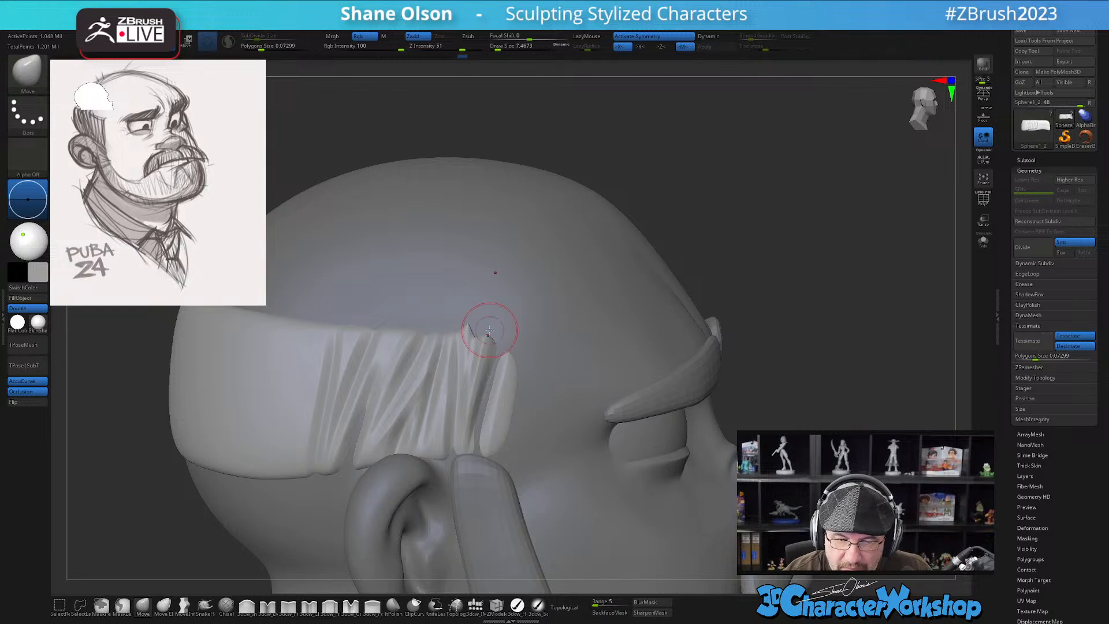
Reduce the draw size to about 3.7 and pull the strand ends along the hair band's upper edge into pointed tips
{"action": "mouse_move", "coordinate": [499, 302]}
{"action": "right_mouse_down"}
{"action": "mouse_move", "coordinate": [492, 320]}
{"action": "mouse_move", "coordinate": [503, 321]}
{"action": "mouse_move", "coordinate": [505, 340]}
{"action": "mouse_move", "coordinate": [499, 309]}
{"action": "mouse_move", "coordinate": [467, 321]}
{"action": "mouse_move", "coordinate": [492, 315]}
{"action": "right_mouse_up"}
{"action": "key", "text": "s"}
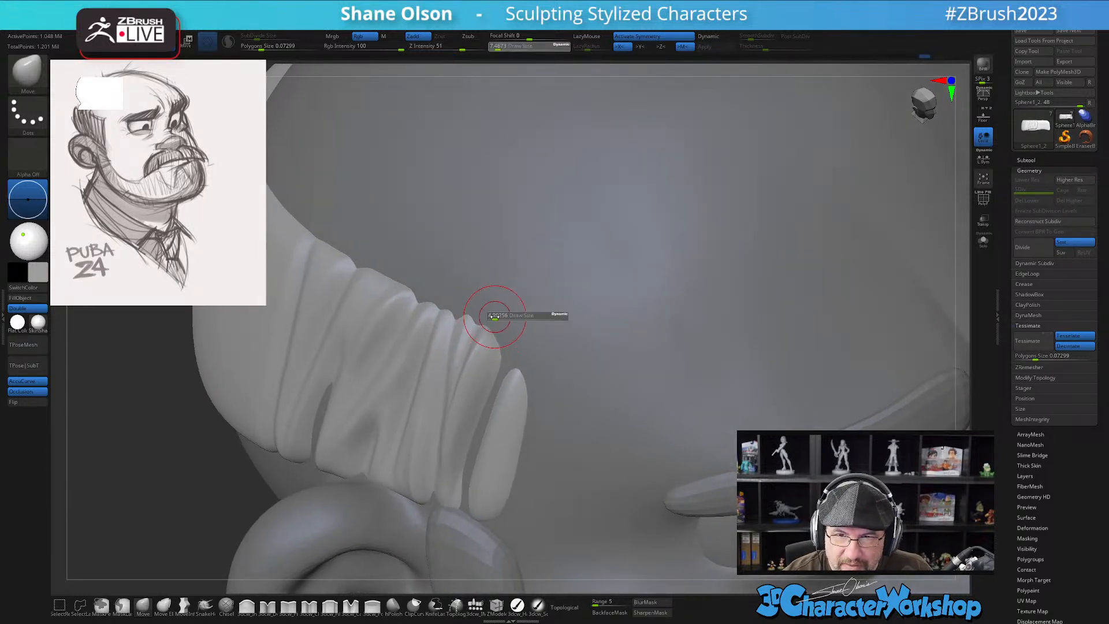
{"action": "left_click_drag", "start_coordinate": [494, 316], "coordinate": [490, 315]}
{"action": "mouse_move", "coordinate": [508, 319]}
{"action": "right_mouse_down"}
{"action": "mouse_move", "coordinate": [527, 322]}
{"action": "mouse_move", "coordinate": [500, 325]}
{"action": "right_mouse_up"}
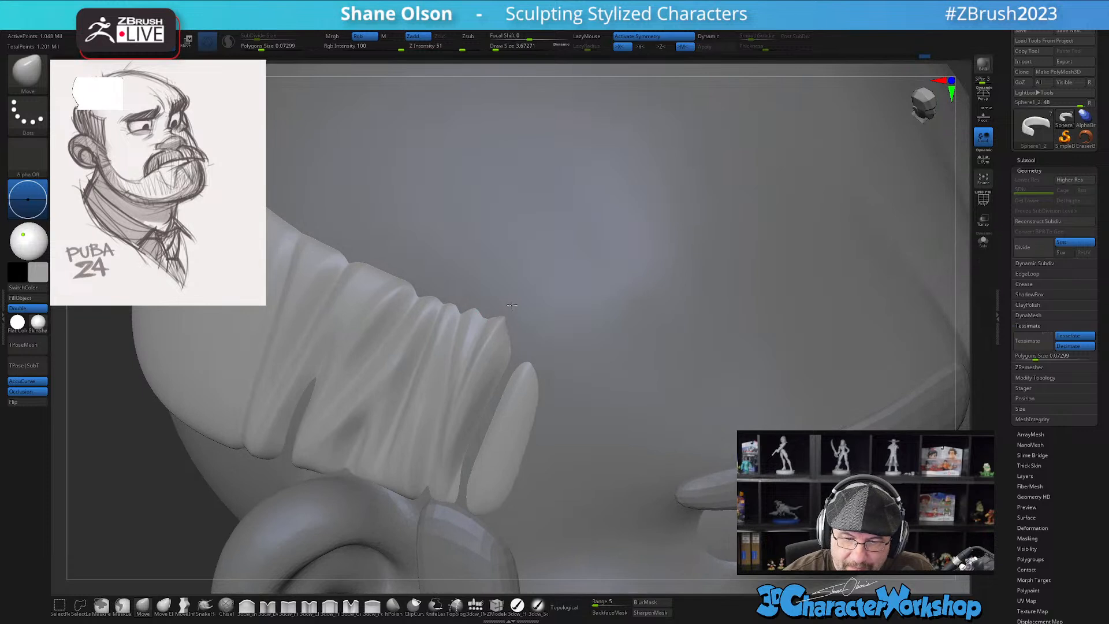
{"action": "mouse_move", "coordinate": [514, 309]}
{"action": "left_mouse_down"}
{"action": "mouse_move", "coordinate": [507, 292]}
{"action": "mouse_move", "coordinate": [527, 306]}
{"action": "mouse_move", "coordinate": [487, 341]}
{"action": "left_mouse_up"}
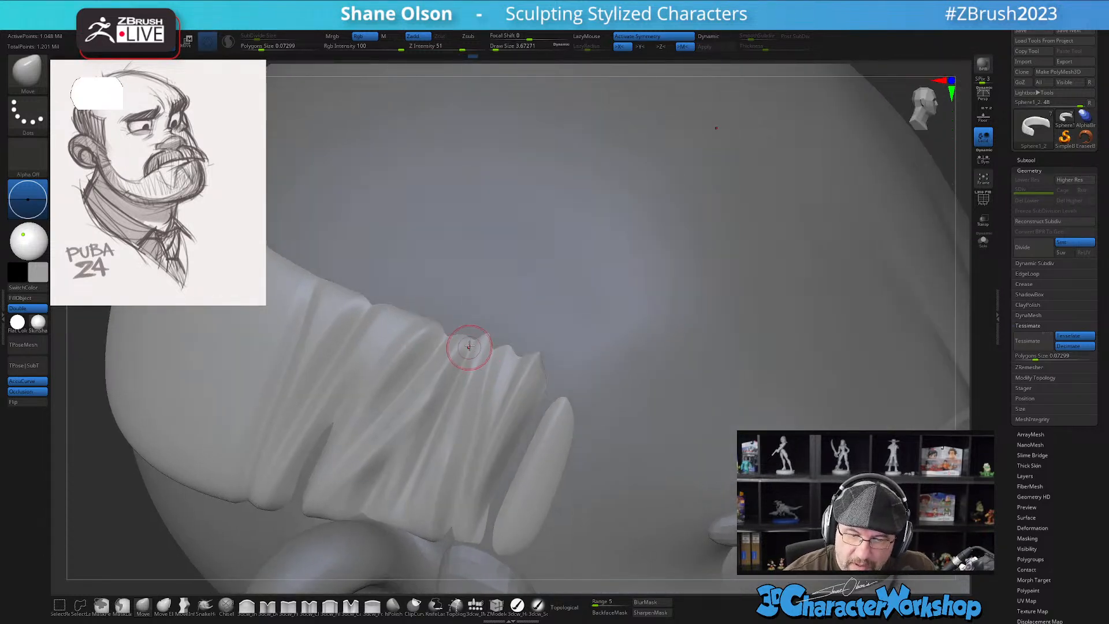
{"action": "mouse_move", "coordinate": [538, 297]}
{"action": "left_mouse_down"}
{"action": "mouse_move", "coordinate": [450, 340]}
{"action": "mouse_move", "coordinate": [473, 329]}
{"action": "left_mouse_up"}
Enlarge the draw size to about 9.4 and reshape the strand tips and front edge of the hair band
{"action": "key", "text": "bracketright"}
{"action": "mouse_move", "coordinate": [575, 345]}
{"action": "left_mouse_down"}
{"action": "mouse_move", "coordinate": [595, 391]}
{"action": "mouse_move", "coordinate": [490, 354]}
{"action": "left_mouse_up"}
{"action": "key", "text": "bracketright"}
{"action": "key", "text": "bracketright"}
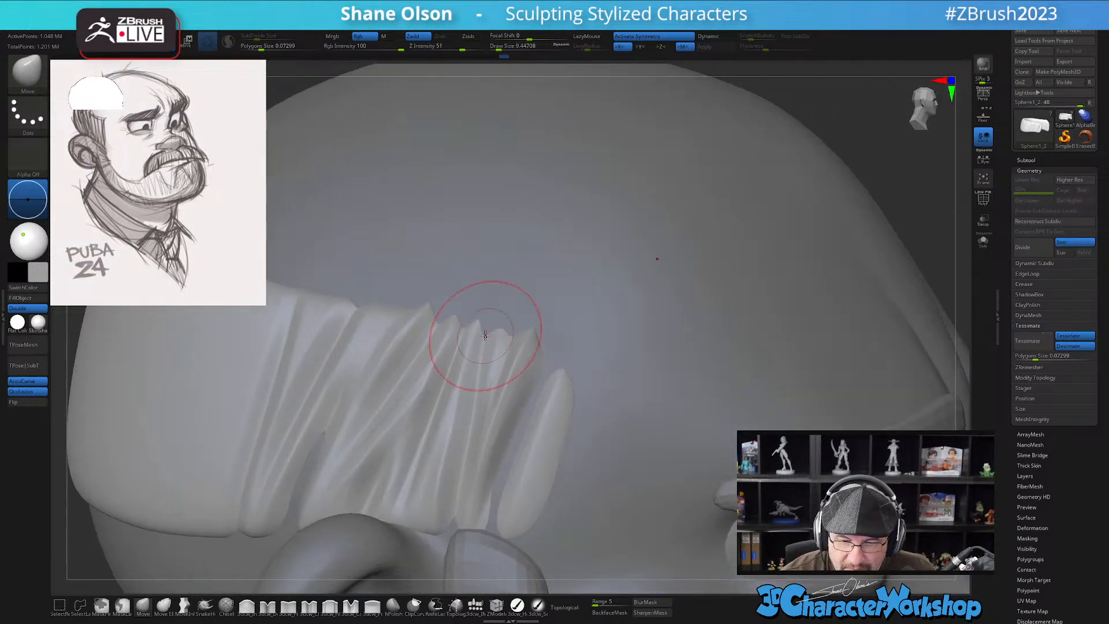
{"action": "mouse_move", "coordinate": [650, 399]}
{"action": "left_mouse_down"}
{"action": "mouse_move", "coordinate": [612, 343]}
{"action": "mouse_move", "coordinate": [463, 477]}
{"action": "mouse_move", "coordinate": [371, 458]}
{"action": "left_mouse_up"}
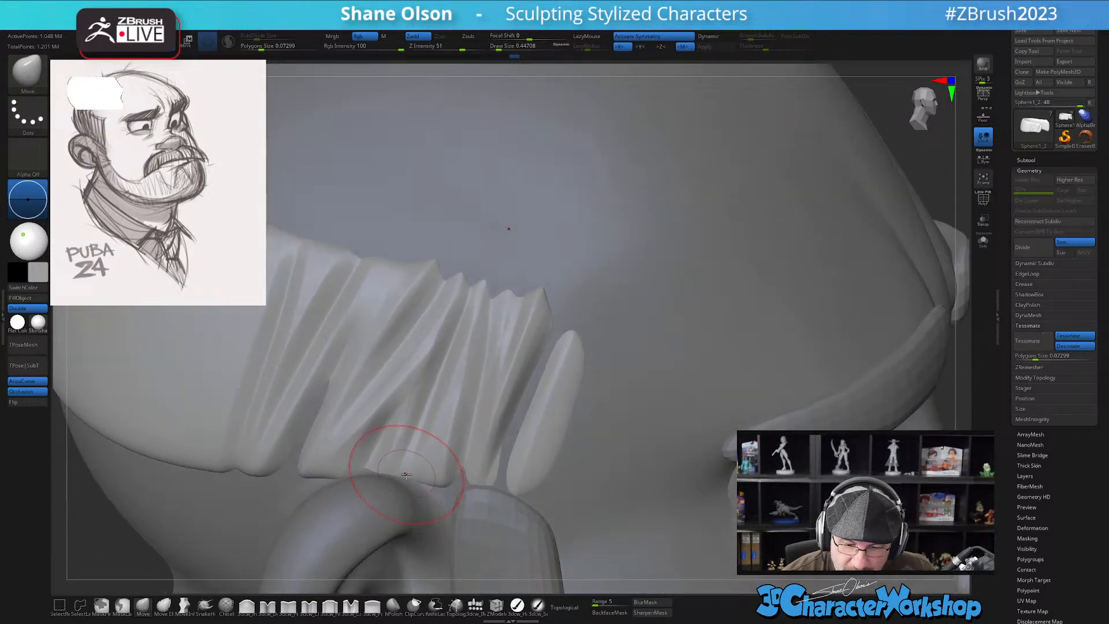
With the Move brush at draw size about 5.8, shape the strand ends along the hair band's lower edge above the ear
{"action": "key", "text": "bracketleft"}
{"action": "key", "text": "b"}
{"action": "key", "text": "m"}
{"action": "key", "text": "p"}
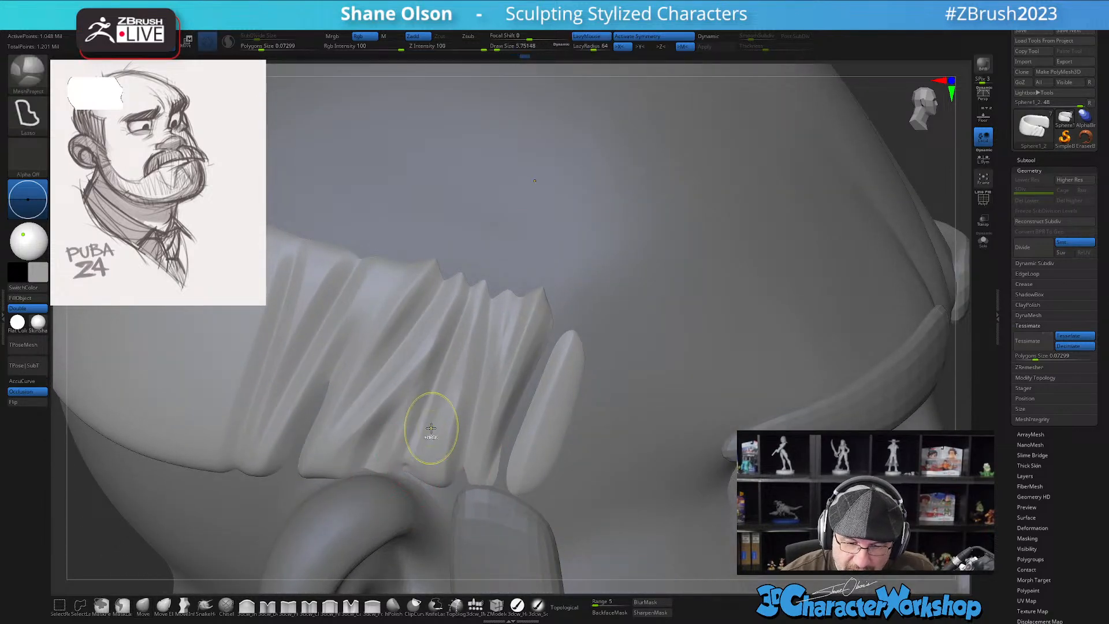
{"action": "key", "text": "b"}
{"action": "key", "text": "m"}
{"action": "key", "text": "v"}
{"action": "left_click_drag", "start_coordinate": [430, 440], "coordinate": [418, 478]}
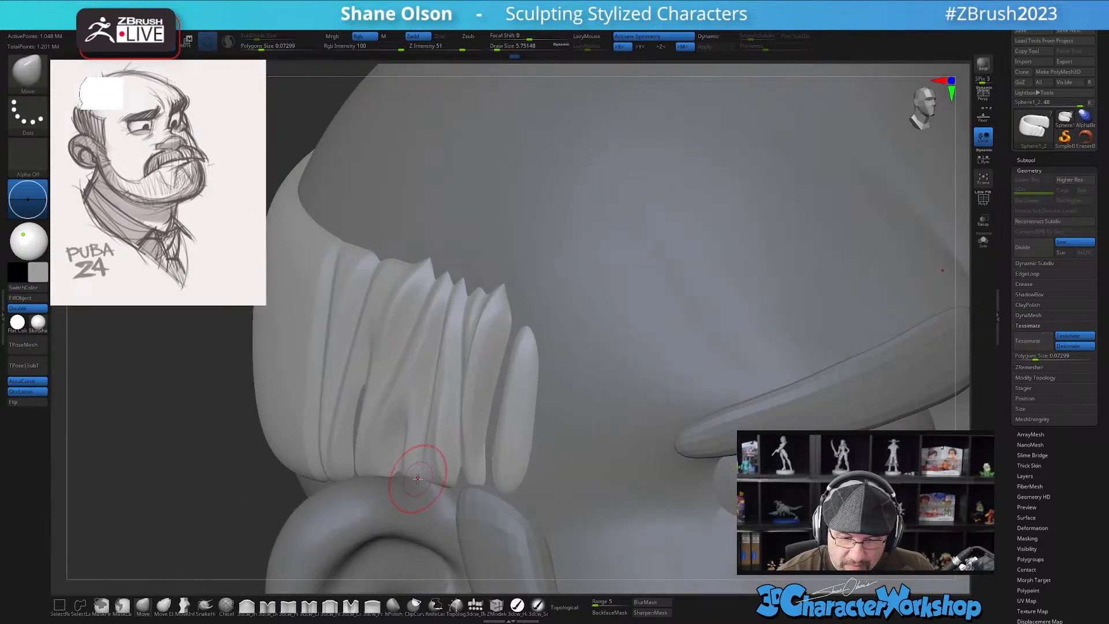
{"action": "mouse_move", "coordinate": [423, 457]}
{"action": "right_mouse_down"}
{"action": "mouse_move", "coordinate": [448, 490]}
{"action": "mouse_move", "coordinate": [477, 464]}
{"action": "mouse_move", "coordinate": [519, 386]}
{"action": "mouse_move", "coordinate": [445, 453]}
{"action": "mouse_move", "coordinate": [394, 456]}
{"action": "mouse_move", "coordinate": [445, 424]}
{"action": "mouse_move", "coordinate": [750, 407]}
{"action": "mouse_move", "coordinate": [787, 395]}
{"action": "mouse_move", "coordinate": [748, 314]}
{"action": "right_mouse_up"}
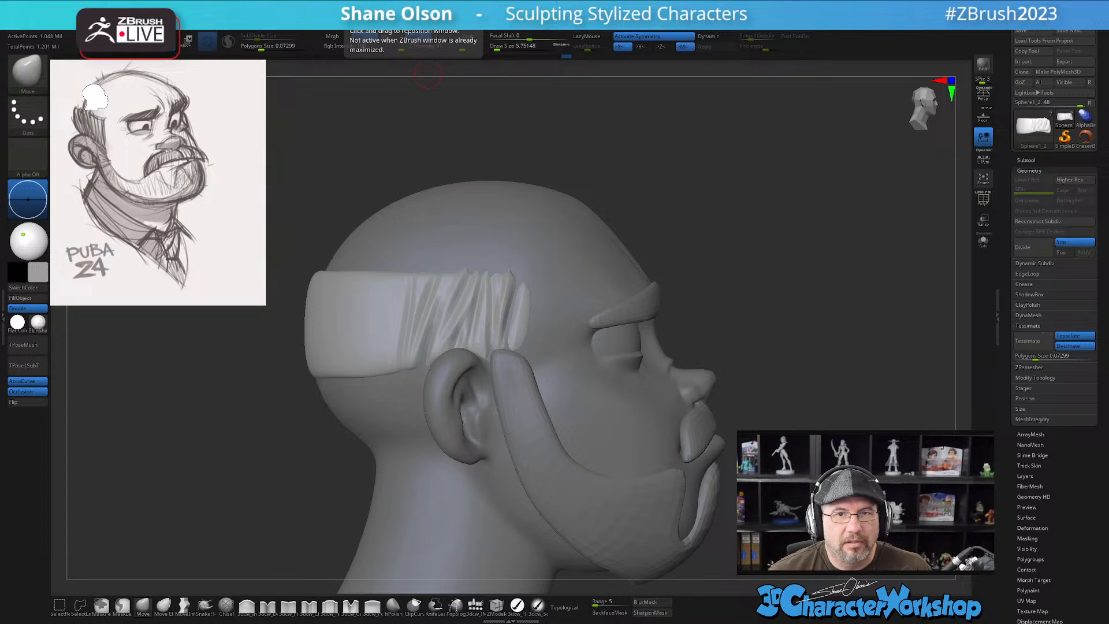
Switch to the web browser and examine the Stylized Hands lesson page with its anatomy reference images
{"action": "key", "text": "alt+Tab"}
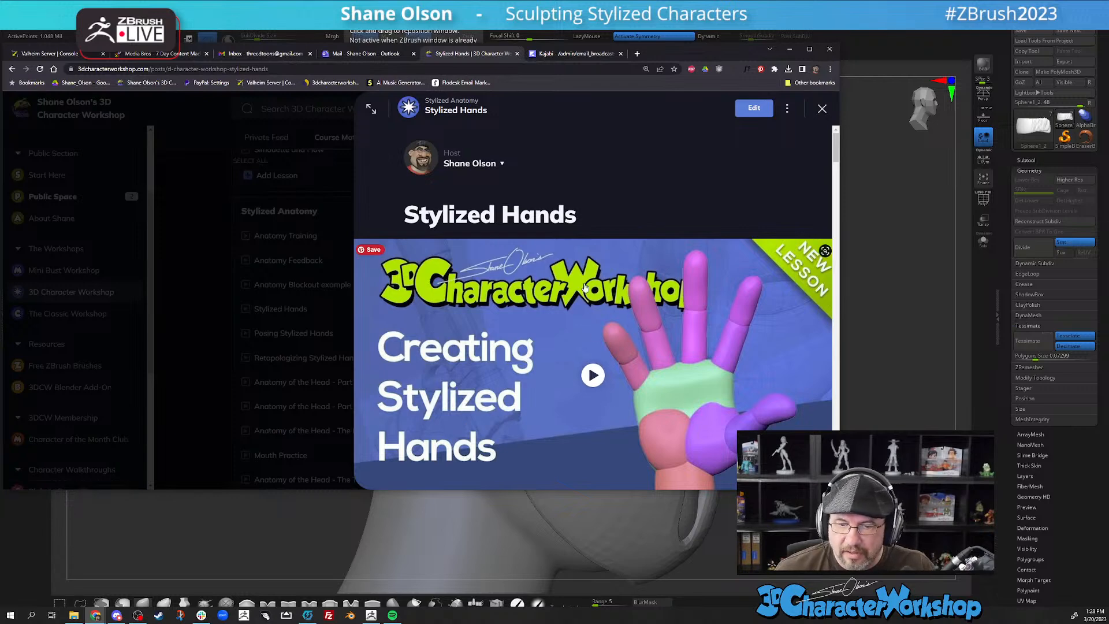
{"action": "mouse_move", "coordinate": [836, 155]}
{"action": "left_mouse_down"}
{"action": "mouse_move", "coordinate": [820, 375]}
{"action": "mouse_move", "coordinate": [839, 134]}
{"action": "left_mouse_up"}
{"action": "scroll", "coordinate": [728, 311], "scroll_direction": "down", "scroll_amount": 8}
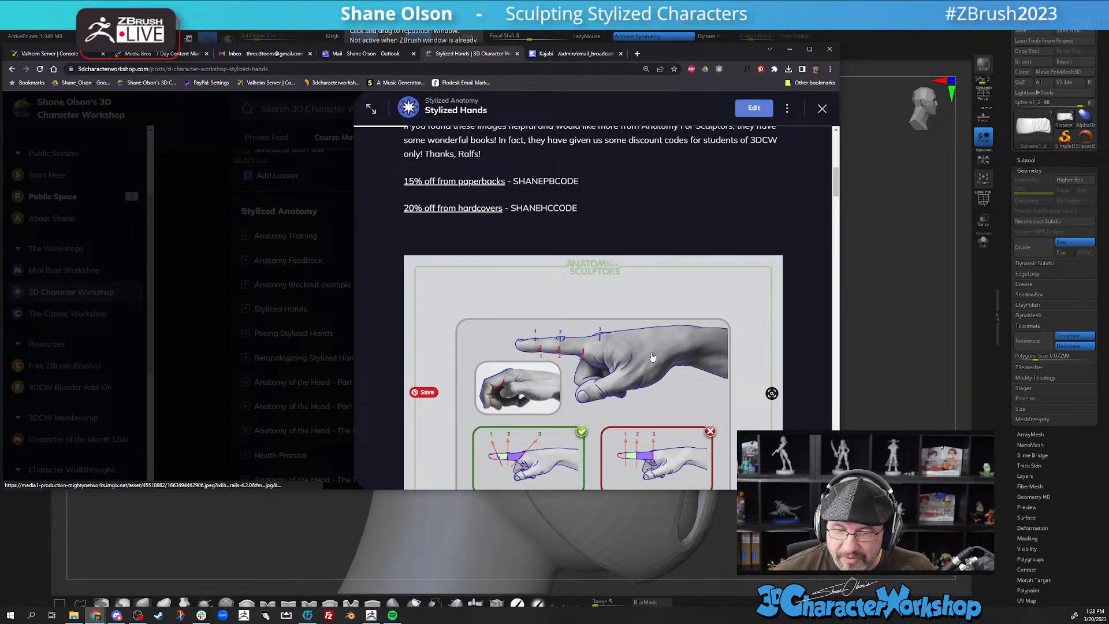
{"action": "scroll", "coordinate": [540, 361], "scroll_direction": "up", "scroll_amount": 8}
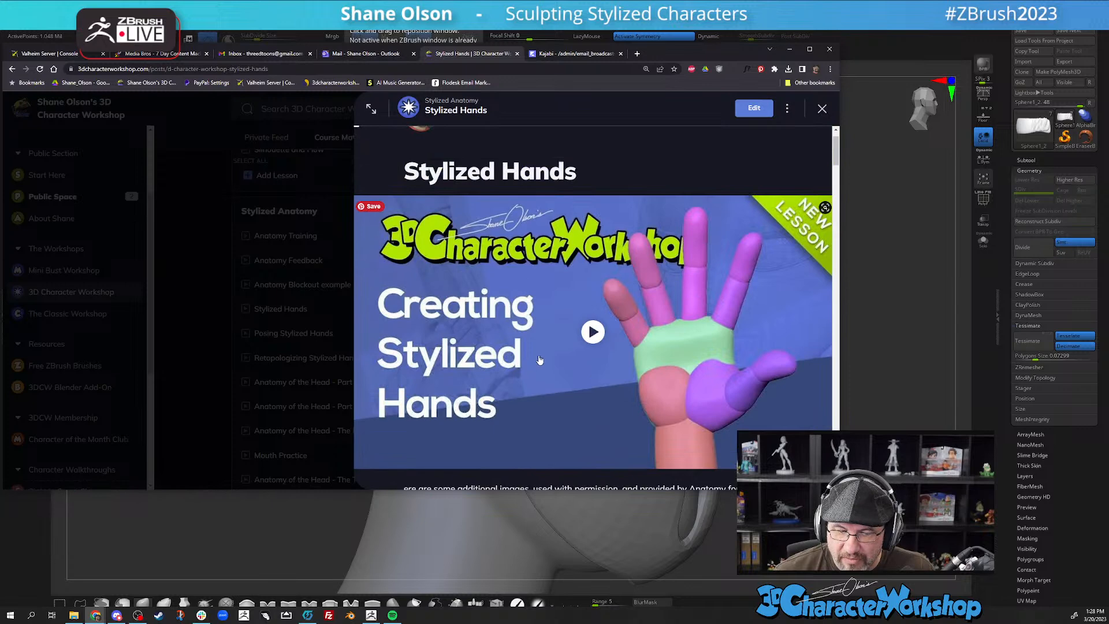
{"action": "scroll", "coordinate": [535, 363], "scroll_direction": "down", "scroll_amount": 2}
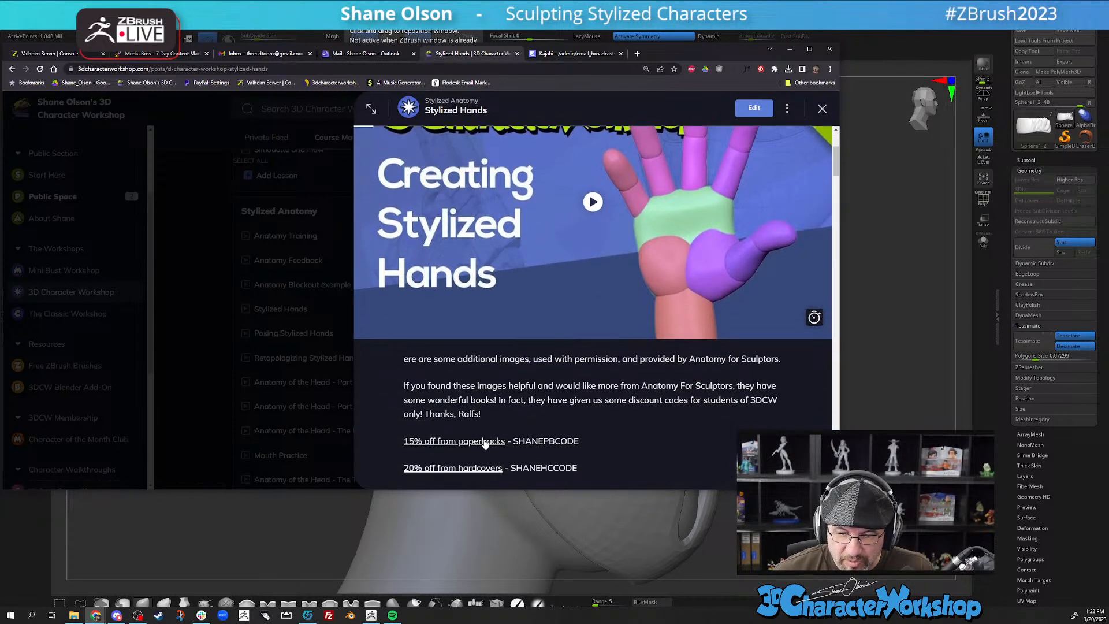
Look over the top of the Stylized Hands lesson and close it to return to the course material
{"action": "scroll", "coordinate": [572, 396], "scroll_direction": "up", "scroll_amount": 3}
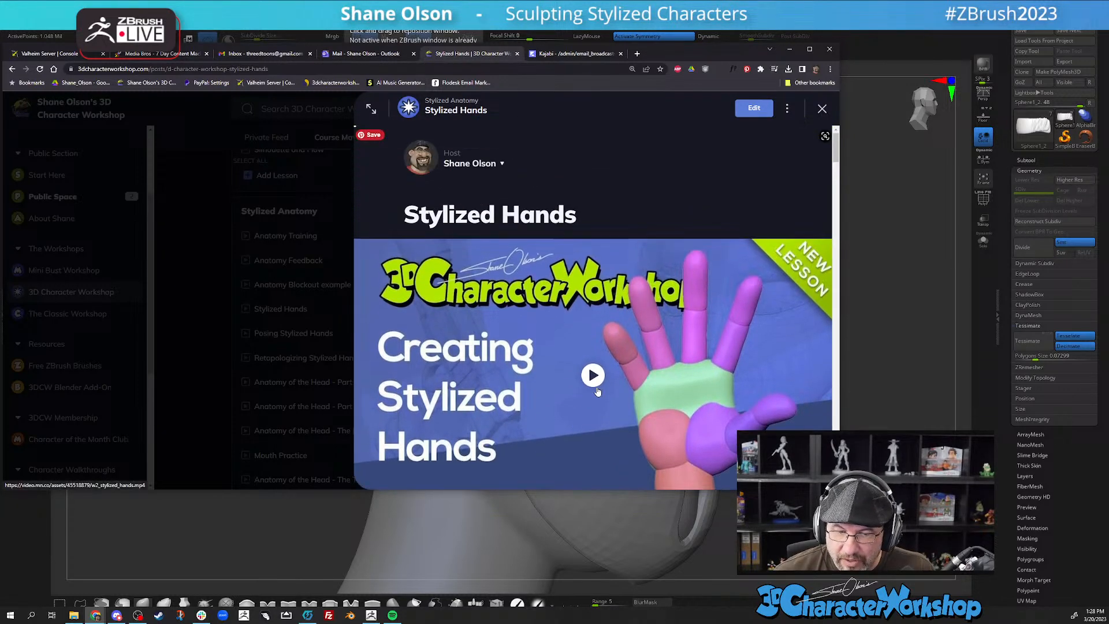
{"action": "scroll", "coordinate": [674, 364], "scroll_direction": "down", "scroll_amount": 1}
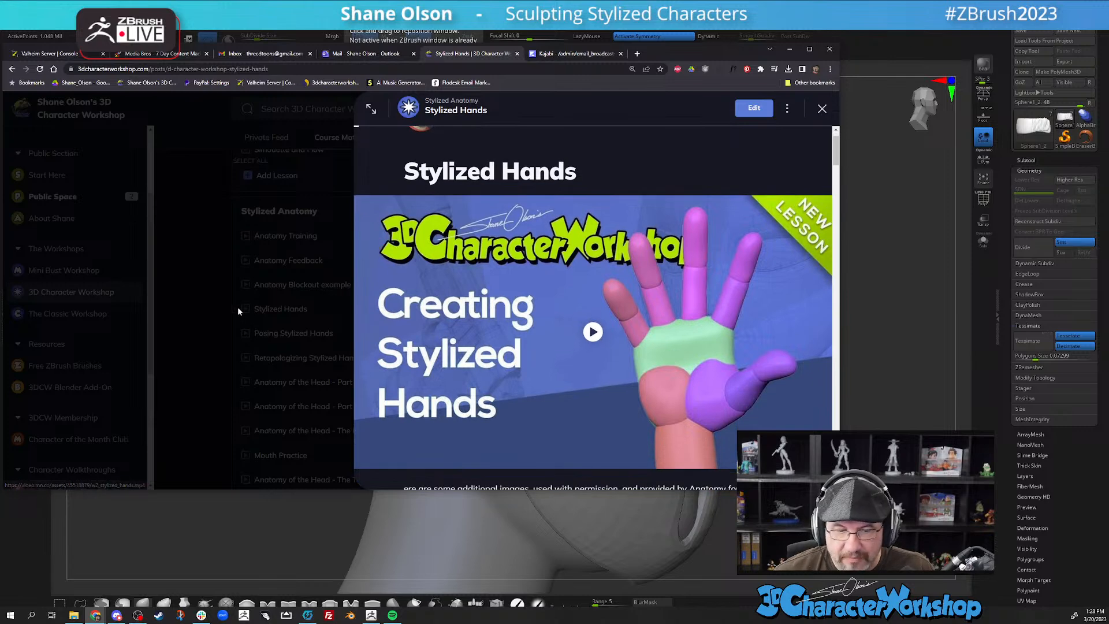
{"action": "left_click", "coordinate": [216, 310]}
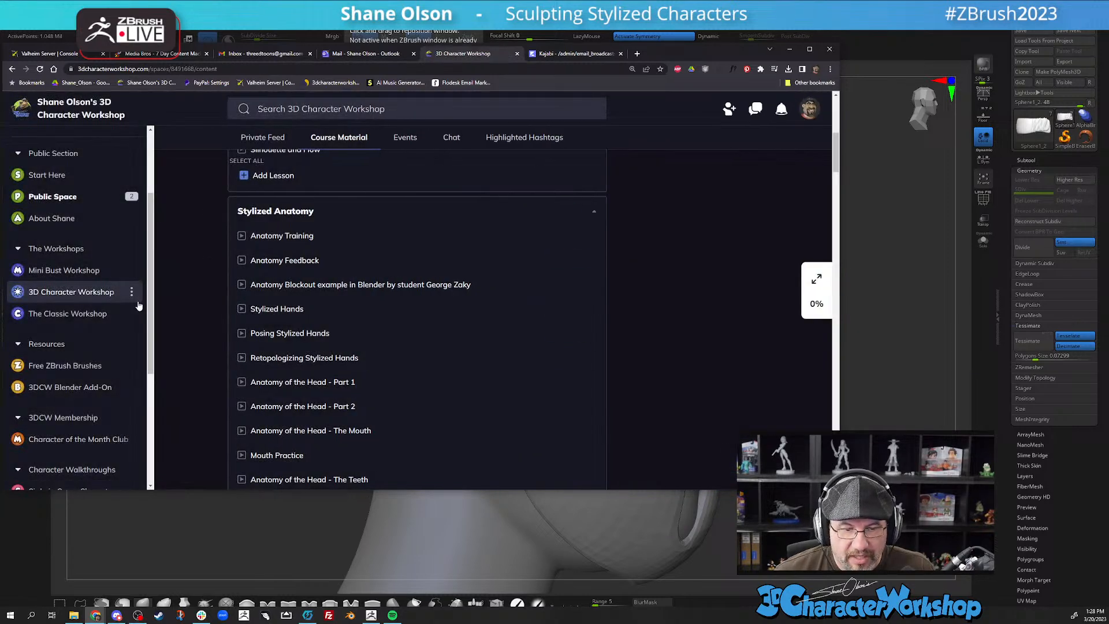
Examine the 3D Character Workshop course material from Character Blockouts to the end of the Q&A Replays
{"action": "scroll", "coordinate": [201, 271], "scroll_direction": "up", "scroll_amount": 1}
{"action": "scroll", "coordinate": [201, 272], "scroll_direction": "up", "scroll_amount": 4}
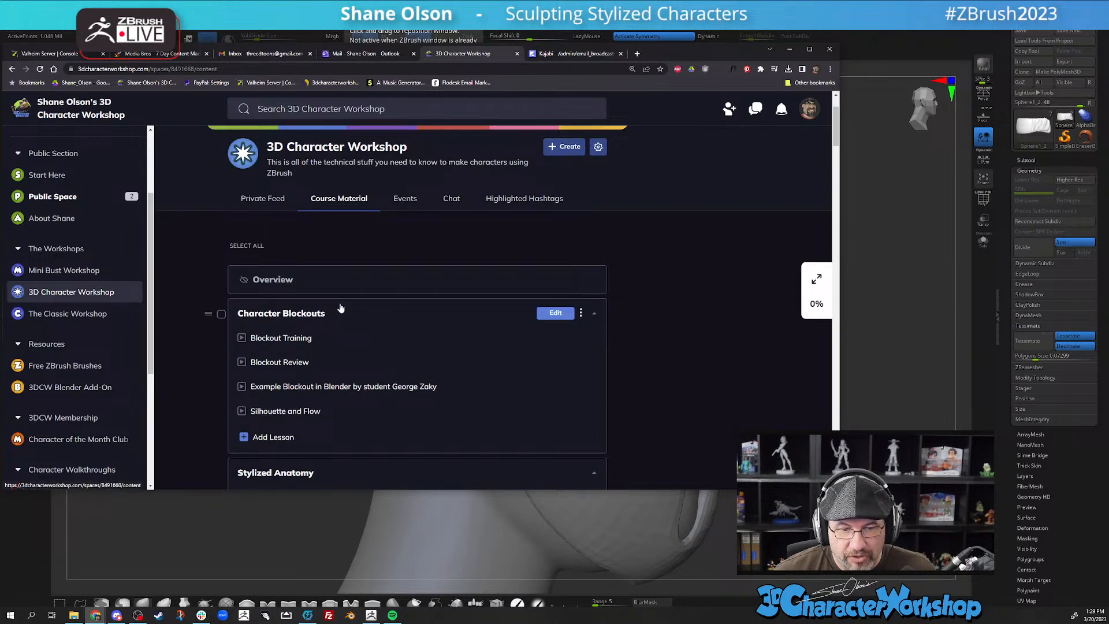
{"action": "scroll", "coordinate": [365, 298], "scroll_direction": "down", "scroll_amount": 3}
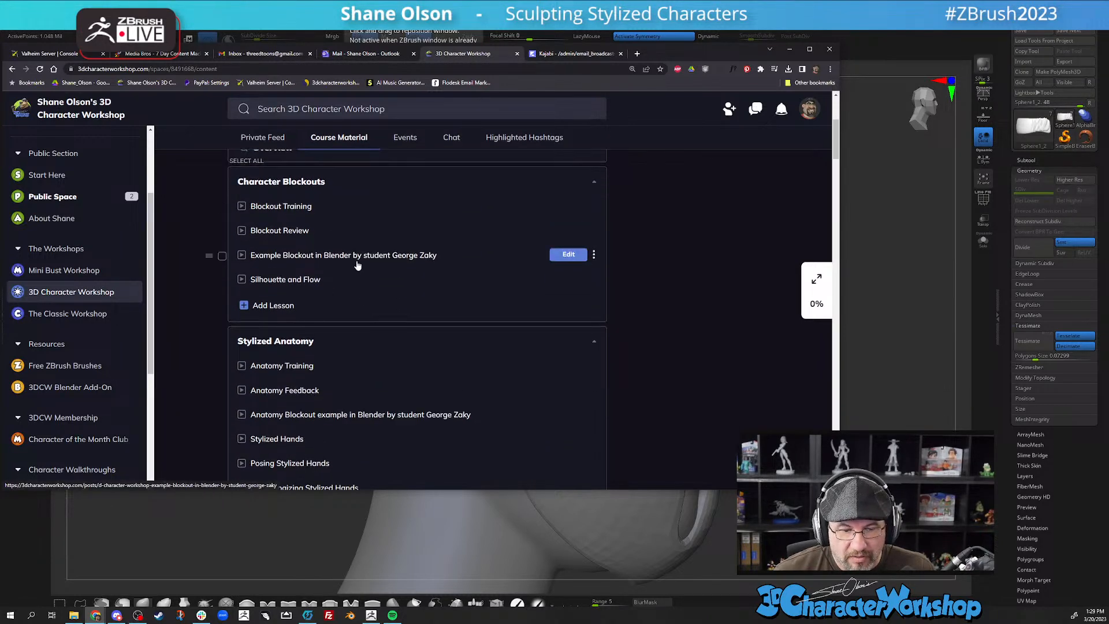
{"action": "scroll", "coordinate": [358, 267], "scroll_direction": "down", "scroll_amount": 4}
{"action": "scroll", "coordinate": [358, 410], "scroll_direction": "down", "scroll_amount": 6}
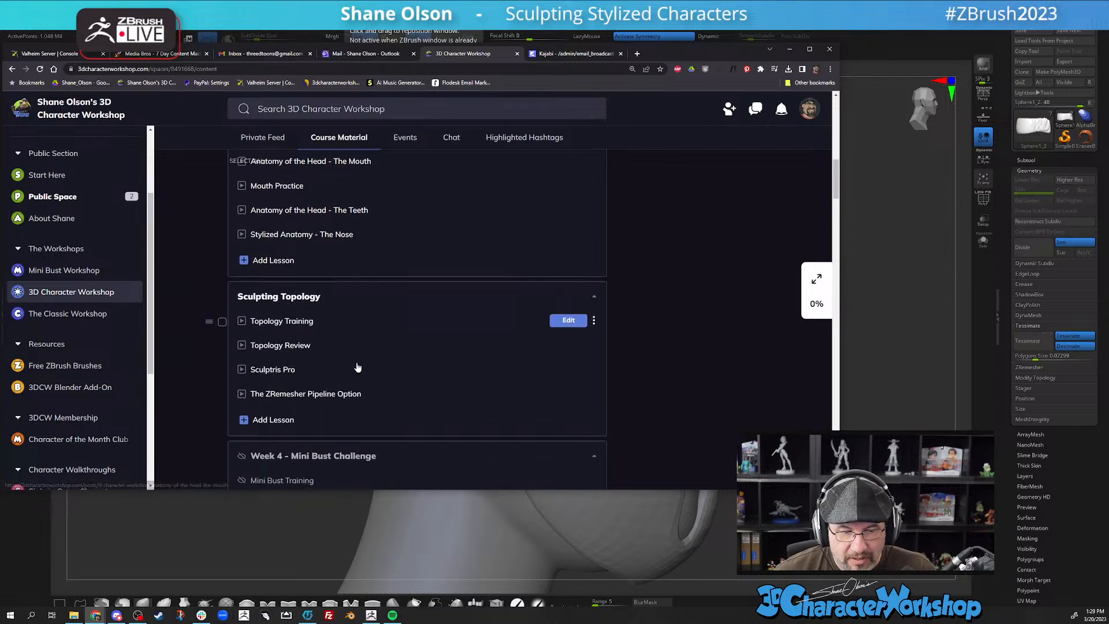
{"action": "scroll", "coordinate": [344, 292], "scroll_direction": "down", "scroll_amount": 6}
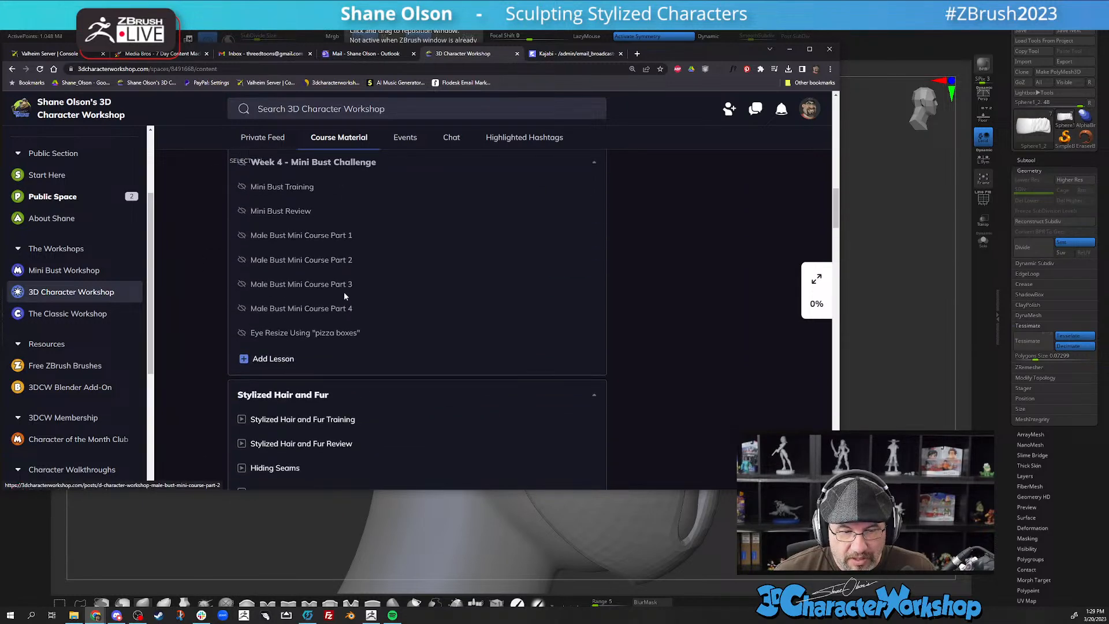
{"action": "scroll", "coordinate": [310, 270], "scroll_direction": "up", "scroll_amount": 3}
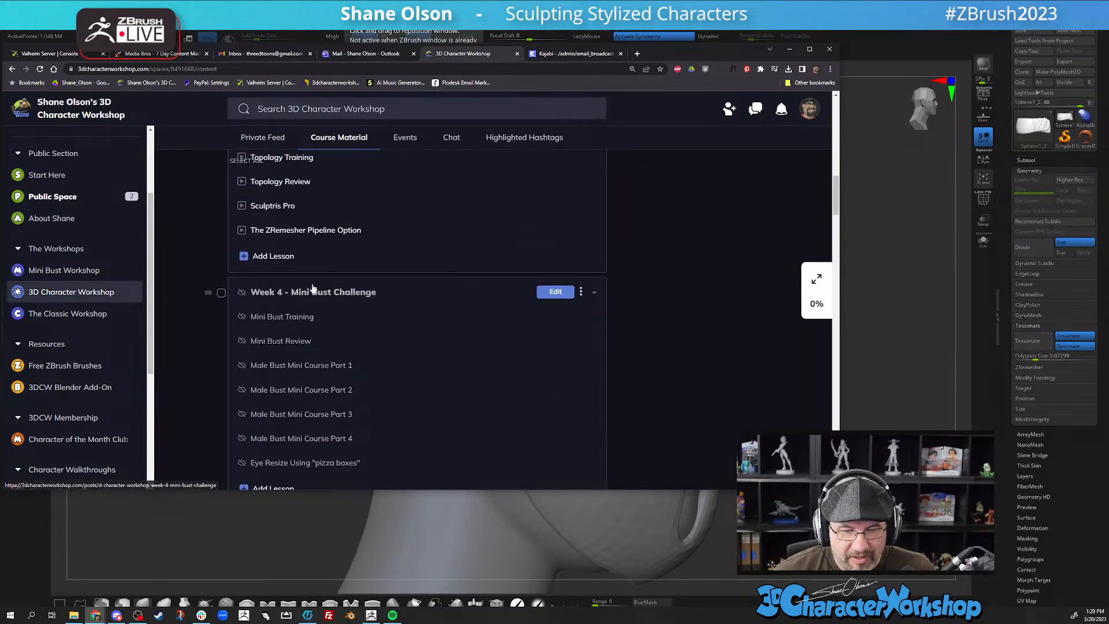
{"action": "scroll", "coordinate": [370, 341], "scroll_direction": "down", "scroll_amount": 6}
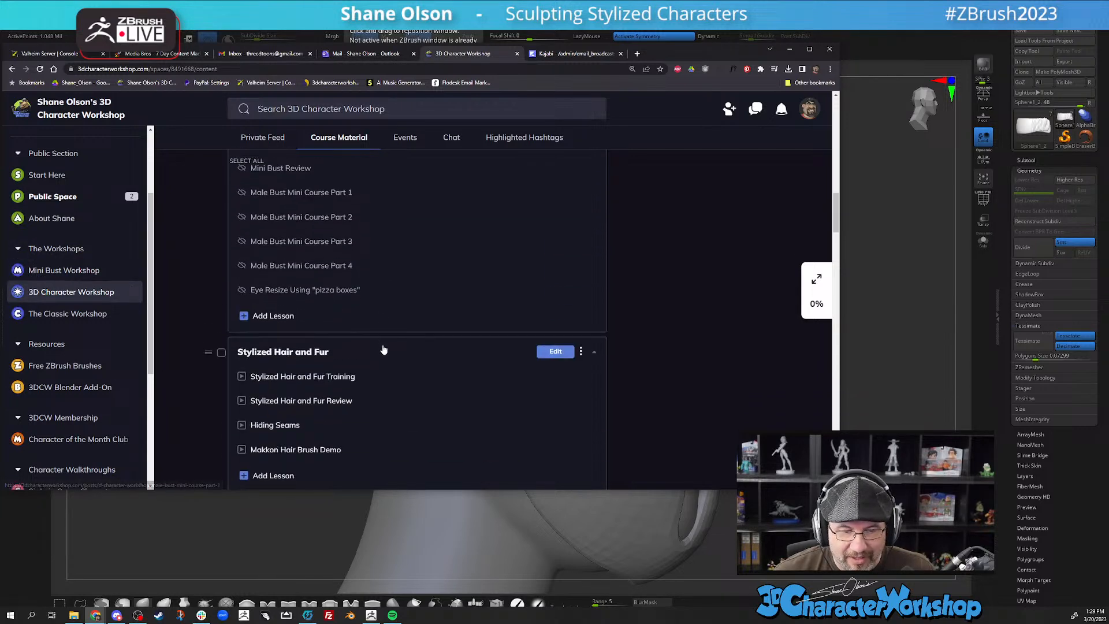
{"action": "scroll", "coordinate": [370, 355], "scroll_direction": "down", "scroll_amount": 6}
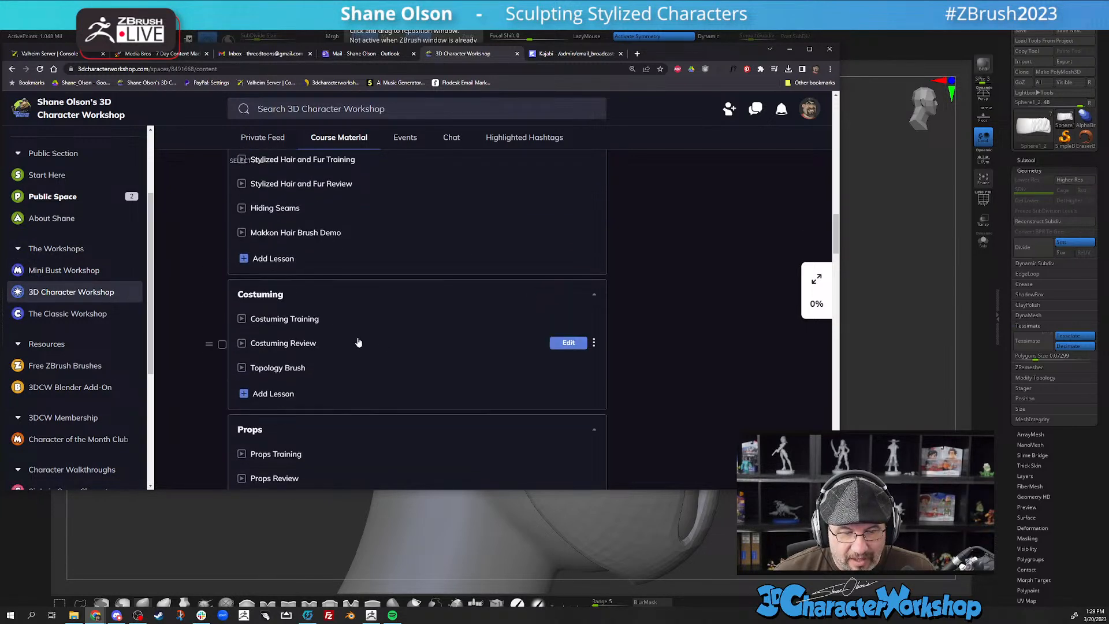
{"action": "scroll", "coordinate": [331, 352], "scroll_direction": "down", "scroll_amount": 4}
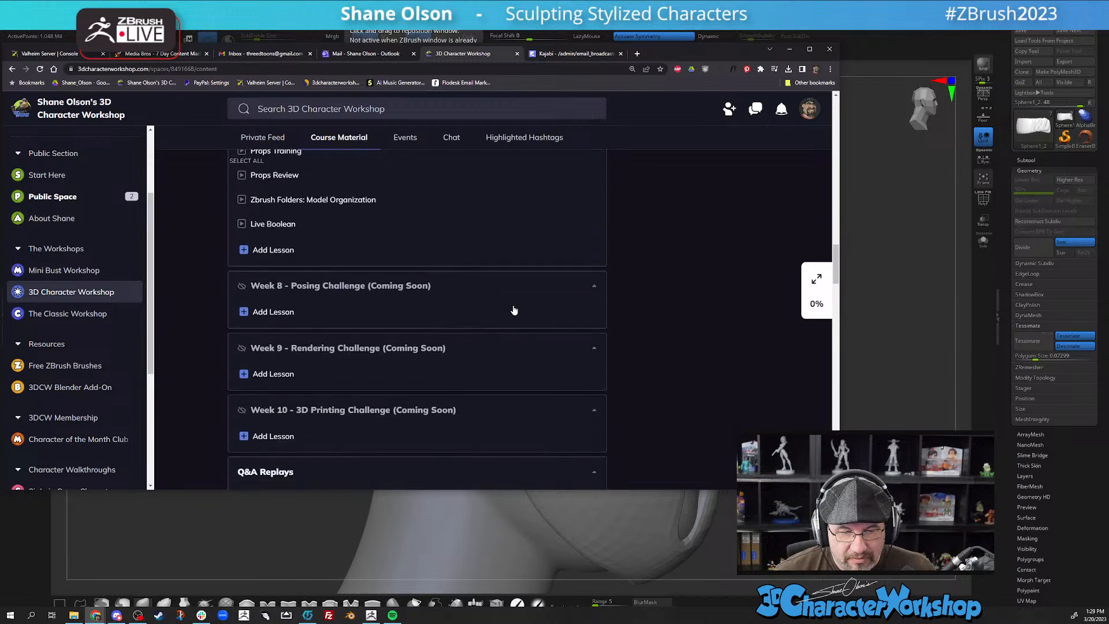
{"action": "mouse_move", "coordinate": [361, 290]}
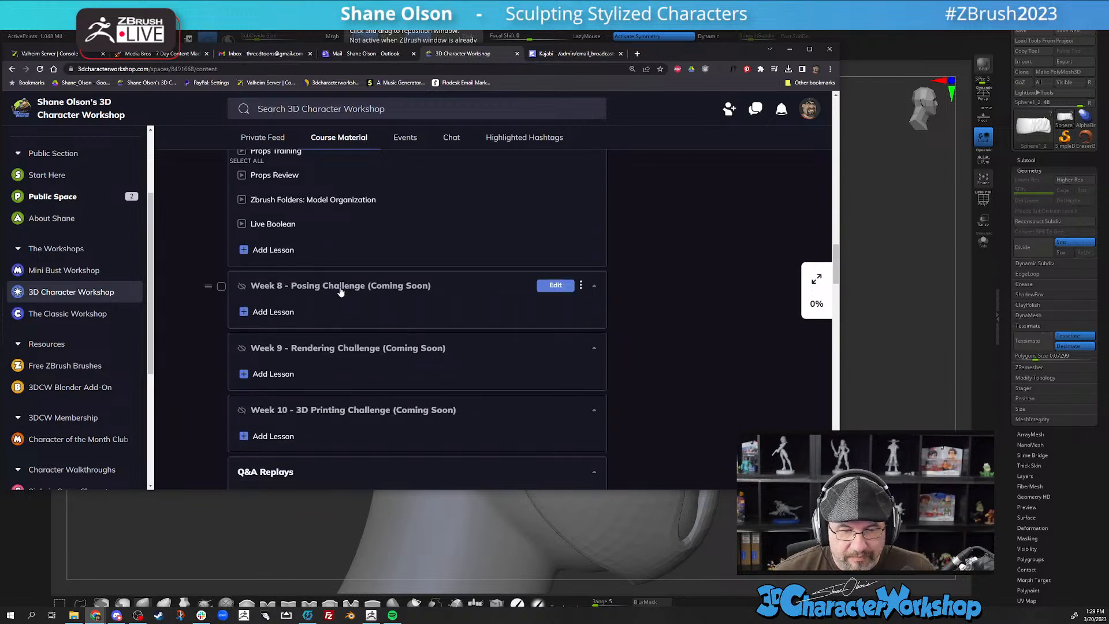
{"action": "scroll", "coordinate": [342, 338], "scroll_direction": "up", "scroll_amount": 4}
{"action": "scroll", "coordinate": [342, 340], "scroll_direction": "up", "scroll_amount": 3}
{"action": "mouse_move", "coordinate": [326, 324]}
{"action": "scroll", "coordinate": [325, 323], "scroll_direction": "down", "scroll_amount": 14}
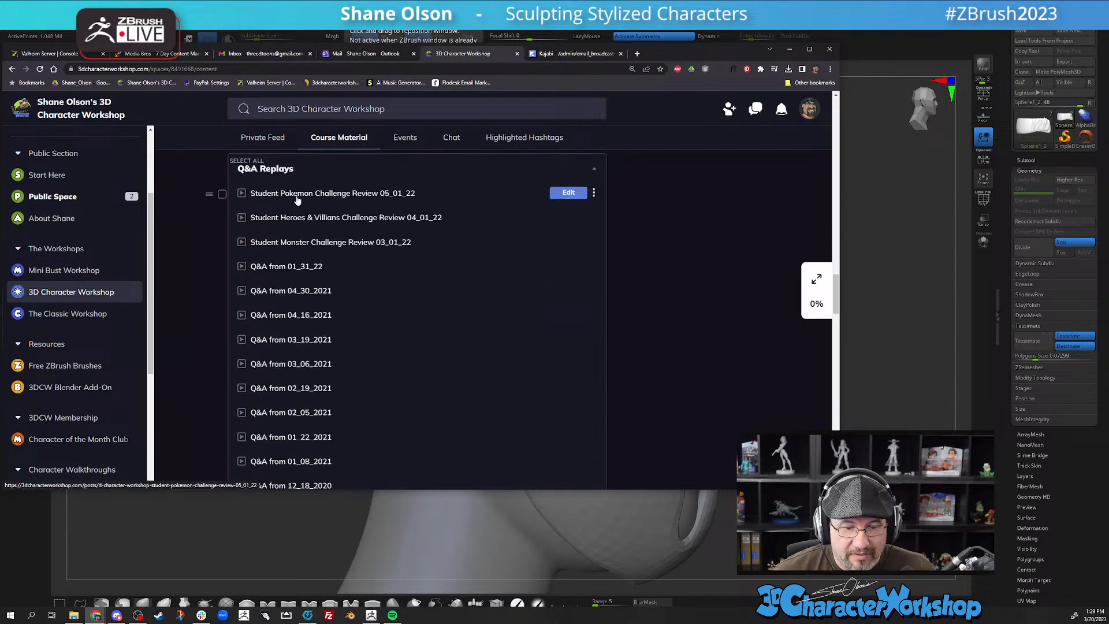
{"action": "scroll", "coordinate": [306, 254], "scroll_direction": "down", "scroll_amount": 3}
{"action": "scroll", "coordinate": [288, 192], "scroll_direction": "down", "scroll_amount": 14}
{"action": "scroll", "coordinate": [288, 254], "scroll_direction": "down", "scroll_amount": 18}
{"action": "scroll", "coordinate": [292, 270], "scroll_direction": "down", "scroll_amount": 8}
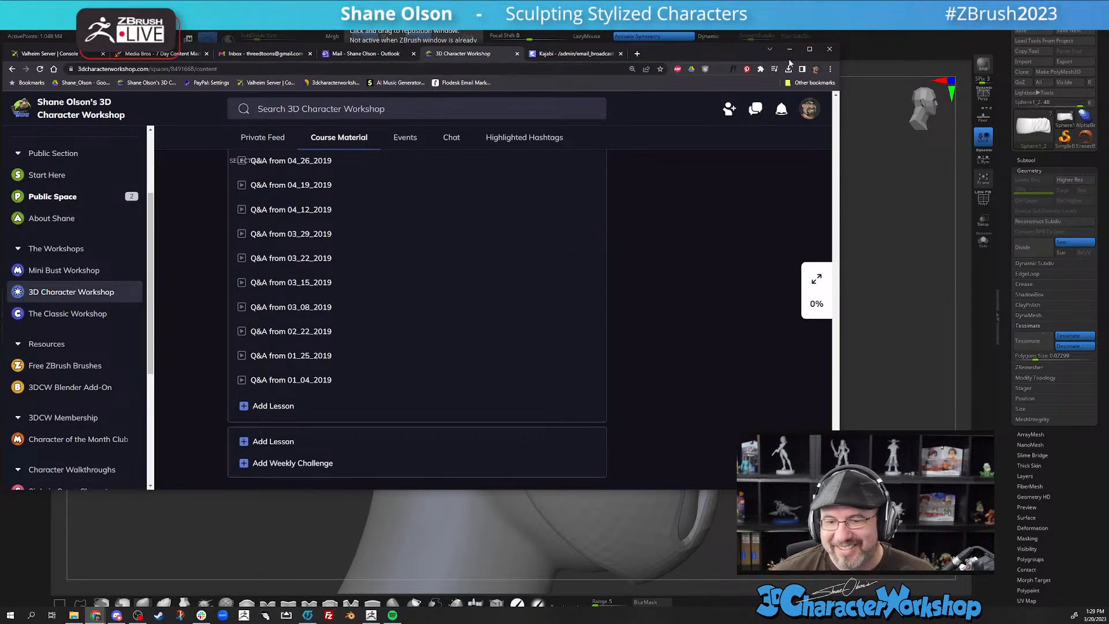
Switch back to ZBrush, choose the strand-carving brush, adjust its size and carve a groove behind the existing hair strands above the ear
{"action": "left_click", "coordinate": [889, 49]}
{"action": "left_click_drag", "start_coordinate": [774, 296], "coordinate": [774, 292]}
{"action": "mouse_move", "coordinate": [504, 354]}
{"action": "right_mouse_down"}
{"action": "mouse_move", "coordinate": [448, 353]}
{"action": "mouse_move", "coordinate": [501, 350]}
{"action": "mouse_move", "coordinate": [489, 339]}
{"action": "mouse_move", "coordinate": [509, 341]}
{"action": "mouse_move", "coordinate": [482, 312]}
{"action": "mouse_move", "coordinate": [616, 332]}
{"action": "right_mouse_up"}
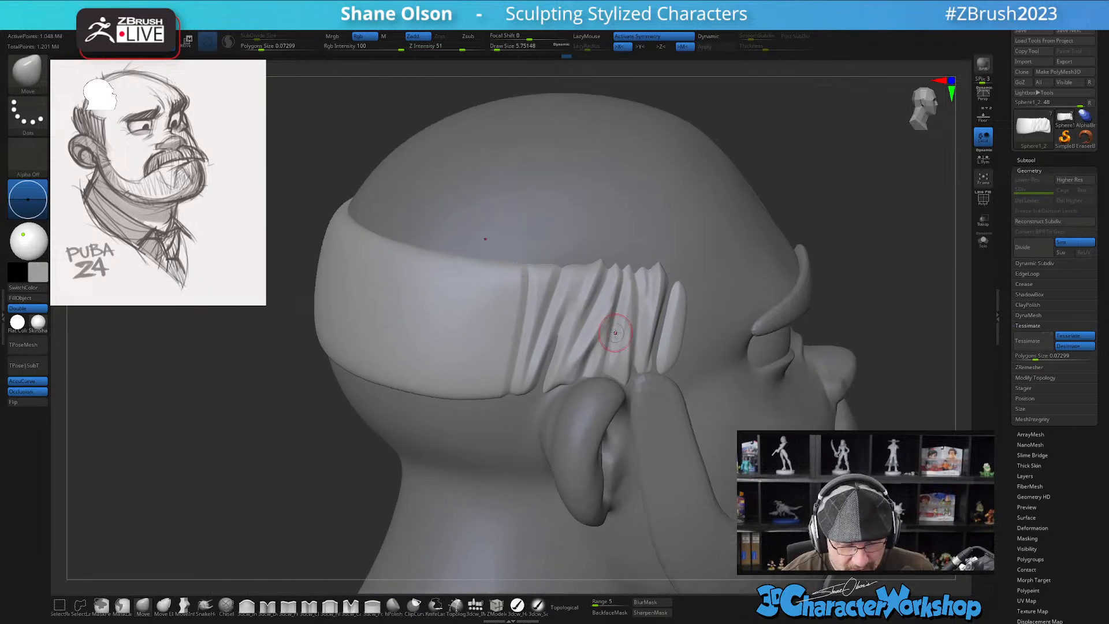
{"action": "left_click", "coordinate": [351, 605]}
{"action": "key", "text": "s"}
{"action": "left_click_drag", "start_coordinate": [330, 515], "coordinate": [334, 514]}
{"action": "left_click_drag", "start_coordinate": [522, 357], "coordinate": [529, 258]}
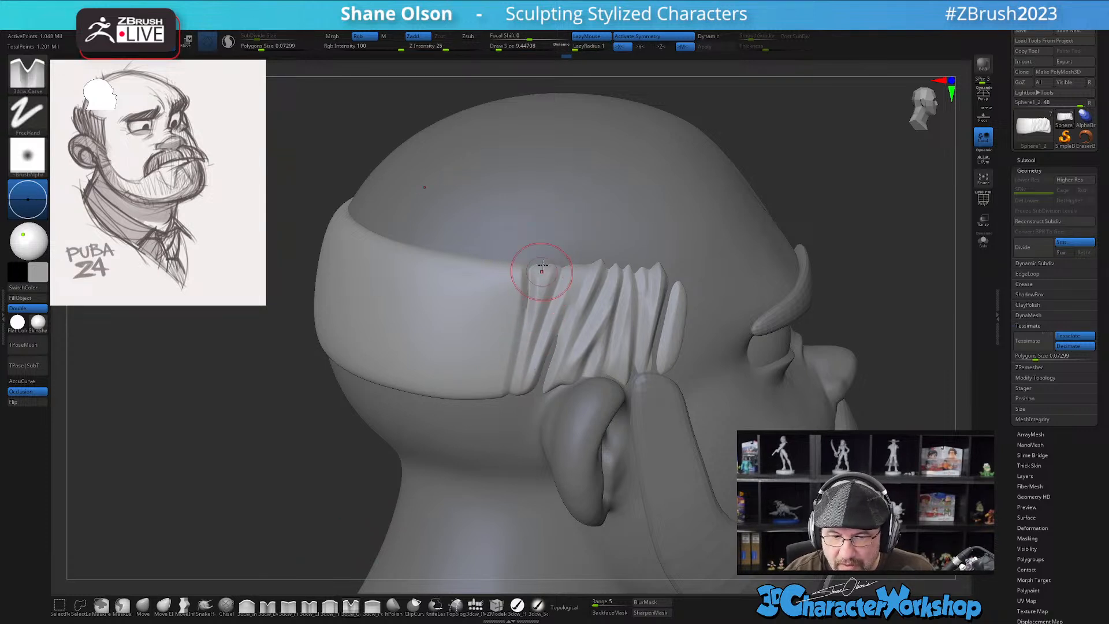
{"action": "mouse_move", "coordinate": [565, 231]}
{"action": "right_mouse_down", "text": "alt"}
{"action": "mouse_move", "coordinate": [553, 264]}
{"action": "mouse_move", "coordinate": [569, 234]}
{"action": "right_mouse_up", "text": "alt"}
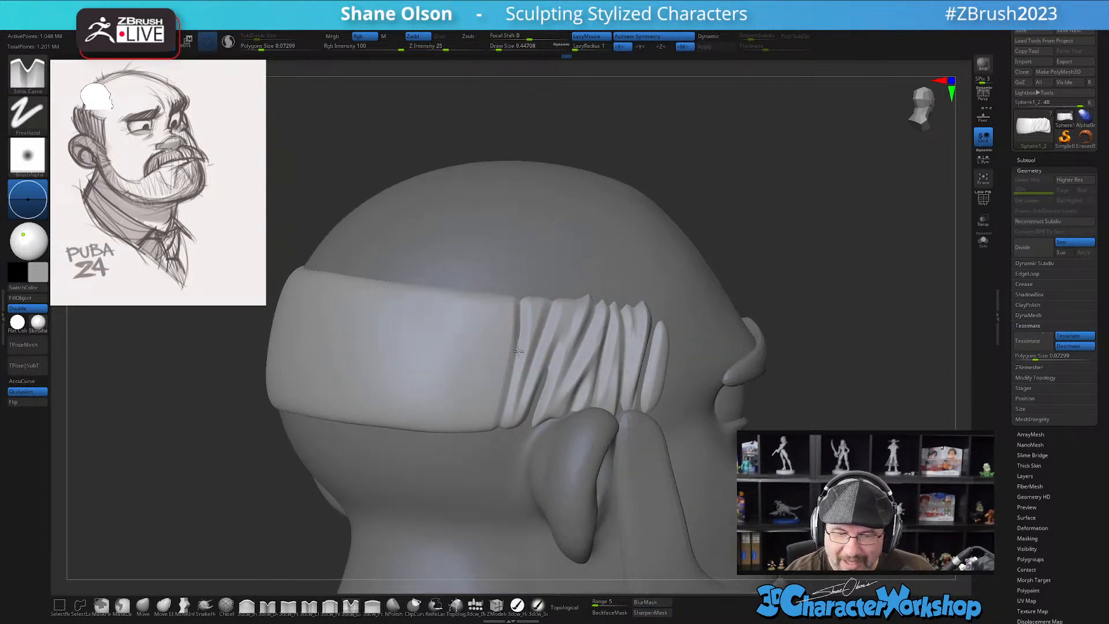
{"action": "mouse_move", "coordinate": [550, 275]}
{"action": "right_mouse_down"}
{"action": "mouse_move", "coordinate": [495, 359]}
{"action": "mouse_move", "coordinate": [515, 299]}
{"action": "right_mouse_up"}
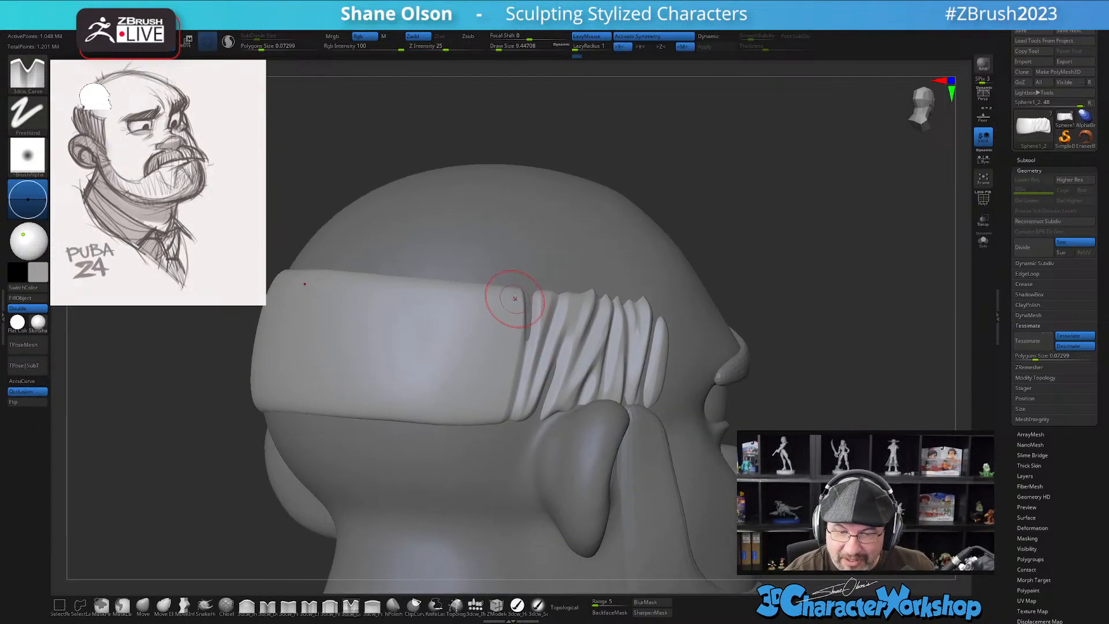
{"action": "left_click_drag", "start_coordinate": [513, 289], "coordinate": [475, 457]}
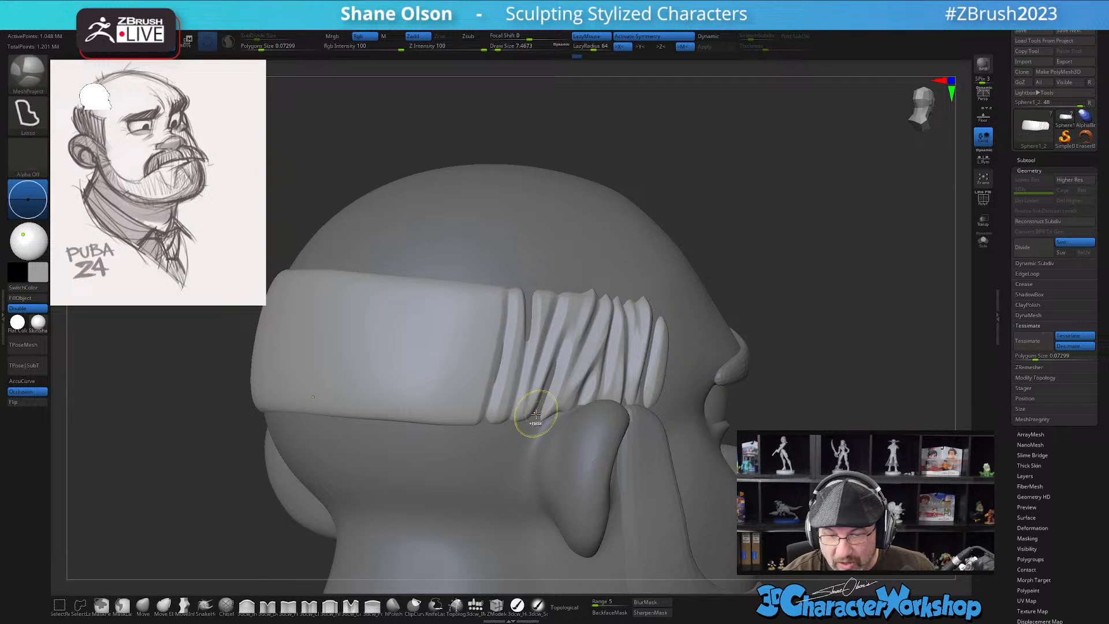
{"action": "key", "text": "ctrl+z"}
{"action": "right_click_drag", "start_coordinate": [510, 441], "coordinate": [507, 354]}
{"action": "left_click_drag", "start_coordinate": [507, 349], "coordinate": [474, 457]}
{"action": "key", "text": "ctrl+z"}
Carve slanted strand grooves with symmetry on, from behind the ear towards the back of the hair band
{"action": "right_click_drag", "start_coordinate": [517, 470], "coordinate": [512, 481]}
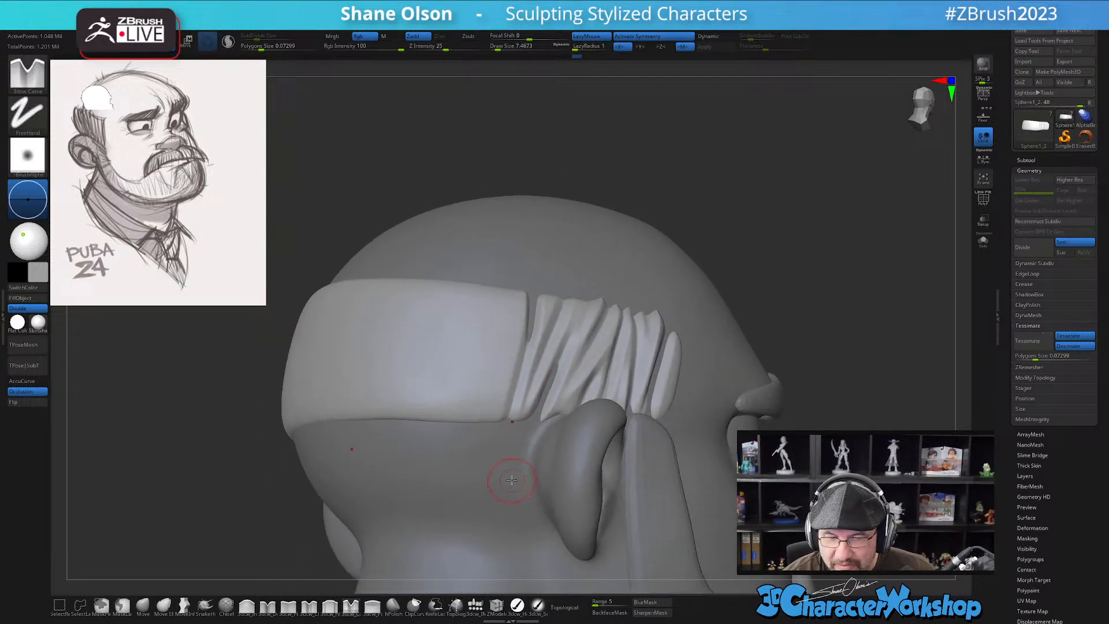
{"action": "left_click_drag", "start_coordinate": [519, 287], "coordinate": [485, 392]}
{"action": "left_click_drag", "start_coordinate": [491, 281], "coordinate": [467, 400]}
{"action": "mouse_move", "coordinate": [501, 491]}
{"action": "right_mouse_down"}
{"action": "mouse_move", "coordinate": [577, 500]}
{"action": "mouse_move", "coordinate": [537, 491]}
{"action": "right_mouse_up"}
{"action": "left_click_drag", "start_coordinate": [484, 309], "coordinate": [455, 423]}
{"action": "right_click_drag", "start_coordinate": [490, 461], "coordinate": [491, 445]}
{"action": "left_click_drag", "start_coordinate": [460, 282], "coordinate": [426, 421]}
{"action": "left_click_drag", "start_coordinate": [432, 325], "coordinate": [406, 423]}
{"action": "mouse_move", "coordinate": [427, 280]}
{"action": "left_mouse_down"}
{"action": "mouse_move", "coordinate": [382, 441]}
{"action": "mouse_move", "coordinate": [358, 470]}
{"action": "left_mouse_up"}
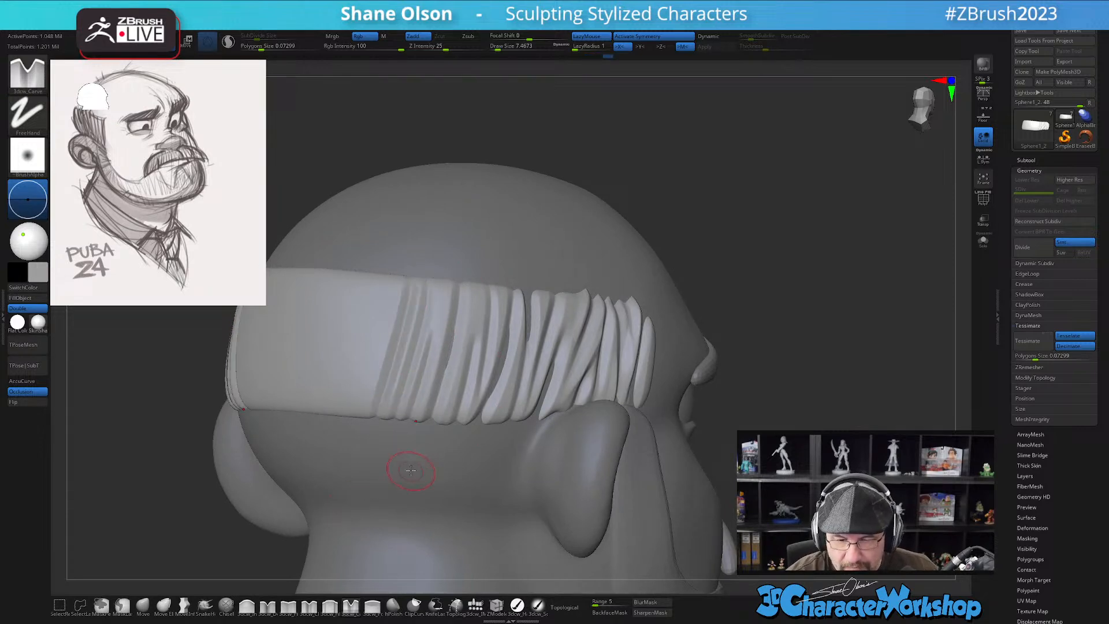
{"action": "key", "text": "ctrl+z"}
{"action": "key", "text": "ctrl+z"}
{"action": "left_click_drag", "start_coordinate": [407, 280], "coordinate": [398, 398]}
Set the draw size to about 10.5 and carve wider symmetrical strand grooves flanking the smooth centre section at the head's back
{"action": "mouse_move", "coordinate": [401, 480]}
{"action": "right_mouse_down"}
{"action": "mouse_move", "coordinate": [442, 486]}
{"action": "mouse_move", "coordinate": [445, 465]}
{"action": "mouse_move", "coordinate": [511, 487]}
{"action": "mouse_move", "coordinate": [501, 492]}
{"action": "mouse_move", "coordinate": [520, 394]}
{"action": "right_mouse_up"}
{"action": "mouse_move", "coordinate": [515, 286]}
{"action": "left_mouse_down"}
{"action": "mouse_move", "coordinate": [510, 452]}
{"action": "mouse_move", "coordinate": [529, 473]}
{"action": "left_mouse_up"}
{"action": "key", "text": "ctrl+z"}
{"action": "key", "text": "s"}
{"action": "left_click_drag", "start_coordinate": [501, 284], "coordinate": [510, 454]}
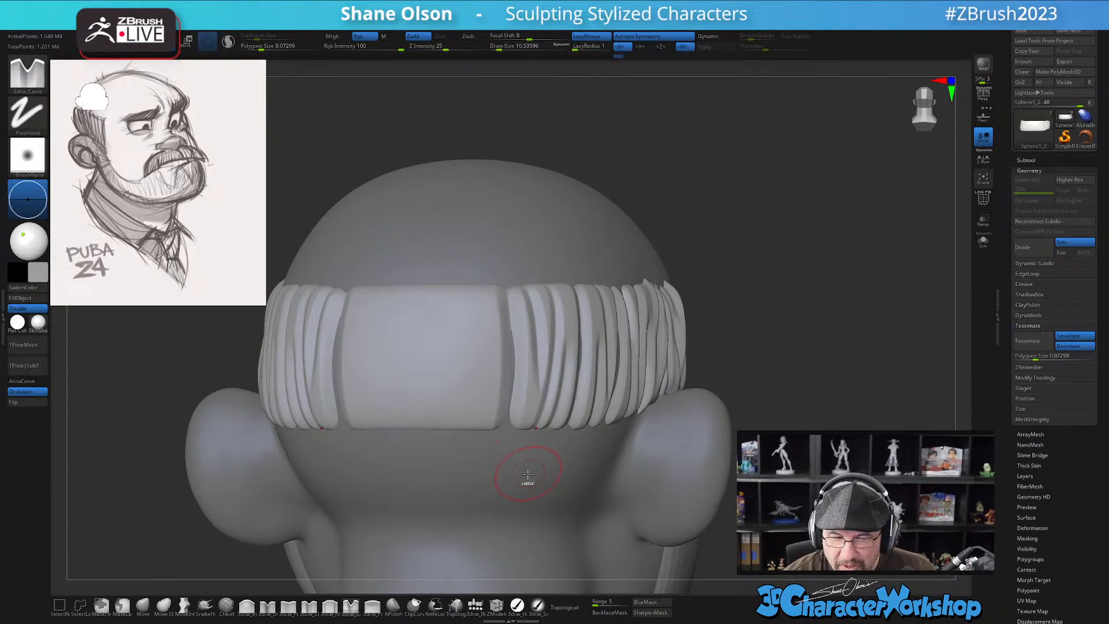
{"action": "key", "text": "ctrl+z"}
{"action": "left_click_drag", "start_coordinate": [505, 283], "coordinate": [486, 476]}
{"action": "left_click_drag", "start_coordinate": [527, 361], "coordinate": [522, 483]}
{"action": "key", "text": "ctrl+z"}
{"action": "left_click_drag", "start_coordinate": [527, 328], "coordinate": [481, 528]}
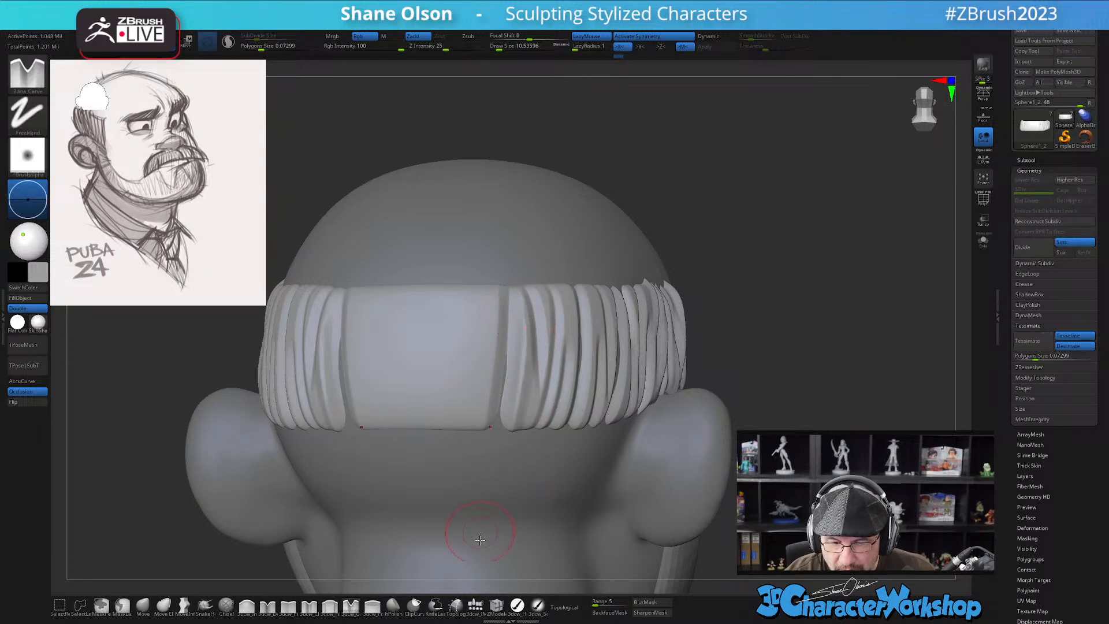
{"action": "mouse_move", "coordinate": [551, 509]}
{"action": "right_mouse_down"}
{"action": "mouse_move", "coordinate": [524, 514]}
{"action": "mouse_move", "coordinate": [557, 508]}
{"action": "right_mouse_up"}
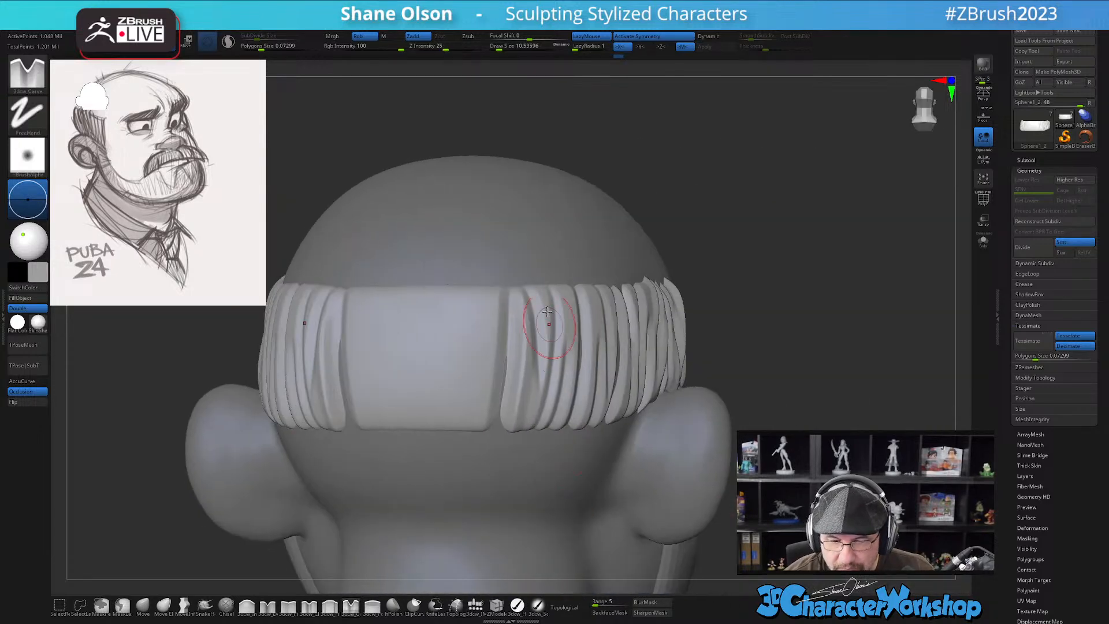
{"action": "mouse_move", "coordinate": [523, 271]}
{"action": "left_mouse_down"}
{"action": "mouse_move", "coordinate": [540, 307]}
{"action": "mouse_move", "coordinate": [541, 403]}
{"action": "left_mouse_up"}
Turn off symmetry and carve uneven strand grooves into the right half of the hair band's smooth centre section
{"action": "right_click_drag", "start_coordinate": [543, 488], "coordinate": [557, 471]}
{"action": "key", "text": "x"}
{"action": "right_click_drag", "start_coordinate": [497, 341], "coordinate": [520, 253]}
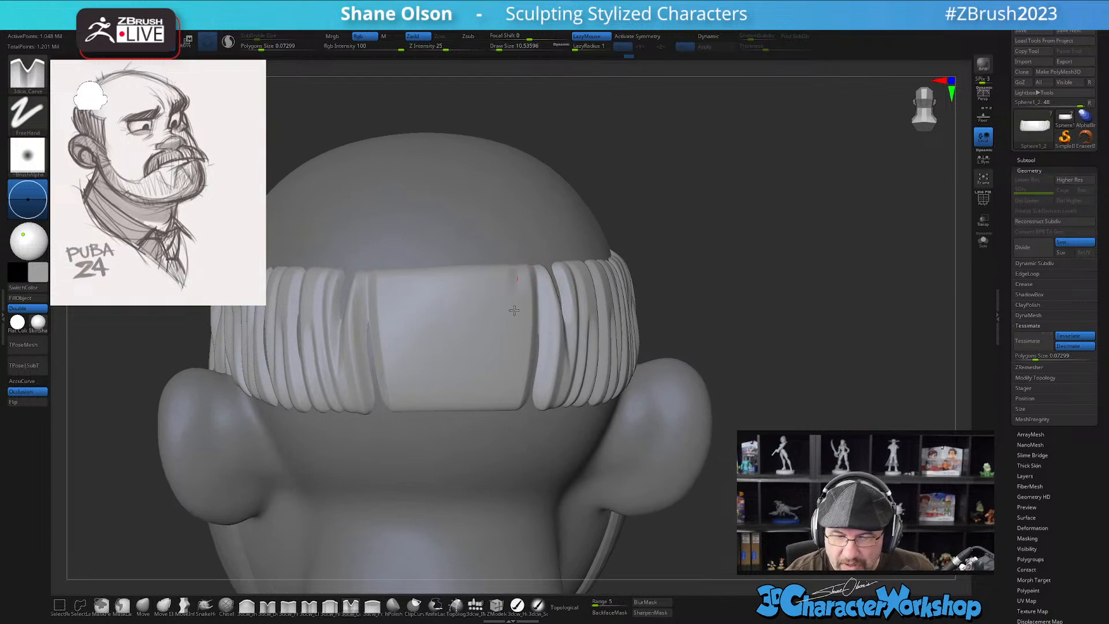
{"action": "left_click_drag", "start_coordinate": [518, 283], "coordinate": [500, 408]}
{"action": "key", "text": "ctrl+z"}
{"action": "left_click_drag", "start_coordinate": [513, 268], "coordinate": [490, 405]}
{"action": "left_click_drag", "start_coordinate": [483, 258], "coordinate": [477, 433]}
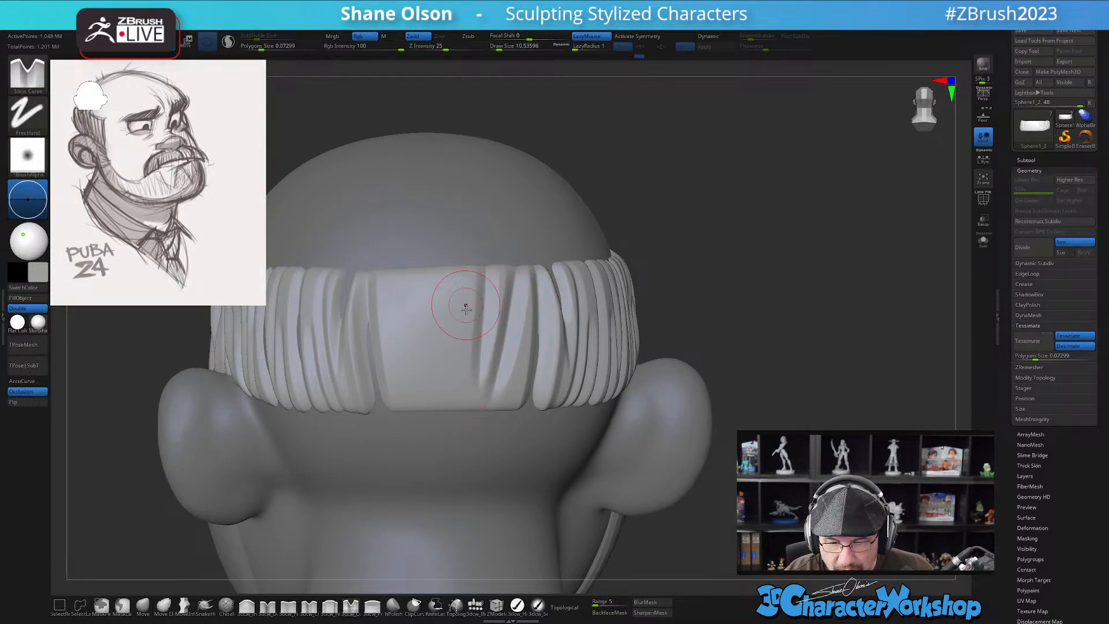
{"action": "left_click_drag", "start_coordinate": [471, 323], "coordinate": [450, 414]}
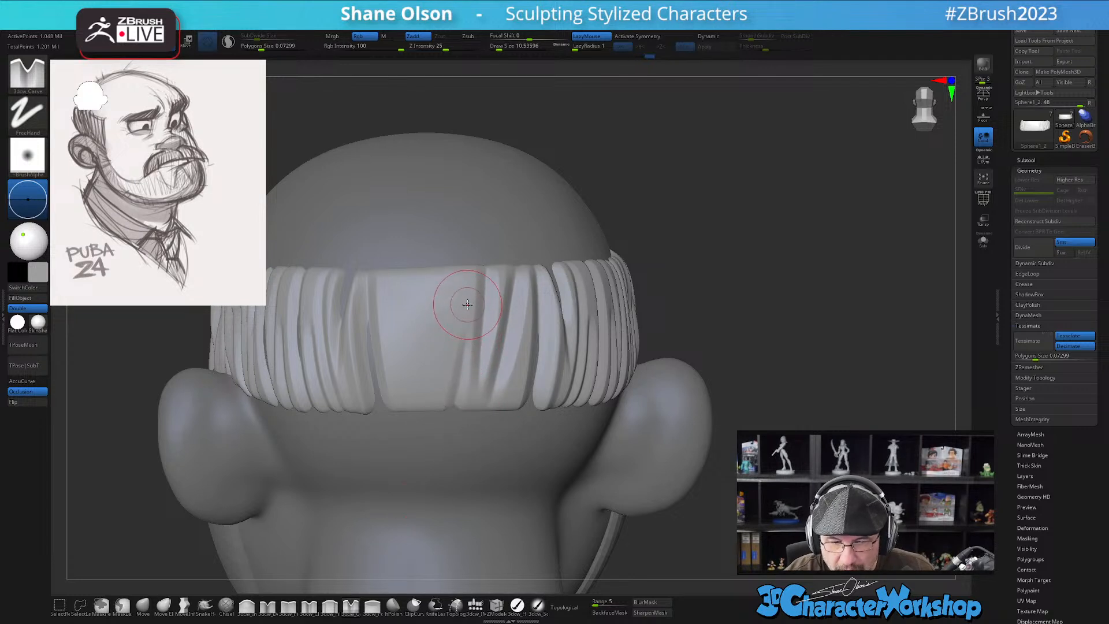
{"action": "left_click_drag", "start_coordinate": [466, 304], "coordinate": [420, 500]}
{"action": "left_click_drag", "start_coordinate": [457, 296], "coordinate": [434, 421]}
{"action": "left_click_drag", "start_coordinate": [439, 252], "coordinate": [444, 322]}
Split the remaining wide strands at the back centre of the hair band with additional asymmetrical grooves
{"action": "right_click_drag", "start_coordinate": [432, 241], "coordinate": [377, 507]}
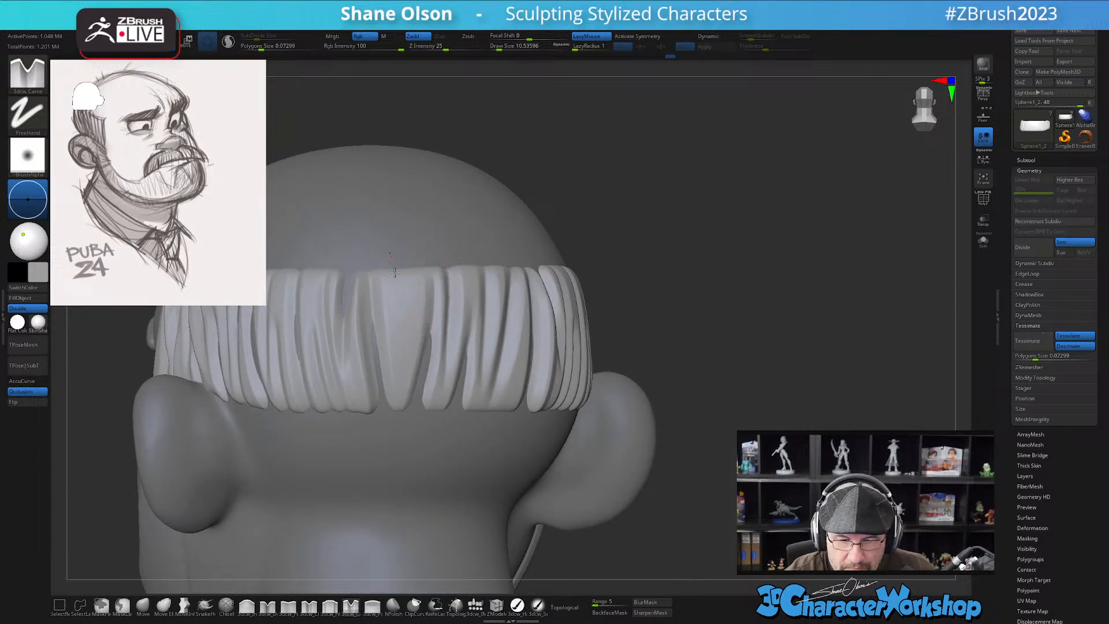
{"action": "left_click_drag", "start_coordinate": [392, 257], "coordinate": [403, 404]}
{"action": "left_click_drag", "start_coordinate": [398, 315], "coordinate": [399, 345]}
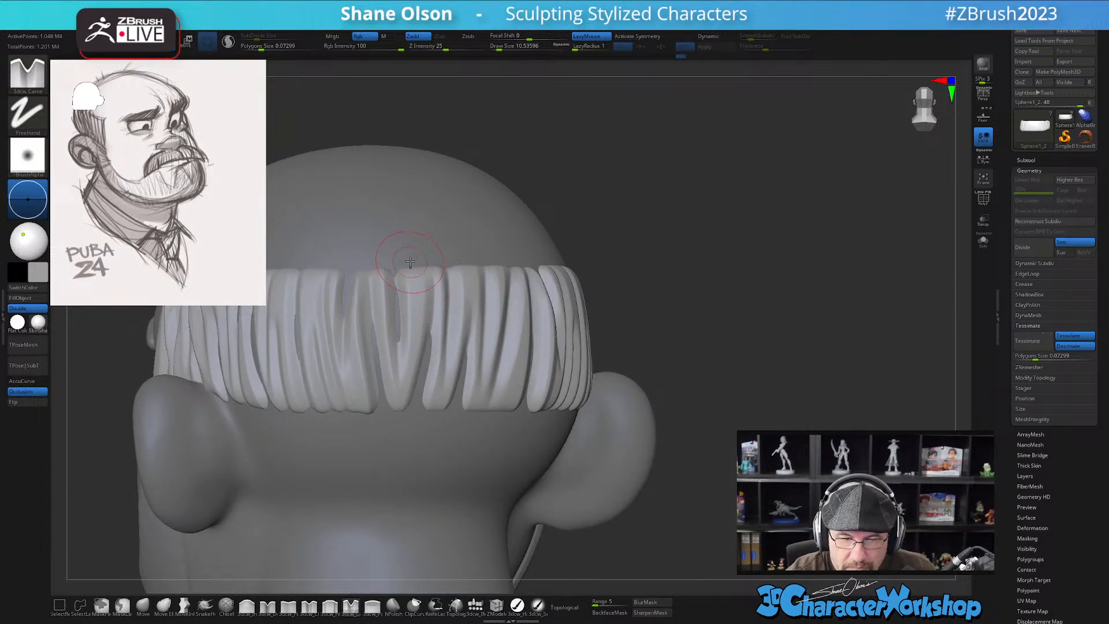
{"action": "right_click_drag", "start_coordinate": [409, 266], "coordinate": [405, 310]}
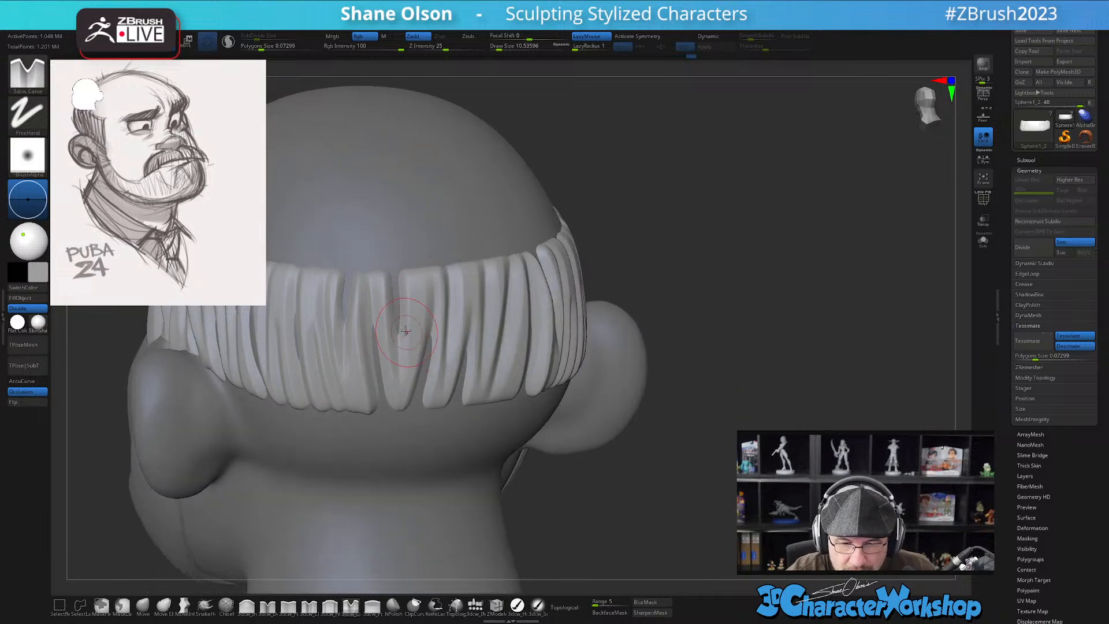
{"action": "right_click_drag", "start_coordinate": [492, 323], "coordinate": [487, 422]}
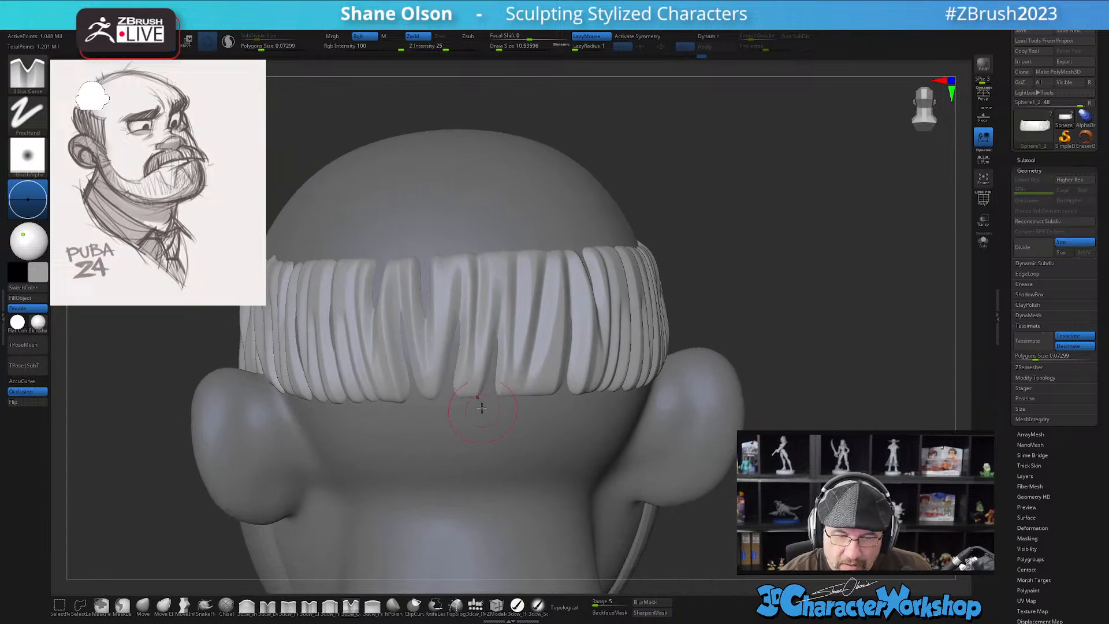
{"action": "left_click_drag", "start_coordinate": [477, 403], "coordinate": [457, 275]}
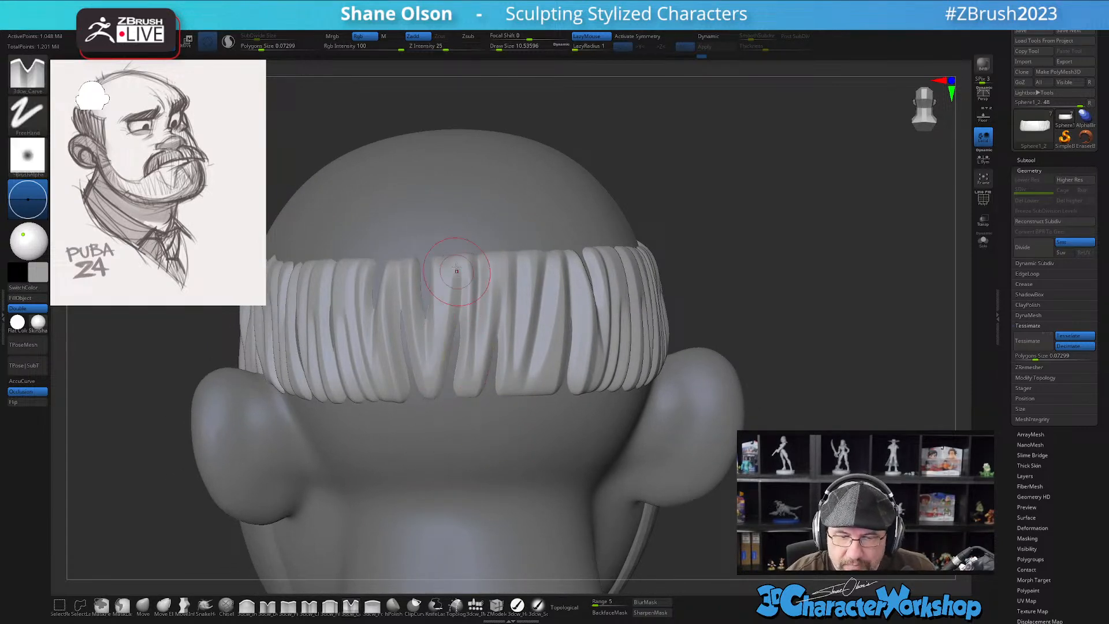
Switch to the Move brush and pull the lower strand tips behind the left ear into an uneven edge
{"action": "mouse_move", "coordinate": [467, 453]}
{"action": "right_mouse_down"}
{"action": "mouse_move", "coordinate": [483, 458]}
{"action": "mouse_move", "coordinate": [409, 442]}
{"action": "right_mouse_up"}
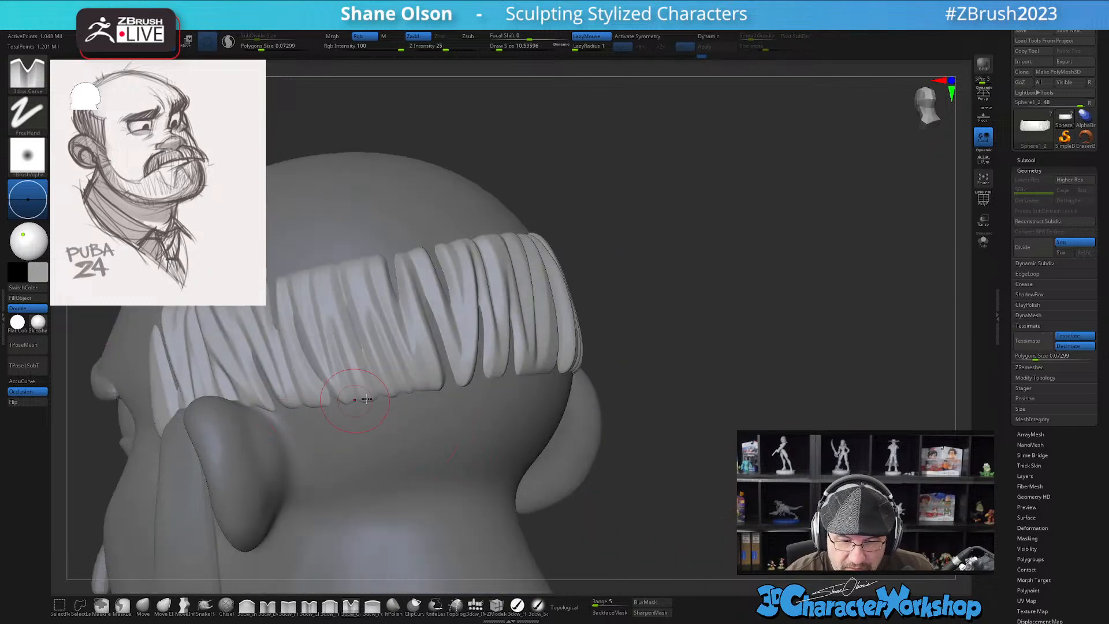
{"action": "right_click_drag", "start_coordinate": [349, 404], "coordinate": [372, 491]}
{"action": "right_click_drag", "start_coordinate": [209, 582], "coordinate": [173, 554]}
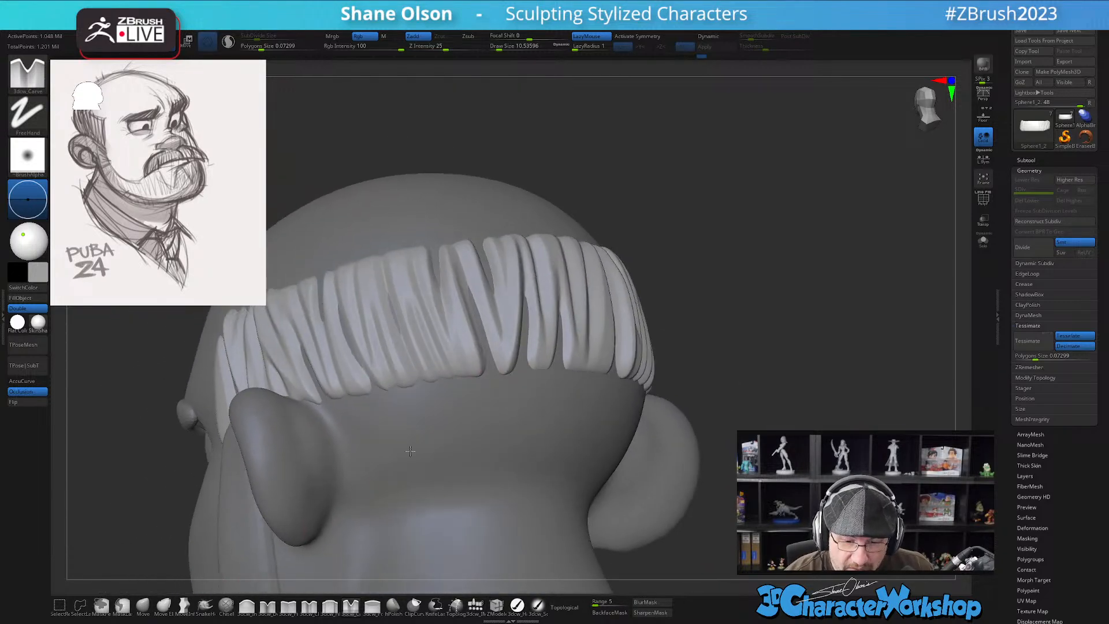
{"action": "left_click", "coordinate": [142, 604]}
{"action": "right_click_drag", "start_coordinate": [442, 416], "coordinate": [427, 381]}
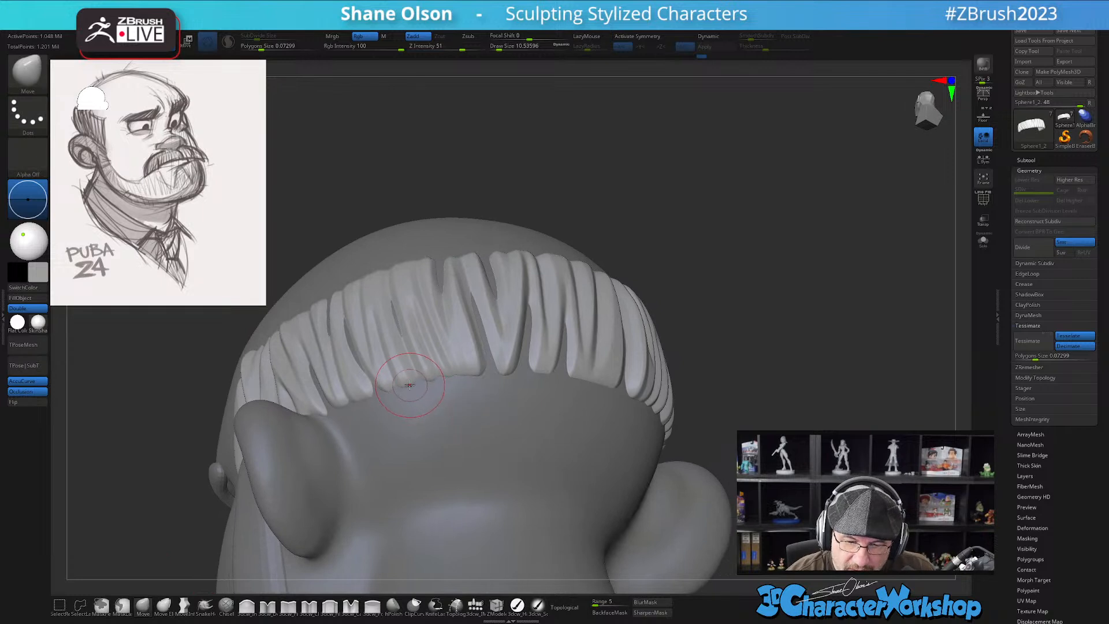
{"action": "left_click_drag", "start_coordinate": [481, 382], "coordinate": [471, 366]}
{"action": "mouse_move", "coordinate": [539, 437]}
{"action": "right_mouse_down"}
{"action": "mouse_move", "coordinate": [537, 453]}
{"action": "mouse_move", "coordinate": [536, 439]}
{"action": "right_mouse_up"}
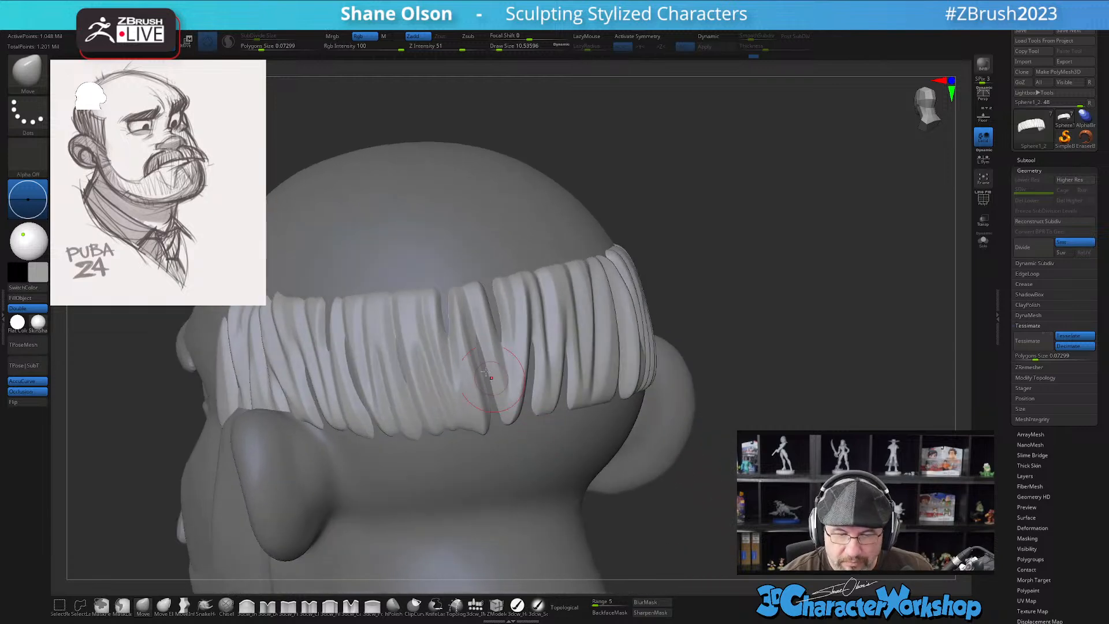
Pull the upper strand ends behind the left ear into irregular tips along the hair band's top edge
{"action": "mouse_move", "coordinate": [416, 260]}
{"action": "right_mouse_down"}
{"action": "mouse_move", "coordinate": [433, 228]}
{"action": "mouse_move", "coordinate": [453, 240]}
{"action": "mouse_move", "coordinate": [458, 280]}
{"action": "right_mouse_up"}
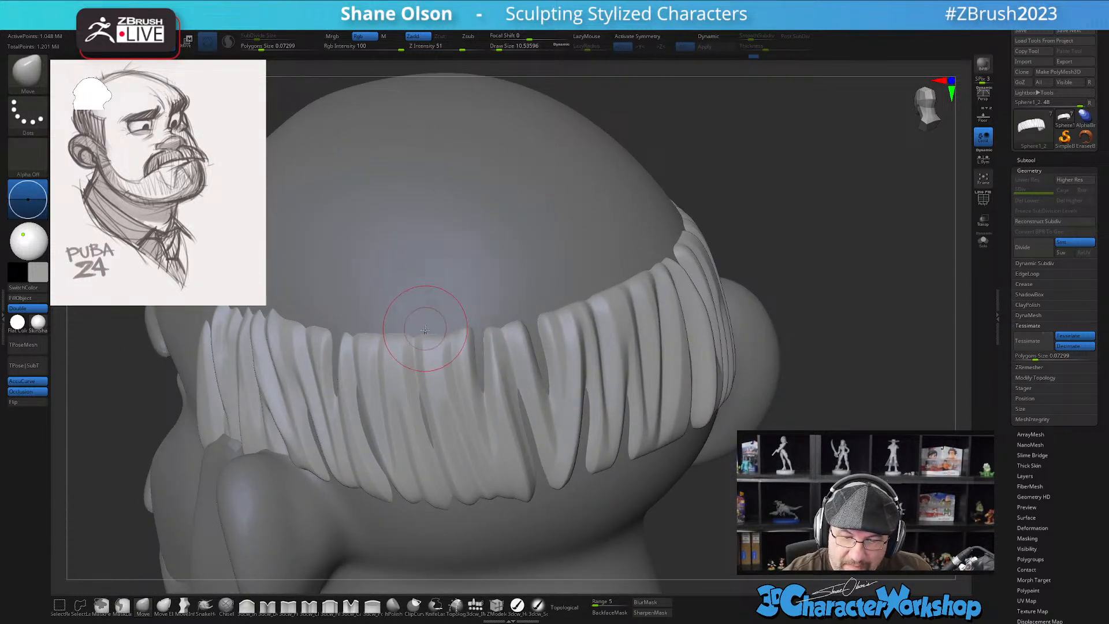
{"action": "right_click_drag", "start_coordinate": [434, 293], "coordinate": [436, 328]}
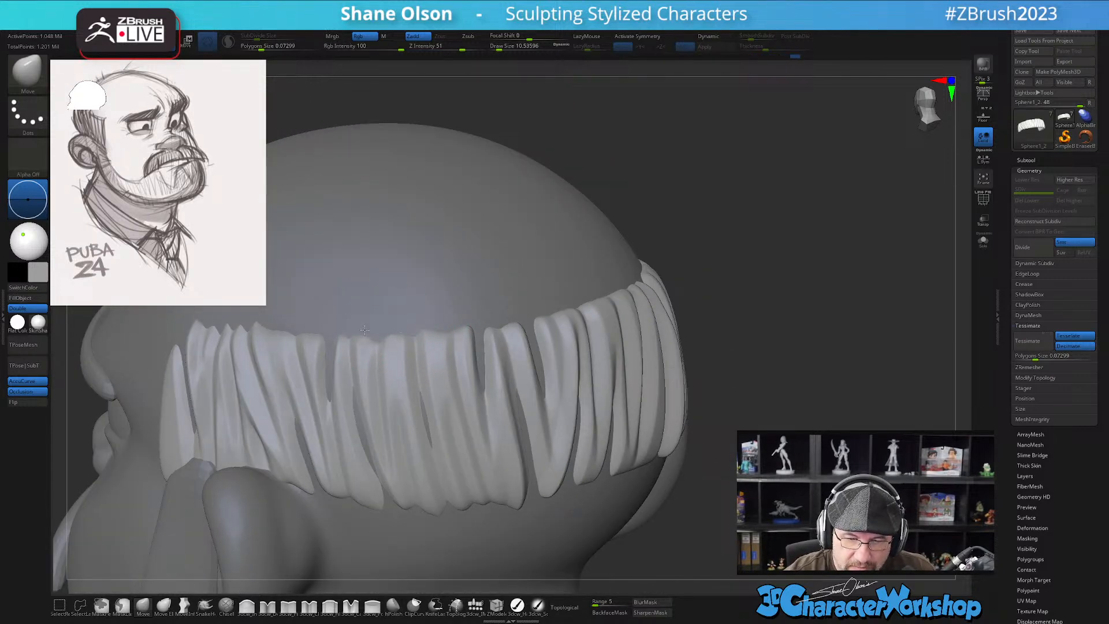
{"action": "right_click_drag", "start_coordinate": [534, 266], "coordinate": [495, 292]}
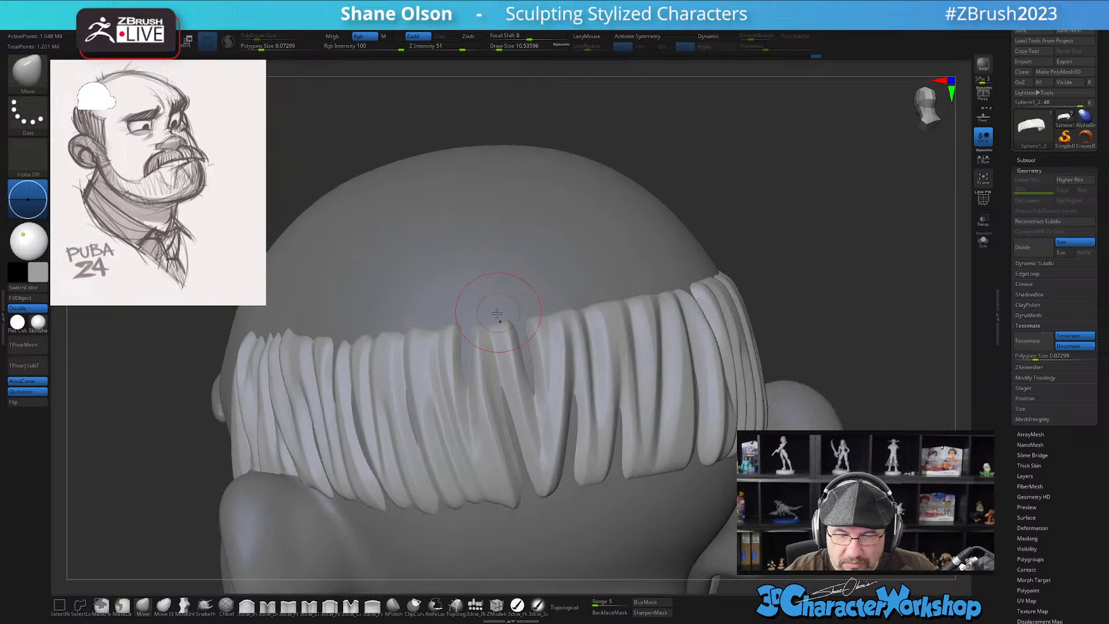
Reduce the draw size to about 8.4 and stagger the upper strand tips across the back and right side of the hair band
{"action": "key", "text": "s"}
{"action": "left_click_drag", "start_coordinate": [514, 304], "coordinate": [512, 305]}
{"action": "mouse_move", "coordinate": [553, 287]}
{"action": "right_mouse_down"}
{"action": "mouse_move", "coordinate": [529, 300]}
{"action": "mouse_move", "coordinate": [585, 272]}
{"action": "mouse_move", "coordinate": [575, 314]}
{"action": "mouse_move", "coordinate": [614, 304]}
{"action": "right_mouse_up"}
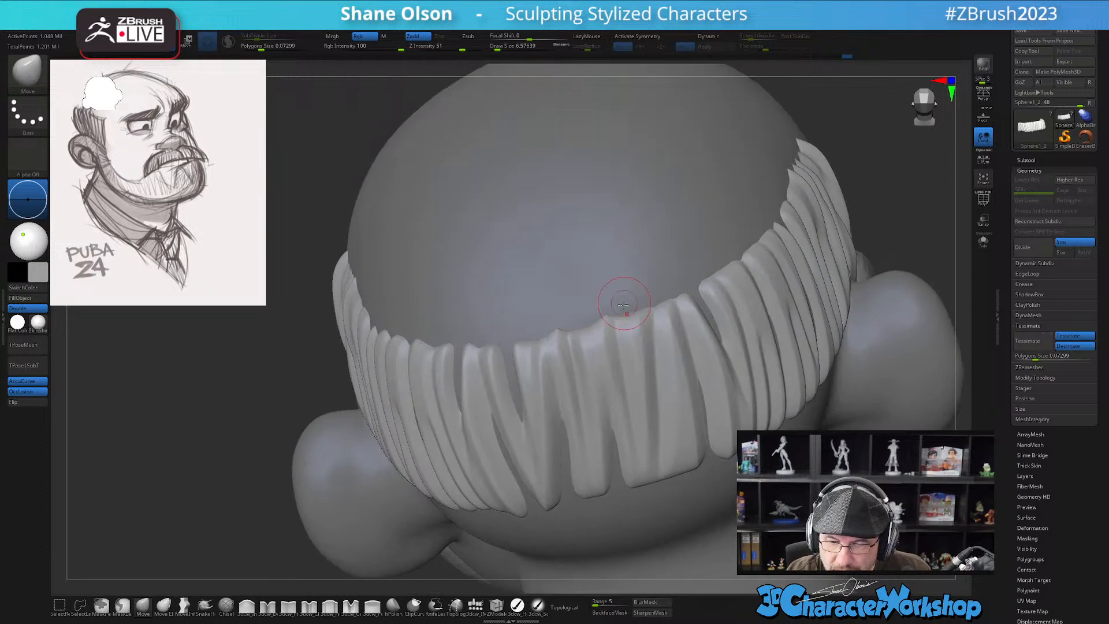
{"action": "key", "text": "]"}
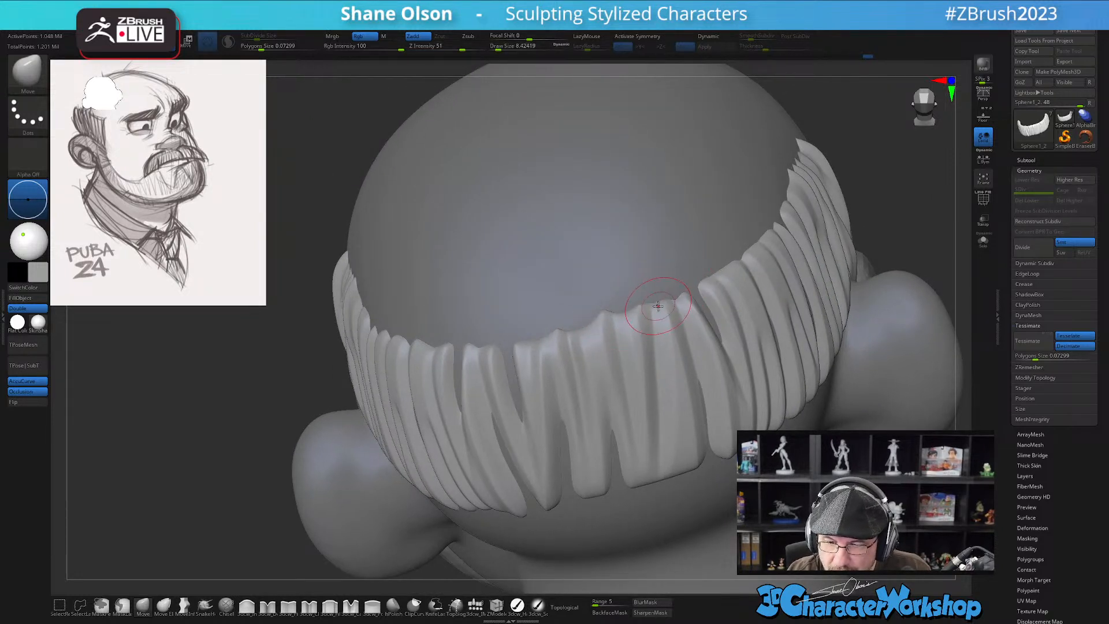
{"action": "mouse_move", "coordinate": [743, 317]}
{"action": "right_mouse_down"}
{"action": "mouse_move", "coordinate": [701, 372]}
{"action": "mouse_move", "coordinate": [653, 330]}
{"action": "right_mouse_up"}
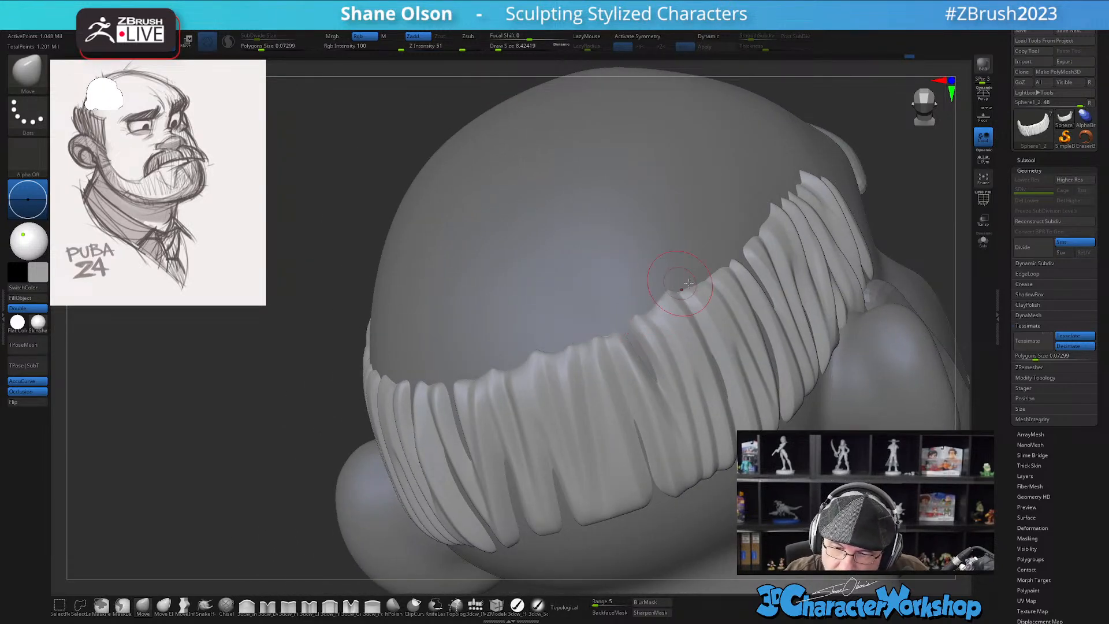
{"action": "right_click_drag", "start_coordinate": [719, 310], "coordinate": [650, 320]}
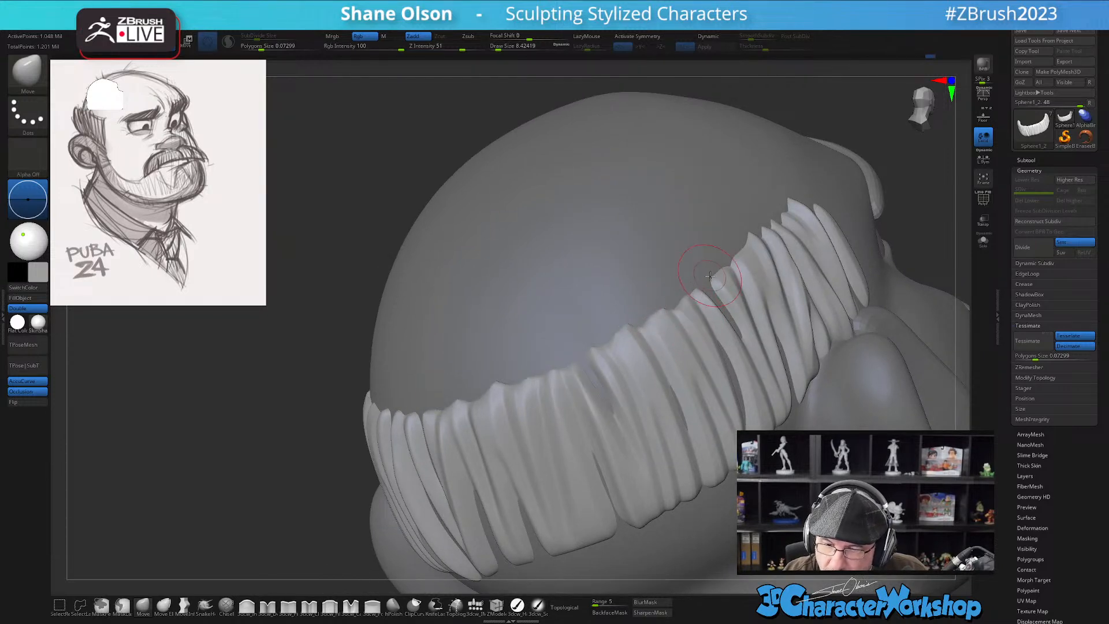
Pull the lower strand tips at the back centre of the hair band into staggered, pointed ends
{"action": "mouse_move", "coordinate": [726, 366]}
{"action": "right_mouse_down"}
{"action": "mouse_move", "coordinate": [725, 441]}
{"action": "mouse_move", "coordinate": [668, 370]}
{"action": "mouse_move", "coordinate": [649, 373]}
{"action": "mouse_move", "coordinate": [644, 359]}
{"action": "mouse_move", "coordinate": [641, 370]}
{"action": "right_mouse_up"}
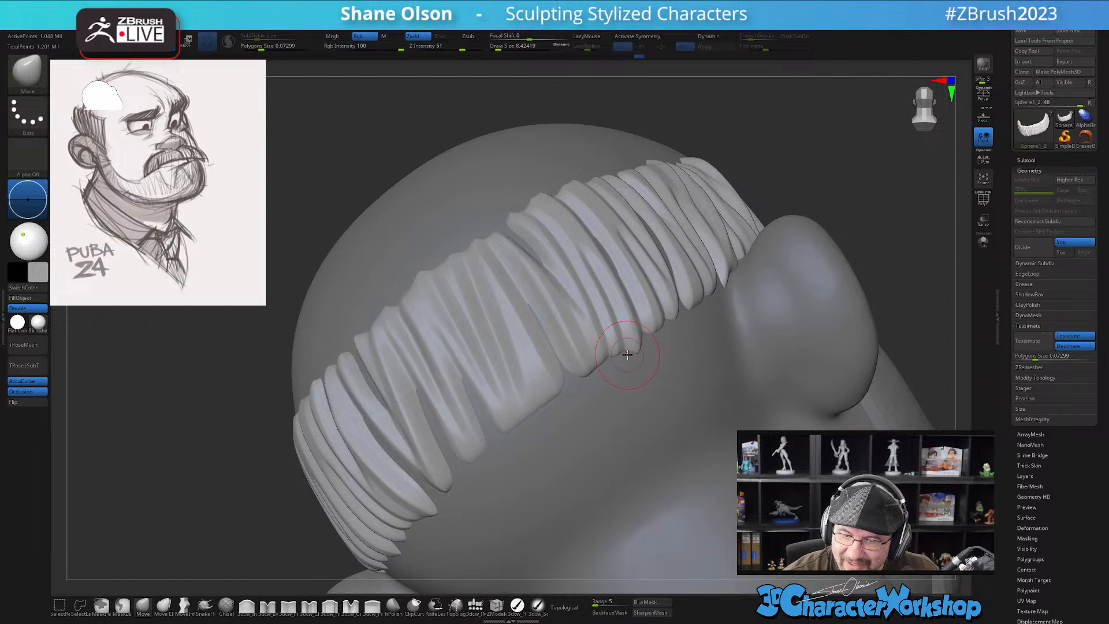
{"action": "mouse_move", "coordinate": [588, 379]}
{"action": "right_mouse_down"}
{"action": "mouse_move", "coordinate": [659, 324]}
{"action": "mouse_move", "coordinate": [659, 338]}
{"action": "mouse_move", "coordinate": [605, 353]}
{"action": "mouse_move", "coordinate": [634, 352]}
{"action": "mouse_move", "coordinate": [618, 367]}
{"action": "mouse_move", "coordinate": [559, 376]}
{"action": "right_mouse_up"}
{"action": "left_click_drag", "start_coordinate": [521, 365], "coordinate": [551, 333]}
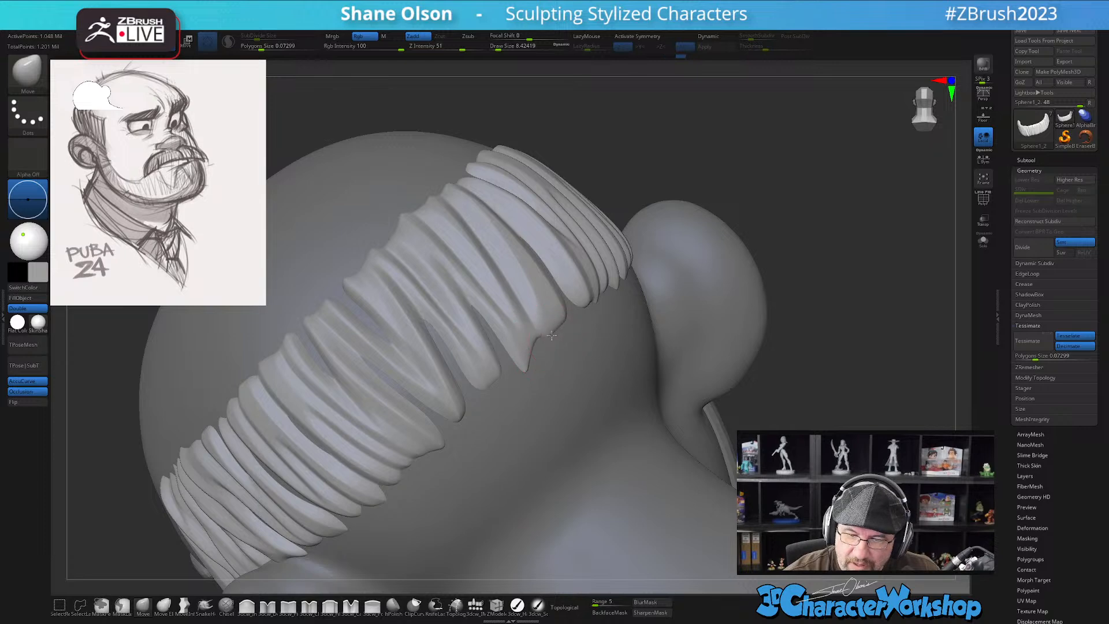
{"action": "mouse_move", "coordinate": [553, 333]}
{"action": "right_mouse_down"}
{"action": "mouse_move", "coordinate": [569, 354]}
{"action": "mouse_move", "coordinate": [503, 349]}
{"action": "mouse_move", "coordinate": [511, 380]}
{"action": "mouse_move", "coordinate": [495, 410]}
{"action": "right_mouse_up"}
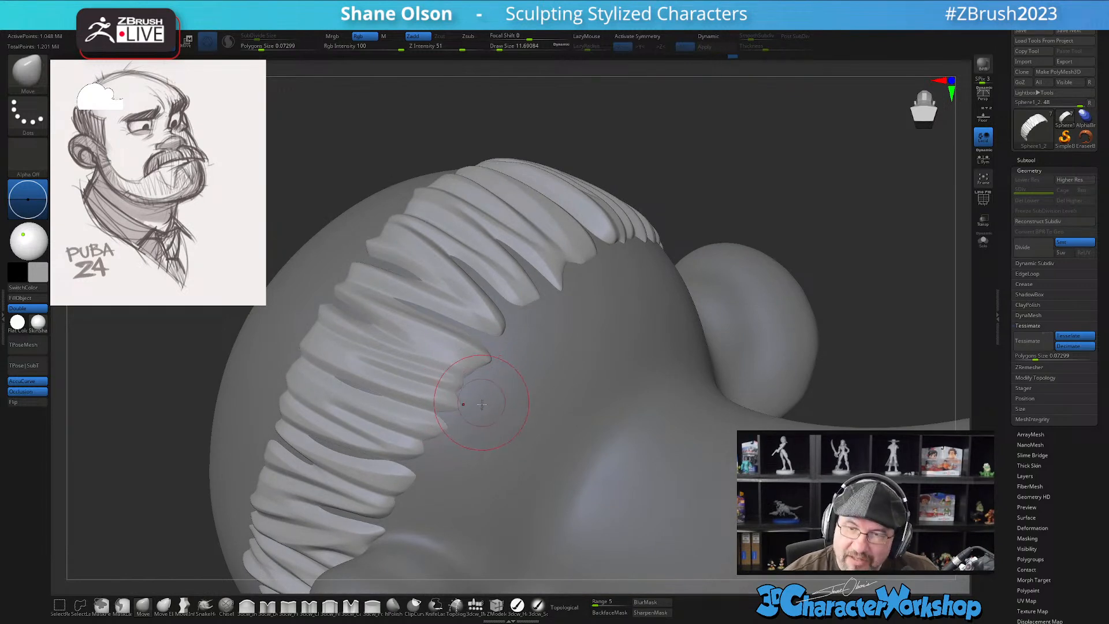
Set the draw size to about 7.5 and pull the upper strand tips on the left side of the hair band into uneven points
{"action": "mouse_move", "coordinate": [492, 412]}
{"action": "right_mouse_down"}
{"action": "mouse_move", "coordinate": [500, 398]}
{"action": "mouse_move", "coordinate": [473, 370]}
{"action": "mouse_move", "coordinate": [477, 402]}
{"action": "mouse_move", "coordinate": [459, 437]}
{"action": "mouse_move", "coordinate": [533, 456]}
{"action": "mouse_move", "coordinate": [602, 439]}
{"action": "mouse_move", "coordinate": [591, 348]}
{"action": "right_mouse_up"}
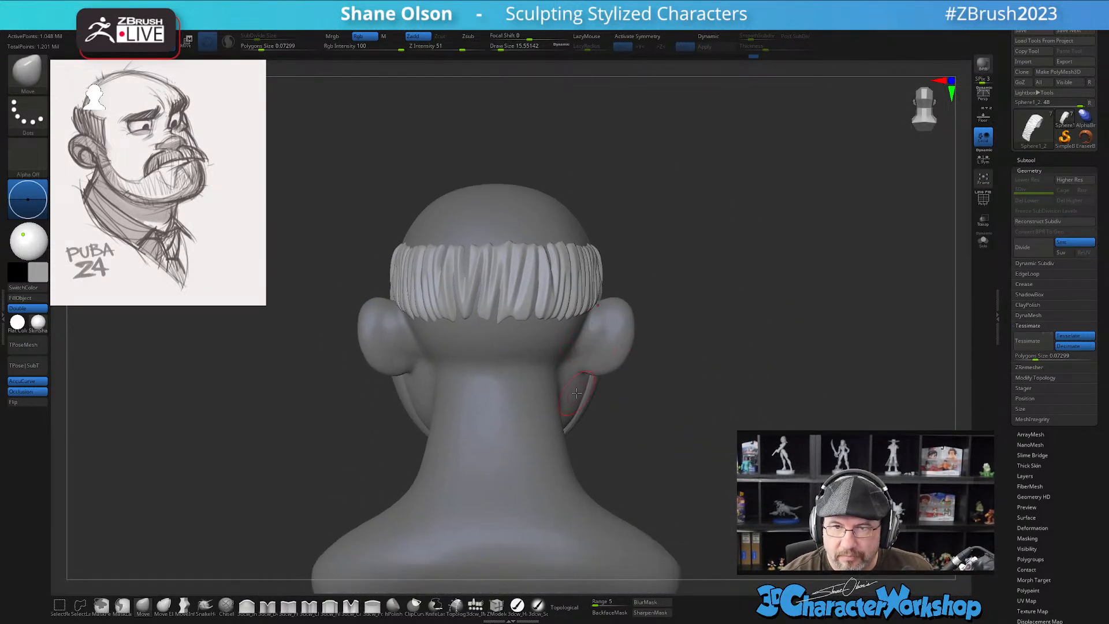
{"action": "mouse_move", "coordinate": [576, 392]}
{"action": "right_mouse_down"}
{"action": "mouse_move", "coordinate": [534, 405]}
{"action": "mouse_move", "coordinate": [519, 378]}
{"action": "mouse_move", "coordinate": [496, 403]}
{"action": "mouse_move", "coordinate": [524, 415]}
{"action": "mouse_move", "coordinate": [487, 315]}
{"action": "mouse_move", "coordinate": [456, 323]}
{"action": "mouse_move", "coordinate": [443, 287]}
{"action": "right_mouse_up"}
{"action": "key", "text": "bracketleft"}
{"action": "key", "text": "bracketleft"}
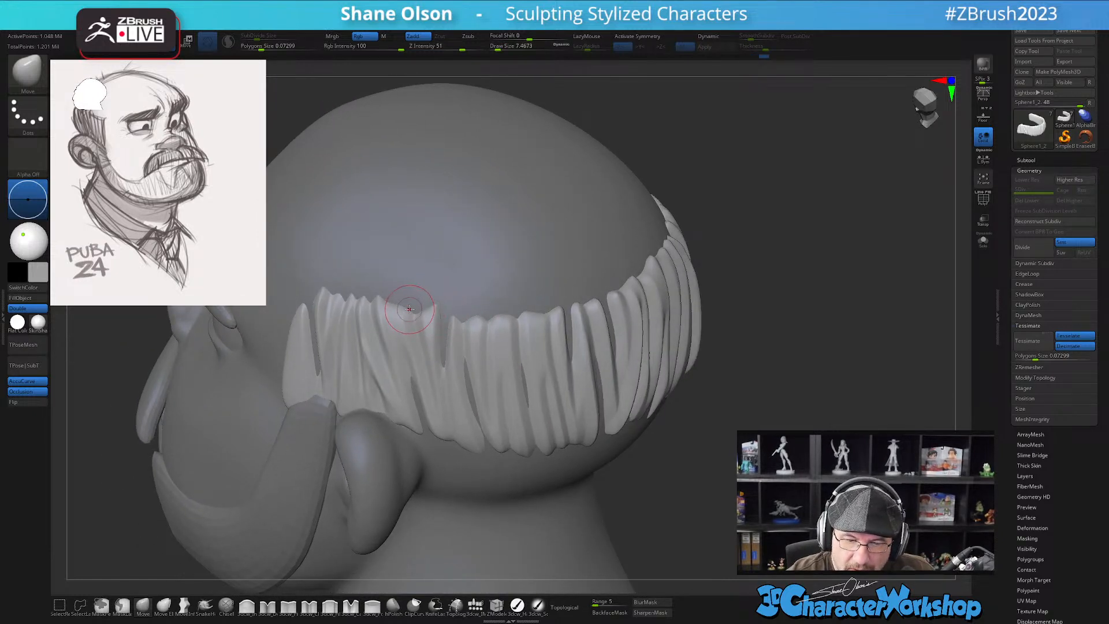
{"action": "right_click_drag", "start_coordinate": [505, 283], "coordinate": [518, 245]}
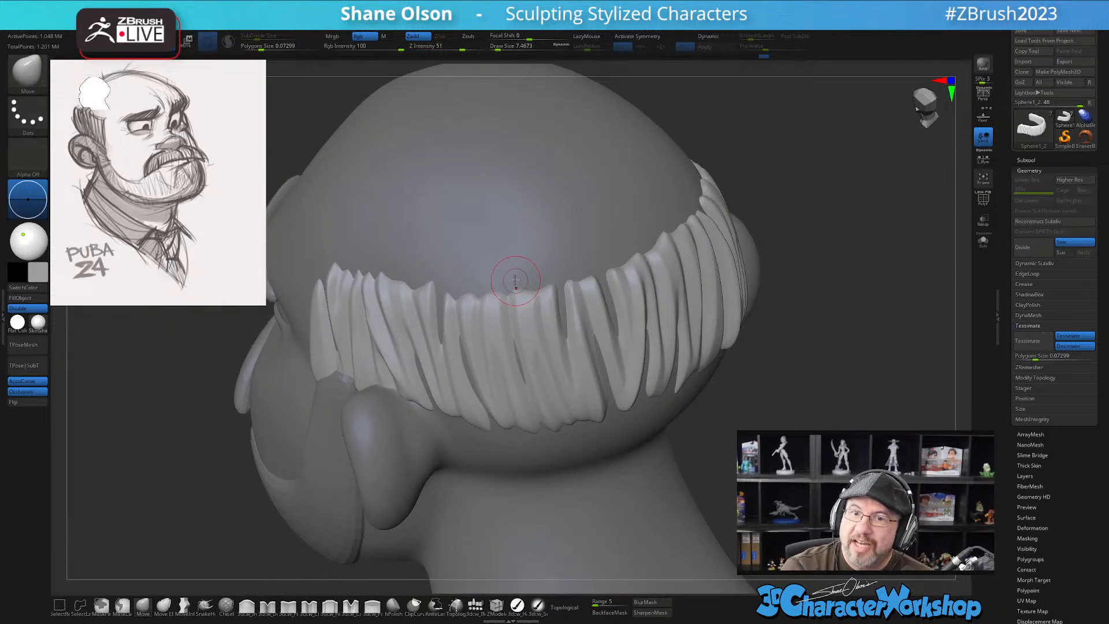
{"action": "right_click_drag", "start_coordinate": [509, 279], "coordinate": [479, 316]}
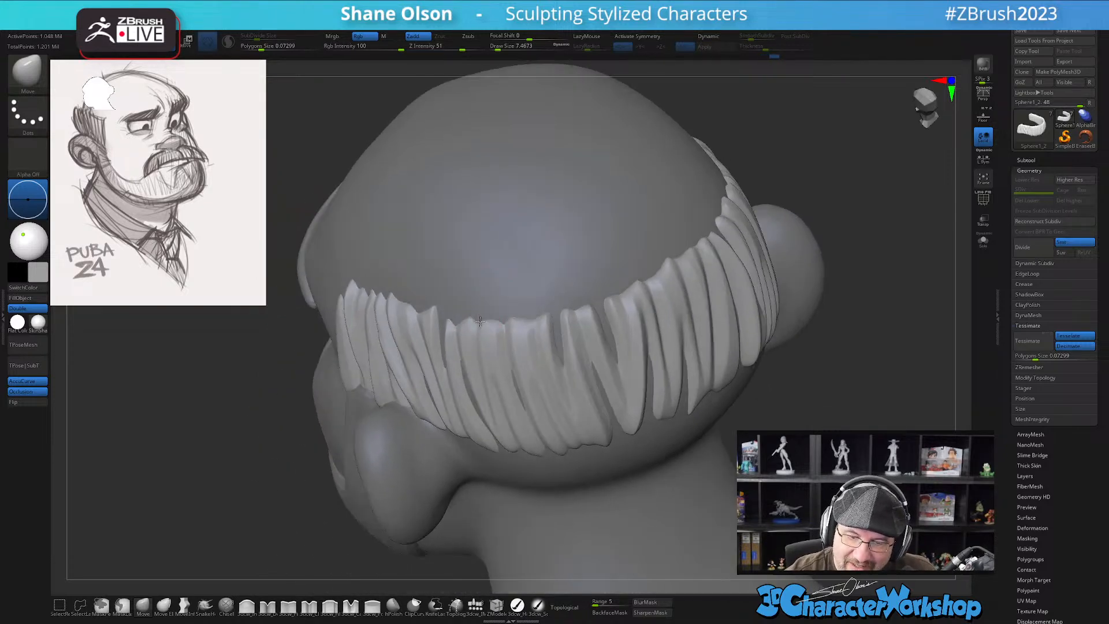
Choose a dark brown colour, switch to the paint brush and fill the hair band with it
{"action": "right_click_drag", "start_coordinate": [621, 376], "coordinate": [645, 364]}
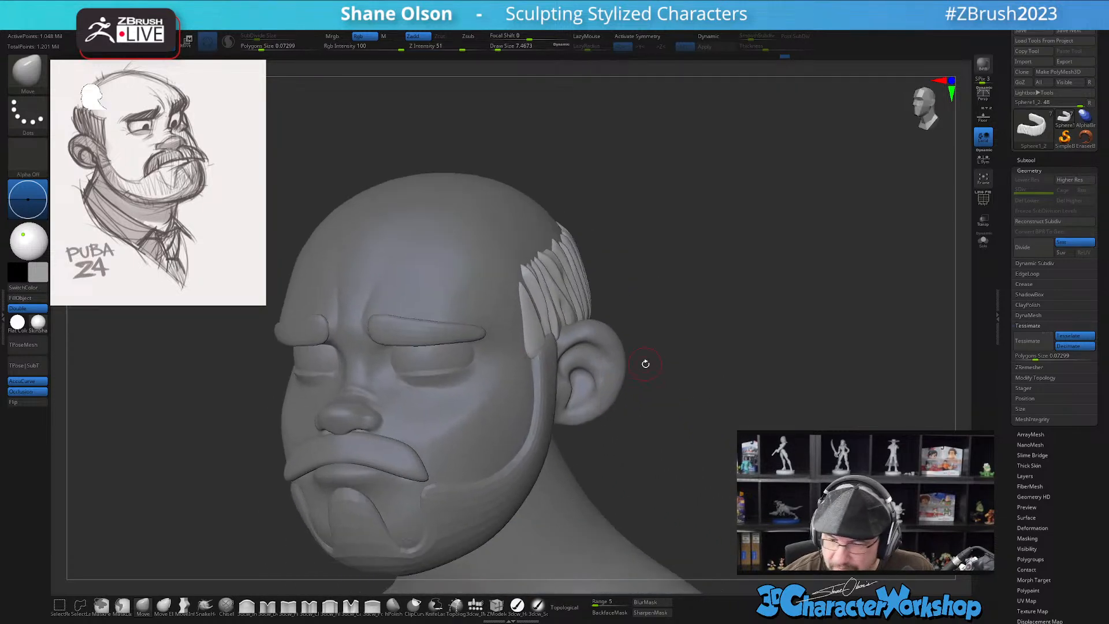
{"action": "right_click_drag", "start_coordinate": [739, 293], "coordinate": [822, 429]}
{"action": "right_click_drag", "start_coordinate": [342, 448], "coordinate": [355, 397], "text": "ctrl"}
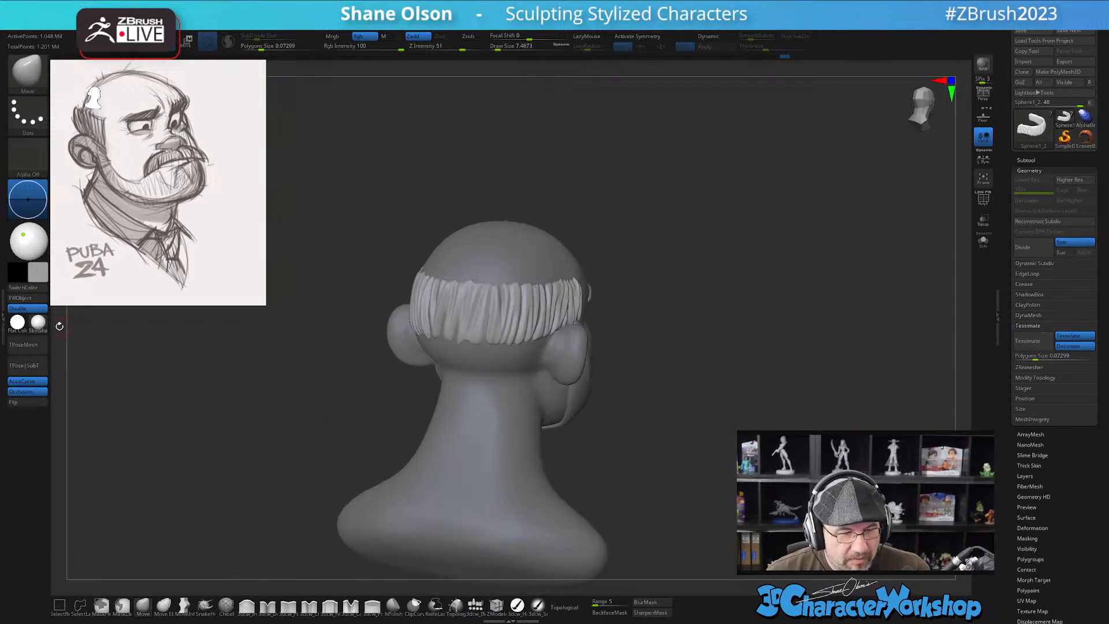
{"action": "left_click", "coordinate": [38, 272]}
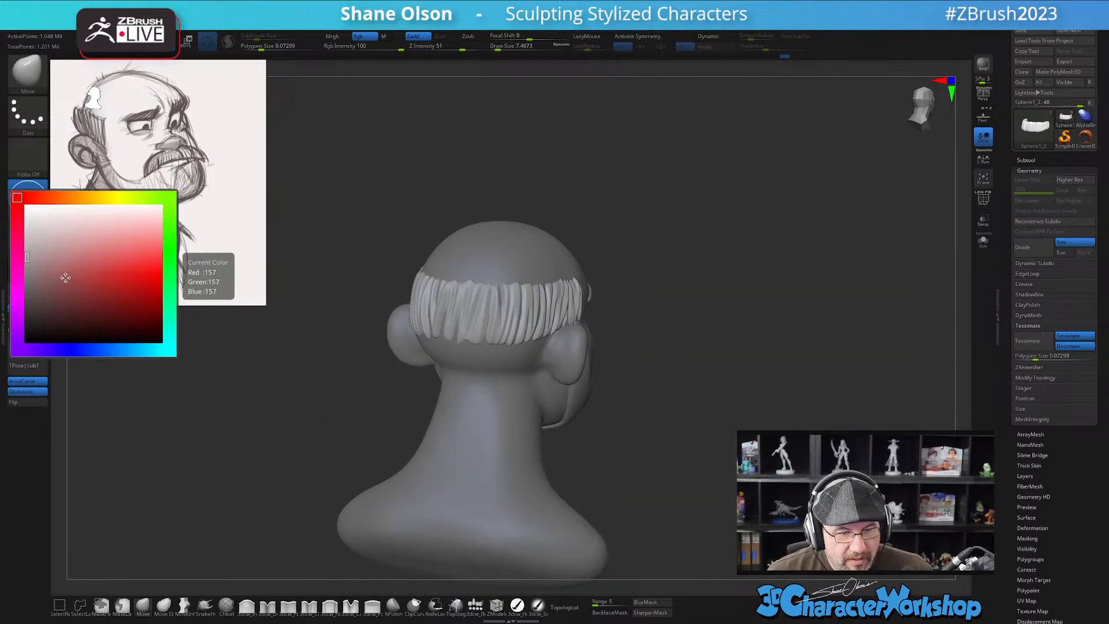
{"action": "left_click", "coordinate": [77, 198]}
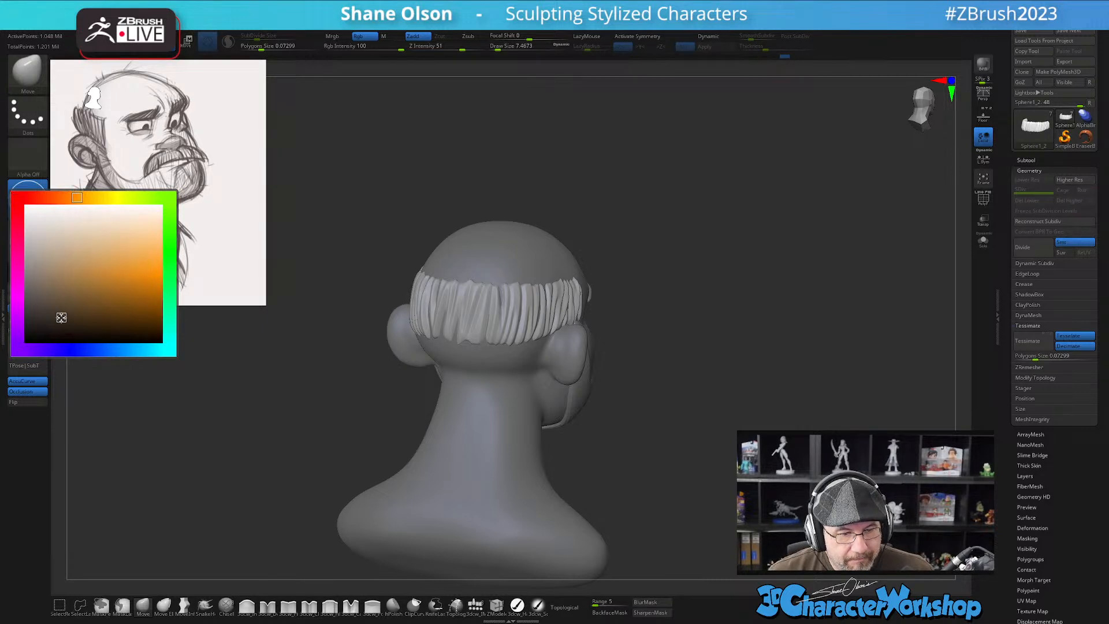
{"action": "left_click", "coordinate": [76, 312]}
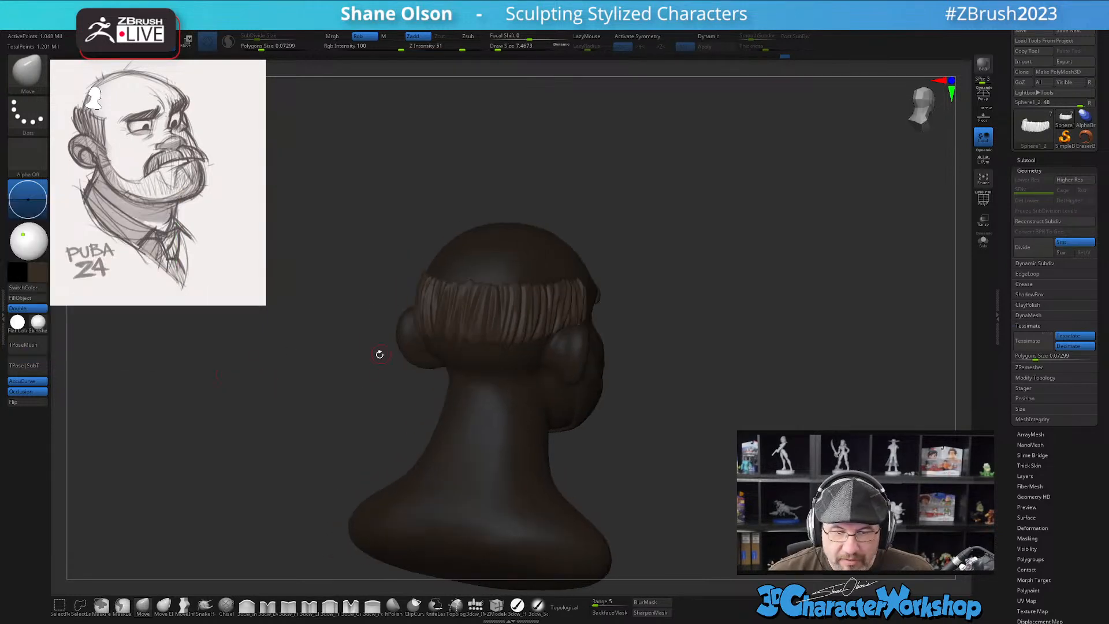
{"action": "left_click", "coordinate": [517, 603]}
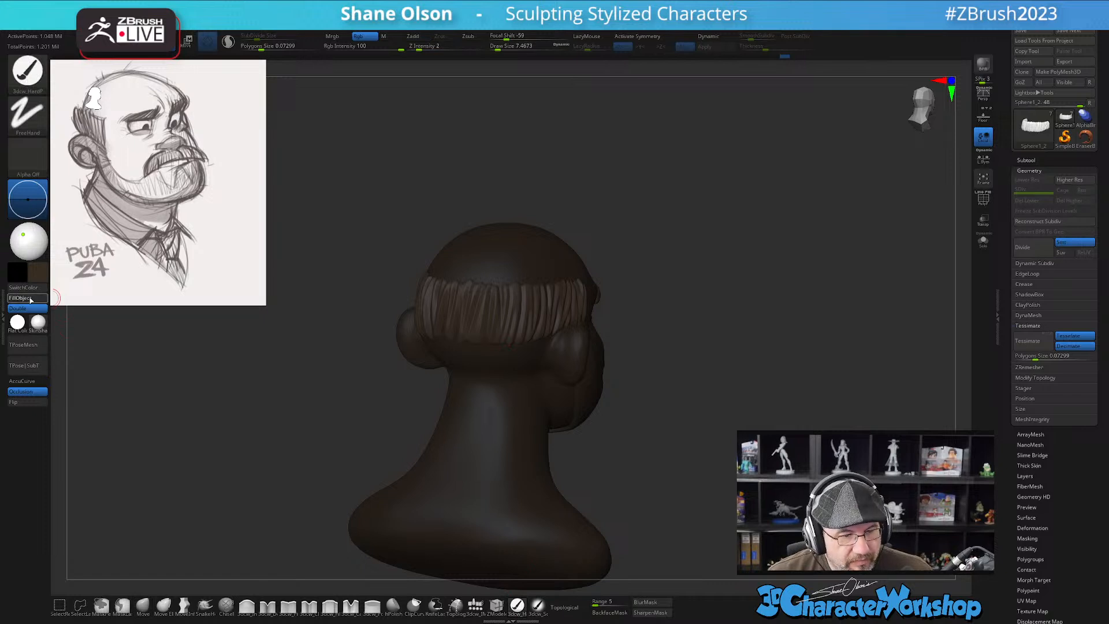
{"action": "left_click_drag", "start_coordinate": [322, 401], "coordinate": [351, 393]}
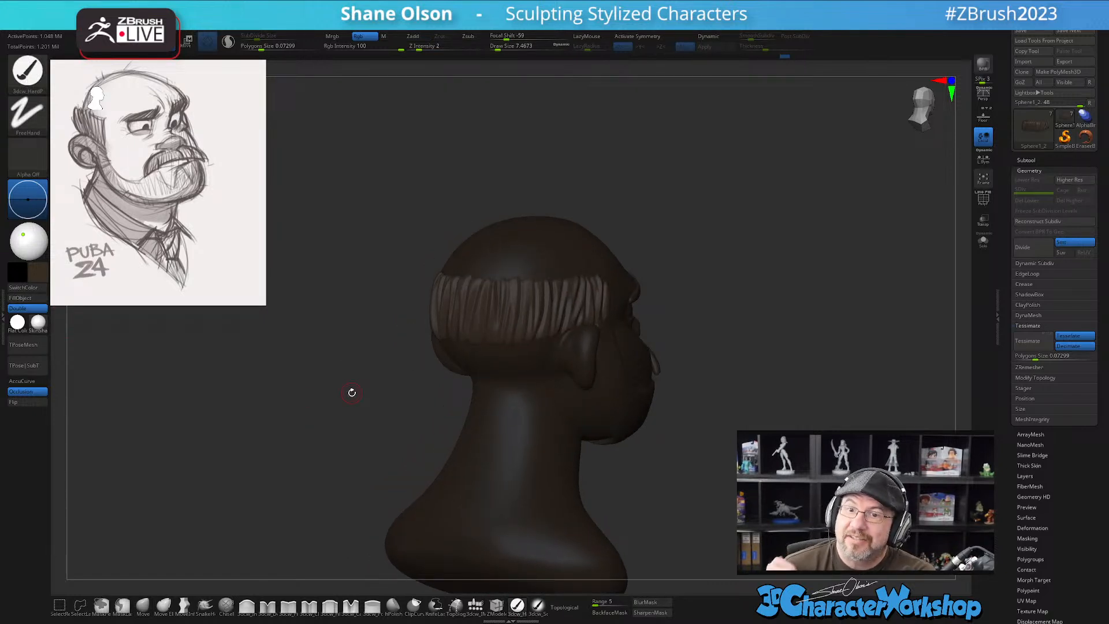
{"action": "left_click_drag", "start_coordinate": [730, 218], "coordinate": [728, 186], "text": "alt"}
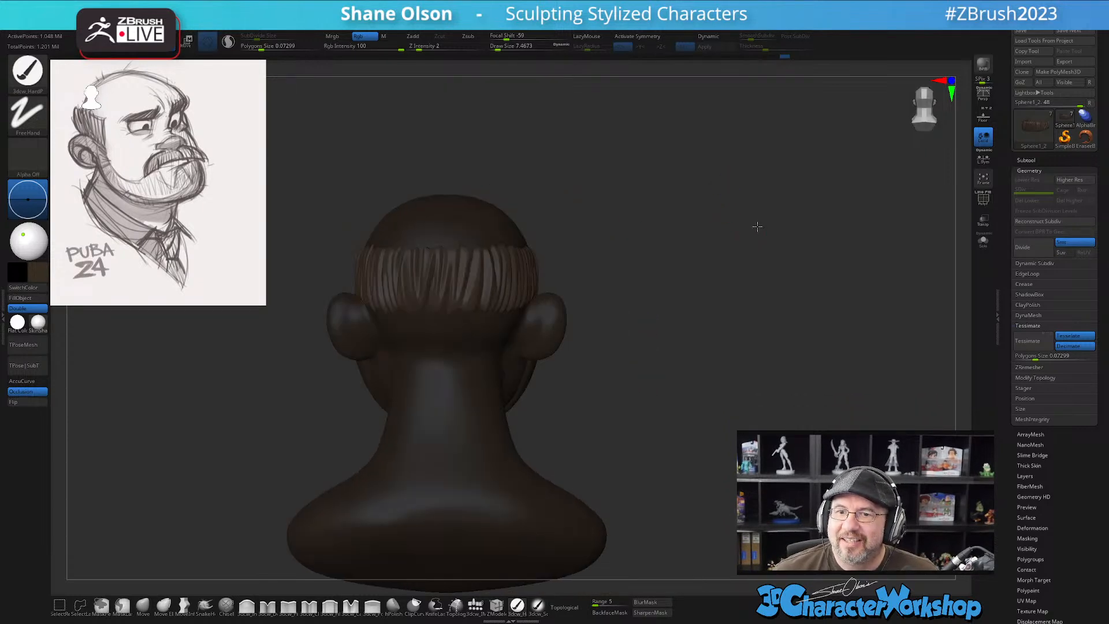
{"action": "left_click_drag", "start_coordinate": [743, 248], "coordinate": [767, 208], "text": "alt"}
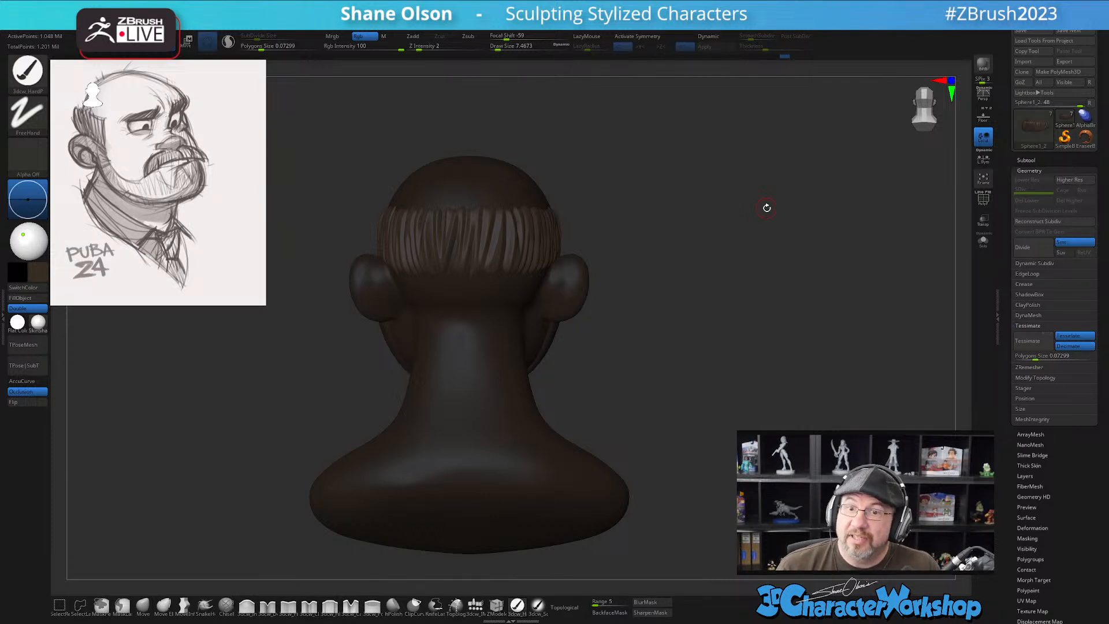
{"action": "left_click_drag", "start_coordinate": [632, 360], "coordinate": [554, 391]}
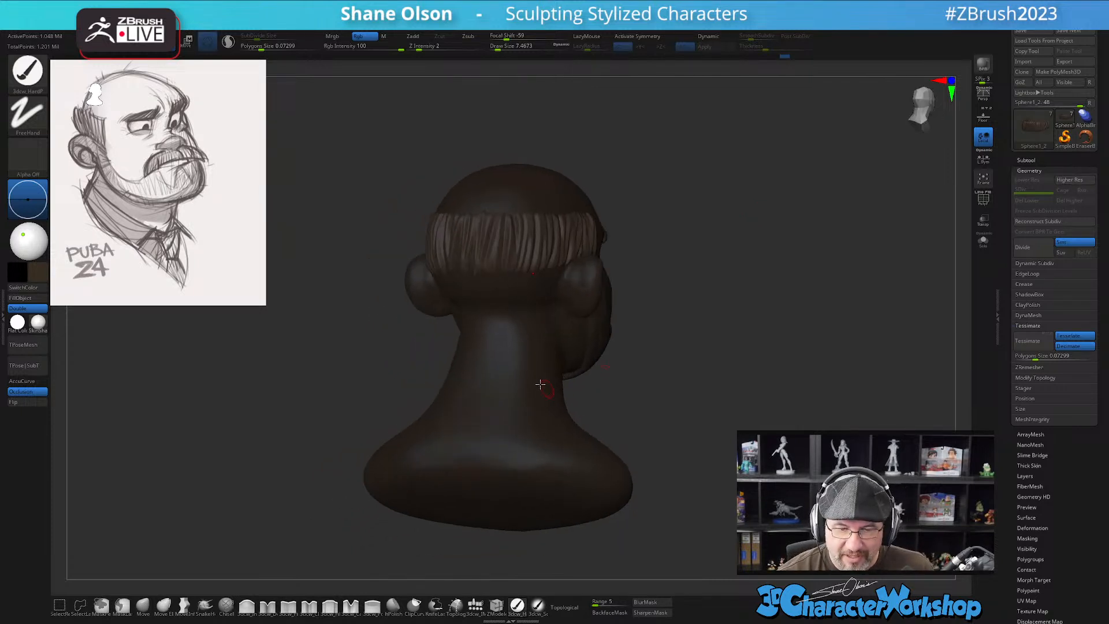
Make the head the active mesh using the polyframe display as a check, and fill it with a light tan skin colour
{"action": "key", "text": "shift+f"}
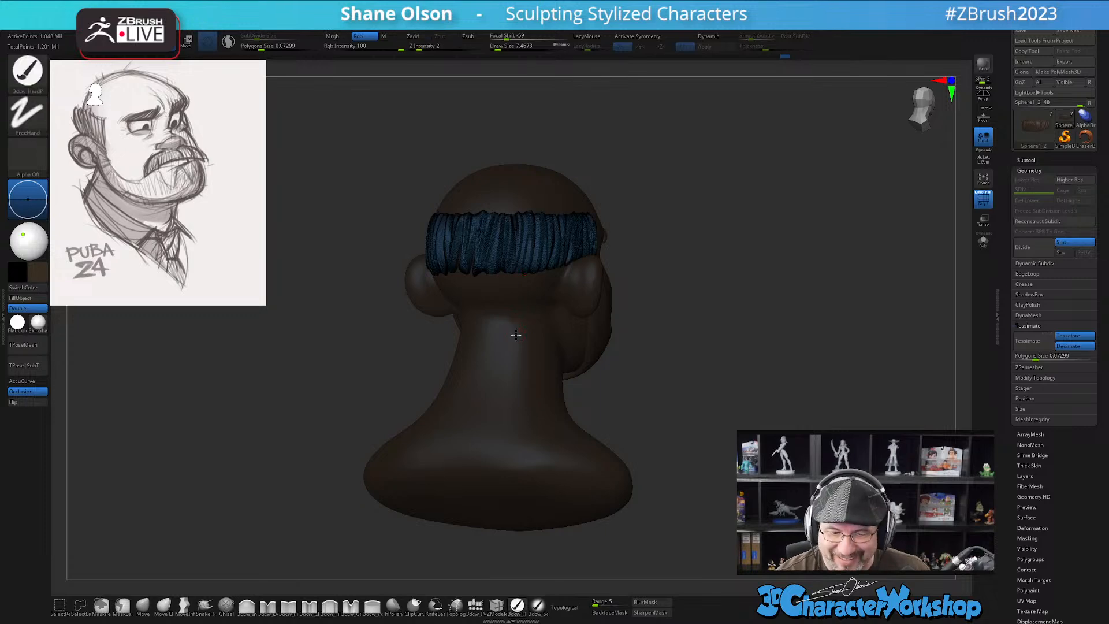
{"action": "left_click", "coordinate": [516, 334], "text": "alt"}
{"action": "left_click", "coordinate": [44, 267]}
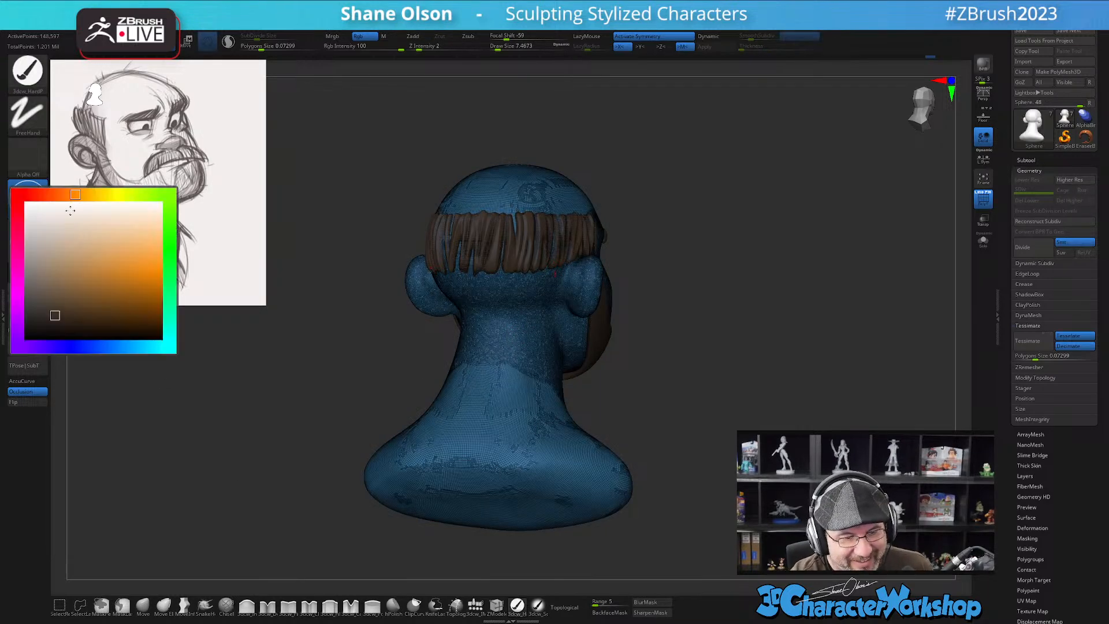
{"action": "left_click", "coordinate": [57, 290]}
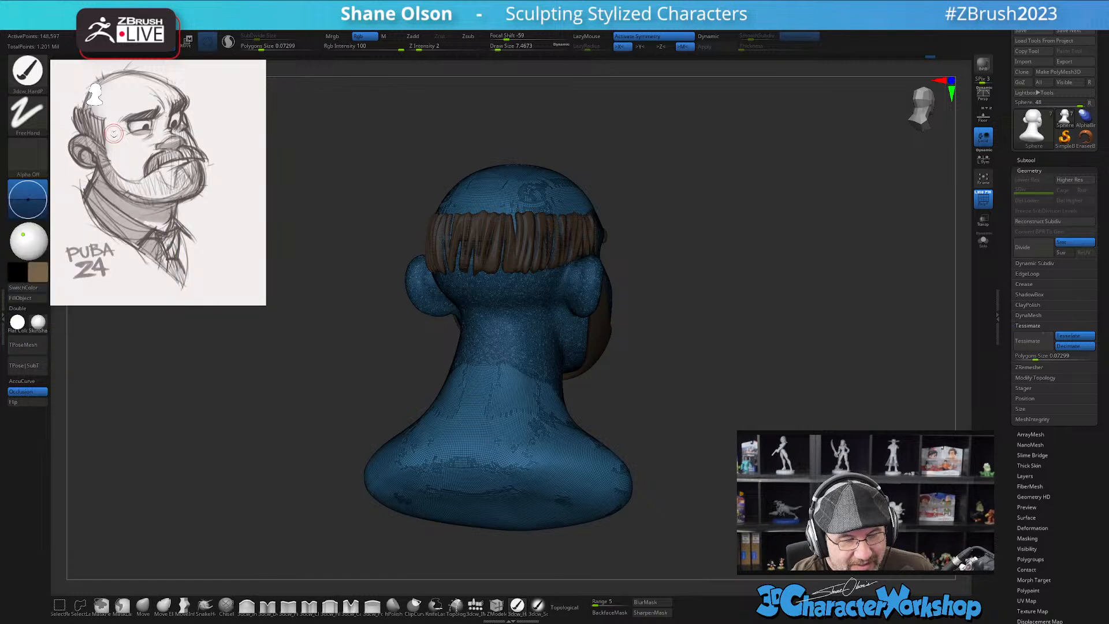
{"action": "left_click", "coordinate": [41, 273]}
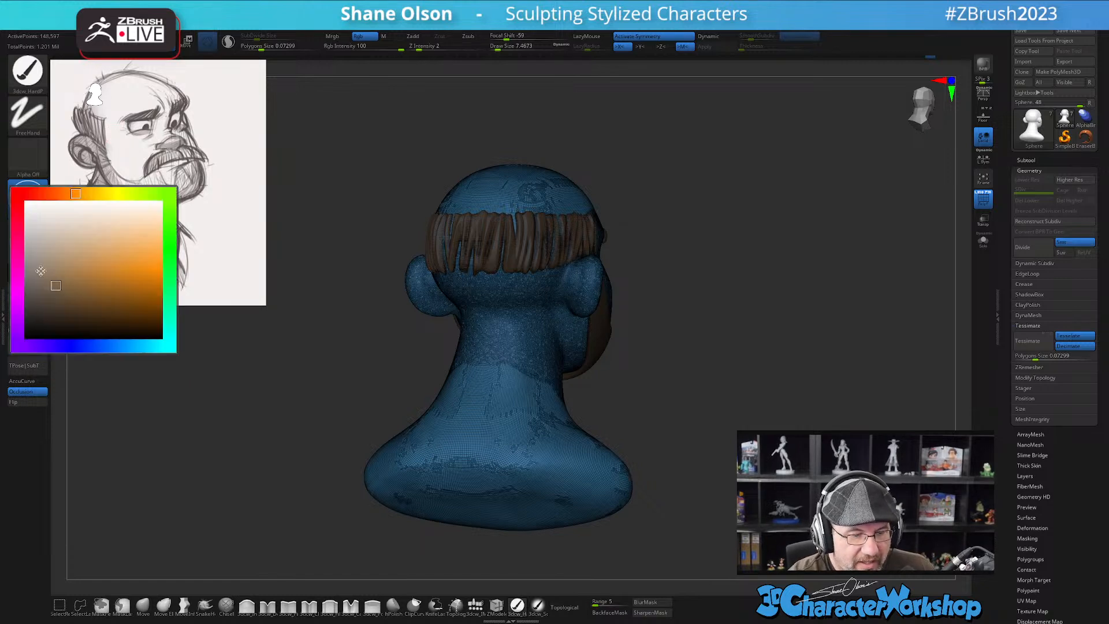
{"action": "left_click", "coordinate": [61, 264]}
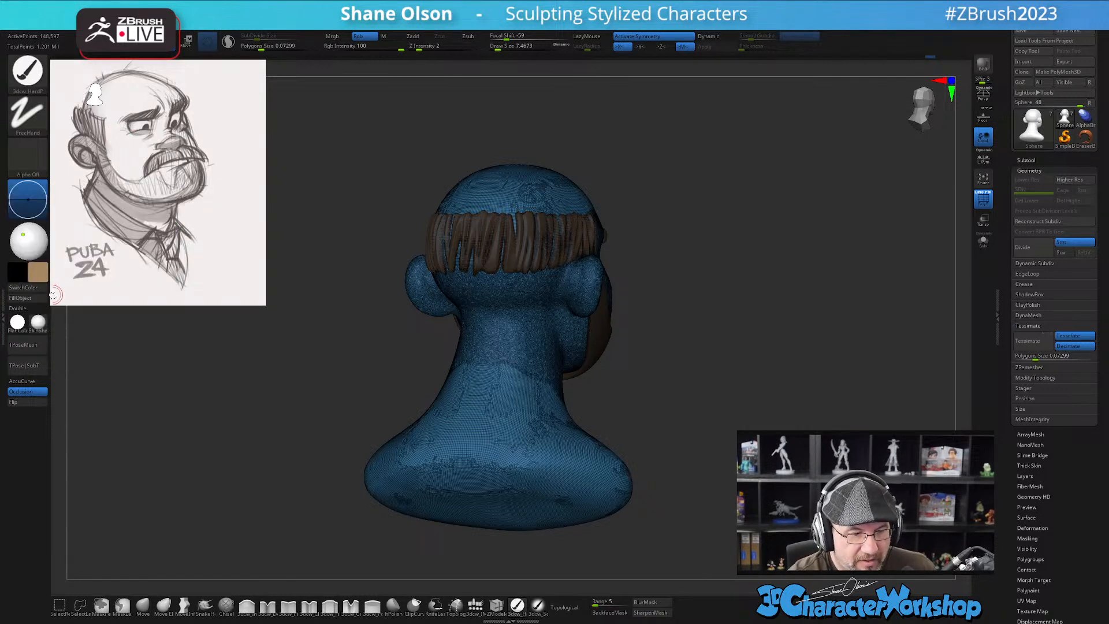
{"action": "left_click", "coordinate": [20, 298]}
{"action": "key", "text": "shift"}
{"action": "key", "text": "shift+f"}
Shift the skin colour to a redder, less saturated pinkish beige and fill the head with it
{"action": "left_click_drag", "start_coordinate": [727, 433], "coordinate": [671, 436]}
{"action": "left_click", "coordinate": [36, 268]}
{"action": "left_click", "coordinate": [75, 192]}
{"action": "left_click", "coordinate": [38, 266]}
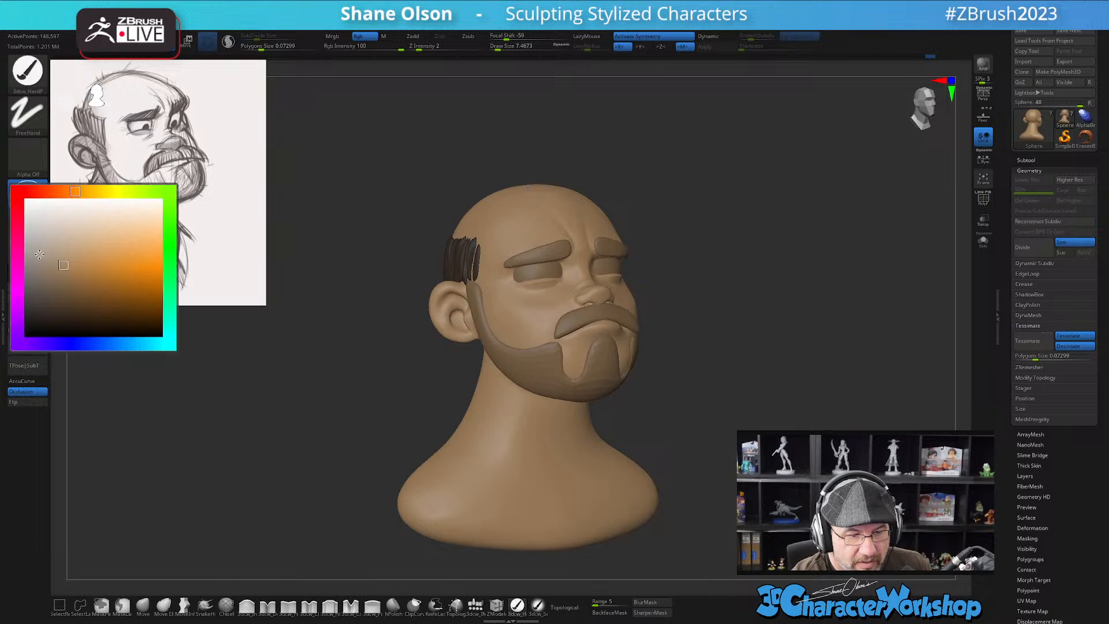
{"action": "left_click_drag", "start_coordinate": [72, 192], "coordinate": [64, 192]}
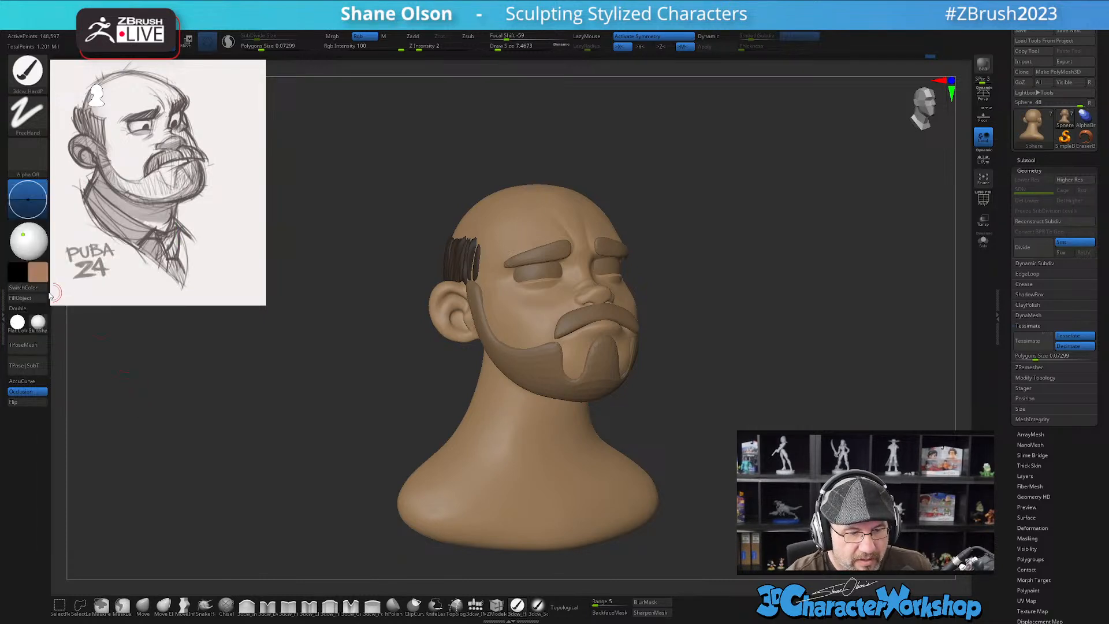
{"action": "left_click", "coordinate": [38, 265]}
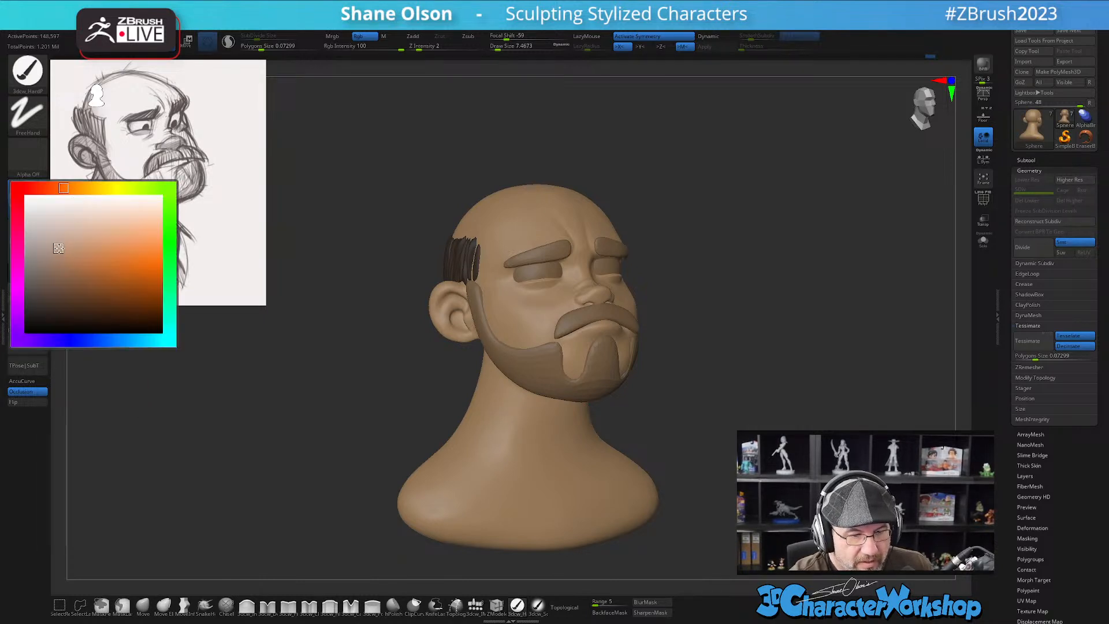
{"action": "left_click", "coordinate": [20, 297]}
Examine the head's skin colour against the hair band and facial features from the front, side and three-quarter views
{"action": "mouse_move", "coordinate": [223, 496]}
{"action": "left_mouse_down"}
{"action": "mouse_move", "coordinate": [240, 508]}
{"action": "mouse_move", "coordinate": [233, 500]}
{"action": "mouse_move", "coordinate": [254, 480]}
{"action": "mouse_move", "coordinate": [242, 463]}
{"action": "left_mouse_up"}
{"action": "mouse_move", "coordinate": [670, 360]}
{"action": "left_mouse_down"}
{"action": "mouse_move", "coordinate": [654, 372]}
{"action": "mouse_move", "coordinate": [665, 378]}
{"action": "mouse_move", "coordinate": [677, 359]}
{"action": "left_mouse_up"}
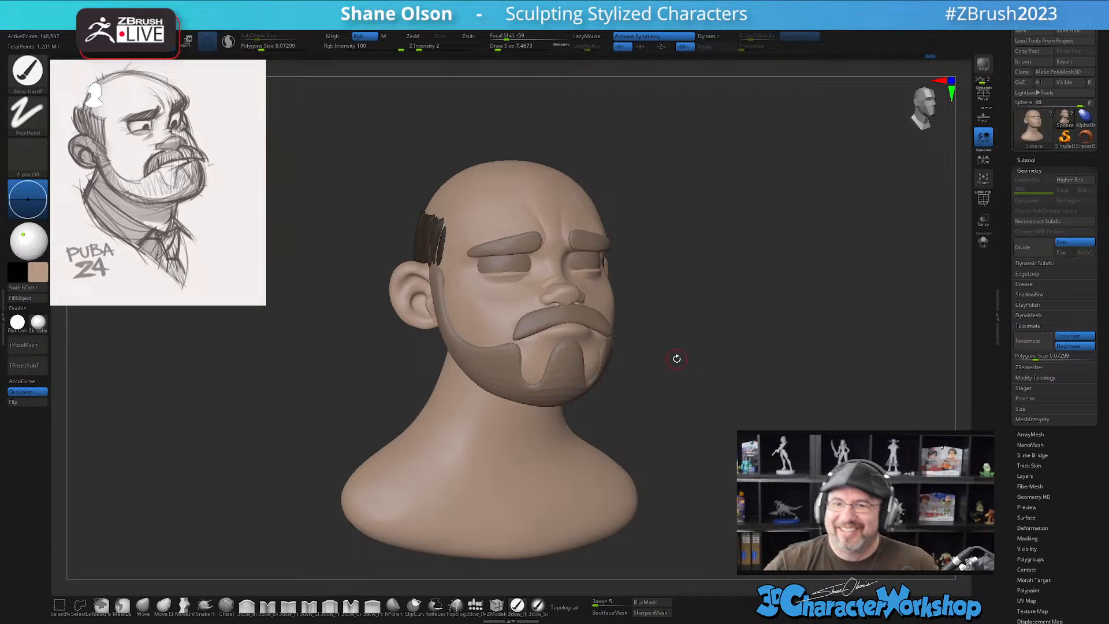
{"action": "mouse_move", "coordinate": [678, 369]}
{"action": "left_mouse_down"}
{"action": "mouse_move", "coordinate": [676, 386]}
{"action": "mouse_move", "coordinate": [686, 387]}
{"action": "left_mouse_up"}
{"action": "mouse_move", "coordinate": [247, 412]}
{"action": "left_mouse_down"}
{"action": "mouse_move", "coordinate": [270, 411]}
{"action": "mouse_move", "coordinate": [230, 427]}
{"action": "left_mouse_up"}
{"action": "mouse_move", "coordinate": [661, 391]}
{"action": "left_mouse_down"}
{"action": "mouse_move", "coordinate": [725, 380]}
{"action": "mouse_move", "coordinate": [656, 391]}
{"action": "mouse_move", "coordinate": [676, 394]}
{"action": "left_mouse_up"}
{"action": "mouse_move", "coordinate": [369, 434]}
{"action": "left_mouse_down"}
{"action": "mouse_move", "coordinate": [308, 418]}
{"action": "mouse_move", "coordinate": [306, 436]}
{"action": "left_mouse_up"}
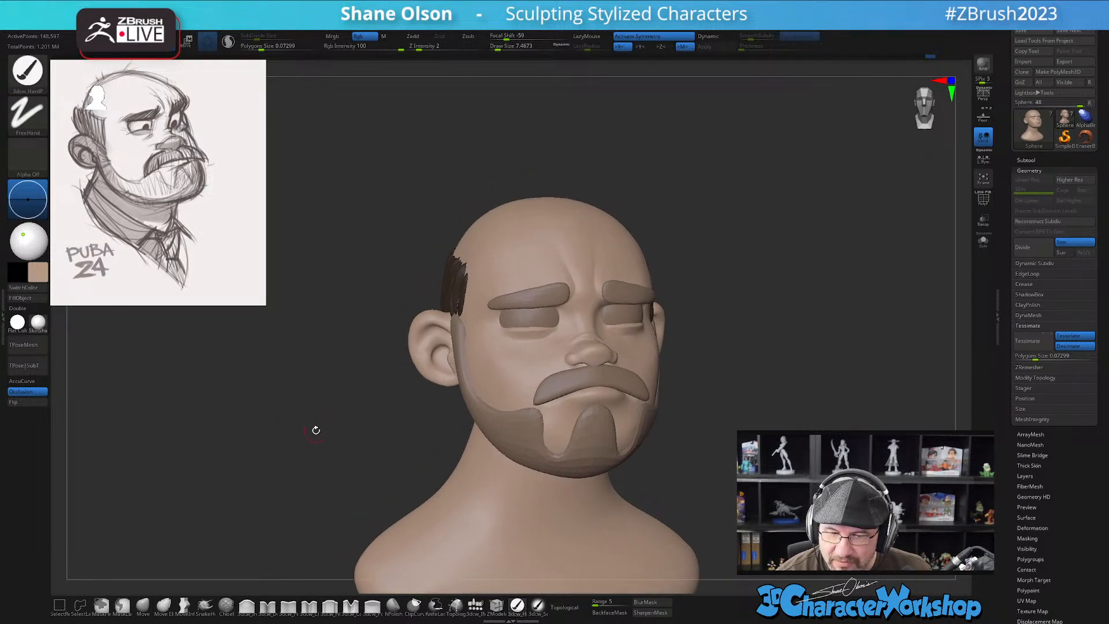
{"action": "left_click_drag", "start_coordinate": [692, 331], "coordinate": [696, 331]}
{"action": "right_click_drag", "start_coordinate": [532, 277], "coordinate": [544, 276]}
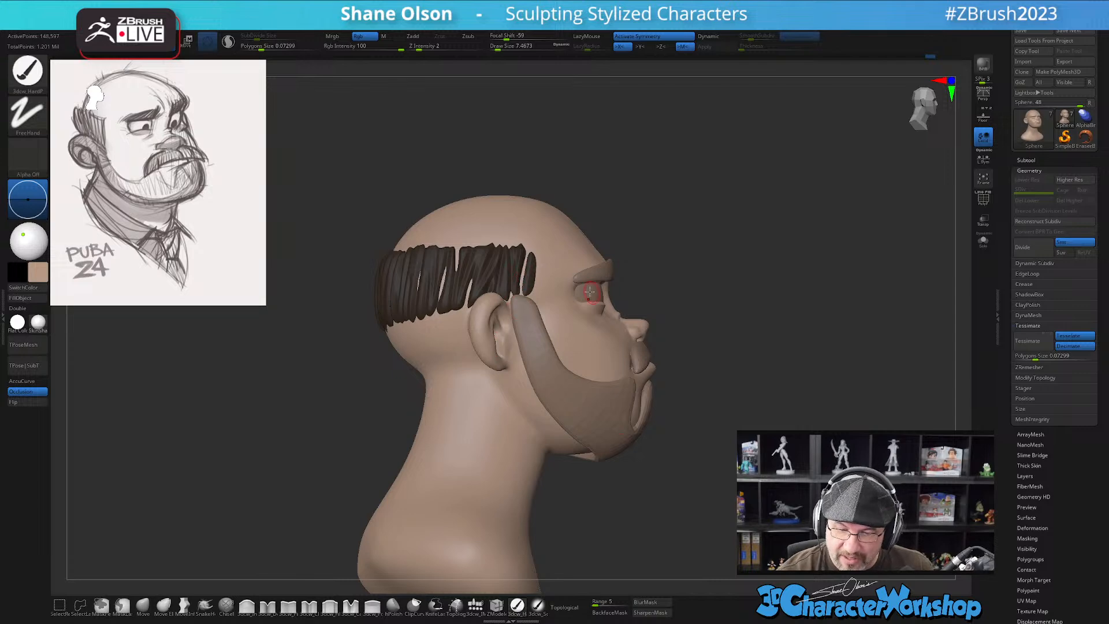
{"action": "left_click_drag", "start_coordinate": [678, 376], "coordinate": [638, 377]}
{"action": "mouse_move", "coordinate": [689, 432]}
{"action": "right_mouse_down"}
{"action": "mouse_move", "coordinate": [681, 404]}
{"action": "mouse_move", "coordinate": [688, 435]}
{"action": "mouse_move", "coordinate": [727, 423]}
{"action": "mouse_move", "coordinate": [694, 426]}
{"action": "mouse_move", "coordinate": [715, 413]}
{"action": "mouse_move", "coordinate": [670, 421]}
{"action": "right_mouse_up"}
{"action": "mouse_move", "coordinate": [647, 423]}
{"action": "left_mouse_down"}
{"action": "mouse_move", "coordinate": [757, 398]}
{"action": "mouse_move", "coordinate": [768, 376]}
{"action": "mouse_move", "coordinate": [570, 292]}
{"action": "mouse_move", "coordinate": [572, 272]}
{"action": "left_mouse_up"}
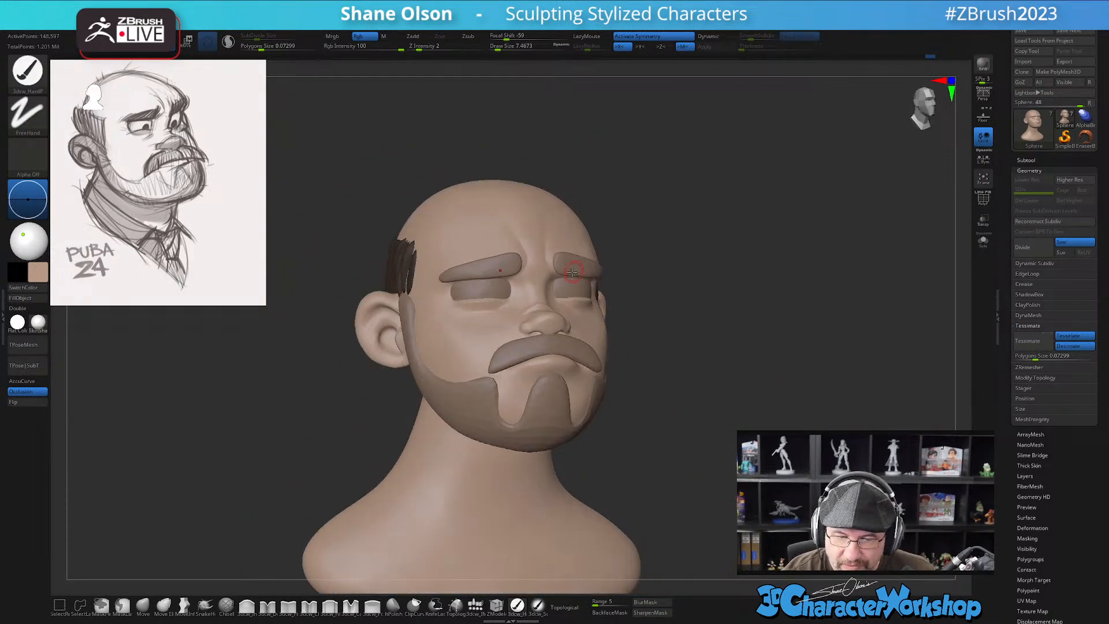
Make the eyes the active mesh, set the draw size to about 12.9, and fill them with off-white
{"action": "left_click", "coordinate": [502, 279], "text": "alt"}
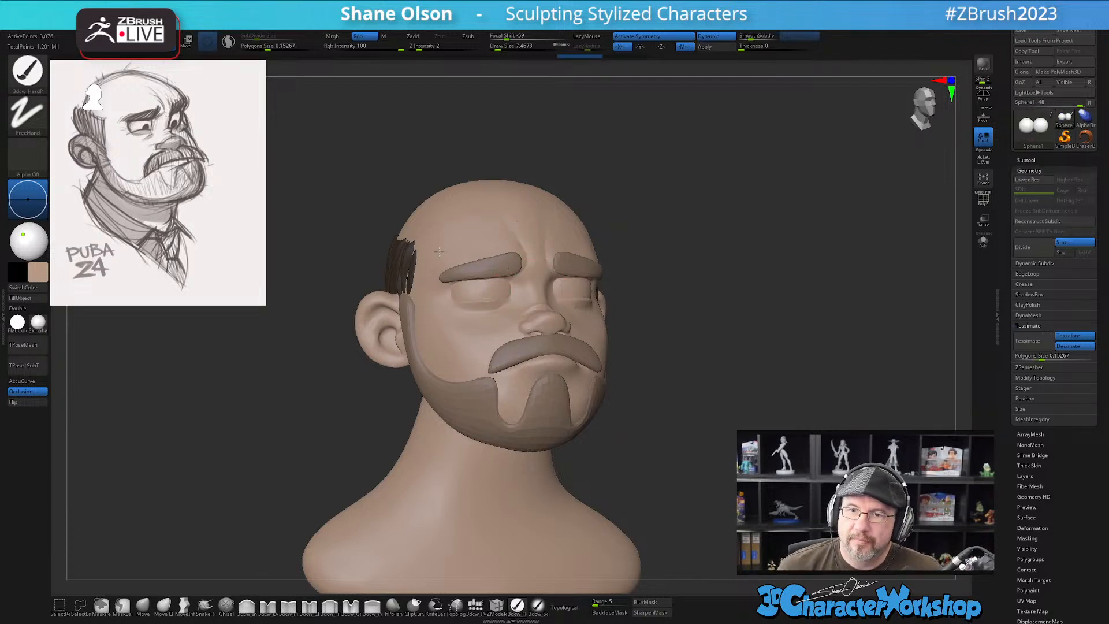
{"action": "key", "text": "s"}
{"action": "left_click_drag", "start_coordinate": [631, 270], "coordinate": [639, 270]}
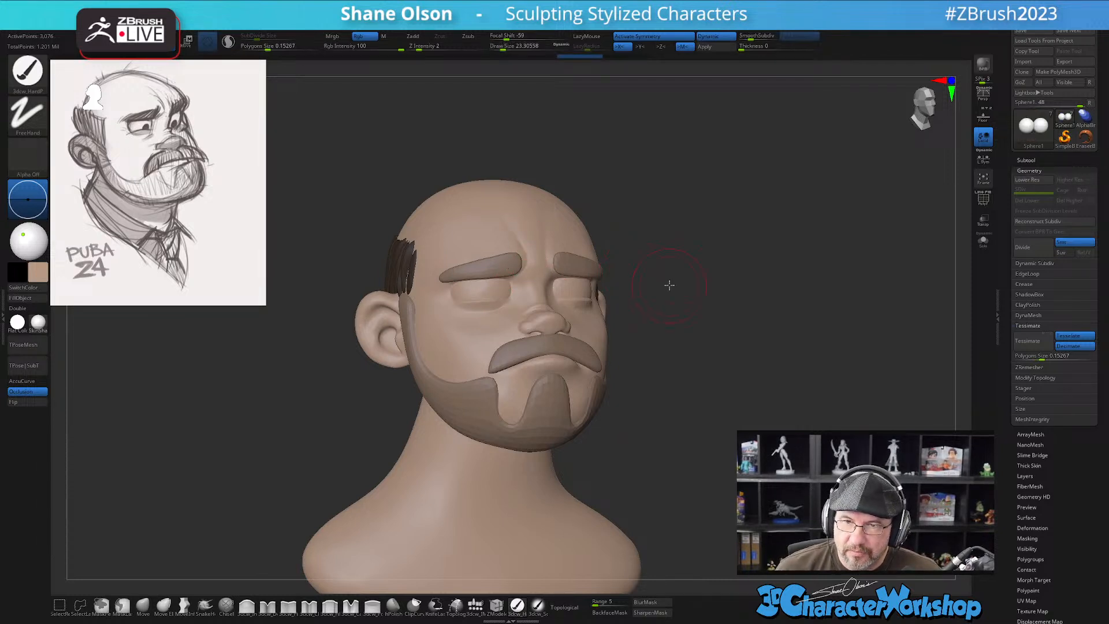
{"action": "left_click_drag", "start_coordinate": [625, 321], "coordinate": [611, 279], "text": "alt"}
{"action": "mouse_move", "coordinate": [716, 208]}
{"action": "left_mouse_down"}
{"action": "mouse_move", "coordinate": [697, 231]}
{"action": "mouse_move", "coordinate": [729, 208]}
{"action": "left_mouse_up"}
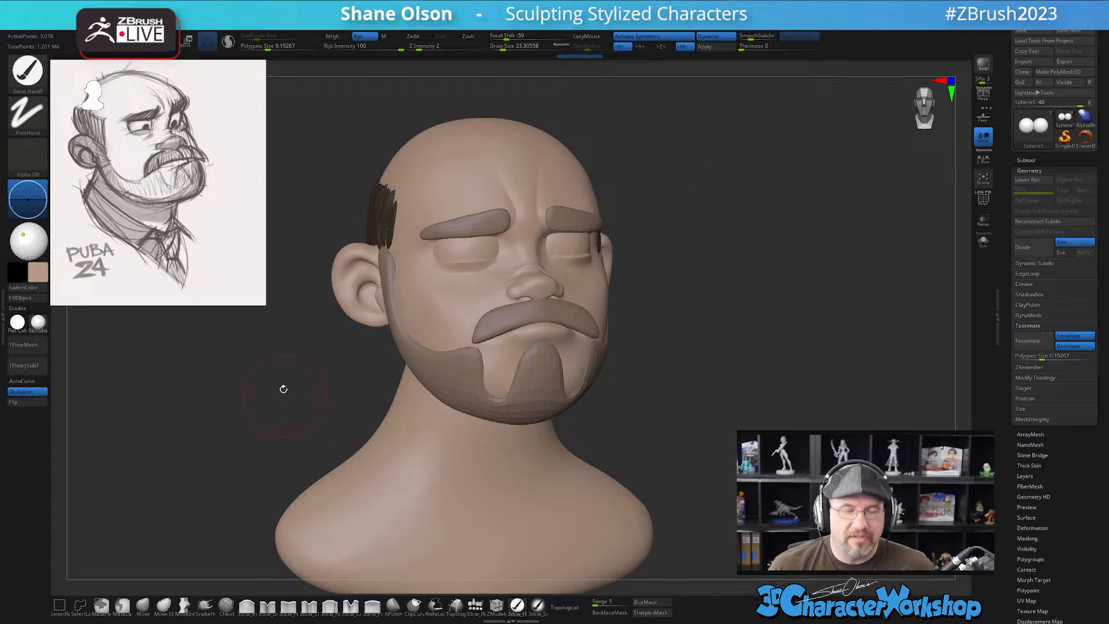
{"action": "key", "text": "s"}
{"action": "left_click_drag", "start_coordinate": [252, 390], "coordinate": [249, 390]}
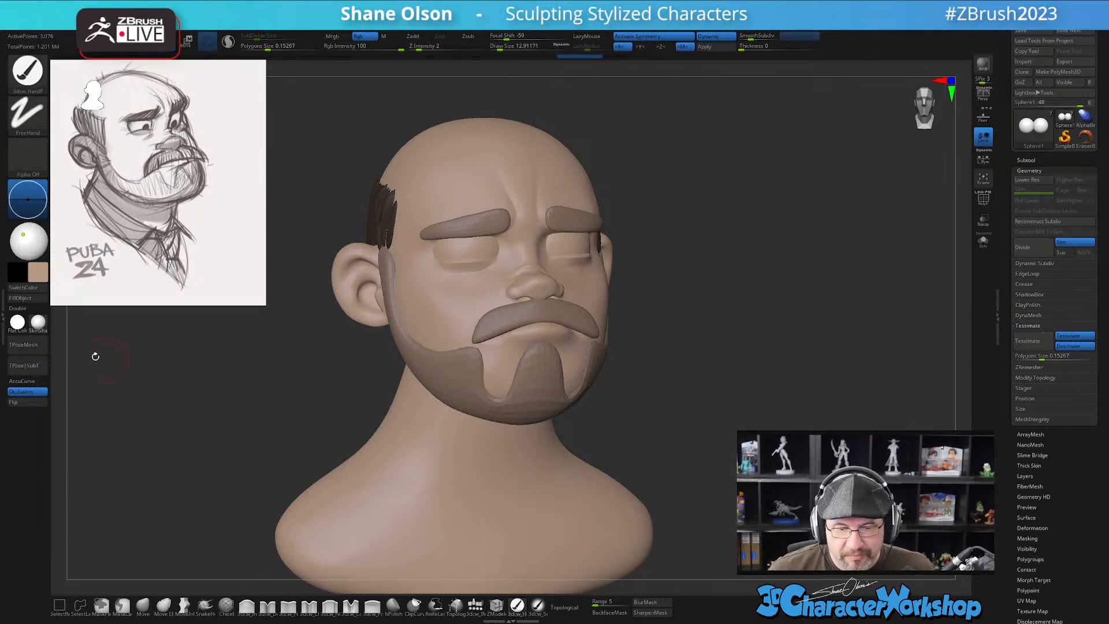
{"action": "left_click", "coordinate": [38, 272]}
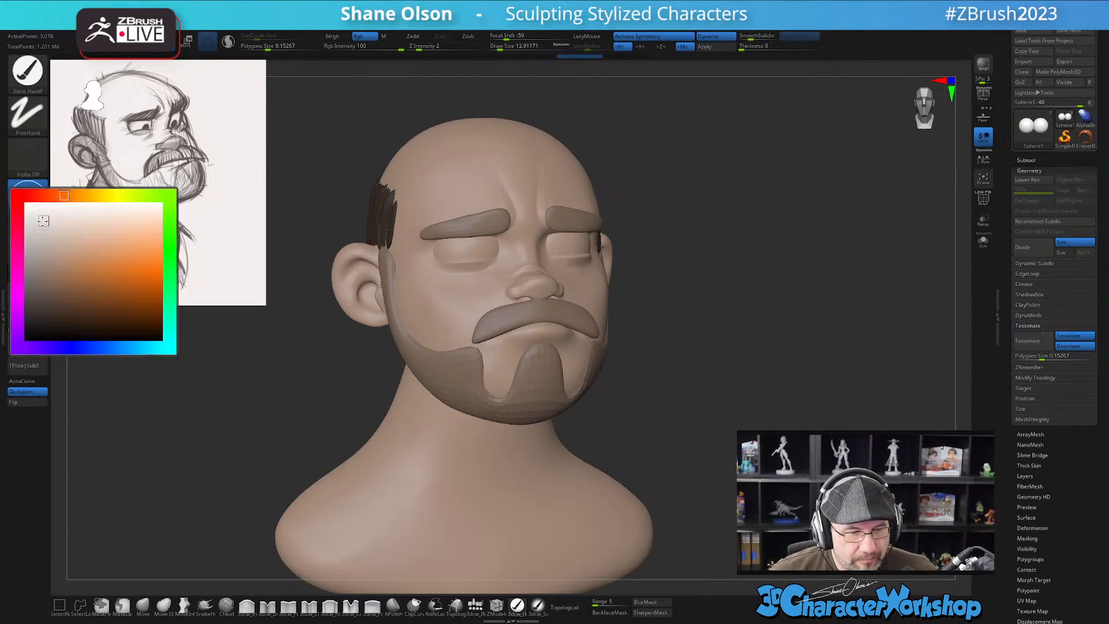
{"action": "left_click_drag", "start_coordinate": [63, 196], "coordinate": [99, 198]}
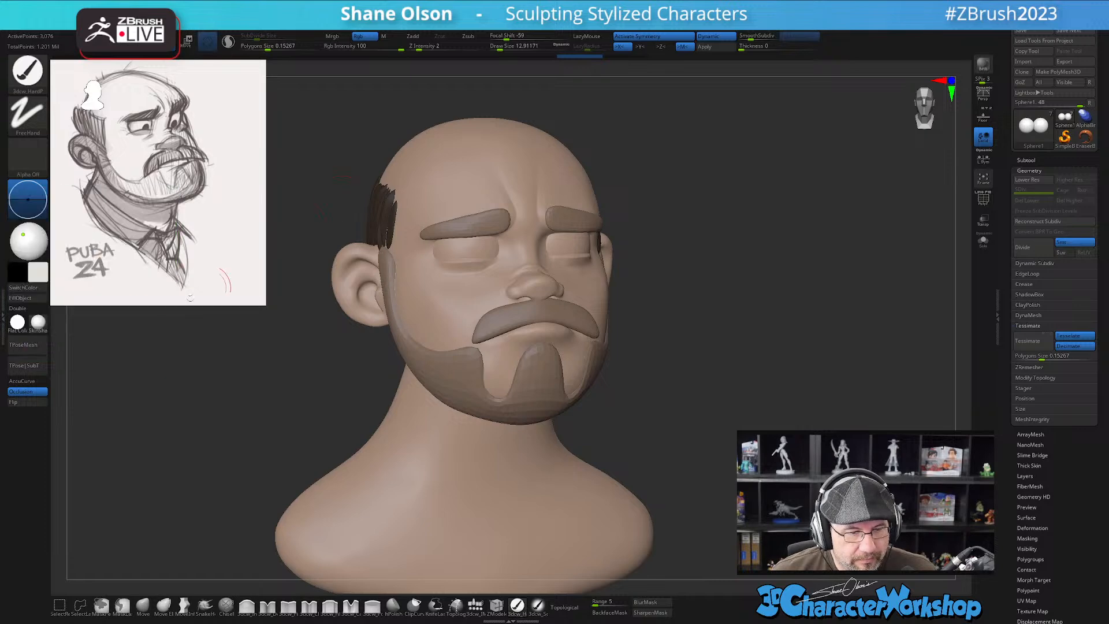
{"action": "left_click", "coordinate": [37, 303]}
{"action": "mouse_move", "coordinate": [241, 379]}
{"action": "left_mouse_down", "text": "shift"}
{"action": "mouse_move", "coordinate": [220, 381]}
{"action": "mouse_move", "coordinate": [243, 379]}
{"action": "left_mouse_up", "text": "shift"}
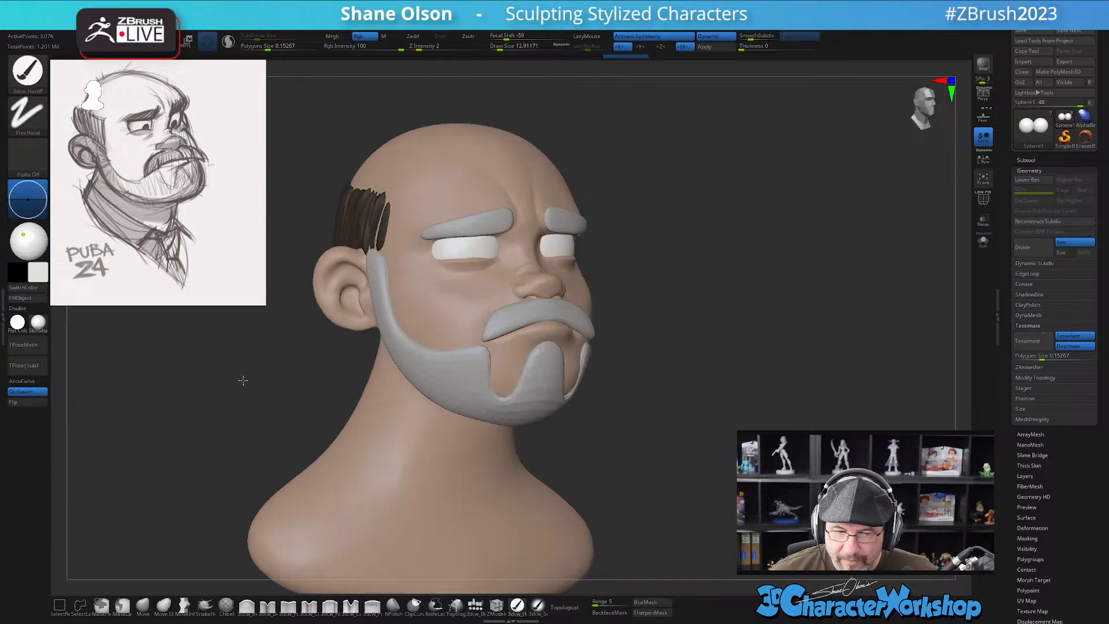
Make the eyebrows the active mesh, sample the hair band's dark brown, and fill the eyebrows with it
{"action": "left_click", "coordinate": [472, 222], "text": "alt"}
{"action": "key", "text": "c"}
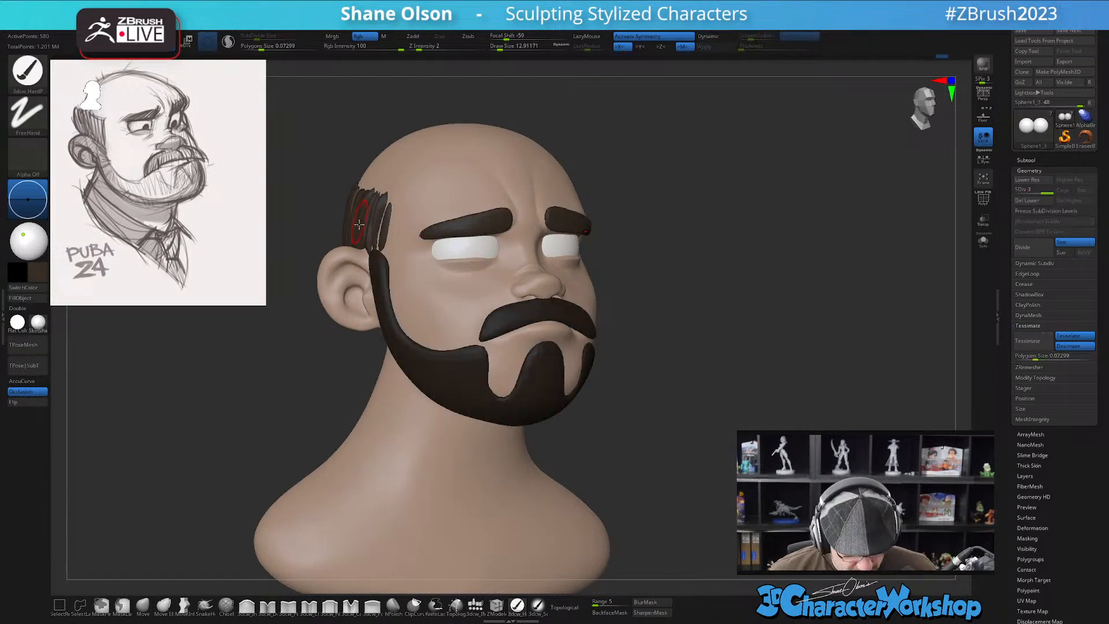
{"action": "left_click_drag", "start_coordinate": [212, 417], "coordinate": [201, 411], "text": "shift"}
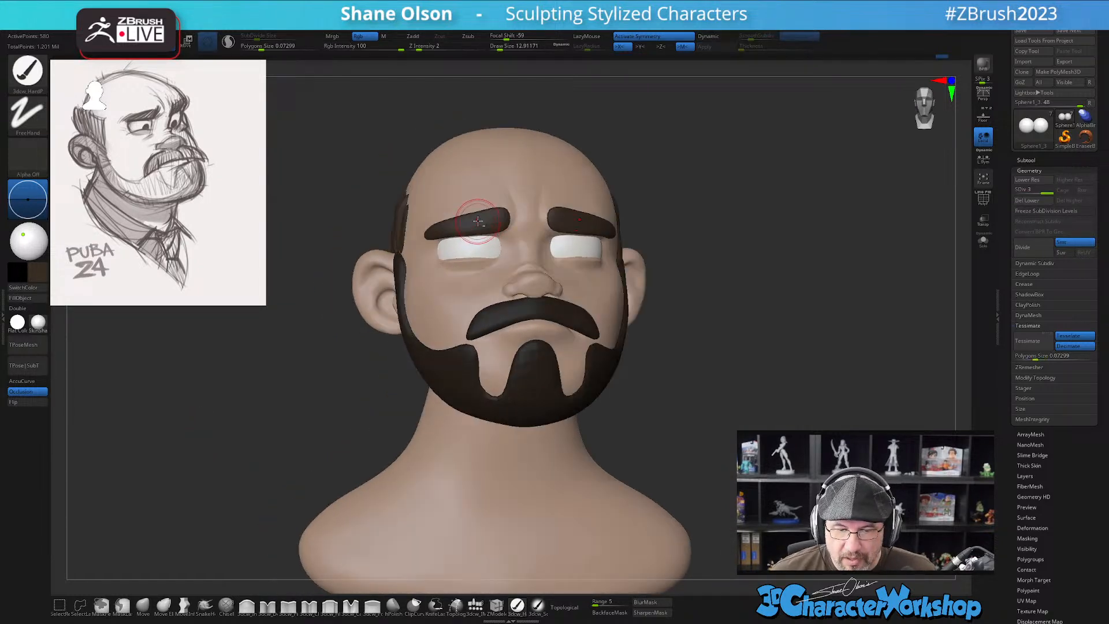
{"action": "left_click_drag", "start_coordinate": [762, 260], "coordinate": [225, 358]}
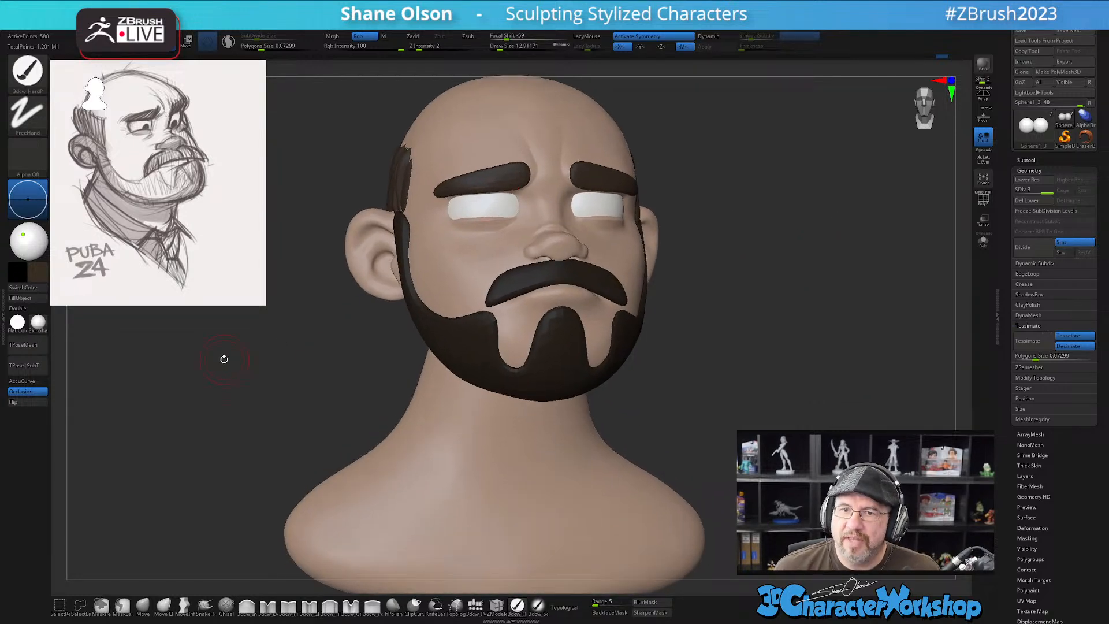
{"action": "key", "text": "shift"}
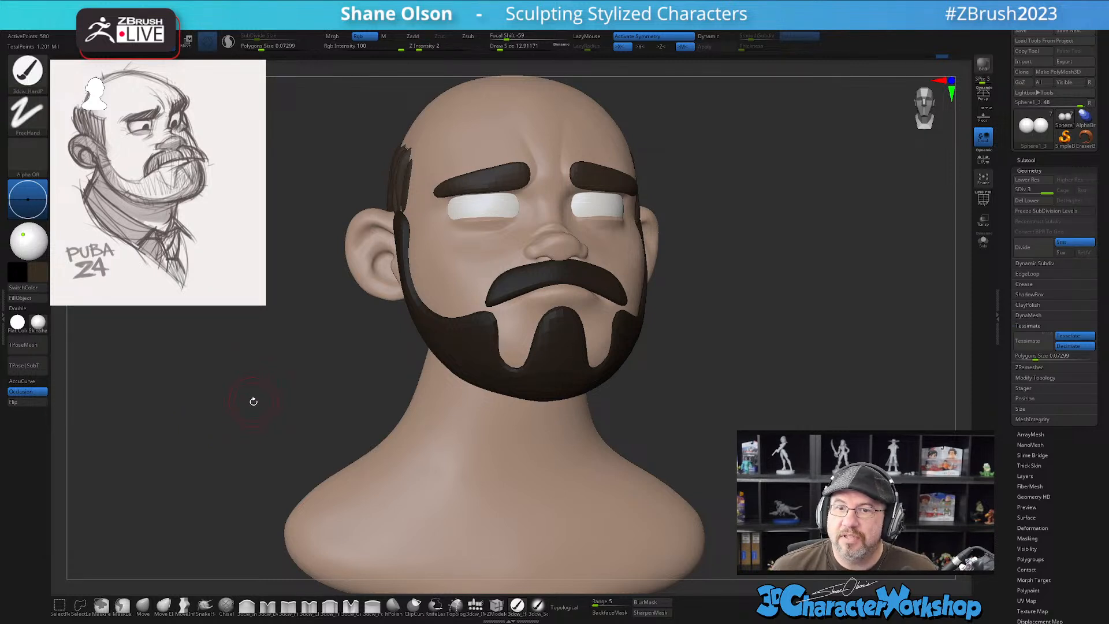
{"action": "left_click_drag", "start_coordinate": [252, 405], "coordinate": [251, 404]}
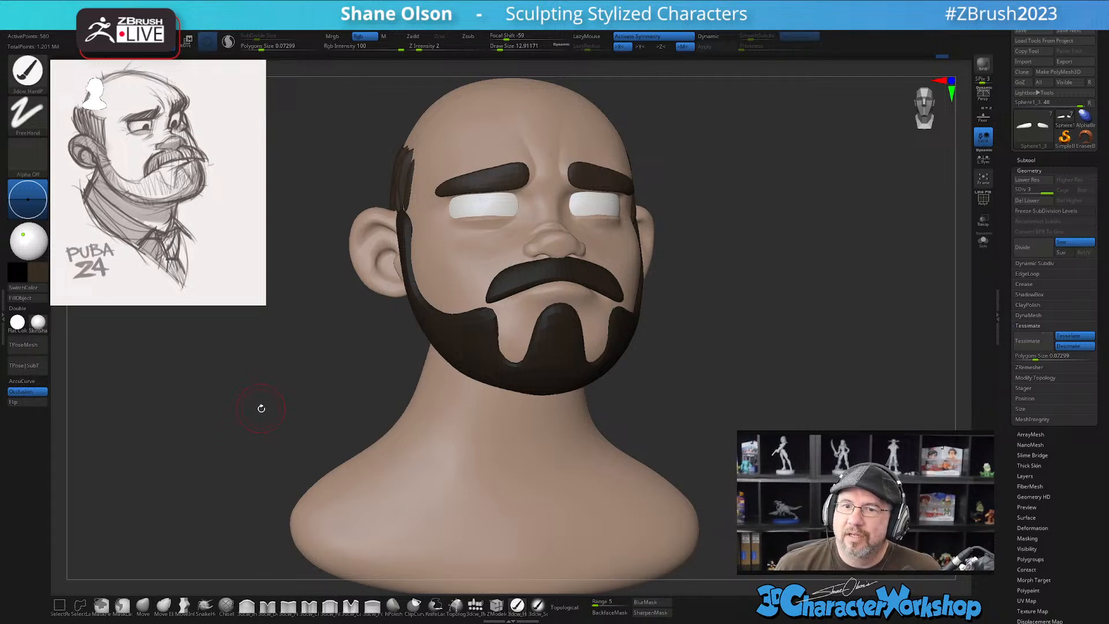
{"action": "left_click_drag", "start_coordinate": [265, 401], "coordinate": [266, 408]}
{"action": "key", "text": "shift+f"}
{"action": "key", "text": "shift+f"}
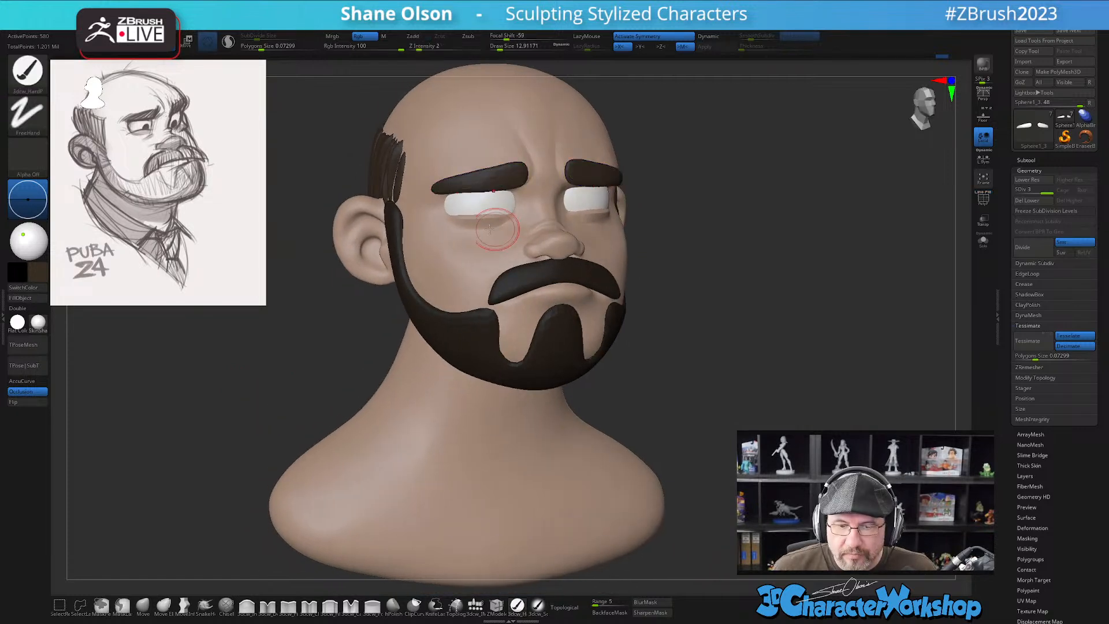
{"action": "left_click", "coordinate": [32, 302]}
Fill the moustache and the beard with the same dark brown
{"action": "left_click", "coordinate": [557, 277], "text": "alt"}
{"action": "left_click", "coordinate": [518, 318], "text": "alt"}
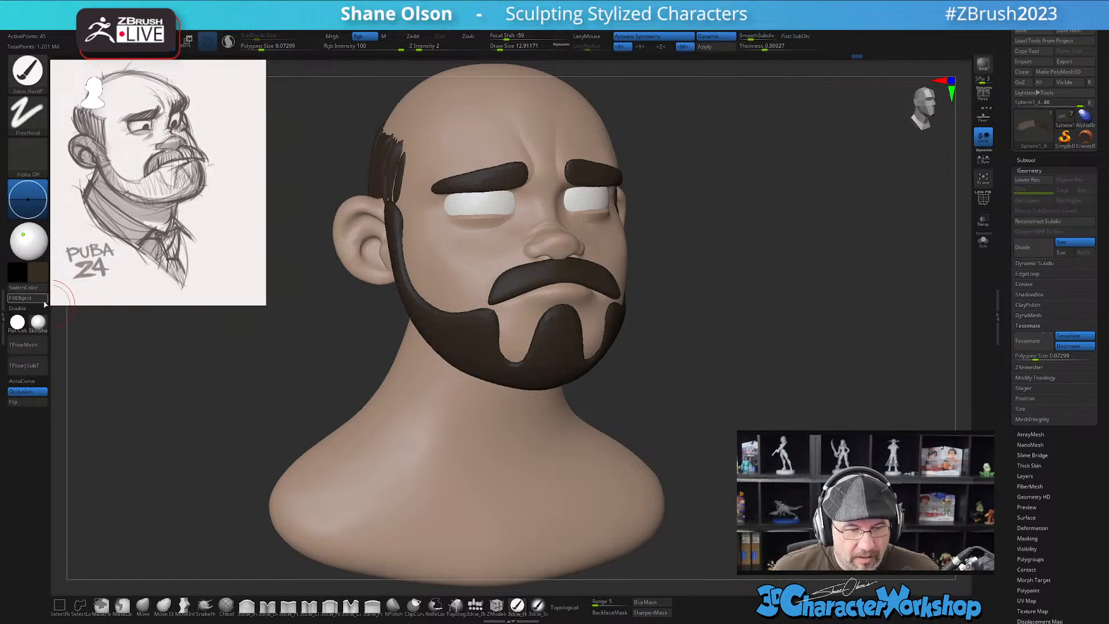
{"action": "left_click_drag", "start_coordinate": [208, 346], "coordinate": [732, 381]}
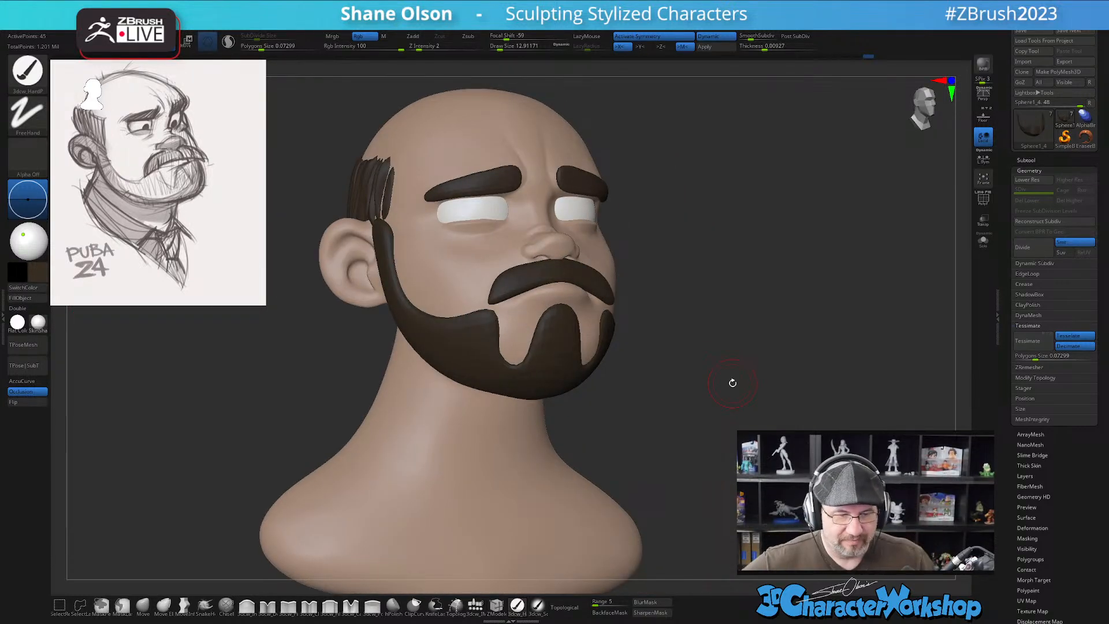
{"action": "left_click_drag", "start_coordinate": [732, 383], "coordinate": [662, 357]}
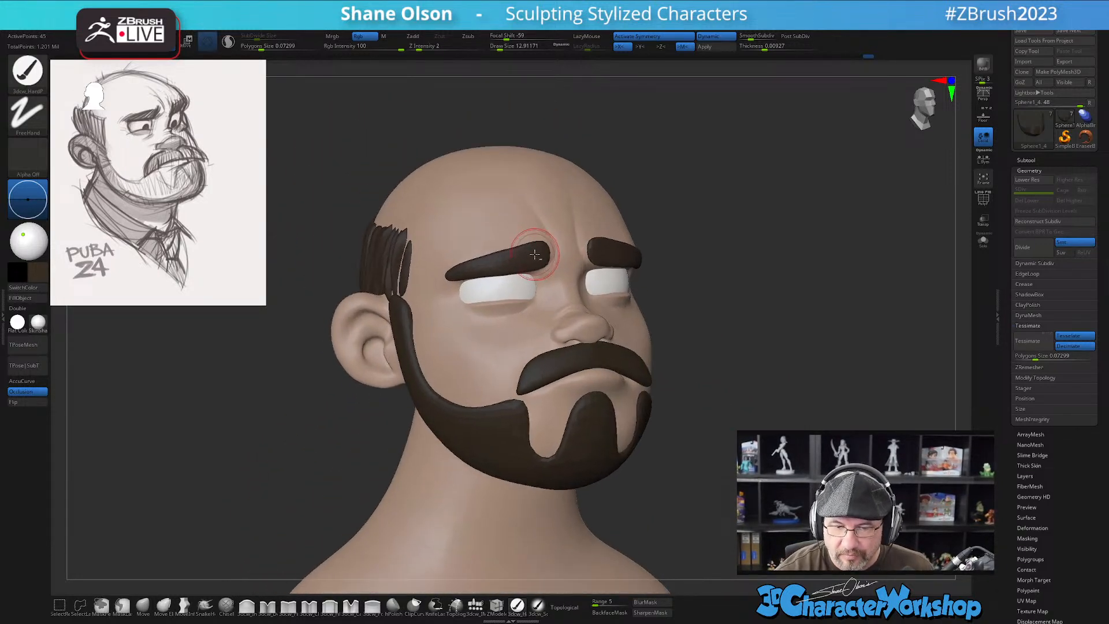
Select the eyebrows with polyframe shown, subdivide them to level 8, and delete the lower subdivision levels
{"action": "left_click", "coordinate": [543, 257], "text": "alt"}
{"action": "key", "text": "shift+f"}
{"action": "left_click_drag", "start_coordinate": [727, 428], "coordinate": [728, 435], "text": "shift"}
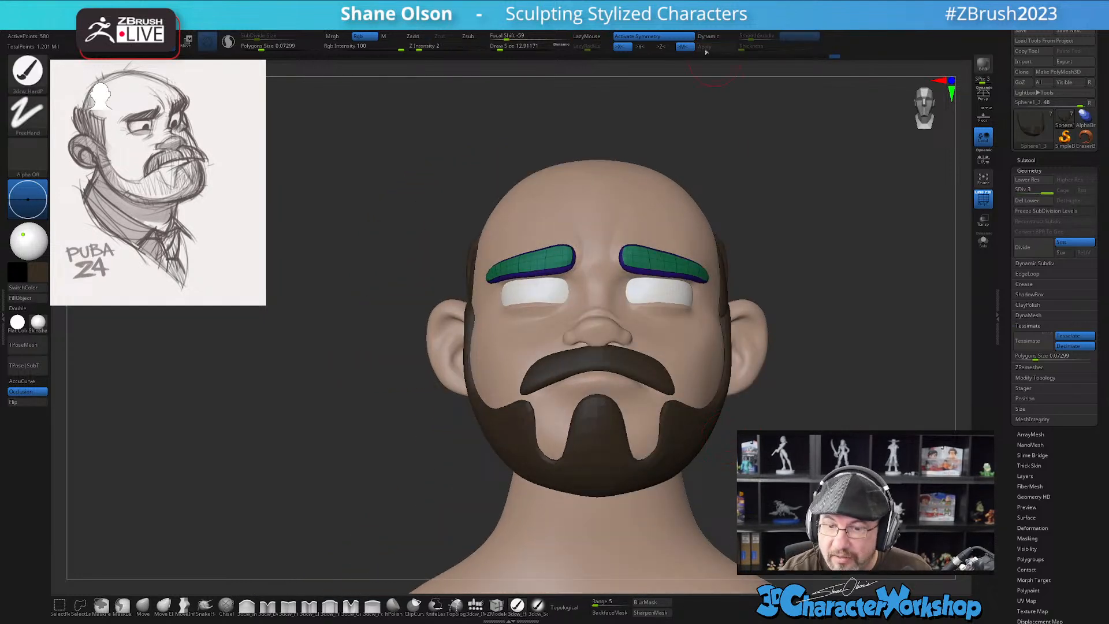
{"action": "key", "text": "ctrl"}
{"action": "key", "text": "ctrl+d"}
{"action": "key", "text": "ctrl+d"}
{"action": "key", "text": "ctrl+d"}
{"action": "key", "text": "ctrl+d"}
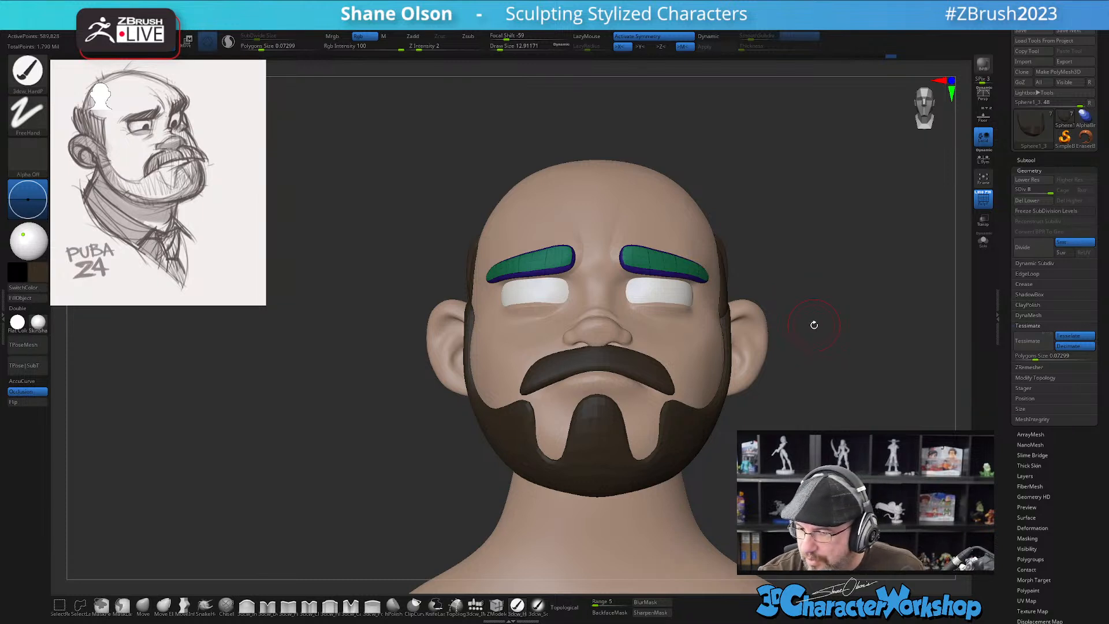
{"action": "left_click", "coordinate": [1032, 201]}
Make the hair band the active mesh and examine its mesh density with the polyframe display
{"action": "left_click_drag", "start_coordinate": [917, 229], "coordinate": [748, 241], "text": "alt"}
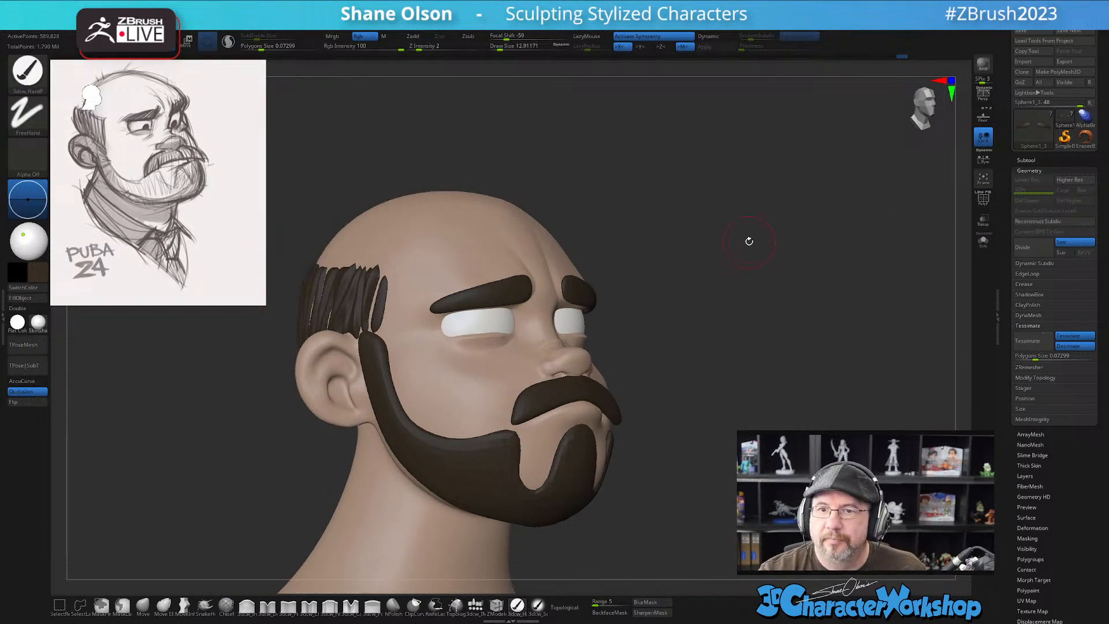
{"action": "left_click_drag", "start_coordinate": [631, 274], "coordinate": [668, 303], "text": "alt"}
{"action": "left_click_drag", "start_coordinate": [641, 220], "coordinate": [685, 308], "text": "alt"}
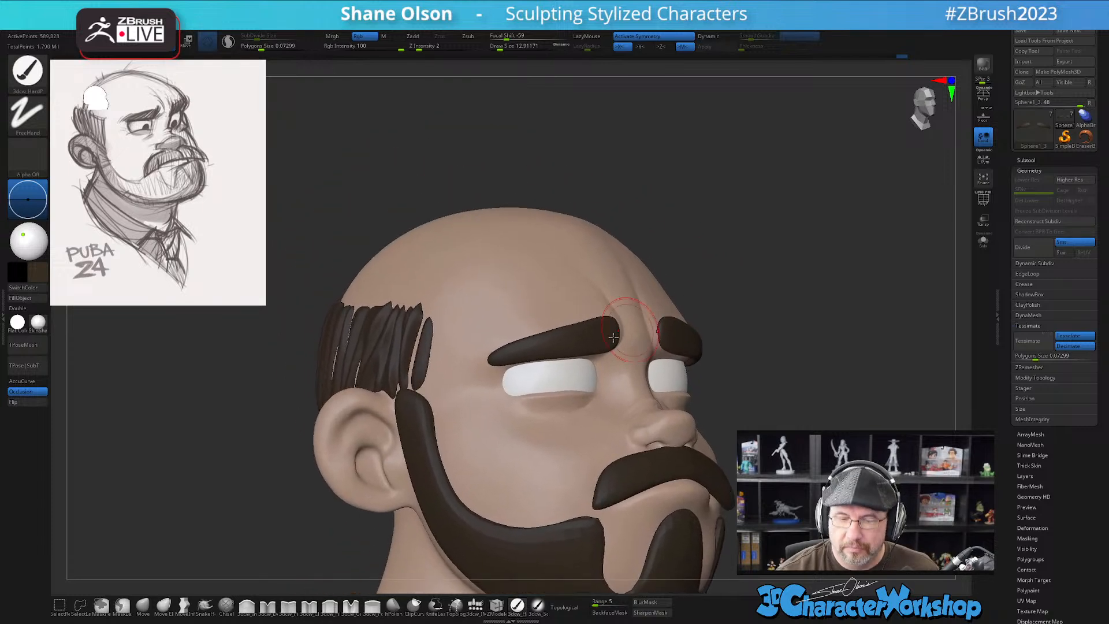
{"action": "left_click", "coordinate": [397, 354], "text": "alt"}
{"action": "key", "text": "shift+f"}
{"action": "mouse_move", "coordinate": [399, 386]}
{"action": "right_mouse_down"}
{"action": "mouse_move", "coordinate": [456, 373]}
{"action": "mouse_move", "coordinate": [438, 399]}
{"action": "right_mouse_up"}
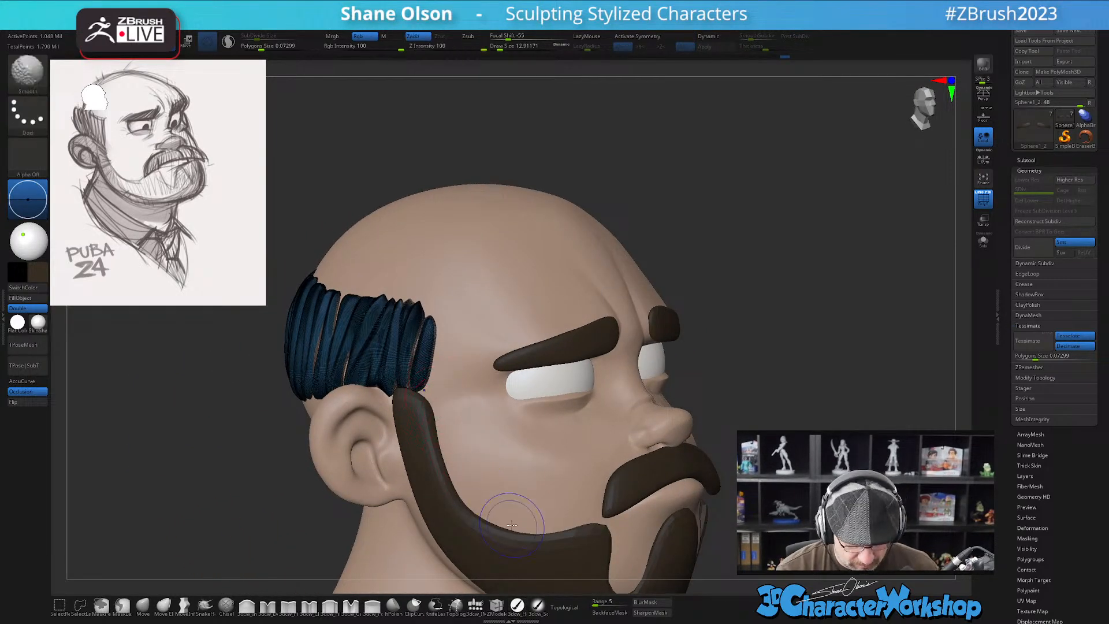
{"action": "key", "text": "shift+f"}
{"action": "right_click_drag", "start_coordinate": [604, 430], "coordinate": [578, 387]}
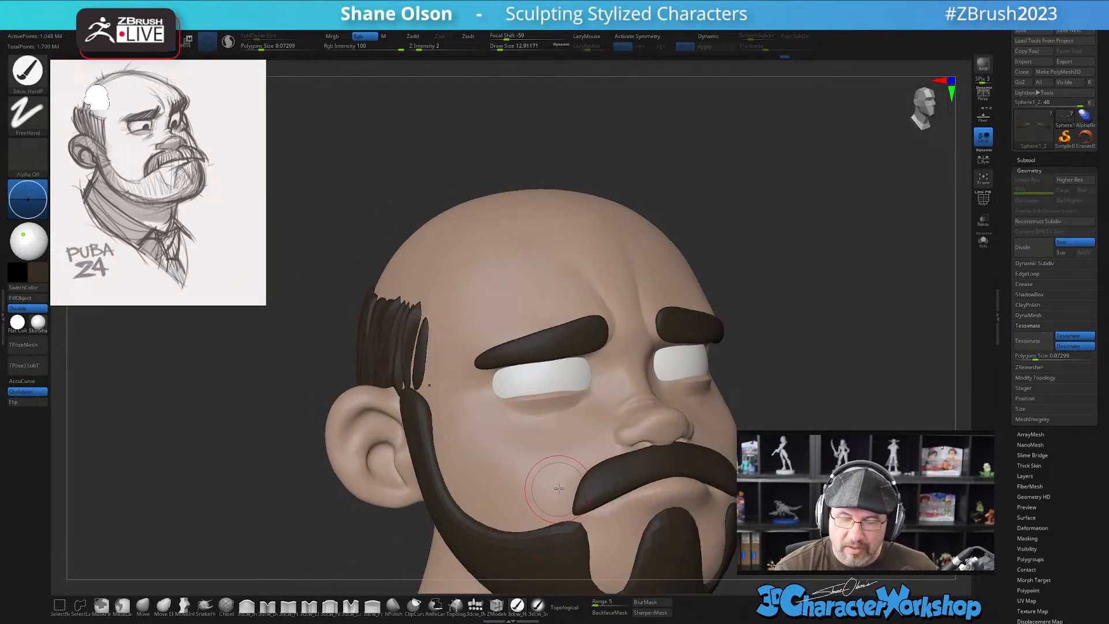
{"action": "mouse_move", "coordinate": [562, 483]}
{"action": "right_mouse_down"}
{"action": "mouse_move", "coordinate": [554, 425]}
{"action": "mouse_move", "coordinate": [548, 448]}
{"action": "right_mouse_up"}
{"action": "key", "text": "s"}
{"action": "left_click_drag", "start_coordinate": [545, 456], "coordinate": [540, 458]}
{"action": "right_click_drag", "start_coordinate": [545, 449], "coordinate": [537, 450]}
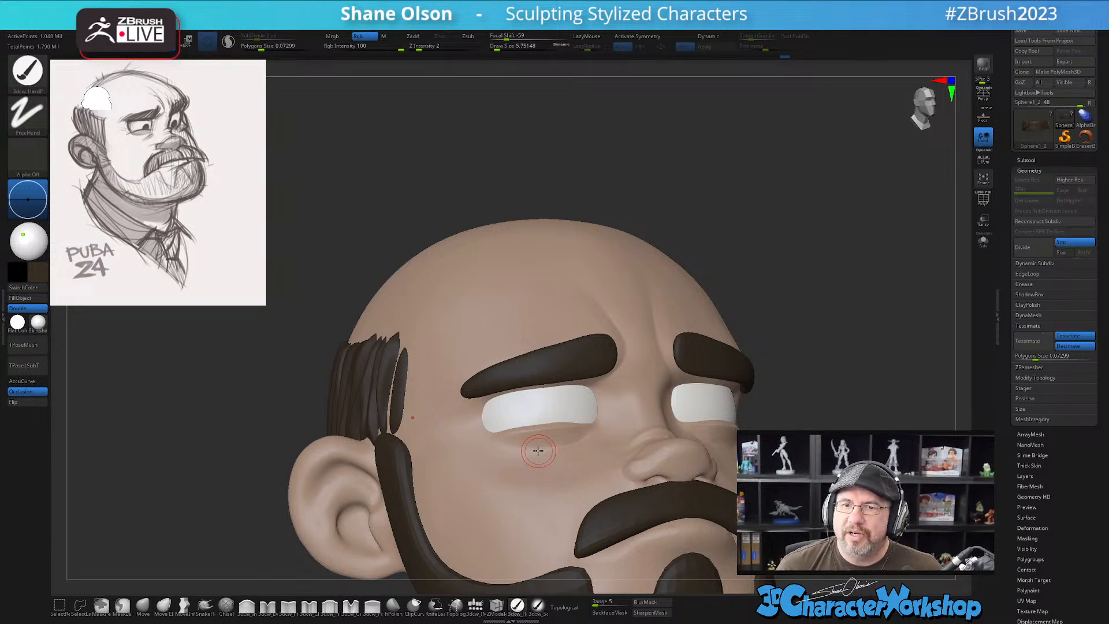
{"action": "mouse_move", "coordinate": [568, 403]}
{"action": "right_mouse_down", "text": "ctrl"}
{"action": "mouse_move", "coordinate": [576, 454]}
{"action": "mouse_move", "coordinate": [545, 456]}
{"action": "right_mouse_up", "text": "ctrl"}
{"action": "right_click_drag", "start_coordinate": [545, 357], "coordinate": [571, 376]}
{"action": "right_click_drag", "start_coordinate": [598, 459], "coordinate": [589, 451]}
{"action": "right_click_drag", "start_coordinate": [579, 368], "coordinate": [572, 367]}
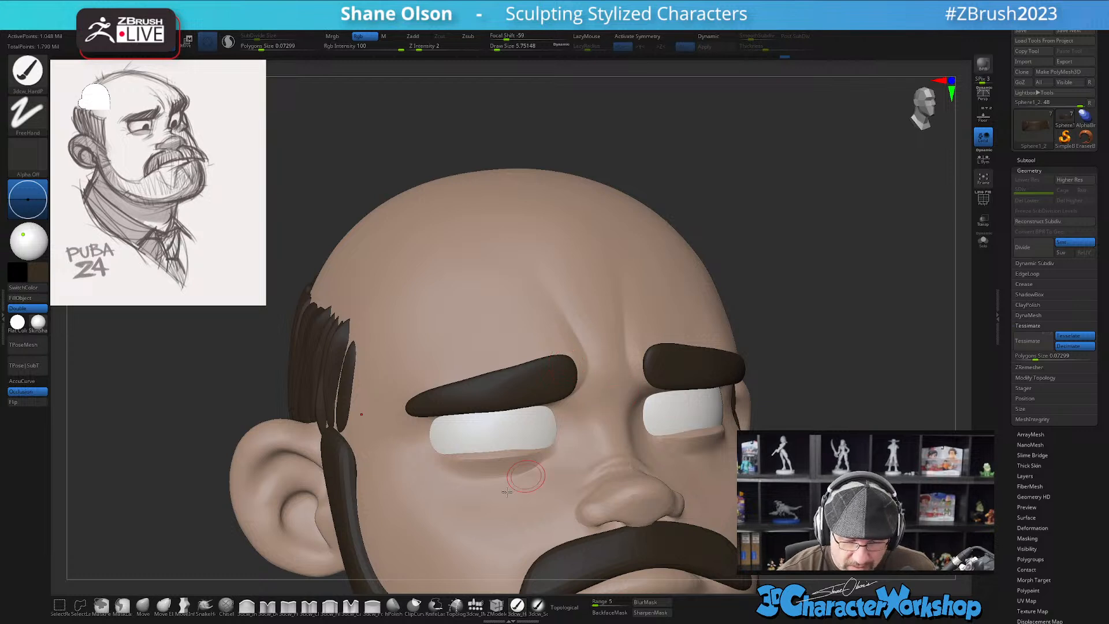
Make the eyebrows the active mesh and pull their inner ends into a sharper shape with the Move brush
{"action": "left_click", "coordinate": [350, 605]}
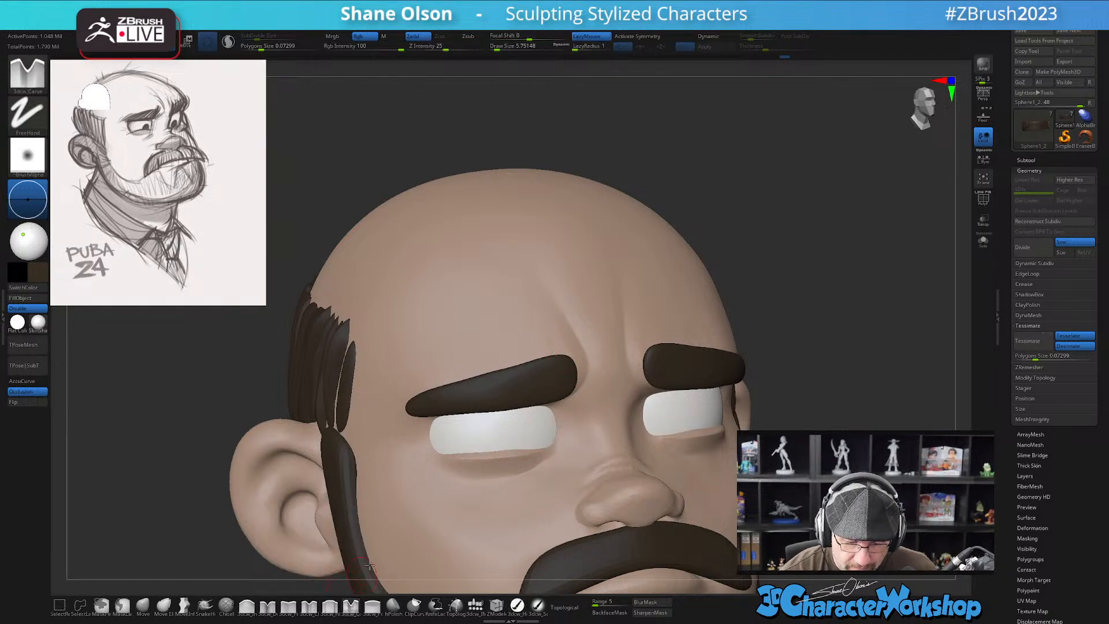
{"action": "right_click_drag", "start_coordinate": [619, 444], "coordinate": [589, 437]}
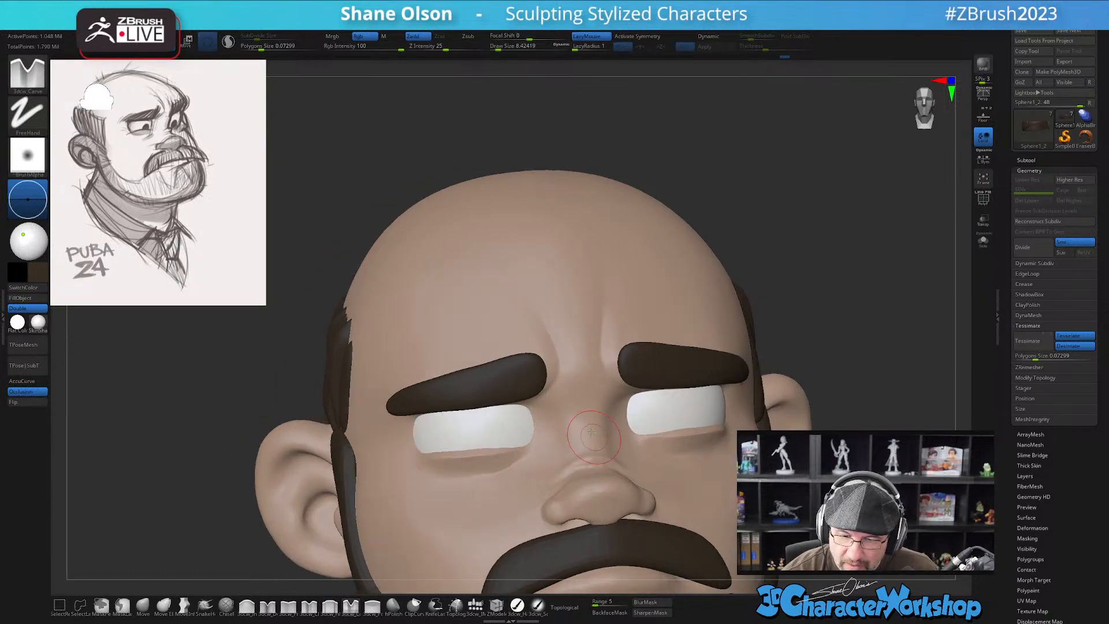
{"action": "left_click", "coordinate": [538, 384], "text": "alt"}
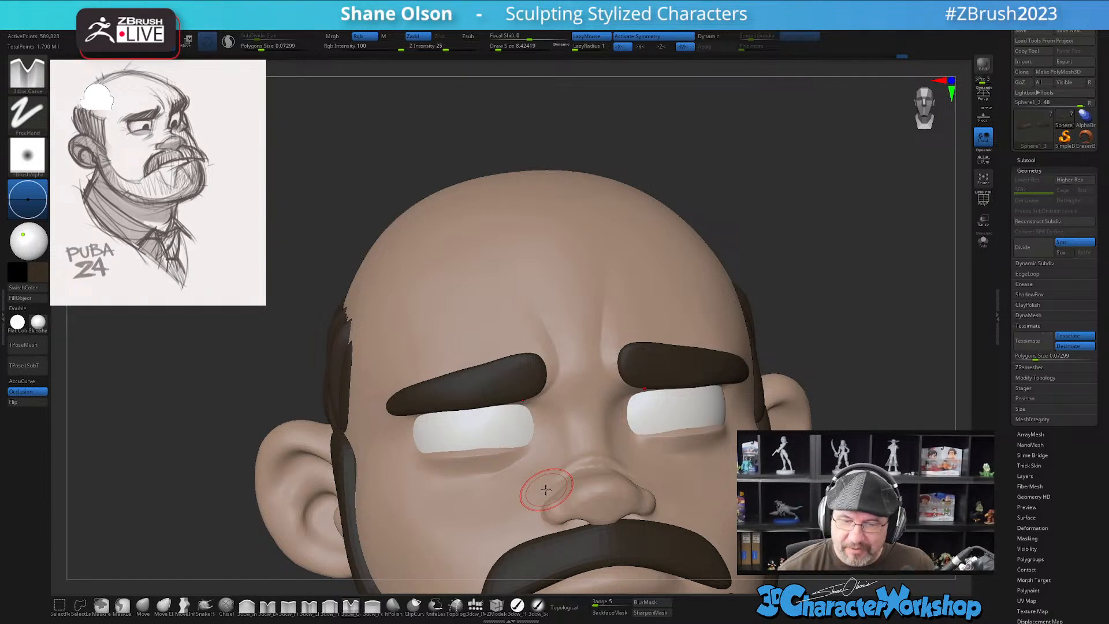
{"action": "mouse_move", "coordinate": [559, 368]}
{"action": "right_mouse_down"}
{"action": "mouse_move", "coordinate": [560, 397]}
{"action": "mouse_move", "coordinate": [553, 367]}
{"action": "right_mouse_up"}
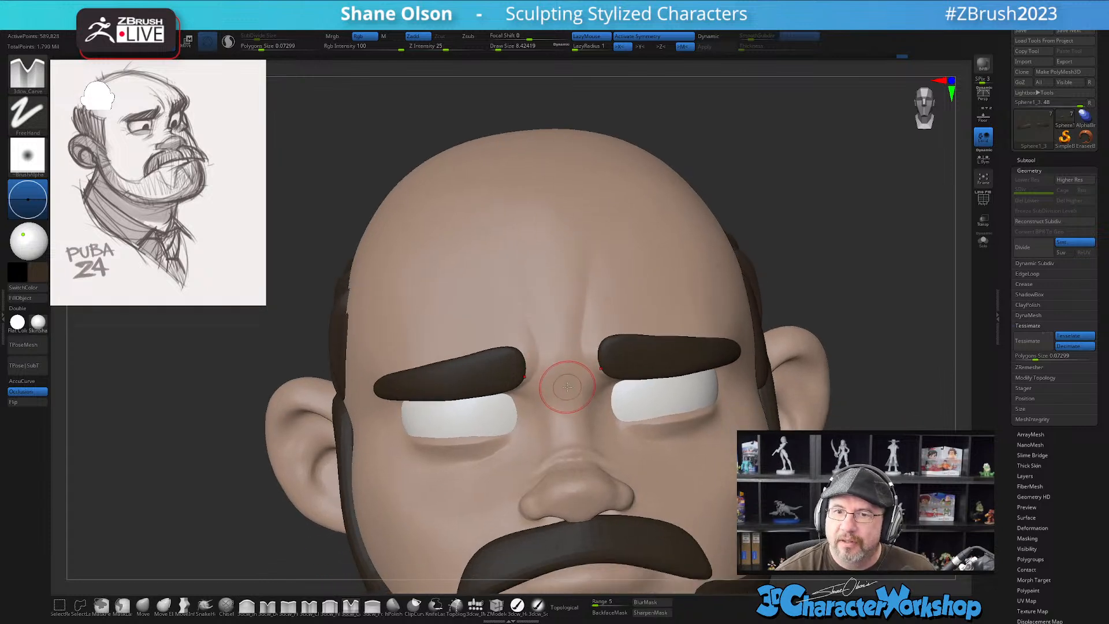
{"action": "left_click", "coordinate": [143, 606]}
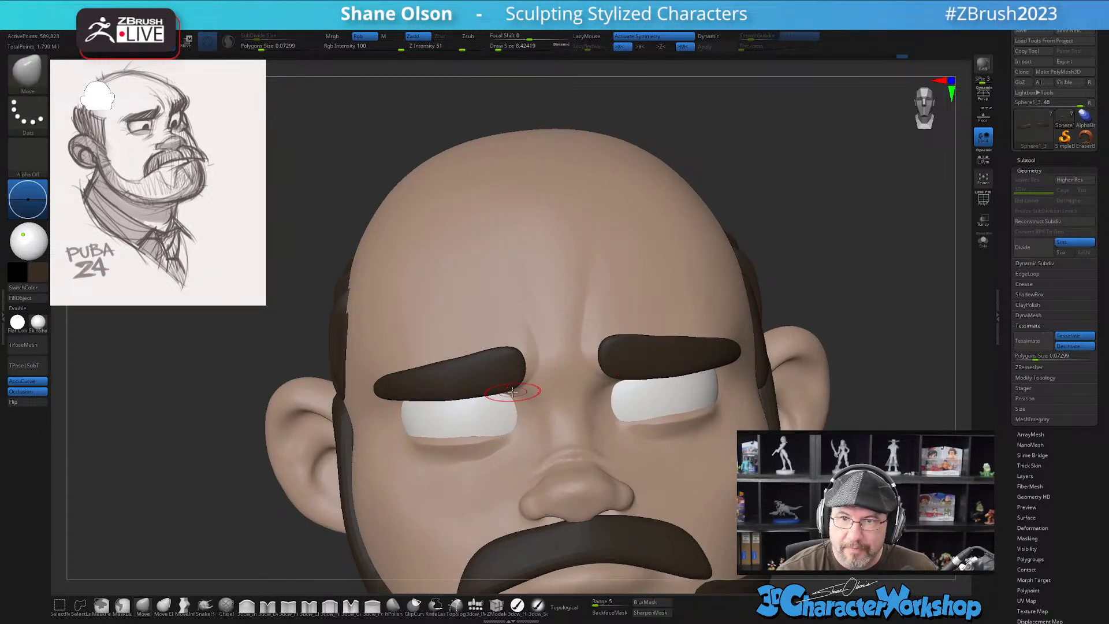
{"action": "mouse_move", "coordinate": [544, 302]}
{"action": "right_mouse_down"}
{"action": "mouse_move", "coordinate": [539, 349]}
{"action": "mouse_move", "coordinate": [525, 353]}
{"action": "right_mouse_up"}
{"action": "key", "text": "s"}
{"action": "left_click_drag", "start_coordinate": [525, 353], "coordinate": [527, 344]}
{"action": "key", "text": "s"}
{"action": "left_click_drag", "start_coordinate": [527, 345], "coordinate": [525, 345]}
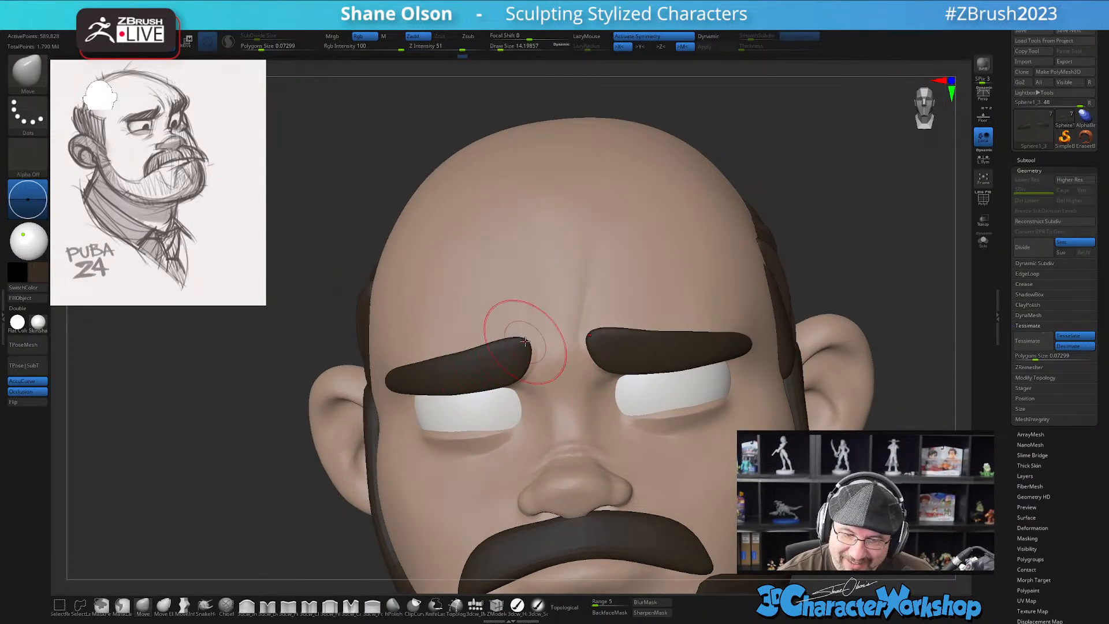
Enlarge the Move brush to a draw size of about 23 and reshape the eyebrows' outer ends around the brow
{"action": "mouse_move", "coordinate": [532, 357]}
{"action": "right_mouse_down"}
{"action": "mouse_move", "coordinate": [471, 318]}
{"action": "mouse_move", "coordinate": [484, 339]}
{"action": "right_mouse_up"}
{"action": "key", "text": "s"}
{"action": "left_click_drag", "start_coordinate": [407, 402], "coordinate": [410, 402]}
{"action": "right_click_drag", "start_coordinate": [408, 401], "coordinate": [396, 385]}
{"action": "mouse_move", "coordinate": [387, 408]}
{"action": "left_mouse_down"}
{"action": "mouse_move", "coordinate": [392, 416]}
{"action": "mouse_move", "coordinate": [404, 402]}
{"action": "left_mouse_up"}
{"action": "right_click_drag", "start_coordinate": [496, 316], "coordinate": [470, 386]}
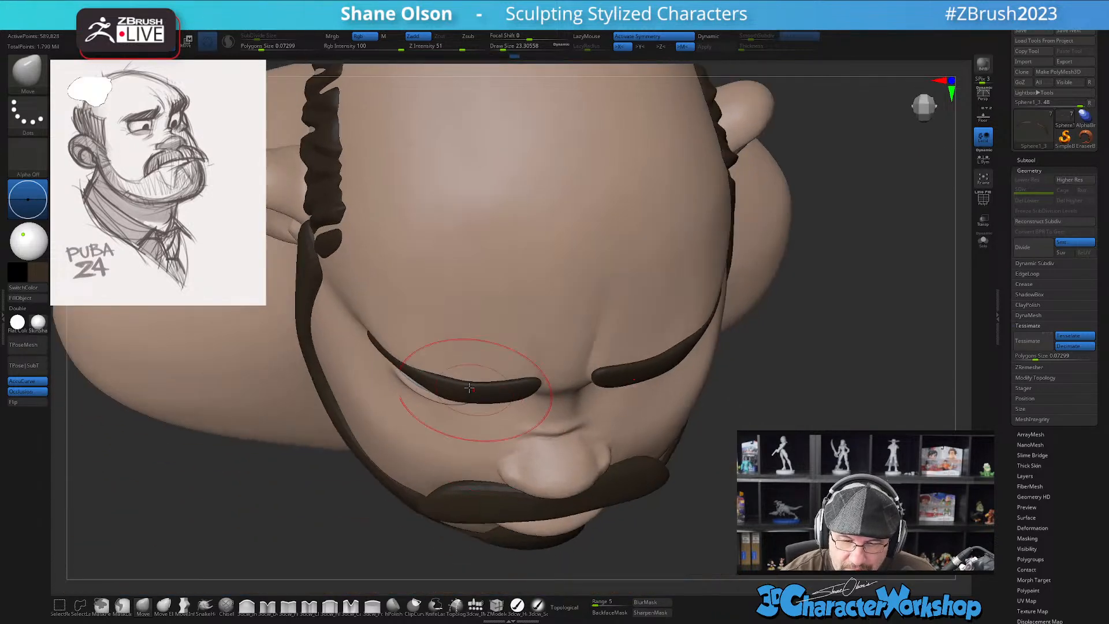
{"action": "right_click_drag", "start_coordinate": [484, 289], "coordinate": [361, 566]}
Carve a first curved strand into the eyebrows' inner ends using the carve brush at a draw size of about 6.6
{"action": "left_click", "coordinate": [352, 606]}
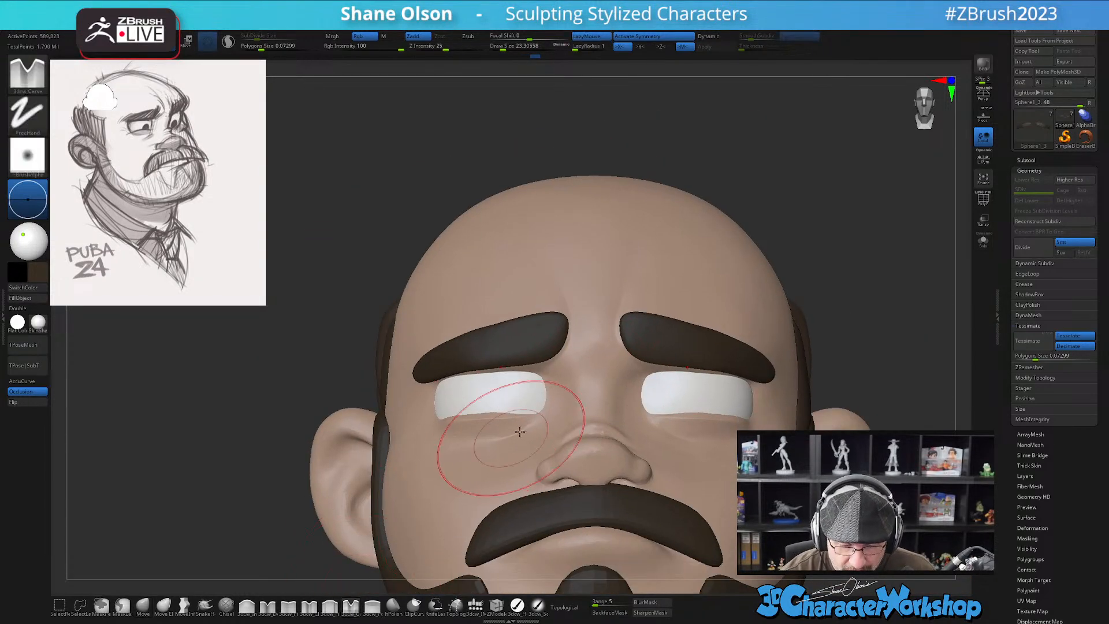
{"action": "key", "text": "s"}
{"action": "left_click_drag", "start_coordinate": [529, 420], "coordinate": [530, 420]}
{"action": "mouse_move", "coordinate": [531, 420]}
{"action": "right_mouse_down", "text": "alt"}
{"action": "mouse_move", "coordinate": [521, 458]}
{"action": "mouse_move", "coordinate": [543, 480]}
{"action": "right_mouse_up", "text": "alt"}
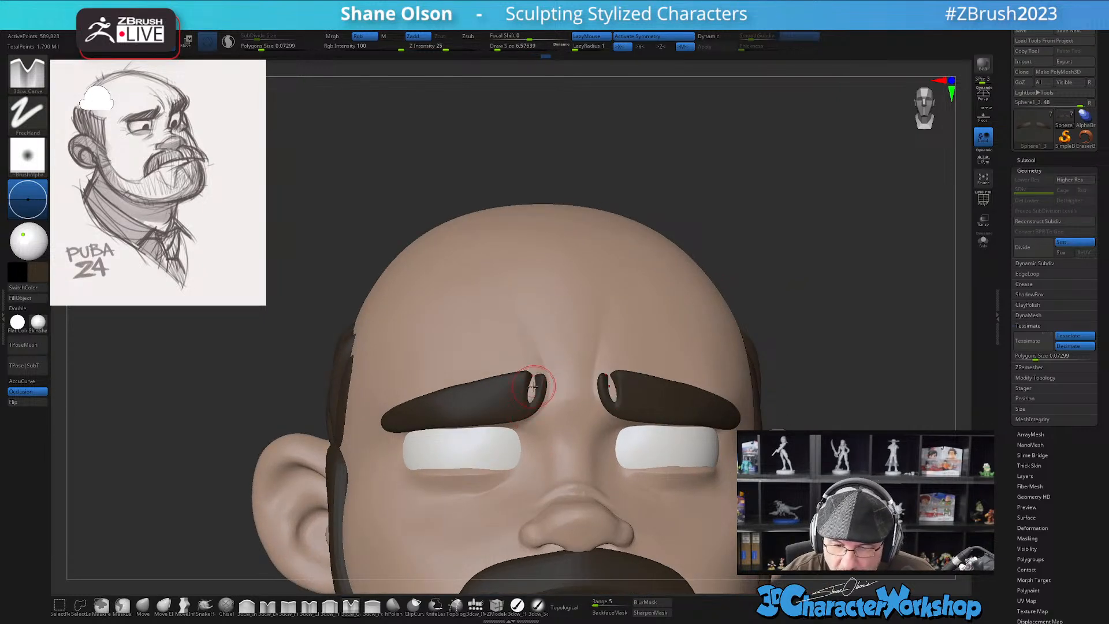
{"action": "mouse_move", "coordinate": [552, 366]}
{"action": "right_mouse_down"}
{"action": "mouse_move", "coordinate": [639, 384]}
{"action": "mouse_move", "coordinate": [592, 285]}
{"action": "mouse_move", "coordinate": [550, 350]}
{"action": "mouse_move", "coordinate": [541, 330]}
{"action": "right_mouse_up"}
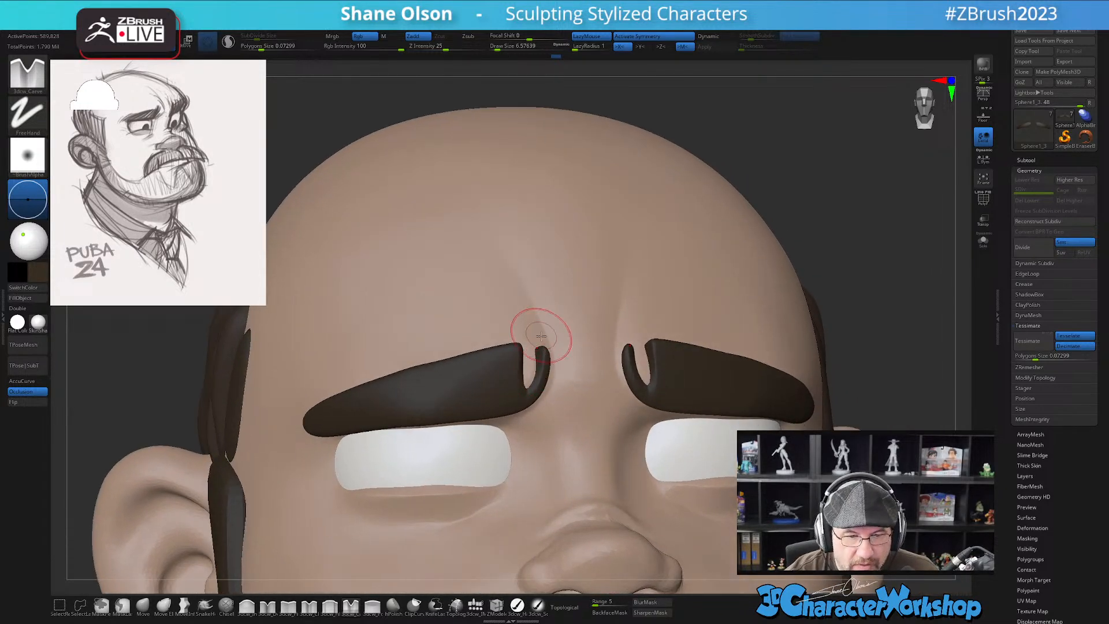
Reduce the draw size to about 3.7 and carve finer notches beside the eyebrows' innermost strand
{"action": "key", "text": "s"}
{"action": "left_click_drag", "start_coordinate": [535, 353], "coordinate": [515, 368]}
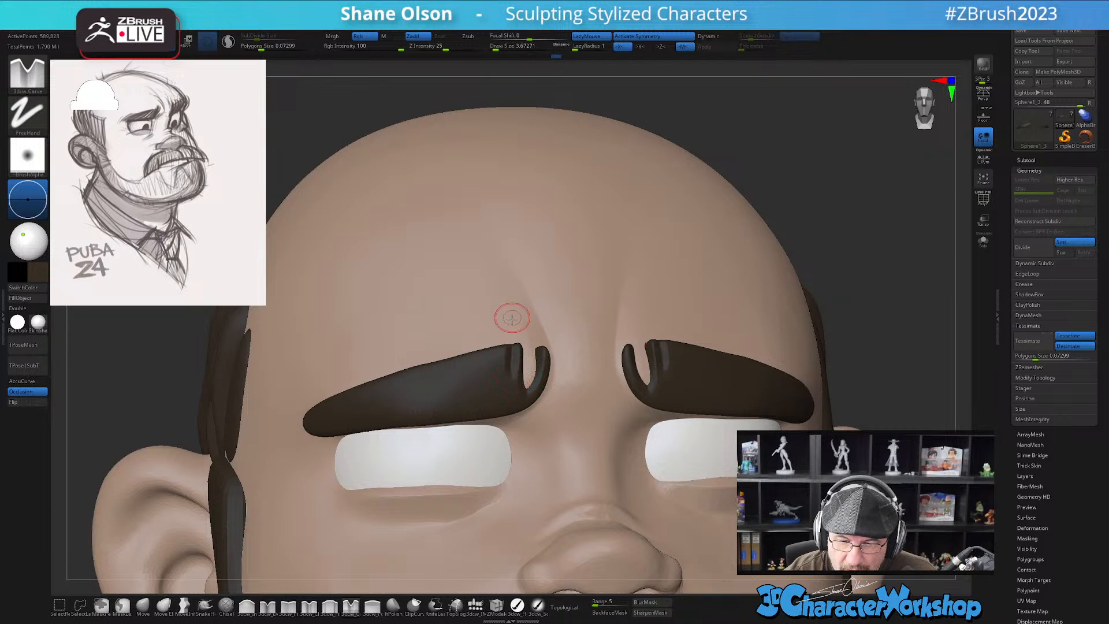
{"action": "right_click_drag", "start_coordinate": [522, 310], "coordinate": [514, 378]}
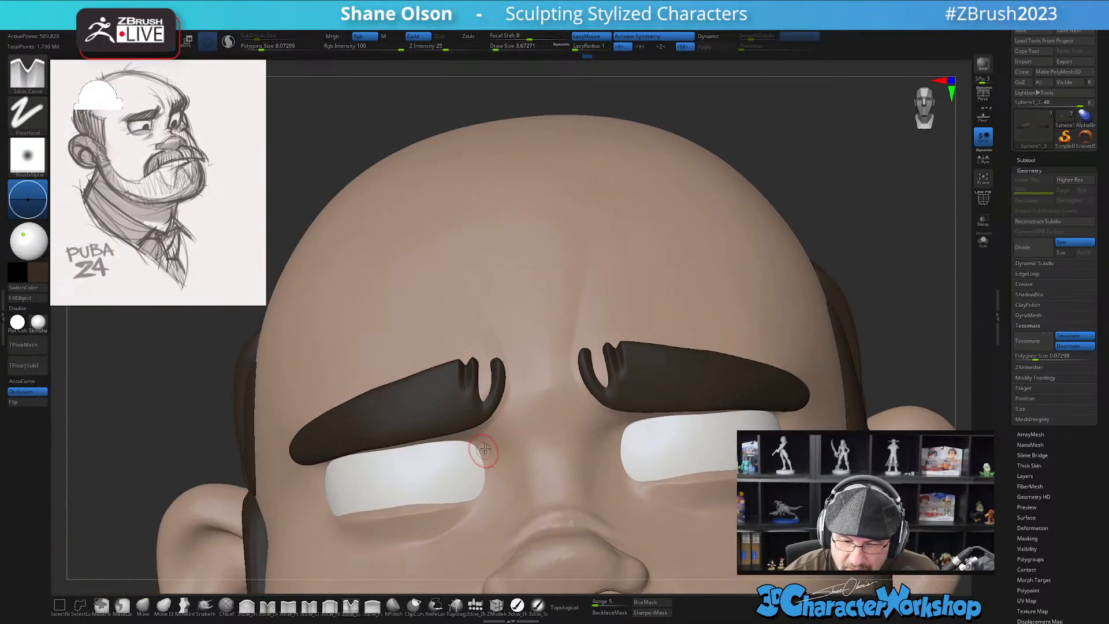
{"action": "right_click_drag", "start_coordinate": [500, 429], "coordinate": [518, 396]}
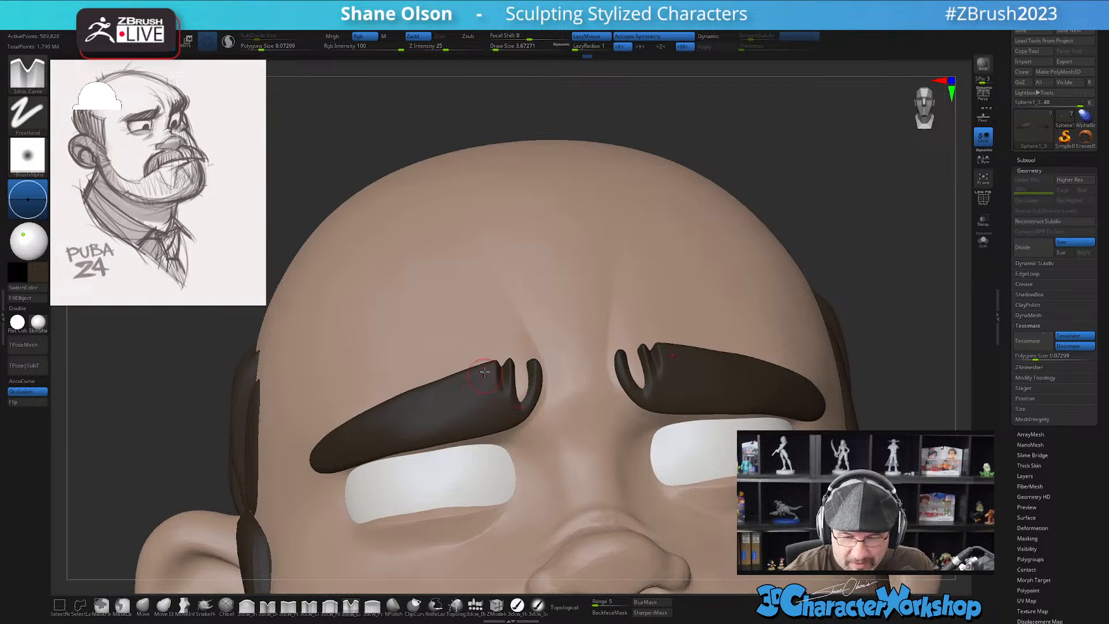
Try to carve a deep gap through the eyebrows beside the inner strands with a draw size of about 5
{"action": "left_click_drag", "start_coordinate": [484, 359], "coordinate": [495, 443]}
{"action": "key", "text": "s"}
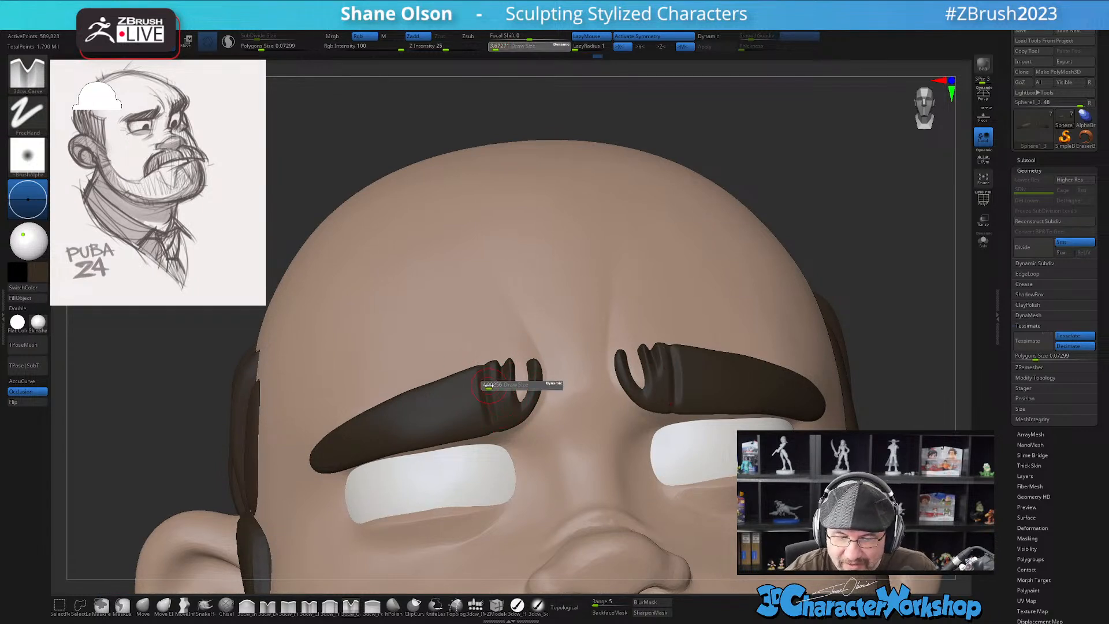
{"action": "mouse_move", "coordinate": [483, 367]}
{"action": "left_mouse_down"}
{"action": "mouse_move", "coordinate": [496, 419]}
{"action": "mouse_move", "coordinate": [491, 403]}
{"action": "left_mouse_up"}
{"action": "key", "text": "s"}
{"action": "mouse_move", "coordinate": [481, 380]}
{"action": "right_mouse_down"}
{"action": "mouse_move", "coordinate": [490, 365]}
{"action": "mouse_move", "coordinate": [493, 383]}
{"action": "right_mouse_up"}
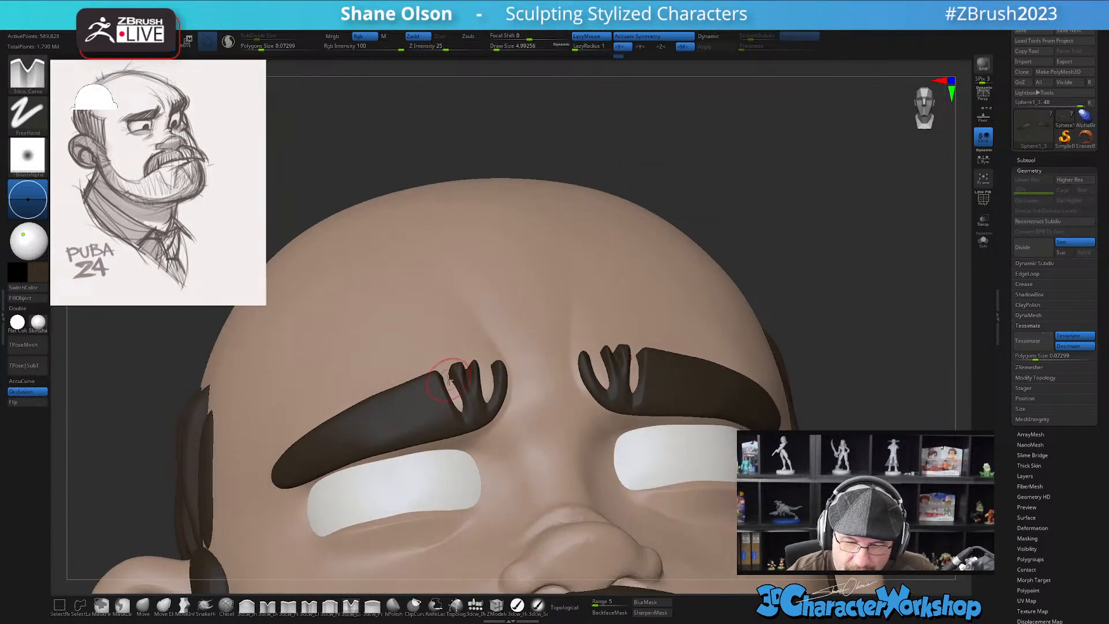
{"action": "right_click_drag", "start_coordinate": [465, 328], "coordinate": [580, 391]}
{"action": "key", "text": "ctrl+shift"}
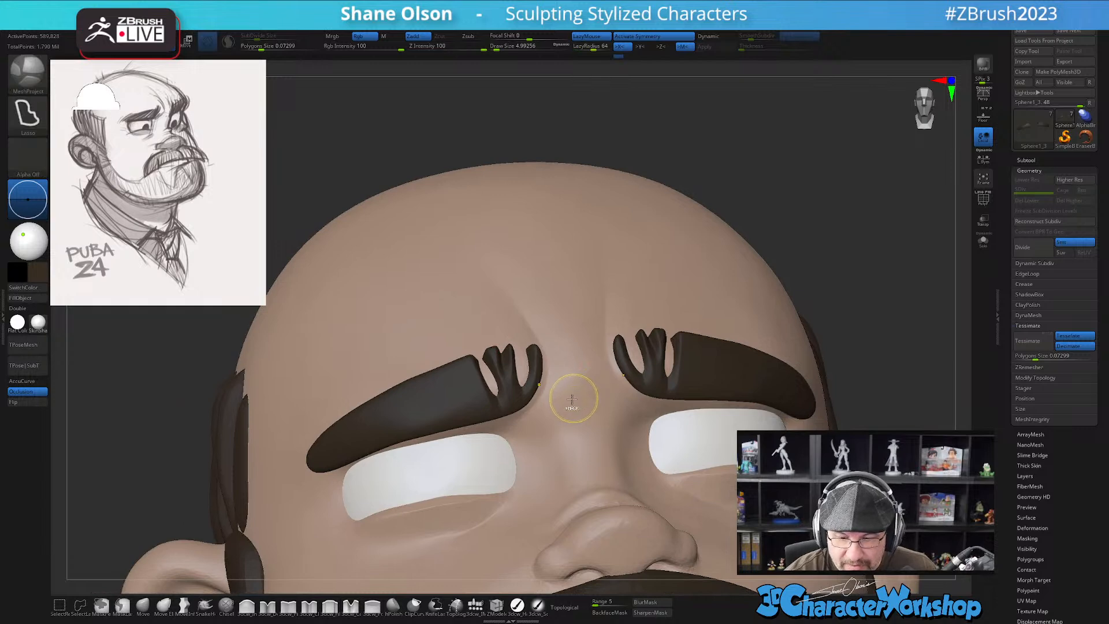
{"action": "key", "text": "ctrl+z"}
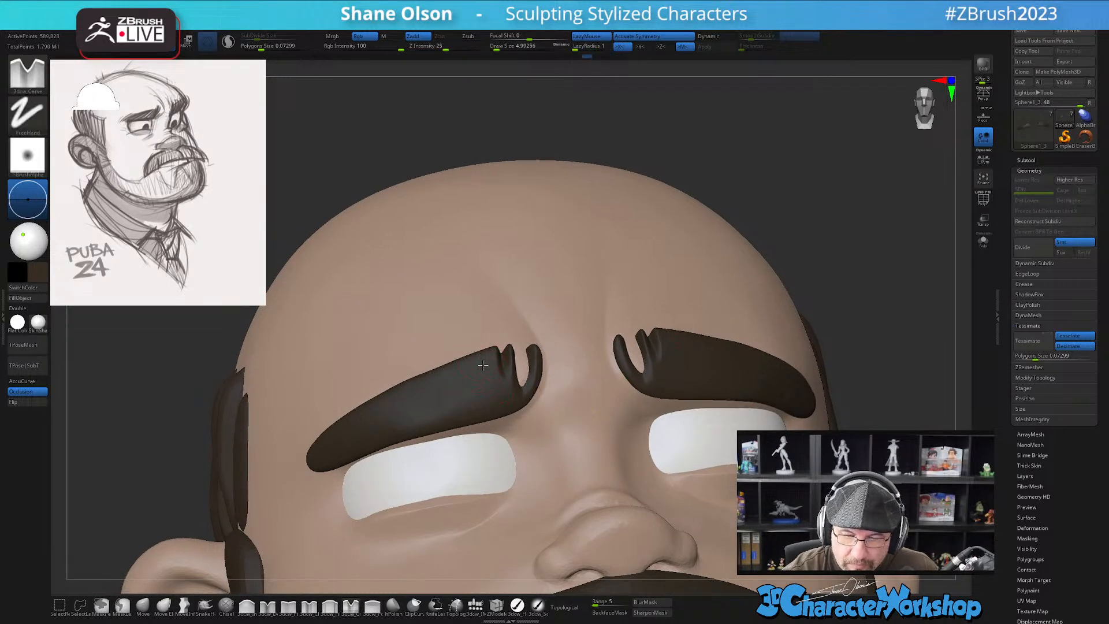
Carve shallower strand grooves across the inner third of the eyebrows and soften the cuts between them
{"action": "right_click_drag", "start_coordinate": [482, 363], "coordinate": [484, 361]}
{"action": "left_click_drag", "start_coordinate": [483, 356], "coordinate": [478, 317]}
{"action": "right_click_drag", "start_coordinate": [465, 376], "coordinate": [469, 375]}
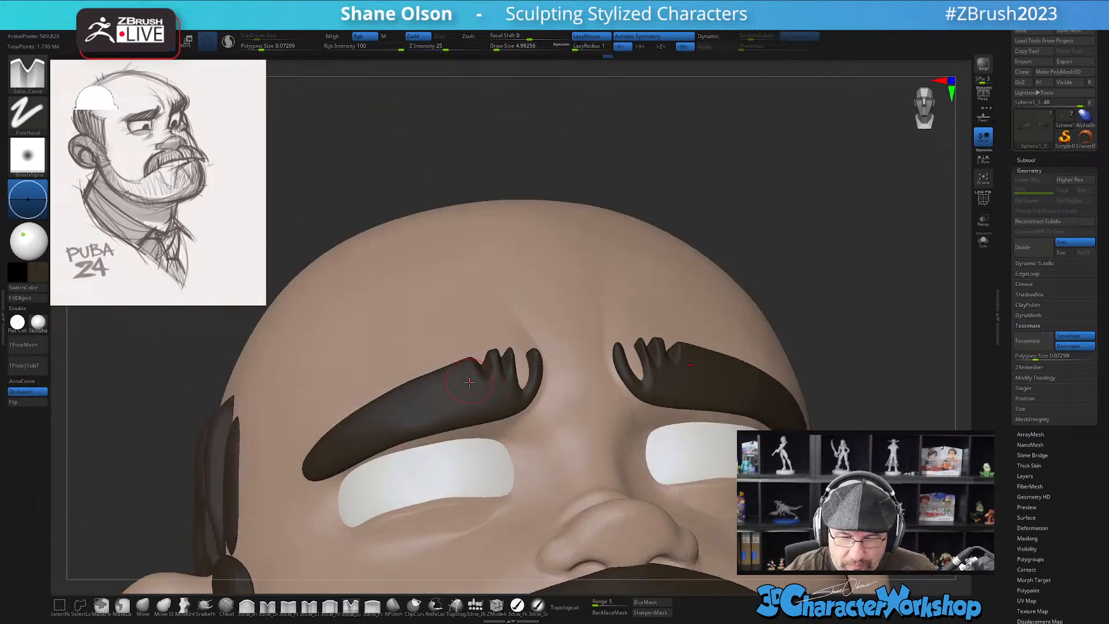
{"action": "mouse_move", "coordinate": [457, 363]}
{"action": "left_mouse_down"}
{"action": "mouse_move", "coordinate": [476, 402]}
{"action": "mouse_move", "coordinate": [461, 369]}
{"action": "mouse_move", "coordinate": [475, 400]}
{"action": "mouse_move", "coordinate": [460, 413]}
{"action": "mouse_move", "coordinate": [470, 459]}
{"action": "left_mouse_up"}
{"action": "left_click_drag", "start_coordinate": [454, 395], "coordinate": [458, 404], "text": "shift"}
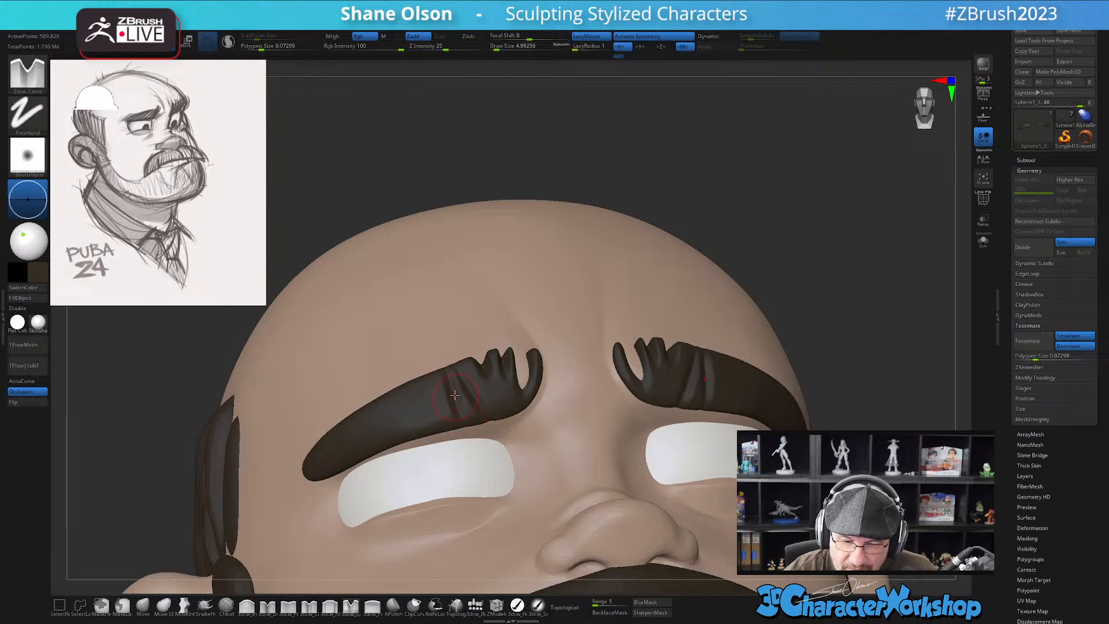
{"action": "mouse_move", "coordinate": [498, 432]}
{"action": "right_mouse_down"}
{"action": "mouse_move", "coordinate": [481, 409]}
{"action": "mouse_move", "coordinate": [481, 427]}
{"action": "mouse_move", "coordinate": [462, 425]}
{"action": "mouse_move", "coordinate": [473, 420]}
{"action": "right_mouse_up"}
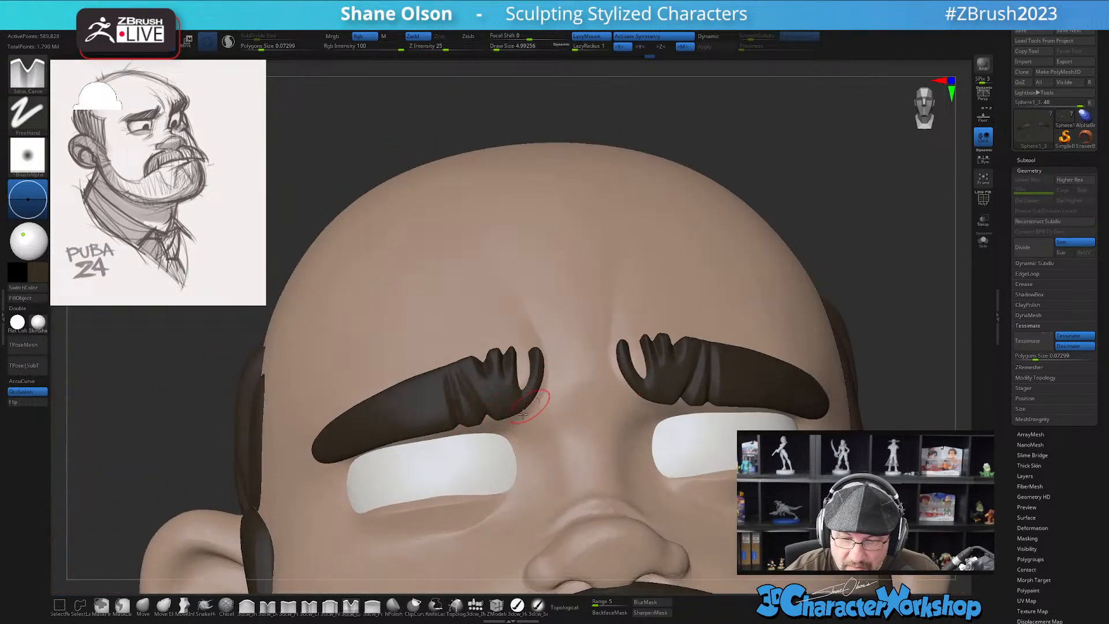
Carve and smooth more strand grooves from the inner third towards the middle of the eyebrows
{"action": "right_click_drag", "start_coordinate": [543, 390], "coordinate": [516, 408]}
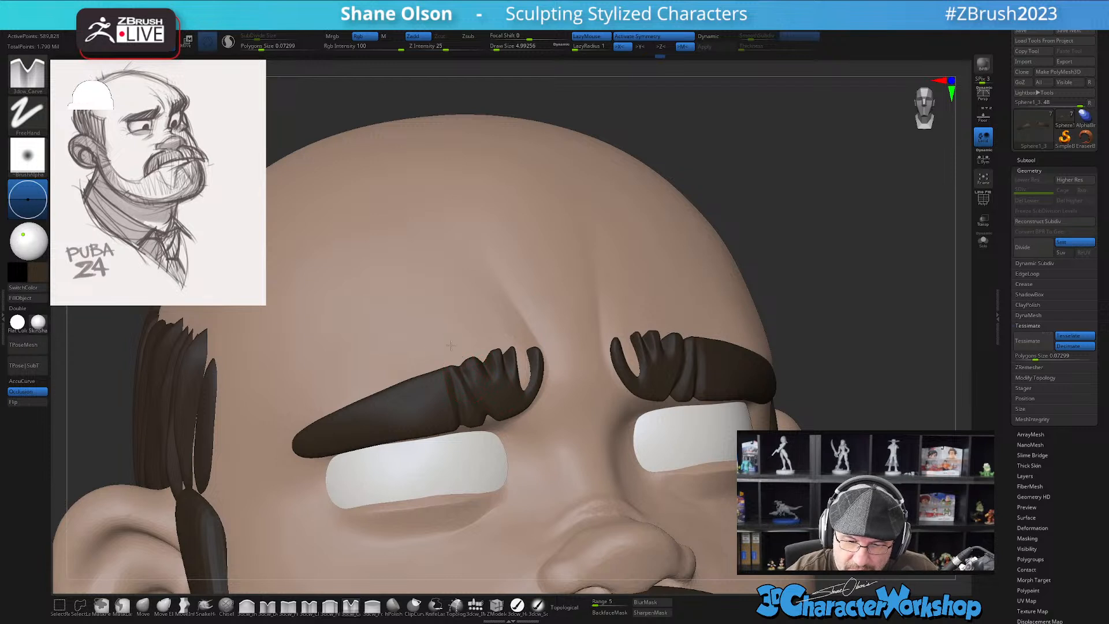
{"action": "right_click_drag", "start_coordinate": [483, 347], "coordinate": [442, 365]}
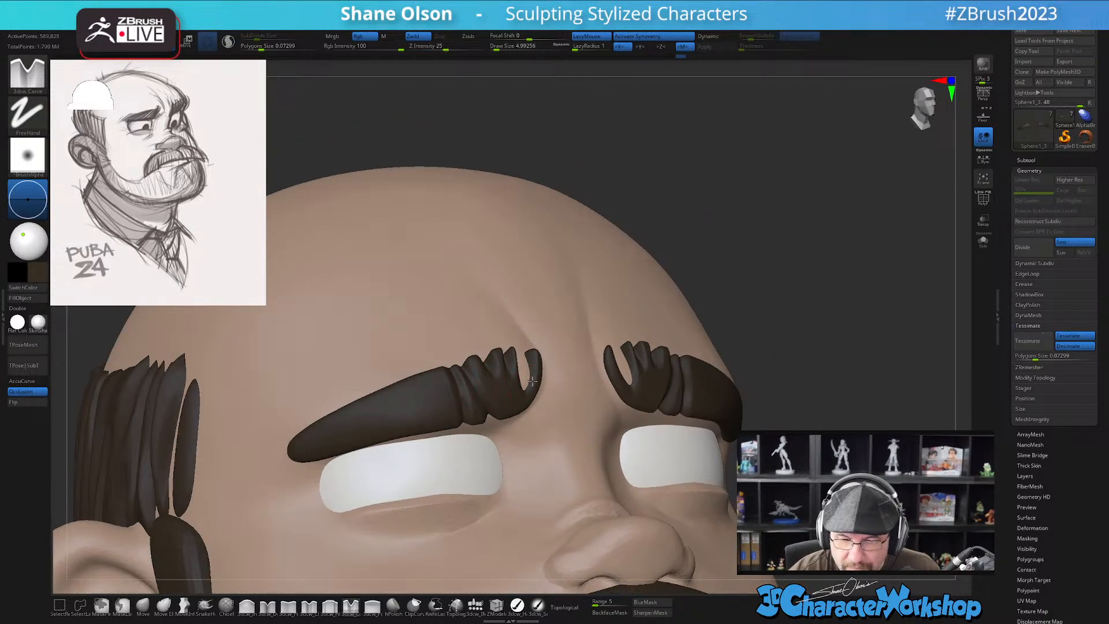
{"action": "left_click_drag", "start_coordinate": [440, 374], "coordinate": [442, 409]}
{"action": "left_click_drag", "start_coordinate": [454, 354], "coordinate": [447, 370], "text": "shift"}
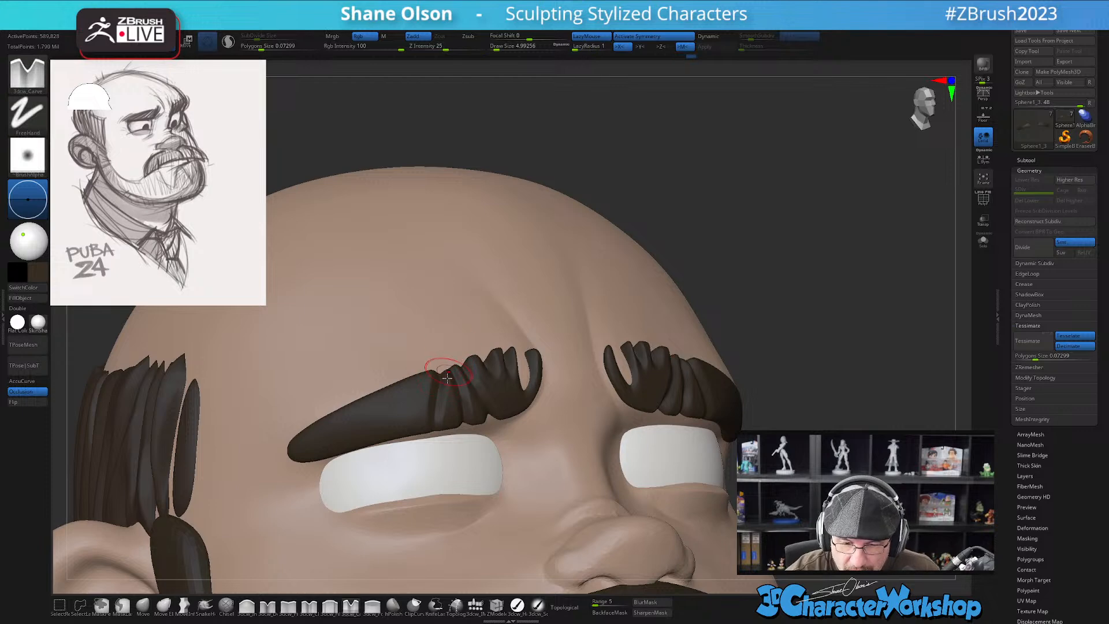
{"action": "mouse_move", "coordinate": [435, 414]}
{"action": "right_mouse_down"}
{"action": "mouse_move", "coordinate": [448, 464]}
{"action": "mouse_move", "coordinate": [463, 460]}
{"action": "mouse_move", "coordinate": [463, 439]}
{"action": "mouse_move", "coordinate": [479, 430]}
{"action": "right_mouse_up"}
{"action": "right_click_drag", "start_coordinate": [470, 335], "coordinate": [471, 354]}
{"action": "left_click_drag", "start_coordinate": [463, 343], "coordinate": [462, 451]}
{"action": "left_click_drag", "start_coordinate": [466, 361], "coordinate": [451, 416]}
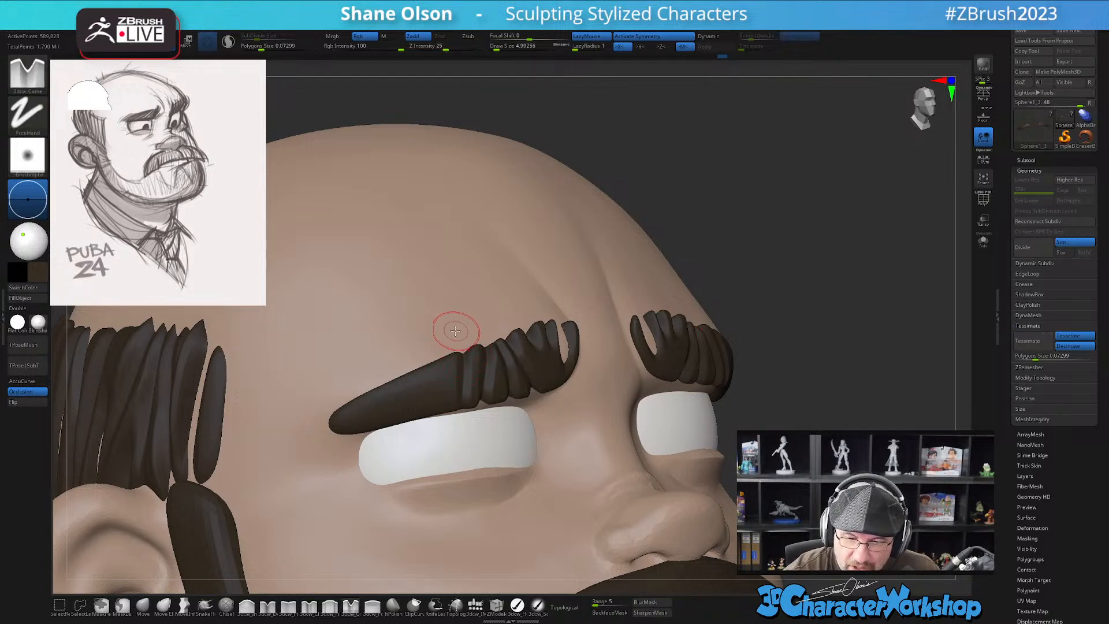
Cut notches and gaps between strands just beyond the middle of the eyebrows, redoing the first stroke
{"action": "left_click_drag", "start_coordinate": [439, 352], "coordinate": [454, 398]}
{"action": "key", "text": "ctrl+z"}
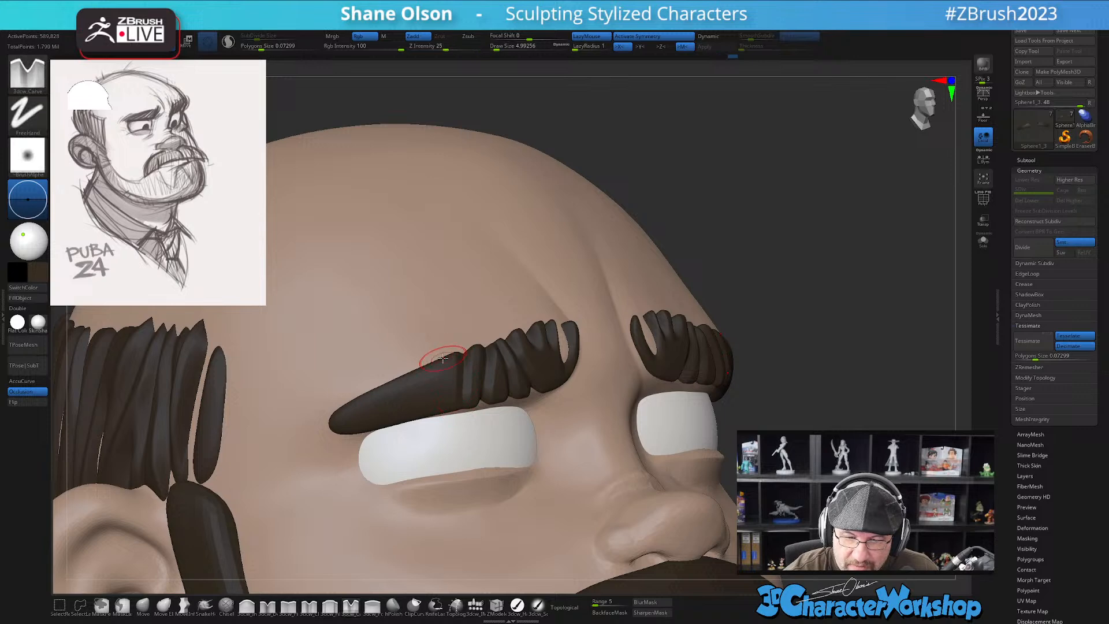
{"action": "right_click_drag", "start_coordinate": [442, 368], "coordinate": [441, 355]}
{"action": "right_click_drag", "start_coordinate": [452, 314], "coordinate": [453, 317]}
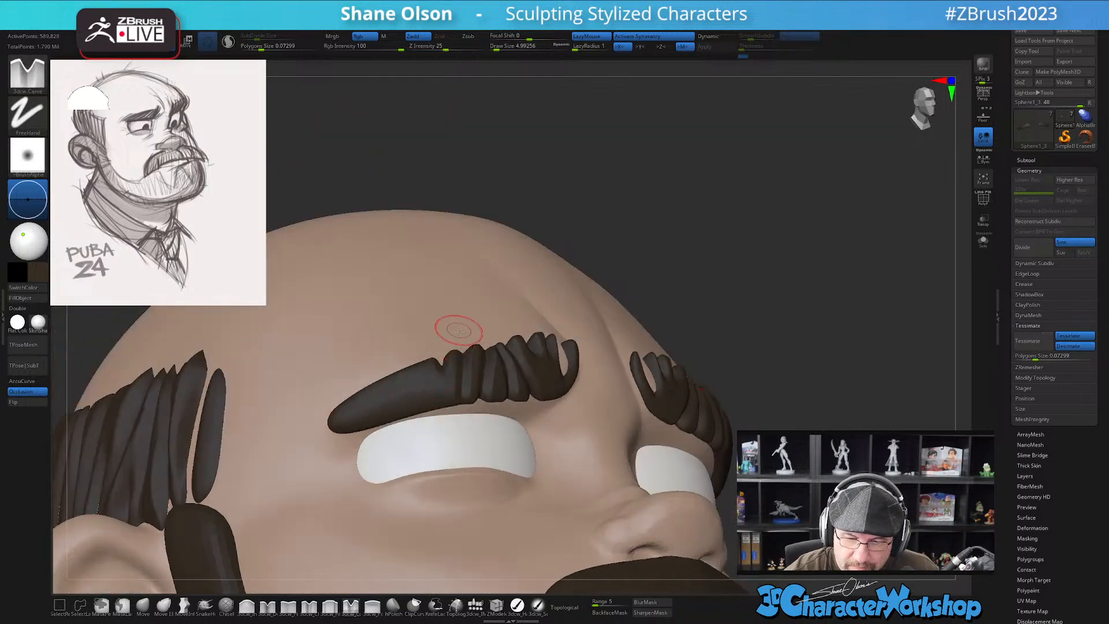
{"action": "left_click_drag", "start_coordinate": [427, 386], "coordinate": [424, 353]}
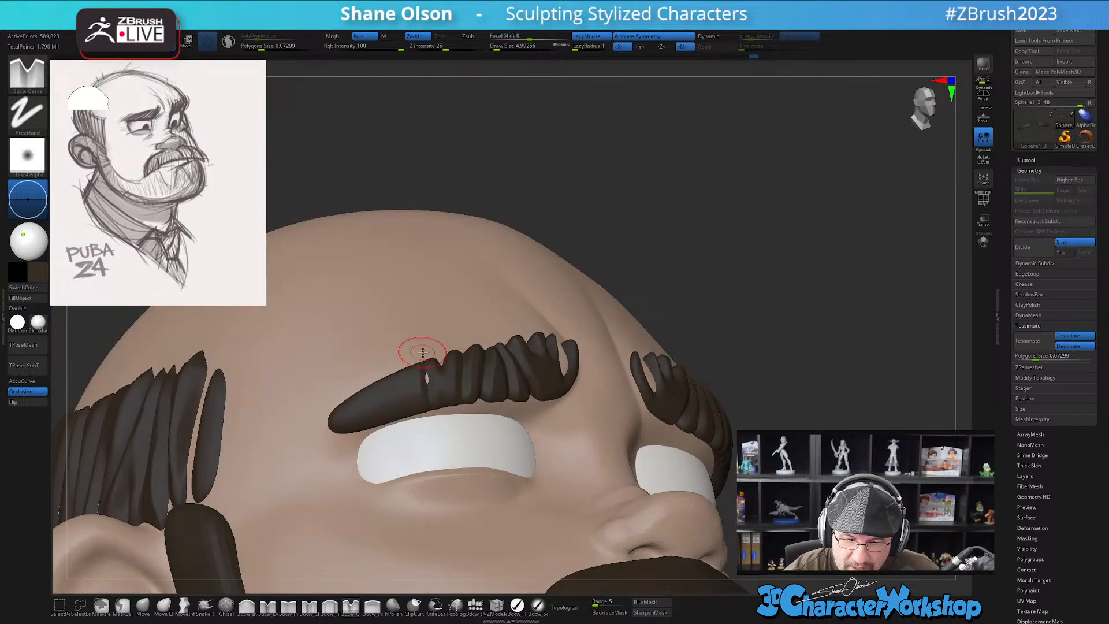
{"action": "mouse_move", "coordinate": [445, 399]}
{"action": "right_mouse_down"}
{"action": "mouse_move", "coordinate": [433, 410]}
{"action": "mouse_move", "coordinate": [416, 373]}
{"action": "right_mouse_up"}
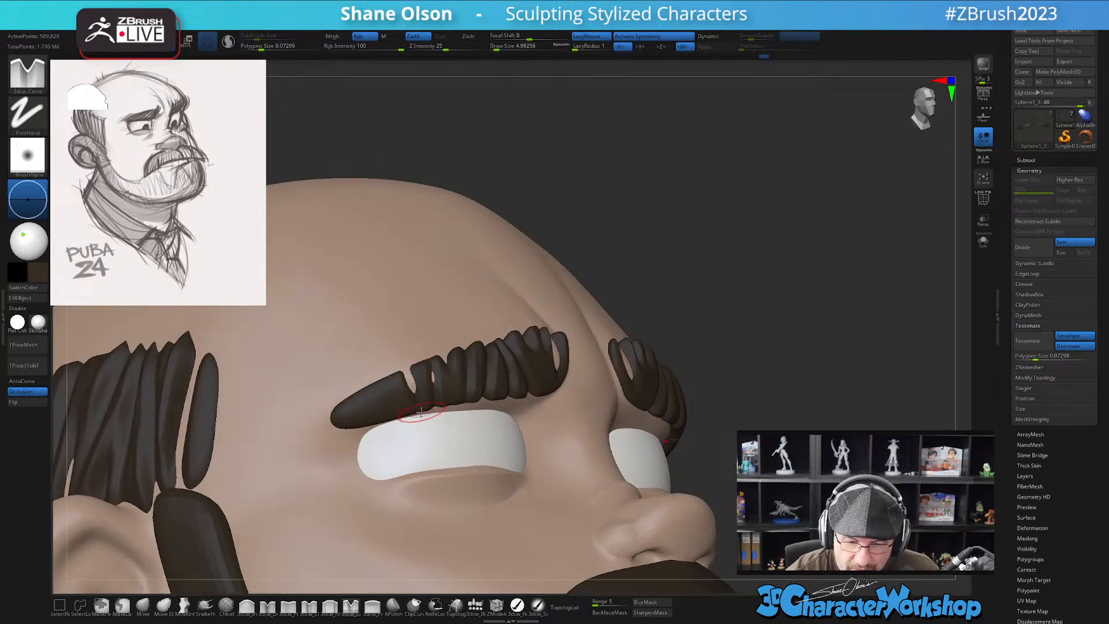
Carve small strands into the eyebrows' outer tips and groove the remaining smooth section beside them
{"action": "mouse_move", "coordinate": [418, 415]}
{"action": "right_mouse_down"}
{"action": "mouse_move", "coordinate": [463, 440]}
{"action": "mouse_move", "coordinate": [354, 433]}
{"action": "right_mouse_up"}
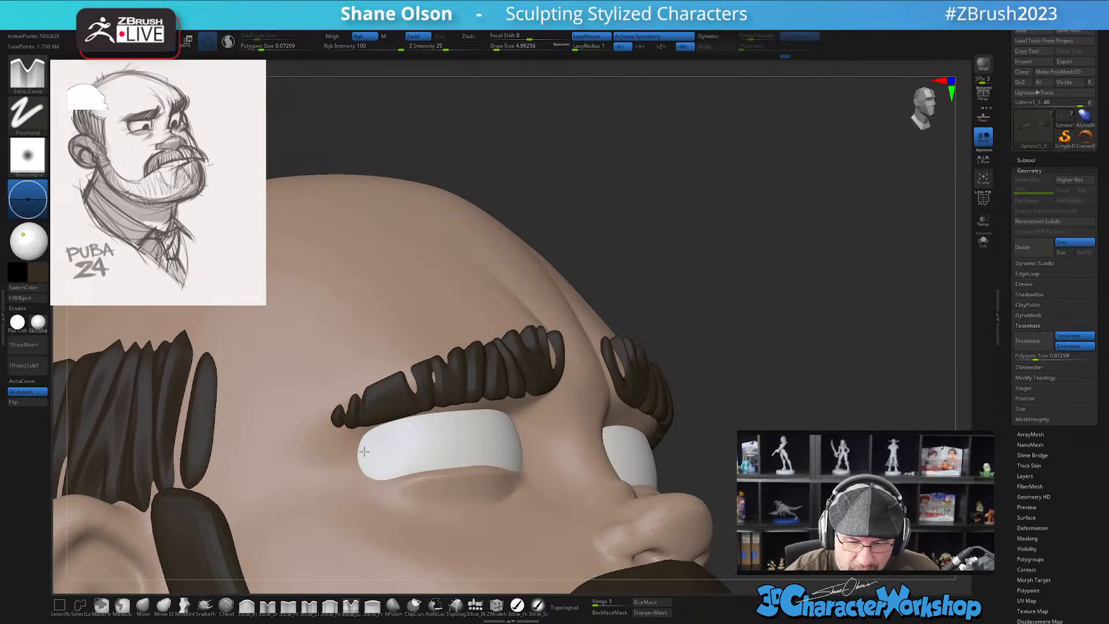
{"action": "right_click_drag", "start_coordinate": [408, 349], "coordinate": [369, 380]}
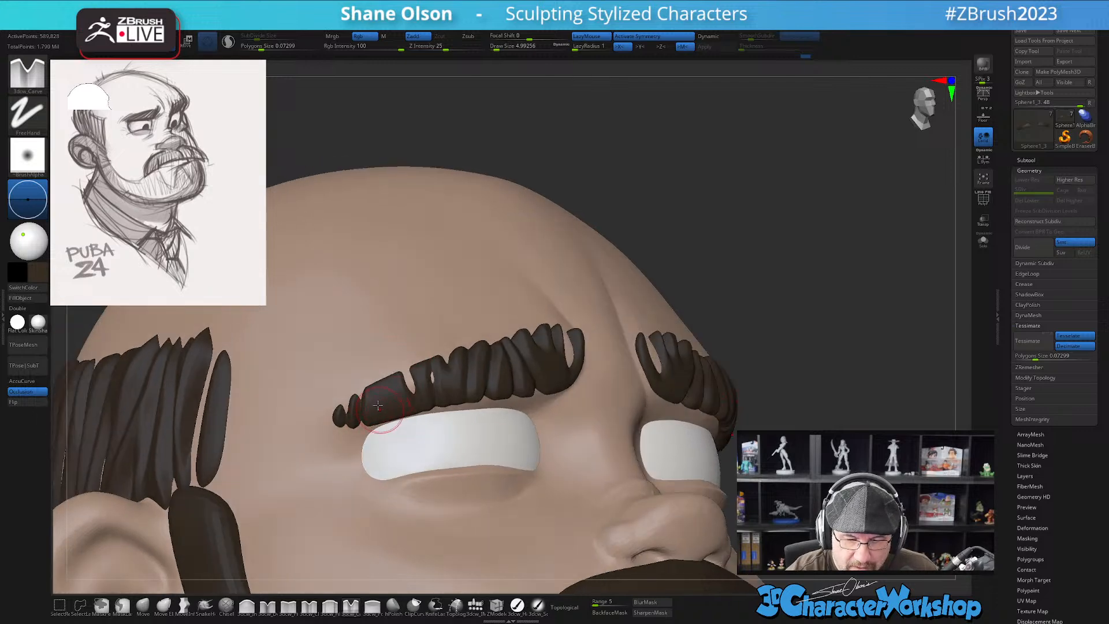
{"action": "left_click_drag", "start_coordinate": [404, 417], "coordinate": [402, 384]}
{"action": "left_click_drag", "start_coordinate": [408, 426], "coordinate": [401, 403]}
Check the carved eyebrows on the whole head and make the moustache the active mesh in a front view
{"action": "mouse_move", "coordinate": [402, 396]}
{"action": "right_mouse_down"}
{"action": "mouse_move", "coordinate": [397, 407]}
{"action": "mouse_move", "coordinate": [468, 448]}
{"action": "mouse_move", "coordinate": [508, 453]}
{"action": "mouse_move", "coordinate": [491, 335]}
{"action": "right_mouse_up"}
{"action": "mouse_move", "coordinate": [566, 428]}
{"action": "right_mouse_down"}
{"action": "mouse_move", "coordinate": [688, 436]}
{"action": "mouse_move", "coordinate": [612, 457]}
{"action": "mouse_move", "coordinate": [673, 426]}
{"action": "mouse_move", "coordinate": [659, 386]}
{"action": "mouse_move", "coordinate": [681, 404]}
{"action": "mouse_move", "coordinate": [651, 437]}
{"action": "right_mouse_up"}
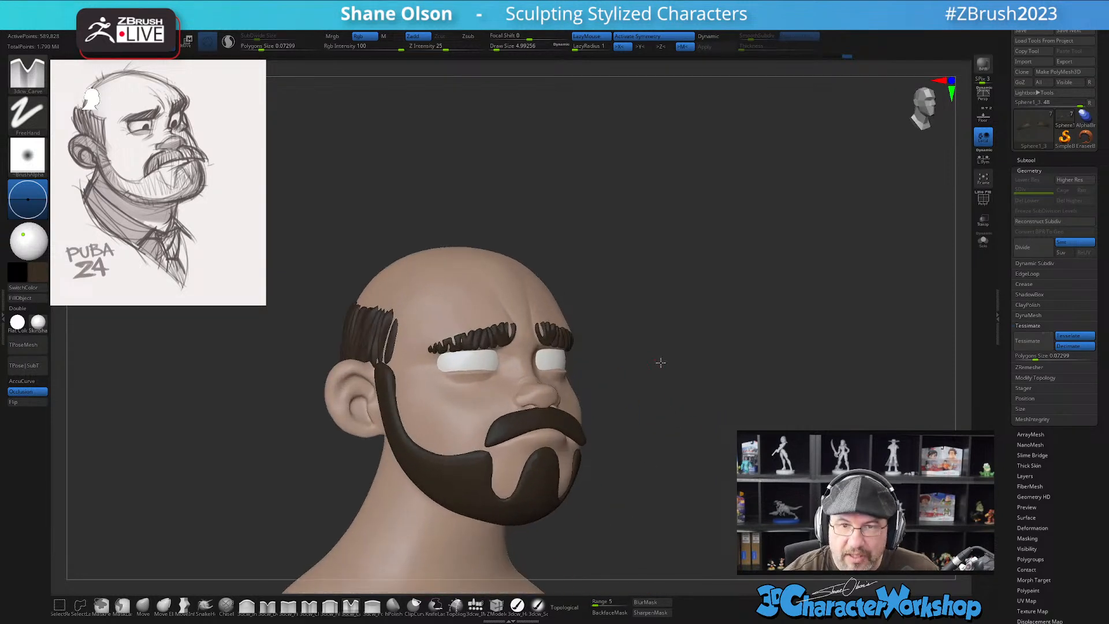
{"action": "right_click_drag", "start_coordinate": [657, 366], "coordinate": [683, 343]}
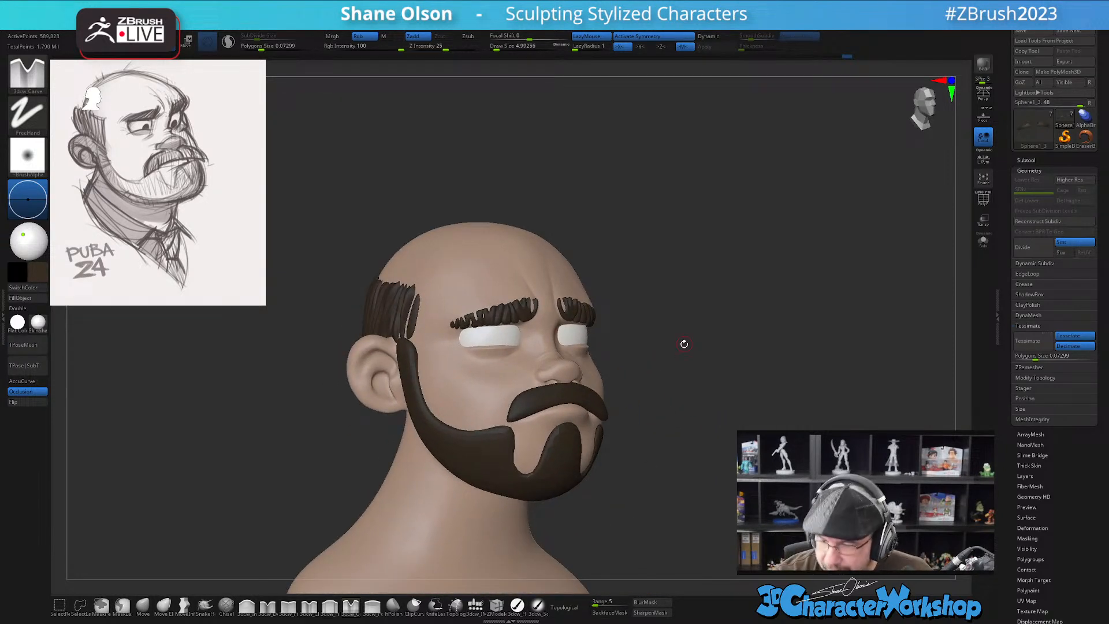
{"action": "mouse_move", "coordinate": [673, 306]}
{"action": "right_mouse_down"}
{"action": "mouse_move", "coordinate": [705, 285]}
{"action": "mouse_move", "coordinate": [730, 296]}
{"action": "mouse_move", "coordinate": [686, 297]}
{"action": "mouse_move", "coordinate": [710, 298]}
{"action": "mouse_move", "coordinate": [673, 268]}
{"action": "right_mouse_up"}
{"action": "left_click", "coordinate": [559, 362], "text": "alt"}
{"action": "right_click_drag", "start_coordinate": [729, 361], "coordinate": [715, 358], "text": "shift"}
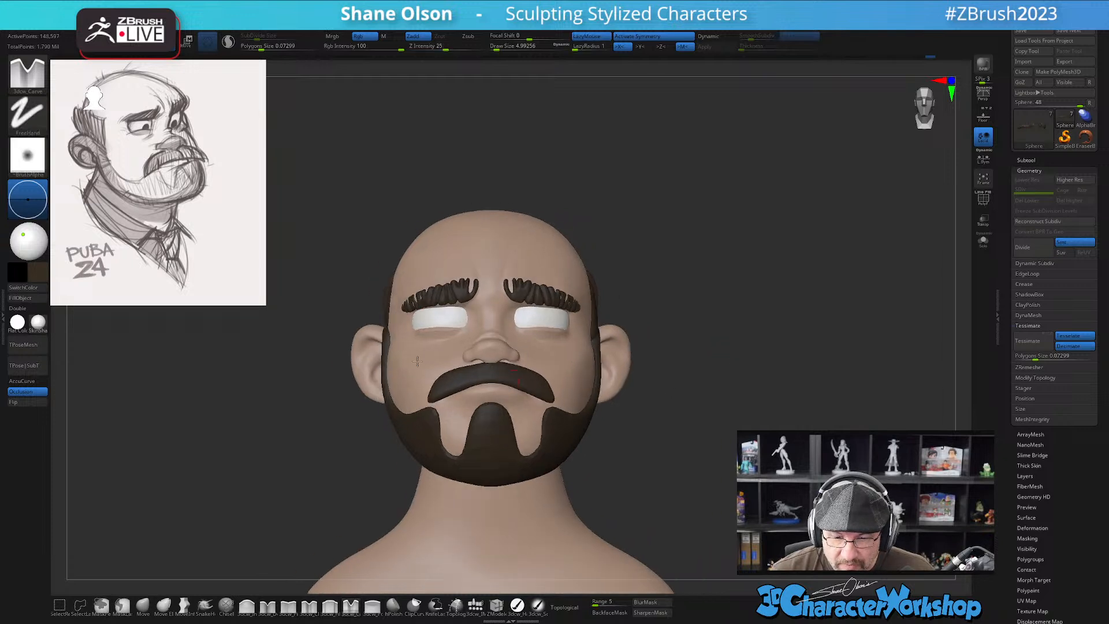
Set up the soft paint brush on the head mesh at draw size about 35, shifting the sampled skin colour to a muted red
{"action": "left_click", "coordinate": [538, 605]}
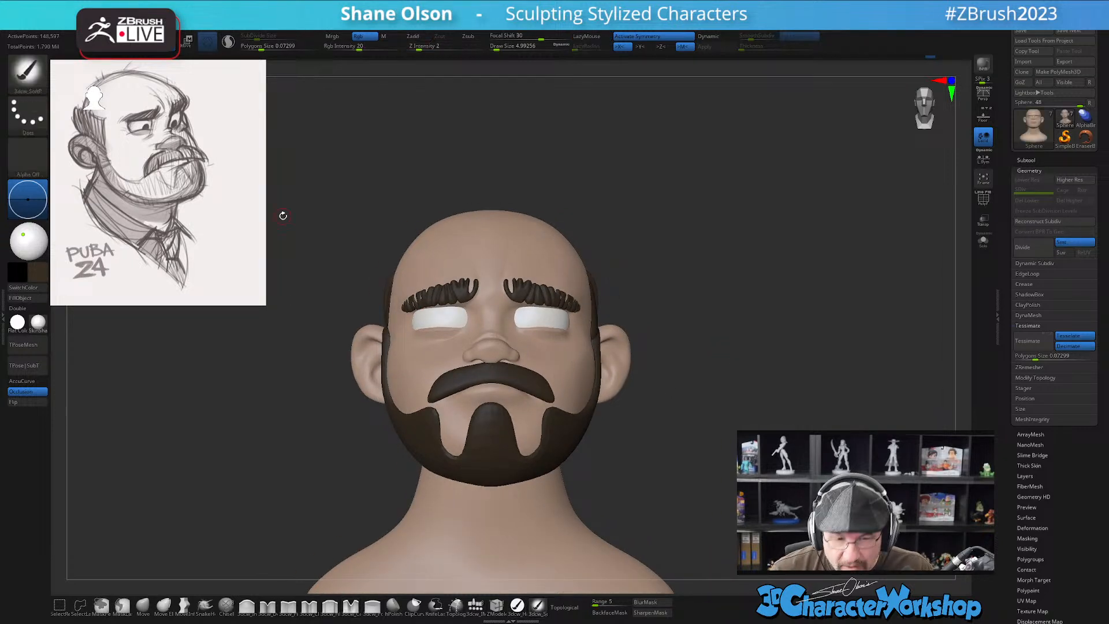
{"action": "key", "text": "s"}
{"action": "mouse_move", "coordinate": [577, 195]}
{"action": "right_mouse_down"}
{"action": "mouse_move", "coordinate": [623, 248]}
{"action": "mouse_move", "coordinate": [681, 268]}
{"action": "mouse_move", "coordinate": [684, 281]}
{"action": "right_mouse_up"}
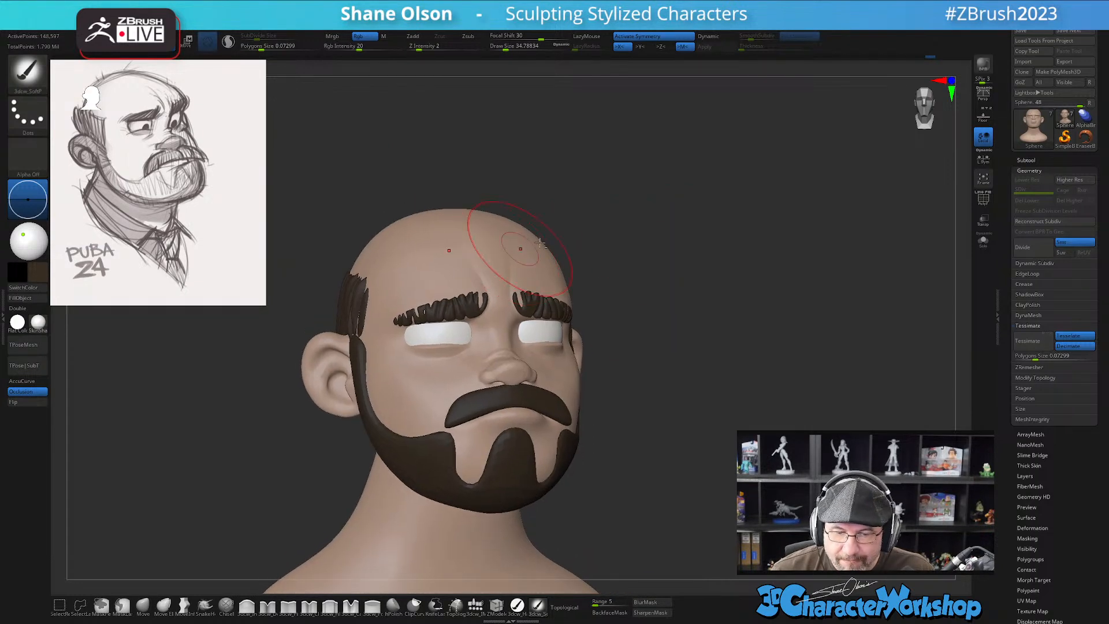
{"action": "key", "text": "c"}
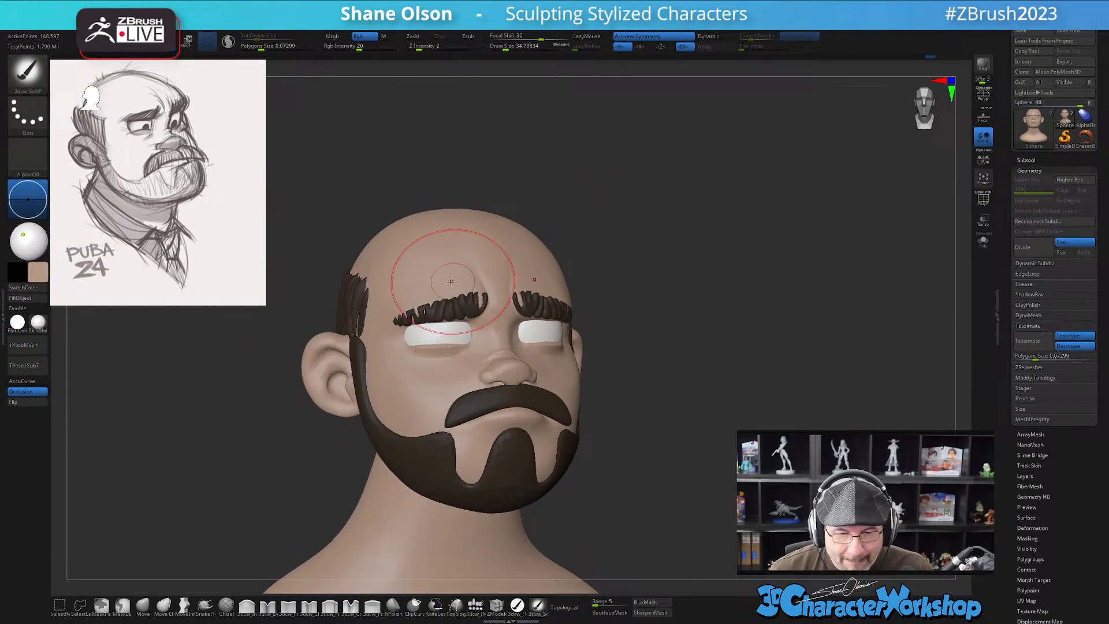
{"action": "left_click", "coordinate": [36, 278]}
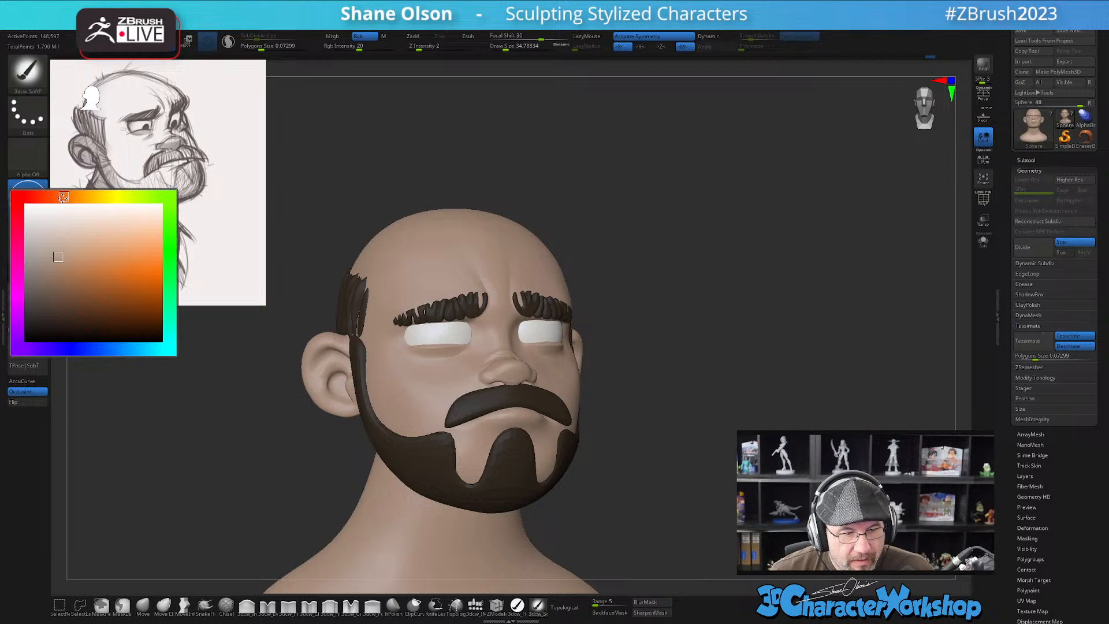
{"action": "left_click_drag", "start_coordinate": [64, 197], "coordinate": [44, 197]}
{"action": "left_click", "coordinate": [64, 268]}
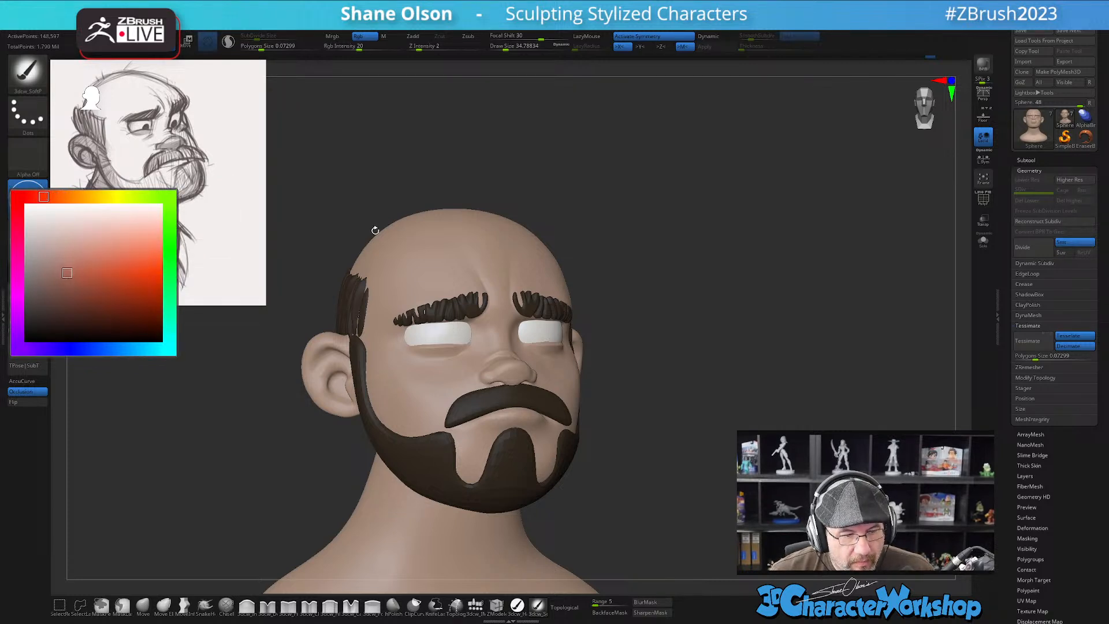
Paint a soft red tint onto the nose, cheeks and ears, reducing the draw size to about 29
{"action": "mouse_move", "coordinate": [624, 360]}
{"action": "left_mouse_down"}
{"action": "mouse_move", "coordinate": [555, 363]}
{"action": "mouse_move", "coordinate": [543, 375]}
{"action": "mouse_move", "coordinate": [621, 375]}
{"action": "mouse_move", "coordinate": [606, 376]}
{"action": "mouse_move", "coordinate": [620, 359]}
{"action": "left_mouse_up"}
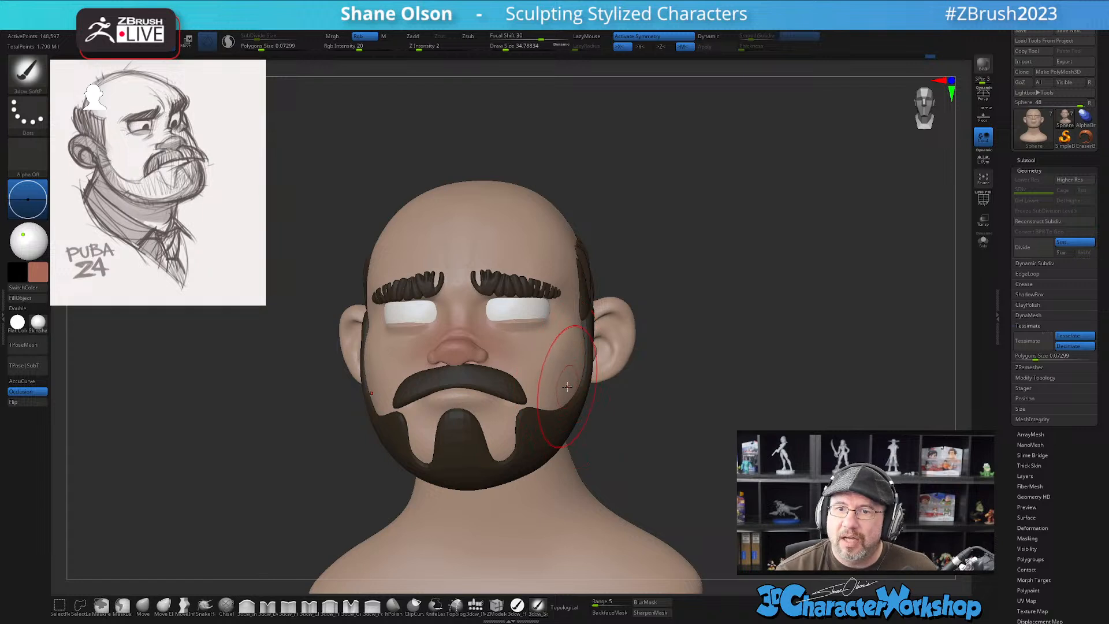
{"action": "right_click_drag", "start_coordinate": [573, 360], "coordinate": [542, 368]}
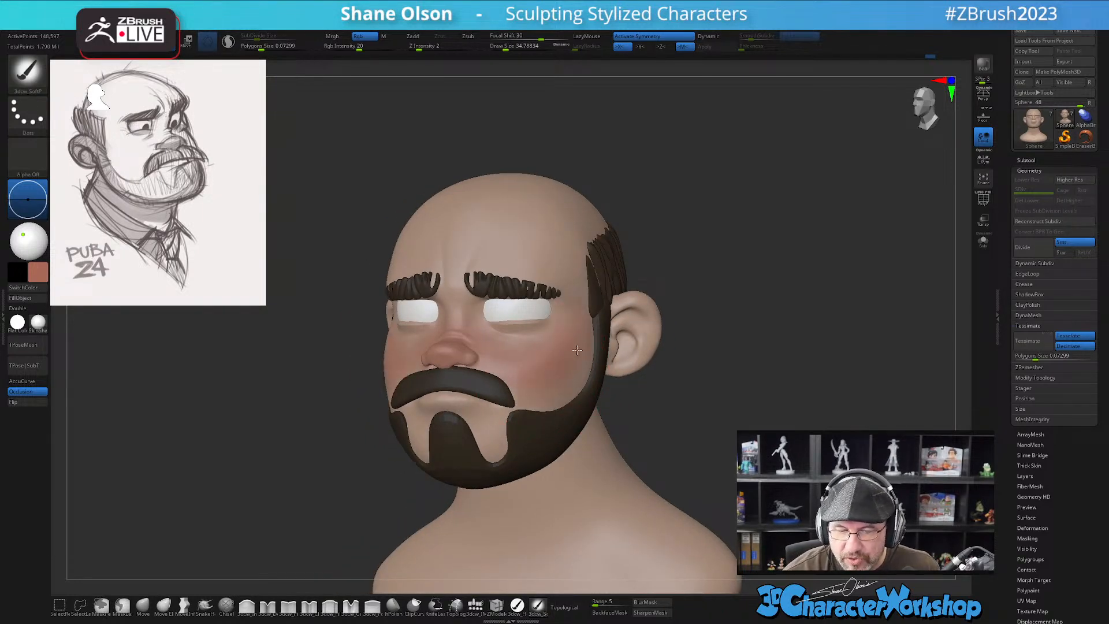
{"action": "mouse_move", "coordinate": [579, 345]}
{"action": "right_mouse_down"}
{"action": "mouse_move", "coordinate": [634, 391]}
{"action": "mouse_move", "coordinate": [692, 310]}
{"action": "right_mouse_up"}
{"action": "left_click_drag", "start_coordinate": [682, 332], "coordinate": [667, 304]}
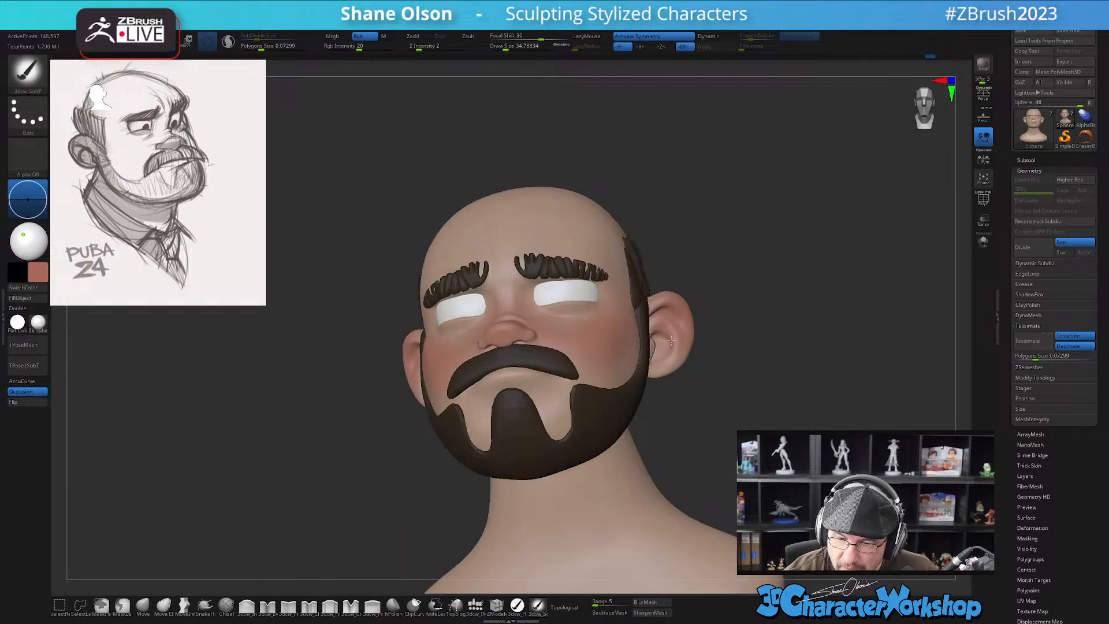
{"action": "mouse_move", "coordinate": [698, 359]}
{"action": "right_mouse_down"}
{"action": "mouse_move", "coordinate": [706, 379]}
{"action": "mouse_move", "coordinate": [696, 380]}
{"action": "right_mouse_up"}
{"action": "key", "text": "s"}
{"action": "left_click_drag", "start_coordinate": [646, 356], "coordinate": [643, 356]}
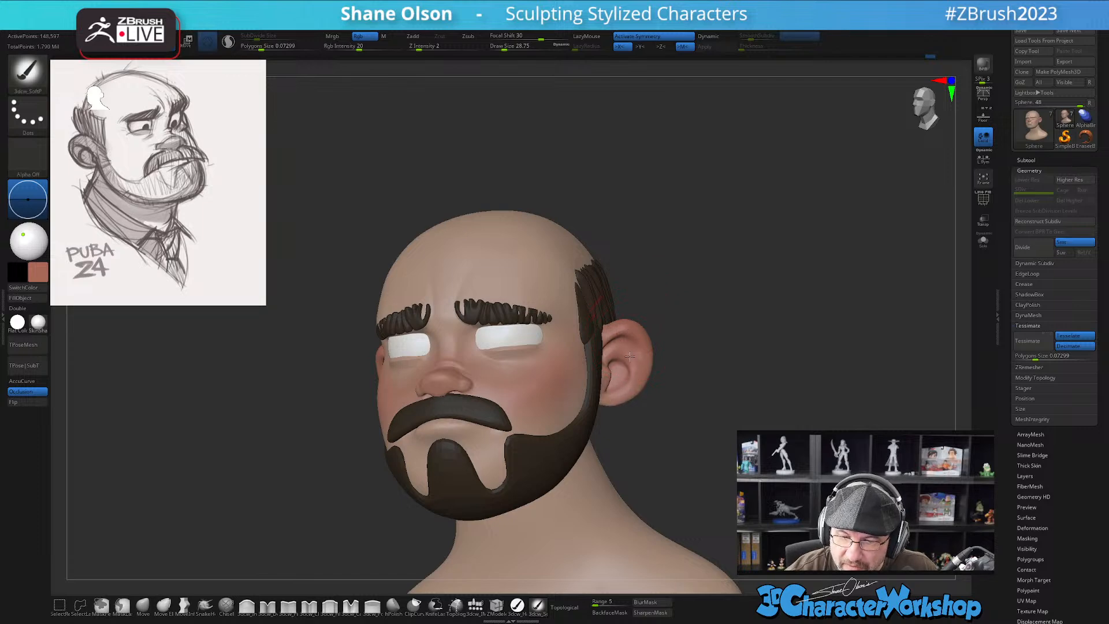
Build up the red on the nose and spread it across both cheeks with a draw size of about 37
{"action": "right_click_drag", "start_coordinate": [674, 353], "coordinate": [528, 390]}
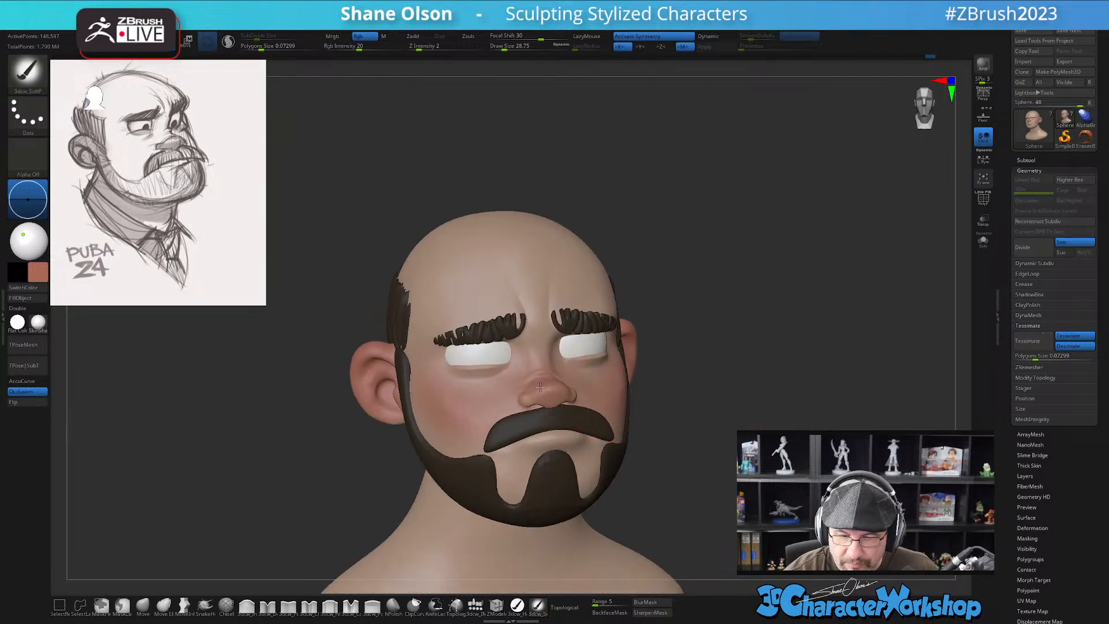
{"action": "right_click_drag", "start_coordinate": [636, 390], "coordinate": [565, 379]}
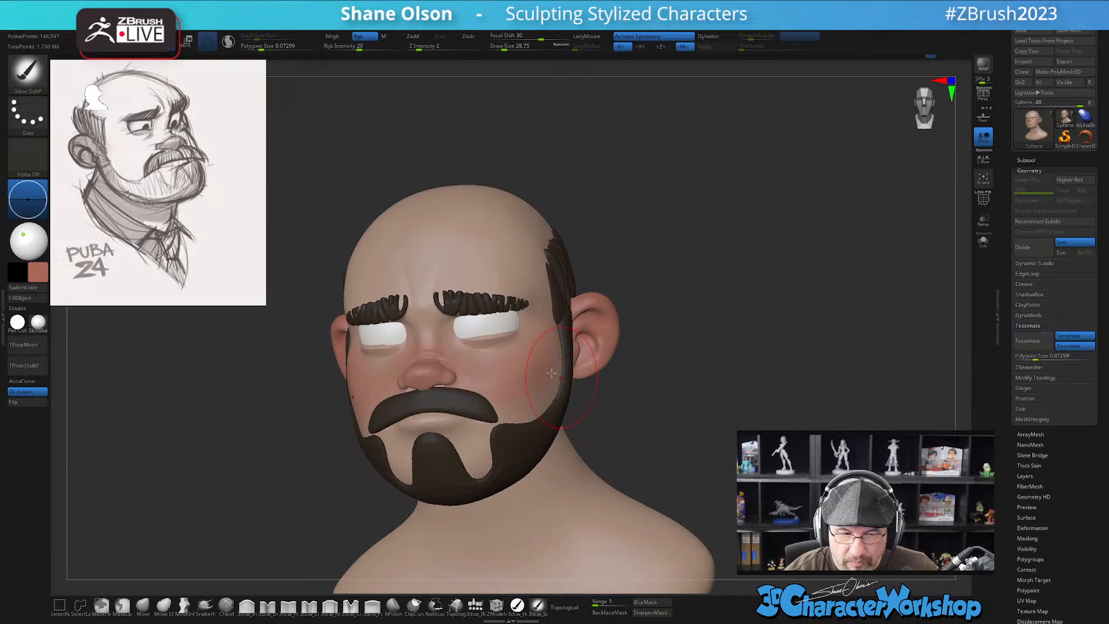
{"action": "right_click_drag", "start_coordinate": [641, 387], "coordinate": [646, 382], "text": "ctrl"}
{"action": "key", "text": "s"}
{"action": "left_click_drag", "start_coordinate": [646, 381], "coordinate": [649, 381]}
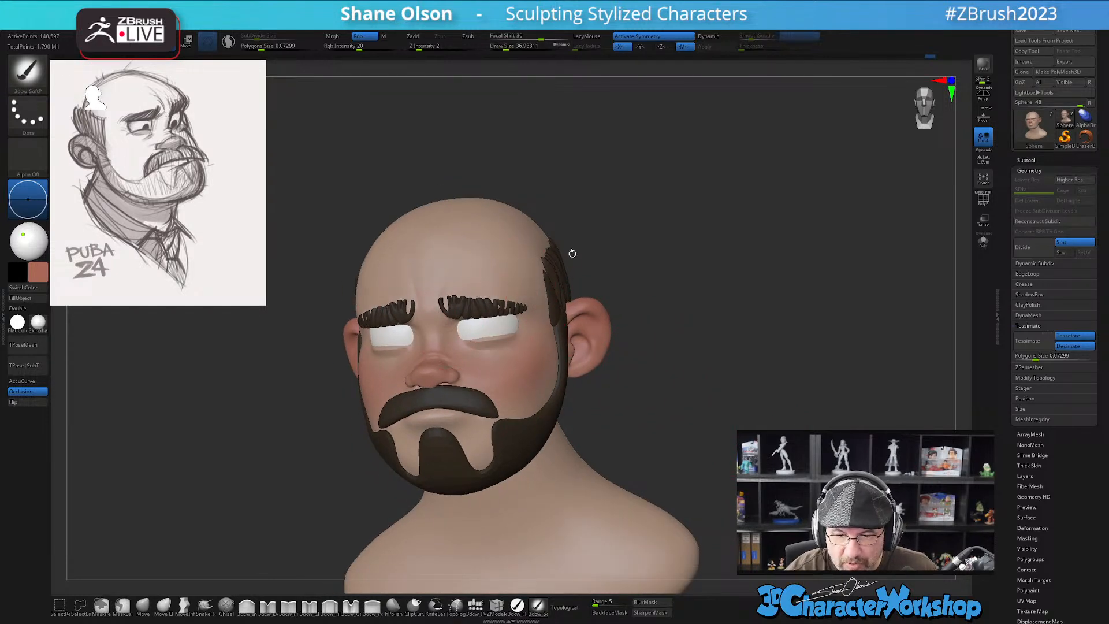
{"action": "right_click_drag", "start_coordinate": [641, 360], "coordinate": [595, 375]}
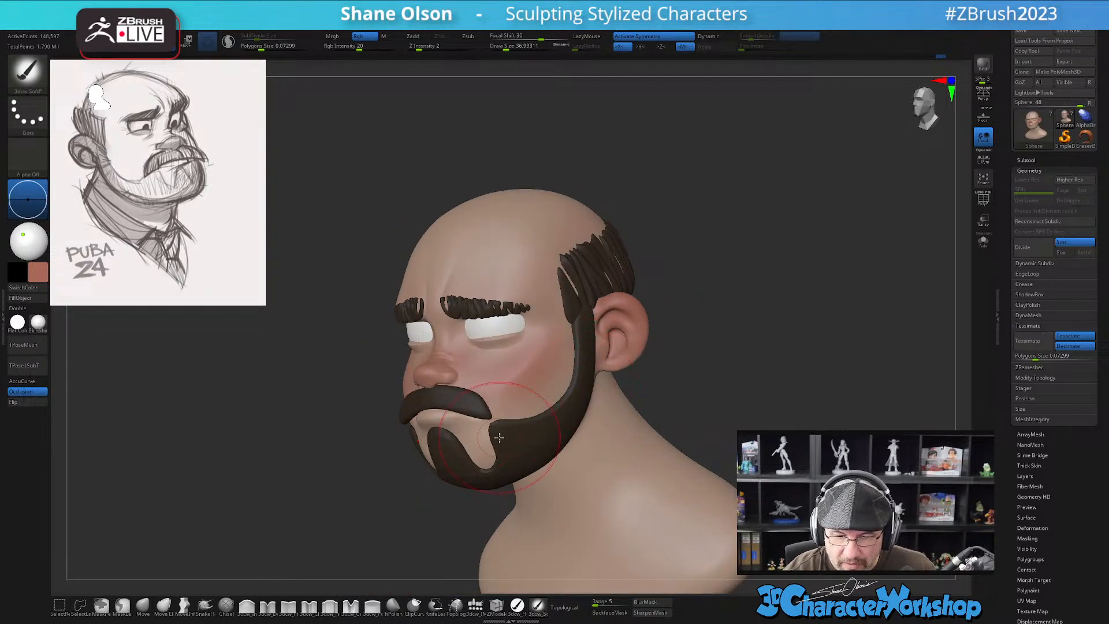
Tint the lips under the moustache with the same muted red at a draw size of about 18
{"action": "right_click_drag", "start_coordinate": [508, 419], "coordinate": [488, 432]}
{"action": "key", "text": "s"}
{"action": "left_click_drag", "start_coordinate": [463, 413], "coordinate": [458, 414]}
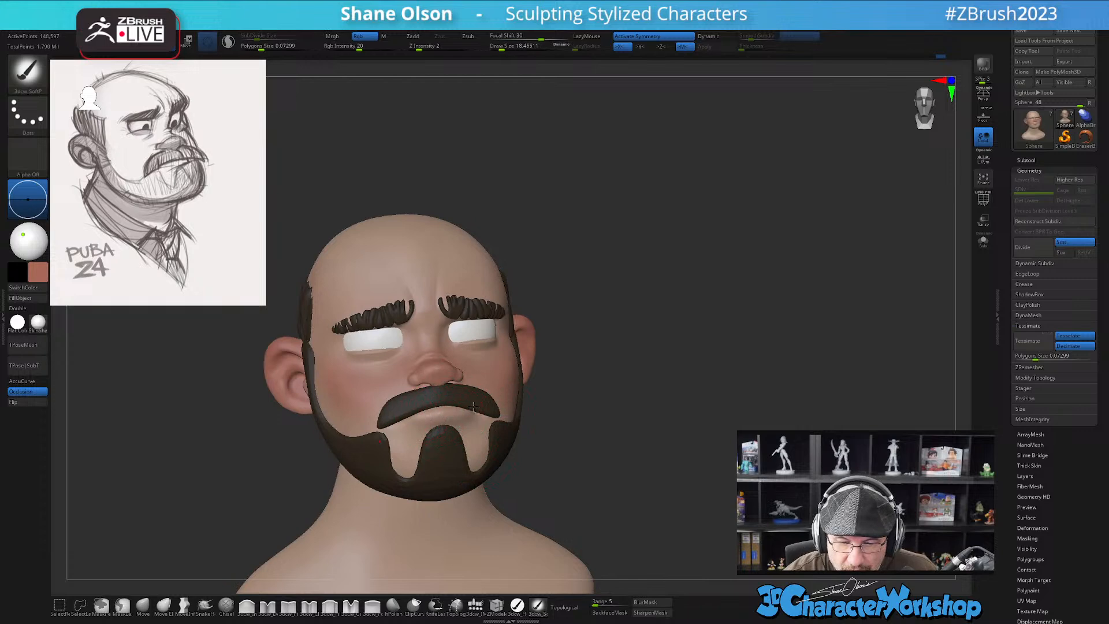
{"action": "right_click_drag", "start_coordinate": [577, 433], "coordinate": [450, 413]}
{"action": "right_click_drag", "start_coordinate": [631, 446], "coordinate": [690, 448], "text": "ctrl"}
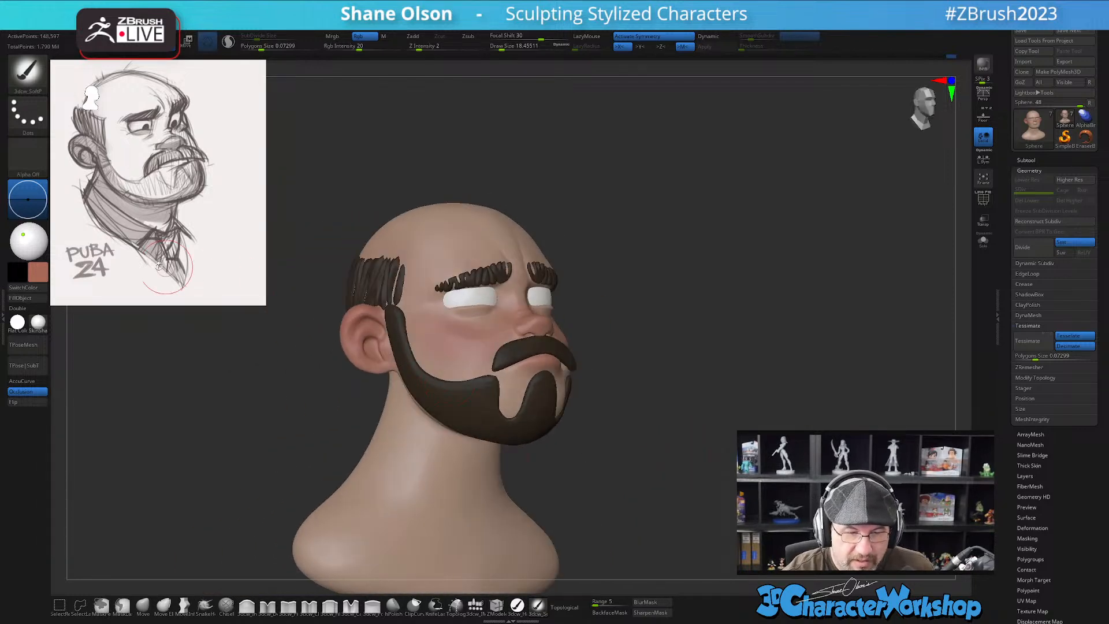
Paint muted purple around the mouth, chin and lower cheeks beside the beard, using a draw size of about 41
{"action": "left_click", "coordinate": [40, 273]}
{"action": "left_click_drag", "start_coordinate": [28, 348], "coordinate": [43, 347]}
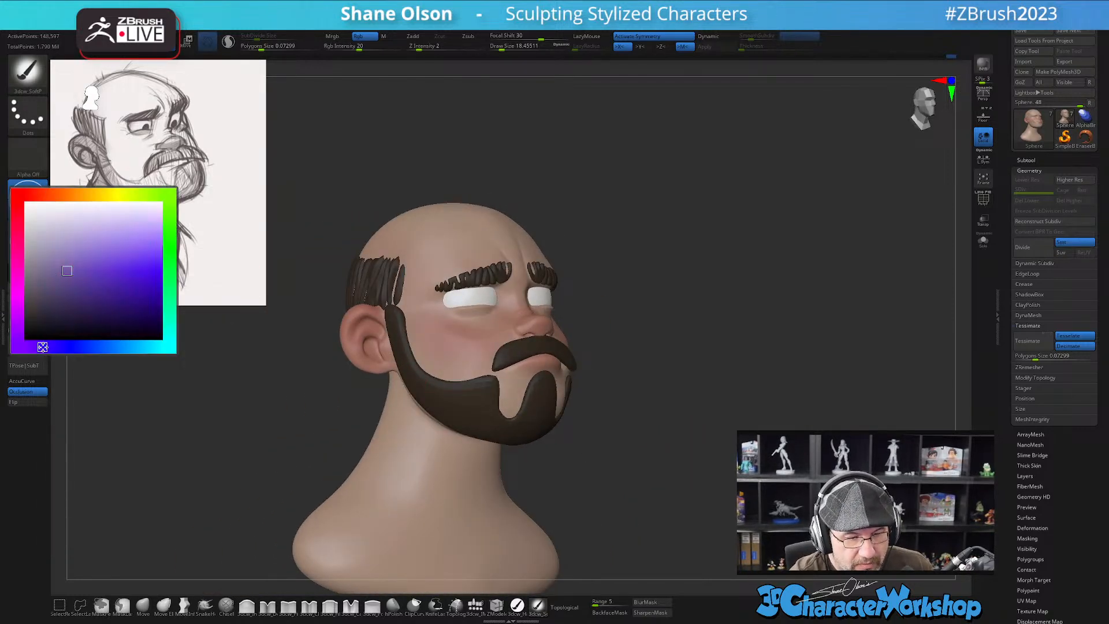
{"action": "key", "text": "s"}
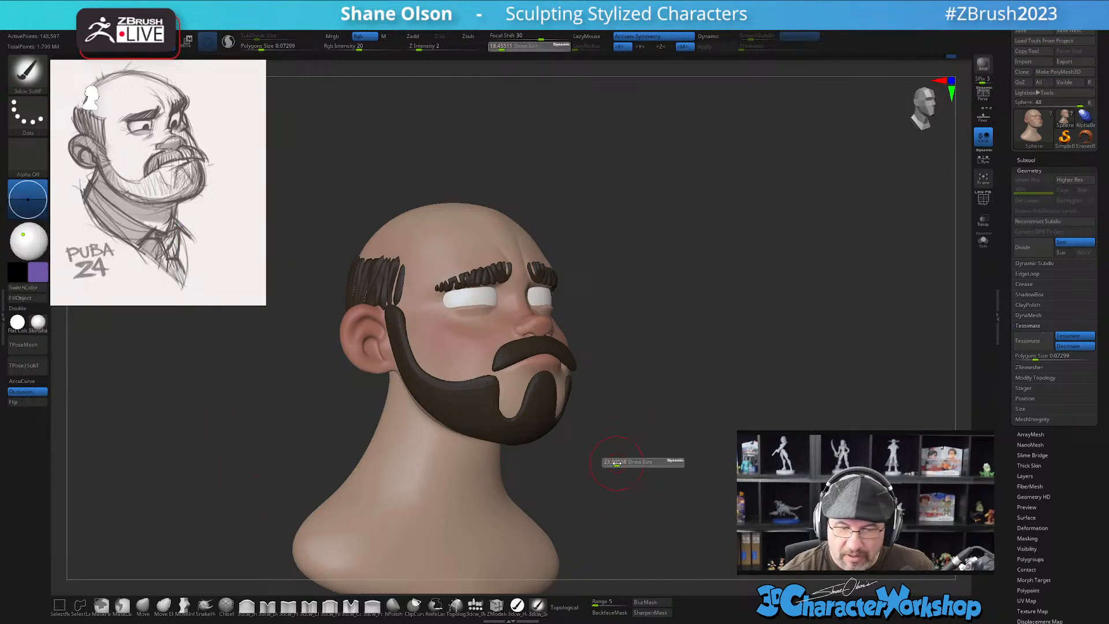
{"action": "left_click_drag", "start_coordinate": [453, 404], "coordinate": [403, 350]}
{"action": "left_click_drag", "start_coordinate": [584, 414], "coordinate": [601, 445]}
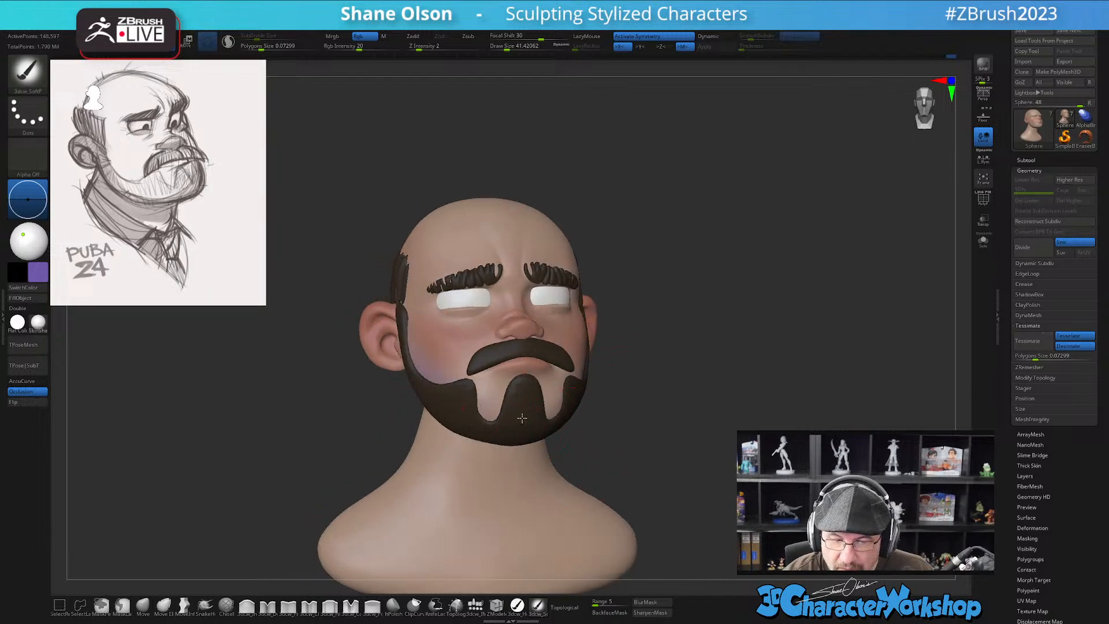
{"action": "left_click_drag", "start_coordinate": [676, 440], "coordinate": [646, 456]}
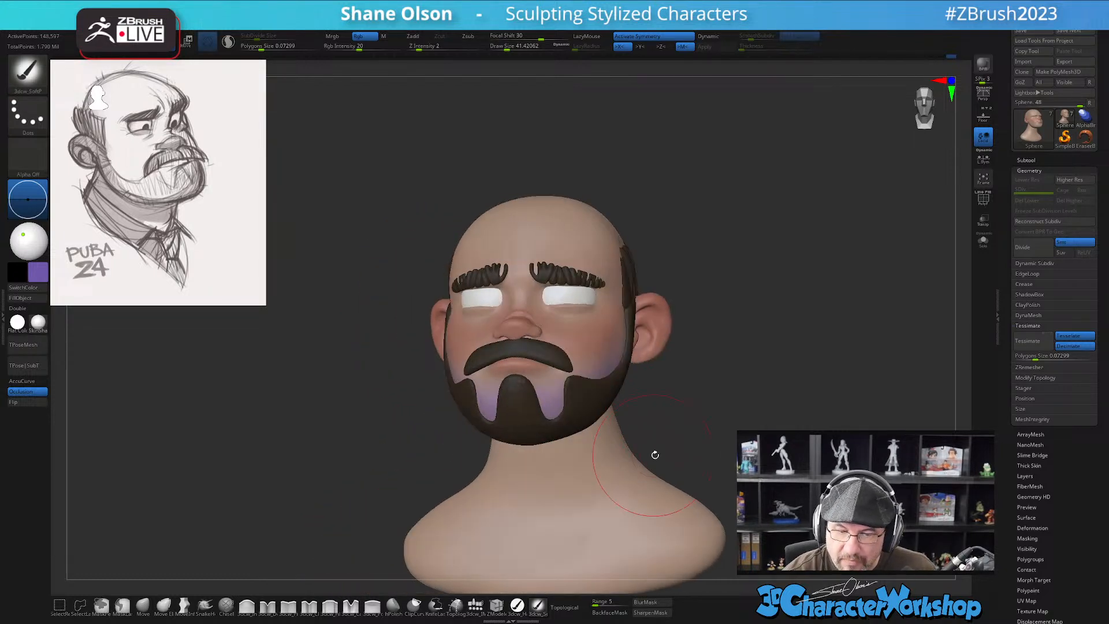
{"action": "left_click_drag", "start_coordinate": [693, 380], "coordinate": [653, 391]}
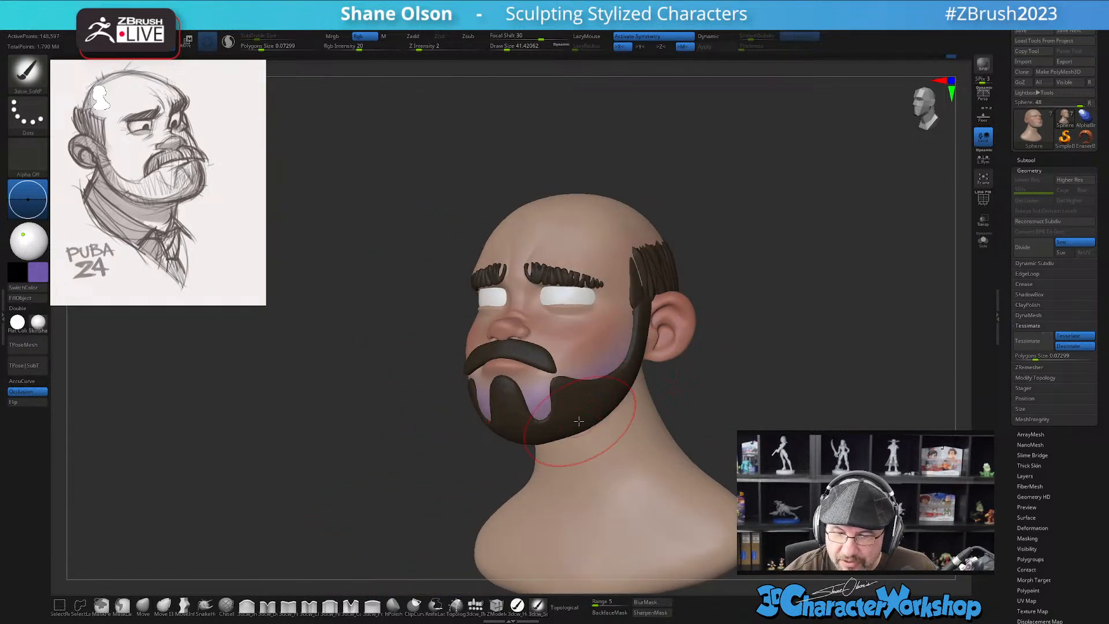
Sample the skin colour from the neck and paint it lightly over the purple areas to soften them
{"action": "key", "text": "c"}
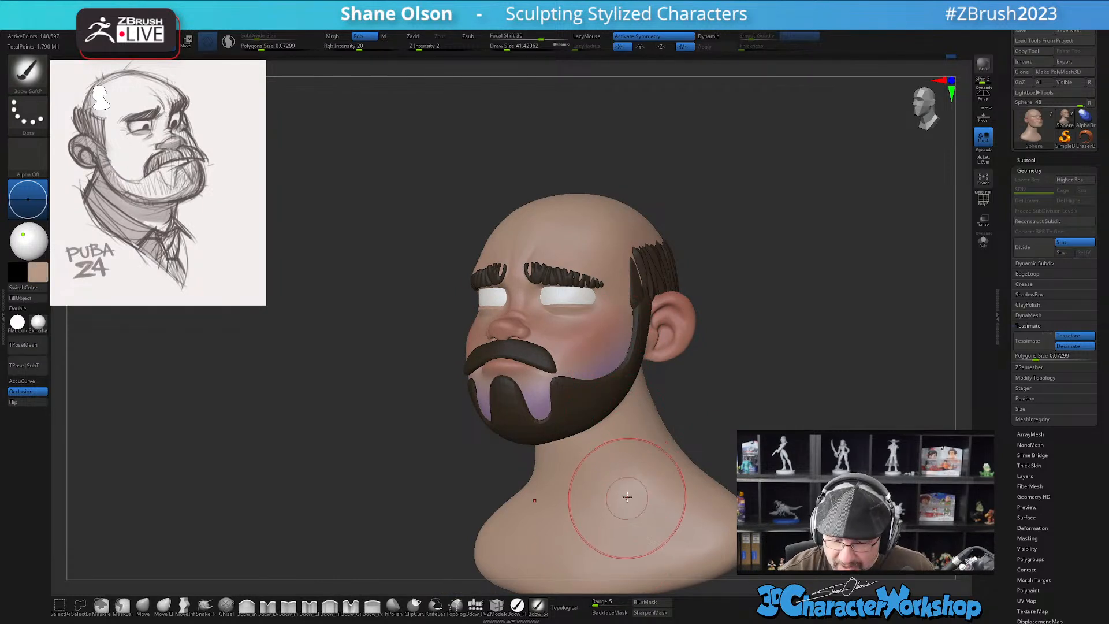
{"action": "right_click_drag", "start_coordinate": [616, 474], "coordinate": [633, 450]}
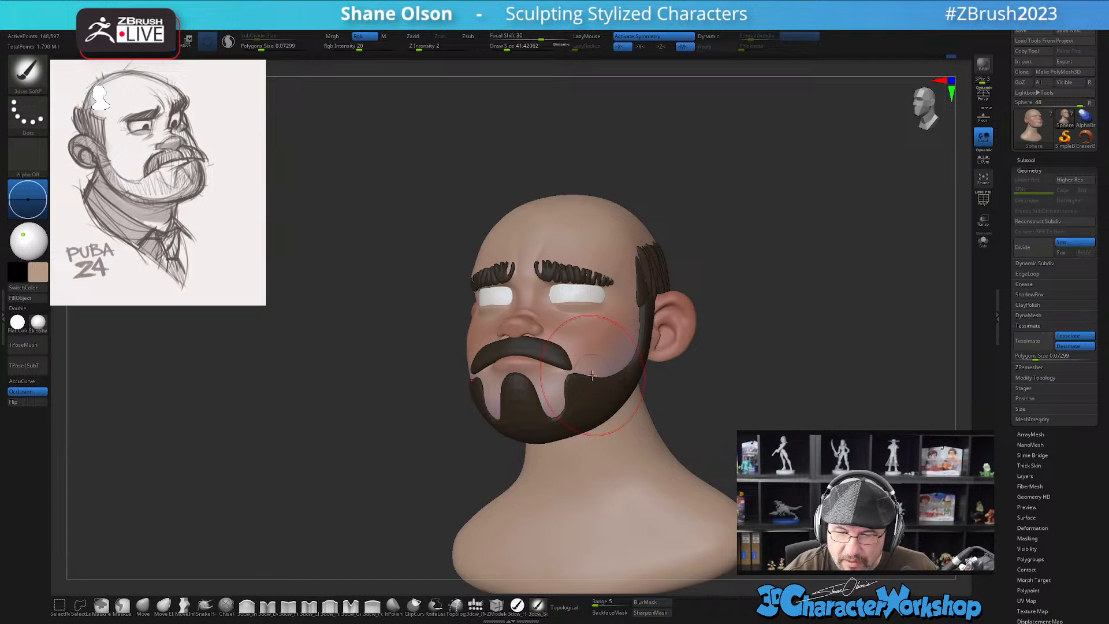
{"action": "right_click_drag", "start_coordinate": [592, 375], "coordinate": [649, 319]}
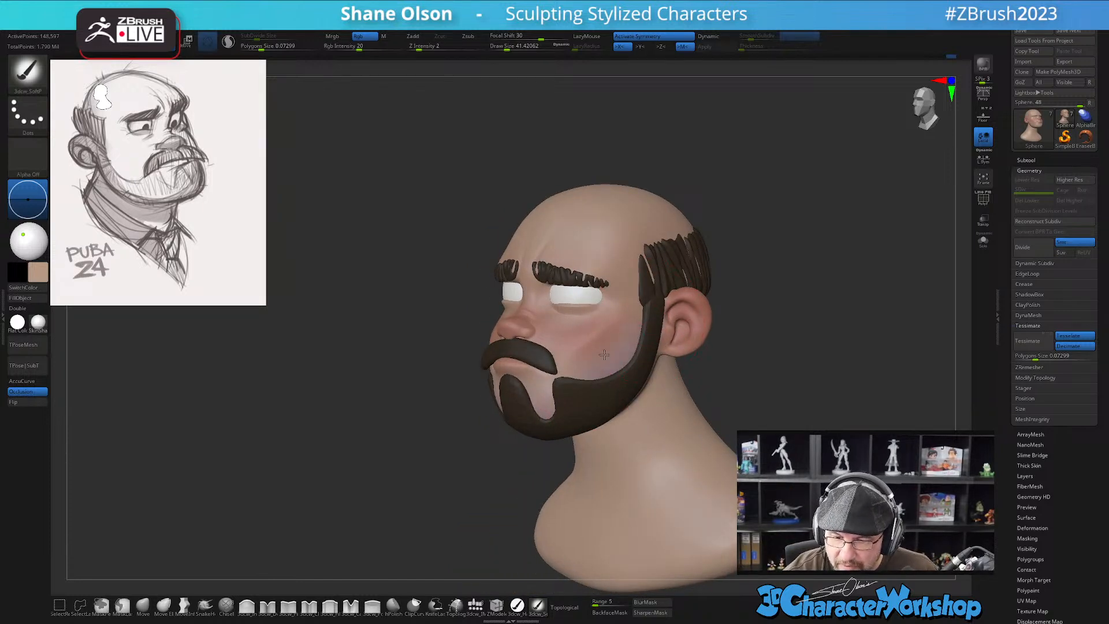
{"action": "mouse_move", "coordinate": [658, 392]}
{"action": "right_mouse_down"}
{"action": "mouse_move", "coordinate": [529, 342]}
{"action": "mouse_move", "coordinate": [668, 460]}
{"action": "mouse_move", "coordinate": [635, 456]}
{"action": "mouse_move", "coordinate": [656, 458]}
{"action": "mouse_move", "coordinate": [638, 400]}
{"action": "right_mouse_up"}
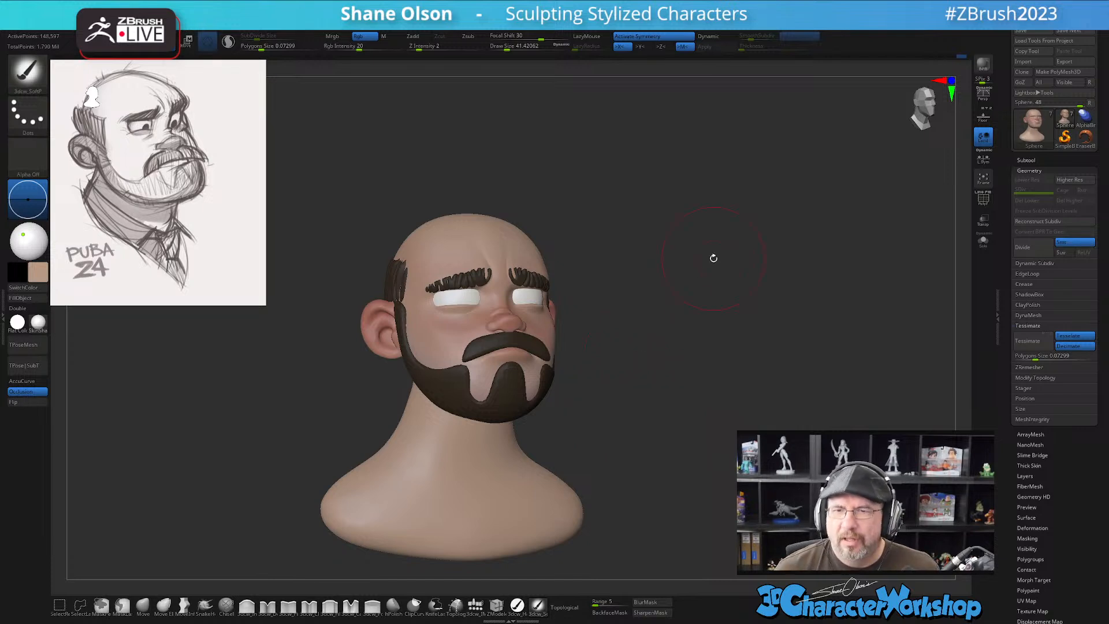
Reduce the draw size to about 23, make the moustache the active mesh with dynamic subdivision on, and check the face from several angles
{"action": "left_click_drag", "start_coordinate": [723, 274], "coordinate": [730, 293]}
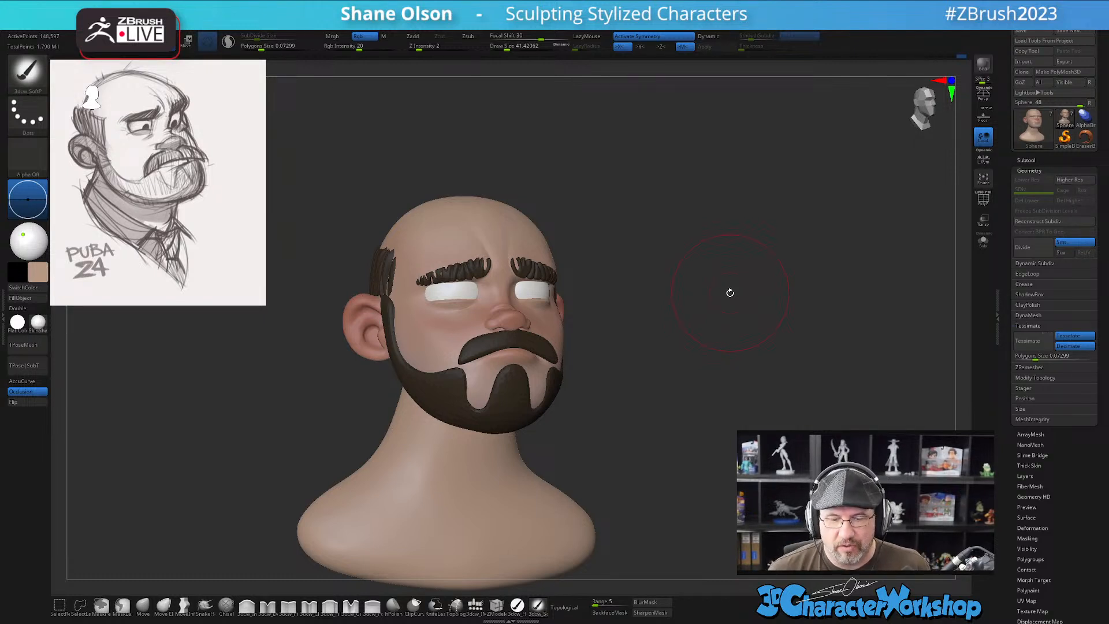
{"action": "key", "text": "s"}
{"action": "mouse_move", "coordinate": [707, 335]}
{"action": "left_mouse_down"}
{"action": "mouse_move", "coordinate": [663, 366]}
{"action": "mouse_move", "coordinate": [814, 389]}
{"action": "mouse_move", "coordinate": [807, 398]}
{"action": "left_mouse_up"}
{"action": "key", "text": "d"}
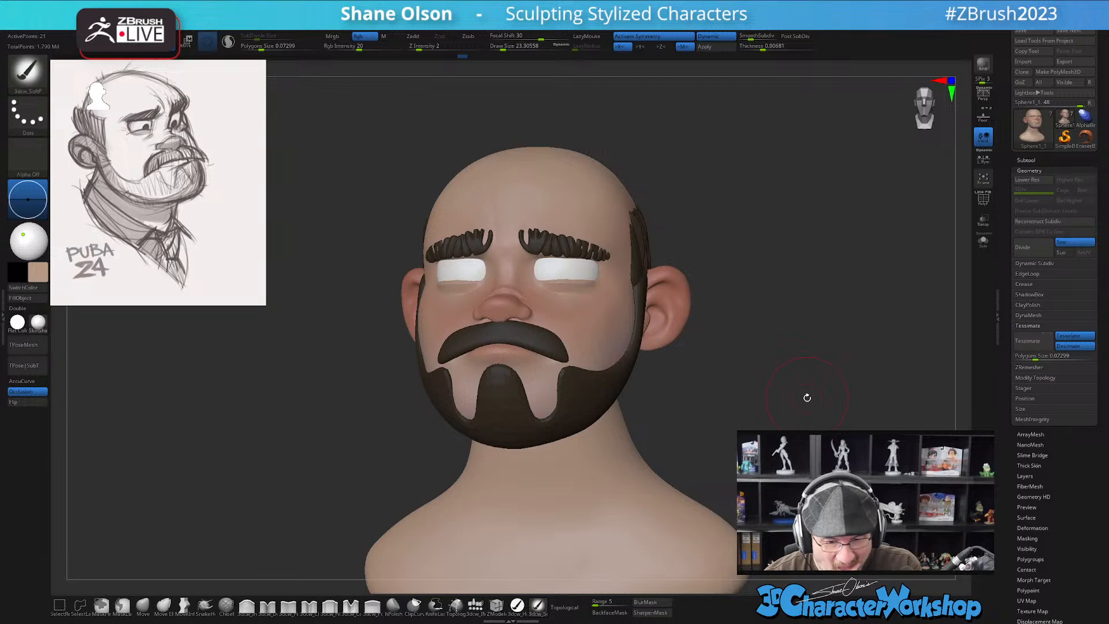
{"action": "left_click_drag", "start_coordinate": [807, 398], "coordinate": [576, 349]}
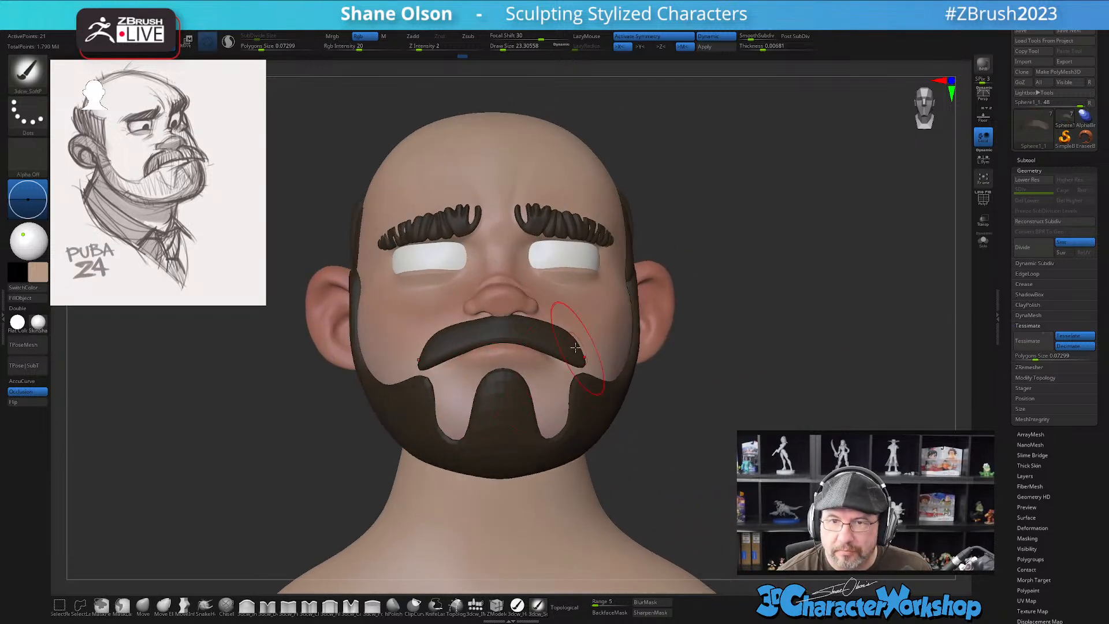
{"action": "right_click_drag", "start_coordinate": [584, 338], "coordinate": [642, 352]}
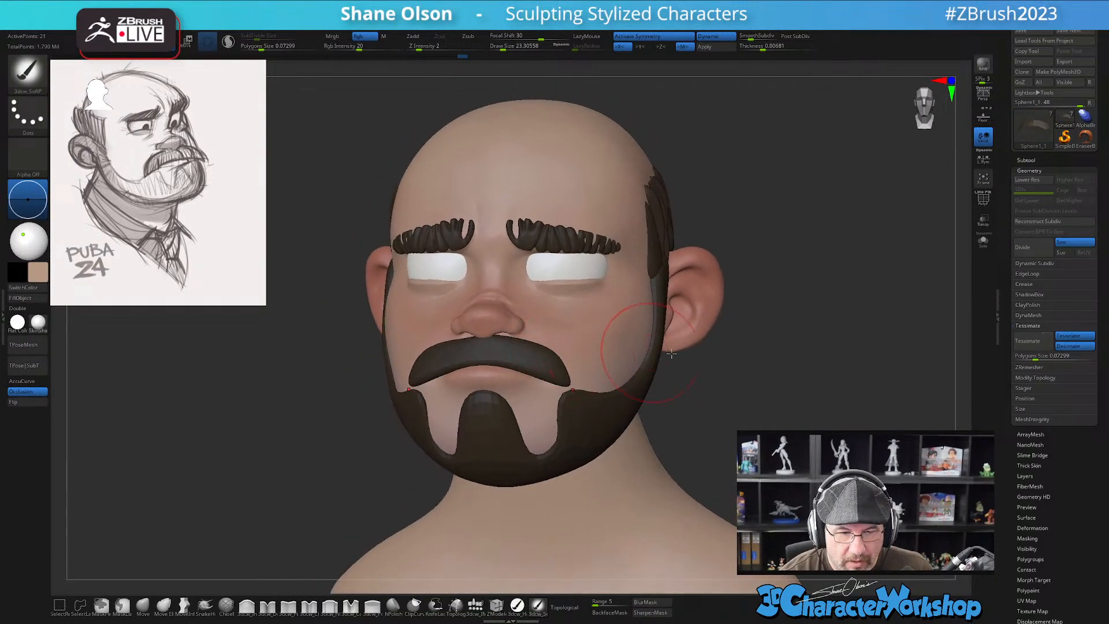
{"action": "left_click_drag", "start_coordinate": [794, 382], "coordinate": [795, 374]}
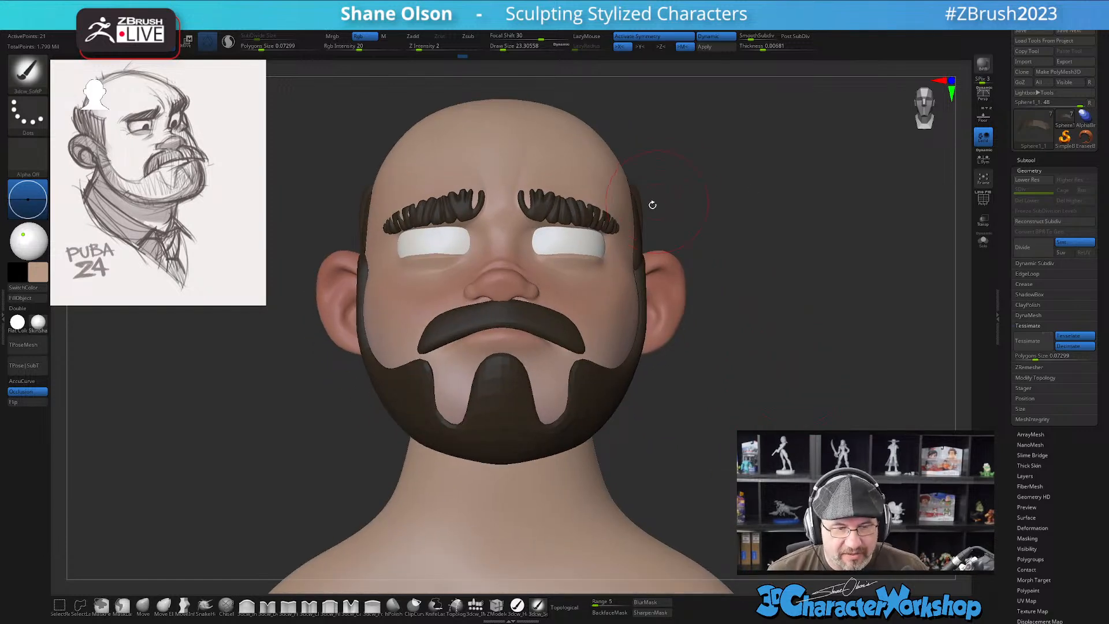
{"action": "mouse_move", "coordinate": [773, 316]}
{"action": "left_mouse_down"}
{"action": "mouse_move", "coordinate": [824, 312]}
{"action": "mouse_move", "coordinate": [803, 304]}
{"action": "left_mouse_up"}
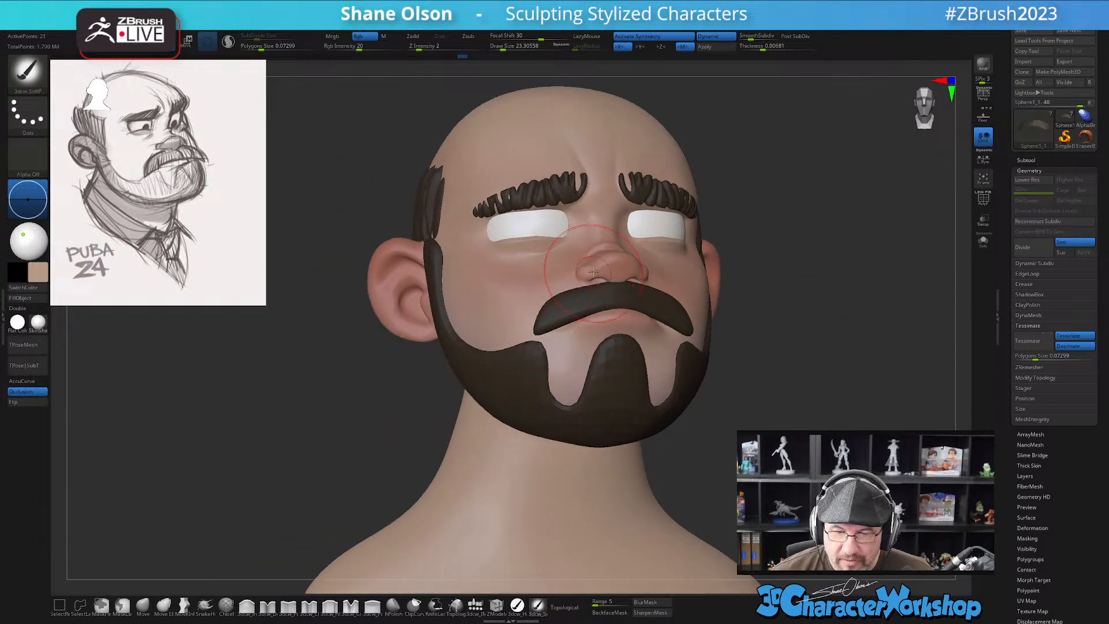
Make the head the active mesh and widen the nostrils using the Move brush with AccuCurve turned off
{"action": "left_click", "coordinate": [142, 605]}
{"action": "key", "text": "s"}
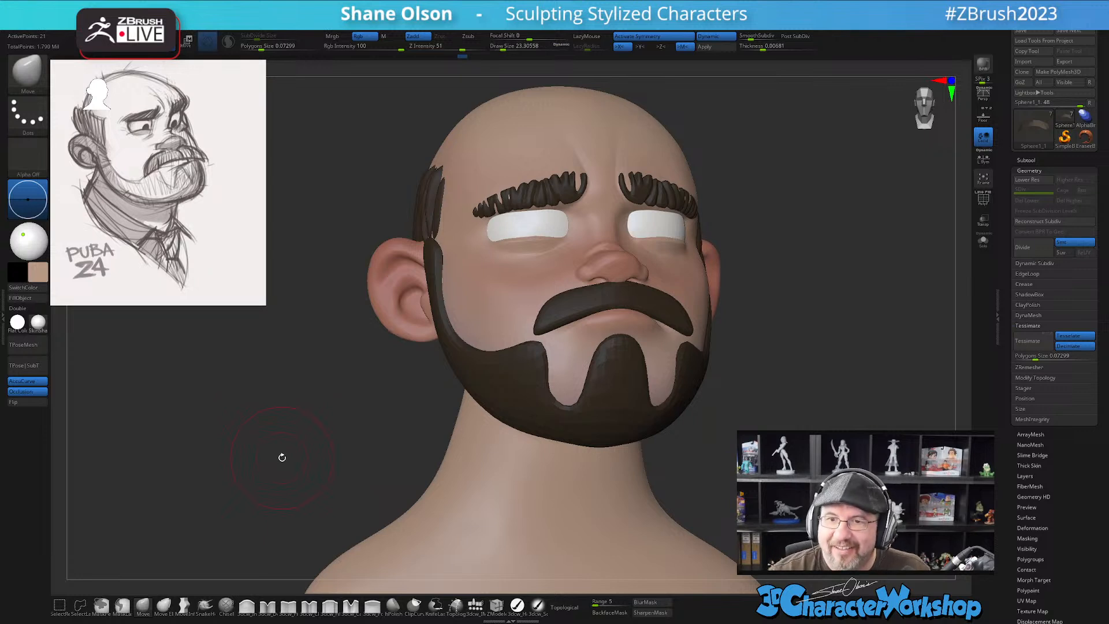
{"action": "right_click_drag", "start_coordinate": [584, 318], "coordinate": [586, 316]}
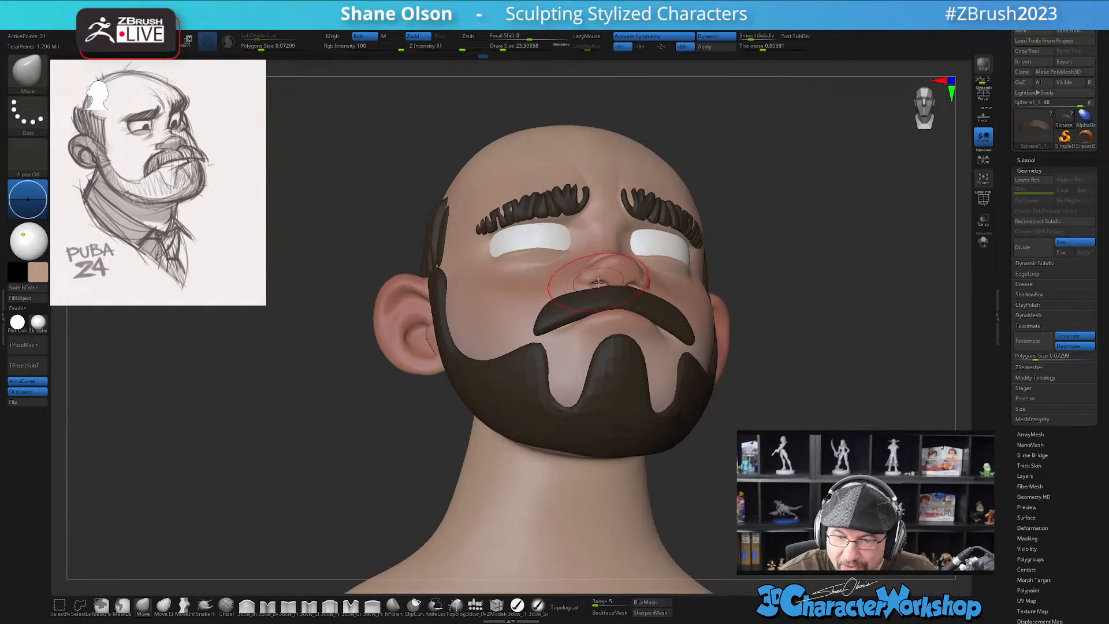
{"action": "left_click", "coordinate": [597, 277], "text": "alt"}
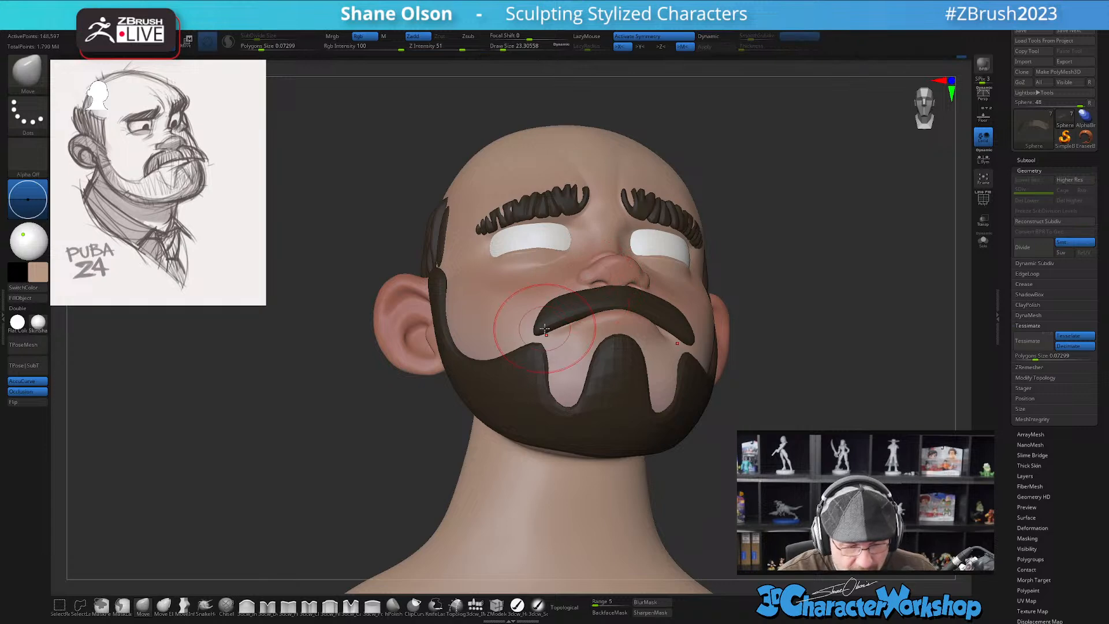
{"action": "left_click", "coordinate": [27, 381]}
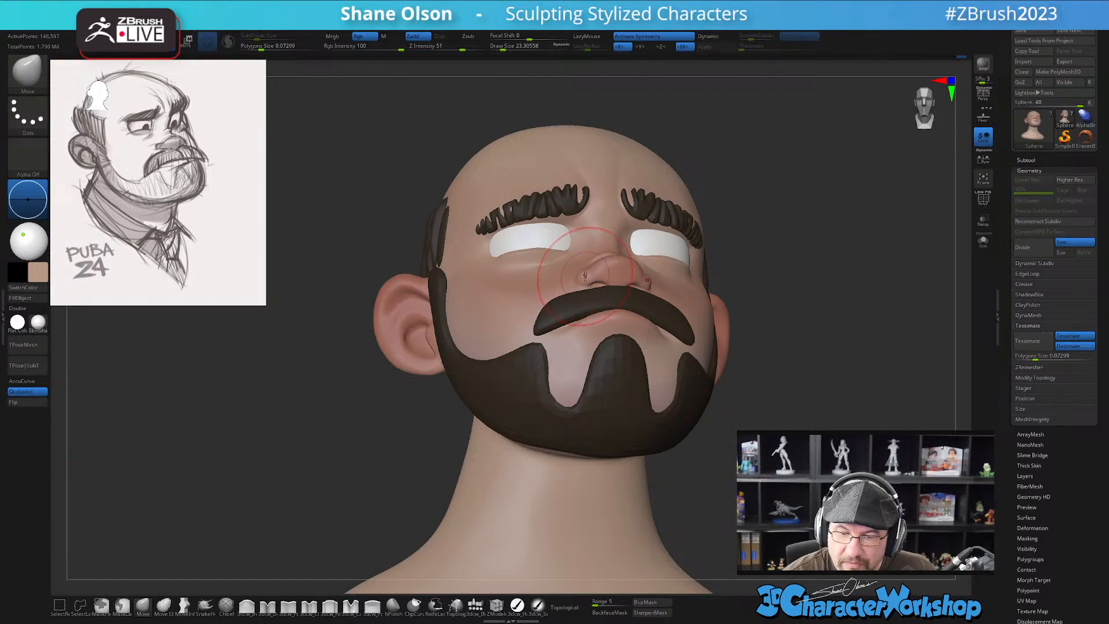
{"action": "mouse_move", "coordinate": [660, 284]}
{"action": "right_mouse_down"}
{"action": "mouse_move", "coordinate": [653, 252]}
{"action": "mouse_move", "coordinate": [742, 276]}
{"action": "mouse_move", "coordinate": [646, 274]}
{"action": "mouse_move", "coordinate": [636, 286]}
{"action": "right_mouse_up"}
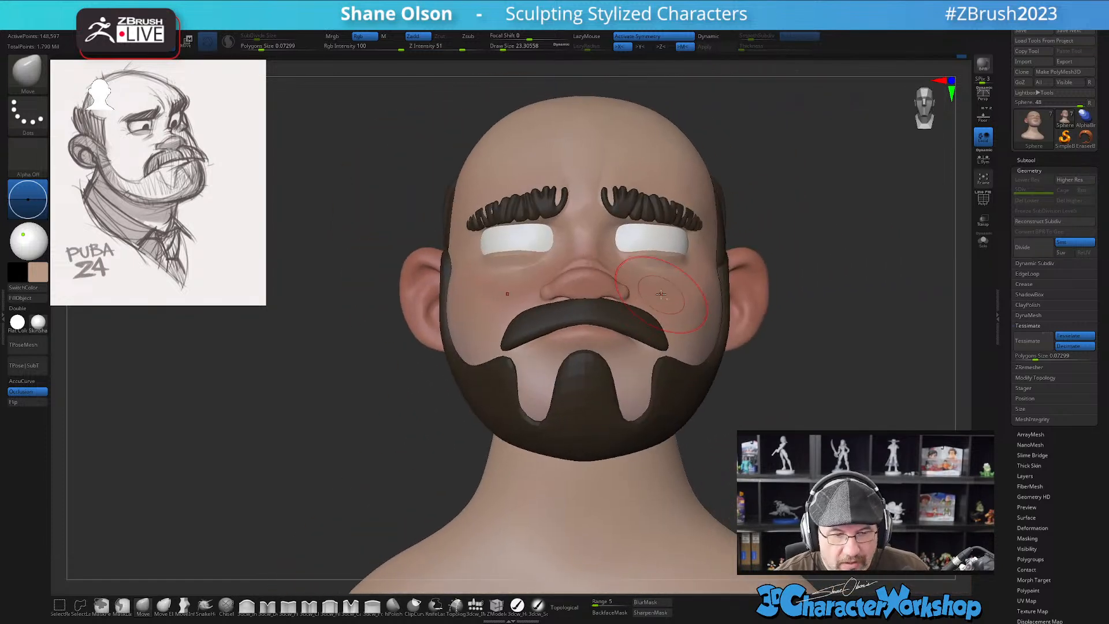
Choose the QuadSphere insert-mesh brush and reduce the draw size to about 13
{"action": "right_click_drag", "start_coordinate": [532, 527], "coordinate": [504, 503], "text": "alt"}
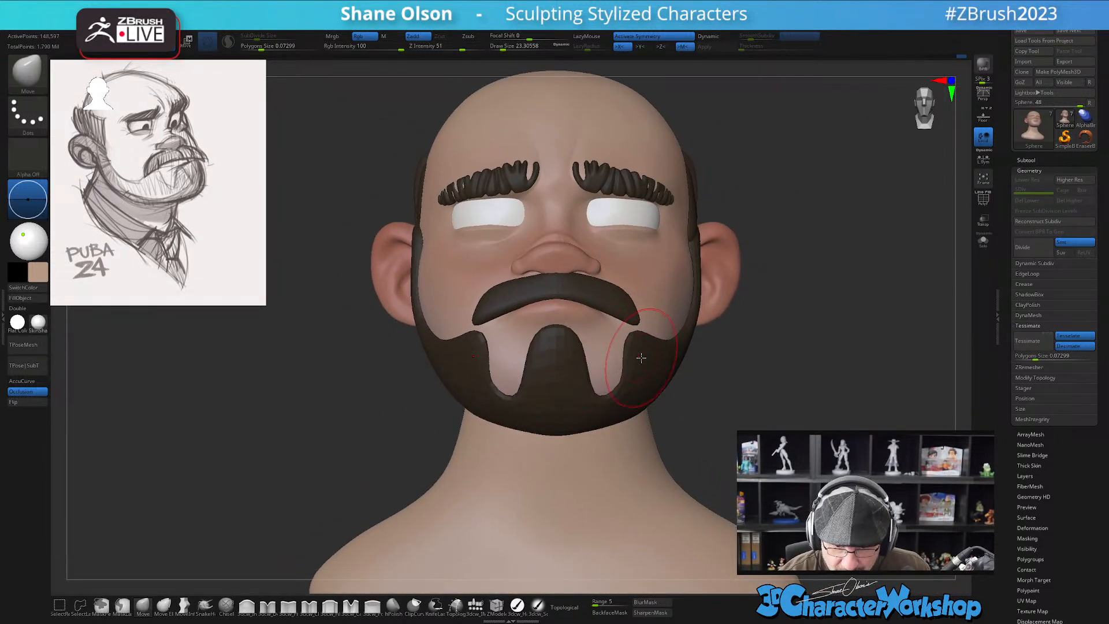
{"action": "left_click", "coordinate": [475, 604]}
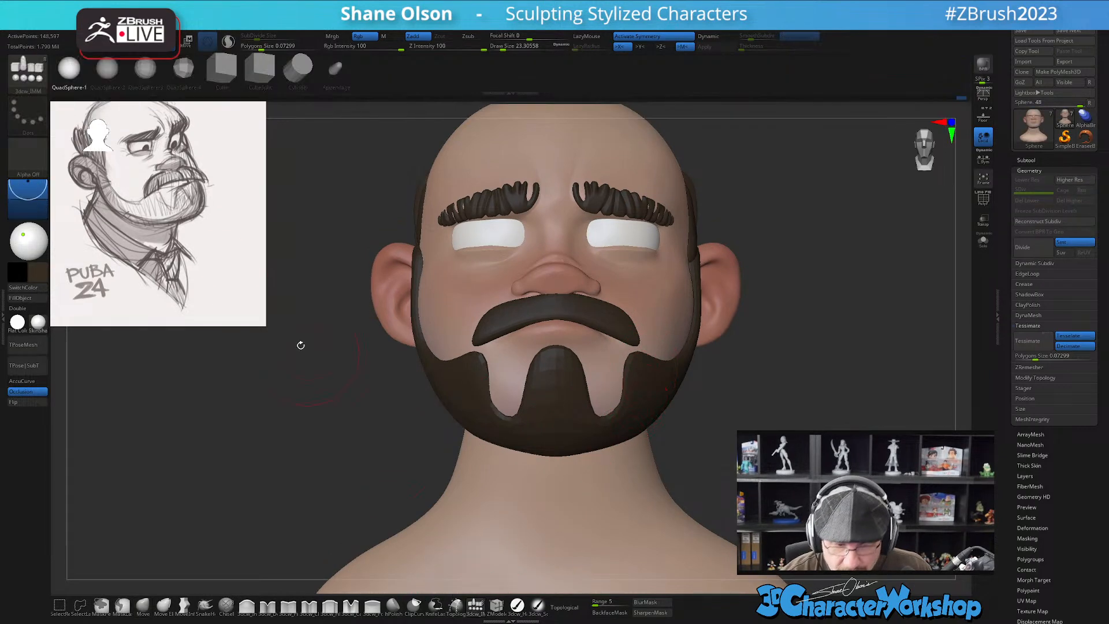
{"action": "key", "text": "s"}
{"action": "left_click_drag", "start_coordinate": [610, 238], "coordinate": [604, 238]}
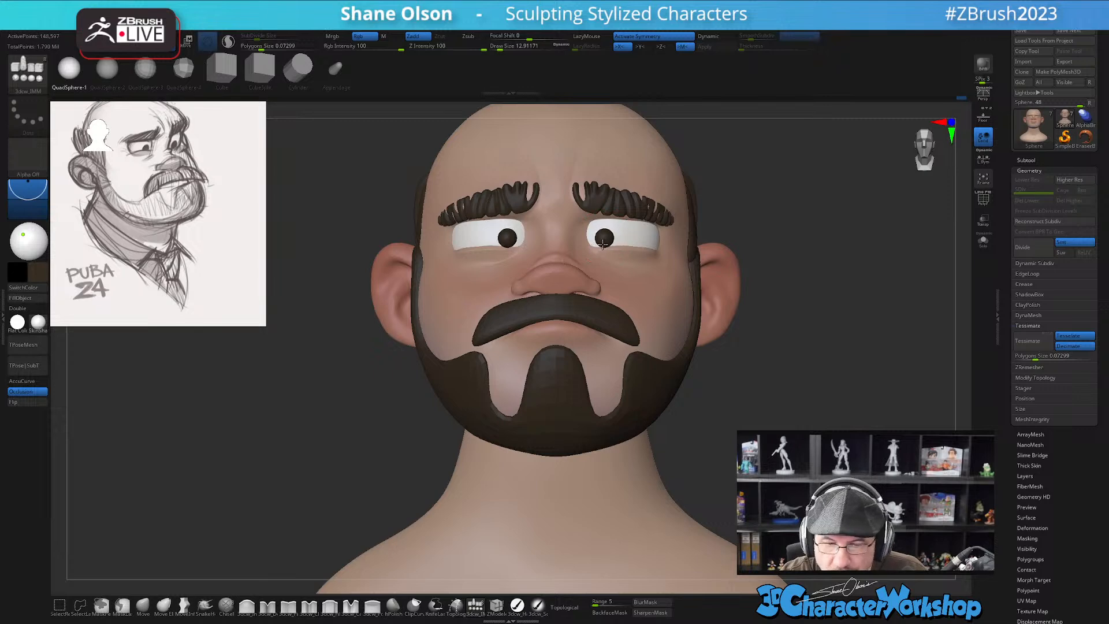
{"action": "left_click", "coordinate": [604, 244]}
{"action": "right_click_drag", "start_coordinate": [754, 388], "coordinate": [581, 504]}
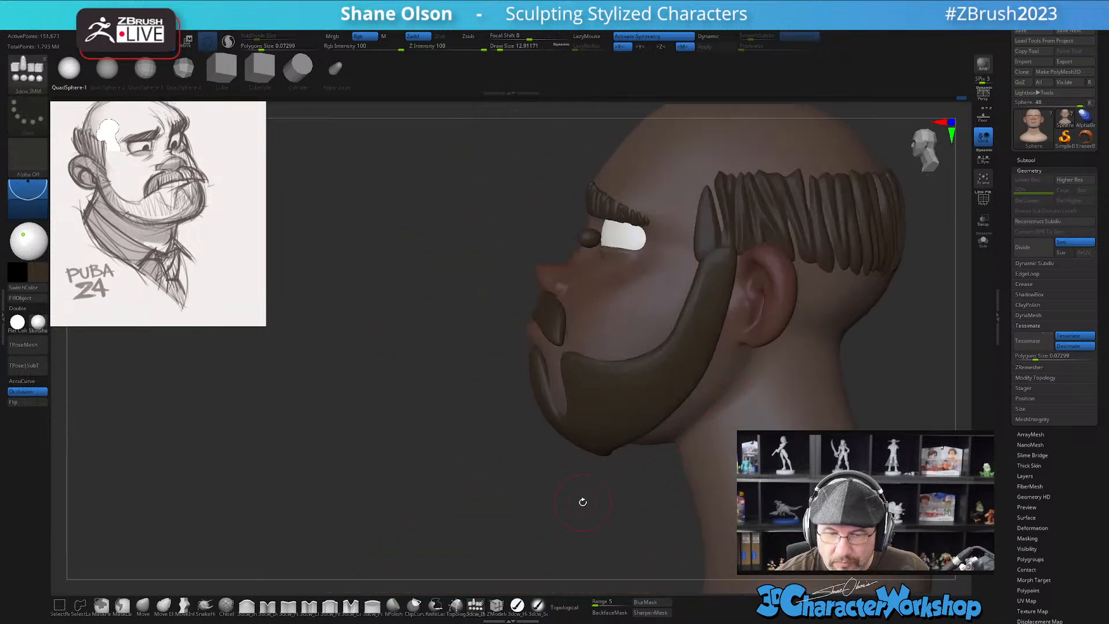
{"action": "key", "text": "ctrl+z"}
{"action": "right_click_drag", "start_coordinate": [501, 473], "coordinate": [545, 471], "text": "shift"}
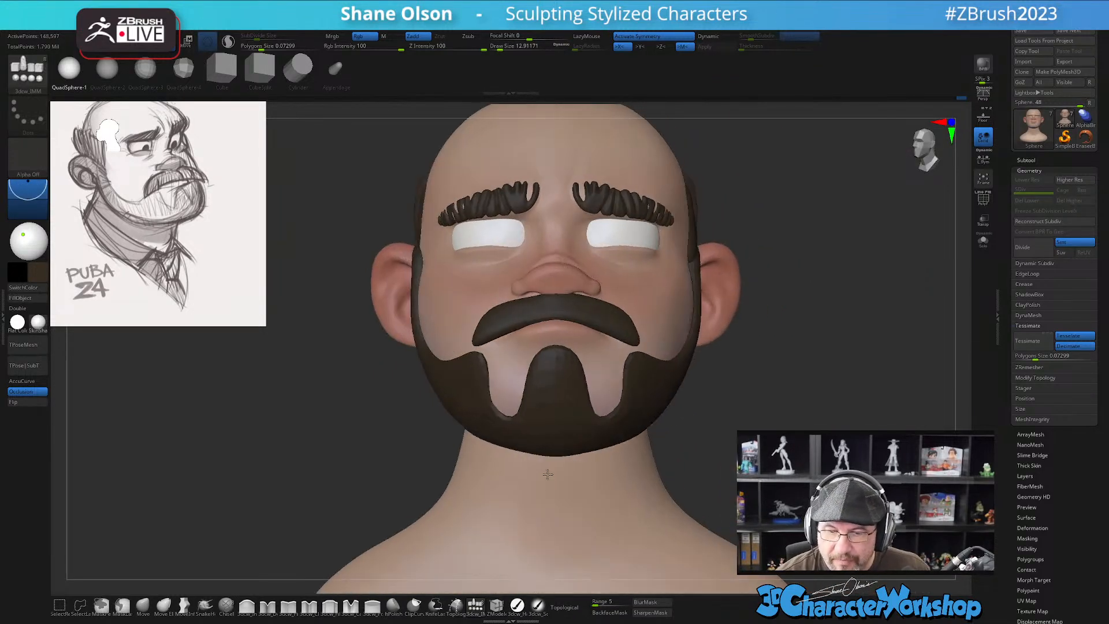
Insert a small dark sphere as a pupil on each eye and move the pupils back into the eyes
{"action": "right_click_drag", "start_coordinate": [620, 310], "coordinate": [606, 249]}
{"action": "left_click", "coordinate": [602, 229]}
{"action": "left_click_drag", "start_coordinate": [601, 236], "coordinate": [601, 245]}
{"action": "right_click_drag", "start_coordinate": [906, 398], "coordinate": [802, 420]}
{"action": "key", "text": "w"}
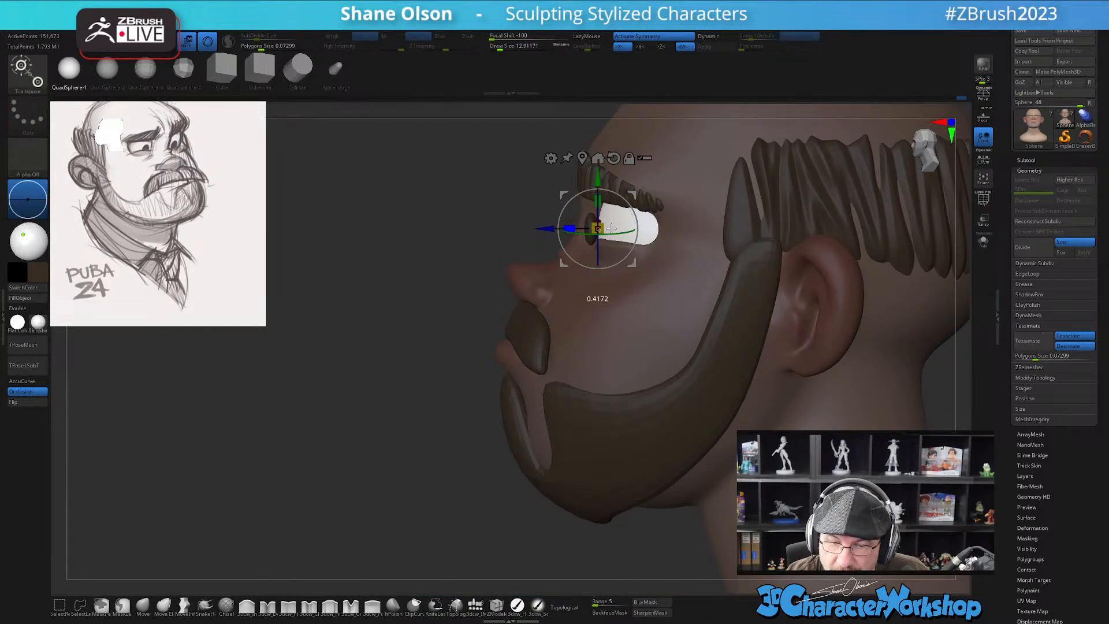
{"action": "left_click_drag", "start_coordinate": [546, 228], "coordinate": [553, 228]}
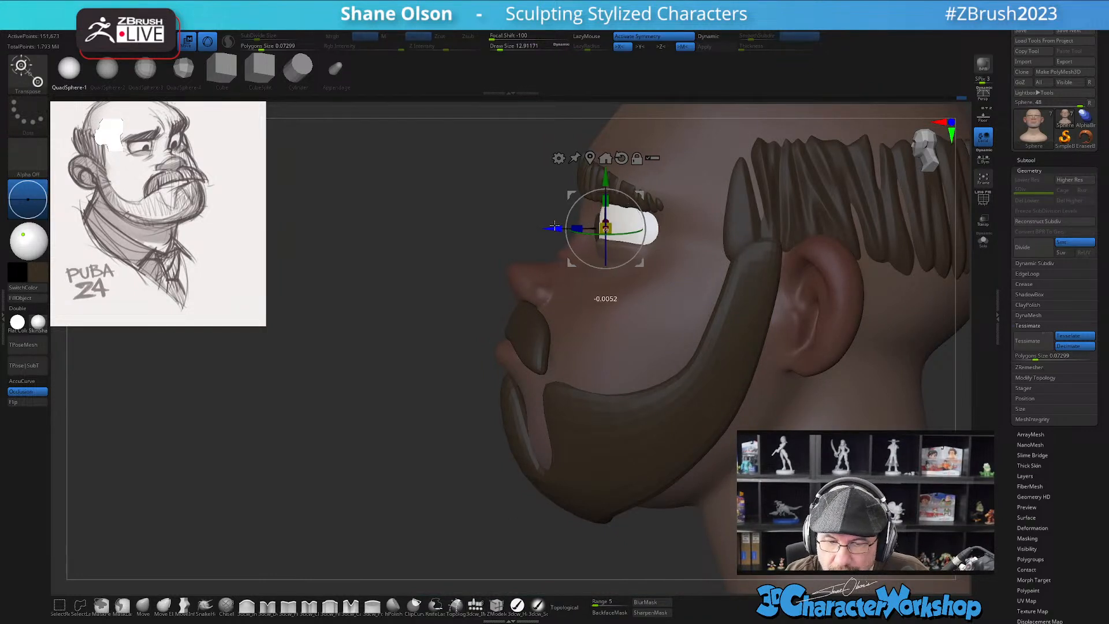
Move both pupils down toward the lower eyelids and check the gaze from the front
{"action": "right_click_drag", "start_coordinate": [578, 332], "coordinate": [670, 374]}
{"action": "right_click_drag", "start_coordinate": [614, 298], "coordinate": [612, 255]}
{"action": "left_click_drag", "start_coordinate": [612, 256], "coordinate": [609, 272]}
{"action": "right_click_drag", "start_coordinate": [655, 406], "coordinate": [706, 426]}
{"action": "right_click_drag", "start_coordinate": [780, 430], "coordinate": [789, 462], "text": "shift"}
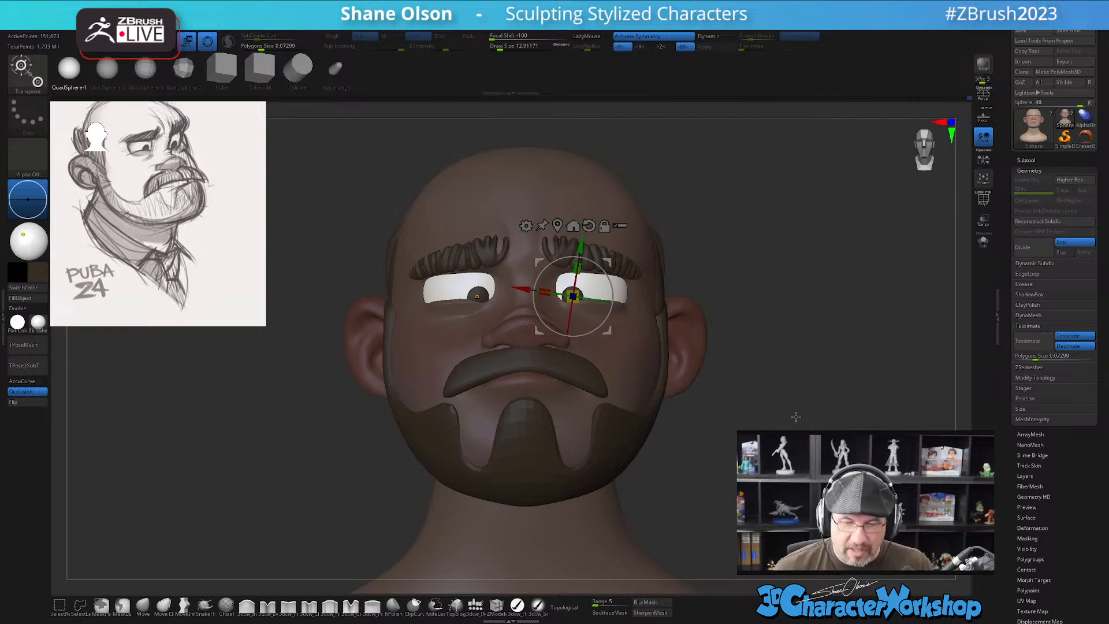
Turn on dynamic subdivision and split the unmasked pupils off the head into their own subtool
{"action": "right_click_drag", "start_coordinate": [822, 265], "coordinate": [871, 250], "text": "ctrl"}
{"action": "key", "text": "d"}
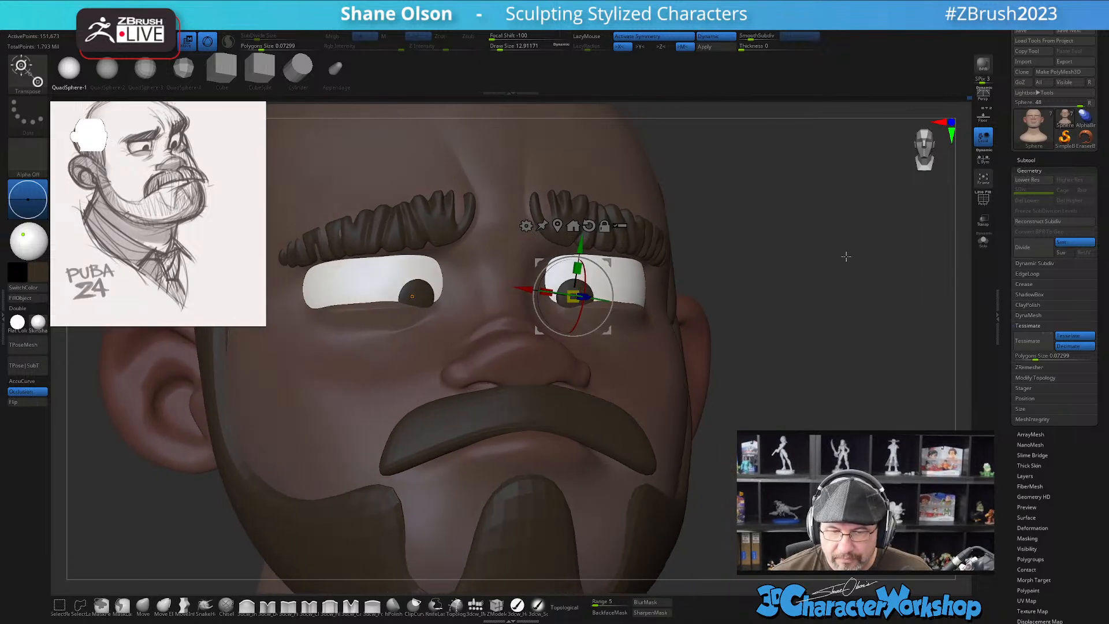
{"action": "key", "text": "space"}
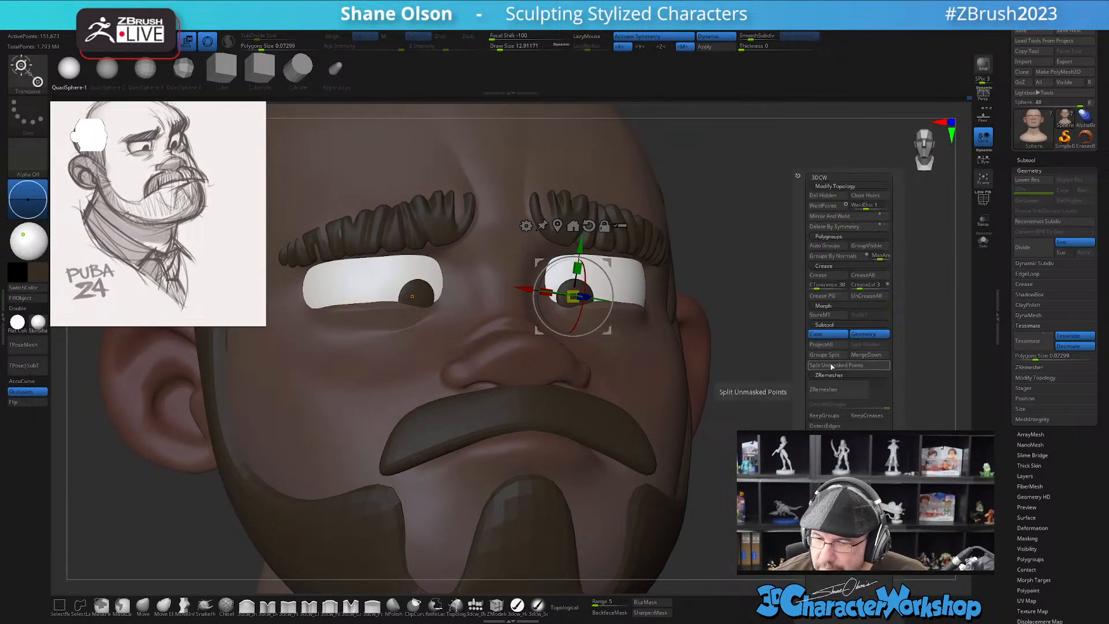
{"action": "left_click", "coordinate": [836, 365]}
{"action": "right_click_drag", "start_coordinate": [796, 306], "coordinate": [762, 312]}
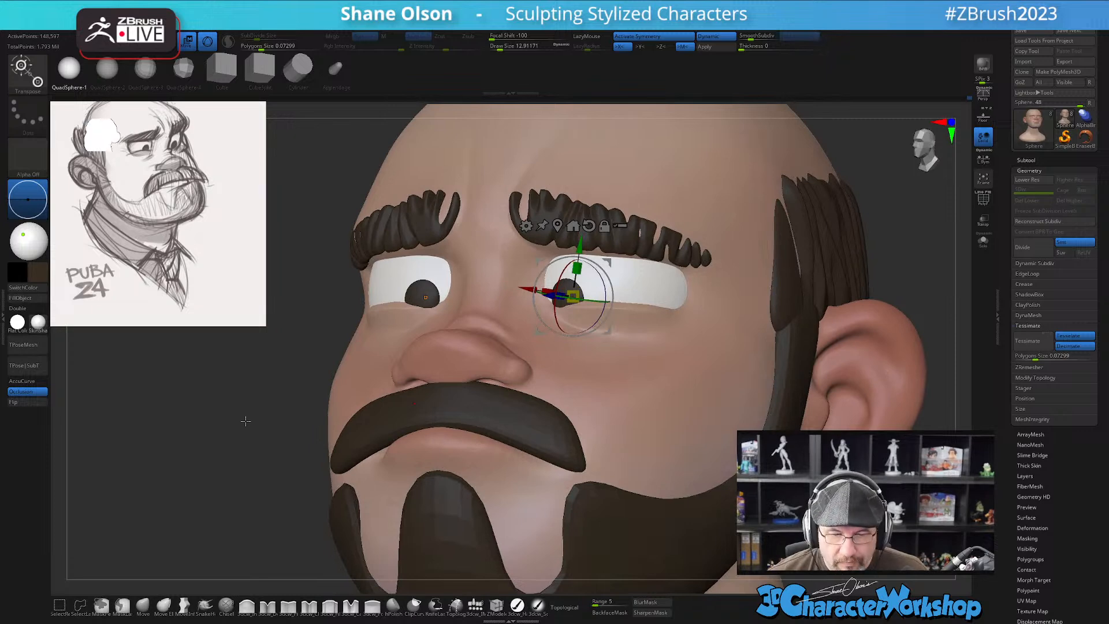
Choose the Move brush at a draw size of about 5 for refining the head's lower eyelids
{"action": "key", "text": "q"}
{"action": "right_click_drag", "start_coordinate": [603, 374], "coordinate": [574, 398]}
{"action": "mouse_move", "coordinate": [587, 325]}
{"action": "right_mouse_down", "text": "ctrl"}
{"action": "mouse_move", "coordinate": [577, 350]}
{"action": "mouse_move", "coordinate": [582, 465]}
{"action": "right_mouse_up", "text": "ctrl"}
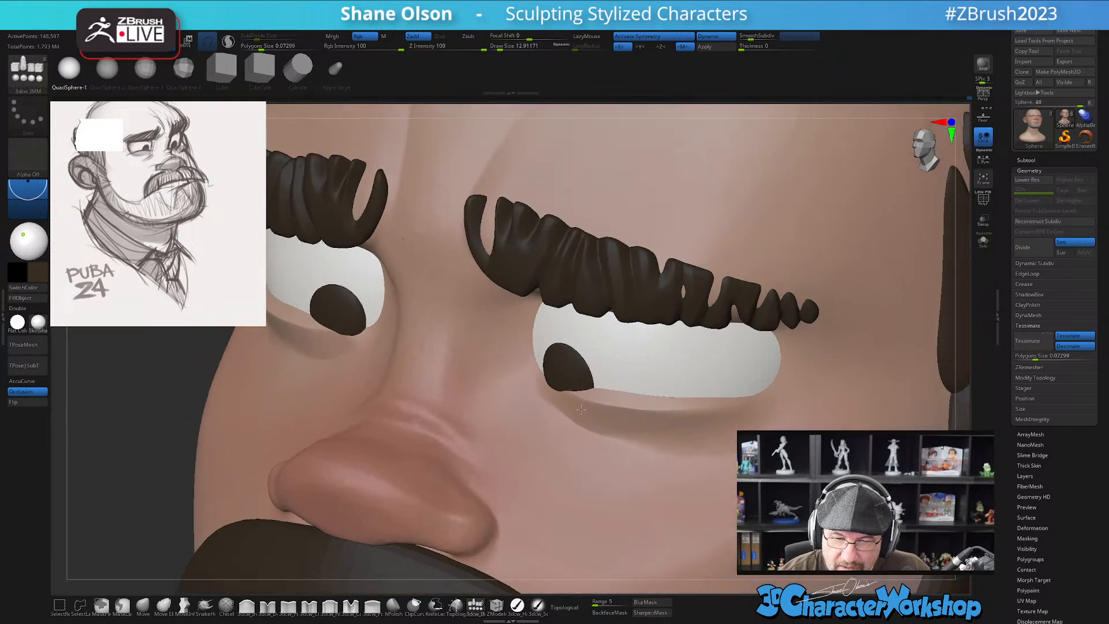
{"action": "key", "text": "s"}
{"action": "left_click_drag", "start_coordinate": [567, 397], "coordinate": [563, 397]}
{"action": "key", "text": "b"}
{"action": "key", "text": "m"}
{"action": "key", "text": "v"}
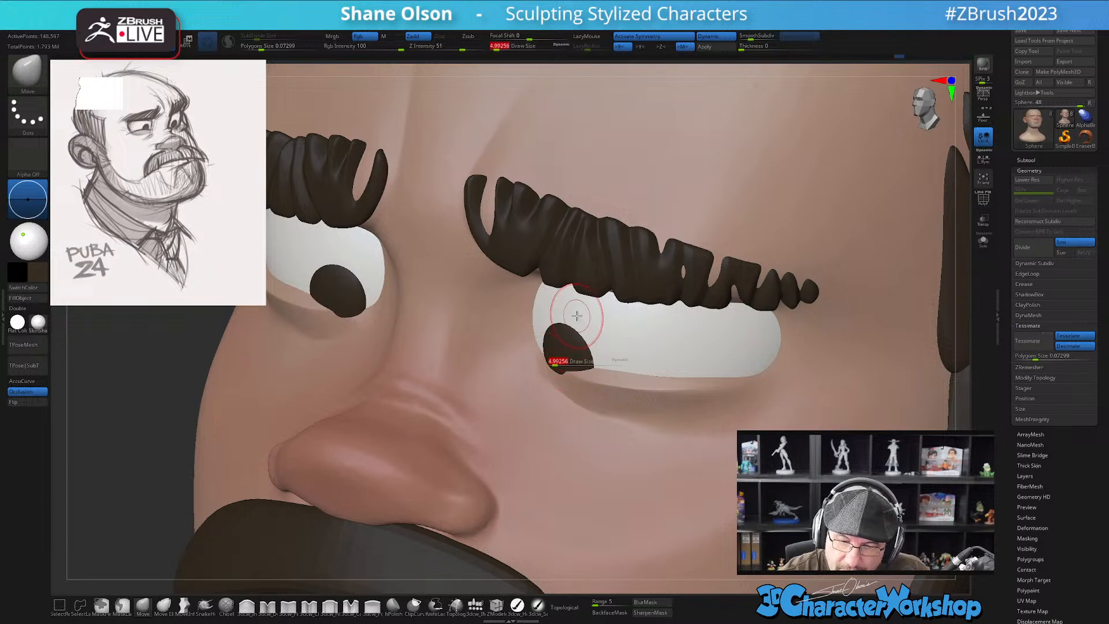
{"action": "right_click_drag", "start_coordinate": [590, 412], "coordinate": [604, 411]}
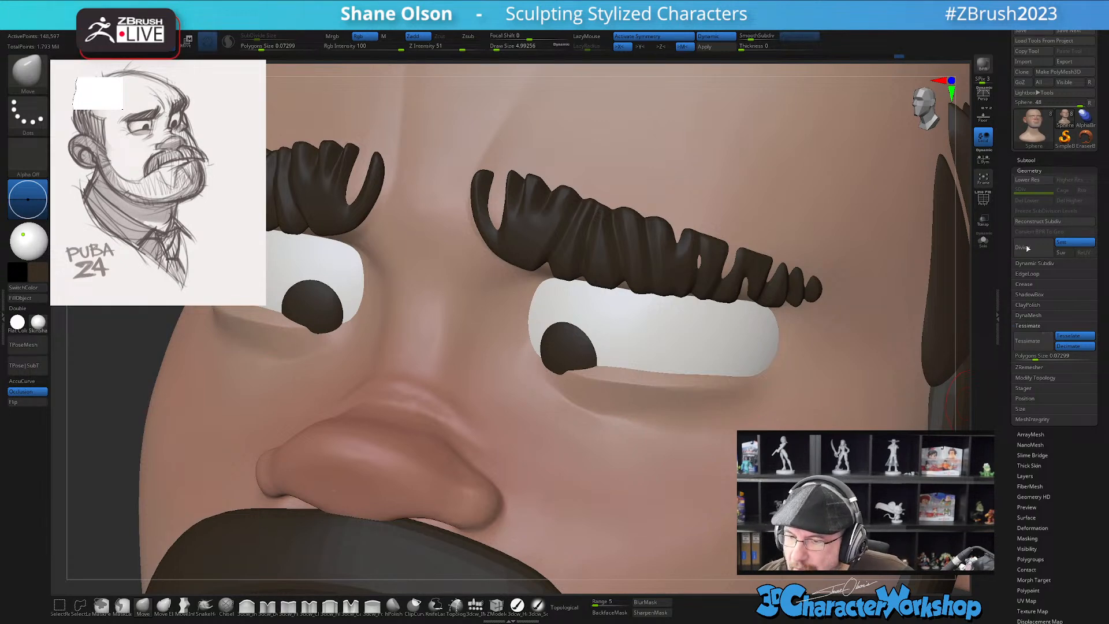
{"action": "right_click_drag", "start_coordinate": [649, 465], "coordinate": [662, 452]}
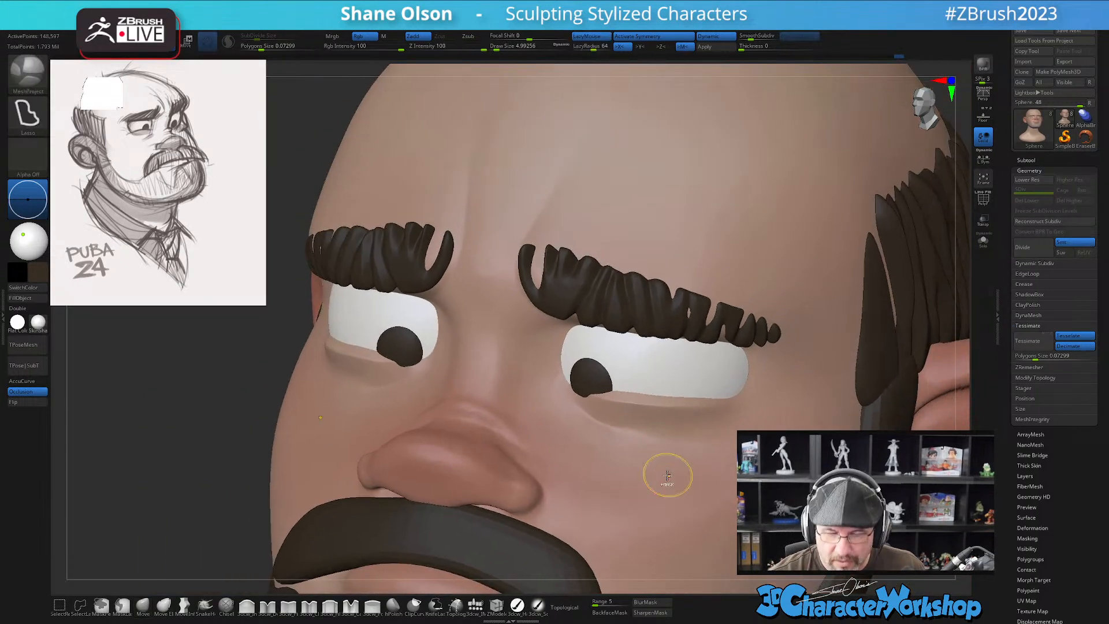
{"action": "key", "text": "b"}
{"action": "key", "text": "m"}
{"action": "key", "text": "v"}
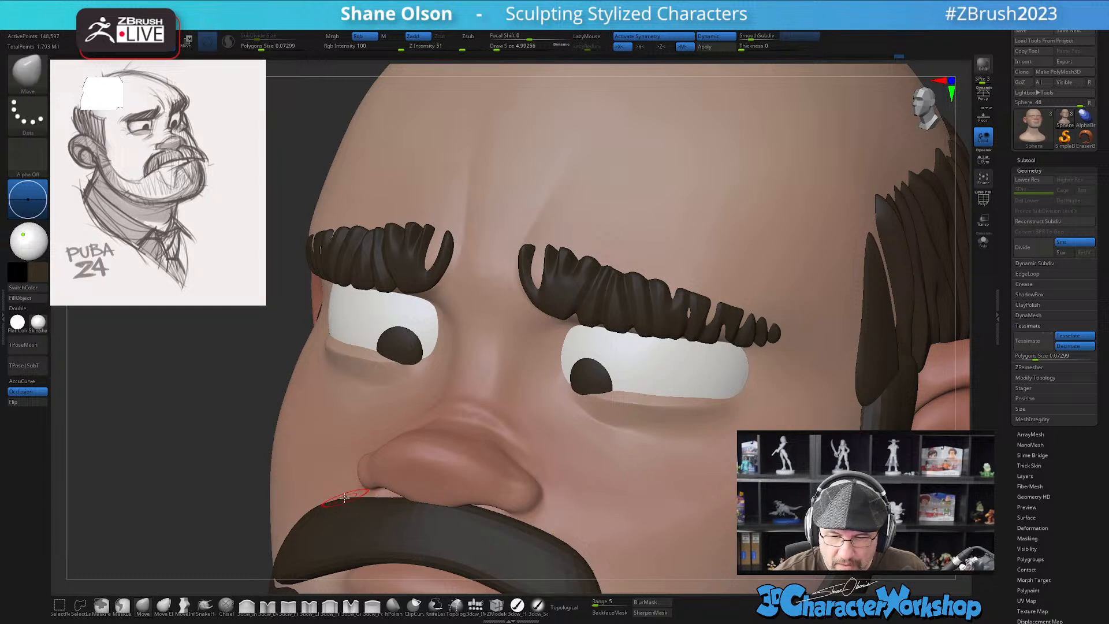
Try to reshape the lower eyelid beneath the pupil using the Move brush at a draw size of about 8.4
{"action": "key", "text": "s"}
{"action": "left_click", "coordinate": [184, 497]}
{"action": "left_click_drag", "start_coordinate": [185, 480], "coordinate": [158, 489], "text": "alt"}
{"action": "right_click_drag", "start_coordinate": [534, 386], "coordinate": [575, 396], "text": "ctrl"}
{"action": "key", "text": "s"}
{"action": "left_click", "coordinate": [571, 399]}
{"action": "left_click_drag", "start_coordinate": [556, 398], "coordinate": [564, 408]}
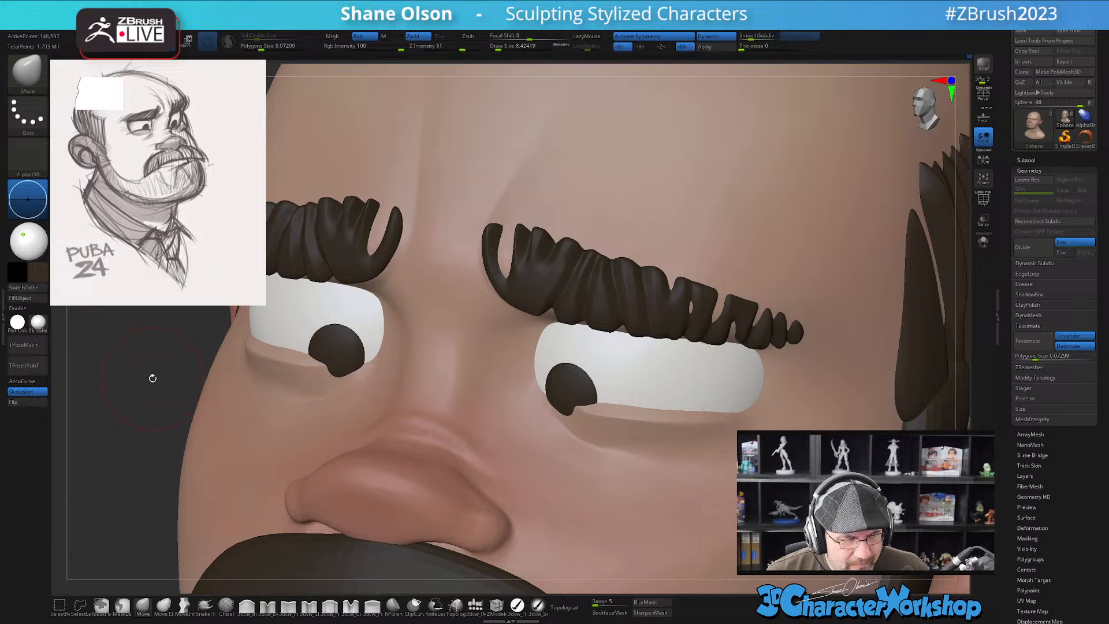
{"action": "key", "text": "ctrl"}
{"action": "key", "text": "ctrl+z"}
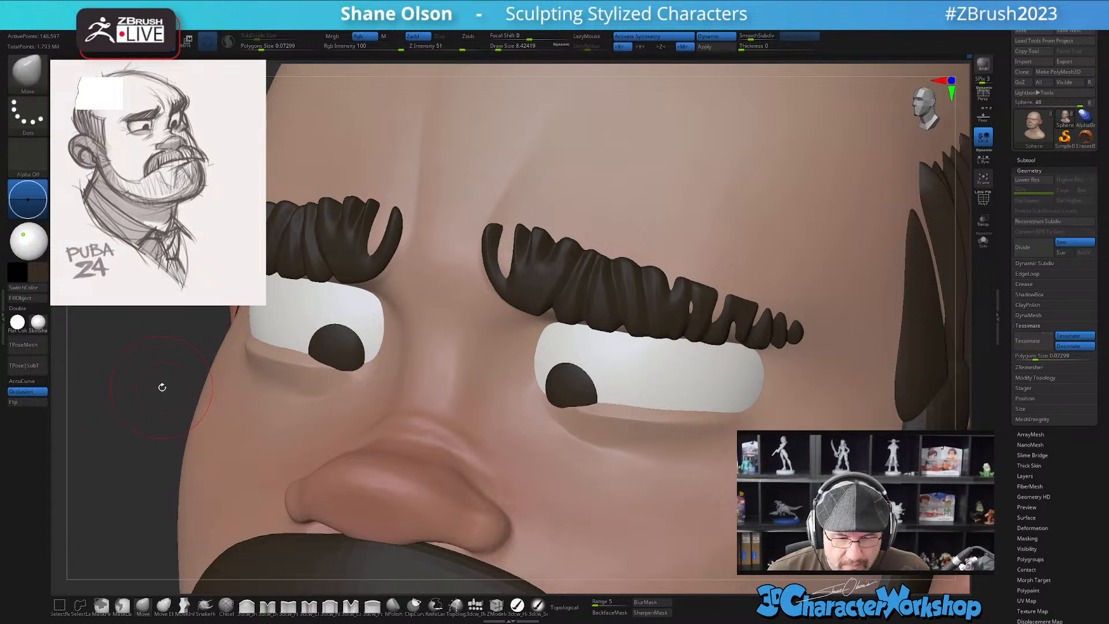
Turn off the head's dynamic subdivision, compare its wireframe with the pupils' wireframe, and make the head the active mesh again
{"action": "key", "text": "shift+f"}
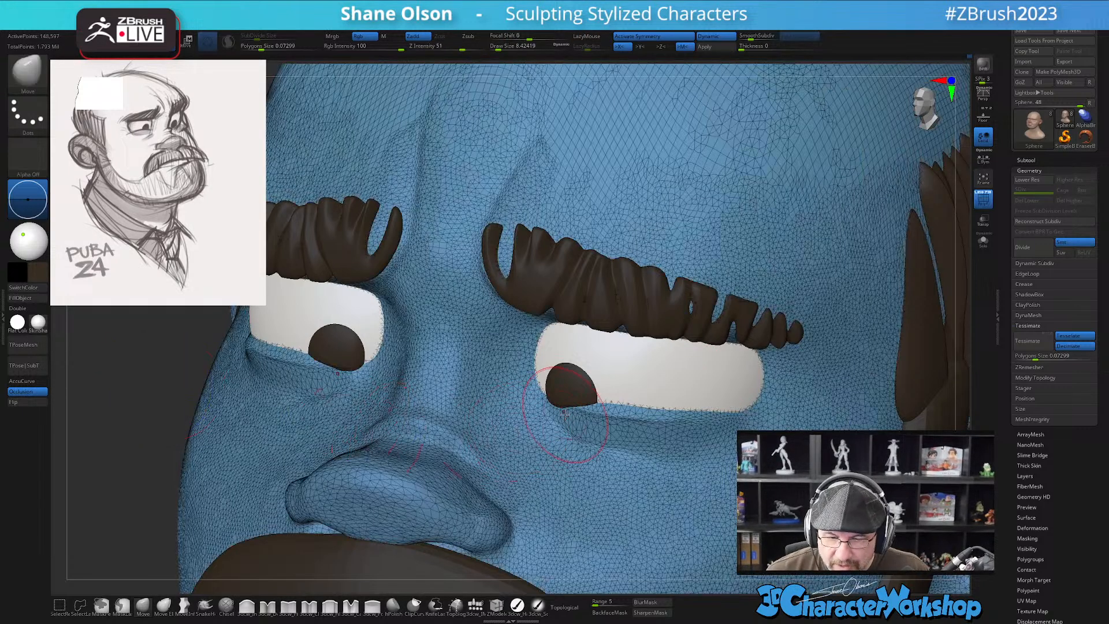
{"action": "left_click", "coordinate": [720, 40]}
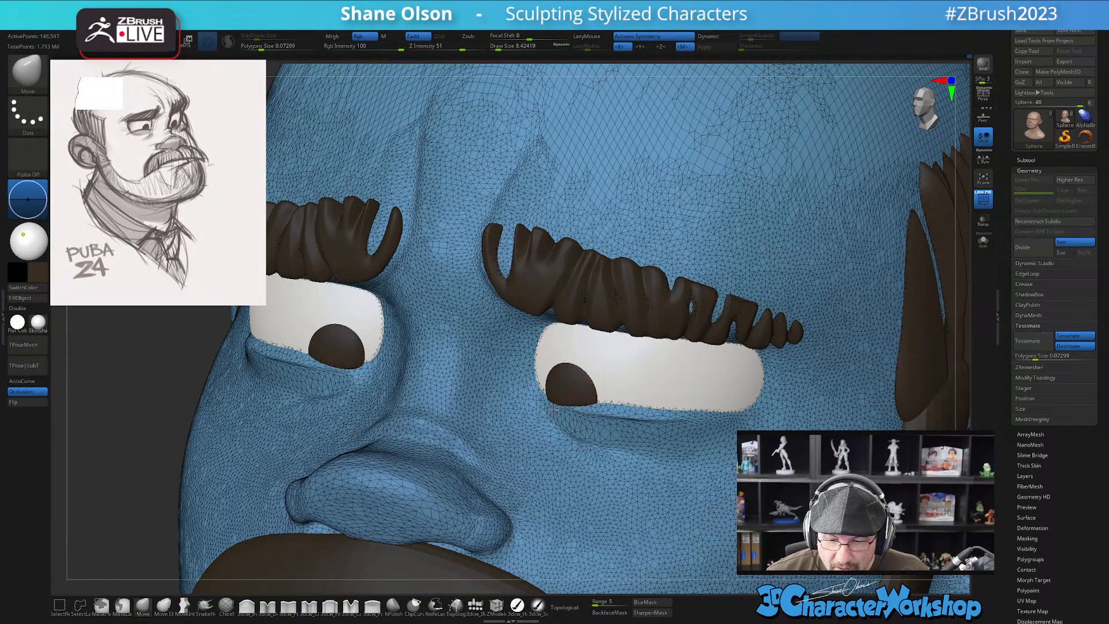
{"action": "left_click", "coordinate": [564, 392], "text": "alt"}
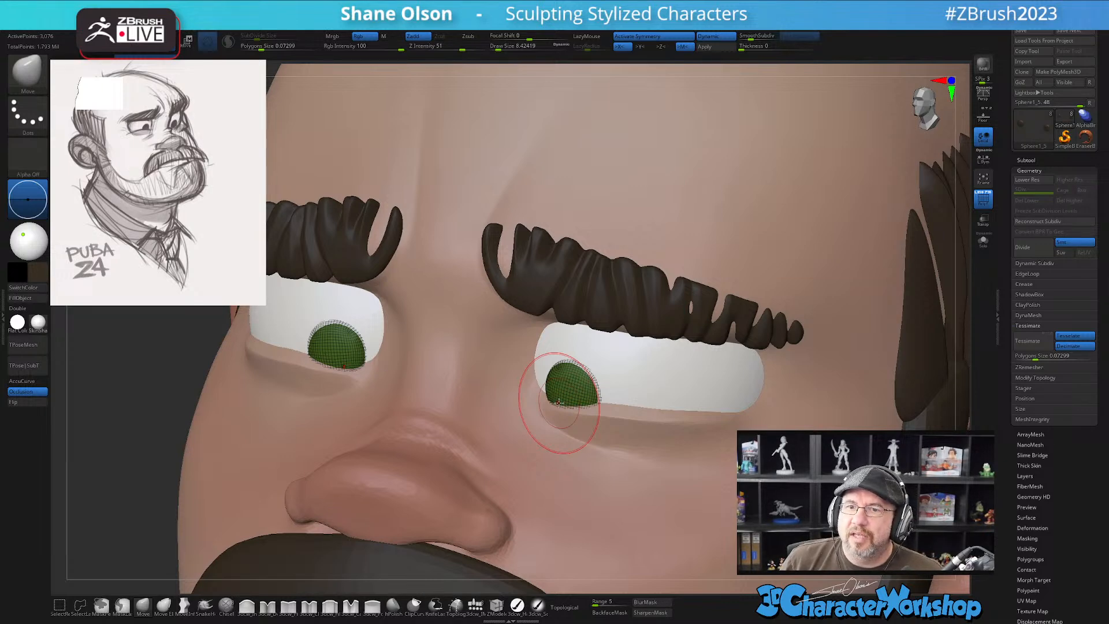
{"action": "mouse_move", "coordinate": [597, 391]}
{"action": "right_mouse_down", "text": "ctrl"}
{"action": "mouse_move", "coordinate": [573, 414]}
{"action": "mouse_move", "coordinate": [574, 392]}
{"action": "mouse_move", "coordinate": [560, 417]}
{"action": "mouse_move", "coordinate": [577, 404]}
{"action": "mouse_move", "coordinate": [581, 427]}
{"action": "mouse_move", "coordinate": [634, 417]}
{"action": "mouse_move", "coordinate": [644, 473]}
{"action": "mouse_move", "coordinate": [740, 486]}
{"action": "mouse_move", "coordinate": [670, 465]}
{"action": "mouse_move", "coordinate": [690, 476]}
{"action": "mouse_move", "coordinate": [674, 478]}
{"action": "mouse_move", "coordinate": [697, 474]}
{"action": "right_mouse_up", "text": "ctrl"}
{"action": "key", "text": "shift+f"}
{"action": "left_click", "coordinate": [495, 360], "text": "alt"}
{"action": "right_click_drag", "start_coordinate": [686, 431], "coordinate": [595, 430]}
{"action": "right_click_drag", "start_coordinate": [680, 331], "coordinate": [636, 401]}
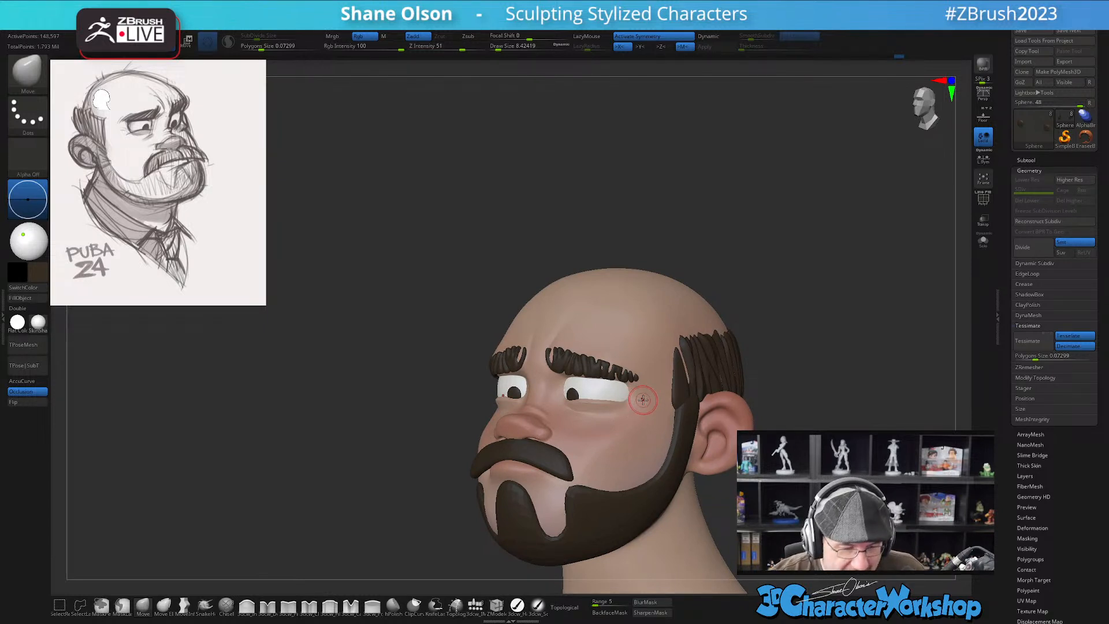
Make the eyeballs the active mesh and unlock the Gizmo for repositioning
{"action": "right_click_drag", "start_coordinate": [787, 309], "coordinate": [771, 321], "text": "shift"}
{"action": "left_click", "coordinate": [597, 387], "text": "alt"}
{"action": "key", "text": "w"}
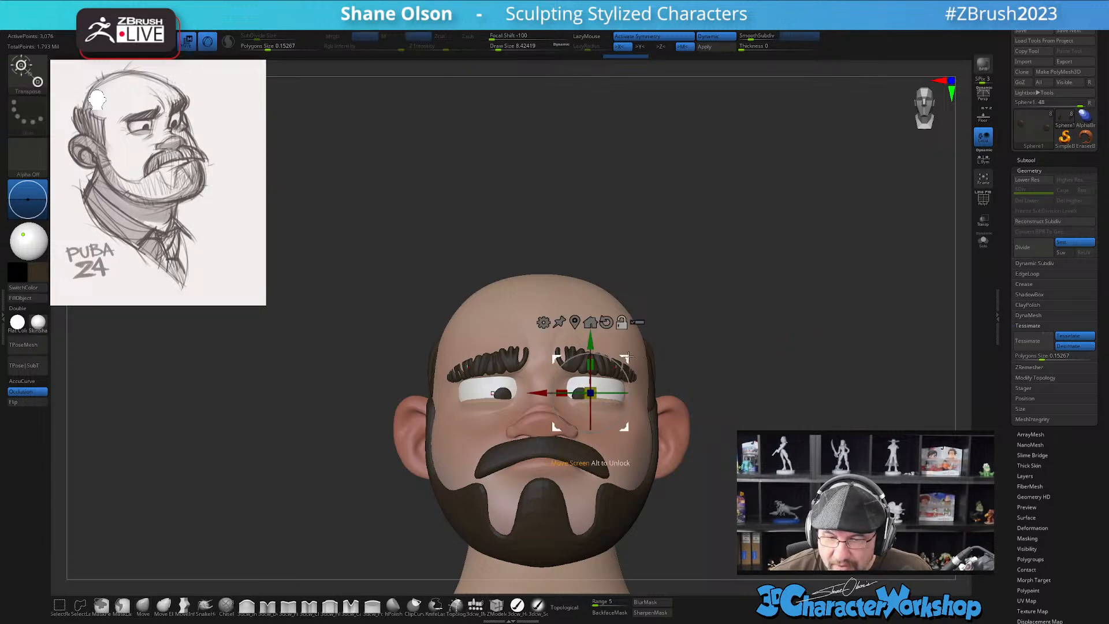
{"action": "left_click", "coordinate": [593, 386], "text": "alt"}
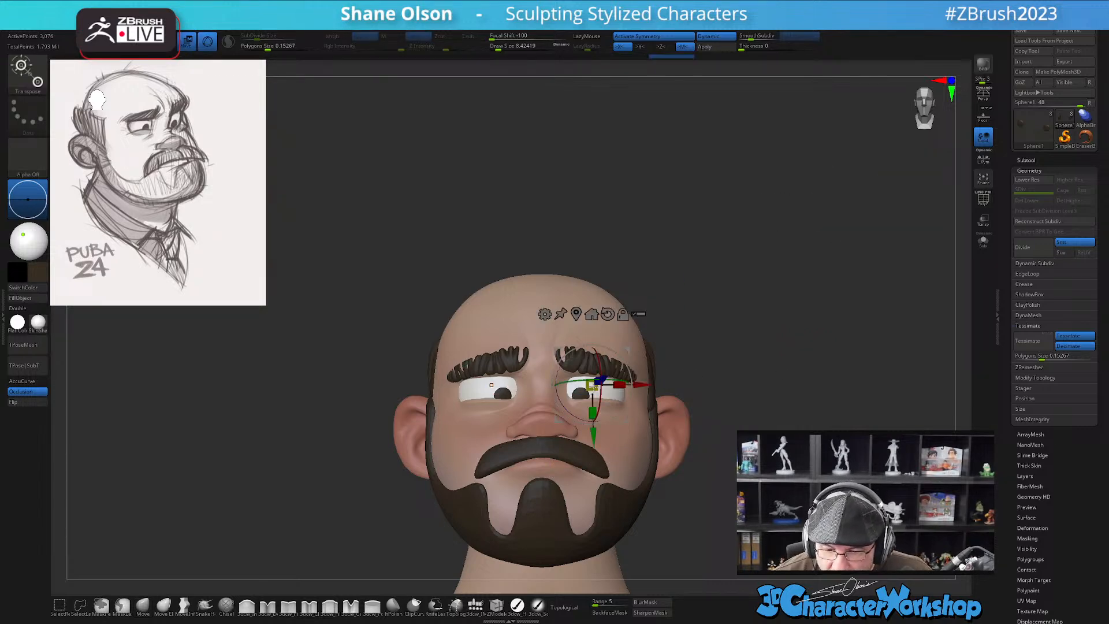
{"action": "left_click_drag", "start_coordinate": [819, 360], "coordinate": [662, 405]}
{"action": "left_click_drag", "start_coordinate": [325, 366], "coordinate": [386, 388], "text": "alt"}
{"action": "left_click_drag", "start_coordinate": [854, 250], "coordinate": [892, 254], "text": "shift"}
{"action": "left_click_drag", "start_coordinate": [631, 349], "coordinate": [671, 314], "text": "alt"}
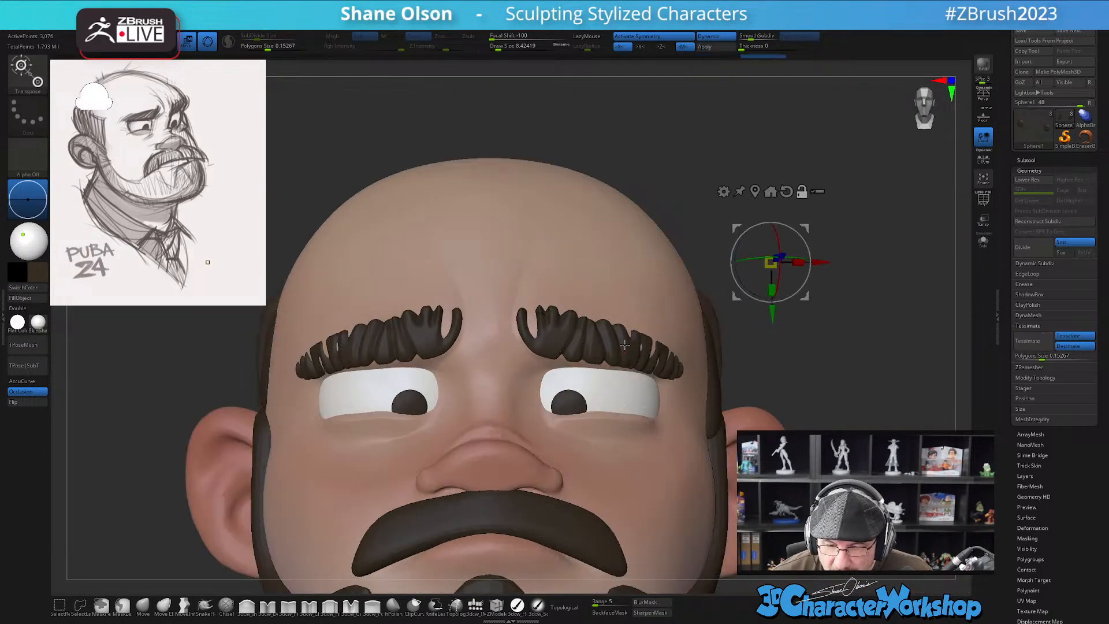
Place the Gizmo on the eyeball just above the pupil and check the face from the front
{"action": "left_click", "coordinate": [569, 382], "text": "alt"}
{"action": "left_click_drag", "start_coordinate": [573, 384], "coordinate": [566, 384]}
{"action": "left_click_drag", "start_coordinate": [837, 303], "coordinate": [793, 303]}
{"action": "left_click_drag", "start_coordinate": [409, 399], "coordinate": [458, 400]}
{"action": "left_click_drag", "start_coordinate": [803, 297], "coordinate": [764, 283]}
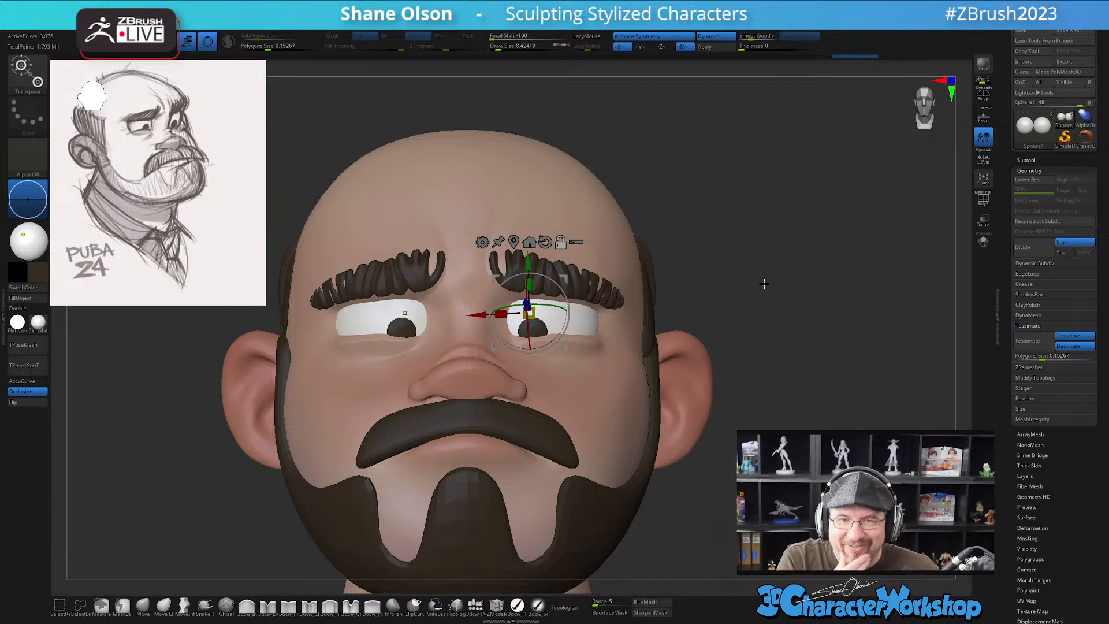
Return to draw mode with the QuadSphere insert-mesh brush and set the draw size to about 10.5
{"action": "key", "text": "q"}
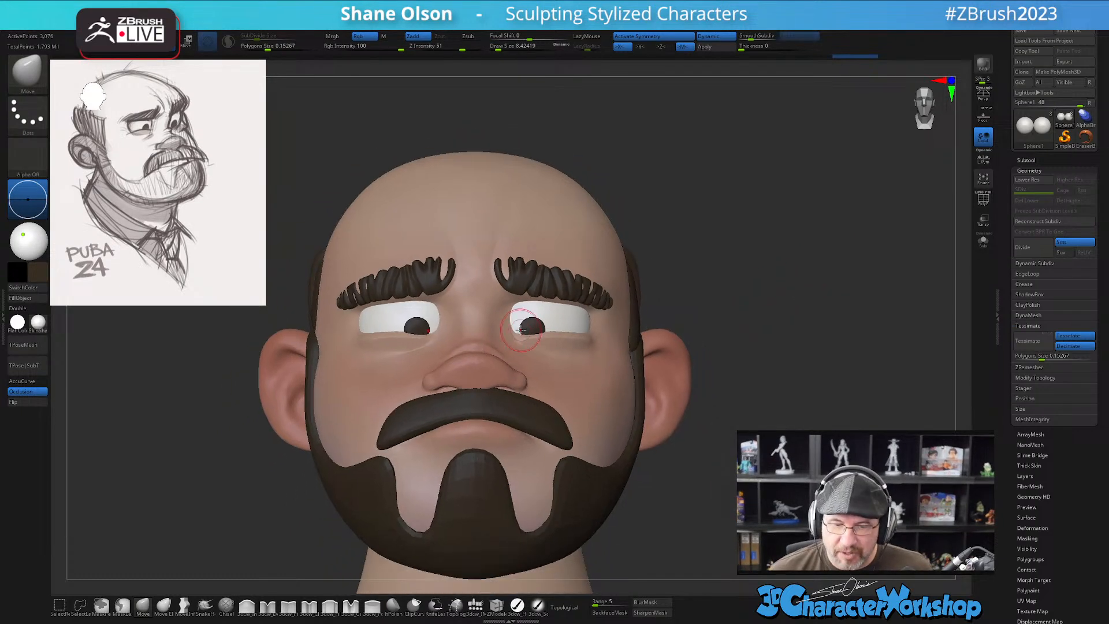
{"action": "left_click", "coordinate": [474, 605]}
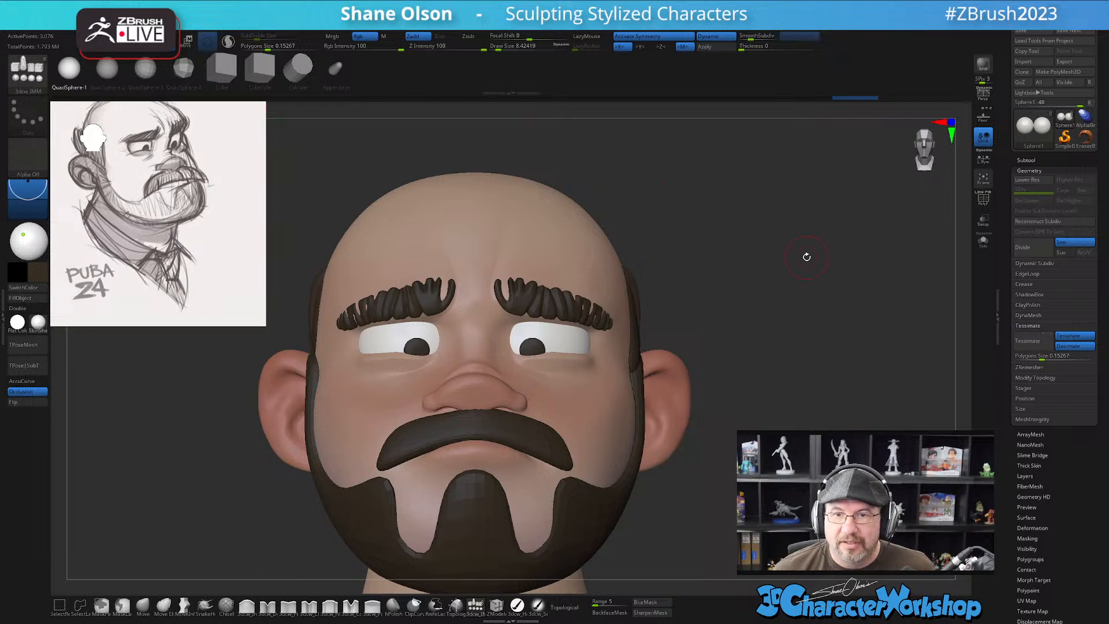
{"action": "key", "text": "s"}
{"action": "left_click_drag", "start_coordinate": [742, 256], "coordinate": [747, 259]}
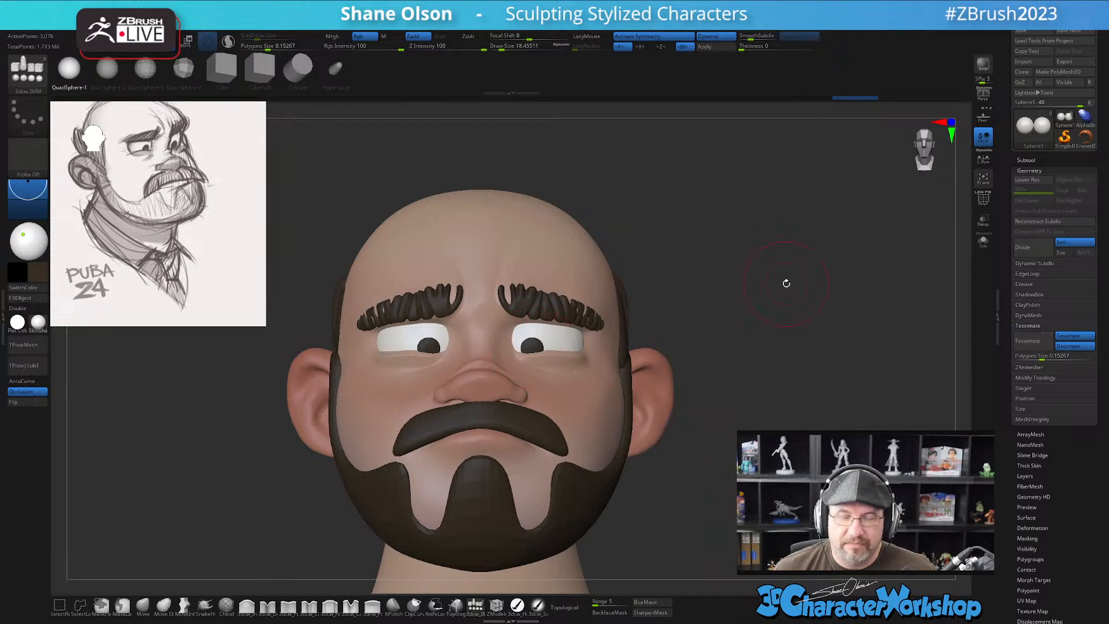
{"action": "mouse_move", "coordinate": [783, 284]}
{"action": "left_mouse_down"}
{"action": "mouse_move", "coordinate": [745, 288]}
{"action": "mouse_move", "coordinate": [780, 289]}
{"action": "left_mouse_up"}
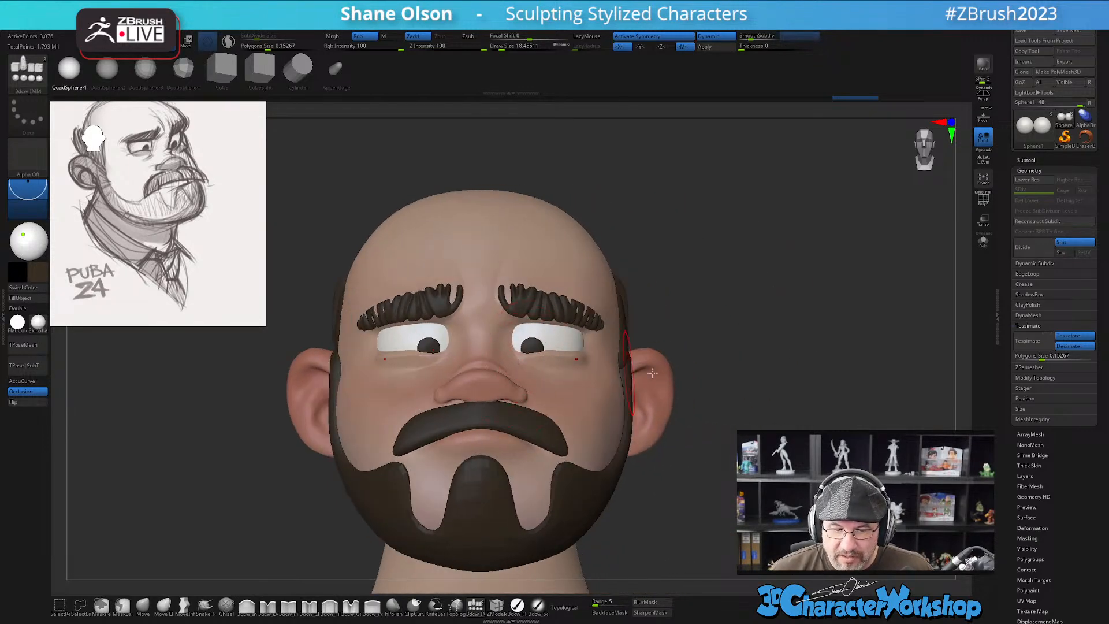
{"action": "key", "text": "s"}
{"action": "mouse_move", "coordinate": [760, 389]}
{"action": "left_mouse_down"}
{"action": "mouse_move", "coordinate": [759, 476]}
{"action": "mouse_move", "coordinate": [754, 408]}
{"action": "left_mouse_up"}
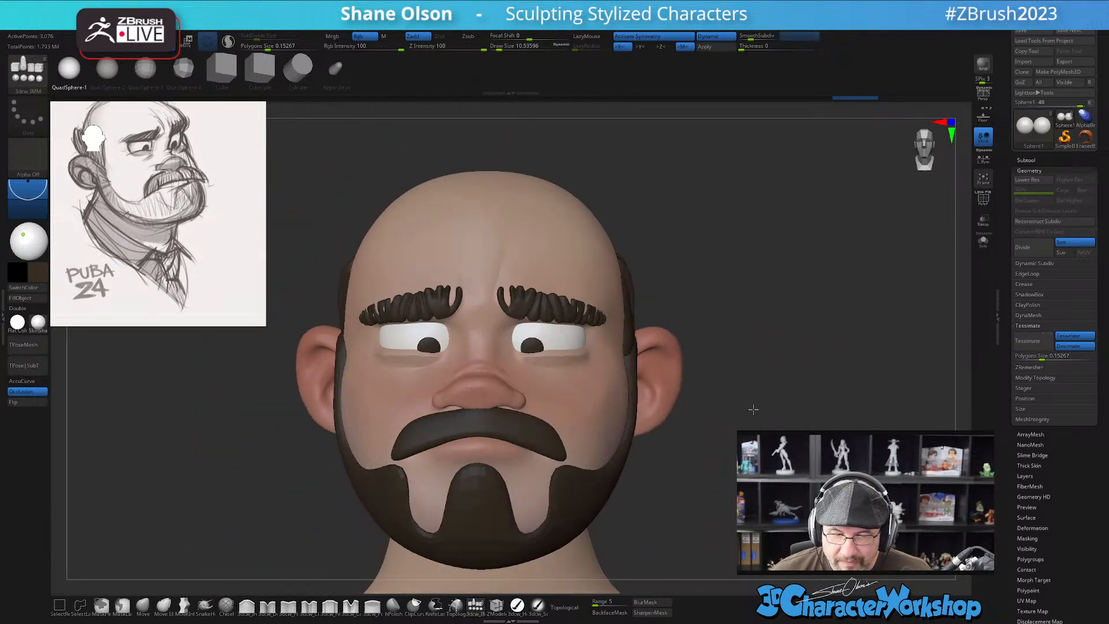
Review the whole bust from the front and switch to the browser showing the 3D Character Workshop course material
{"action": "left_click_drag", "start_coordinate": [810, 443], "coordinate": [778, 401]}
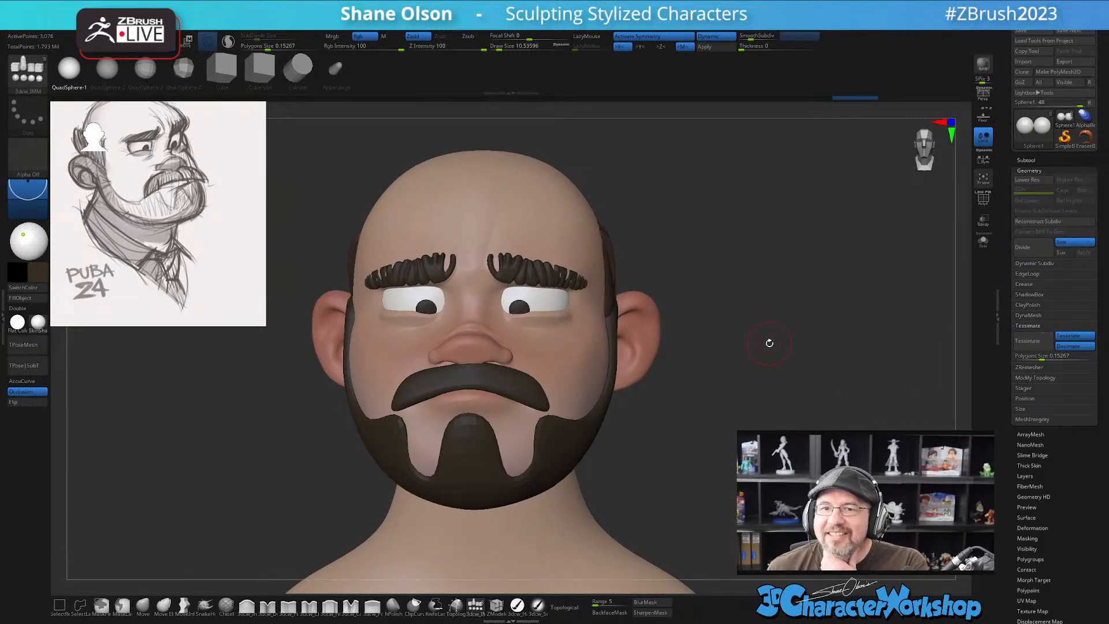
{"action": "left_click_drag", "start_coordinate": [769, 343], "coordinate": [705, 277]}
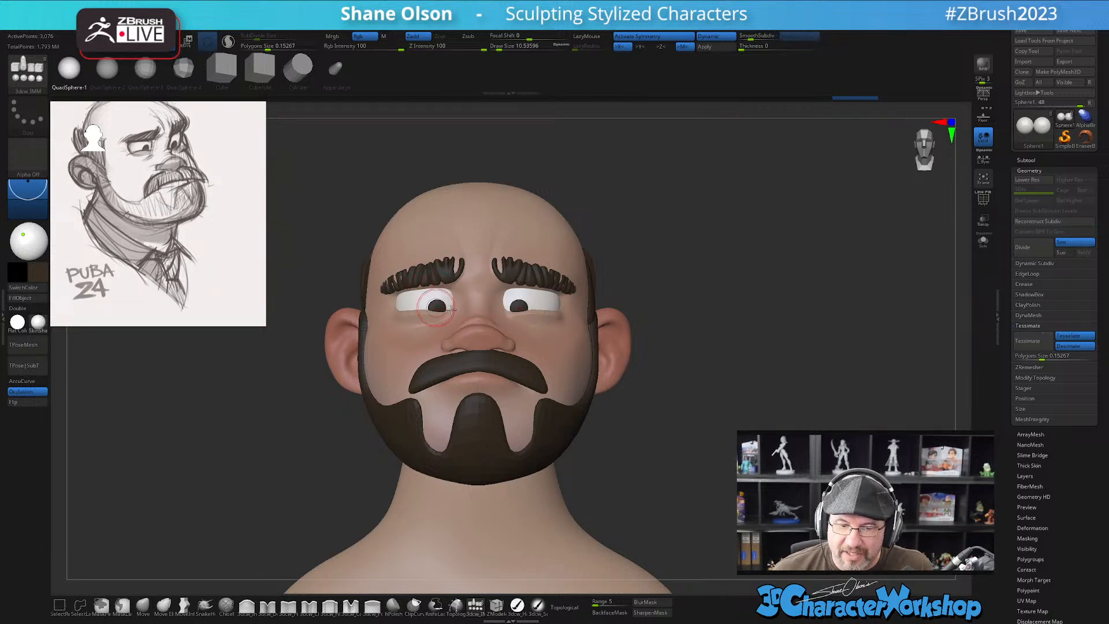
{"action": "left_click_drag", "start_coordinate": [767, 347], "coordinate": [742, 305]}
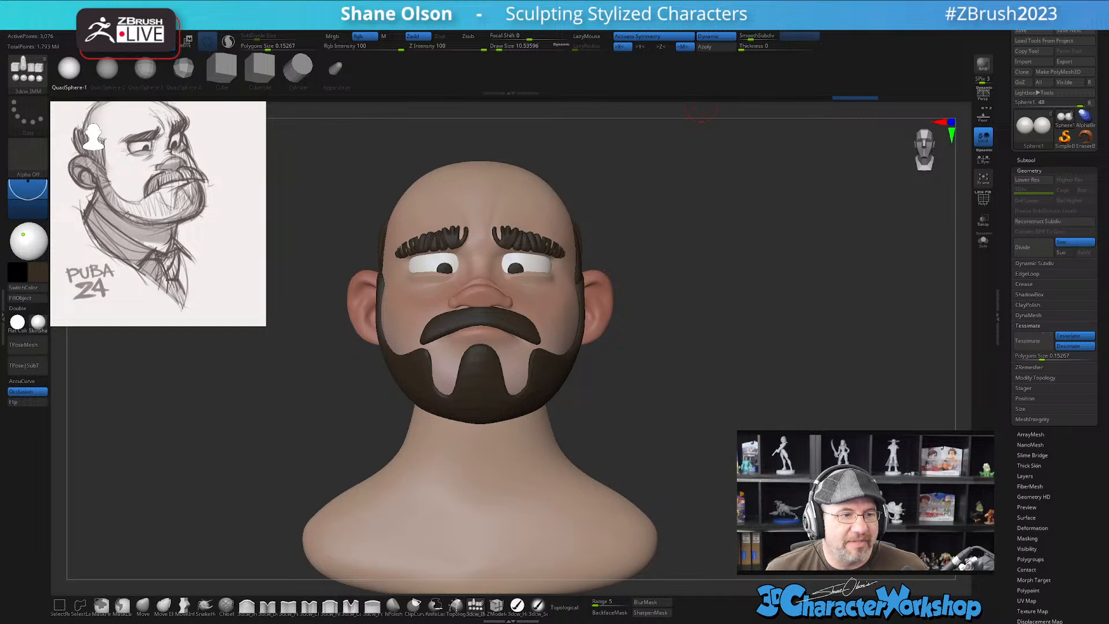
{"action": "key", "text": "alt+Tab"}
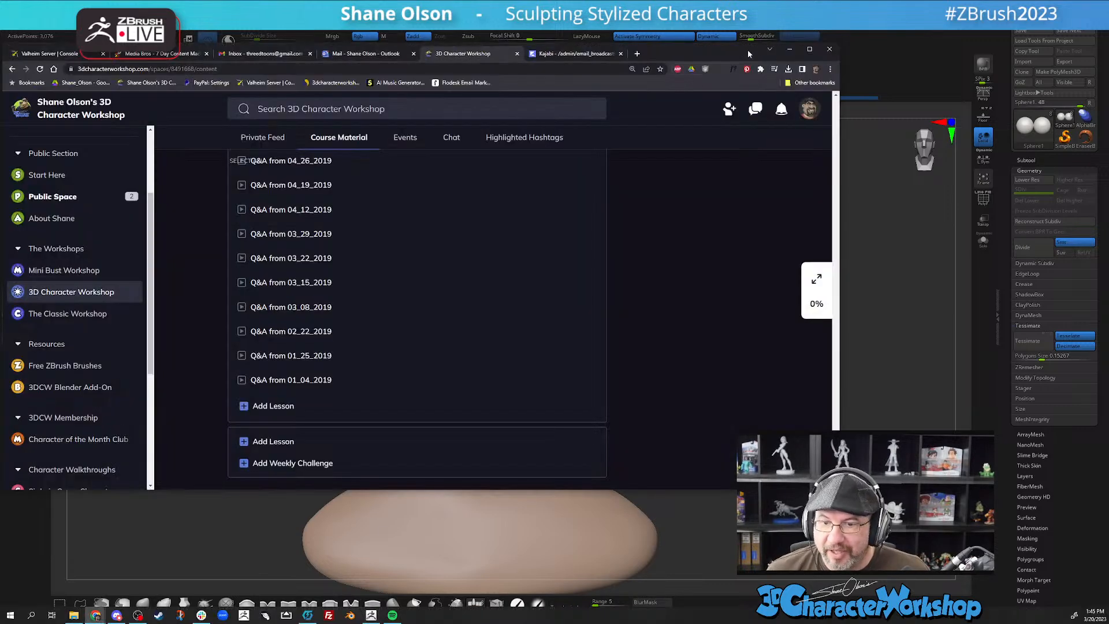
Return to the sculpt, bring up the browser with the Facebook photo of two men against a wall, and enlarge its window
{"action": "key", "text": "alt+Tab"}
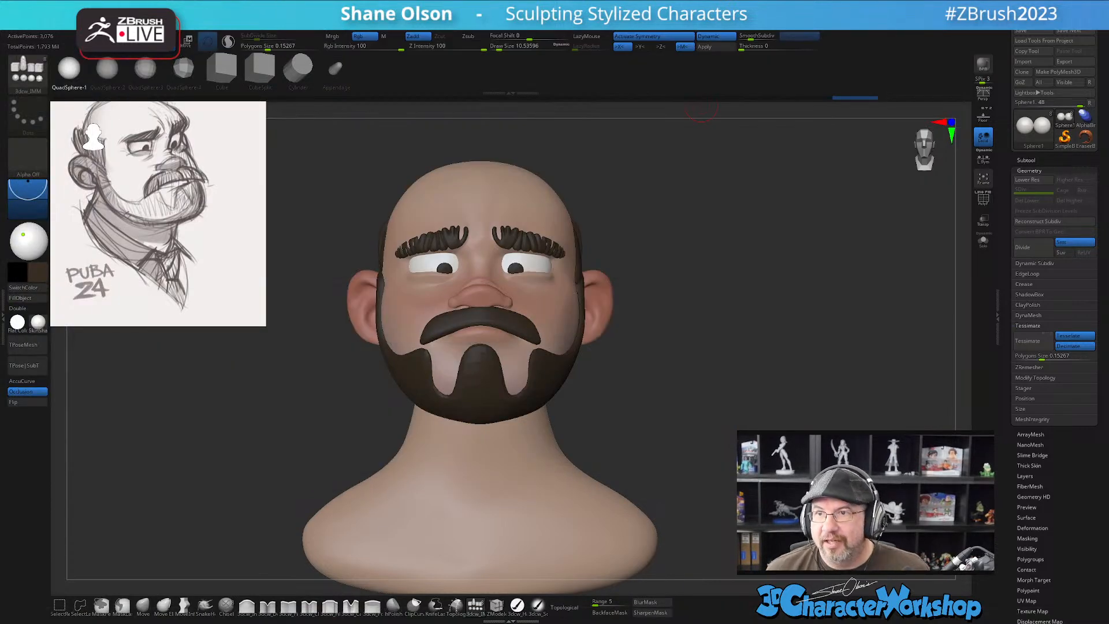
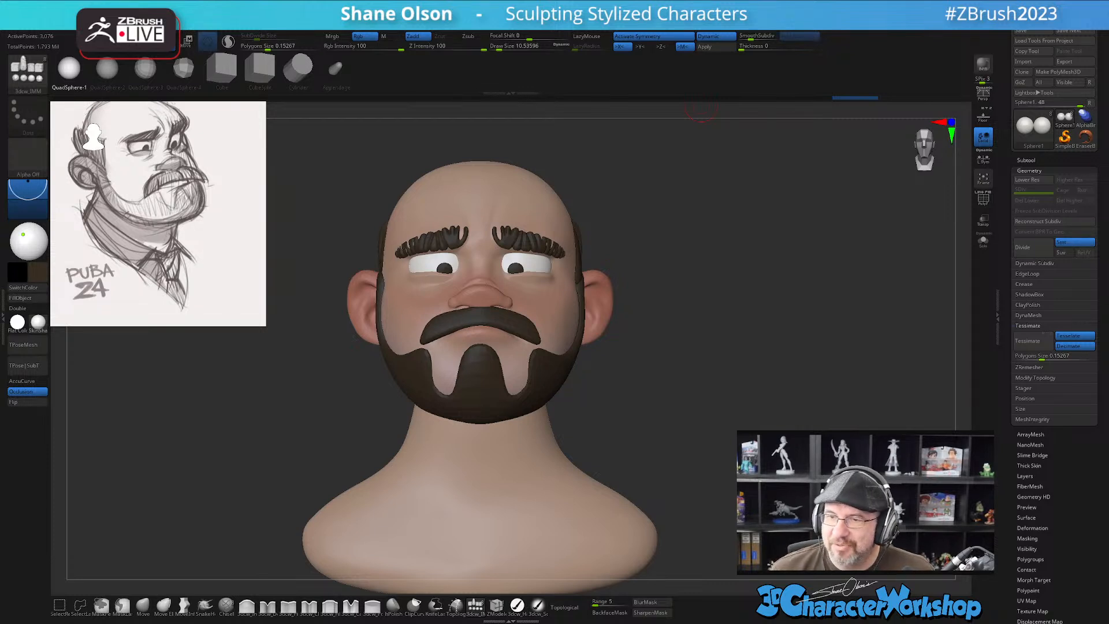
{"action": "left_click_drag", "start_coordinate": [456, 623], "coordinate": [604, 148]}
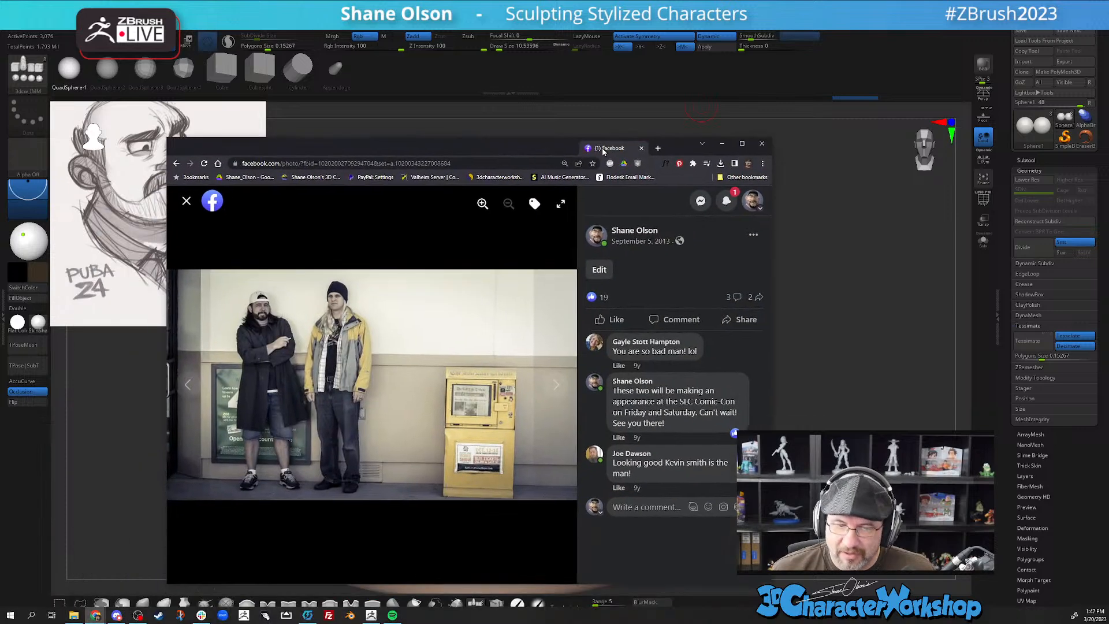
{"action": "left_click", "coordinate": [742, 144]}
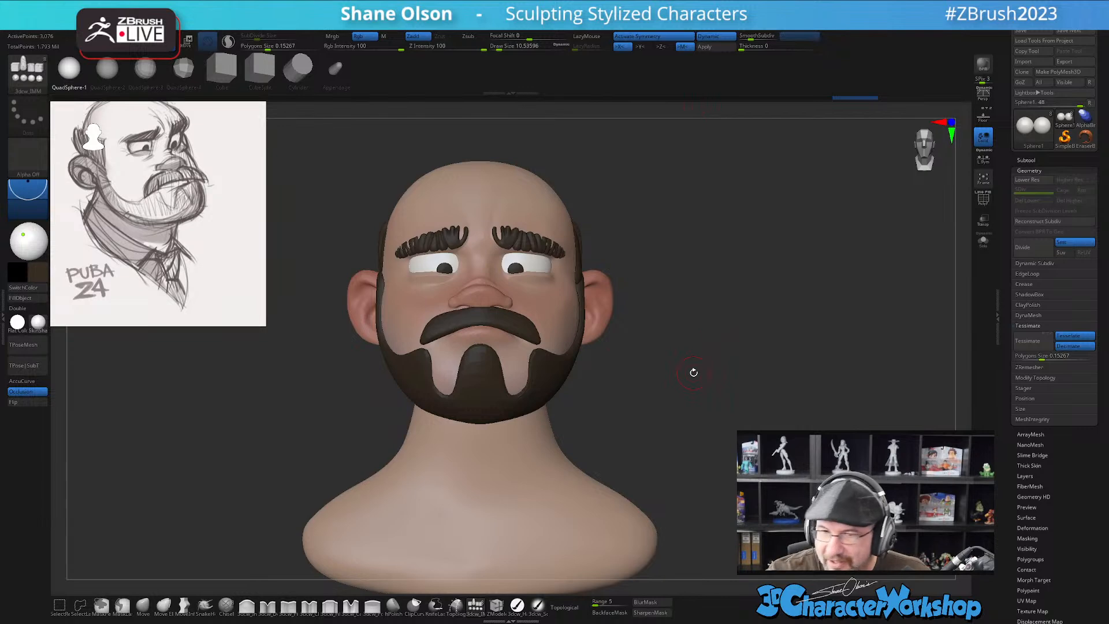
Make the mustache the active mesh and inspect it from the front and side
{"action": "left_click_drag", "start_coordinate": [652, 402], "coordinate": [678, 408]}
{"action": "left_click_drag", "start_coordinate": [643, 365], "coordinate": [639, 403], "text": "alt"}
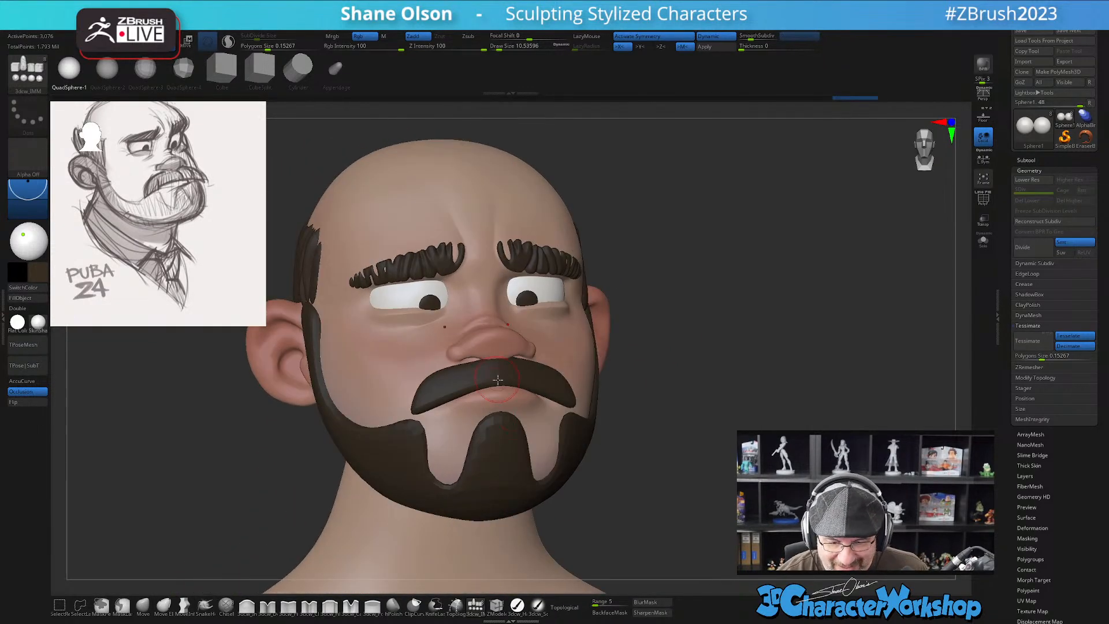
{"action": "mouse_move", "coordinate": [558, 391]}
{"action": "left_mouse_down"}
{"action": "mouse_move", "coordinate": [583, 404]}
{"action": "mouse_move", "coordinate": [526, 417]}
{"action": "mouse_move", "coordinate": [485, 384]}
{"action": "left_mouse_up"}
{"action": "left_click", "coordinate": [482, 385], "text": "alt"}
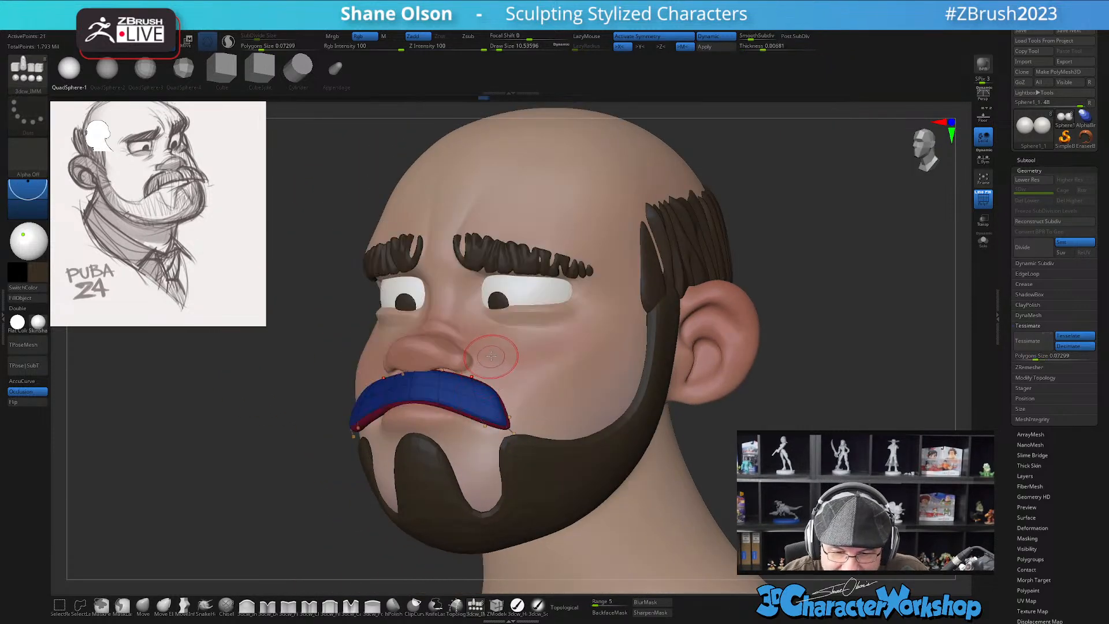
{"action": "left_click_drag", "start_coordinate": [508, 328], "coordinate": [501, 361]}
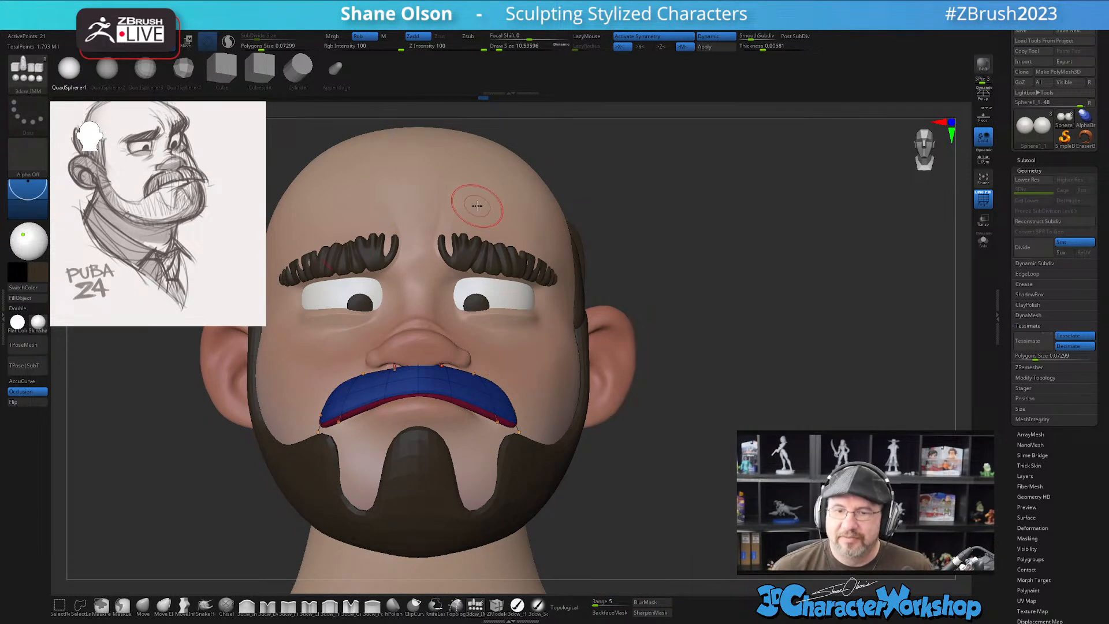
Subdivide the mustache up to level 8 and delete its lower subdivision levels
{"action": "left_click_drag", "start_coordinate": [730, 202], "coordinate": [692, 201]}
{"action": "left_click_drag", "start_coordinate": [701, 148], "coordinate": [749, 225]}
{"action": "key", "text": "ctrl+d"}
{"action": "key", "text": "ctrl"}
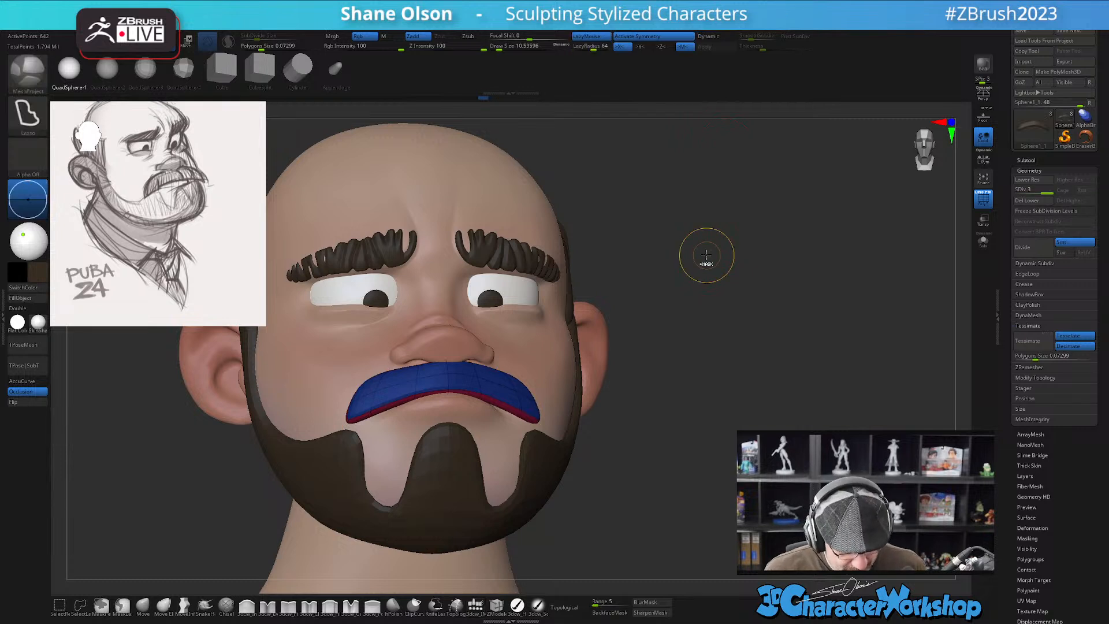
{"action": "key", "text": "ctrl+d"}
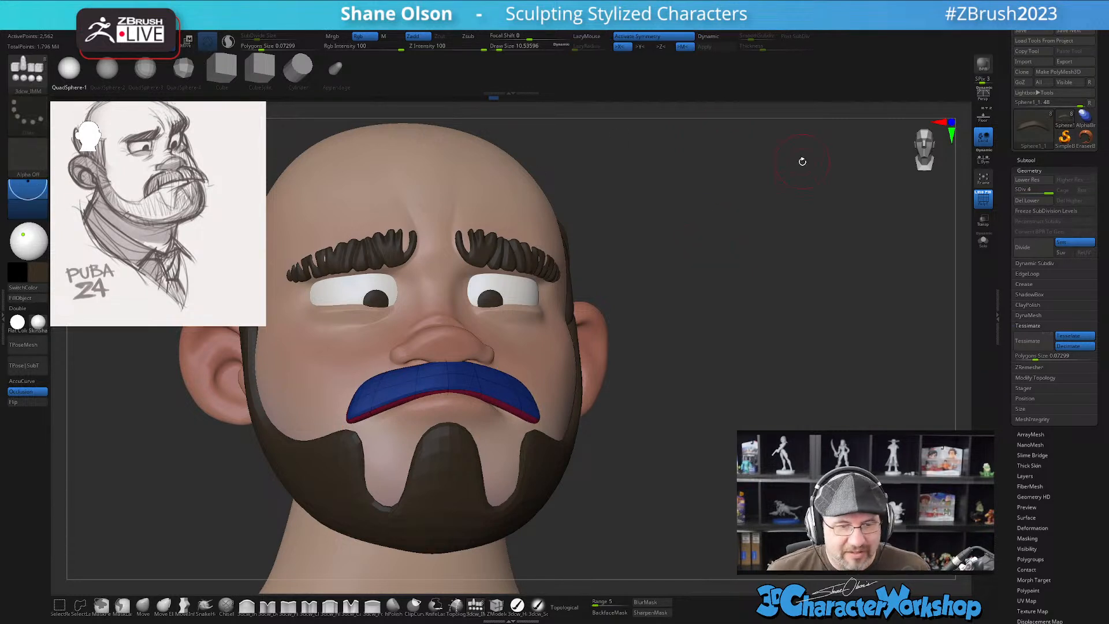
{"action": "key", "text": "ctrl"}
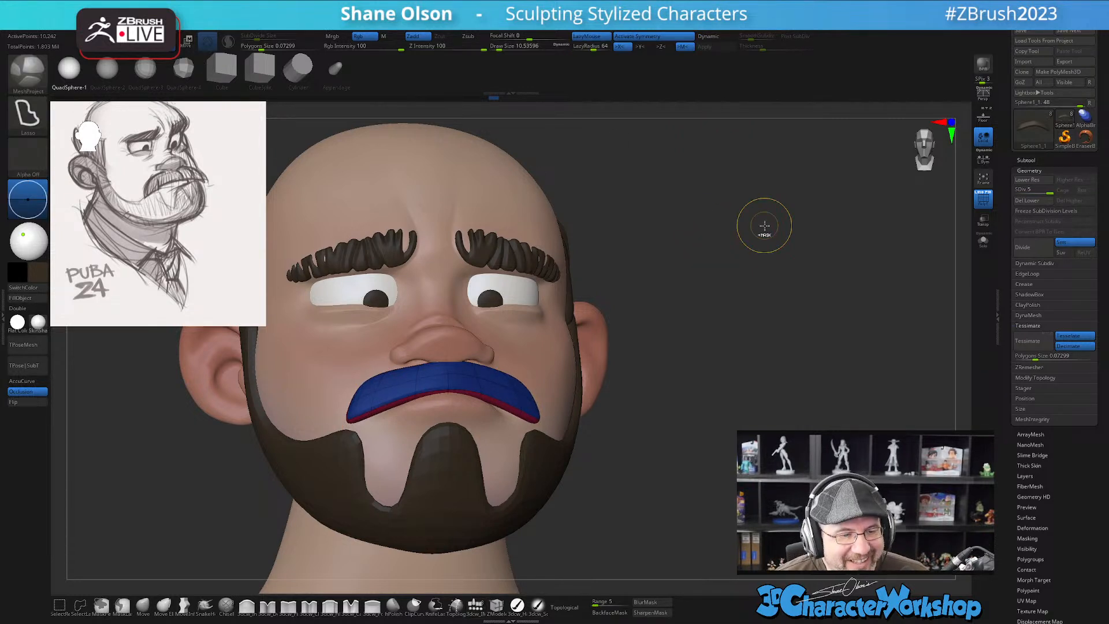
{"action": "mouse_move", "coordinate": [764, 228]}
{"action": "left_mouse_down", "text": "shift"}
{"action": "mouse_move", "coordinate": [791, 259]}
{"action": "mouse_move", "coordinate": [813, 250]}
{"action": "left_mouse_up", "text": "shift"}
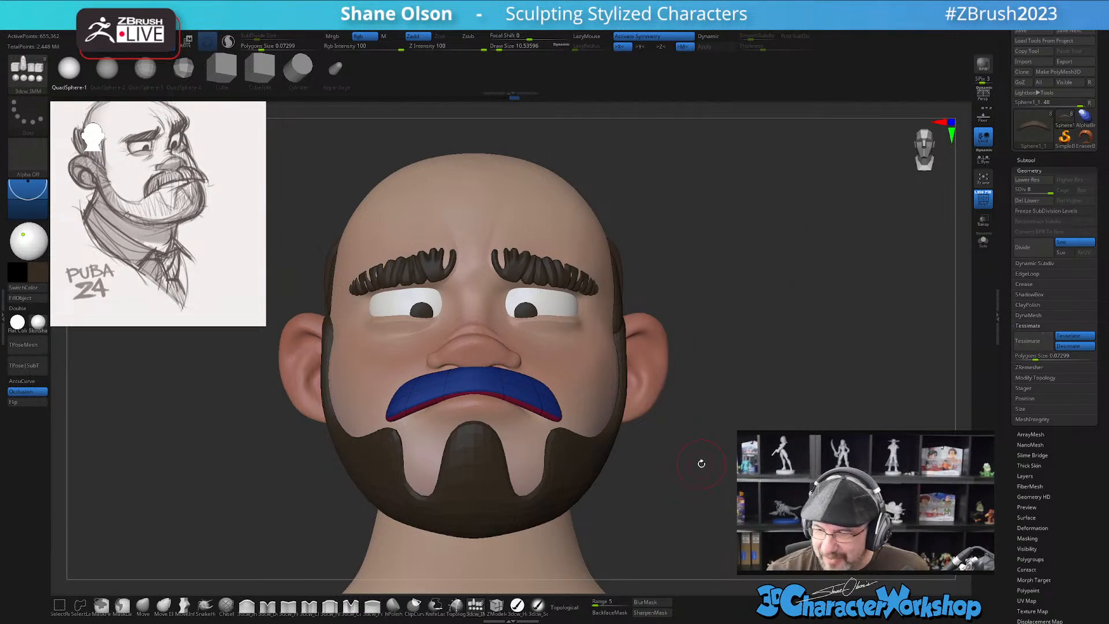
{"action": "left_click", "coordinate": [1025, 200]}
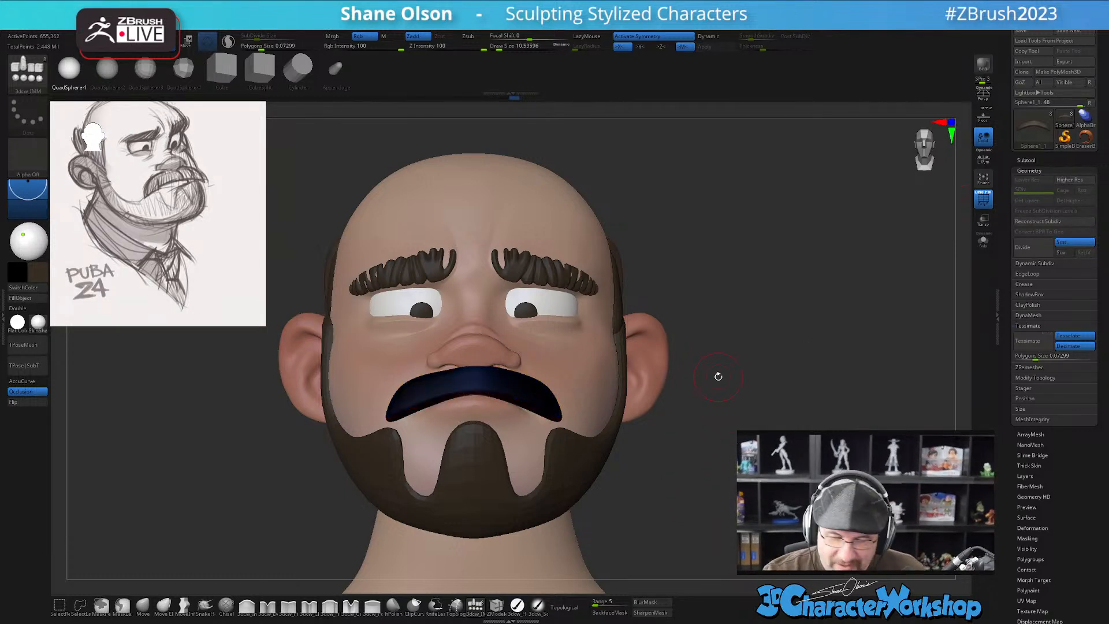
Hide the polyframe and reshape the mustache over the upper lip with the Move brush at a draw size of about 15.6
{"action": "left_click_drag", "start_coordinate": [672, 484], "coordinate": [606, 488]}
{"action": "mouse_move", "coordinate": [559, 404]}
{"action": "right_mouse_down", "text": "ctrl"}
{"action": "mouse_move", "coordinate": [563, 437]}
{"action": "mouse_move", "coordinate": [546, 417]}
{"action": "mouse_move", "coordinate": [577, 420]}
{"action": "mouse_move", "coordinate": [583, 384]}
{"action": "mouse_move", "coordinate": [572, 406]}
{"action": "mouse_move", "coordinate": [588, 409]}
{"action": "mouse_move", "coordinate": [569, 413]}
{"action": "right_mouse_up", "text": "ctrl"}
{"action": "key", "text": "shift+f"}
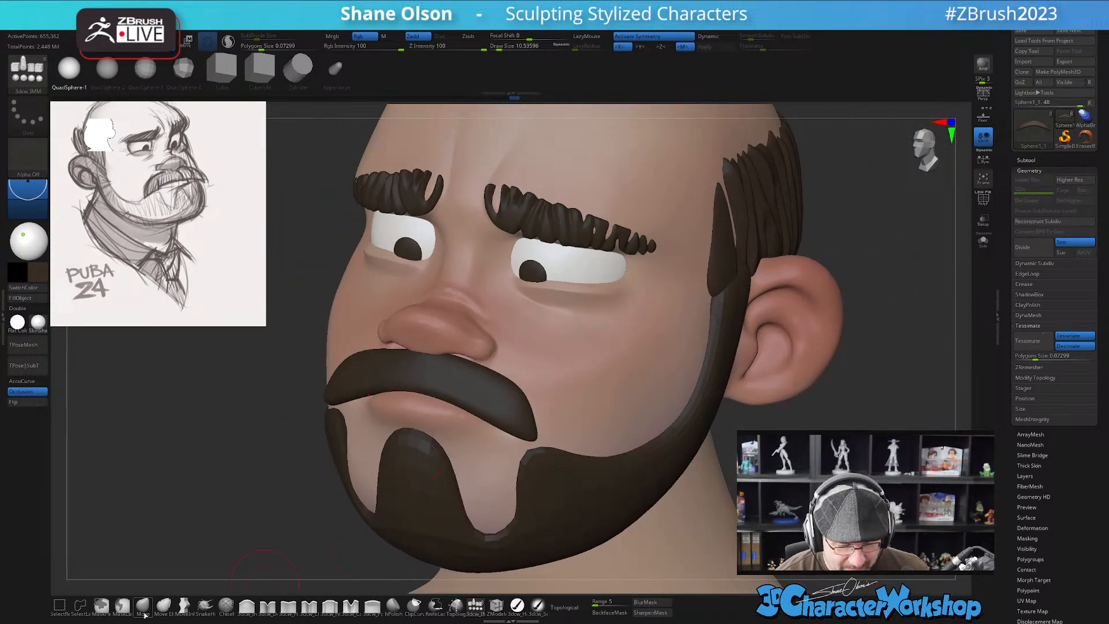
{"action": "right_click_drag", "start_coordinate": [380, 415], "coordinate": [391, 436]}
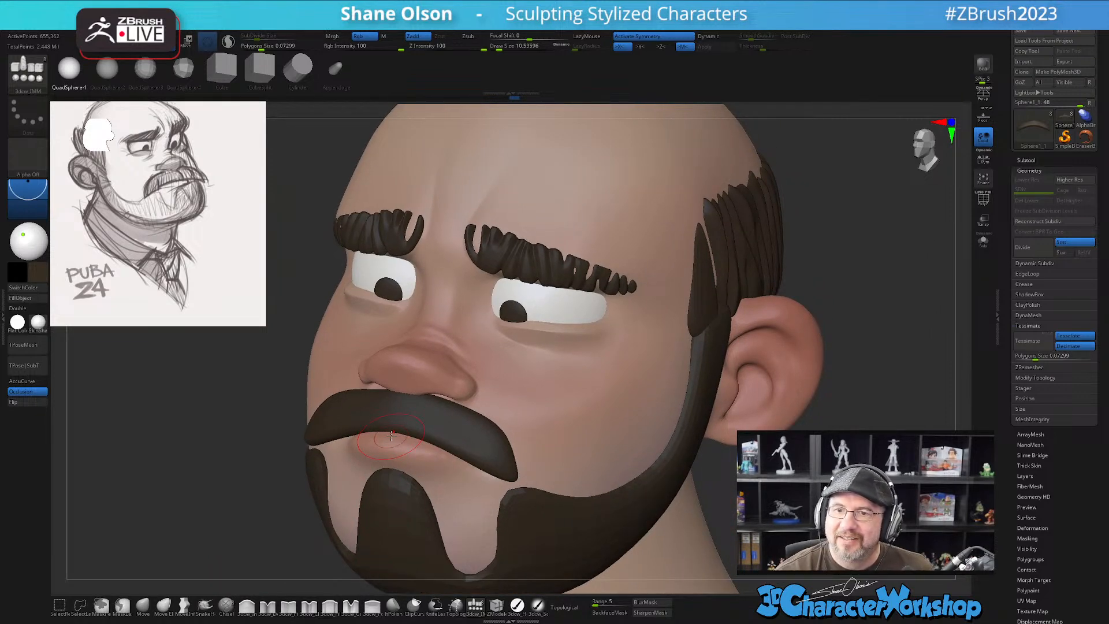
{"action": "right_click_drag", "start_coordinate": [507, 383], "coordinate": [488, 403]}
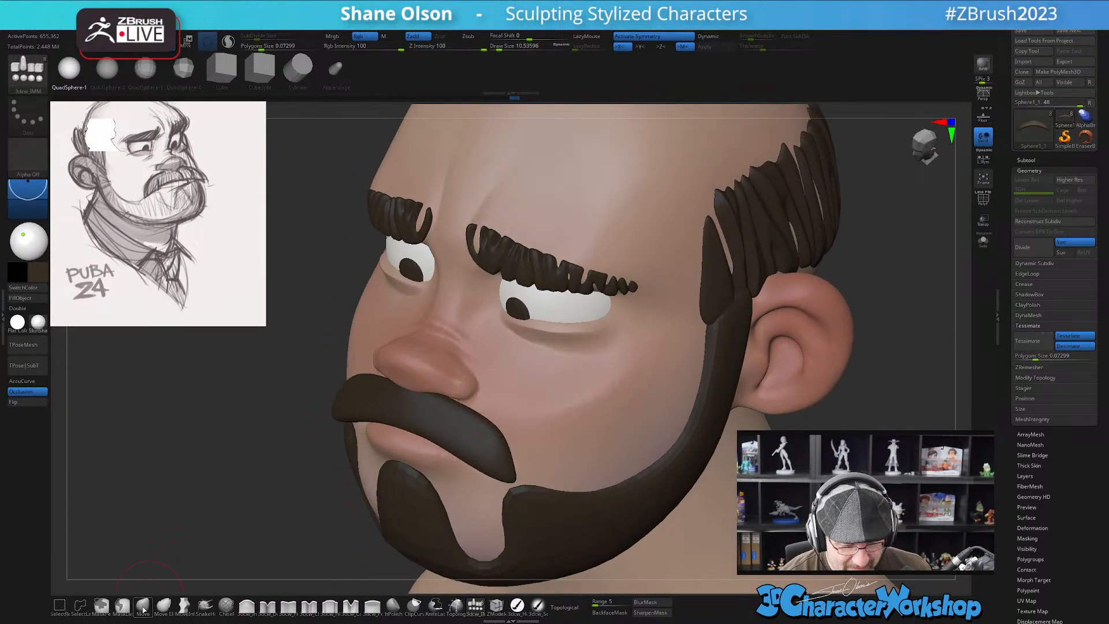
{"action": "left_click", "coordinate": [143, 606]}
{"action": "mouse_move", "coordinate": [161, 532]}
{"action": "right_mouse_down"}
{"action": "mouse_move", "coordinate": [479, 362]}
{"action": "mouse_move", "coordinate": [442, 371]}
{"action": "right_mouse_up"}
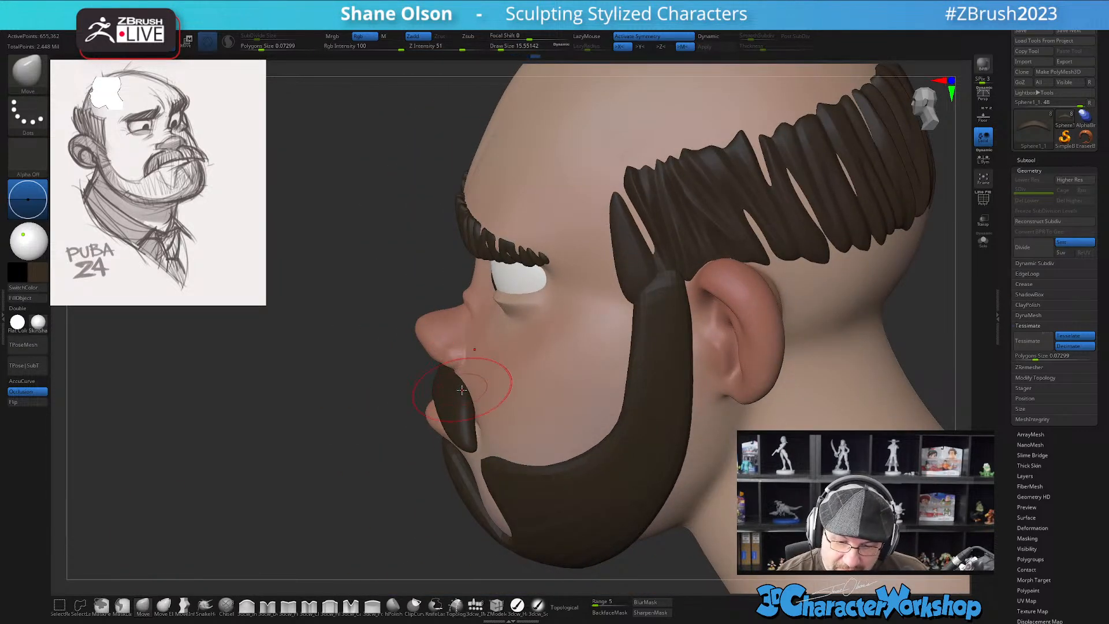
{"action": "mouse_move", "coordinate": [476, 374]}
{"action": "right_mouse_down"}
{"action": "mouse_move", "coordinate": [391, 390]}
{"action": "mouse_move", "coordinate": [468, 415]}
{"action": "mouse_move", "coordinate": [406, 386]}
{"action": "right_mouse_up"}
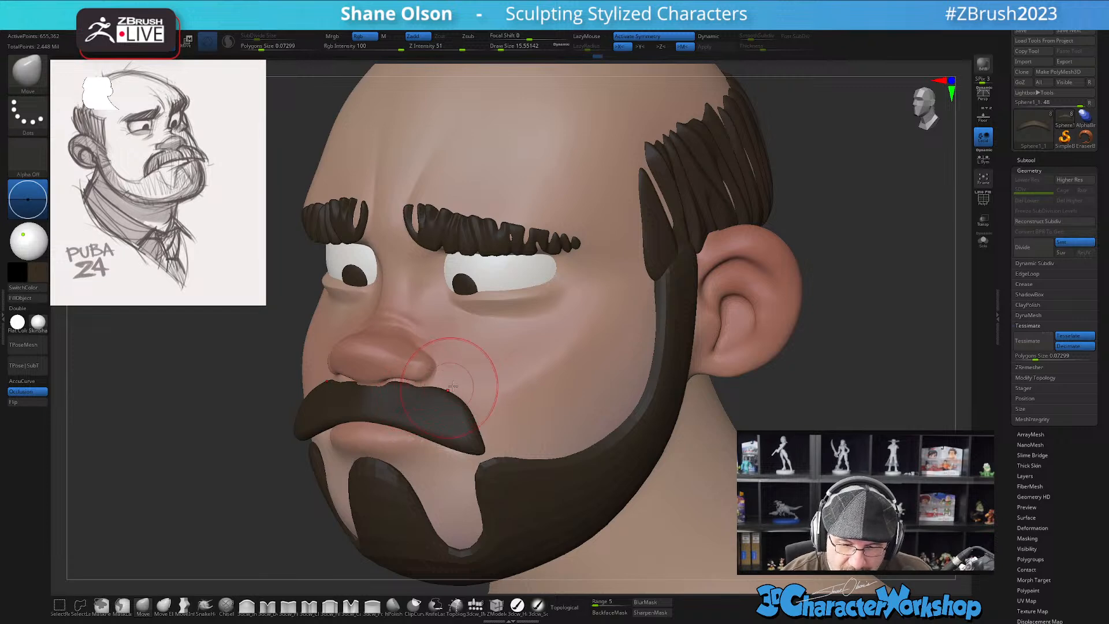
{"action": "mouse_move", "coordinate": [487, 386]}
{"action": "right_mouse_down"}
{"action": "mouse_move", "coordinate": [505, 364]}
{"action": "mouse_move", "coordinate": [469, 402]}
{"action": "mouse_move", "coordinate": [584, 438]}
{"action": "mouse_move", "coordinate": [554, 462]}
{"action": "right_mouse_up"}
Turn off symmetry and carve the first strand grooves at the mustache's center with the carving brush at a draw size of about 7.5
{"action": "left_click", "coordinate": [350, 605]}
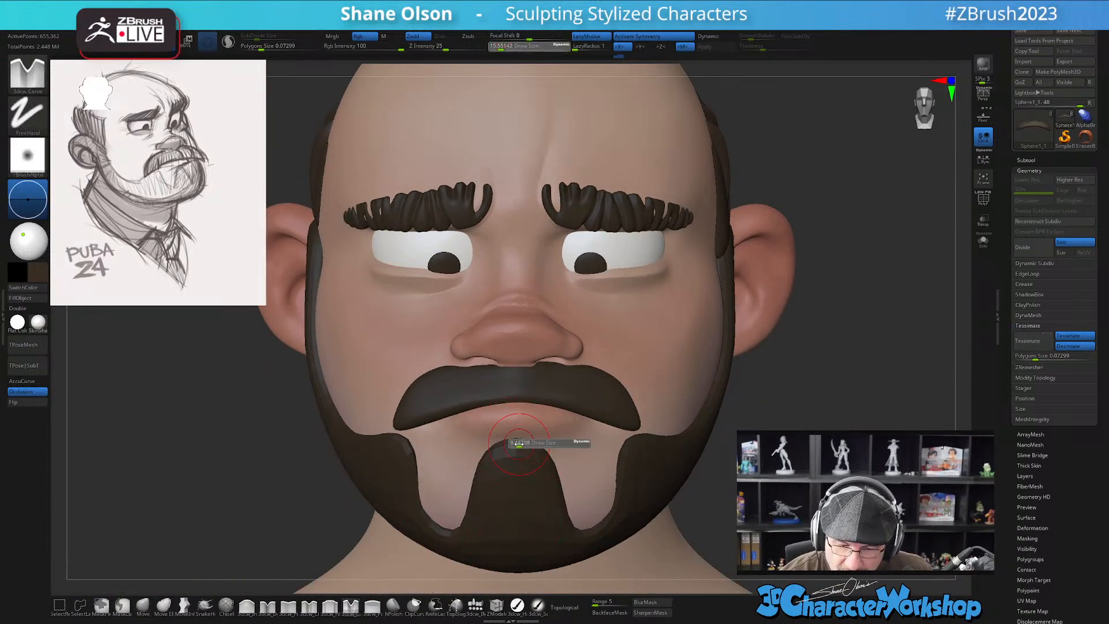
{"action": "key", "text": "x"}
{"action": "right_click_drag", "start_coordinate": [565, 427], "coordinate": [517, 399]}
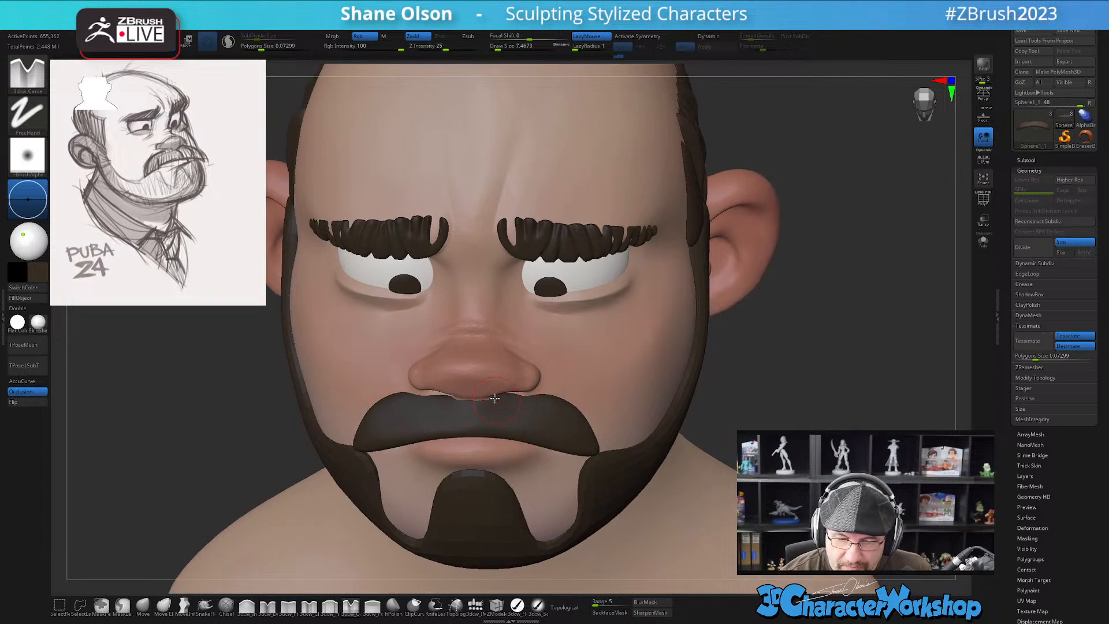
{"action": "right_click_drag", "start_coordinate": [499, 436], "coordinate": [499, 423]}
{"action": "key", "text": "s"}
{"action": "mouse_move", "coordinate": [486, 399]}
{"action": "left_mouse_down"}
{"action": "mouse_move", "coordinate": [491, 417]}
{"action": "mouse_move", "coordinate": [508, 420]}
{"action": "left_mouse_up"}
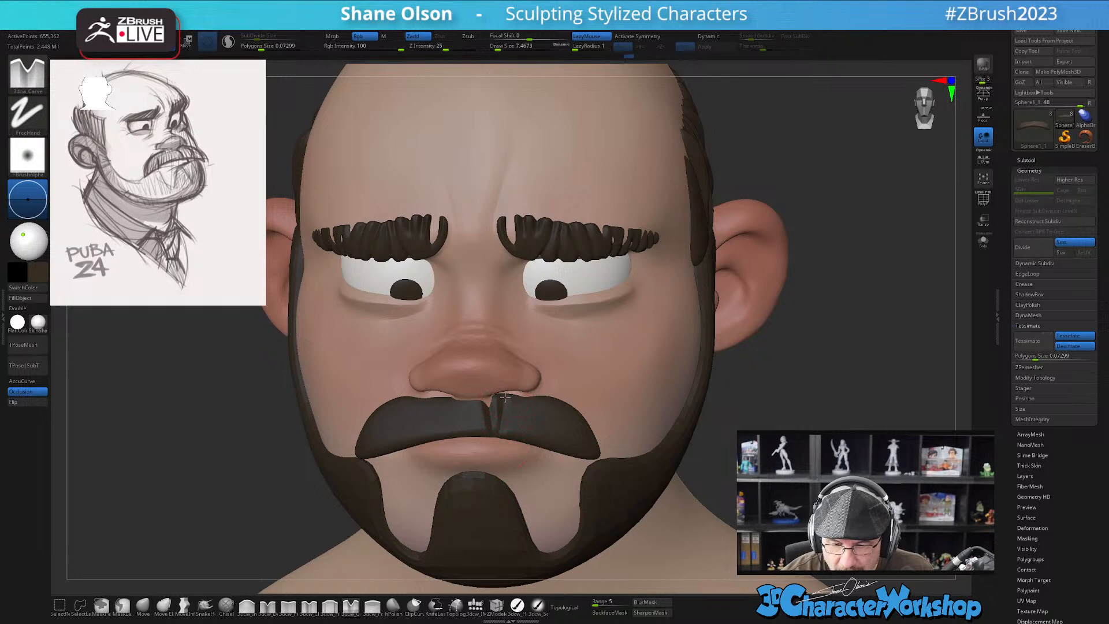
Carve a row of strand grooves from the mustache's center across the character's right half
{"action": "right_click_drag", "start_coordinate": [490, 448], "coordinate": [491, 417]}
{"action": "left_click_drag", "start_coordinate": [477, 394], "coordinate": [465, 443]}
{"action": "left_click_drag", "start_coordinate": [460, 395], "coordinate": [437, 438]}
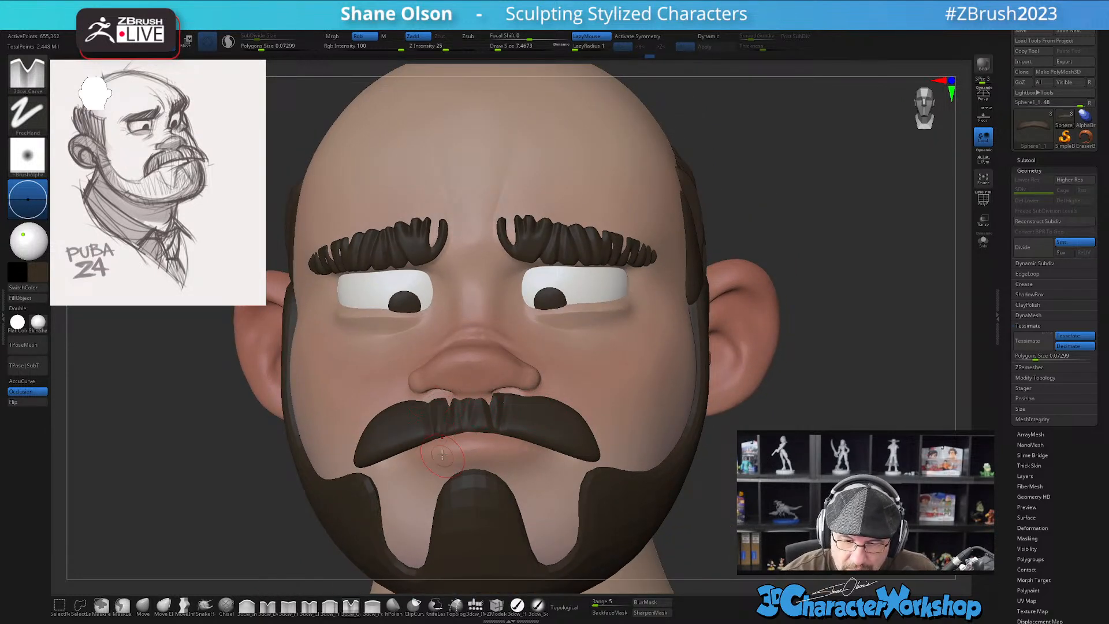
{"action": "left_click_drag", "start_coordinate": [408, 396], "coordinate": [403, 440]}
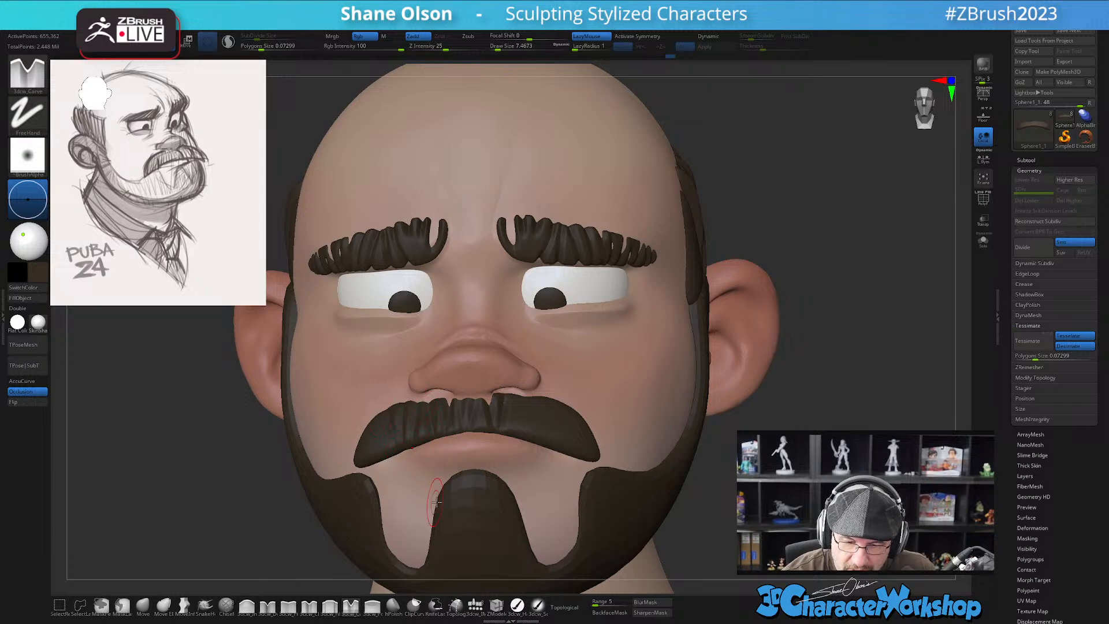
Carve curved strand grooves across the character's left half of the mustache out to its tip
{"action": "mouse_move", "coordinate": [768, 462]}
{"action": "left_mouse_down"}
{"action": "mouse_move", "coordinate": [619, 424]}
{"action": "mouse_move", "coordinate": [572, 392]}
{"action": "left_mouse_up"}
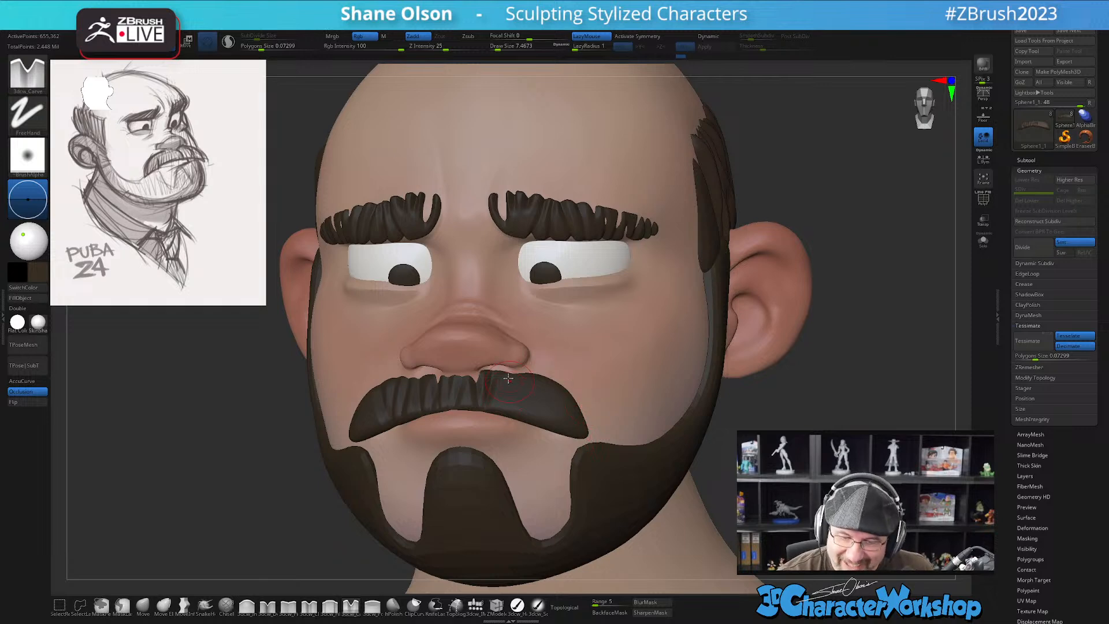
{"action": "left_click_drag", "start_coordinate": [513, 419], "coordinate": [512, 421]}
{"action": "left_click_drag", "start_coordinate": [532, 379], "coordinate": [524, 412]}
{"action": "right_click_drag", "start_coordinate": [565, 377], "coordinate": [541, 391]}
{"action": "mouse_move", "coordinate": [549, 381]}
{"action": "left_mouse_down"}
{"action": "mouse_move", "coordinate": [540, 416]}
{"action": "mouse_move", "coordinate": [564, 403]}
{"action": "left_mouse_up"}
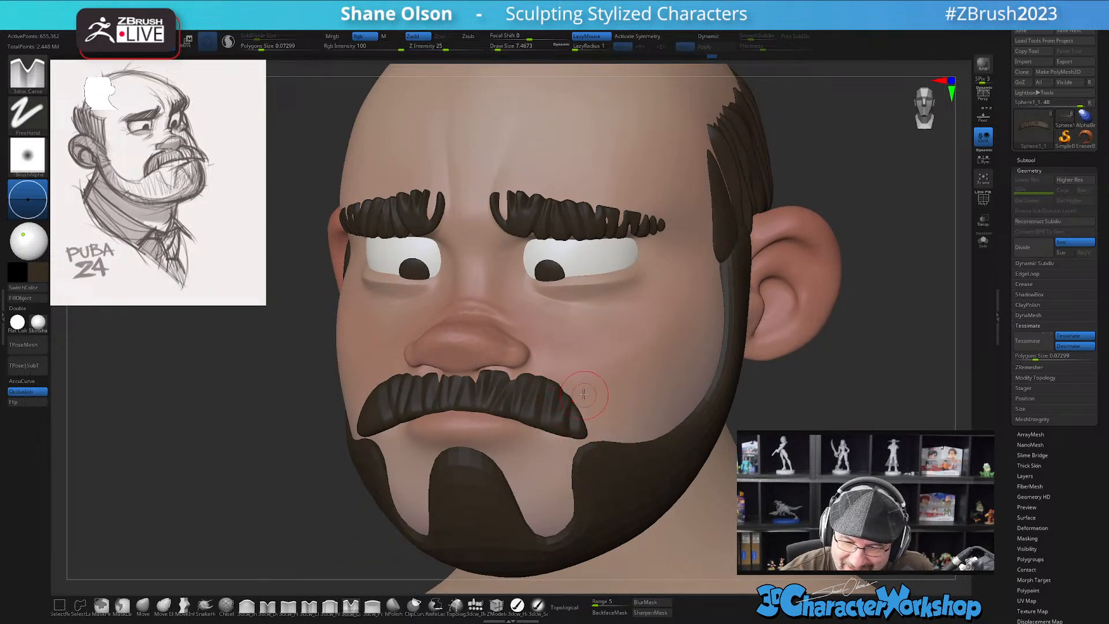
Carve additional strands into the mustache's tip and upper edge on the character's right side
{"action": "right_click_drag", "start_coordinate": [585, 373], "coordinate": [647, 379]}
{"action": "mouse_move", "coordinate": [382, 388]}
{"action": "left_mouse_down"}
{"action": "mouse_move", "coordinate": [386, 423]}
{"action": "mouse_move", "coordinate": [367, 430]}
{"action": "left_mouse_up"}
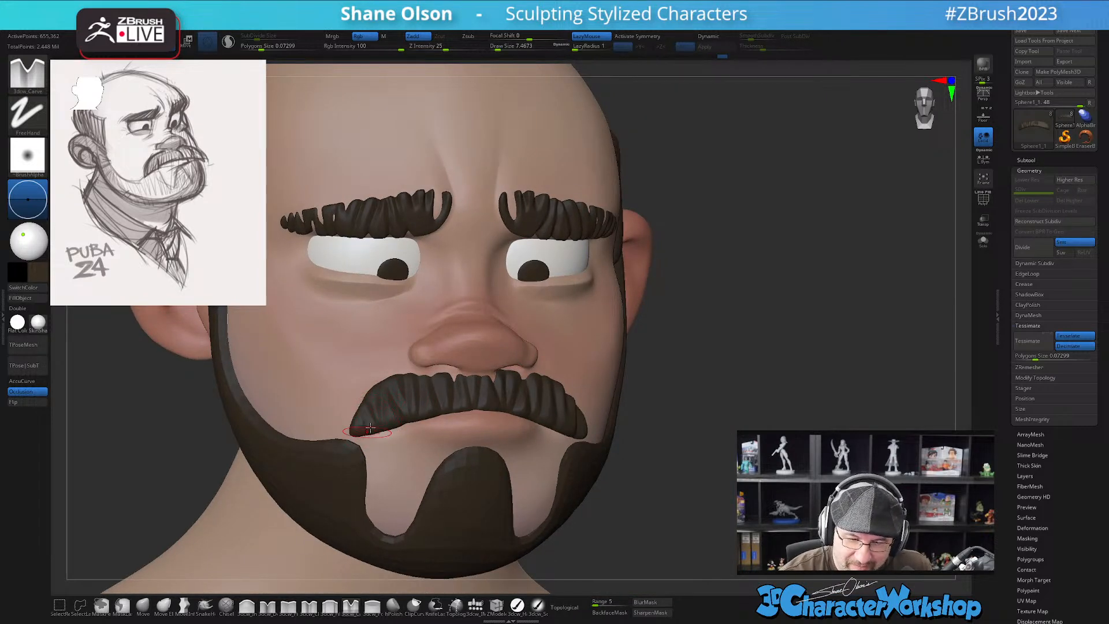
{"action": "right_click_drag", "start_coordinate": [379, 458], "coordinate": [442, 454]}
{"action": "mouse_move", "coordinate": [365, 392]}
{"action": "left_mouse_down"}
{"action": "mouse_move", "coordinate": [362, 422]}
{"action": "mouse_move", "coordinate": [369, 413]}
{"action": "left_mouse_up"}
{"action": "mouse_move", "coordinate": [394, 379]}
{"action": "right_mouse_down"}
{"action": "mouse_move", "coordinate": [376, 369]}
{"action": "mouse_move", "coordinate": [382, 393]}
{"action": "right_mouse_up"}
{"action": "mouse_move", "coordinate": [382, 400]}
{"action": "left_mouse_down"}
{"action": "mouse_move", "coordinate": [389, 364]}
{"action": "mouse_move", "coordinate": [421, 390]}
{"action": "left_mouse_up"}
Reduce the draw size to about 6.6 and carve finer grooves between the existing mustache strands
{"action": "key", "text": "s"}
{"action": "mouse_move", "coordinate": [427, 383]}
{"action": "right_mouse_down"}
{"action": "mouse_move", "coordinate": [402, 380]}
{"action": "mouse_move", "coordinate": [418, 374]}
{"action": "right_mouse_up"}
{"action": "mouse_move", "coordinate": [484, 355]}
{"action": "right_mouse_down"}
{"action": "mouse_move", "coordinate": [391, 403]}
{"action": "mouse_move", "coordinate": [402, 395]}
{"action": "mouse_move", "coordinate": [426, 426]}
{"action": "mouse_move", "coordinate": [455, 412]}
{"action": "mouse_move", "coordinate": [427, 407]}
{"action": "mouse_move", "coordinate": [398, 454]}
{"action": "mouse_move", "coordinate": [486, 406]}
{"action": "right_mouse_up"}
{"action": "right_click_drag", "start_coordinate": [559, 405], "coordinate": [523, 417]}
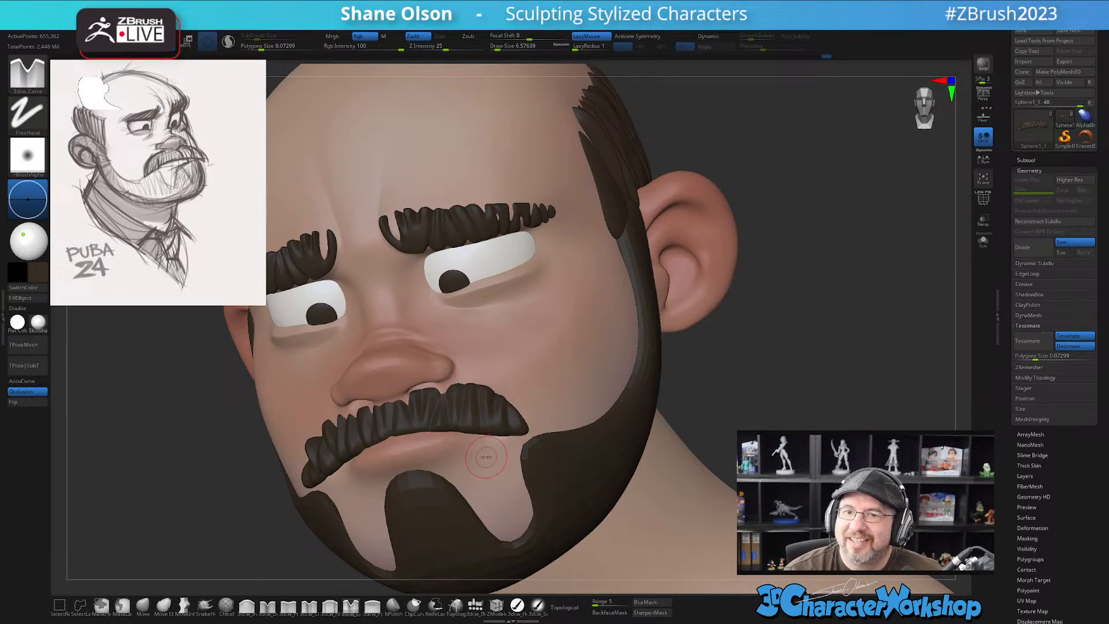
{"action": "mouse_move", "coordinate": [515, 414]}
{"action": "right_mouse_down"}
{"action": "mouse_move", "coordinate": [460, 425]}
{"action": "mouse_move", "coordinate": [484, 423]}
{"action": "mouse_move", "coordinate": [516, 447]}
{"action": "right_mouse_up"}
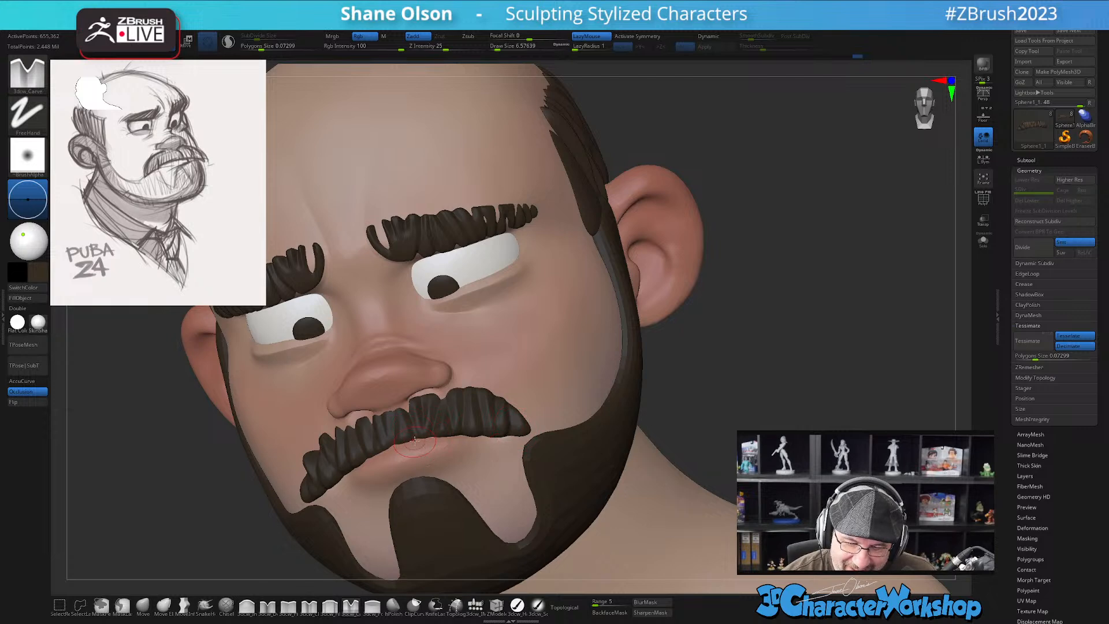
Deepen the mustache grooves below the nose and notch the upper and lower edges to separate the strands
{"action": "right_click_drag", "start_coordinate": [444, 459], "coordinate": [393, 410]}
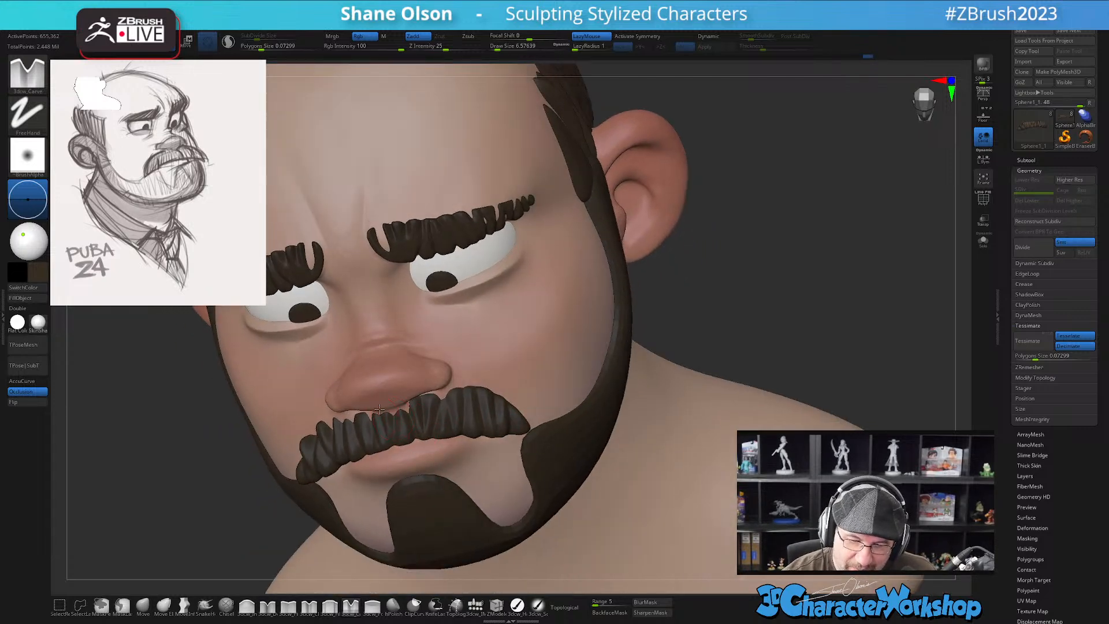
{"action": "right_click_drag", "start_coordinate": [480, 396], "coordinate": [474, 379]}
{"action": "left_click_drag", "start_coordinate": [429, 394], "coordinate": [421, 408]}
{"action": "mouse_move", "coordinate": [488, 359]}
{"action": "right_mouse_down"}
{"action": "mouse_move", "coordinate": [480, 388]}
{"action": "mouse_move", "coordinate": [516, 393]}
{"action": "mouse_move", "coordinate": [517, 405]}
{"action": "mouse_move", "coordinate": [494, 402]}
{"action": "mouse_move", "coordinate": [468, 423]}
{"action": "right_mouse_up"}
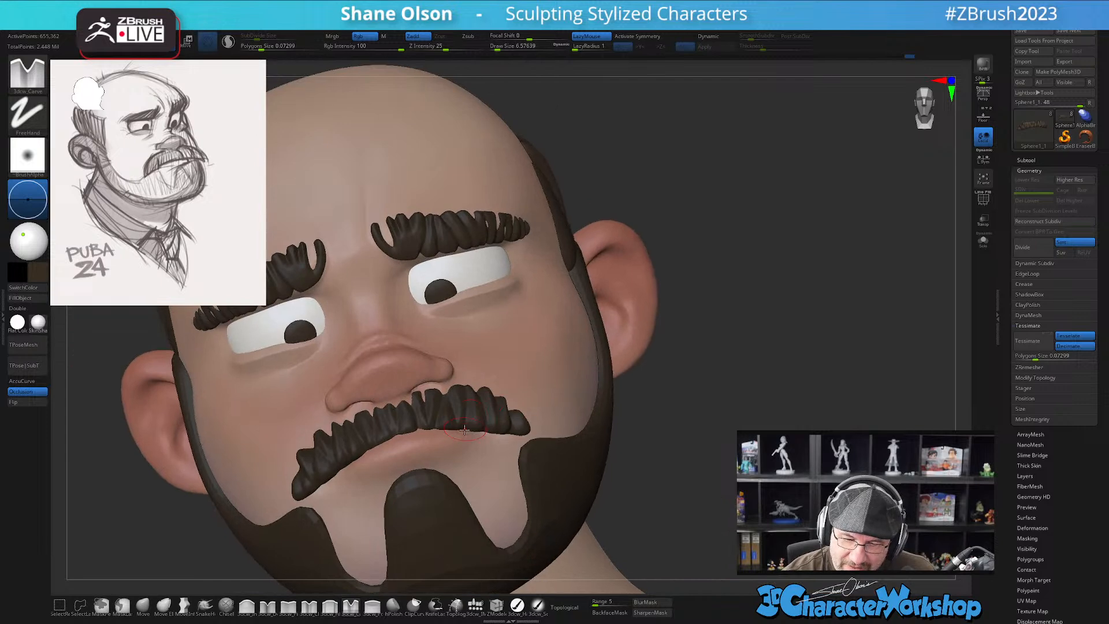
{"action": "right_click_drag", "start_coordinate": [536, 431], "coordinate": [503, 426]}
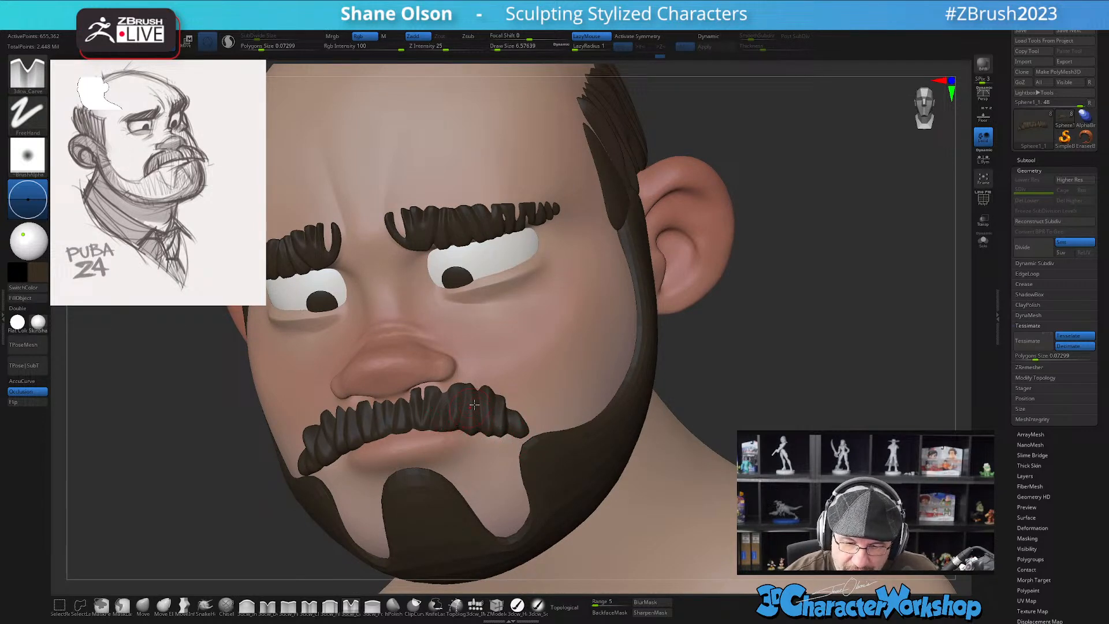
Refine the remaining strand grooves along the whole mustache and check the result from the front
{"action": "right_click_drag", "start_coordinate": [513, 459], "coordinate": [355, 462]}
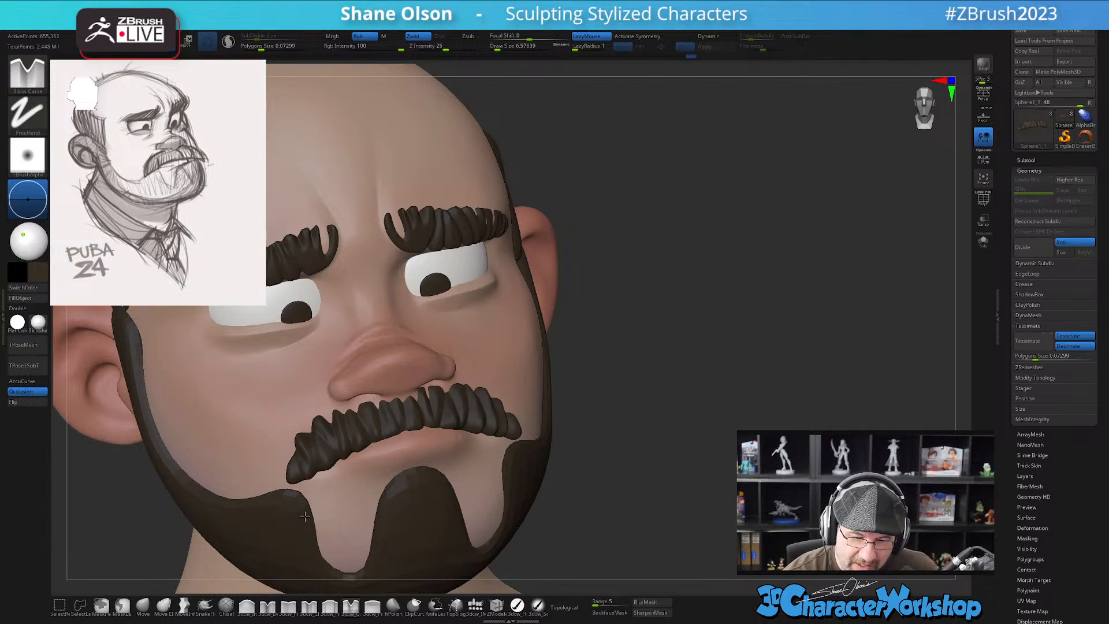
{"action": "mouse_move", "coordinate": [319, 518]}
{"action": "right_mouse_down"}
{"action": "mouse_move", "coordinate": [395, 431]}
{"action": "mouse_move", "coordinate": [398, 444]}
{"action": "mouse_move", "coordinate": [415, 446]}
{"action": "mouse_move", "coordinate": [437, 425]}
{"action": "right_mouse_up"}
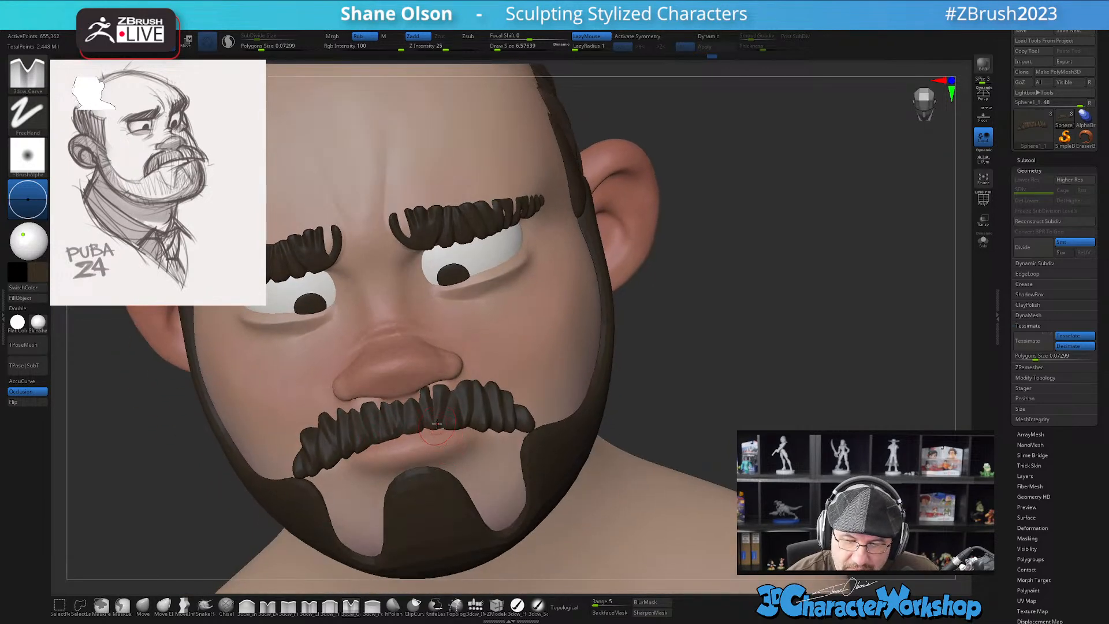
{"action": "right_click_drag", "start_coordinate": [489, 475], "coordinate": [451, 424]}
{"action": "right_click_drag", "start_coordinate": [465, 473], "coordinate": [454, 430]}
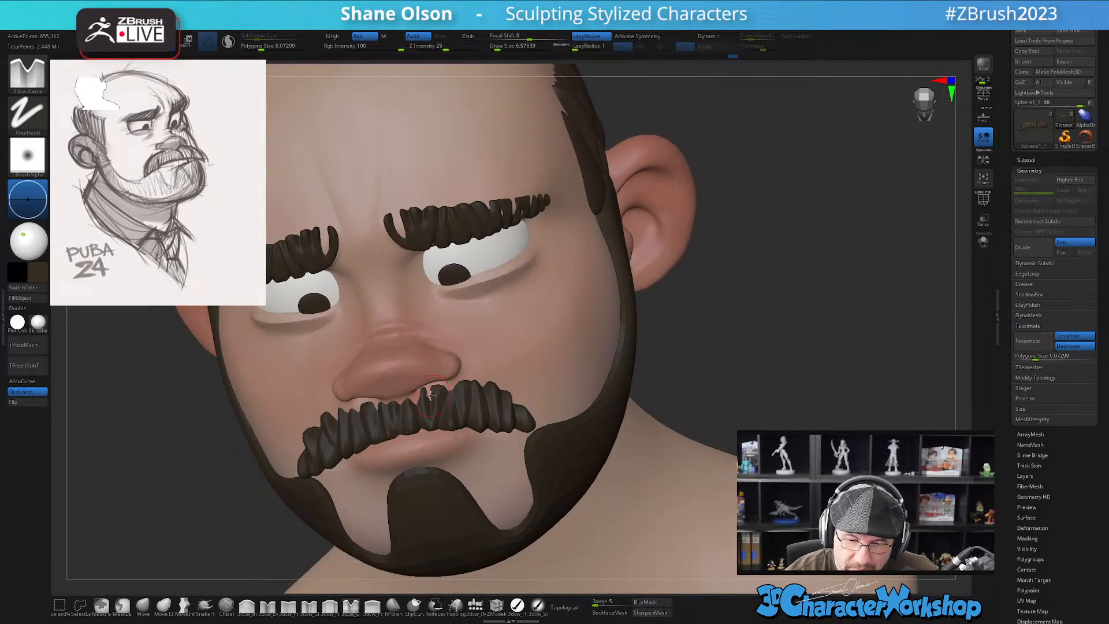
{"action": "mouse_move", "coordinate": [436, 386]}
{"action": "right_mouse_down"}
{"action": "mouse_move", "coordinate": [393, 387]}
{"action": "mouse_move", "coordinate": [564, 395]}
{"action": "mouse_move", "coordinate": [585, 349]}
{"action": "right_mouse_up"}
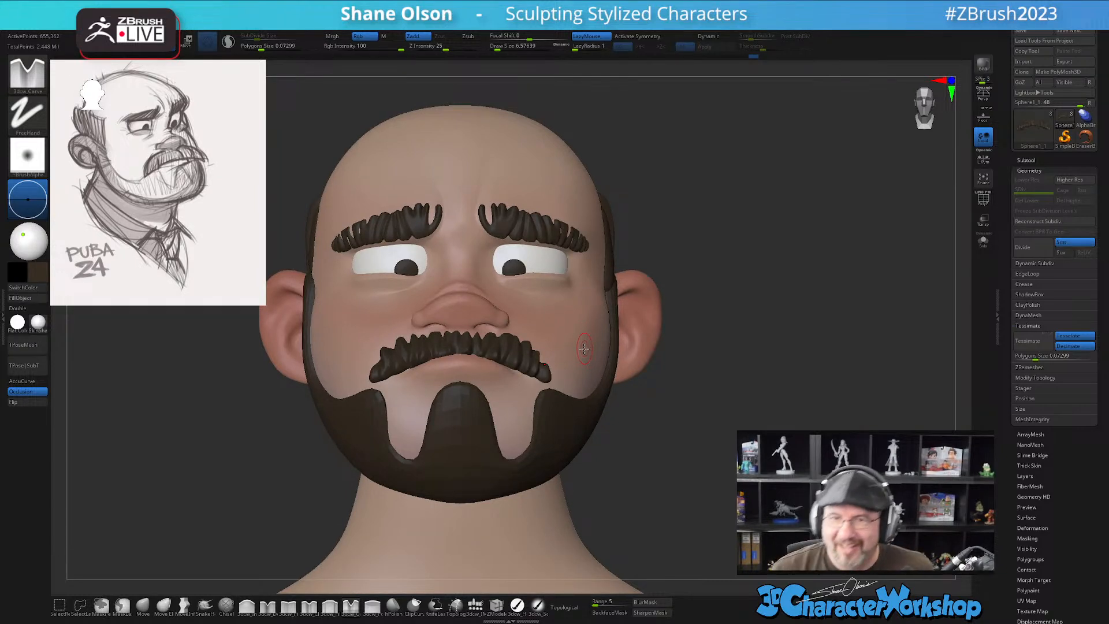
{"action": "mouse_move", "coordinate": [780, 255]}
{"action": "right_mouse_down"}
{"action": "mouse_move", "coordinate": [790, 278]}
{"action": "mouse_move", "coordinate": [780, 267]}
{"action": "right_mouse_up"}
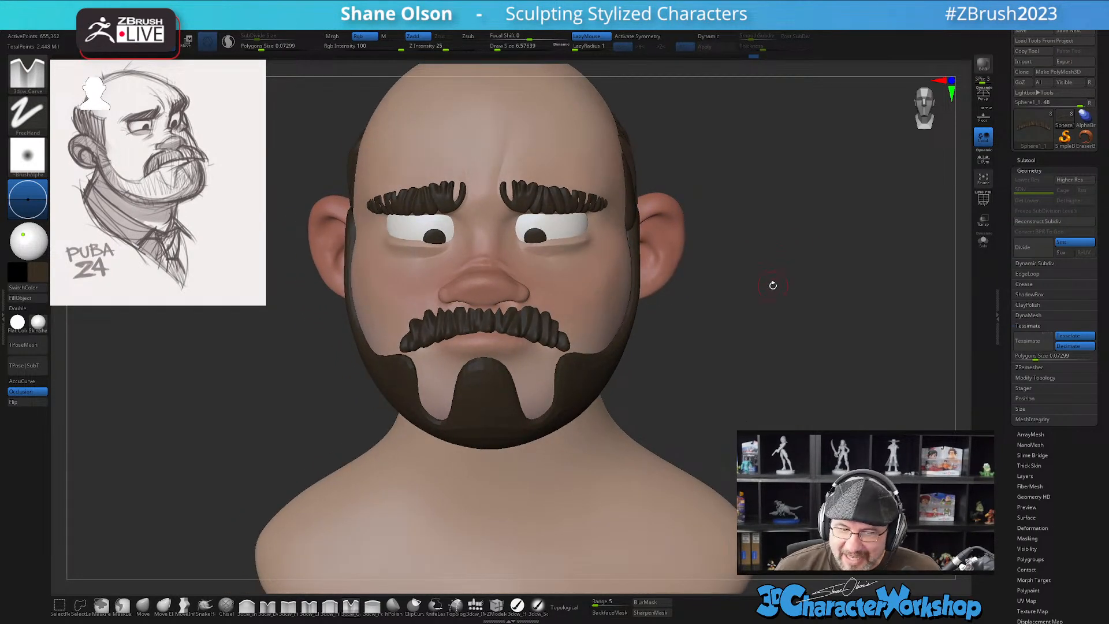
Adjust the mustache's lower edge with the Move brush, enlarging the draw size to about 12.9
{"action": "left_click", "coordinate": [148, 604]}
{"action": "mouse_move", "coordinate": [512, 368]}
{"action": "right_mouse_down", "text": "ctrl"}
{"action": "mouse_move", "coordinate": [498, 416]}
{"action": "mouse_move", "coordinate": [497, 400]}
{"action": "mouse_move", "coordinate": [468, 383]}
{"action": "right_mouse_up", "text": "ctrl"}
{"action": "key", "text": "s"}
{"action": "left_click_drag", "start_coordinate": [496, 384], "coordinate": [483, 383]}
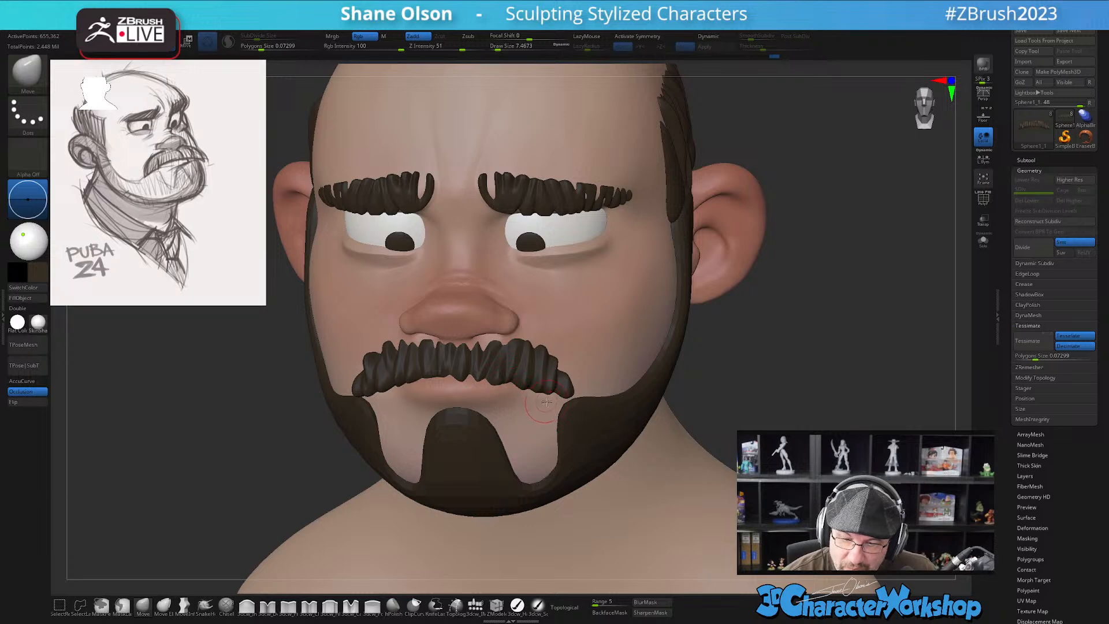
{"action": "right_click_drag", "start_coordinate": [561, 398], "coordinate": [527, 399]}
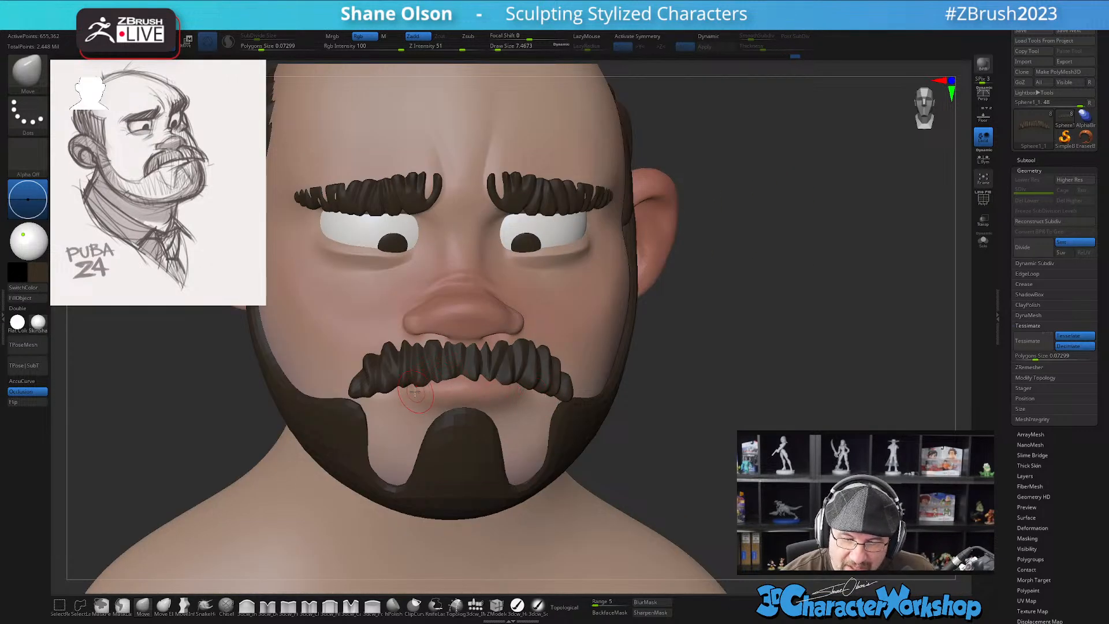
{"action": "key", "text": "bracketright"}
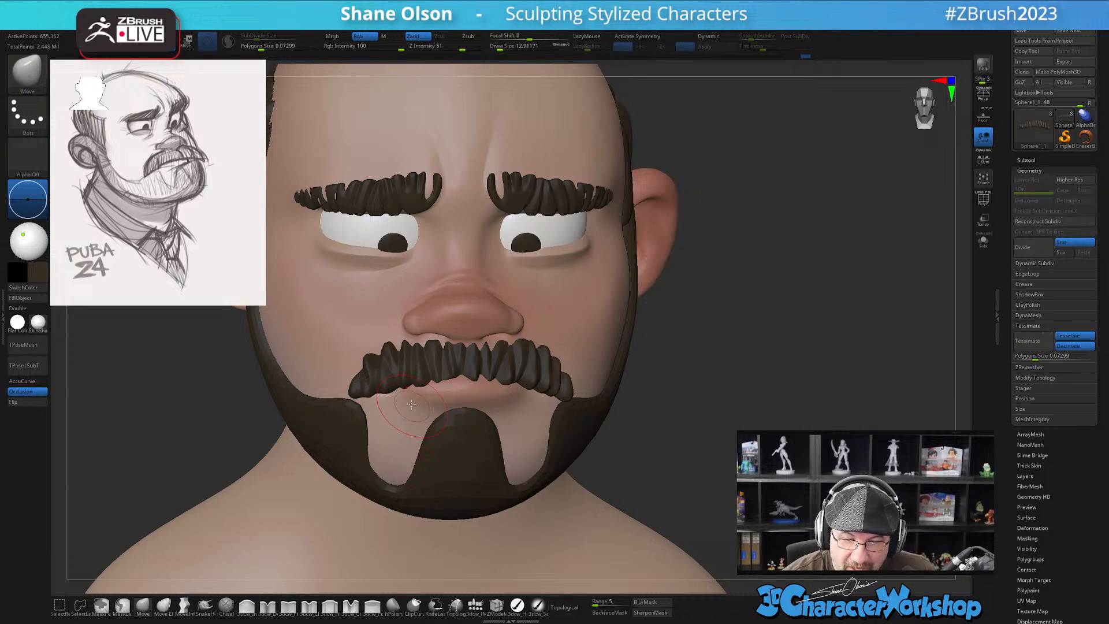
{"action": "left_click_drag", "start_coordinate": [384, 401], "coordinate": [367, 403]}
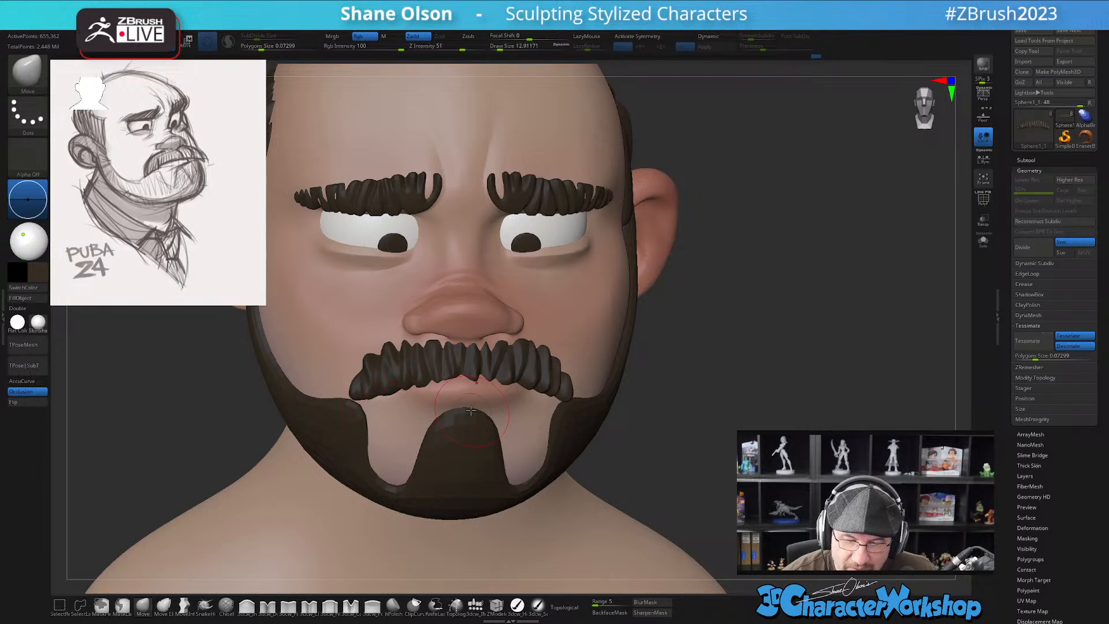
Reshape the mustache's arch and upper edge from several angles, reducing the draw size to about 8.4 for the smaller strands
{"action": "right_click_drag", "start_coordinate": [453, 388], "coordinate": [467, 381]}
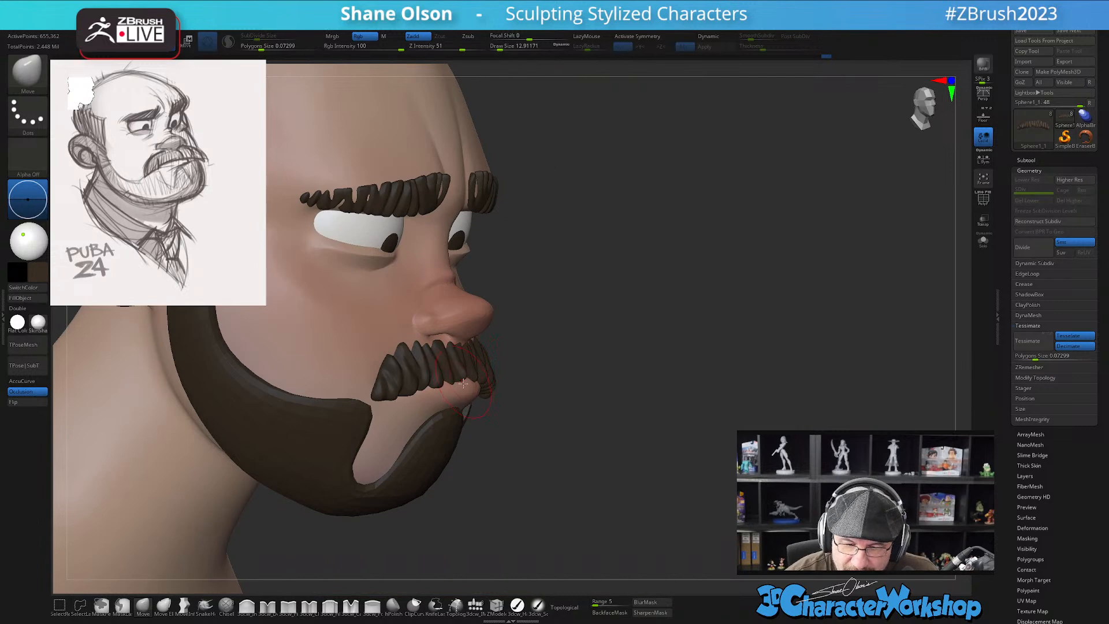
{"action": "mouse_move", "coordinate": [588, 425]}
{"action": "right_mouse_down"}
{"action": "mouse_move", "coordinate": [486, 434]}
{"action": "mouse_move", "coordinate": [540, 465]}
{"action": "mouse_move", "coordinate": [373, 392]}
{"action": "mouse_move", "coordinate": [404, 390]}
{"action": "mouse_move", "coordinate": [389, 388]}
{"action": "right_mouse_up"}
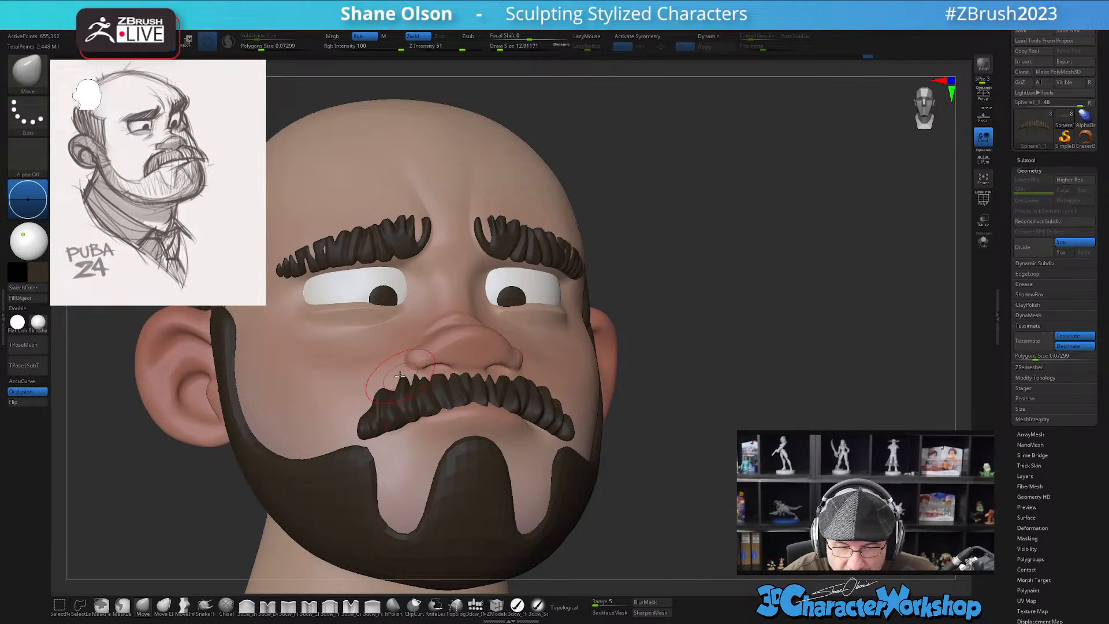
{"action": "mouse_move", "coordinate": [501, 411]}
{"action": "right_mouse_down"}
{"action": "mouse_move", "coordinate": [551, 377]}
{"action": "mouse_move", "coordinate": [532, 381]}
{"action": "right_mouse_up"}
{"action": "mouse_move", "coordinate": [533, 382]}
{"action": "left_mouse_down"}
{"action": "mouse_move", "coordinate": [531, 412]}
{"action": "mouse_move", "coordinate": [559, 400]}
{"action": "mouse_move", "coordinate": [567, 434]}
{"action": "mouse_move", "coordinate": [568, 413]}
{"action": "left_mouse_up"}
{"action": "right_click_drag", "start_coordinate": [566, 362], "coordinate": [450, 391]}
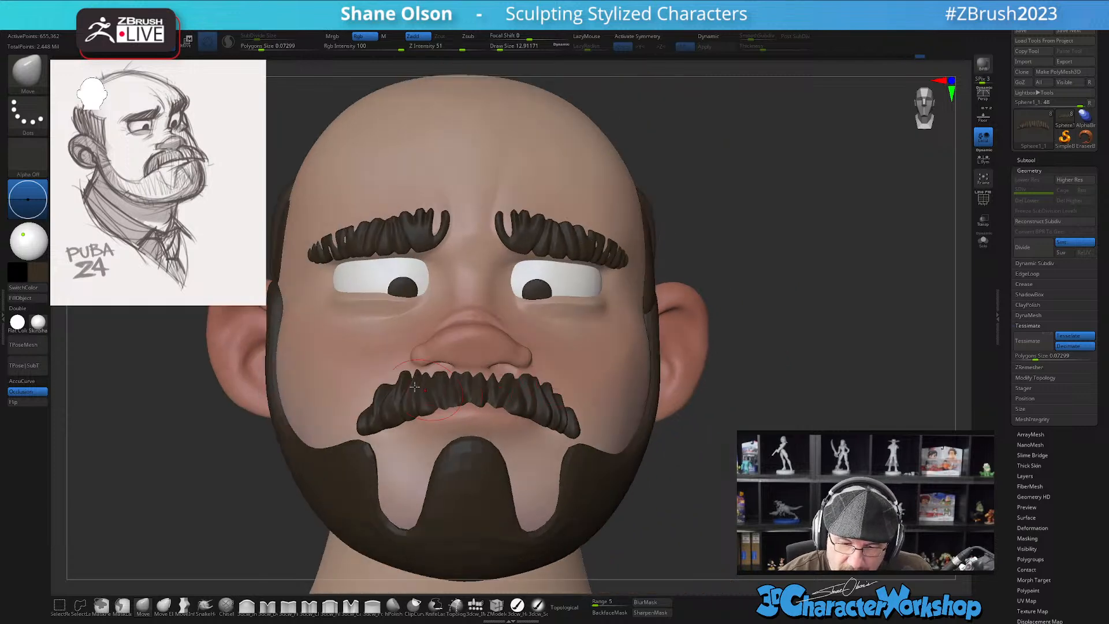
{"action": "key", "text": "s"}
{"action": "mouse_move", "coordinate": [379, 390]}
{"action": "left_mouse_down"}
{"action": "mouse_move", "coordinate": [380, 400]}
{"action": "mouse_move", "coordinate": [408, 376]}
{"action": "left_mouse_up"}
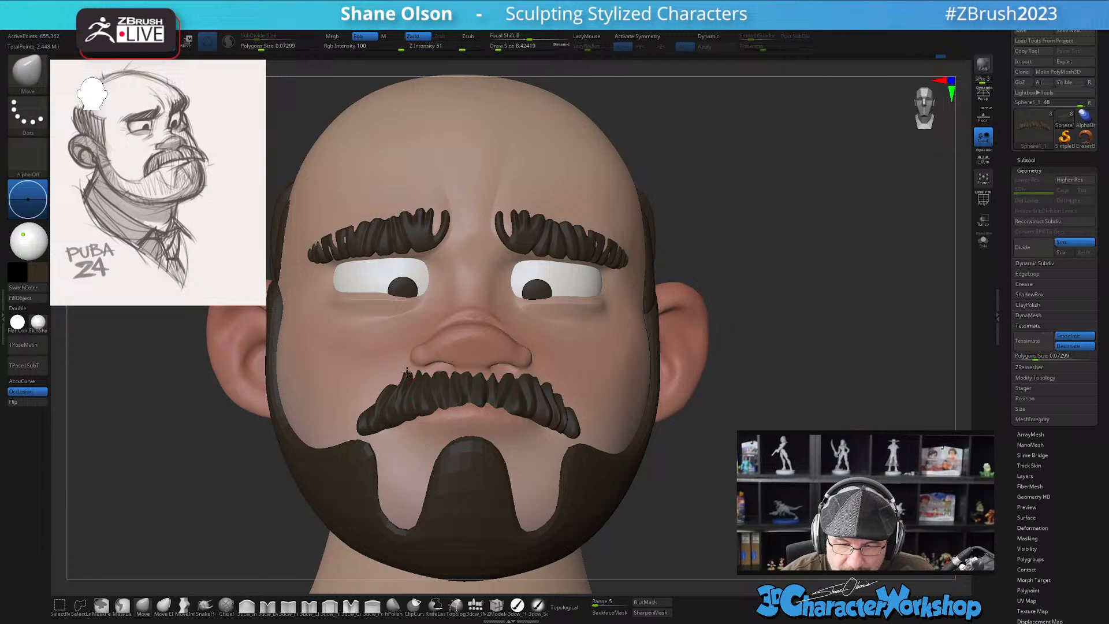
{"action": "mouse_move", "coordinate": [422, 376]}
{"action": "right_mouse_down"}
{"action": "mouse_move", "coordinate": [449, 398]}
{"action": "mouse_move", "coordinate": [434, 375]}
{"action": "mouse_move", "coordinate": [450, 377]}
{"action": "right_mouse_up"}
{"action": "right_click_drag", "start_coordinate": [567, 407], "coordinate": [594, 367]}
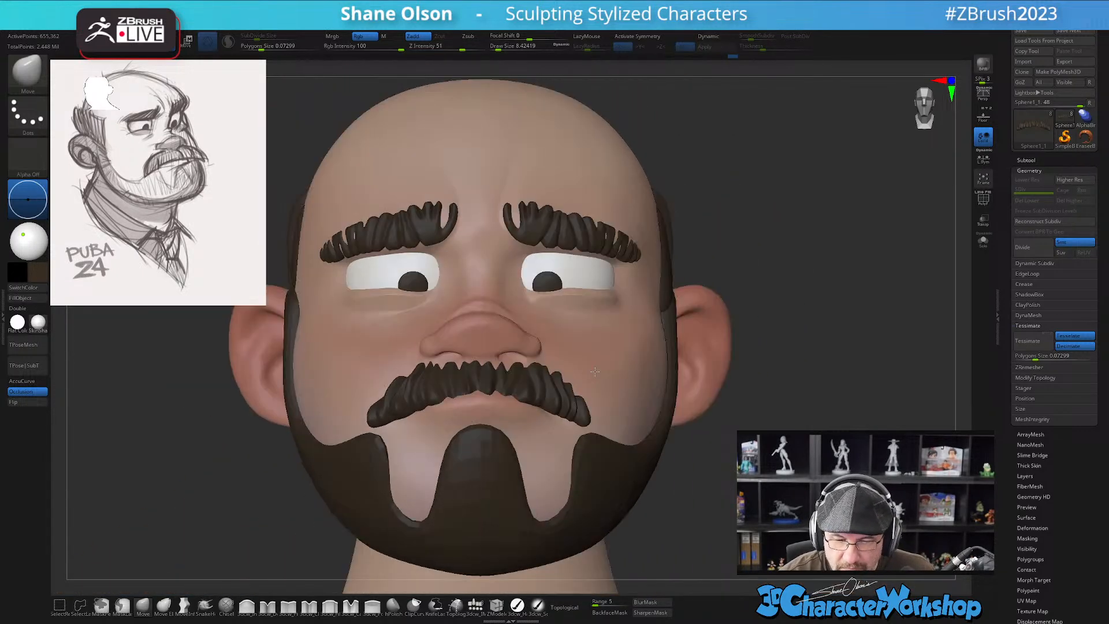
Enable AccuCurve, refine the mustache's outer tips with draw size up to about 12.9, and check the whole bust
{"action": "right_click_drag", "start_coordinate": [617, 409], "coordinate": [642, 528], "text": "ctrl"}
{"action": "left_click", "coordinate": [32, 382]}
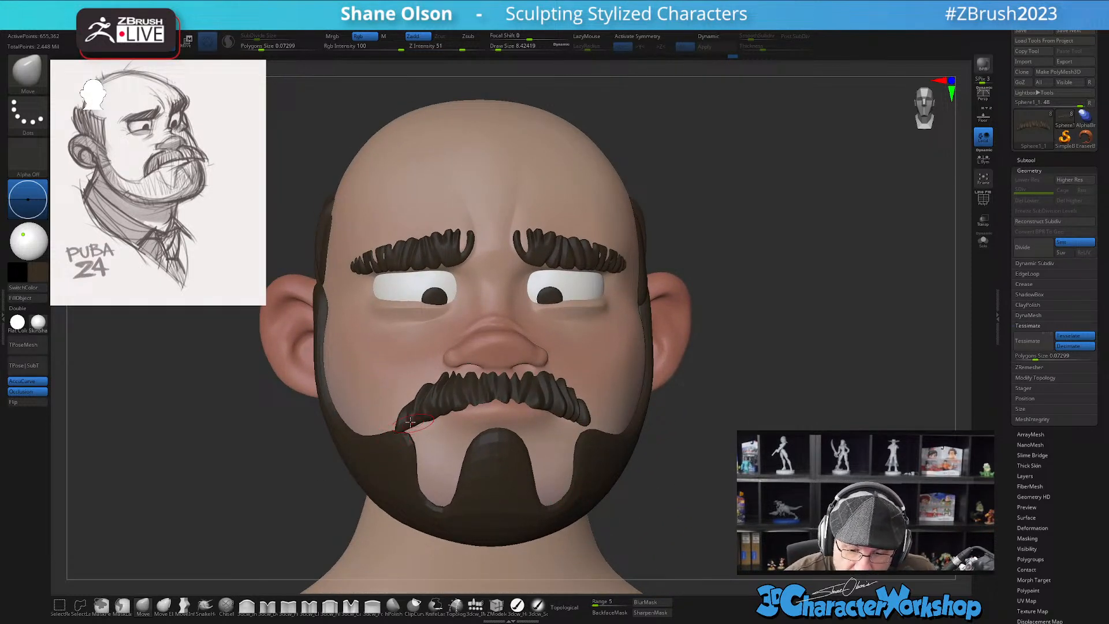
{"action": "right_click_drag", "start_coordinate": [398, 425], "coordinate": [586, 421]}
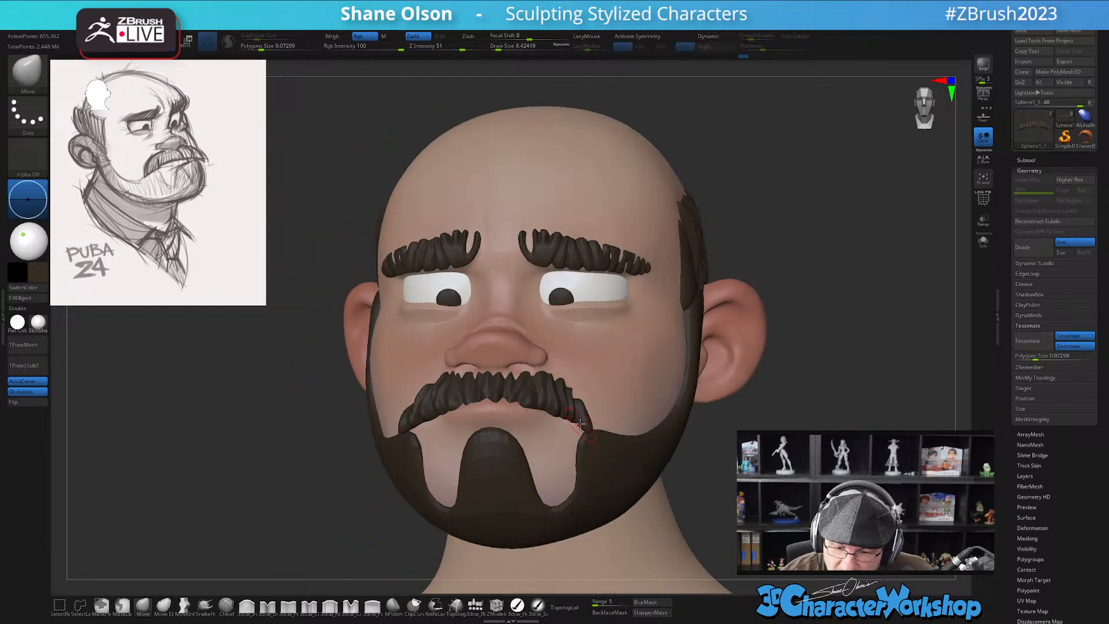
{"action": "key", "text": "]"}
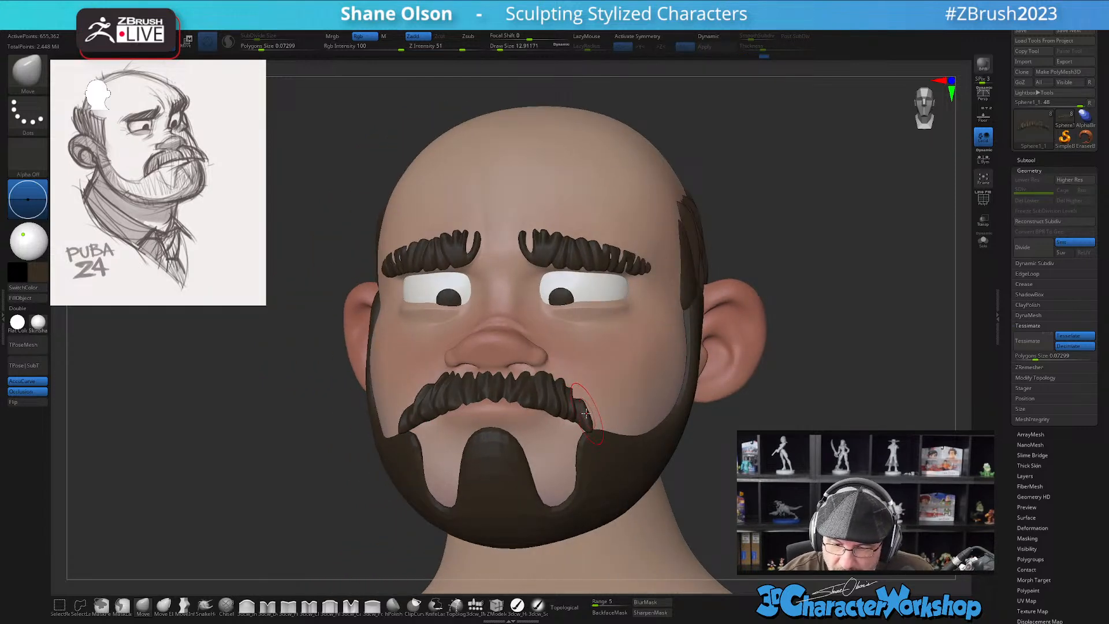
{"action": "mouse_move", "coordinate": [598, 443]}
{"action": "right_mouse_down"}
{"action": "mouse_move", "coordinate": [602, 490]}
{"action": "mouse_move", "coordinate": [604, 439]}
{"action": "mouse_move", "coordinate": [732, 454]}
{"action": "mouse_move", "coordinate": [688, 451]}
{"action": "mouse_move", "coordinate": [661, 420]}
{"action": "right_mouse_up"}
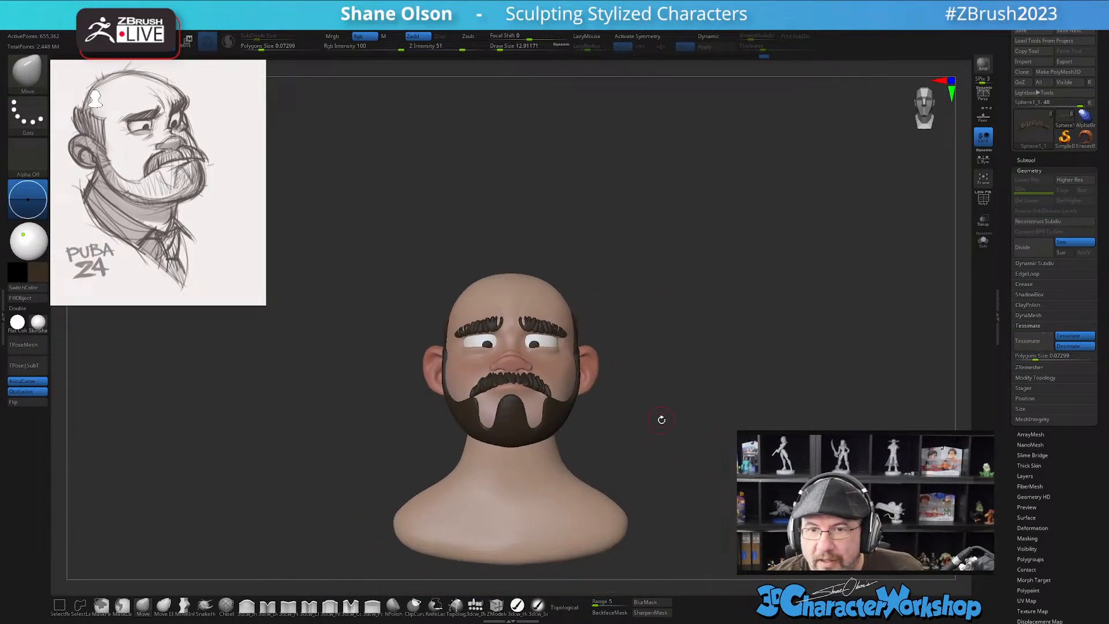
{"action": "right_click_drag", "start_coordinate": [636, 343], "coordinate": [612, 334], "text": "alt"}
{"action": "right_click_drag", "start_coordinate": [711, 275], "coordinate": [598, 321], "text": "alt"}
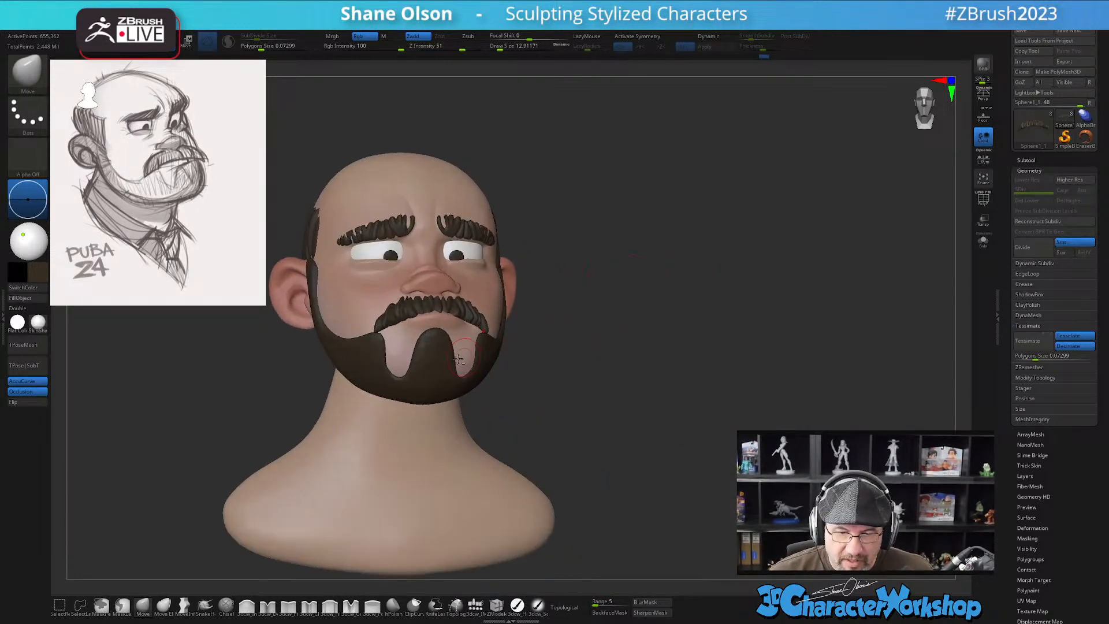
Make the beard the active subtool, set the draw size to about 33, and check the beard from front and three-quarter views
{"action": "right_click_drag", "start_coordinate": [557, 354], "coordinate": [719, 300], "text": "shift"}
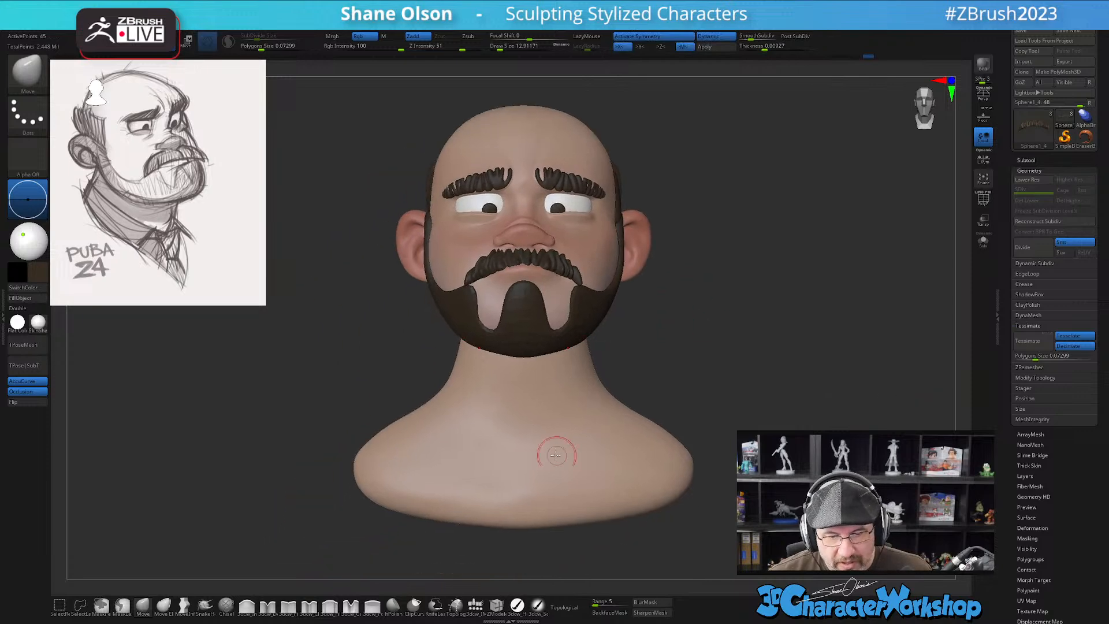
{"action": "right_click_drag", "start_coordinate": [412, 421], "coordinate": [666, 319]}
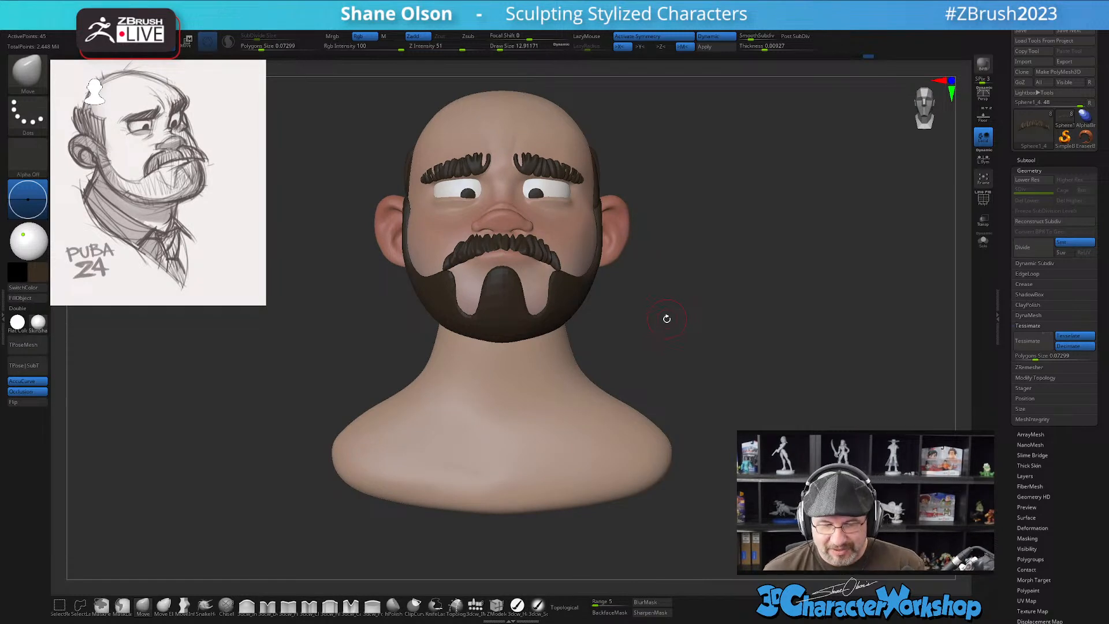
{"action": "right_click_drag", "start_coordinate": [634, 291], "coordinate": [723, 330]}
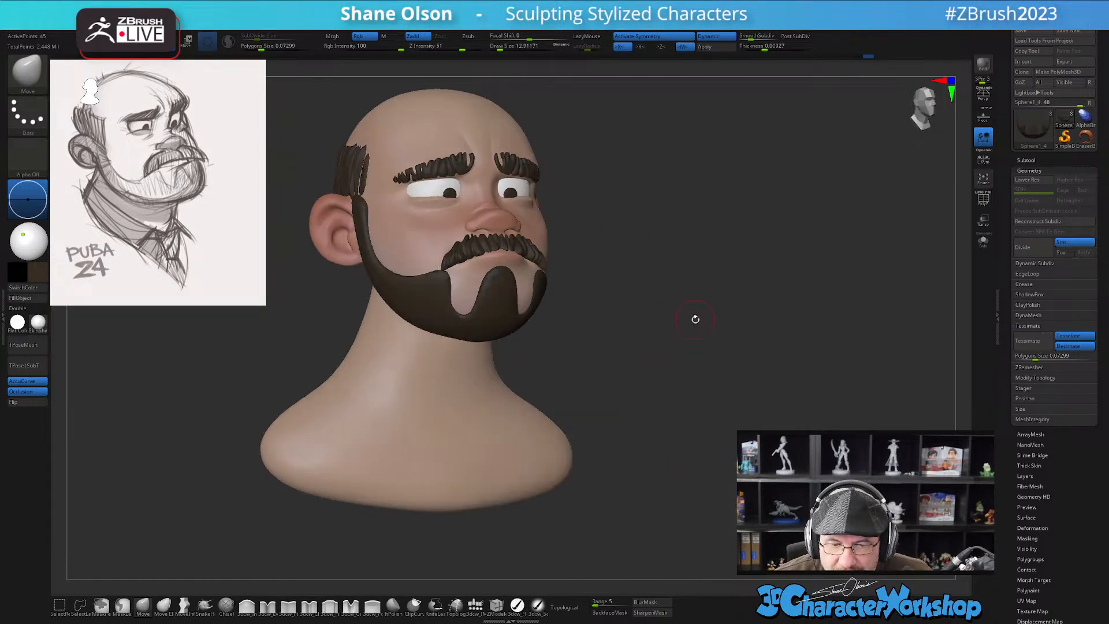
{"action": "scroll", "coordinate": [1003, 100], "scroll_direction": "up", "scroll_amount": 1}
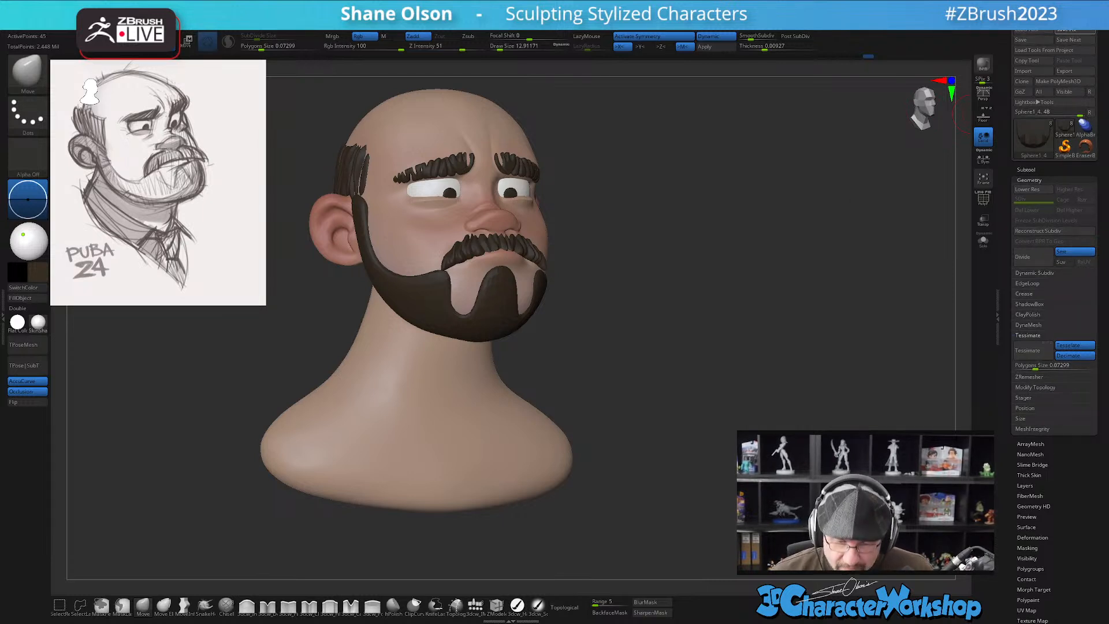
{"action": "right_click_drag", "start_coordinate": [681, 244], "coordinate": [670, 258], "text": "ctrl"}
{"action": "right_click_drag", "start_coordinate": [671, 258], "coordinate": [665, 325], "text": "alt"}
{"action": "key", "text": "s"}
{"action": "left_click_drag", "start_coordinate": [617, 318], "coordinate": [625, 319]}
{"action": "right_click_drag", "start_coordinate": [625, 319], "coordinate": [629, 322], "text": "alt"}
{"action": "key", "text": "s"}
{"action": "left_click_drag", "start_coordinate": [628, 323], "coordinate": [623, 324]}
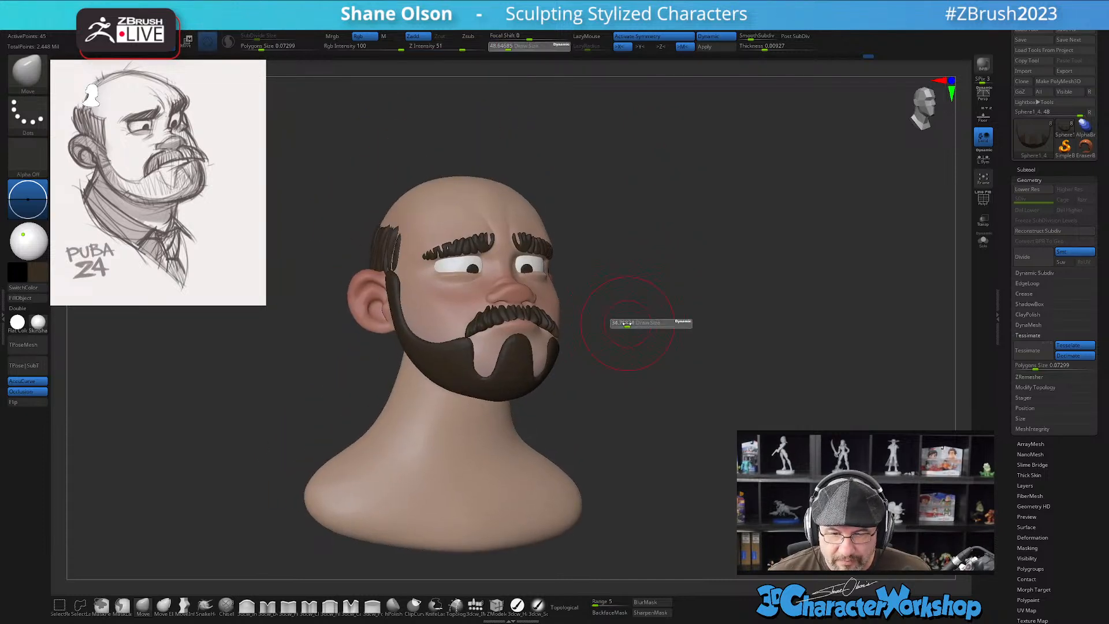
{"action": "mouse_move", "coordinate": [649, 315]}
{"action": "right_mouse_down"}
{"action": "mouse_move", "coordinate": [664, 295]}
{"action": "mouse_move", "coordinate": [554, 345]}
{"action": "right_mouse_up"}
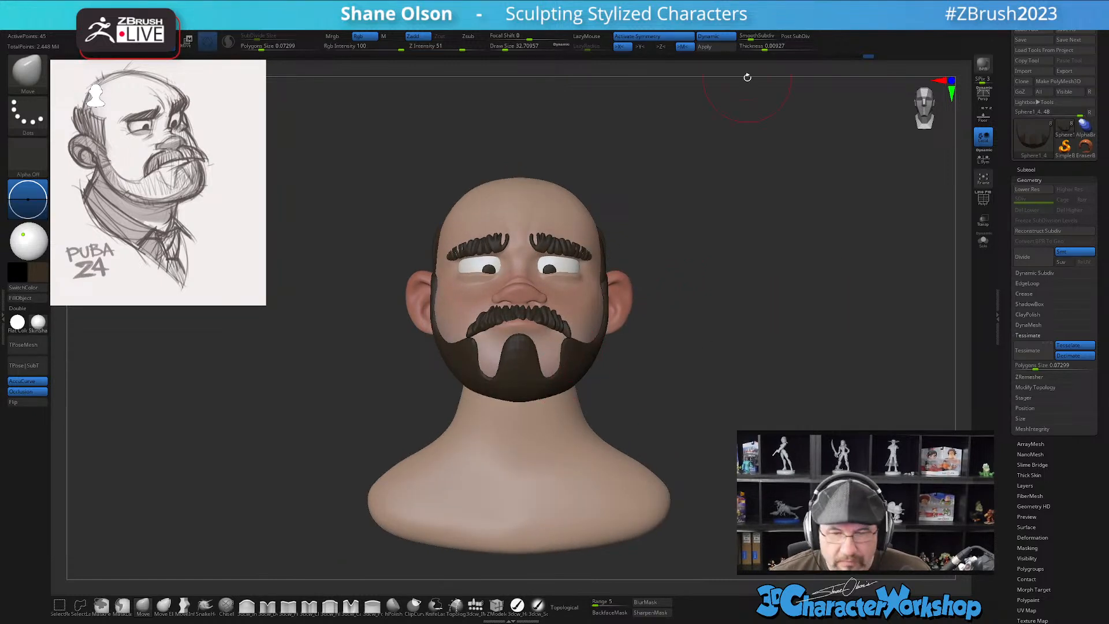
Convert the beard's dynamic subdivision to real geometry, subdivide it to level 8, and delete the lower levels
{"action": "key", "text": "ctrl"}
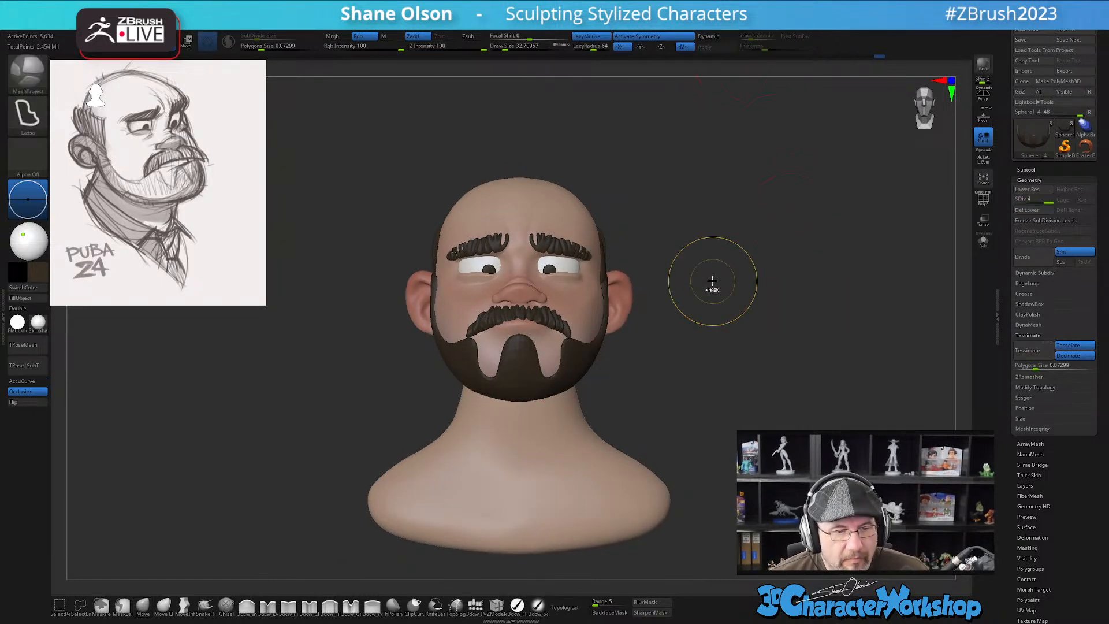
{"action": "key", "text": "ctrl+d"}
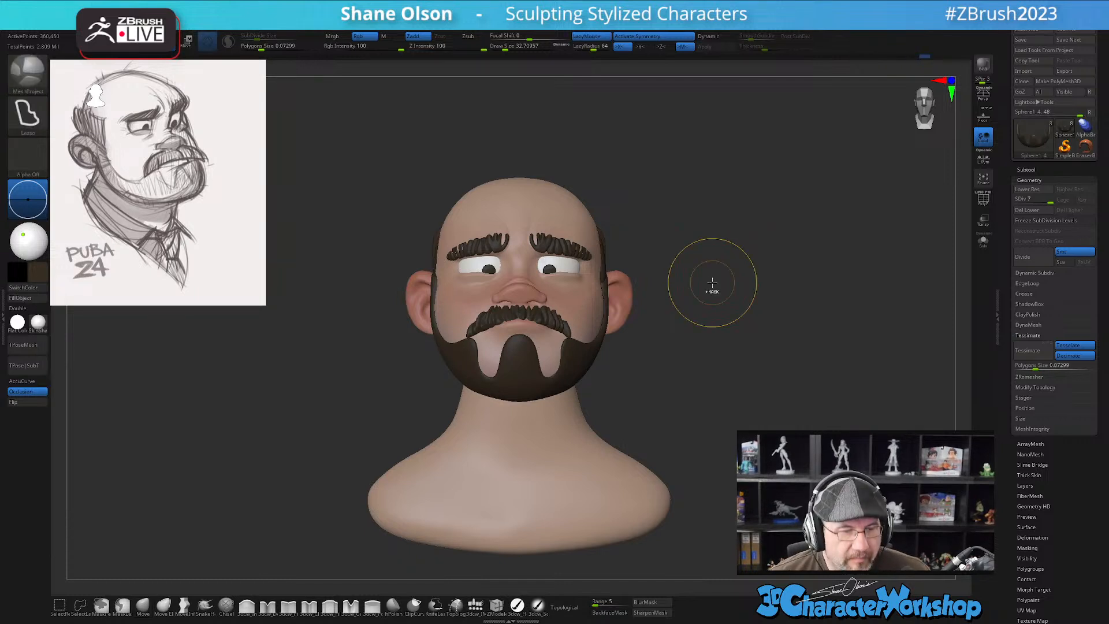
{"action": "key", "text": "ctrl+d"}
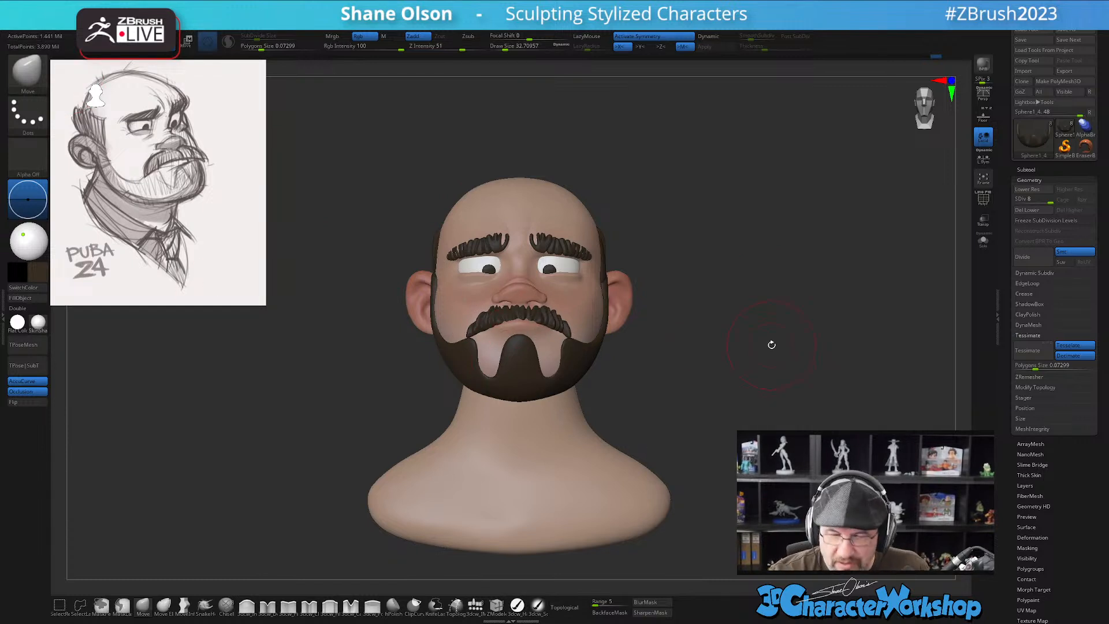
{"action": "left_click_drag", "start_coordinate": [769, 344], "coordinate": [758, 433]}
{"action": "key", "text": "["}
{"action": "left_click", "coordinate": [1031, 212]}
{"action": "mouse_move", "coordinate": [651, 441]}
{"action": "left_mouse_down"}
{"action": "mouse_move", "coordinate": [635, 405]}
{"action": "mouse_move", "coordinate": [635, 414]}
{"action": "mouse_move", "coordinate": [675, 397]}
{"action": "mouse_move", "coordinate": [671, 421]}
{"action": "left_mouse_up"}
{"action": "key", "text": "s"}
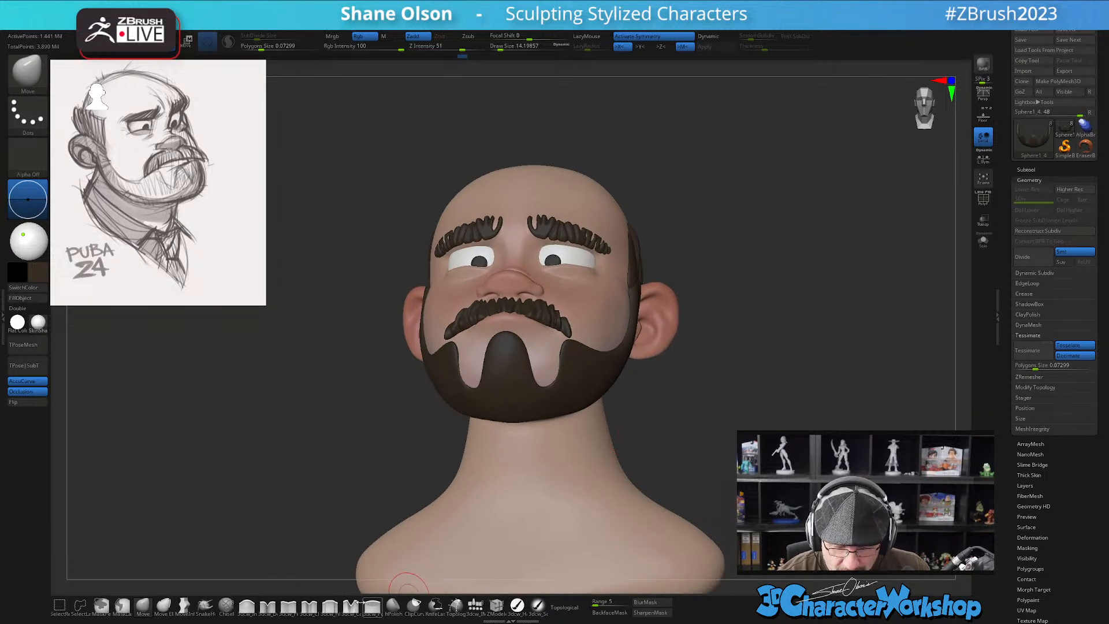
{"action": "left_click", "coordinate": [350, 605]}
{"action": "mouse_move", "coordinate": [527, 375]}
{"action": "right_mouse_down", "text": "ctrl"}
{"action": "mouse_move", "coordinate": [517, 401]}
{"action": "mouse_move", "coordinate": [547, 404]}
{"action": "right_mouse_up", "text": "ctrl"}
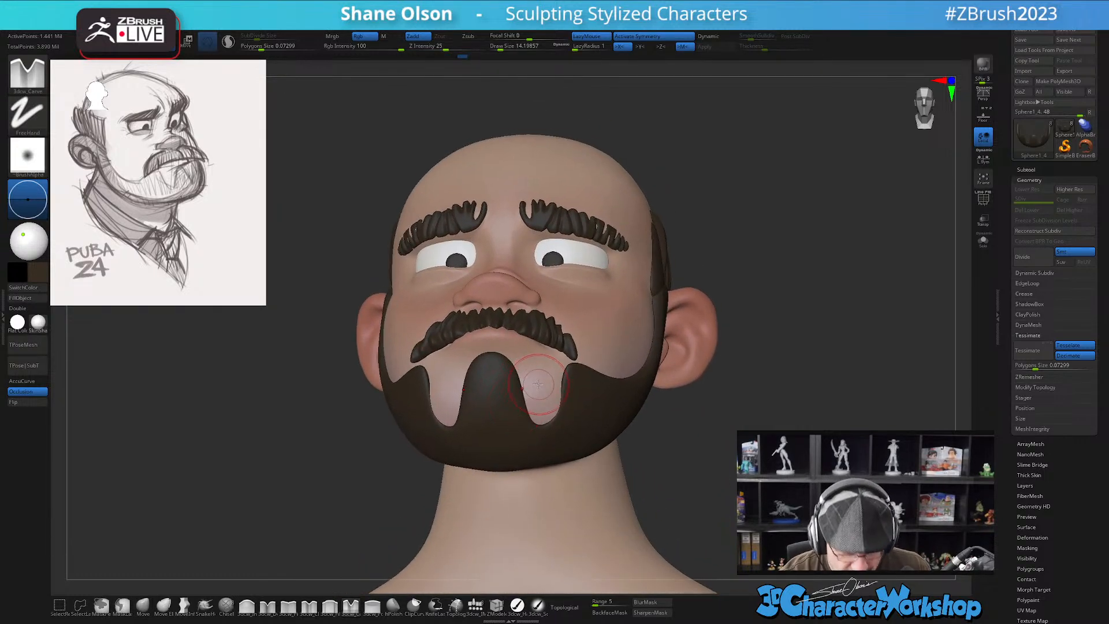
{"action": "right_click_drag", "start_coordinate": [543, 361], "coordinate": [536, 366], "text": "alt"}
{"action": "key", "text": "s"}
{"action": "left_click_drag", "start_coordinate": [531, 371], "coordinate": [528, 371]}
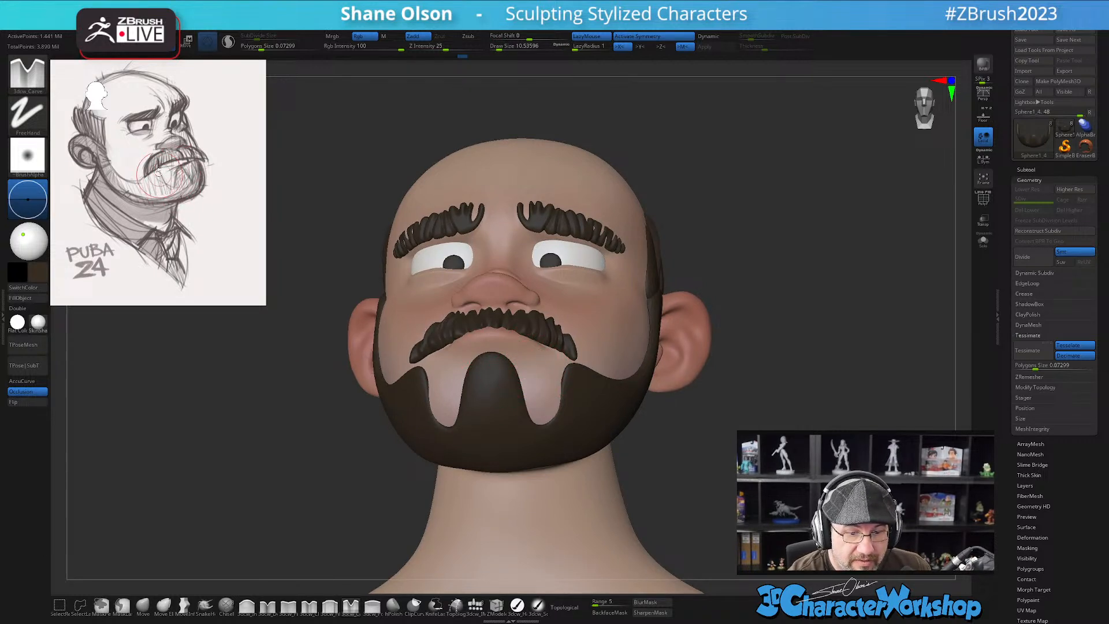
{"action": "mouse_move", "coordinate": [544, 398]}
{"action": "right_mouse_down"}
{"action": "mouse_move", "coordinate": [530, 390]}
{"action": "mouse_move", "coordinate": [561, 360]}
{"action": "mouse_move", "coordinate": [549, 352]}
{"action": "right_mouse_up"}
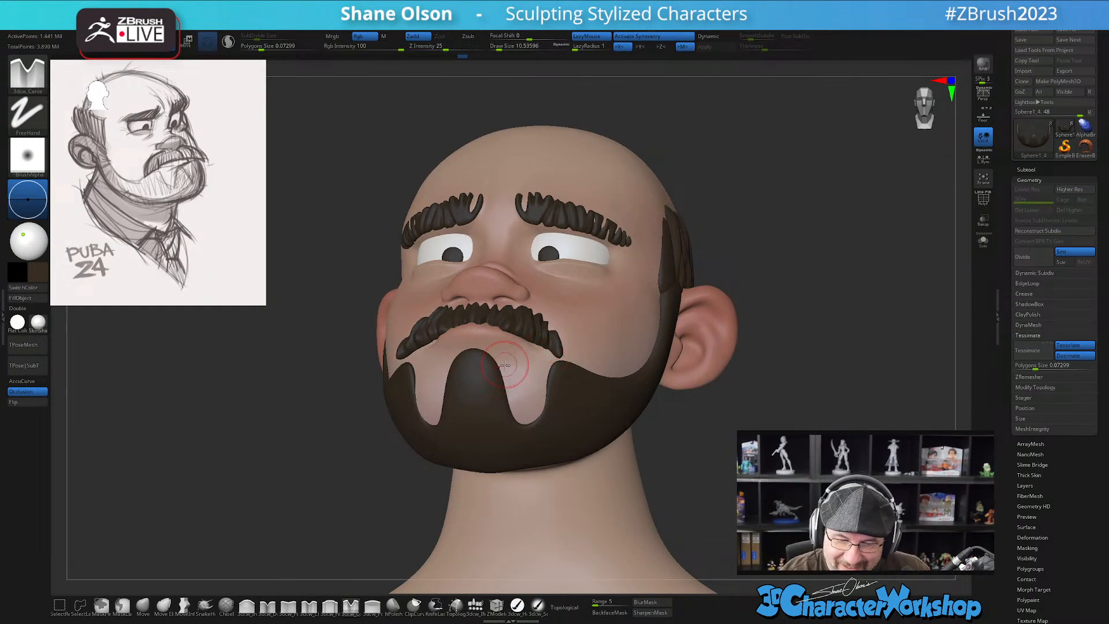
{"action": "mouse_move", "coordinate": [500, 364]}
{"action": "right_mouse_down"}
{"action": "mouse_move", "coordinate": [498, 381]}
{"action": "mouse_move", "coordinate": [502, 367]}
{"action": "right_mouse_up"}
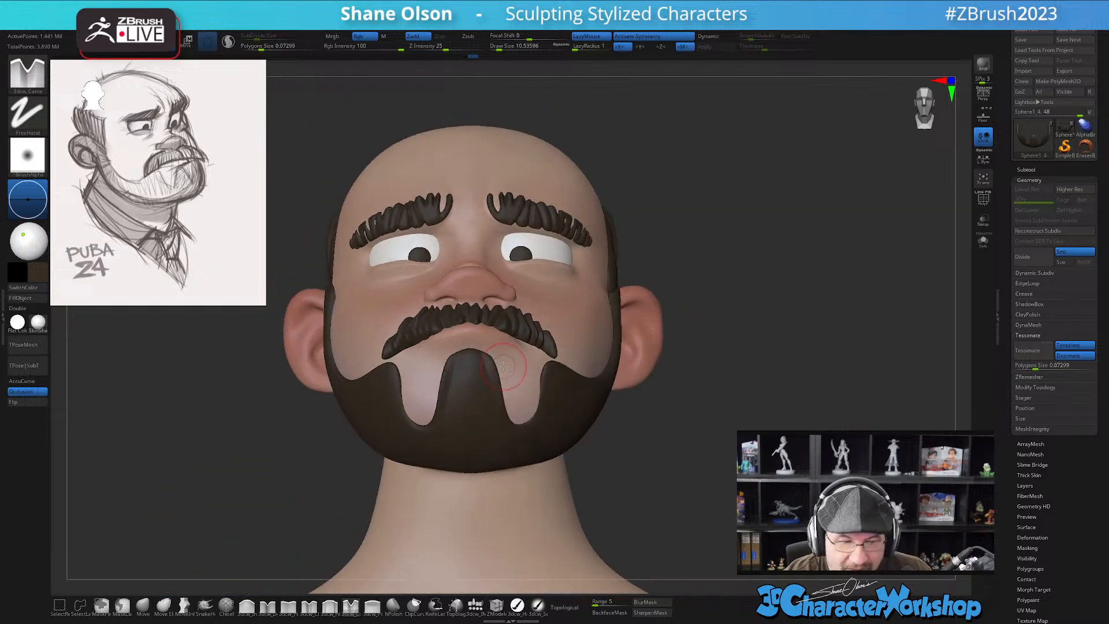
{"action": "mouse_move", "coordinate": [474, 329]}
{"action": "right_mouse_down"}
{"action": "mouse_move", "coordinate": [455, 368]}
{"action": "mouse_move", "coordinate": [456, 347]}
{"action": "mouse_move", "coordinate": [448, 355]}
{"action": "mouse_move", "coordinate": [490, 353]}
{"action": "right_mouse_up"}
Pull the upper end of the chin beard into jagged points with the Move brush at draw size up to about 56
{"action": "left_click", "coordinate": [143, 605]}
{"action": "key", "text": "s"}
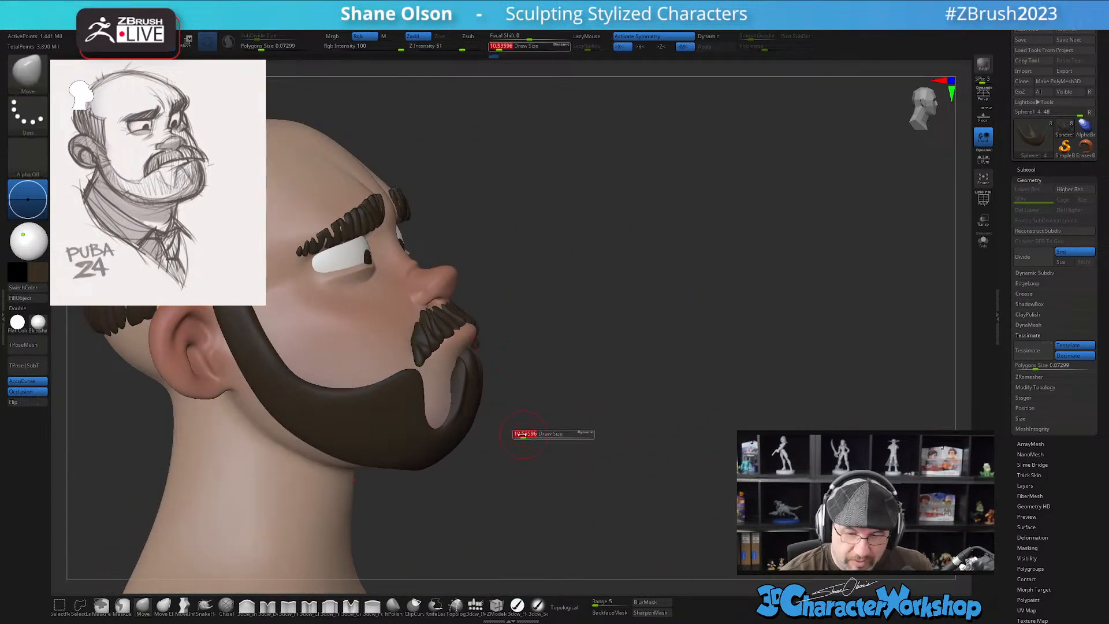
{"action": "left_click_drag", "start_coordinate": [532, 433], "coordinate": [533, 433]}
{"action": "left_click_drag", "start_coordinate": [470, 363], "coordinate": [462, 365]}
{"action": "mouse_move", "coordinate": [549, 414]}
{"action": "right_mouse_down"}
{"action": "mouse_move", "coordinate": [520, 424]}
{"action": "mouse_move", "coordinate": [656, 423]}
{"action": "mouse_move", "coordinate": [675, 391]}
{"action": "mouse_move", "coordinate": [648, 414]}
{"action": "mouse_move", "coordinate": [587, 384]}
{"action": "mouse_move", "coordinate": [375, 347]}
{"action": "right_mouse_up"}
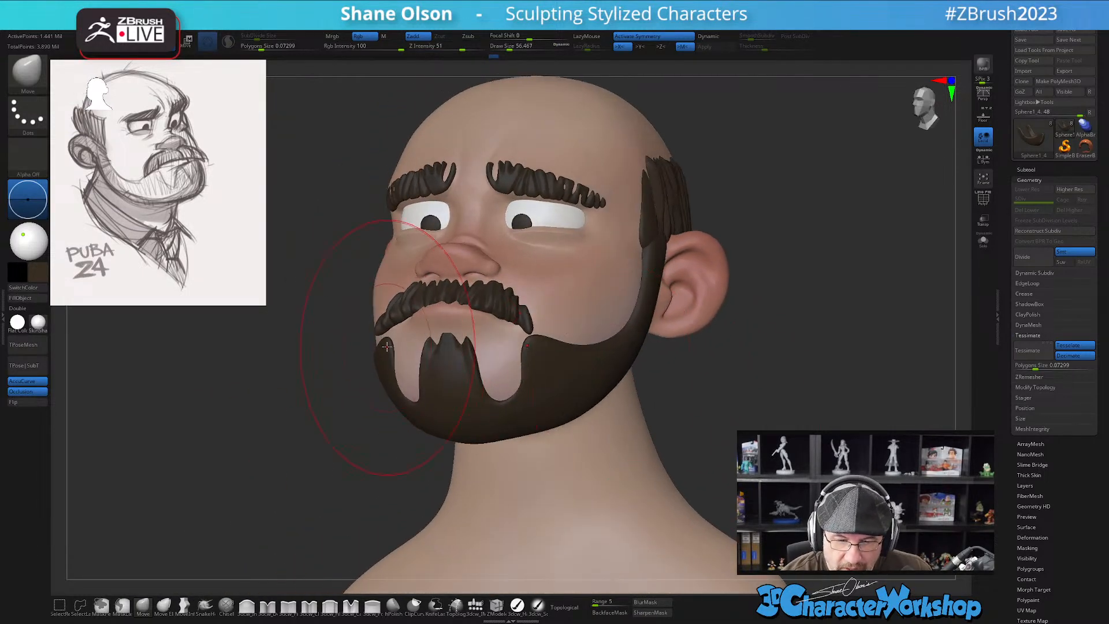
{"action": "right_click_drag", "start_coordinate": [397, 388], "coordinate": [582, 345]}
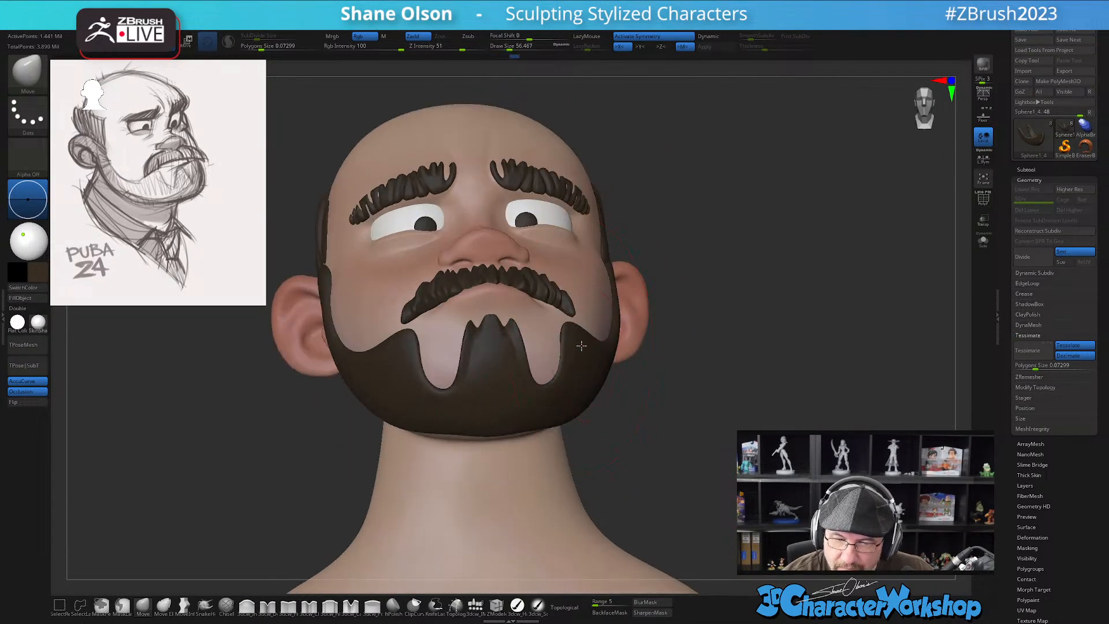
{"action": "right_click_drag", "start_coordinate": [773, 426], "coordinate": [789, 401]}
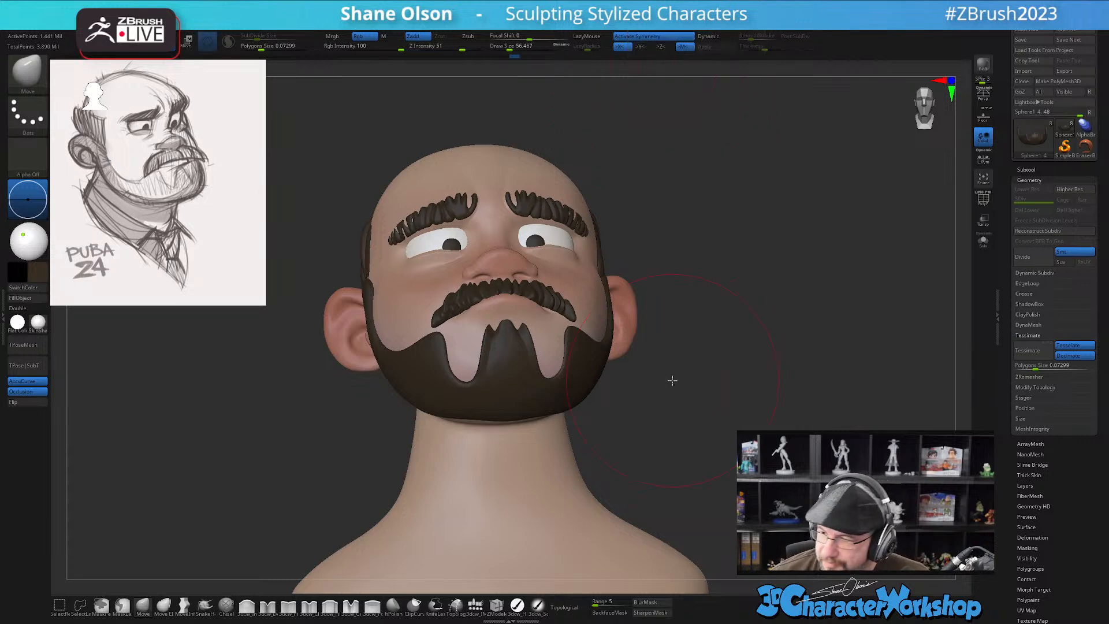
Reduce the draw size to about 15.6 and reshape the beard edge at the base of the bare gap beside the chin
{"action": "mouse_move", "coordinate": [676, 408]}
{"action": "left_mouse_down"}
{"action": "mouse_move", "coordinate": [615, 409]}
{"action": "mouse_move", "coordinate": [718, 381]}
{"action": "mouse_move", "coordinate": [675, 426]}
{"action": "left_mouse_up"}
{"action": "key", "text": "s"}
{"action": "right_click_drag", "start_coordinate": [671, 416], "coordinate": [585, 426]}
{"action": "mouse_move", "coordinate": [534, 383]}
{"action": "right_mouse_down", "text": "ctrl"}
{"action": "mouse_move", "coordinate": [530, 423]}
{"action": "mouse_move", "coordinate": [501, 392]}
{"action": "right_mouse_up", "text": "ctrl"}
{"action": "key", "text": "s"}
{"action": "left_click_drag", "start_coordinate": [488, 422], "coordinate": [485, 423]}
{"action": "mouse_move", "coordinate": [477, 411]}
{"action": "left_mouse_down"}
{"action": "mouse_move", "coordinate": [470, 422]}
{"action": "mouse_move", "coordinate": [486, 428]}
{"action": "left_mouse_up"}
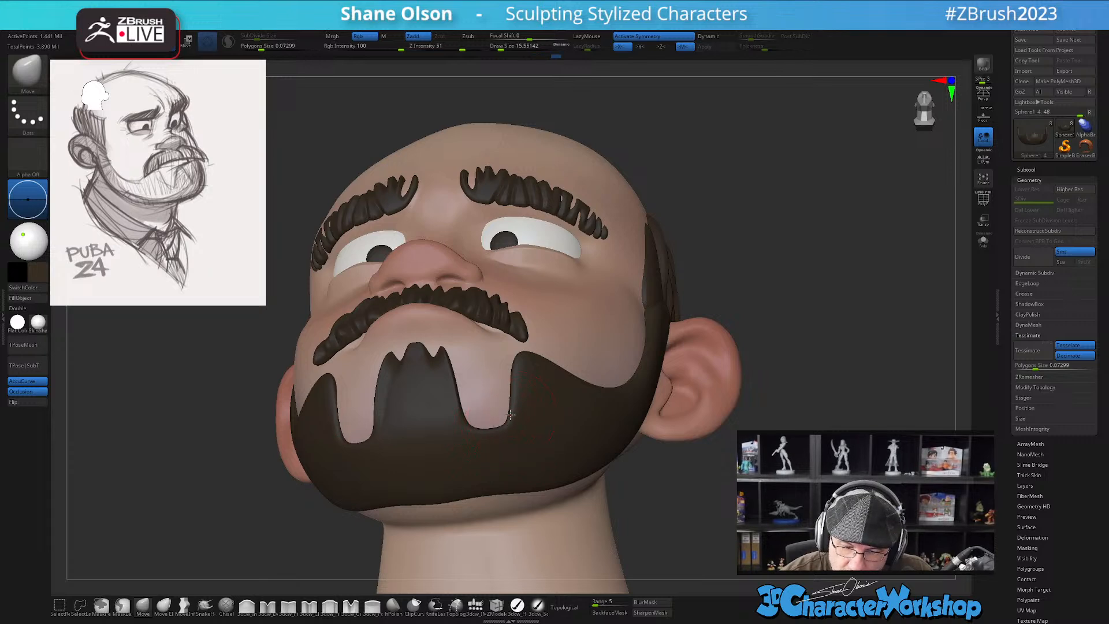
Sharpen the beard corners below the mustache tips and refine the gap's outer edge with draw size about 23
{"action": "mouse_move", "coordinate": [527, 429]}
{"action": "right_mouse_down"}
{"action": "mouse_move", "coordinate": [507, 441]}
{"action": "mouse_move", "coordinate": [512, 427]}
{"action": "right_mouse_up"}
{"action": "key", "text": "s"}
{"action": "left_click_drag", "start_coordinate": [513, 426], "coordinate": [516, 426]}
{"action": "mouse_move", "coordinate": [571, 333]}
{"action": "right_mouse_down"}
{"action": "mouse_move", "coordinate": [547, 359]}
{"action": "mouse_move", "coordinate": [528, 357]}
{"action": "right_mouse_up"}
{"action": "key", "text": "s"}
{"action": "left_click_drag", "start_coordinate": [528, 357], "coordinate": [522, 357]}
{"action": "right_click_drag", "start_coordinate": [531, 338], "coordinate": [527, 348]}
{"action": "key", "text": "s"}
{"action": "left_click_drag", "start_coordinate": [527, 351], "coordinate": [532, 353]}
{"action": "left_click_drag", "start_coordinate": [529, 363], "coordinate": [525, 353]}
{"action": "left_click_drag", "start_coordinate": [510, 421], "coordinate": [505, 424]}
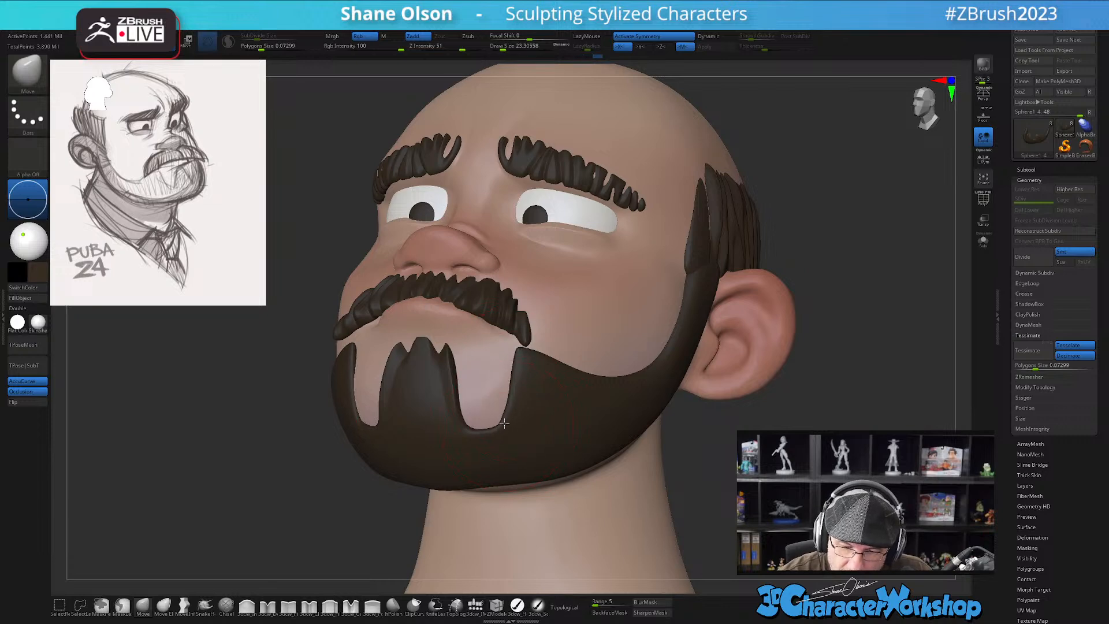
{"action": "mouse_move", "coordinate": [525, 371]}
{"action": "right_mouse_down"}
{"action": "mouse_move", "coordinate": [546, 367]}
{"action": "mouse_move", "coordinate": [516, 397]}
{"action": "right_mouse_up"}
{"action": "mouse_move", "coordinate": [586, 376]}
{"action": "right_mouse_down"}
{"action": "mouse_move", "coordinate": [595, 525]}
{"action": "mouse_move", "coordinate": [476, 532]}
{"action": "right_mouse_up"}
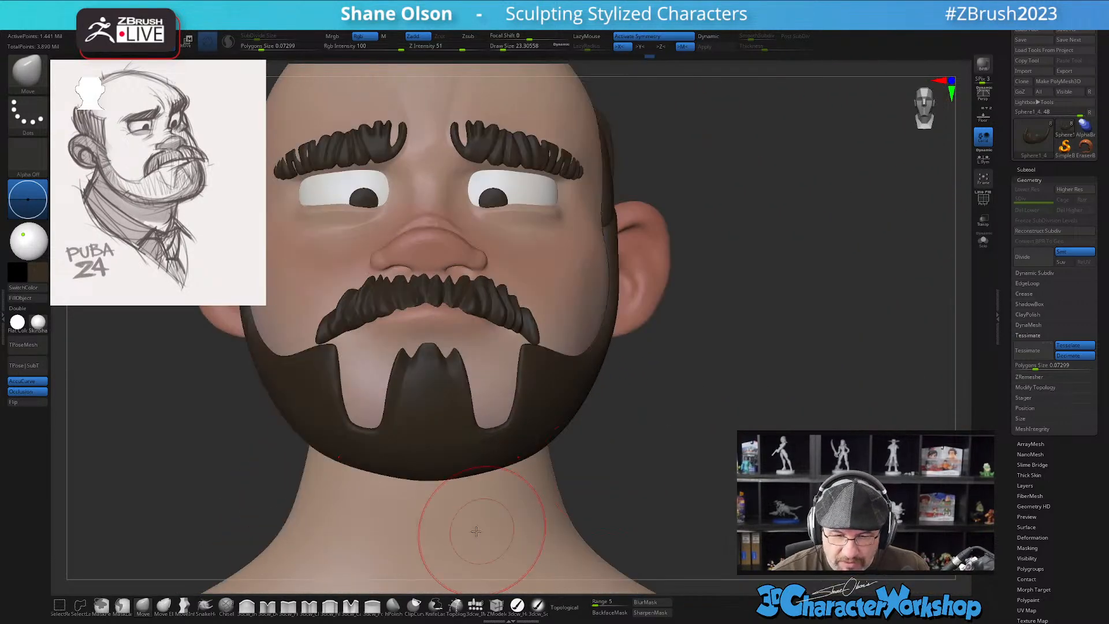
Carve strand grooves into the beard's front corner beside the chin gap with the carving brush at draw size about 11.7
{"action": "left_click", "coordinate": [351, 606]}
{"action": "key", "text": "s"}
{"action": "left_click_drag", "start_coordinate": [616, 447], "coordinate": [612, 448]}
{"action": "left_click_drag", "start_coordinate": [610, 435], "coordinate": [494, 376]}
{"action": "key", "text": "s"}
{"action": "left_click", "coordinate": [525, 381]}
{"action": "mouse_move", "coordinate": [547, 399]}
{"action": "right_mouse_down"}
{"action": "mouse_move", "coordinate": [543, 411]}
{"action": "mouse_move", "coordinate": [538, 374]}
{"action": "right_mouse_up"}
{"action": "right_click_drag", "start_coordinate": [508, 317], "coordinate": [507, 293]}
{"action": "left_click_drag", "start_coordinate": [507, 294], "coordinate": [499, 408]}
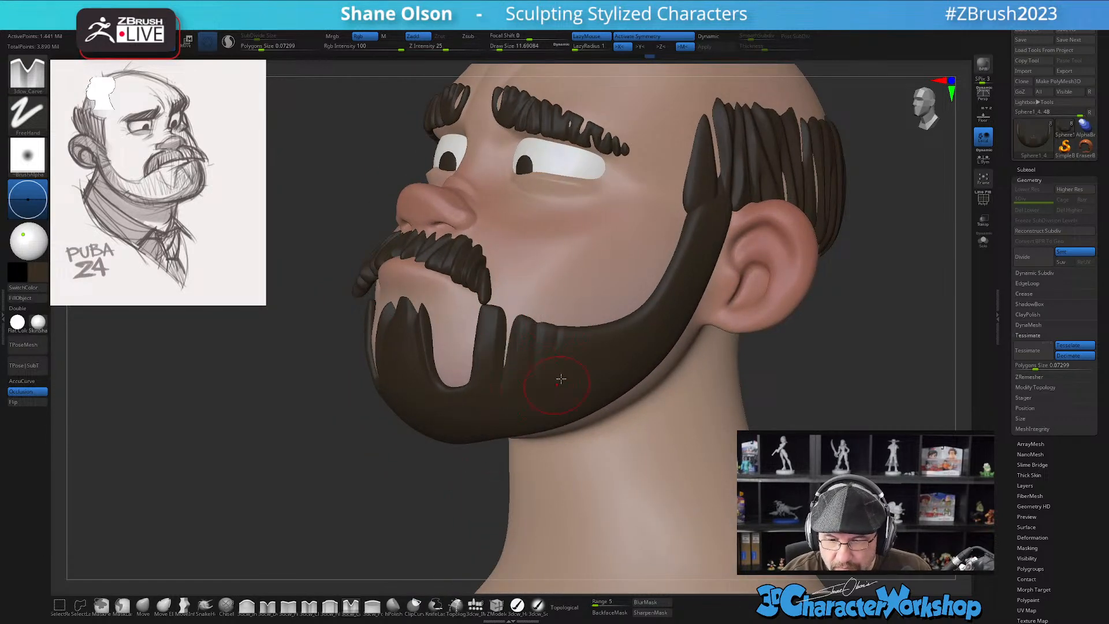
{"action": "right_click_drag", "start_coordinate": [570, 380], "coordinate": [598, 376]}
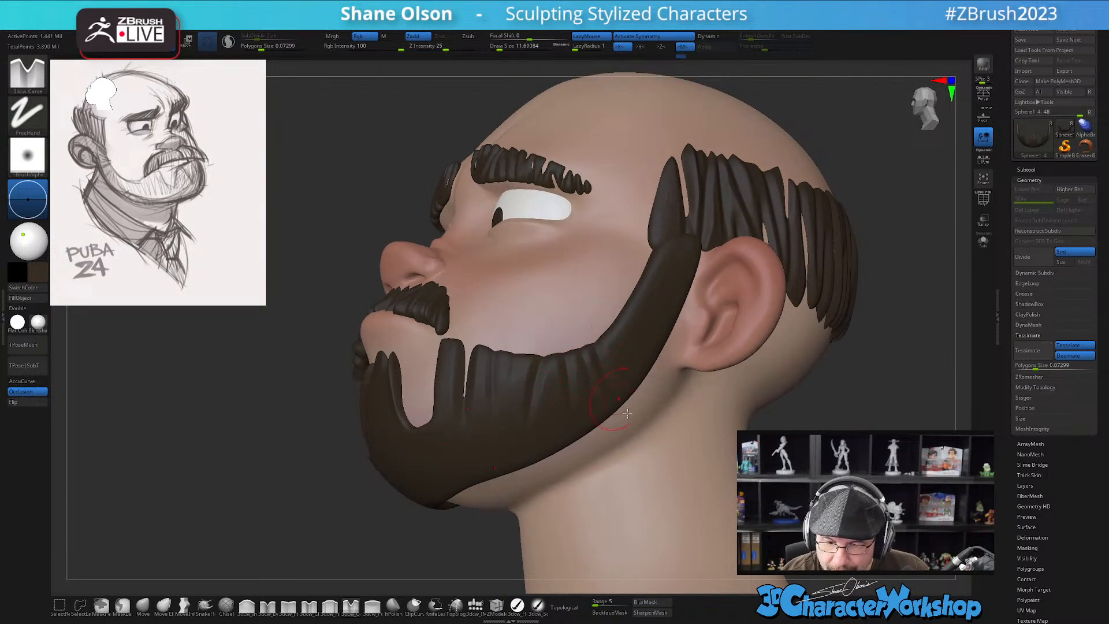
Carve notched strands along the beard's upper edge from the cheek up the sideburn toward the ear
{"action": "right_click_drag", "start_coordinate": [706, 325], "coordinate": [656, 347]}
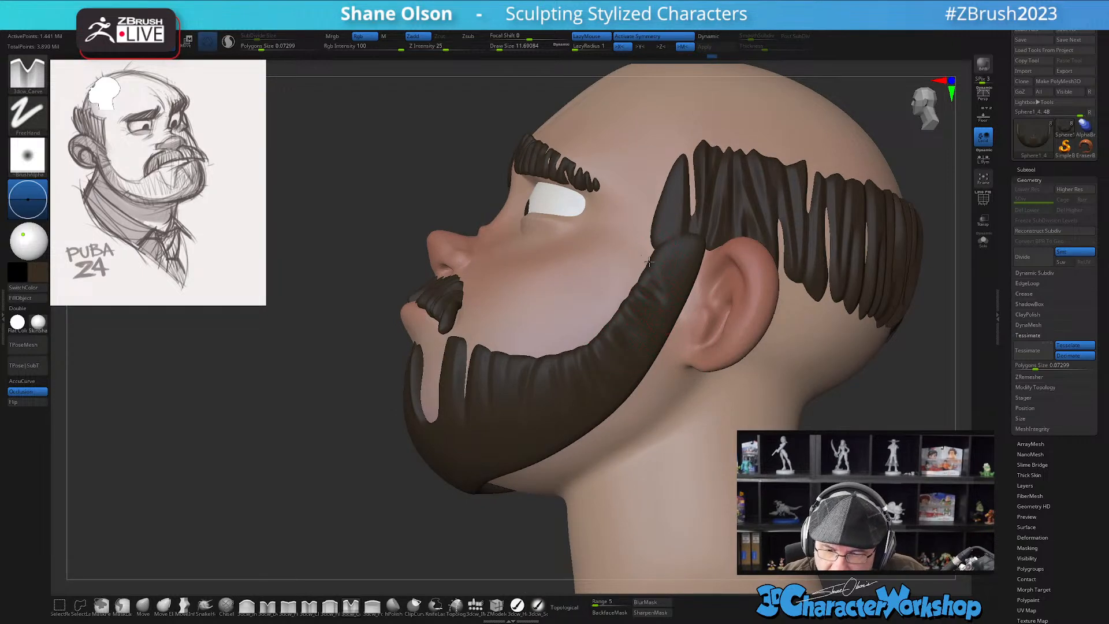
{"action": "right_click_drag", "start_coordinate": [641, 257], "coordinate": [641, 272]}
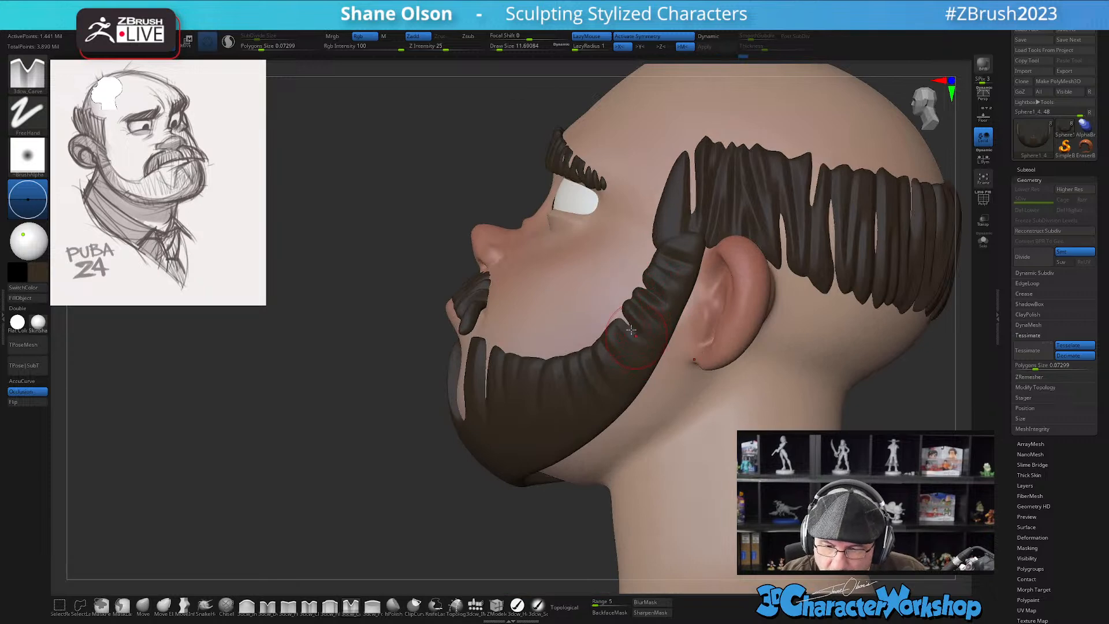
{"action": "right_click_drag", "start_coordinate": [624, 309], "coordinate": [629, 304]}
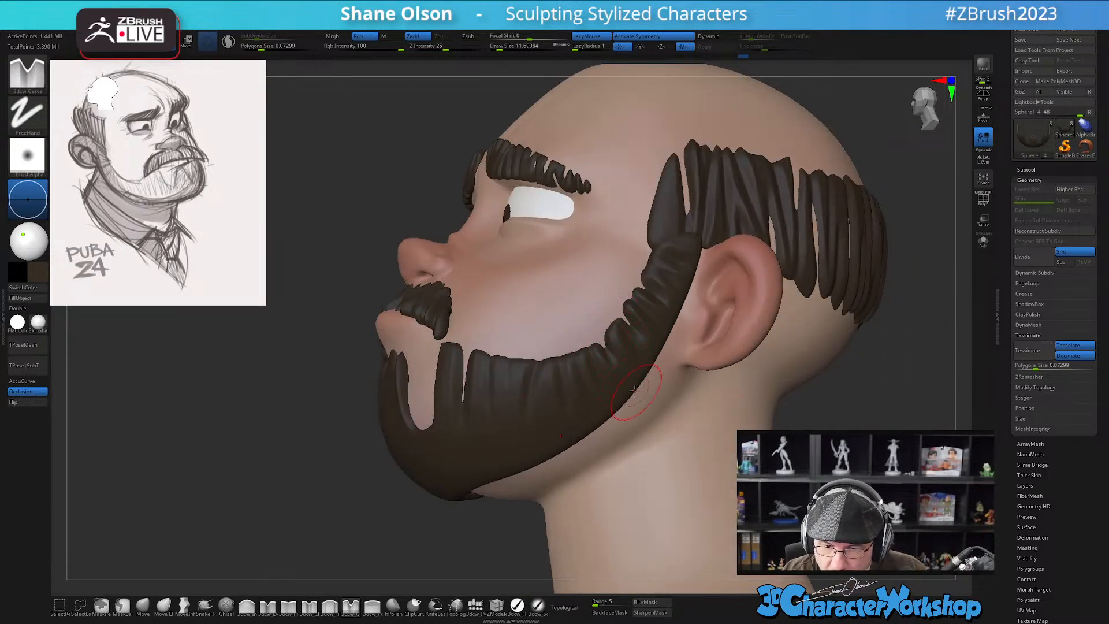
{"action": "mouse_move", "coordinate": [682, 378]}
{"action": "right_mouse_down"}
{"action": "mouse_move", "coordinate": [597, 379]}
{"action": "mouse_move", "coordinate": [581, 445]}
{"action": "right_mouse_up"}
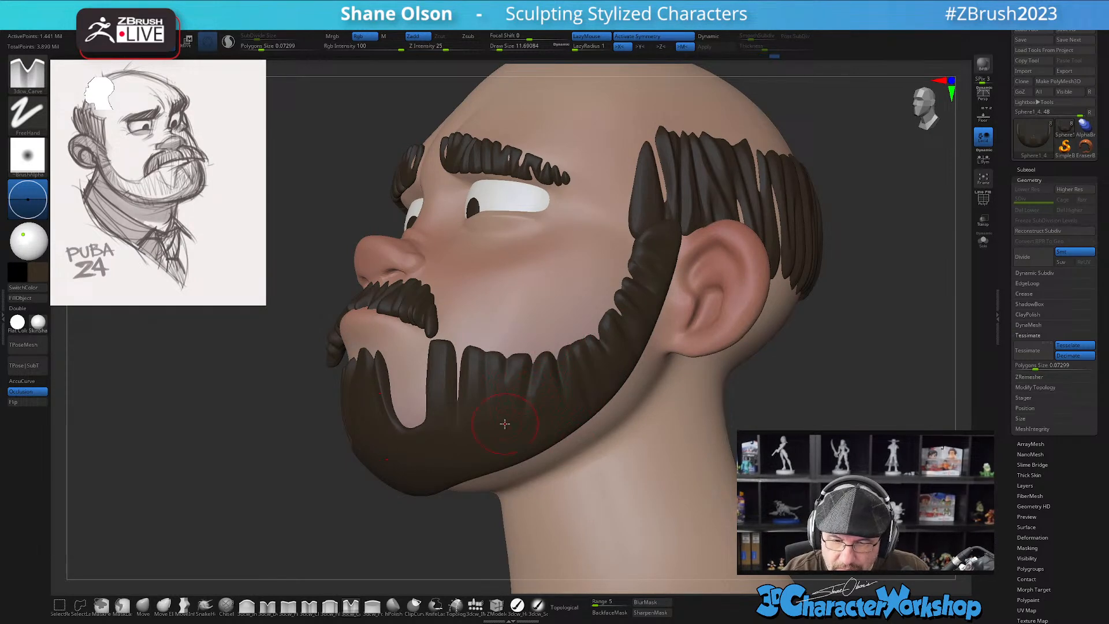
{"action": "right_click_drag", "start_coordinate": [659, 337], "coordinate": [511, 311]}
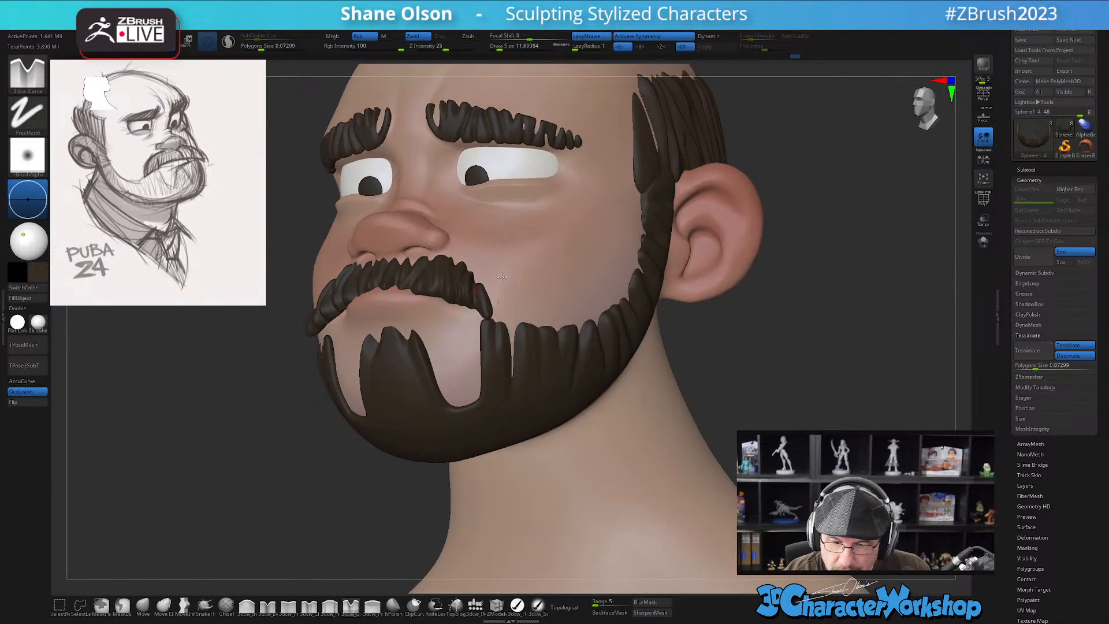
{"action": "right_click_drag", "start_coordinate": [567, 384], "coordinate": [501, 424]}
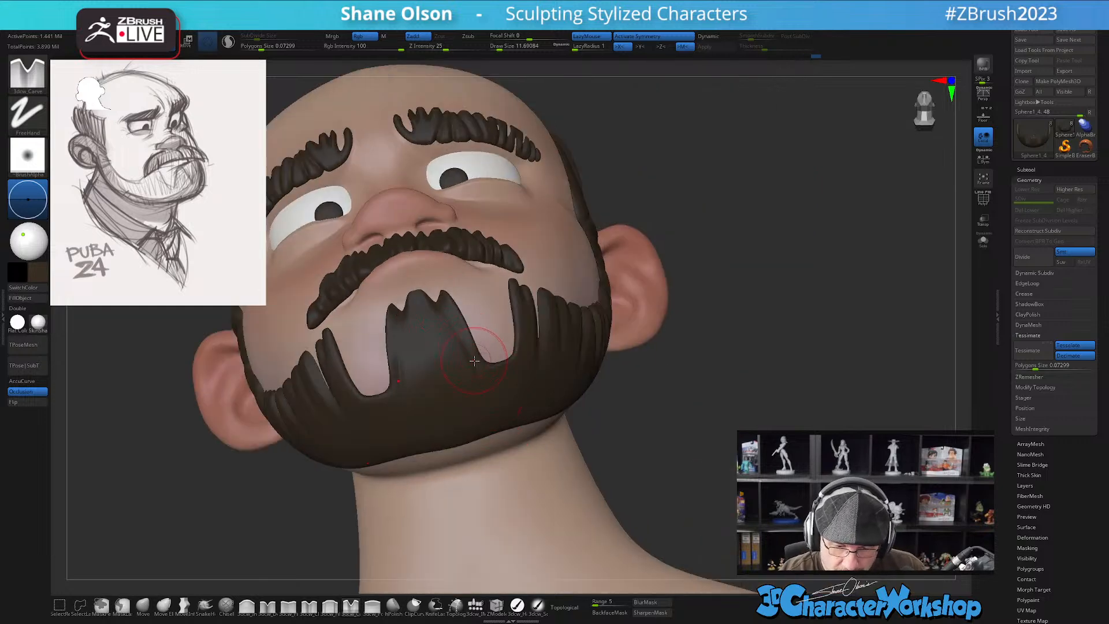
Turn off symmetry and carve strands down the chin beard and beneath the bare gaps beside it
{"action": "key", "text": "x"}
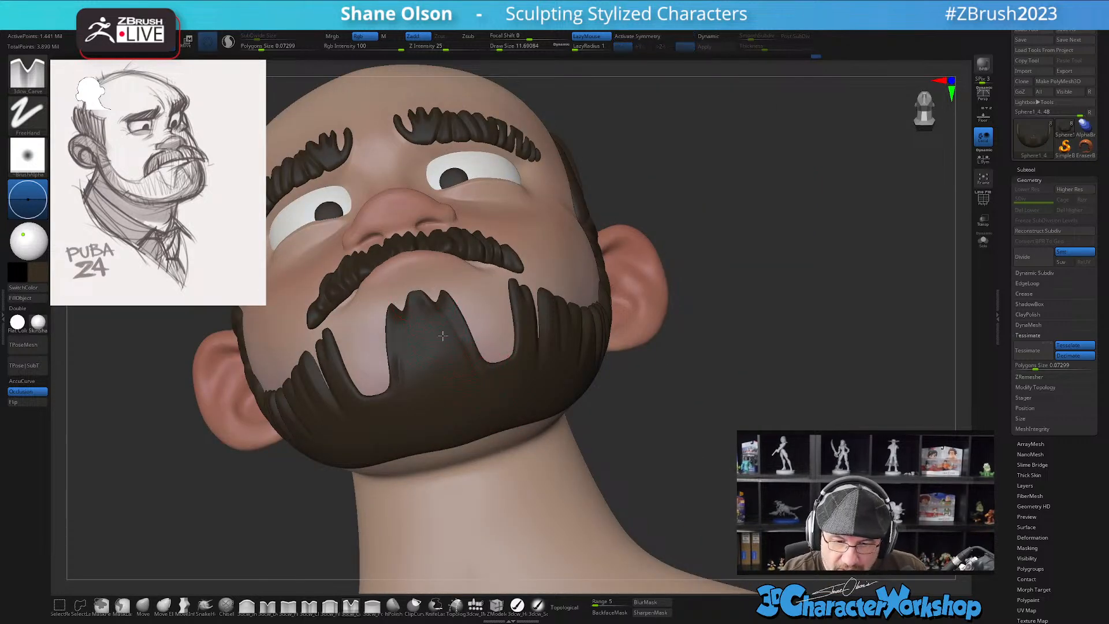
{"action": "left_click_drag", "start_coordinate": [410, 322], "coordinate": [430, 379]}
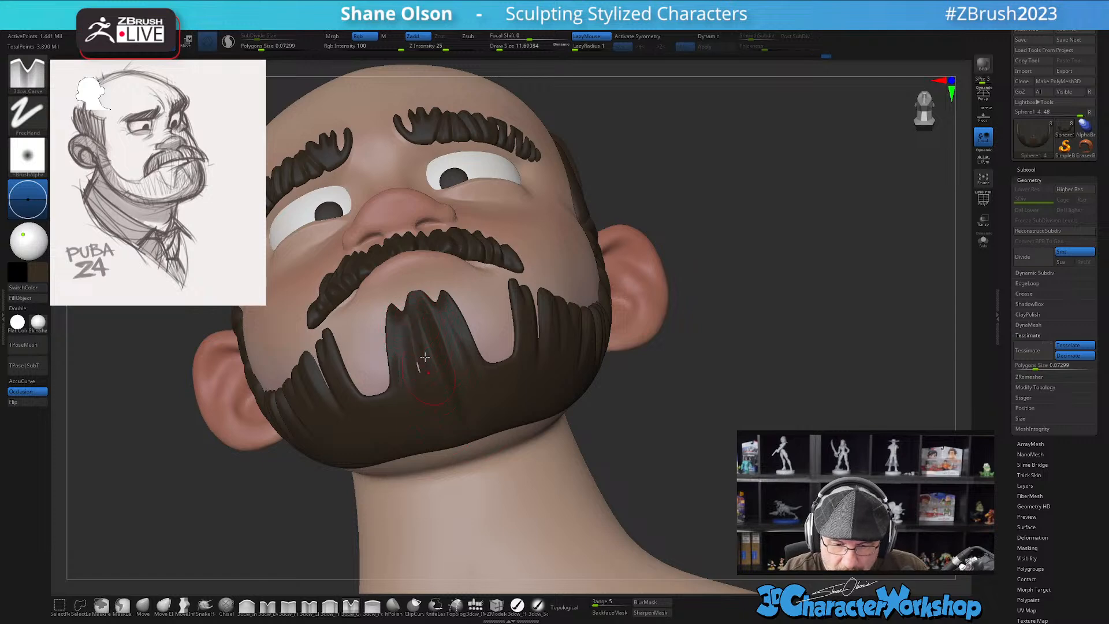
{"action": "right_click_drag", "start_coordinate": [431, 352], "coordinate": [407, 376]}
{"action": "right_click_drag", "start_coordinate": [446, 422], "coordinate": [501, 465]}
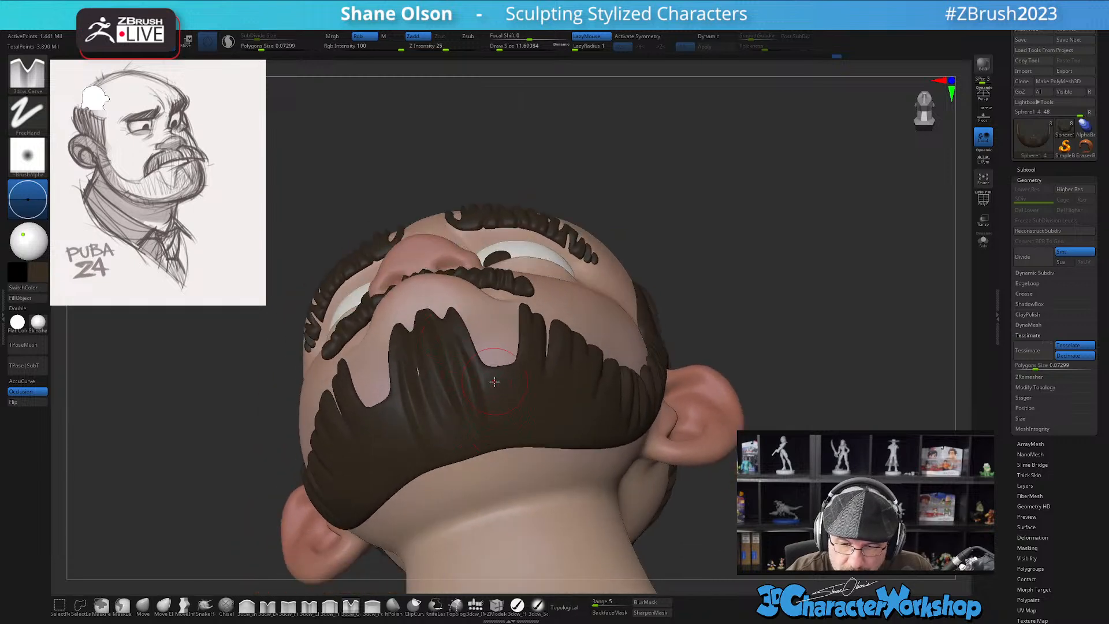
{"action": "left_click_drag", "start_coordinate": [506, 358], "coordinate": [523, 391]}
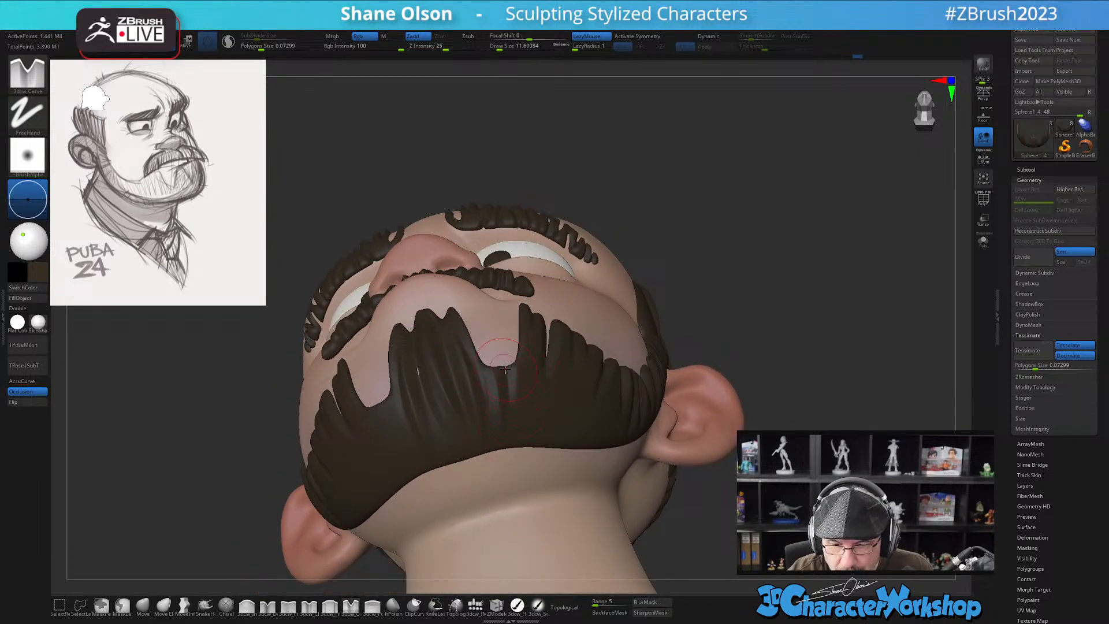
{"action": "right_click_drag", "start_coordinate": [546, 390], "coordinate": [503, 477]}
{"action": "right_click_drag", "start_coordinate": [559, 383], "coordinate": [422, 459]}
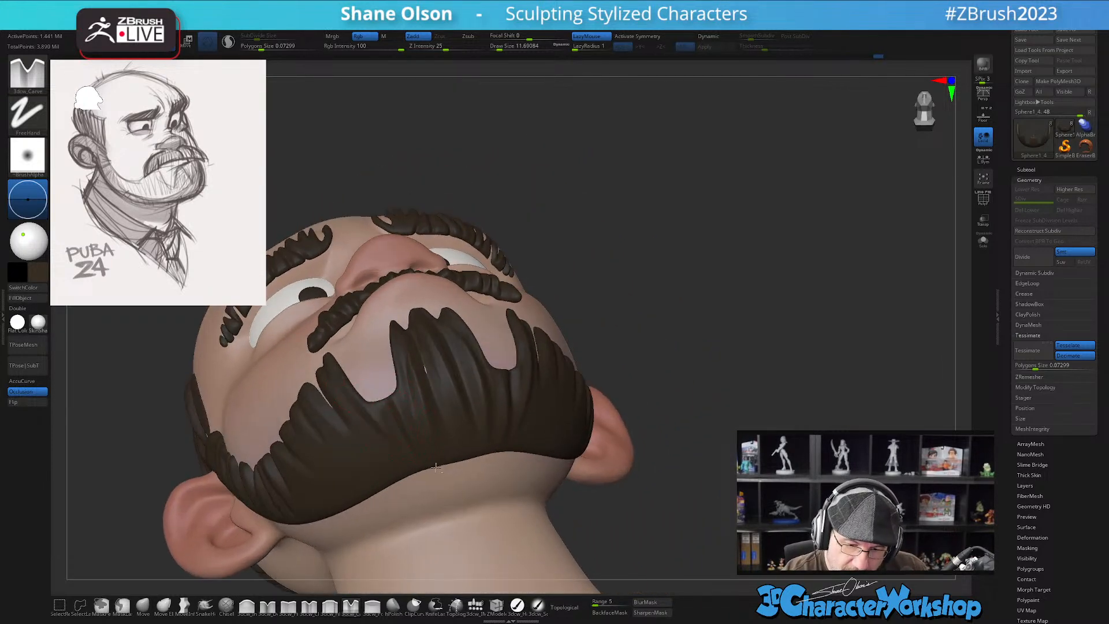
{"action": "right_click_drag", "start_coordinate": [392, 411], "coordinate": [420, 473]}
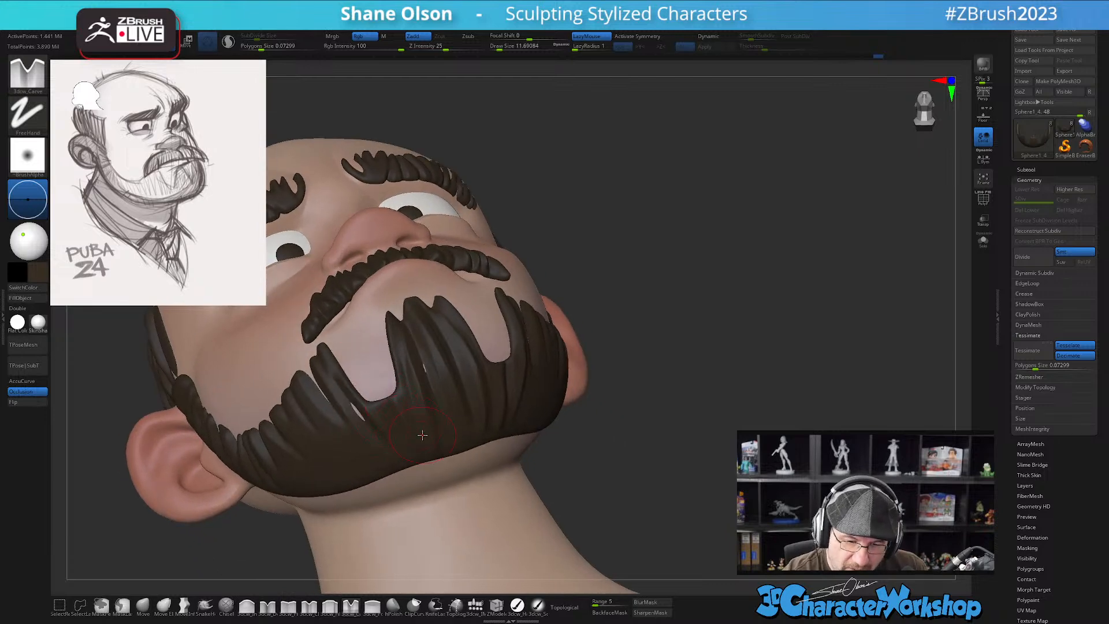
Turn symmetry back on and adjust the beard's shape around the chin with the Move brush at draw size about 23
{"action": "left_click", "coordinate": [143, 605]}
{"action": "mouse_move", "coordinate": [369, 463]}
{"action": "right_mouse_down"}
{"action": "mouse_move", "coordinate": [361, 418]}
{"action": "mouse_move", "coordinate": [373, 422]}
{"action": "mouse_move", "coordinate": [359, 414]}
{"action": "mouse_move", "coordinate": [422, 391]}
{"action": "mouse_move", "coordinate": [520, 404]}
{"action": "mouse_move", "coordinate": [650, 388]}
{"action": "mouse_move", "coordinate": [675, 401]}
{"action": "mouse_move", "coordinate": [617, 416]}
{"action": "mouse_move", "coordinate": [656, 372]}
{"action": "mouse_move", "coordinate": [641, 366]}
{"action": "right_mouse_up"}
{"action": "key", "text": "s"}
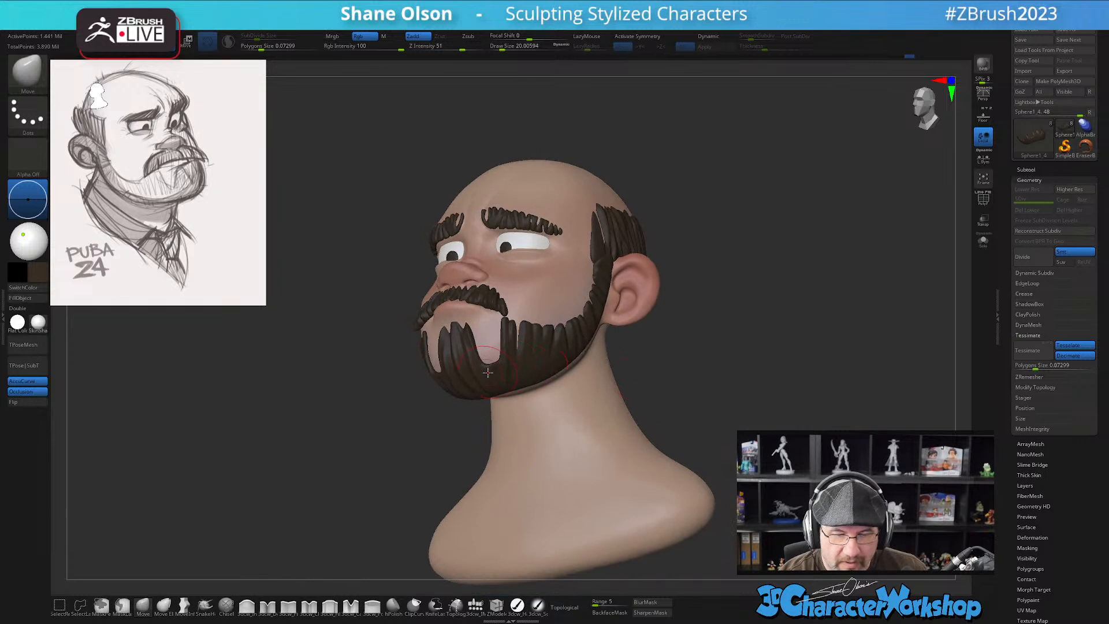
{"action": "key", "text": "ctrl+z"}
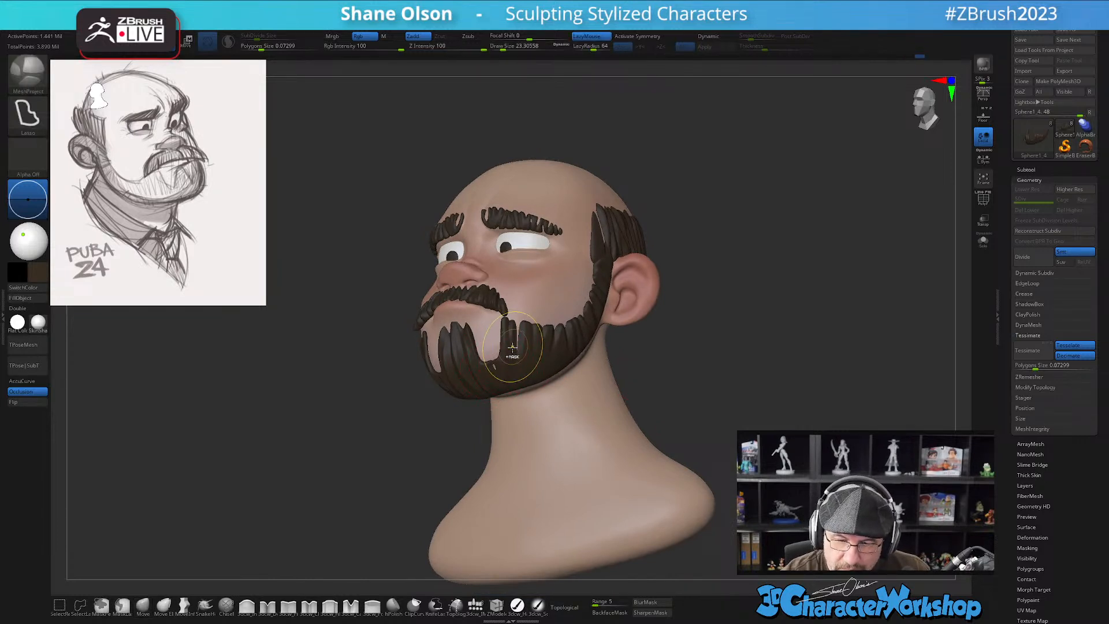
{"action": "key", "text": "x"}
{"action": "right_click_drag", "start_coordinate": [506, 382], "coordinate": [526, 345]}
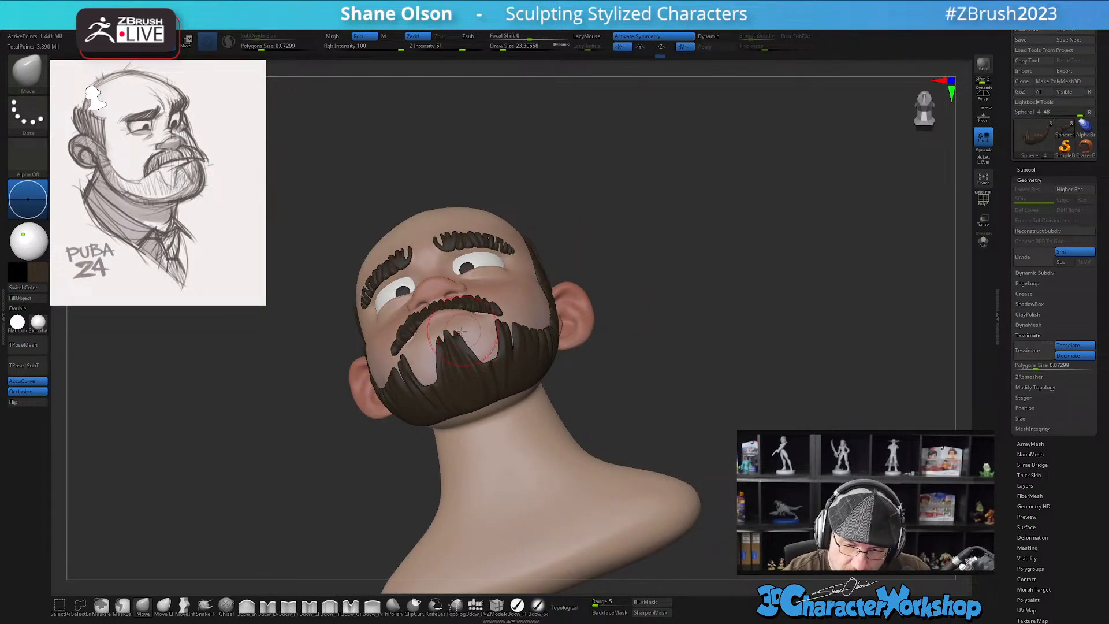
{"action": "right_click_drag", "start_coordinate": [539, 353], "coordinate": [540, 388], "text": "shift"}
{"action": "left_click_drag", "start_coordinate": [532, 367], "coordinate": [526, 362]}
{"action": "right_click_drag", "start_coordinate": [462, 346], "coordinate": [489, 326]}
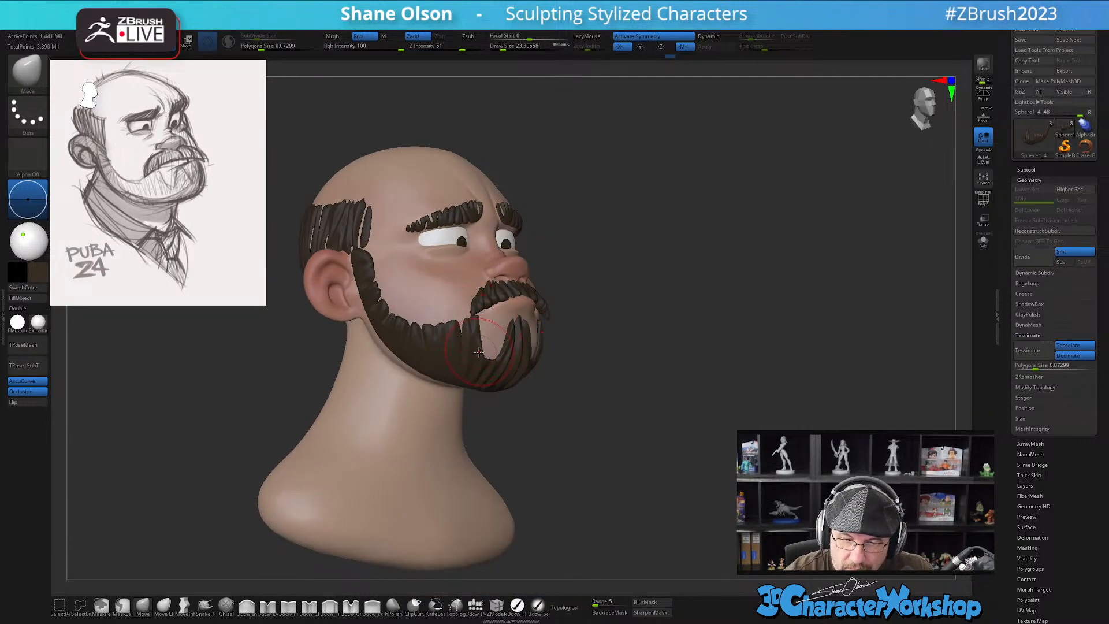
{"action": "right_click_drag", "start_coordinate": [591, 385], "coordinate": [580, 445]}
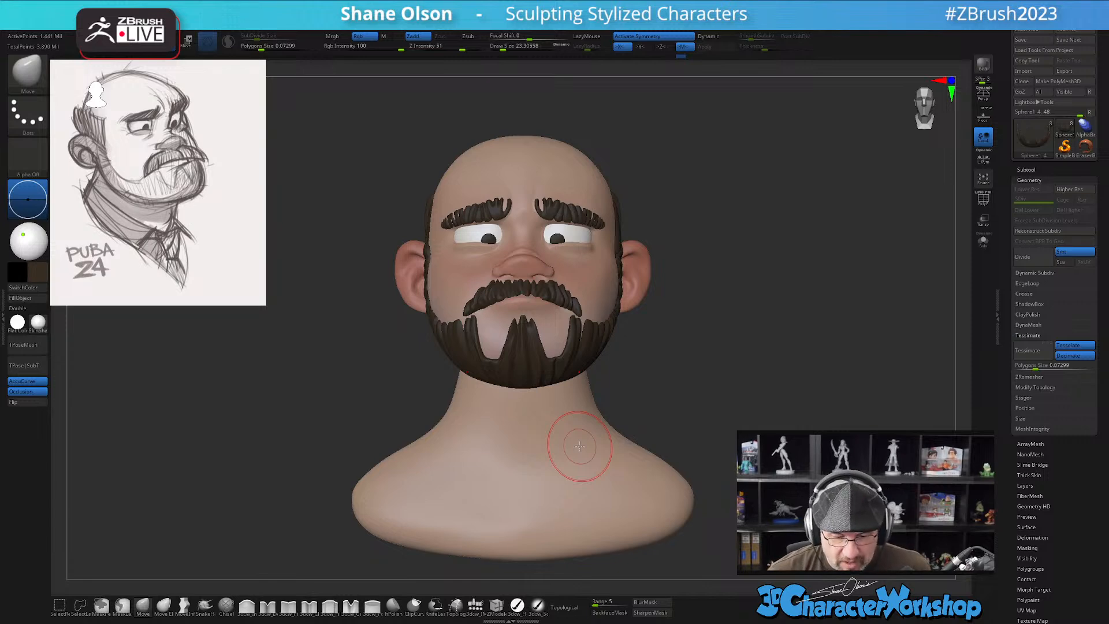
Examine the bust from both sides in plain white with all subtool colors switched off, and switch the colors back on
{"action": "right_click_drag", "start_coordinate": [688, 384], "coordinate": [848, 411]}
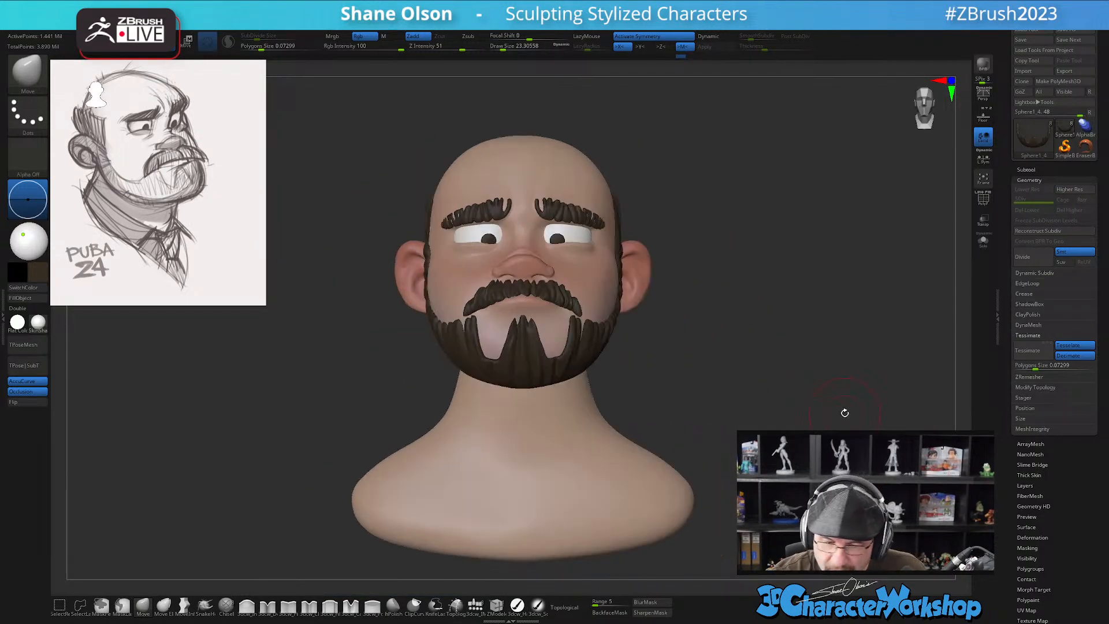
{"action": "right_click_drag", "start_coordinate": [799, 374], "coordinate": [821, 369]}
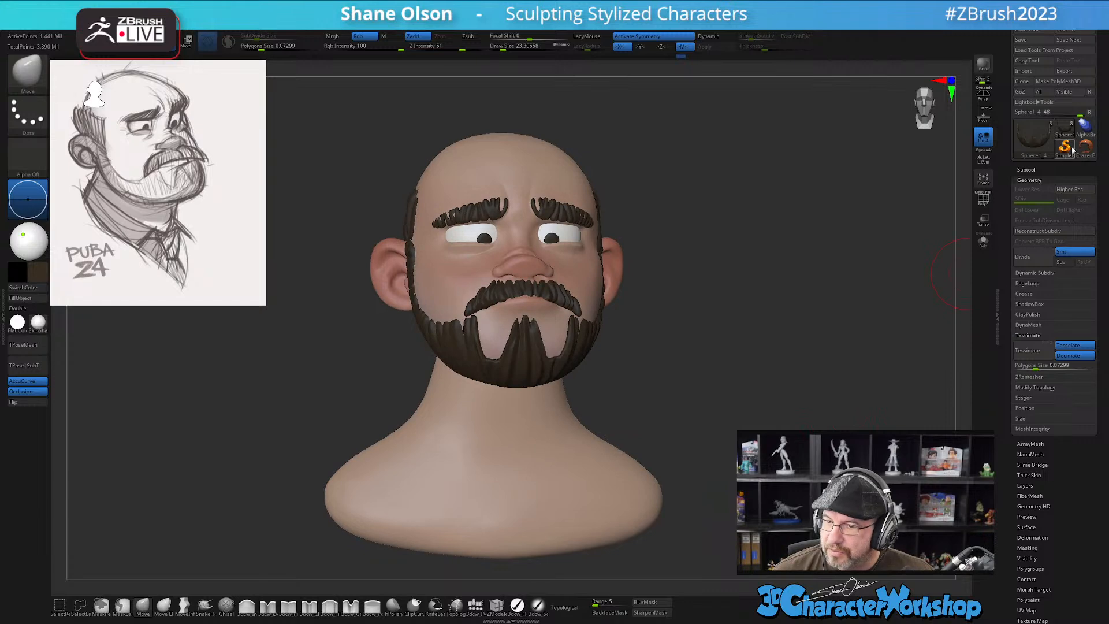
{"action": "left_click", "coordinate": [1026, 169]}
{"action": "right_click_drag", "start_coordinate": [821, 232], "coordinate": [888, 213]}
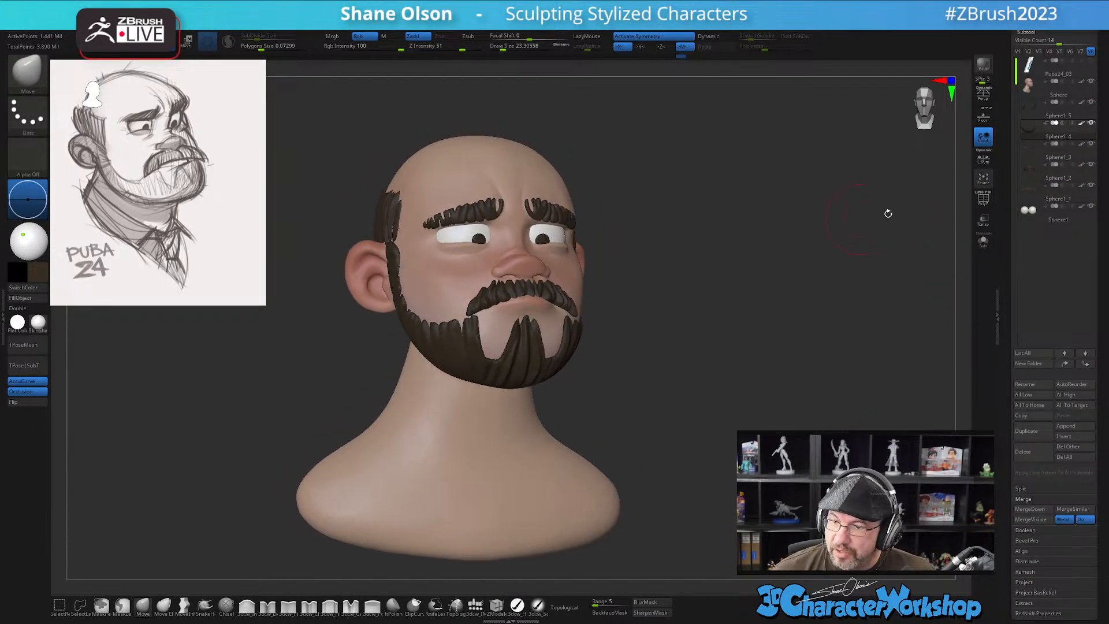
{"action": "left_click", "coordinate": [1083, 123], "text": "shift"}
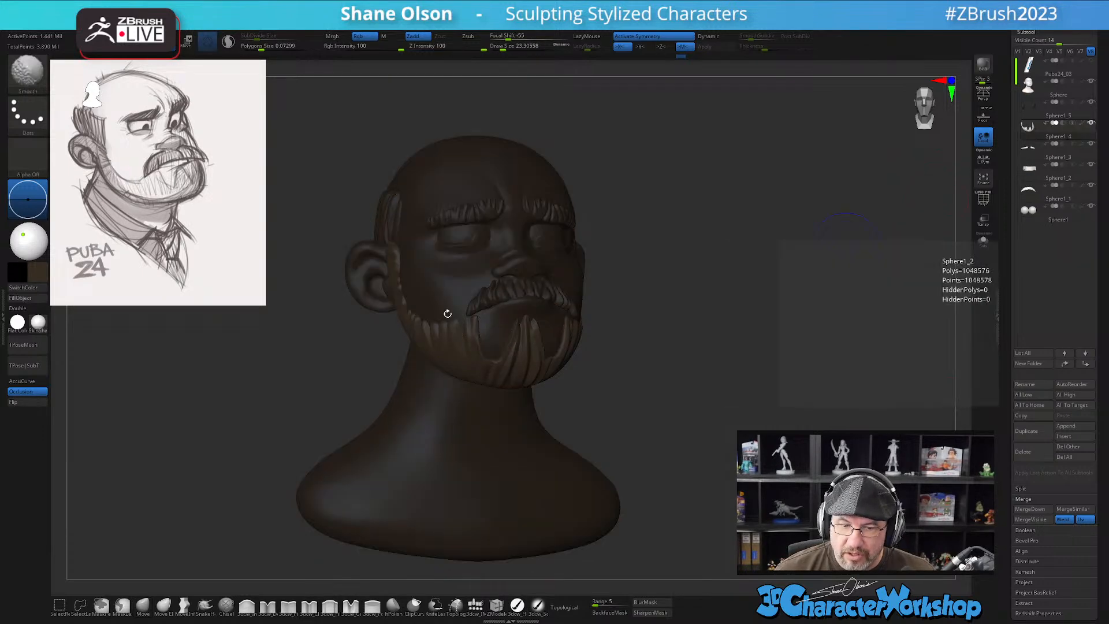
{"action": "left_click", "coordinate": [46, 273]}
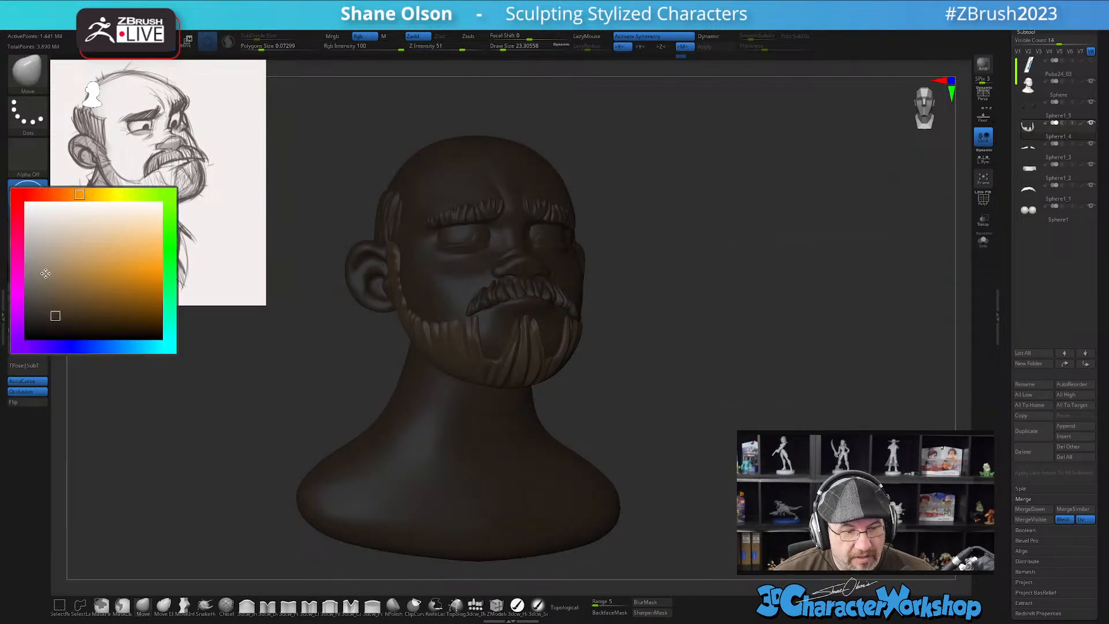
{"action": "left_click", "coordinate": [20, 208]}
{"action": "left_click_drag", "start_coordinate": [659, 373], "coordinate": [447, 293]}
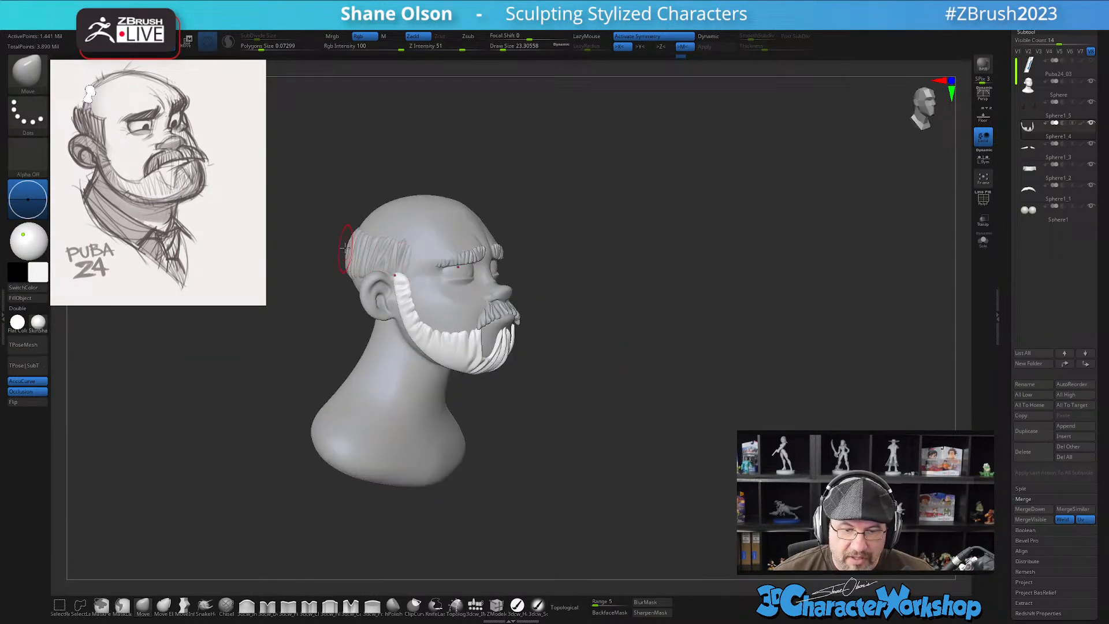
{"action": "mouse_move", "coordinate": [639, 309]}
{"action": "left_mouse_down"}
{"action": "mouse_move", "coordinate": [664, 339]}
{"action": "mouse_move", "coordinate": [705, 340]}
{"action": "mouse_move", "coordinate": [606, 340]}
{"action": "mouse_move", "coordinate": [498, 296]}
{"action": "left_mouse_up"}
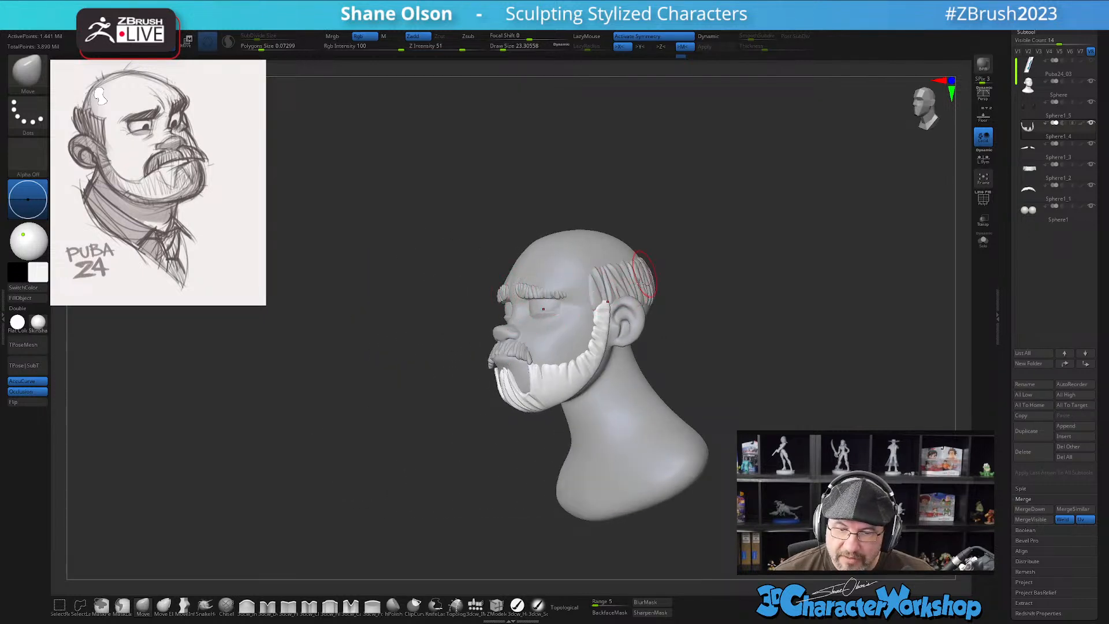
{"action": "left_click_drag", "start_coordinate": [733, 304], "coordinate": [936, 272]}
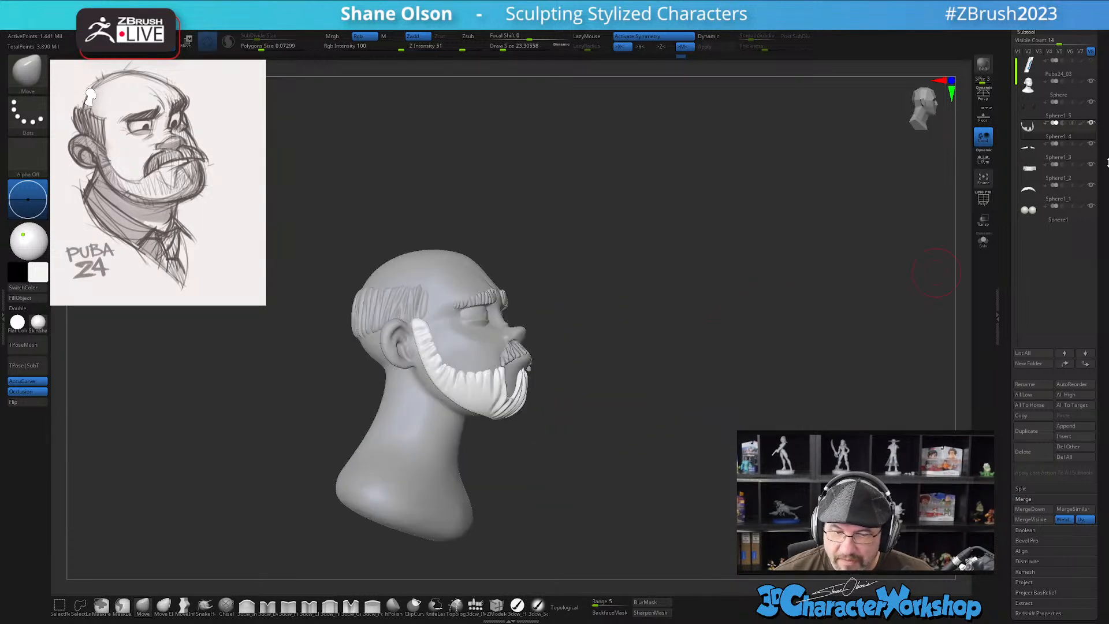
{"action": "left_click", "coordinate": [1081, 123], "text": "shift"}
Carve strand notches into the beard's lower edge under the jaw with the carving brush at draw size about 14.2
{"action": "mouse_move", "coordinate": [715, 335]}
{"action": "left_mouse_down", "text": "alt"}
{"action": "mouse_move", "coordinate": [714, 370]}
{"action": "mouse_move", "coordinate": [733, 300]}
{"action": "mouse_move", "coordinate": [686, 428]}
{"action": "mouse_move", "coordinate": [430, 250]}
{"action": "mouse_move", "coordinate": [441, 354]}
{"action": "mouse_move", "coordinate": [463, 396]}
{"action": "mouse_move", "coordinate": [465, 352]}
{"action": "mouse_move", "coordinate": [353, 595]}
{"action": "left_mouse_up", "text": "alt"}
{"action": "left_click", "coordinate": [351, 606]}
{"action": "mouse_move", "coordinate": [386, 450]}
{"action": "left_mouse_down", "text": "alt"}
{"action": "mouse_move", "coordinate": [318, 451]}
{"action": "mouse_move", "coordinate": [295, 484]}
{"action": "mouse_move", "coordinate": [337, 466]}
{"action": "left_mouse_up", "text": "alt"}
{"action": "key", "text": "s"}
{"action": "left_click", "coordinate": [335, 485]}
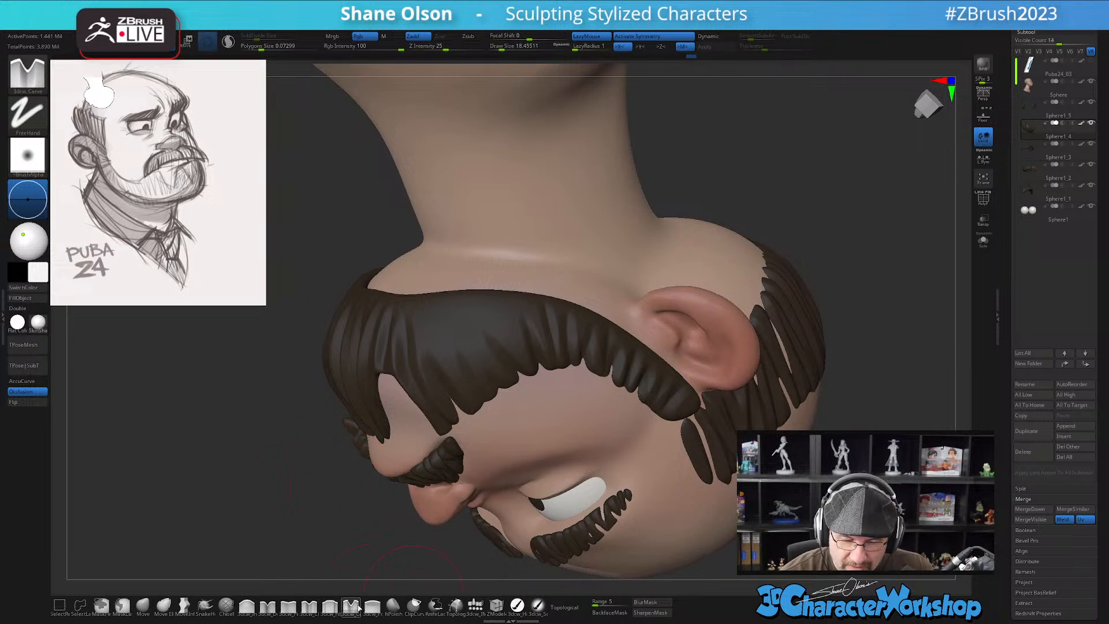
{"action": "right_click_drag", "start_coordinate": [554, 288], "coordinate": [514, 297]}
{"action": "key", "text": "s"}
{"action": "left_click", "coordinate": [508, 329]}
{"action": "left_click_drag", "start_coordinate": [508, 328], "coordinate": [497, 252]}
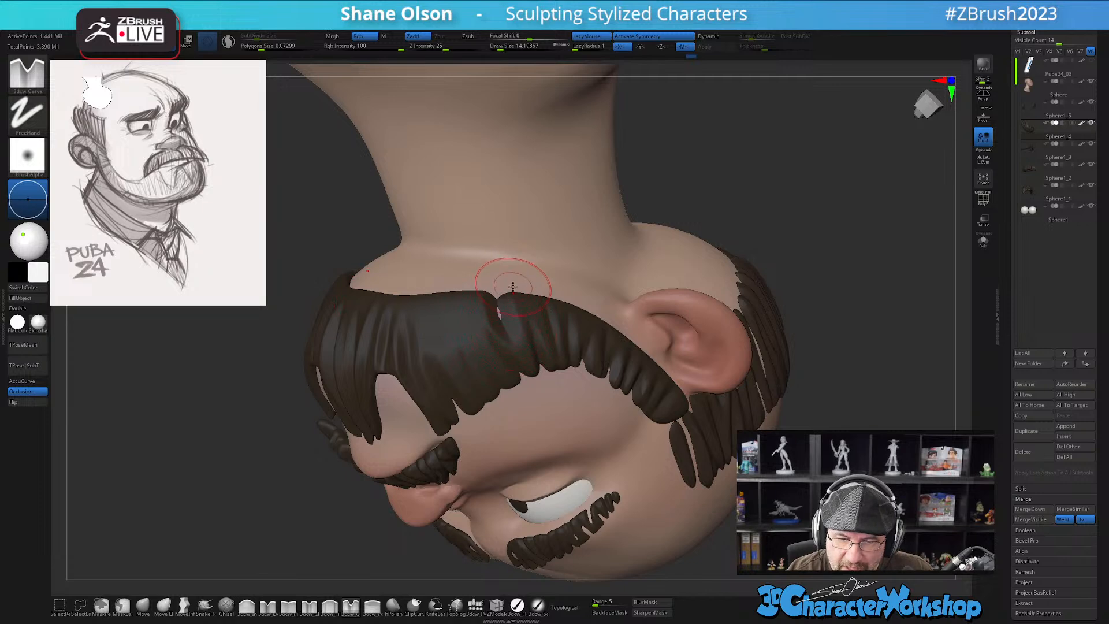
{"action": "mouse_move", "coordinate": [511, 278]}
{"action": "right_mouse_down"}
{"action": "mouse_move", "coordinate": [508, 297]}
{"action": "mouse_move", "coordinate": [465, 301]}
{"action": "mouse_move", "coordinate": [479, 352]}
{"action": "right_mouse_up"}
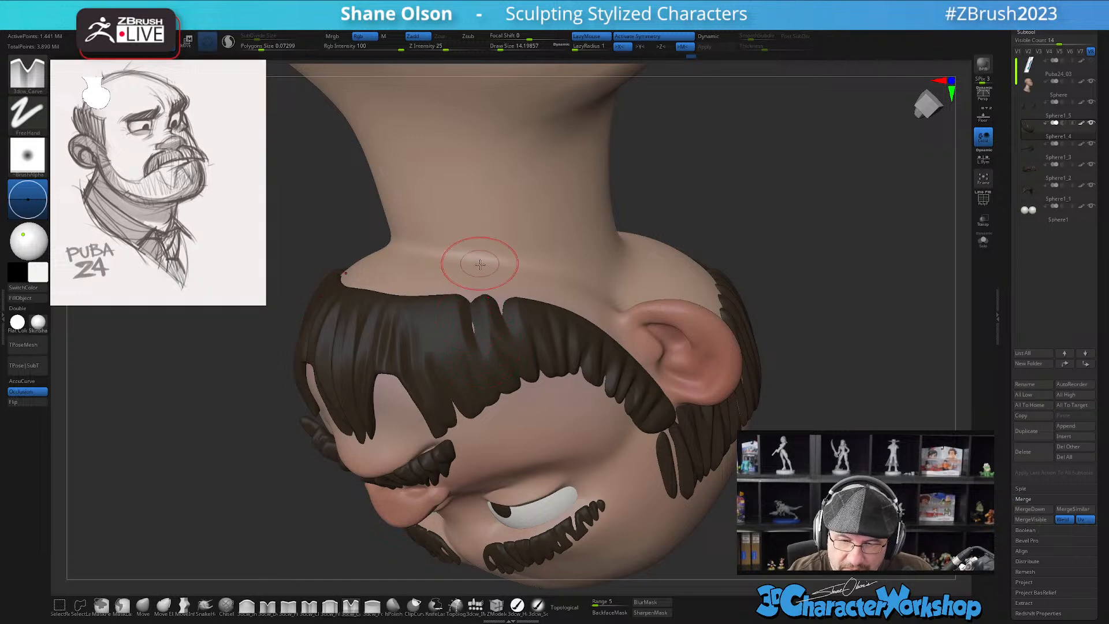
{"action": "mouse_move", "coordinate": [455, 327]}
{"action": "right_mouse_down"}
{"action": "mouse_move", "coordinate": [458, 355]}
{"action": "mouse_move", "coordinate": [439, 312]}
{"action": "right_mouse_up"}
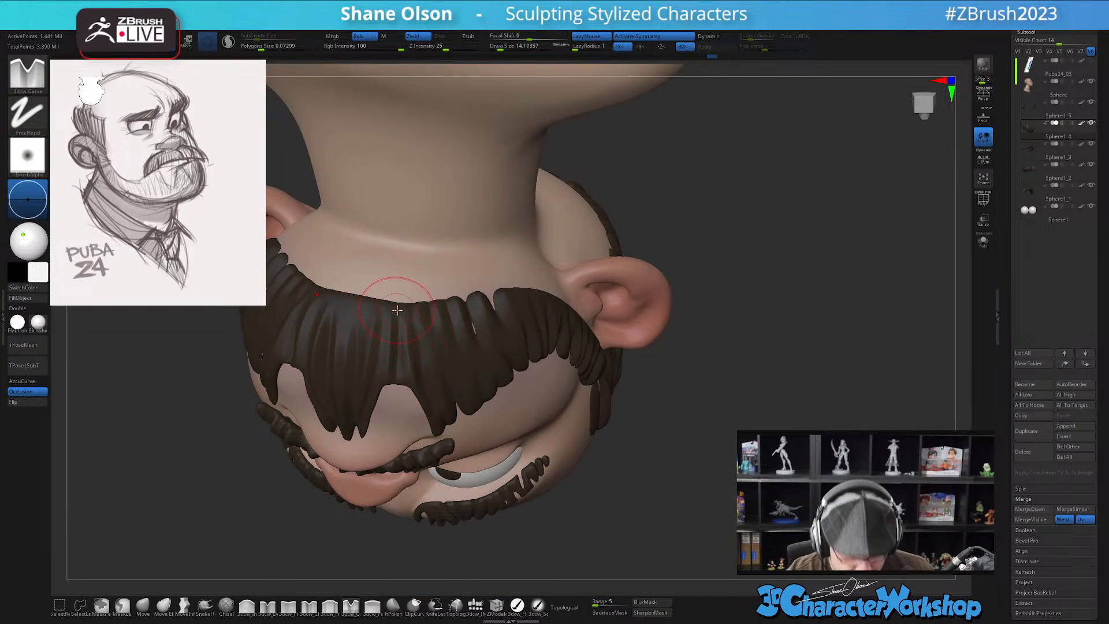
Turn off symmetry and carve finer strands across the underside of the chin beard at draw size about 8.4
{"action": "key", "text": "x"}
{"action": "right_click_drag", "start_coordinate": [398, 290], "coordinate": [453, 272]}
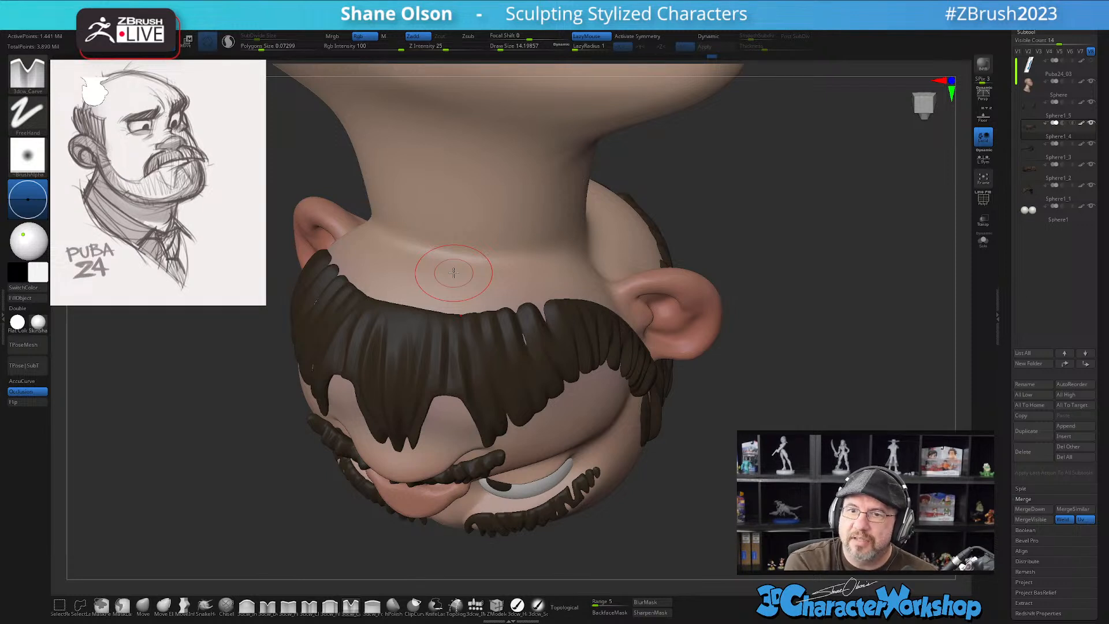
{"action": "right_click_drag", "start_coordinate": [485, 330], "coordinate": [430, 297]}
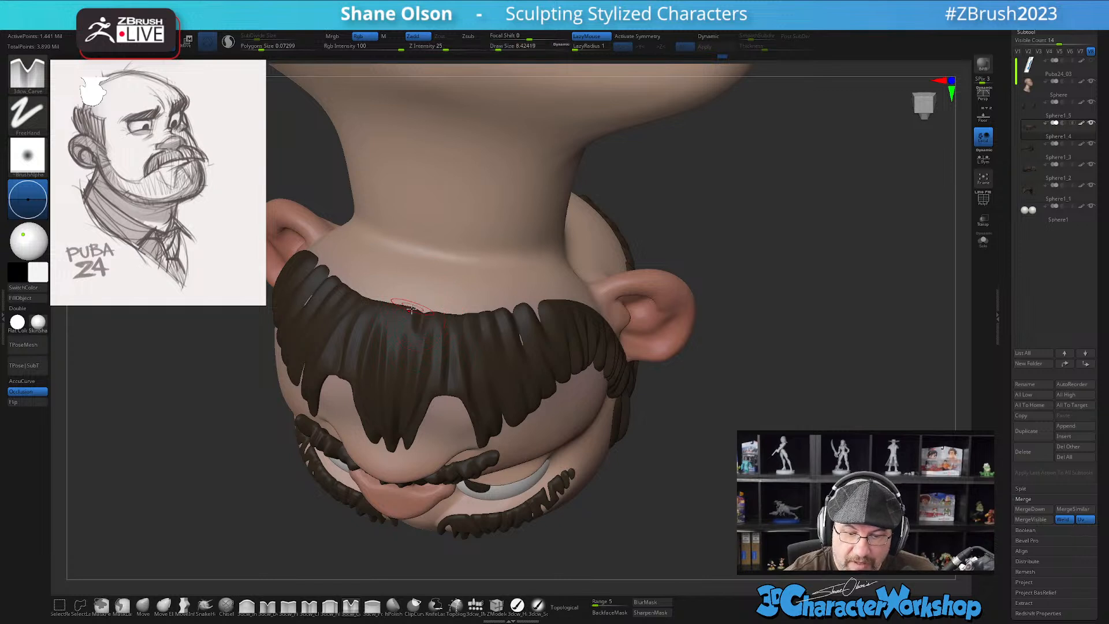
{"action": "right_click_drag", "start_coordinate": [396, 335], "coordinate": [397, 266]}
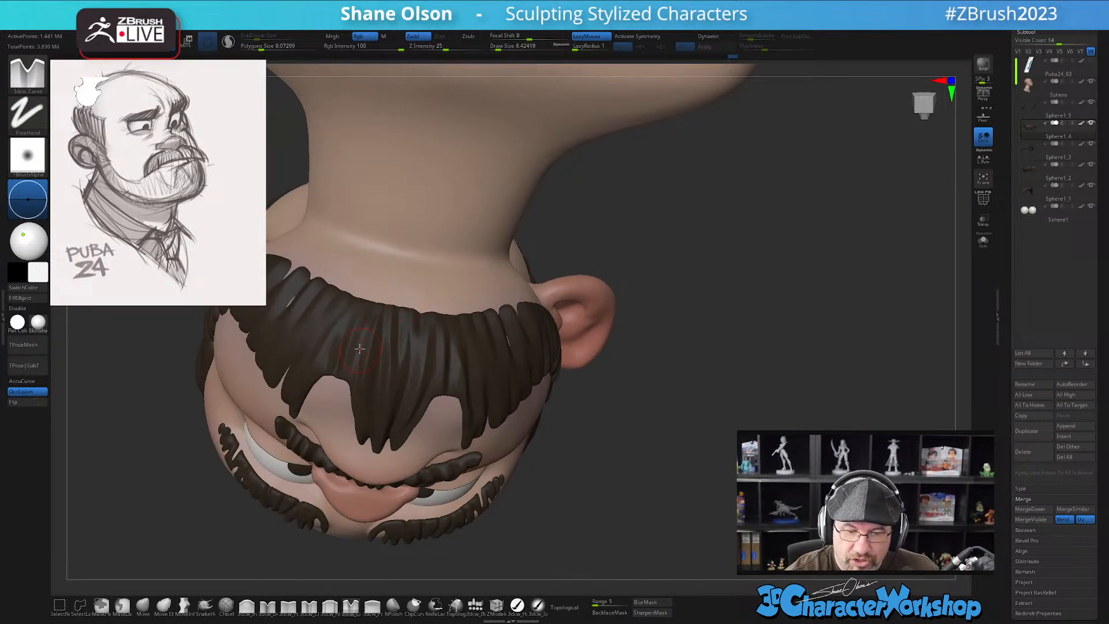
{"action": "right_click_drag", "start_coordinate": [360, 351], "coordinate": [399, 320]}
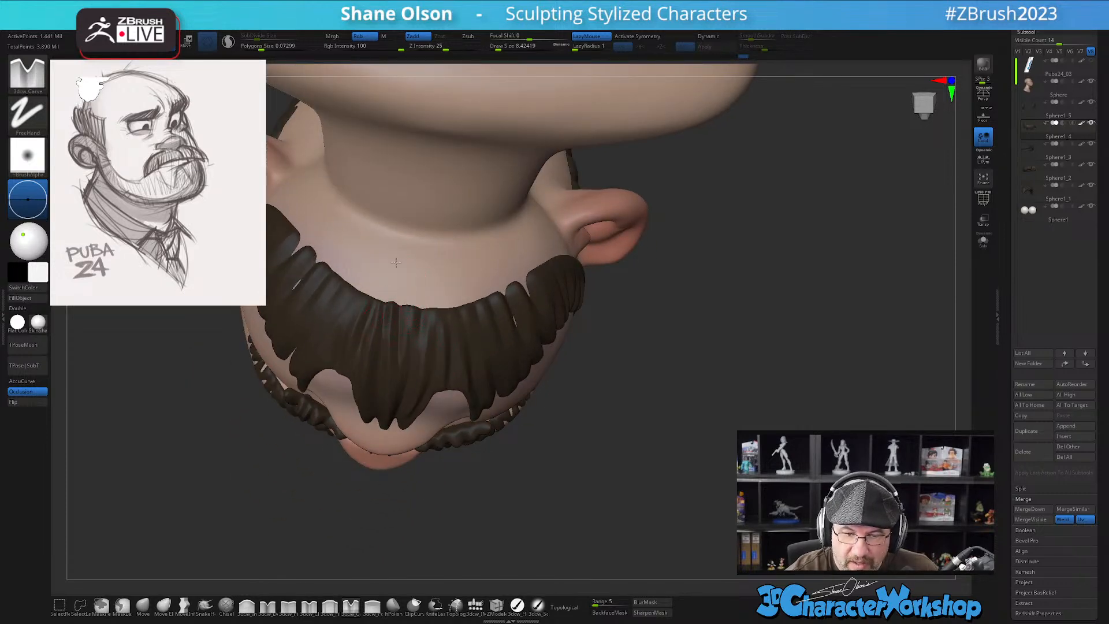
Turn symmetry back on and carve strands into the beard along the jaw at draw size about 8.4
{"action": "right_click_drag", "start_coordinate": [415, 284], "coordinate": [444, 319]}
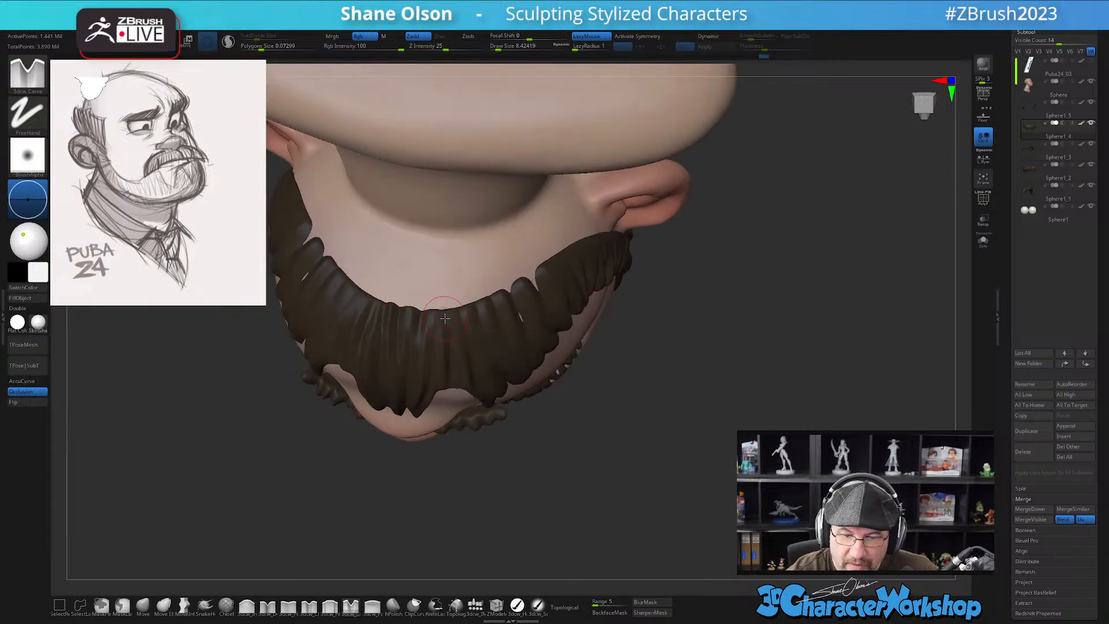
{"action": "right_click_drag", "start_coordinate": [443, 281], "coordinate": [374, 305]}
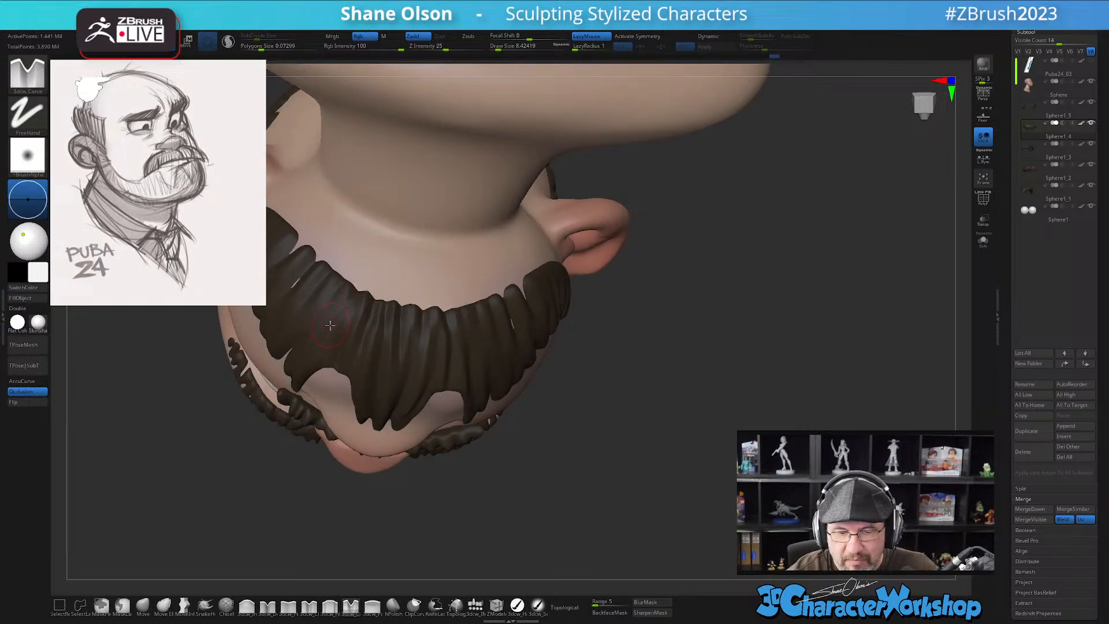
{"action": "key", "text": "x"}
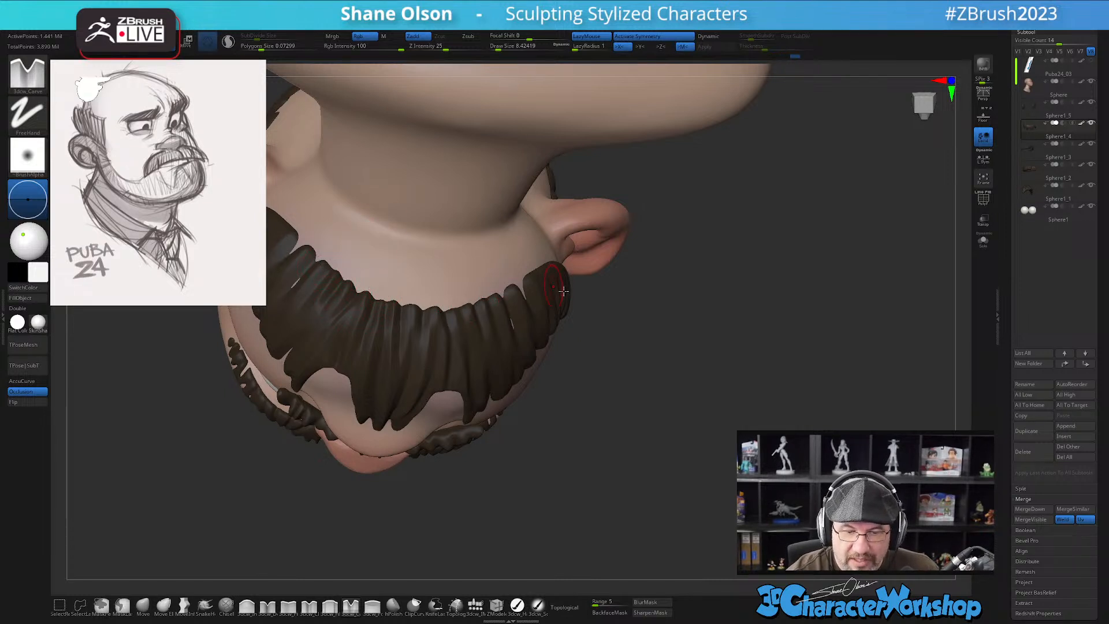
{"action": "left_click_drag", "start_coordinate": [632, 312], "coordinate": [558, 306]}
{"action": "mouse_move", "coordinate": [558, 306]}
{"action": "right_mouse_down"}
{"action": "mouse_move", "coordinate": [482, 327]}
{"action": "mouse_move", "coordinate": [495, 357]}
{"action": "mouse_move", "coordinate": [472, 336]}
{"action": "mouse_move", "coordinate": [546, 346]}
{"action": "mouse_move", "coordinate": [536, 349]}
{"action": "mouse_move", "coordinate": [527, 338]}
{"action": "mouse_move", "coordinate": [538, 331]}
{"action": "mouse_move", "coordinate": [548, 346]}
{"action": "right_mouse_up"}
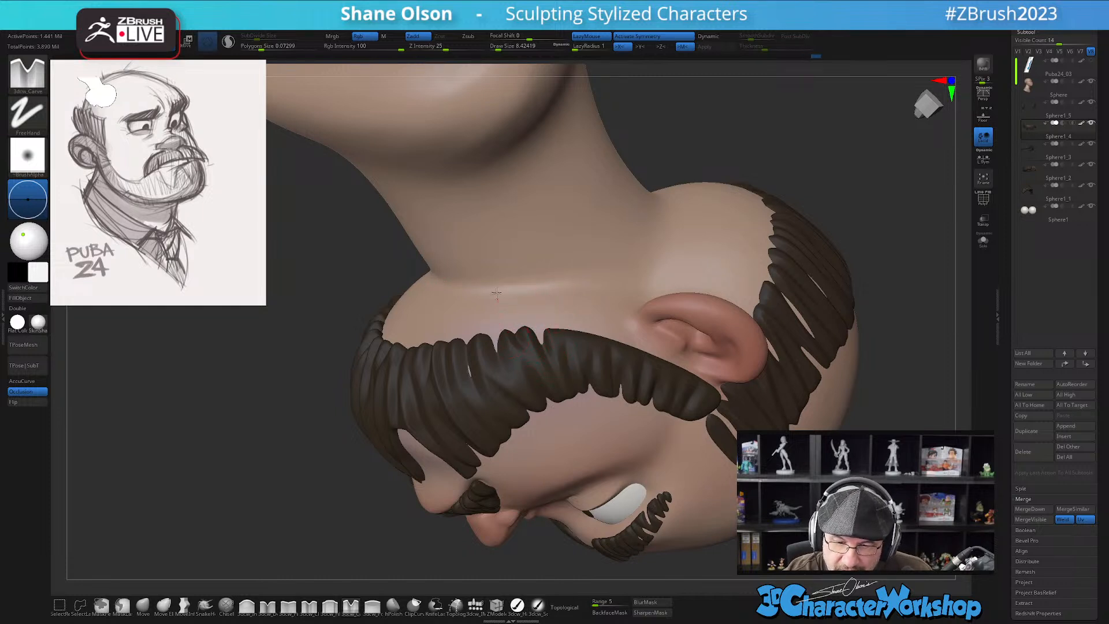
Carve strand grooves and notched edges through the sideburn section of the beard up to the hairline in front of the ear
{"action": "mouse_move", "coordinate": [570, 305]}
{"action": "right_mouse_down"}
{"action": "mouse_move", "coordinate": [563, 321]}
{"action": "mouse_move", "coordinate": [579, 360]}
{"action": "mouse_move", "coordinate": [566, 361]}
{"action": "mouse_move", "coordinate": [598, 341]}
{"action": "mouse_move", "coordinate": [600, 352]}
{"action": "right_mouse_up"}
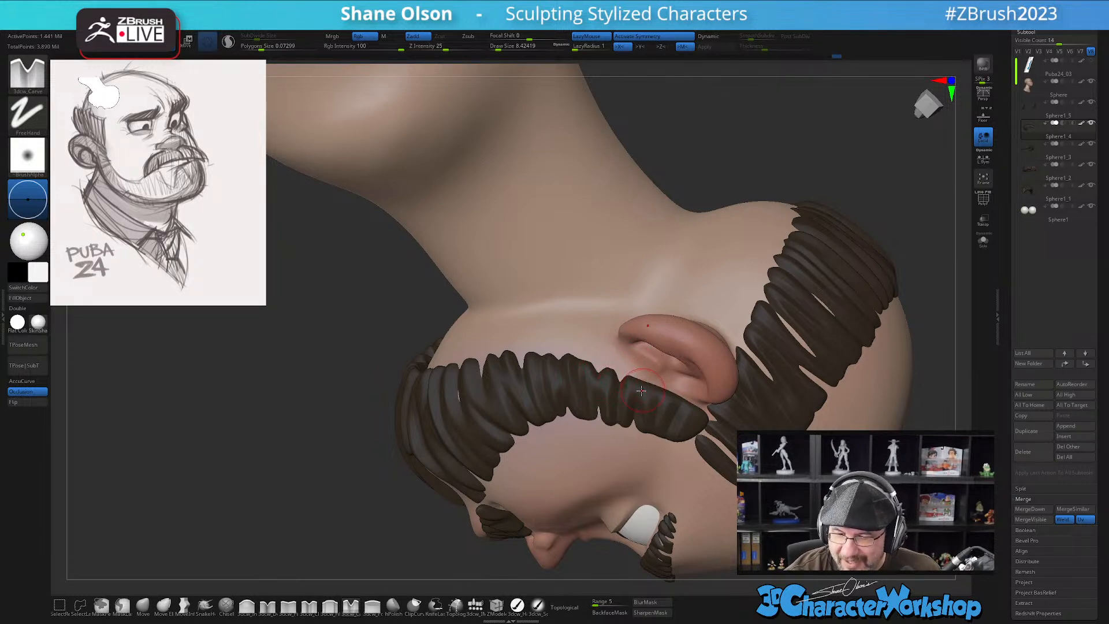
{"action": "right_click_drag", "start_coordinate": [682, 380], "coordinate": [650, 388]}
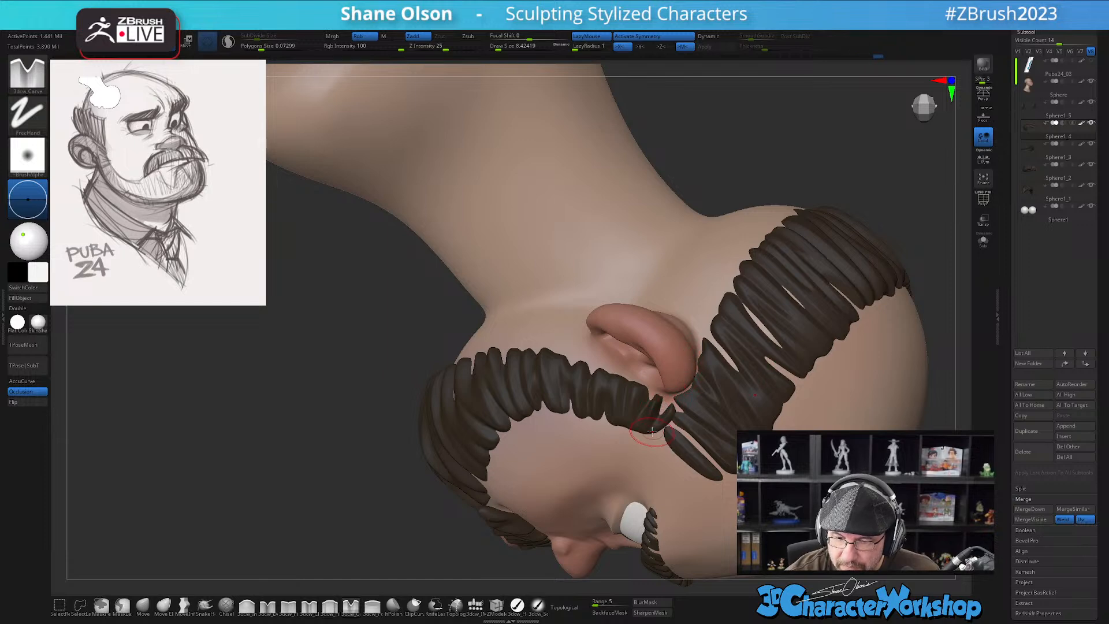
{"action": "right_click_drag", "start_coordinate": [652, 431], "coordinate": [669, 361]}
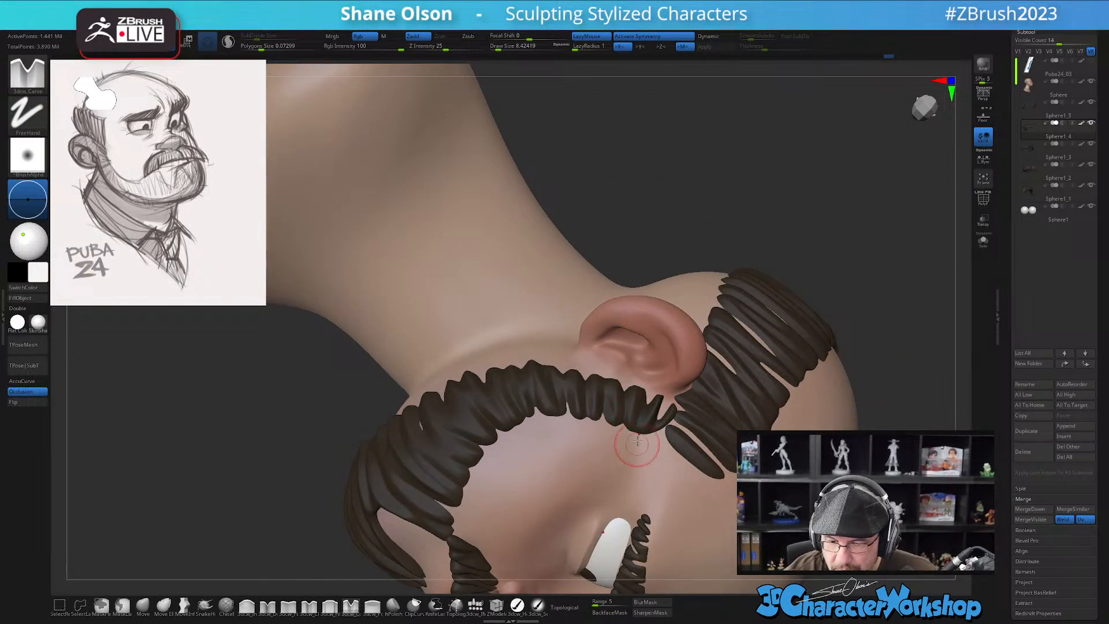
{"action": "mouse_move", "coordinate": [659, 428]}
{"action": "right_mouse_down"}
{"action": "mouse_move", "coordinate": [570, 368]}
{"action": "mouse_move", "coordinate": [591, 337]}
{"action": "right_mouse_up"}
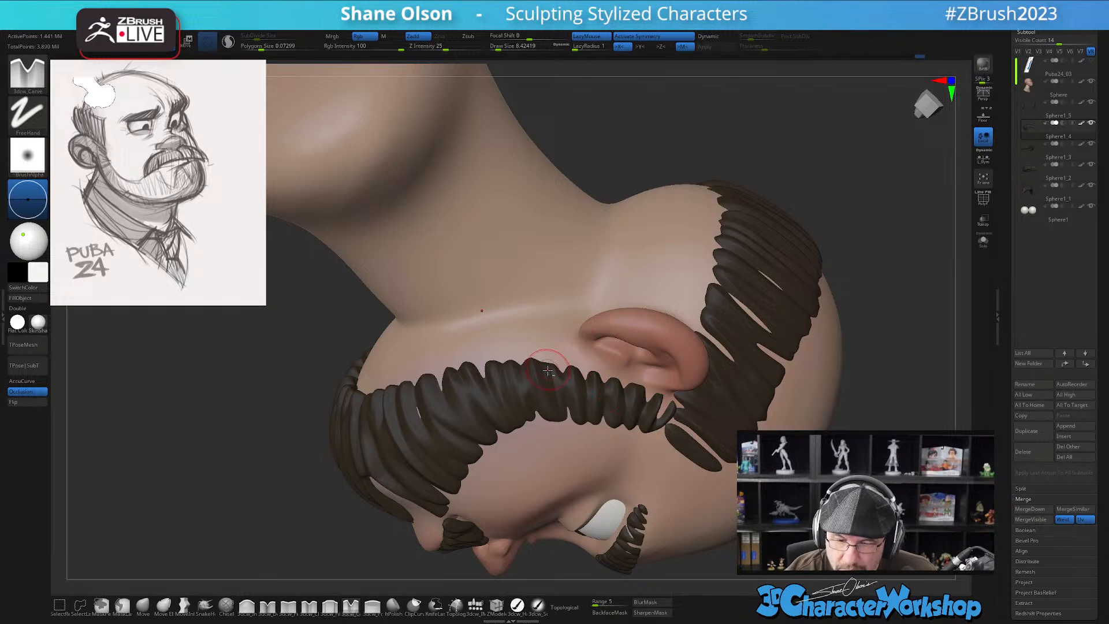
{"action": "mouse_move", "coordinate": [549, 453]}
{"action": "right_mouse_down"}
{"action": "mouse_move", "coordinate": [594, 470]}
{"action": "mouse_move", "coordinate": [564, 411]}
{"action": "mouse_move", "coordinate": [660, 466]}
{"action": "mouse_move", "coordinate": [683, 496]}
{"action": "mouse_move", "coordinate": [649, 436]}
{"action": "mouse_move", "coordinate": [580, 379]}
{"action": "mouse_move", "coordinate": [591, 501]}
{"action": "mouse_move", "coordinate": [499, 374]}
{"action": "right_mouse_up"}
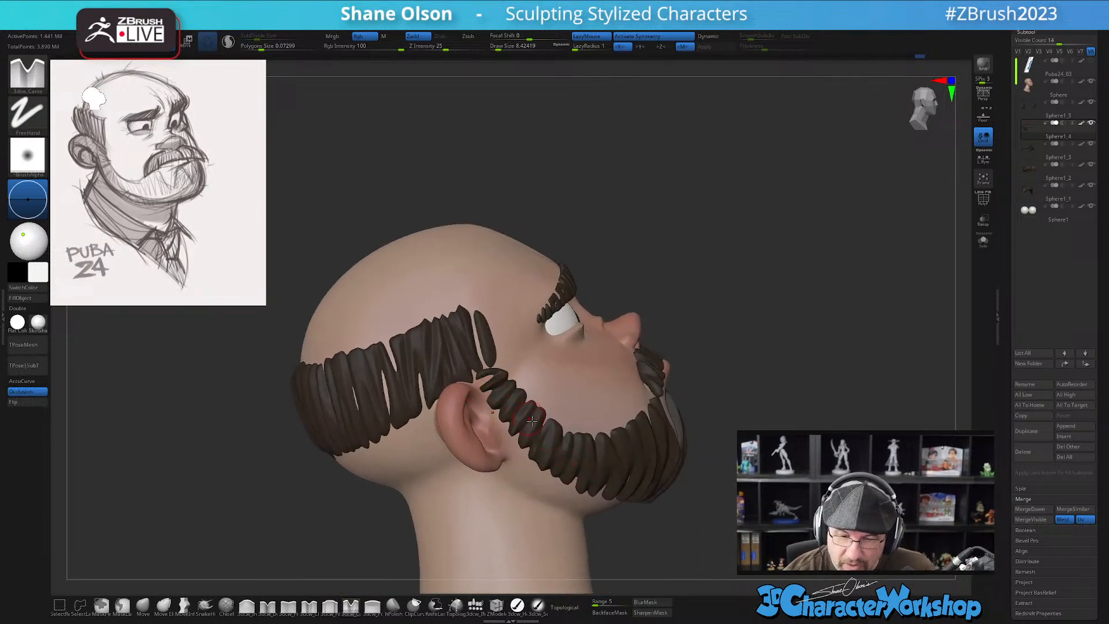
{"action": "right_click_drag", "start_coordinate": [624, 493], "coordinate": [641, 508]}
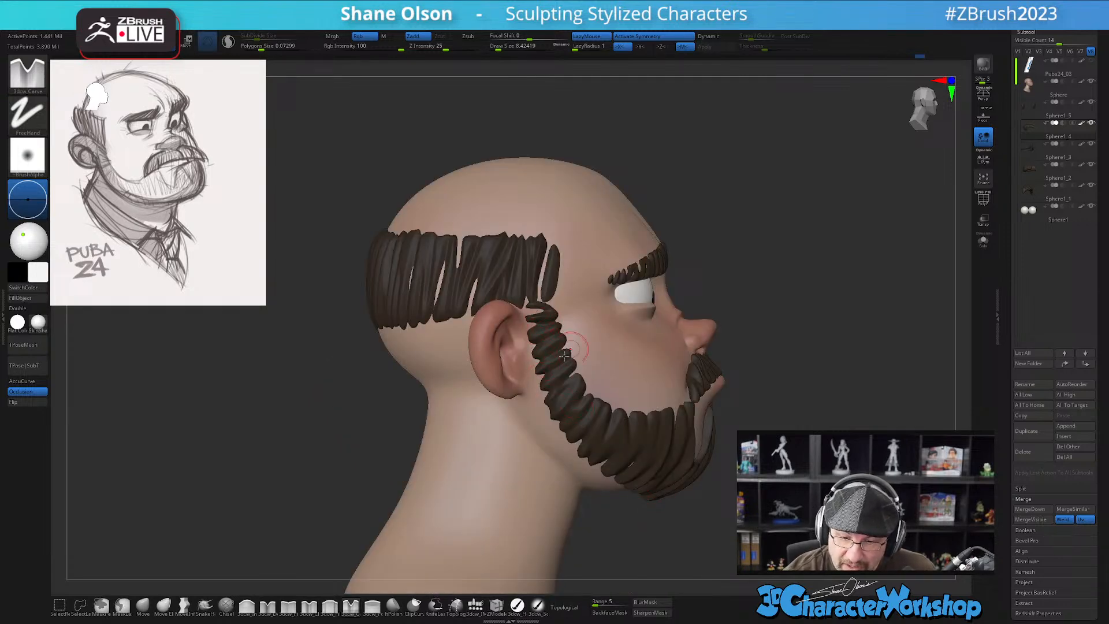
Reduce the carving brush's draw size to about 4.3 and cut finer strands into the sideburn beside the ear
{"action": "right_click_drag", "start_coordinate": [581, 340], "coordinate": [562, 351]}
{"action": "key", "text": "s"}
{"action": "left_click_drag", "start_coordinate": [564, 351], "coordinate": [560, 352]}
{"action": "right_click_drag", "start_coordinate": [509, 365], "coordinate": [519, 351]}
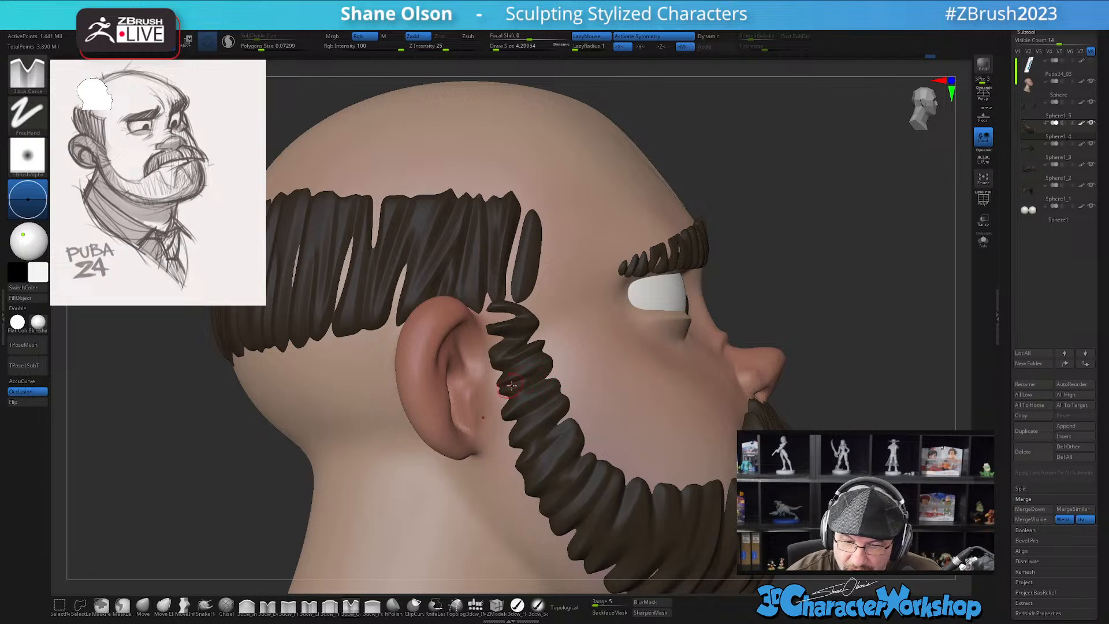
{"action": "right_click_drag", "start_coordinate": [554, 364], "coordinate": [553, 387]}
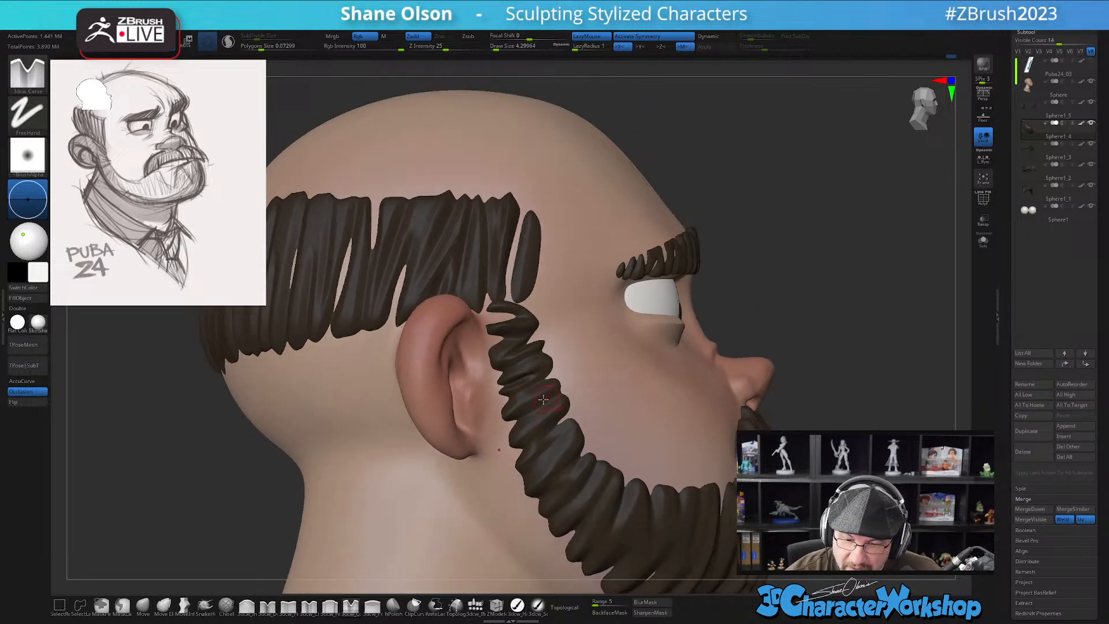
{"action": "right_click_drag", "start_coordinate": [601, 426], "coordinate": [537, 434]}
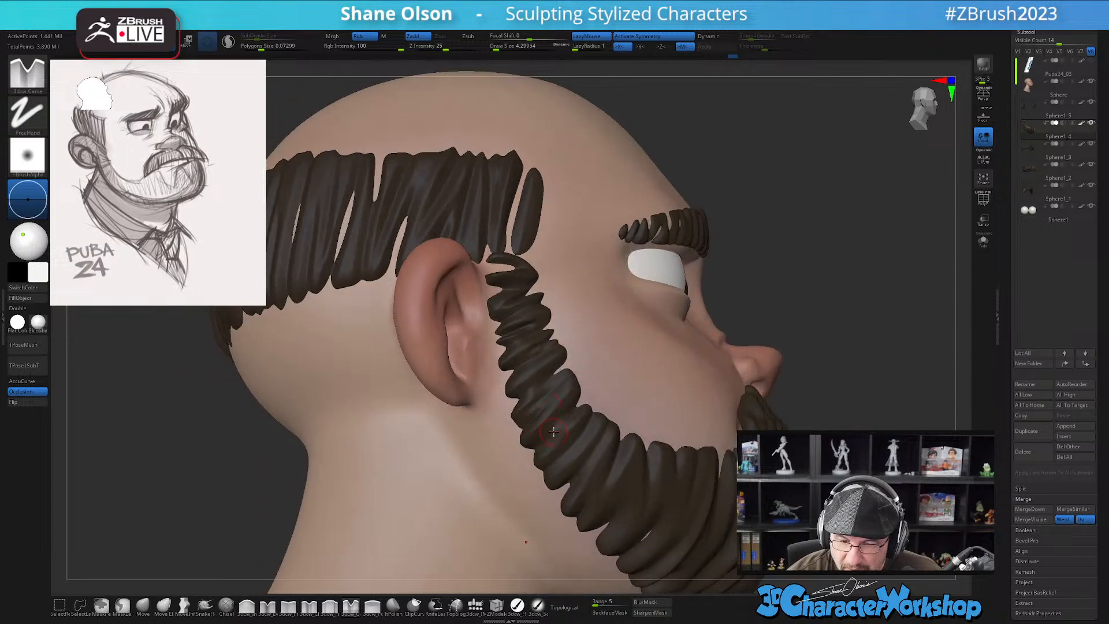
Carve fine strands through the beard over the jaw corner and lower cheek
{"action": "right_click_drag", "start_coordinate": [632, 380], "coordinate": [604, 343]}
{"action": "right_click_drag", "start_coordinate": [641, 388], "coordinate": [585, 420]}
{"action": "right_click_drag", "start_coordinate": [629, 364], "coordinate": [617, 324]}
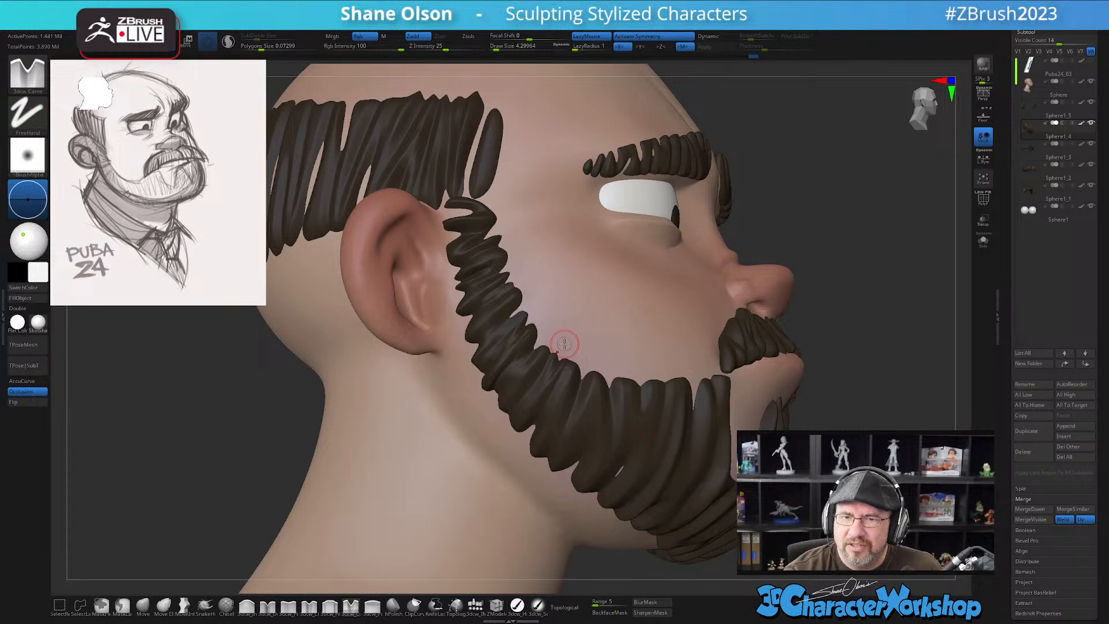
{"action": "right_click_drag", "start_coordinate": [564, 346], "coordinate": [531, 420]}
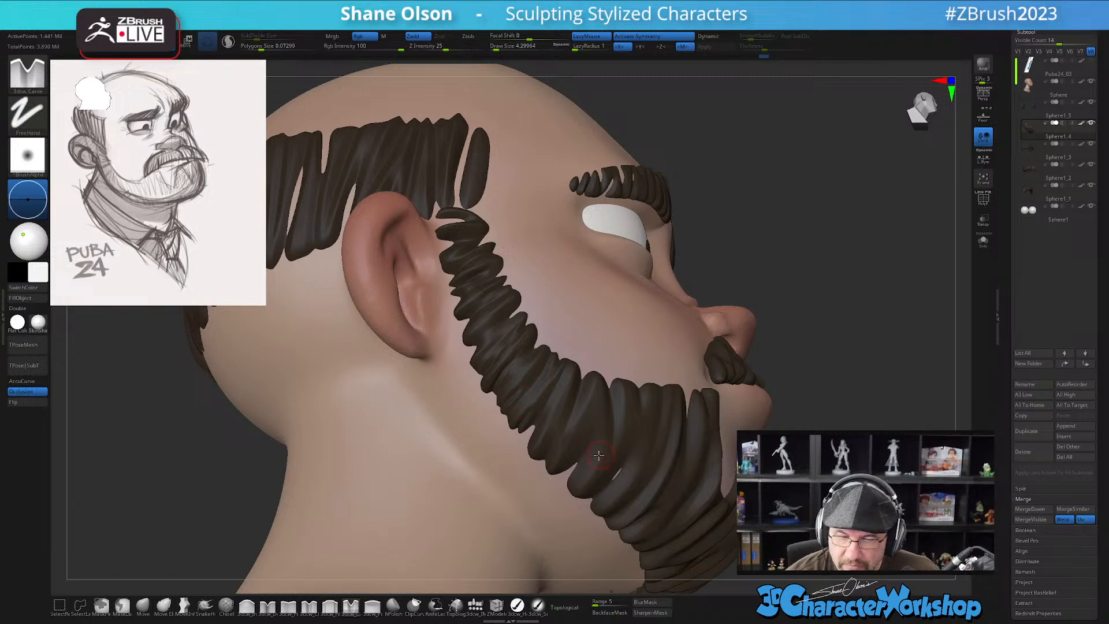
{"action": "right_click_drag", "start_coordinate": [640, 460], "coordinate": [600, 456]}
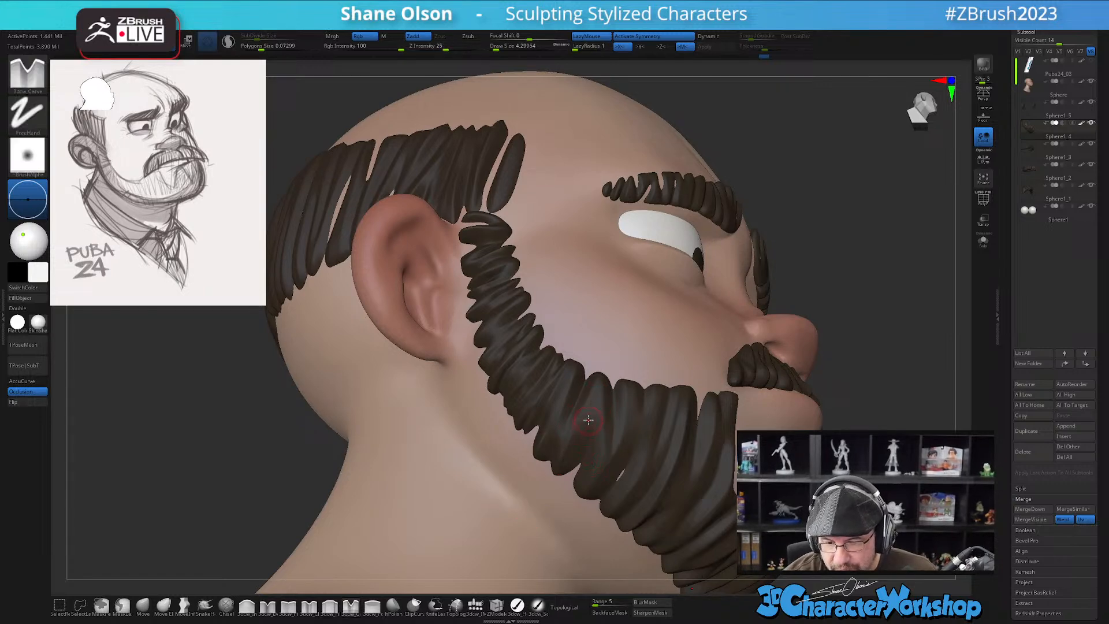
{"action": "right_click_drag", "start_coordinate": [669, 335], "coordinate": [635, 460]}
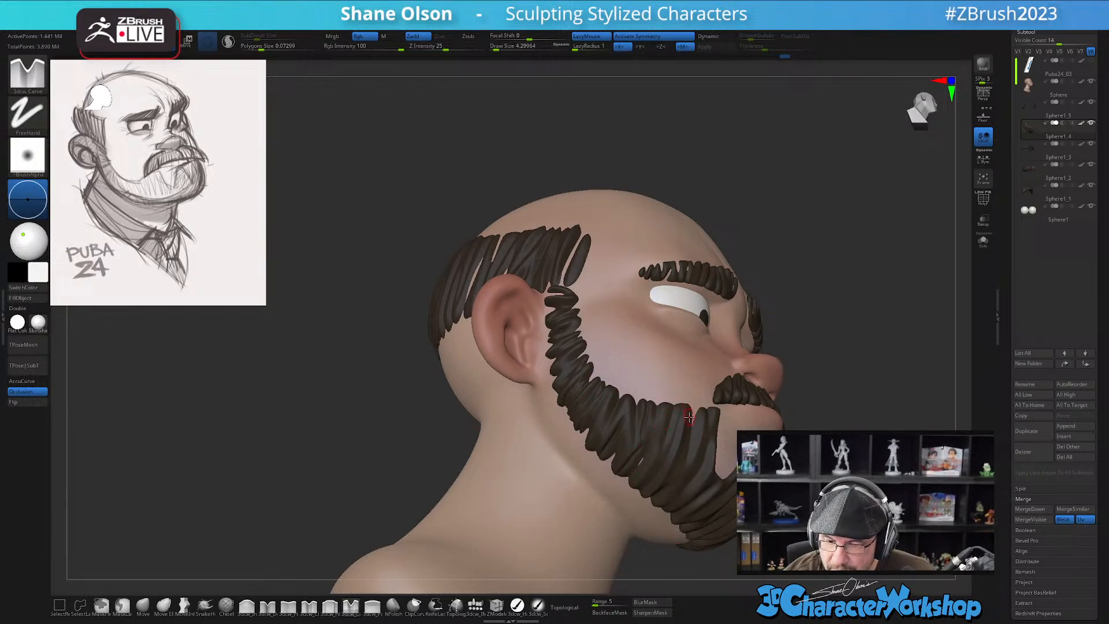
Refine the strands in the beard's cheek section toward the mouth corner, undoing an unwanted stroke
{"action": "key", "text": "ctrl"}
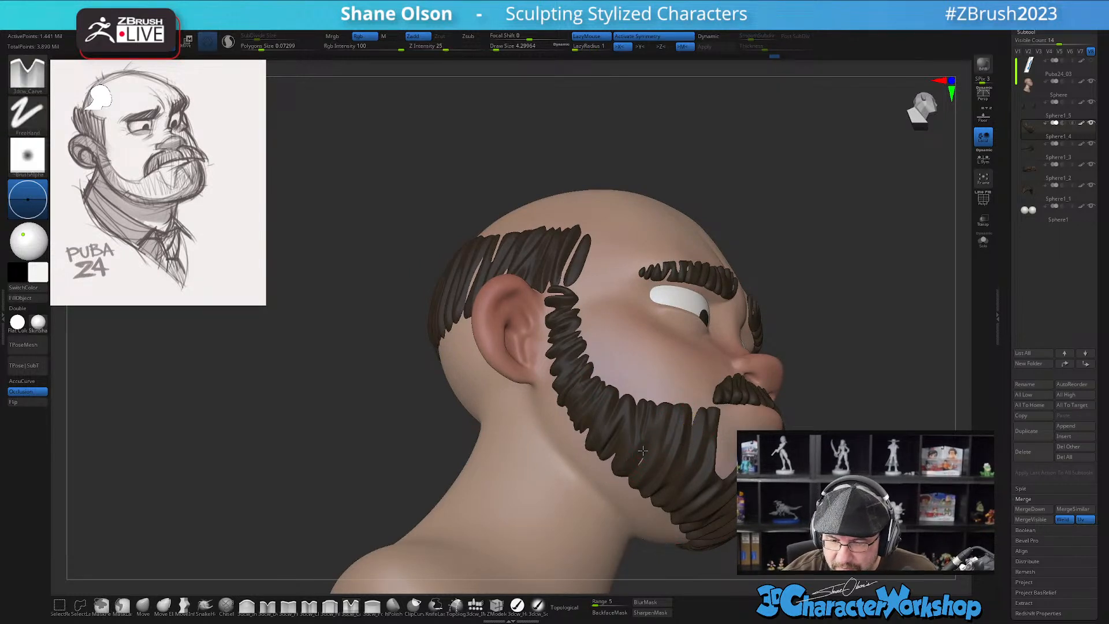
{"action": "right_click_drag", "start_coordinate": [638, 454], "coordinate": [629, 462]}
{"action": "key", "text": "ctrl+z"}
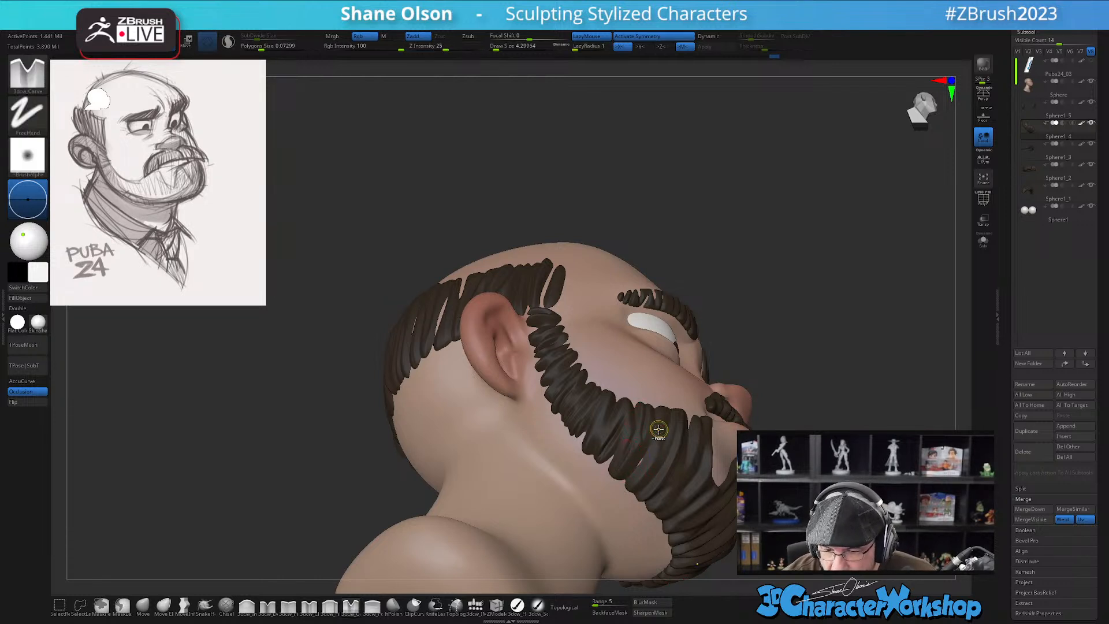
{"action": "mouse_move", "coordinate": [659, 436]}
{"action": "right_mouse_down"}
{"action": "mouse_move", "coordinate": [662, 459]}
{"action": "mouse_move", "coordinate": [663, 413]}
{"action": "right_mouse_up"}
{"action": "right_click_drag", "start_coordinate": [728, 468], "coordinate": [674, 443]}
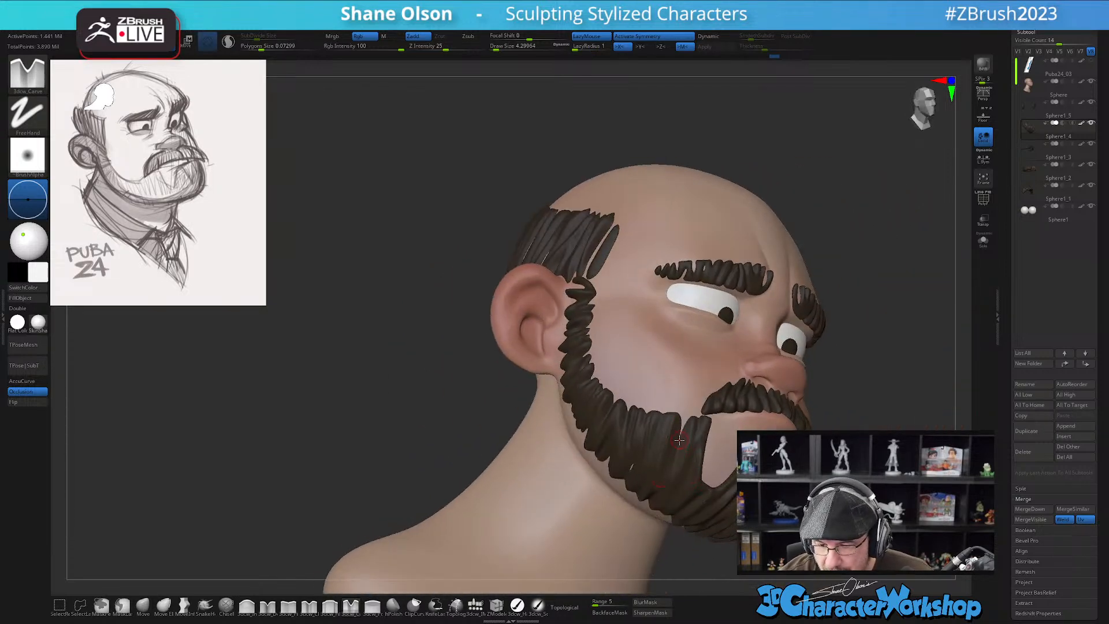
{"action": "right_click_drag", "start_coordinate": [739, 418], "coordinate": [468, 479]}
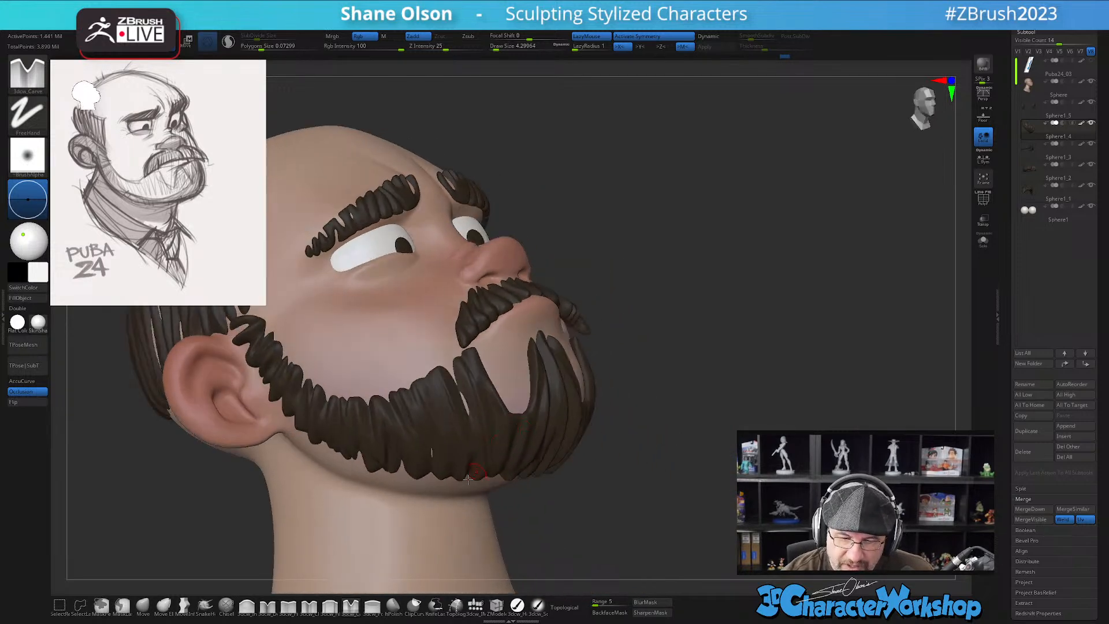
Adjust the beard strands beside the mouth with the Move brush at draw size about 11.7 to close the gap
{"action": "left_click", "coordinate": [163, 604]}
{"action": "key", "text": "s"}
{"action": "left_click_drag", "start_coordinate": [471, 365], "coordinate": [477, 366]}
{"action": "mouse_move", "coordinate": [477, 471]}
{"action": "right_mouse_down"}
{"action": "mouse_move", "coordinate": [464, 398]}
{"action": "mouse_move", "coordinate": [434, 438]}
{"action": "right_mouse_up"}
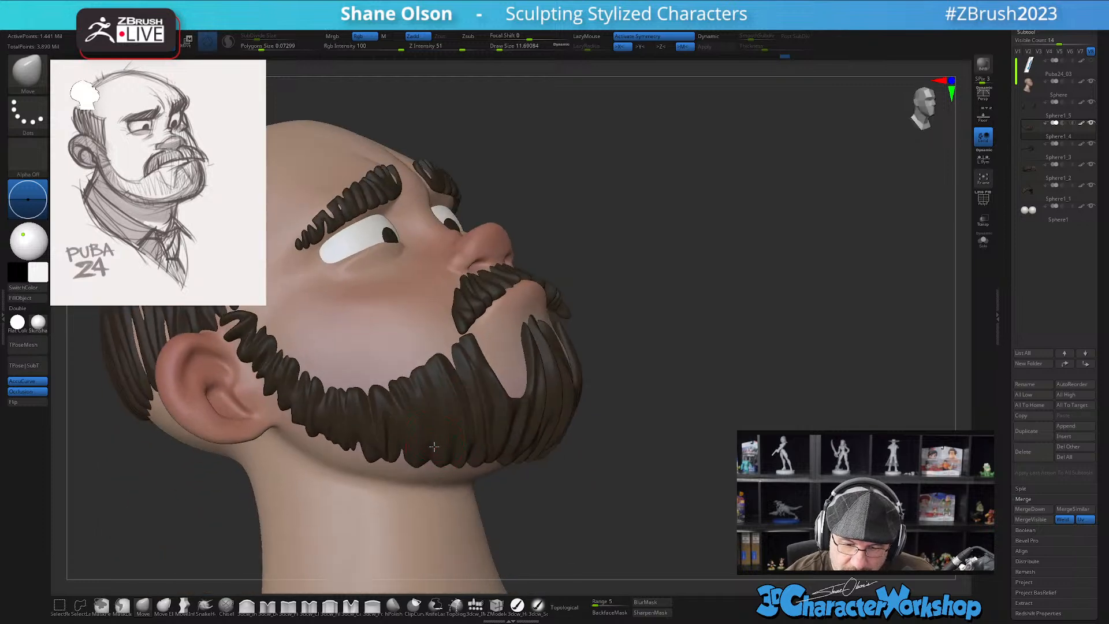
Make the eyebrows the active subtool and adjust their shape with the Move brush from front and side
{"action": "right_click_drag", "start_coordinate": [600, 465], "coordinate": [685, 358]}
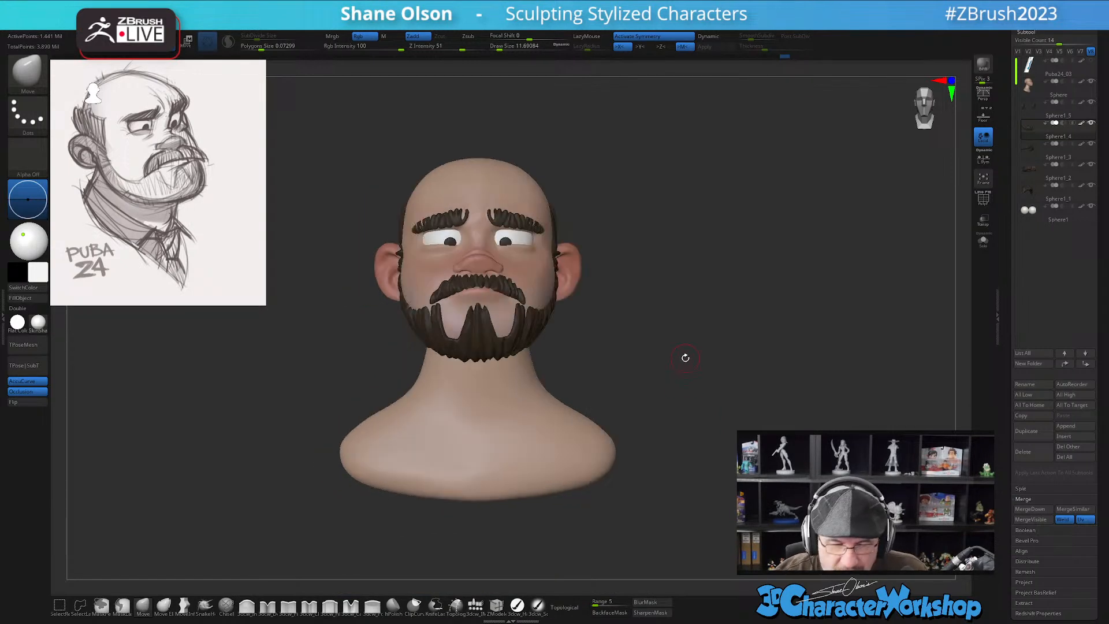
{"action": "right_click_drag", "start_coordinate": [698, 318], "coordinate": [681, 387], "text": "ctrl"}
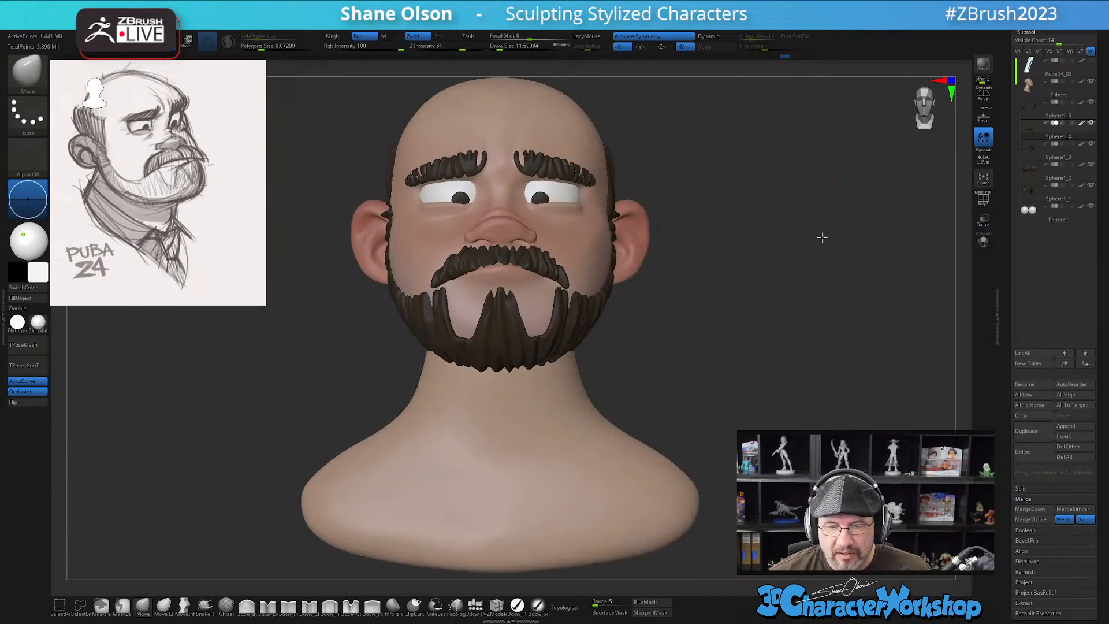
{"action": "right_click_drag", "start_coordinate": [832, 216], "coordinate": [783, 334], "text": "alt"}
{"action": "right_click_drag", "start_coordinate": [739, 210], "coordinate": [775, 253], "text": "ctrl"}
{"action": "left_click", "coordinate": [465, 292], "text": "alt"}
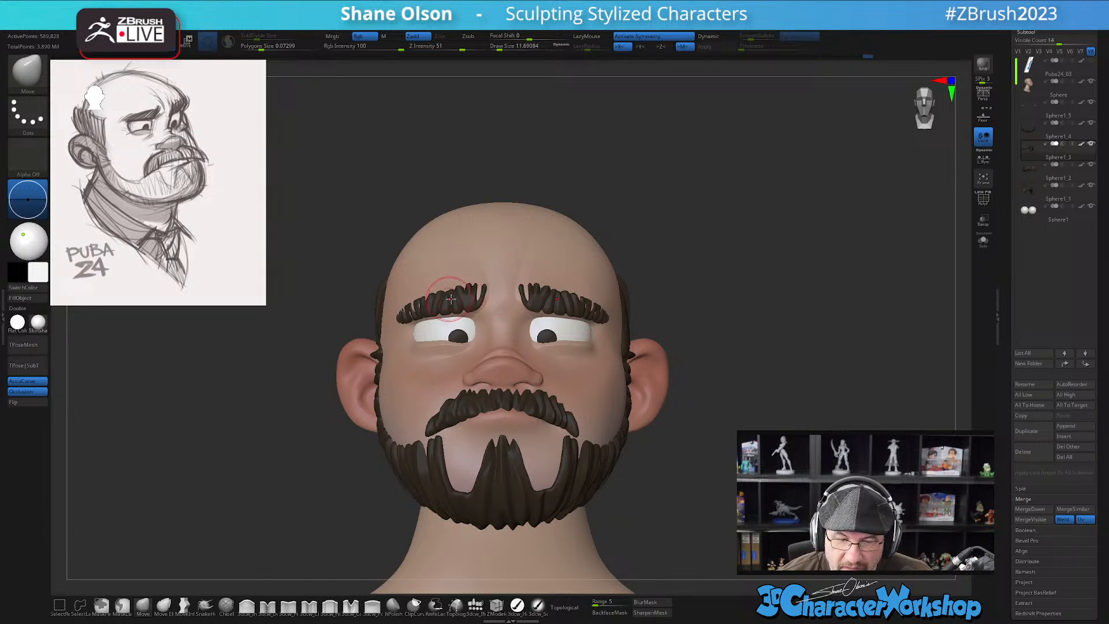
{"action": "right_click_drag", "start_coordinate": [740, 294], "coordinate": [636, 315]}
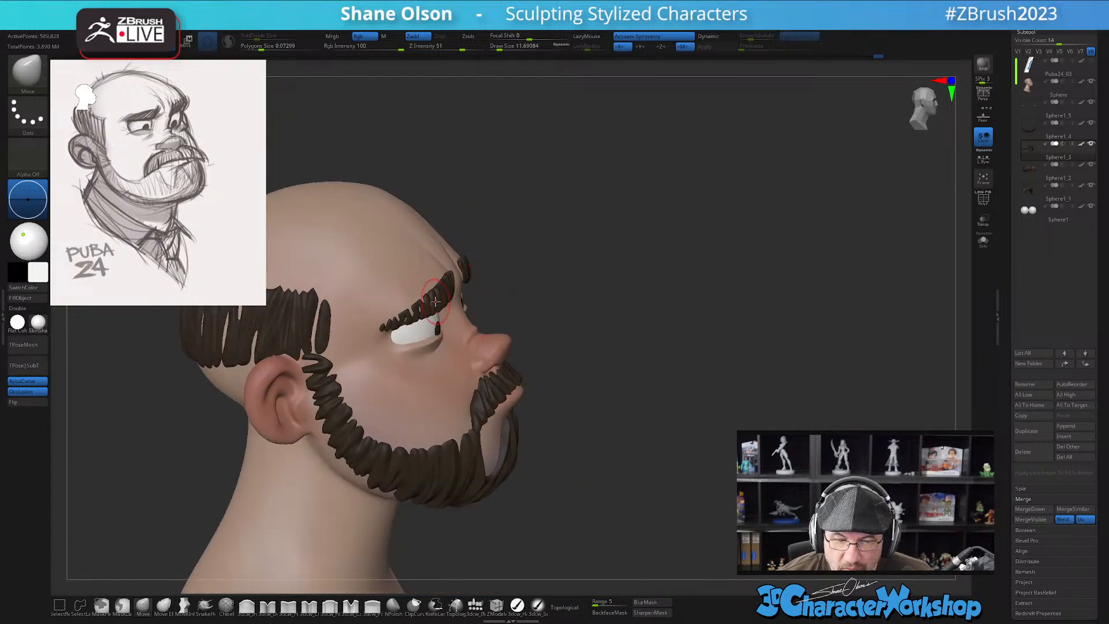
{"action": "right_click_drag", "start_coordinate": [438, 301], "coordinate": [666, 301]}
{"action": "right_click_drag", "start_coordinate": [794, 301], "coordinate": [658, 414]}
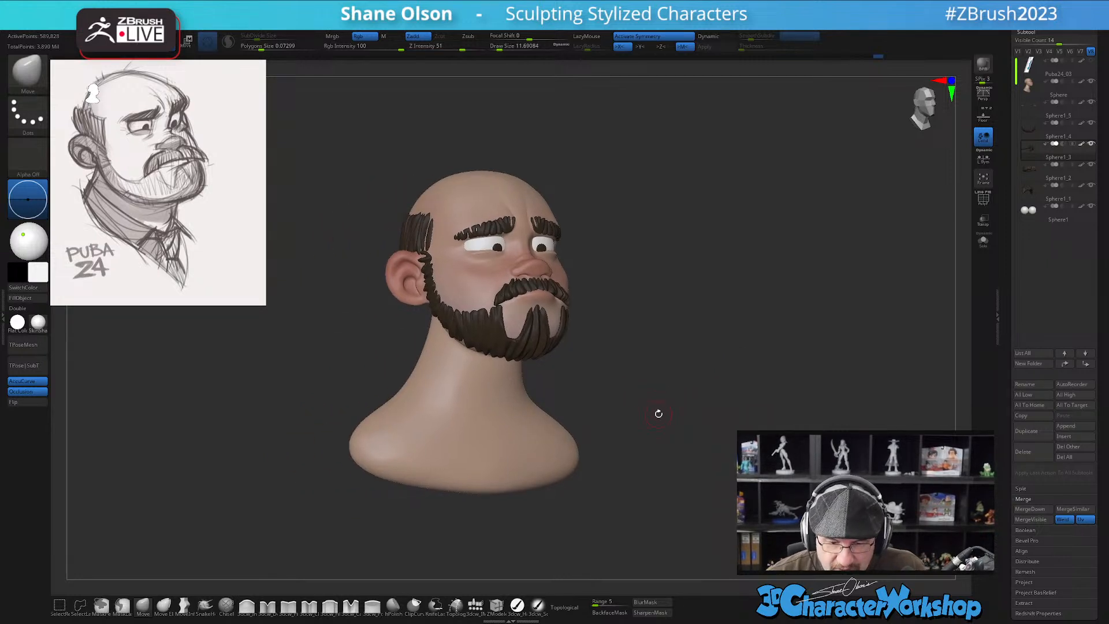
Select the head subtool and clip the bottom of the bust flat along a slanted line in side view
{"action": "left_click", "coordinate": [484, 411], "text": "alt"}
{"action": "left_click_drag", "start_coordinate": [648, 427], "coordinate": [579, 426]}
{"action": "left_click_drag", "start_coordinate": [702, 378], "coordinate": [637, 342], "text": "alt"}
{"action": "left_click", "coordinate": [414, 605]}
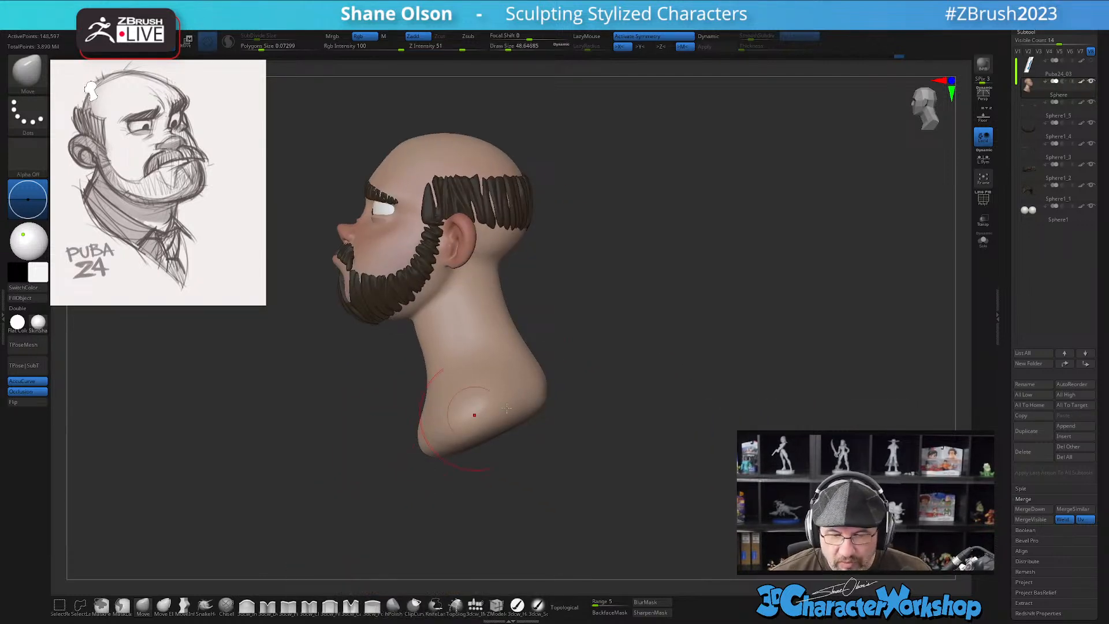
{"action": "mouse_move", "coordinate": [673, 312]}
{"action": "left_mouse_down", "text": "ctrl+shift"}
{"action": "mouse_move", "coordinate": [396, 495]}
{"action": "mouse_move", "coordinate": [279, 543]}
{"action": "mouse_move", "coordinate": [268, 515]}
{"action": "left_mouse_up", "text": "ctrl+shift"}
{"action": "mouse_move", "coordinate": [584, 470]}
{"action": "left_mouse_down"}
{"action": "mouse_move", "coordinate": [596, 443]}
{"action": "mouse_move", "coordinate": [673, 465]}
{"action": "mouse_move", "coordinate": [741, 397]}
{"action": "left_mouse_up"}
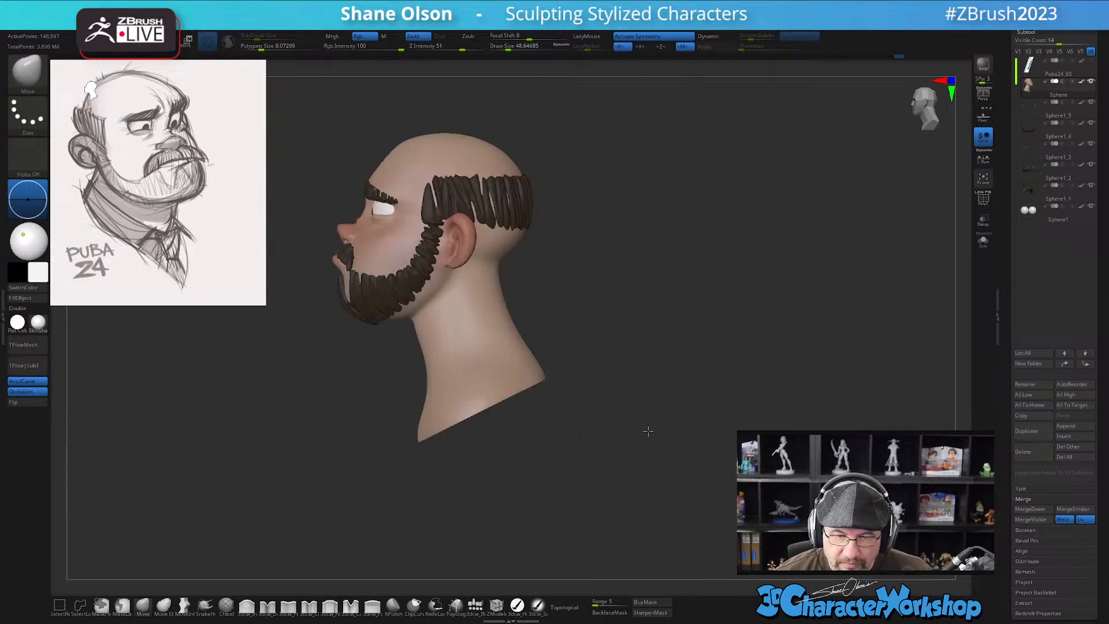
{"action": "left_click_drag", "start_coordinate": [640, 428], "coordinate": [674, 428]}
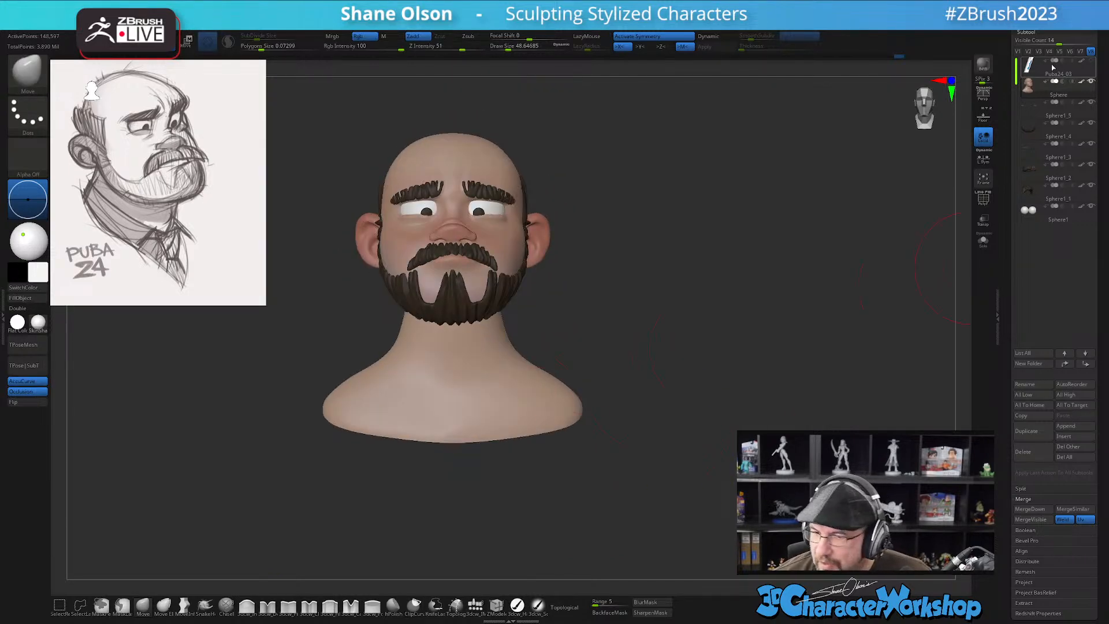
Duplicate the head subtool and turn the bust to a side view
{"action": "scroll", "coordinate": [1016, 196], "scroll_direction": "up", "scroll_amount": 3}
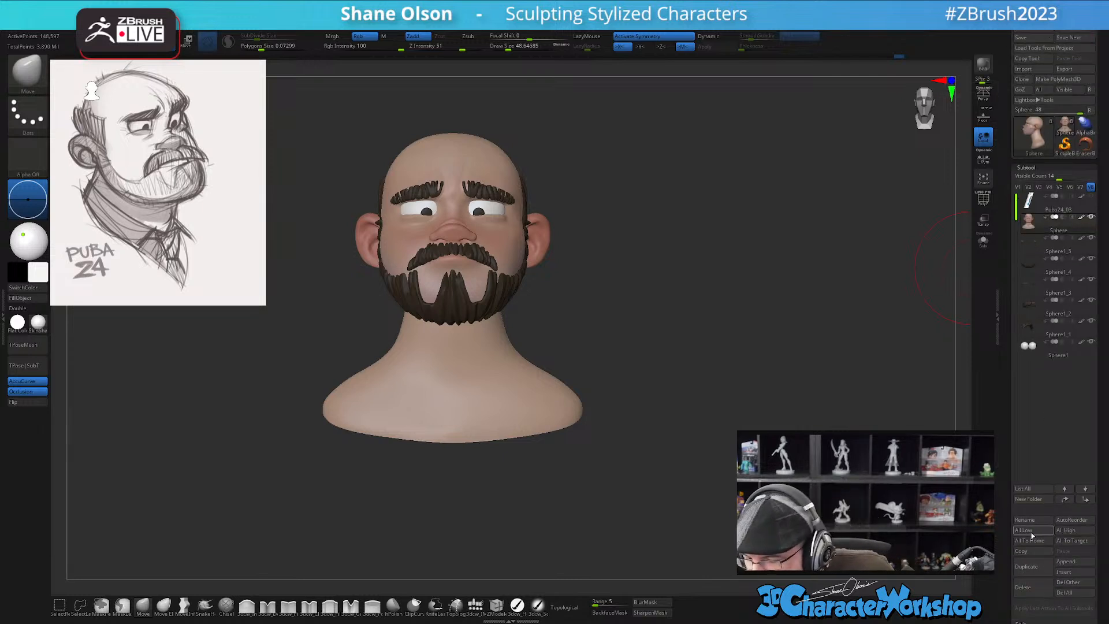
{"action": "left_click", "coordinate": [1039, 558]}
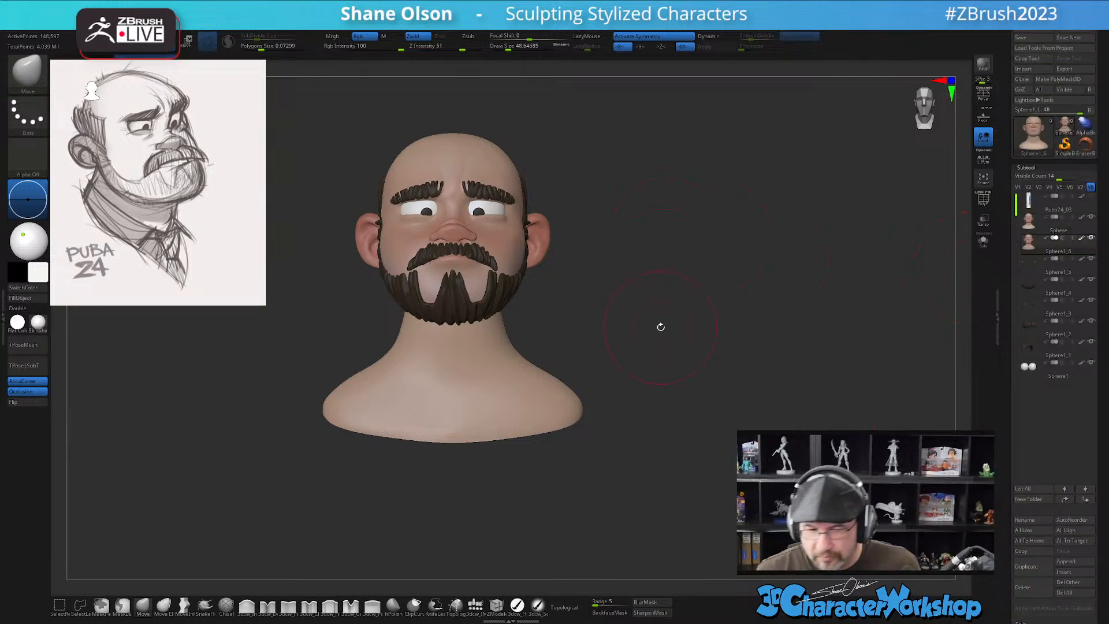
{"action": "mouse_move", "coordinate": [638, 336]}
{"action": "left_mouse_down"}
{"action": "mouse_move", "coordinate": [608, 360]}
{"action": "mouse_move", "coordinate": [586, 339]}
{"action": "mouse_move", "coordinate": [564, 346]}
{"action": "left_mouse_up"}
Choose the Knife curve selection brush and isolate the duplicated head subtool with Solo
{"action": "mouse_move", "coordinate": [474, 365]}
{"action": "left_mouse_down", "text": "ctrl+shift"}
{"action": "mouse_move", "coordinate": [674, 240]}
{"action": "mouse_move", "coordinate": [638, 272]}
{"action": "mouse_move", "coordinate": [678, 251]}
{"action": "mouse_move", "coordinate": [354, 307]}
{"action": "mouse_move", "coordinate": [354, 290]}
{"action": "left_mouse_up", "text": "ctrl+shift"}
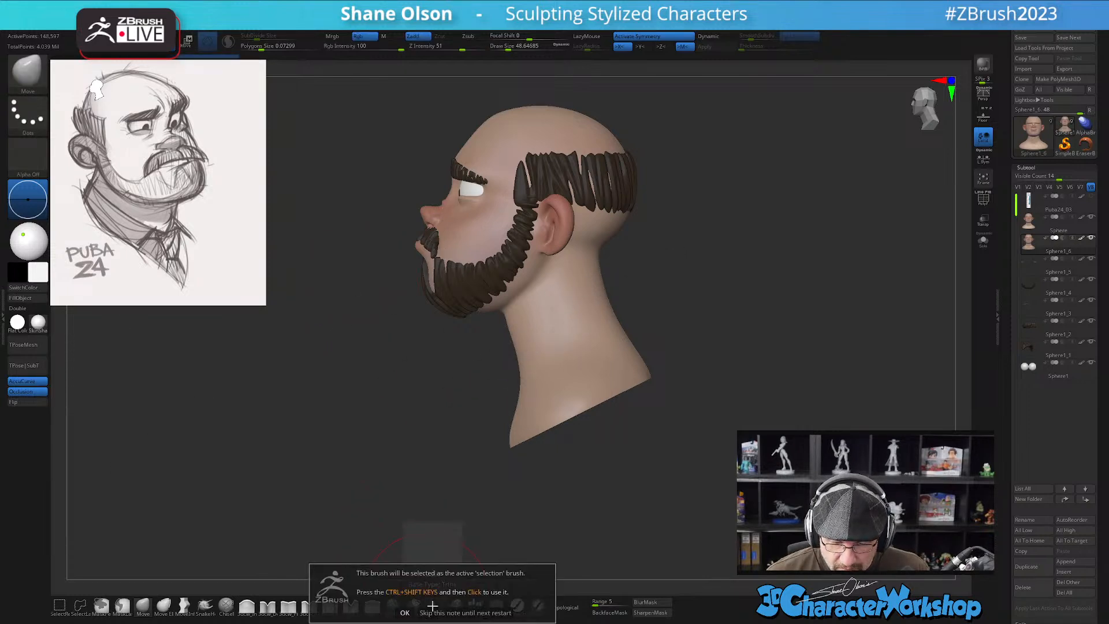
{"action": "key", "text": "b"}
{"action": "key", "text": "k"}
{"action": "left_click", "coordinate": [236, 394]}
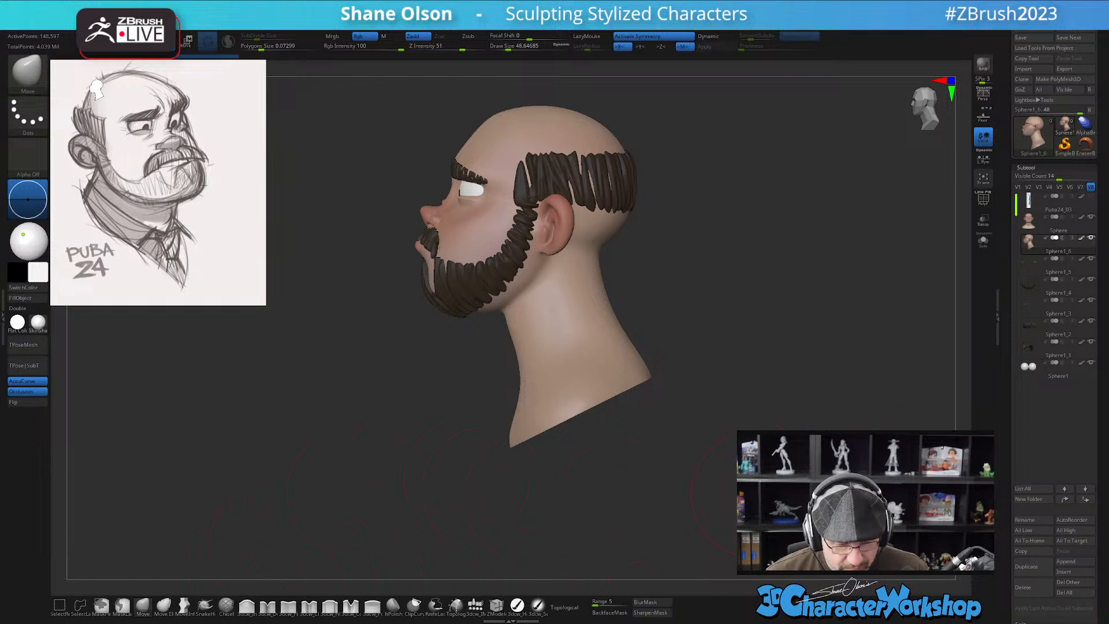
{"action": "left_click", "coordinate": [988, 247]}
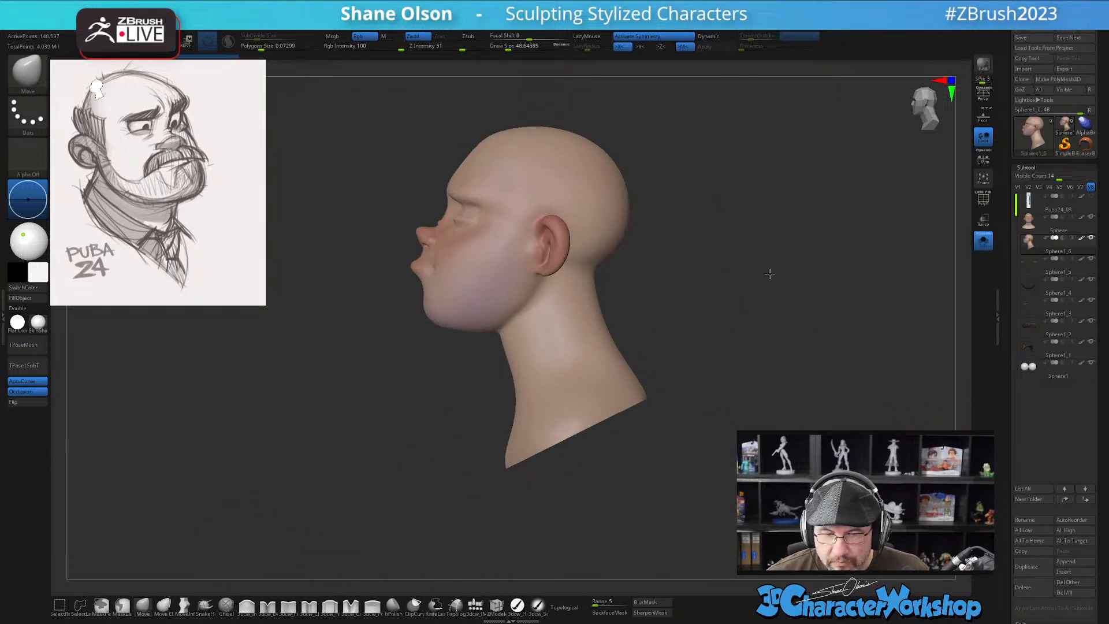
Slice the head and upper neck off the duplicate along a slanted line with the Knife curve and inspect its polygroups
{"action": "key", "text": "shift+f"}
{"action": "mouse_move", "coordinate": [411, 383]}
{"action": "left_mouse_down", "text": "ctrl+shift"}
{"action": "mouse_move", "coordinate": [792, 202]}
{"action": "mouse_move", "coordinate": [749, 322]}
{"action": "mouse_move", "coordinate": [730, 248]}
{"action": "left_mouse_up", "text": "ctrl+shift"}
{"action": "mouse_move", "coordinate": [820, 297]}
{"action": "left_mouse_down"}
{"action": "mouse_move", "coordinate": [846, 297]}
{"action": "mouse_move", "coordinate": [663, 297]}
{"action": "mouse_move", "coordinate": [705, 266]}
{"action": "left_mouse_up"}
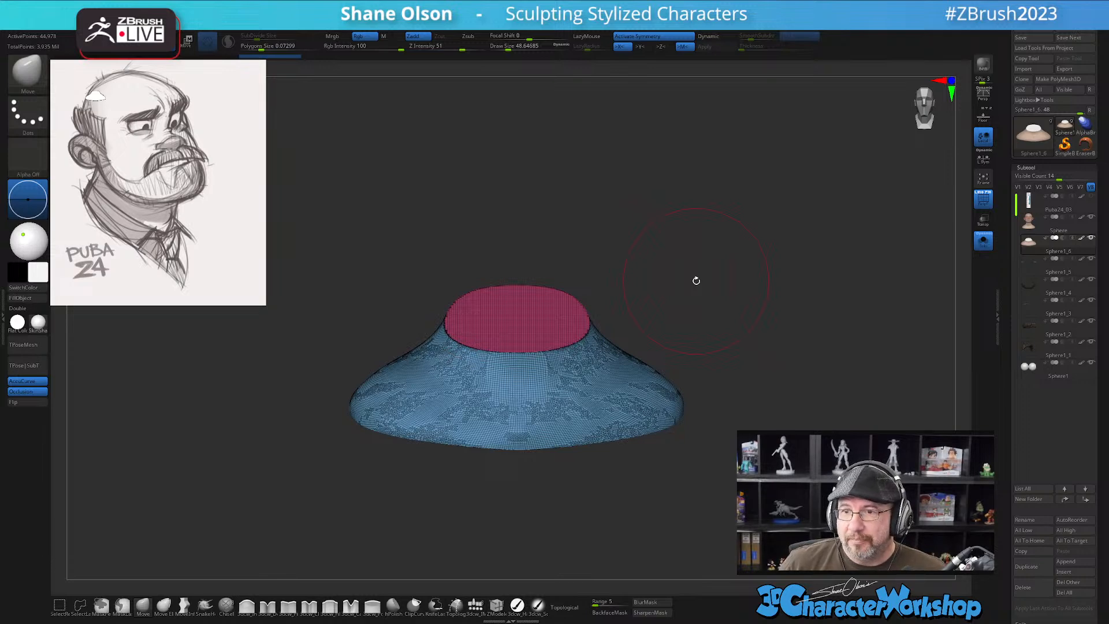
{"action": "mouse_move", "coordinate": [693, 478]}
{"action": "left_mouse_down"}
{"action": "mouse_move", "coordinate": [636, 478]}
{"action": "mouse_move", "coordinate": [663, 485]}
{"action": "mouse_move", "coordinate": [681, 521]}
{"action": "mouse_move", "coordinate": [681, 502]}
{"action": "mouse_move", "coordinate": [697, 500]}
{"action": "mouse_move", "coordinate": [688, 476]}
{"action": "mouse_move", "coordinate": [712, 485]}
{"action": "left_mouse_up"}
{"action": "key", "text": "shift+f"}
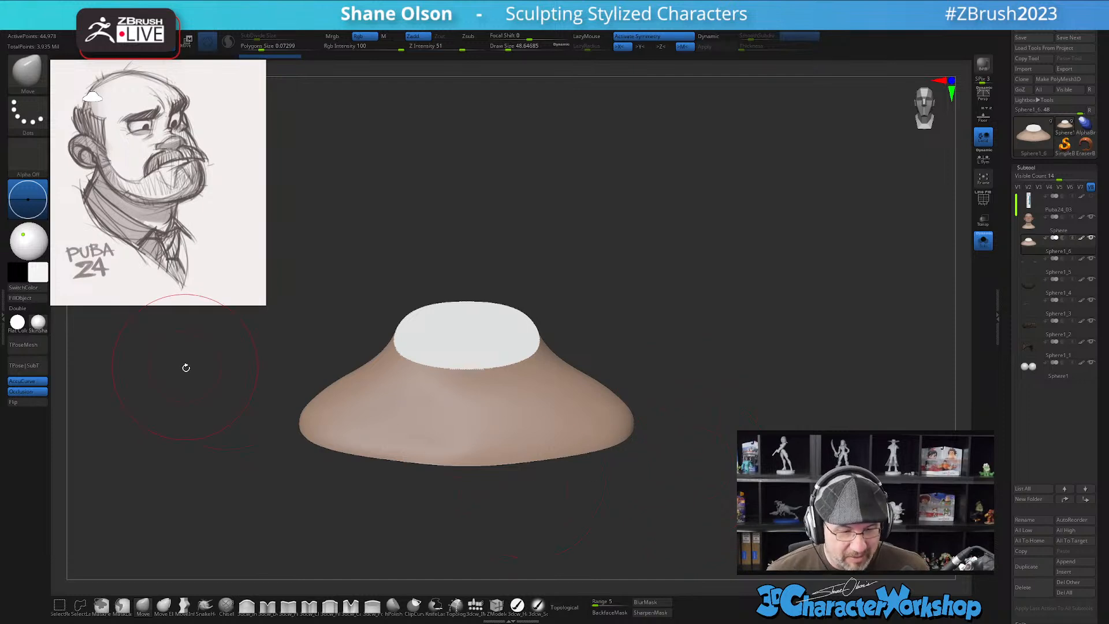
Pick a dark desaturated blue and fill the remaining collar piece with it as the shirt color
{"action": "left_click", "coordinate": [38, 273]}
{"action": "left_click", "coordinate": [65, 304]}
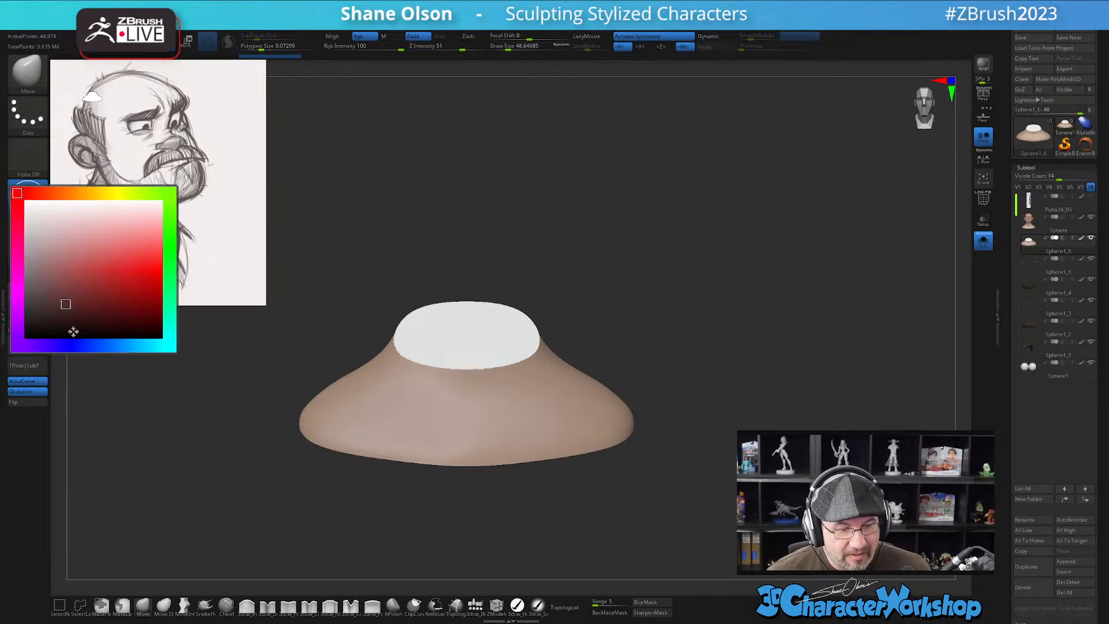
{"action": "left_click", "coordinate": [82, 345]}
{"action": "left_click", "coordinate": [74, 307]}
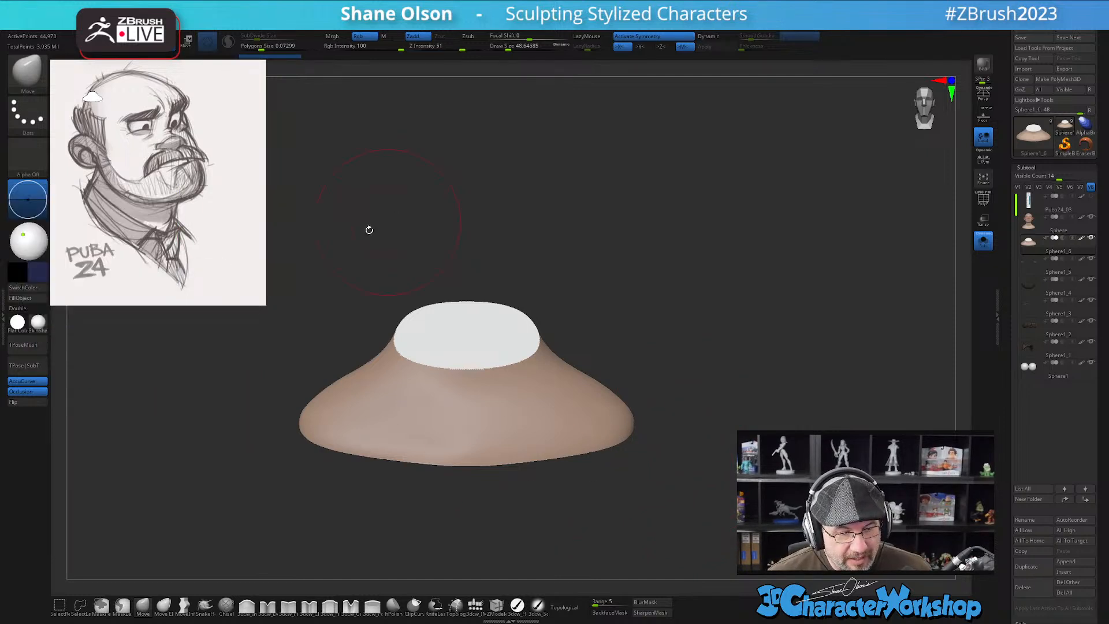
{"action": "left_click", "coordinate": [38, 273]}
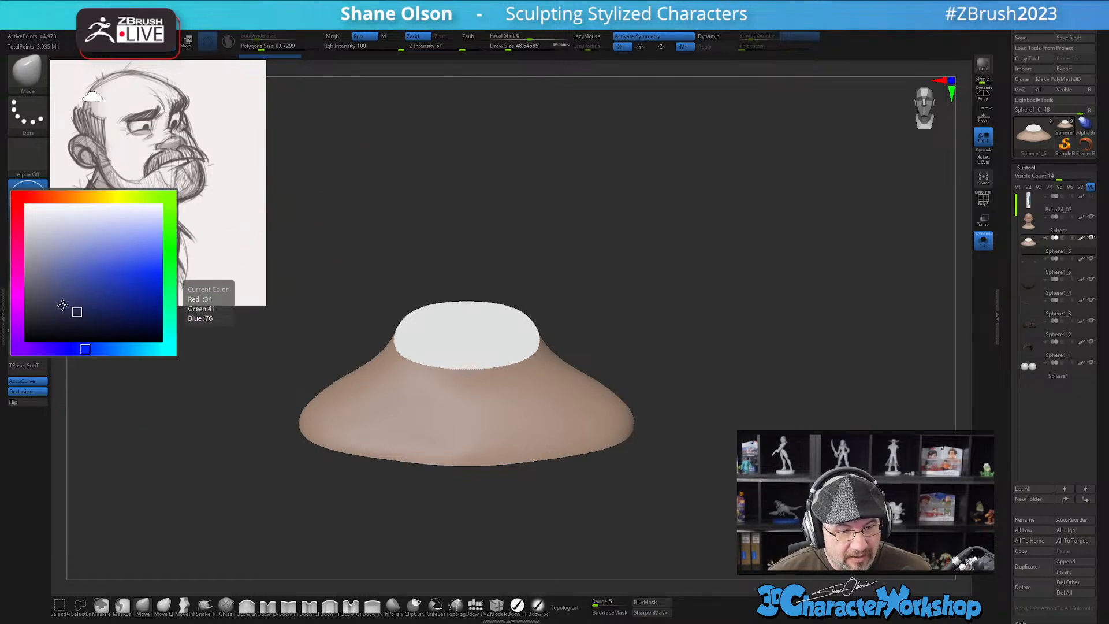
{"action": "left_click", "coordinate": [58, 307]}
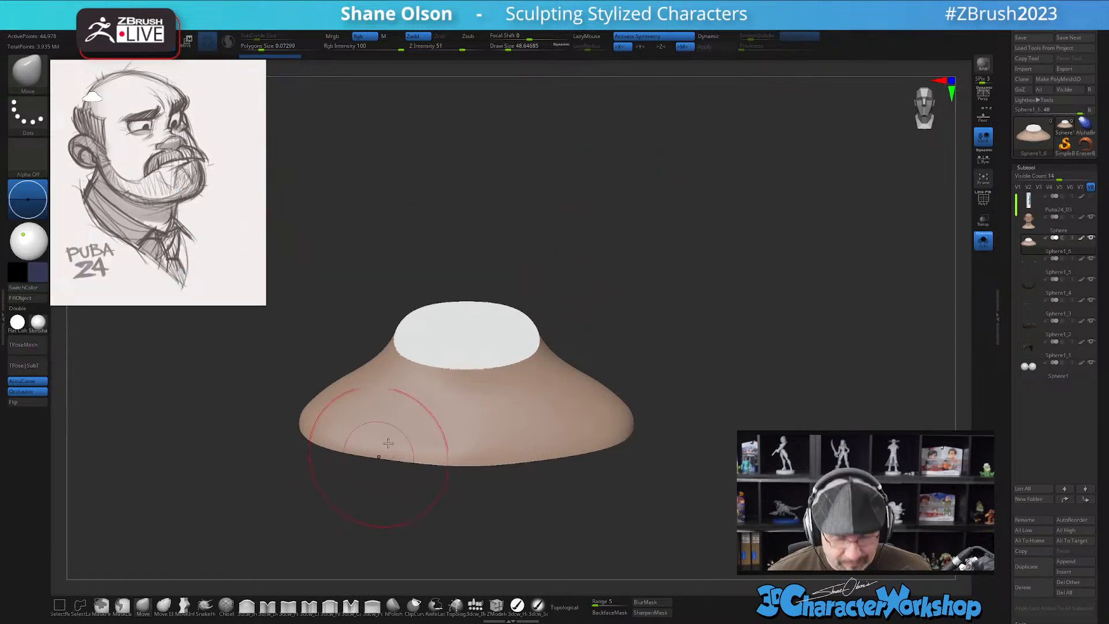
{"action": "mouse_move", "coordinate": [31, 336]}
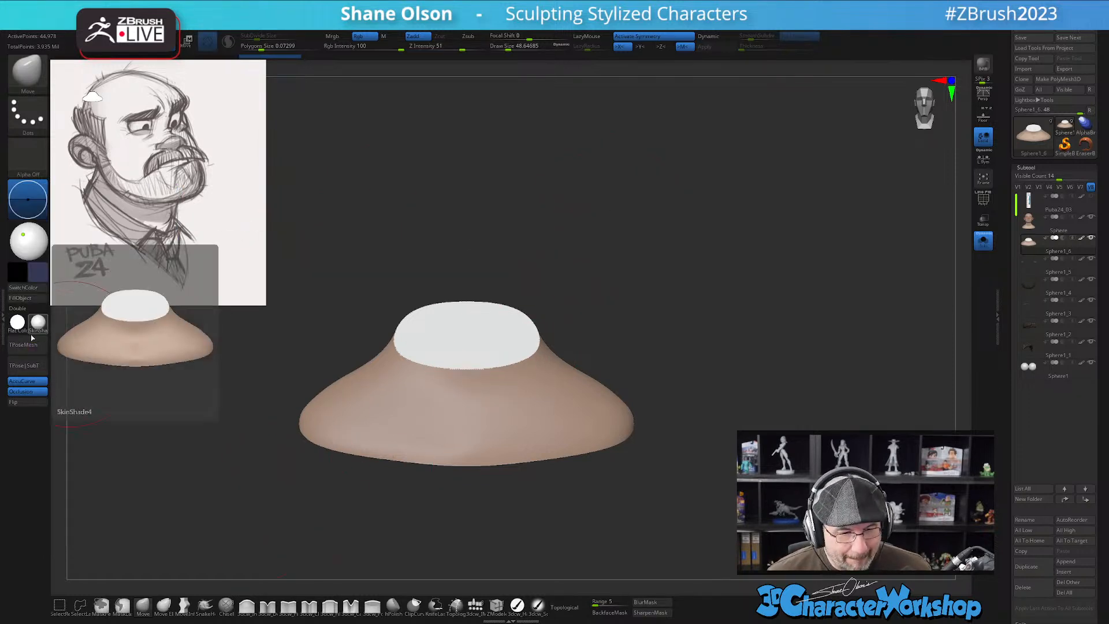
{"action": "left_click", "coordinate": [19, 298]}
{"action": "left_click_drag", "start_coordinate": [704, 269], "coordinate": [377, 544]}
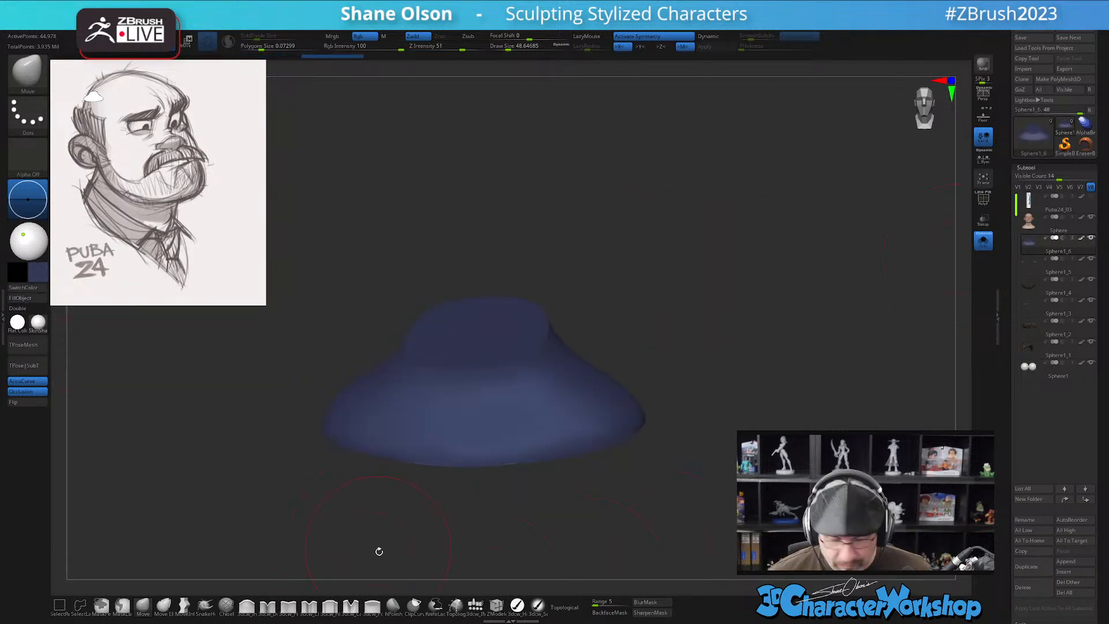
Center the gizmo on the shirt mesh, scale the shirt up very slightly, and bring the rest of the bust back by turning off Solo
{"action": "key", "text": "w"}
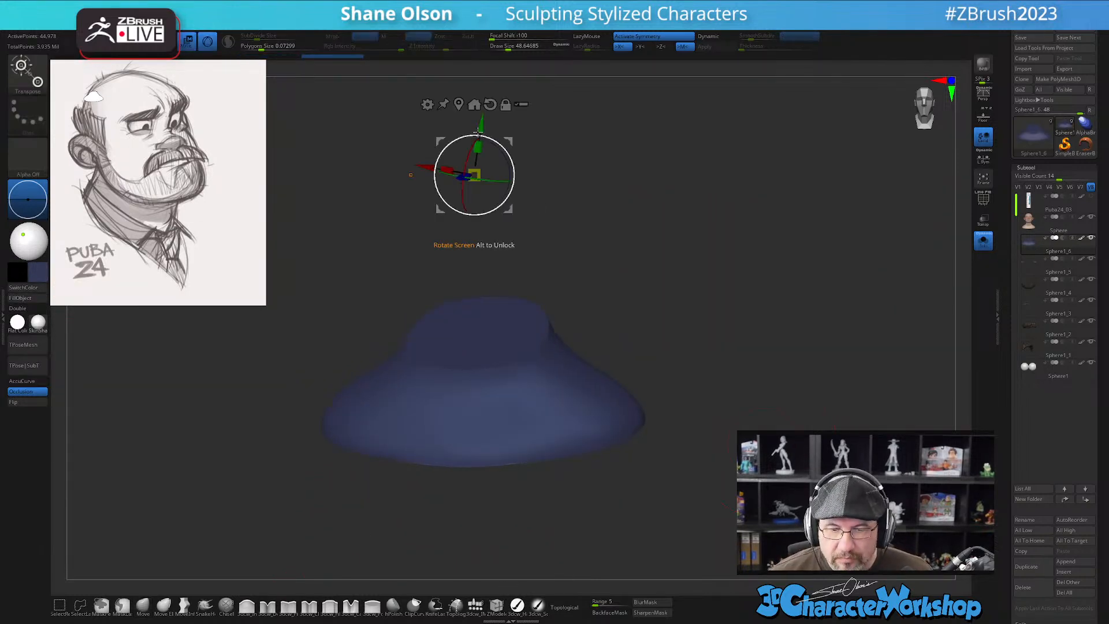
{"action": "key", "text": "x"}
{"action": "left_click", "coordinate": [460, 104]}
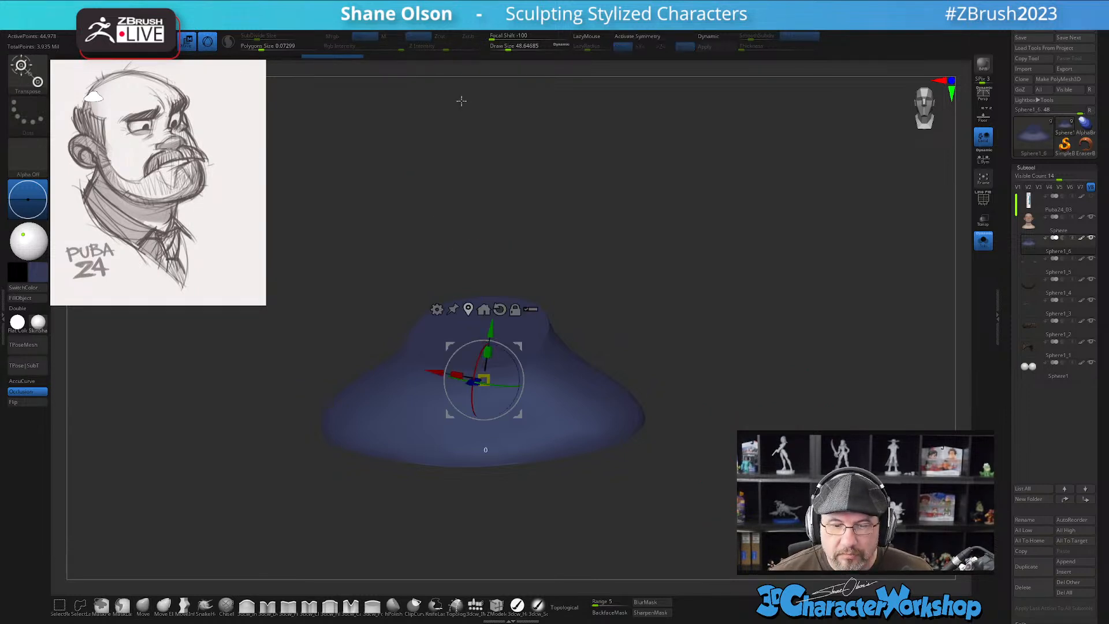
{"action": "key", "text": "x"}
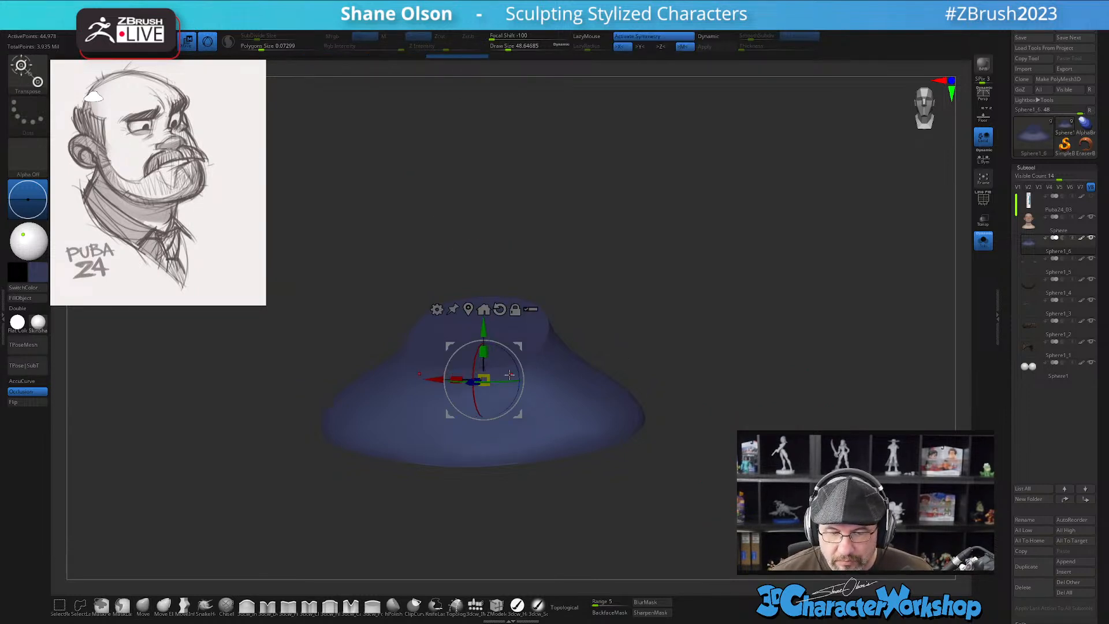
{"action": "left_click_drag", "start_coordinate": [488, 375], "coordinate": [488, 375]}
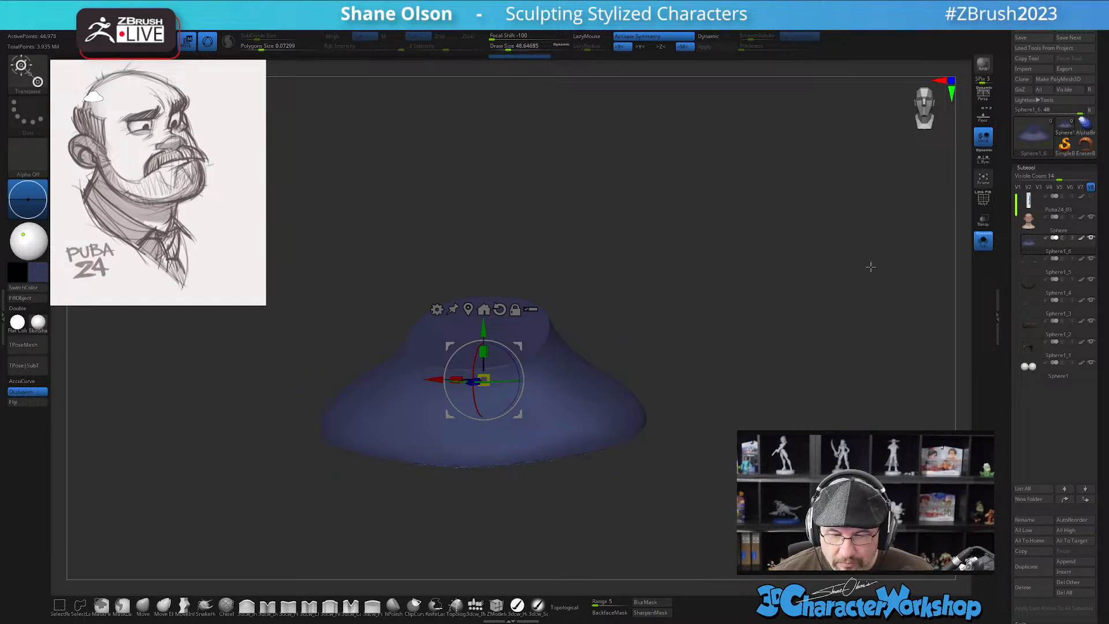
{"action": "left_click", "coordinate": [991, 249]}
{"action": "left_click_drag", "start_coordinate": [705, 299], "coordinate": [749, 314]}
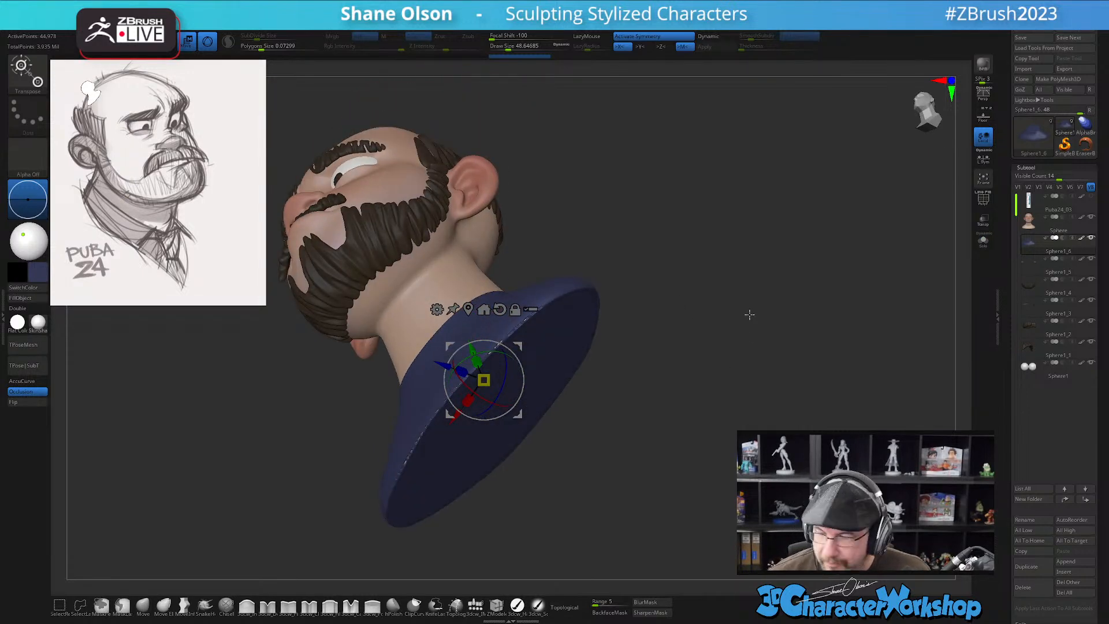
Smooth the shirt's bottom rim along the side and back of the bust
{"action": "key", "text": "q"}
{"action": "left_click_drag", "start_coordinate": [588, 452], "coordinate": [604, 459]}
{"action": "left_click_drag", "start_coordinate": [512, 382], "coordinate": [604, 305], "text": "shift"}
{"action": "left_click_drag", "start_coordinate": [650, 396], "coordinate": [589, 404]}
{"action": "mouse_move", "coordinate": [595, 327]}
{"action": "left_mouse_down", "text": "shift"}
{"action": "mouse_move", "coordinate": [640, 384]}
{"action": "mouse_move", "coordinate": [565, 318]}
{"action": "mouse_move", "coordinate": [496, 322]}
{"action": "left_mouse_up", "text": "shift"}
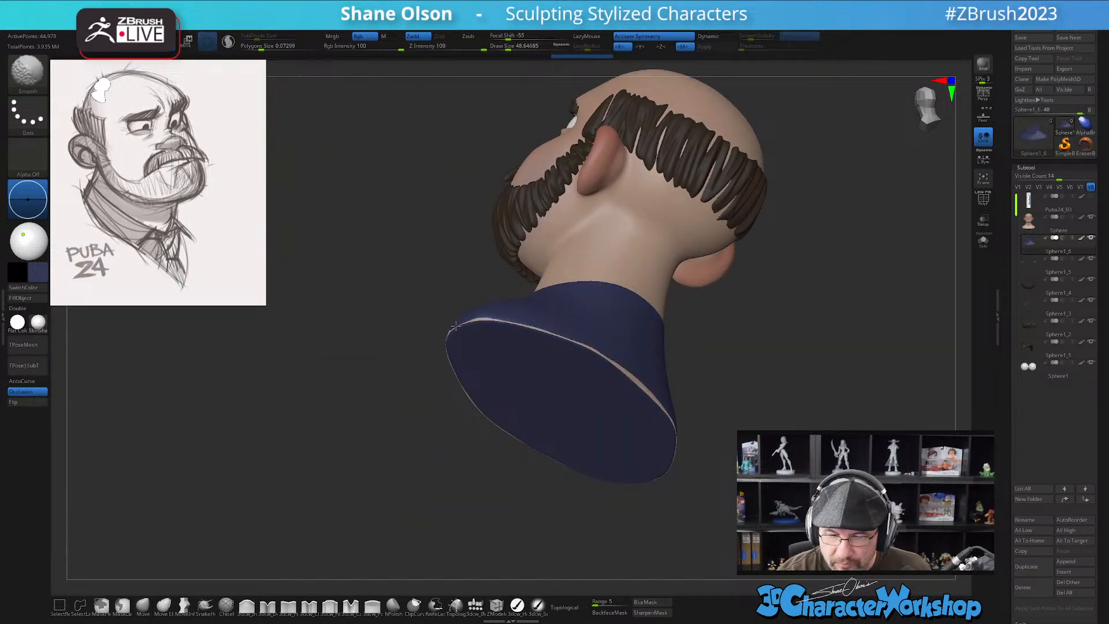
Adjust the shirt's bottom rim and sides with the Move brush so the cloth covers the skin along the edge
{"action": "right_click_drag", "start_coordinate": [656, 453], "coordinate": [688, 421]}
{"action": "right_click_drag", "start_coordinate": [585, 402], "coordinate": [584, 391], "text": "shift"}
{"action": "right_click_drag", "start_coordinate": [646, 317], "coordinate": [612, 388], "text": "alt"}
{"action": "key", "text": "s"}
{"action": "left_click_drag", "start_coordinate": [611, 324], "coordinate": [614, 323]}
{"action": "right_click_drag", "start_coordinate": [621, 317], "coordinate": [609, 306]}
{"action": "key", "text": "s"}
{"action": "left_click_drag", "start_coordinate": [612, 301], "coordinate": [599, 282]}
{"action": "left_click_drag", "start_coordinate": [549, 400], "coordinate": [543, 404]}
{"action": "left_click_drag", "start_coordinate": [673, 399], "coordinate": [686, 394]}
{"action": "left_click_drag", "start_coordinate": [659, 339], "coordinate": [663, 333]}
Pull the collar up at the nape and shape its front edge with the Move brush in side view
{"action": "mouse_move", "coordinate": [687, 191]}
{"action": "right_mouse_down"}
{"action": "mouse_move", "coordinate": [705, 334]}
{"action": "mouse_move", "coordinate": [726, 354]}
{"action": "mouse_move", "coordinate": [702, 424]}
{"action": "mouse_move", "coordinate": [721, 436]}
{"action": "mouse_move", "coordinate": [695, 432]}
{"action": "right_mouse_up"}
{"action": "mouse_move", "coordinate": [664, 304]}
{"action": "right_mouse_down"}
{"action": "mouse_move", "coordinate": [653, 364]}
{"action": "mouse_move", "coordinate": [656, 347]}
{"action": "mouse_move", "coordinate": [636, 341]}
{"action": "mouse_move", "coordinate": [714, 301]}
{"action": "mouse_move", "coordinate": [695, 346]}
{"action": "right_mouse_up"}
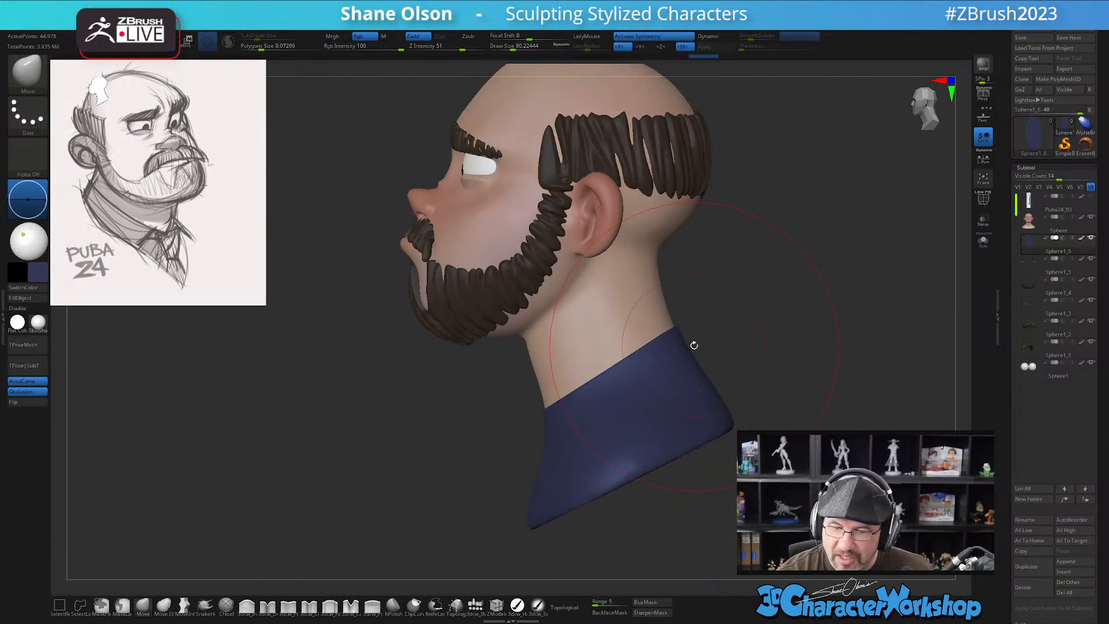
{"action": "mouse_move", "coordinate": [674, 334]}
{"action": "left_mouse_down"}
{"action": "mouse_move", "coordinate": [669, 319]}
{"action": "mouse_move", "coordinate": [630, 353]}
{"action": "mouse_move", "coordinate": [670, 317]}
{"action": "left_mouse_up"}
{"action": "mouse_move", "coordinate": [696, 307]}
{"action": "right_mouse_down"}
{"action": "mouse_move", "coordinate": [666, 298]}
{"action": "mouse_move", "coordinate": [705, 317]}
{"action": "mouse_move", "coordinate": [656, 387]}
{"action": "mouse_move", "coordinate": [578, 399]}
{"action": "mouse_move", "coordinate": [587, 423]}
{"action": "mouse_move", "coordinate": [560, 416]}
{"action": "mouse_move", "coordinate": [503, 436]}
{"action": "mouse_move", "coordinate": [515, 436]}
{"action": "right_mouse_up"}
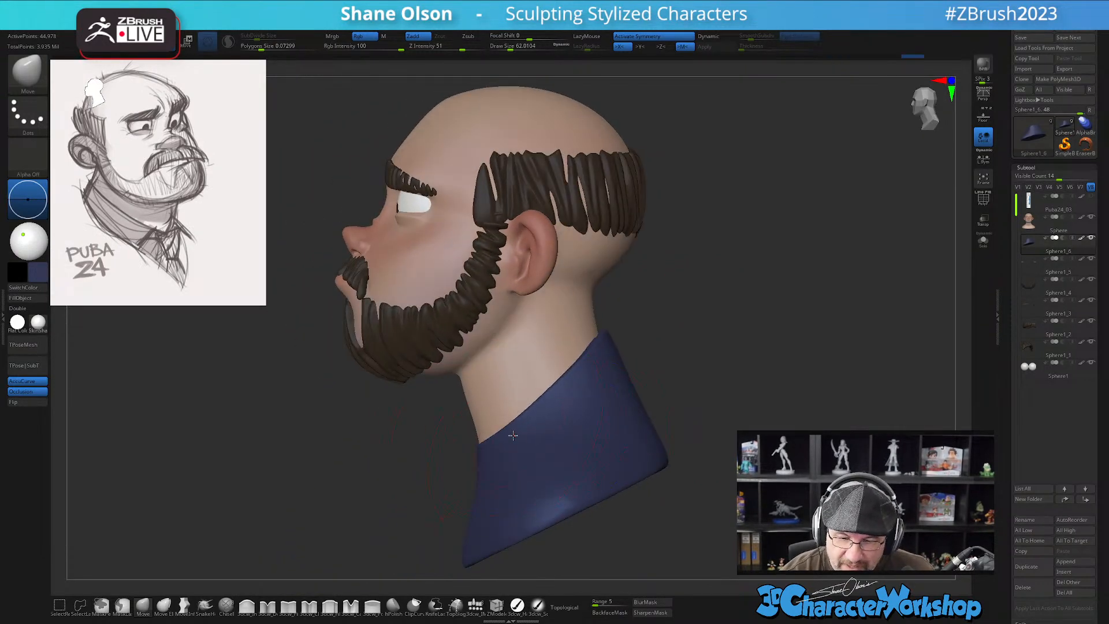
{"action": "key", "text": "s"}
{"action": "left_click_drag", "start_coordinate": [487, 481], "coordinate": [484, 482]}
{"action": "right_click_drag", "start_coordinate": [531, 445], "coordinate": [683, 349]}
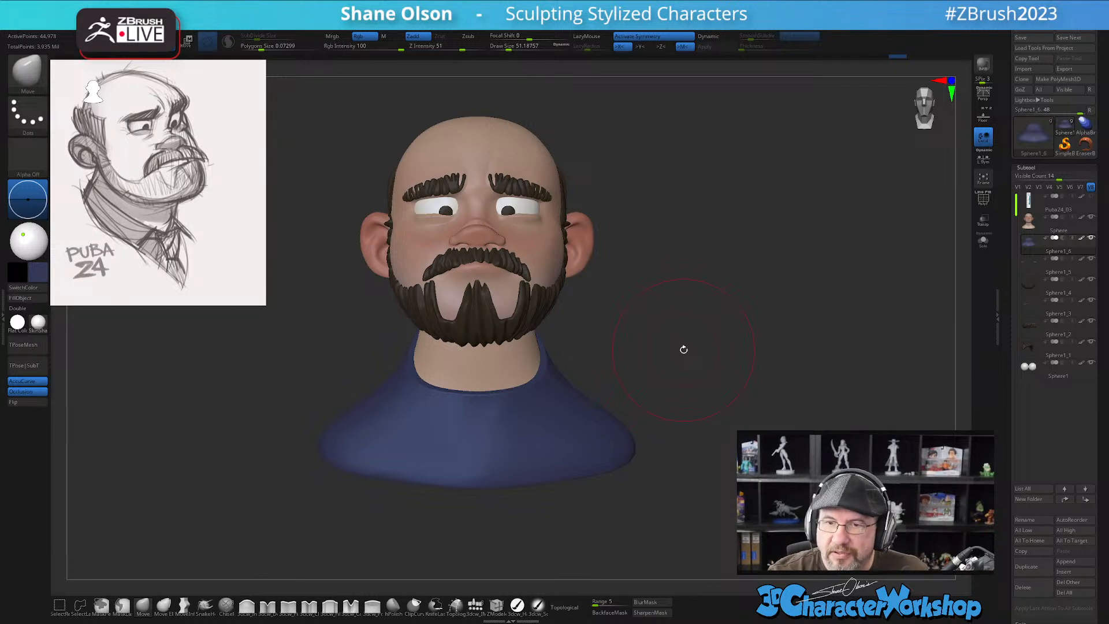
Refine the collar's back edge around the nape with a smaller Move brush
{"action": "mouse_move", "coordinate": [727, 243]}
{"action": "left_mouse_down"}
{"action": "mouse_move", "coordinate": [698, 245]}
{"action": "mouse_move", "coordinate": [688, 330]}
{"action": "mouse_move", "coordinate": [705, 327]}
{"action": "mouse_move", "coordinate": [689, 323]}
{"action": "left_mouse_up"}
{"action": "key", "text": "bracketleft"}
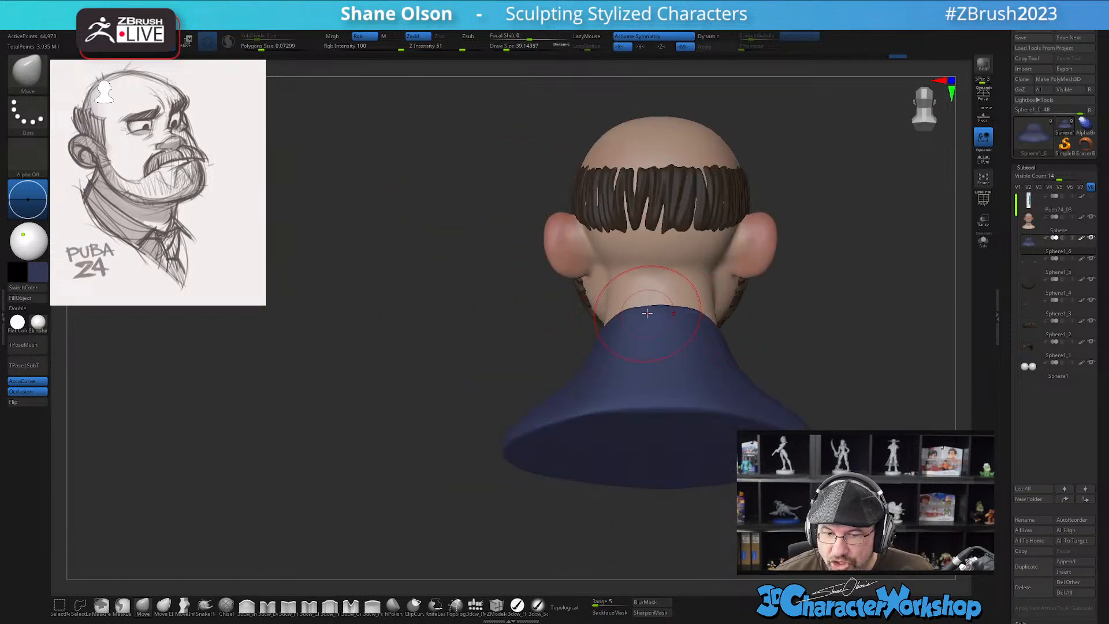
{"action": "left_click_drag", "start_coordinate": [462, 321], "coordinate": [720, 351]}
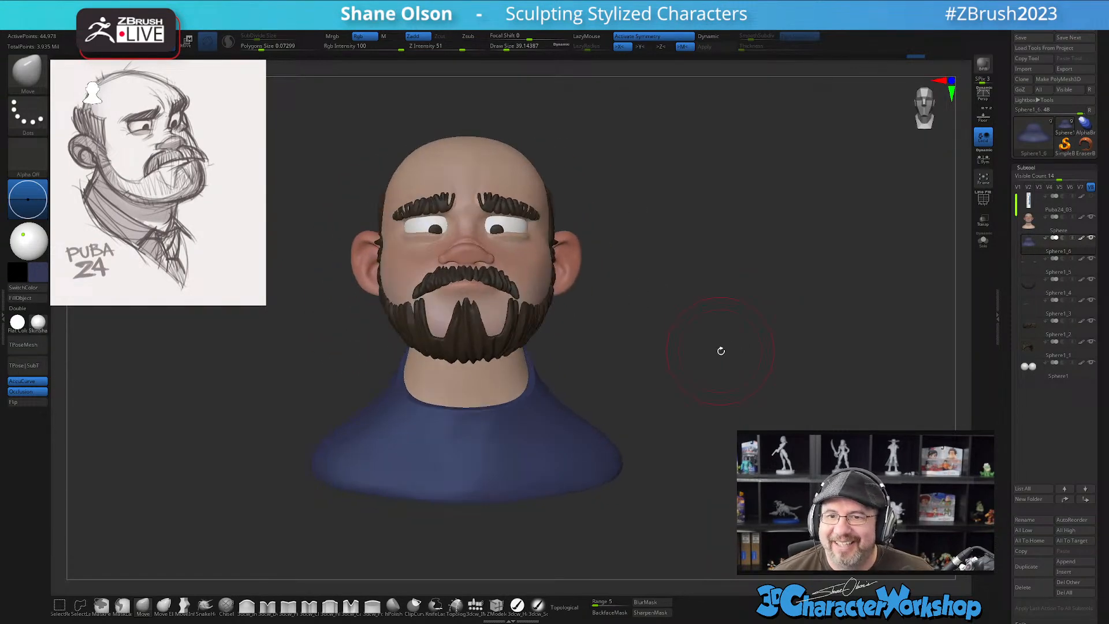
{"action": "left_click_drag", "start_coordinate": [692, 293], "coordinate": [702, 282]}
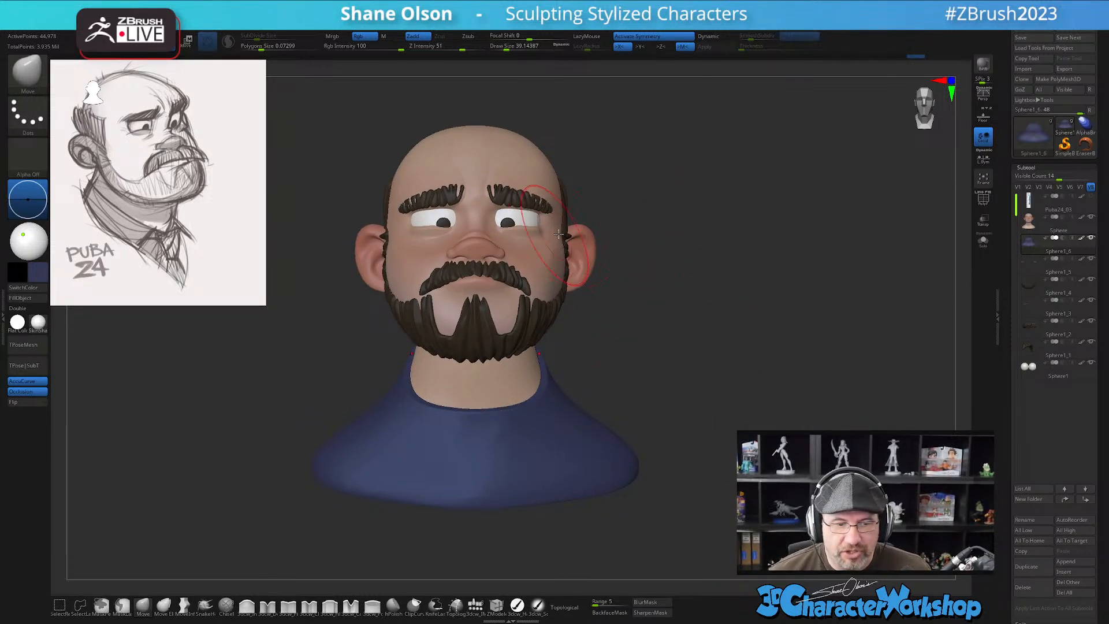
Make the head the active subtool and adjust the ear's shape with the Move brush
{"action": "left_click", "coordinate": [550, 252], "text": "alt"}
{"action": "left_click_drag", "start_coordinate": [704, 205], "coordinate": [604, 247]}
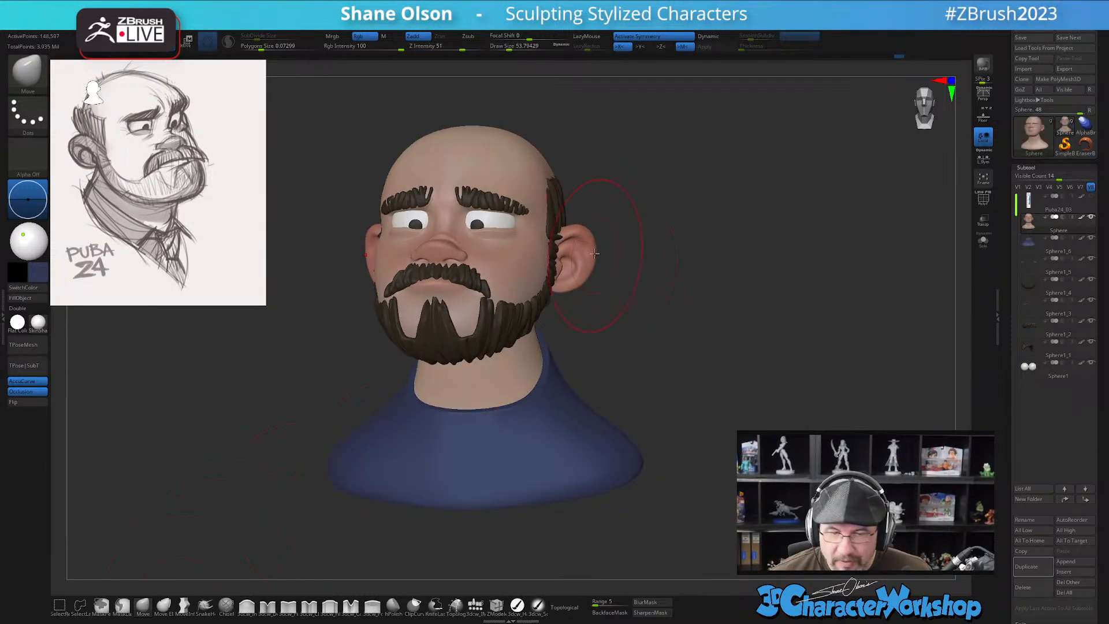
{"action": "left_click_drag", "start_coordinate": [586, 250], "coordinate": [584, 252]}
{"action": "key", "text": "s"}
{"action": "left_click", "coordinate": [579, 287]}
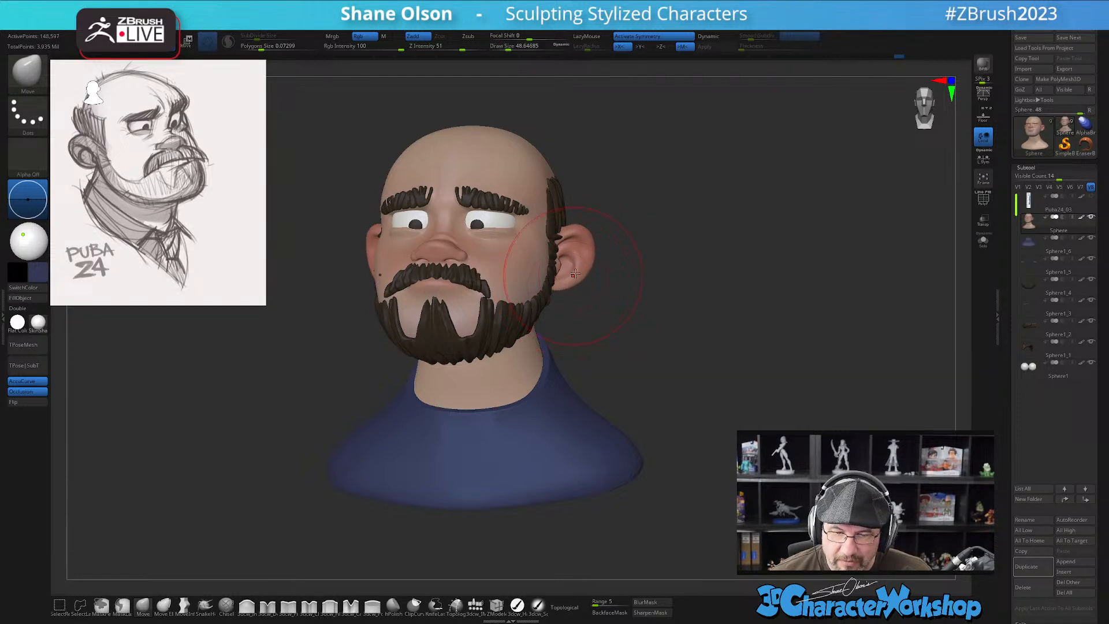
Turn on perspective, switch off AccuCurve, and reshape the forehead with the Move brush in three-quarter view
{"action": "mouse_move", "coordinate": [683, 281]}
{"action": "left_mouse_down"}
{"action": "mouse_move", "coordinate": [698, 288]}
{"action": "mouse_move", "coordinate": [713, 235]}
{"action": "mouse_move", "coordinate": [710, 277]}
{"action": "mouse_move", "coordinate": [679, 295]}
{"action": "mouse_move", "coordinate": [701, 306]}
{"action": "mouse_move", "coordinate": [687, 312]}
{"action": "mouse_move", "coordinate": [709, 298]}
{"action": "mouse_move", "coordinate": [676, 270]}
{"action": "mouse_move", "coordinate": [626, 190]}
{"action": "mouse_move", "coordinate": [626, 202]}
{"action": "left_mouse_up"}
{"action": "key", "text": "p"}
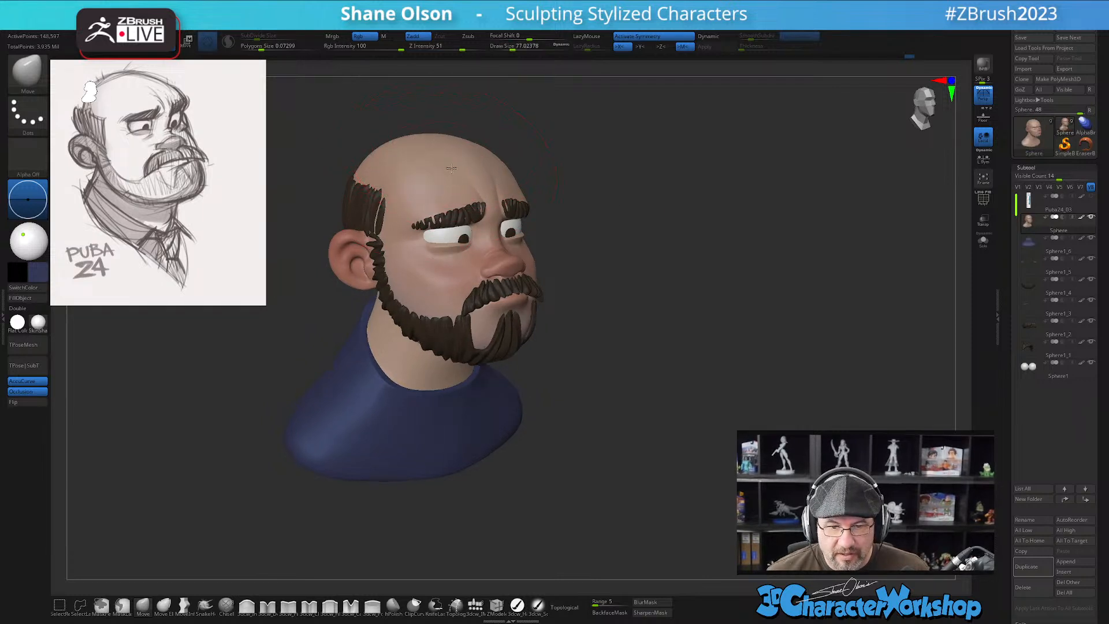
{"action": "left_click", "coordinate": [27, 380]}
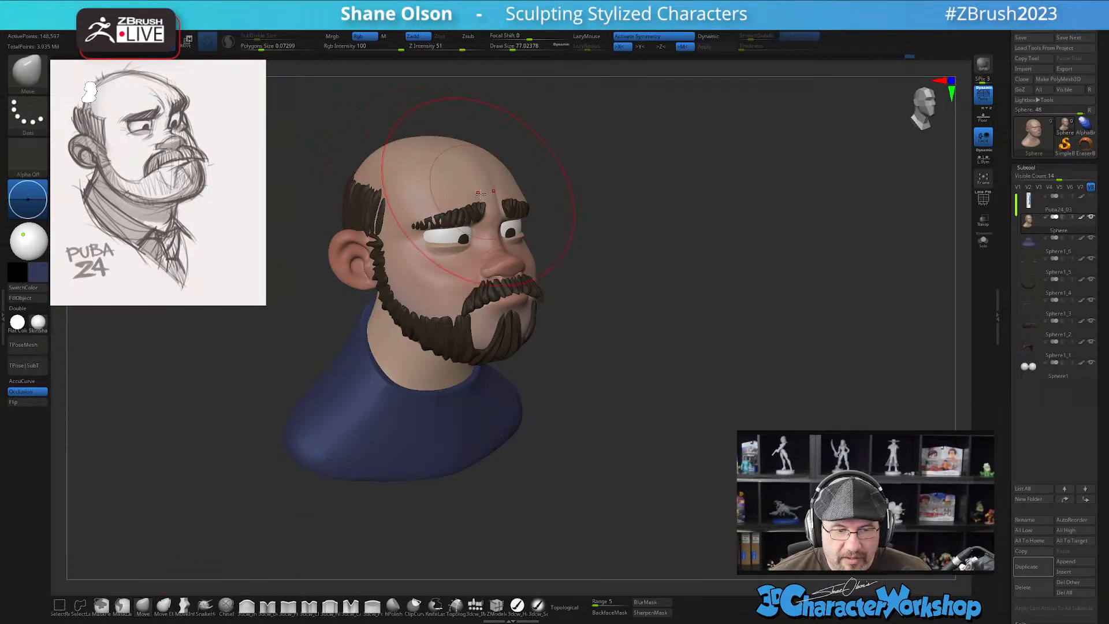
{"action": "key", "text": "s"}
{"action": "mouse_move", "coordinate": [552, 157]}
{"action": "left_mouse_down"}
{"action": "mouse_move", "coordinate": [553, 169]}
{"action": "mouse_move", "coordinate": [509, 176]}
{"action": "left_mouse_up"}
{"action": "key", "text": "s"}
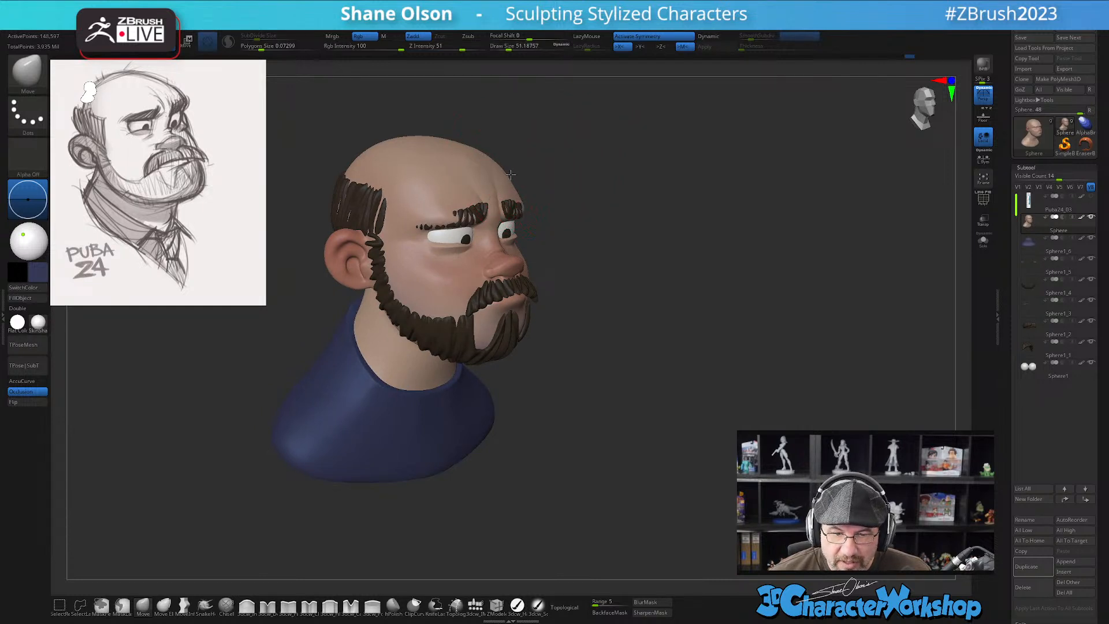
Refine the brow and temple contour of the head with the Move brush from three-quarter and top views
{"action": "mouse_move", "coordinate": [634, 220]}
{"action": "left_mouse_down"}
{"action": "mouse_move", "coordinate": [624, 201]}
{"action": "mouse_move", "coordinate": [625, 230]}
{"action": "mouse_move", "coordinate": [541, 233]}
{"action": "left_mouse_up"}
{"action": "key", "text": "s"}
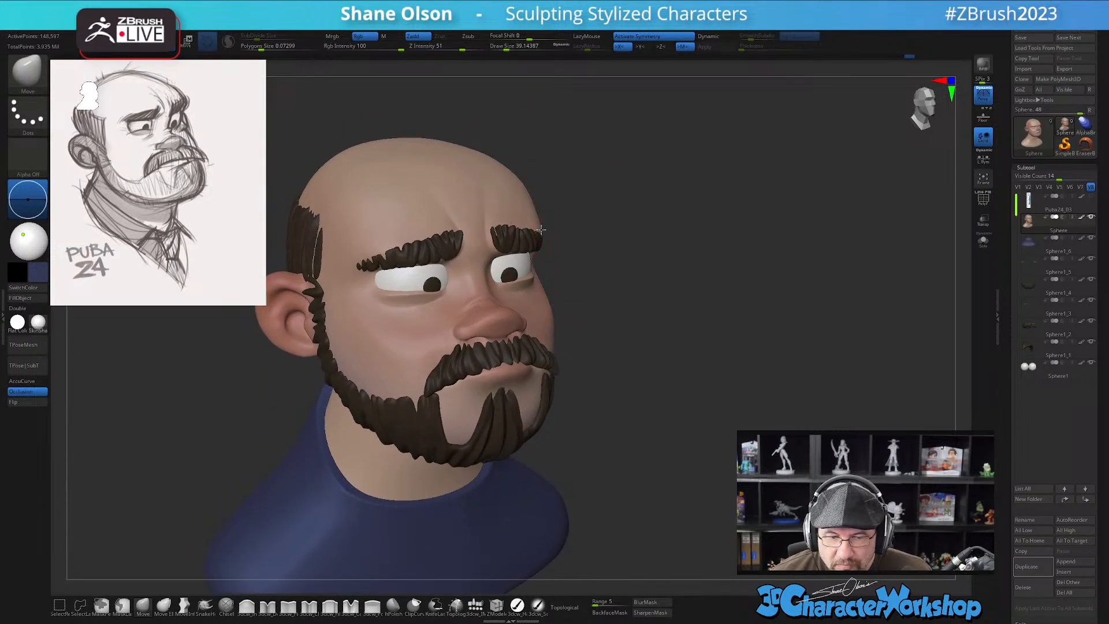
{"action": "mouse_move", "coordinate": [622, 220]}
{"action": "left_mouse_down"}
{"action": "mouse_move", "coordinate": [639, 275]}
{"action": "mouse_move", "coordinate": [525, 240]}
{"action": "left_mouse_up"}
{"action": "key", "text": "s"}
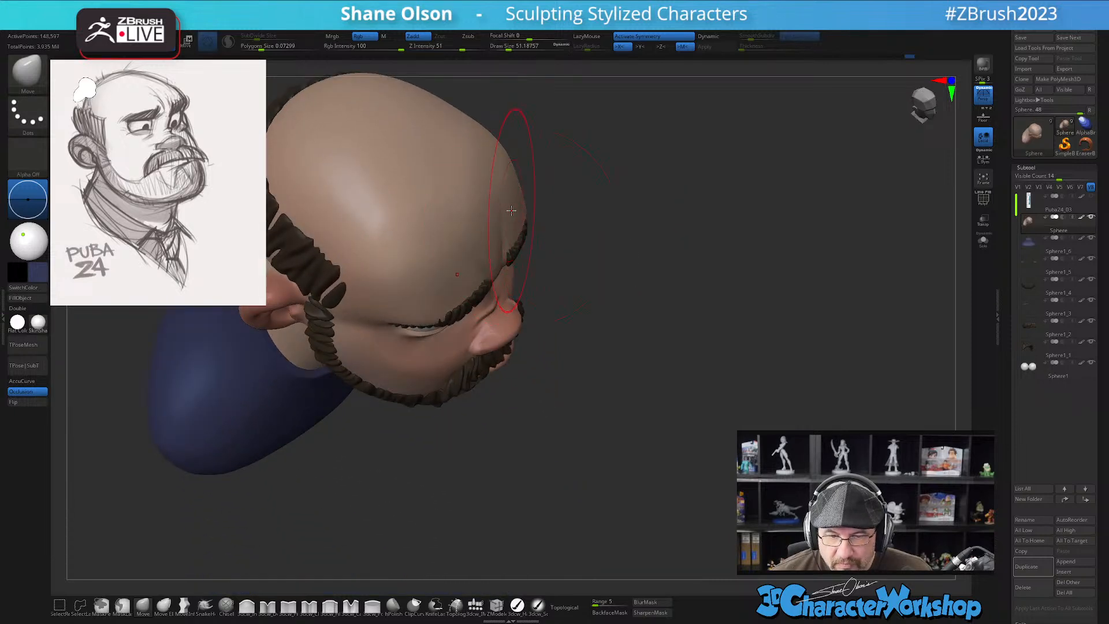
{"action": "left_click_drag", "start_coordinate": [572, 193], "coordinate": [564, 190], "text": "shift"}
{"action": "left_click_drag", "start_coordinate": [678, 230], "coordinate": [705, 240], "text": "alt"}
{"action": "mouse_move", "coordinate": [640, 218]}
{"action": "left_mouse_down"}
{"action": "mouse_move", "coordinate": [563, 219]}
{"action": "mouse_move", "coordinate": [623, 219]}
{"action": "left_mouse_up"}
{"action": "key", "text": "s"}
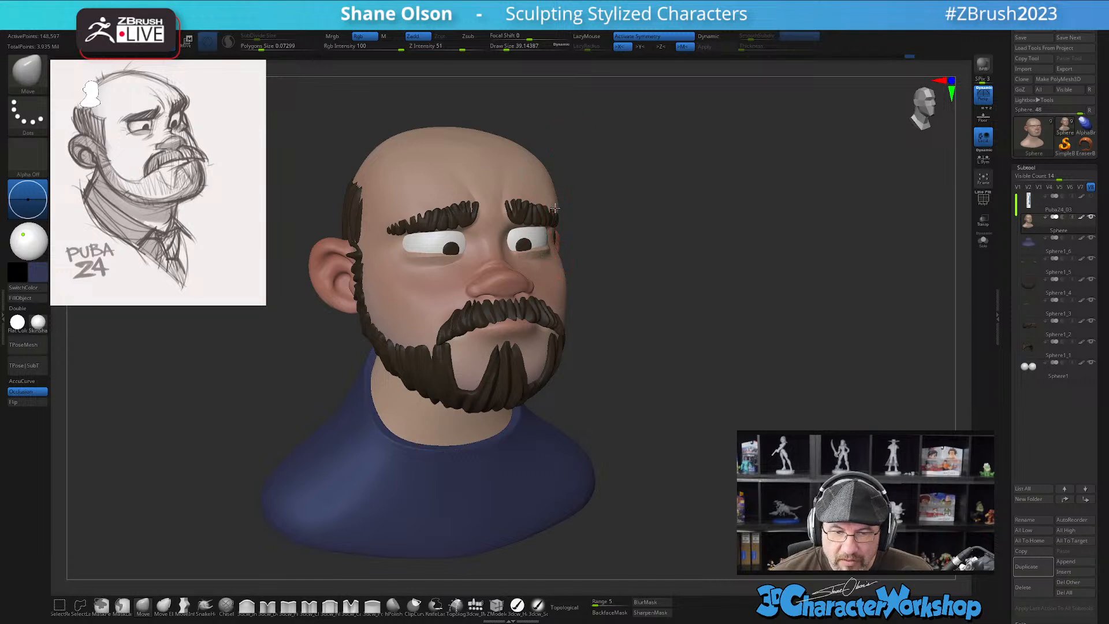
Make the beard the active subtool and adjust its jawline and sideburn shape with the Move brush
{"action": "left_click_drag", "start_coordinate": [724, 244], "coordinate": [713, 243], "text": "shift"}
{"action": "mouse_move", "coordinate": [708, 287]}
{"action": "left_mouse_down", "text": "alt"}
{"action": "mouse_move", "coordinate": [664, 314]}
{"action": "mouse_move", "coordinate": [742, 309]}
{"action": "mouse_move", "coordinate": [755, 267]}
{"action": "mouse_move", "coordinate": [720, 287]}
{"action": "mouse_move", "coordinate": [751, 276]}
{"action": "left_mouse_up", "text": "alt"}
{"action": "left_click", "coordinate": [525, 294], "text": "alt"}
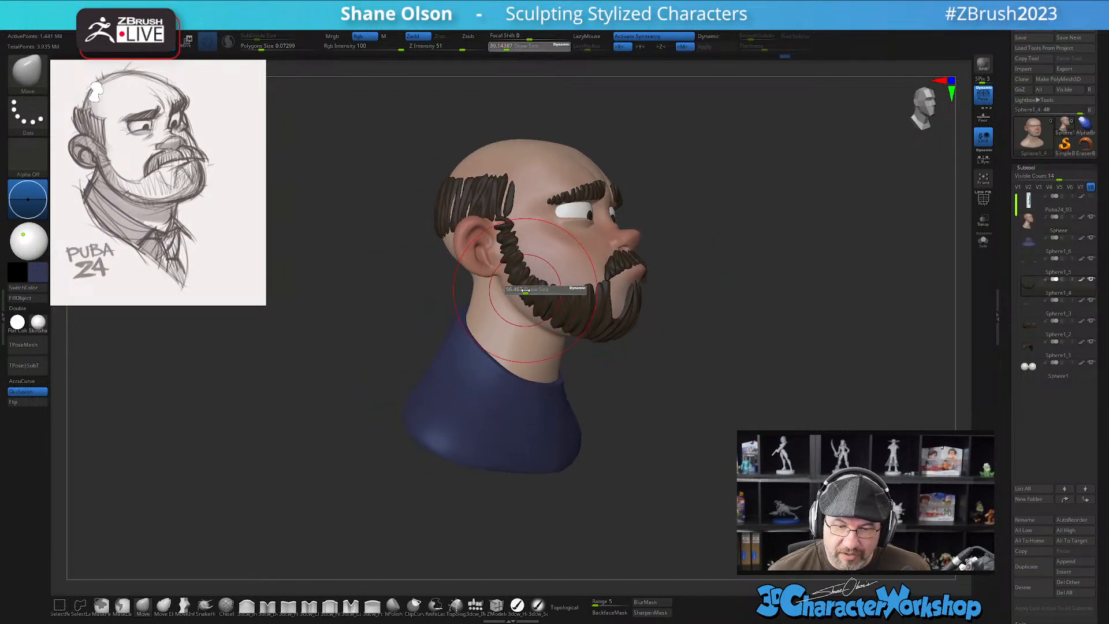
{"action": "mouse_move", "coordinate": [763, 375]}
{"action": "left_mouse_down"}
{"action": "mouse_move", "coordinate": [772, 366]}
{"action": "mouse_move", "coordinate": [739, 370]}
{"action": "mouse_move", "coordinate": [537, 289]}
{"action": "left_mouse_up"}
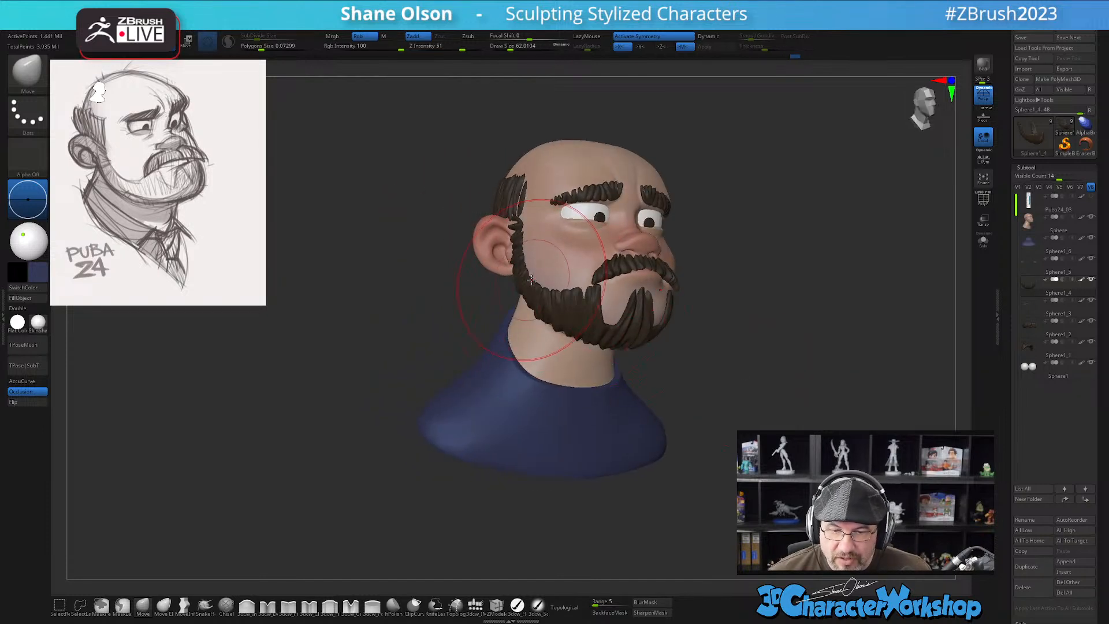
{"action": "left_click_drag", "start_coordinate": [820, 361], "coordinate": [733, 355]}
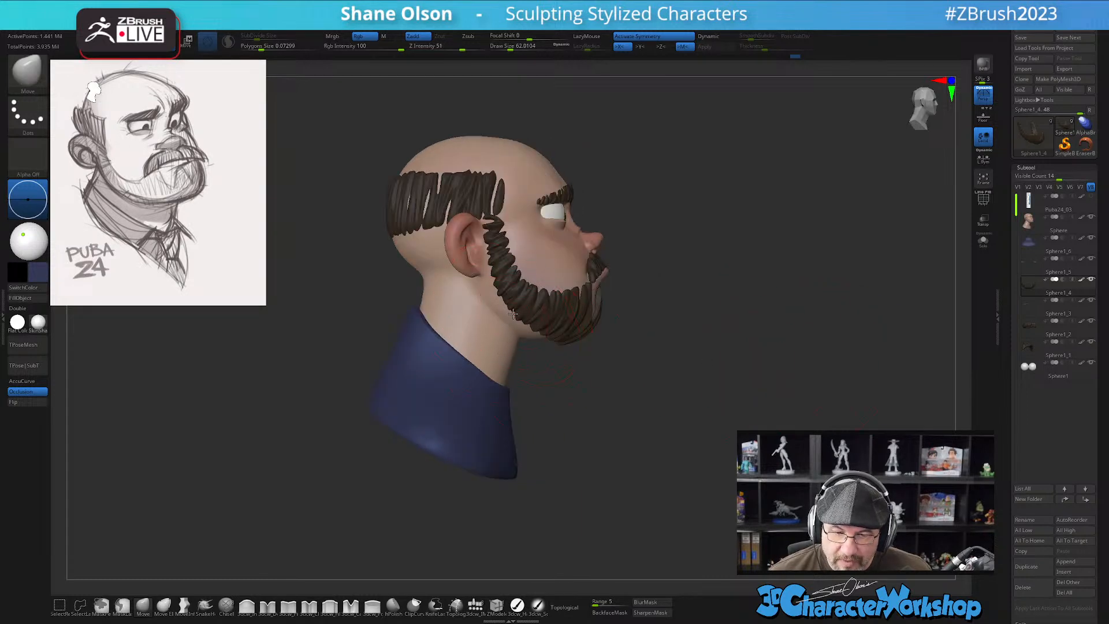
{"action": "left_click_drag", "start_coordinate": [497, 287], "coordinate": [489, 291]}
{"action": "key", "text": "bracketleft"}
{"action": "key", "text": "bracketleft"}
Select the head subtool again and adjust the cranium and eye area with the Move brush from front and side
{"action": "mouse_move", "coordinate": [770, 274]}
{"action": "left_mouse_down"}
{"action": "mouse_move", "coordinate": [735, 280]}
{"action": "mouse_move", "coordinate": [792, 322]}
{"action": "mouse_move", "coordinate": [792, 302]}
{"action": "mouse_move", "coordinate": [709, 344]}
{"action": "mouse_move", "coordinate": [718, 351]}
{"action": "mouse_move", "coordinate": [708, 324]}
{"action": "mouse_move", "coordinate": [693, 319]}
{"action": "mouse_move", "coordinate": [699, 280]}
{"action": "left_mouse_up"}
{"action": "key", "text": "s"}
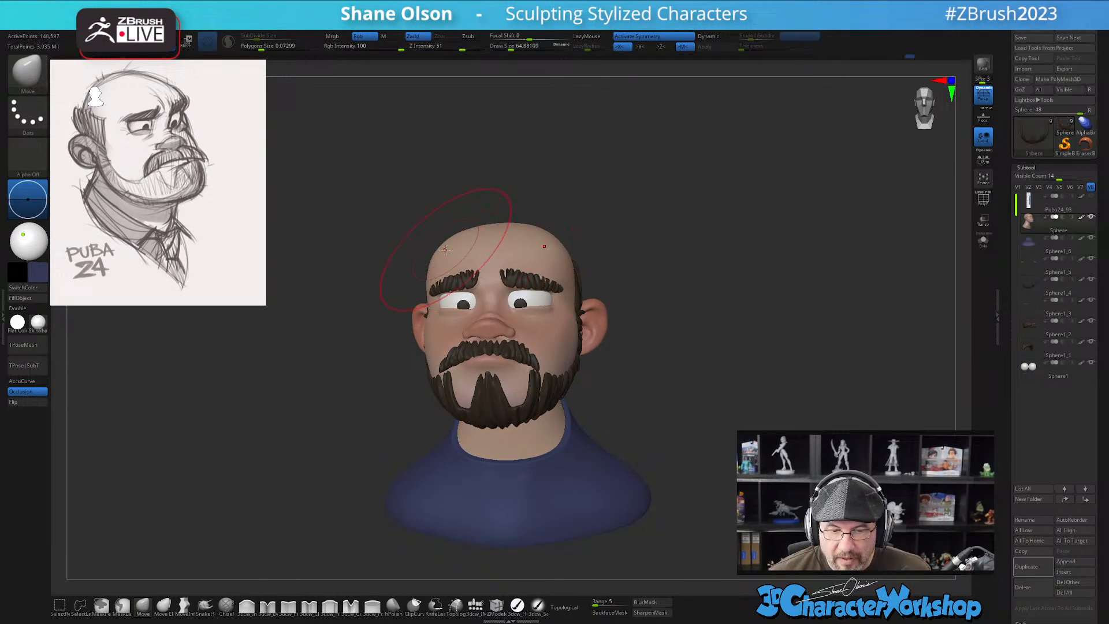
{"action": "left_click", "coordinate": [444, 248], "text": "alt"}
{"action": "left_click_drag", "start_coordinate": [713, 266], "coordinate": [734, 300]}
{"action": "left_click_drag", "start_coordinate": [648, 183], "coordinate": [526, 256]}
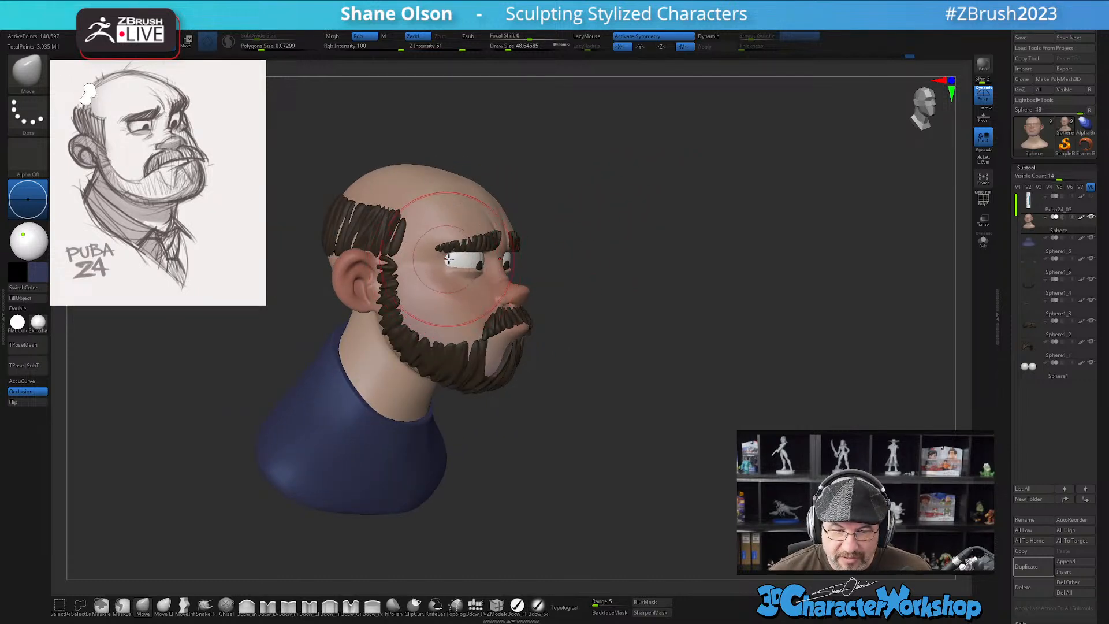
{"action": "left_click_drag", "start_coordinate": [670, 320], "coordinate": [638, 312]}
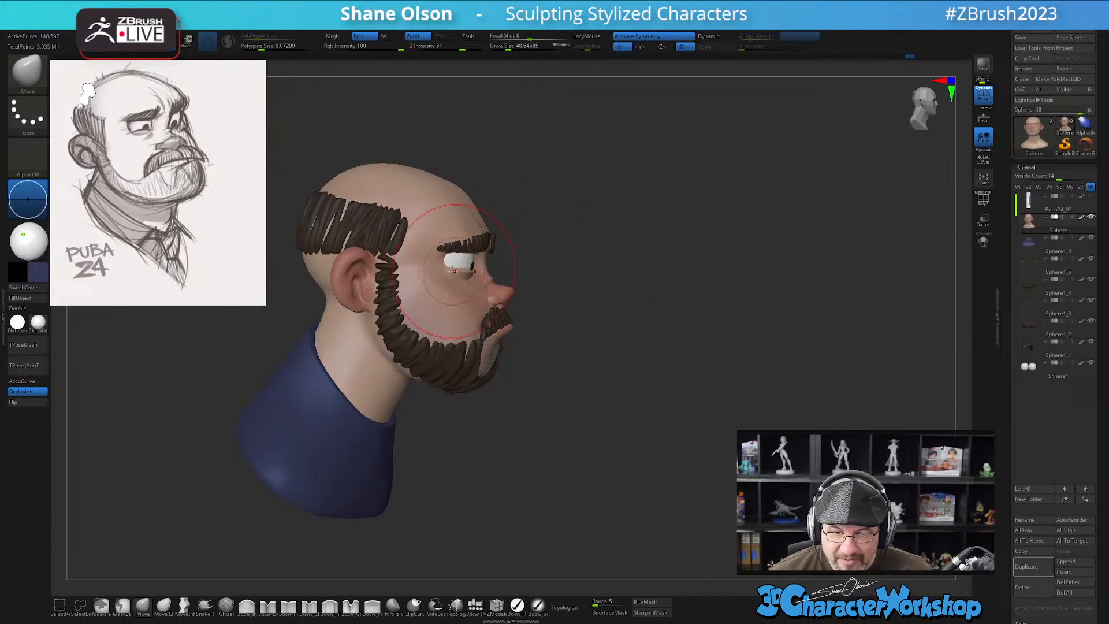
{"action": "left_click_drag", "start_coordinate": [440, 261], "coordinate": [447, 260]}
{"action": "key", "text": "bracketleft"}
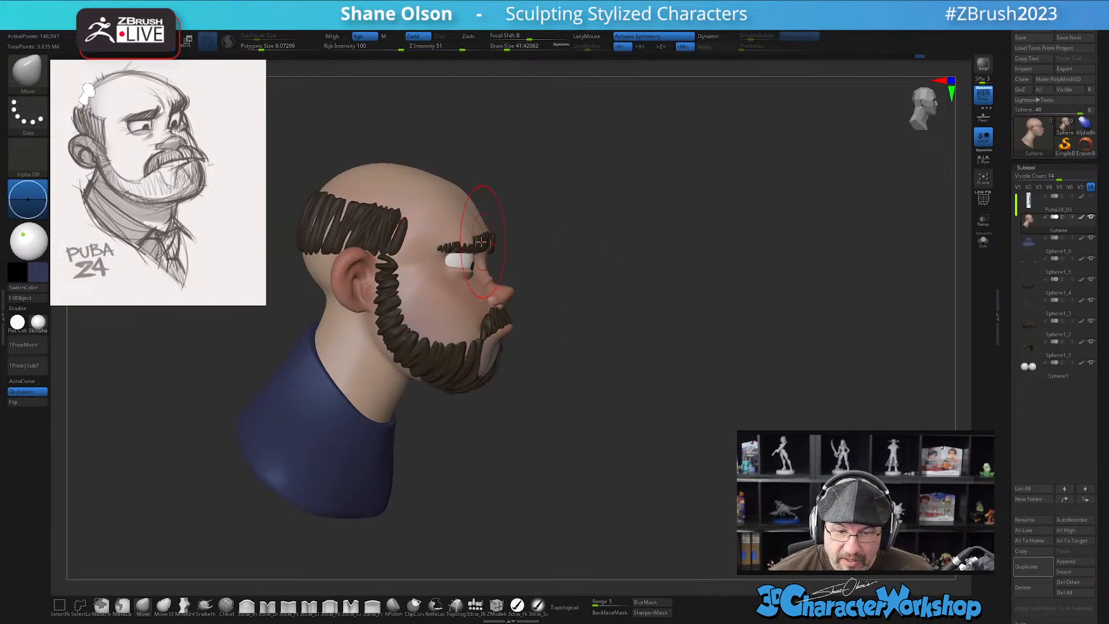
{"action": "left_click_drag", "start_coordinate": [615, 290], "coordinate": [728, 361]}
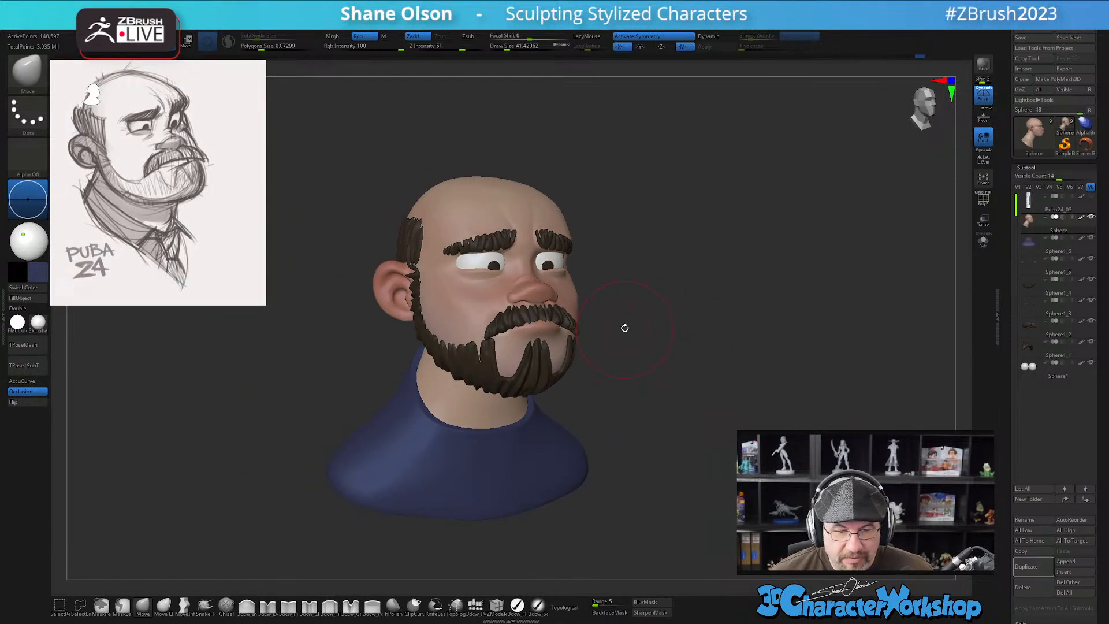
{"action": "mouse_move", "coordinate": [685, 315]}
{"action": "left_mouse_down"}
{"action": "mouse_move", "coordinate": [657, 326]}
{"action": "mouse_move", "coordinate": [685, 322]}
{"action": "mouse_move", "coordinate": [673, 322]}
{"action": "mouse_move", "coordinate": [692, 345]}
{"action": "left_mouse_up"}
{"action": "key", "text": "s"}
{"action": "left_click_drag", "start_coordinate": [692, 338], "coordinate": [706, 331]}
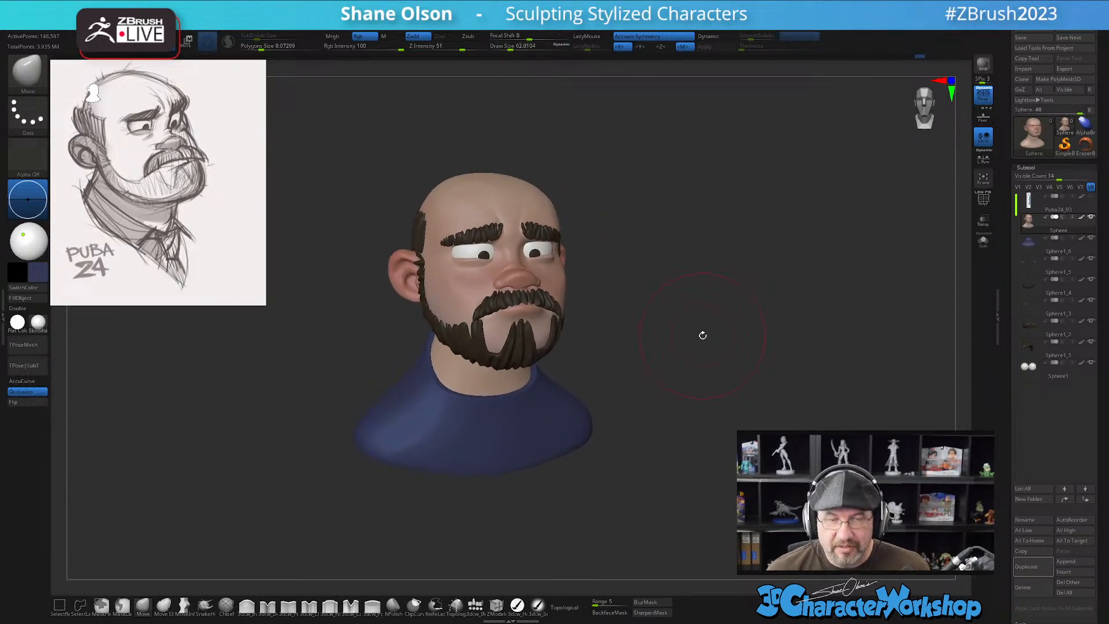
{"action": "left_click_drag", "start_coordinate": [701, 342], "coordinate": [629, 341]}
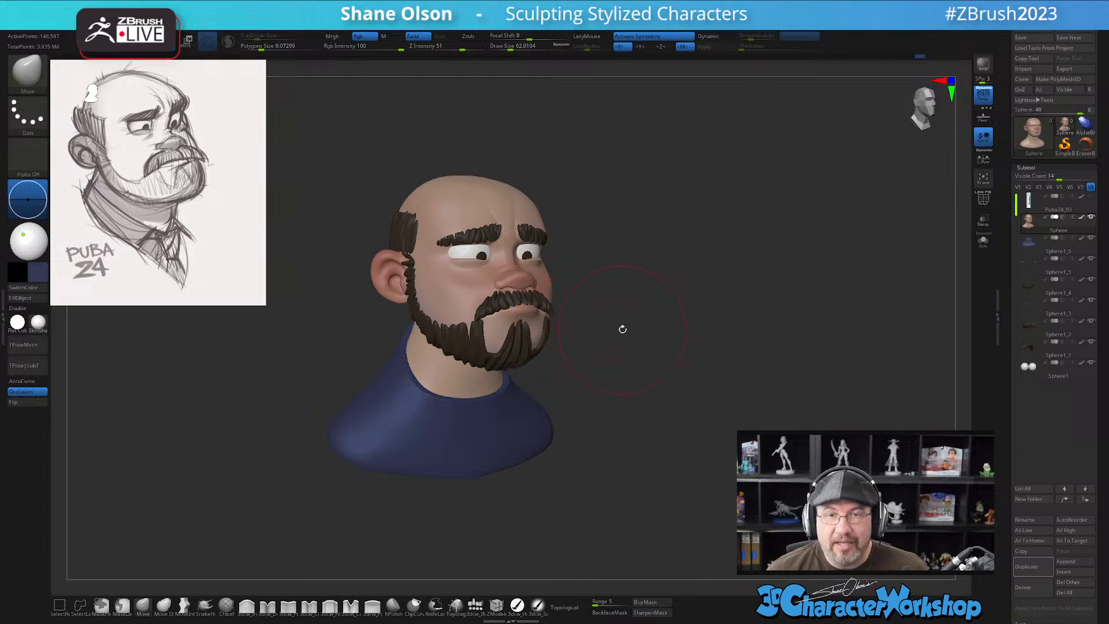